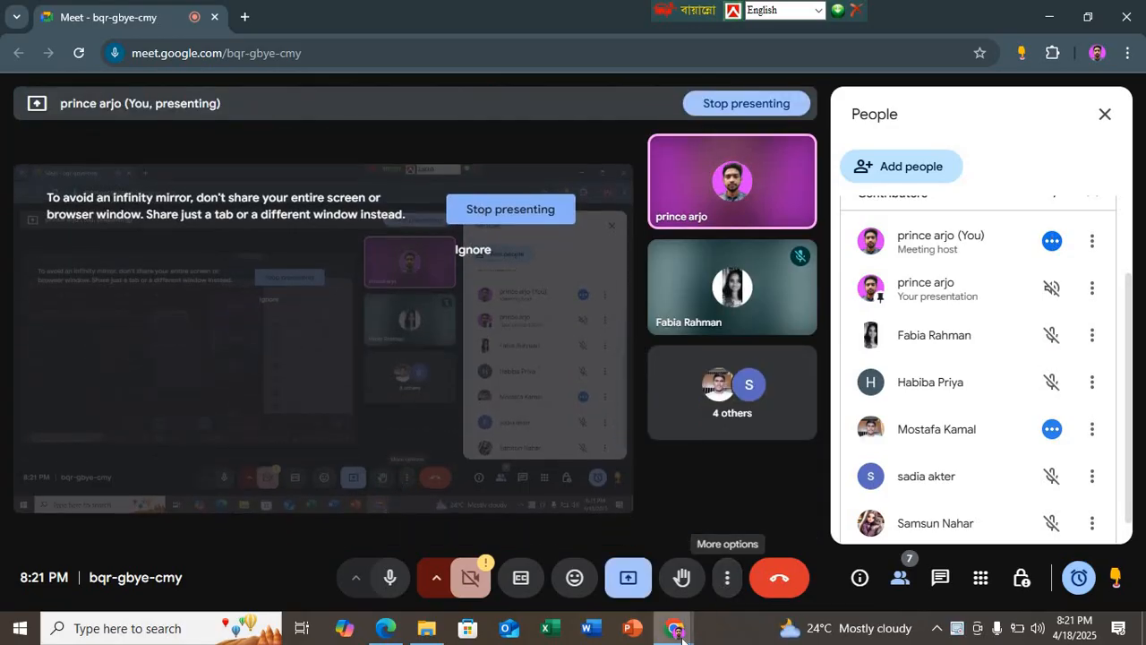
# Step: Switch from the Google Meet window to DEMO N7.pdf in Edge and read the instructions and working procedure of Job Sheet – 1
pyautogui.moveTo(675, 627)
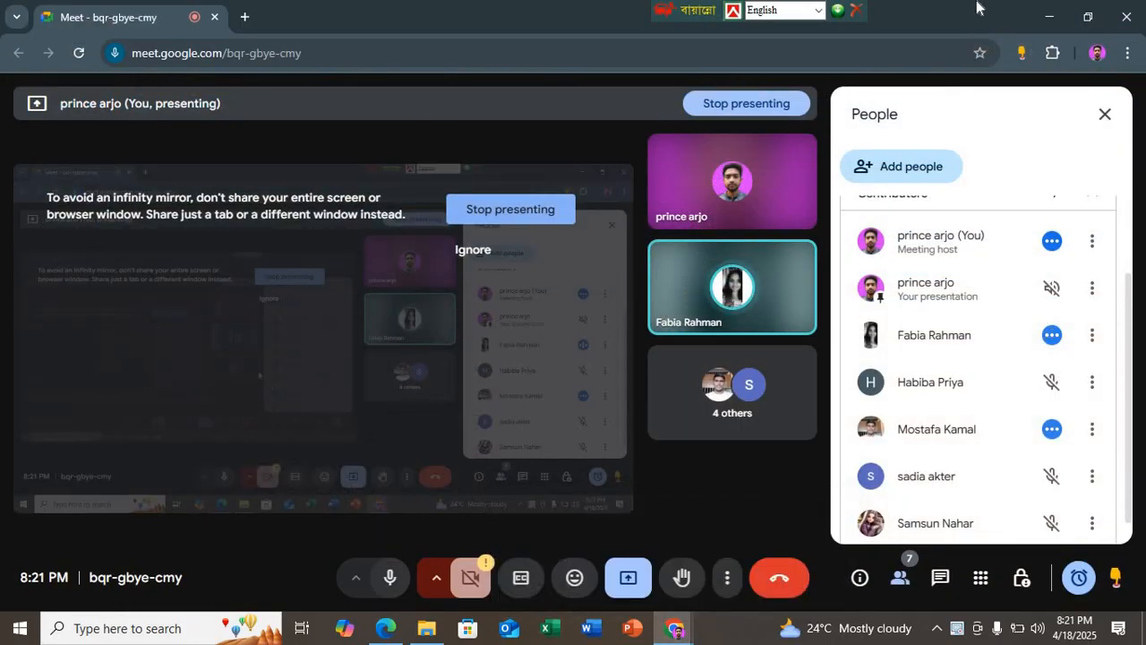
pyautogui.click(1049, 17)
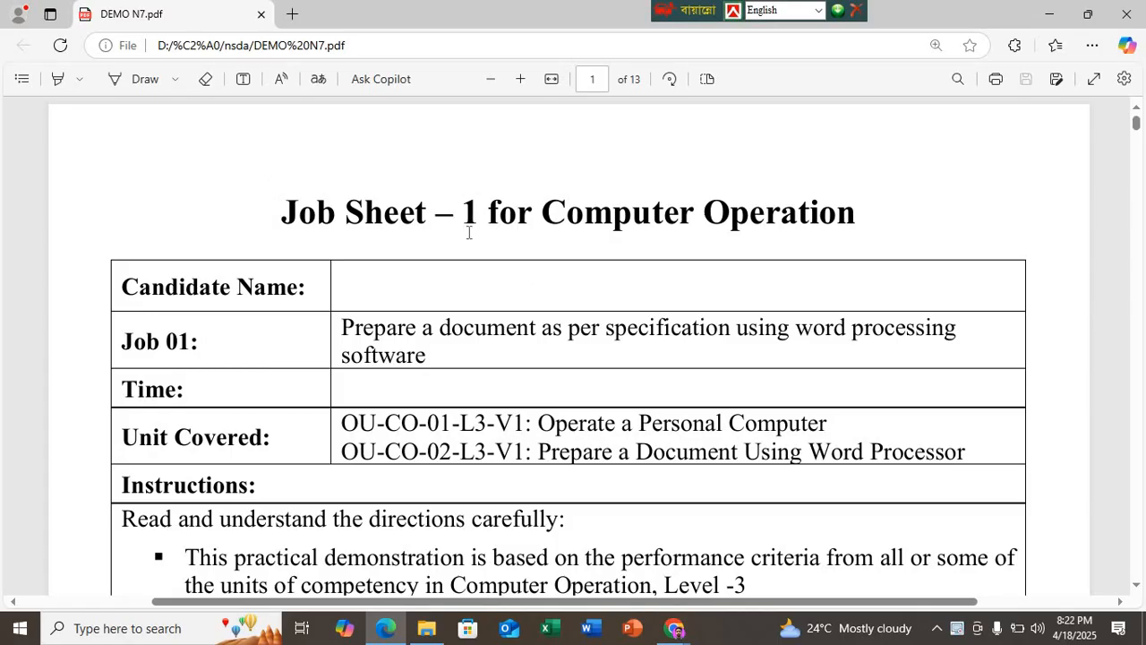
pyautogui.scroll(-1, 735, 220)
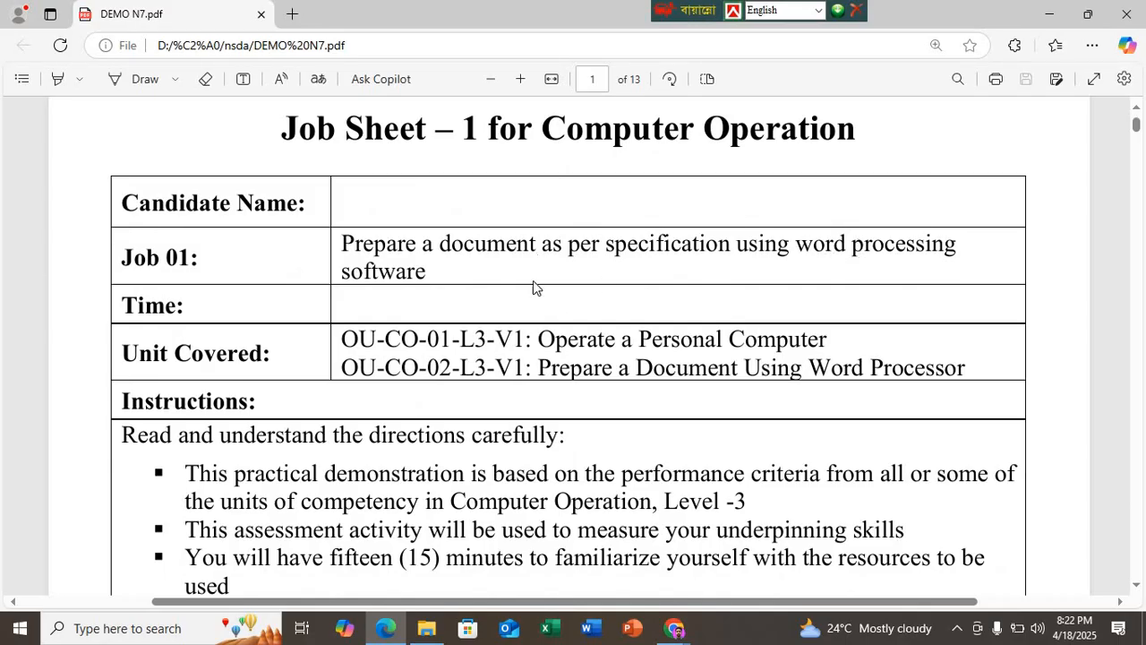
pyautogui.scroll(-2, 589, 389)
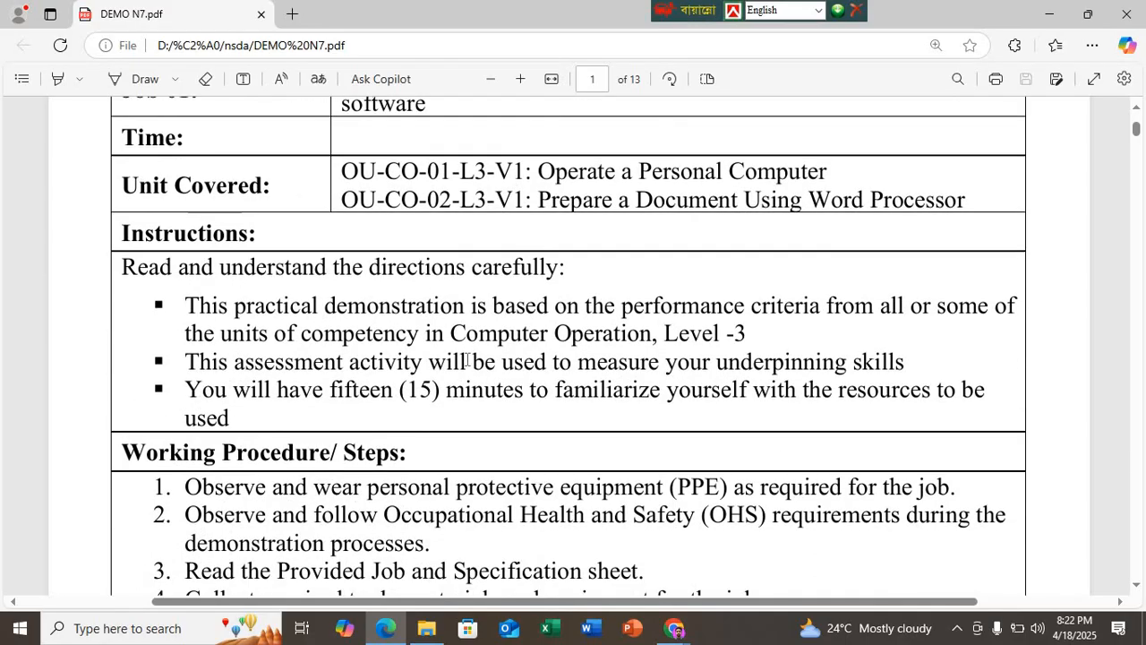
pyautogui.scroll(2, 448, 350)
pyautogui.scroll(-5, 412, 321)
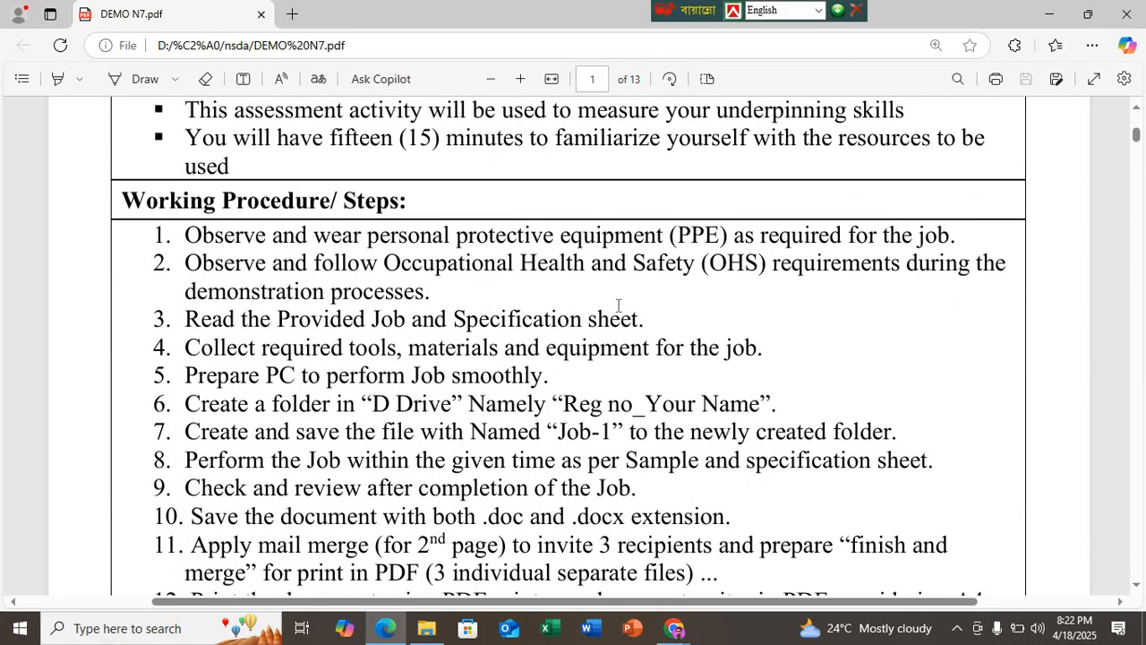
pyautogui.scroll(-4, 191, 235)
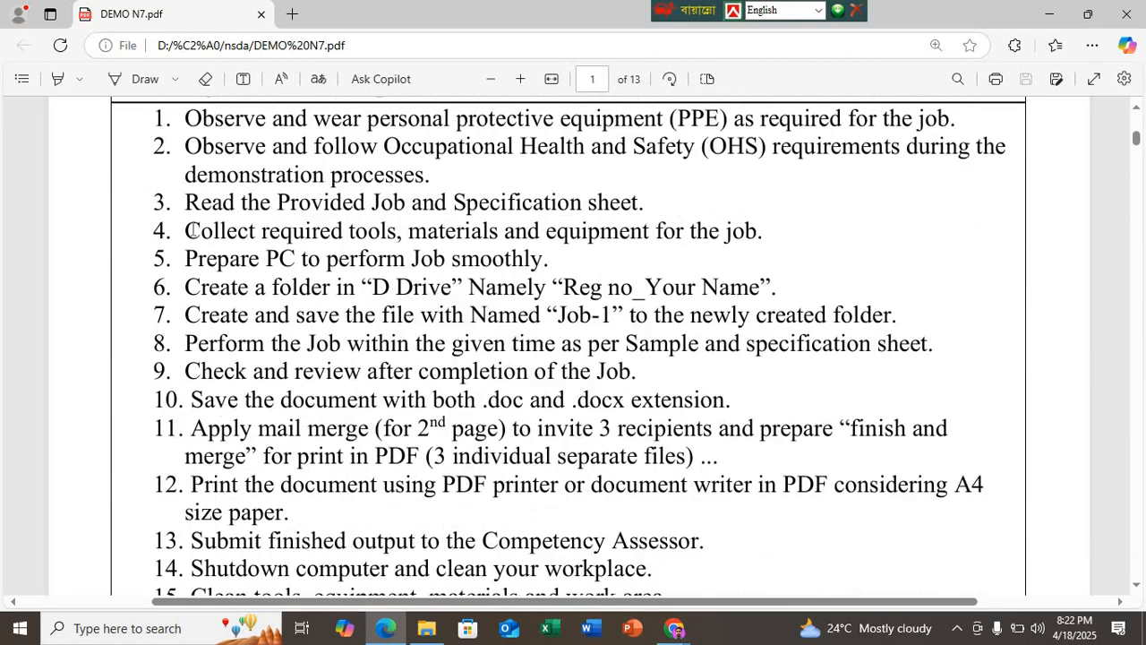
pyautogui.scroll(5, 197, 231)
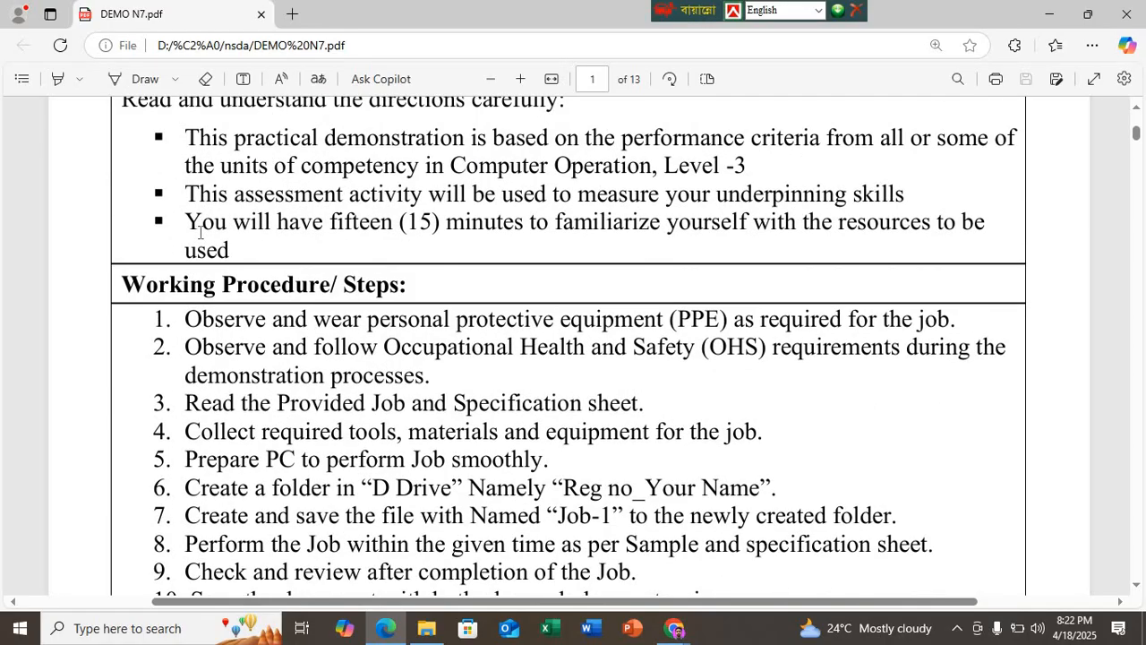
pyautogui.scroll(-4, 198, 232)
pyautogui.scroll(1, 203, 239)
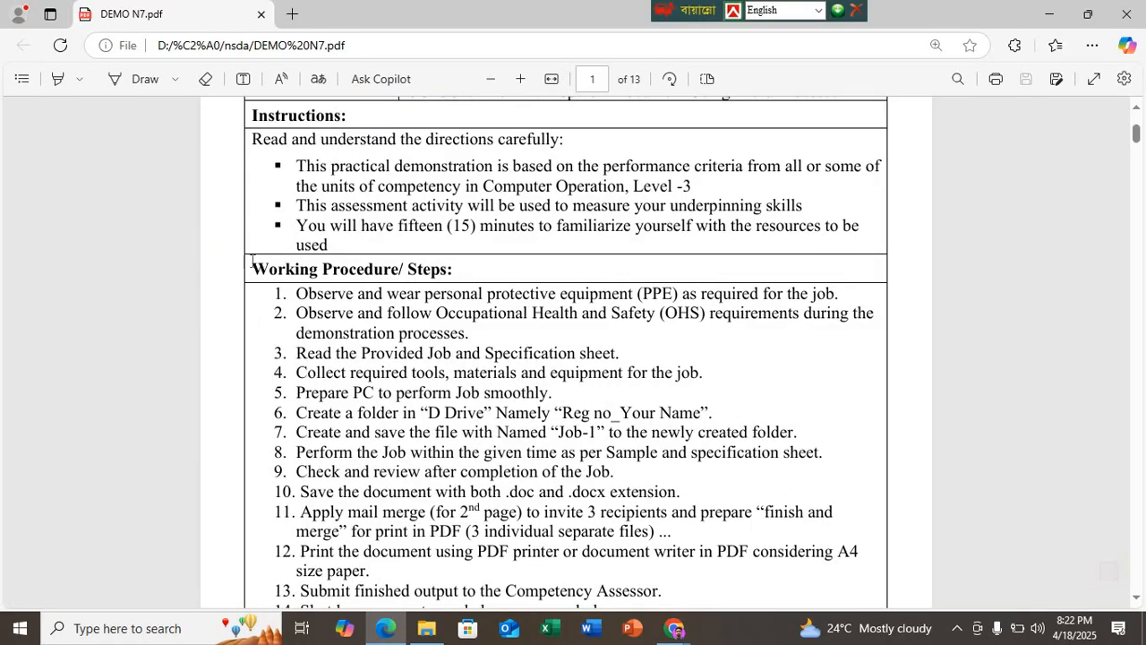
pyautogui.scroll(3, 203, 239)
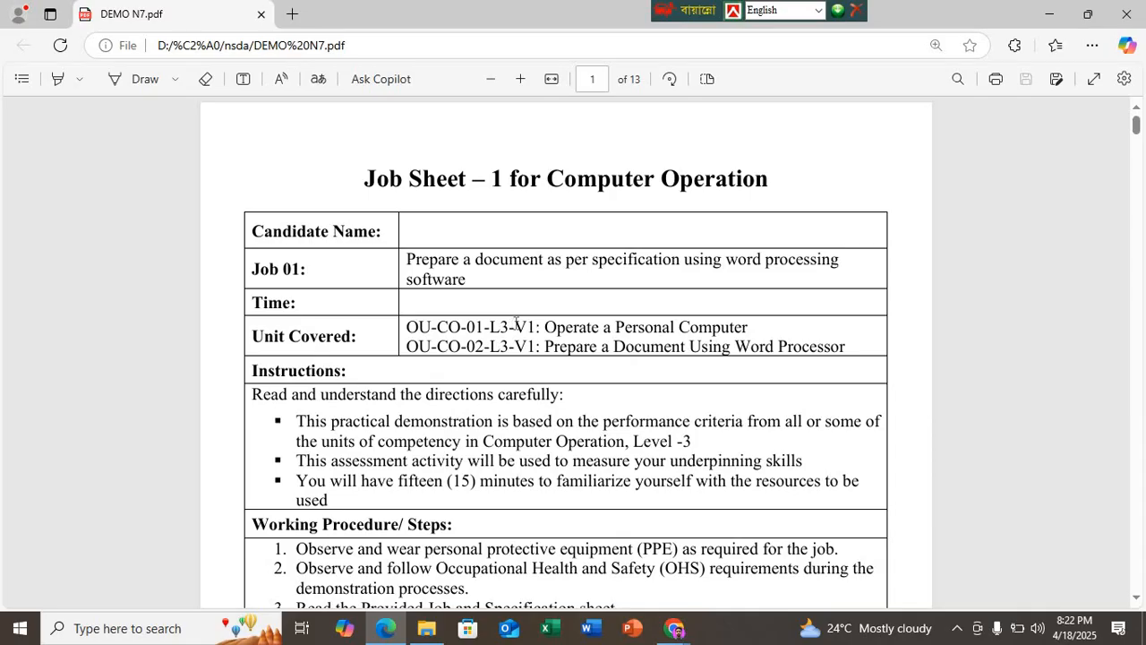
pyautogui.scroll(-3, 507, 320)
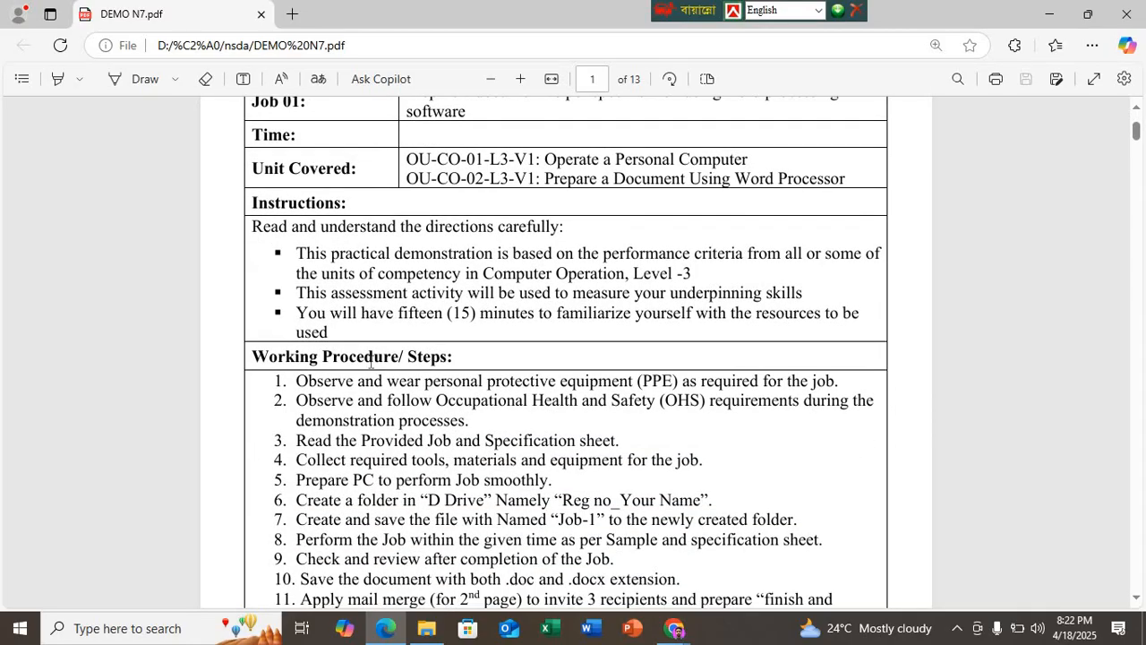
pyautogui.scroll(-6, 293, 374)
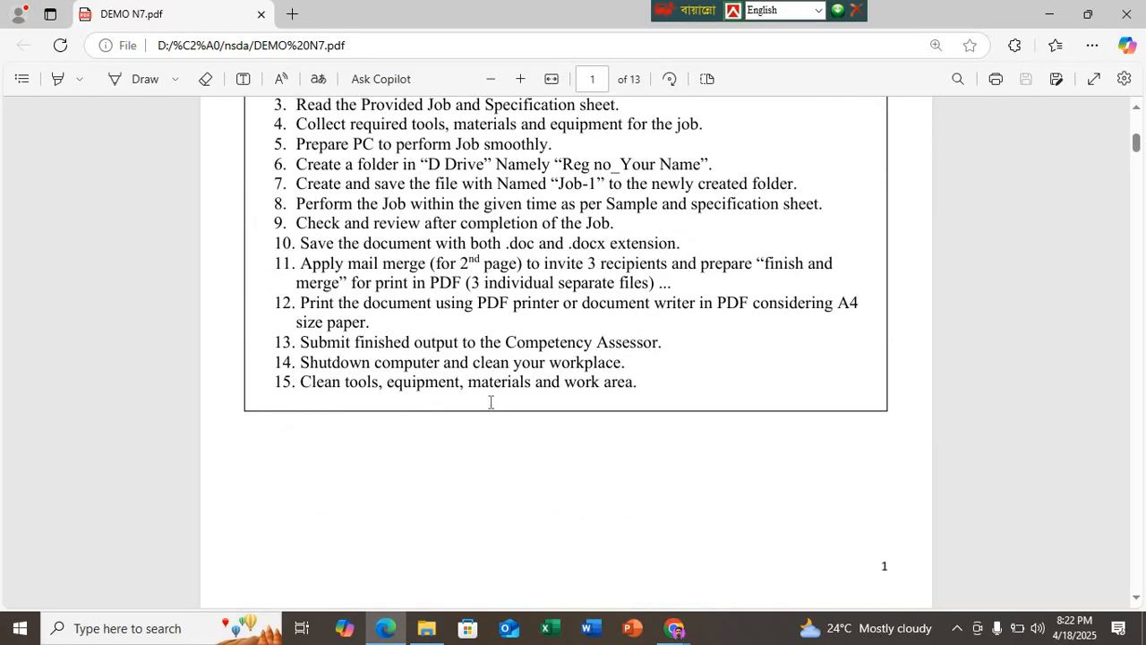
pyautogui.scroll(6, 527, 401)
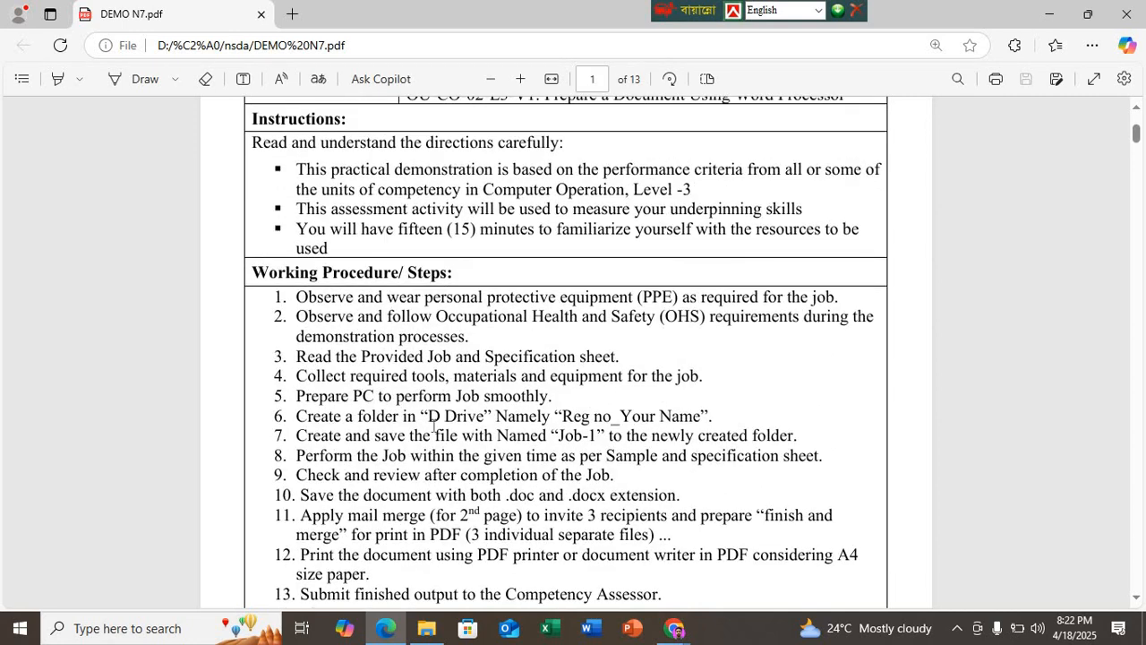
pyautogui.scroll(-4, 402, 410)
pyautogui.scroll(-3, 401, 404)
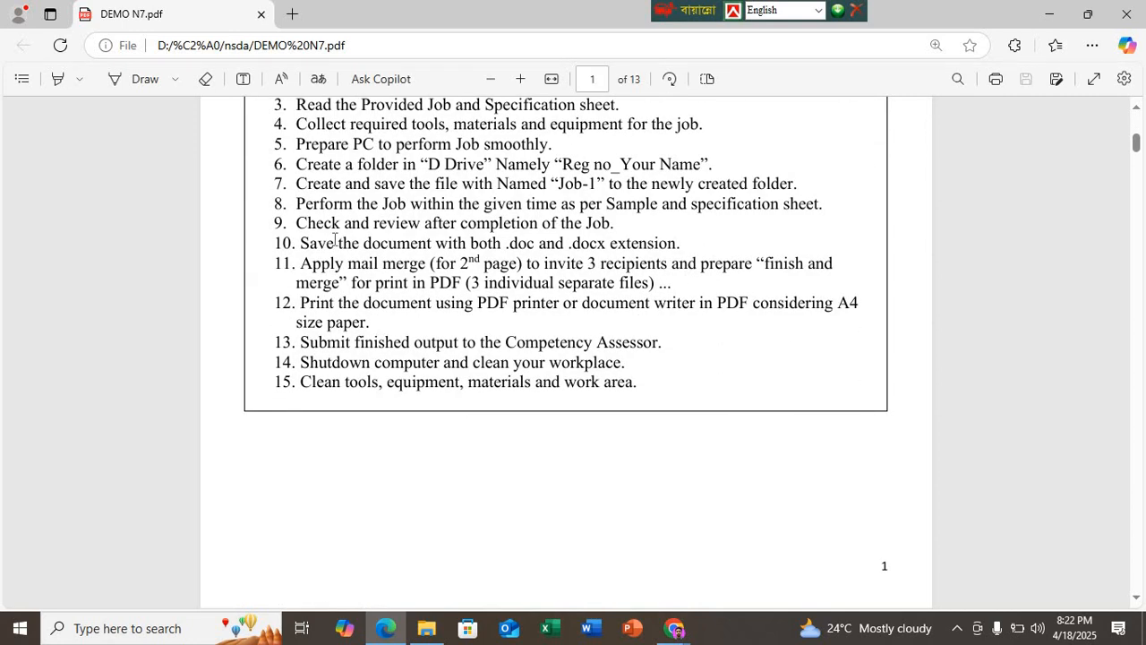
pyautogui.scroll(4, 336, 237)
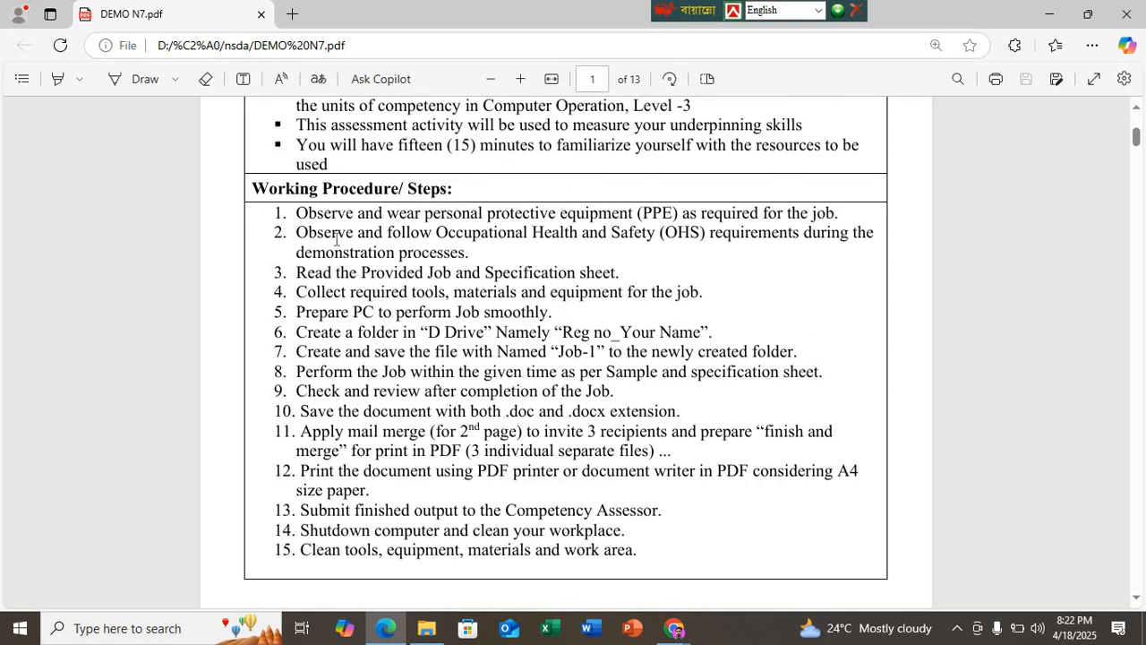
# Step: Minimise the PDF window to show the desktop and refresh the desktop several times
pyautogui.click(1050, 13)
pyautogui.click(927, 81)
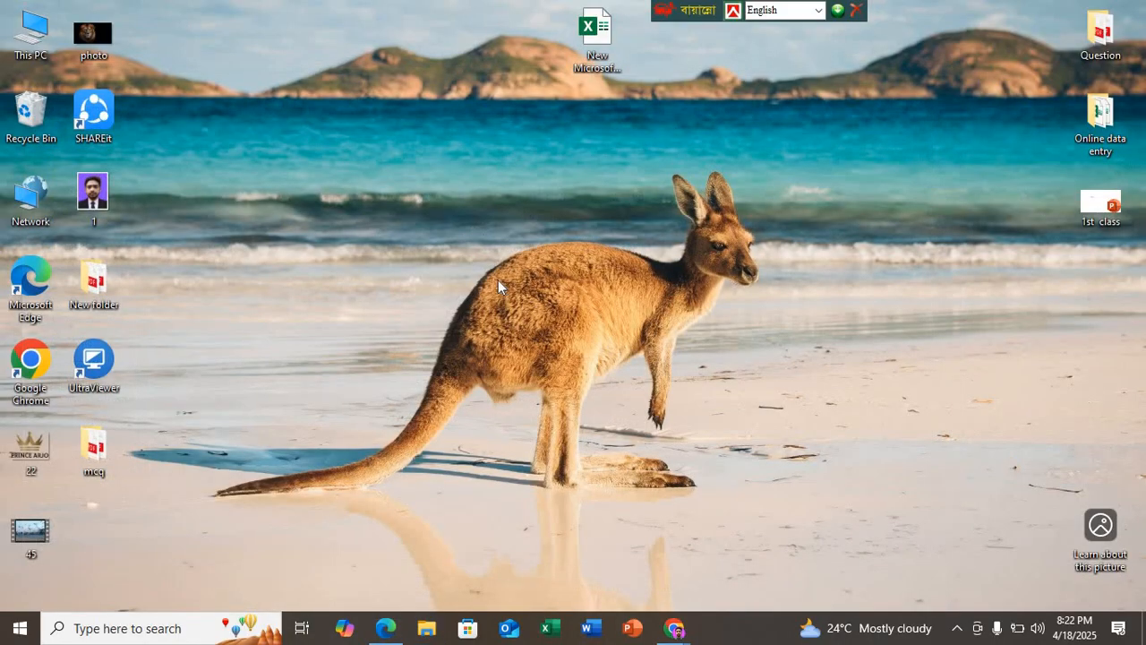
pyautogui.rightClick(472, 228)
pyautogui.click(501, 277)
pyautogui.rightClick(448, 259)
pyautogui.click(500, 313)
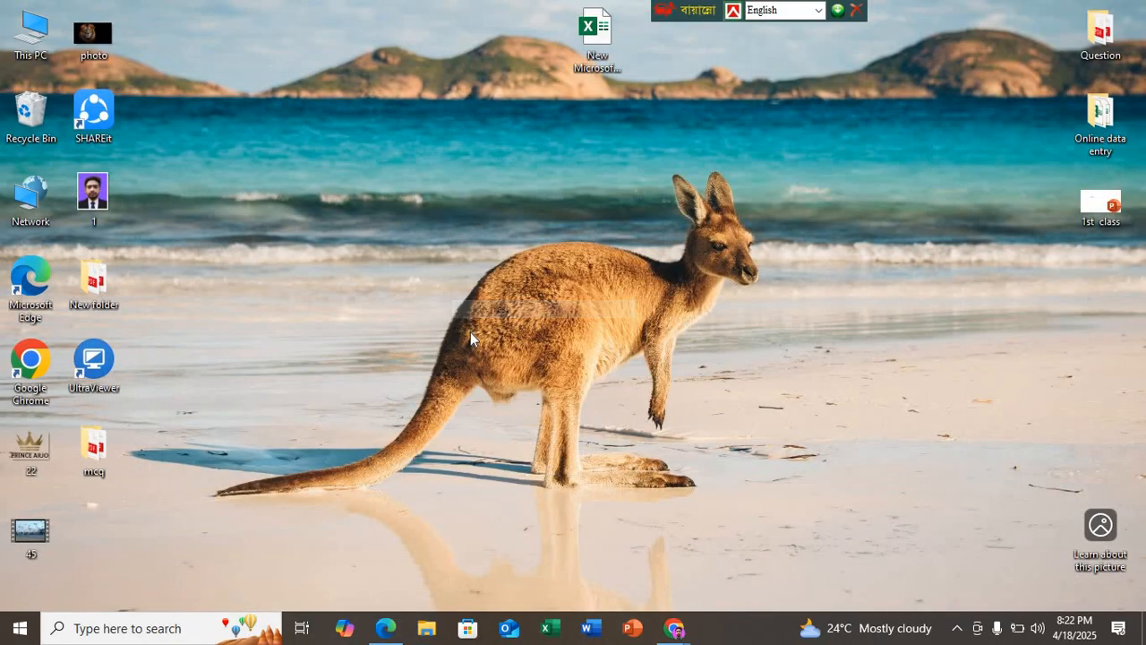
pyautogui.rightClick(439, 277)
pyautogui.click(467, 330)
pyautogui.rightClick(419, 292)
pyautogui.click(452, 343)
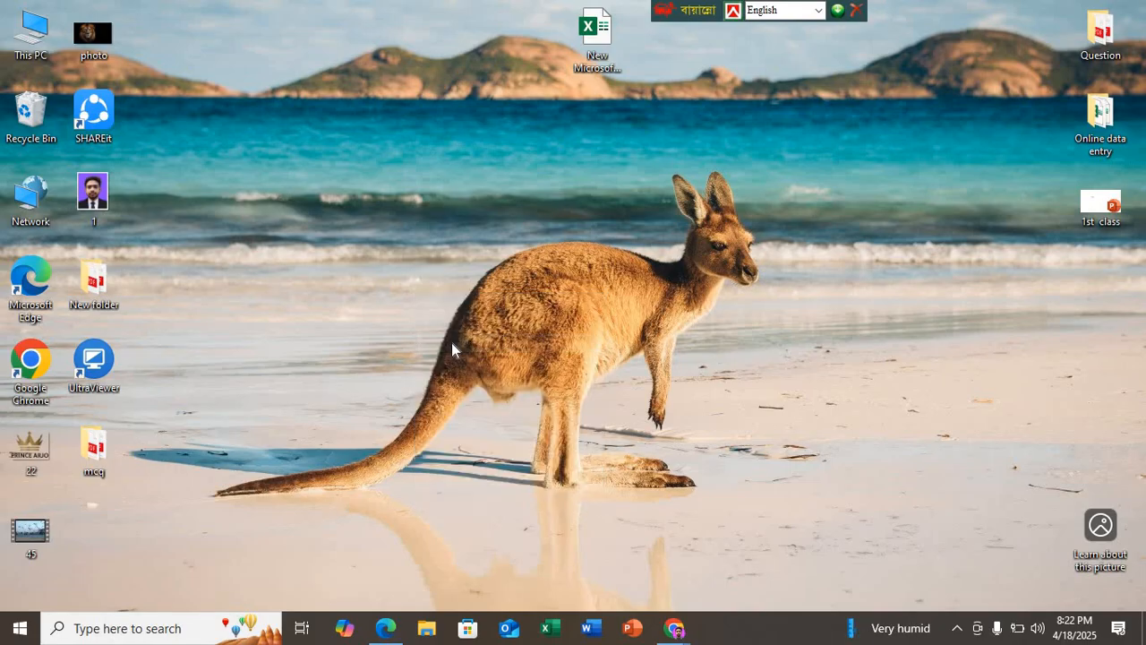
pyautogui.rightClick(419, 301)
pyautogui.click(448, 349)
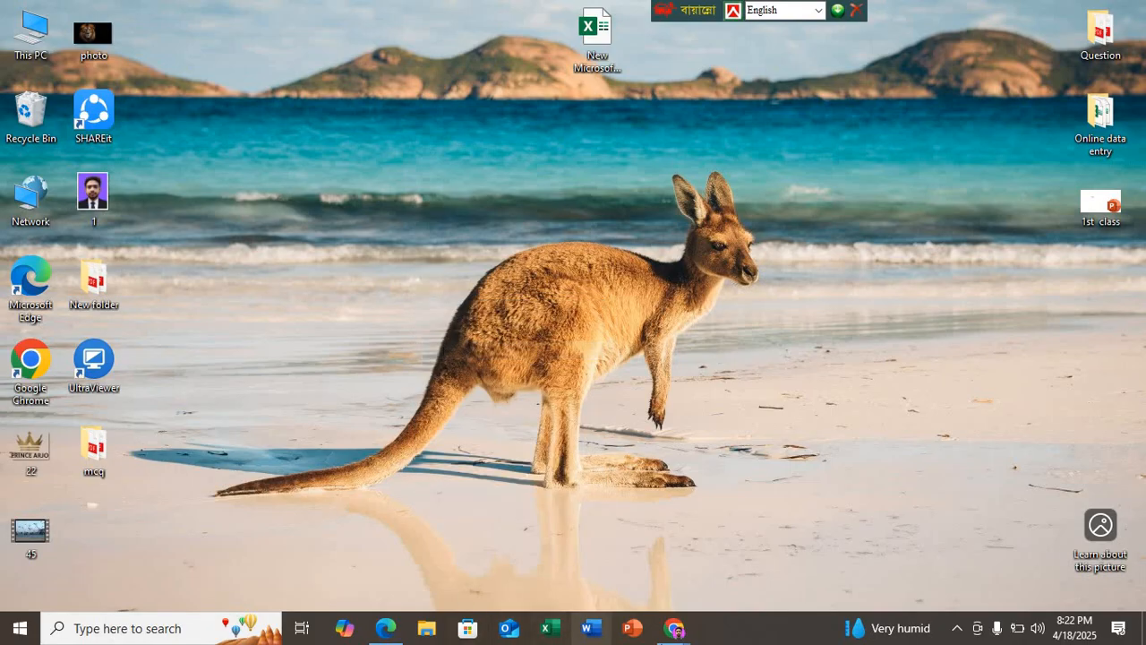
# Step: Return to DEMO N7.pdf in Edge and review the job sheet, Specification Sheet – 1, and the English and Bangla sample pages
pyautogui.click(387, 629)
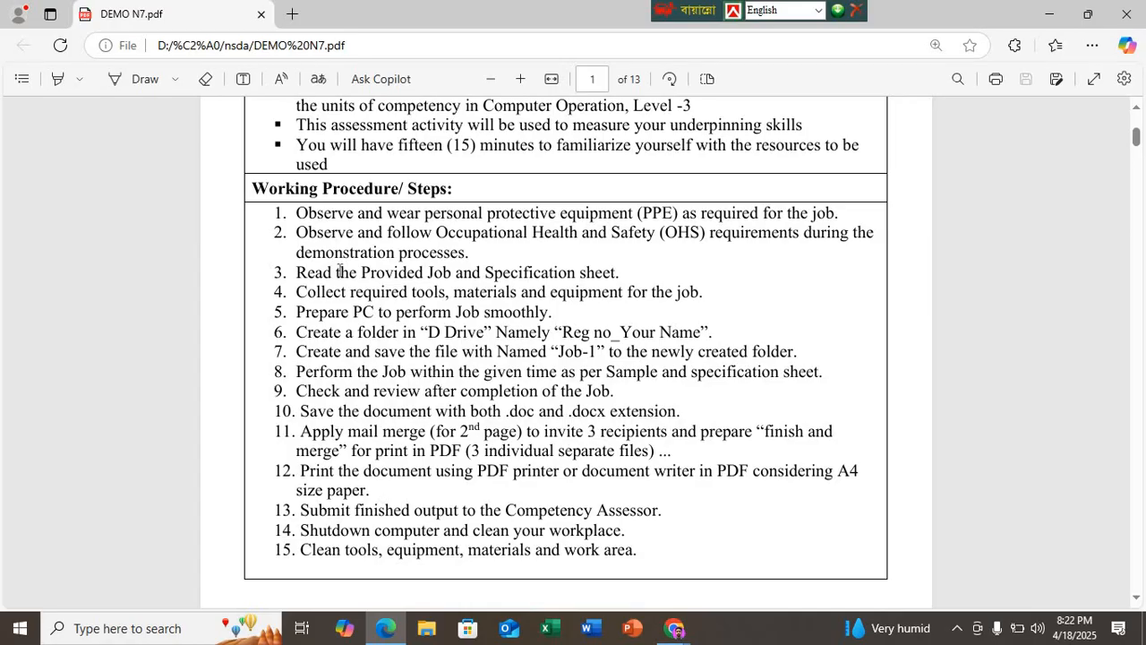
pyautogui.scroll(3, 439, 231)
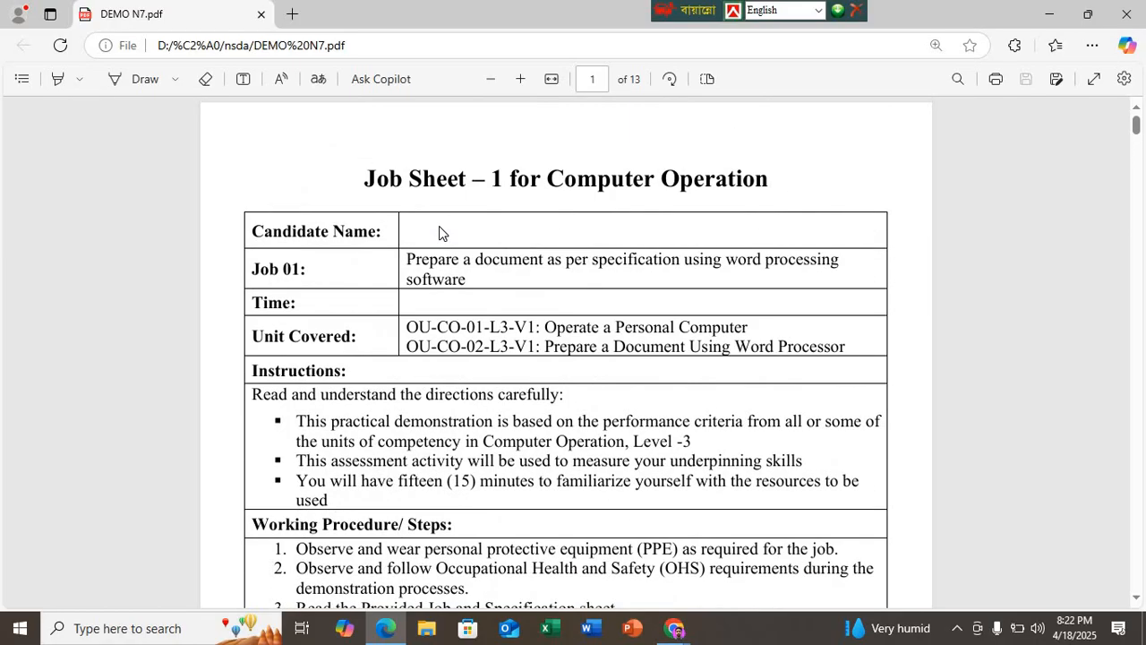
pyautogui.scroll(-5, 439, 235)
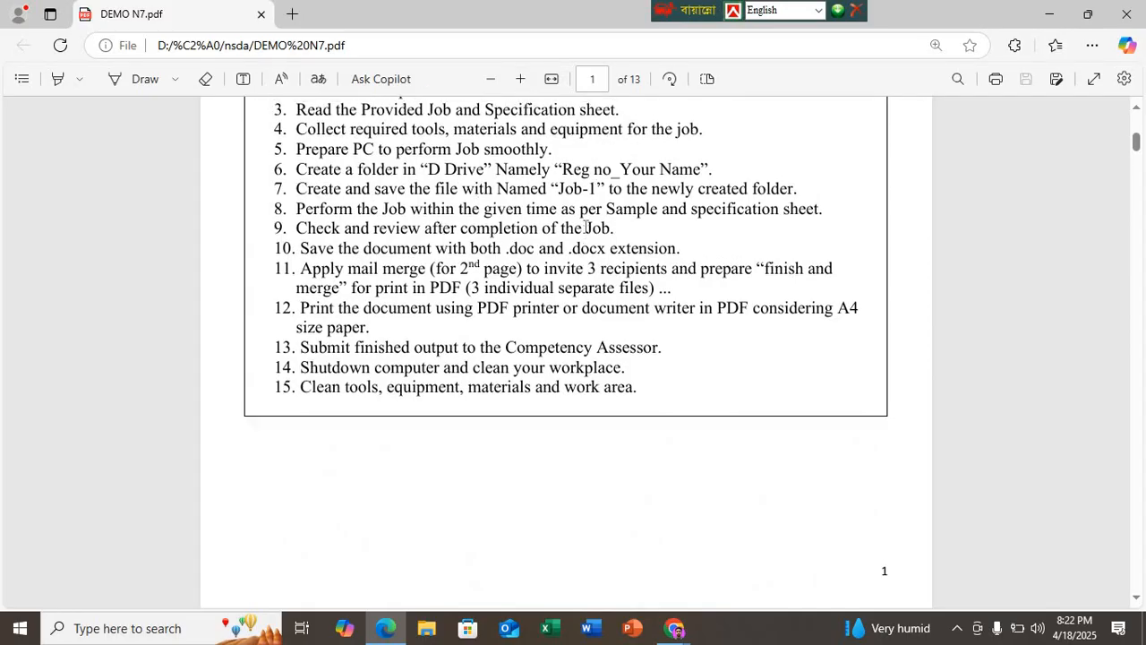
pyautogui.scroll(4, 506, 280)
pyautogui.scroll(-10, 506, 280)
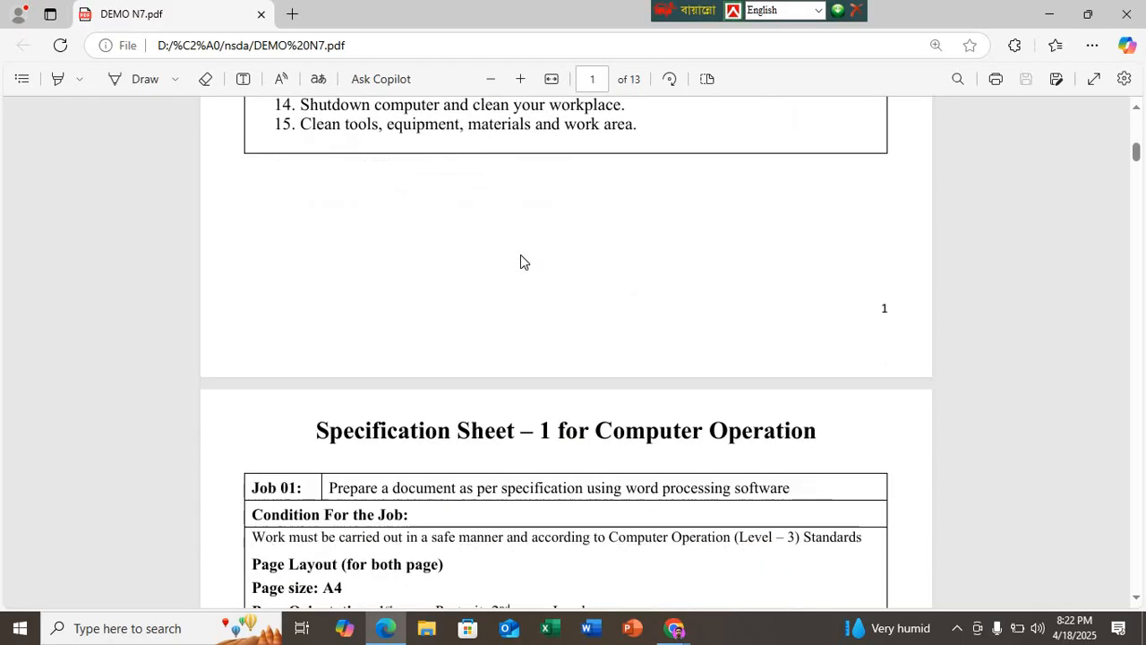
pyautogui.scroll(1, 513, 188)
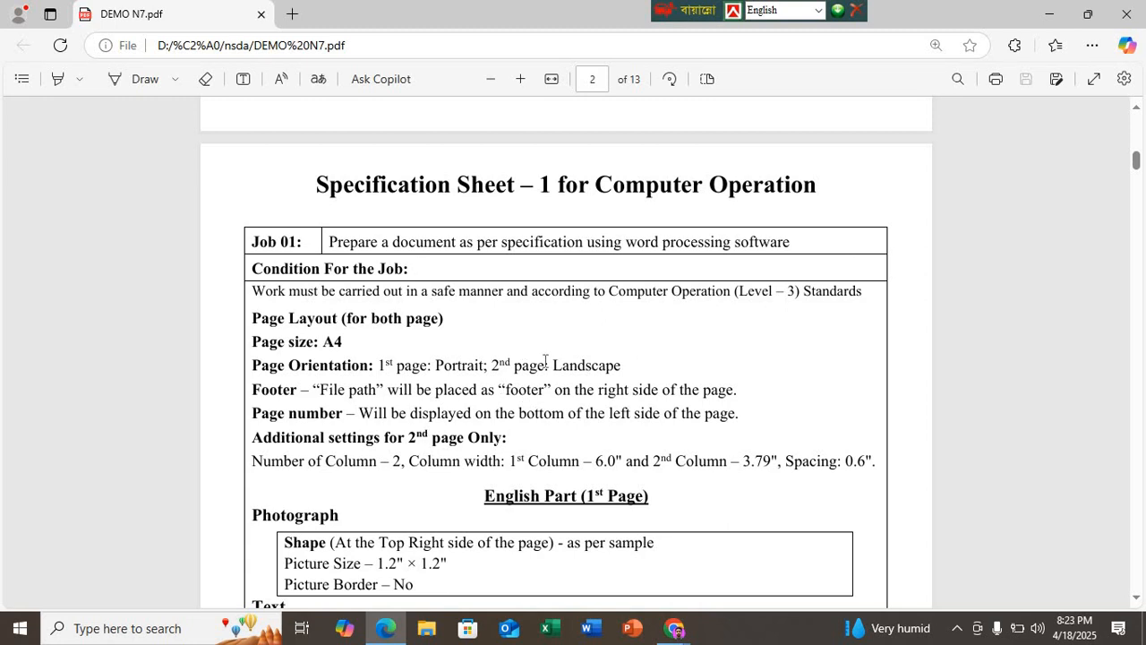
pyautogui.scroll(-2, 524, 430)
pyautogui.scroll(-10, 524, 430)
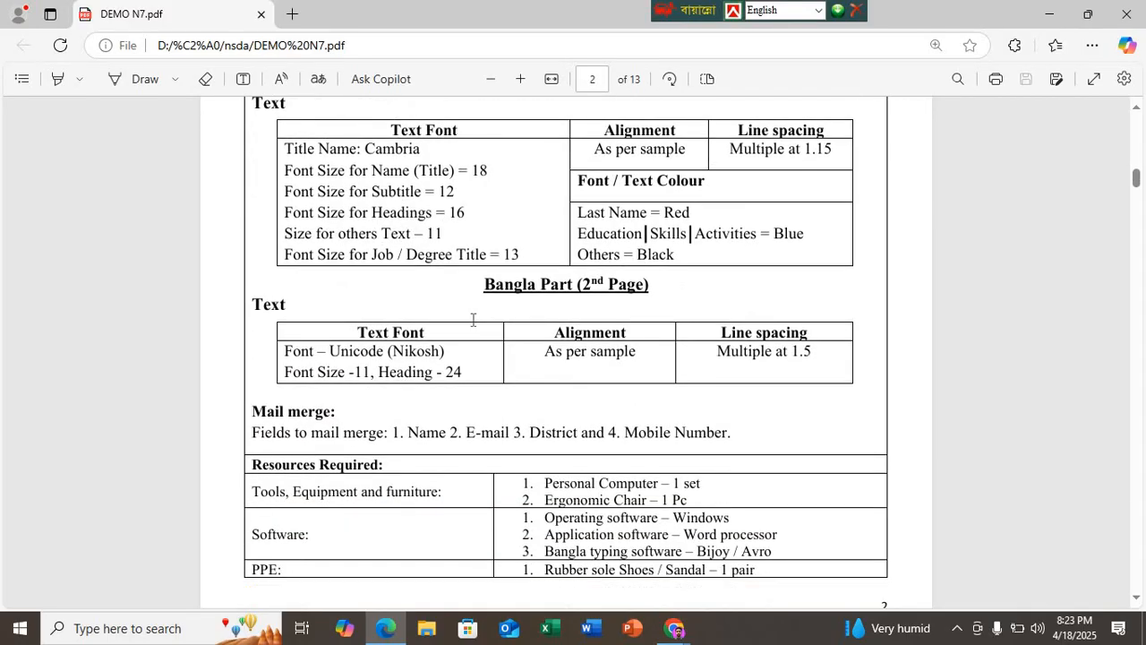
pyautogui.scroll(-4, 489, 411)
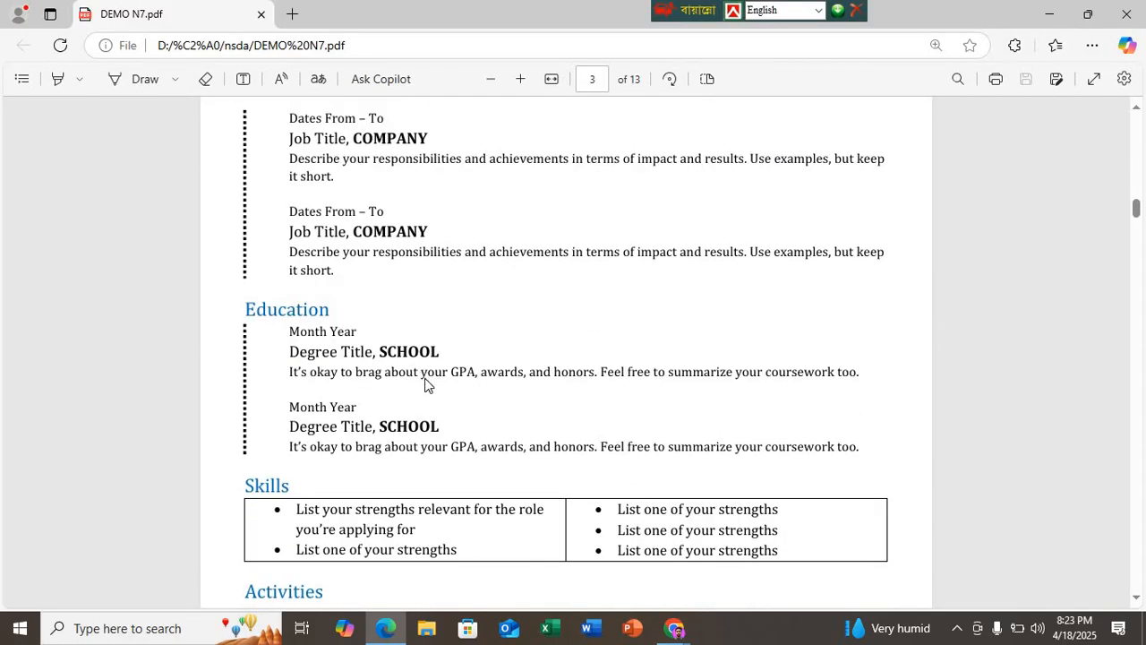
pyautogui.scroll(-2, 466, 381)
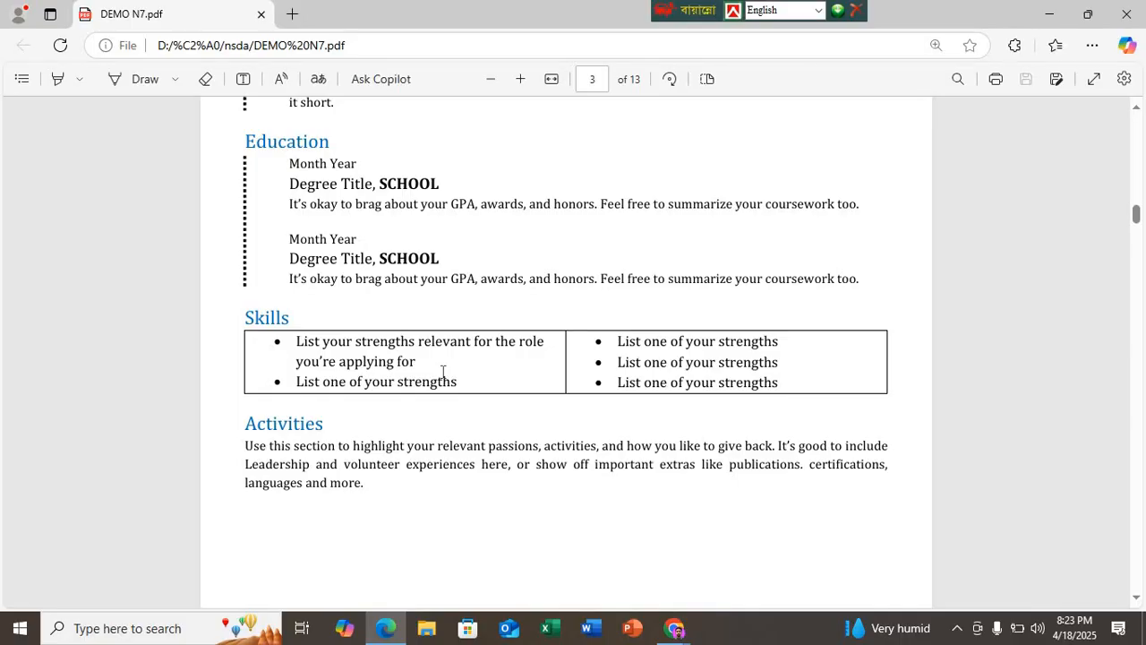
pyautogui.scroll(-8, 445, 376)
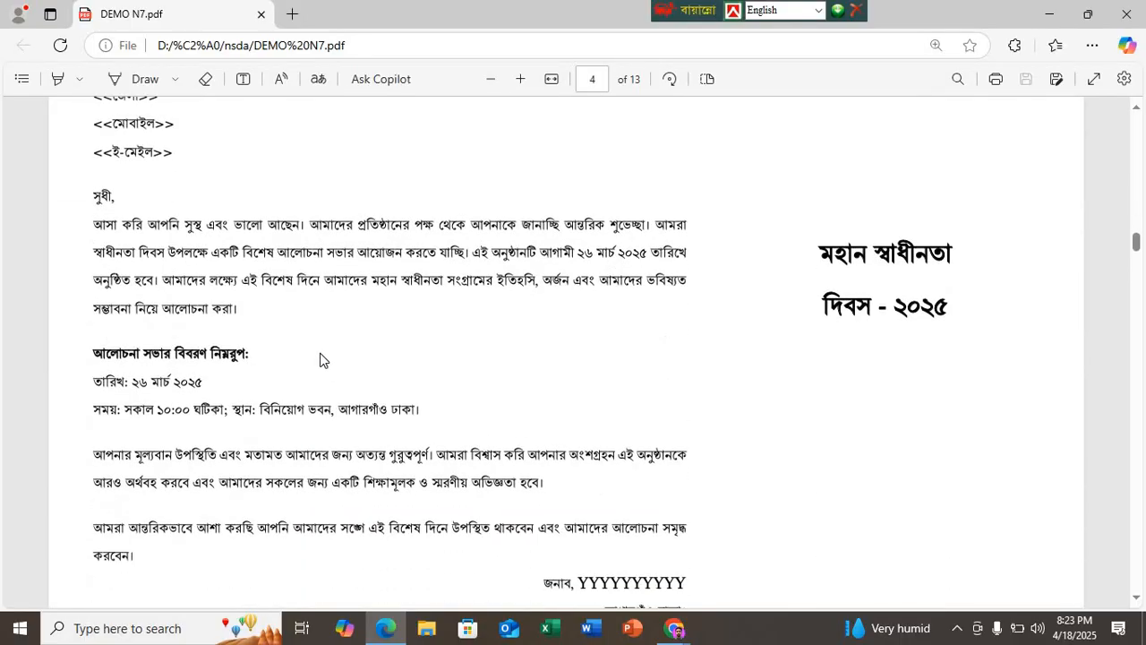
pyautogui.scroll(-3, 320, 359)
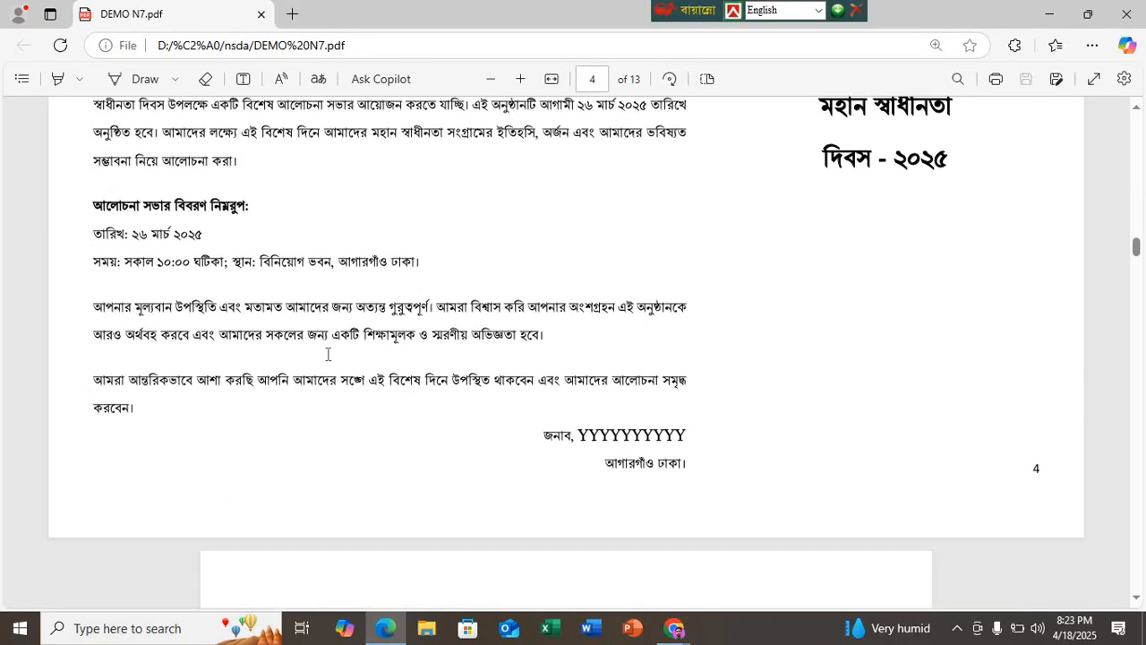
pyautogui.scroll(20, 327, 354)
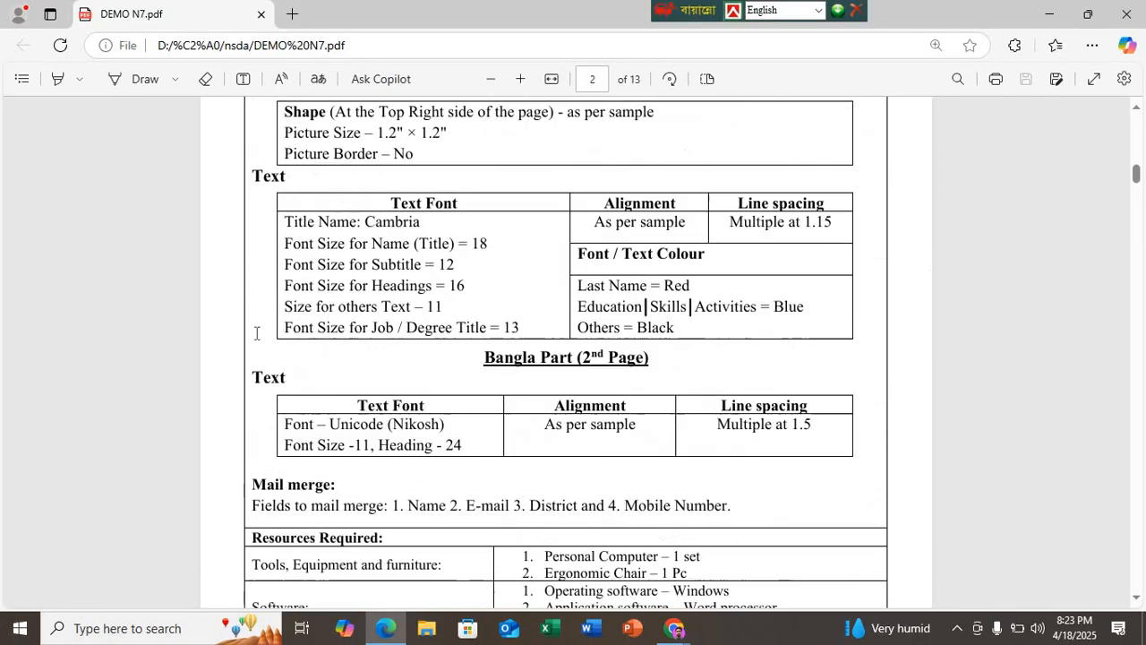
# Step: Go back to page 1 of the PDF and reread the job sheet's working procedure
pyautogui.scroll(15, 256, 332)
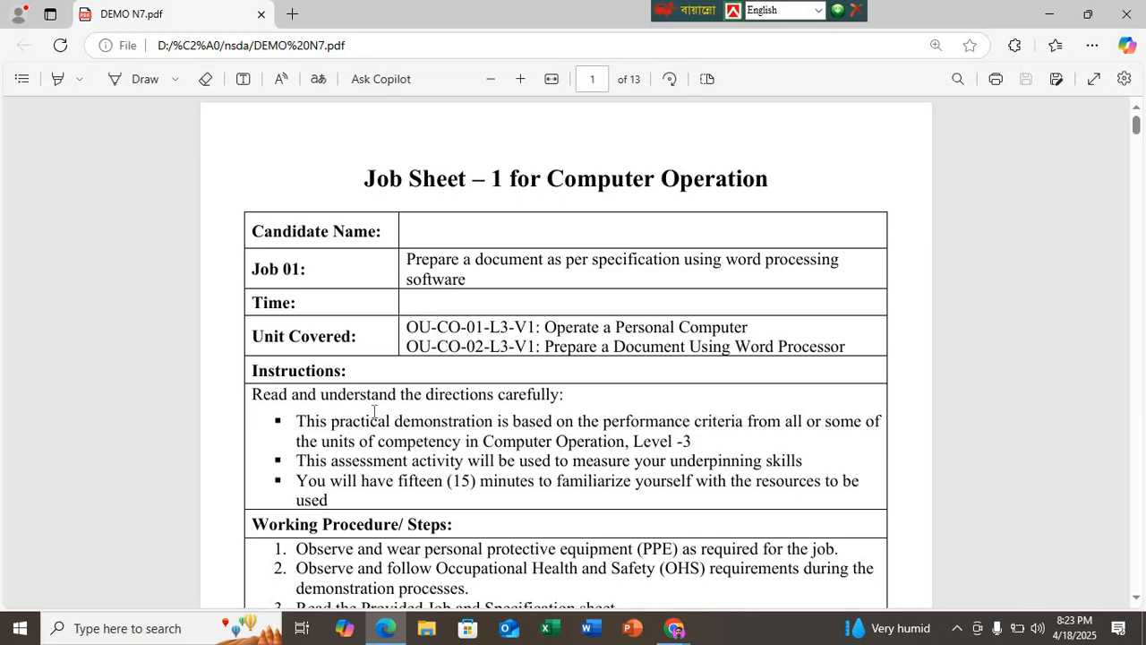
pyautogui.scroll(-3, 591, 363)
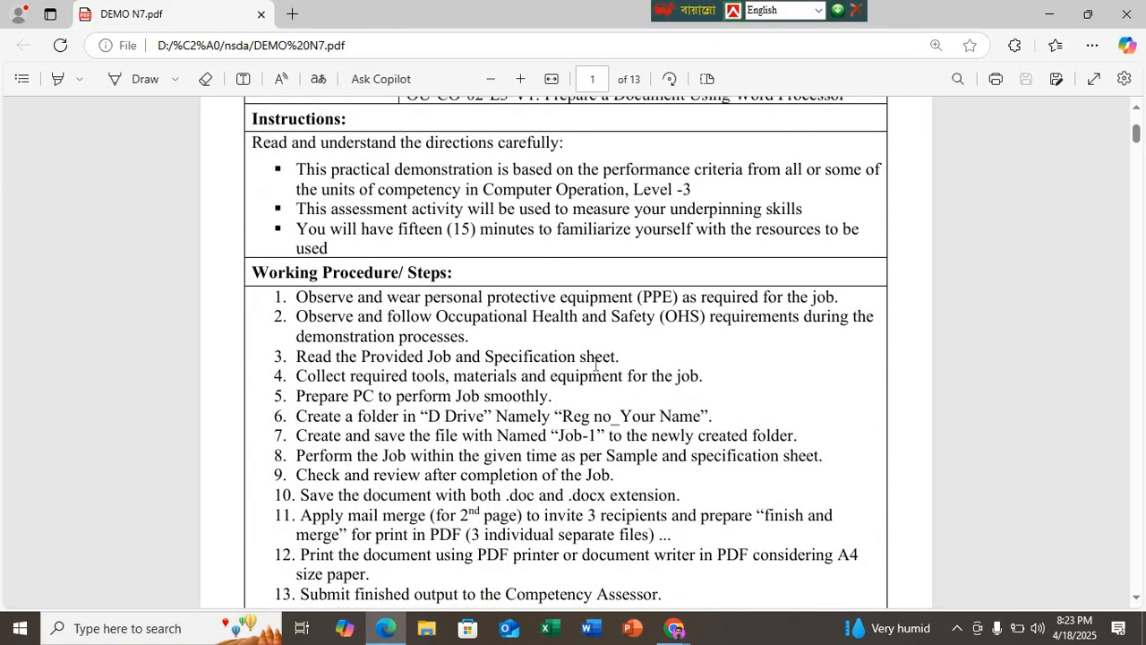
pyautogui.scroll(-1, 595, 363)
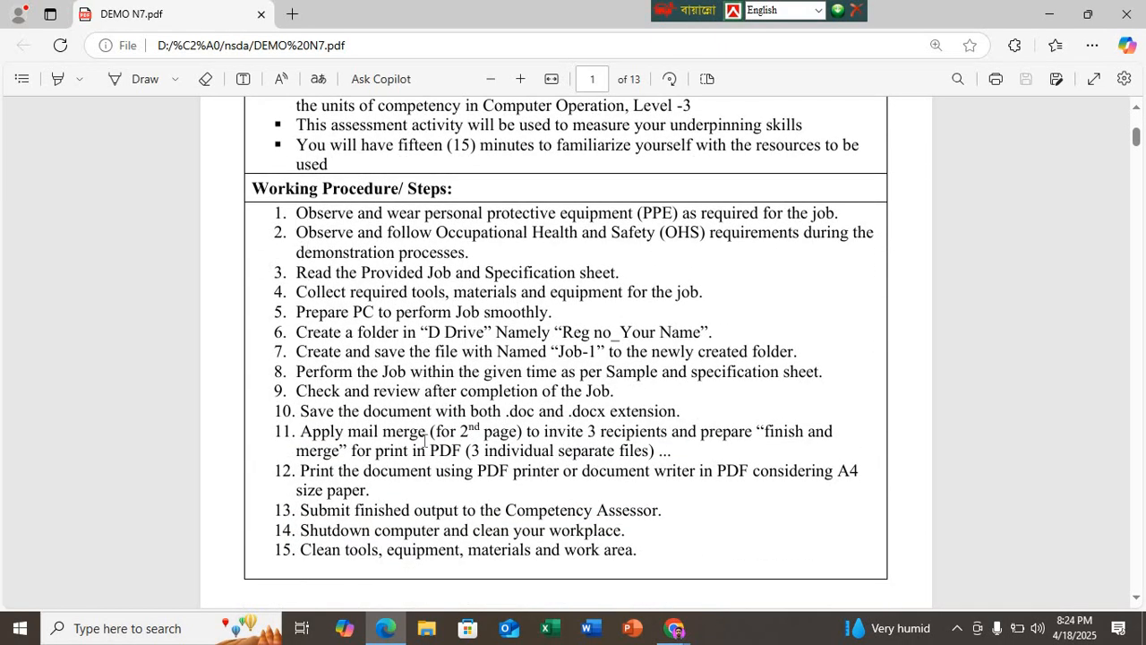
# Step: Switch to the Google Meet call to admit the waiting participant and check the participant list, returning to the PDF in Edge
pyautogui.moveTo(673, 628)
pyautogui.click(578, 580)
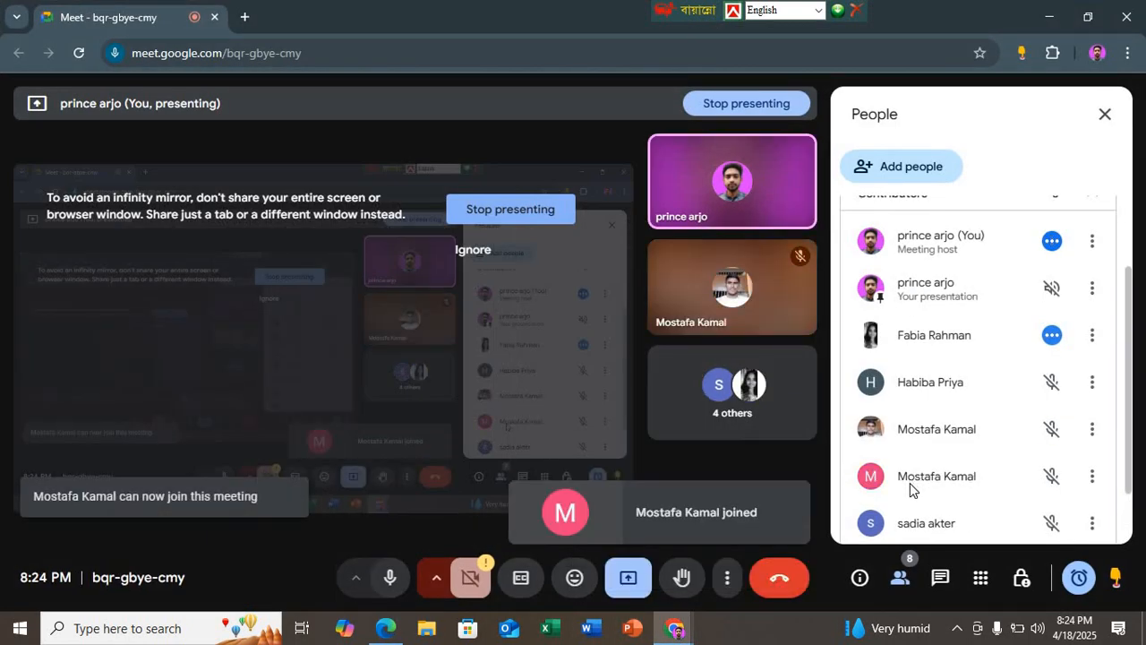
pyautogui.scroll(-1, 910, 484)
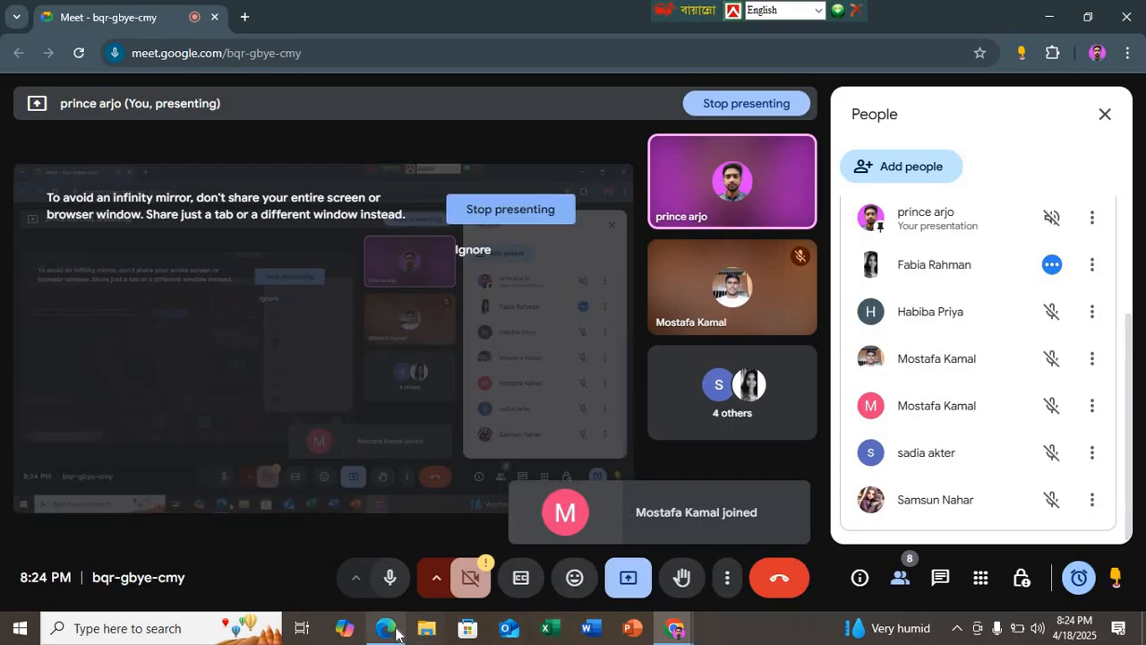
pyautogui.click(386, 627)
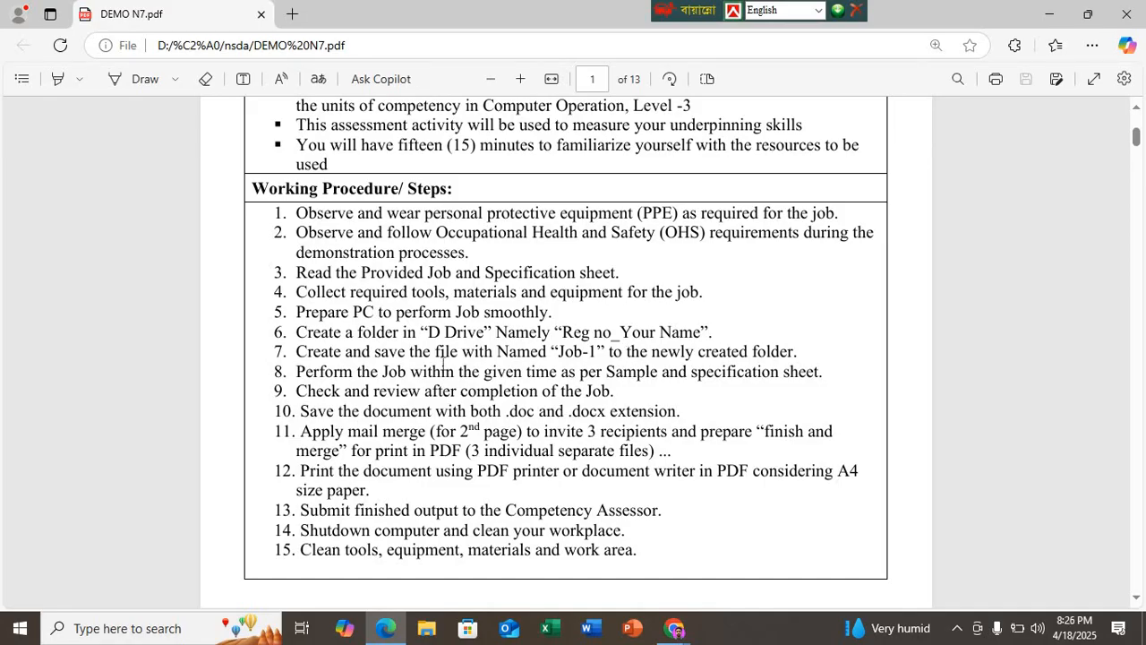
# Step: Minimise the open windows and create a desktop folder named with the registration number and the trainee's full name
pyautogui.click(1049, 15)
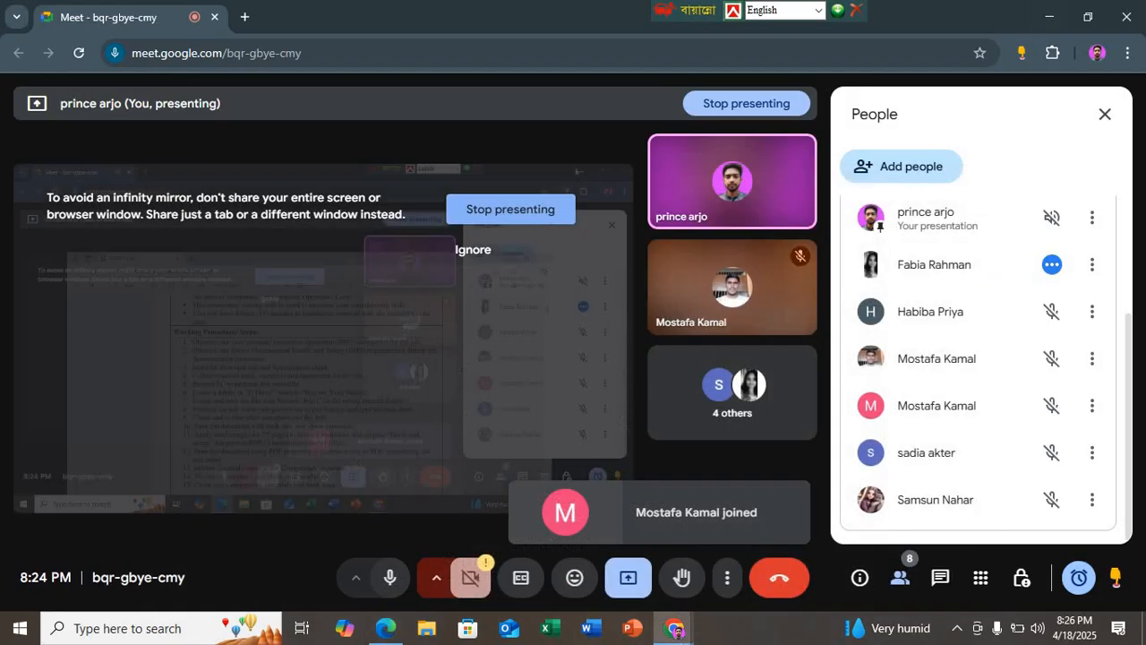
pyautogui.click(1030, 10)
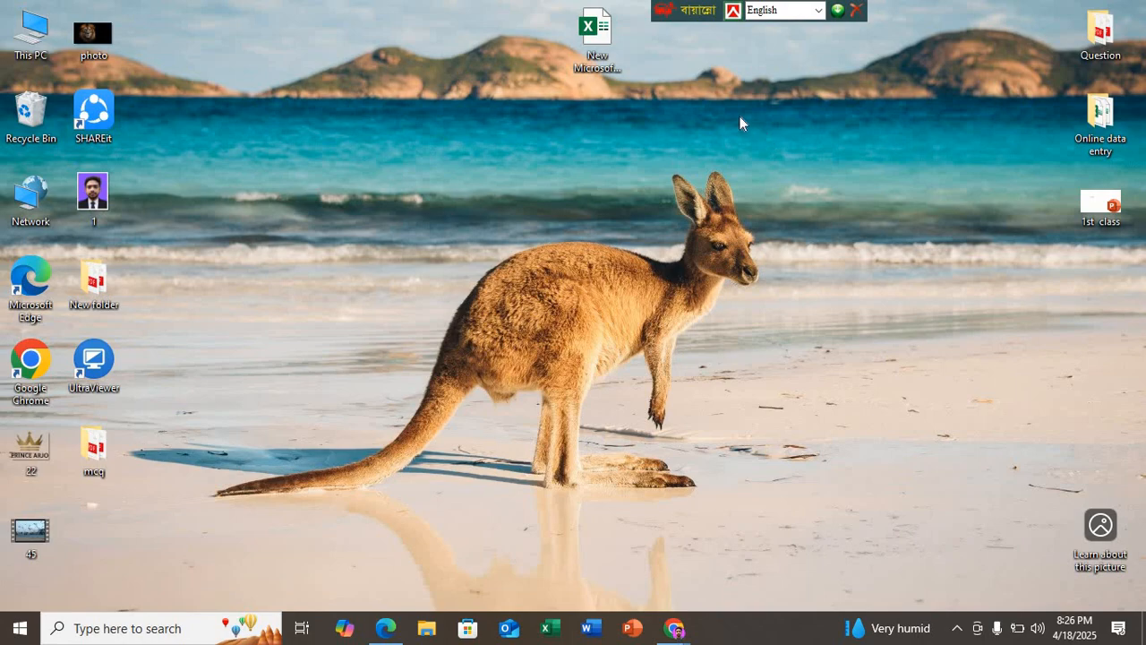
pyautogui.rightClick(740, 117)
pyautogui.moveTo(796, 279)
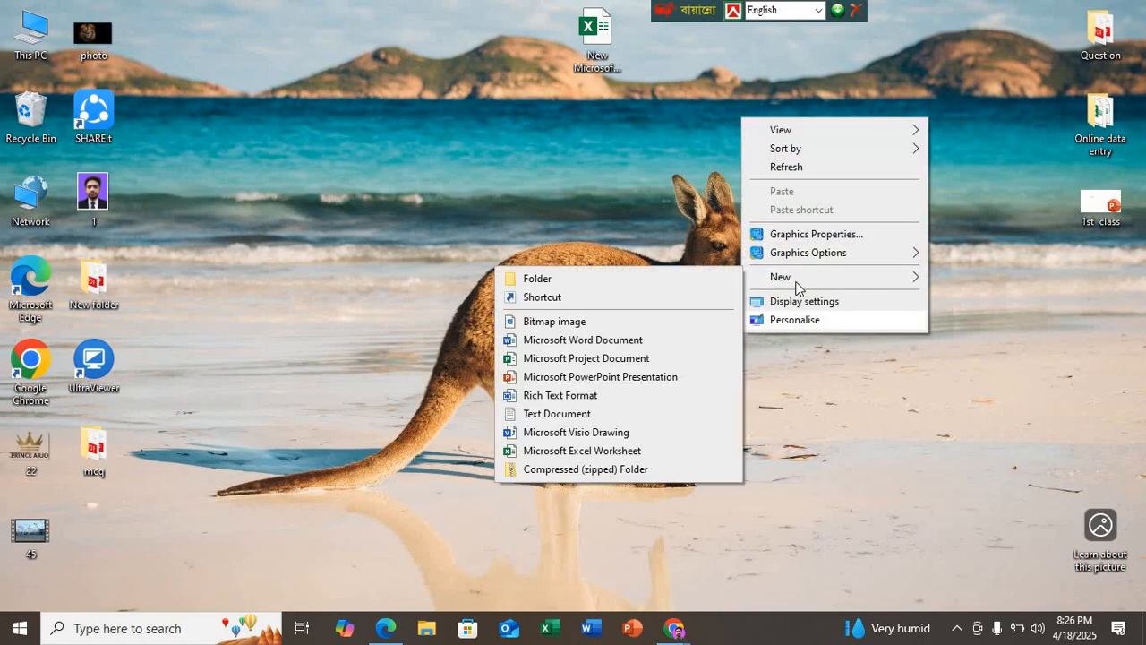
pyautogui.click(642, 283)
pyautogui.write('0')
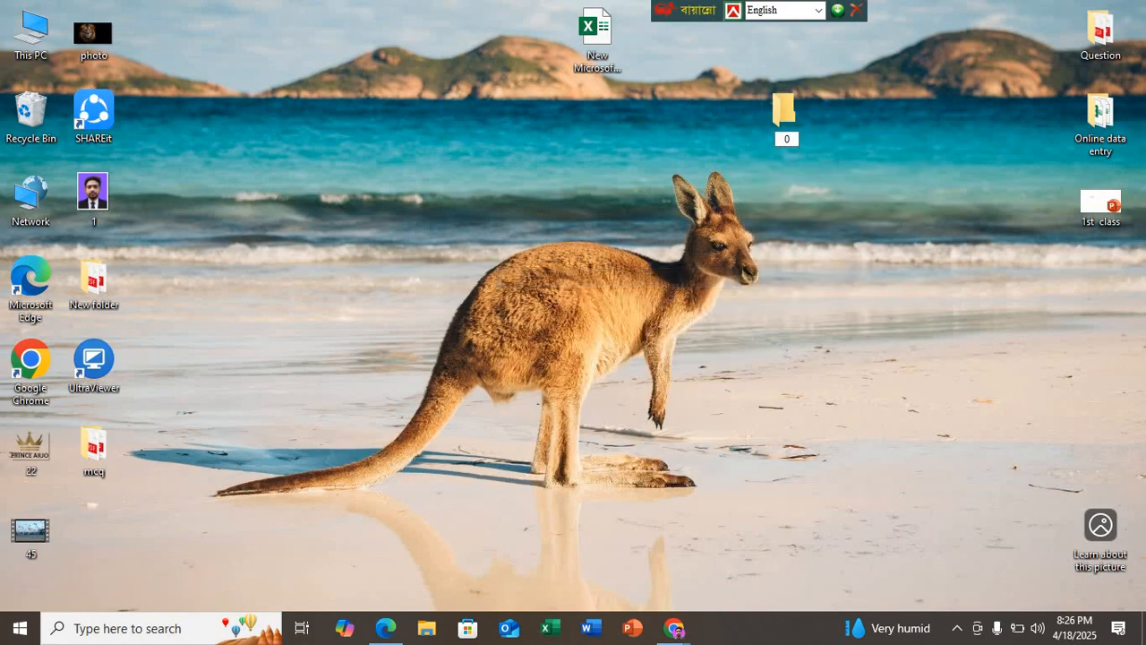
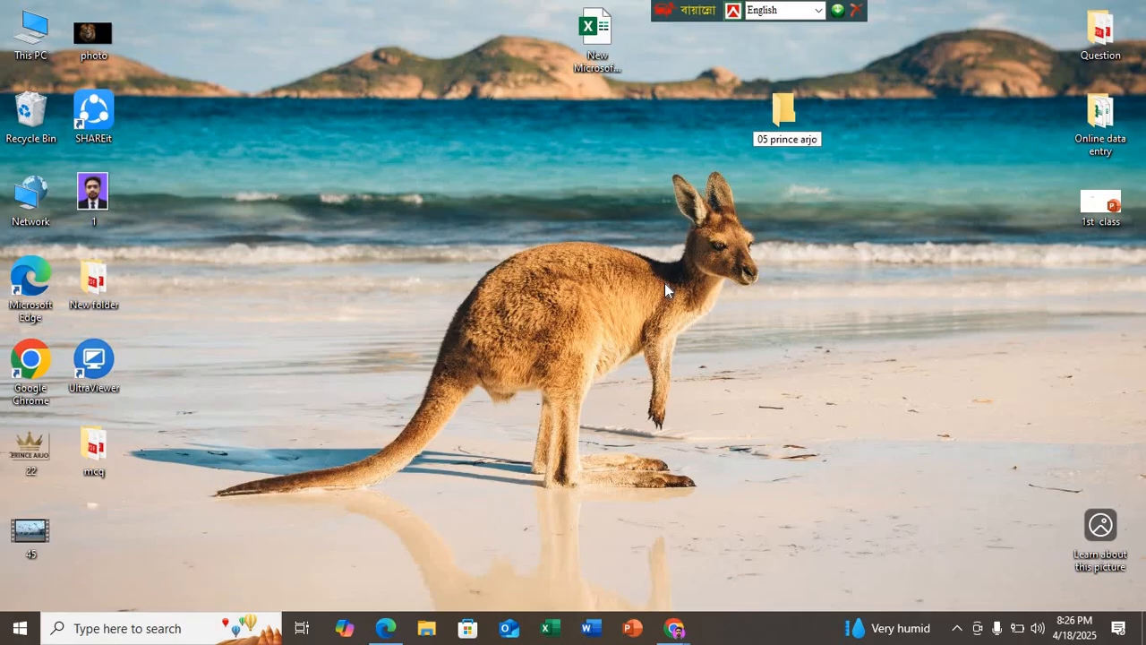
pyautogui.press('Return')
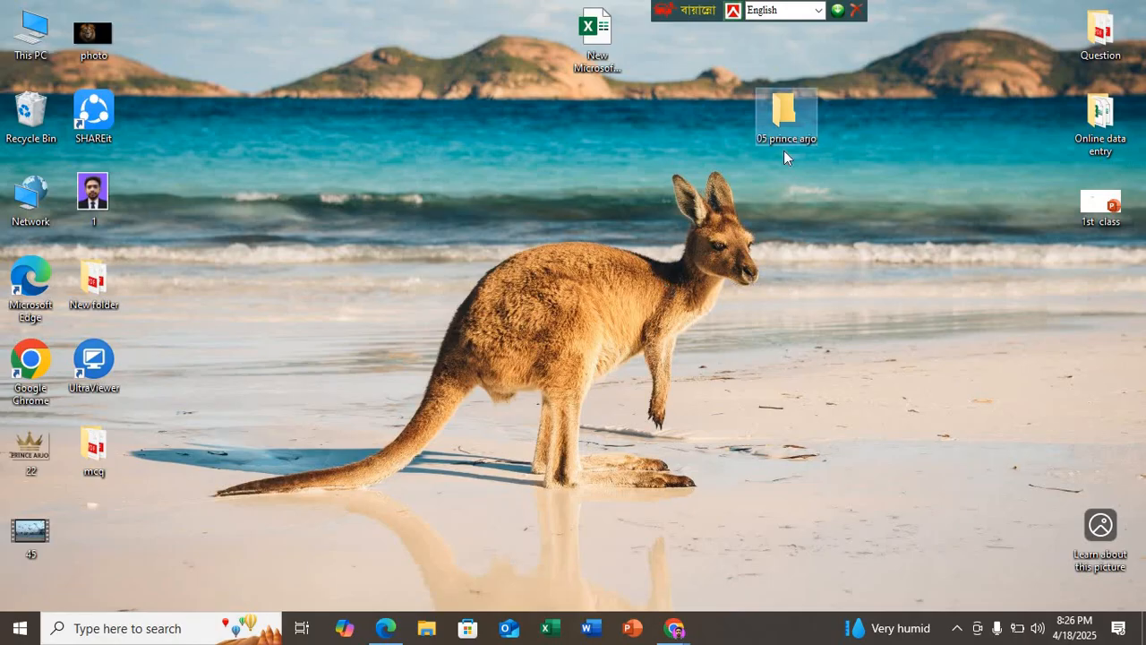
# Step: Open the new desktop folder, create a subfolder named Job-1 inside it and refresh the view
pyautogui.doubleClick(785, 120)
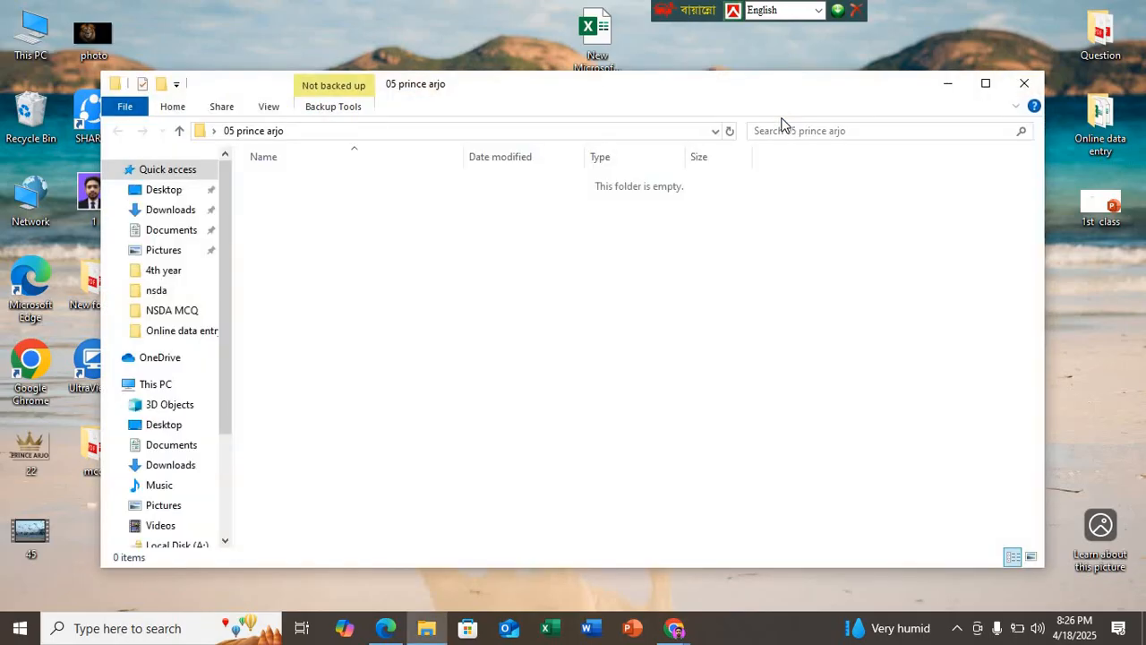
pyautogui.click(982, 90)
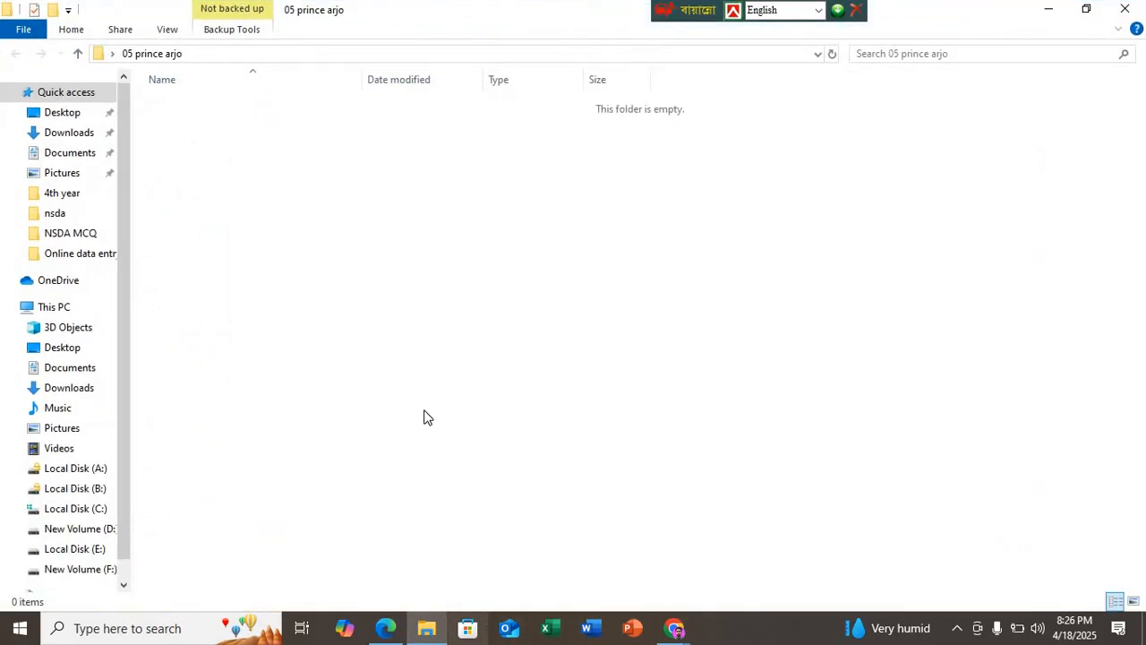
pyautogui.rightClick(279, 177)
pyautogui.moveTo(428, 376)
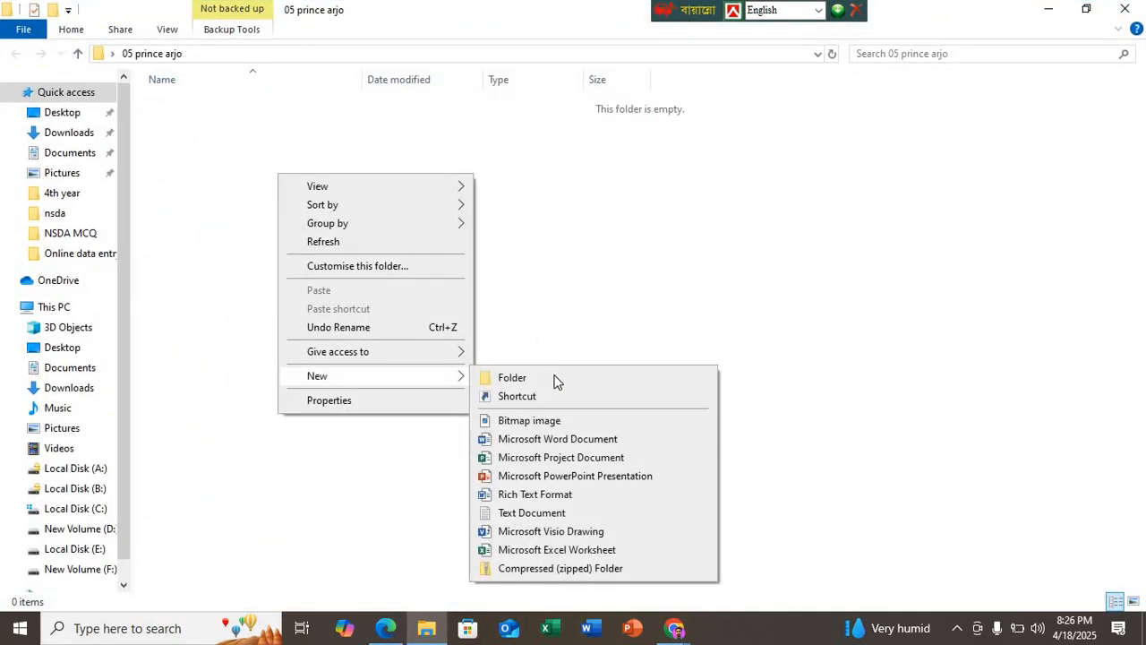
pyautogui.click(538, 367)
pyautogui.write('Job-1')
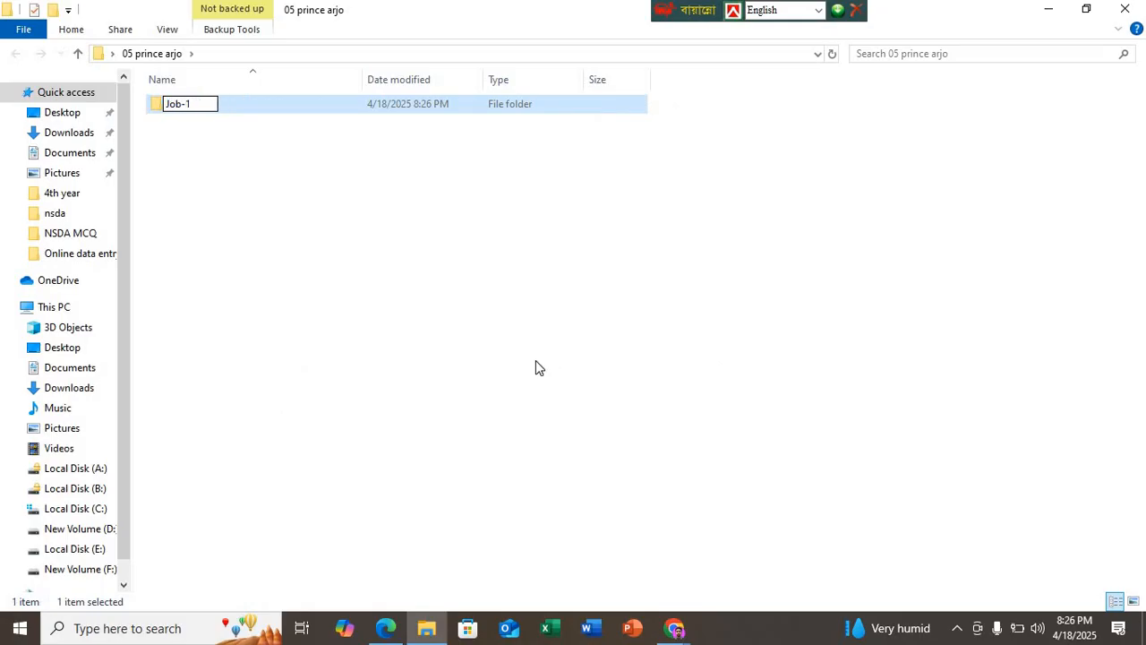
pyautogui.press('Return')
pyautogui.rightClick(491, 307)
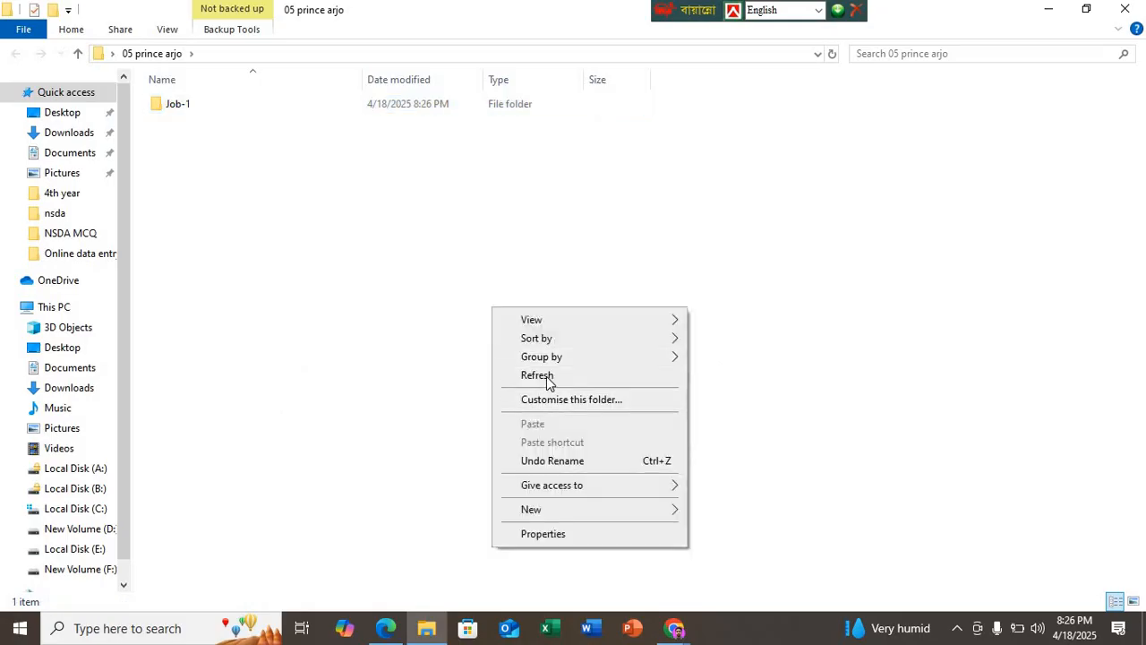
pyautogui.click(549, 382)
# Step: Create a Microsoft Word document named JOb-1 inside the Job-1 folder and refresh the view
pyautogui.click(190, 108)
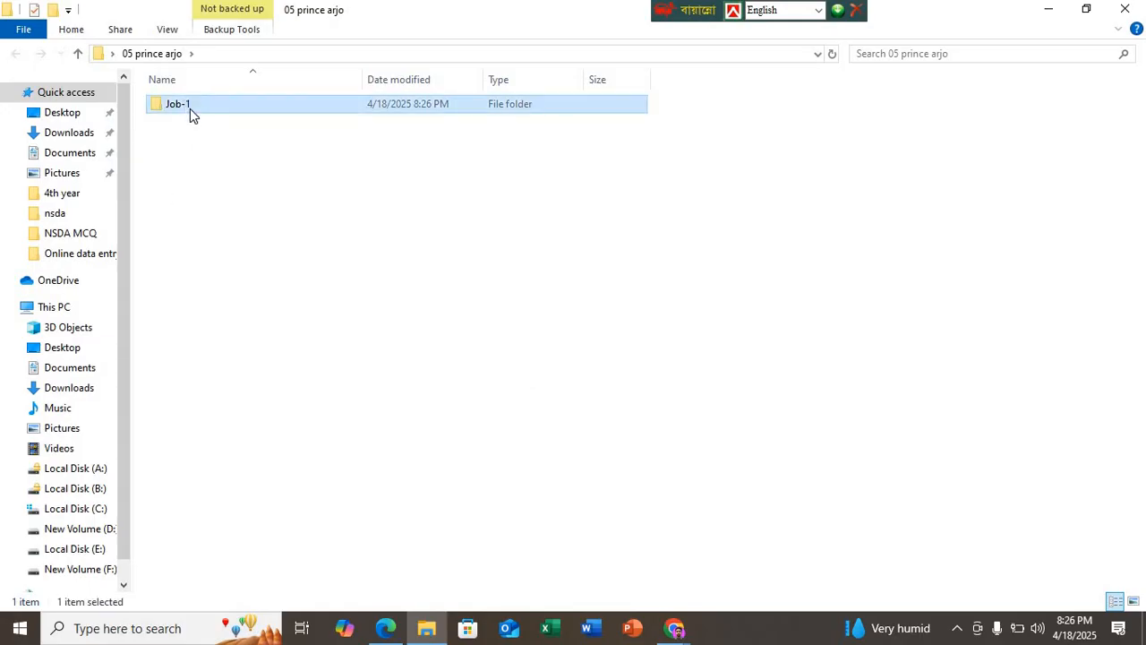
pyautogui.doubleClick(189, 109)
pyautogui.rightClick(315, 194)
pyautogui.moveTo(463, 403)
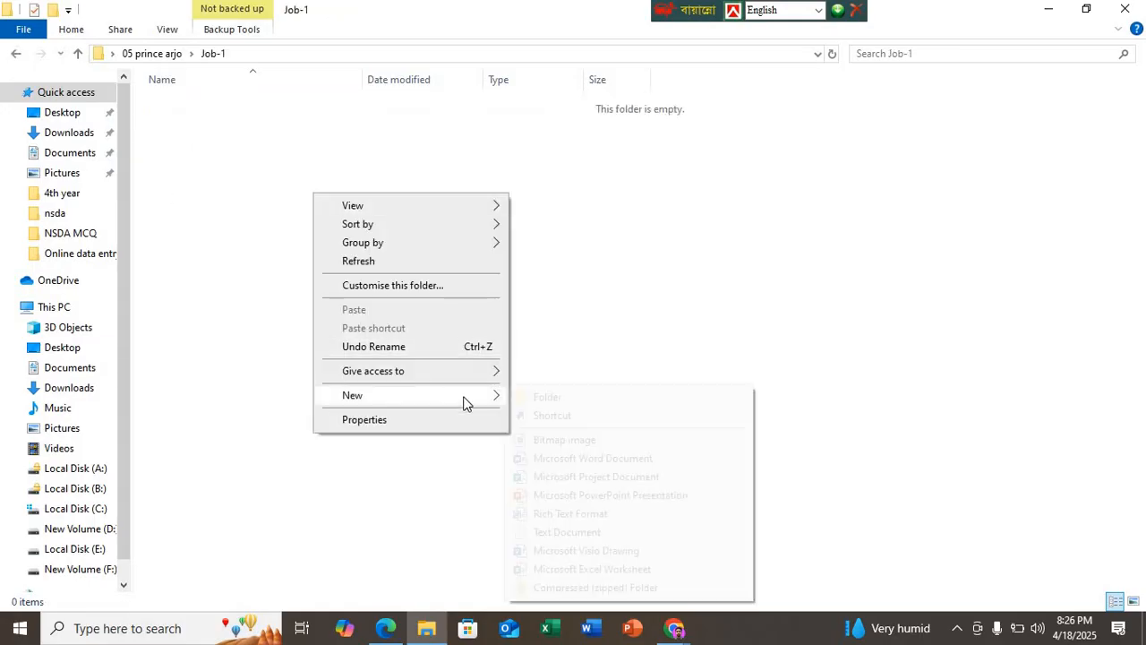
pyautogui.click(589, 460)
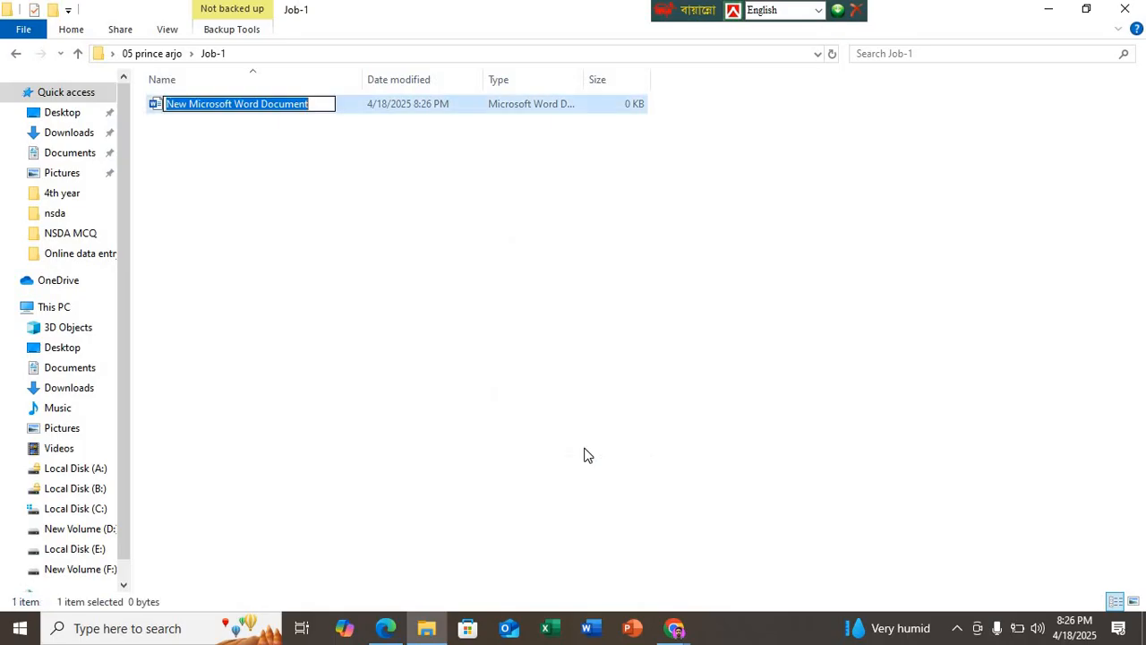
pyautogui.write('JOb-1')
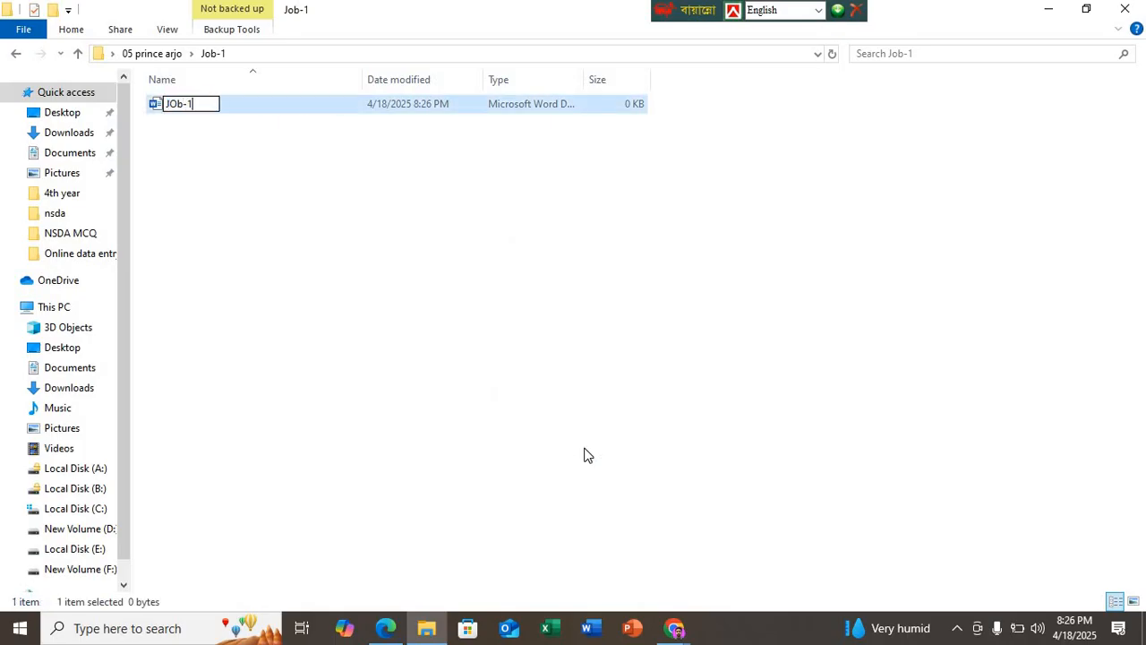
pyautogui.press('Return')
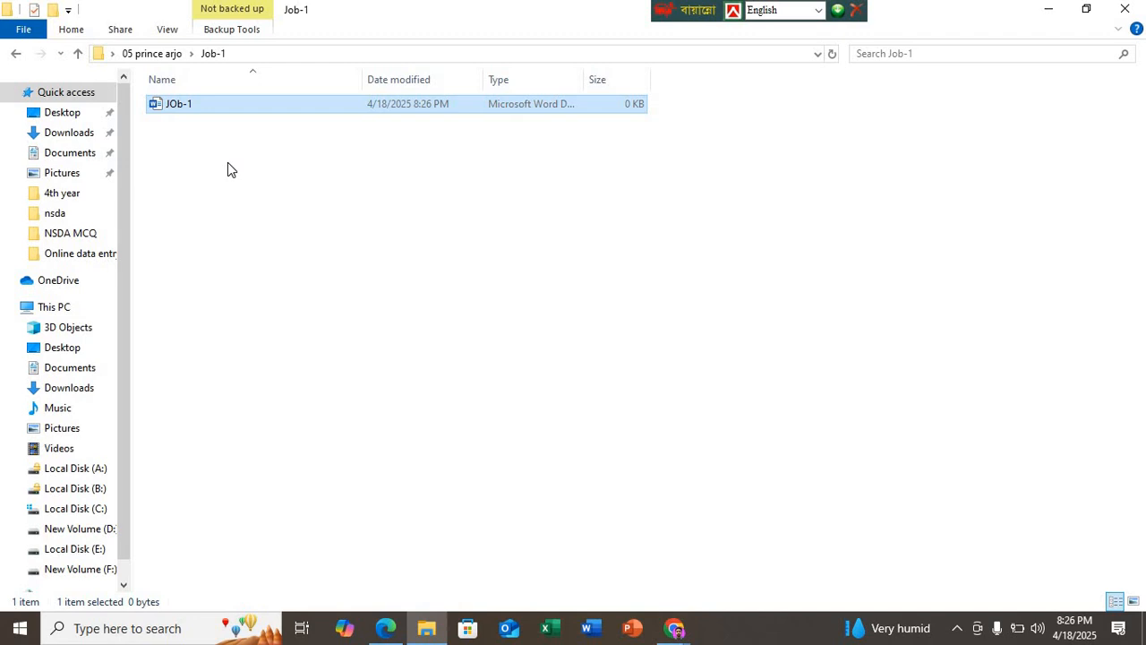
pyautogui.rightClick(359, 181)
pyautogui.click(416, 252)
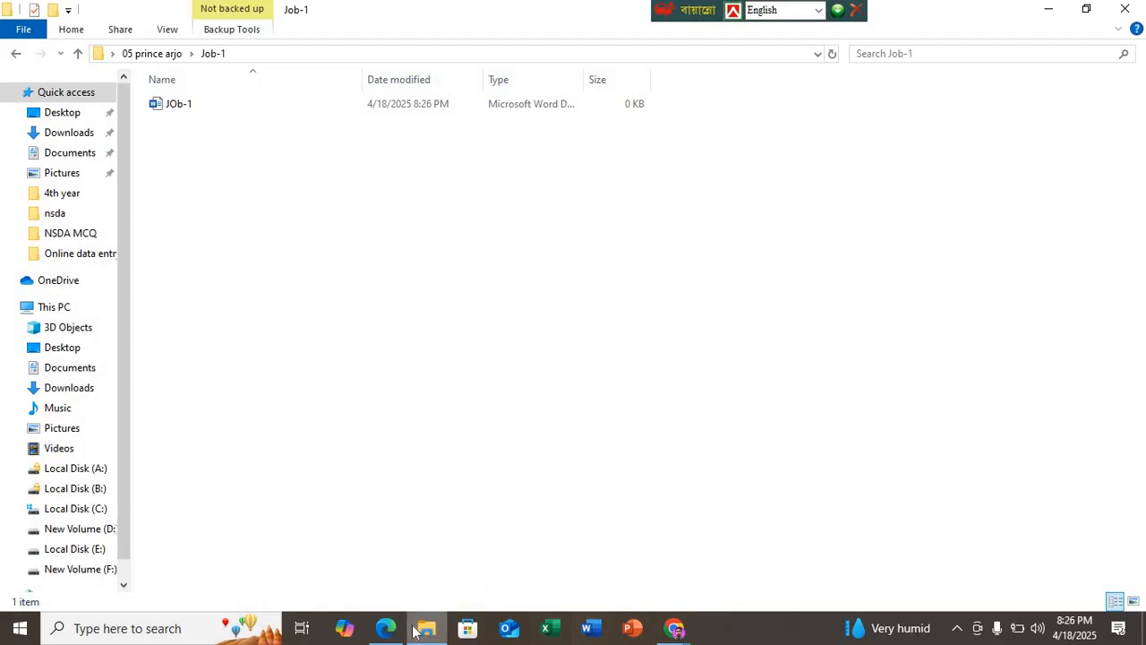
# Step: Switch to DEMO N7.pdf in Edge and review the remaining working procedure, Specification Sheet – 1 and the sample CV page
pyautogui.click(386, 628)
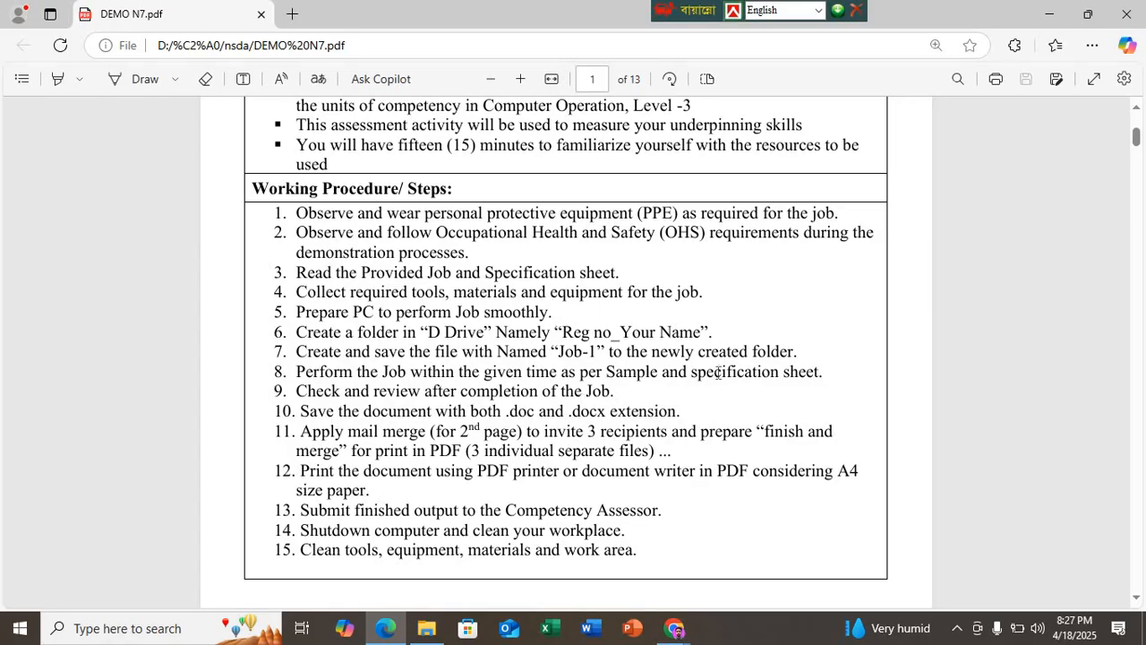
pyautogui.scroll(-3, 717, 372)
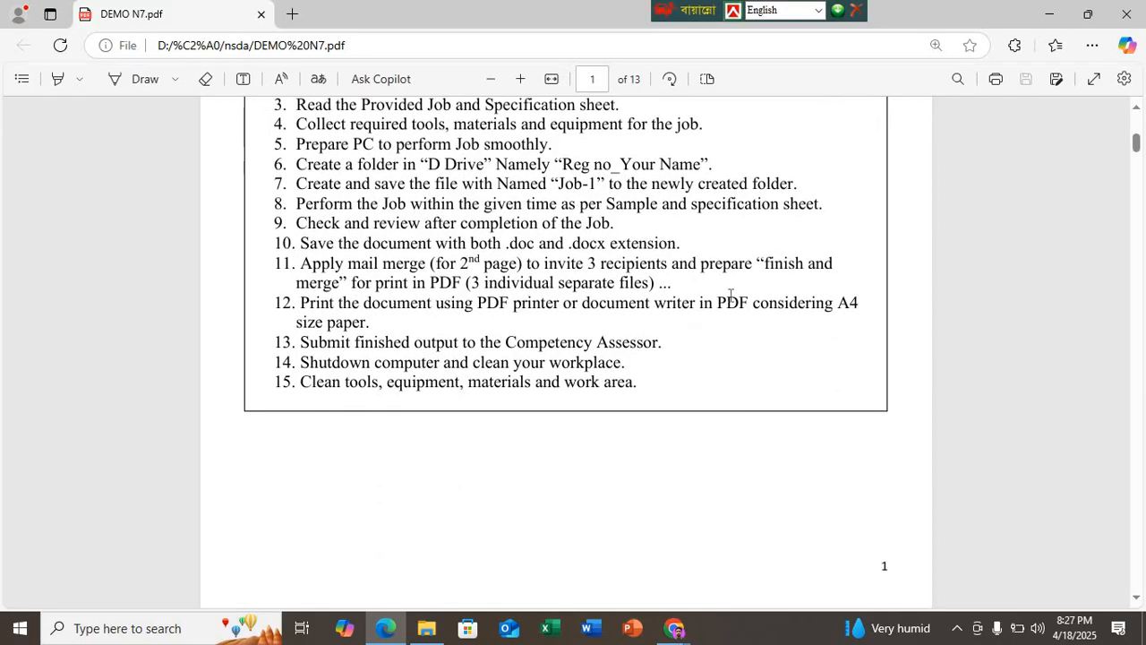
pyautogui.scroll(-5, 761, 243)
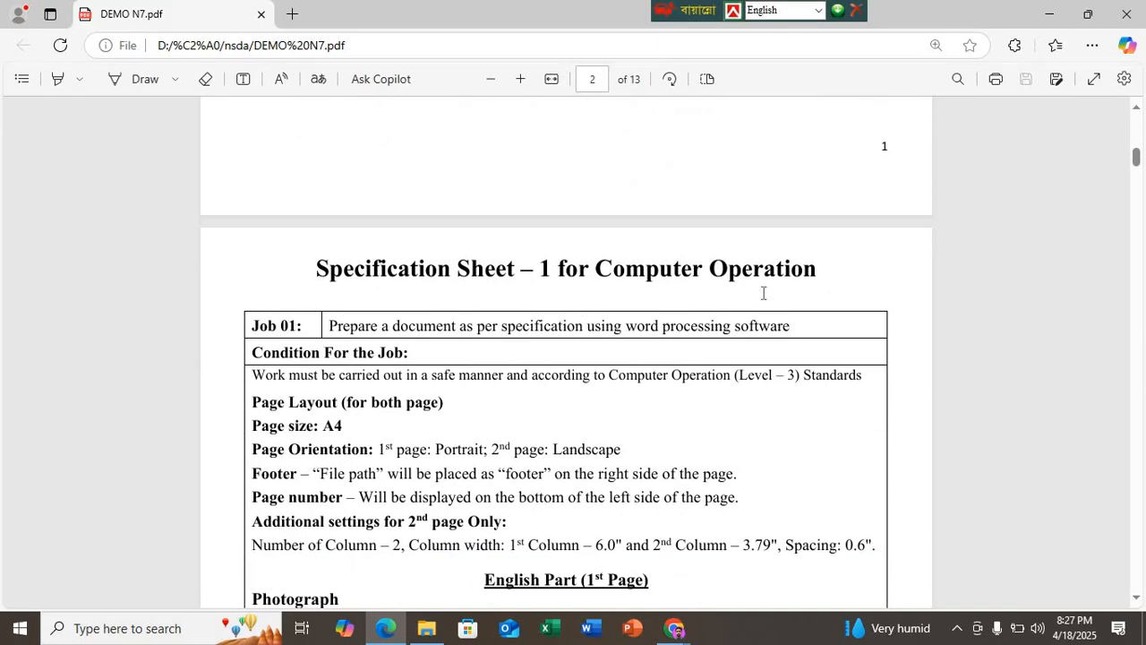
pyautogui.scroll(-12, 609, 389)
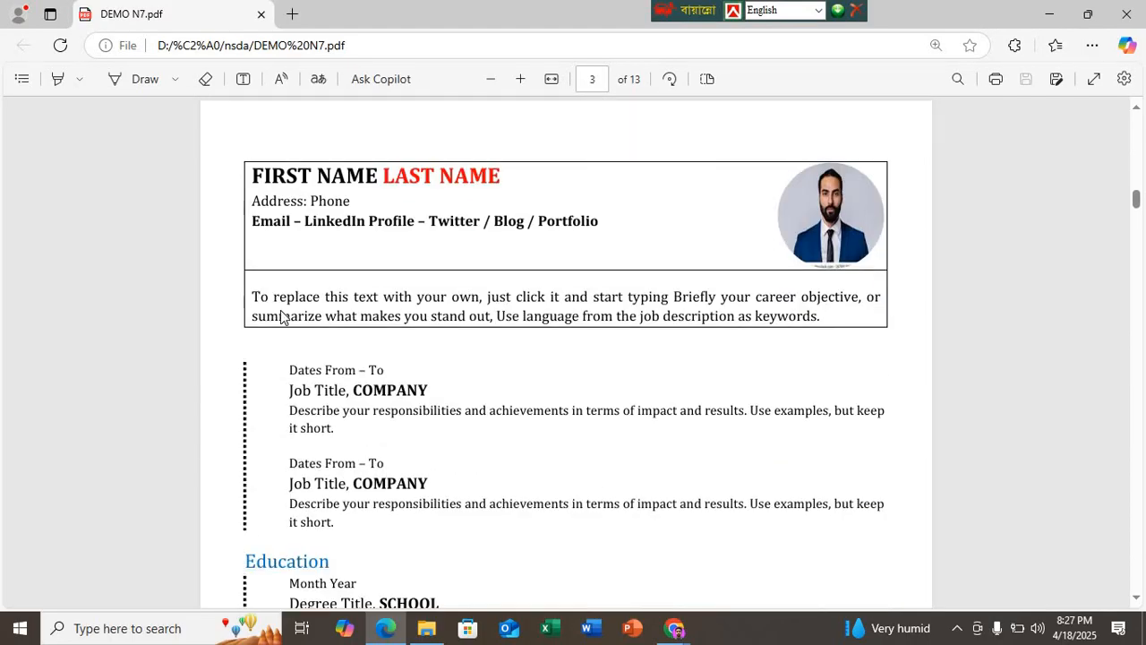
pyautogui.scroll(-1, 451, 286)
pyautogui.scroll(2, 440, 269)
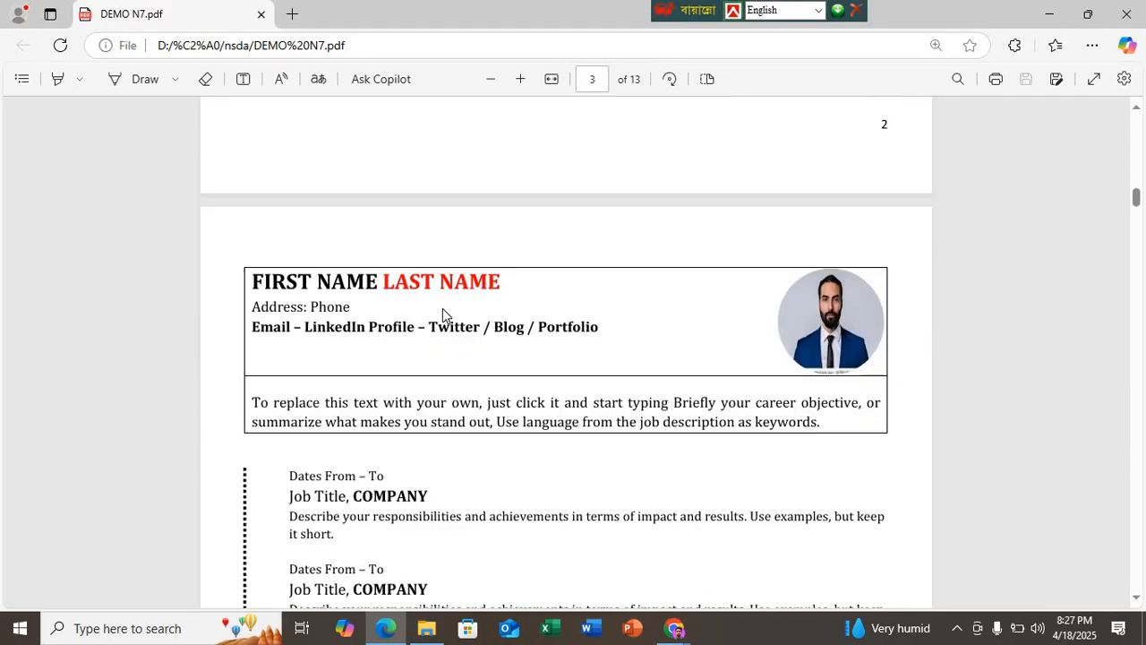
pyautogui.scroll(-3, 505, 507)
pyautogui.scroll(4, 442, 464)
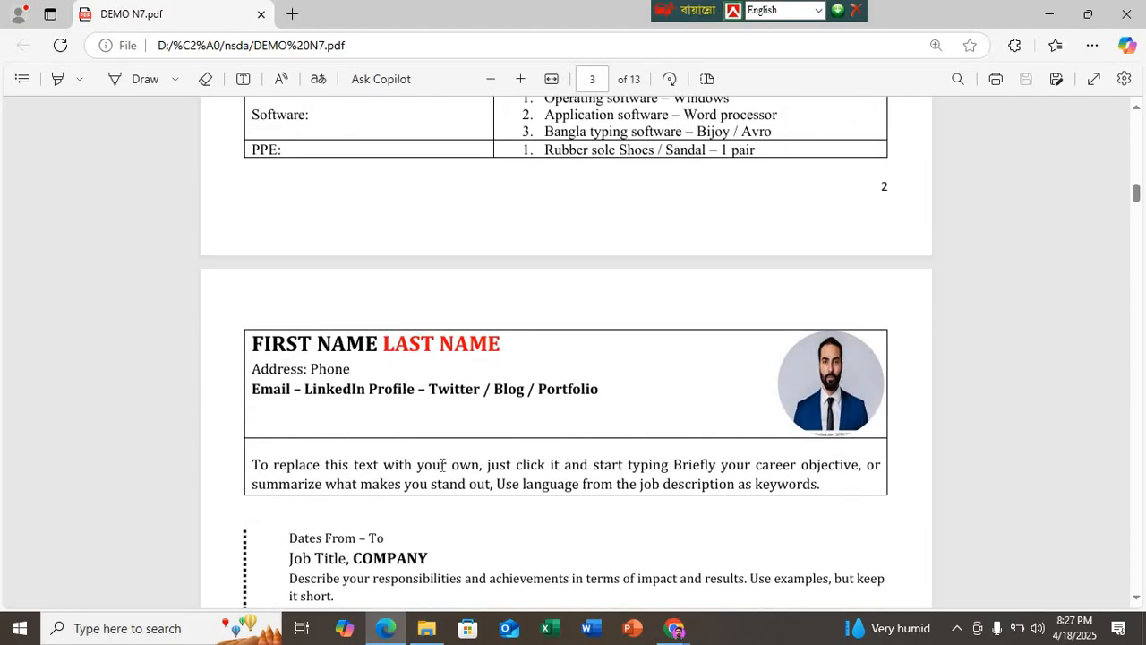
pyautogui.scroll(10, 443, 465)
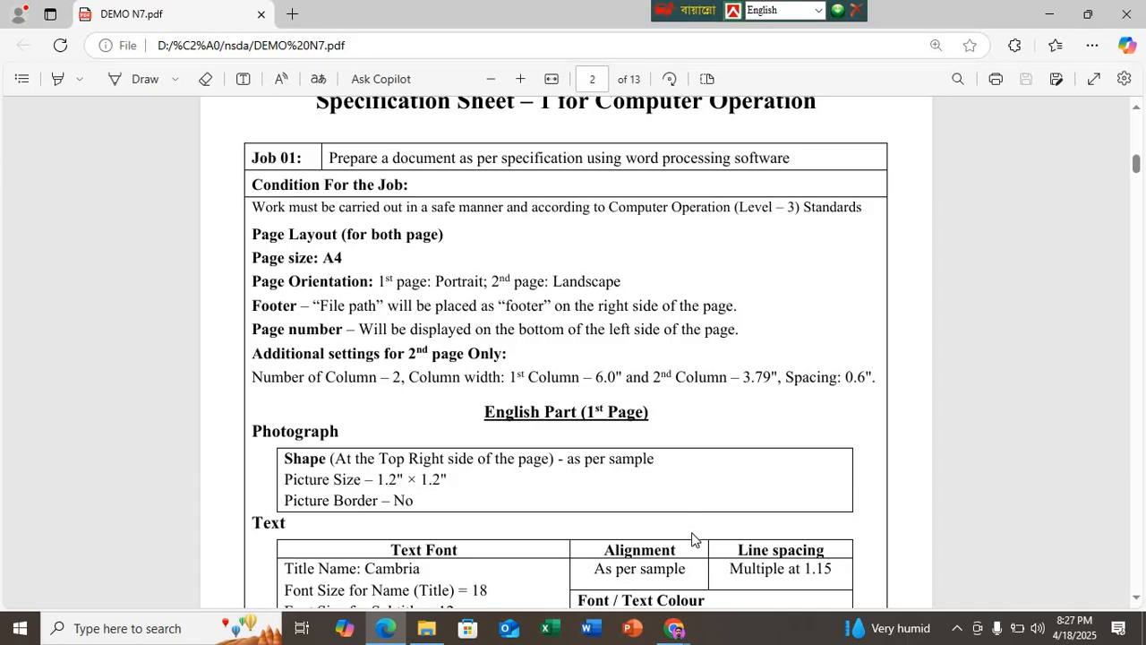
# Step: Minimise the PDF, open the JOb-1 document in Word, maximise its window and zoom out
pyautogui.click(1049, 15)
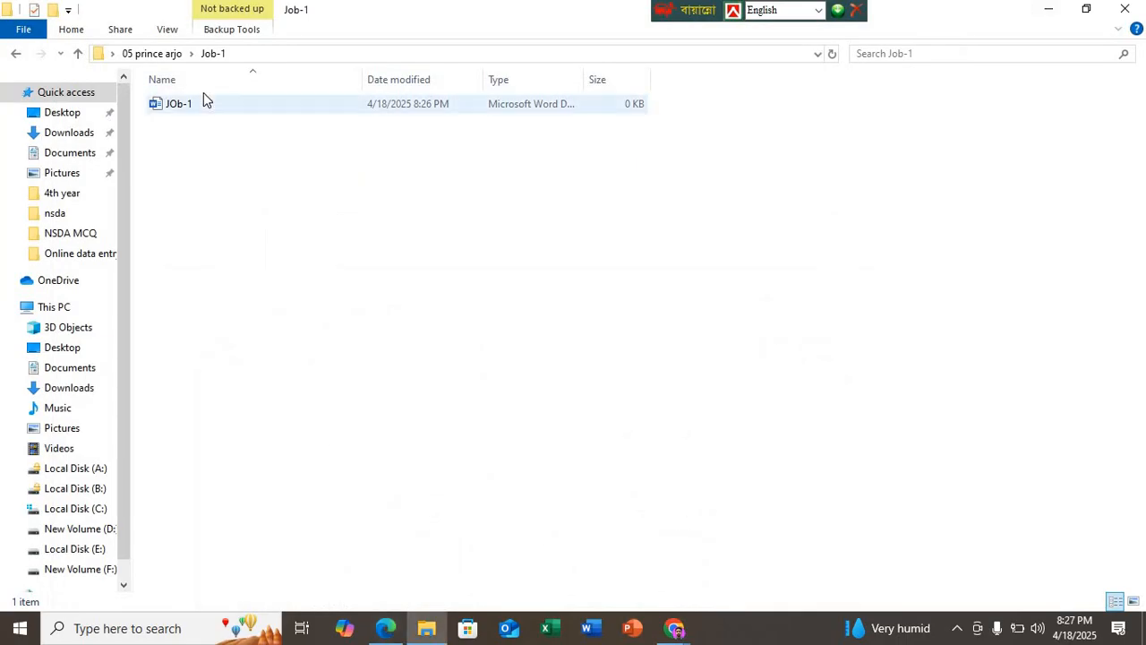
pyautogui.doubleClick(200, 104)
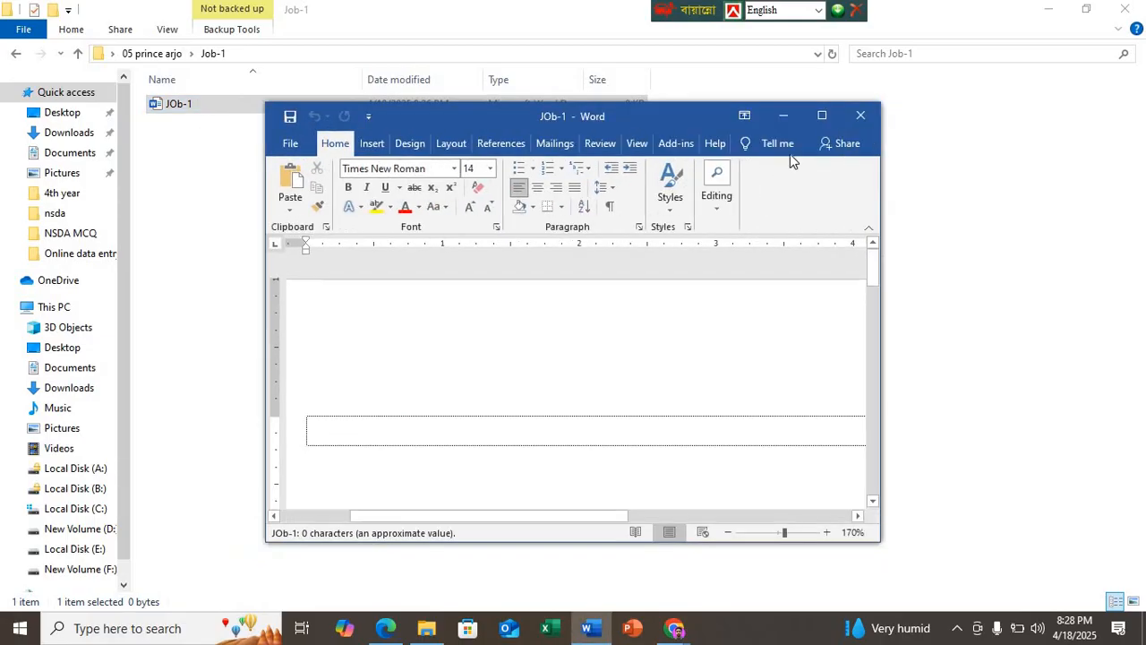
pyautogui.click(831, 115)
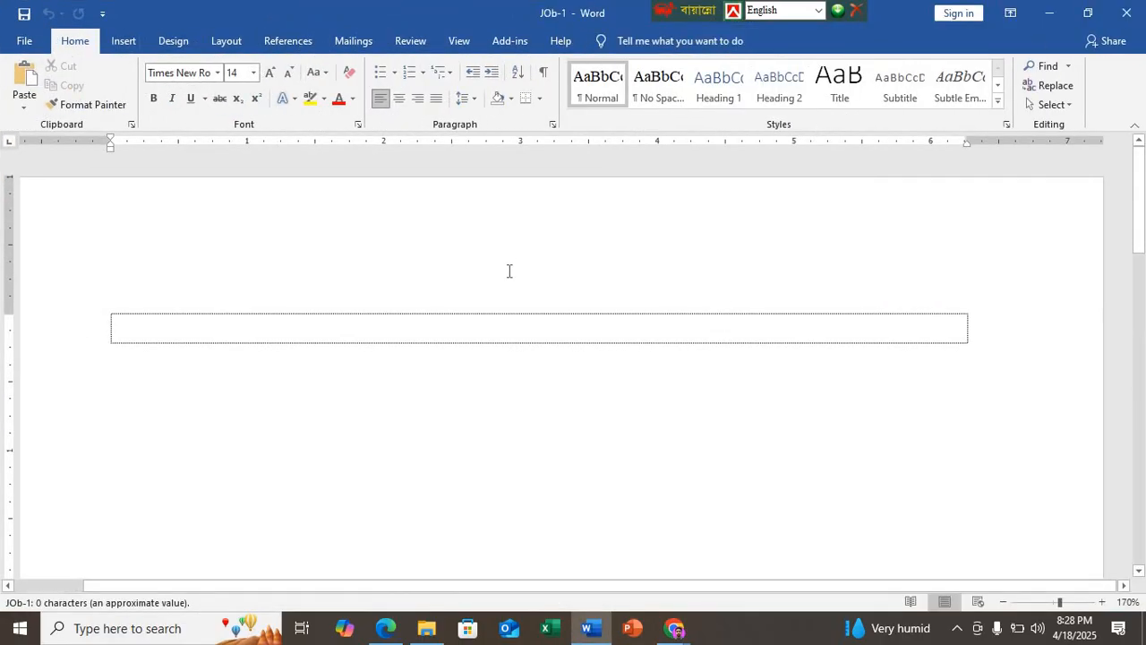
pyautogui.click(503, 286)
pyautogui.keyDown('ctrl'); pyautogui.scroll(-6, 503, 286); pyautogui.keyUp('ctrl')
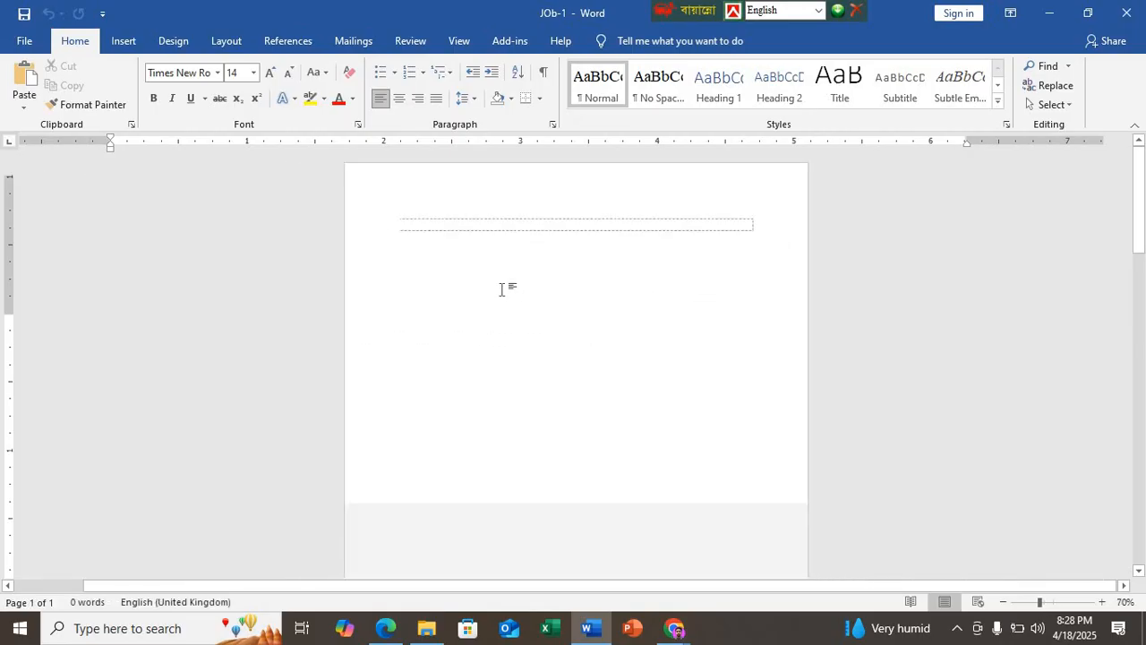
# Step: Set the document's page size to A4
pyautogui.click(228, 42)
pyautogui.click(116, 100)
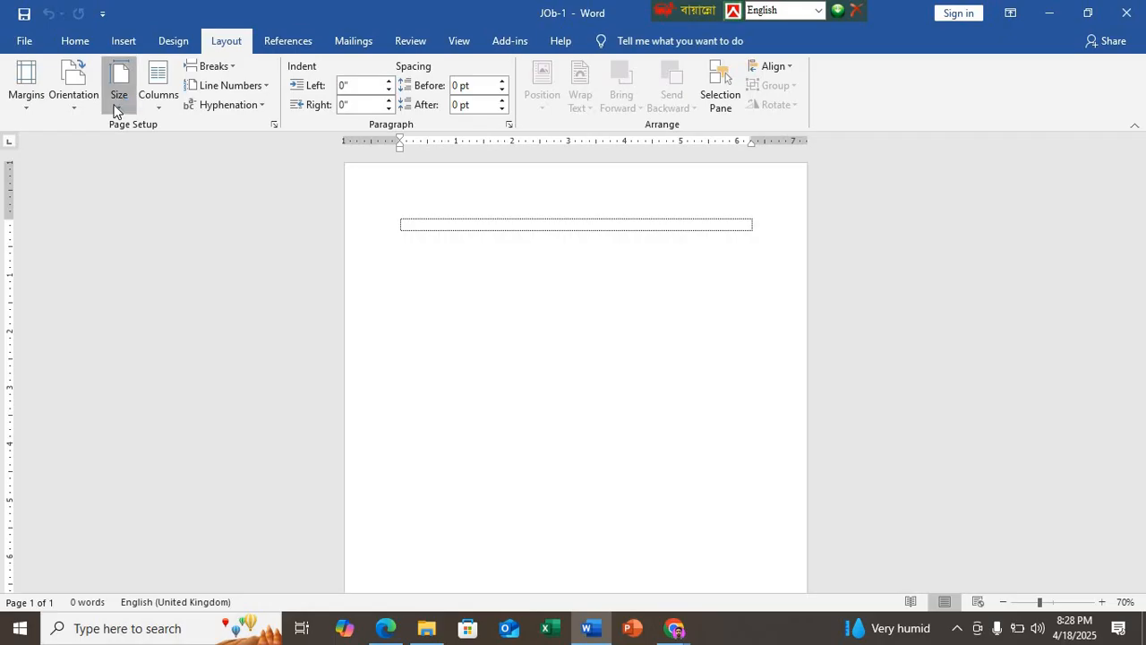
pyautogui.click(189, 363)
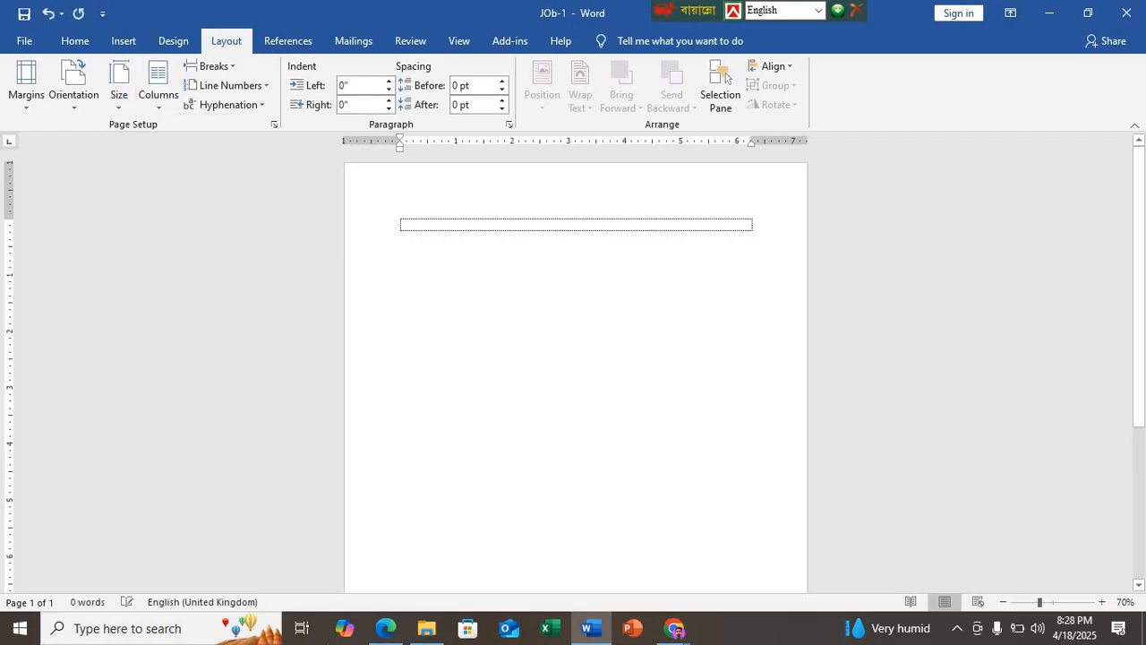
# Step: Check the page layout requirements on Specification Sheet – 1 in DEMO N7.pdf in Edge and return to the JOb-1 document in Word
pyautogui.click(385, 628)
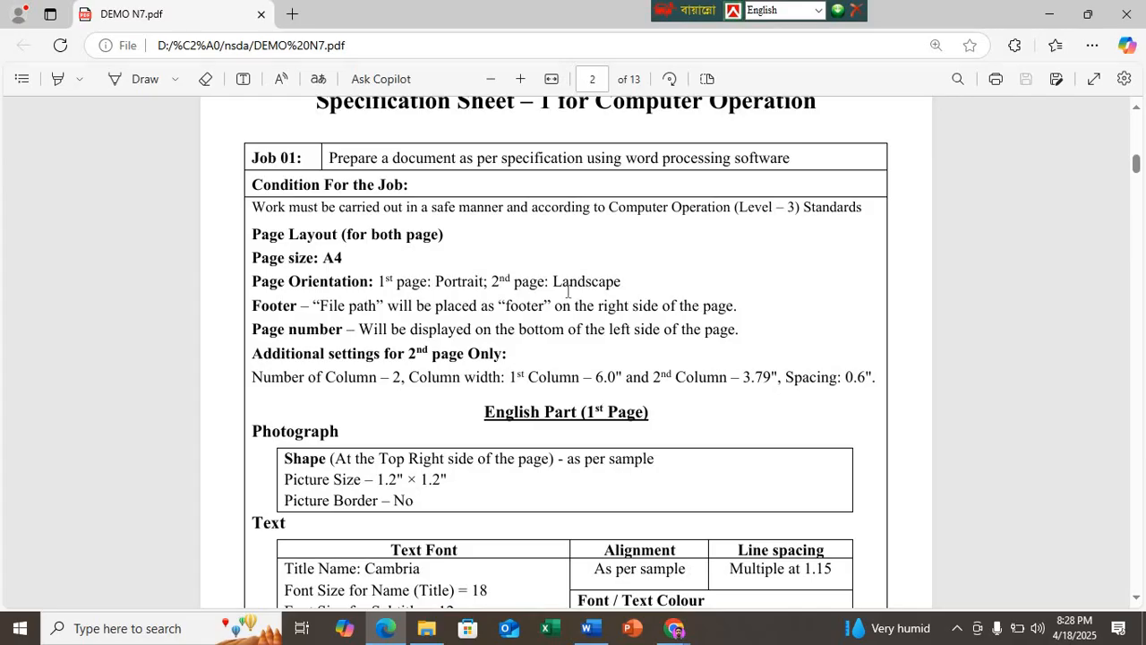
pyautogui.scroll(3, 568, 292)
pyautogui.scroll(-2, 567, 292)
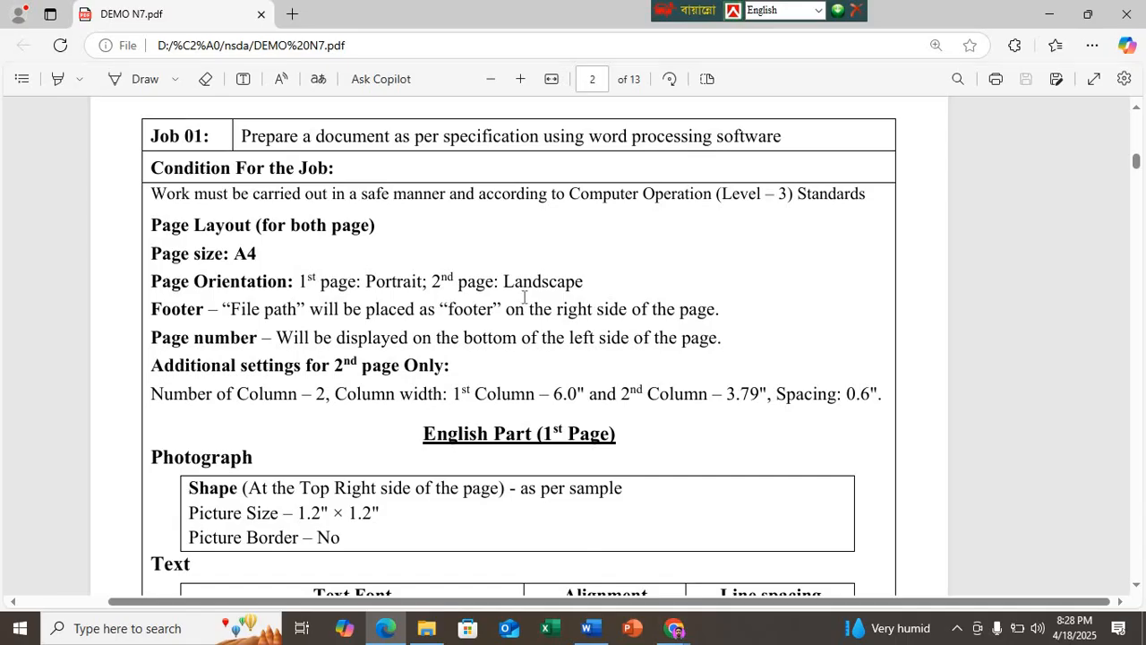
pyautogui.click(589, 628)
pyautogui.scroll(-5, 422, 268)
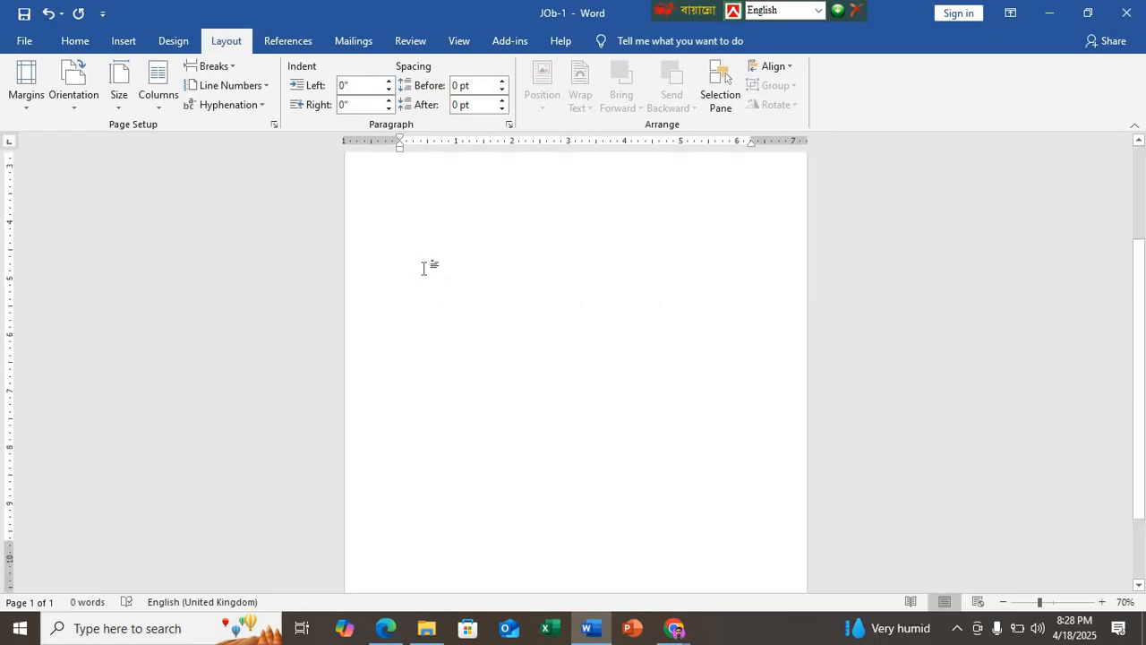
pyautogui.scroll(-6, 417, 274)
pyautogui.scroll(3, 418, 274)
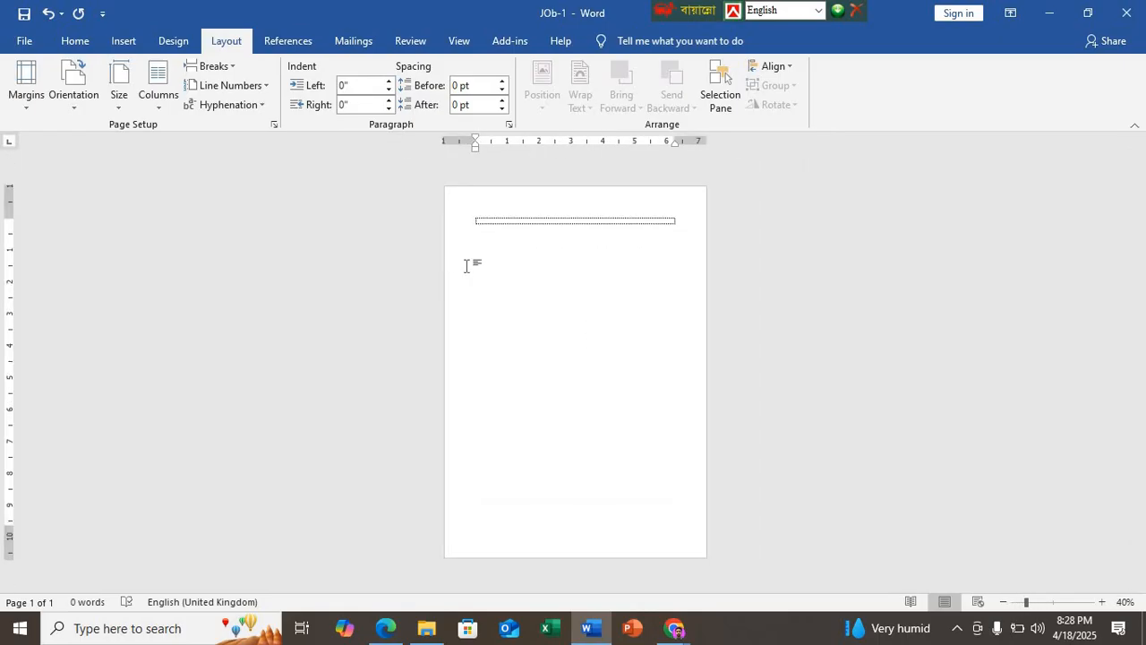
# Step: Insert a Next Page section break and set the new second page to Landscape orientation
pyautogui.click(236, 70)
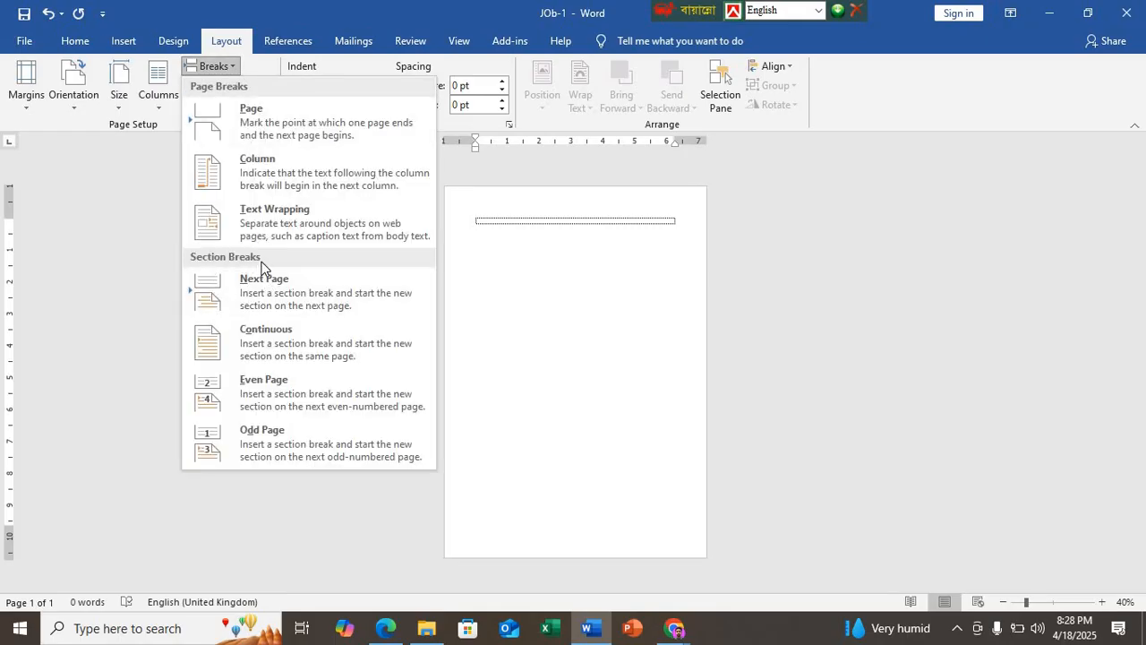
pyautogui.click(265, 287)
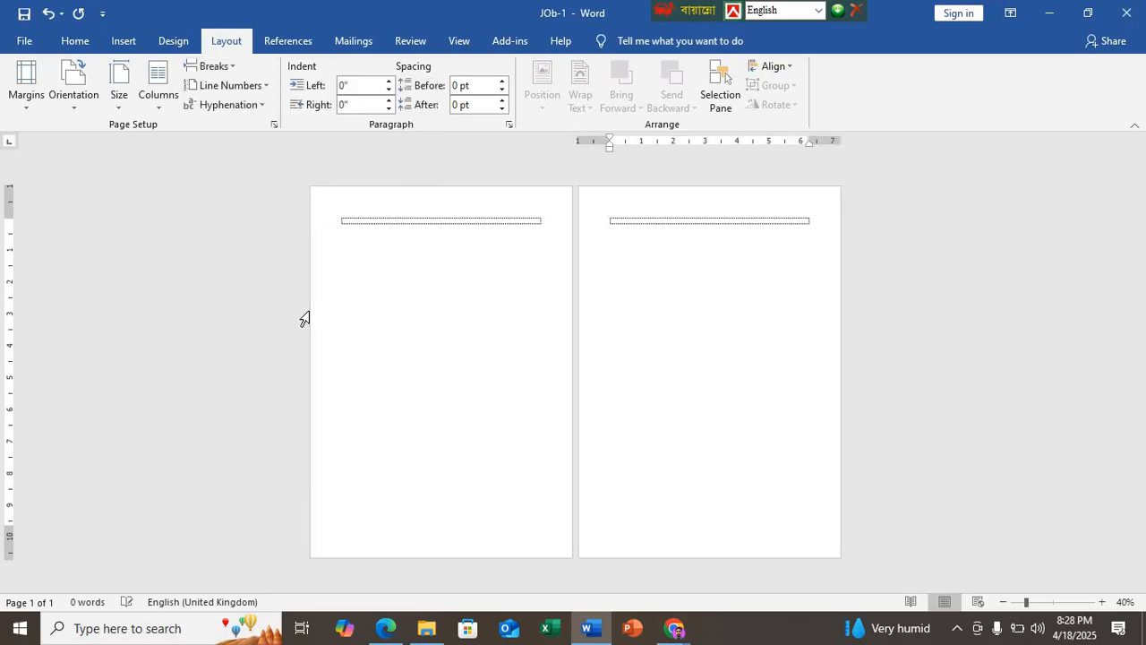
pyautogui.click(76, 104)
pyautogui.click(367, 354)
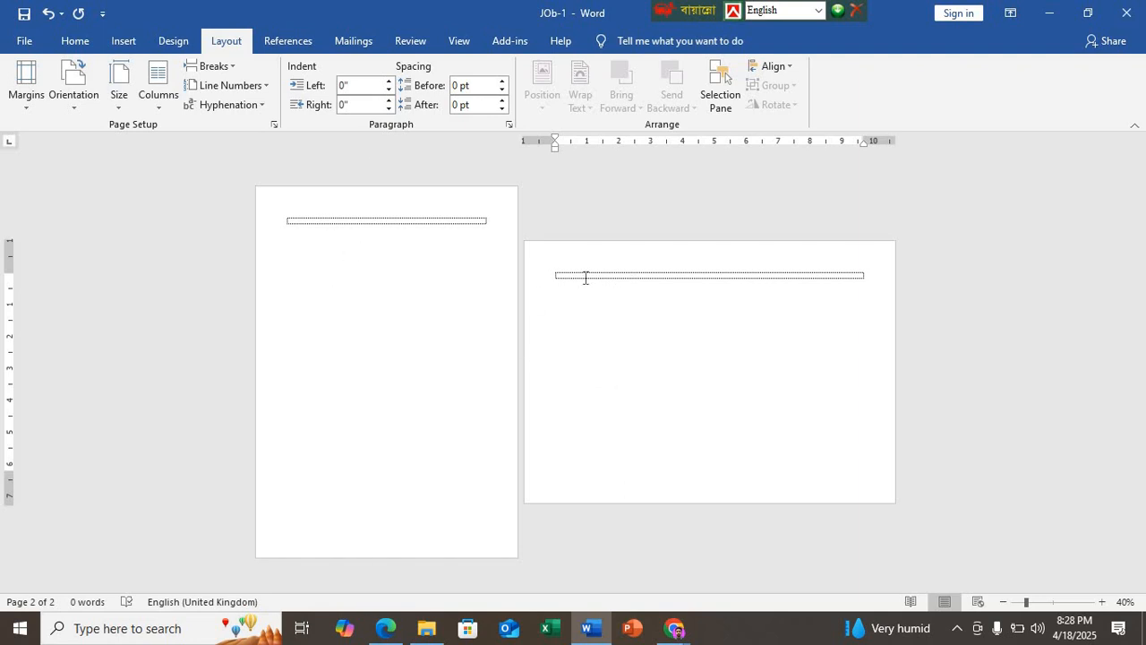
# Step: Try the Legal paper size on the landscape page, compare the first page's size setting, and restore the second page to A4
pyautogui.click(119, 89)
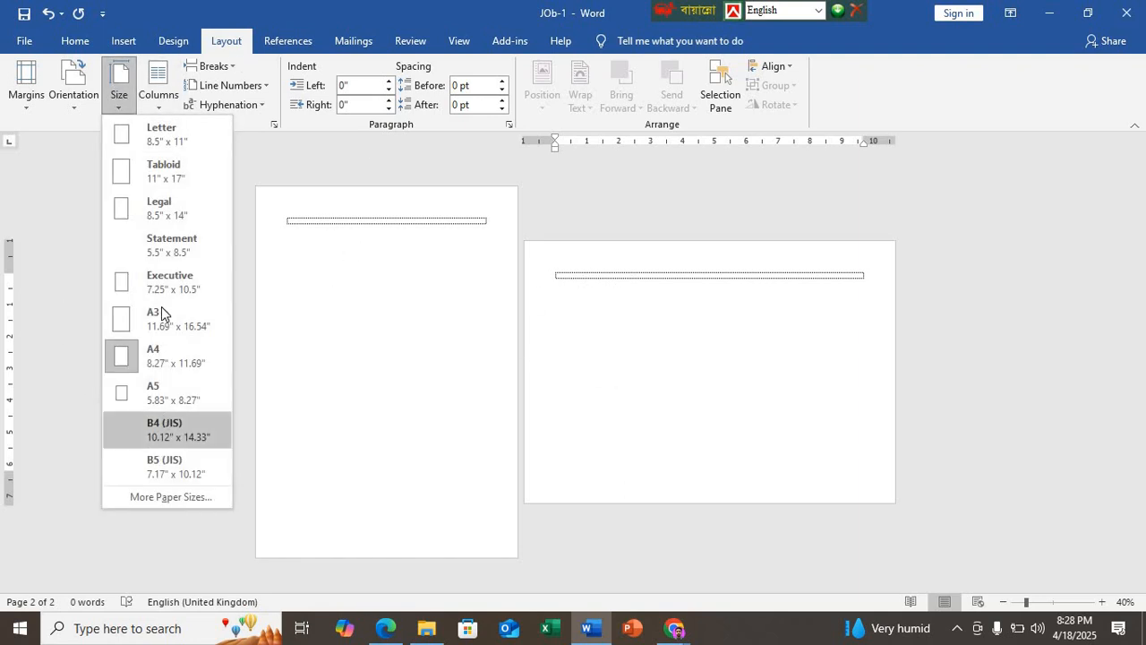
pyautogui.click(149, 202)
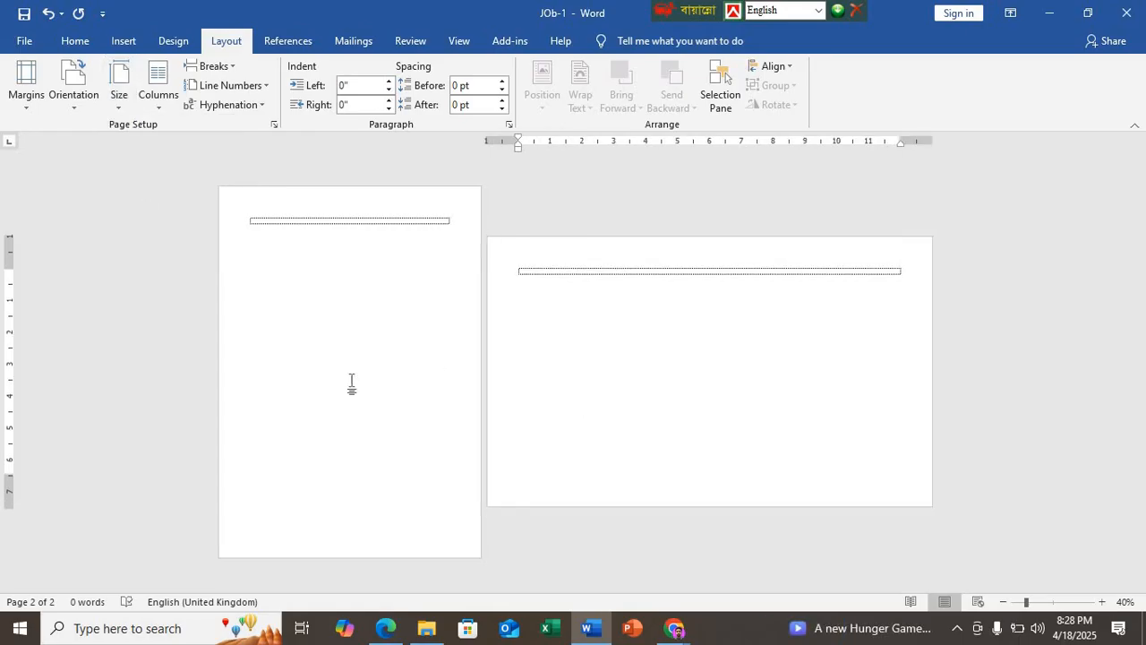
pyautogui.click(124, 94)
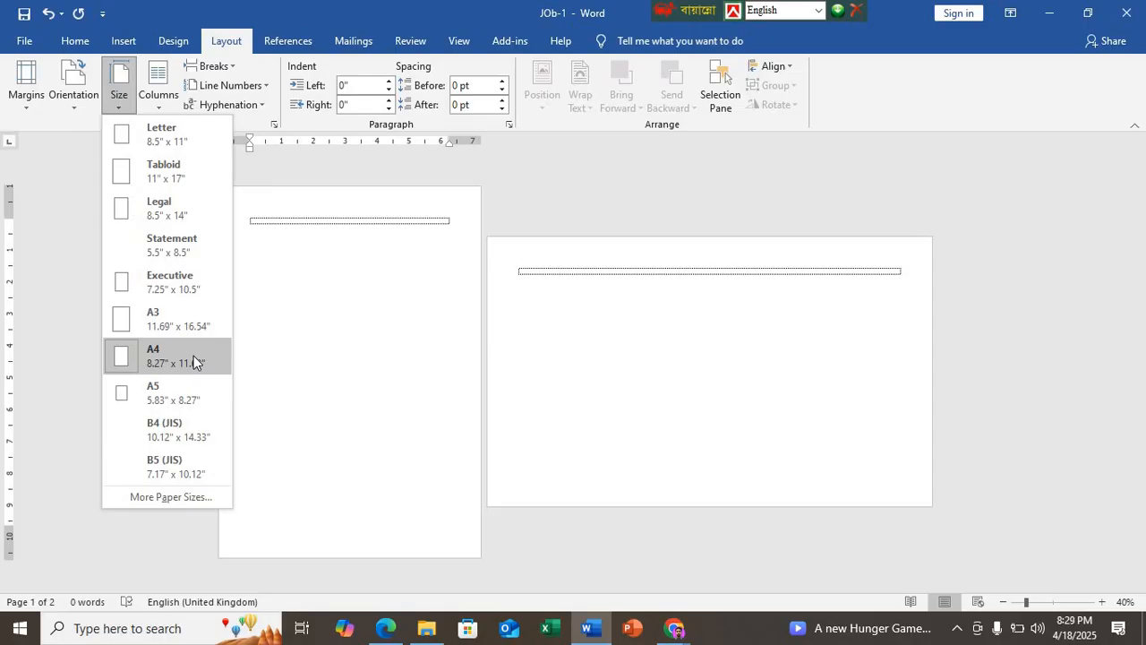
pyautogui.click(561, 320)
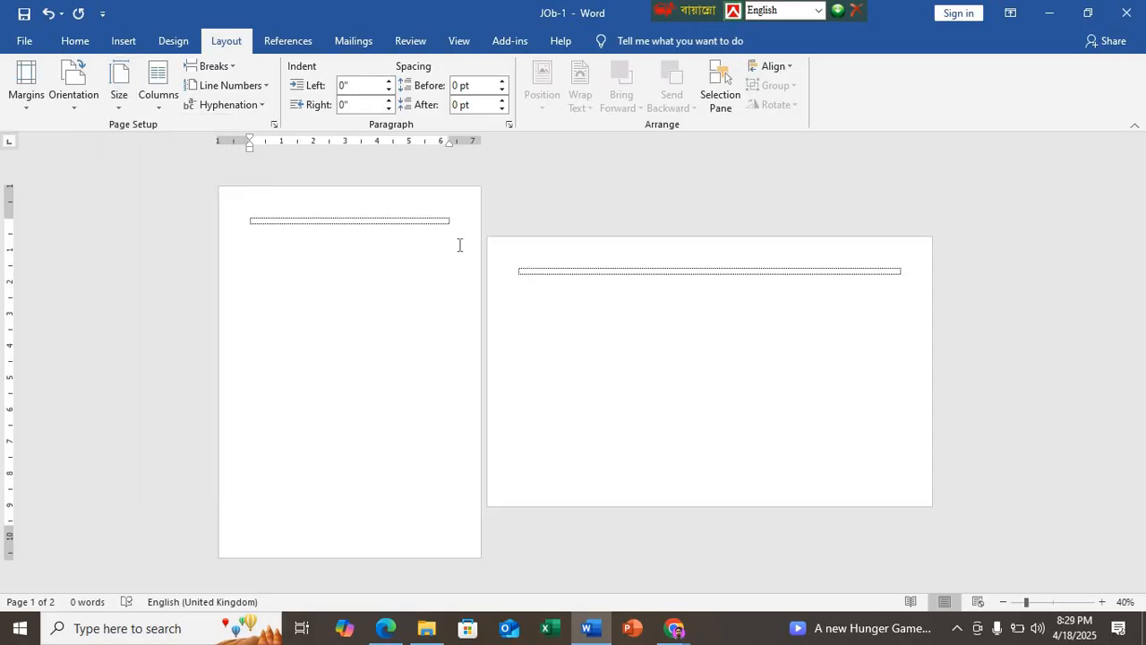
pyautogui.click(121, 92)
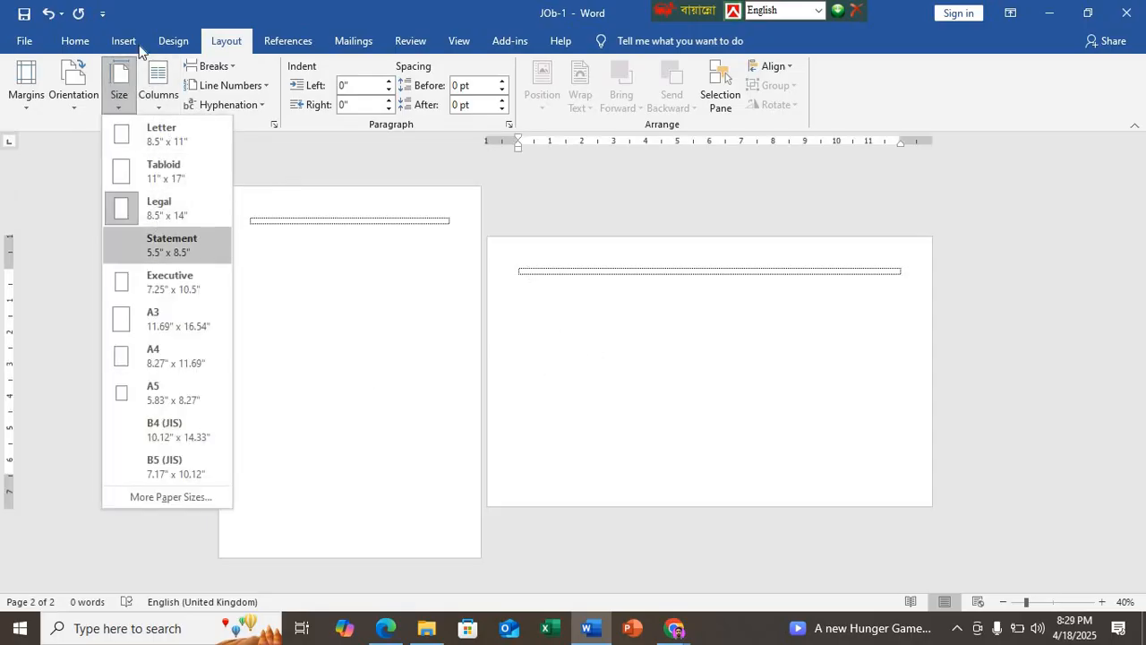
pyautogui.click(154, 358)
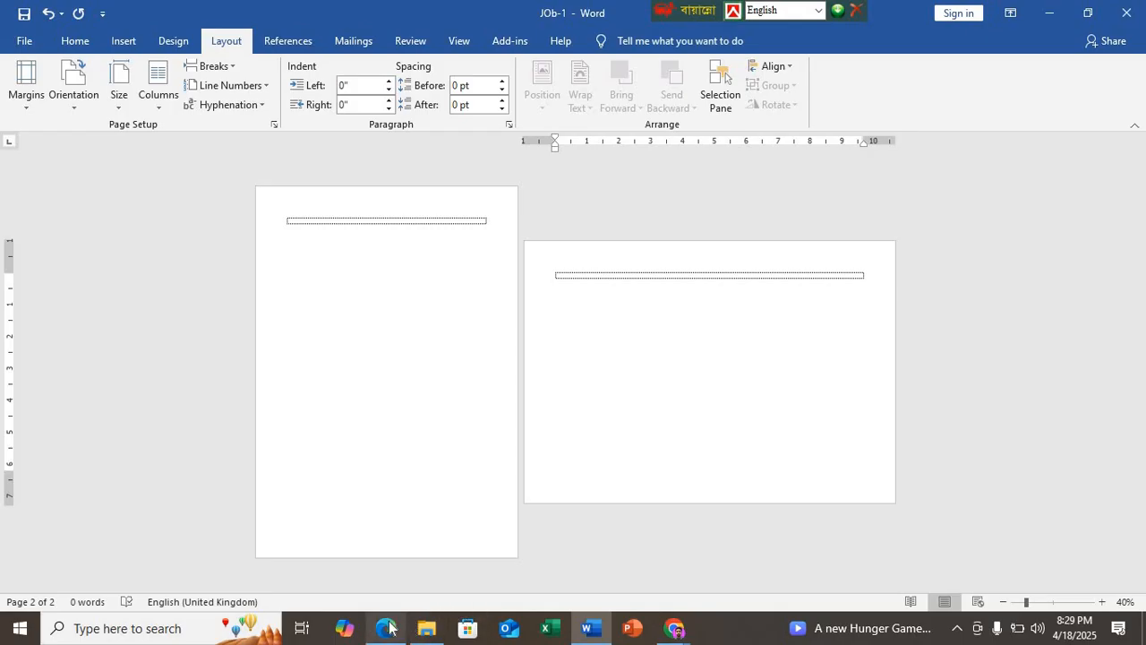
# Step: Consult the footer requirements in DEMO N7.pdf in Edge and insert the File Path field in the first page's footer in Word
pyautogui.moveTo(388, 629)
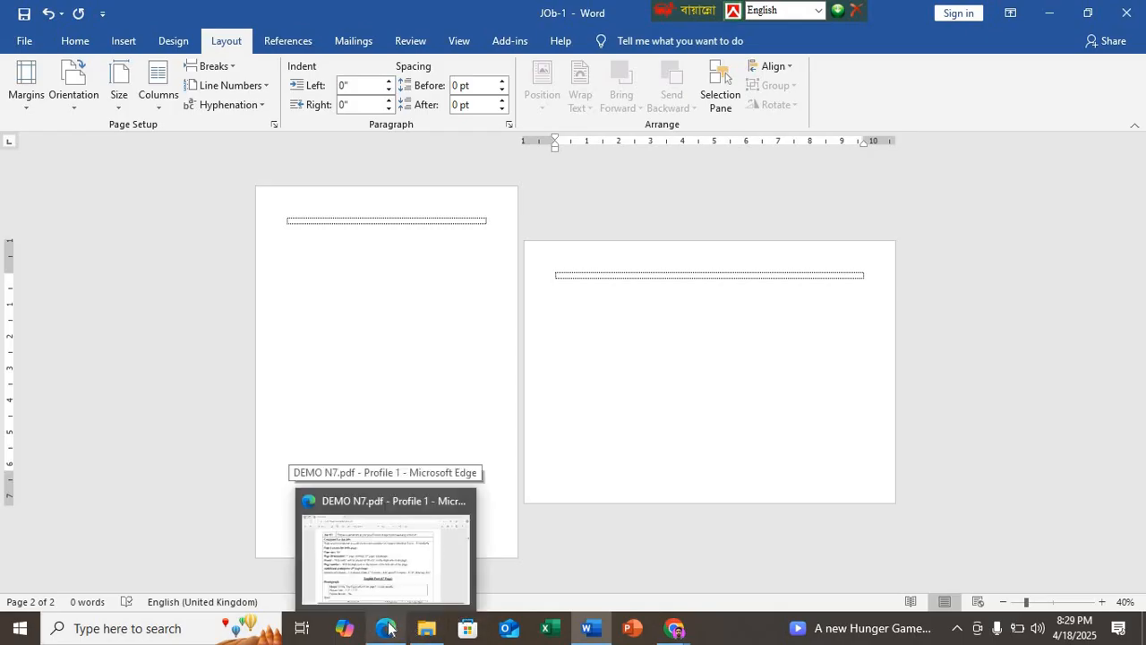
pyautogui.click(387, 630)
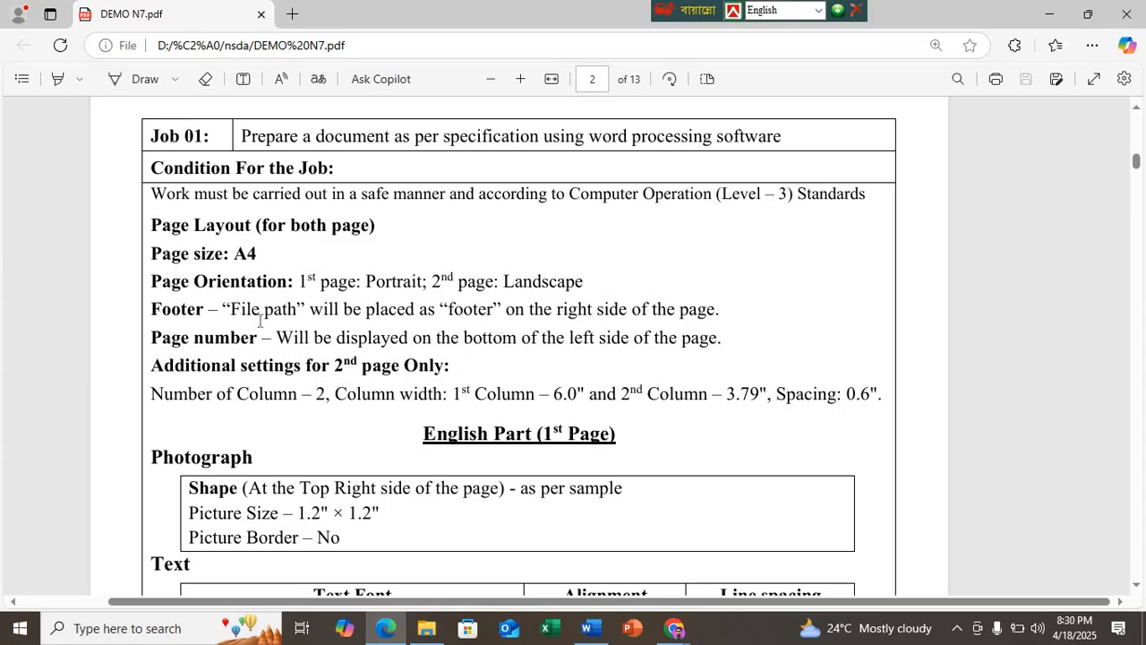
pyautogui.click(587, 627)
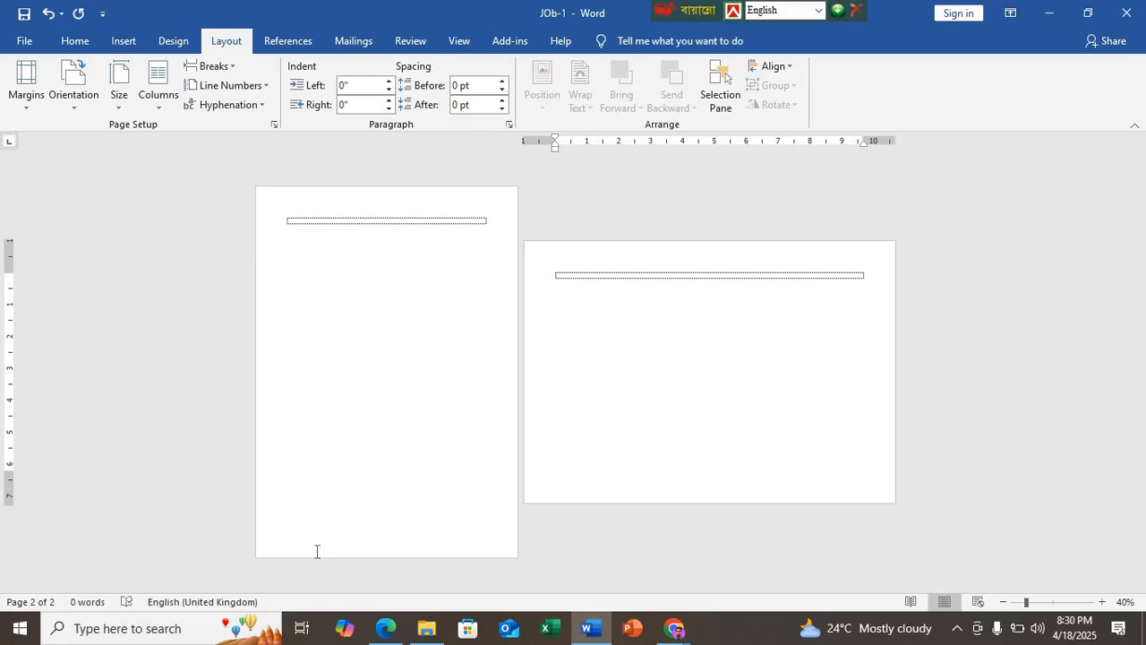
pyautogui.click(354, 544)
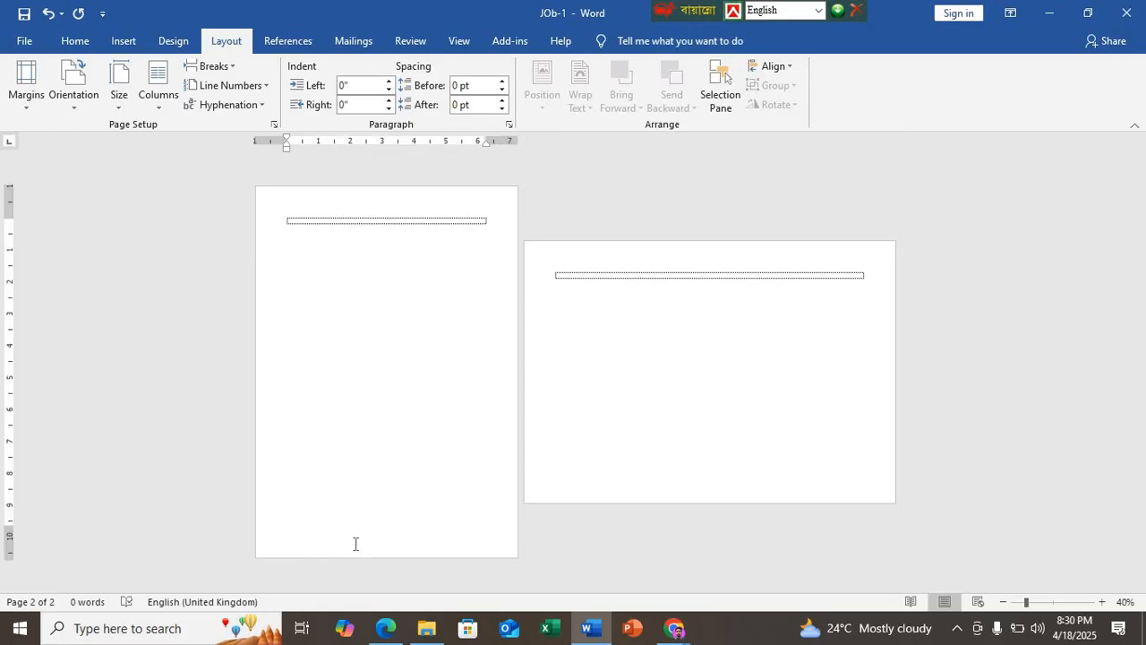
pyautogui.doubleClick(355, 543)
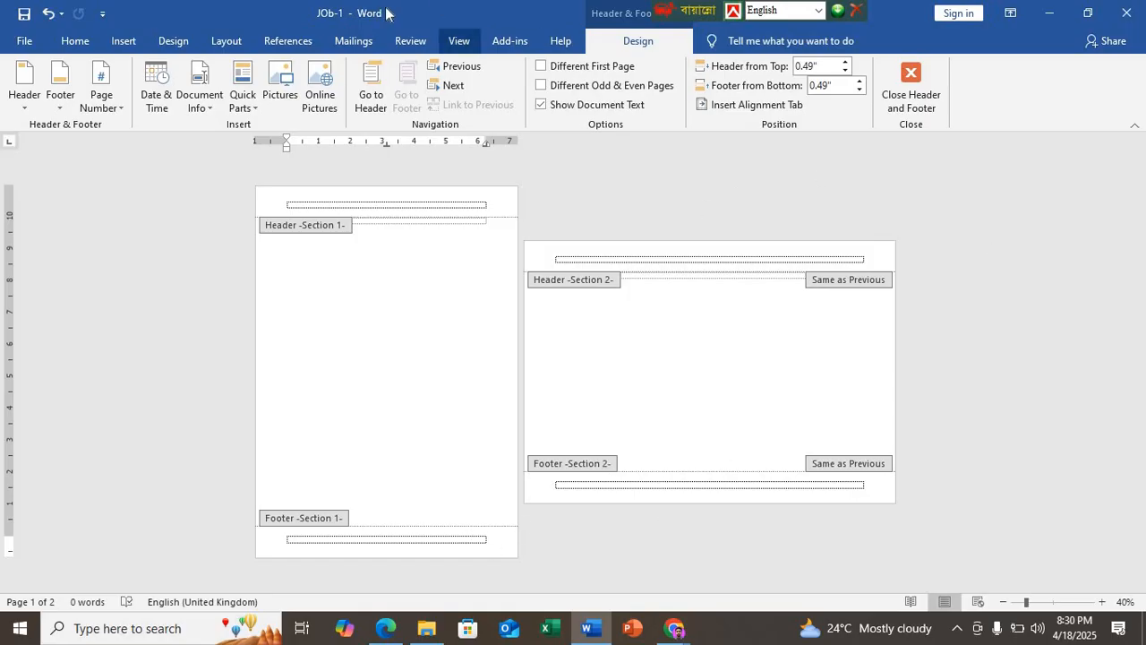
pyautogui.click(110, 105)
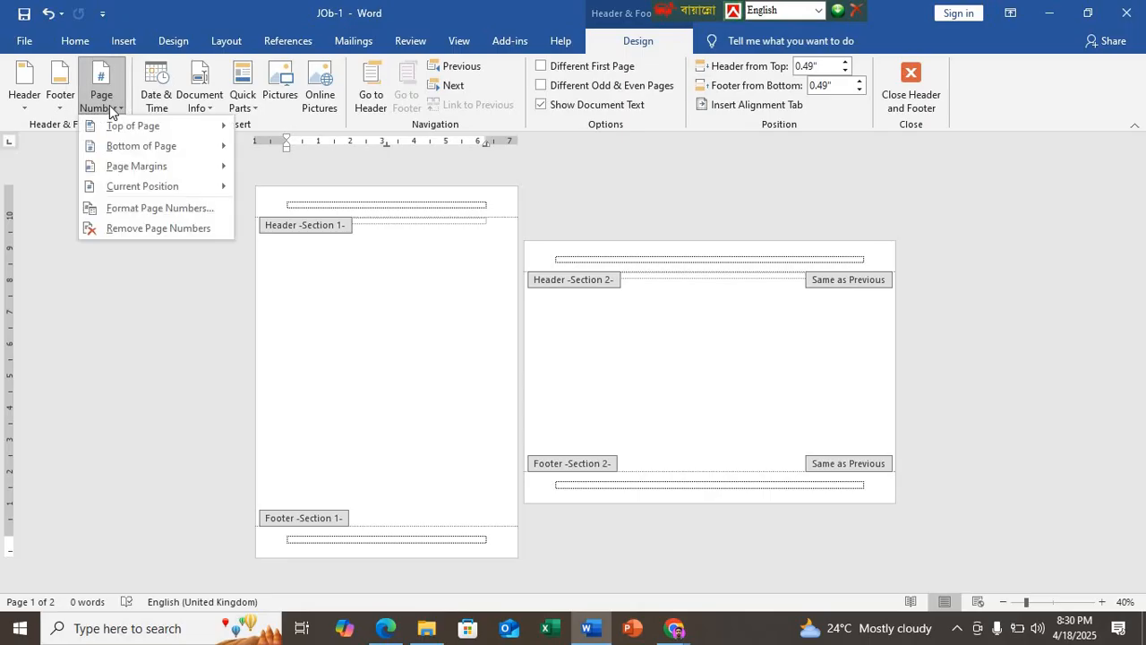
pyautogui.click(385, 628)
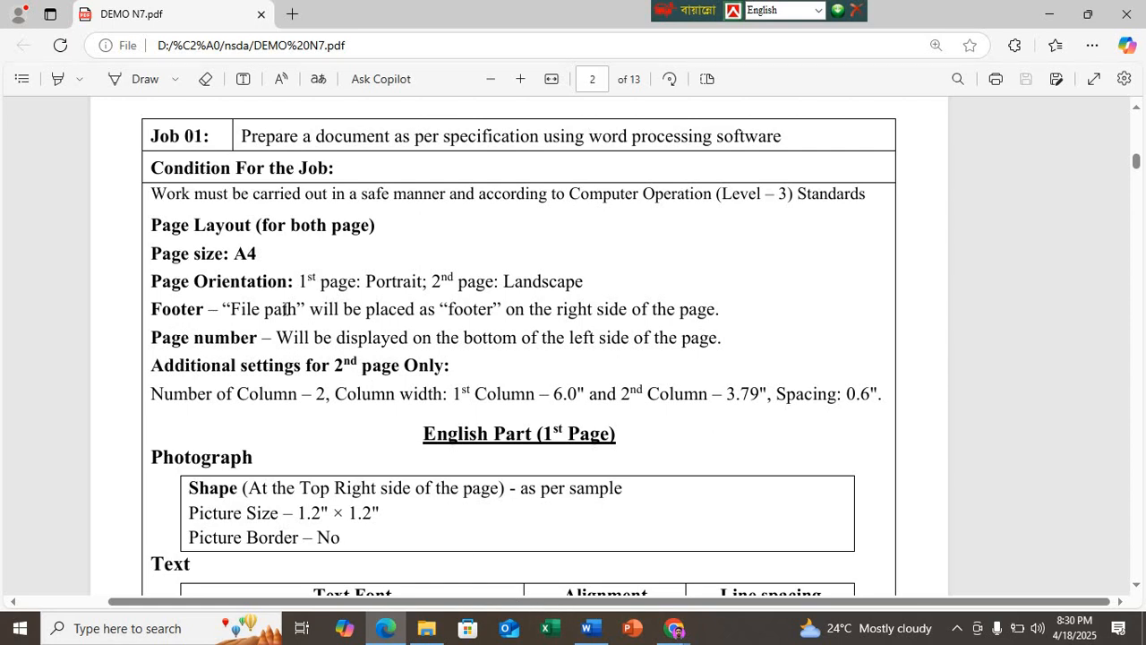
pyautogui.click(587, 628)
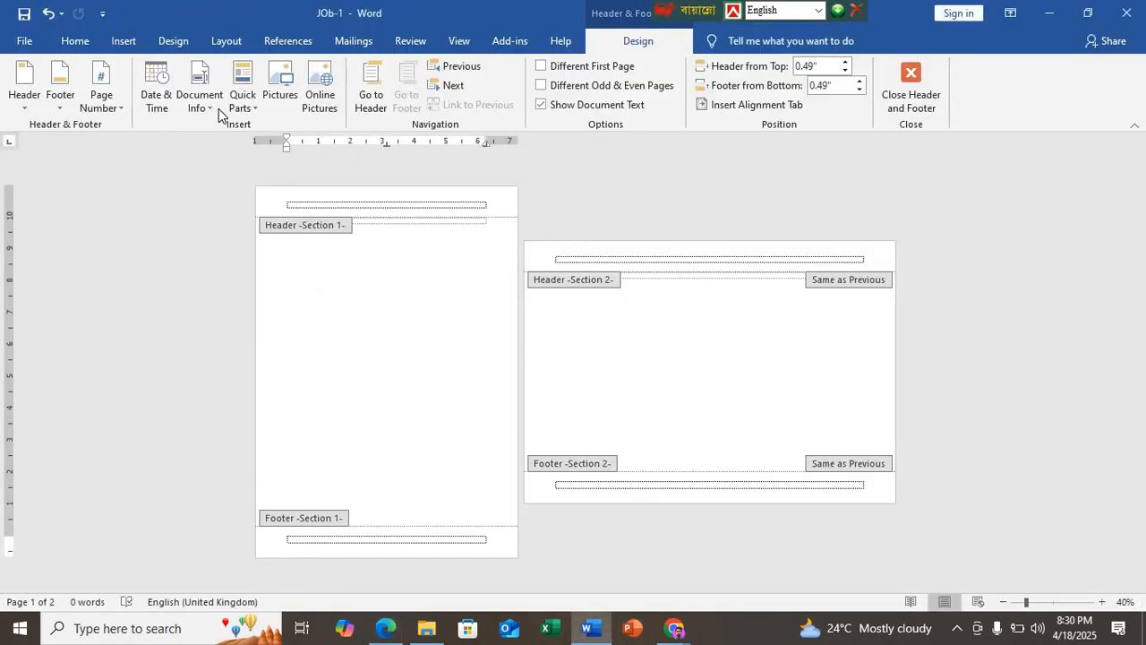
pyautogui.click(199, 100)
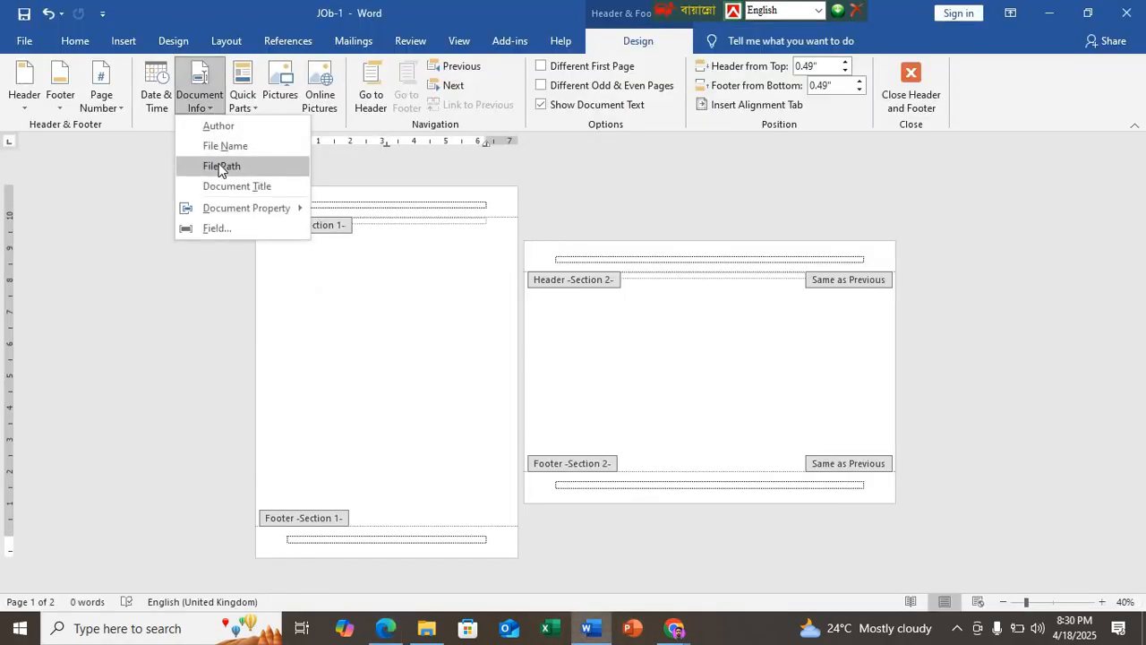
pyautogui.click(219, 166)
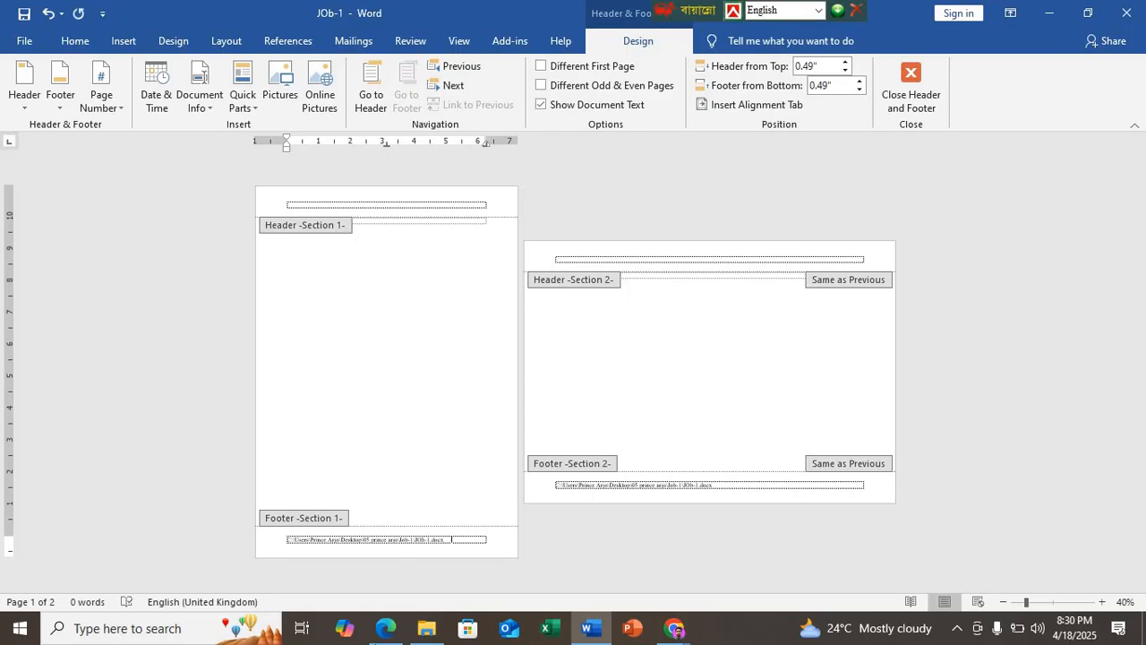
# Step: Recheck the page number requirement in DEMO N7.pdf and add the Plain Number 3 page number at the bottom of the page in Word
pyautogui.click(386, 627)
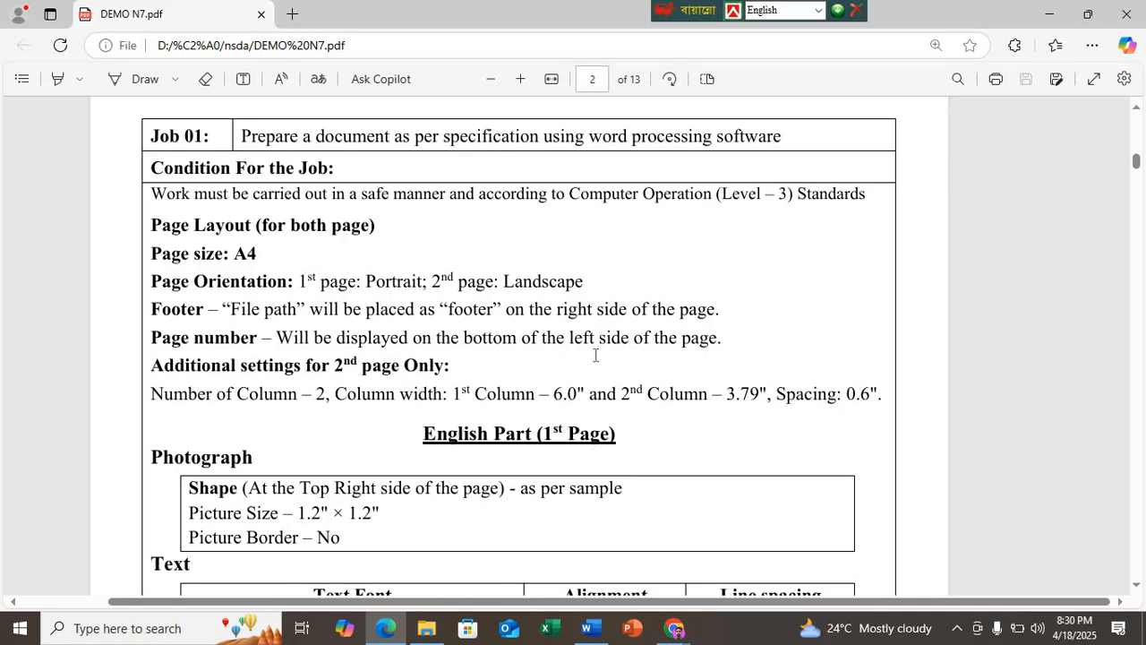
pyautogui.click(587, 628)
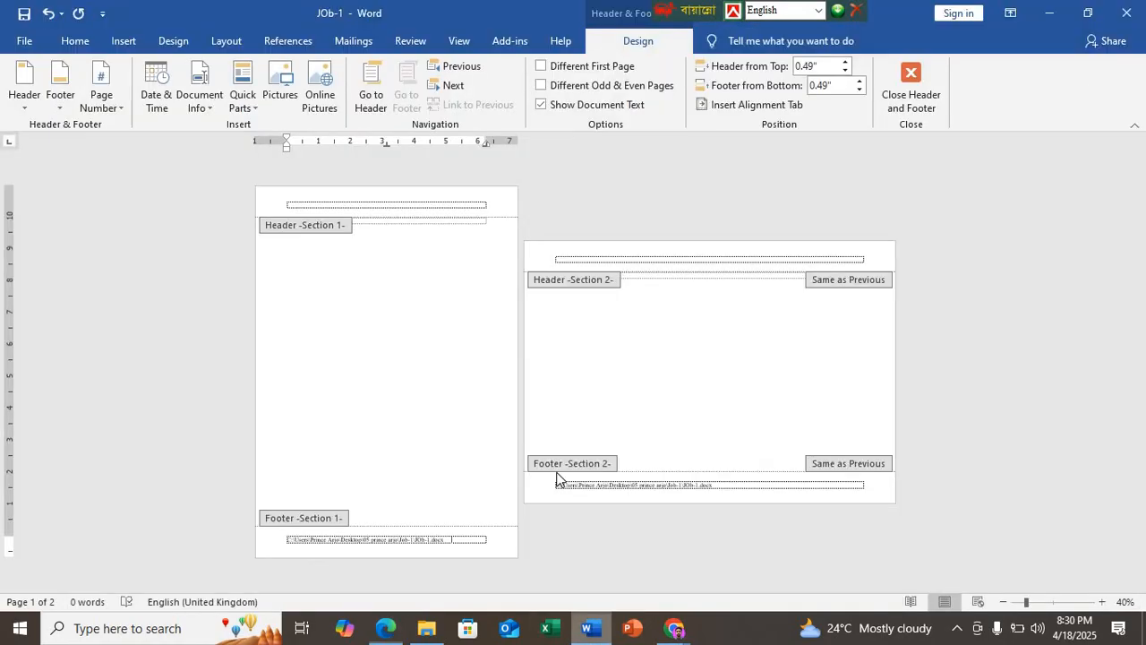
pyautogui.click(98, 106)
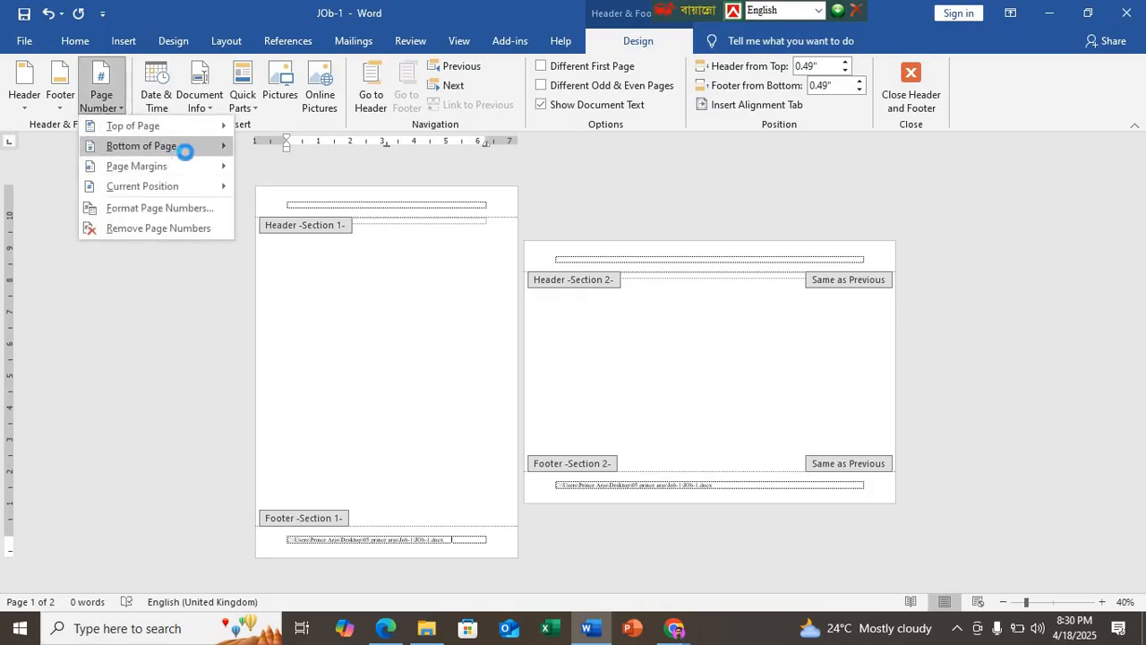
pyautogui.moveTo(222, 157)
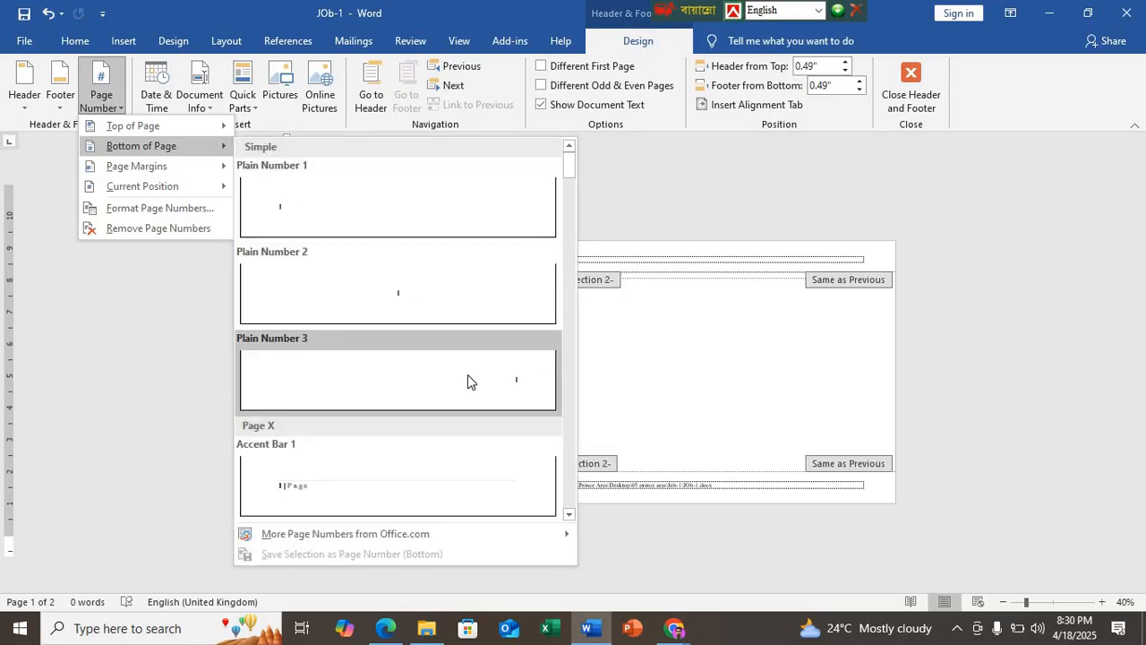
pyautogui.click(467, 377)
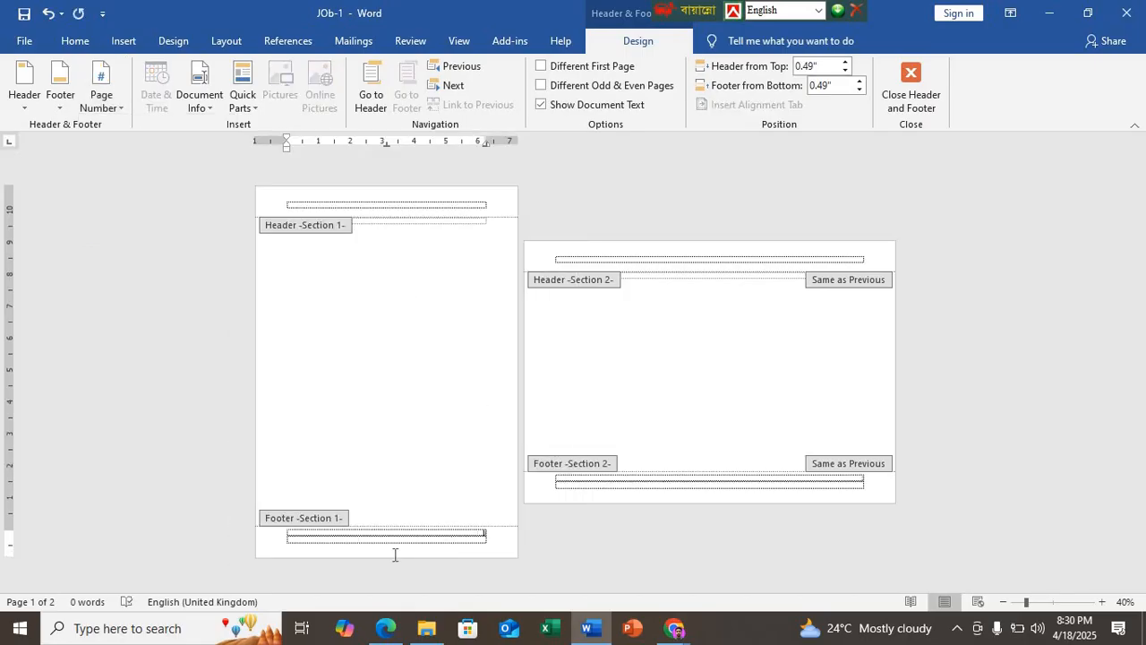
# Step: Undo the page number and file path insertions in the footer
pyautogui.scroll(6, 421, 512)
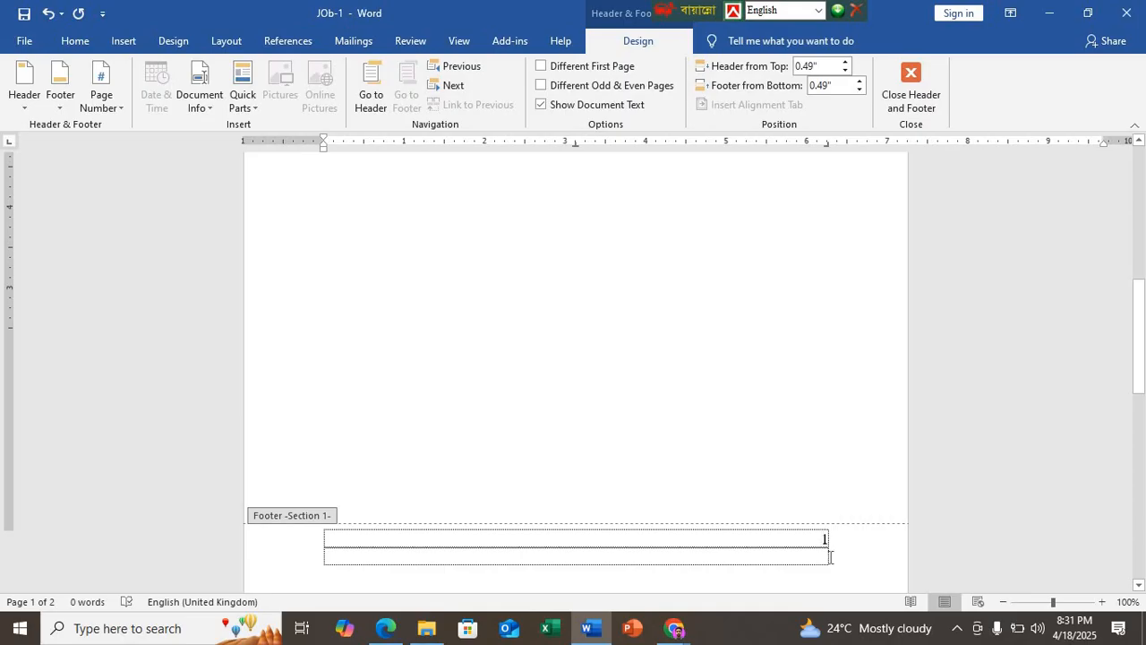
pyautogui.hotkey('ctrl', 'z')
pyautogui.hotkey('ctrl', 'z')
pyautogui.hotkey('ctrl', 'z')
pyautogui.hotkey('ctrl', 'z')
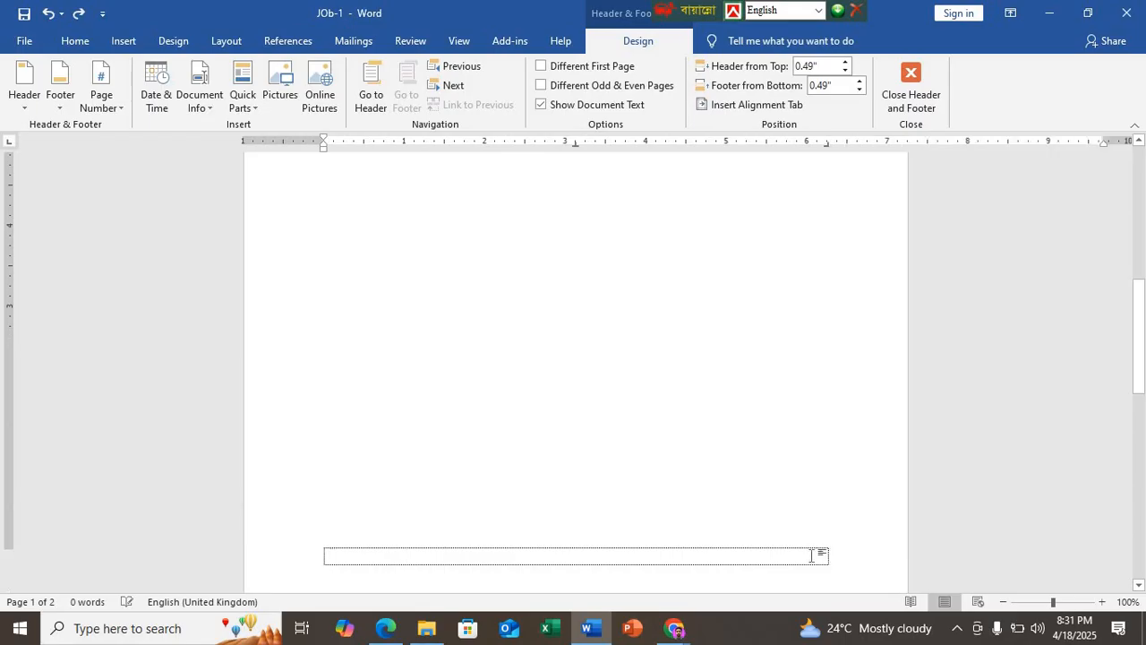
# Step: Open the first page's footer, recheck the page number requirement in DEMO N7.pdf in Edge, and insert the Plain Number 3 bottom page number in Word
pyautogui.keyDown('ctrl'); pyautogui.scroll(-8, 488, 370); pyautogui.keyUp('ctrl')
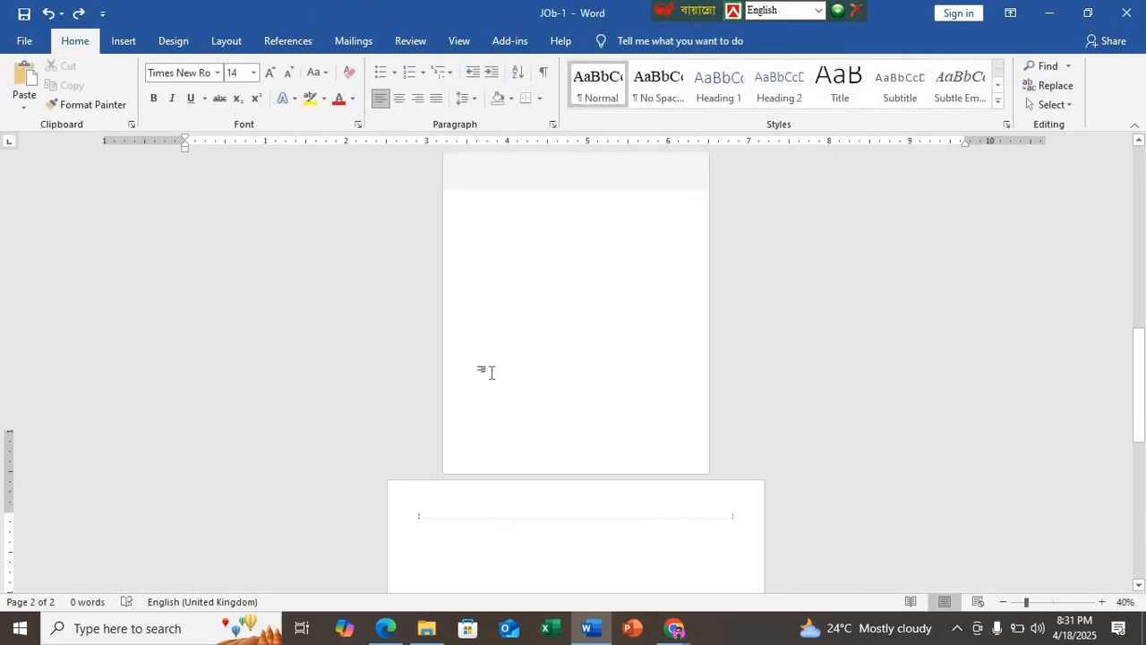
pyautogui.keyDown('ctrl'); pyautogui.scroll(3, 474, 385); pyautogui.keyUp('ctrl')
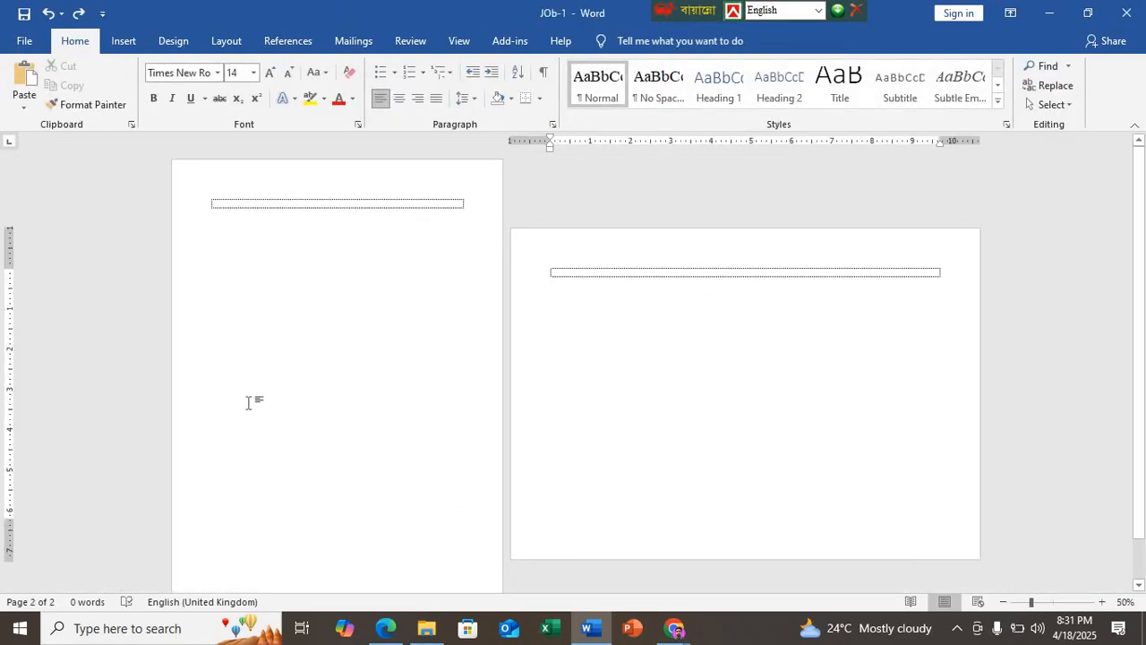
pyautogui.doubleClick(227, 570)
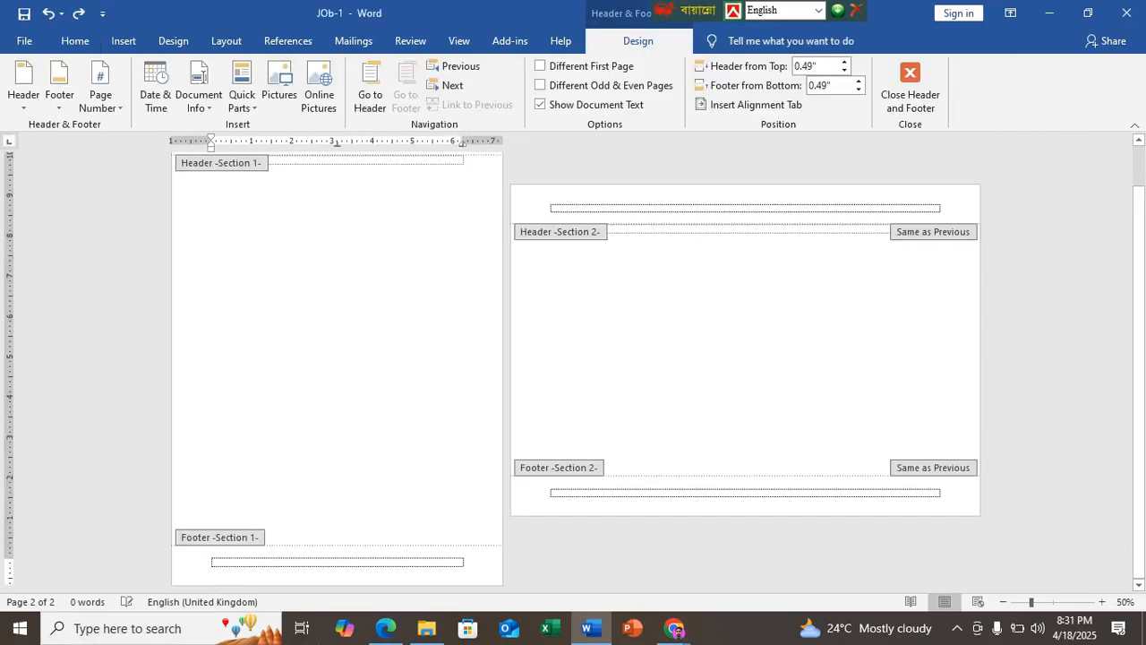
pyautogui.click(385, 628)
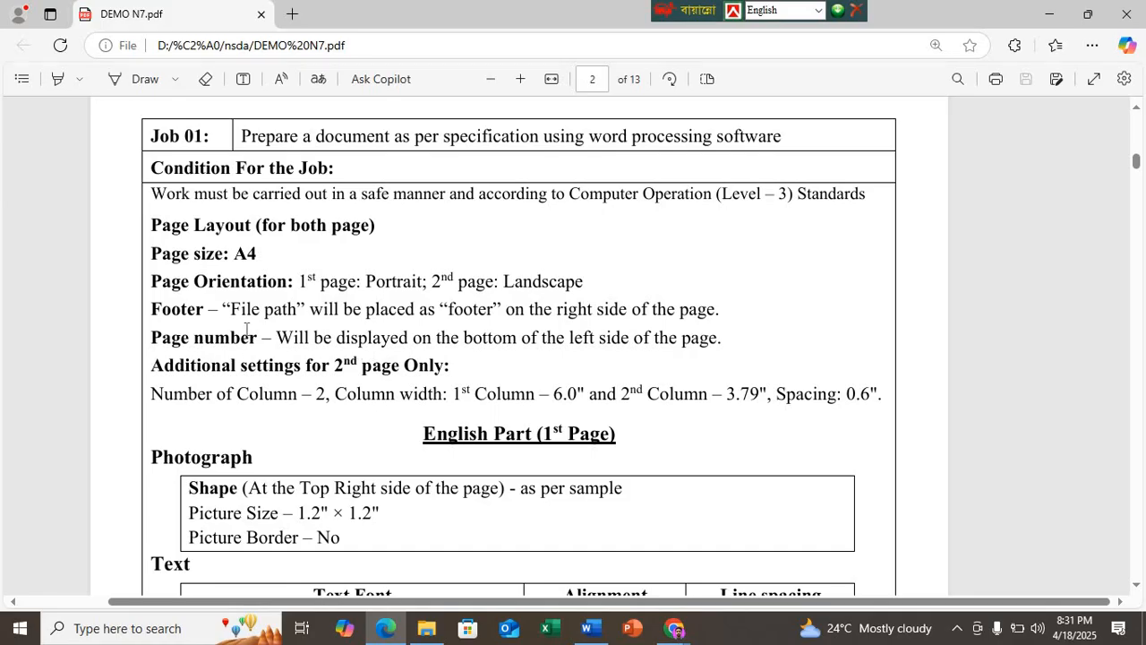
pyautogui.click(587, 628)
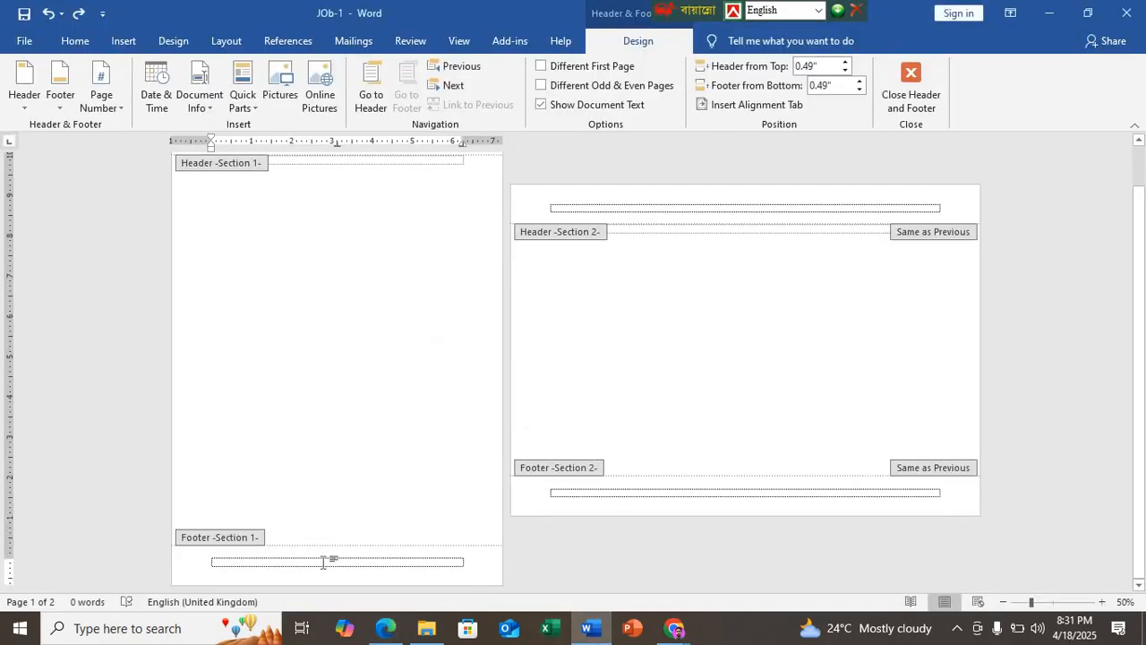
pyautogui.click(103, 100)
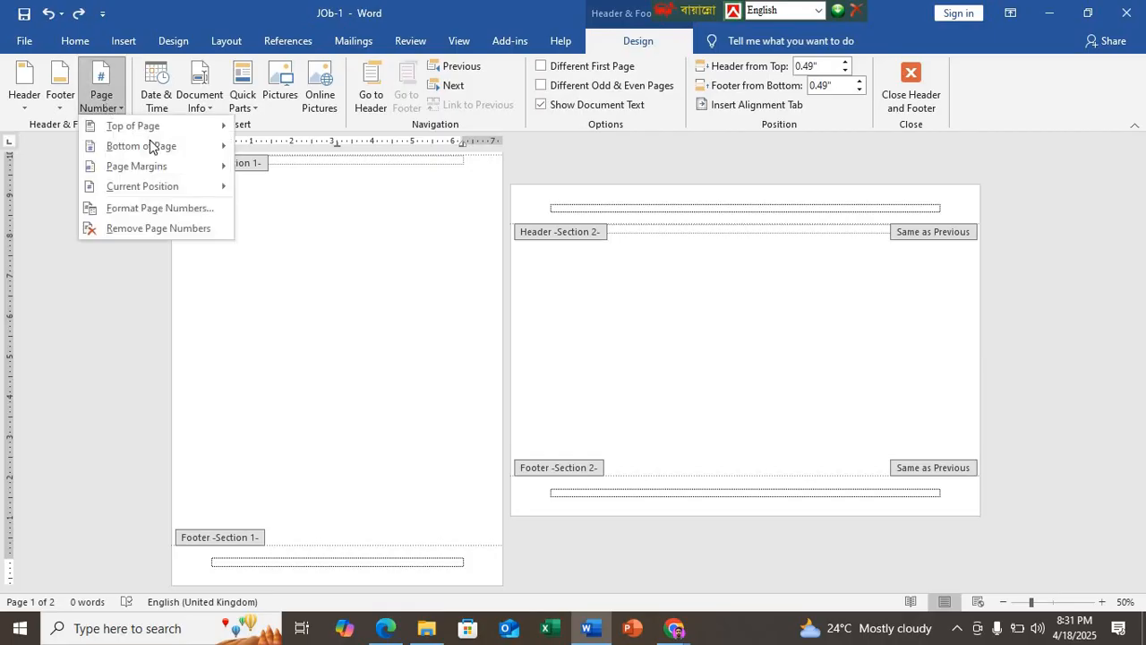
pyautogui.moveTo(175, 149)
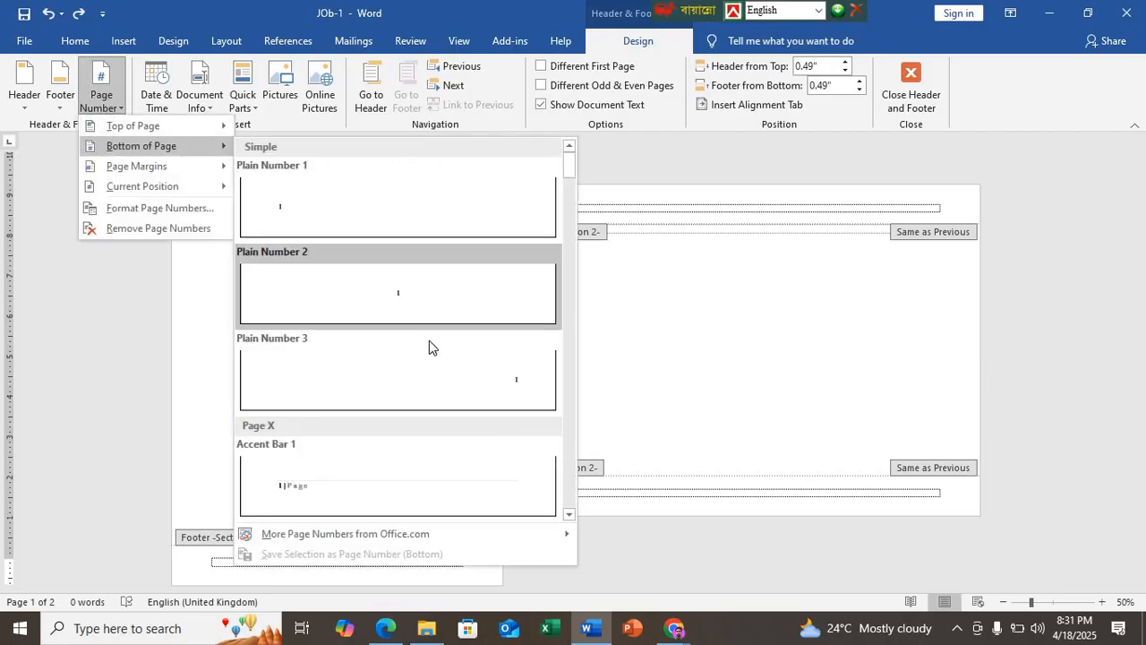
pyautogui.click(492, 392)
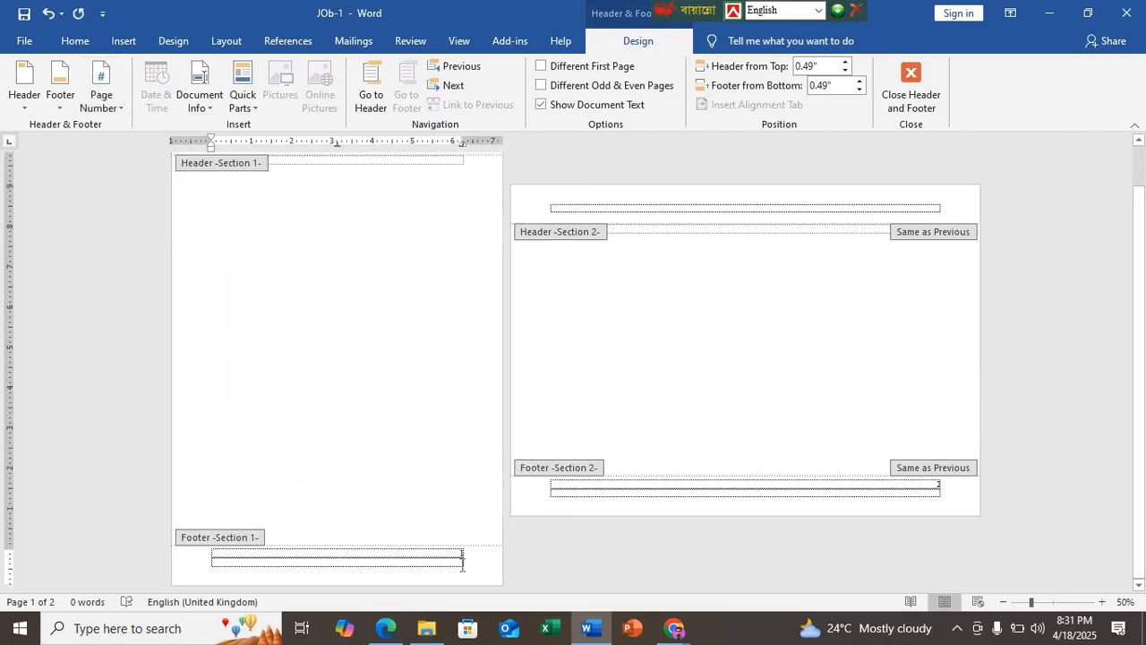
# Step: Remove the extra empty line beside the page number in the first page's footer
pyautogui.scroll(3, 462, 560)
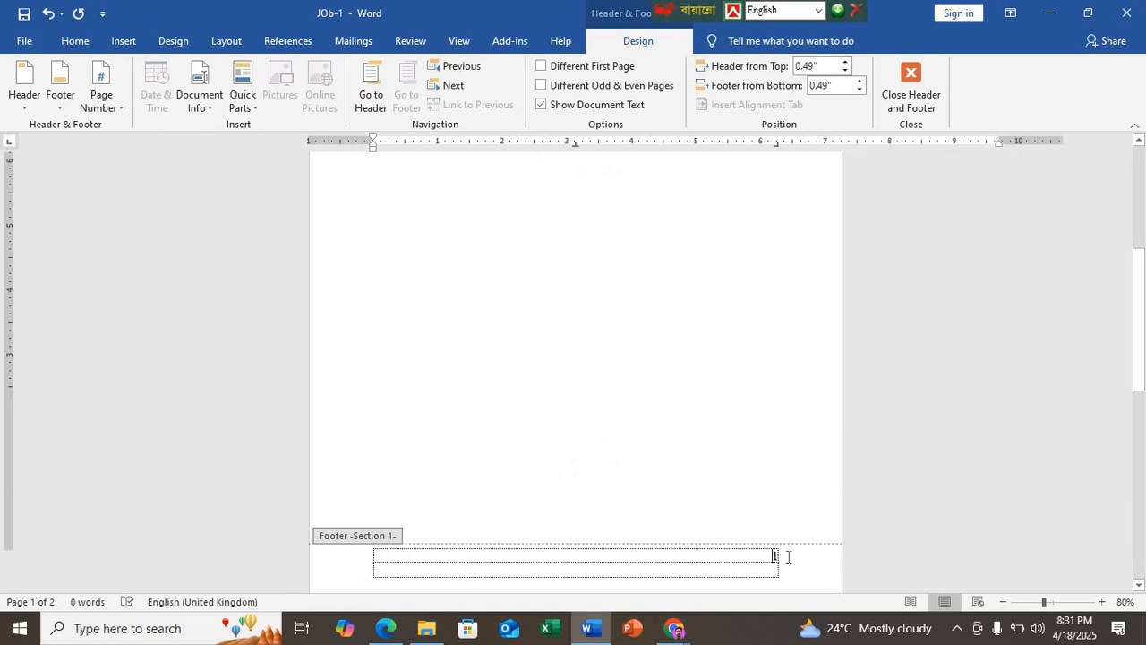
pyautogui.click(788, 556)
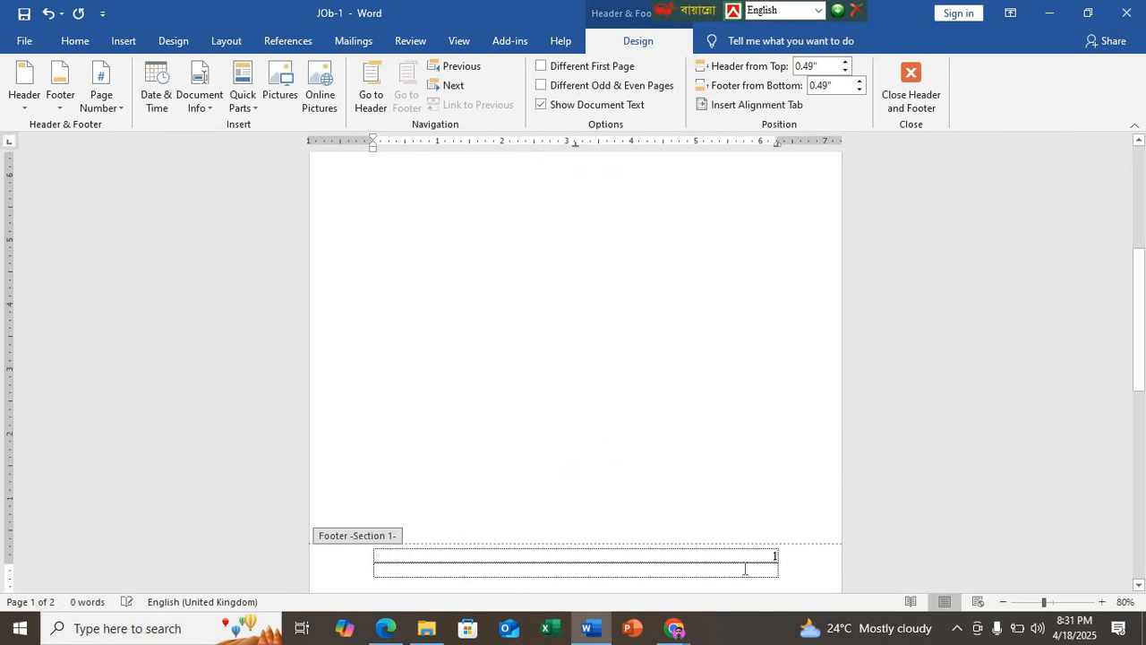
pyautogui.press('Delete')
pyautogui.moveTo(745, 570); pyautogui.dragTo(783, 575)
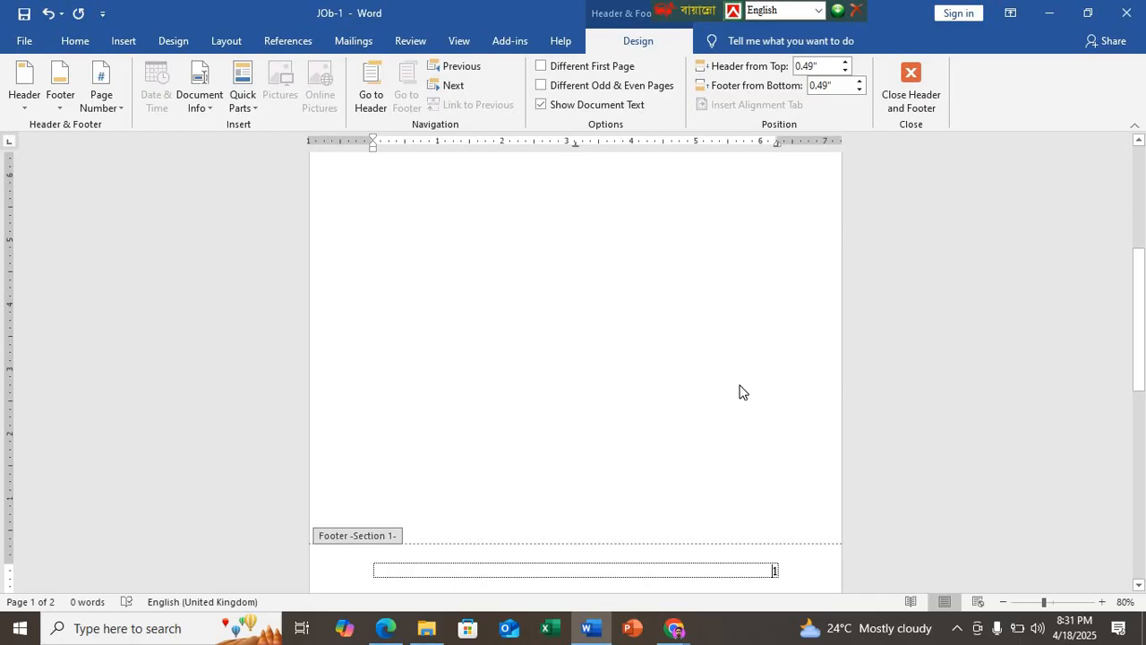
# Step: Add space before the page number in the first page's footer and insert the File Path field ahead of it
pyautogui.press('Left')
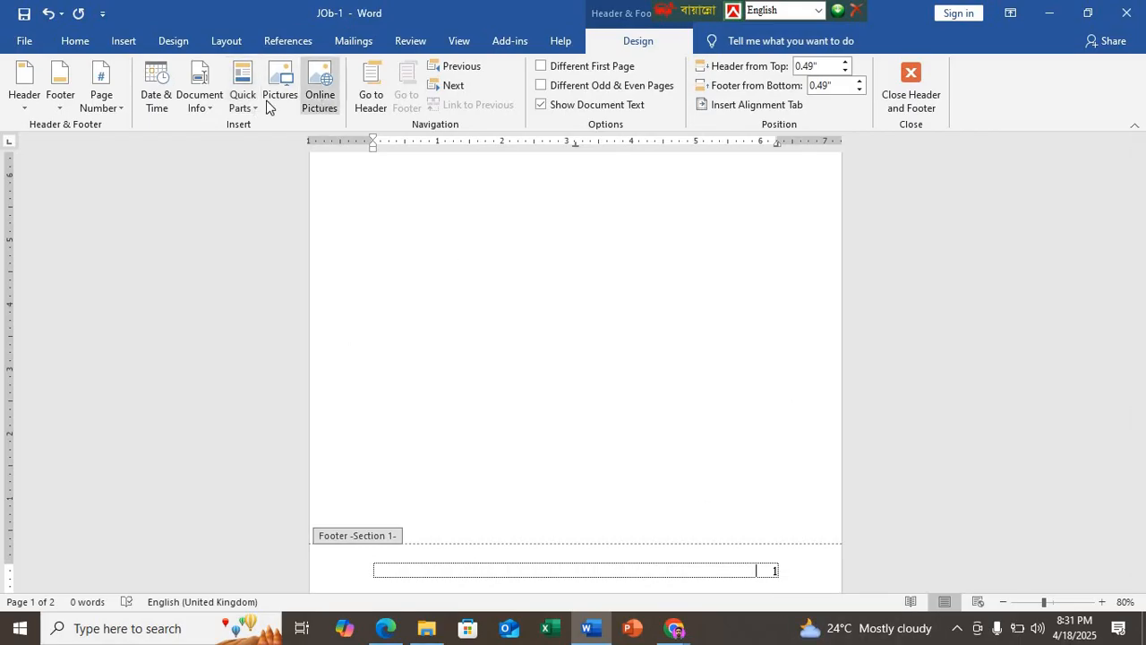
pyautogui.click(194, 108)
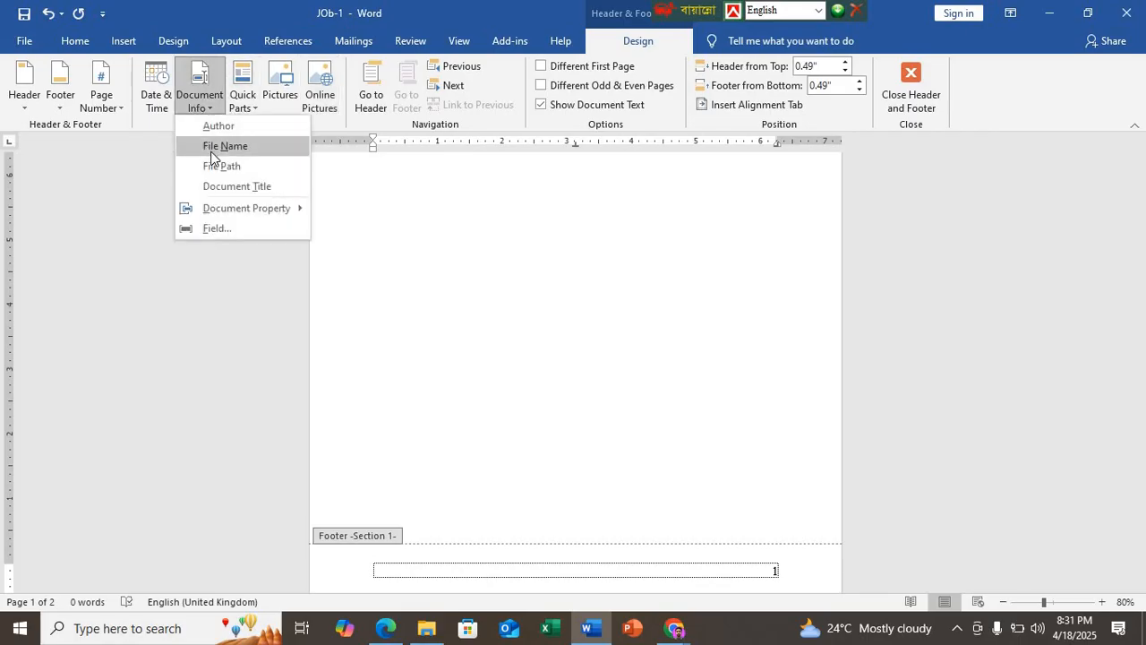
pyautogui.click(217, 166)
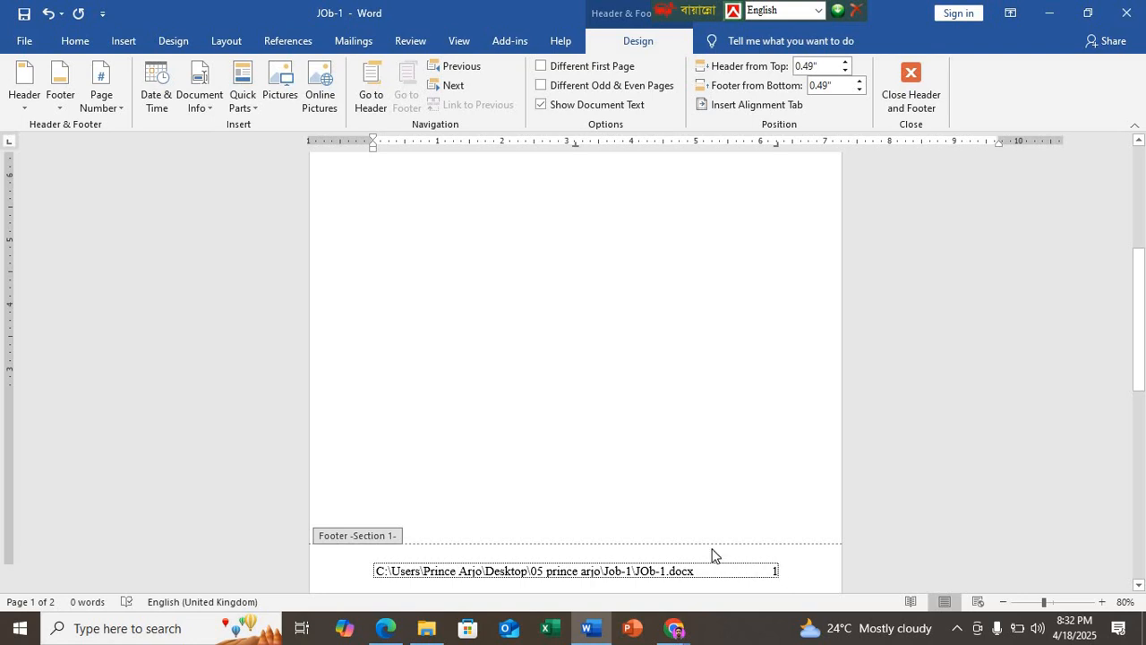
# Step: Justify the footer line and widen the gap before the page number until it reaches the second page's right margin
pyautogui.keyDown('ctrl'); pyautogui.scroll(-5, 708, 553); pyautogui.keyUp('ctrl')
pyautogui.keyDown('ctrl'); pyautogui.scroll(4, 600, 489); pyautogui.keyUp('ctrl')
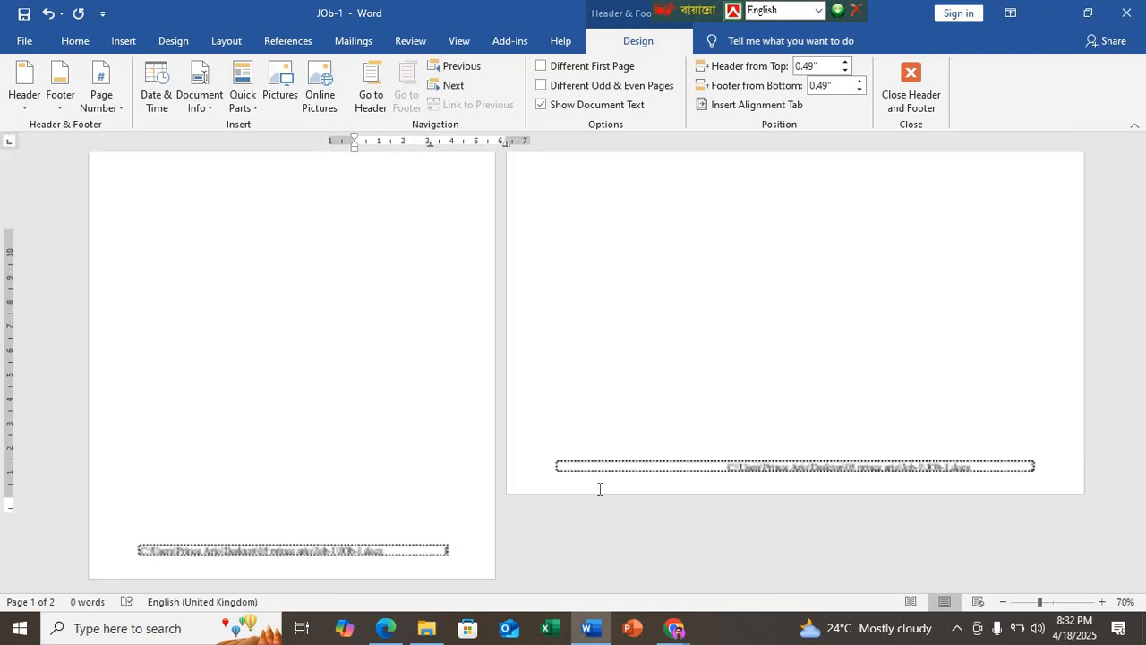
pyautogui.scroll(-4, 577, 488)
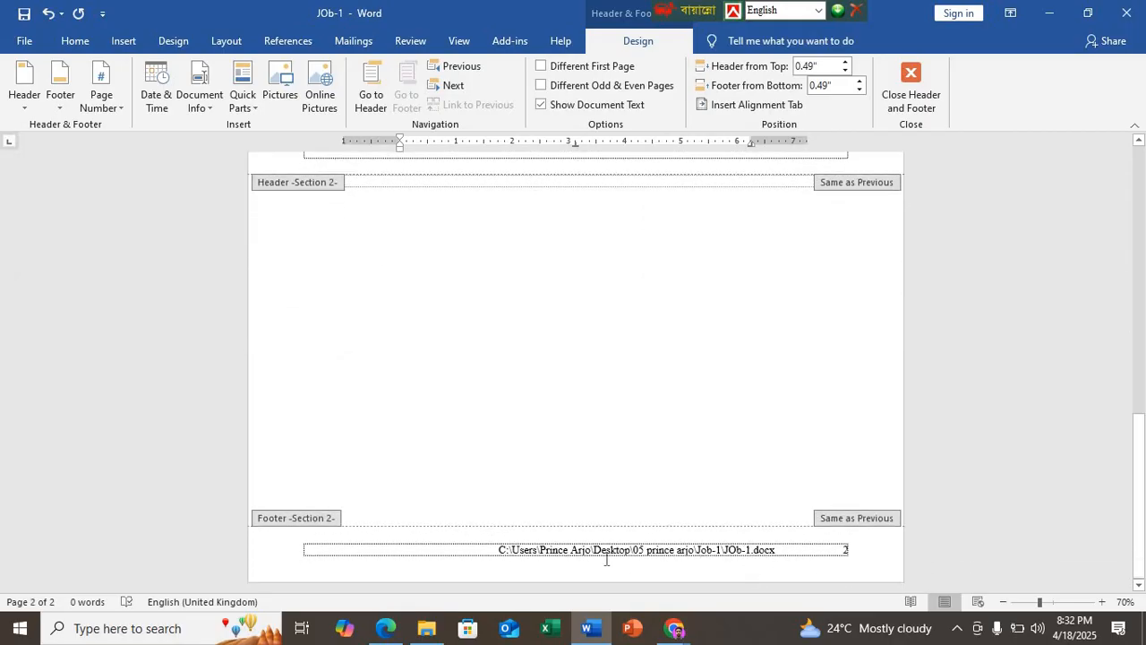
pyautogui.scroll(4, 672, 445)
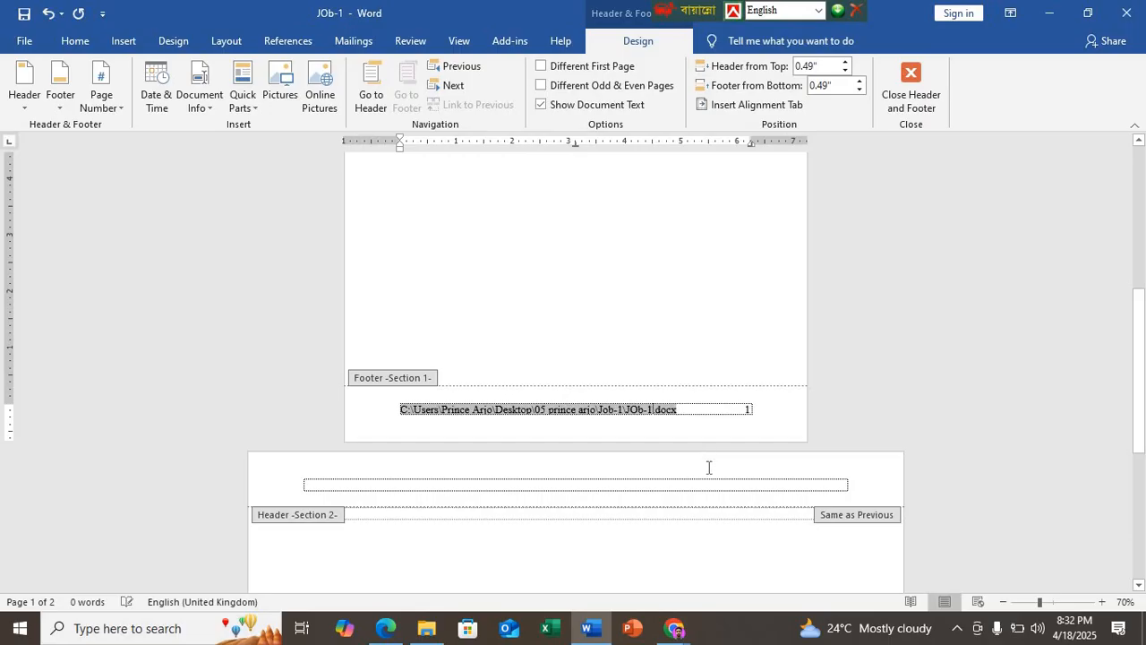
pyautogui.scroll(-4, 599, 453)
pyautogui.click(638, 570)
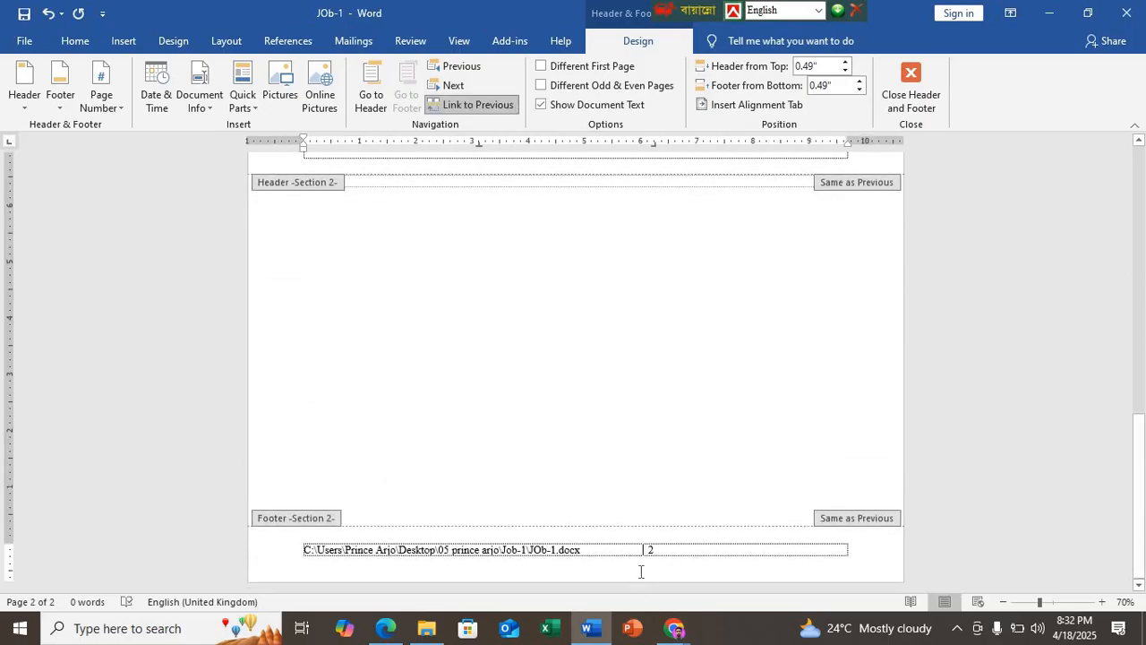
pyautogui.scroll(3, 635, 546)
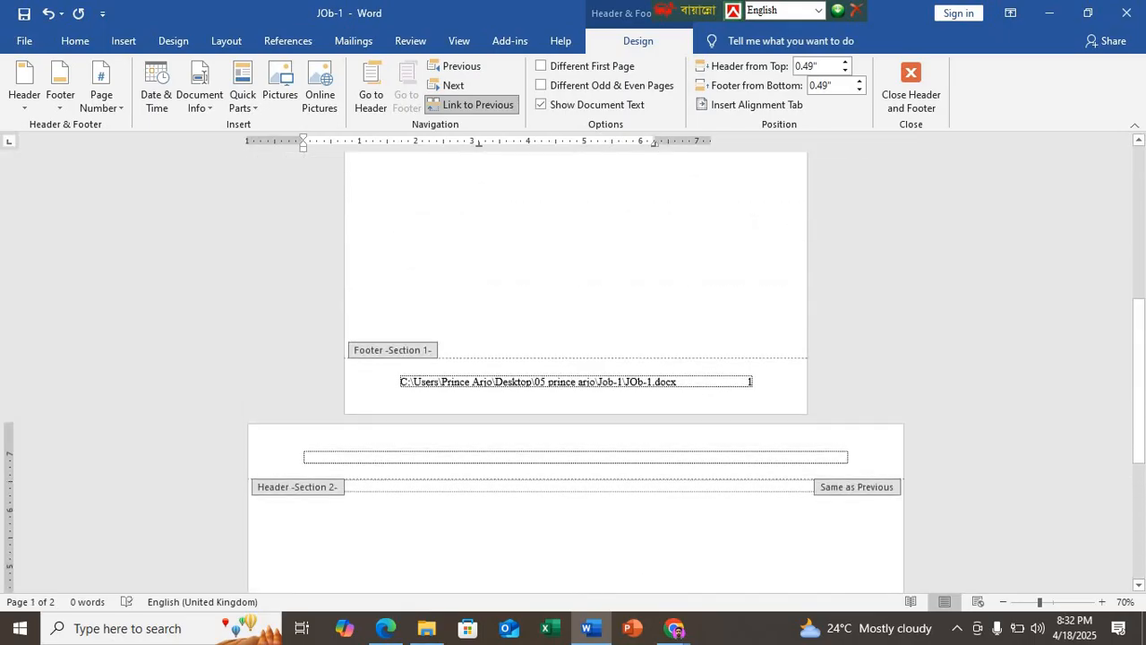
pyautogui.scroll(-3, 633, 544)
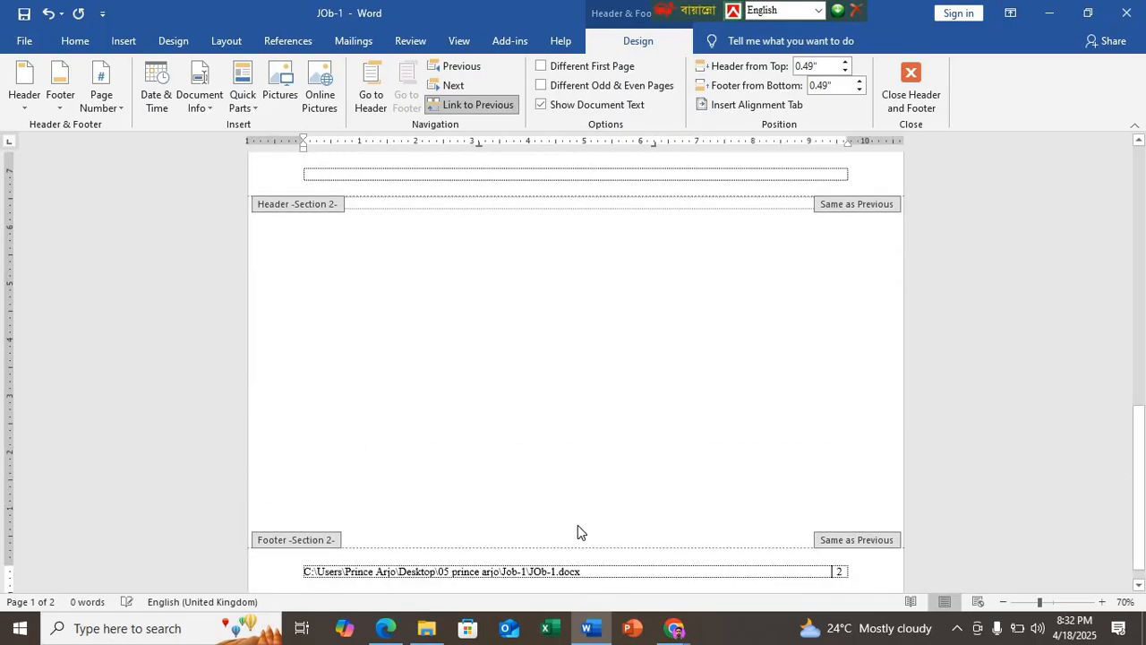
pyautogui.scroll(3, 579, 529)
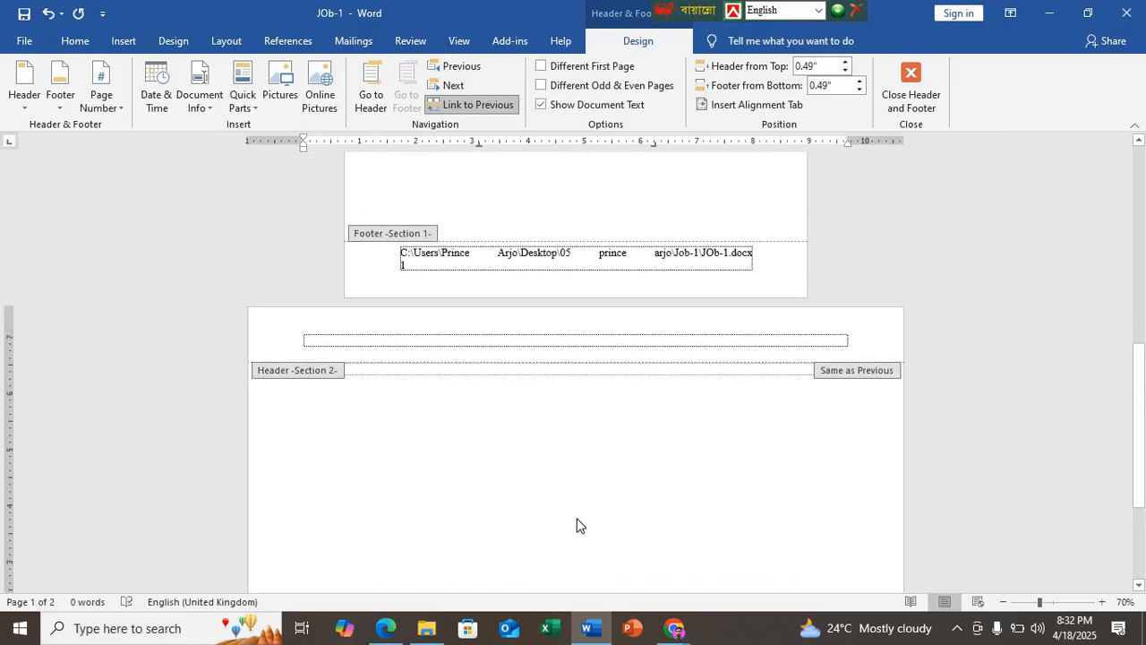
pyautogui.keyDown('ctrl'); pyautogui.scroll(-2, 577, 526); pyautogui.keyUp('ctrl')
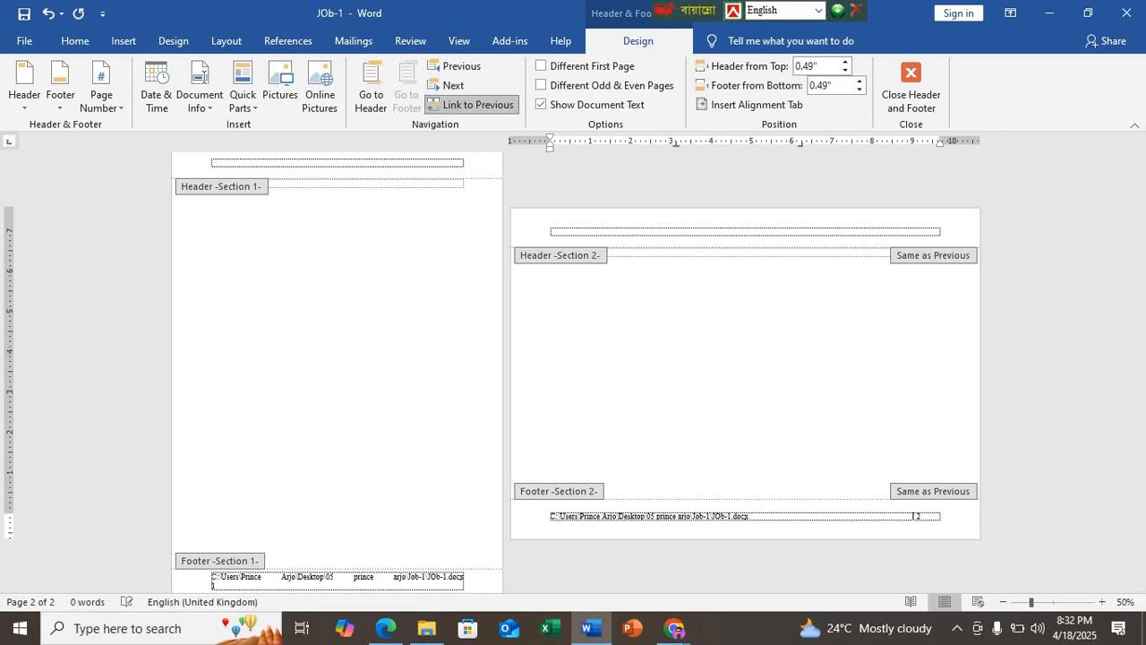
# Step: Reduce the gap between the file path and page number until the first page's footer fits on one line
pyautogui.press('BackSpace')
pyautogui.press('BackSpace')
pyautogui.press('BackSpace')
pyautogui.press('BackSpace')
pyautogui.press('BackSpace')
pyautogui.press('BackSpace')
pyautogui.press('BackSpace')
pyautogui.press('BackSpace')
pyautogui.press('BackSpace')
pyautogui.press('BackSpace')
pyautogui.press('BackSpace')
pyautogui.press('BackSpace')
pyautogui.press('BackSpace')
pyautogui.press('BackSpace')
pyautogui.press('BackSpace')
pyautogui.press('BackSpace')
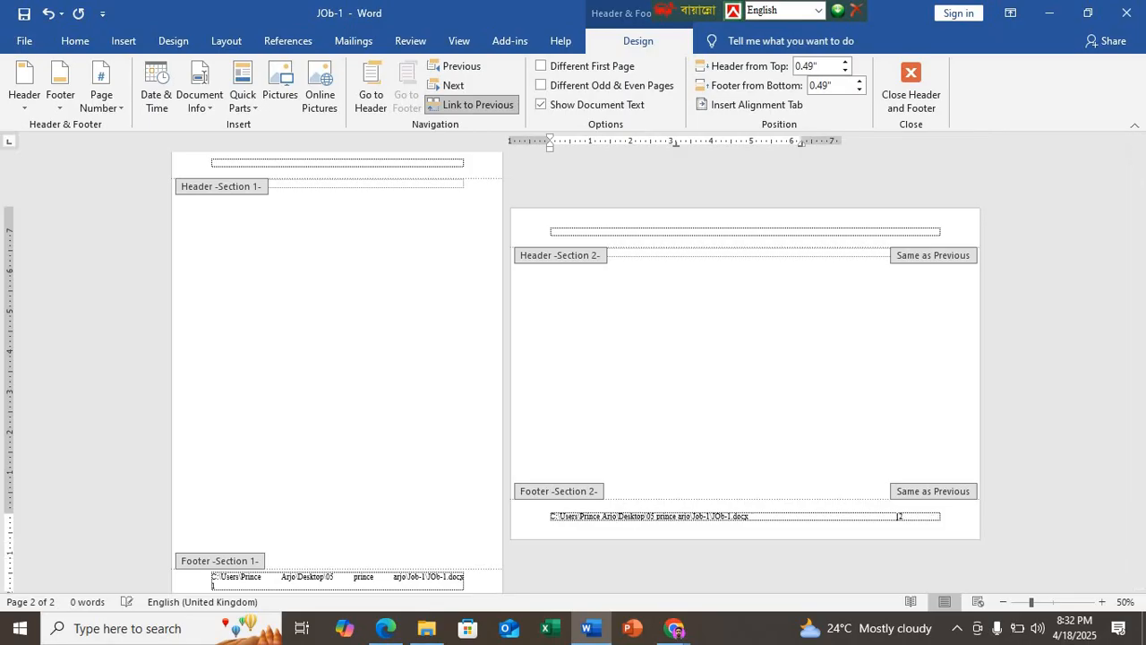
pyautogui.press('BackSpace')
pyautogui.press('BackSpace')
pyautogui.press('BackSpace')
pyautogui.press('BackSpace')
pyautogui.press('BackSpace')
pyautogui.press('BackSpace')
pyautogui.press('BackSpace')
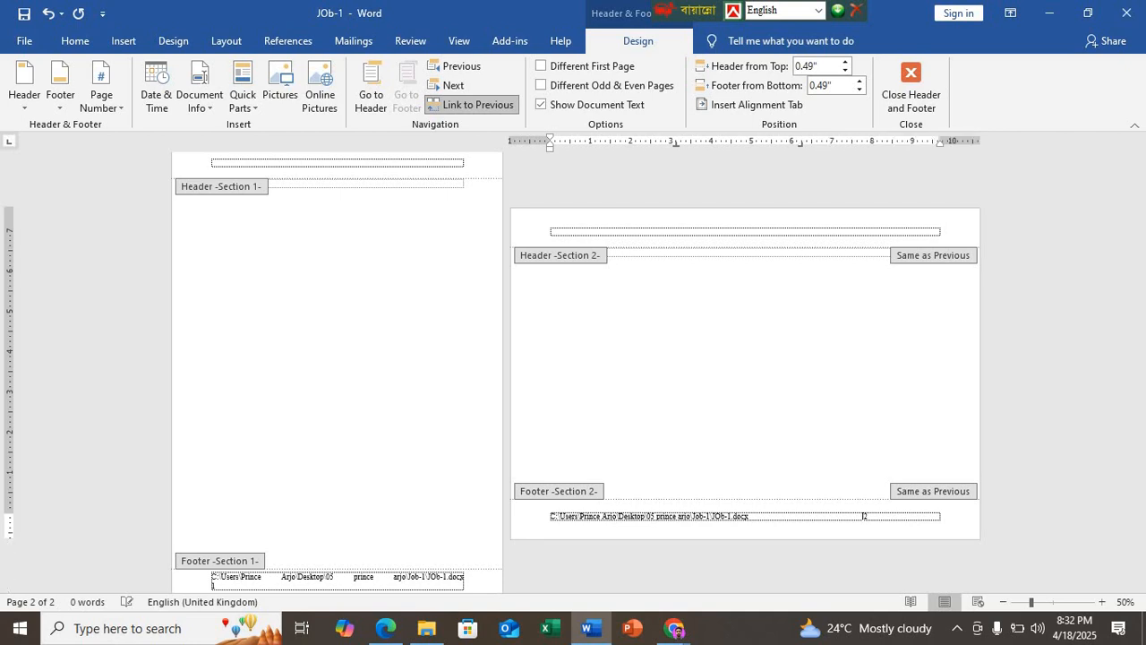
pyautogui.press('BackSpace')
pyautogui.press('BackSpace')
pyautogui.press('BackSpace')
pyautogui.press('BackSpace')
pyautogui.press('BackSpace')
pyautogui.press('BackSpace')
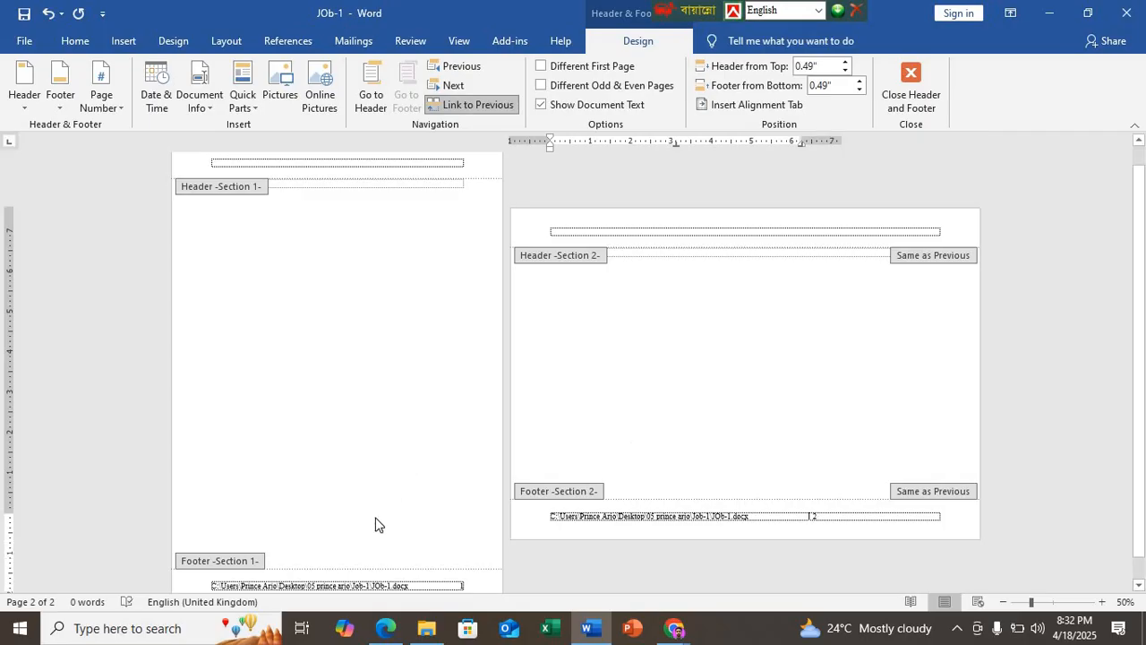
# Step: Compare the footers on both pages and review the footer and page number requirements in DEMO N7.pdf in Edge before returning to Word
pyautogui.scroll(2, 376, 525)
pyautogui.scroll(3, 602, 539)
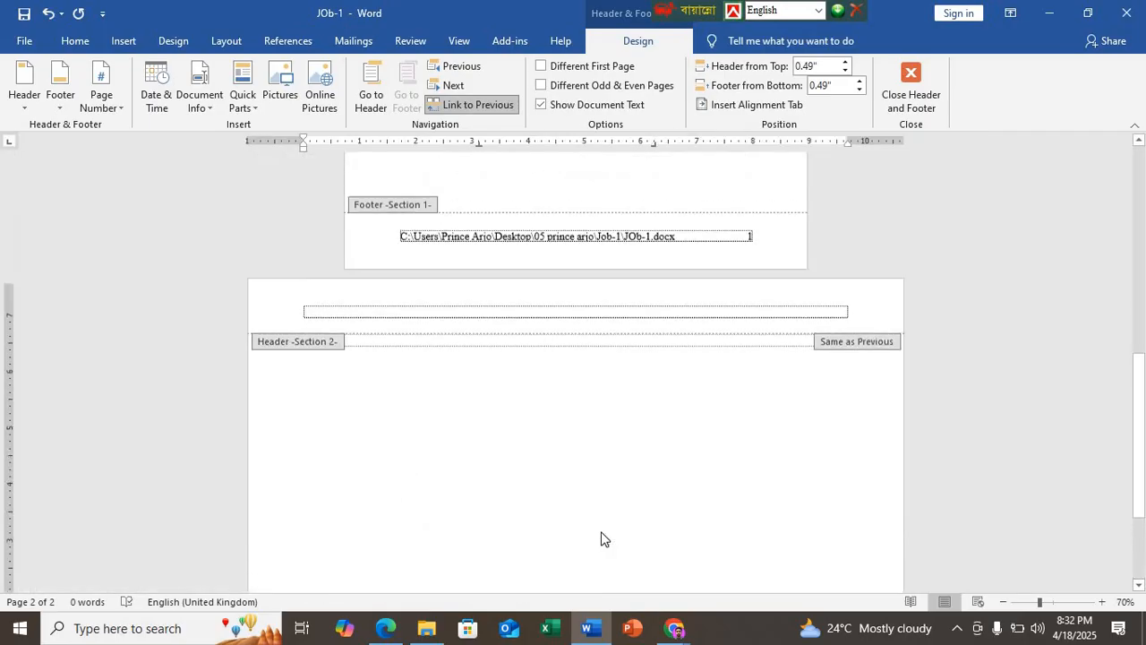
pyautogui.scroll(2, 602, 539)
pyautogui.scroll(-3, 656, 416)
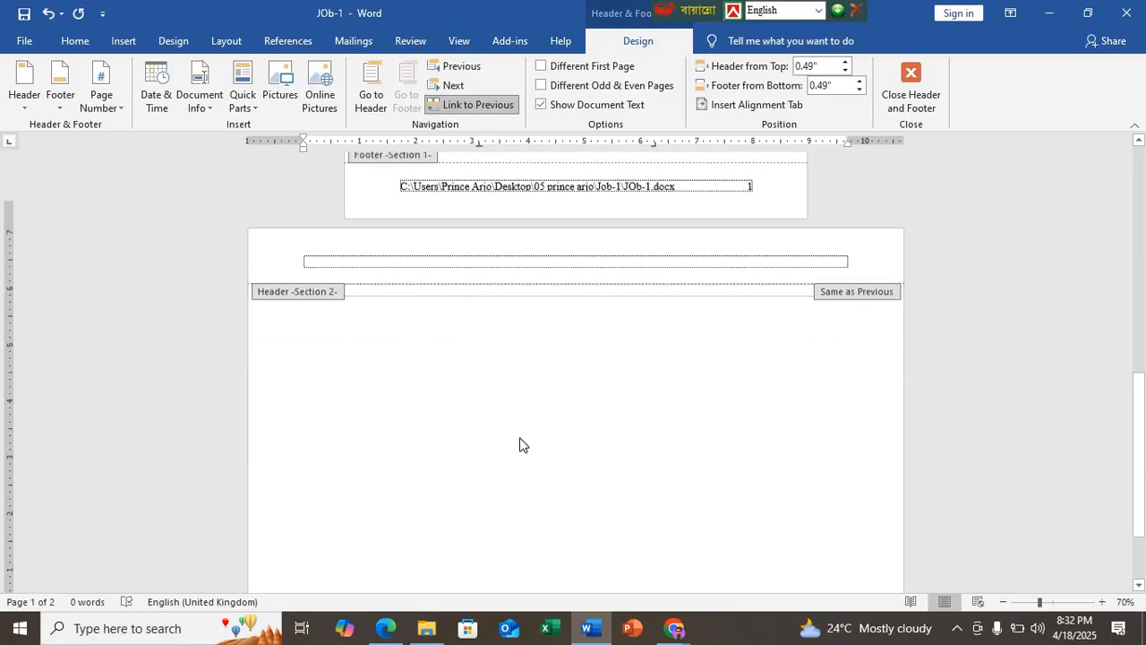
pyautogui.scroll(-2, 523, 466)
pyautogui.scroll(6, 562, 470)
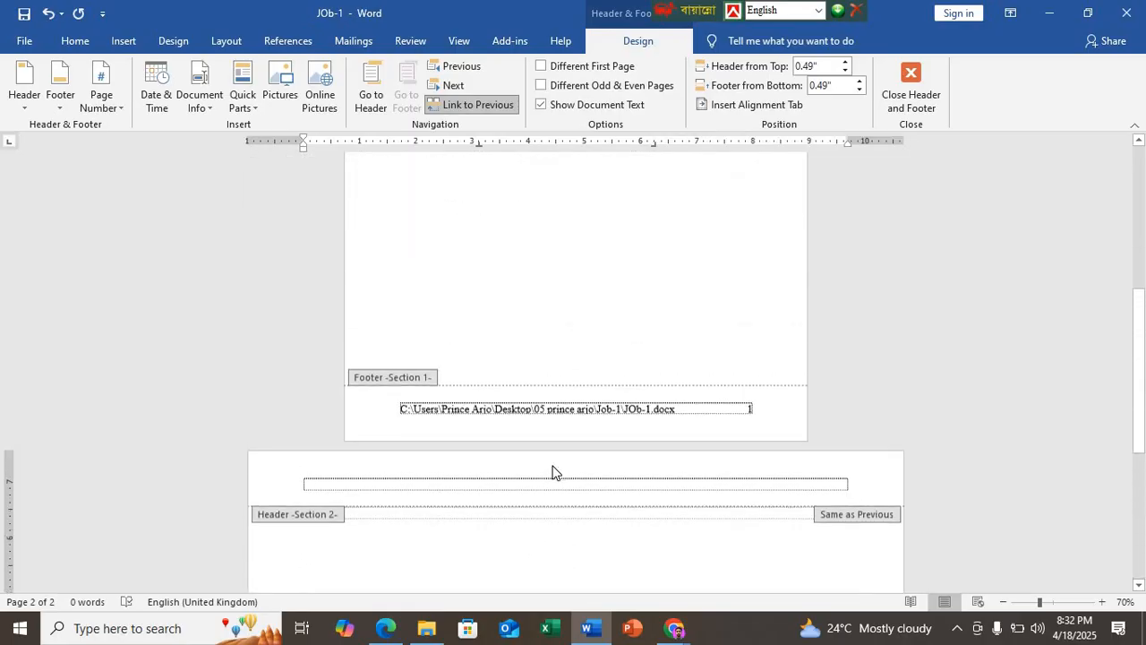
pyautogui.scroll(6, 551, 472)
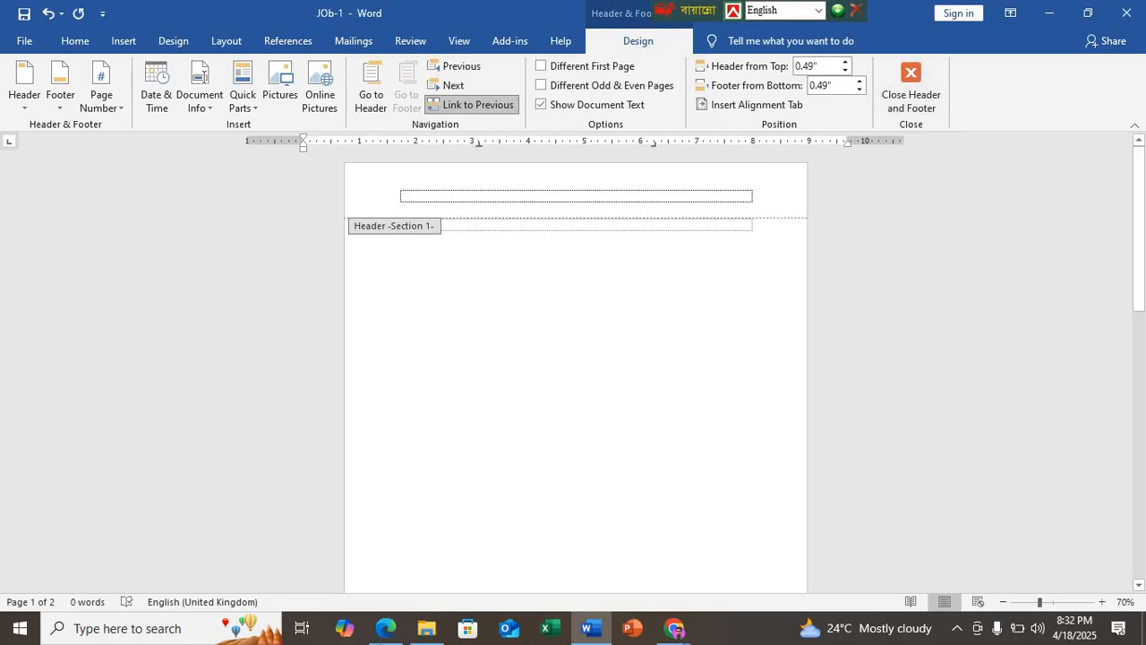
pyautogui.click(386, 628)
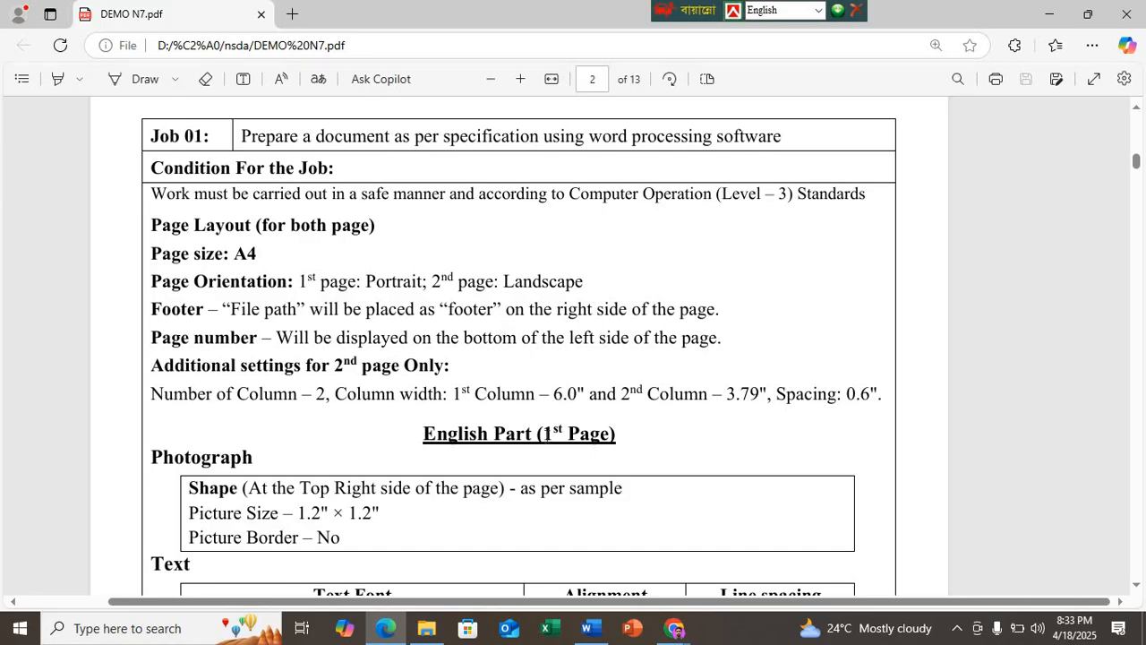
pyautogui.click(598, 629)
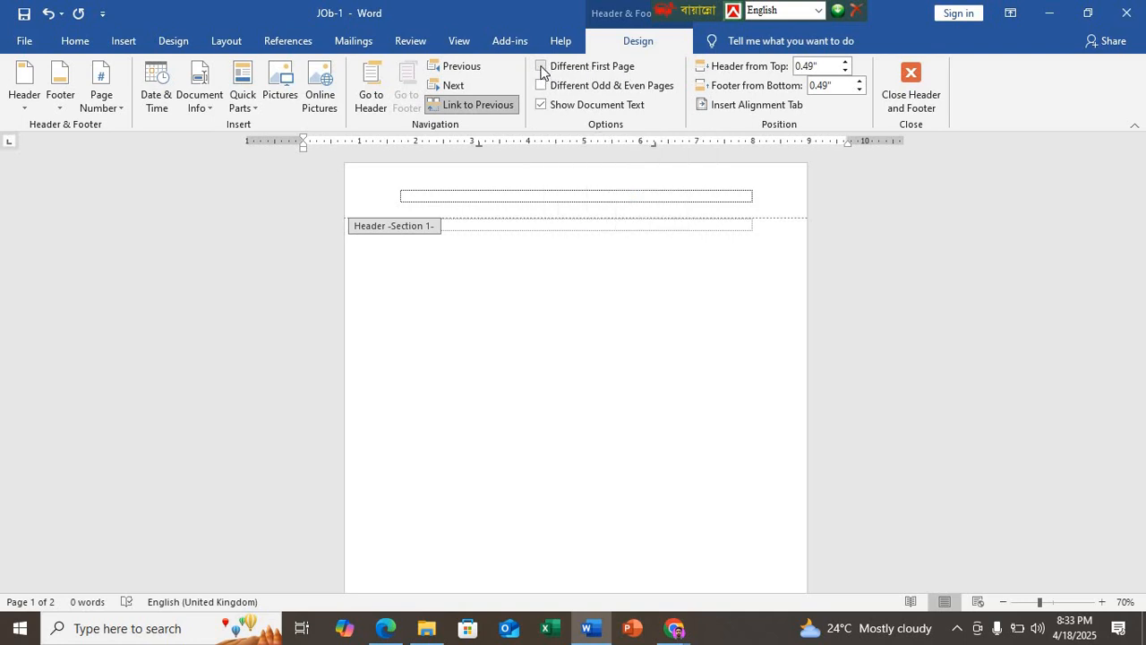
# Step: Try the Different First Page option and turn it off, and leave footer editing to view both pages
pyautogui.click(541, 67)
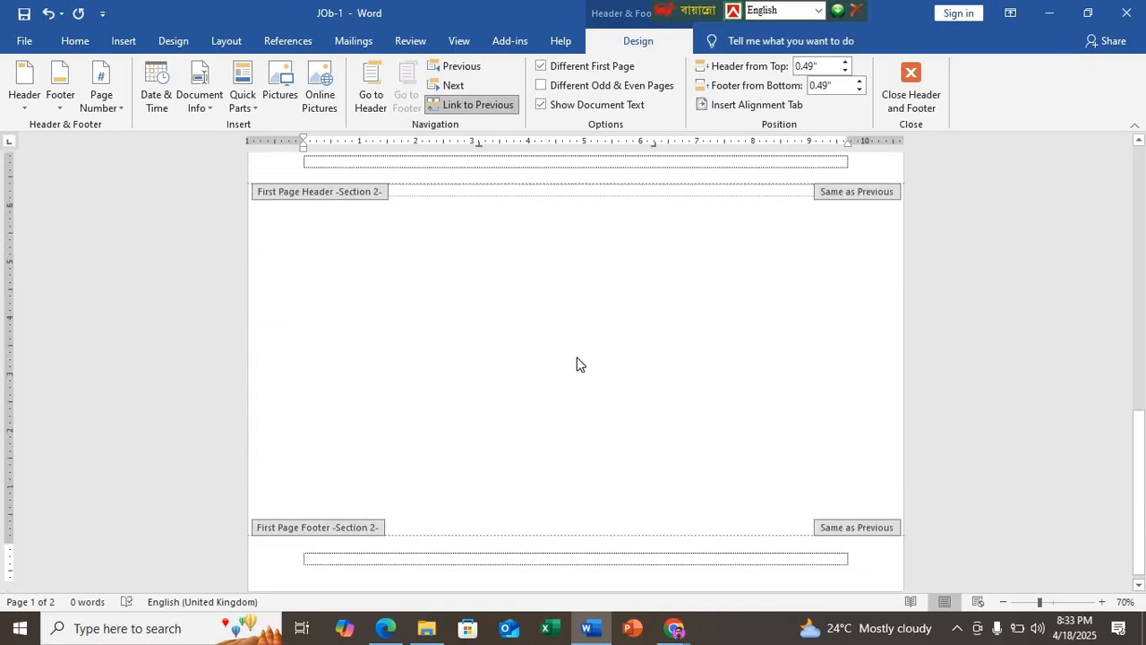
pyautogui.click(540, 67)
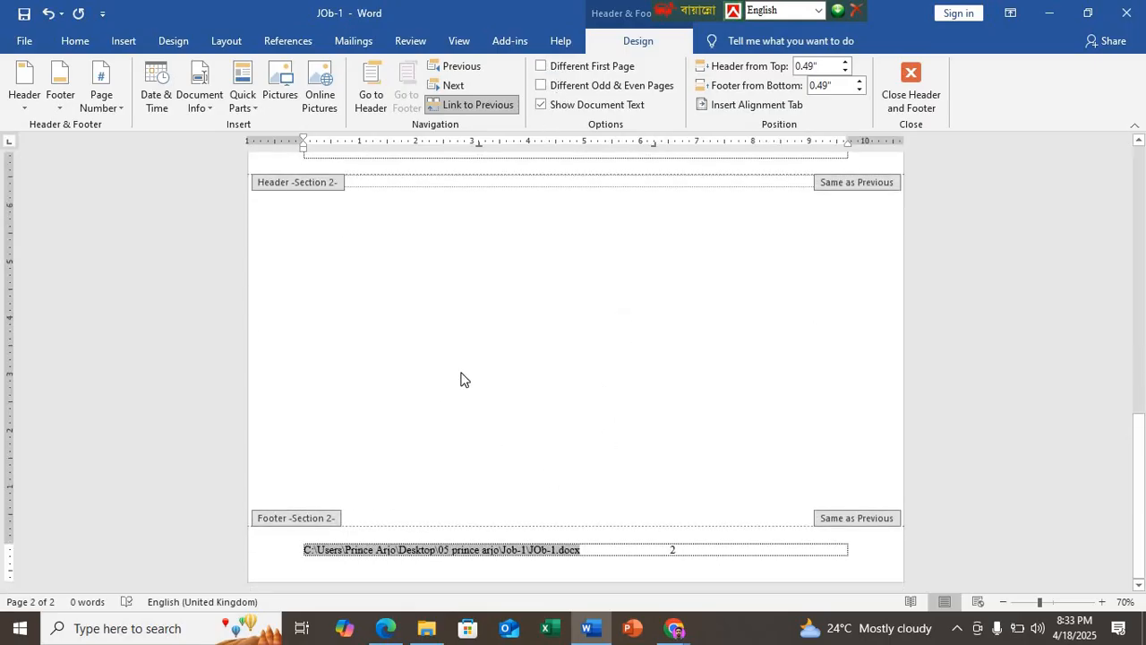
pyautogui.doubleClick(494, 314)
pyautogui.scroll(10, 494, 313)
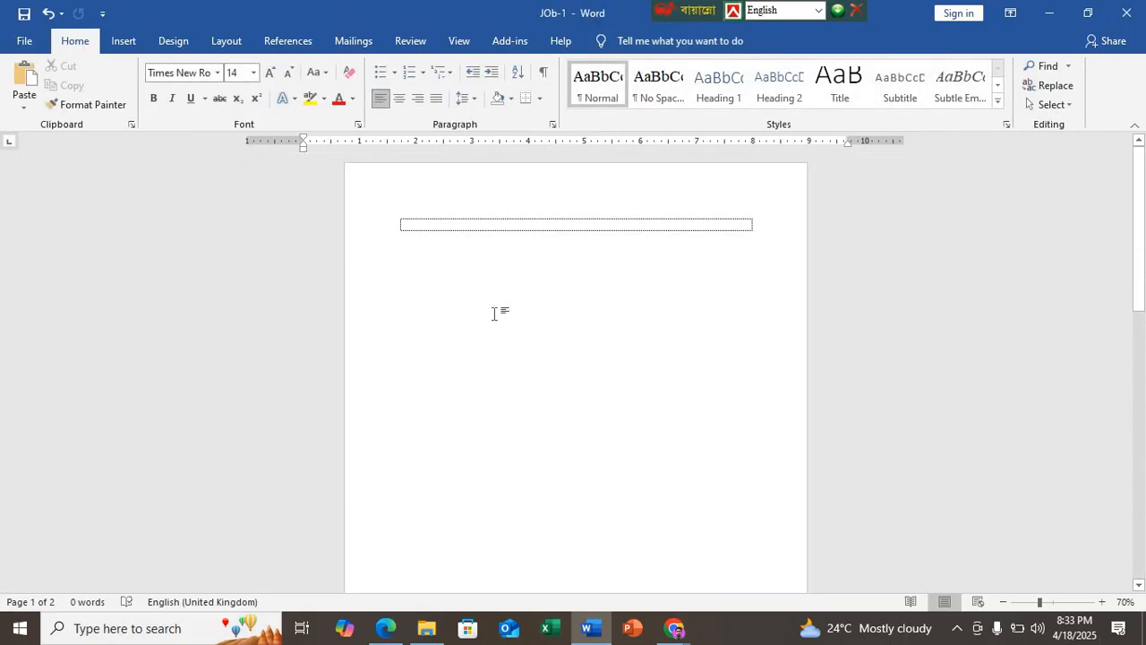
pyautogui.scroll(-3, 494, 314)
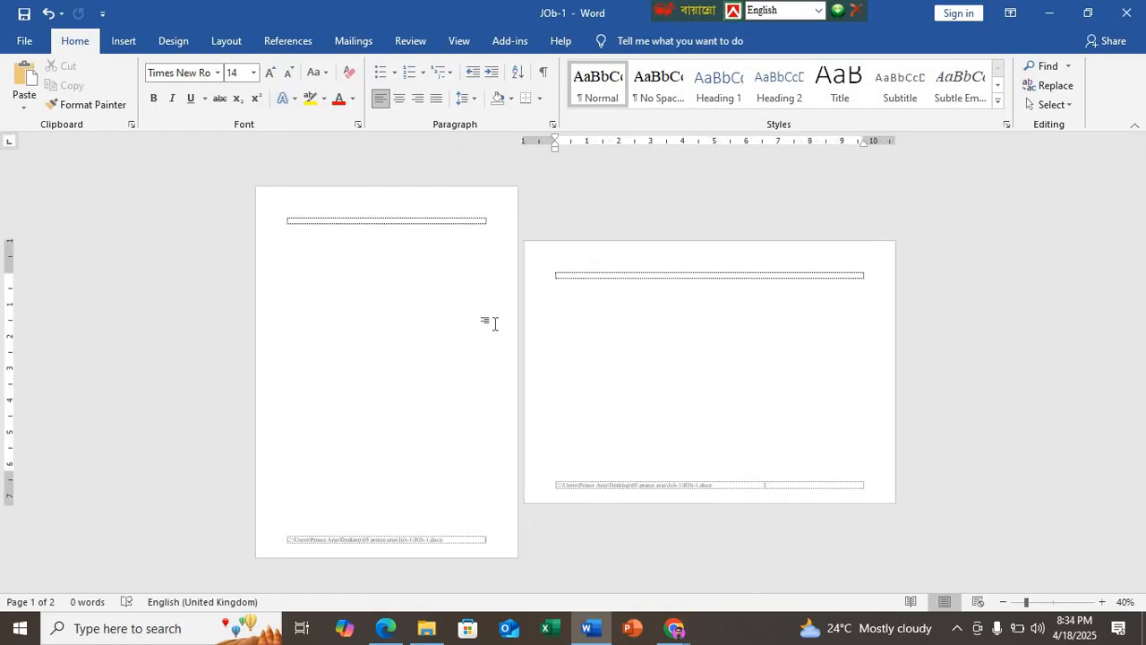
# Step: Review the specification sheet and the English sample page in DEMO N7.pdf in Edge, and return to the first page in Word
pyautogui.scroll(4, 493, 323)
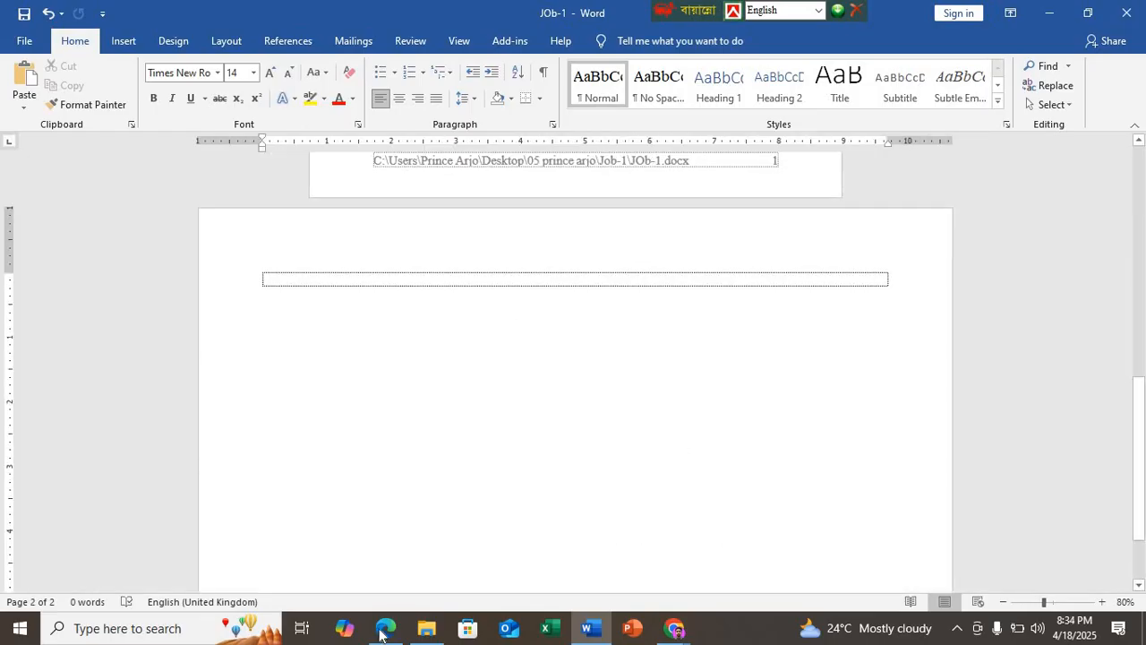
pyautogui.hotkey('alt', 'Tab')
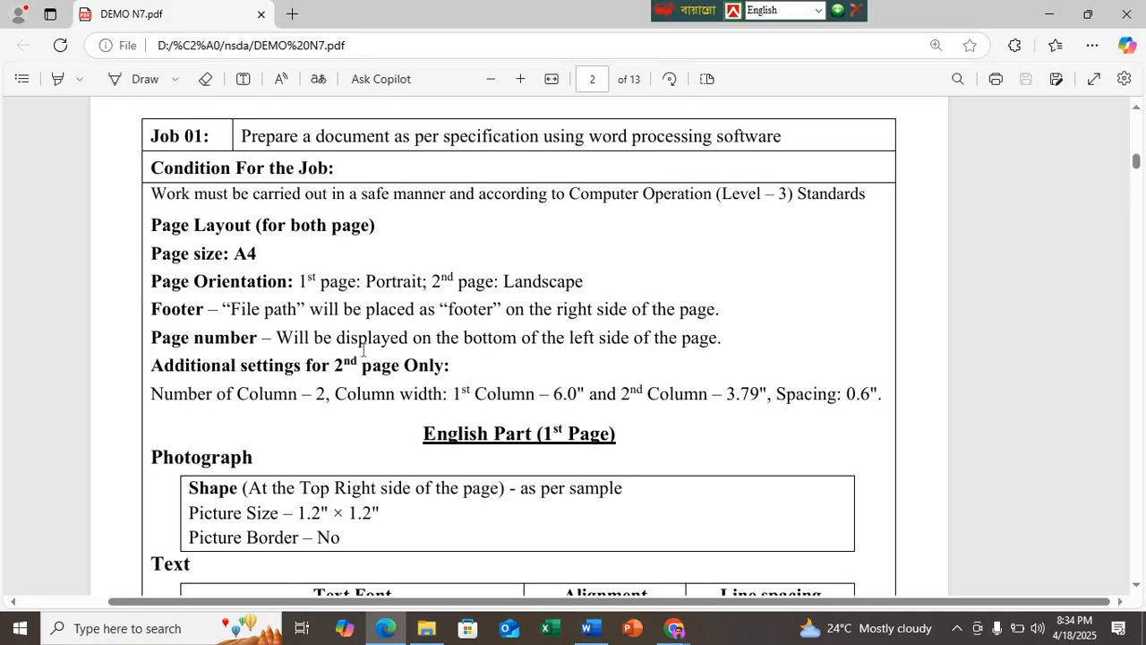
pyautogui.scroll(-10, 524, 462)
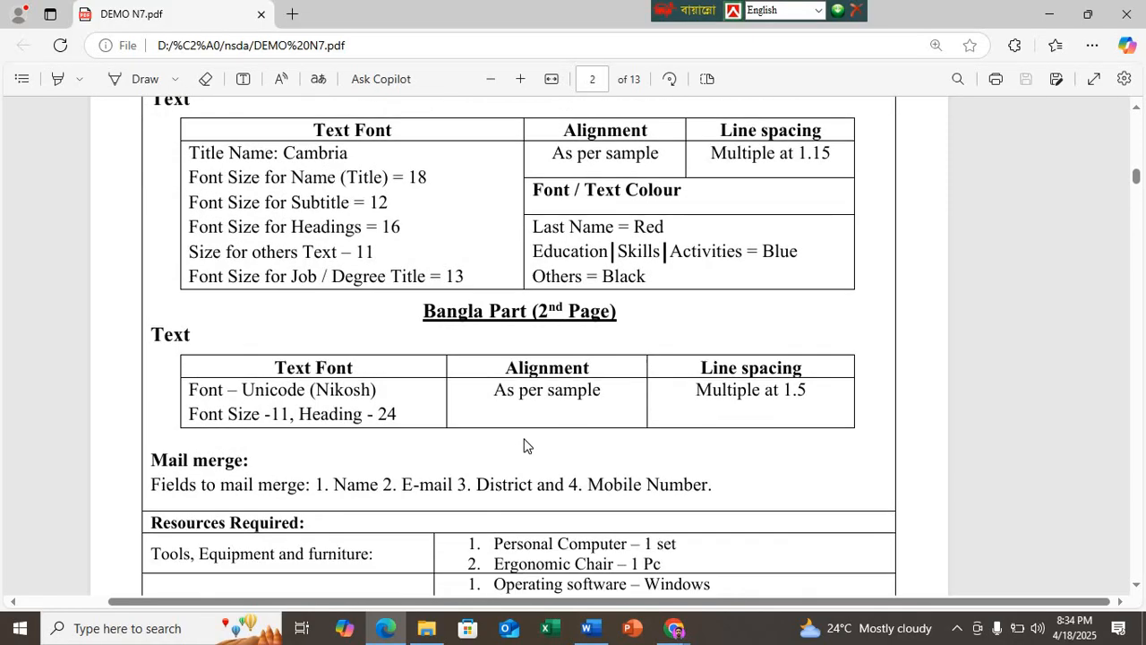
pyautogui.scroll(3, 340, 366)
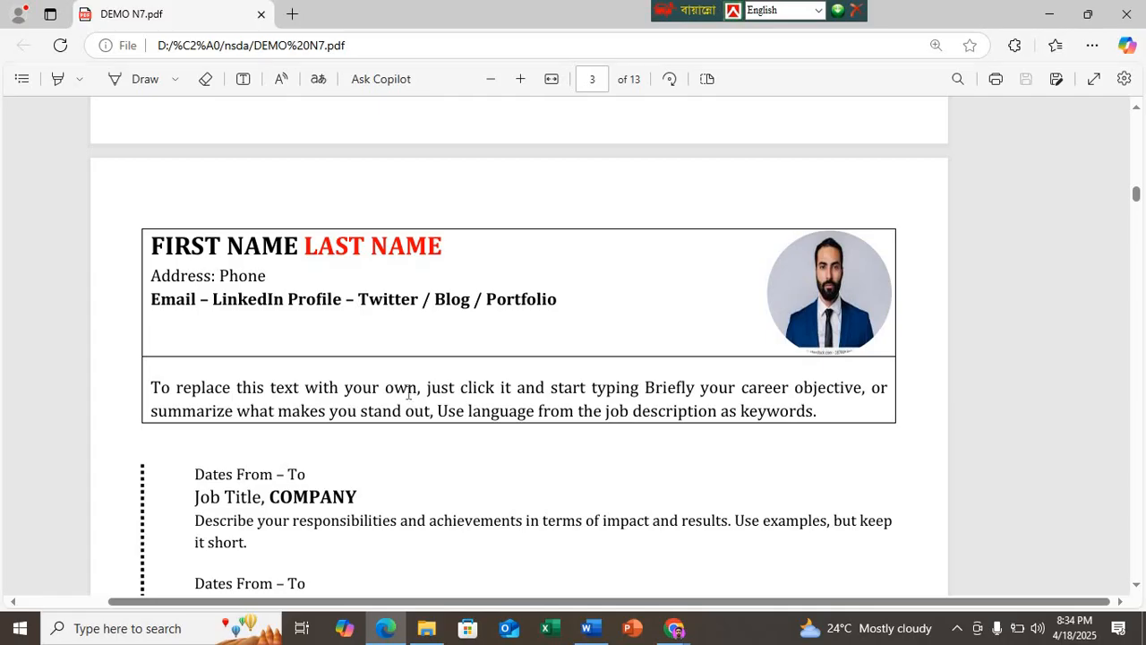
pyautogui.scroll(-7, 409, 393)
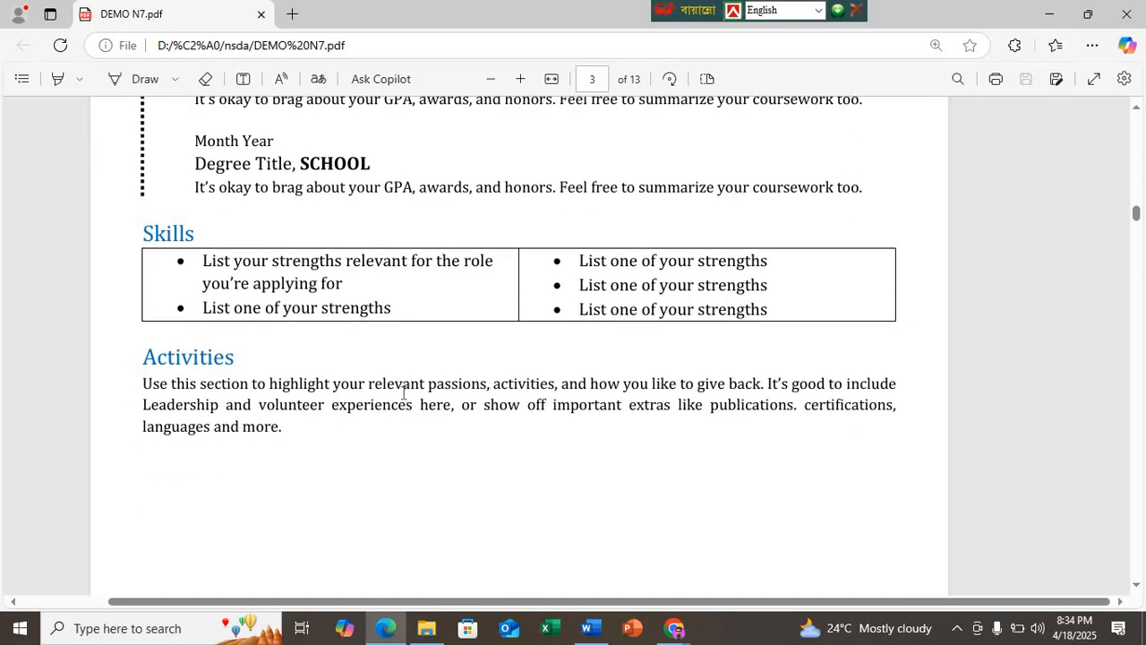
pyautogui.scroll(-3, 403, 392)
pyautogui.scroll(3, 400, 386)
pyautogui.scroll(9, 399, 383)
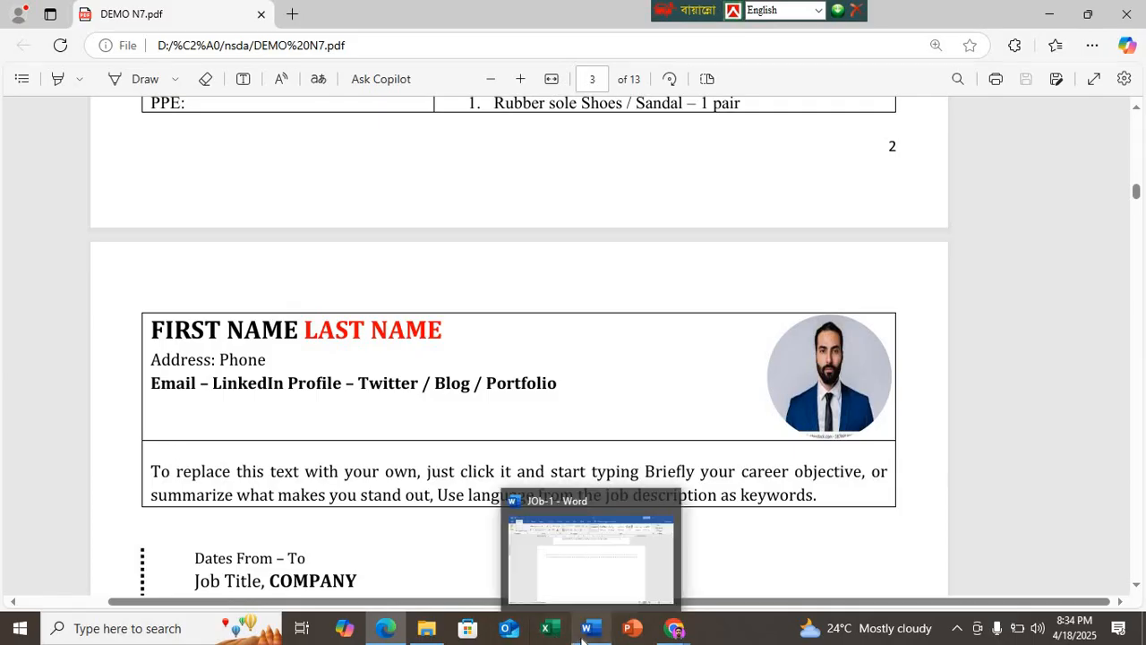
pyautogui.click(518, 557)
pyautogui.scroll(12, 520, 514)
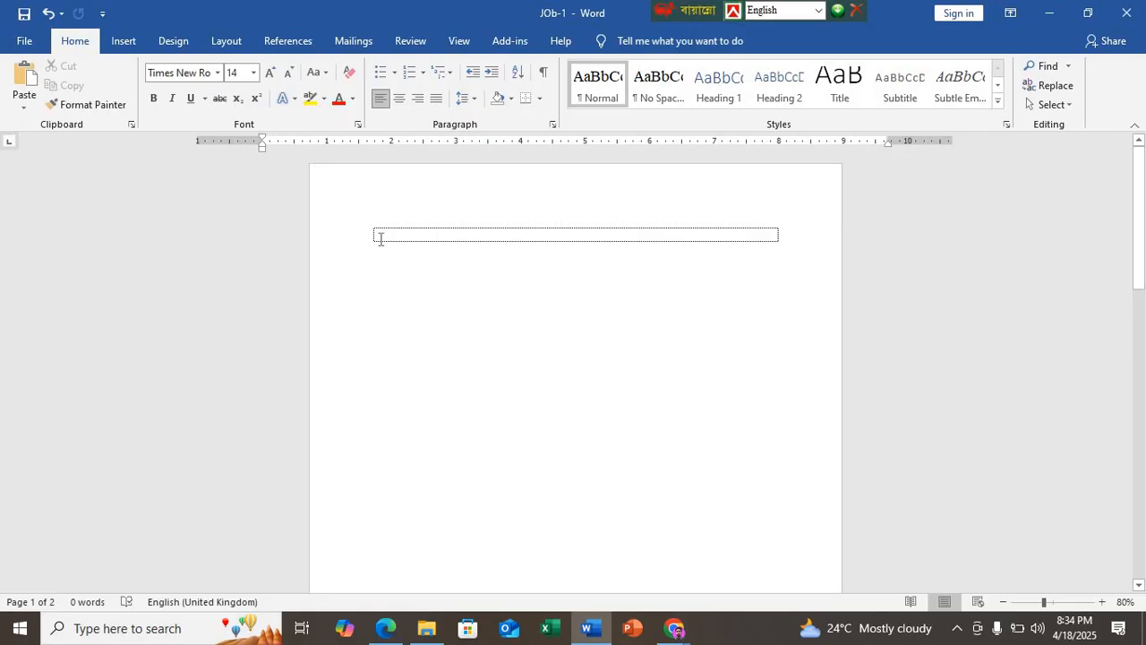
# Step: Set custom top, bottom, left and right margins of 2" for the first page's section
pyautogui.click(380, 236)
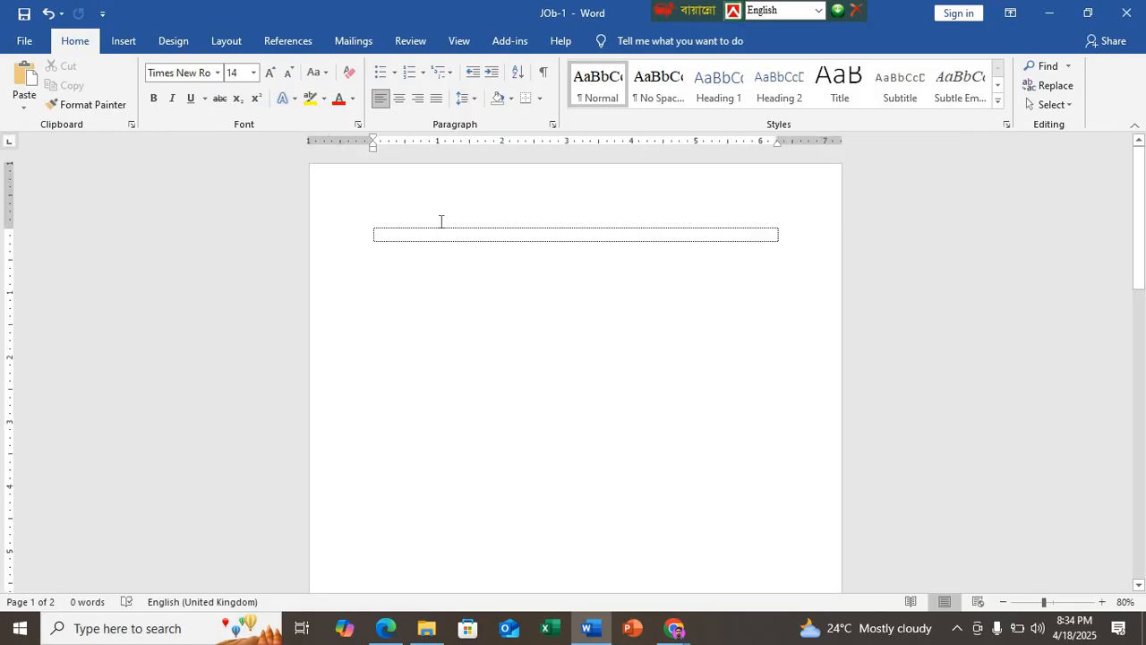
pyautogui.click(234, 41)
pyautogui.click(25, 94)
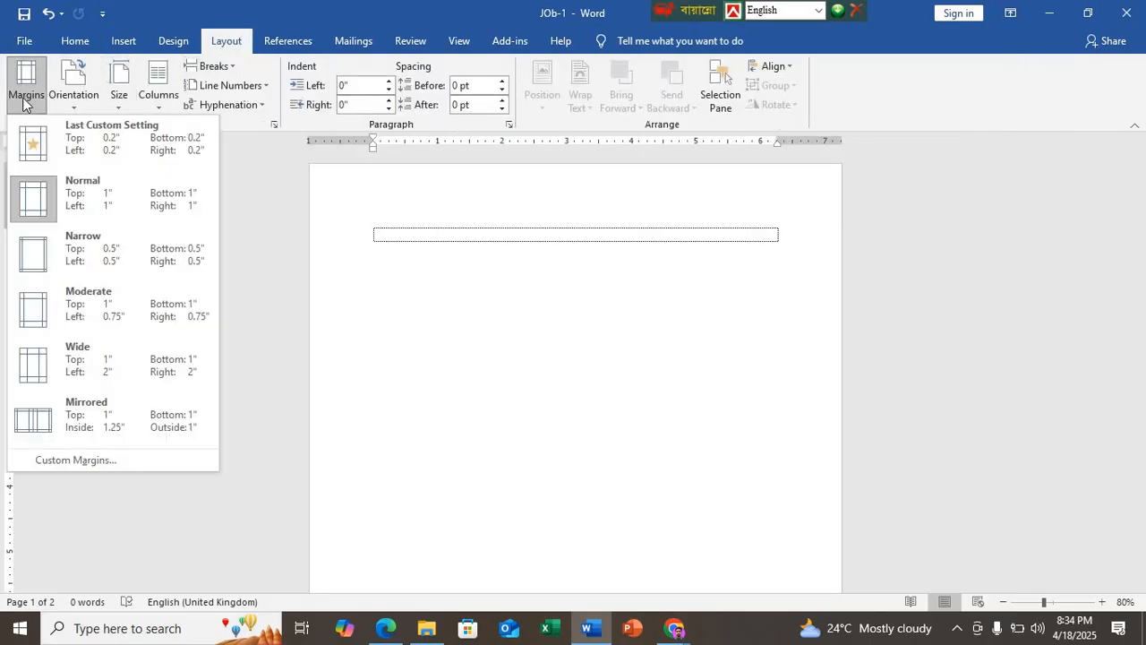
pyautogui.click(93, 463)
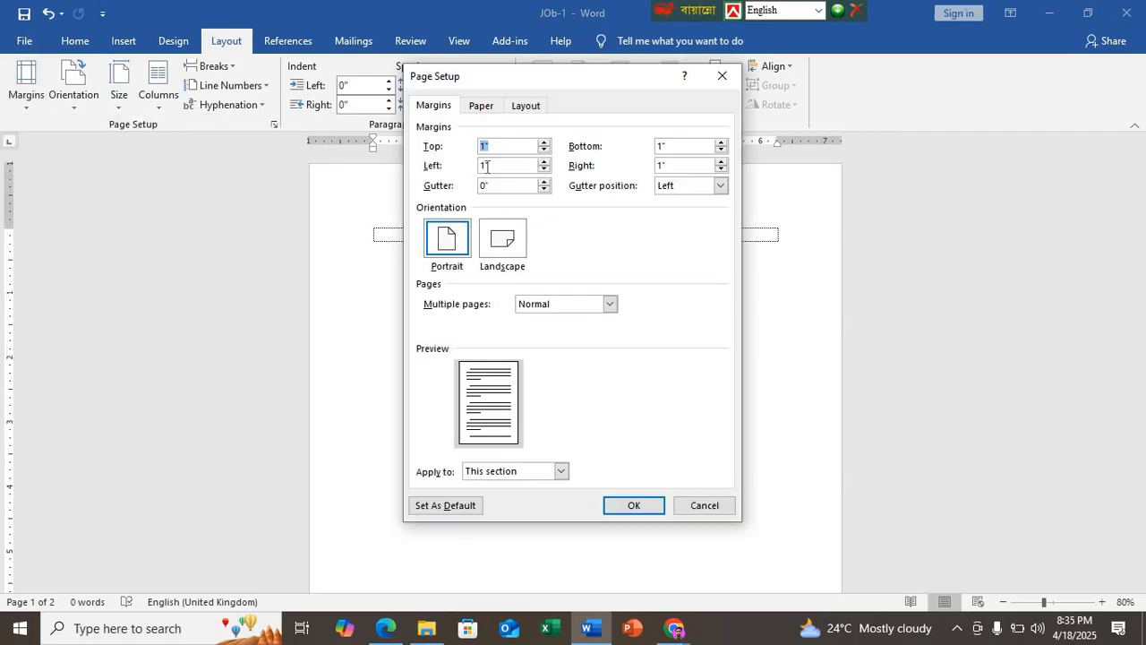
pyautogui.write('2')
pyautogui.moveTo(529, 146); pyautogui.dragTo(427, 152)
pyautogui.moveTo(496, 166); pyautogui.dragTo(469, 167)
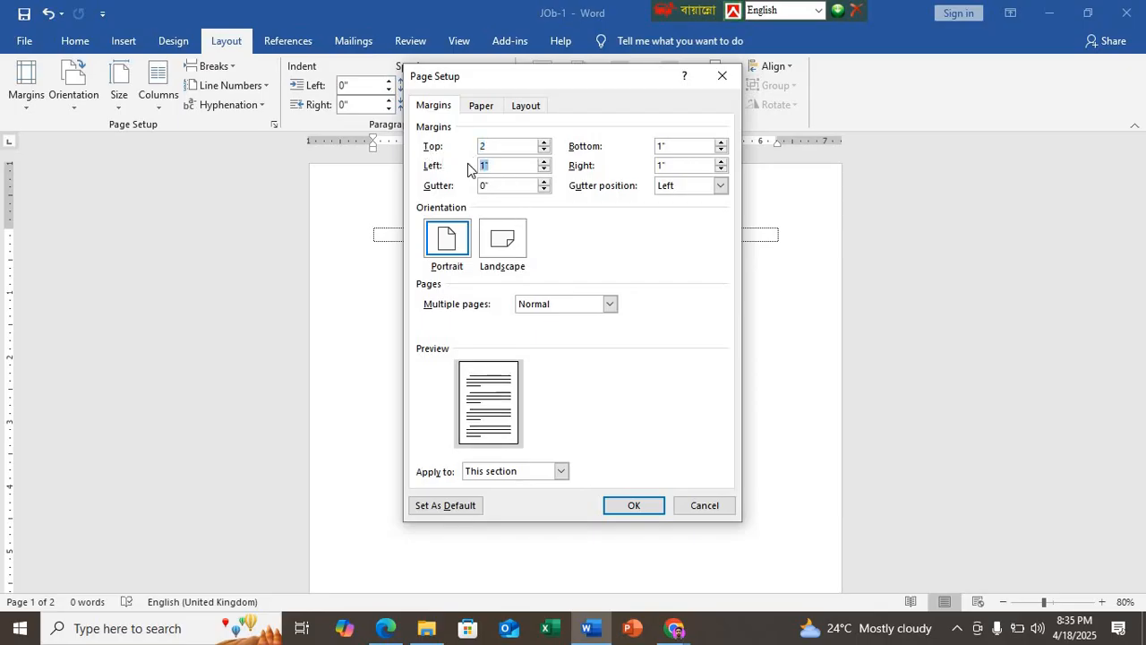
pyautogui.write('2')
pyautogui.doubleClick(663, 145)
pyautogui.write('2')
pyautogui.moveTo(675, 166); pyautogui.dragTo(643, 162)
pyautogui.write('2')
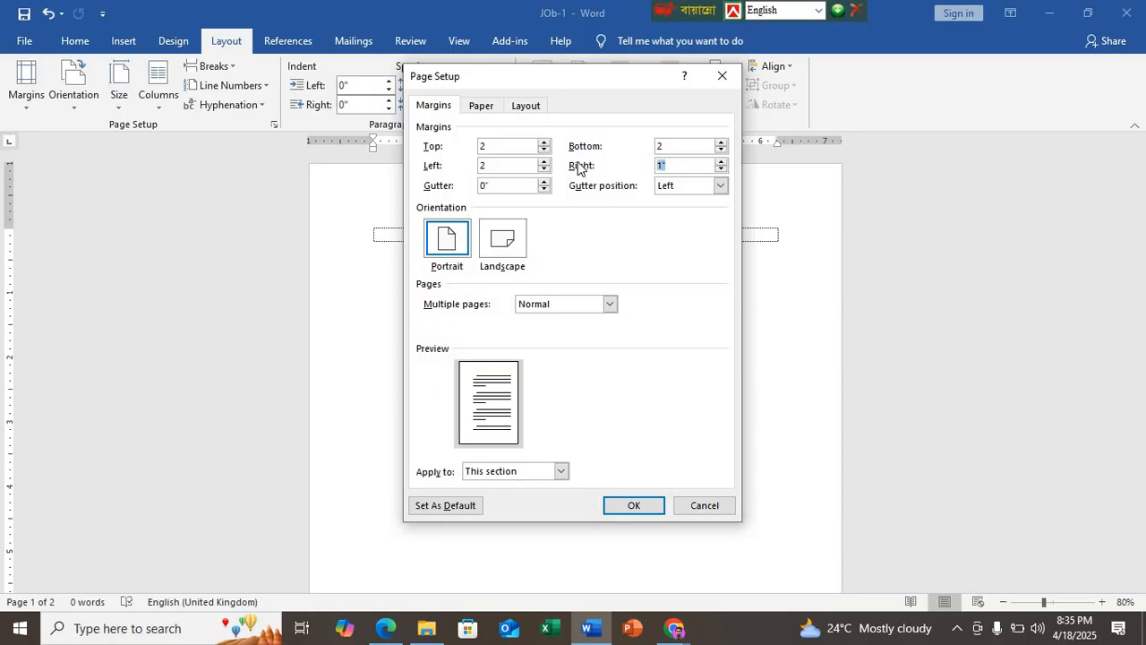
pyautogui.click(636, 506)
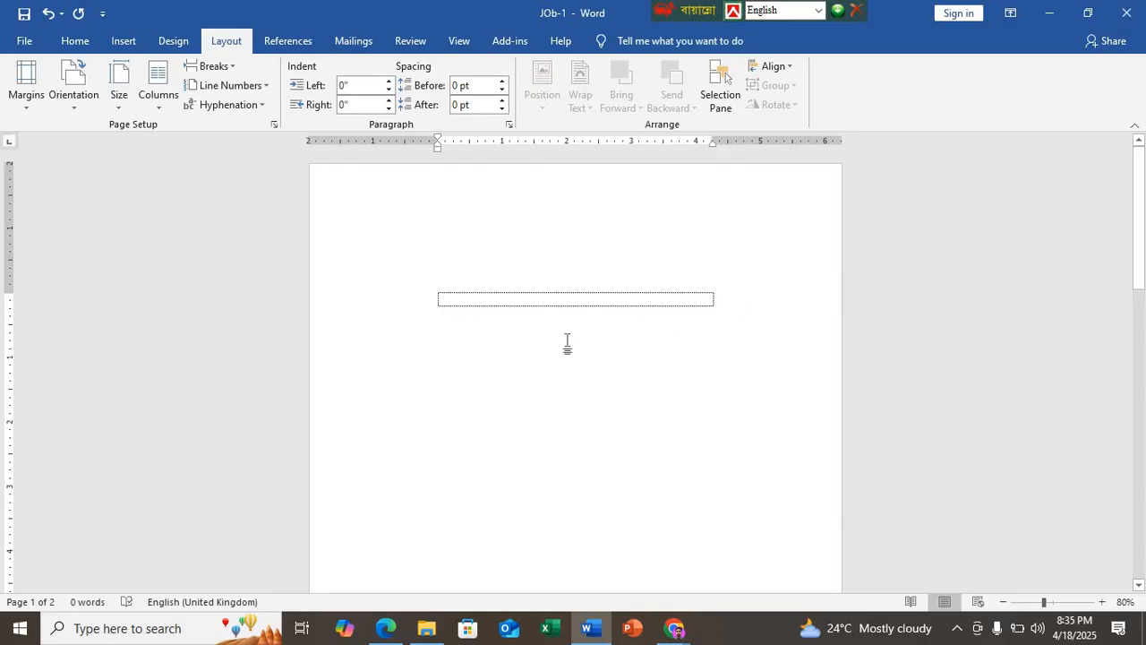
# Step: Apply the Narrow margin preset, 0.5" on all sides, to the first page and check its footer
pyautogui.click(30, 108)
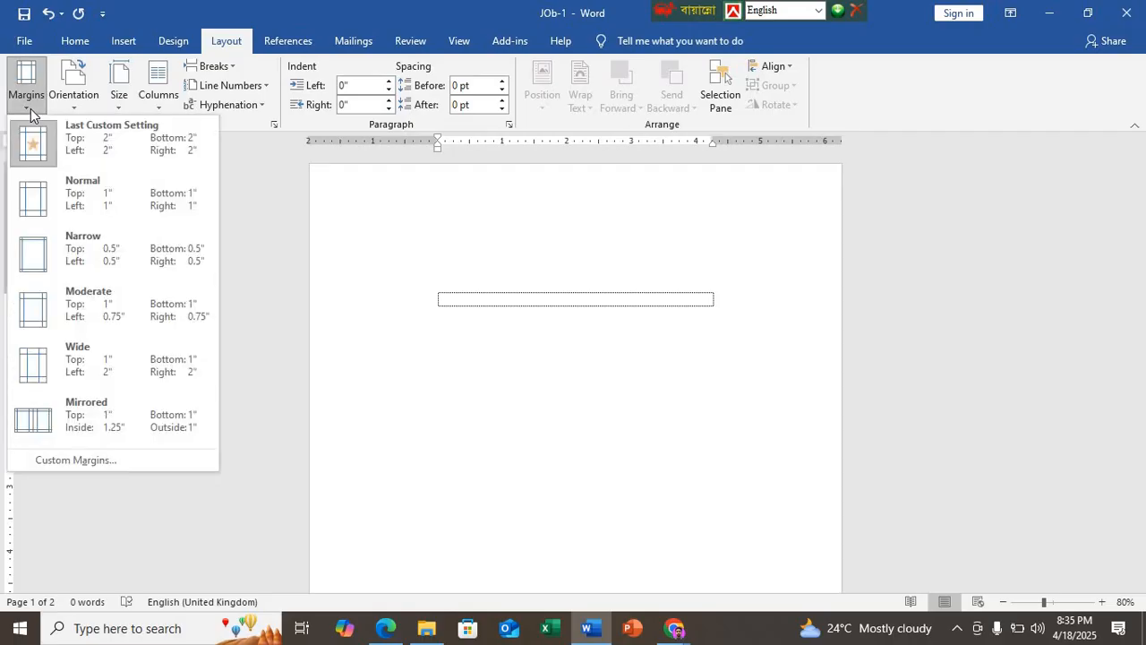
pyautogui.click(113, 260)
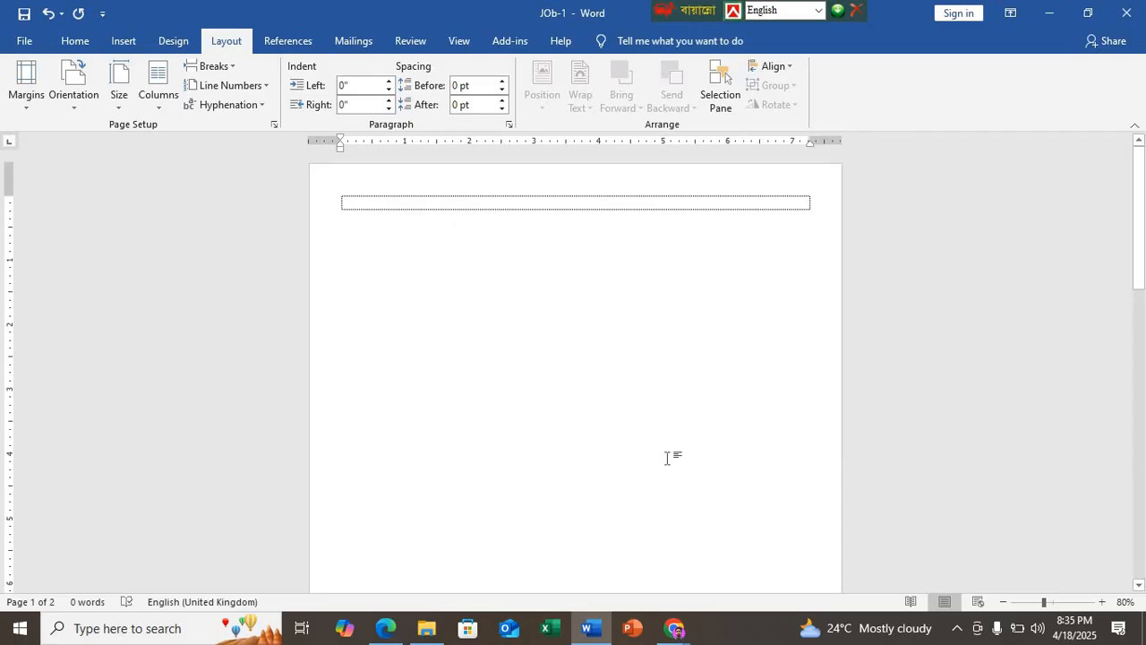
pyautogui.scroll(-5, 488, 358)
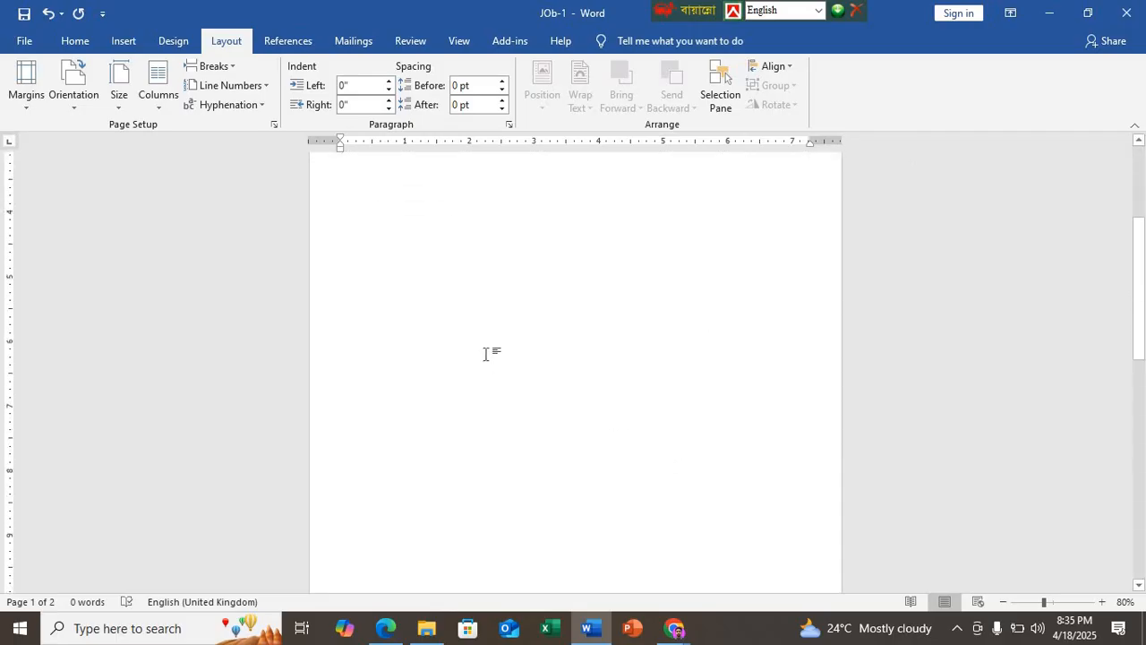
pyautogui.scroll(-5, 488, 354)
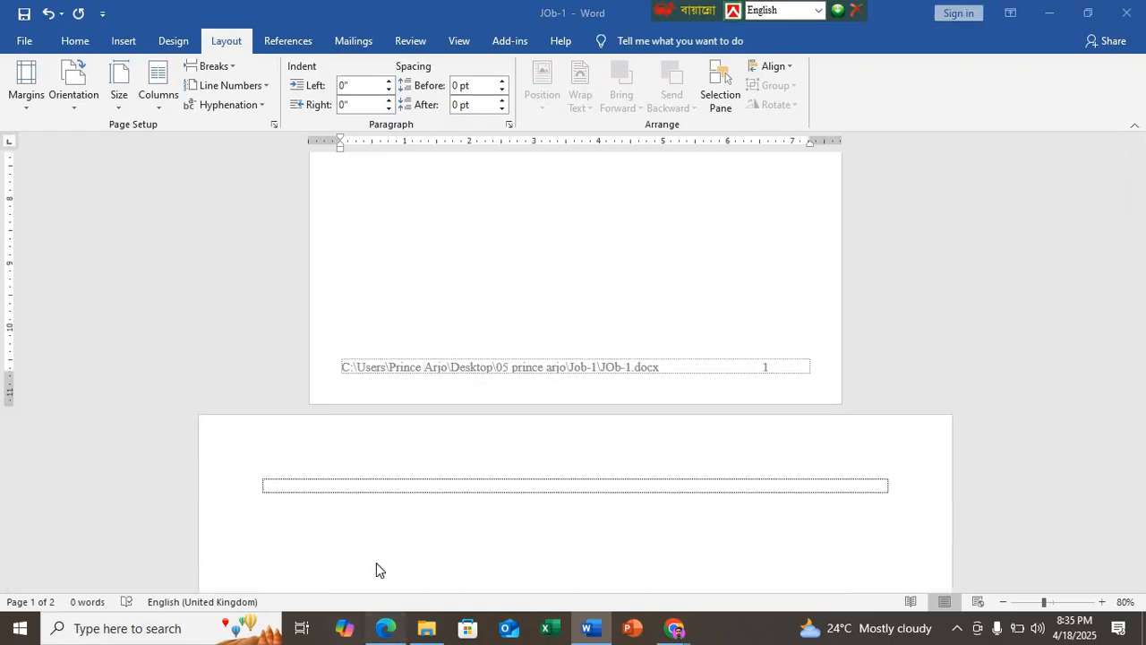
# Step: Check the landscape Bangla sample in DEMO N7.pdf in Edge, and apply Narrow margins to the second page in Word
pyautogui.click(385, 628)
pyautogui.scroll(15, 229, 399)
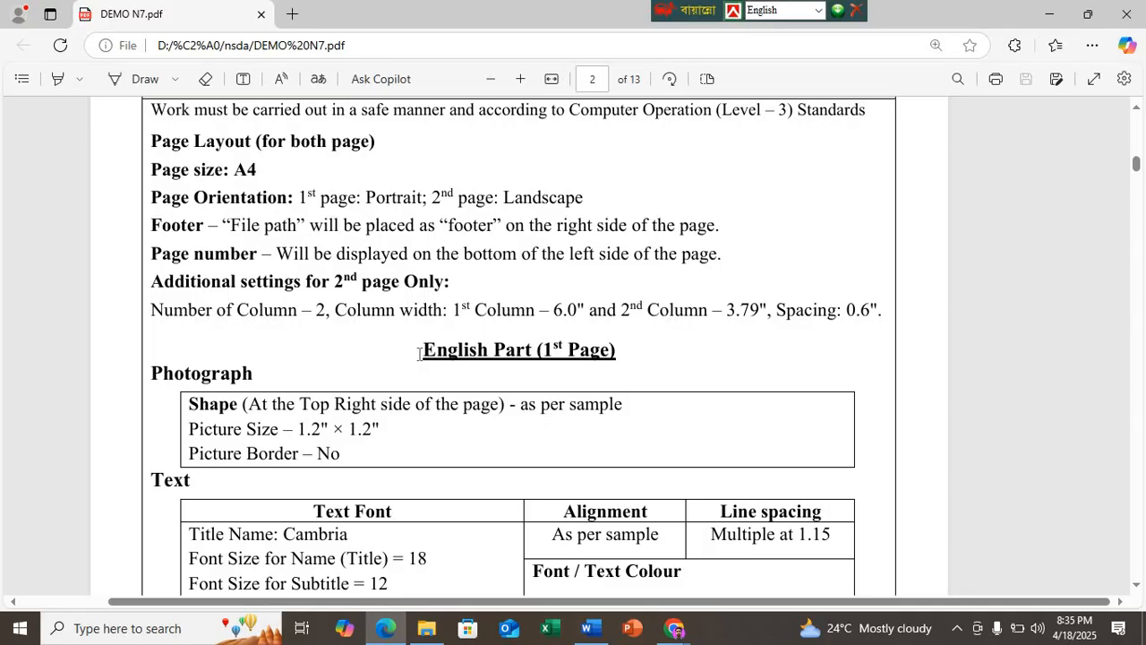
pyautogui.scroll(-12, 424, 371)
pyautogui.scroll(-15, 429, 370)
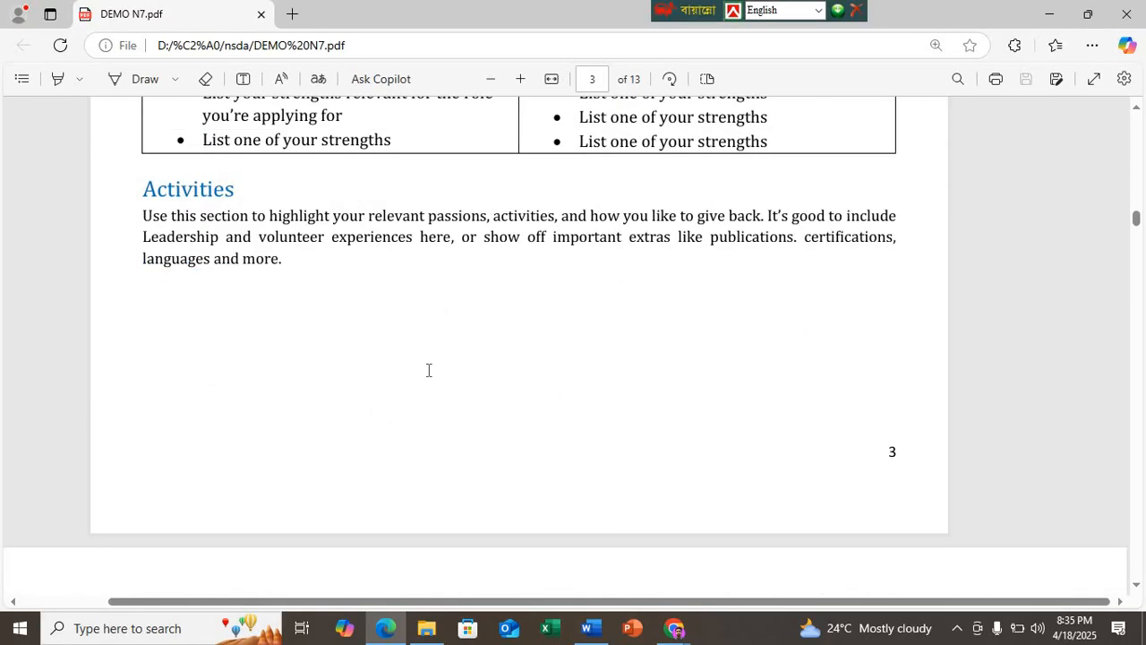
pyautogui.scroll(-4, 425, 369)
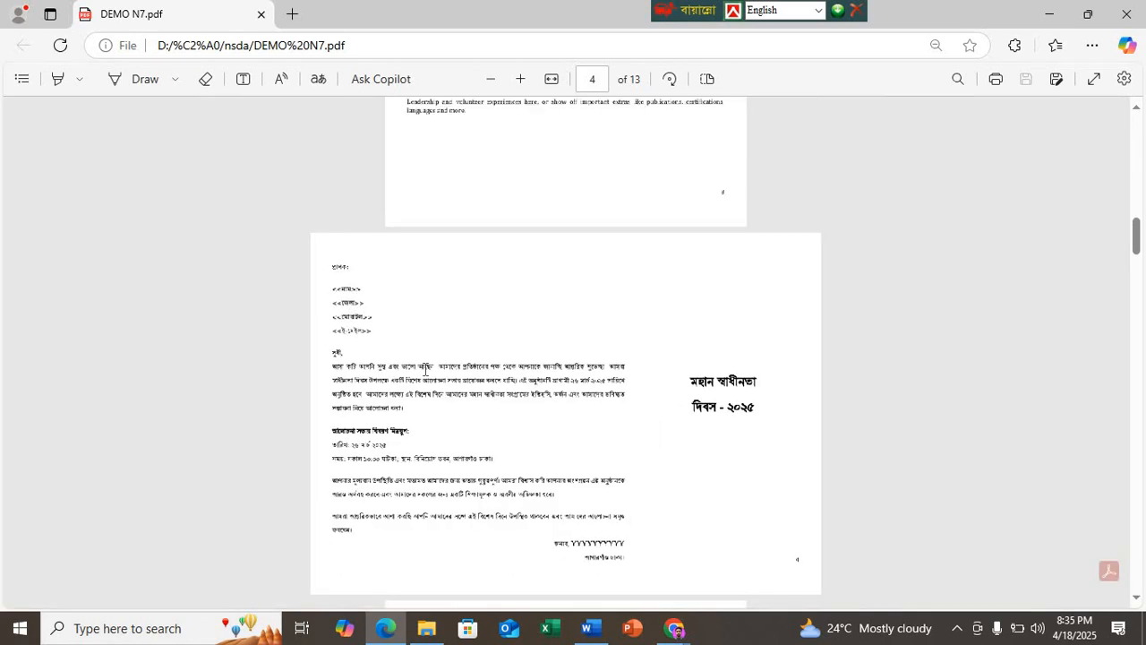
pyautogui.scroll(1, 426, 368)
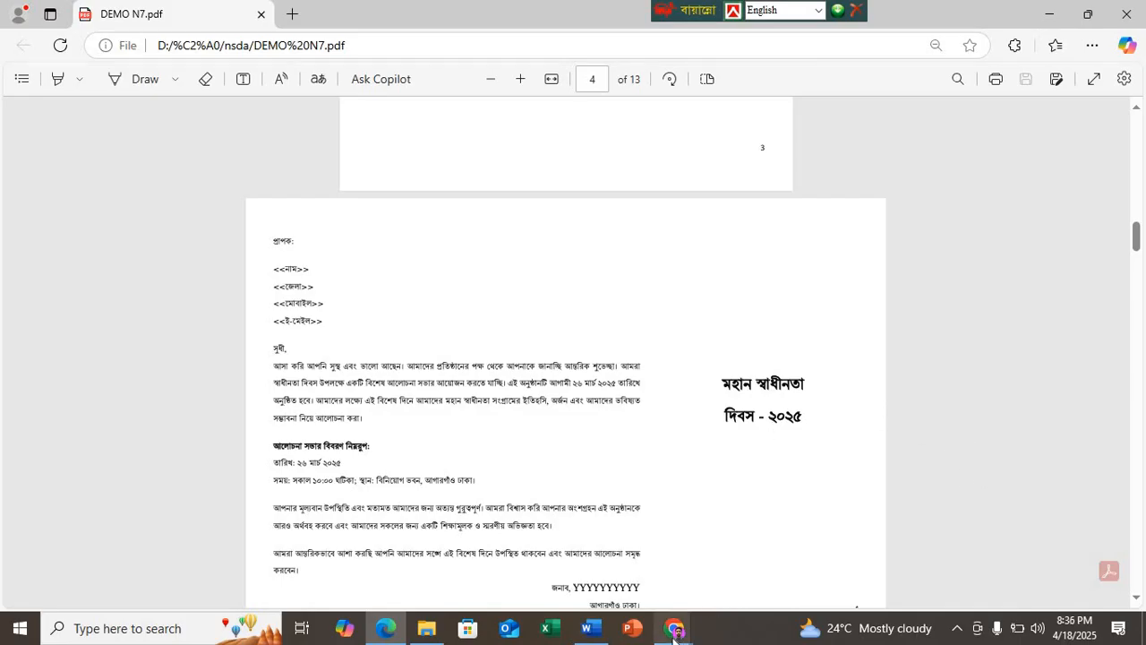
pyautogui.click(590, 628)
pyautogui.scroll(-3, 381, 475)
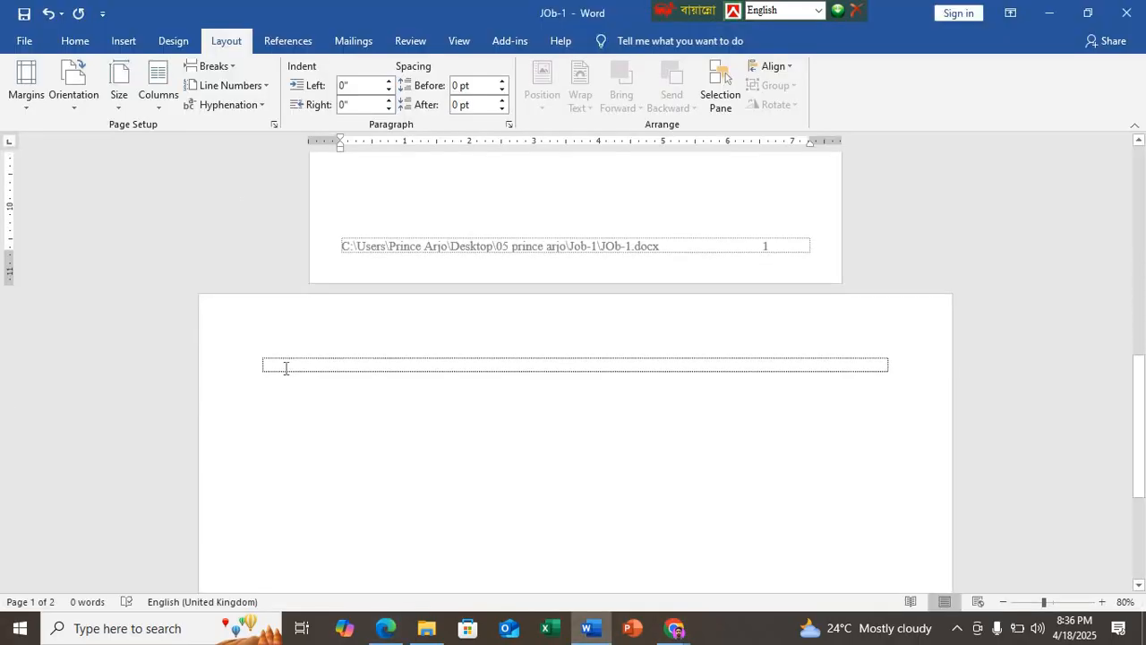
pyautogui.click(379, 363)
pyautogui.click(24, 99)
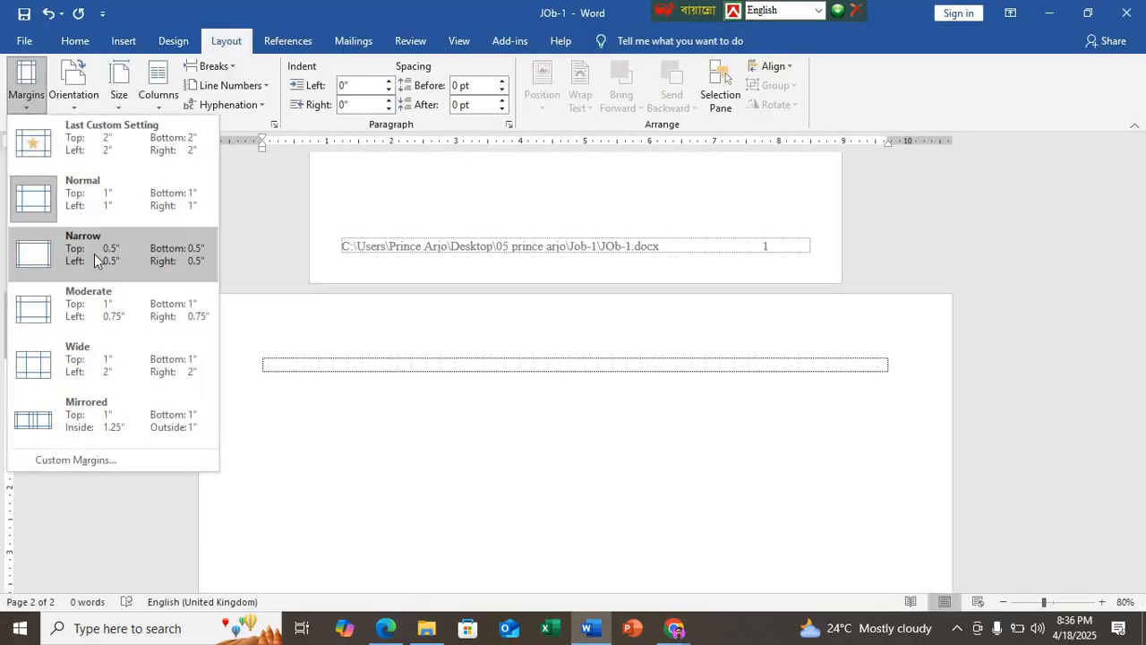
pyautogui.click(94, 253)
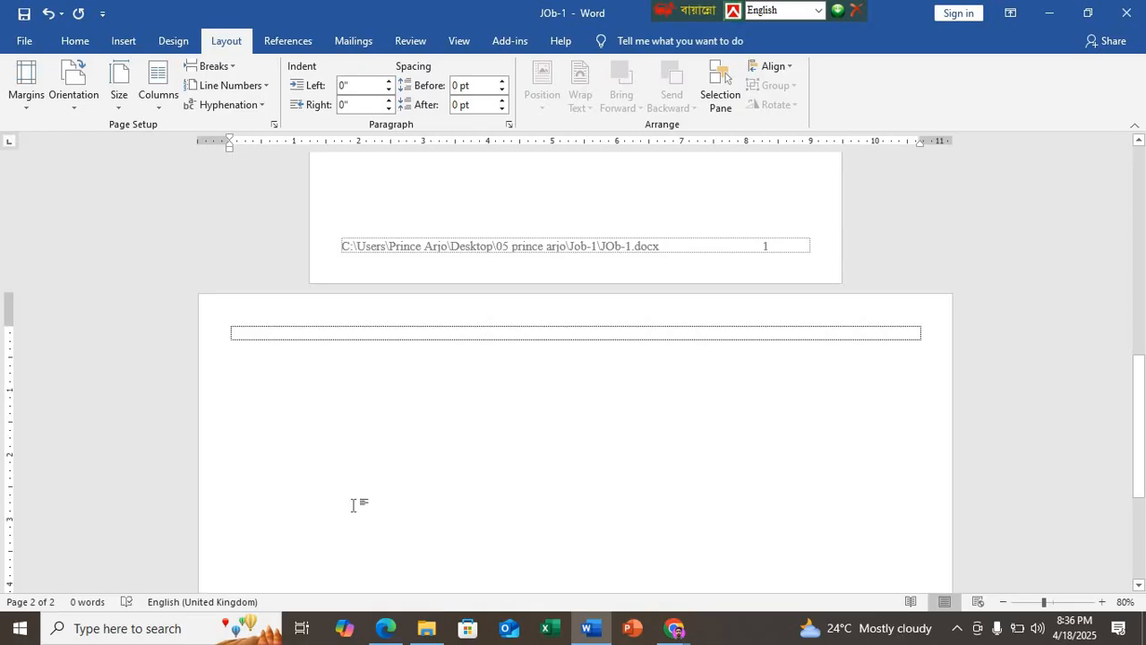
# Step: Check the second page's column requirements in DEMO N7.pdf in Edge, and choose two columns without equal width for that page in Word
pyautogui.click(386, 627)
pyautogui.scroll(12, 318, 358)
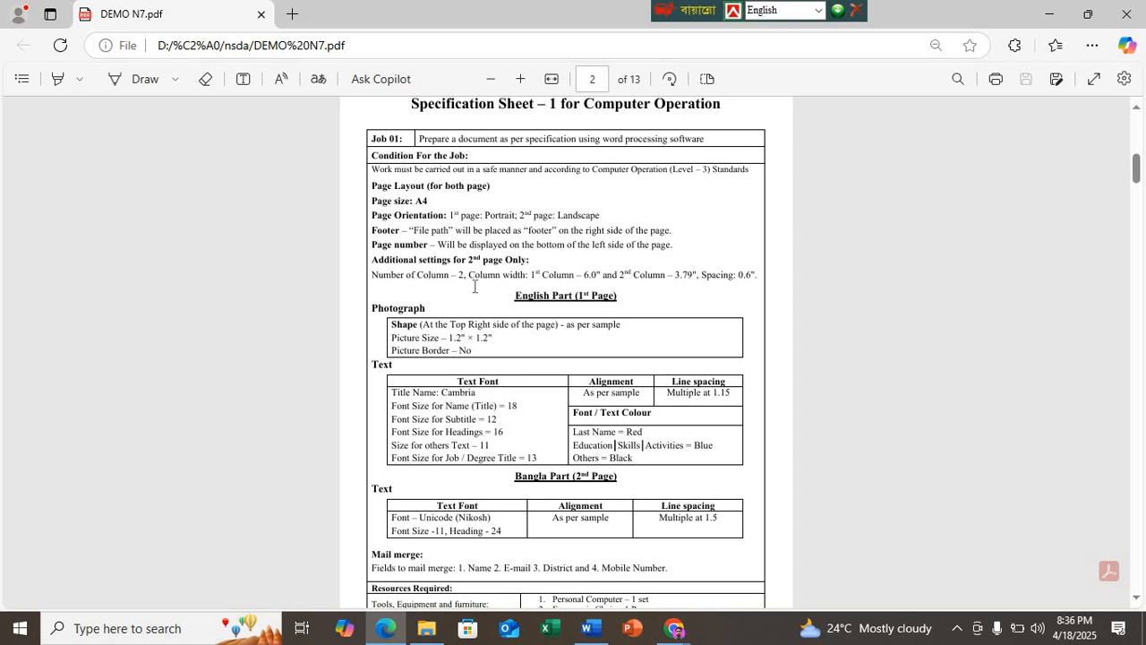
pyautogui.scroll(2, 475, 295)
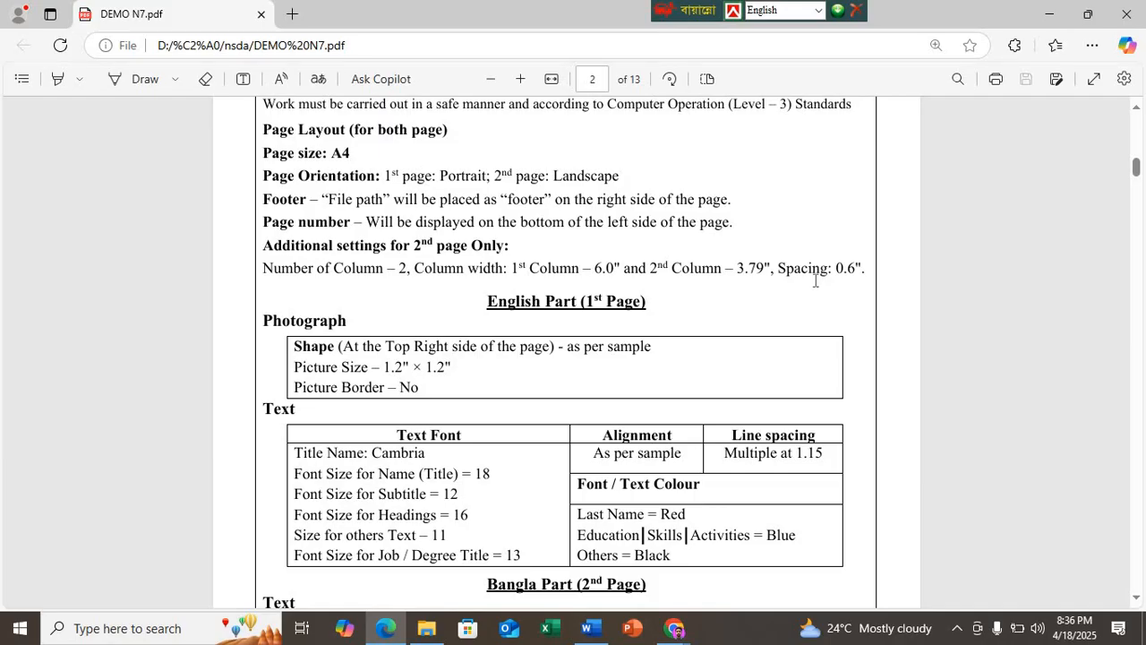
pyautogui.click(588, 627)
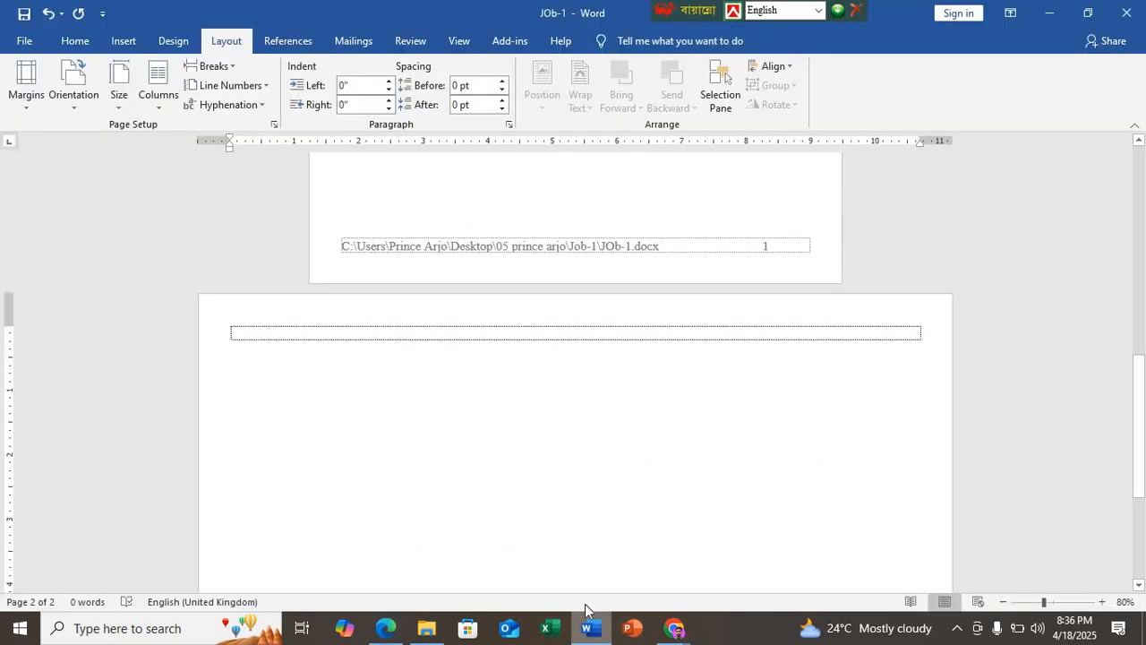
pyautogui.click(174, 103)
pyautogui.click(193, 315)
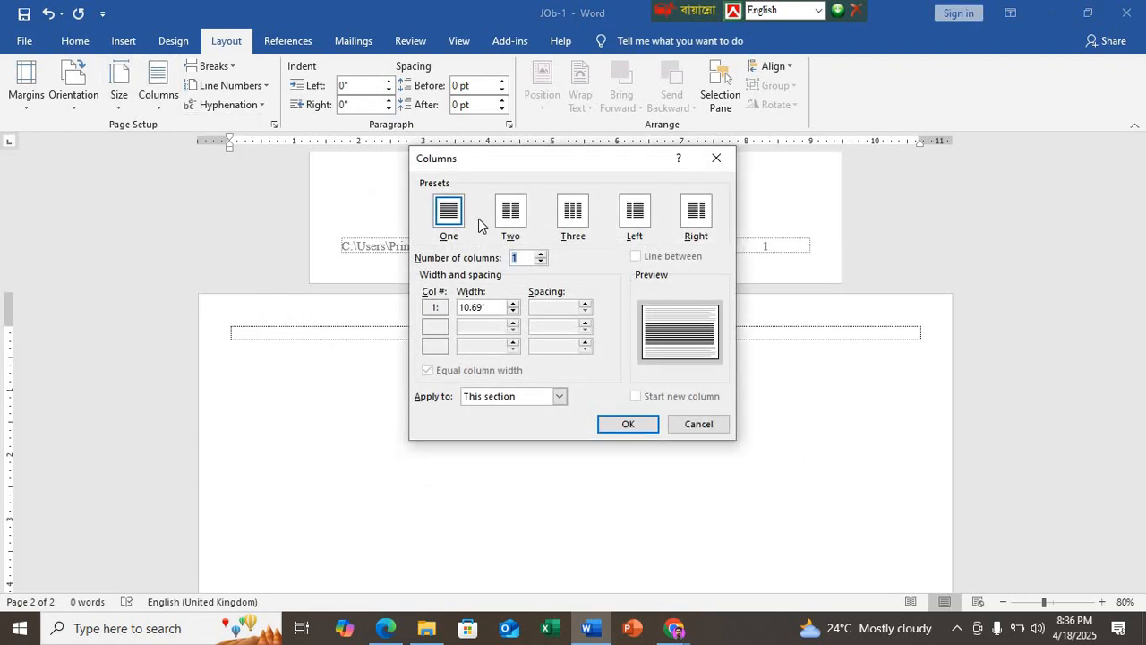
pyautogui.click(511, 212)
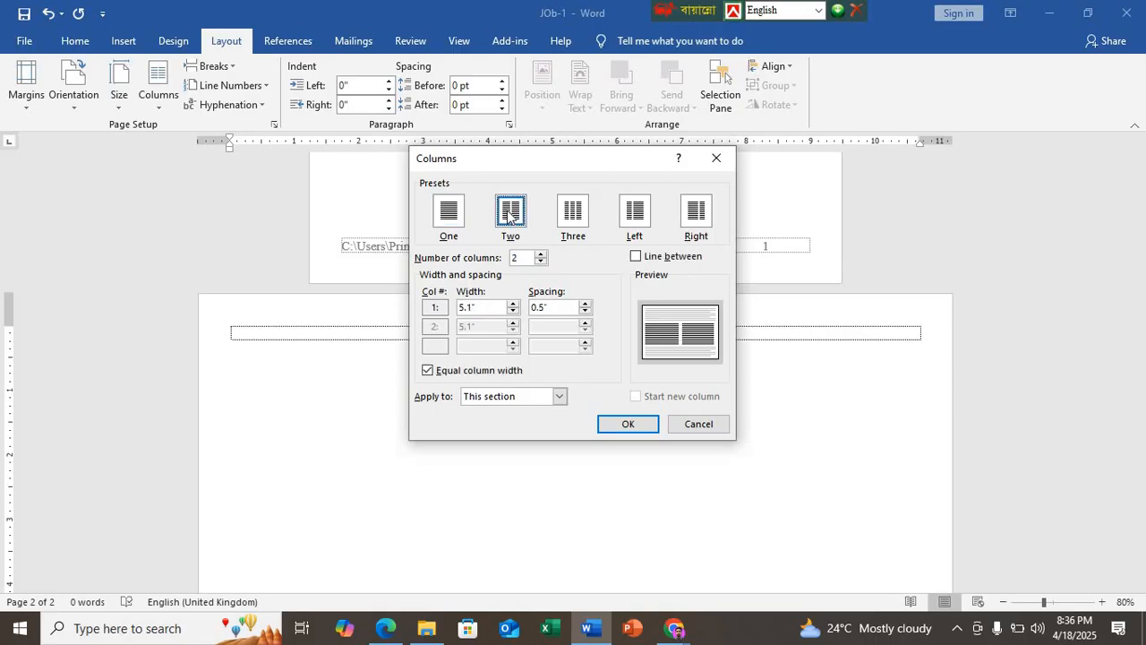
pyautogui.click(427, 371)
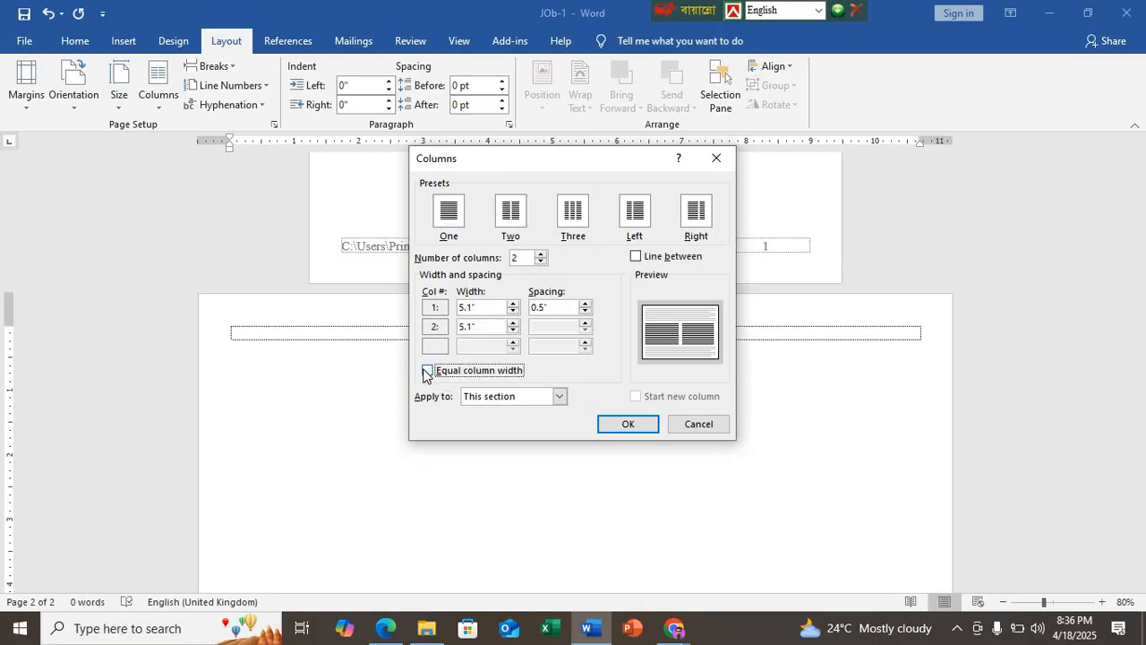
# Step: Set the first column's width to 6" and spacing to 0.6", leaving the line between columns off, and apply the two-column layout
pyautogui.moveTo(498, 309); pyautogui.dragTo(420, 307)
pyautogui.write('6')
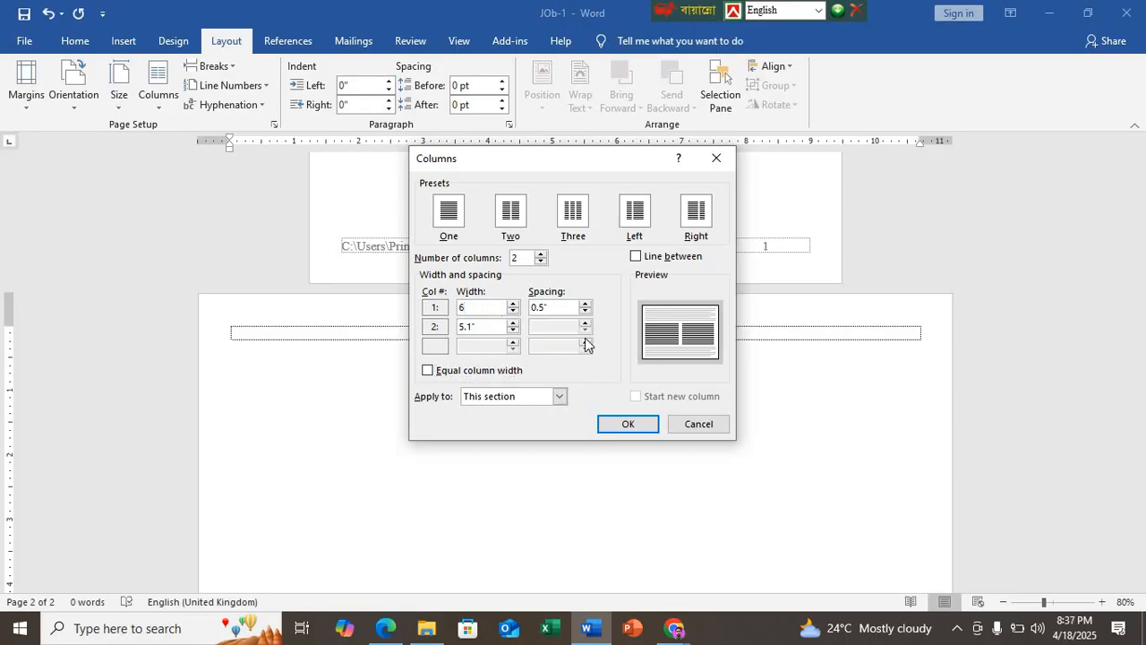
pyautogui.click(541, 307)
pyautogui.write('6')
pyautogui.click(635, 257)
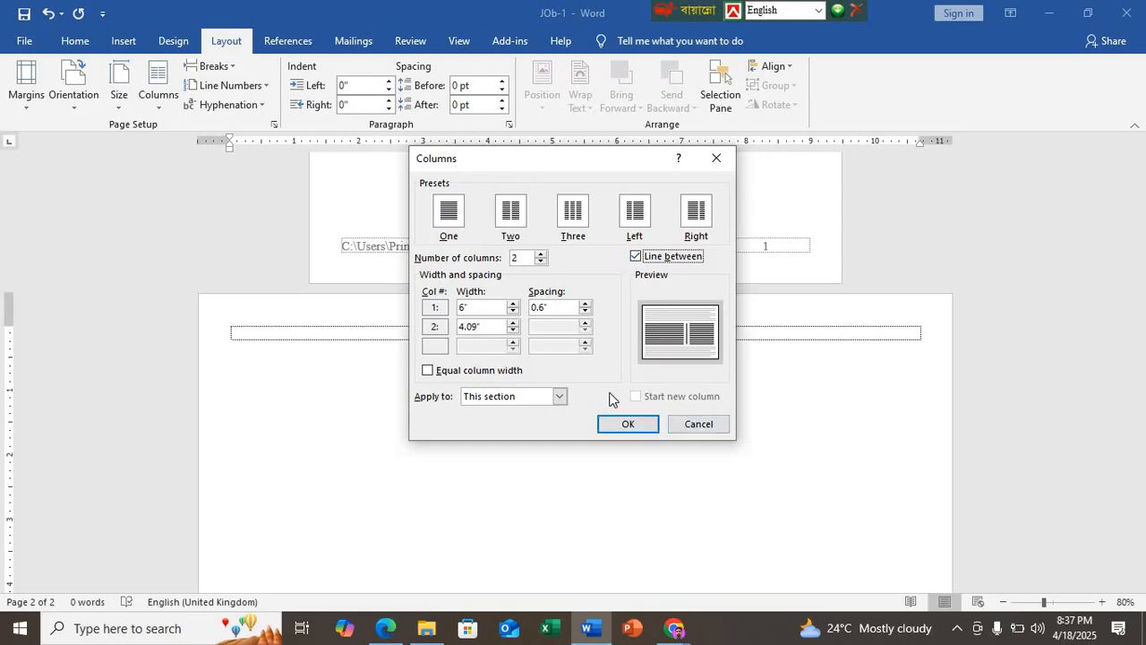
pyautogui.click(635, 259)
pyautogui.click(629, 426)
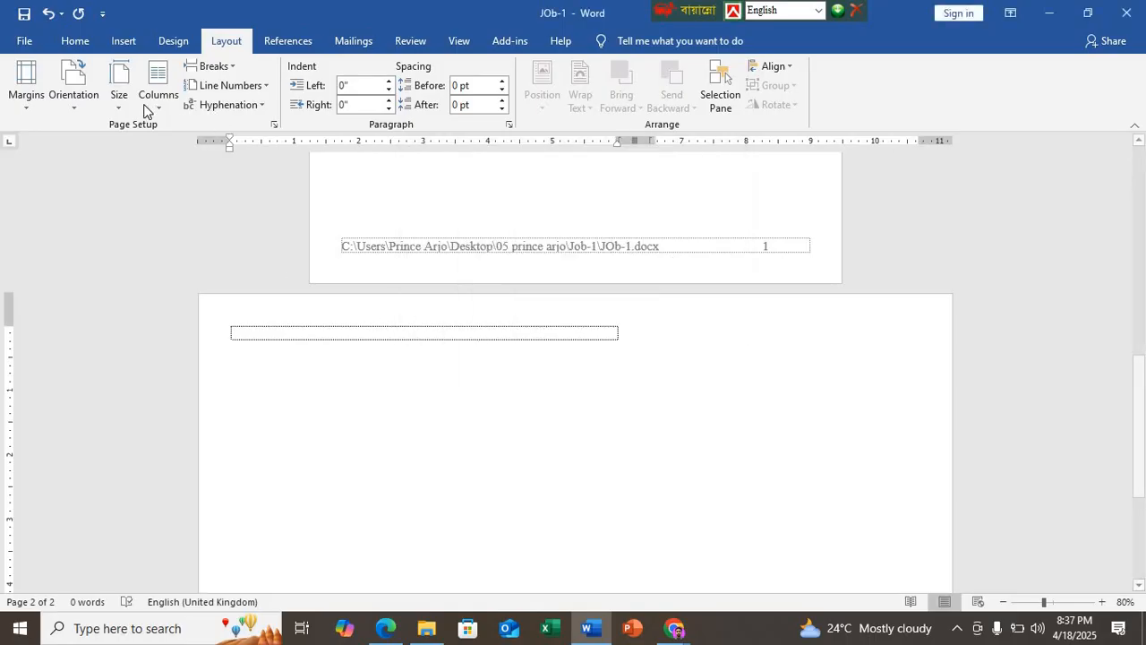
# Step: Preview the one-column preset in the second page's Columns settings to check the full text width
pyautogui.click(158, 107)
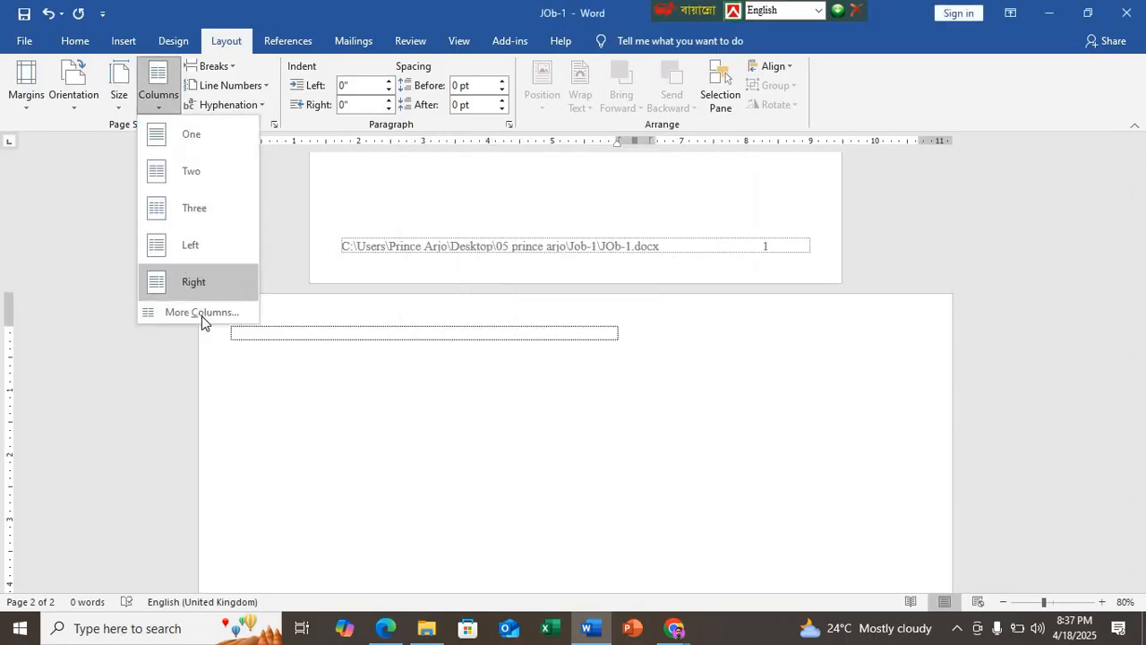
pyautogui.click(205, 314)
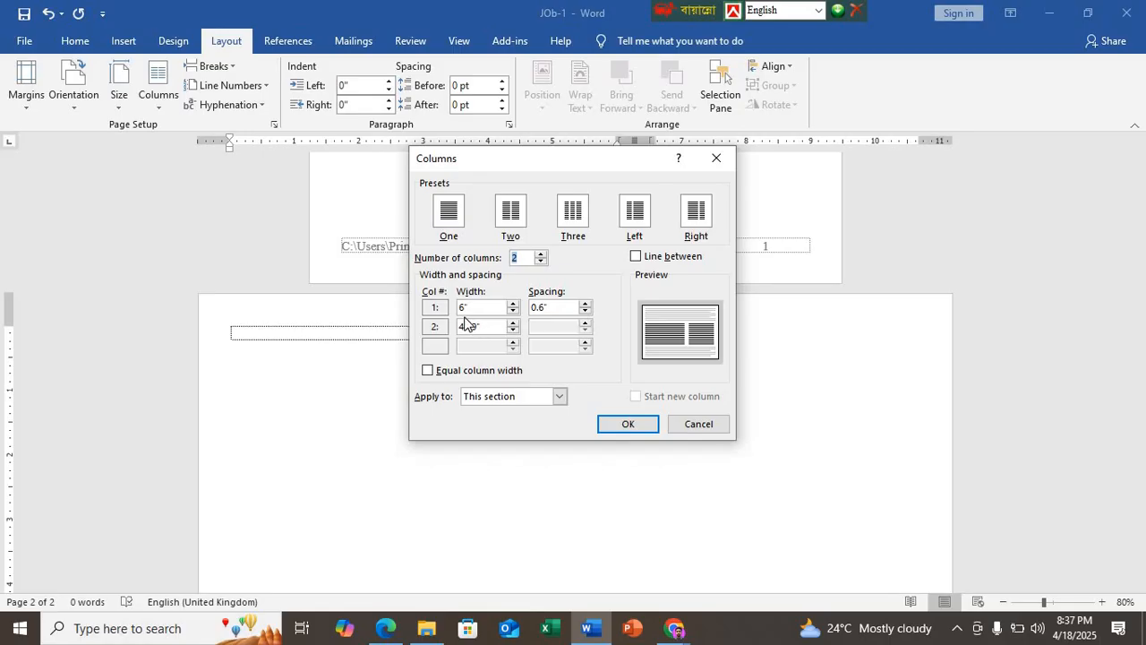
pyautogui.click(449, 213)
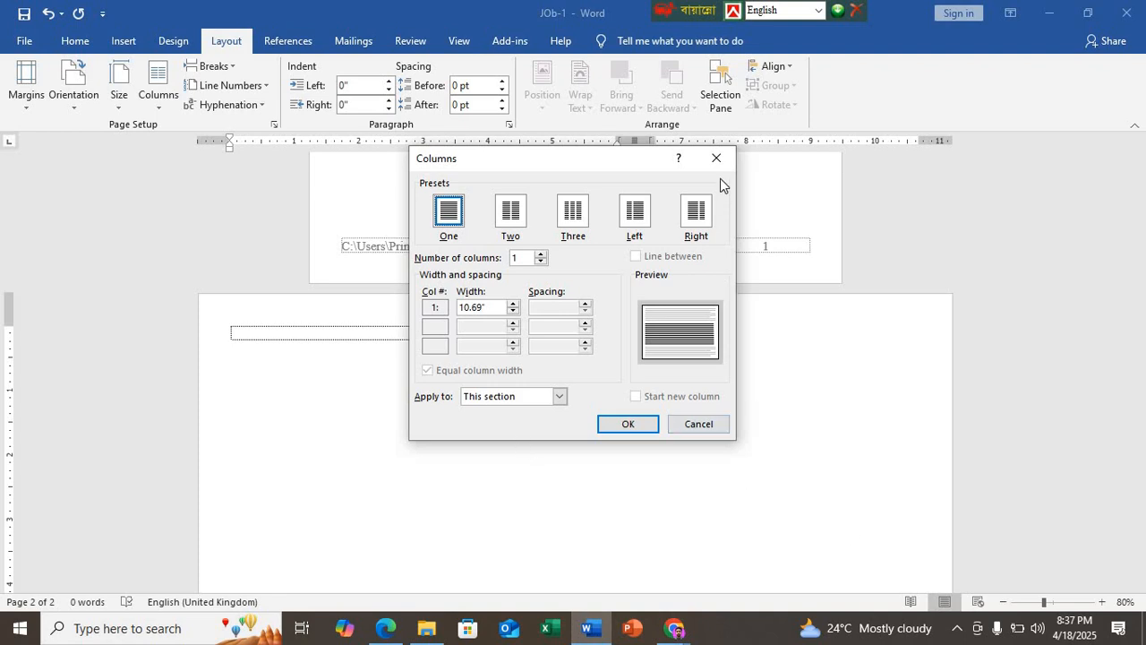
# Step: Switch to Excel, maximize its window and create a blank workbook
pyautogui.click(550, 627)
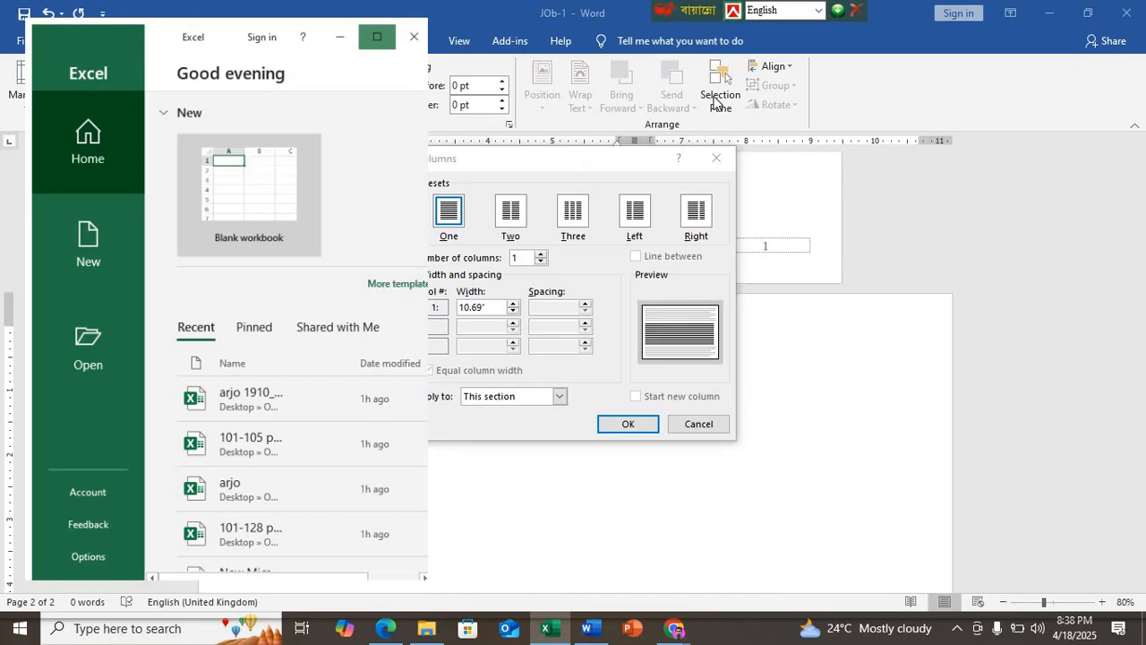
pyautogui.click(727, 45)
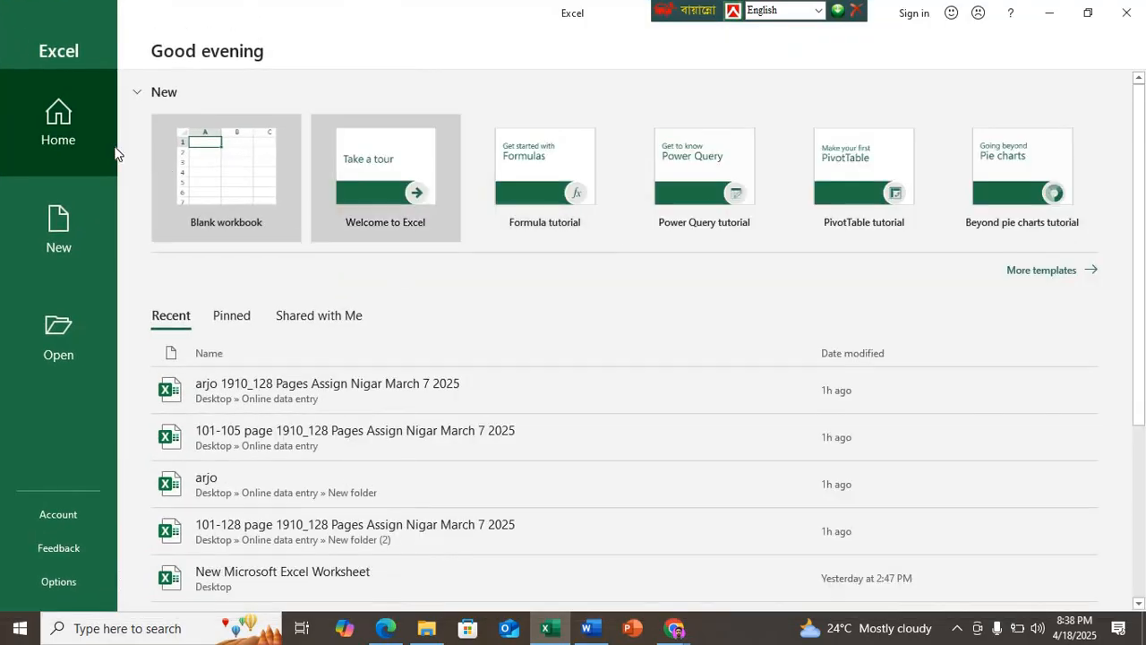
pyautogui.click(224, 165)
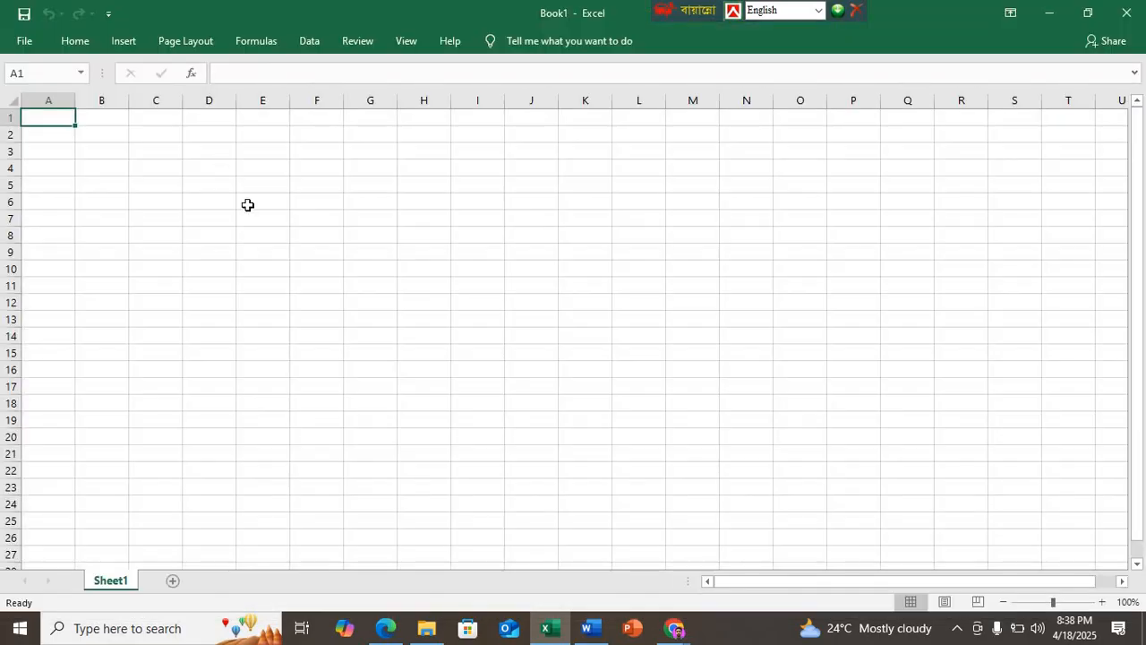
# Step: Start a formula in cell H7 subtracting the first column's width from 10.69, as =10.69-6-, checking that width in DEMO N7.pdf in Edge
pyautogui.click(428, 222)
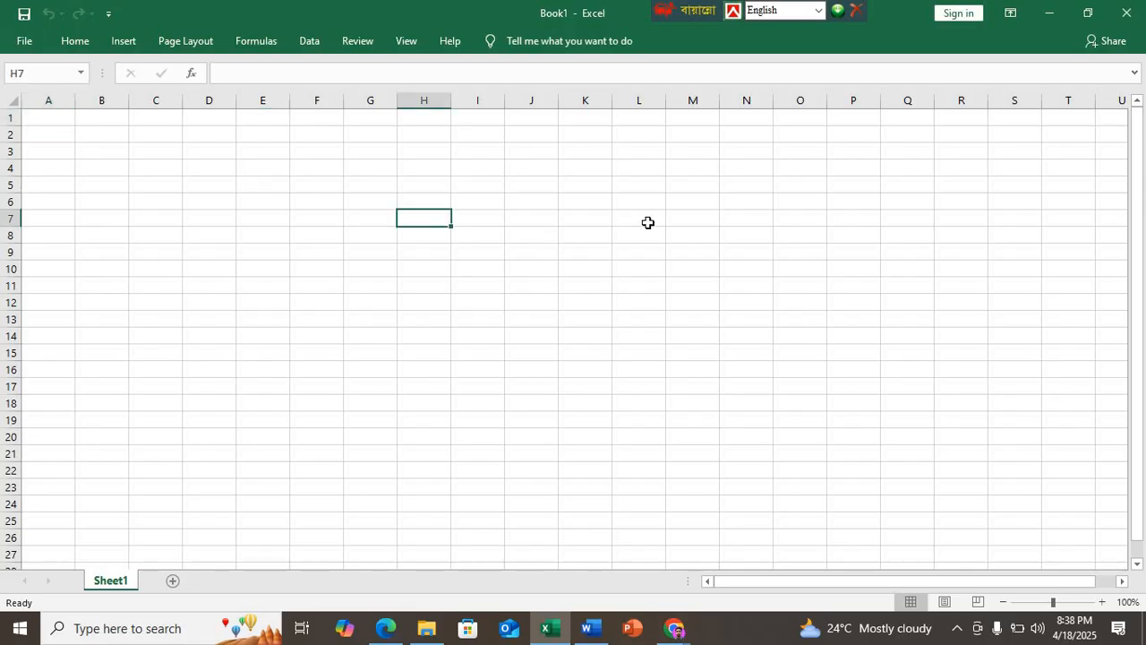
pyautogui.write('=')
pyautogui.write('10')
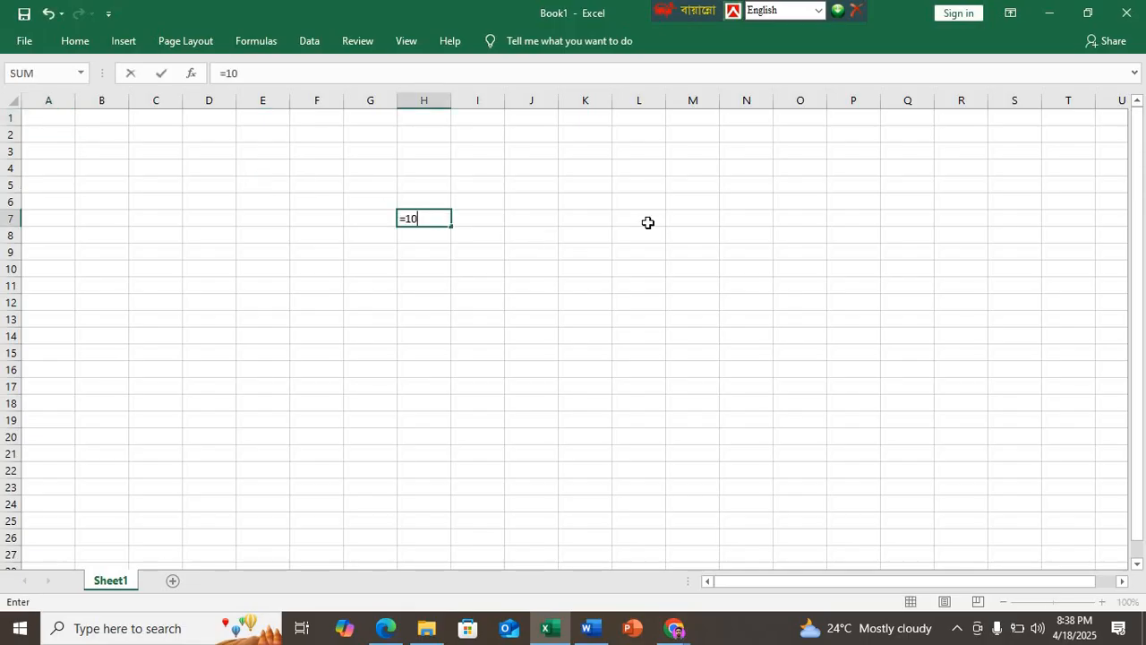
pyautogui.write('.69-')
pyautogui.click(385, 629)
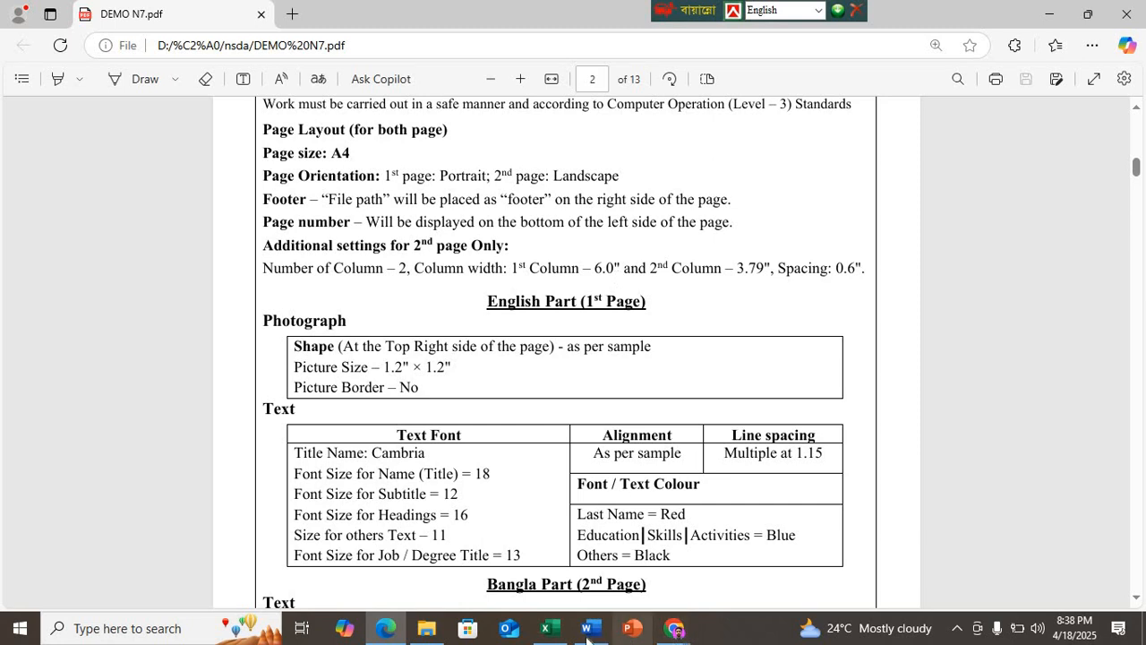
pyautogui.click(546, 627)
pyautogui.write('69-6')
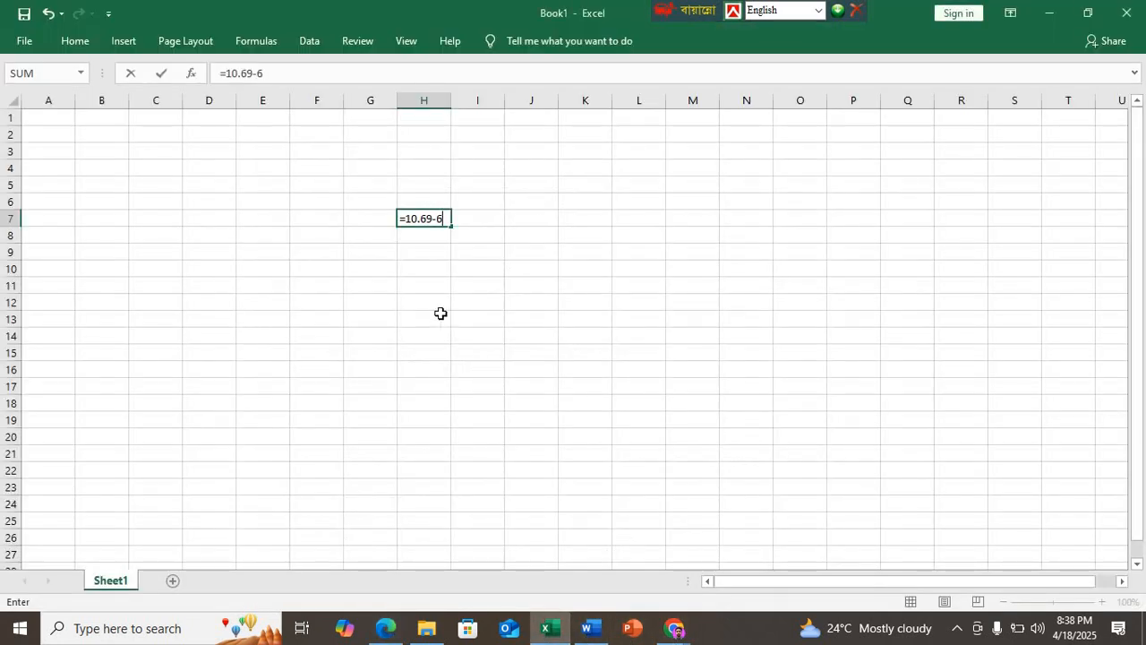
pyautogui.write('-')
# Step: Complete the H7 formula as =10.69-6-3.79-.6, checking the second column's width and the spacing in DEMO N7.pdf in Edge
pyautogui.click(385, 628)
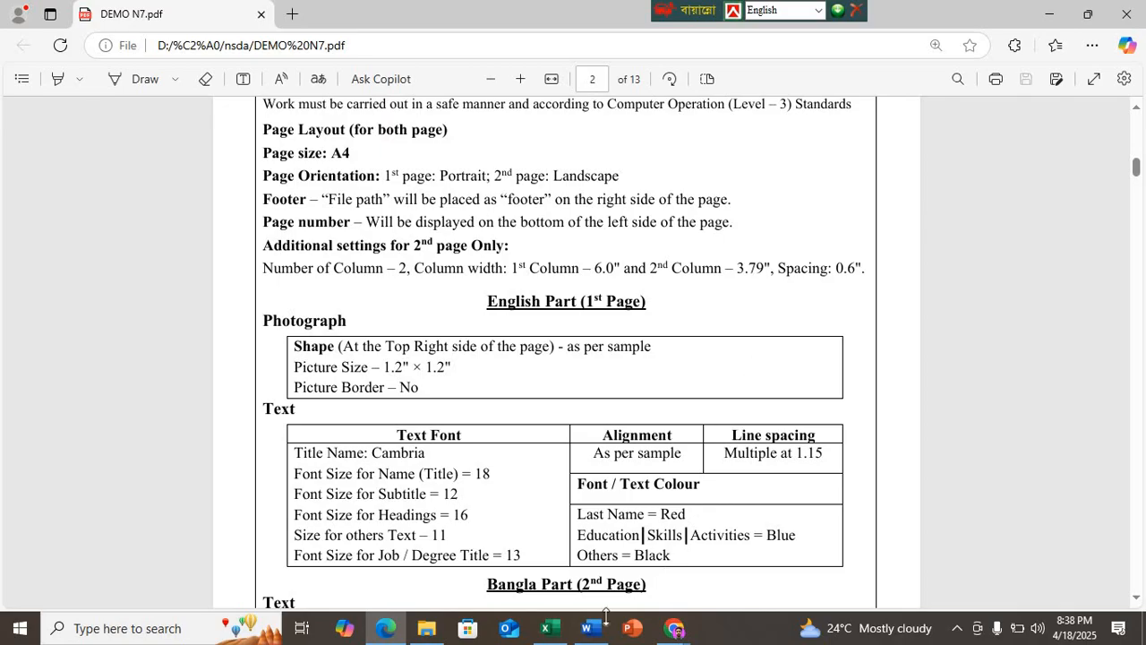
pyautogui.click(545, 628)
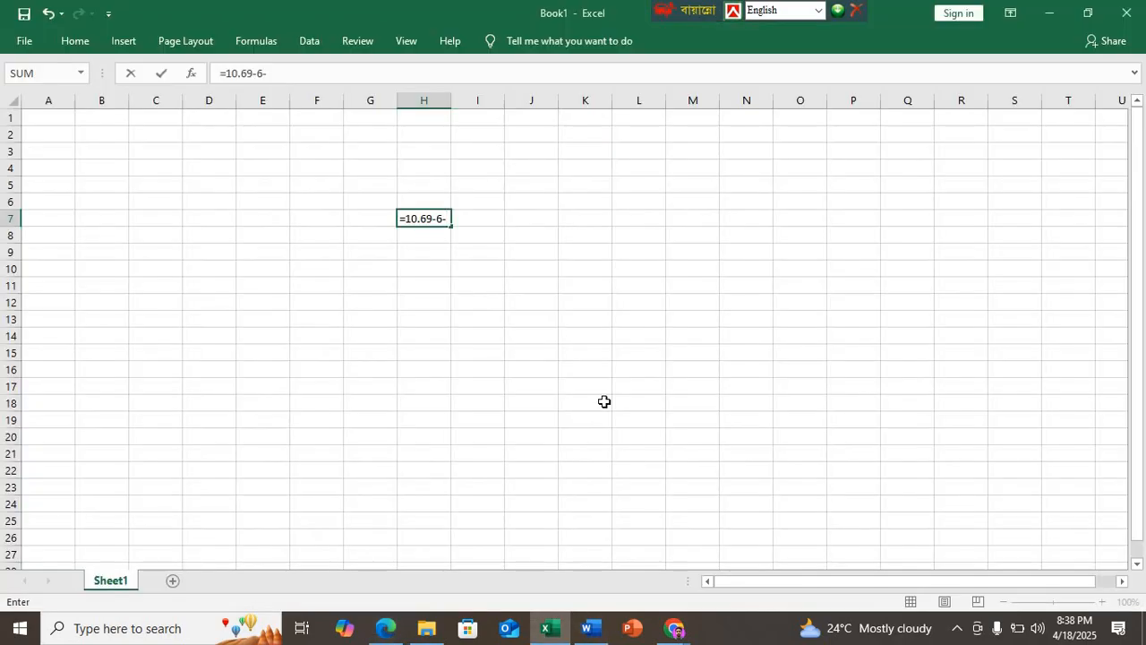
pyautogui.write('3.79-')
pyautogui.click(385, 628)
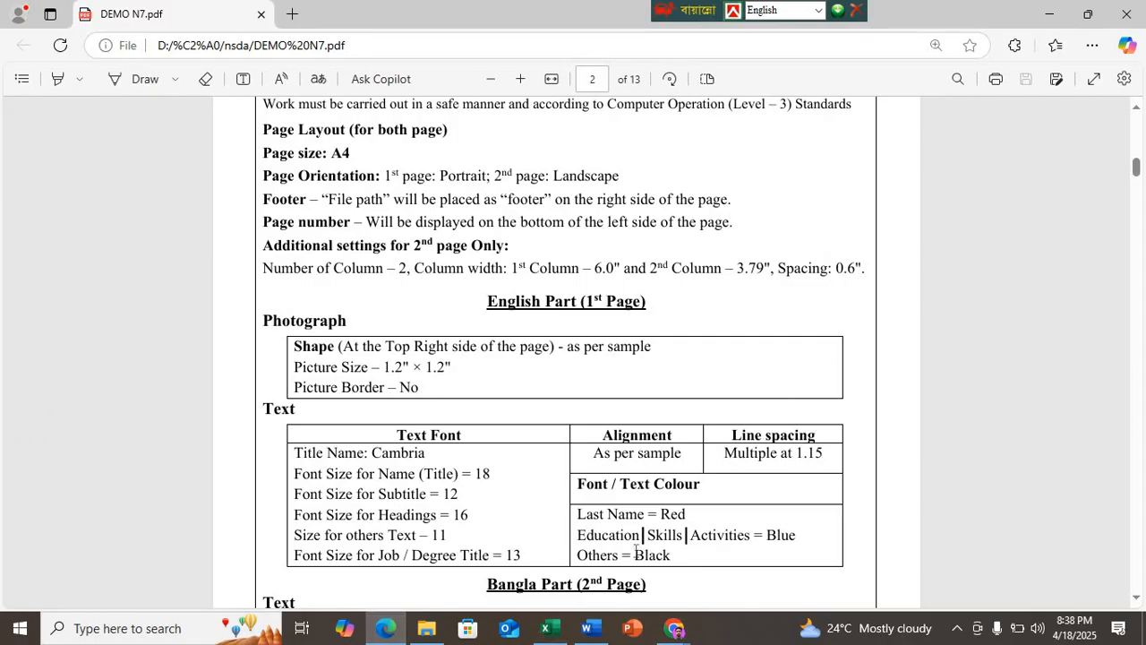
pyautogui.click(547, 629)
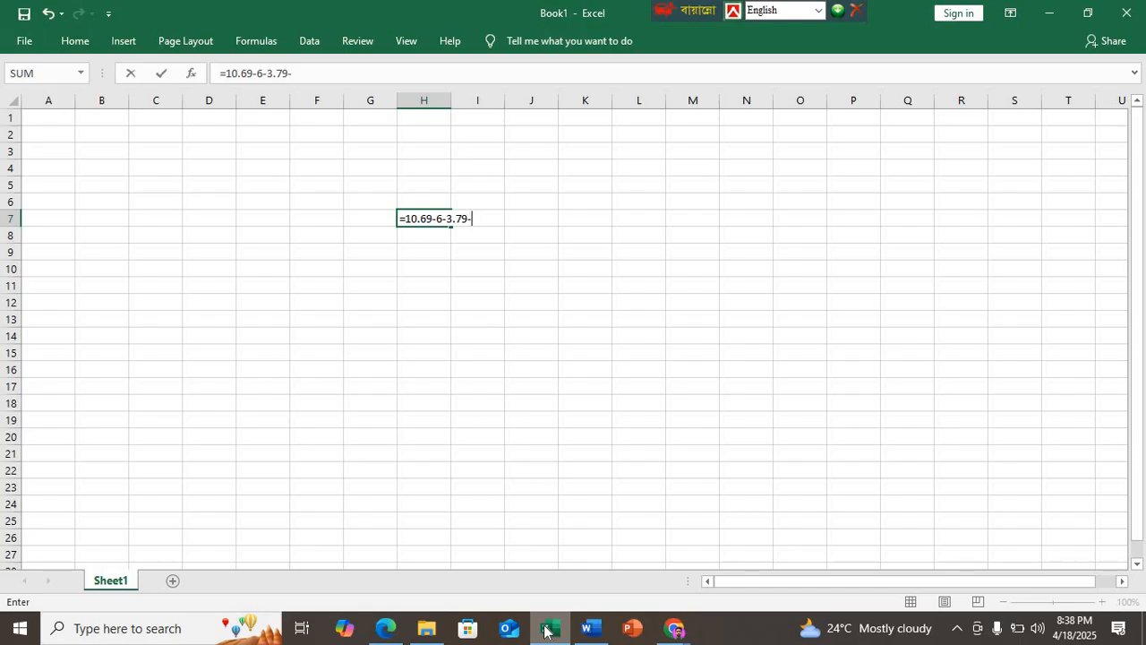
pyautogui.write('.6')
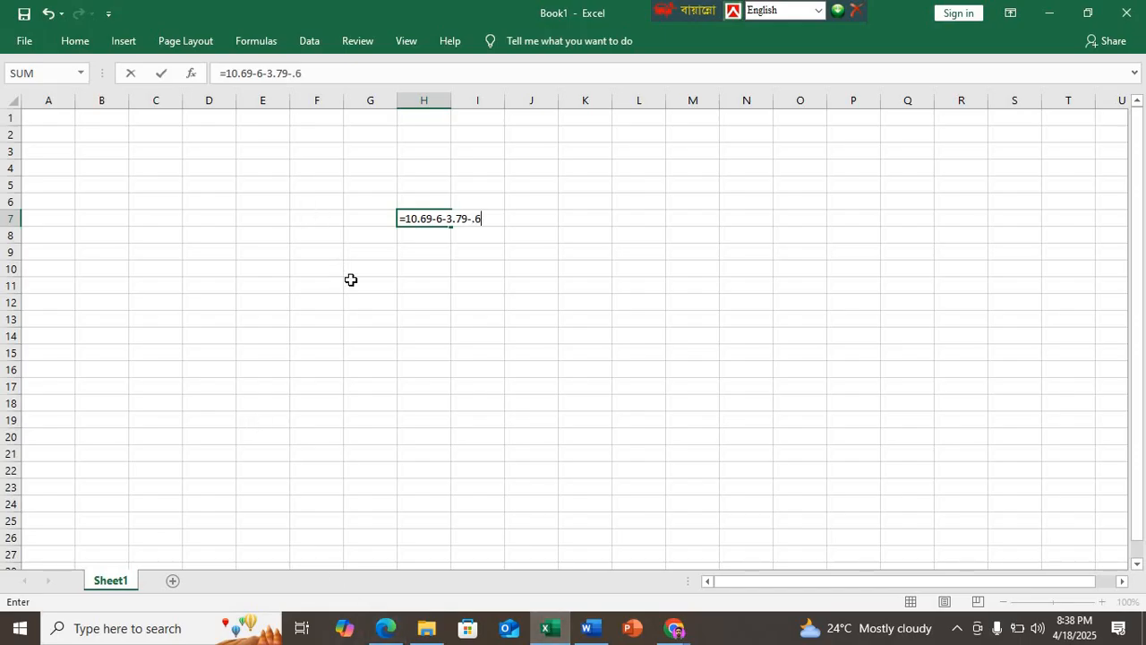
pyautogui.click(468, 372)
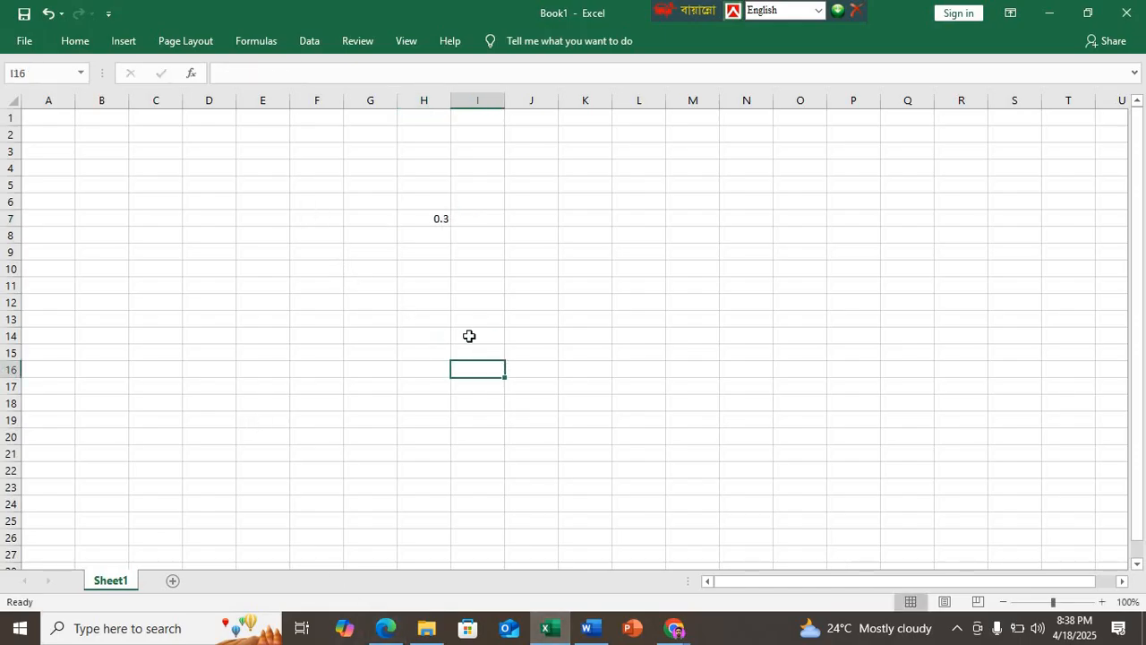
# Step: Review the formula in cell H7 against the column specification in DEMO N7.pdf in Edge
pyautogui.click(434, 223)
pyautogui.keyDown('ctrl'); pyautogui.scroll(4, 423, 219); pyautogui.keyUp('ctrl')
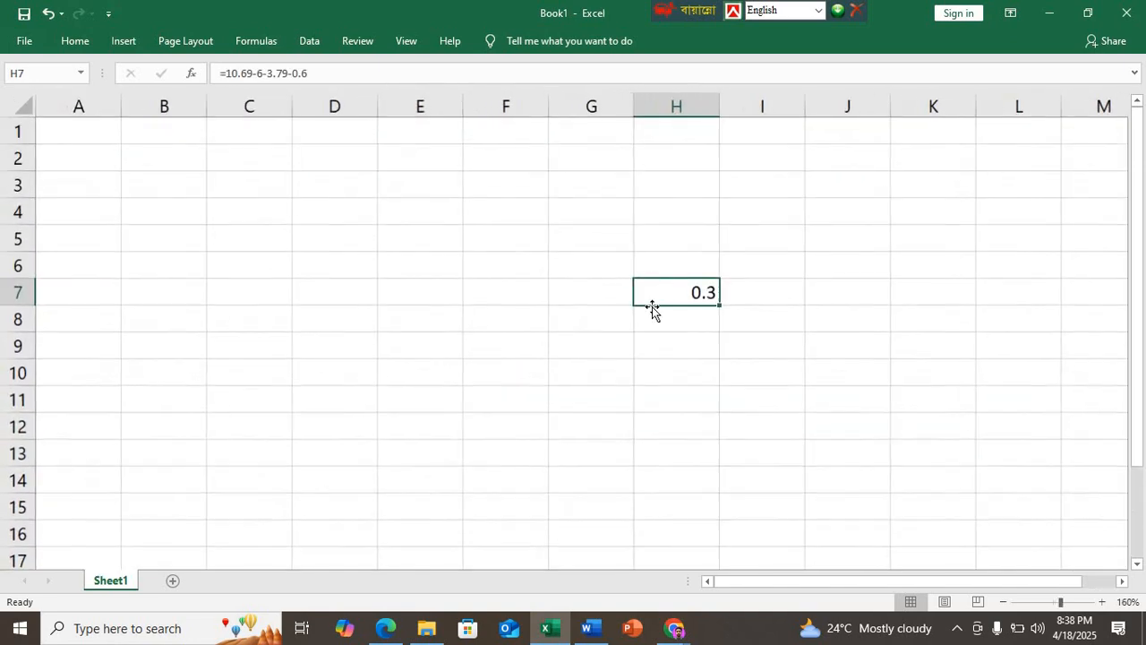
pyautogui.doubleClick(660, 293)
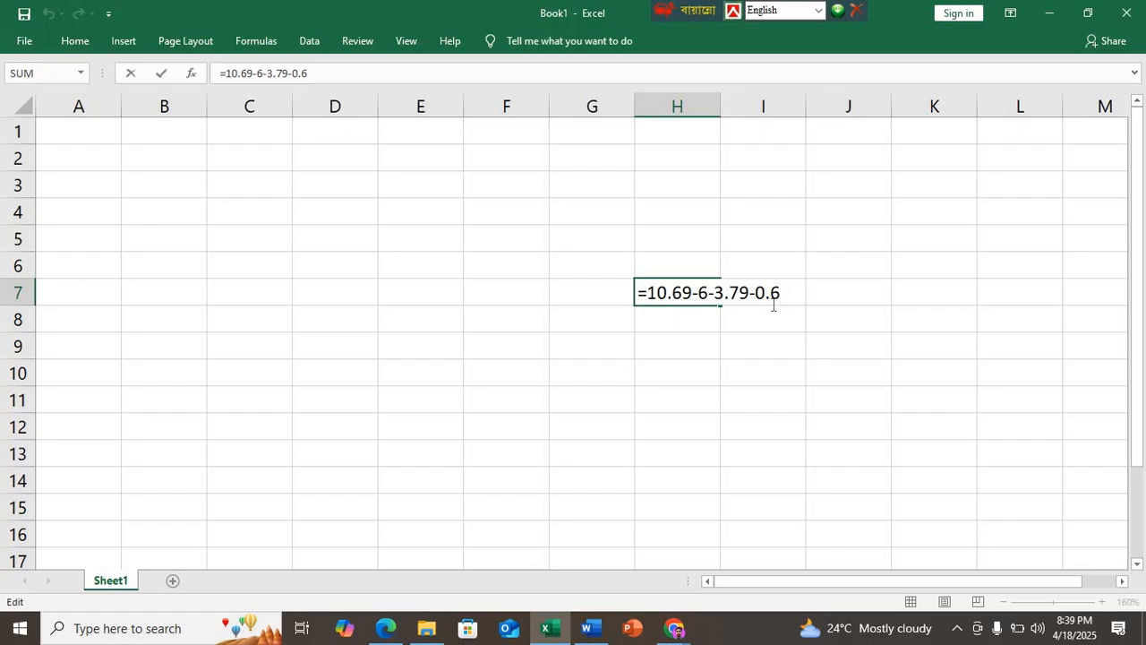
pyautogui.write('+')
pyautogui.hotkey('alt', 'Tab')
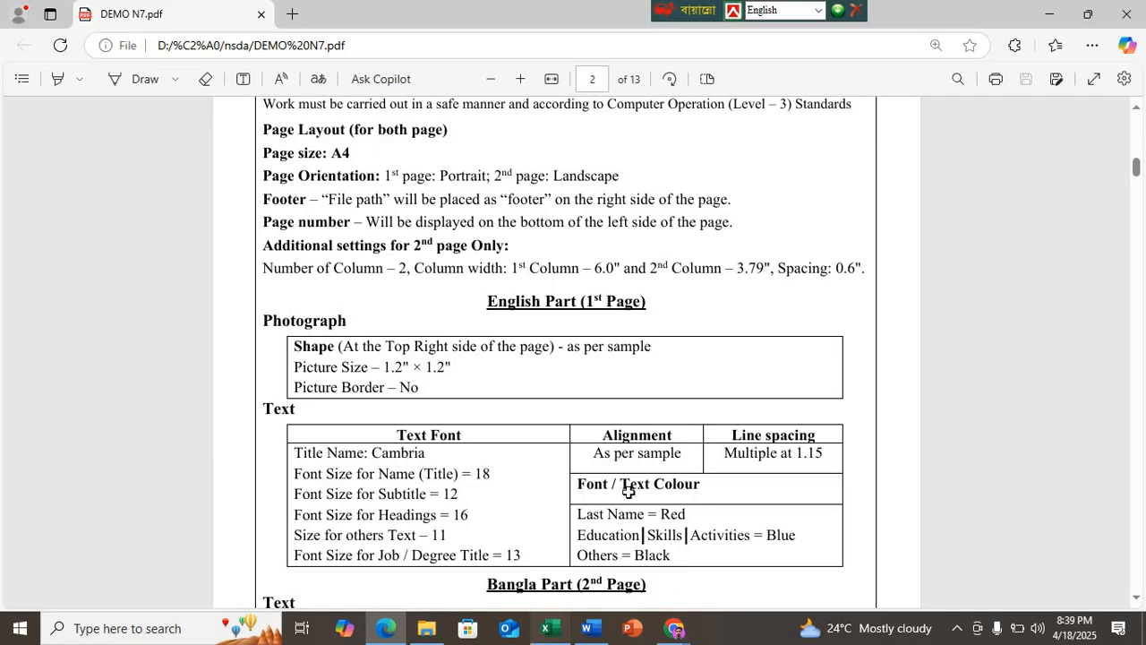
pyautogui.hotkey('alt', 'Tab')
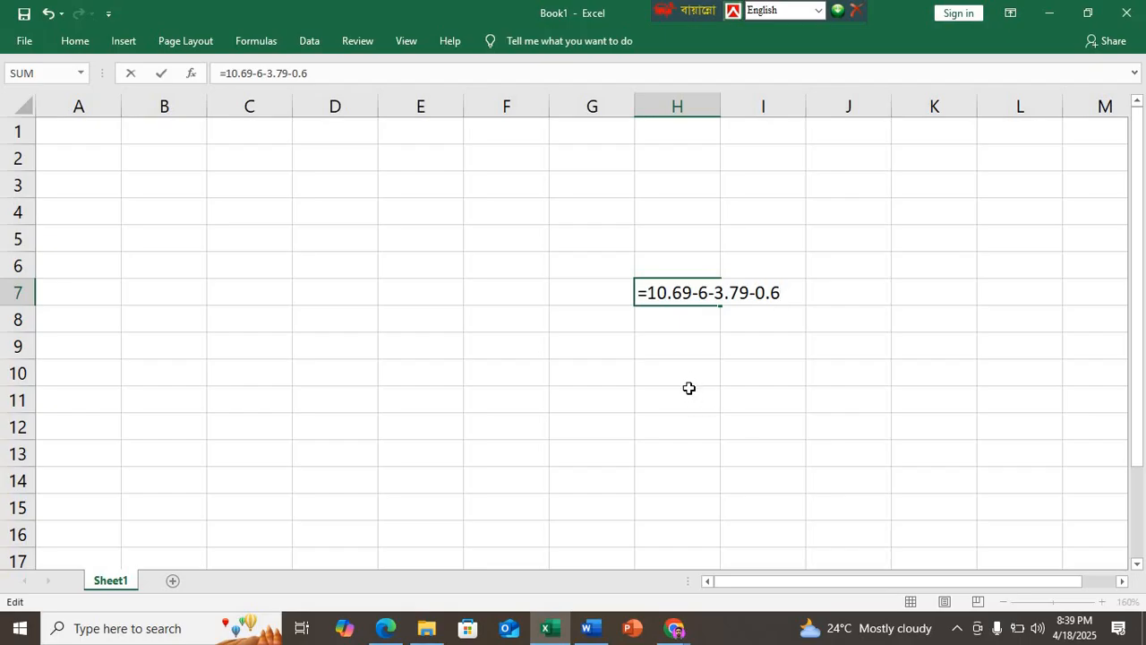
pyautogui.press('Return')
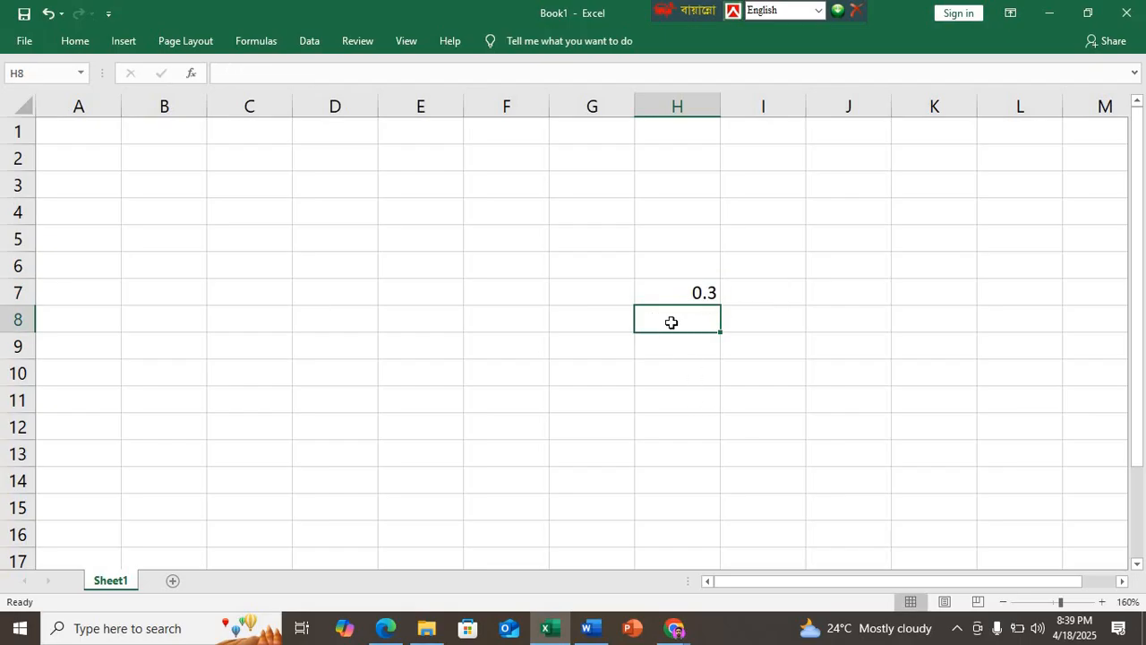
# Step: Remove the equals sign from the formula in H7 so the cell holds the plain text 10.69-6-3.79-0.6
pyautogui.click(678, 296)
pyautogui.doubleClick(678, 296)
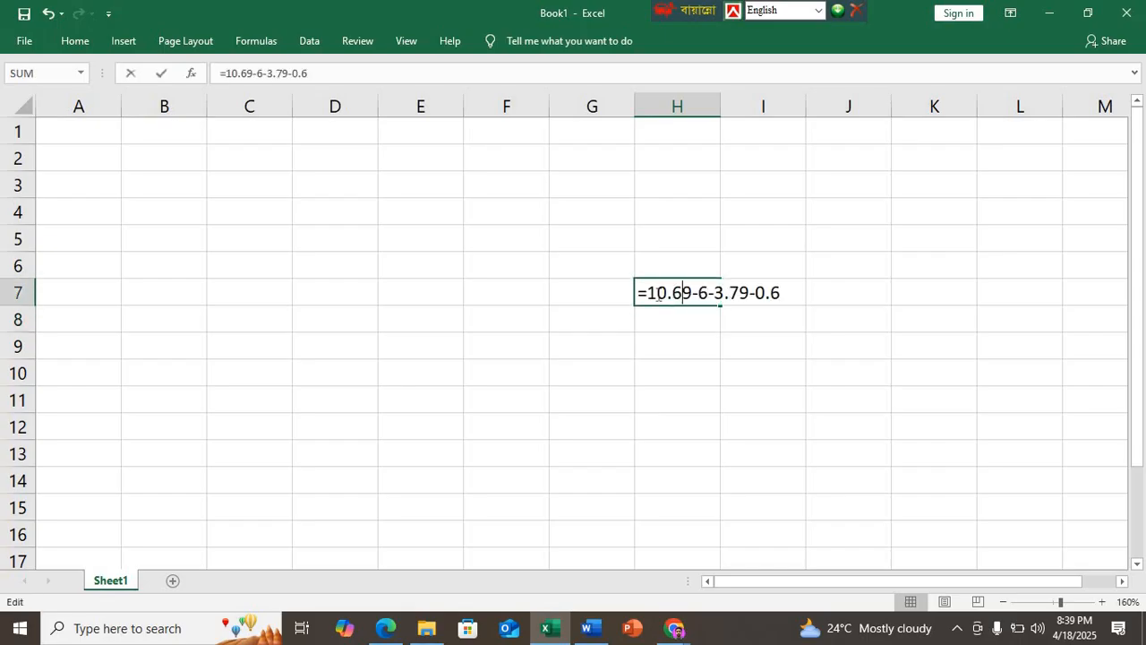
pyautogui.press('Left')
pyautogui.press('Left')
pyautogui.press('Left')
pyautogui.press('Left')
pyautogui.press('BackSpace')
pyautogui.press('Return')
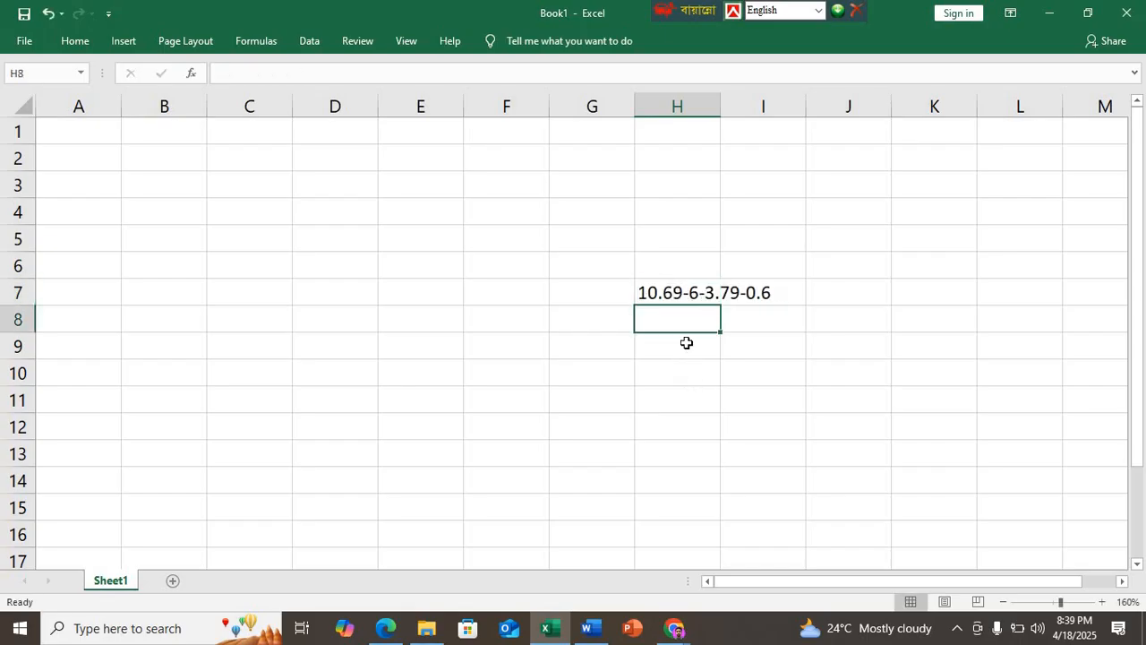
# Step: Write the formula =10.69-6-3.79-.6 in cell H8, directly below the calculation text
pyautogui.write('=')
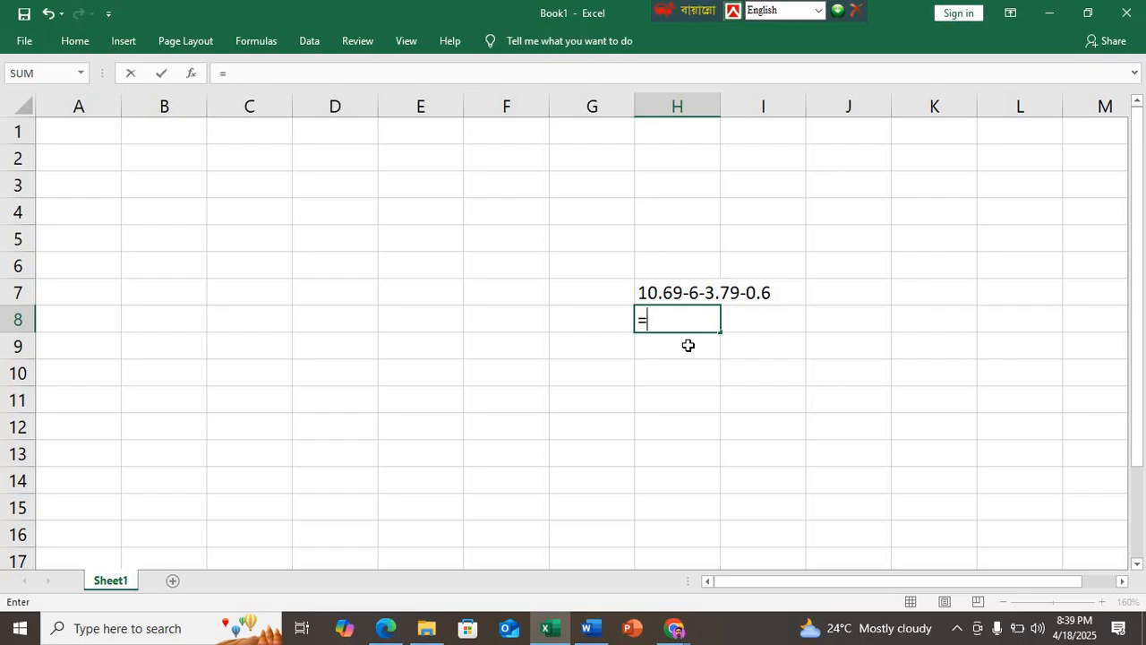
pyautogui.write('10.69-')
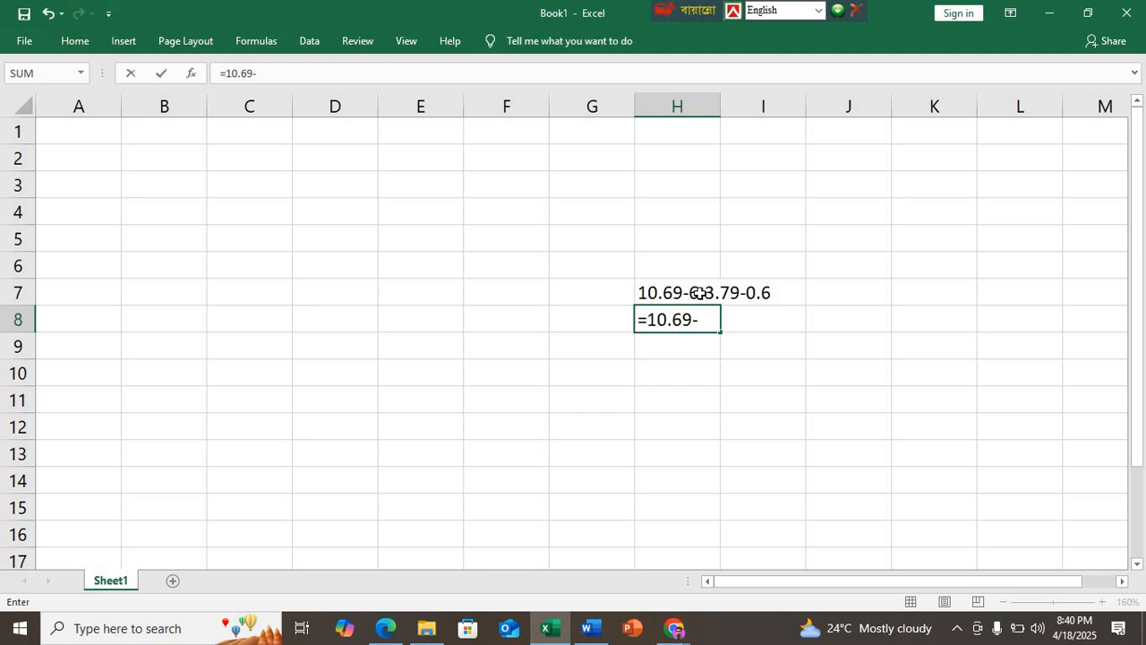
pyautogui.write('6-3.79-')
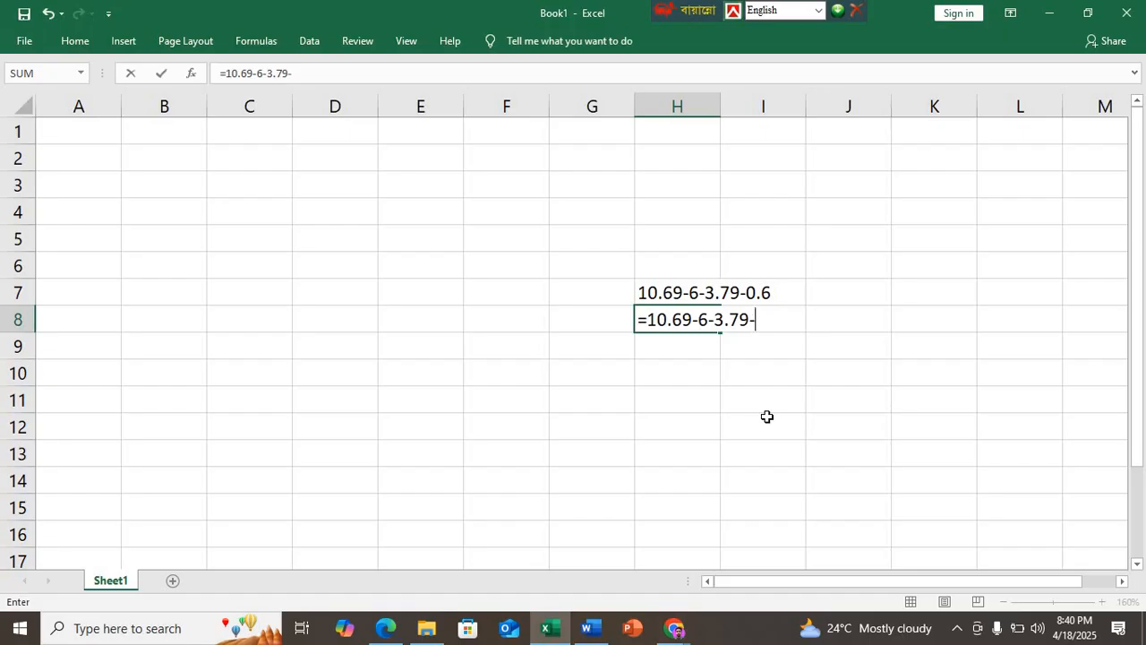
pyautogui.write('.6')
# Step: Check the column specification in DEMO N7.pdf in Edge and the second page's margin preset in Word, discarding the one-column choice
pyautogui.click(387, 629)
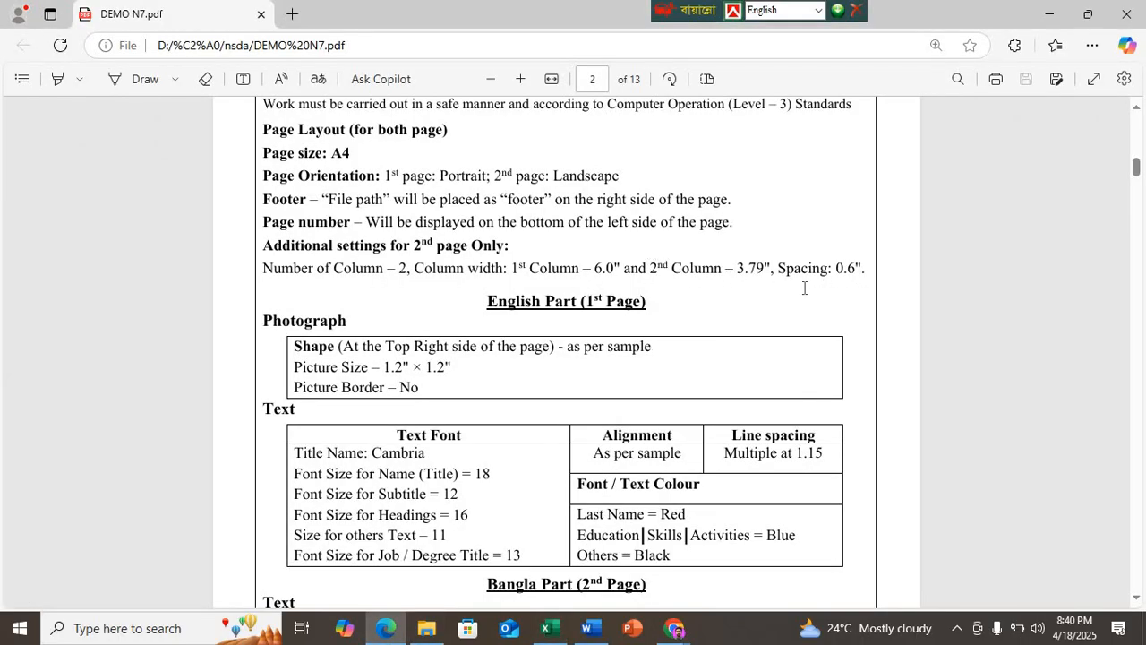
pyautogui.click(588, 630)
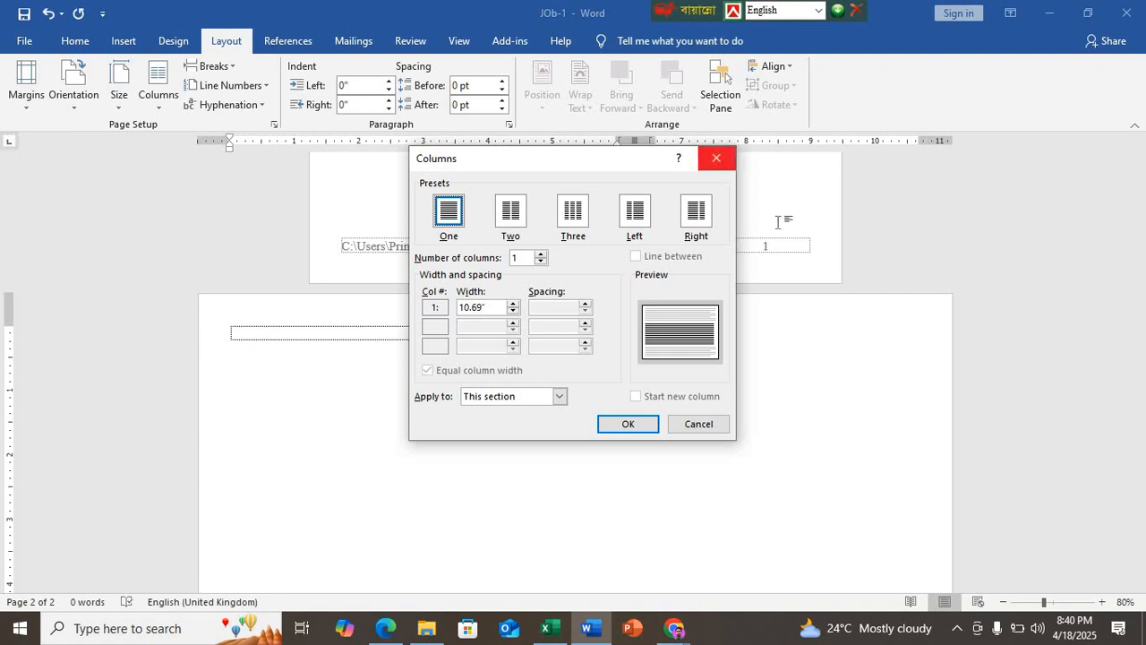
pyautogui.click(716, 158)
pyautogui.click(25, 89)
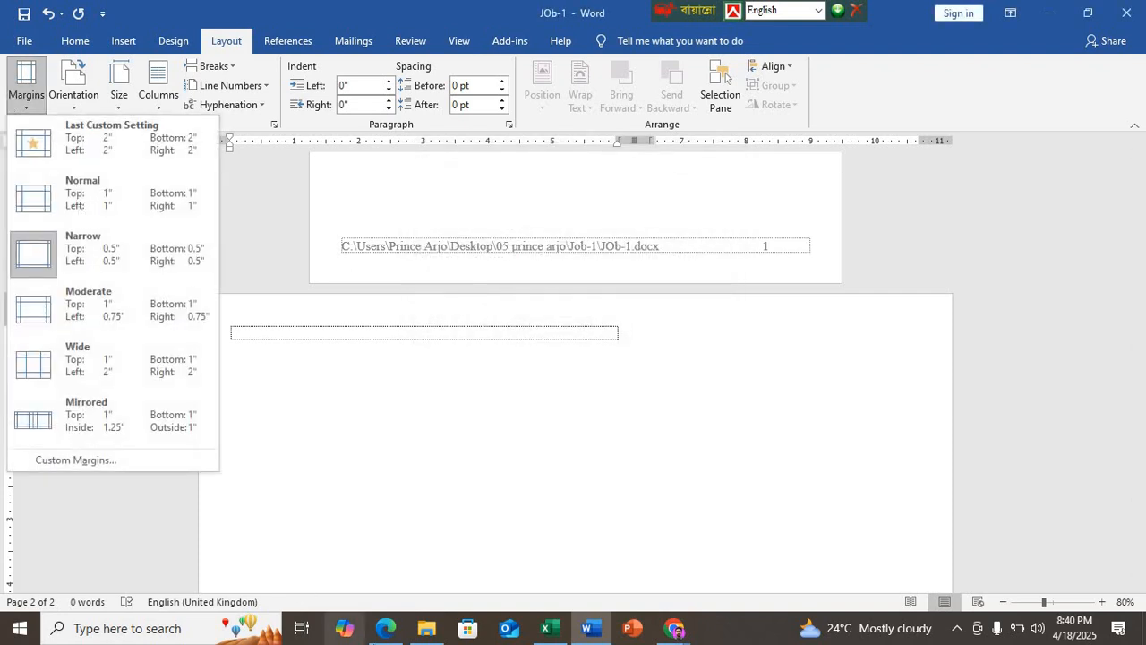
# Step: Switch to Excel and add the 0.5 margin to the end of the formula in H8
pyautogui.click(546, 628)
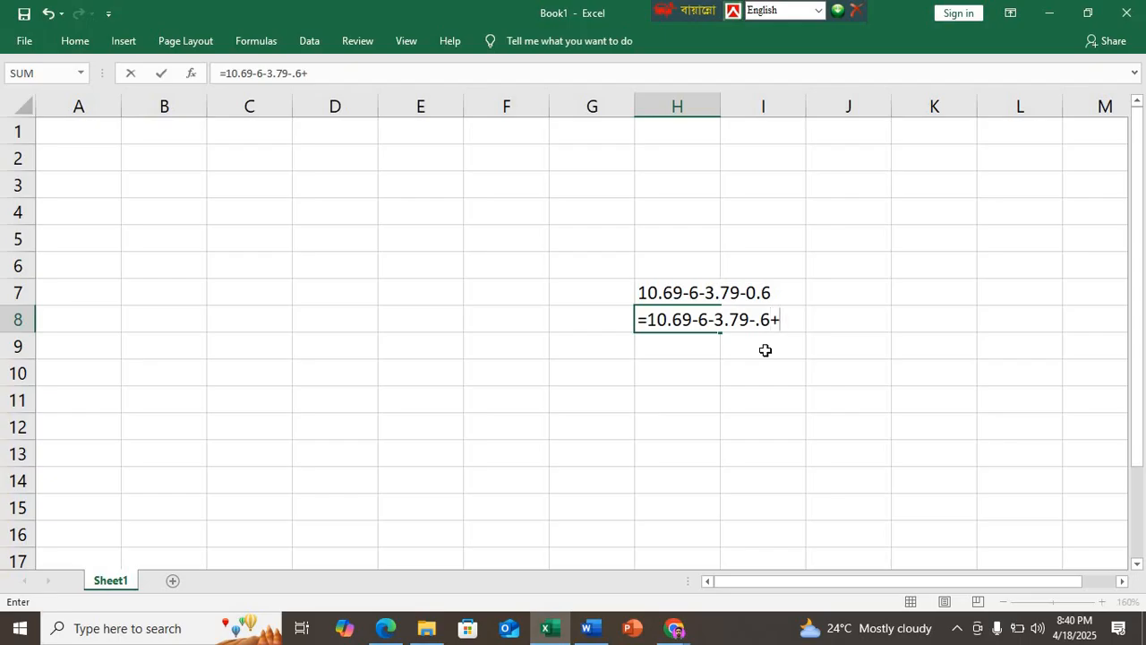
pyautogui.write('5')
pyautogui.press('Return')
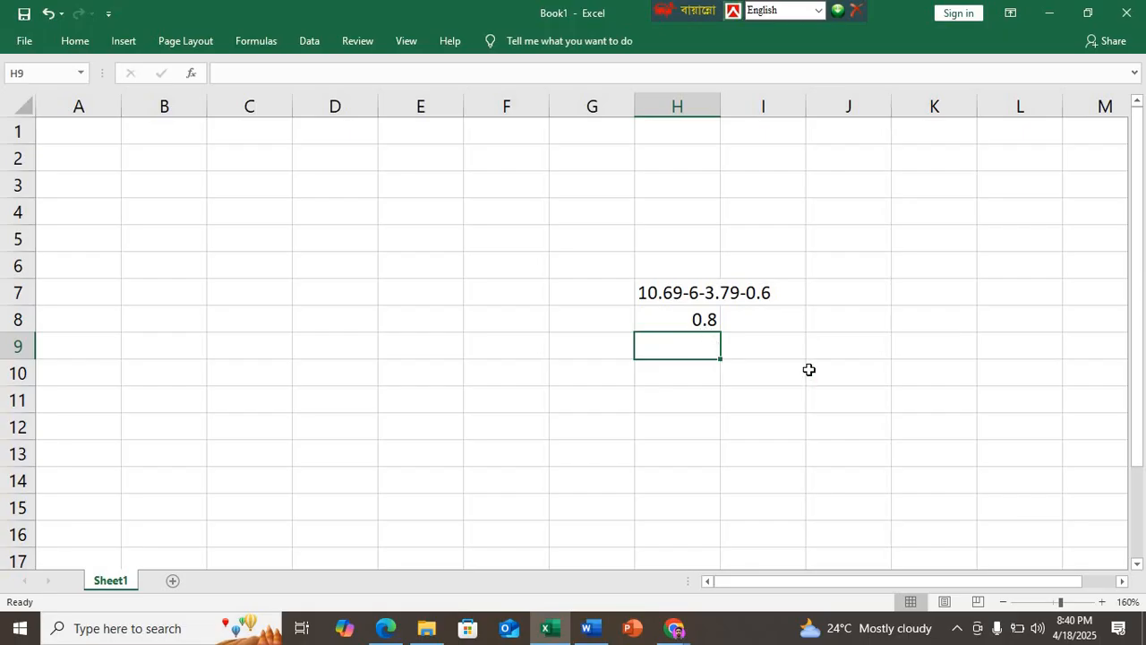
# Step: Switch to Word and try to set the second page's right margin to 0.8 inch with custom margins
pyautogui.click(589, 629)
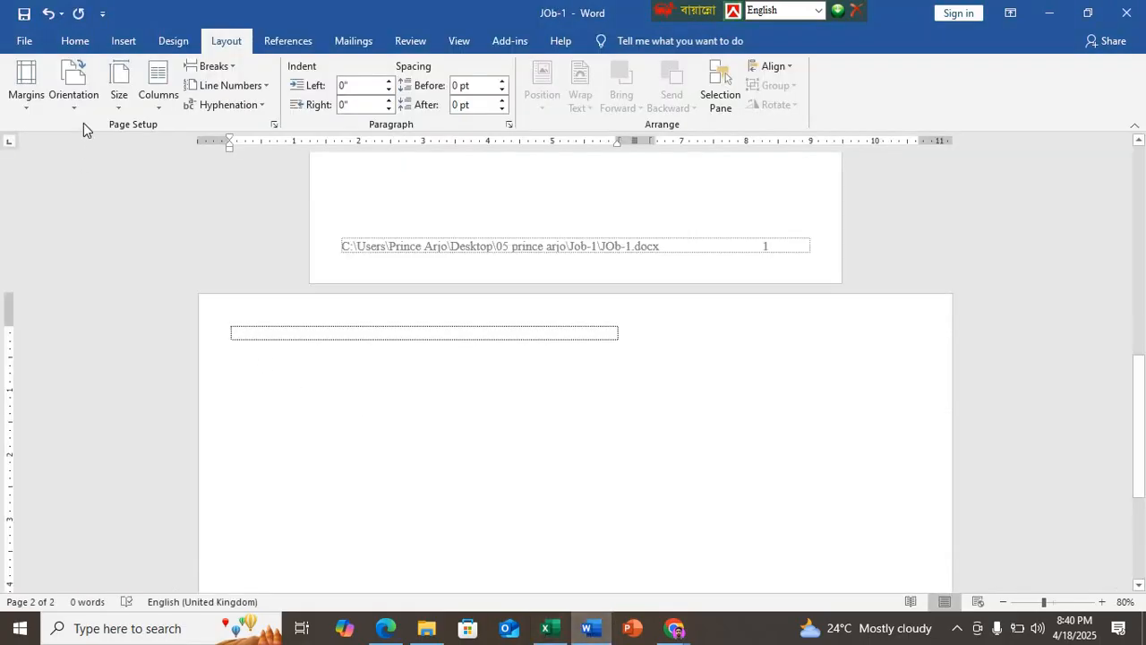
pyautogui.click(39, 106)
pyautogui.click(54, 460)
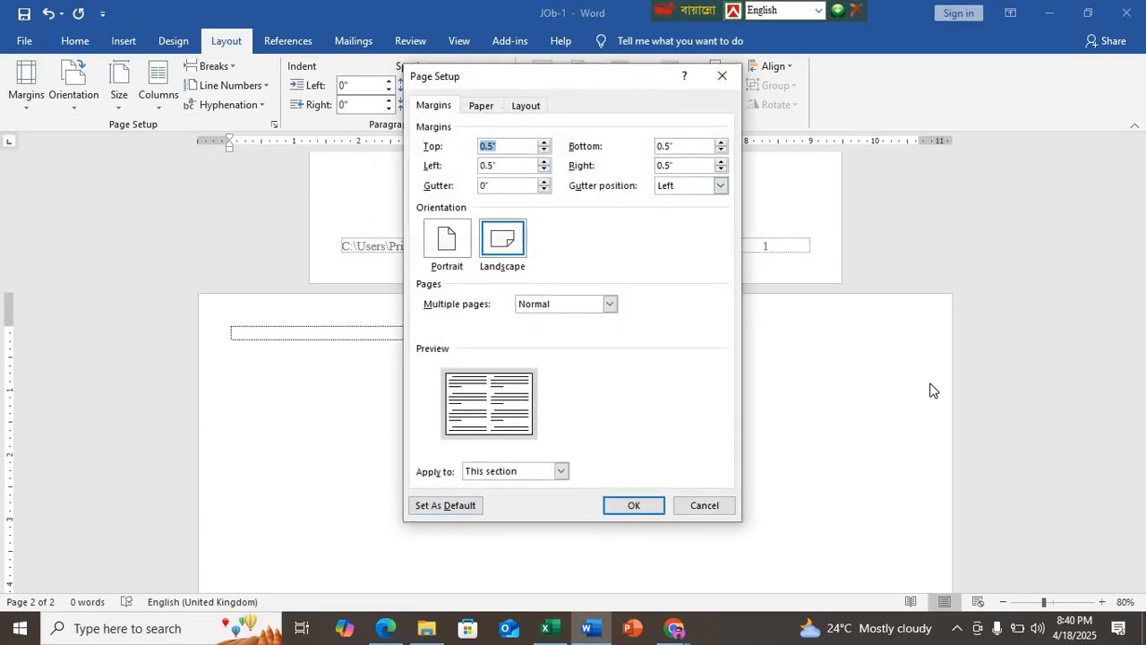
pyautogui.click(684, 165)
pyautogui.write('8')
pyautogui.click(634, 507)
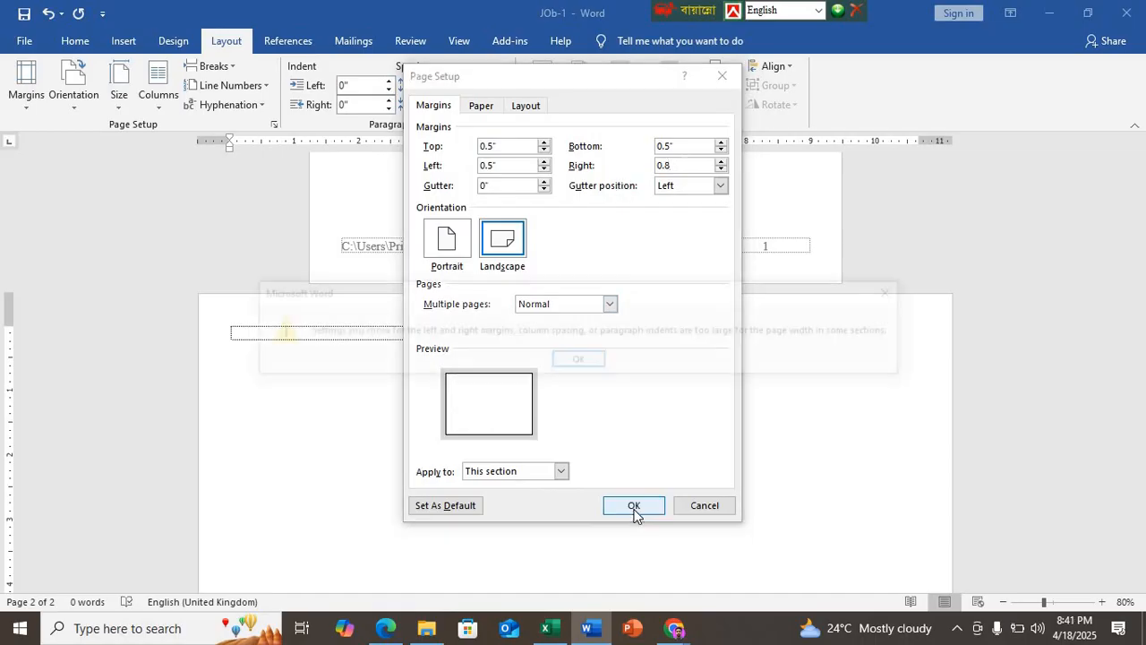
pyautogui.click(580, 361)
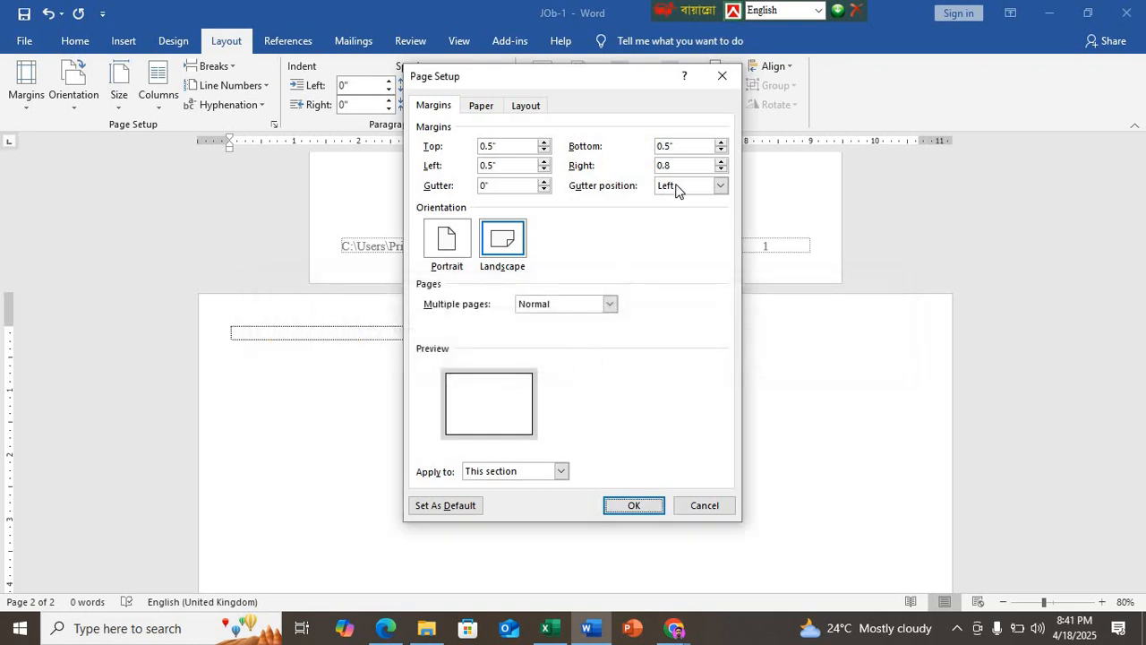
pyautogui.click(722, 75)
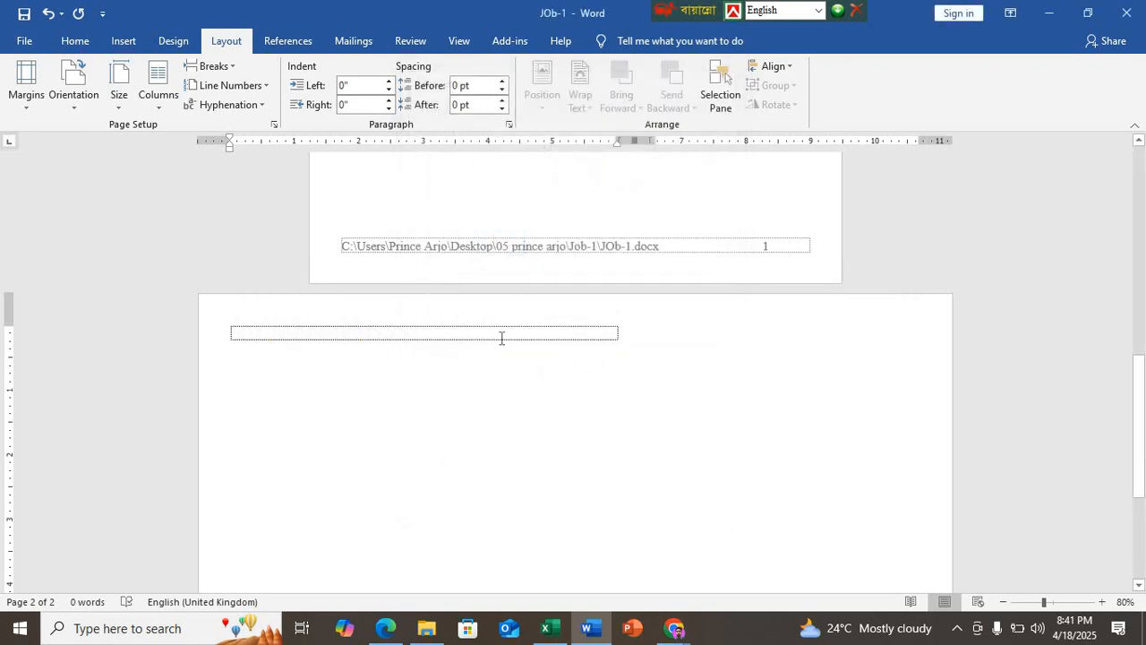
# Step: Reset the second page to one column and set its right margin to 0.8 inch
pyautogui.click(159, 97)
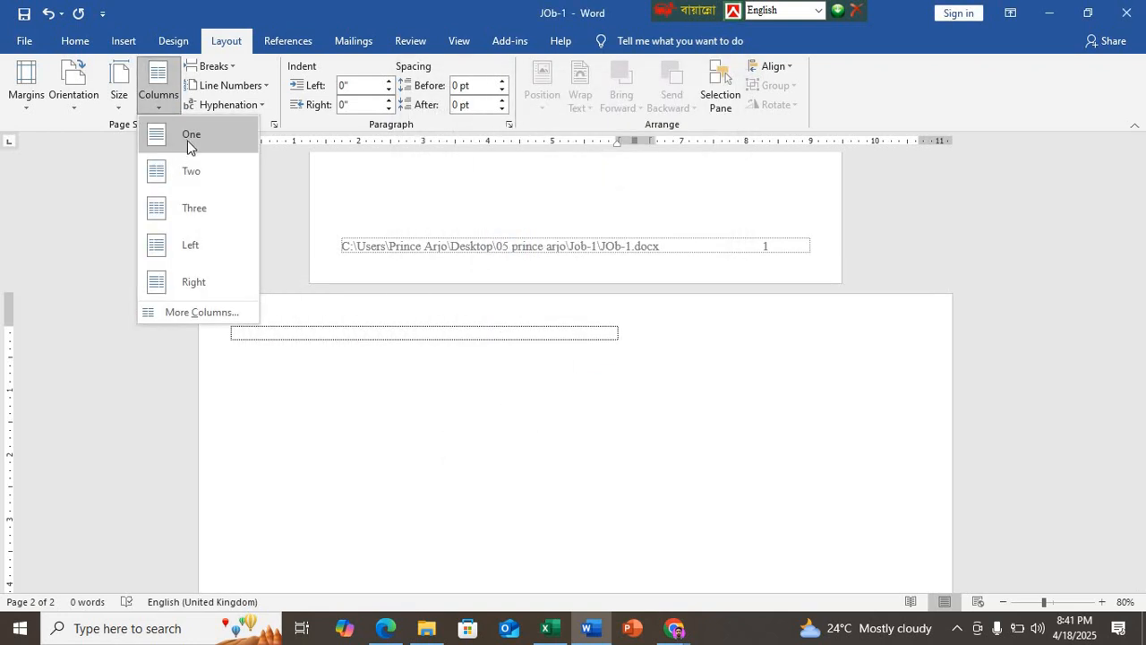
pyautogui.click(188, 146)
pyautogui.click(34, 106)
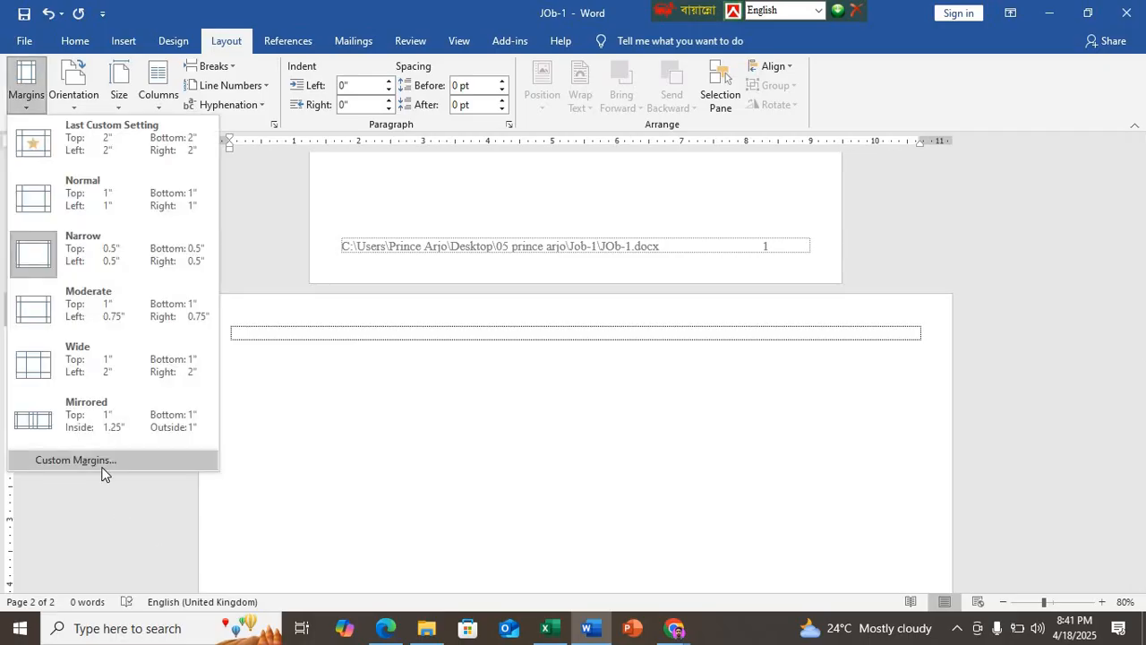
pyautogui.click(101, 462)
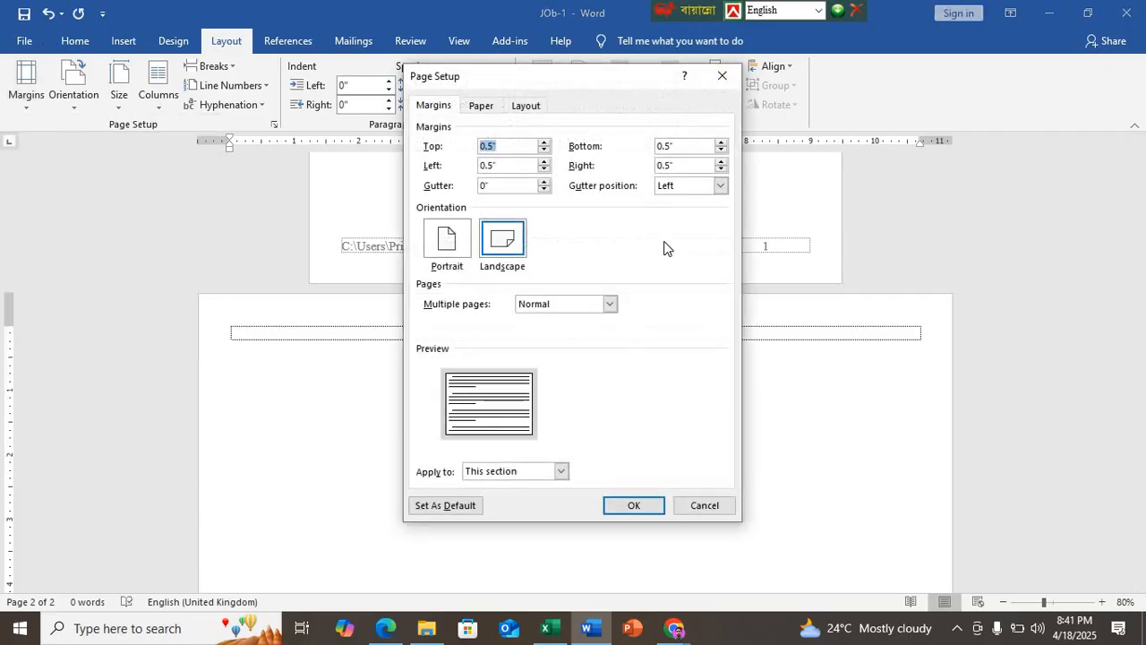
pyautogui.click(677, 167)
pyautogui.write('8')
pyautogui.click(634, 504)
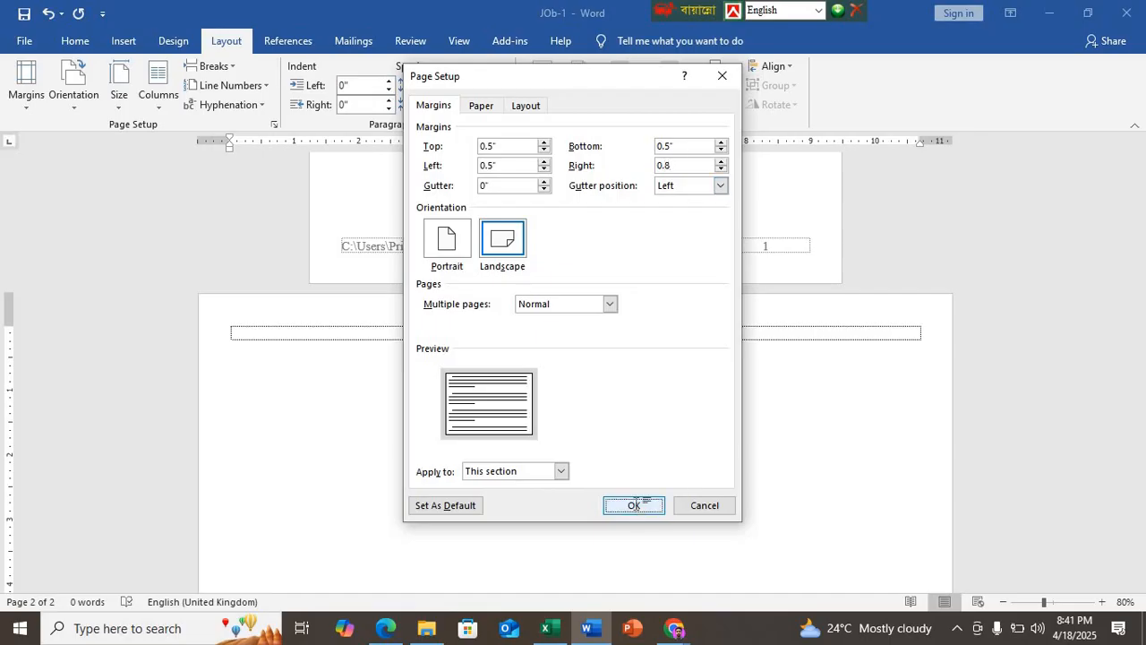
# Step: Split the second page into two unequal columns, with a first column width of 6 inches and spacing of 0.6 inch
pyautogui.click(150, 105)
pyautogui.click(198, 314)
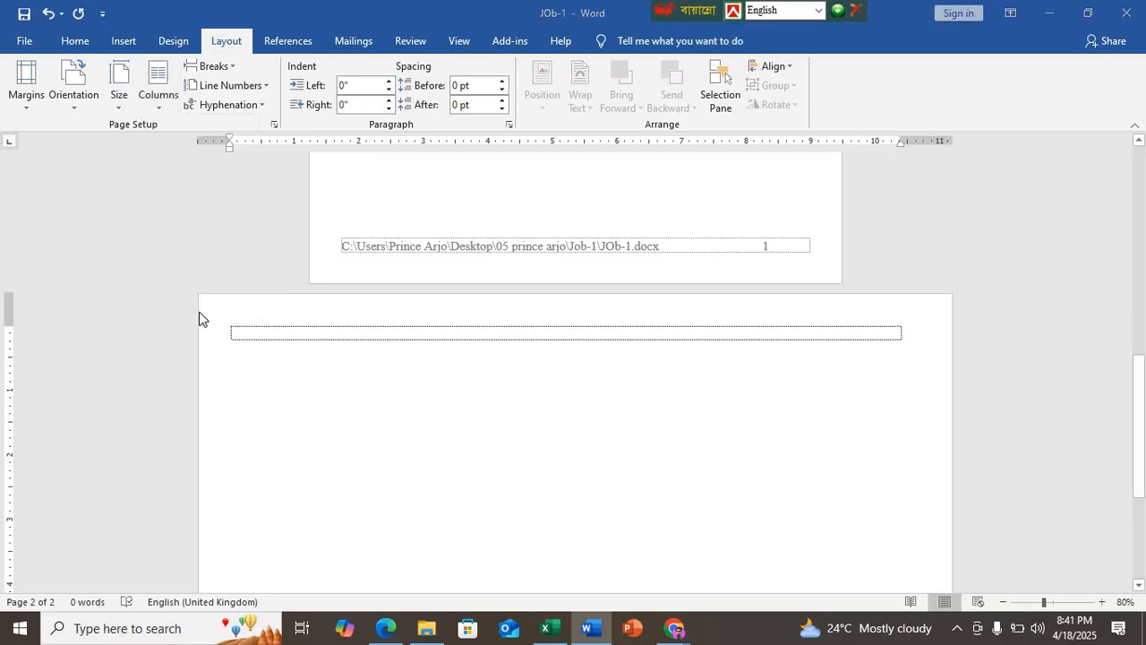
pyautogui.click(510, 212)
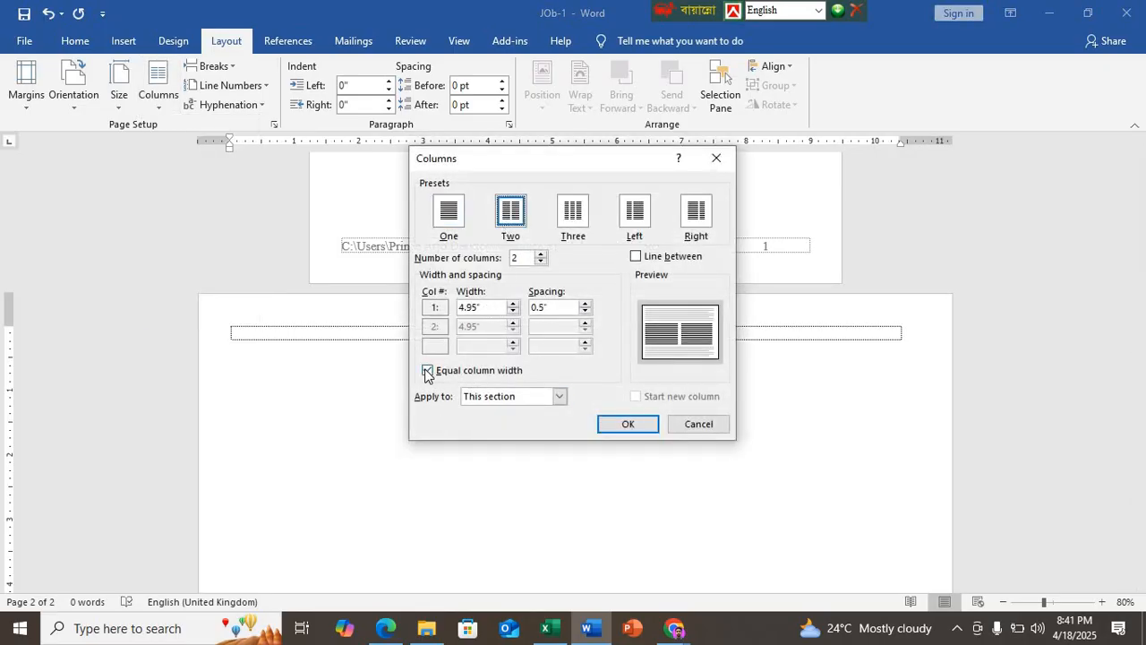
pyautogui.click(427, 371)
pyautogui.moveTo(484, 307); pyautogui.dragTo(440, 309)
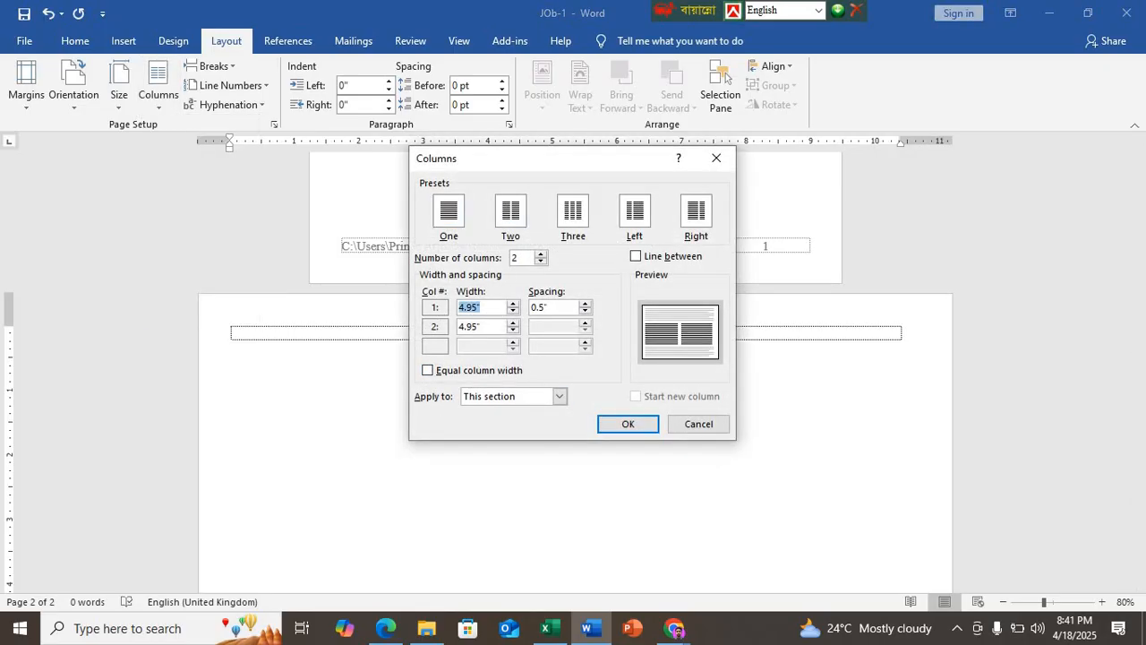
pyautogui.write('6')
pyautogui.click(535, 307)
pyautogui.write('6')
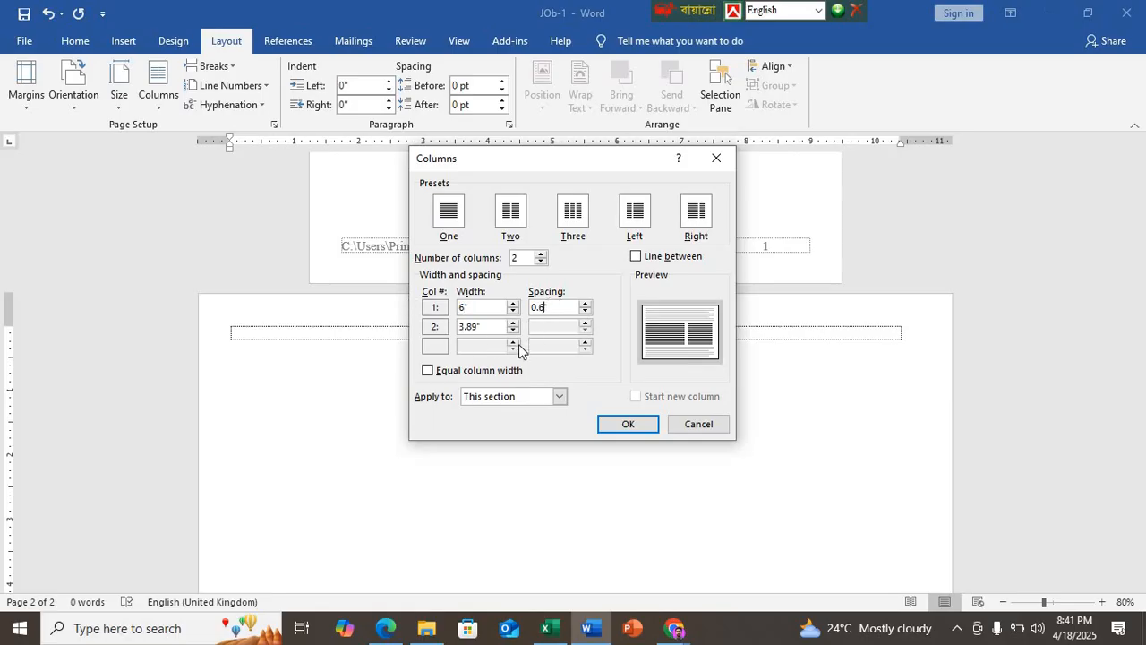
pyautogui.click(498, 327)
pyautogui.click(616, 425)
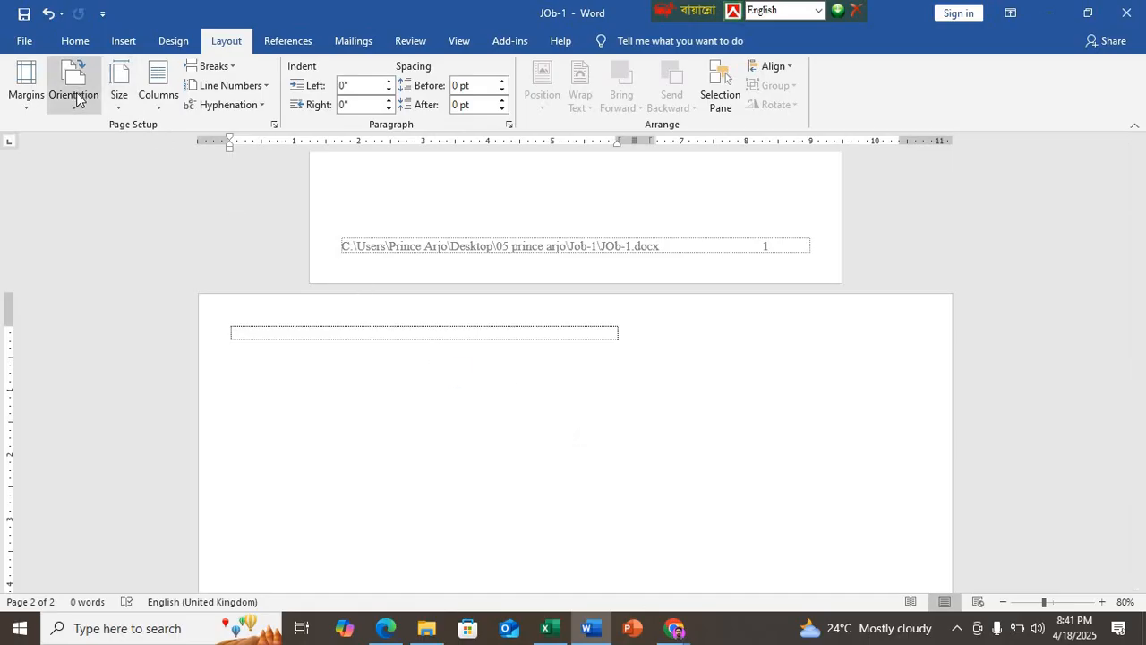
# Step: Review the right-margin formula in cell H8 in Excel against the second page's column layout in Word
pyautogui.click(548, 627)
pyautogui.doubleClick(672, 324)
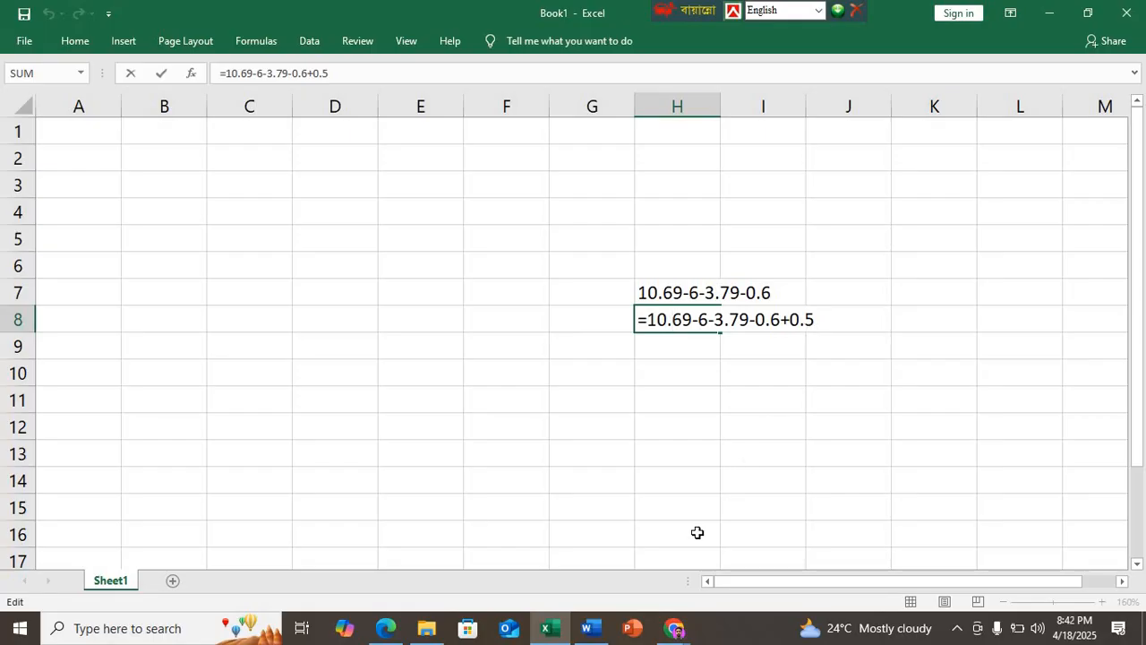
pyautogui.click(589, 635)
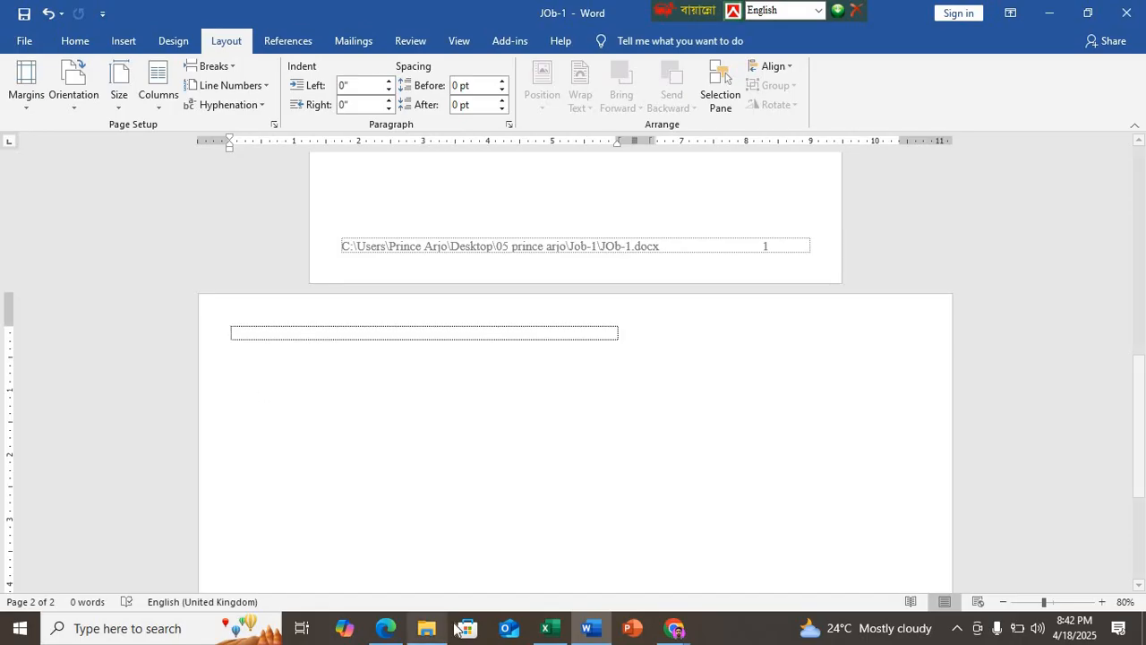
pyautogui.click(548, 628)
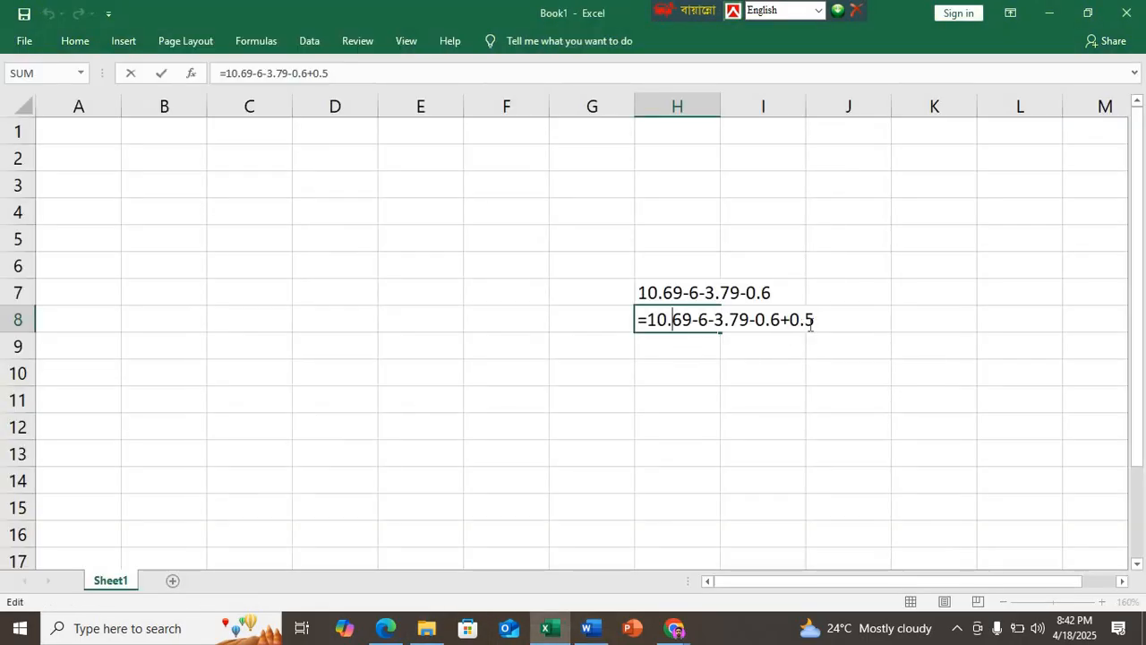
pyautogui.click(587, 628)
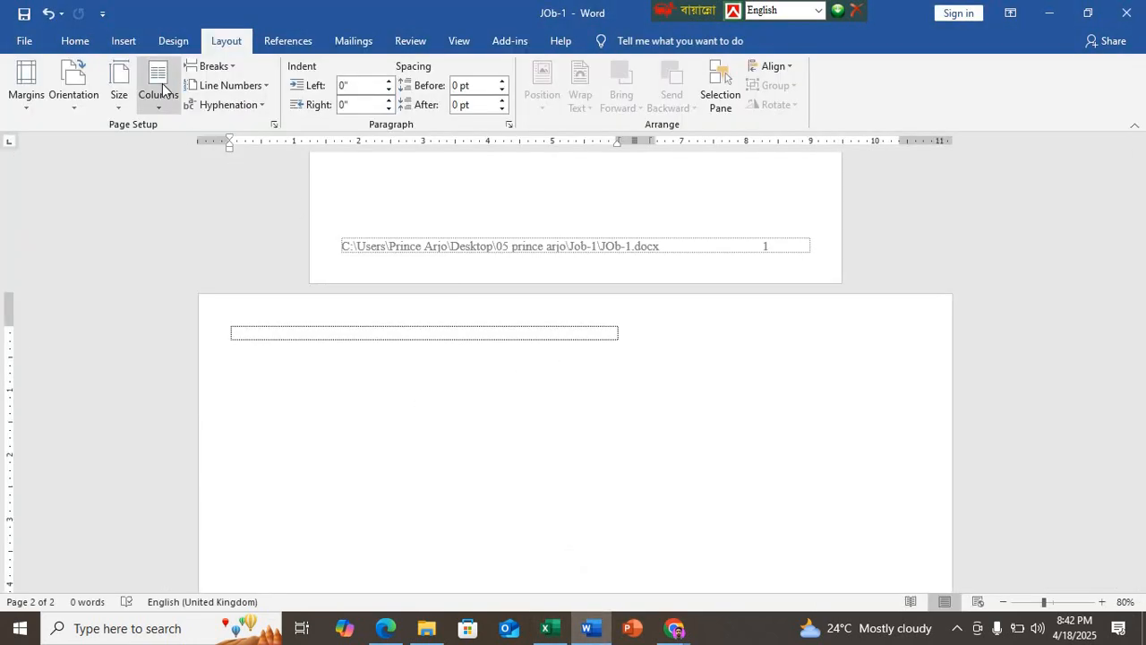
# Step: Insert a column break on the second page and check both pages' layout
pyautogui.click(213, 67)
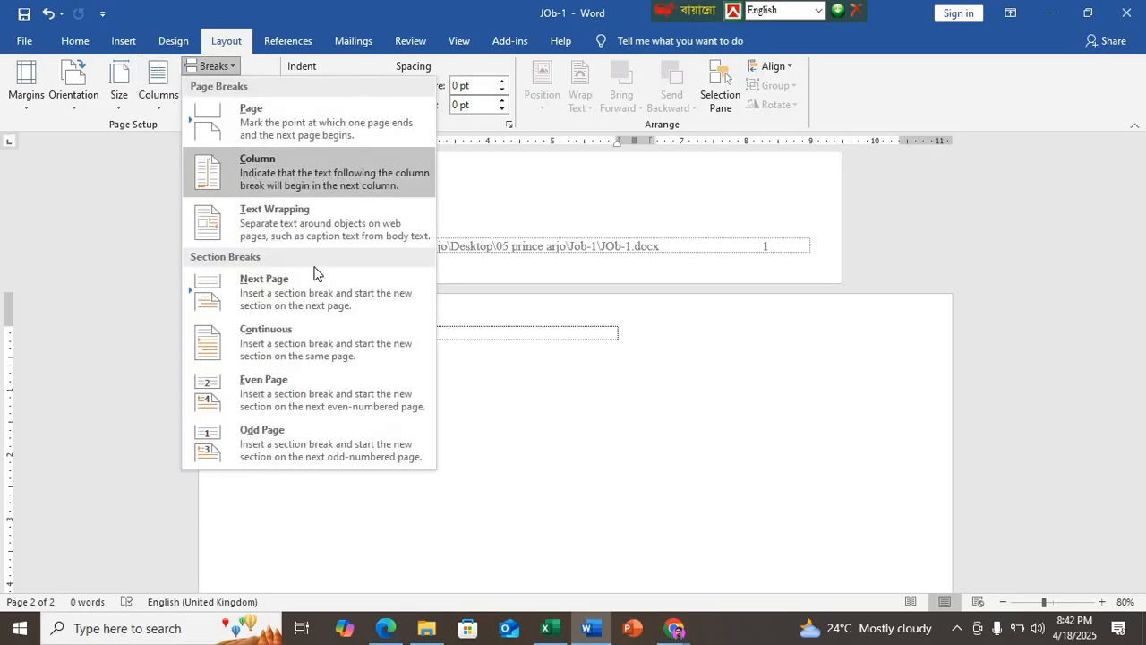
pyautogui.click(309, 173)
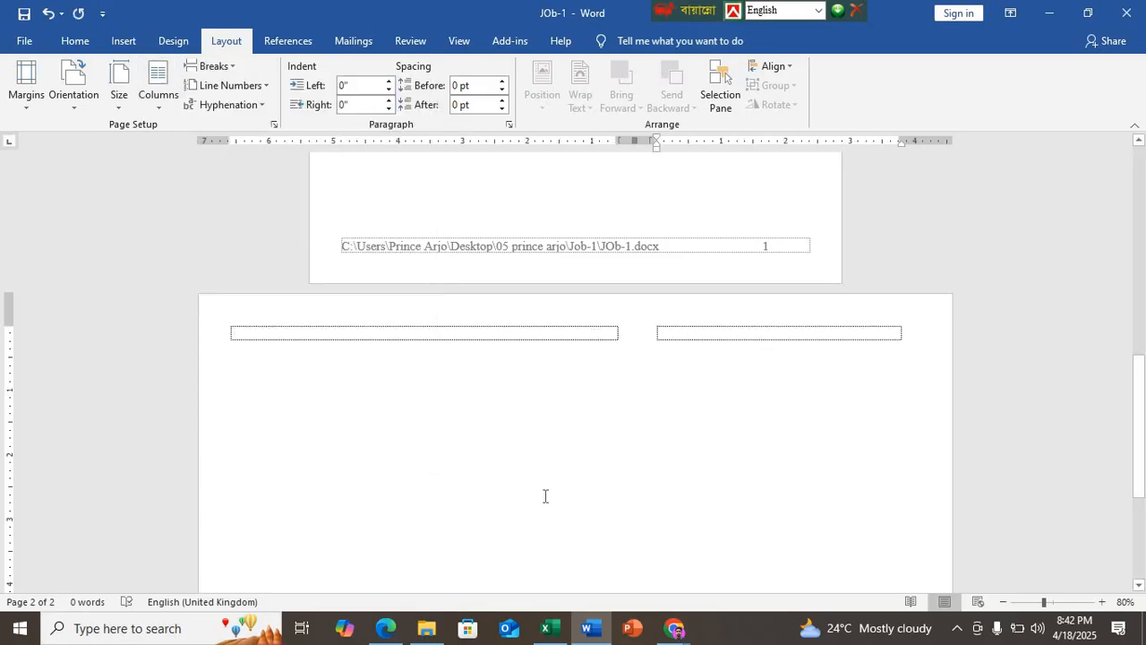
pyautogui.scroll(8, 542, 495)
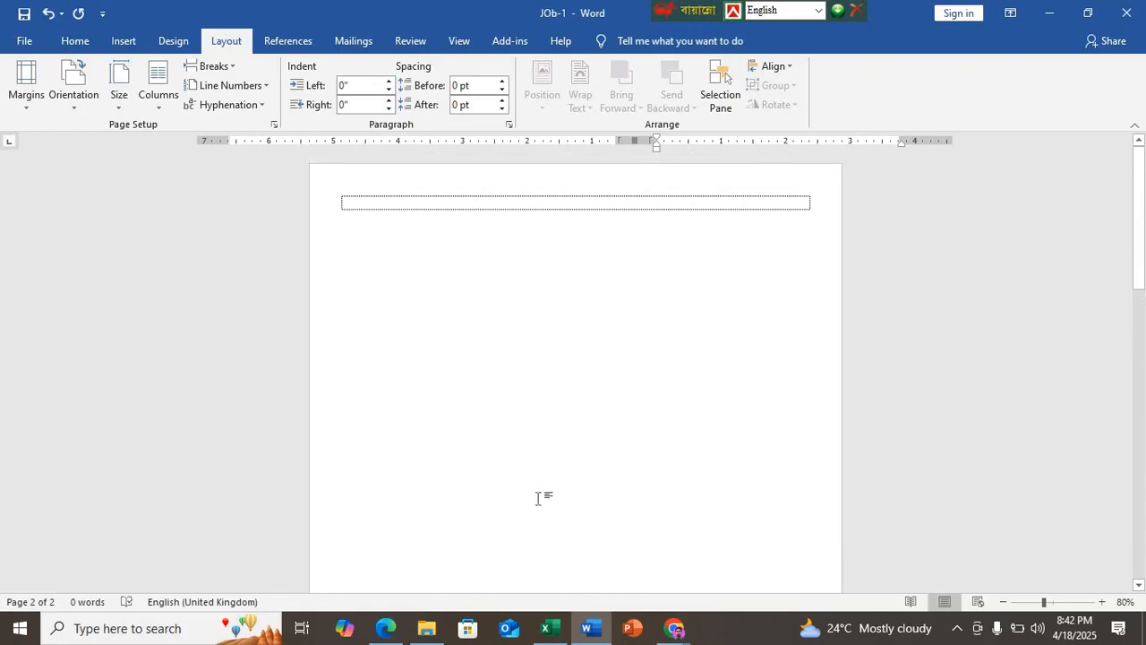
pyautogui.scroll(-3, 531, 498)
pyautogui.keyDown('ctrl'); pyautogui.scroll(-3, 524, 494); pyautogui.keyUp('ctrl')
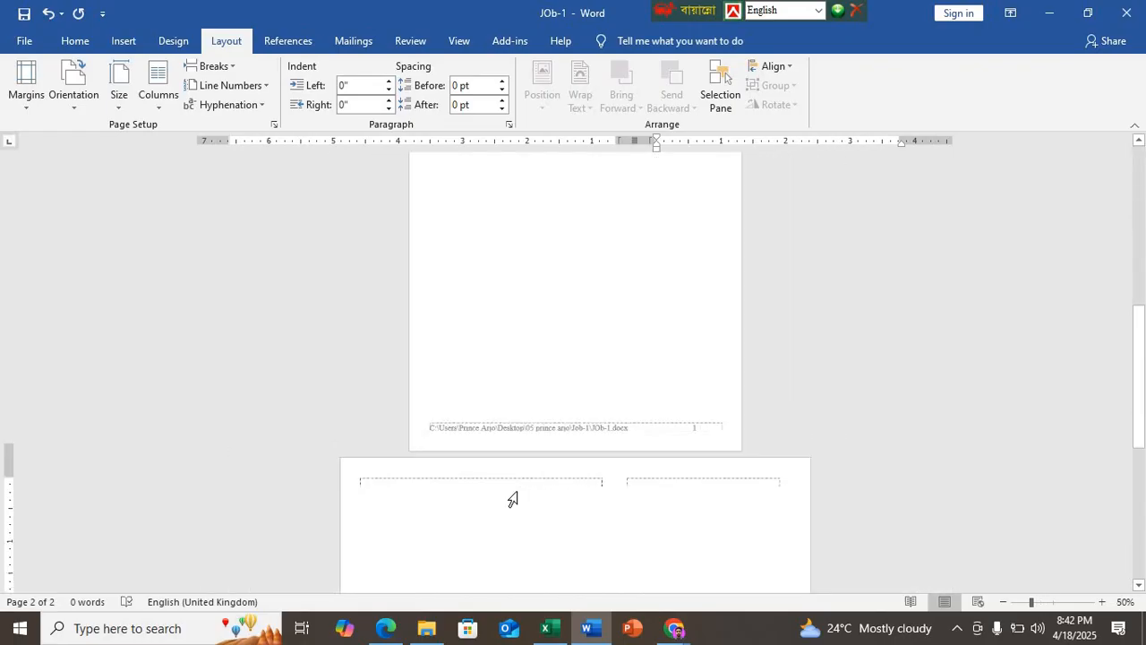
# Step: Examine the photograph and text specifications and the first-page sample in DEMO N7.pdf in Edge
pyautogui.click(386, 628)
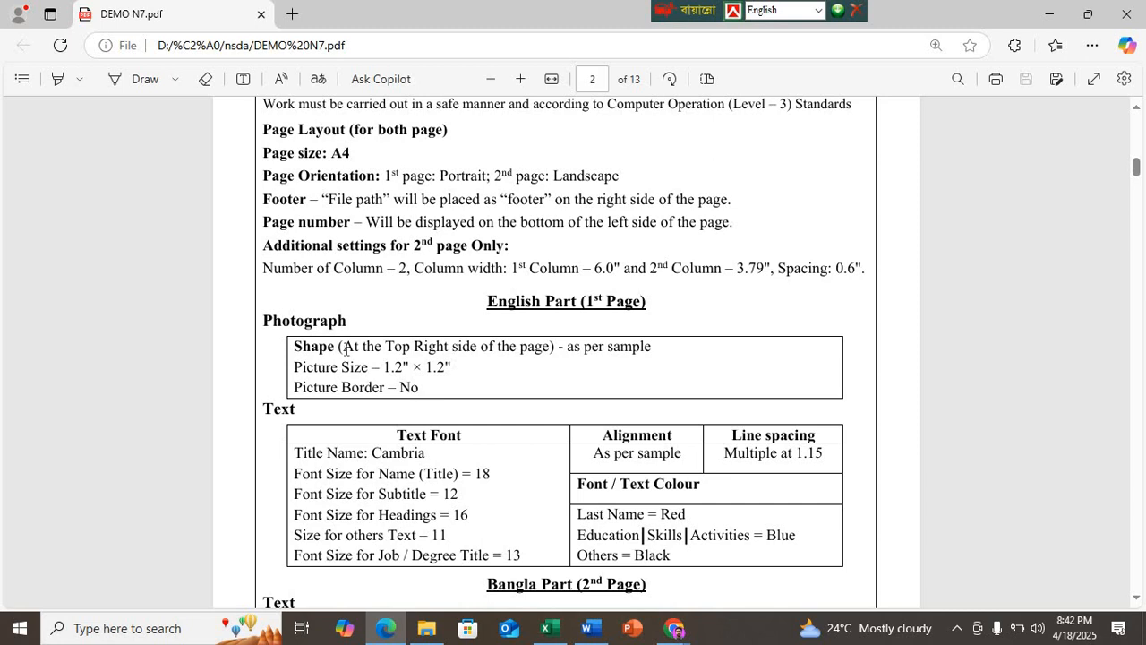
pyautogui.scroll(-9, 511, 380)
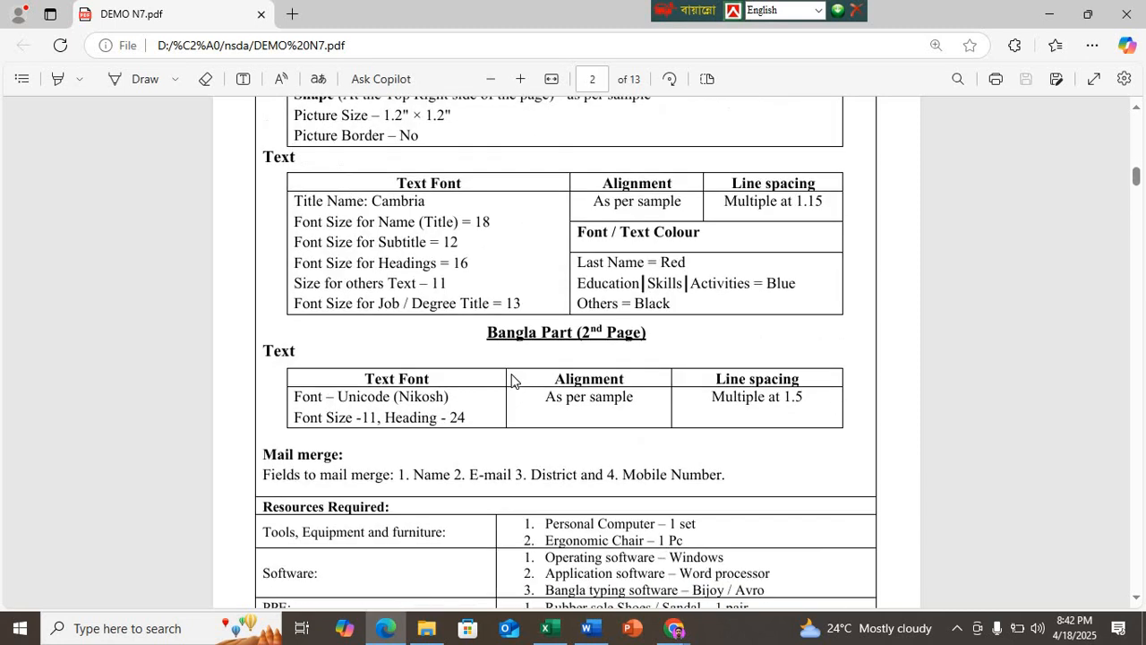
pyautogui.scroll(2, 512, 381)
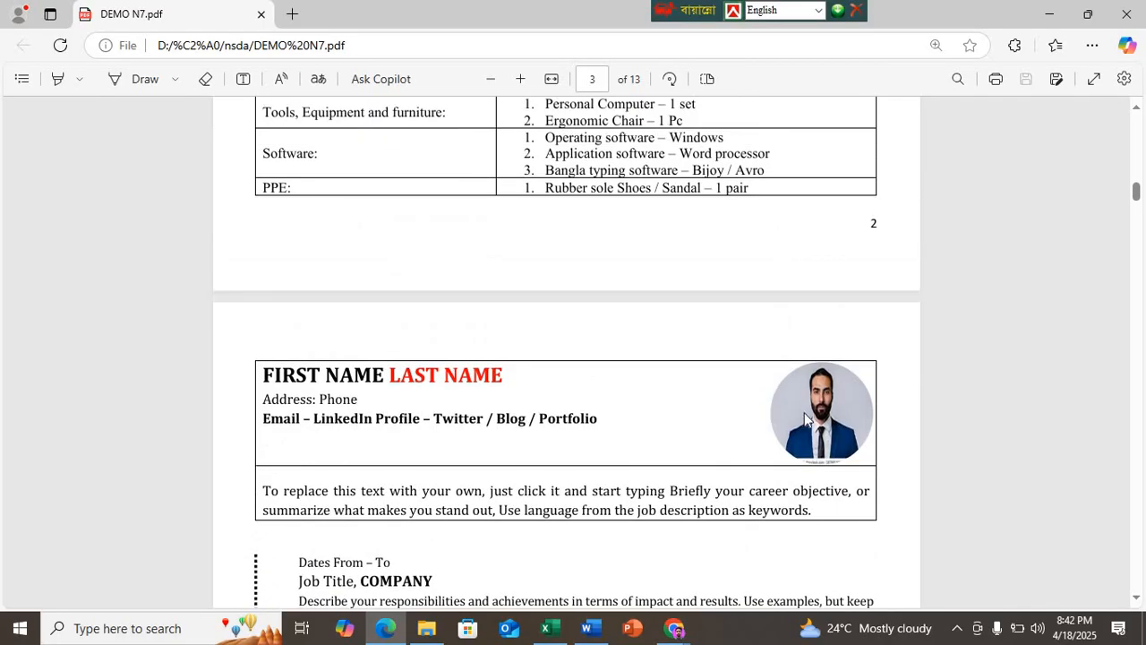
pyautogui.scroll(7, 806, 420)
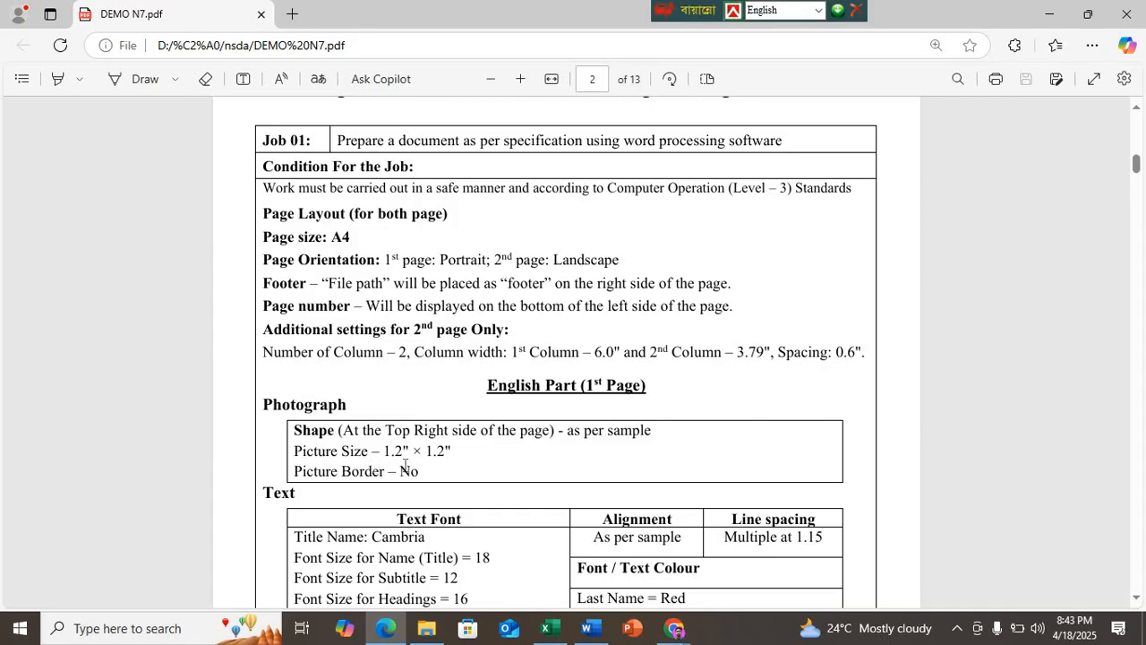
pyautogui.scroll(-9, 404, 466)
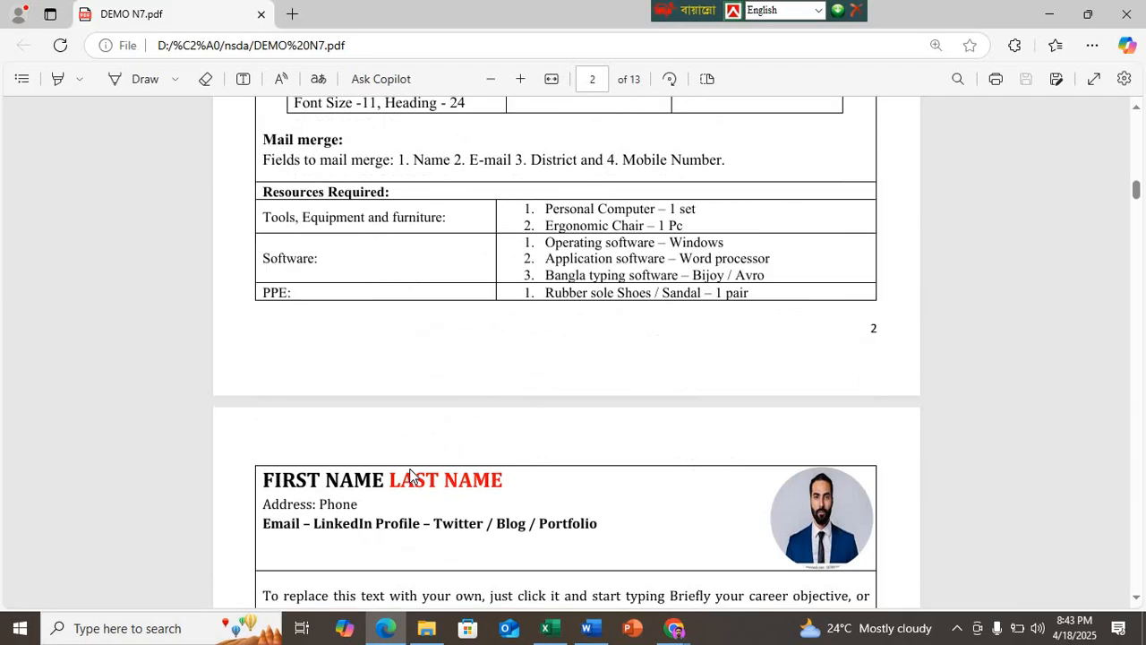
# Step: Switch to Excel and close the margin calculation workbook without saving it
pyautogui.click(588, 628)
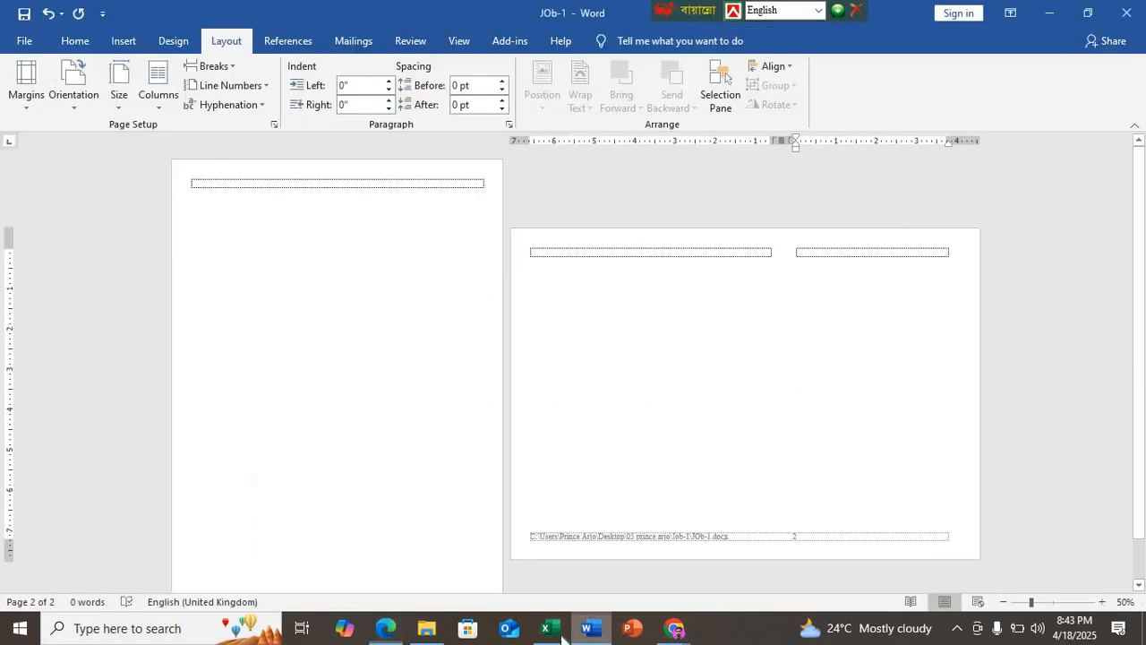
pyautogui.click(548, 628)
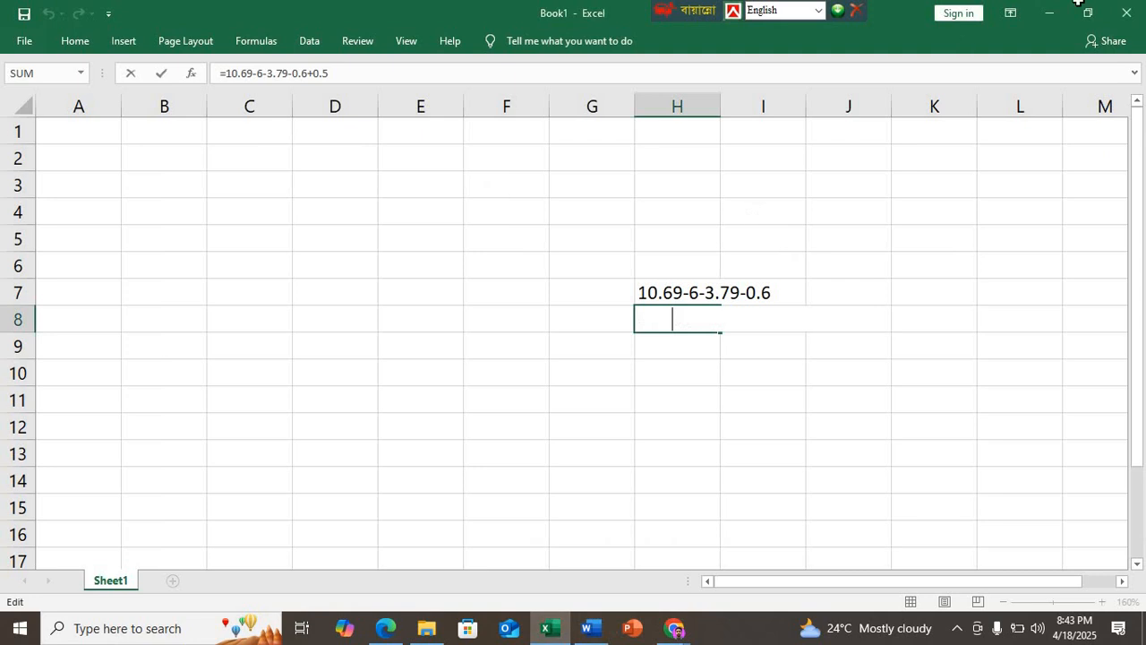
pyautogui.click(1126, 13)
pyautogui.click(583, 344)
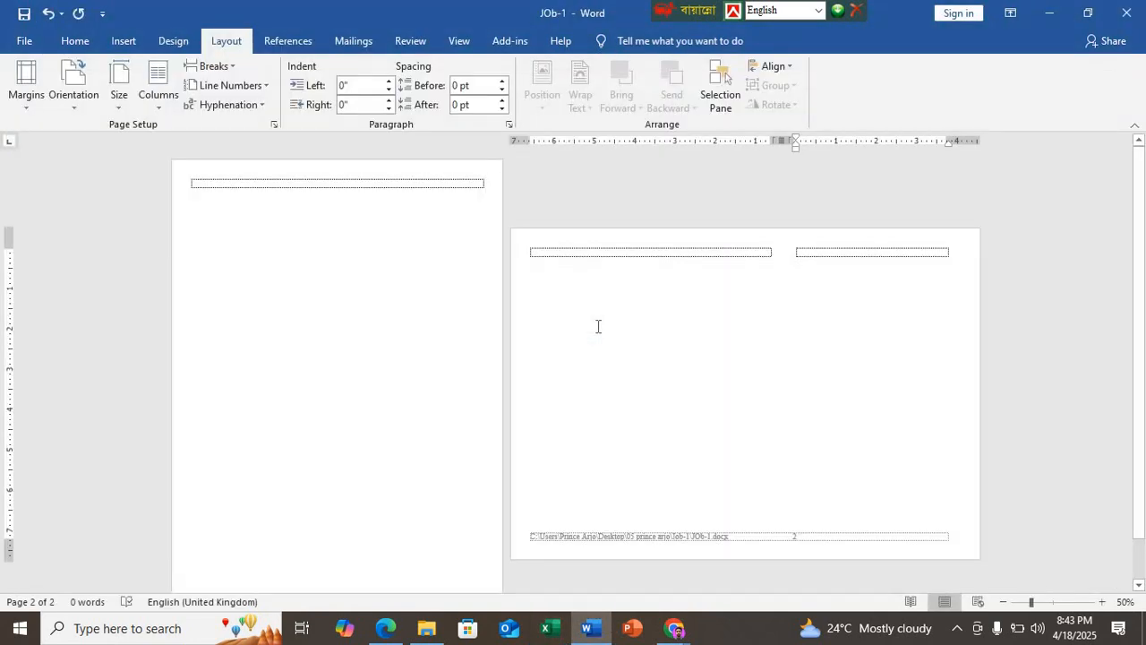
# Step: Draw an oval about 1.3 inches wide and 1.6 inches tall below the first page's first line
pyautogui.click(445, 210)
pyautogui.keyDown('ctrl'); pyautogui.scroll(5, 445, 210); pyautogui.keyUp('ctrl')
pyautogui.keyDown('ctrl'); pyautogui.scroll(1, 445, 210); pyautogui.keyUp('ctrl')
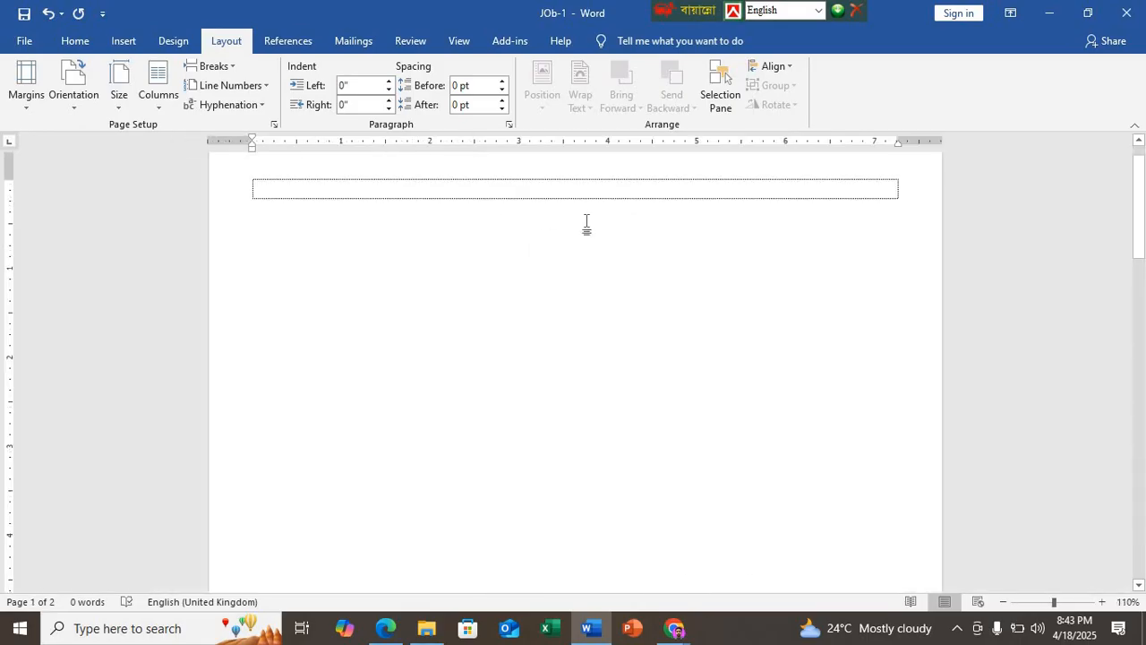
pyautogui.click(121, 41)
pyautogui.click(172, 89)
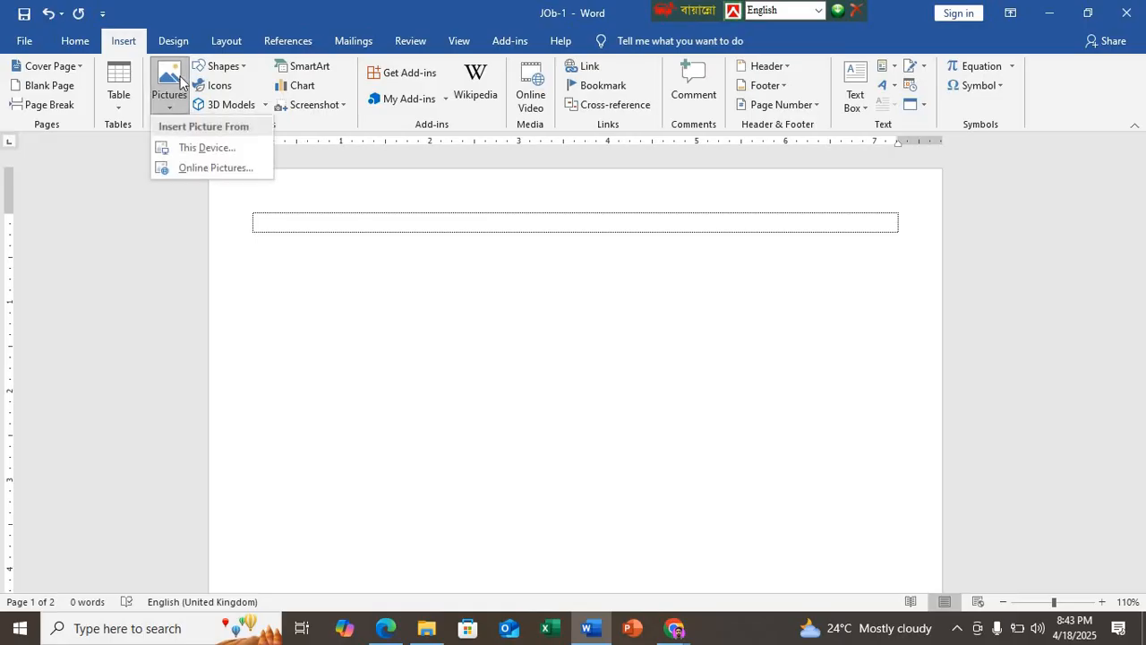
pyautogui.click(228, 69)
pyautogui.click(231, 70)
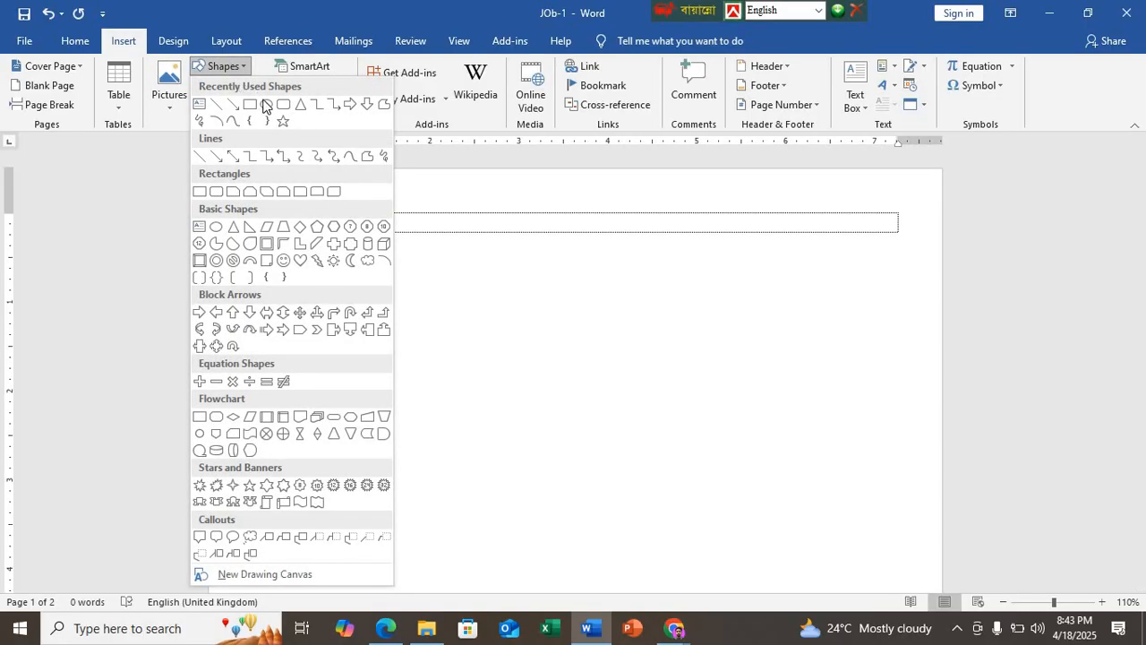
pyautogui.click(259, 95)
pyautogui.moveTo(345, 235); pyautogui.dragTo(461, 378)
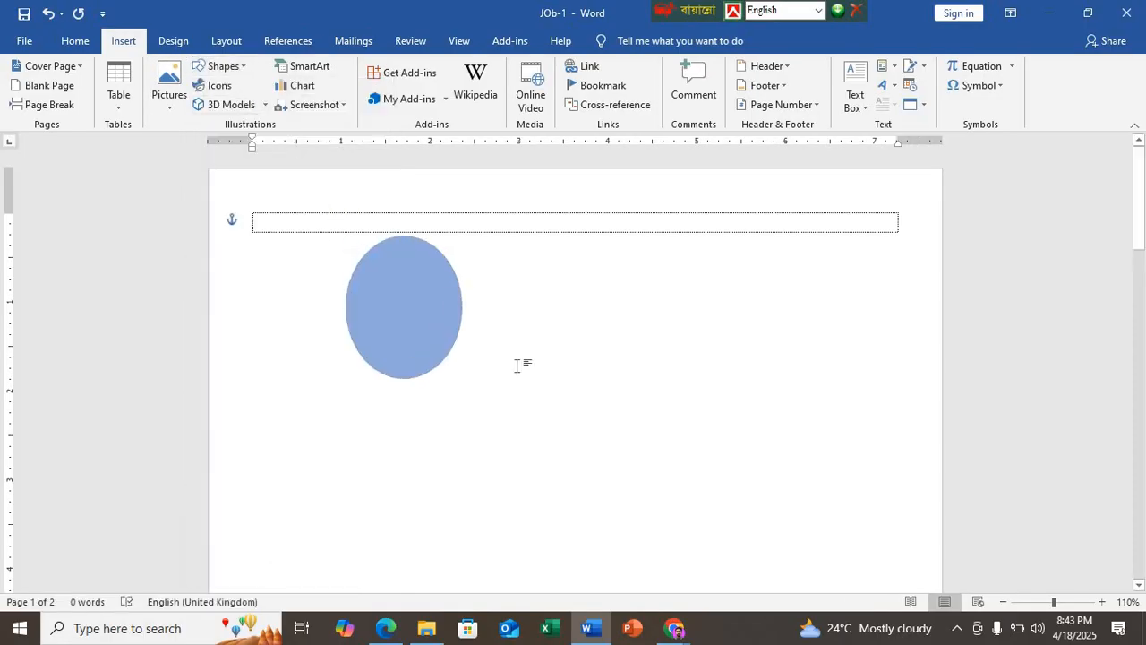
# Step: Switch to Edge and compare the photograph shape, size and border requirements with the first-page sample in DEMO N7.pdf
pyautogui.click(386, 628)
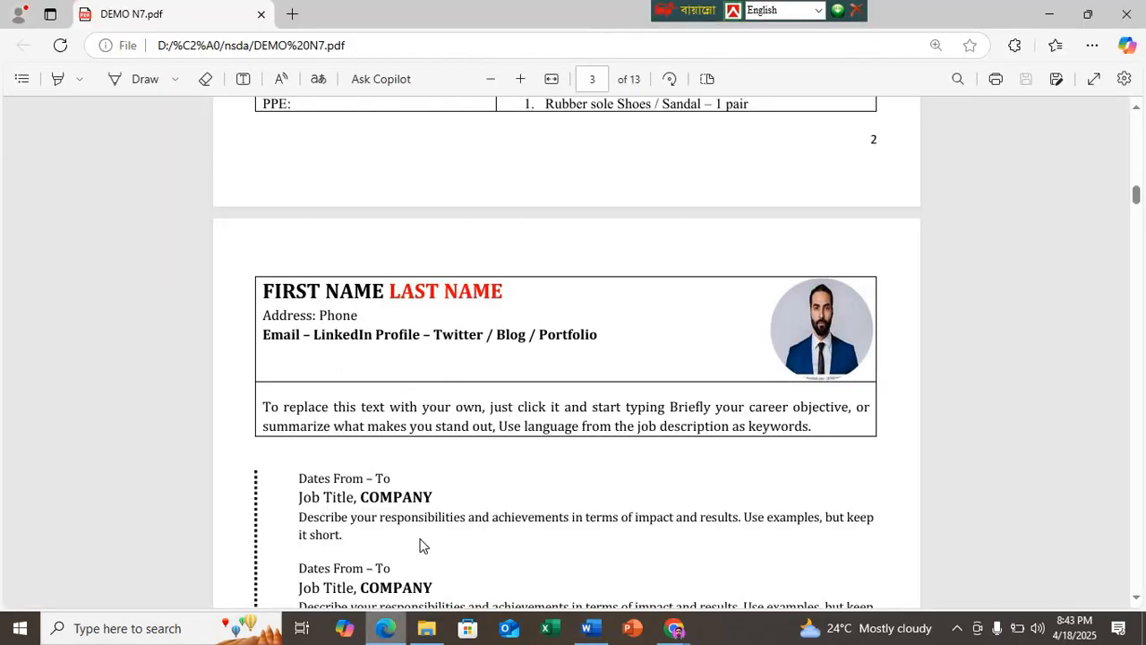
pyautogui.scroll(10, 417, 410)
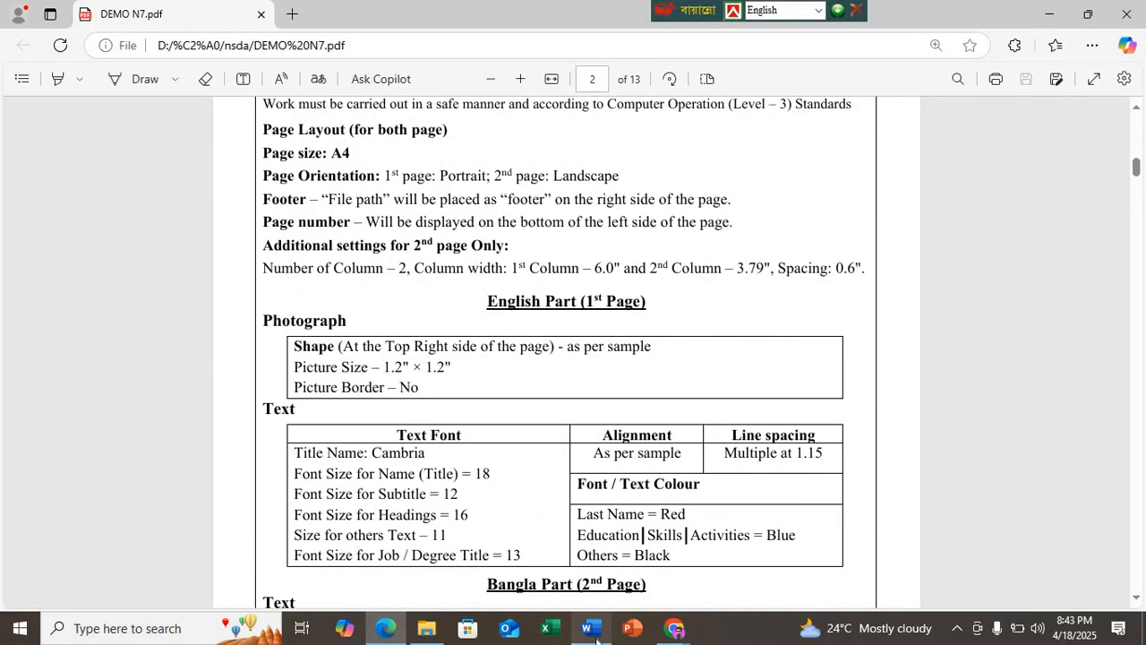
pyautogui.moveTo(605, 635)
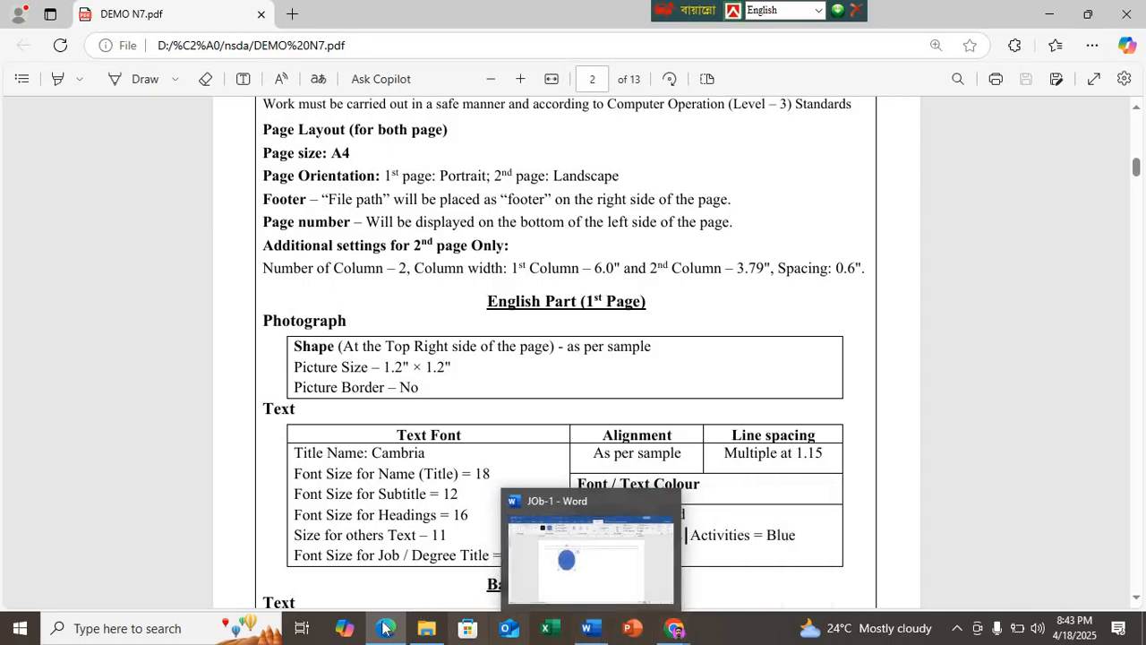
pyautogui.scroll(-7, 448, 439)
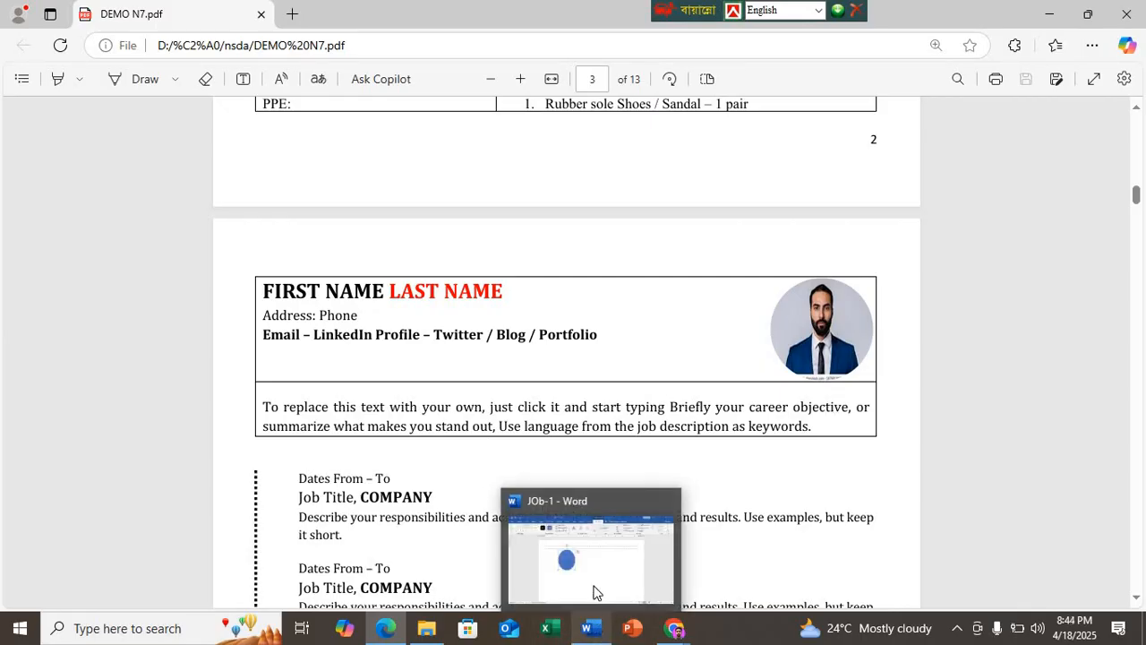
pyautogui.click(590, 632)
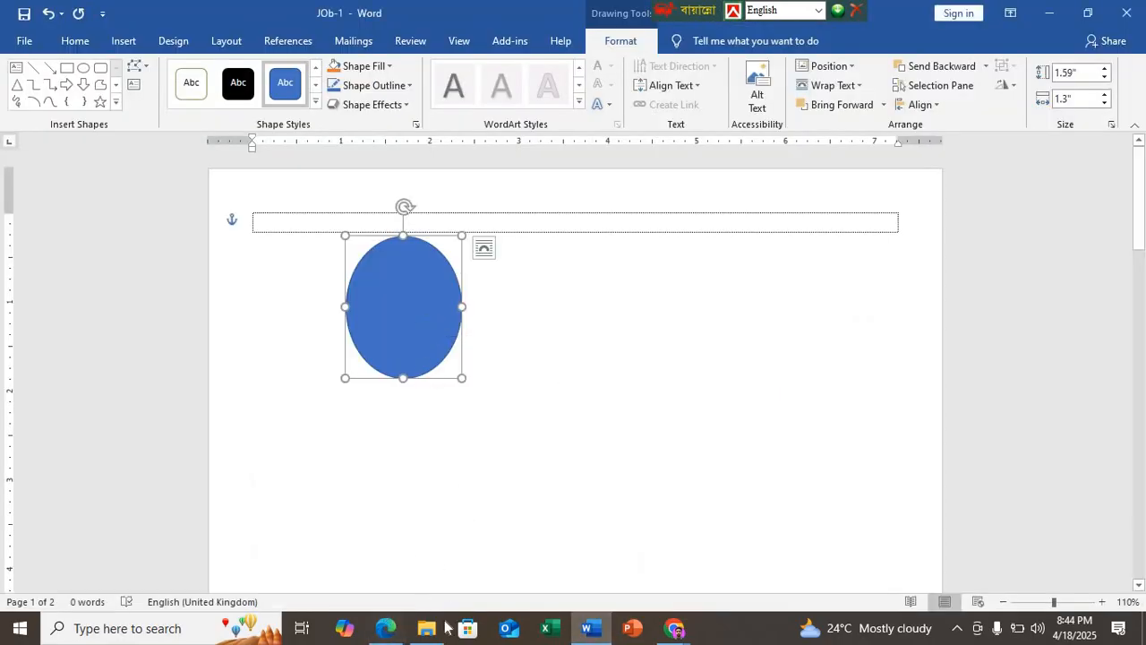
pyautogui.click(386, 627)
pyautogui.scroll(2, 803, 367)
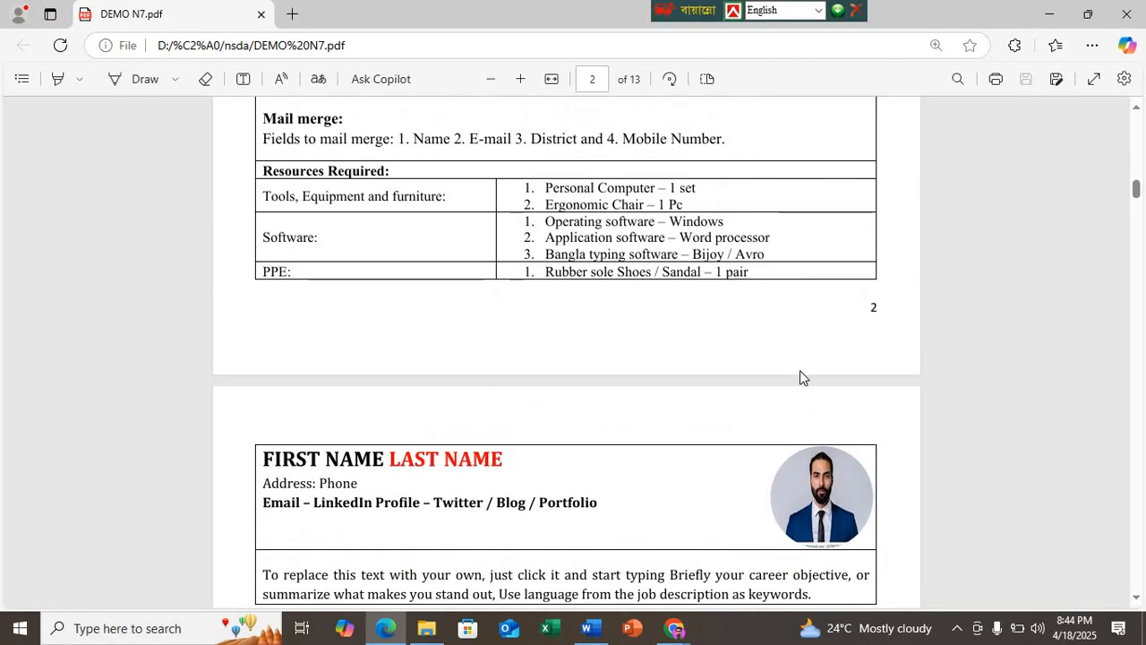
pyautogui.scroll(3, 801, 495)
pyautogui.scroll(3, 523, 375)
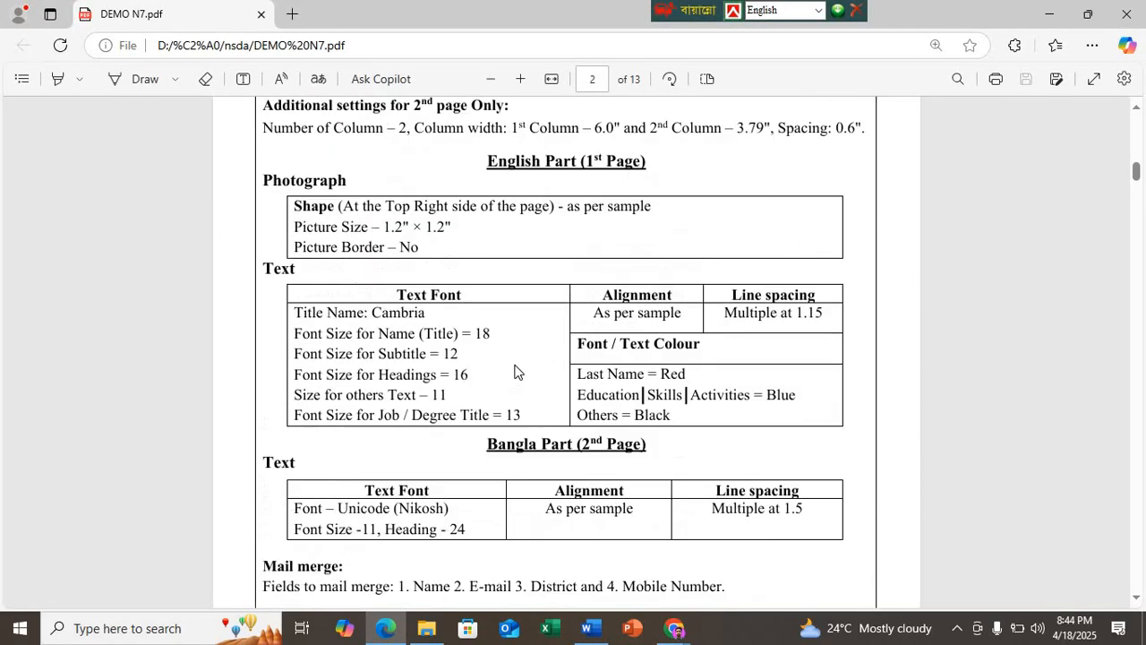
pyautogui.scroll(1, 515, 371)
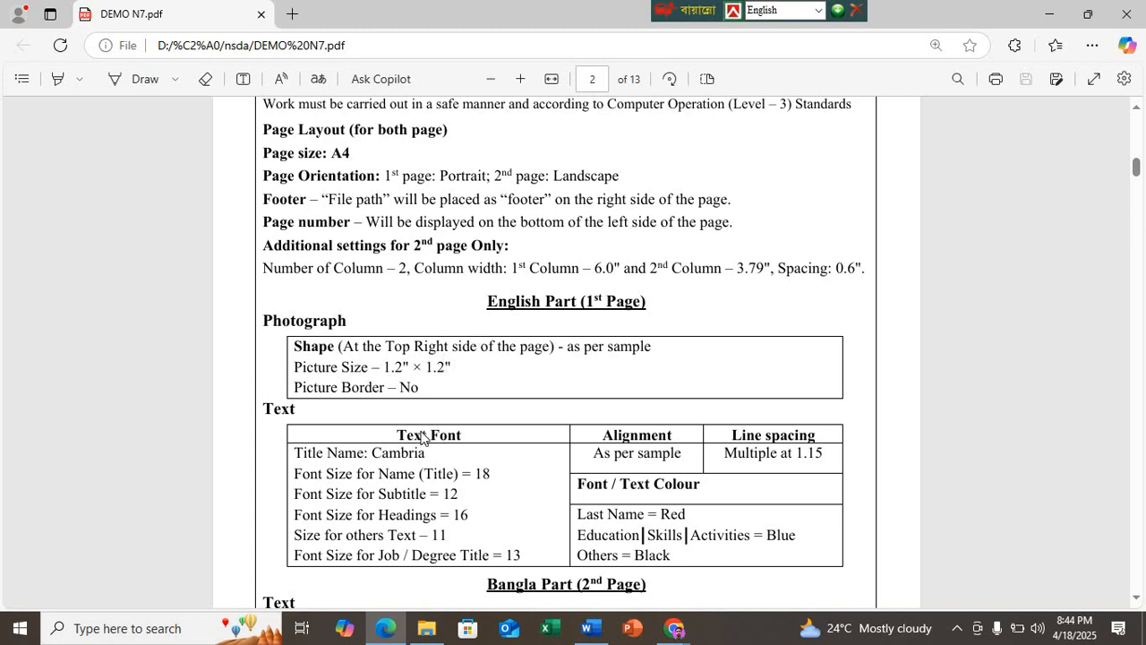
# Step: Switch to Word, set the oval's height and width to 1.2" each, and move it to the first page's top-right corner
pyautogui.click(589, 628)
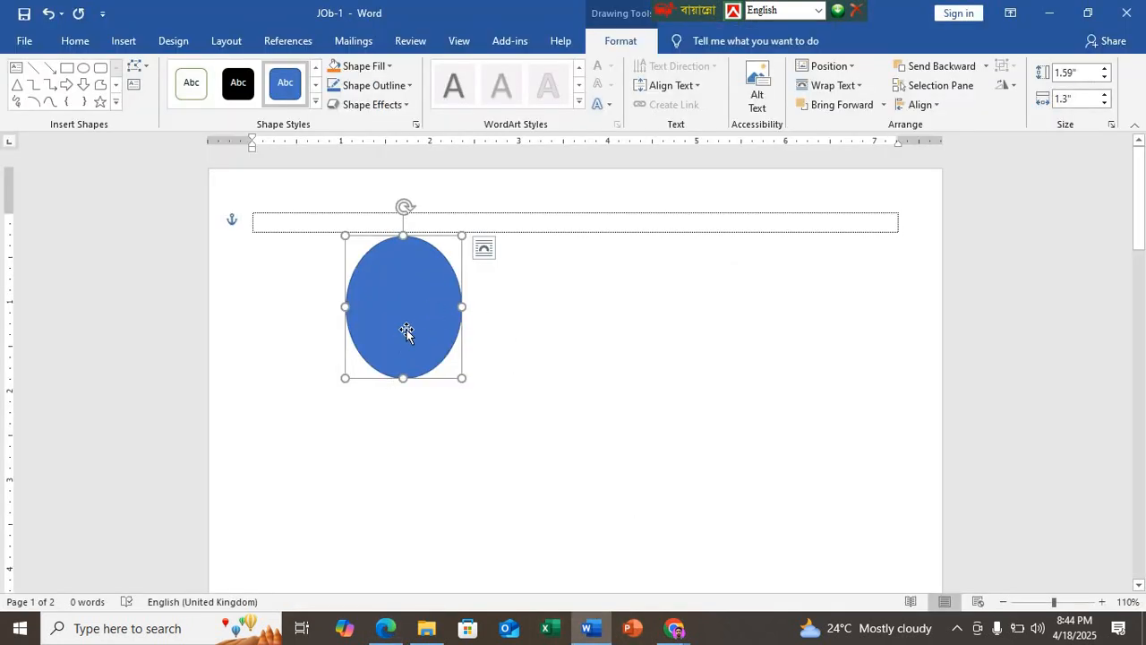
pyautogui.click(1093, 74)
pyautogui.write('1.2')
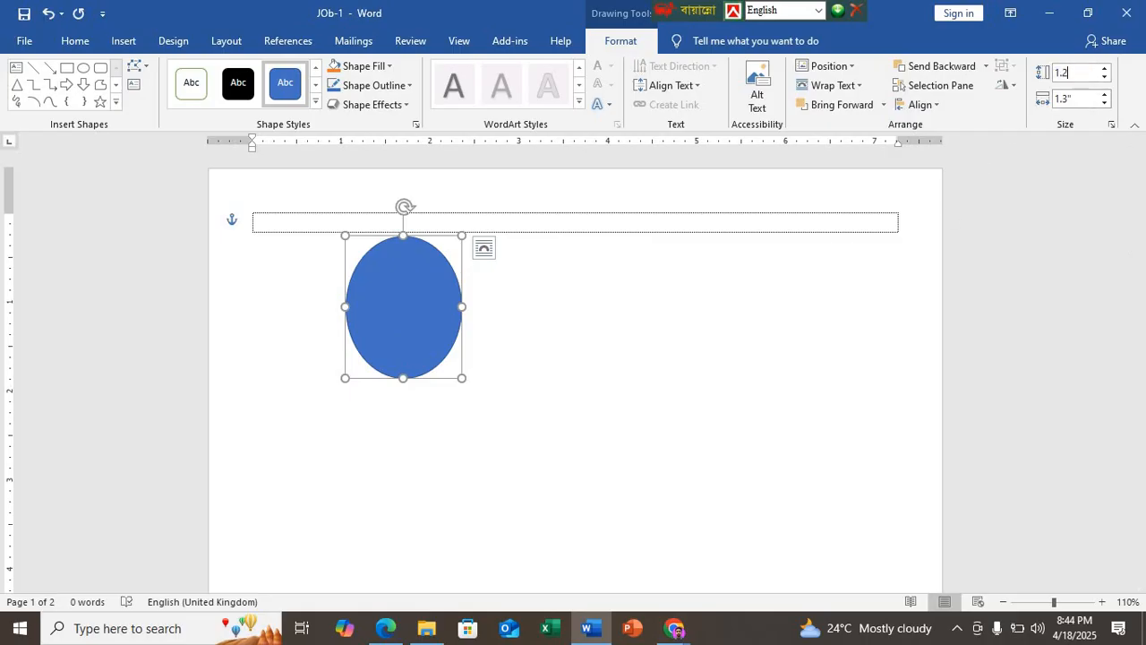
pyautogui.press('Return')
pyautogui.click(385, 628)
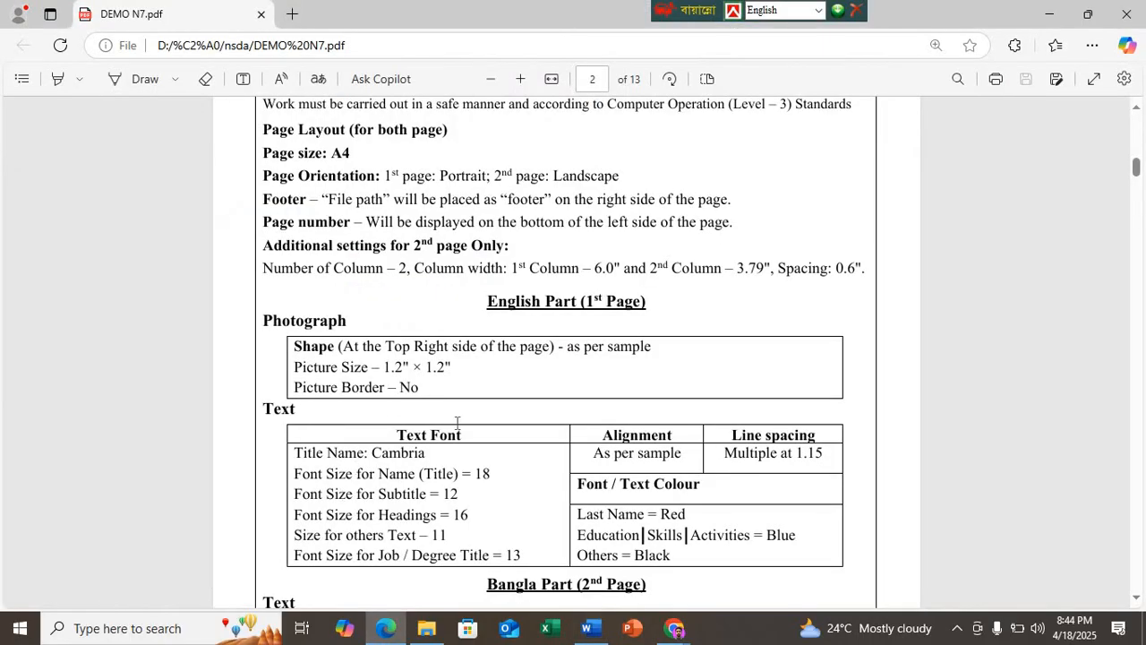
pyautogui.click(586, 628)
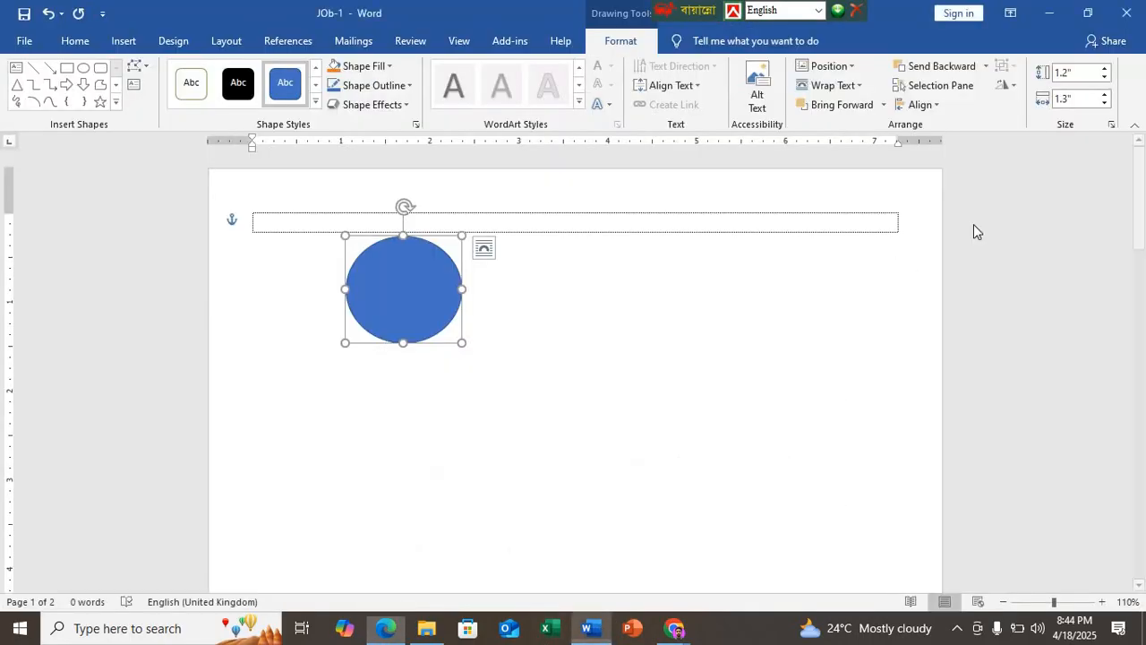
pyautogui.click(1085, 98)
pyautogui.write('1.2')
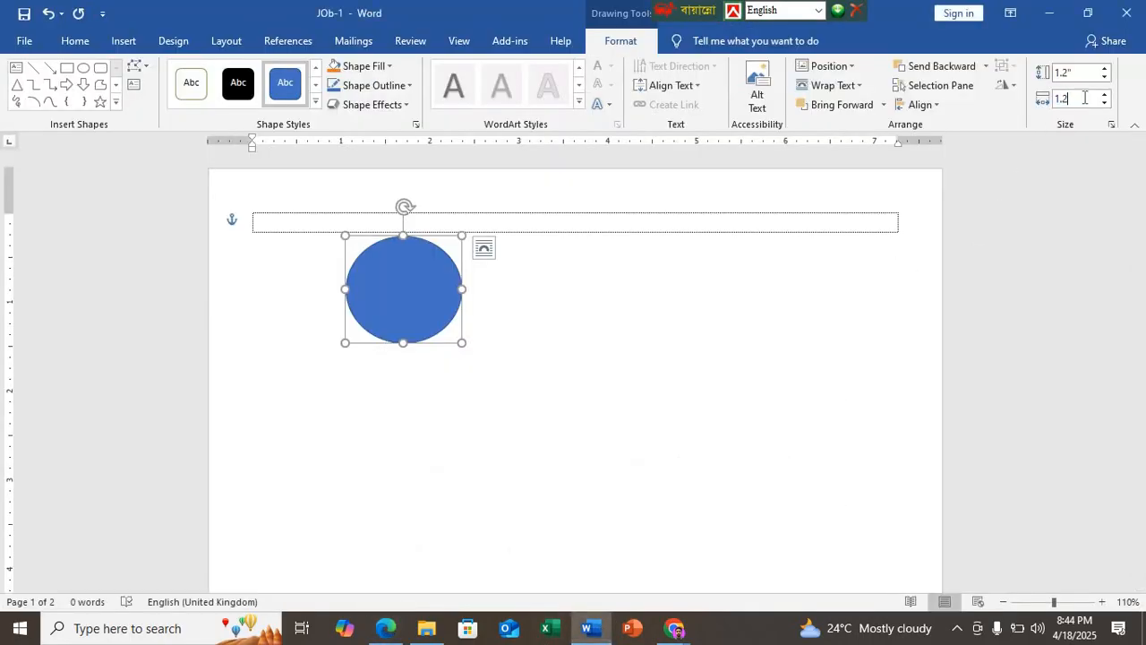
pyautogui.press('Return')
pyautogui.moveTo(374, 312); pyautogui.dragTo(820, 282)
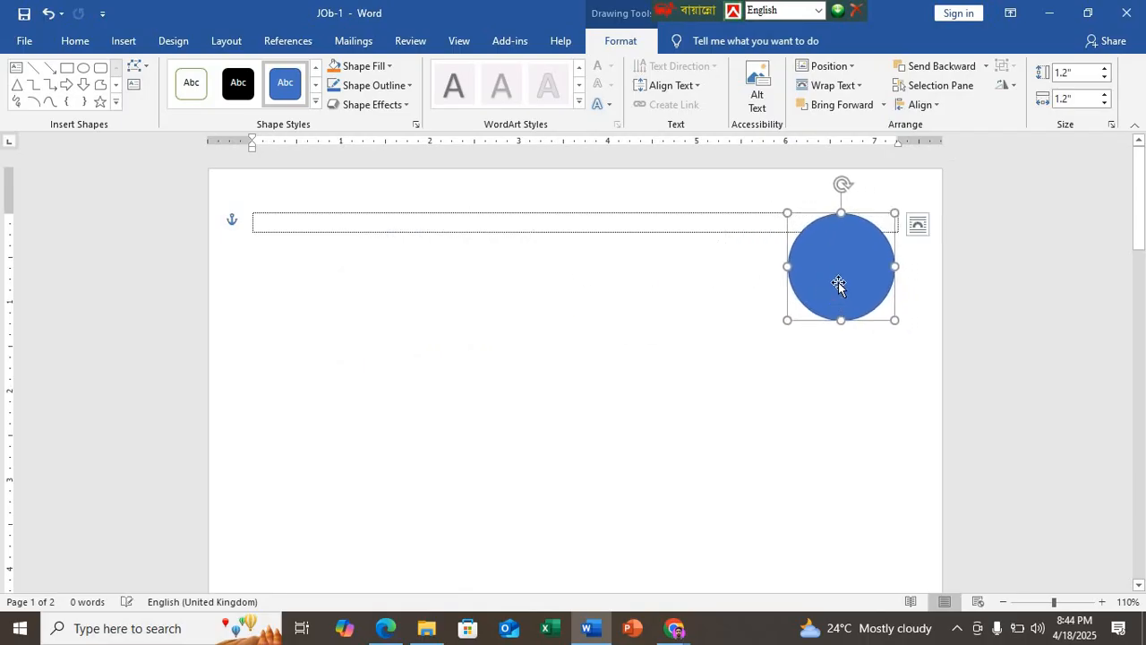
# Step: Fill the circle with the portrait photograph file from the Desktop folder
pyautogui.click(376, 66)
pyautogui.click(390, 257)
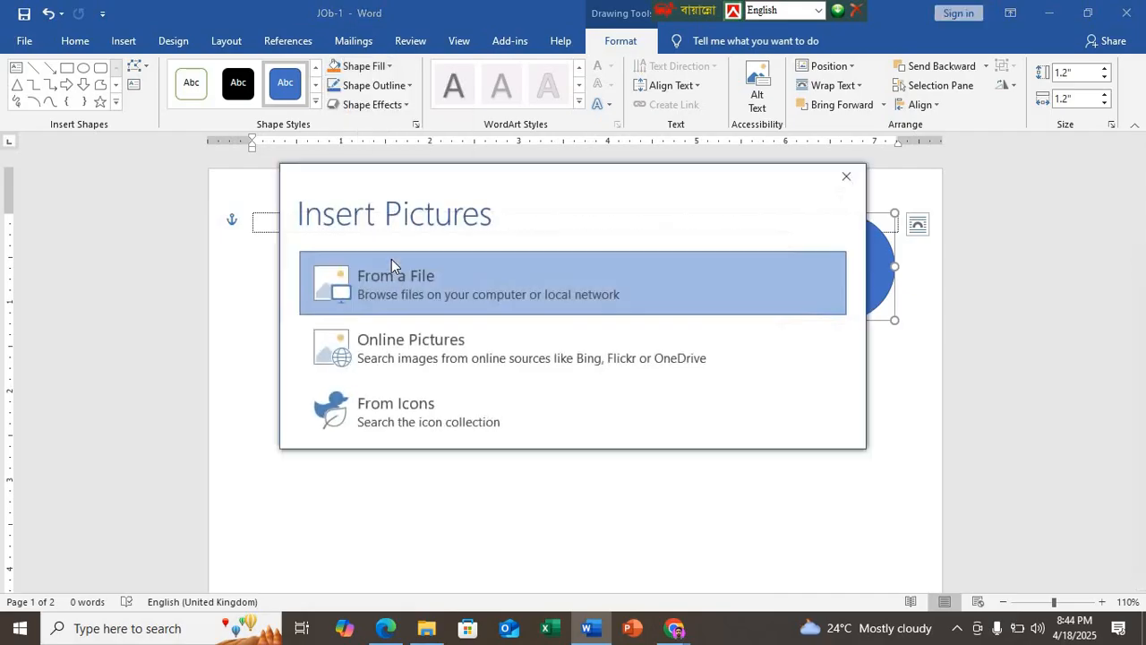
pyautogui.click(392, 280)
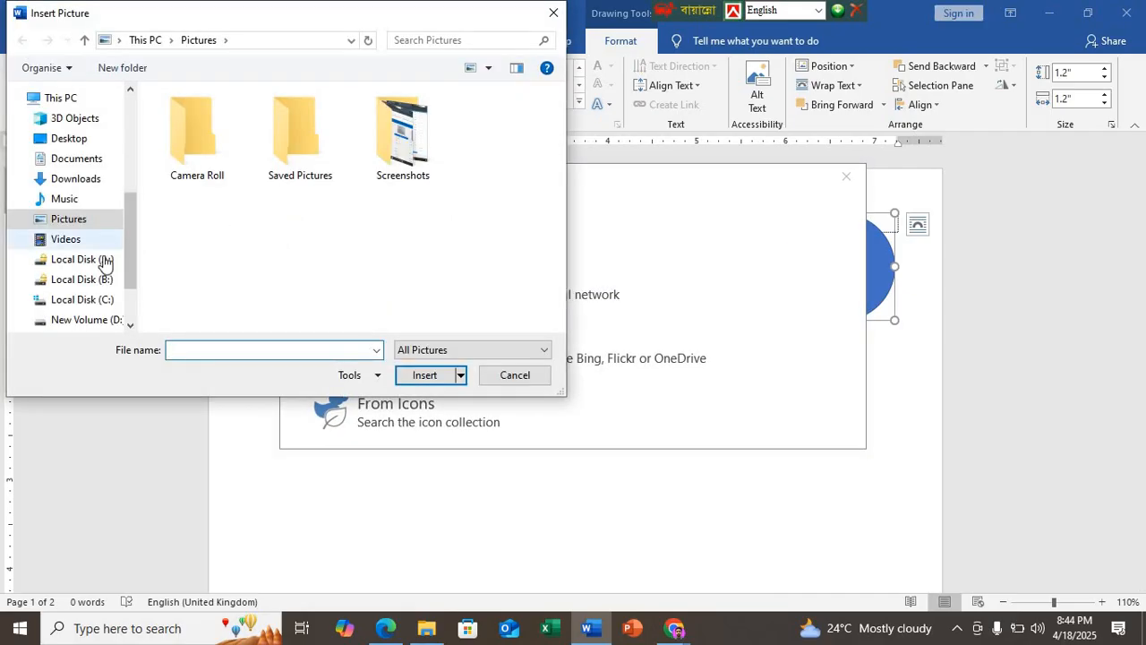
pyautogui.click(59, 141)
pyautogui.click(311, 233)
pyautogui.click(430, 375)
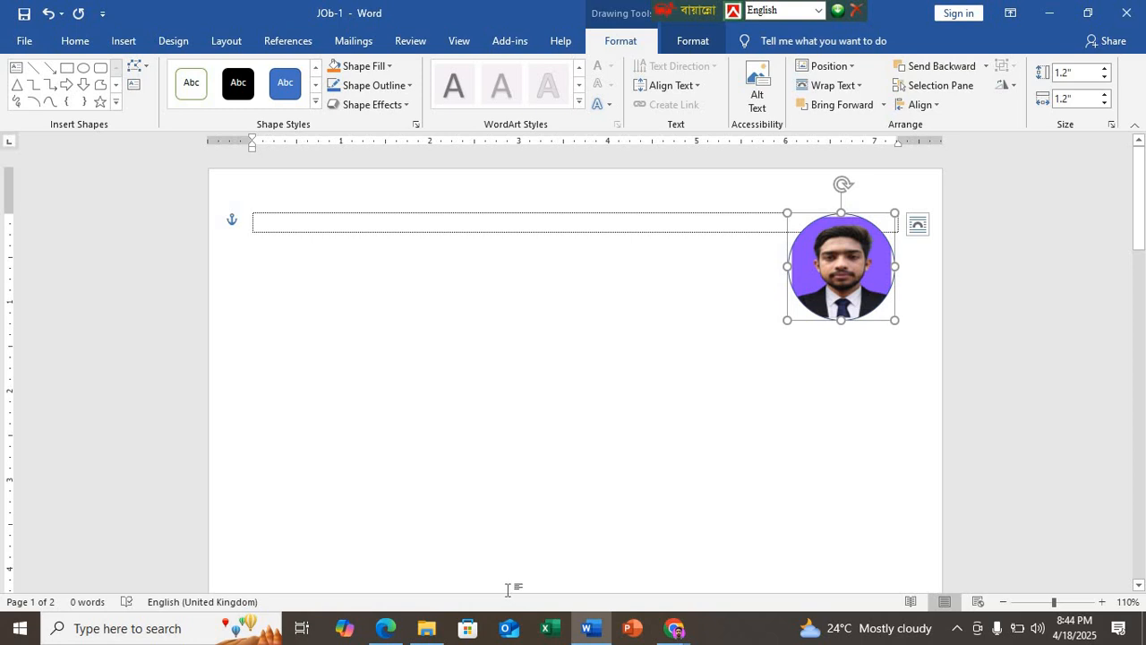
# Step: Remove the outline from the round photograph and deselect it
pyautogui.click(396, 86)
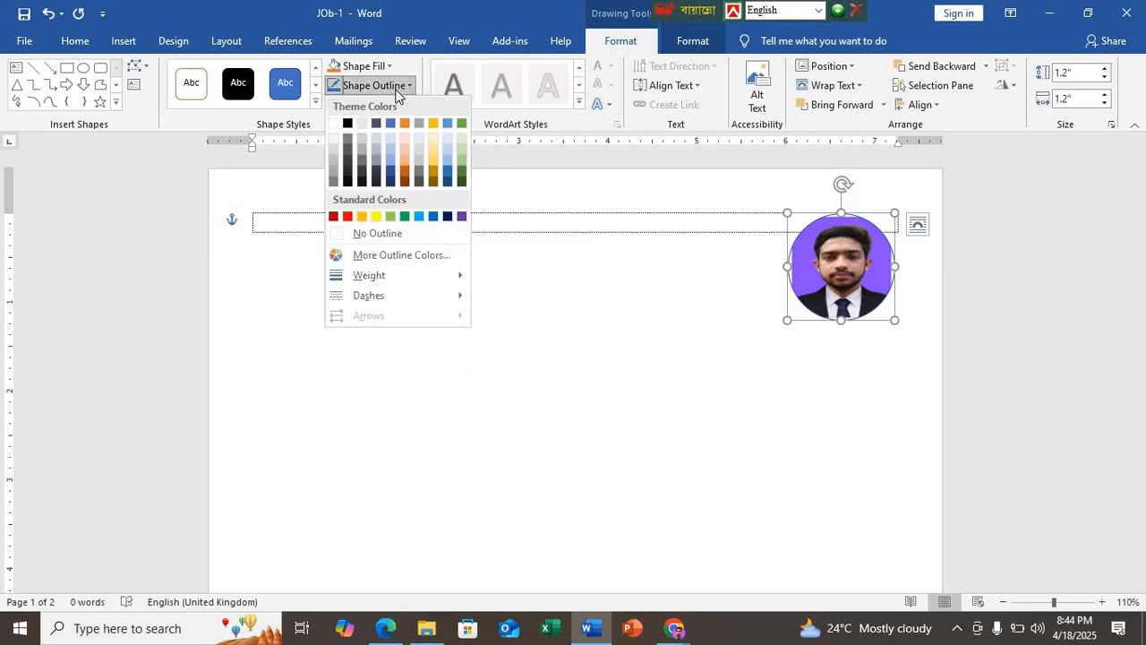
pyautogui.click(383, 233)
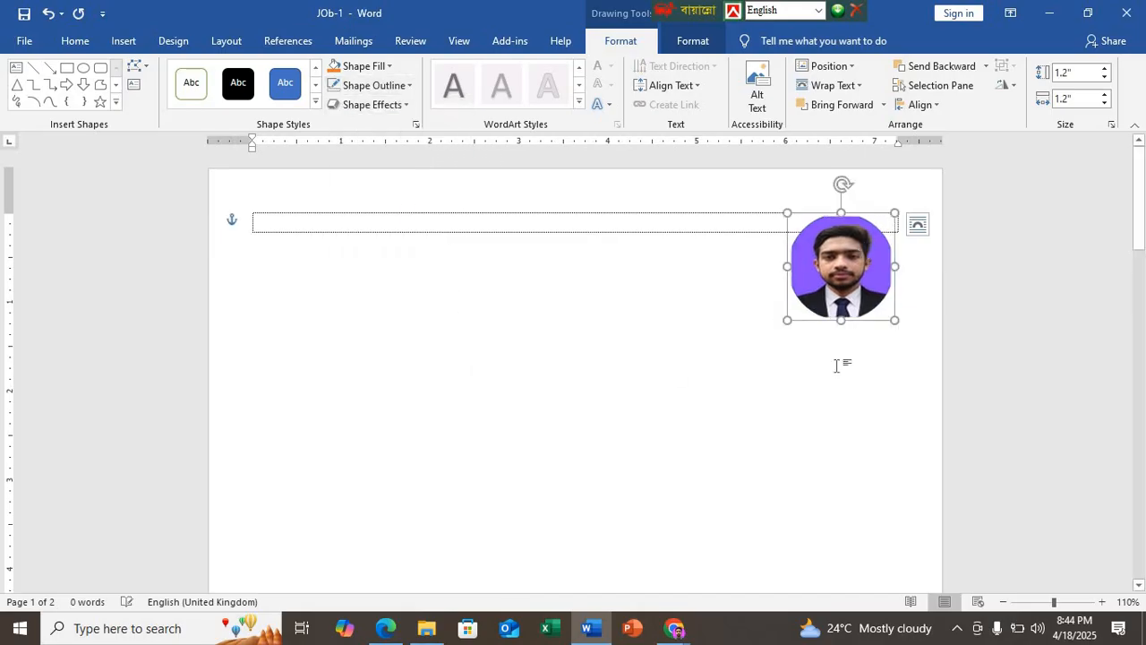
pyautogui.click(616, 391)
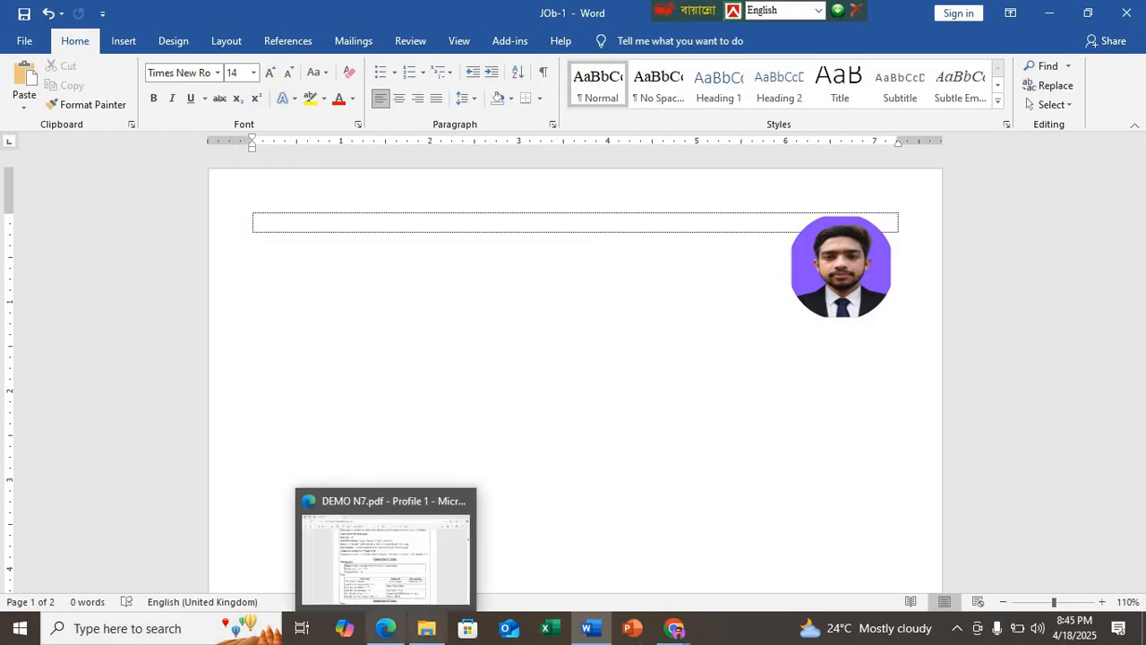
pyautogui.moveTo(664, 633)
pyautogui.click(525, 571)
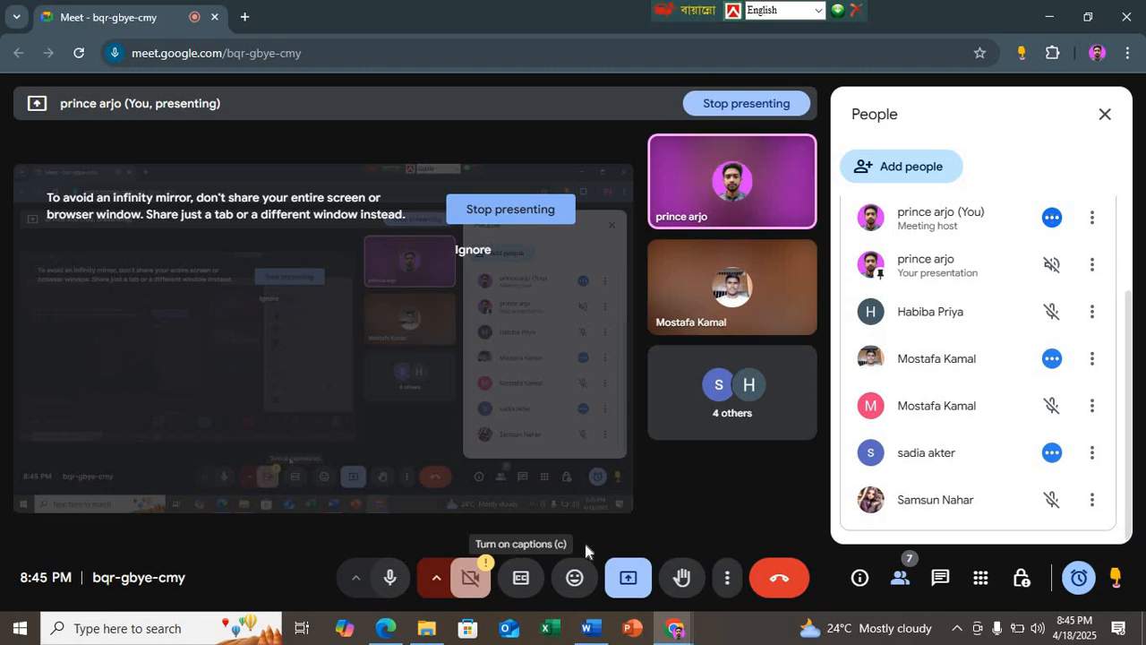
pyautogui.click(587, 628)
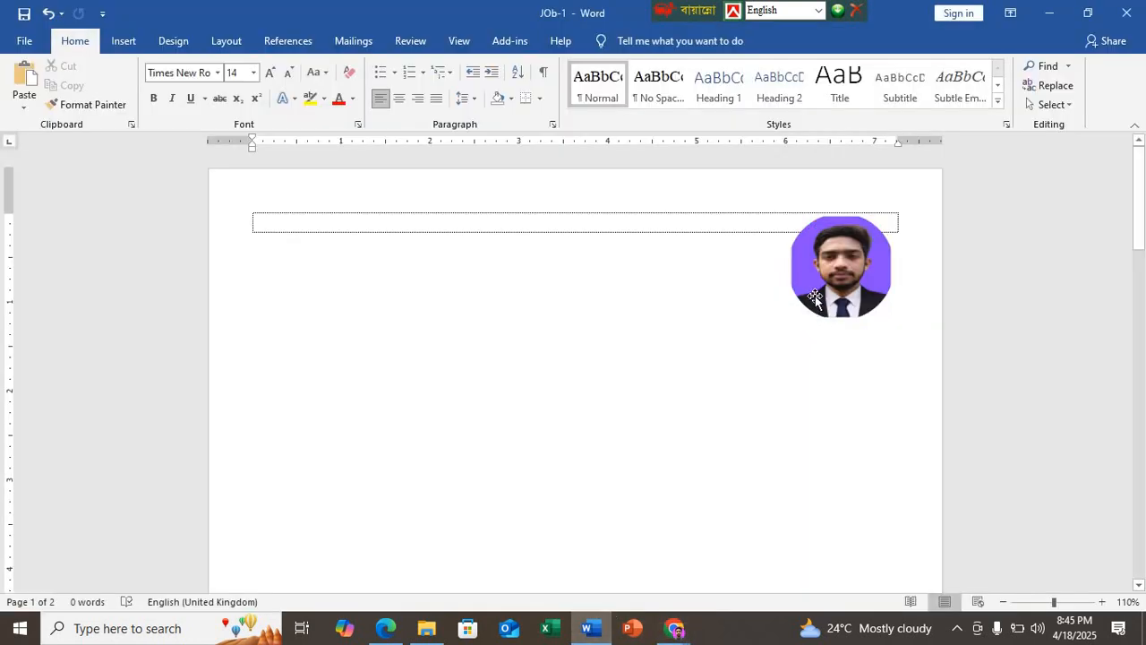
# Step: Select the round photograph and move the floating Bangla keyboard bar clear of the Drawing Tools and Picture Tools headings
pyautogui.click(815, 299)
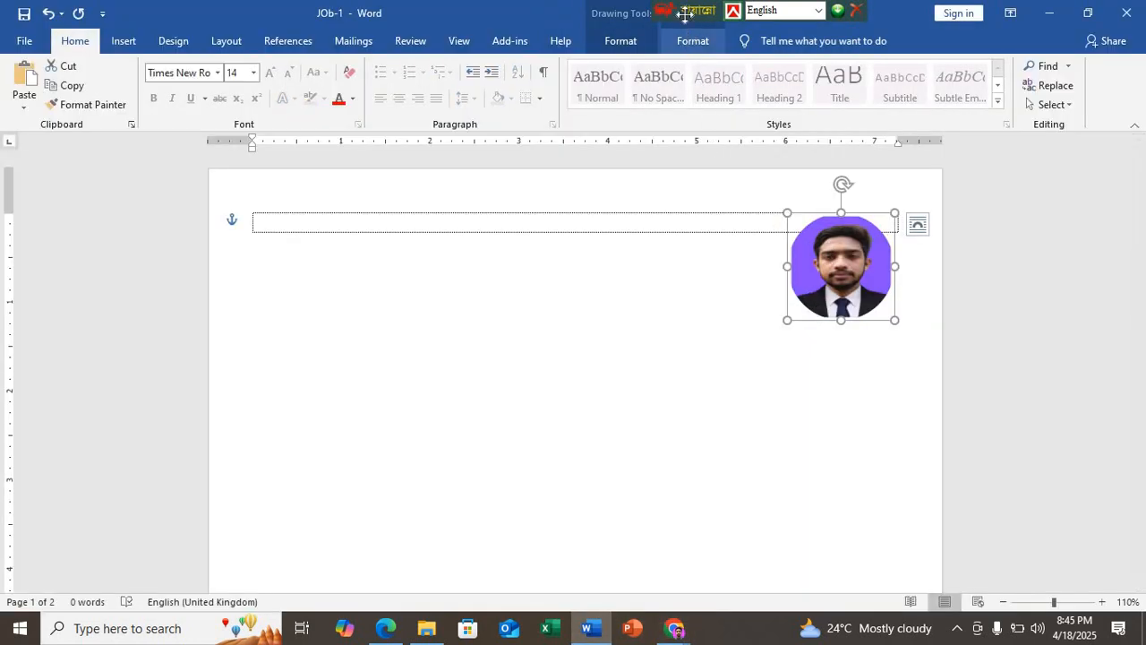
pyautogui.moveTo(684, 13); pyautogui.dragTo(325, 13)
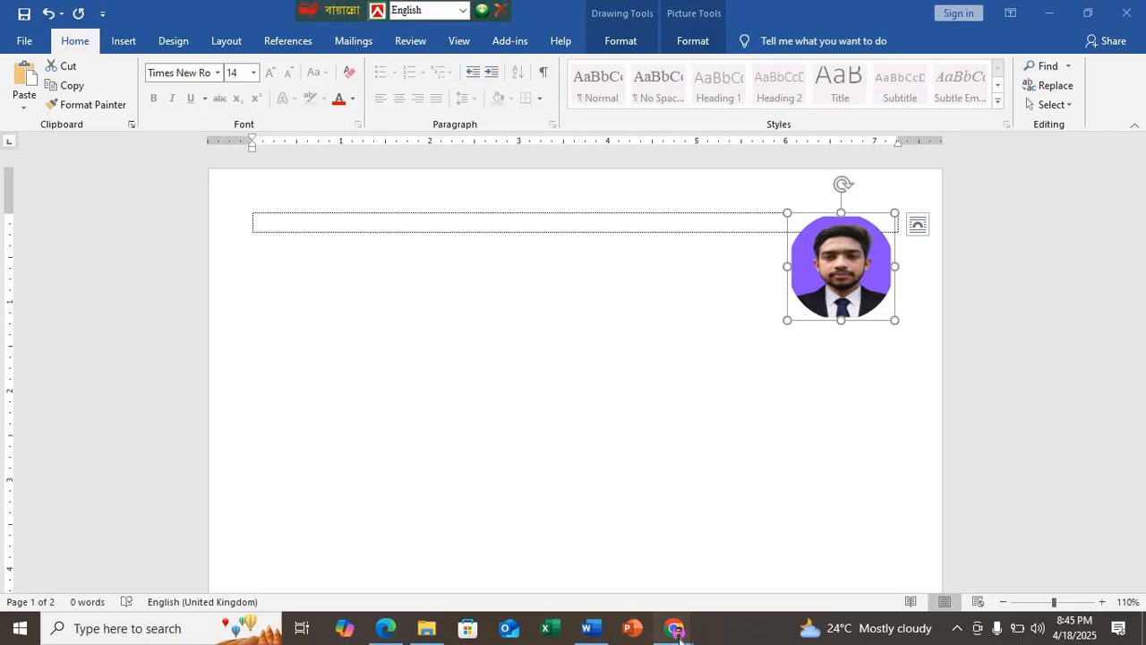
# Step: Switch to Google Meet in Chrome and dismiss the call time limit notice
pyautogui.moveTo(675, 628)
pyautogui.click(549, 572)
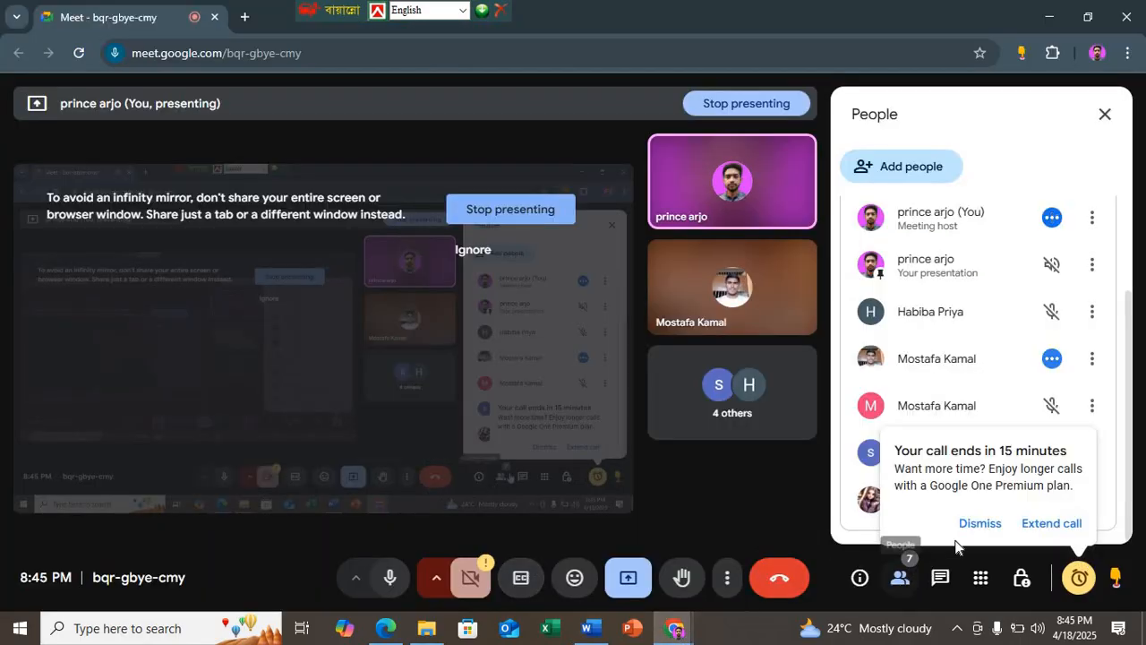
pyautogui.click(978, 524)
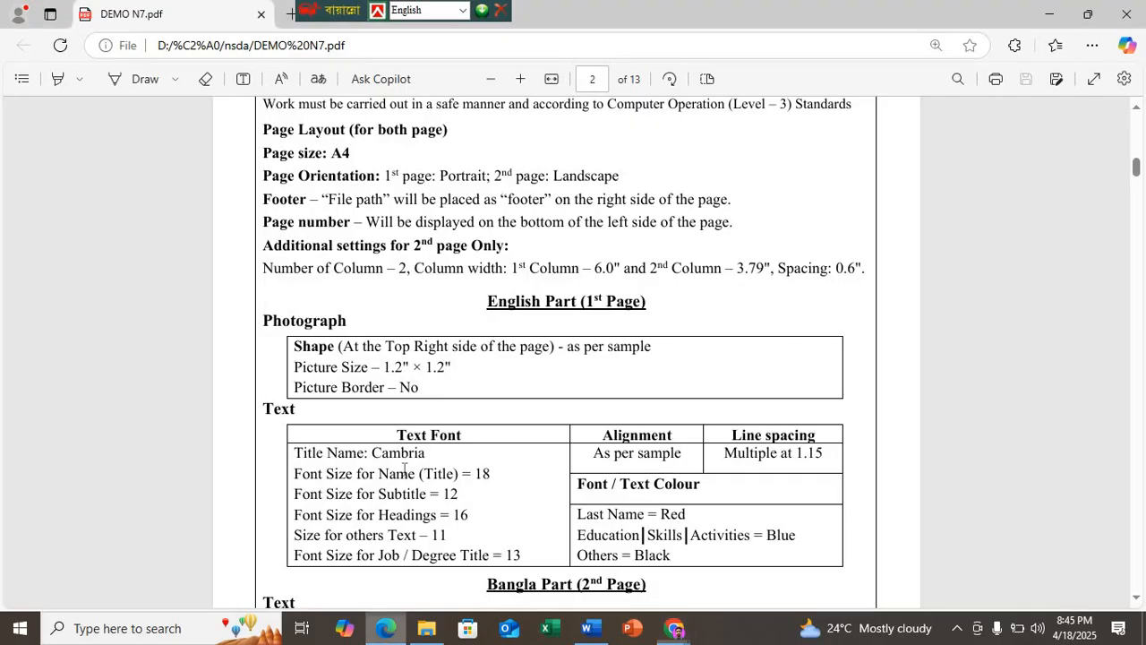
# Step: Switch to Edge and examine the first page's text font, size, spacing and colour specifications in DEMO N7.pdf
pyautogui.click(385, 628)
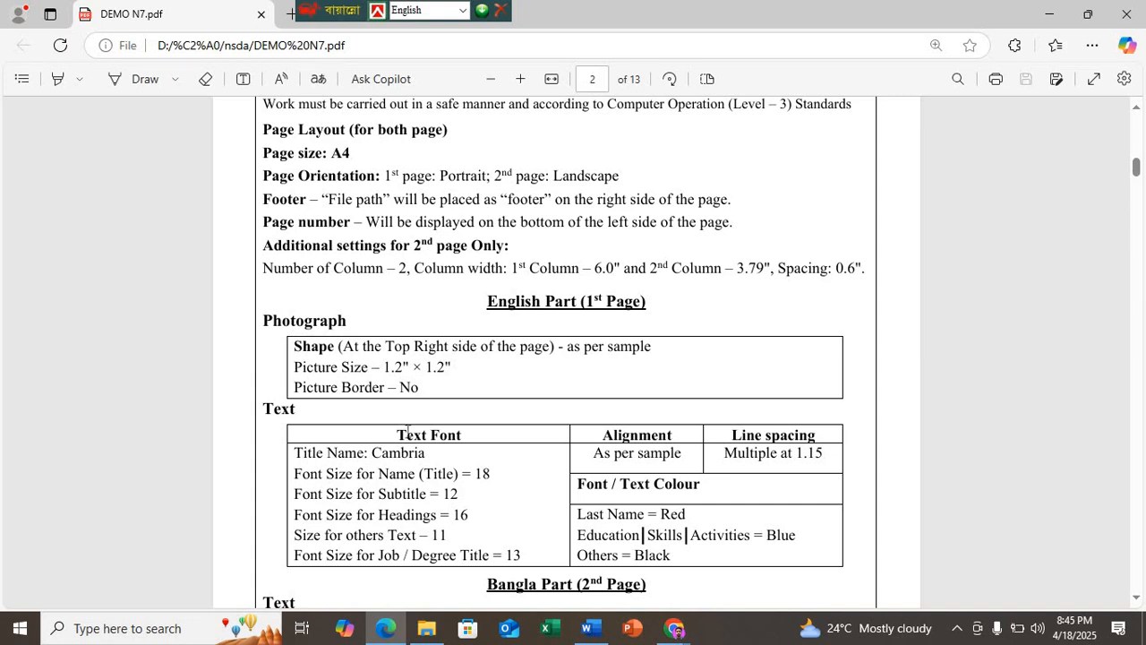
pyautogui.scroll(-2, 406, 433)
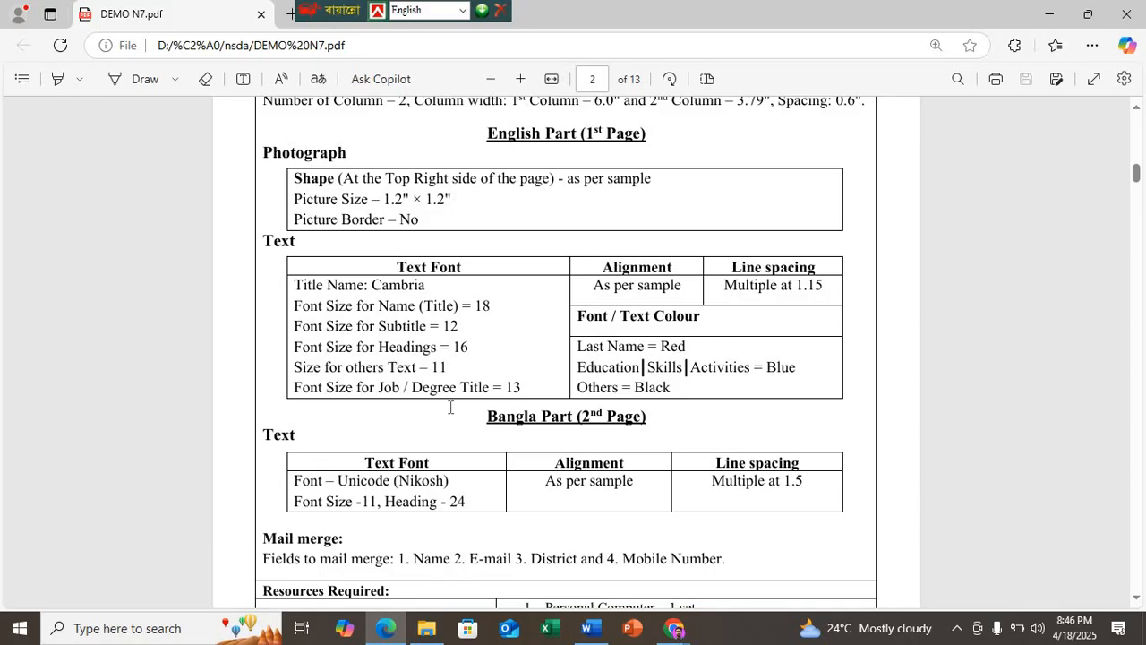
# Step: Switch to Word and set the empty first paragraph's font to Cambria, size 11
pyautogui.hotkey('alt', 'Tab')
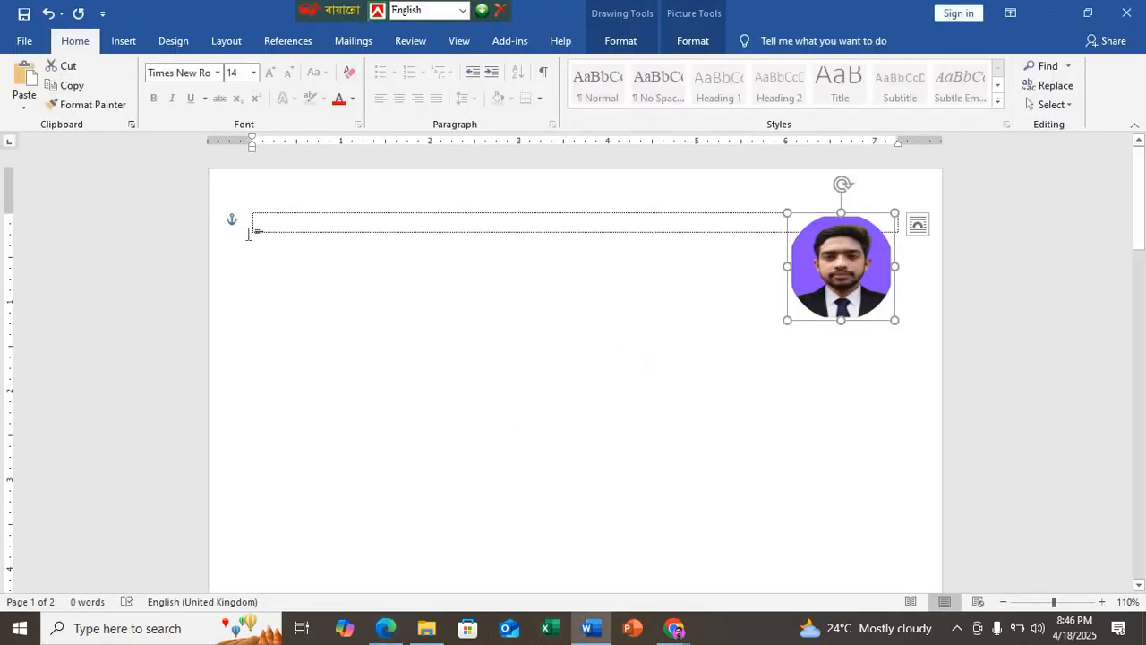
pyautogui.click(257, 223)
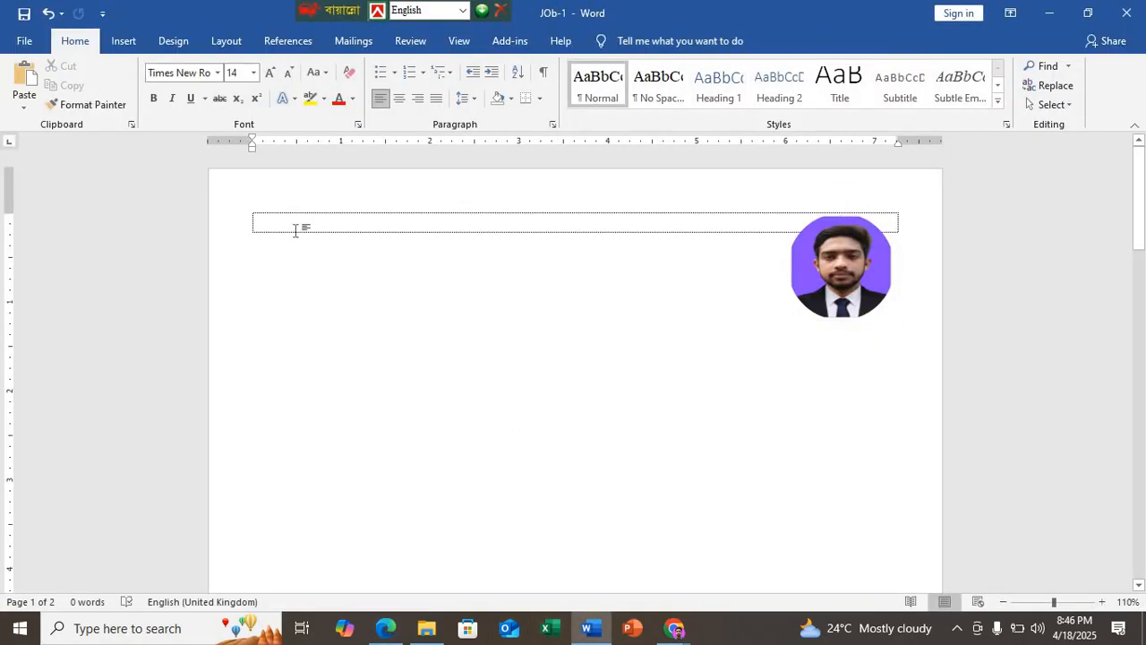
pyautogui.click(220, 73)
pyautogui.write('Com')
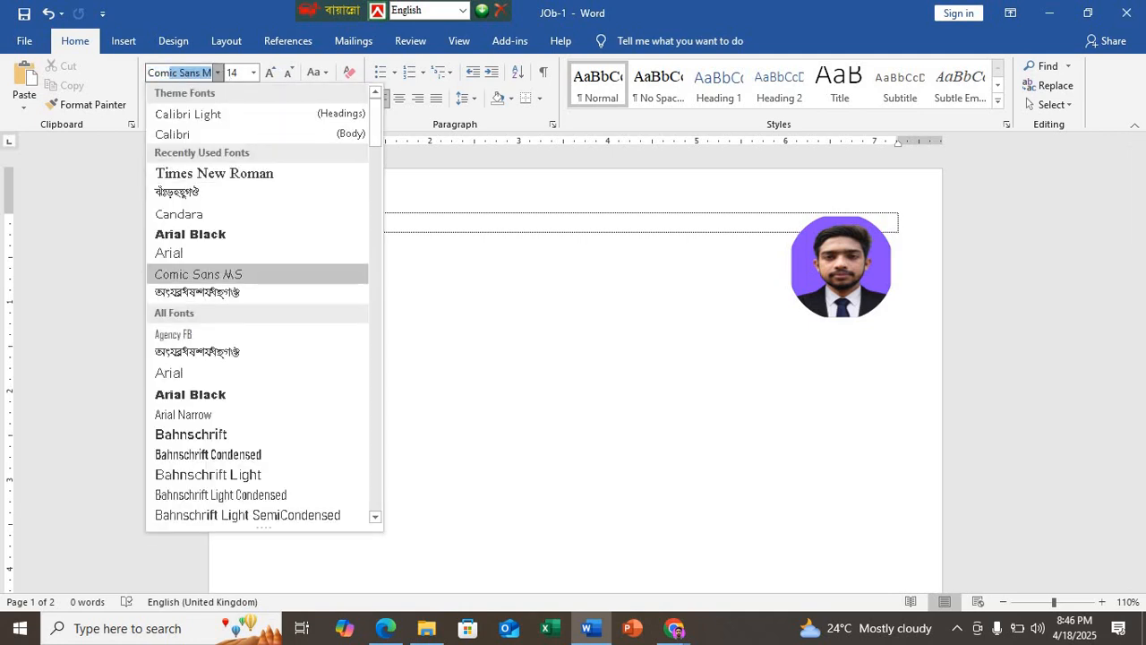
pyautogui.press('BackSpace')
pyautogui.press('BackSpace')
pyautogui.press('BackSpace')
pyautogui.write('ambria')
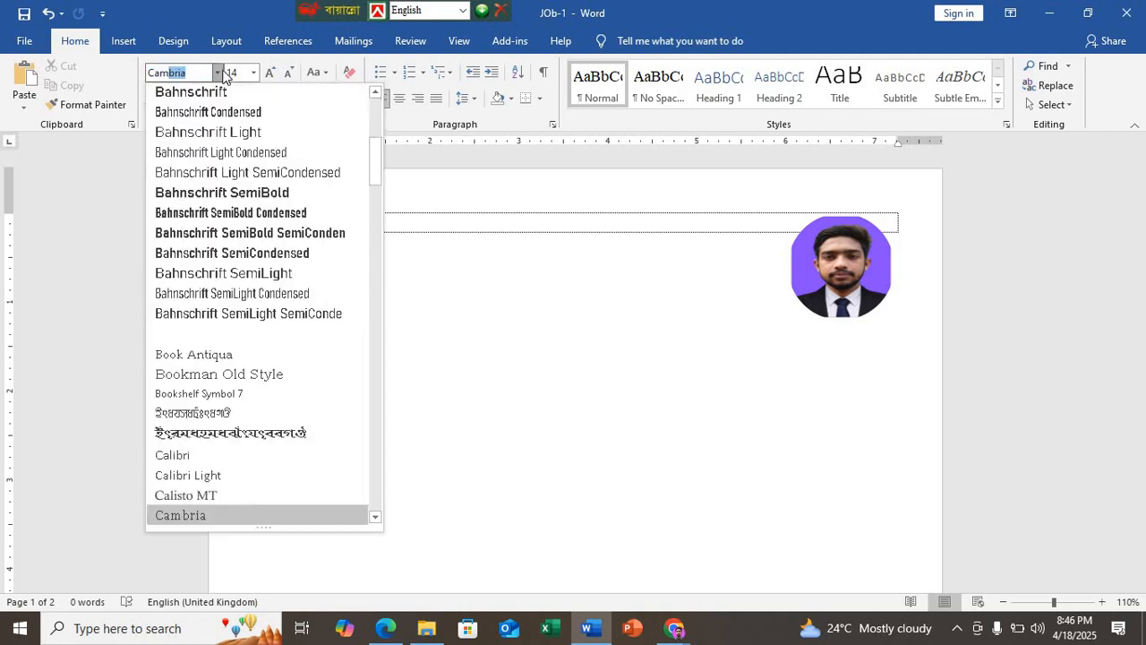
pyautogui.press('Return')
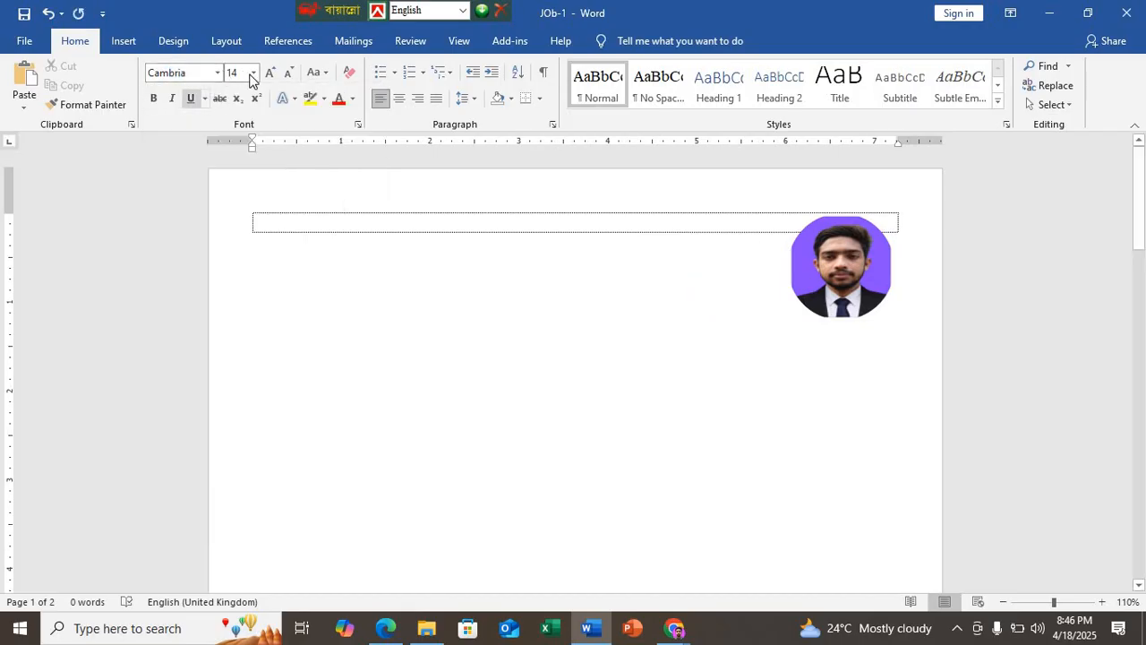
pyautogui.click(237, 75)
pyautogui.write('11')
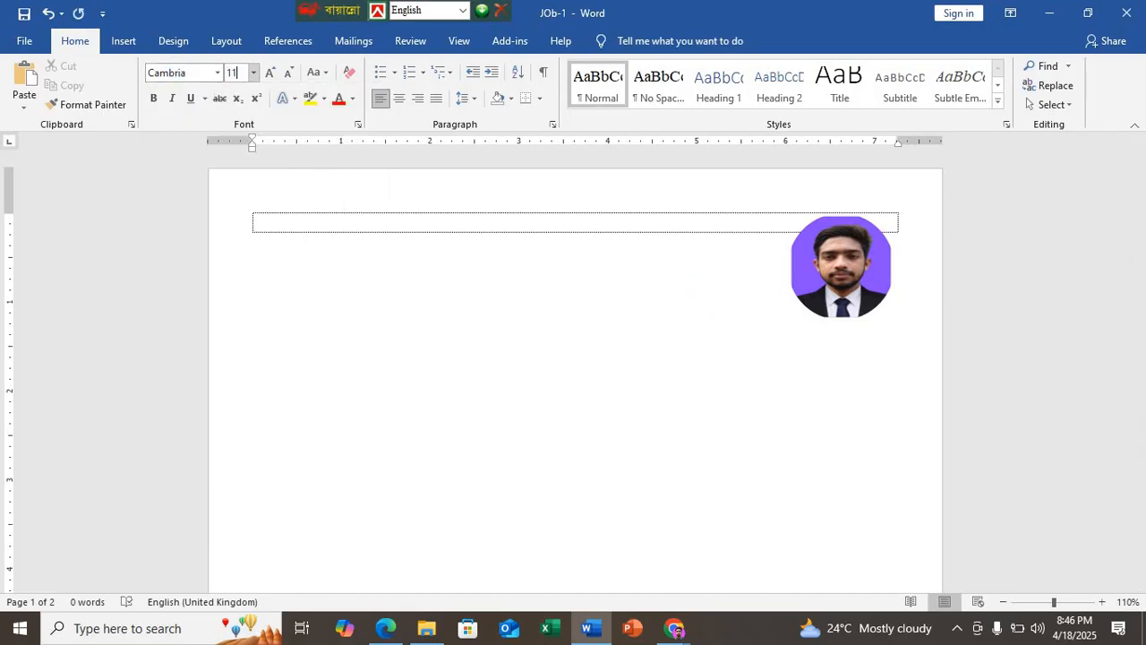
pyautogui.press('Return')
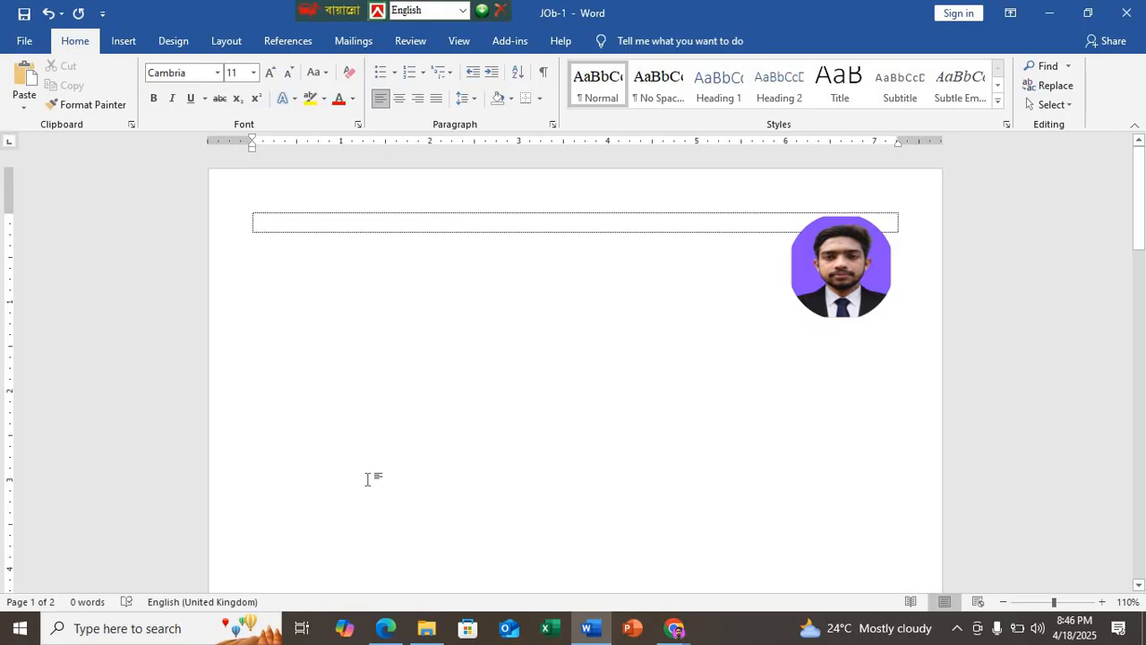
# Step: Switch to Edge and copy the page 3 sample text in DEMO N7.pdf from "FIRST NAME" through the end of the Education section
pyautogui.click(415, 431)
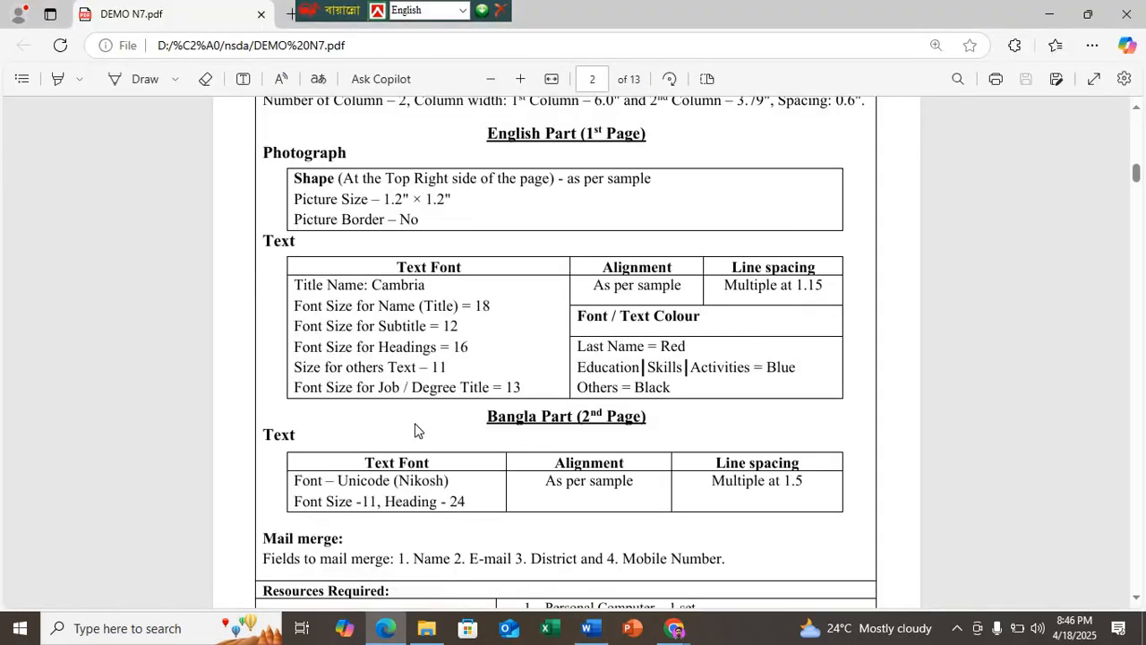
pyautogui.scroll(-5, 553, 392)
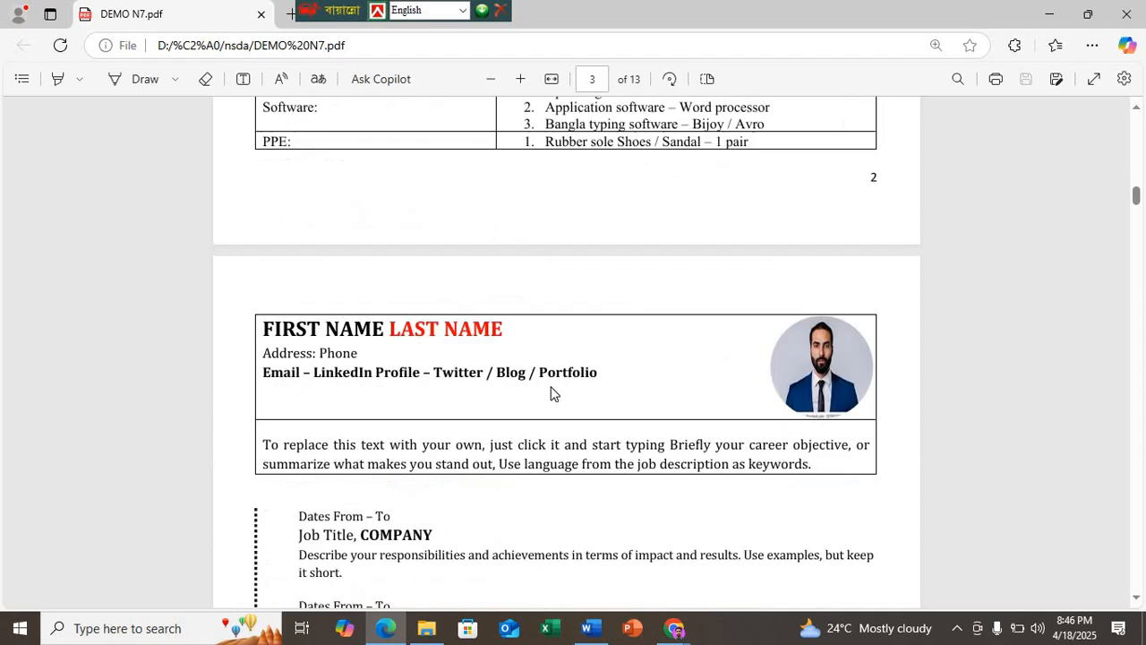
pyautogui.scroll(-3, 551, 392)
pyautogui.scroll(-6, 340, 485)
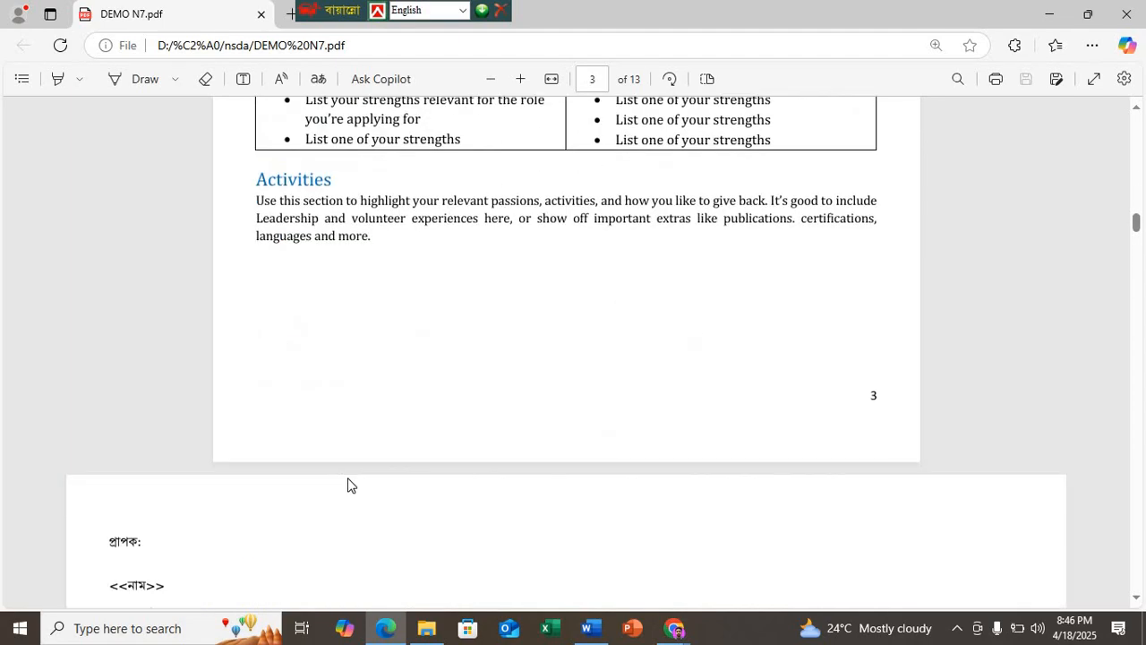
pyautogui.scroll(6, 348, 483)
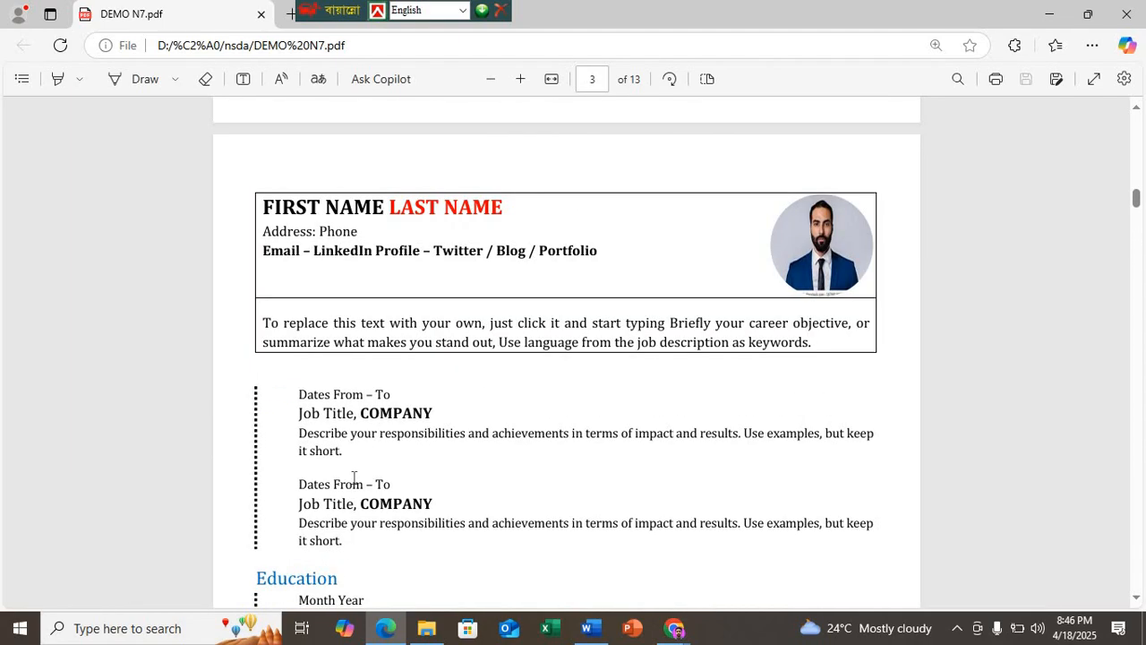
pyautogui.moveTo(265, 205); pyautogui.dragTo(867, 375)
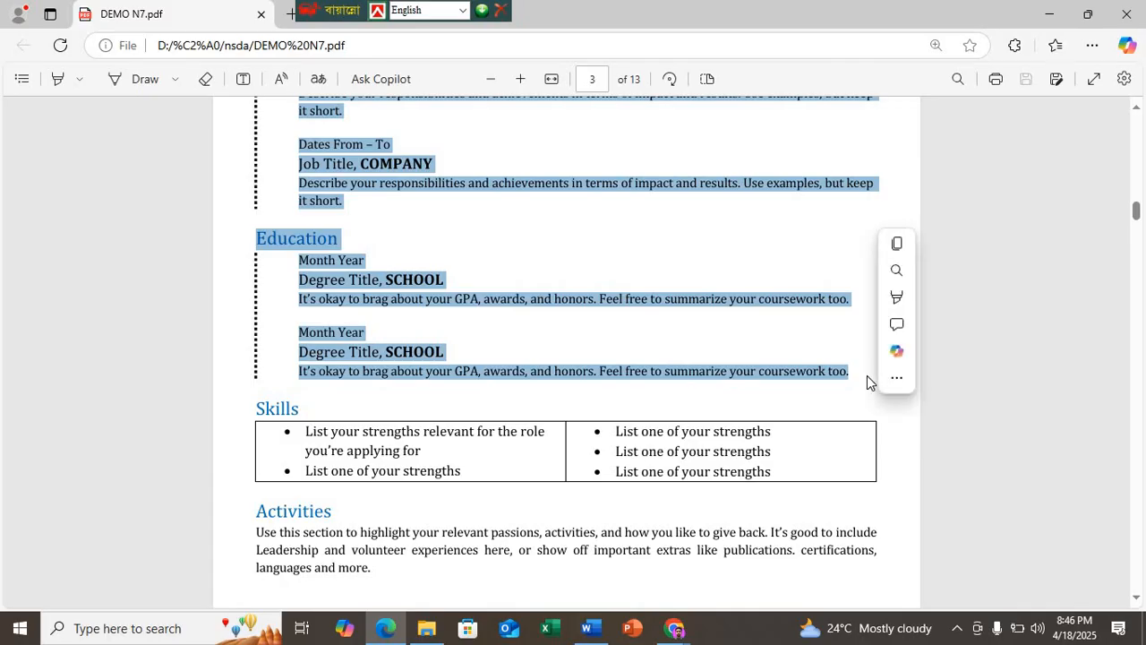
# Step: Switch to Word and paste the copied sample text into the empty bordered paragraph on the first page
pyautogui.click(589, 628)
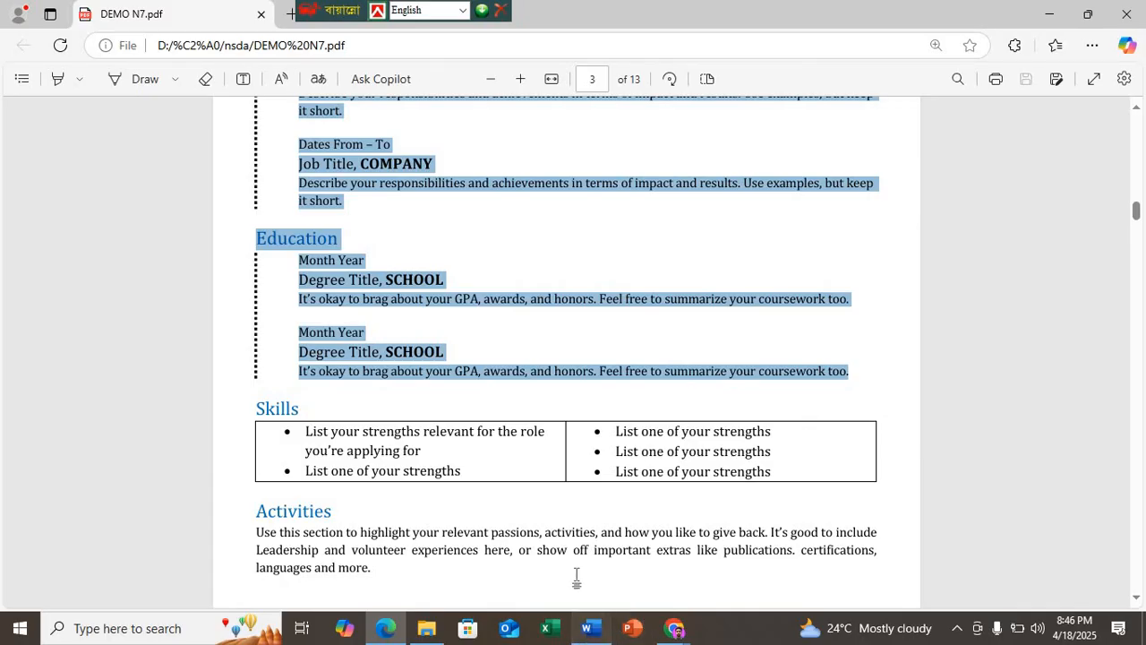
pyautogui.click(263, 232)
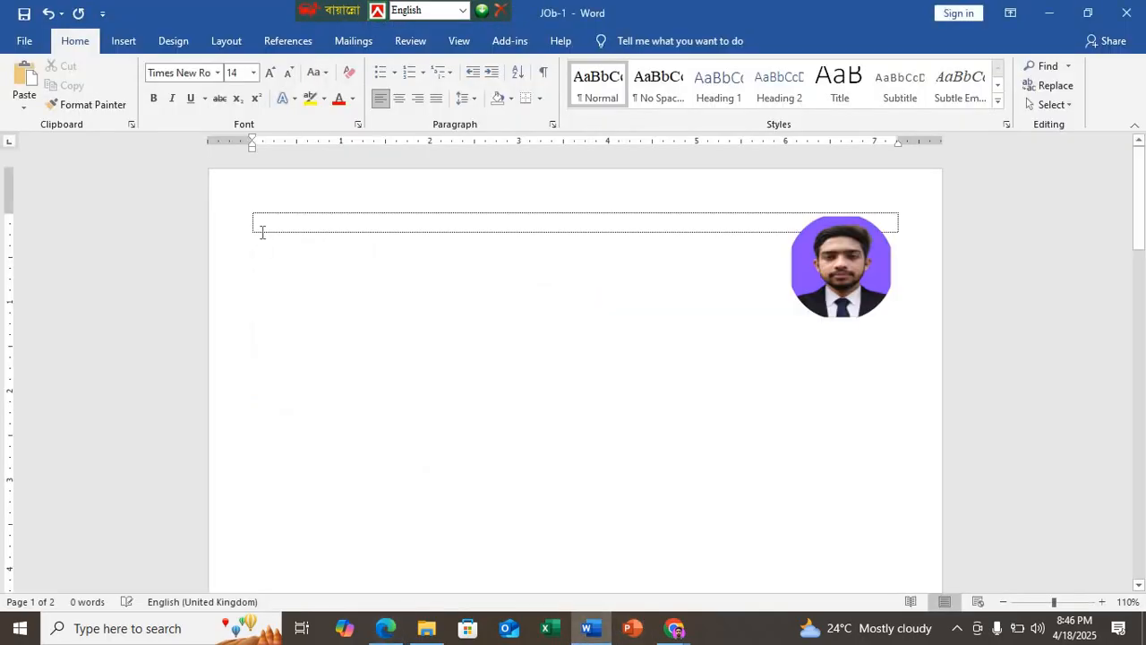
pyautogui.write('FIRST NAME LAST NAME Address: Phone Email – LinkedIn Profile – Twitter/Blog/Portfolio To replace this text with your own, just click it and start typing Briefly state your career objective, or summarize what makes you stand out, Use language from the job description as keywords. Dates From – To Job Title, COMPANY Describe your responsibilities and achievements in terms of impact and results. Use examples, but keep it short. Dates From – To Job Title, COMPANY Describe your responsibilities and achievements in terms of impact and results. Use examples, but keep it short. Education Month Year Degree Title, SCHOOL It’s okay to brag about your GPA, awards, and honors. Feel free to summarize your coursework too. Month Year Degree Title, SCHOOL It’s okay to brag about your GPA, awards, and honors. Feel free to summarize your coursework too.')
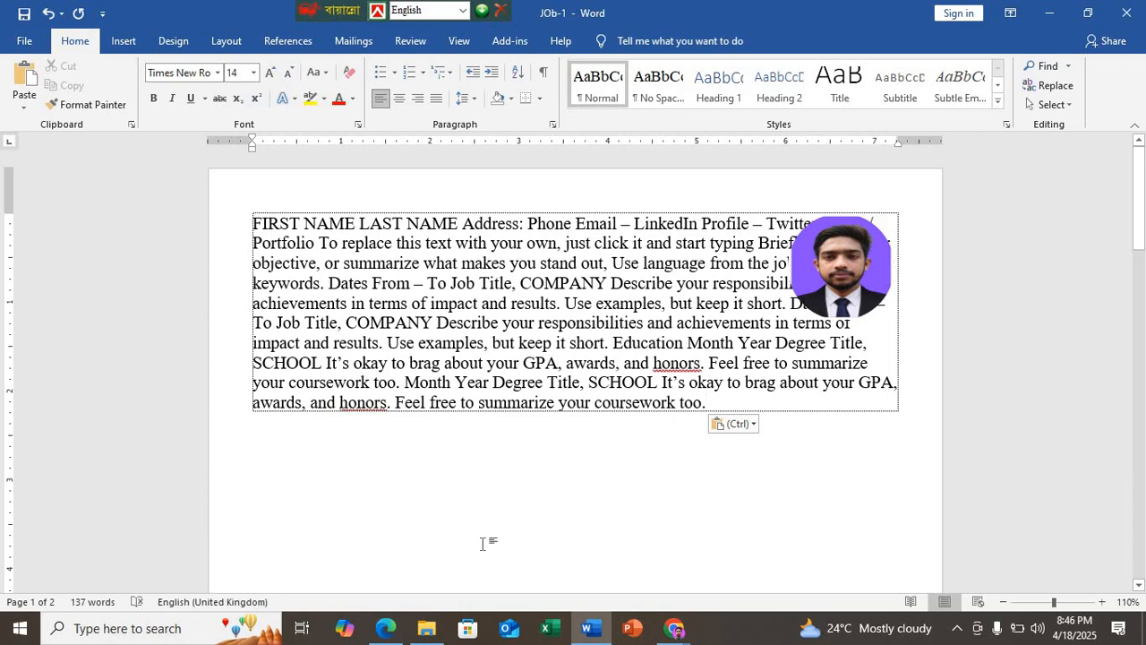
# Step: Check the sample's line layout in Edge, and in Word start a new paragraph before "Address: Phone"
pyautogui.moveTo(385, 627)
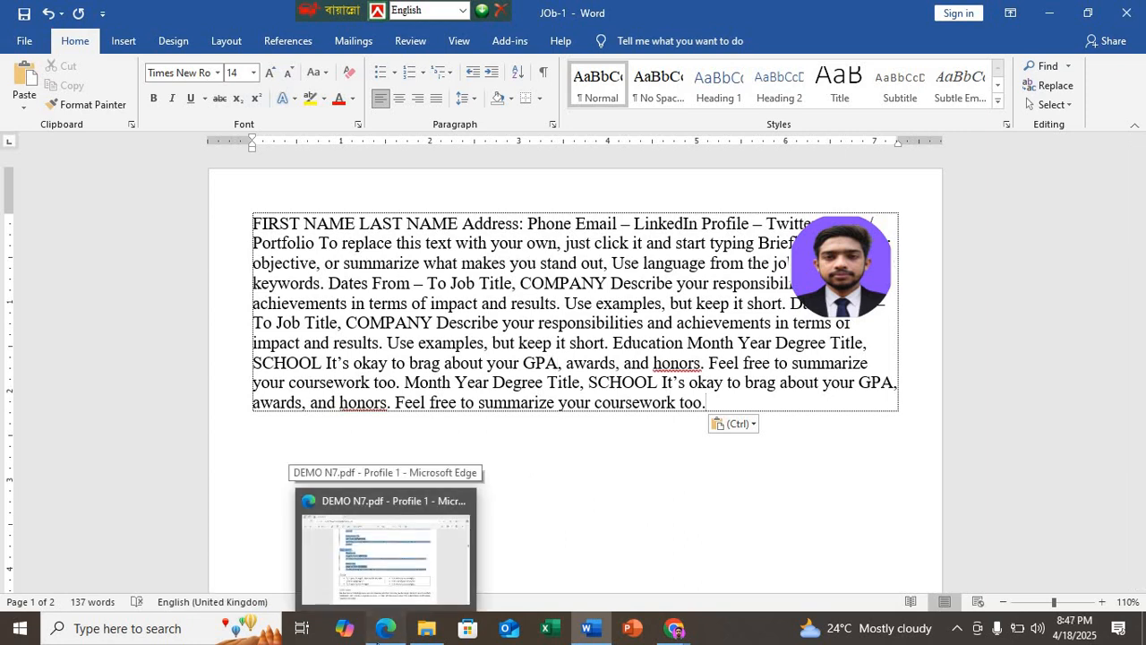
pyautogui.click(385, 551)
pyautogui.scroll(4, 402, 264)
pyautogui.scroll(-2, 402, 320)
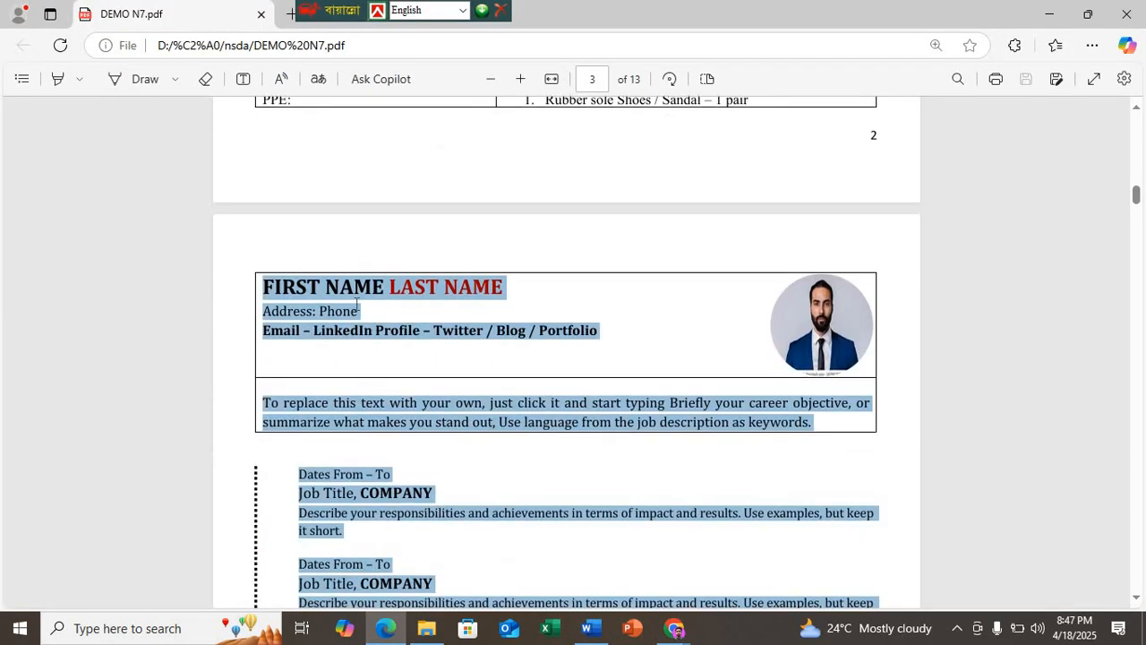
pyautogui.click(587, 627)
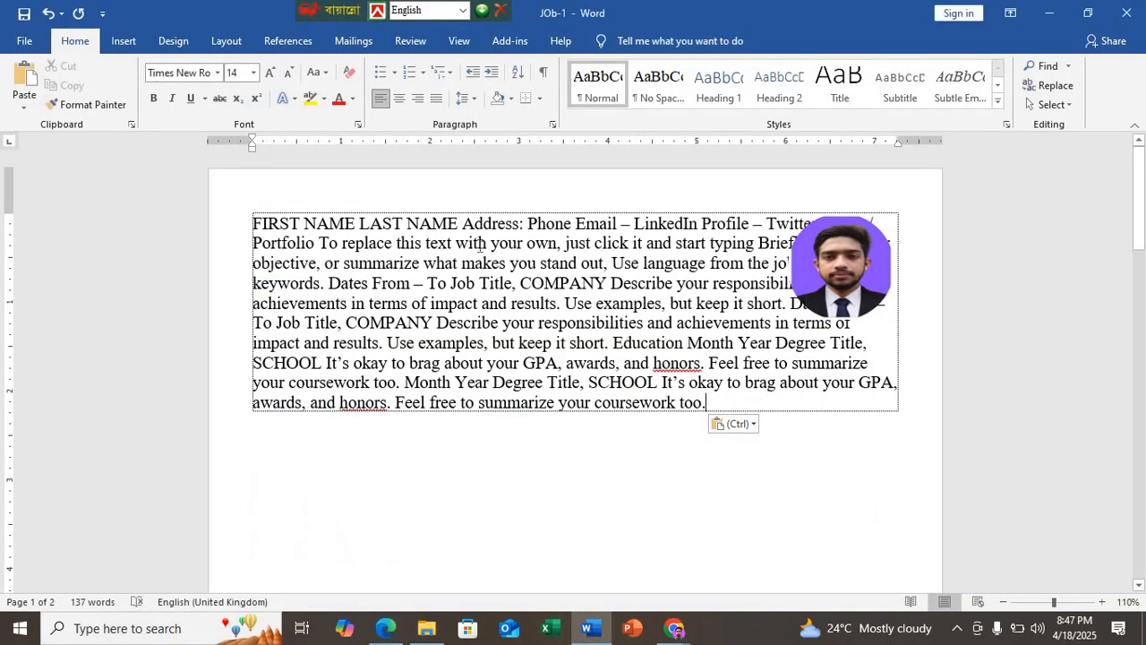
pyautogui.press('Return')
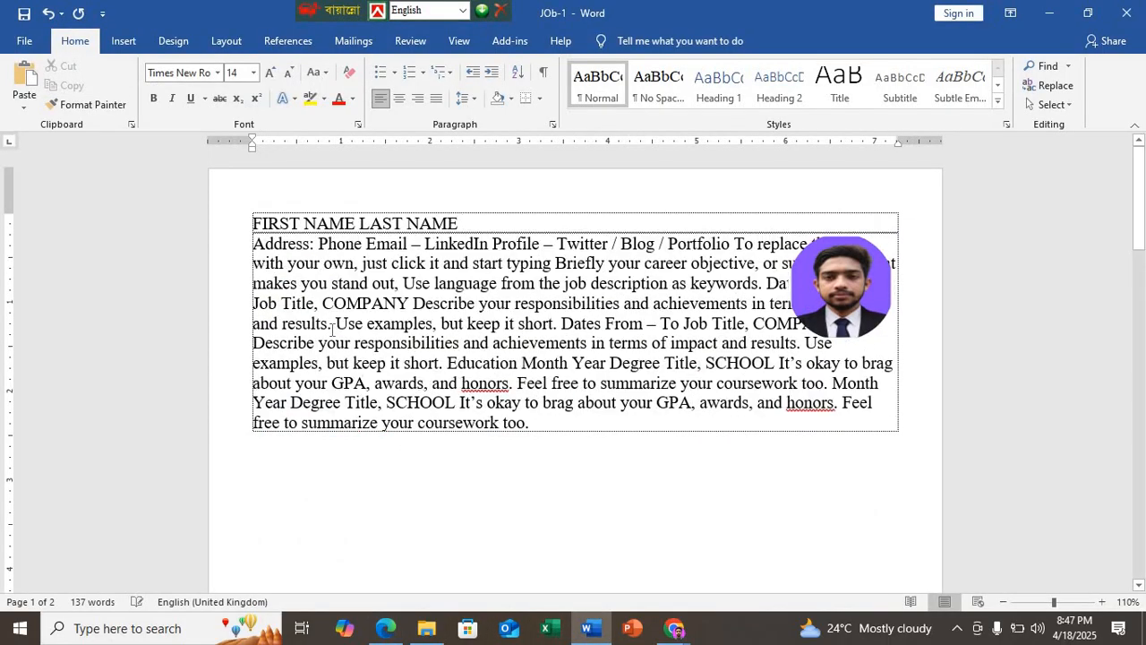
# Step: Following the sample in Edge, start new paragraphs in the Word text before "Email – LinkedIn Profile" and before "To replace this text"
pyautogui.click(385, 628)
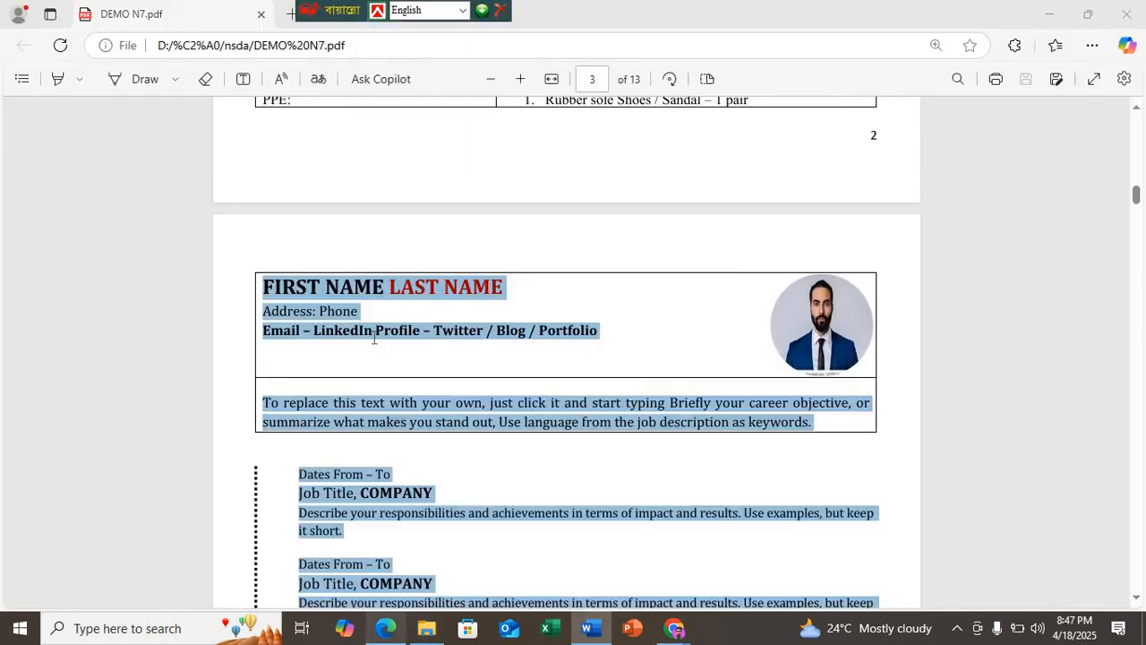
pyautogui.click(587, 628)
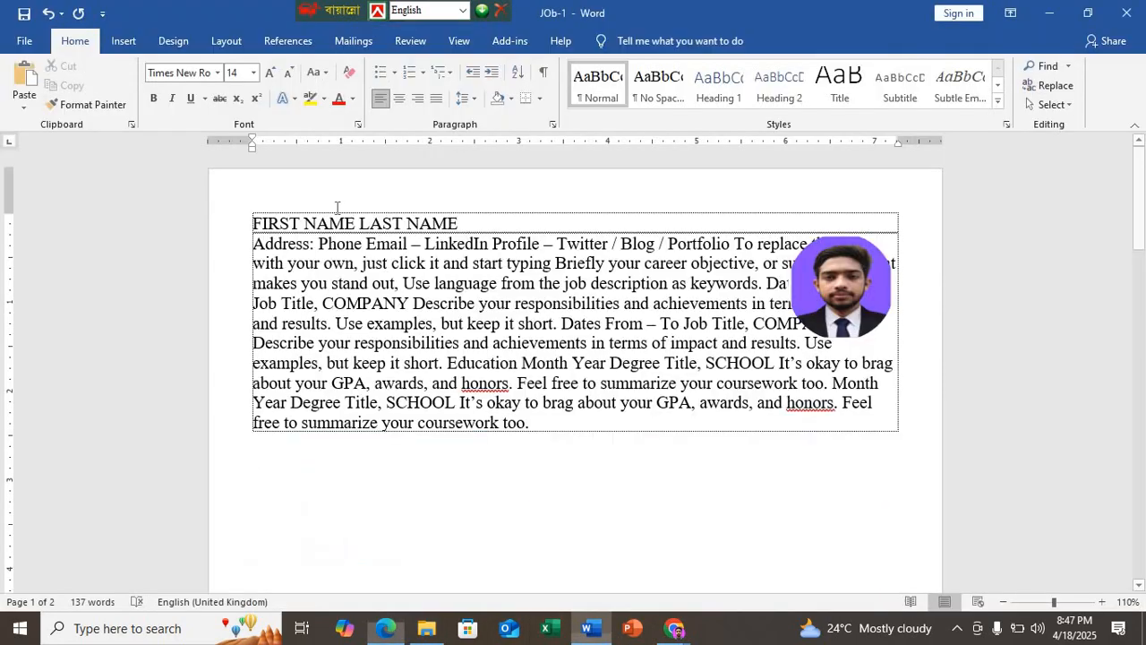
pyautogui.press('Return')
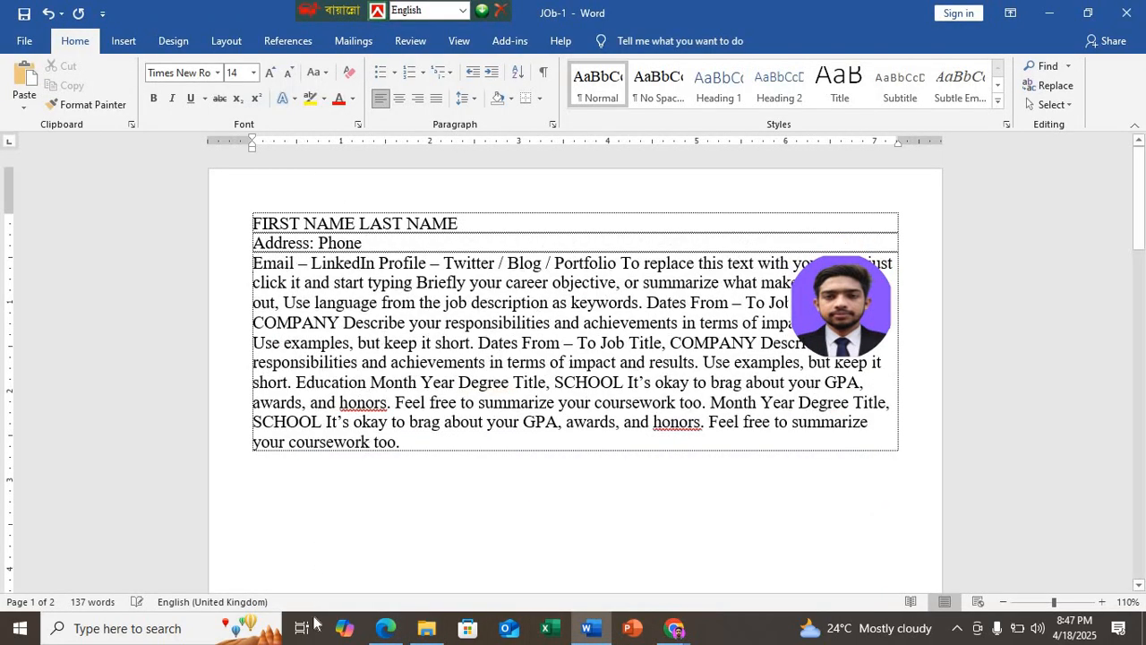
pyautogui.click(385, 628)
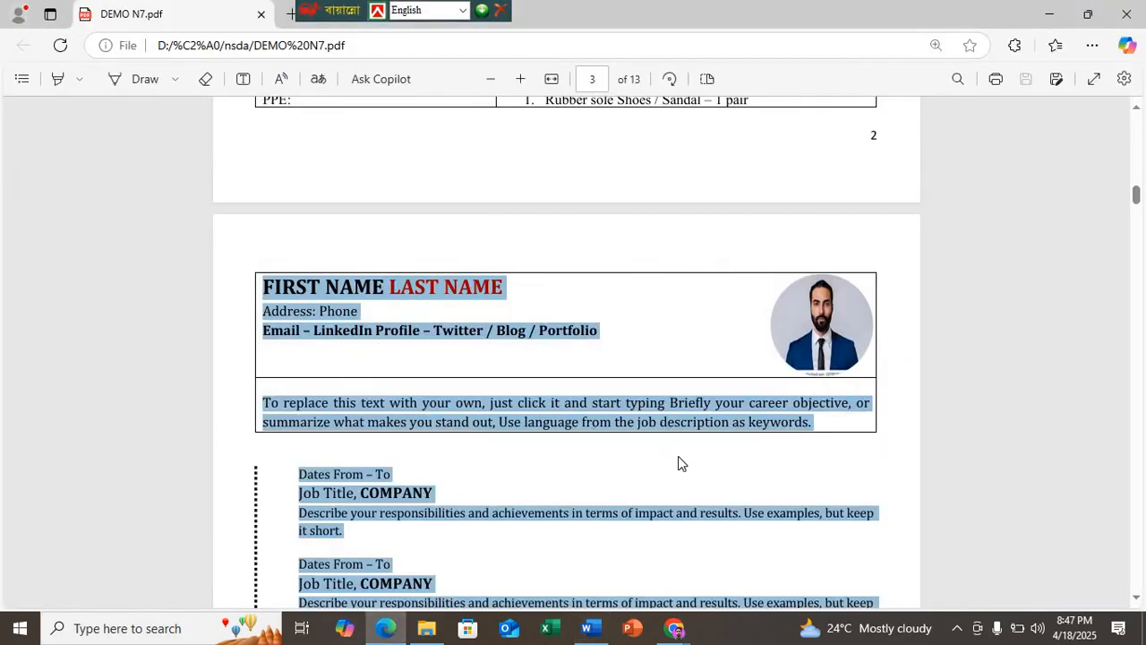
pyautogui.click(588, 628)
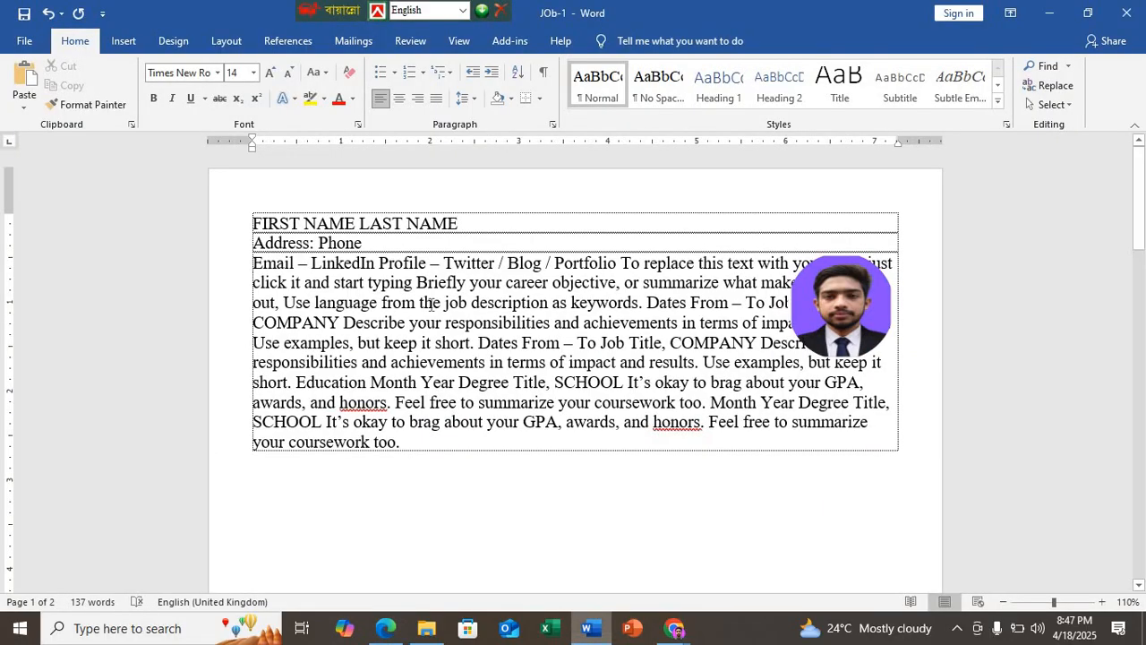
pyautogui.click(624, 264)
pyautogui.press('Return')
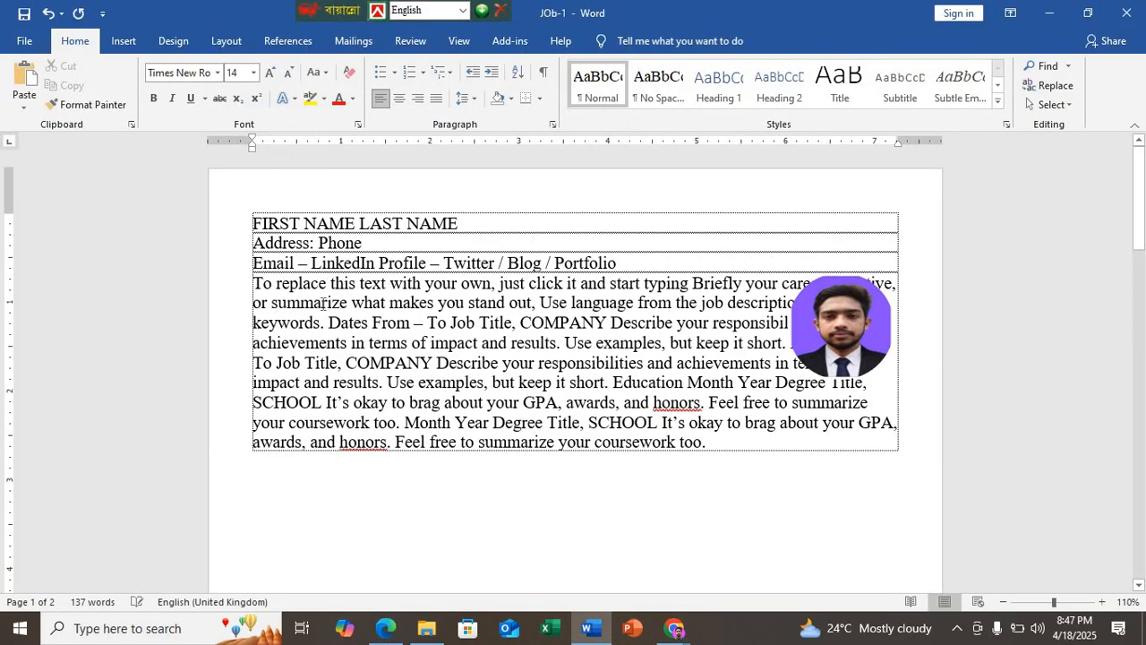
# Step: After checking the sample in Edge, move the round photograph below the Word text and start a new paragraph before the first "Dates From"
pyautogui.click(385, 627)
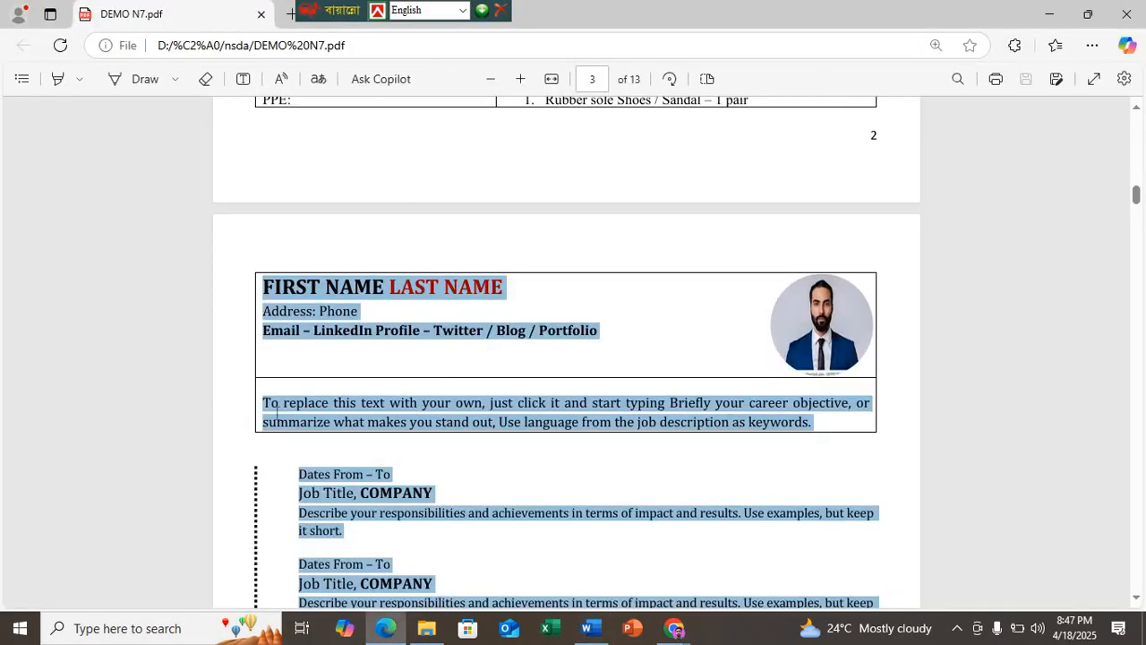
pyautogui.click(587, 628)
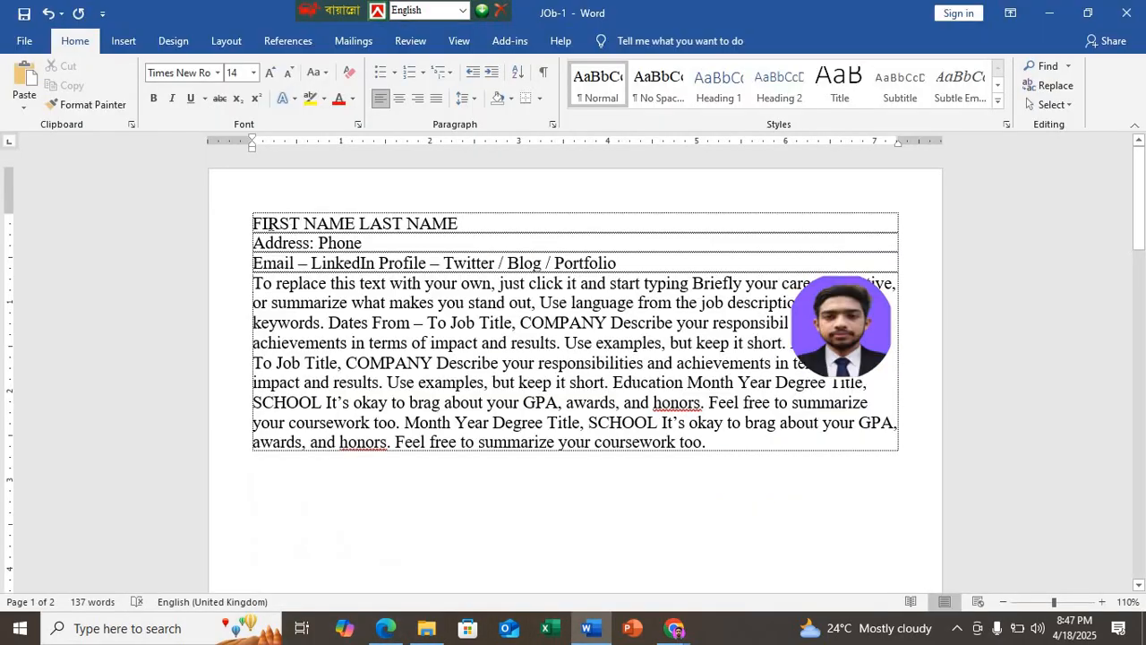
pyautogui.click(385, 628)
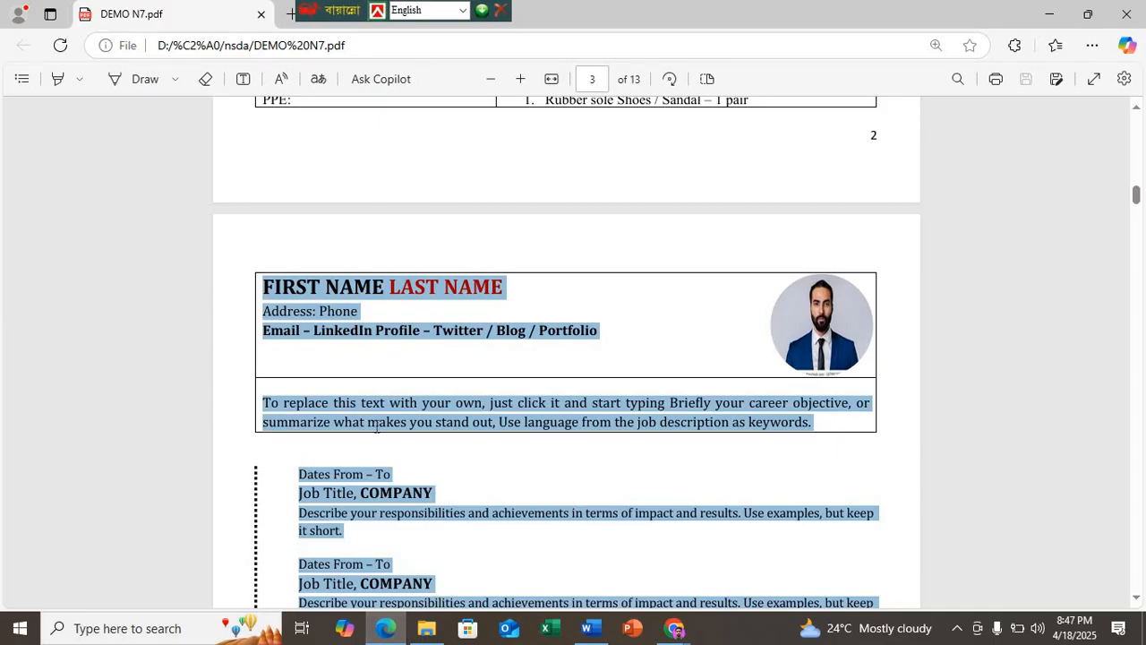
pyautogui.click(588, 628)
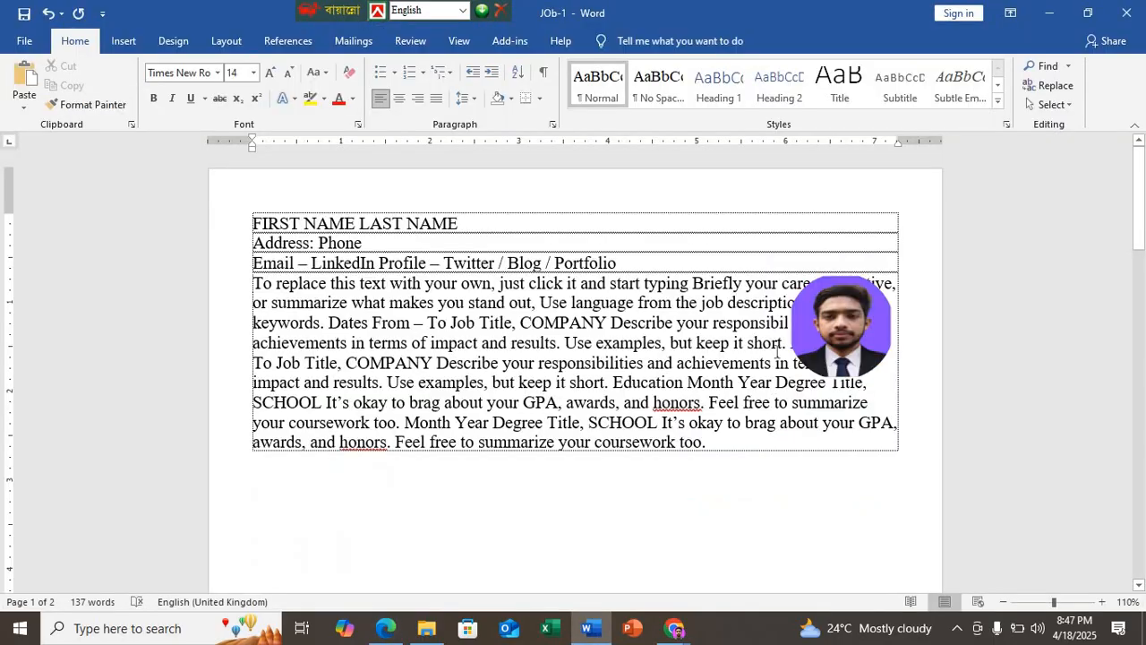
pyautogui.moveTo(829, 327); pyautogui.dragTo(835, 551)
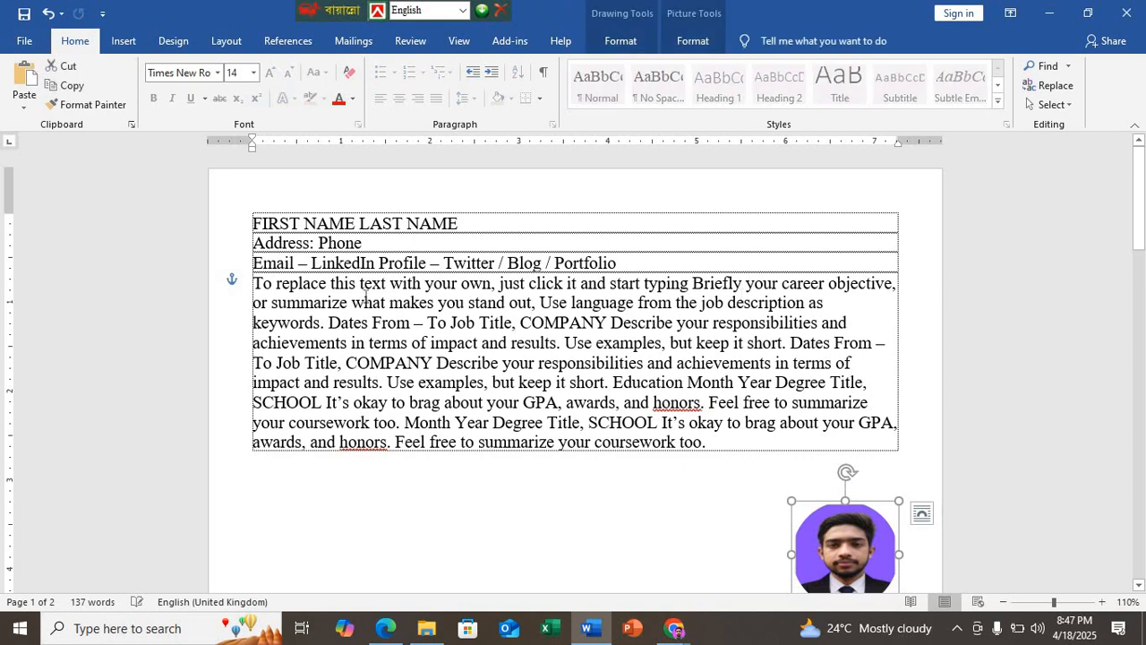
pyautogui.click(328, 323)
pyautogui.press('Return')
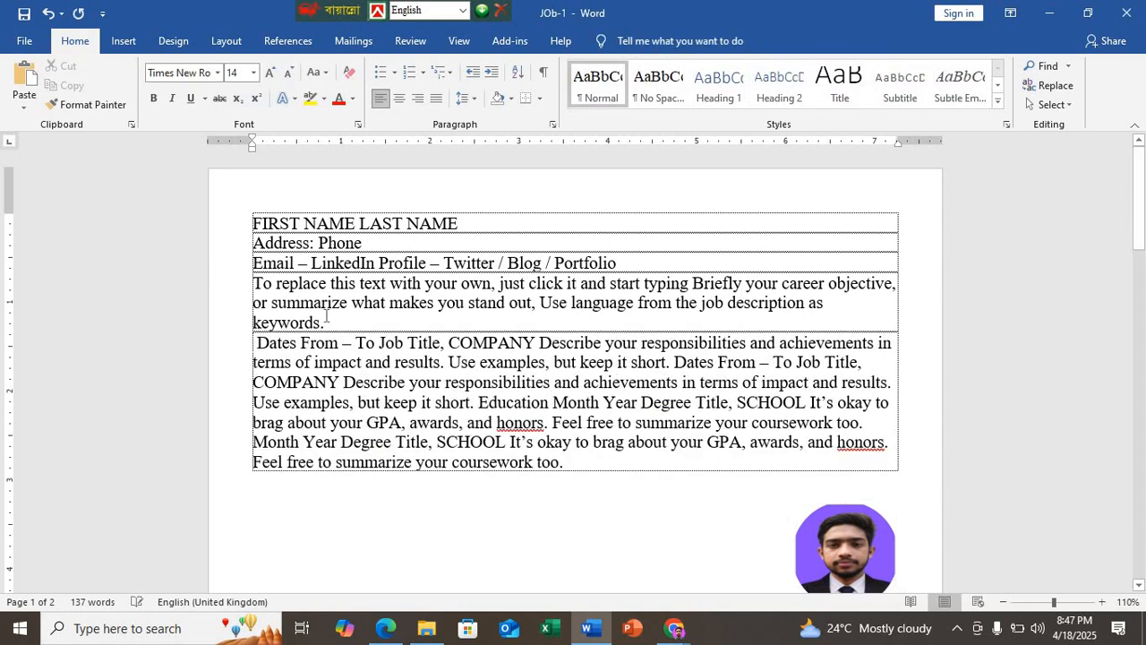
# Step: Justify the "To replace this text" paragraph and delete the space in front of the first "Dates From"
pyautogui.click(326, 318)
pyautogui.hotkey('ctrl', 'j')
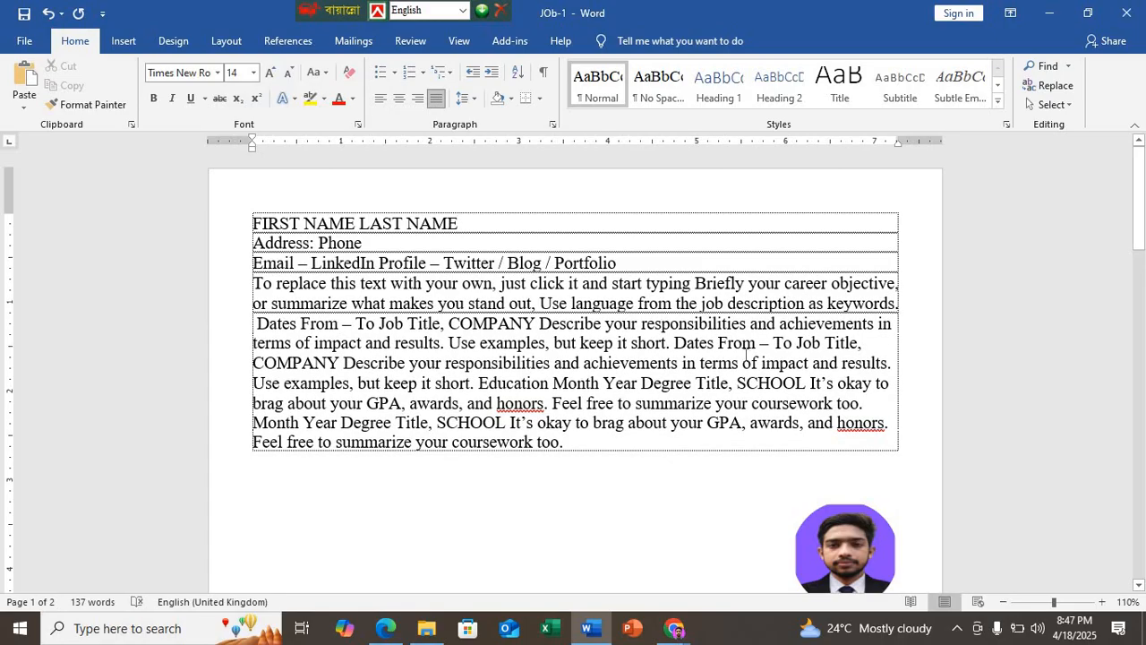
pyautogui.click(260, 324)
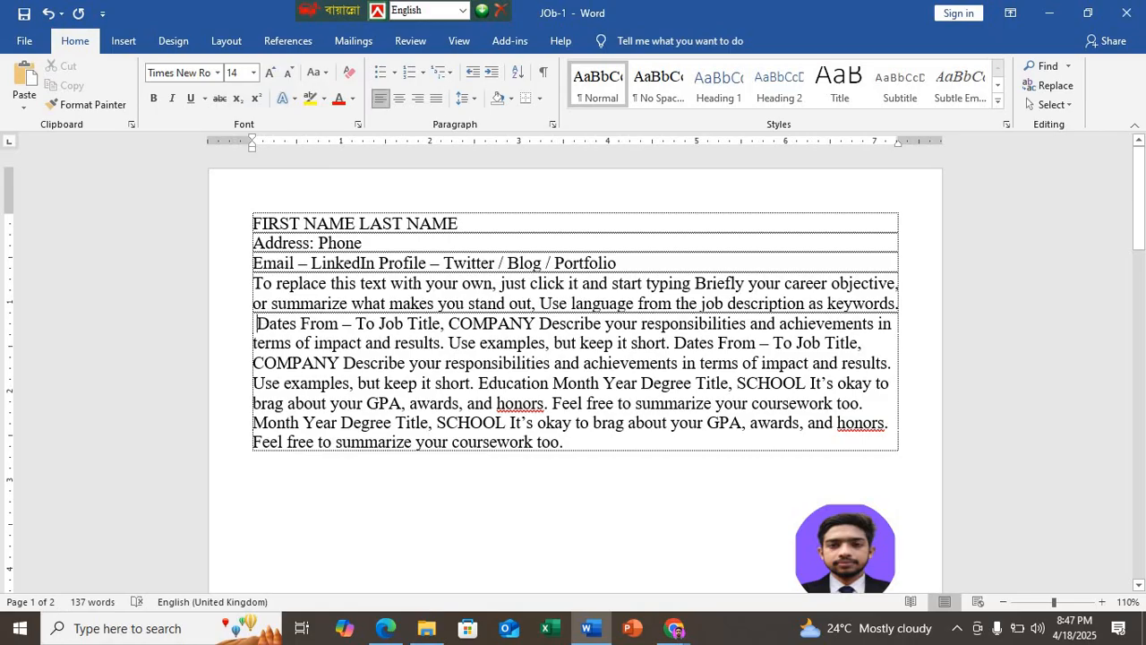
pyautogui.press('BackSpace')
# Step: After checking the sample in Edge, start new paragraphs in the Word text before the first "Job Title, COMPANY" and the first "Describe your responsibilities"
pyautogui.click(396, 631)
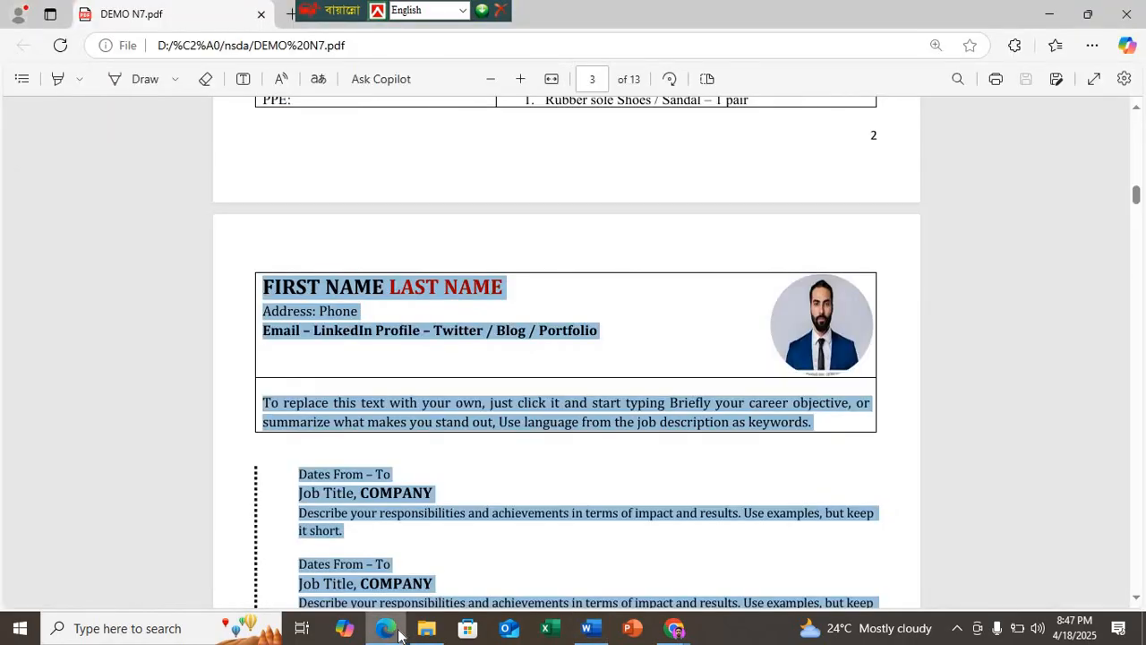
pyautogui.scroll(-2, 366, 495)
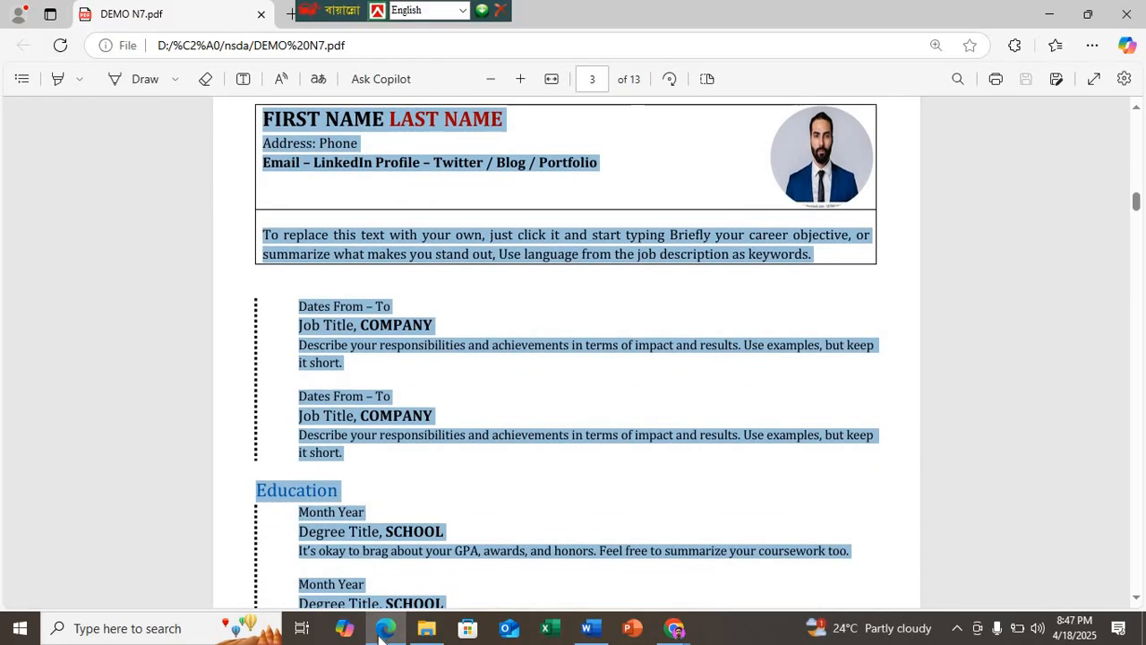
pyautogui.hotkey('alt', 'Tab')
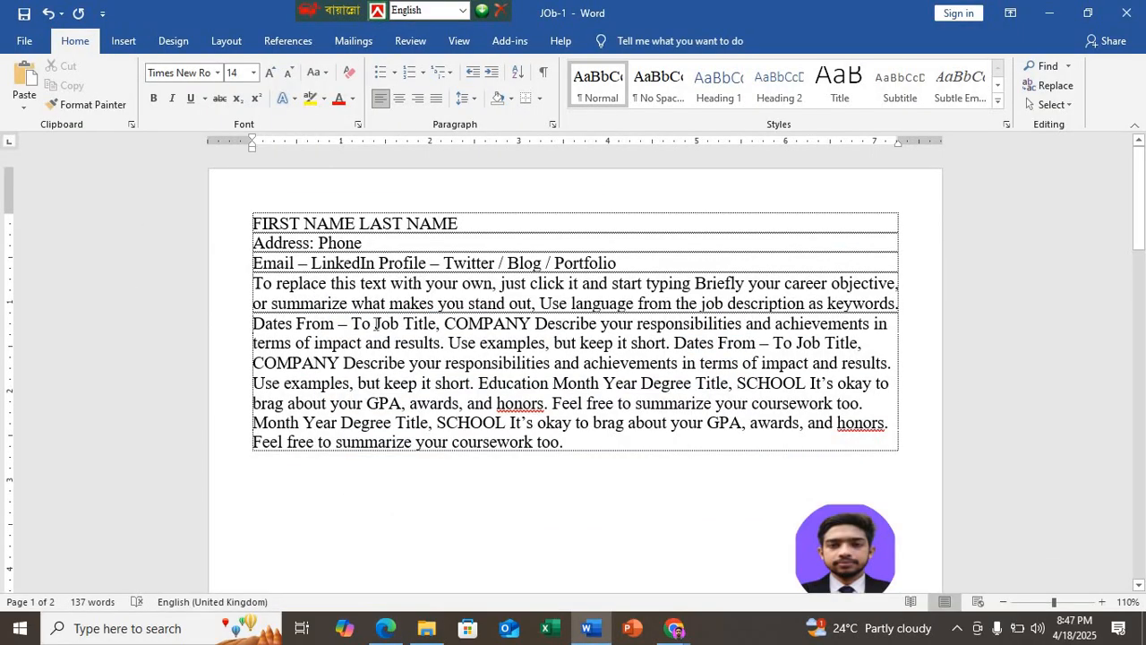
pyautogui.click(374, 323)
pyautogui.press('Return')
pyautogui.click(415, 343)
pyautogui.press('Return')
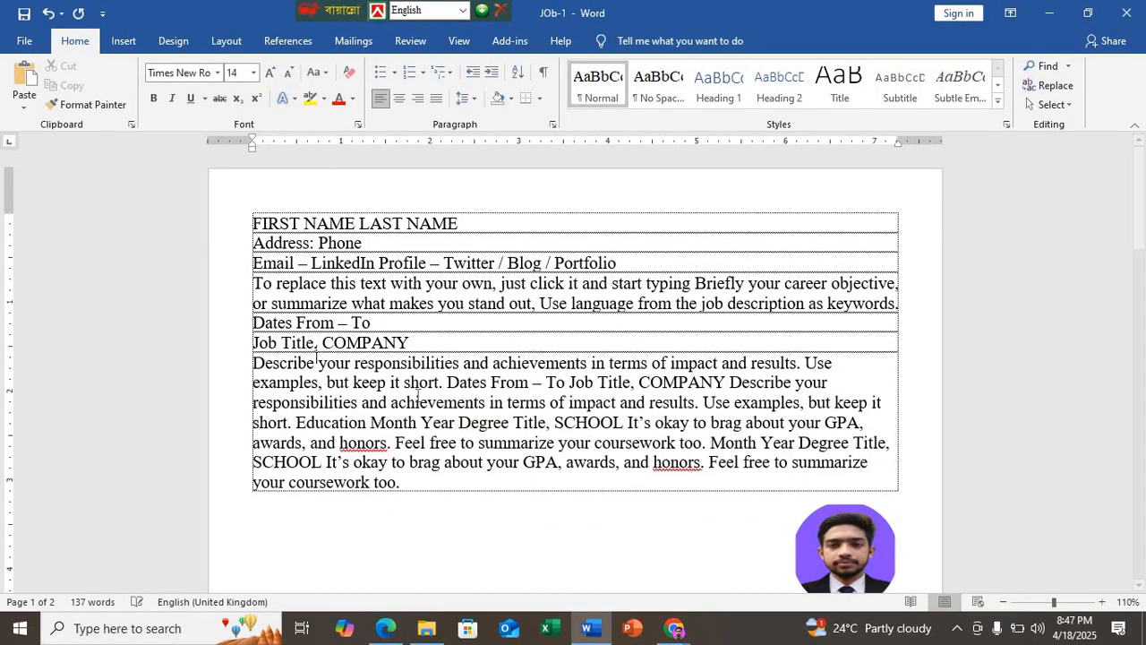
# Step: Following the sample in Edge, start new Word paragraphs before the second "Dates From", "Job Title" and "Describe your responsibilities", and before "Education"
pyautogui.click(396, 632)
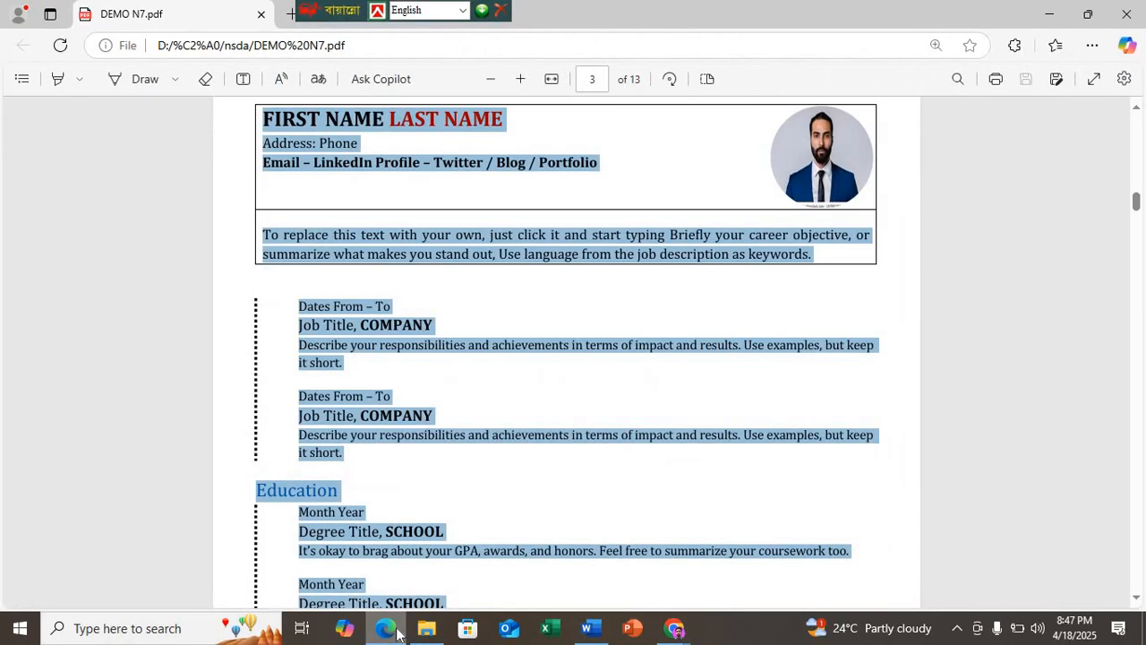
pyautogui.click(397, 632)
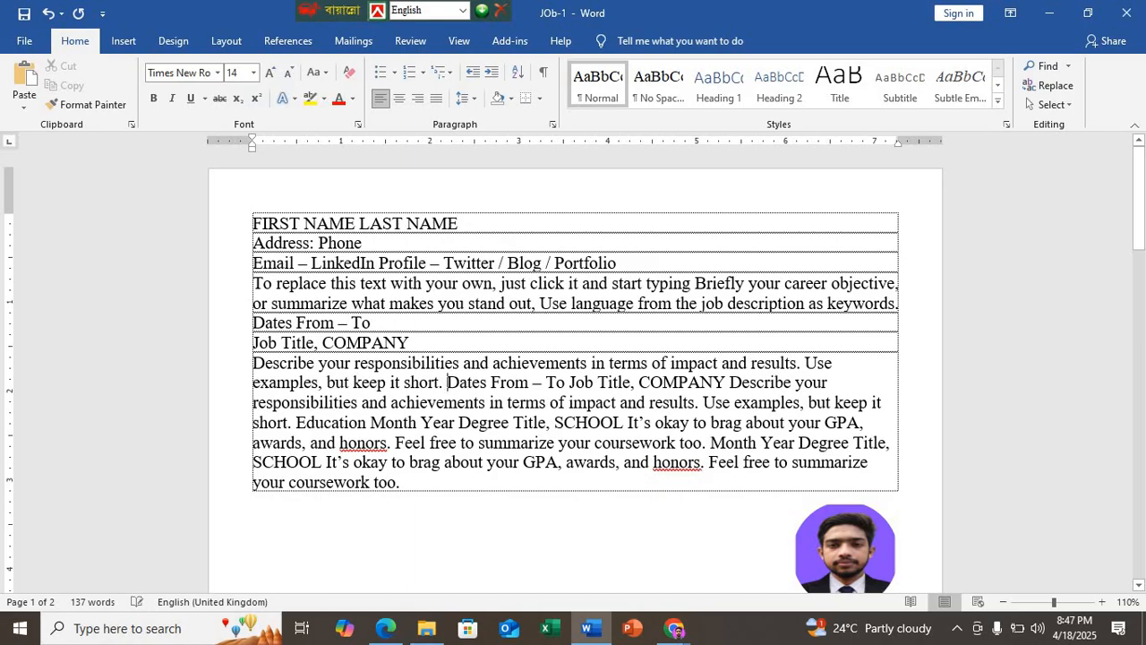
pyautogui.press('Return')
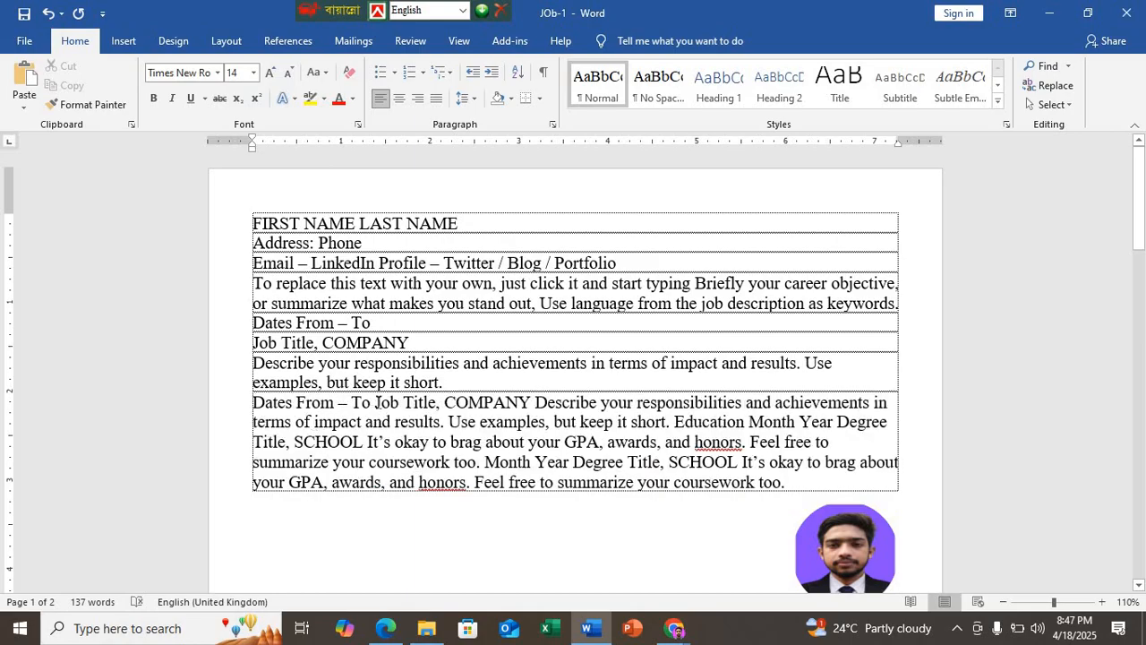
pyautogui.press('Return')
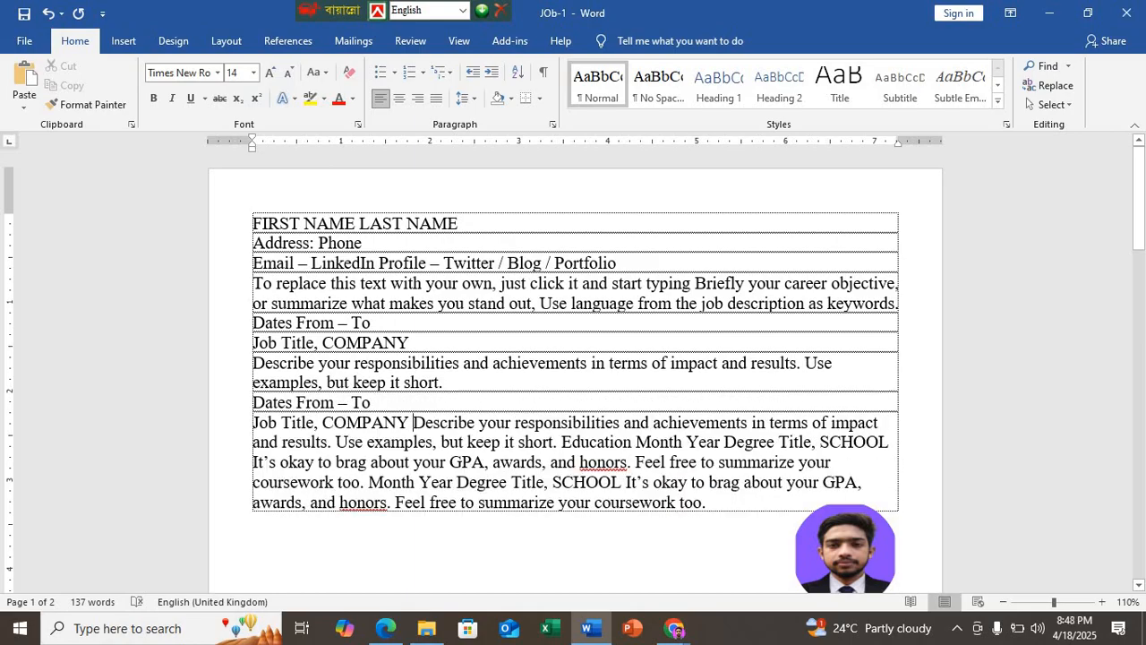
pyautogui.press('Return')
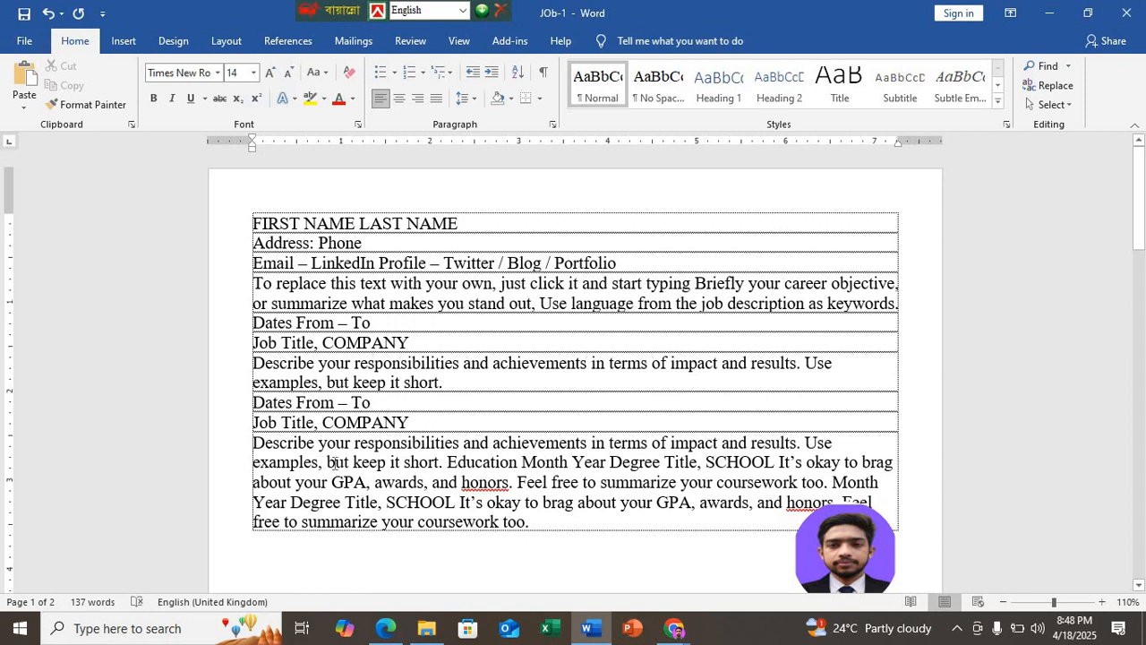
pyautogui.click(385, 630)
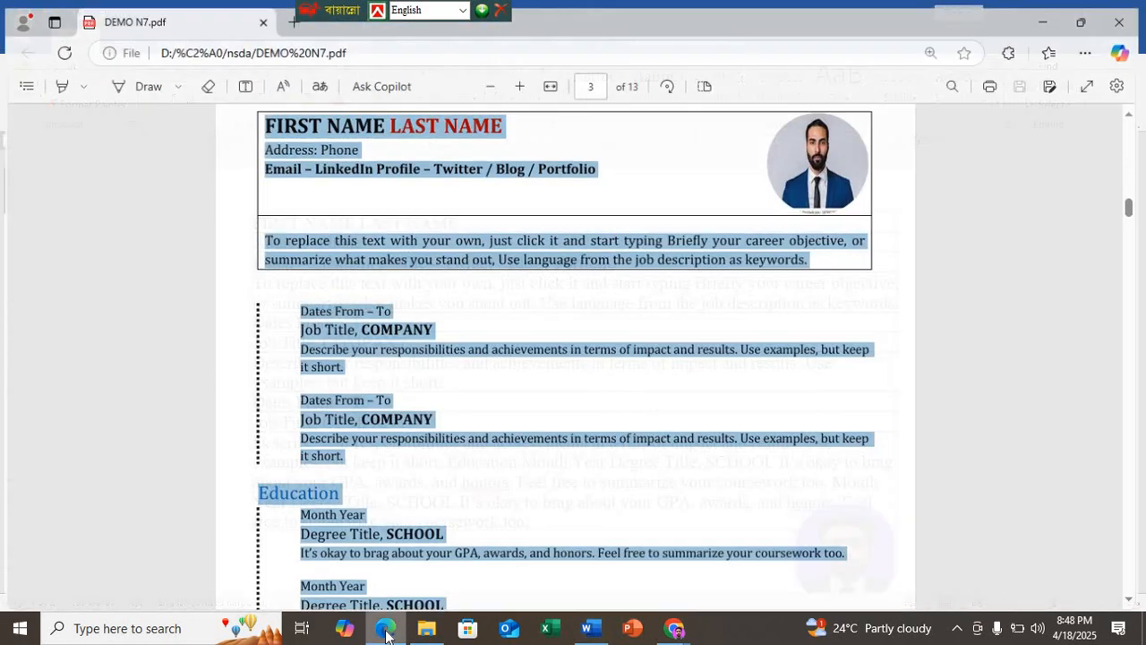
pyautogui.click(387, 635)
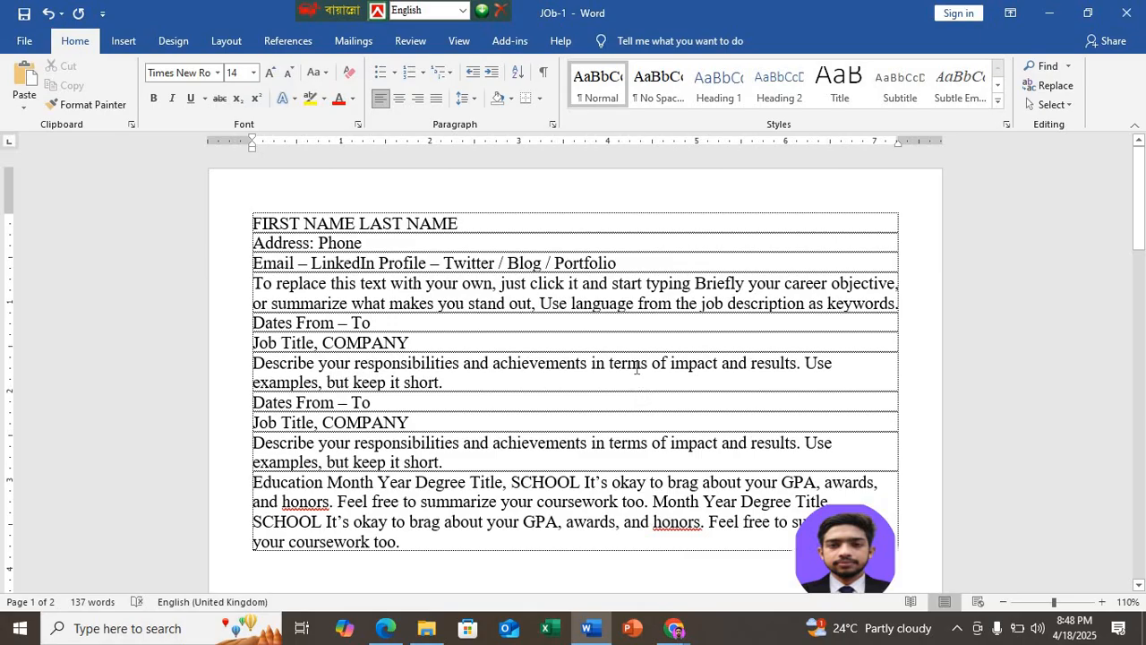
# Step: Justify both "Describe your responsibilities" paragraphs
pyautogui.hotkey('ctrl', 'j')
pyautogui.press('Down')
pyautogui.press('Down')
pyautogui.press('Down')
pyautogui.press('Down')
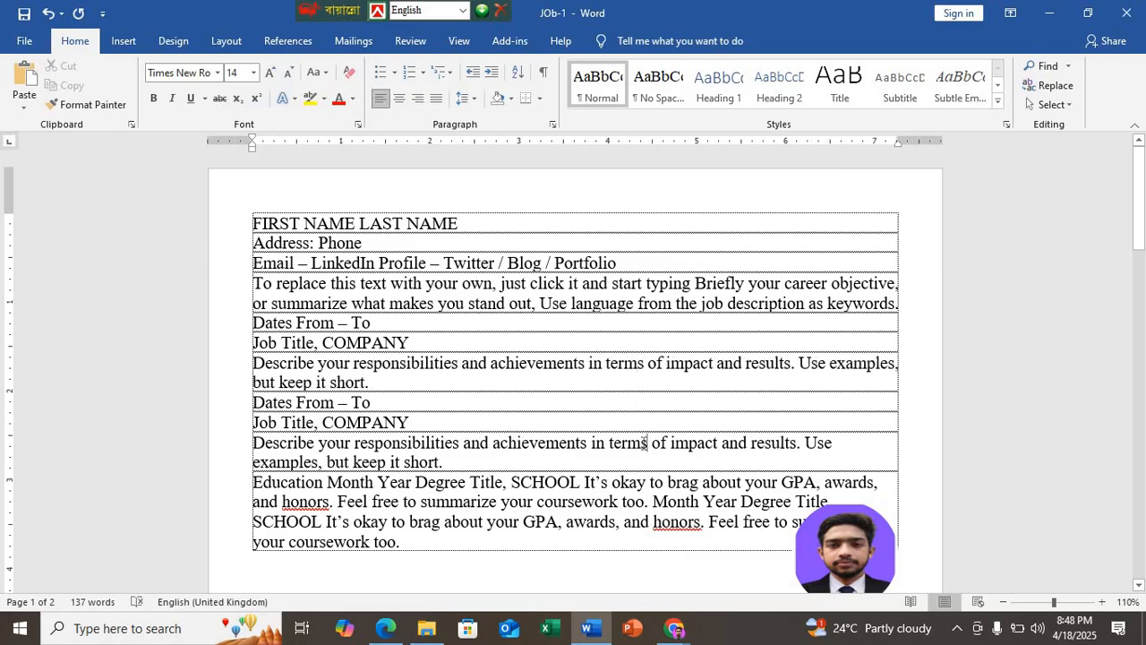
pyautogui.hotkey('ctrl', 'j')
# Step: Following the Education section of the sample in Edge, start new Word paragraphs before the first "Month Year", "Degree Title, SCHOOL" and "It’s okay to brag"
pyautogui.scroll(-1, 537, 439)
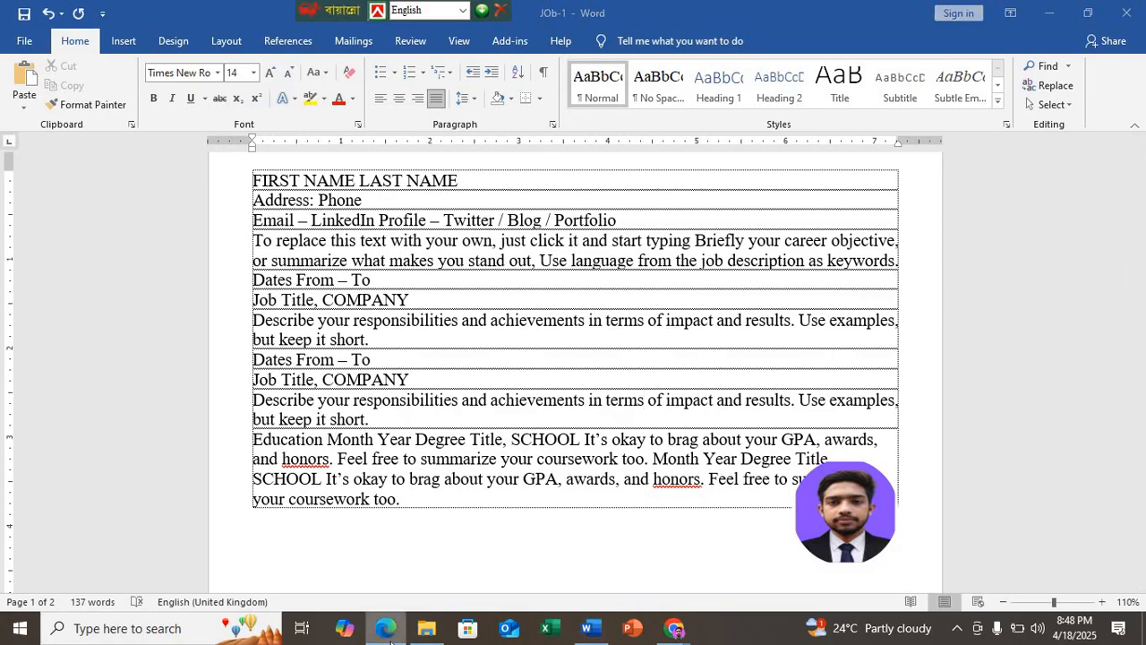
pyautogui.click(385, 628)
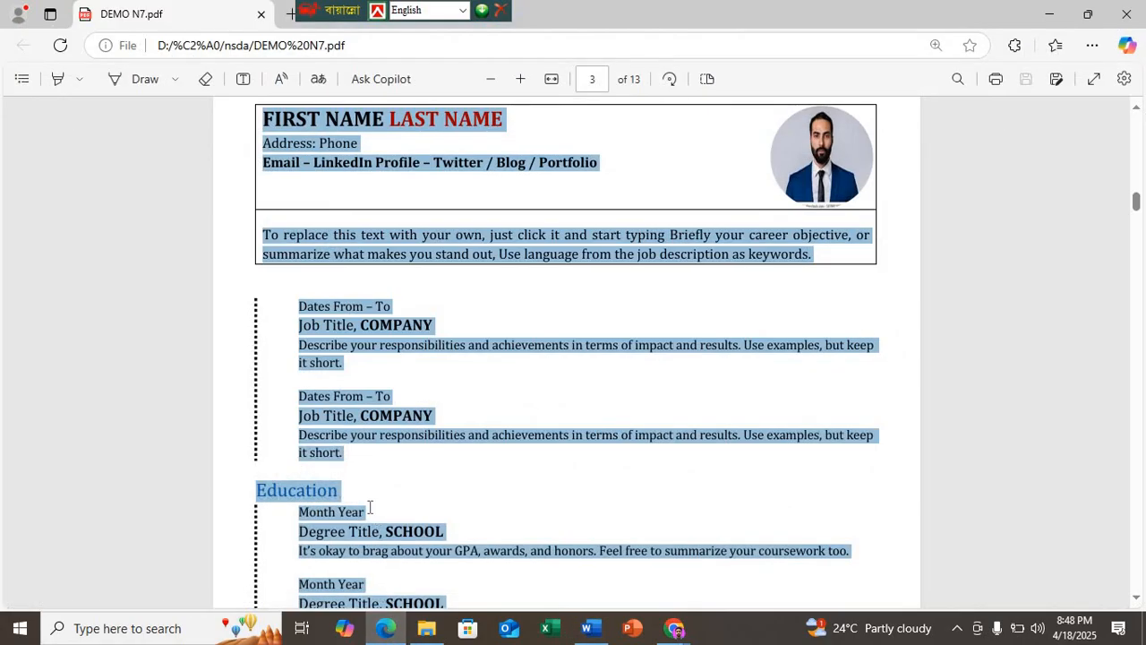
pyautogui.scroll(-1, 366, 497)
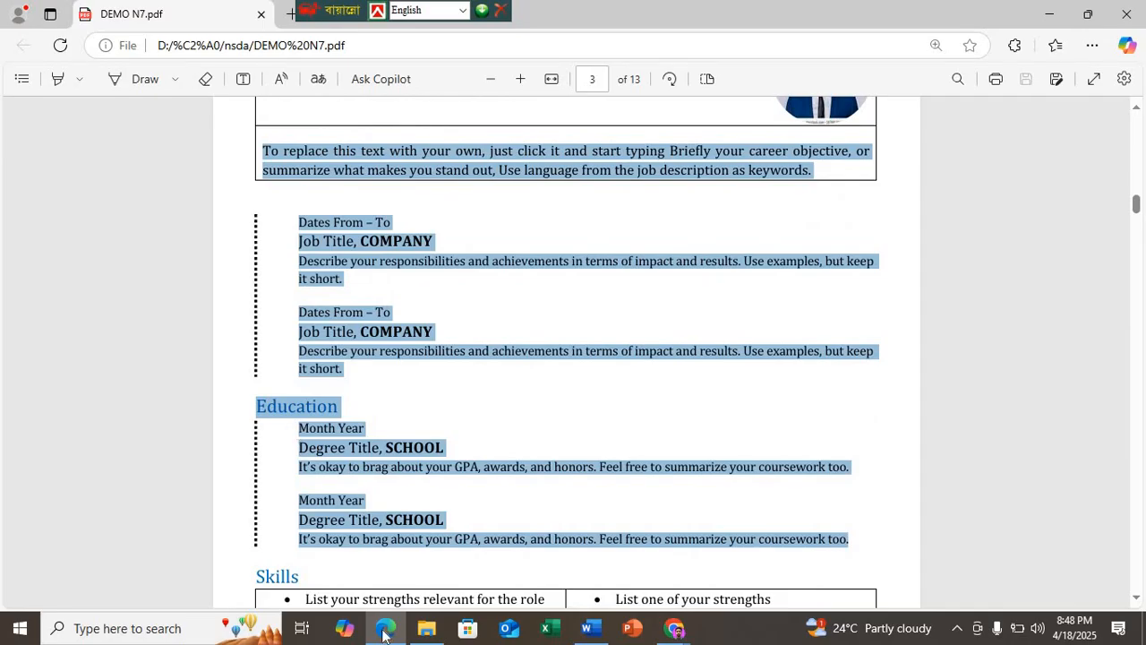
pyautogui.click(588, 628)
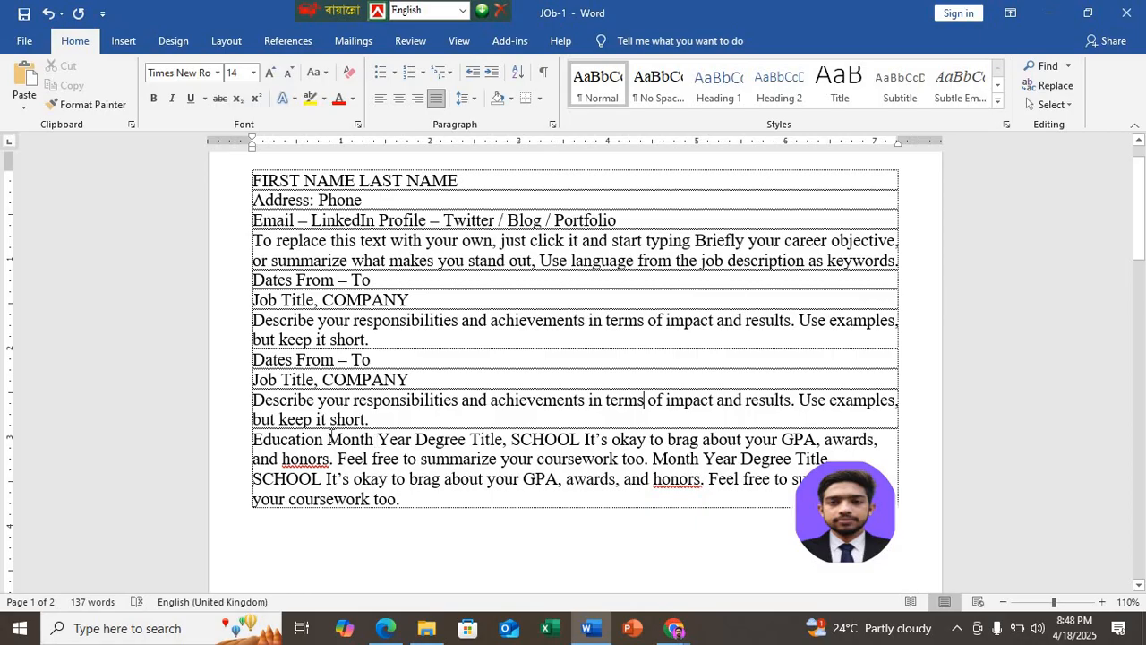
pyautogui.press('Return')
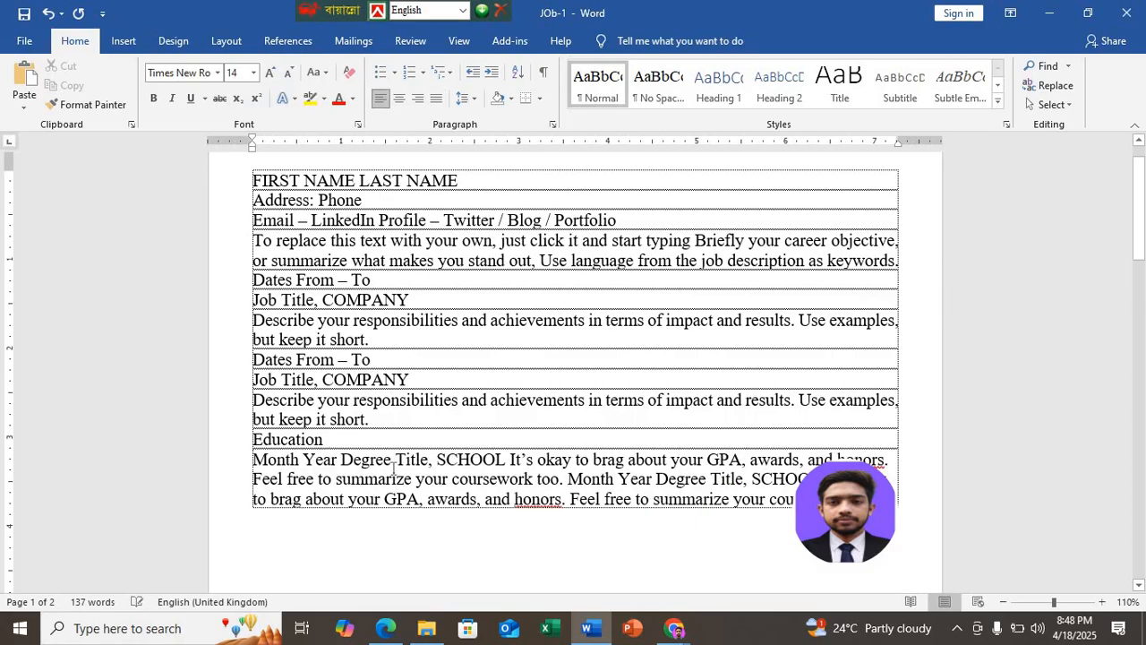
pyautogui.click(386, 630)
pyautogui.hotkey('alt', 'Tab')
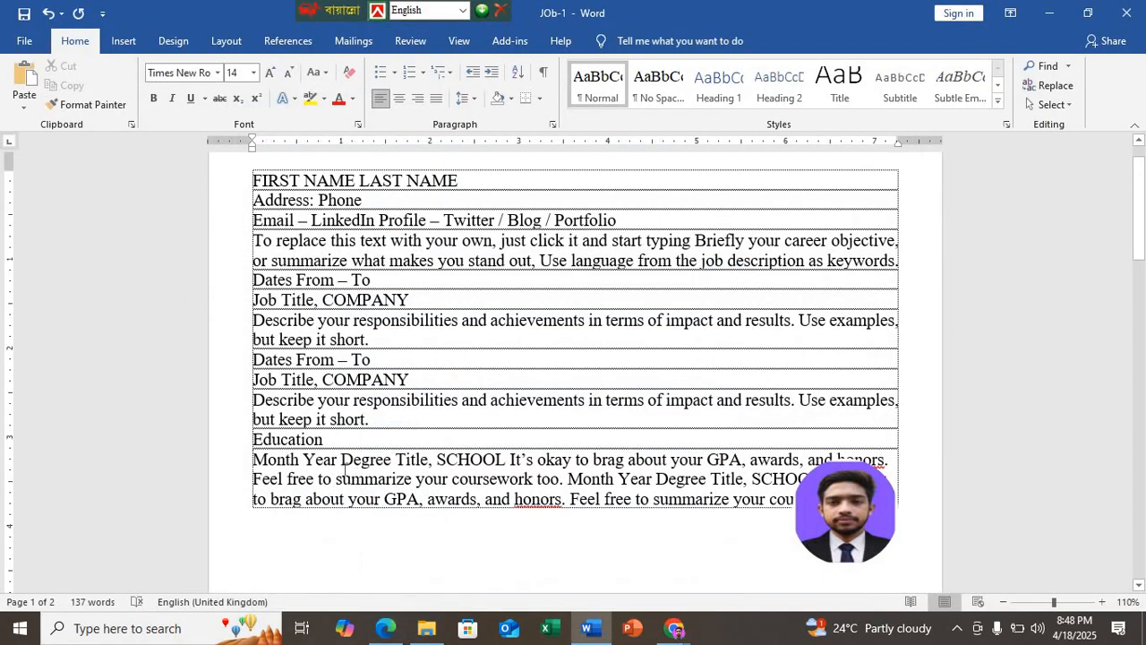
pyautogui.click(343, 463)
pyautogui.press('Return')
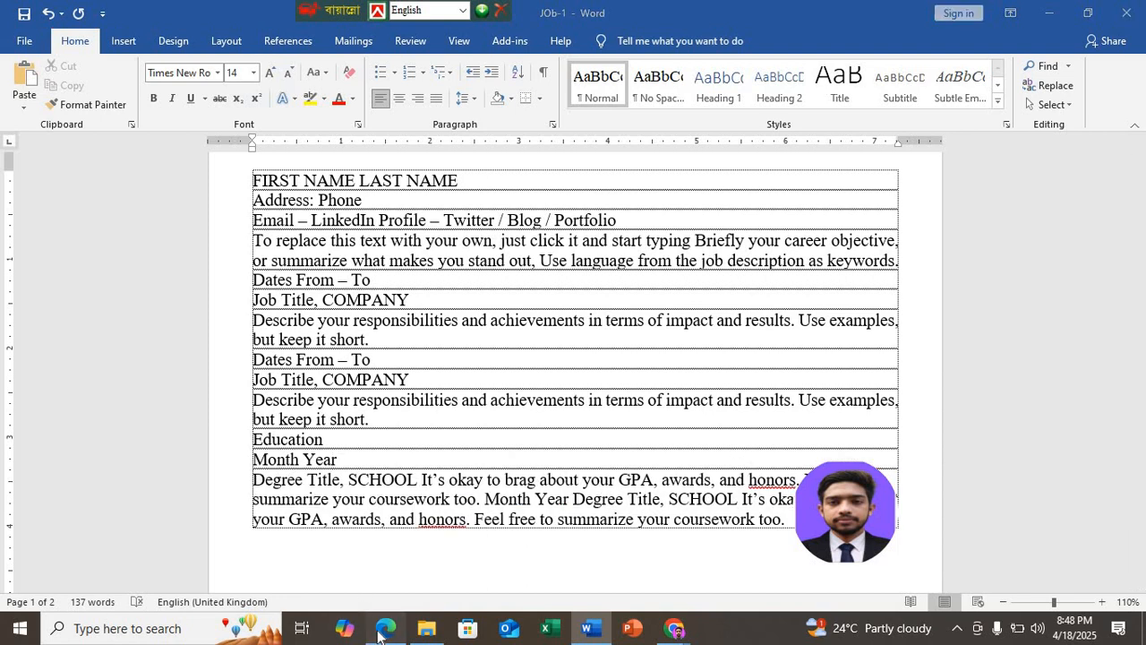
pyautogui.click(383, 630)
pyautogui.hotkey('alt', 'Tab')
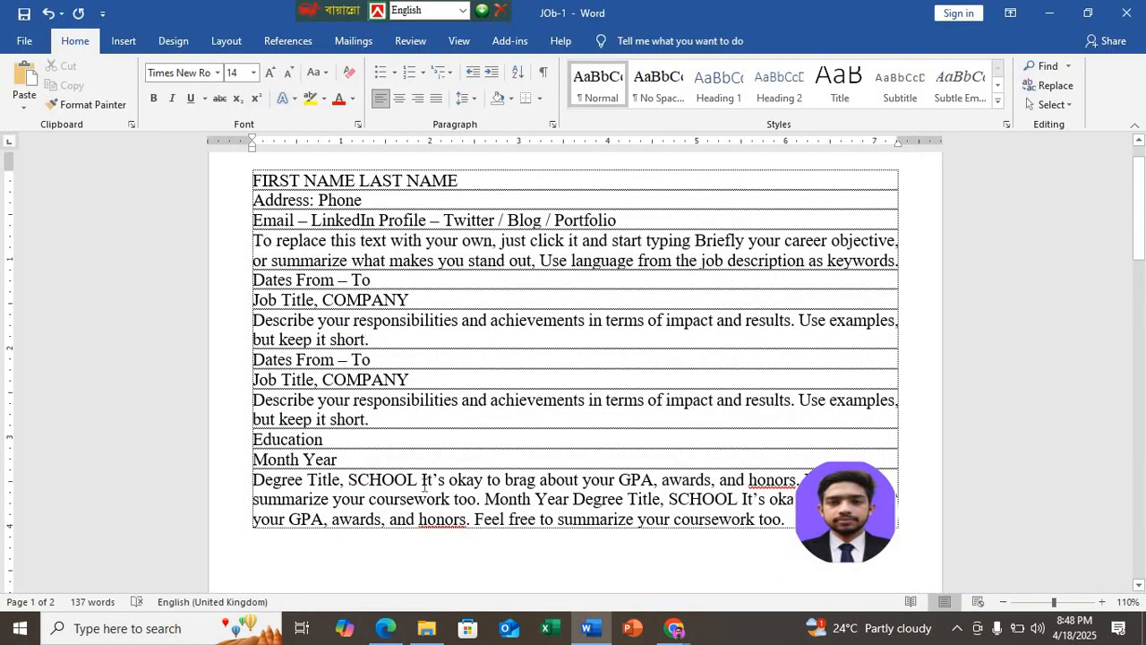
pyautogui.press('Return')
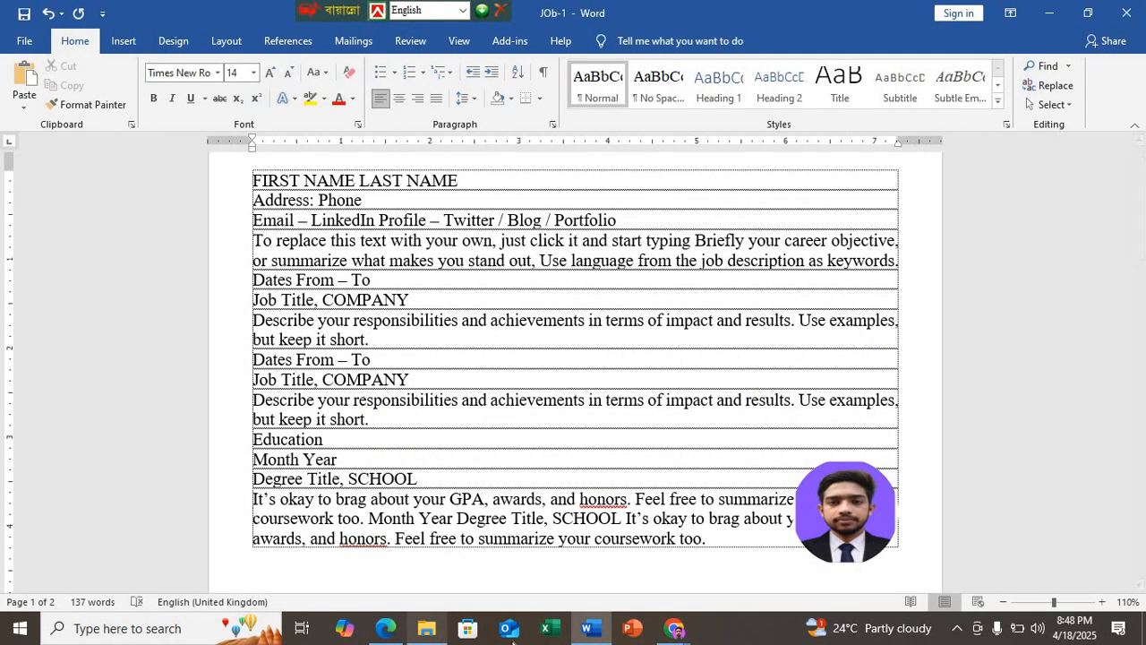
# Step: Move the round photograph to the page's upper-right corner beside the name line and start a new paragraph before the second "Month Year"
pyautogui.click(595, 633)
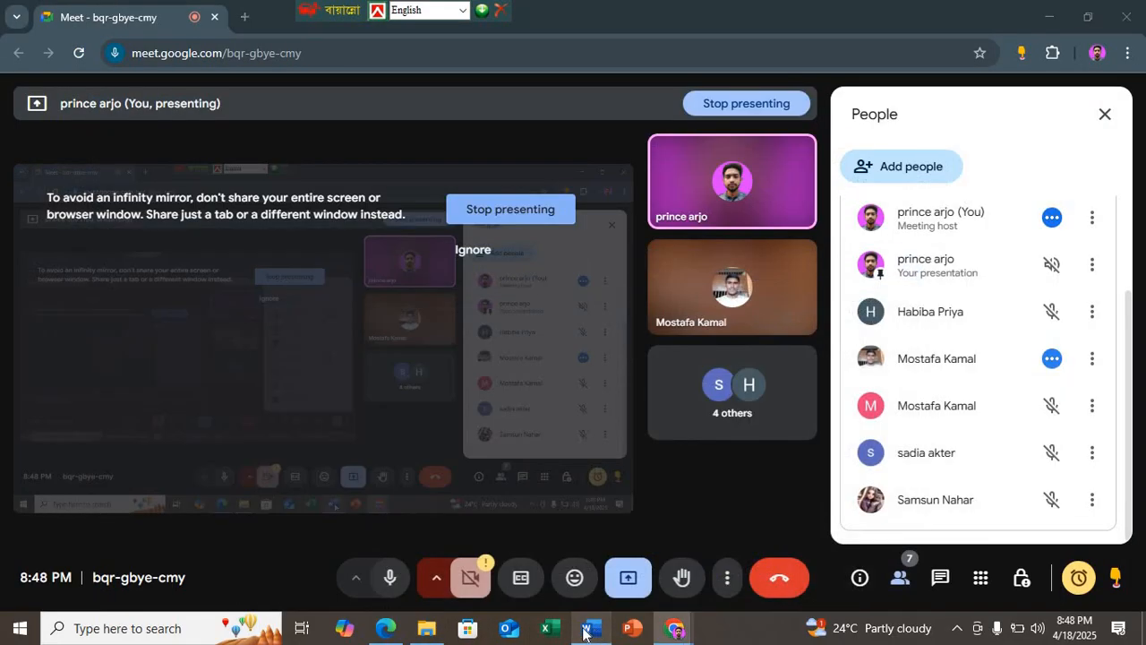
pyautogui.click(385, 629)
pyautogui.click(384, 629)
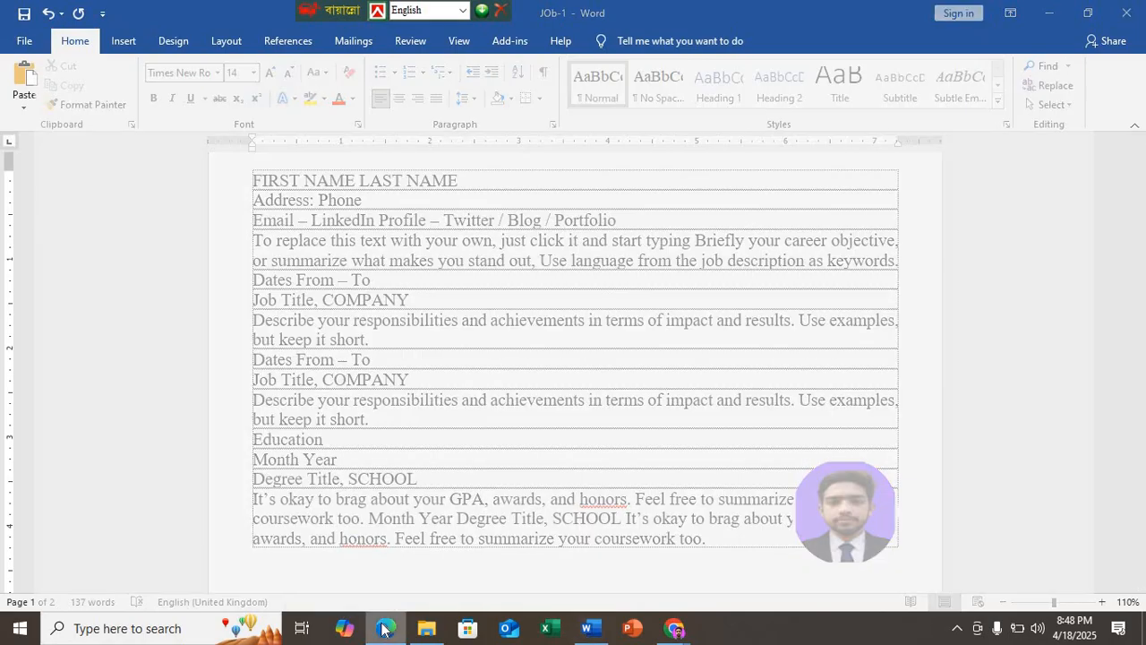
pyautogui.click(384, 629)
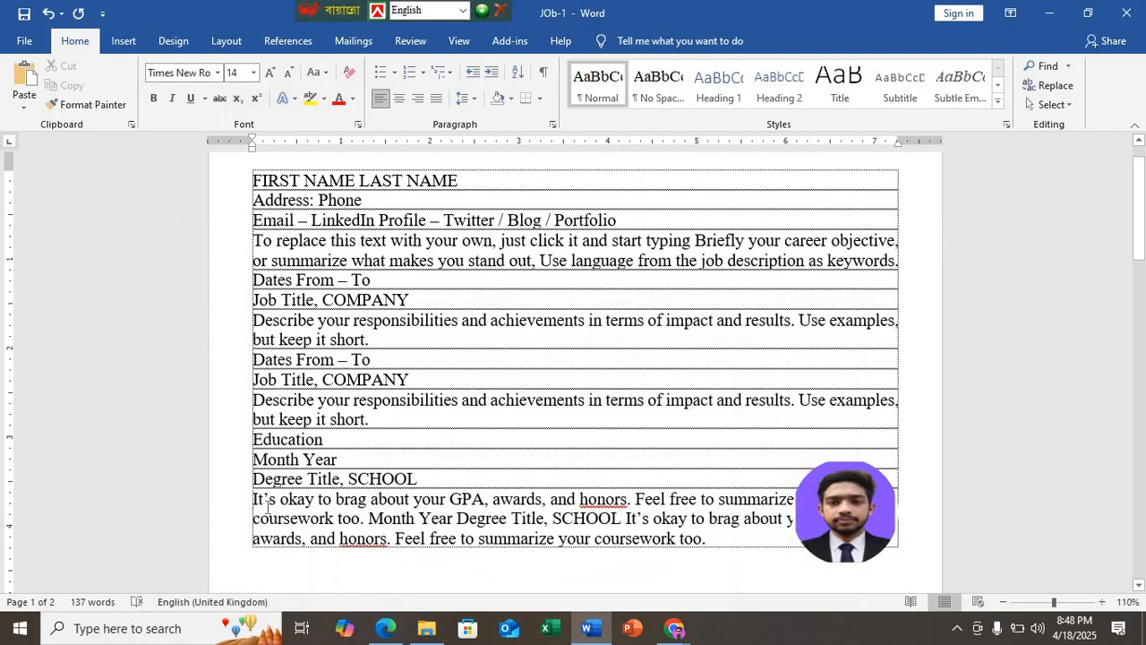
pyautogui.moveTo(809, 522); pyautogui.dragTo(848, 277)
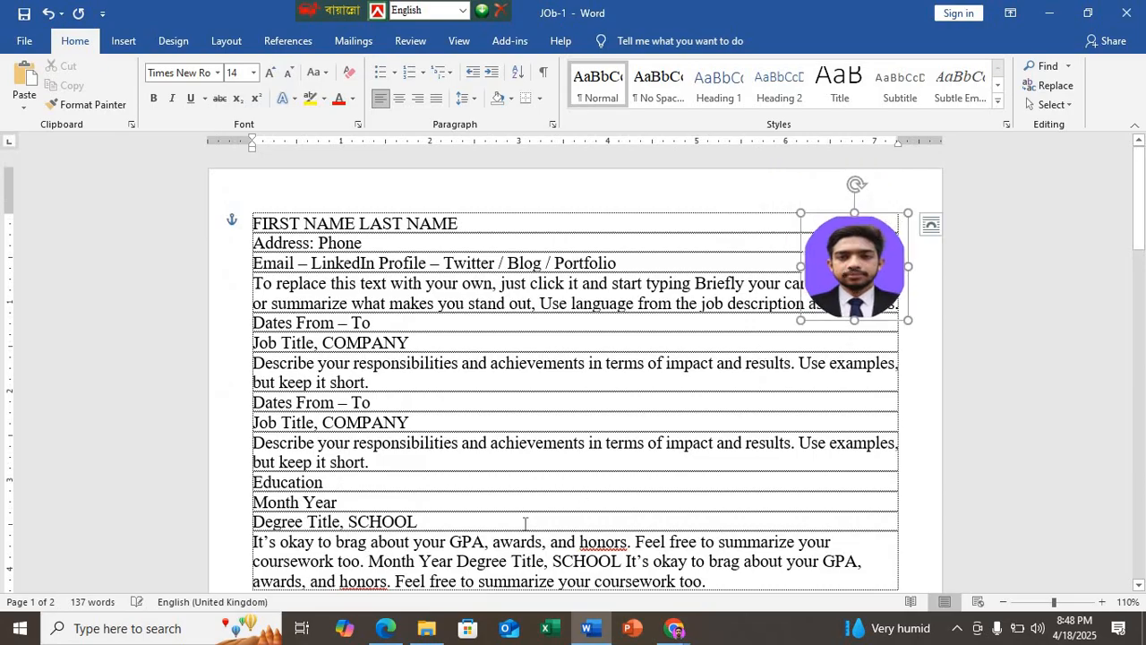
pyautogui.scroll(-1, 474, 512)
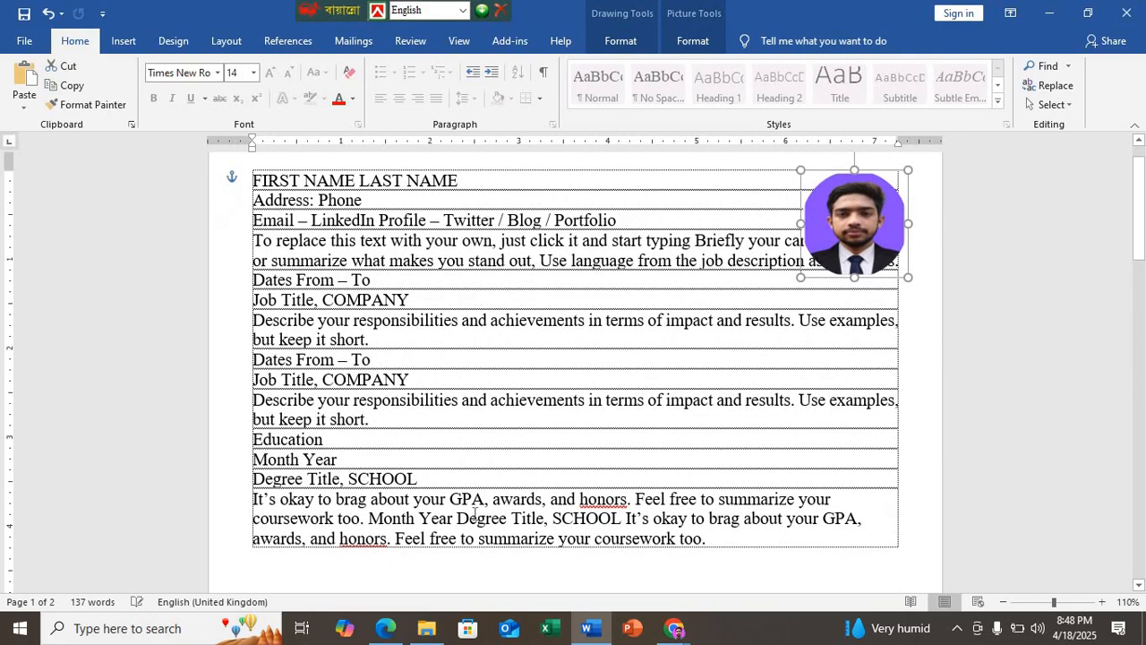
pyautogui.click(371, 518)
pyautogui.press('Return')
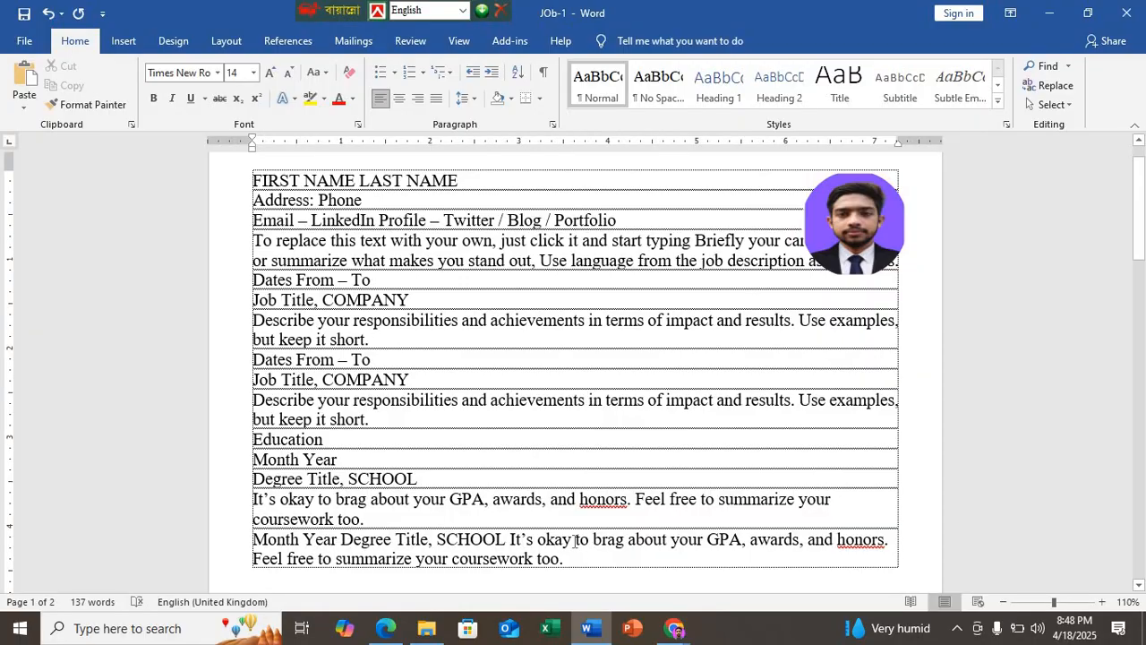
# Step: After checking the sample in Edge, start new Word paragraphs before the second "Degree Title, SCHOOL" and the second "It’s okay to brag"
pyautogui.click(384, 629)
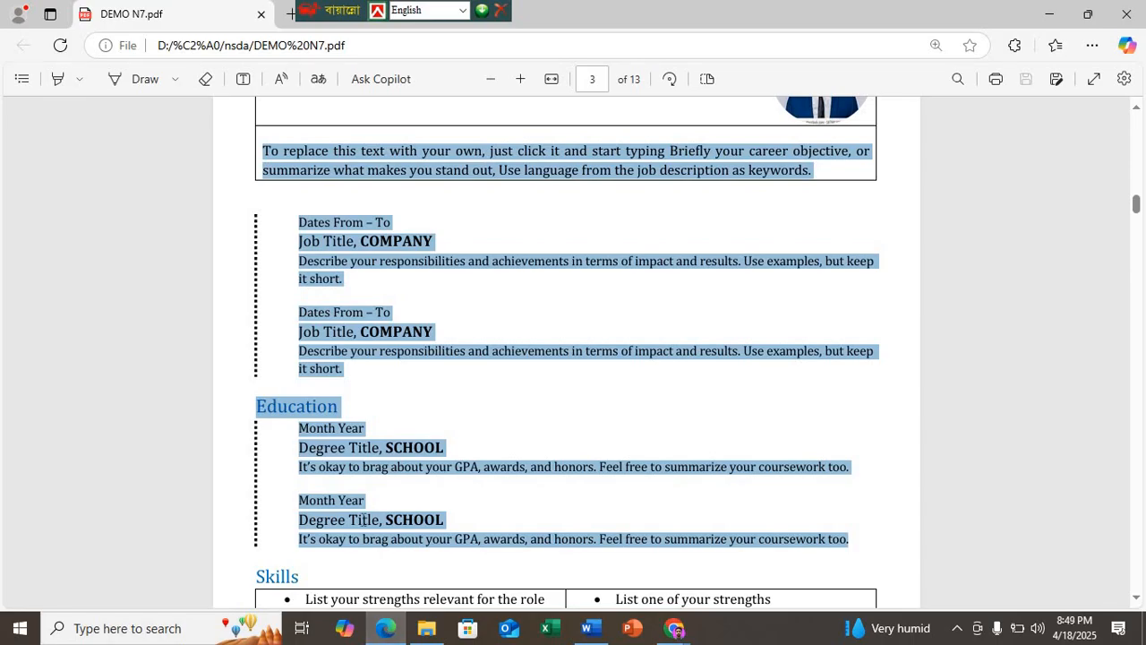
pyautogui.click(384, 631)
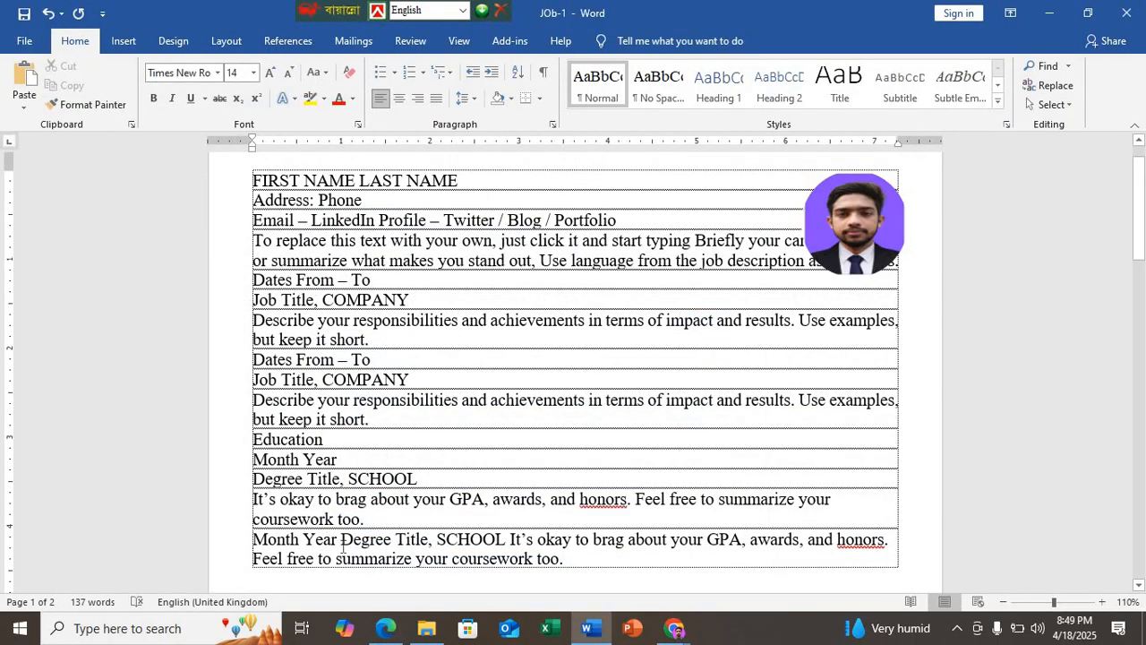
pyautogui.press('Return')
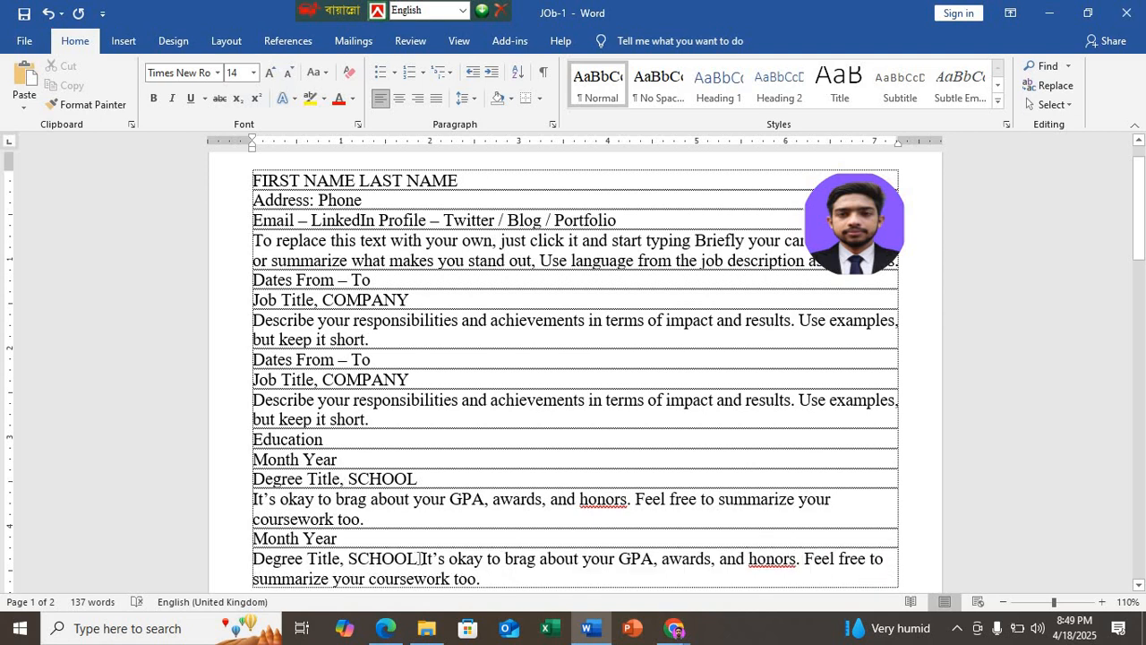
pyautogui.click(422, 558)
pyautogui.press('Return')
# Step: Justify both "It’s okay to brag about your GPA" paragraphs in the Education section
pyautogui.scroll(-2, 407, 567)
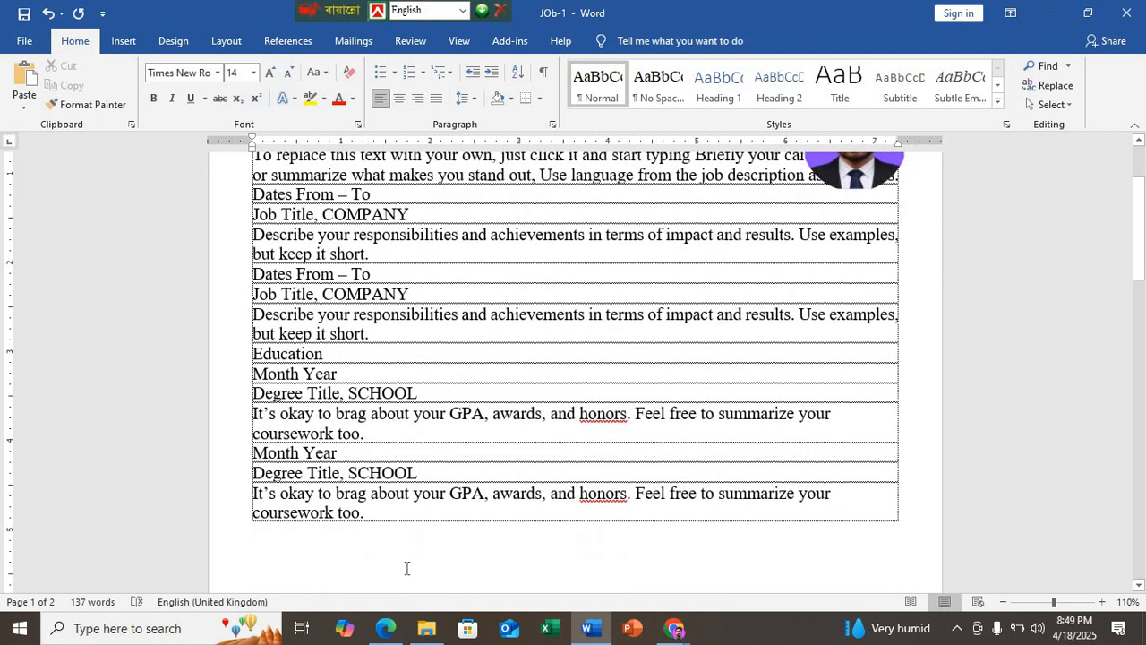
pyautogui.hotkey('ctrl', 'j')
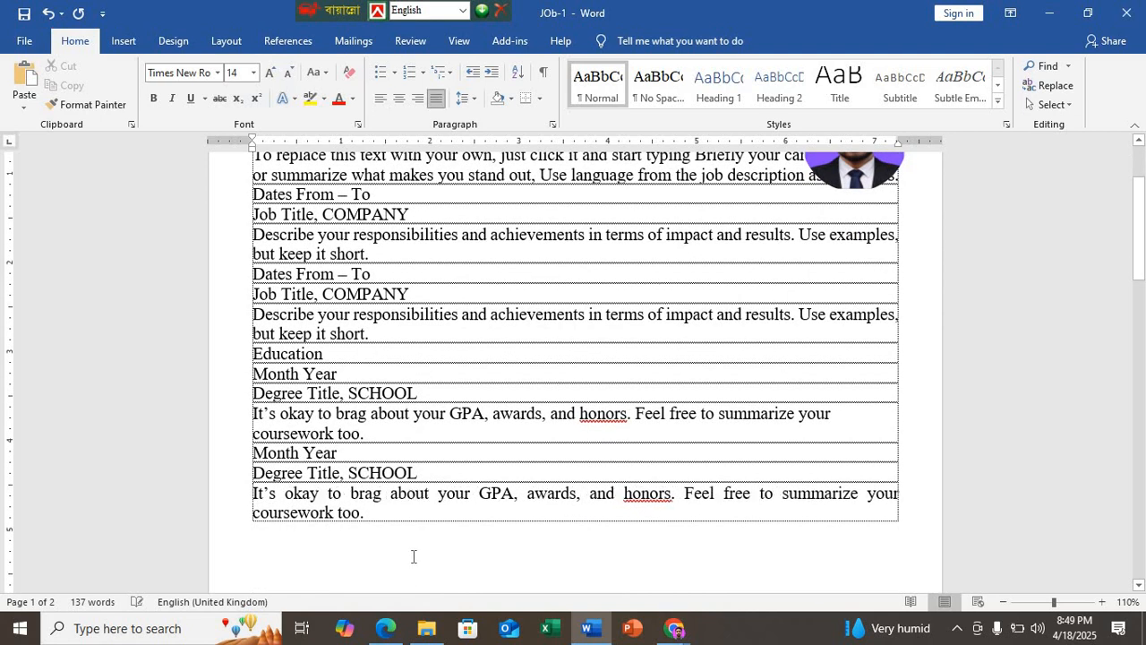
pyautogui.click(431, 425)
pyautogui.hotkey('ctrl', 'j')
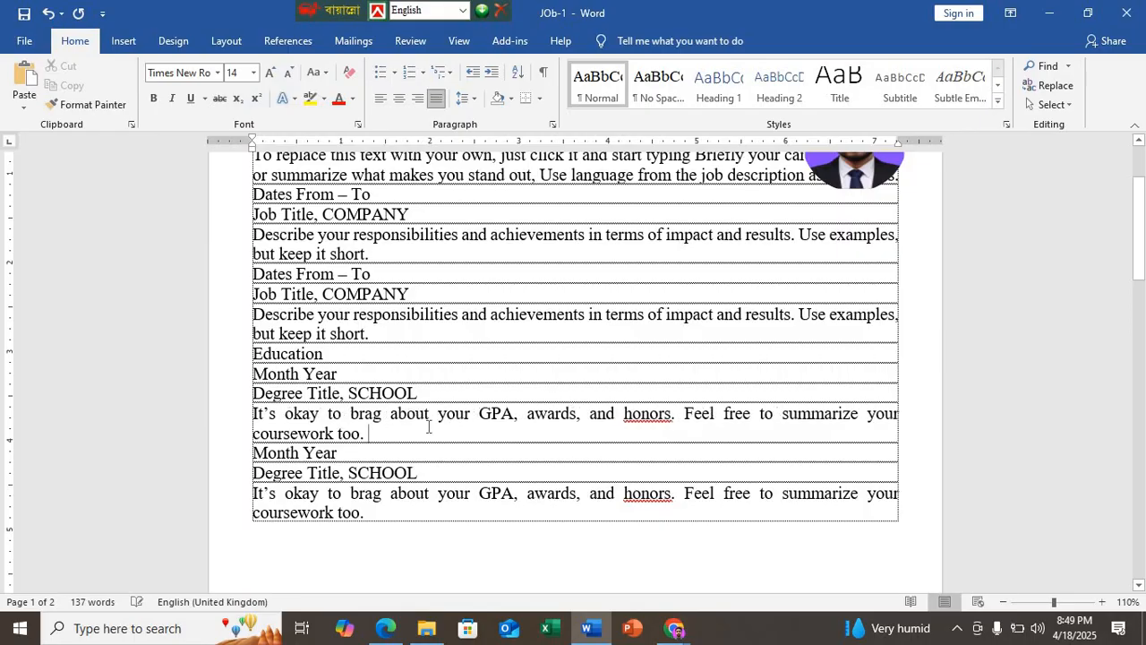
# Step: Switch to DEMO N7.pdf in Edge and copy the "Skills" heading from the sample résumé
pyautogui.scroll(-2, 426, 430)
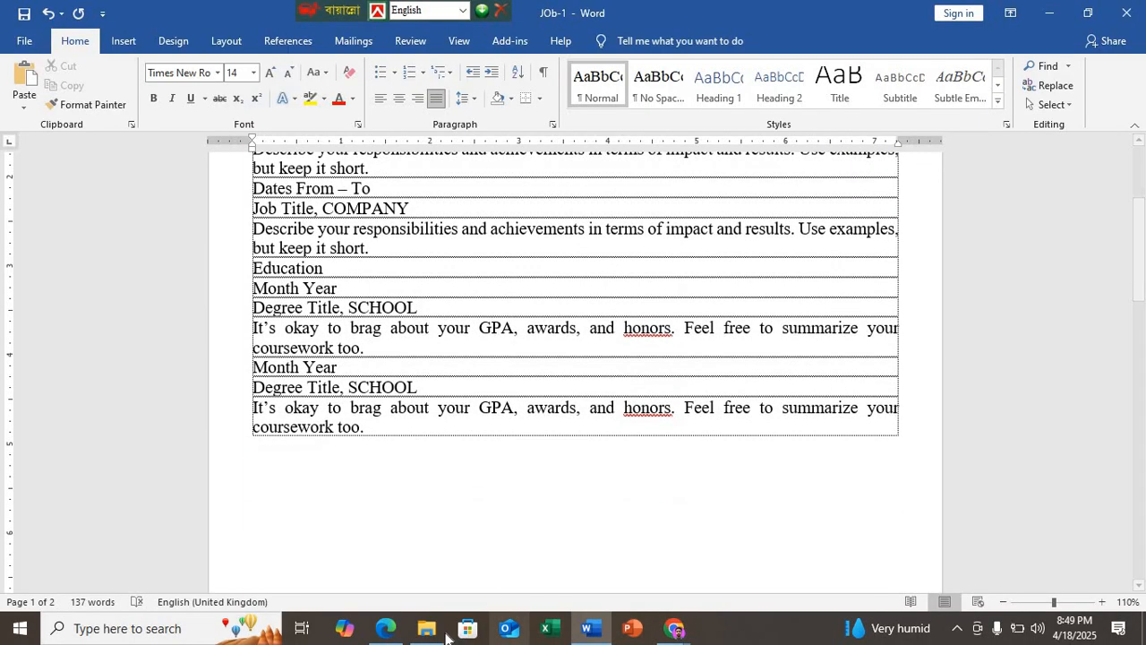
pyautogui.click(385, 627)
pyautogui.scroll(-3, 394, 537)
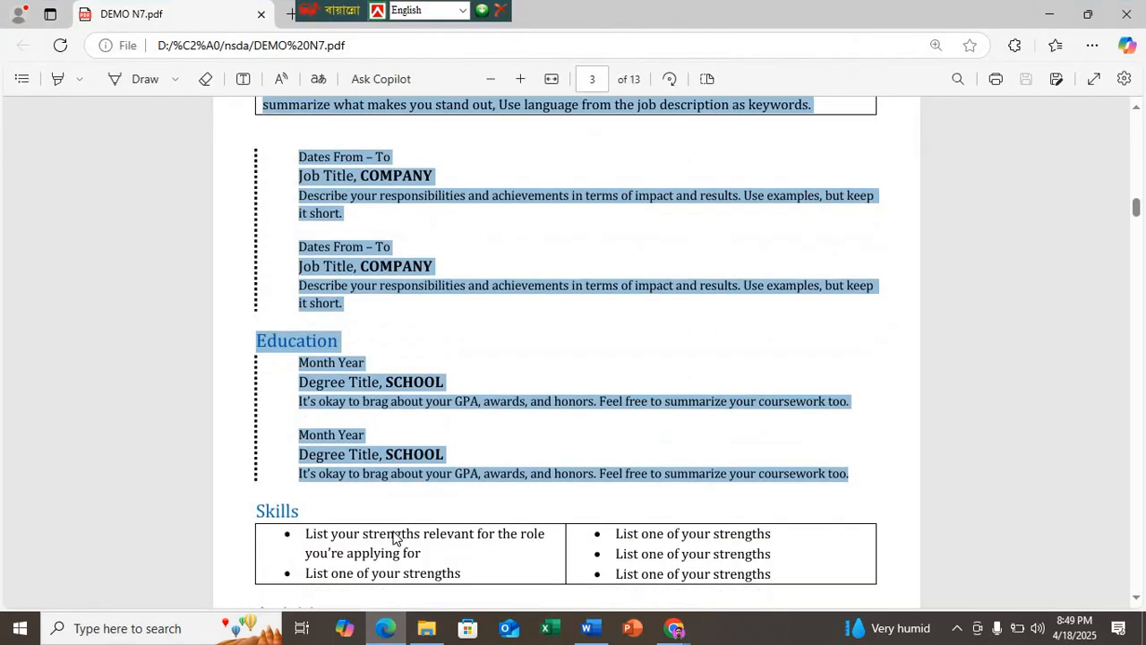
pyautogui.moveTo(301, 324); pyautogui.dragTo(240, 324)
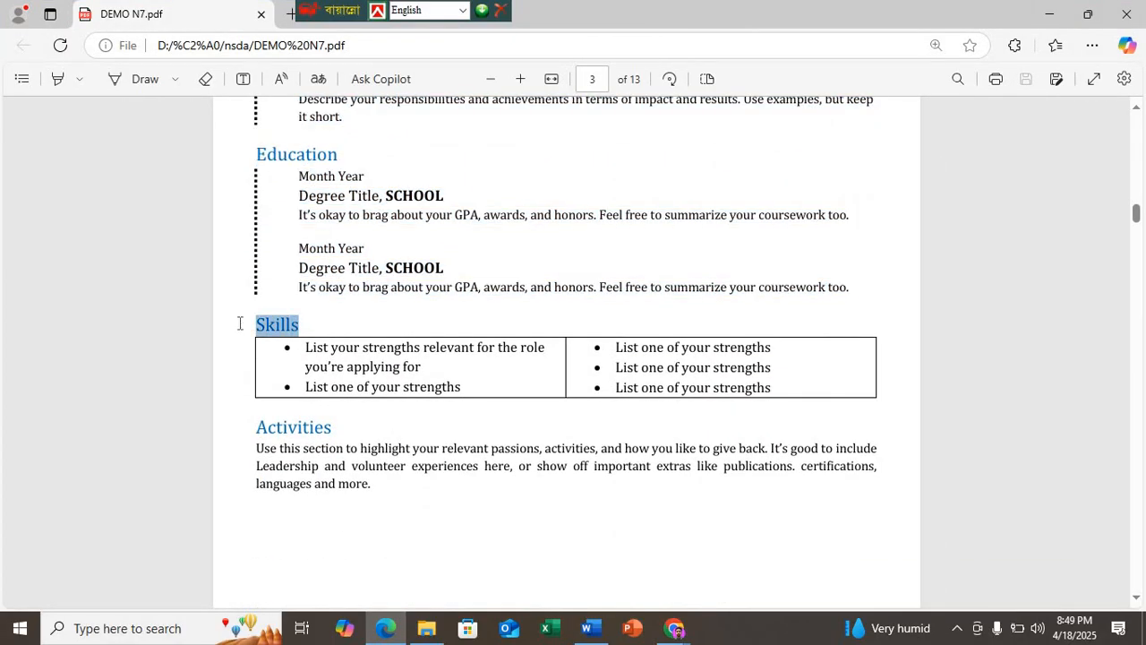
pyautogui.click(385, 491)
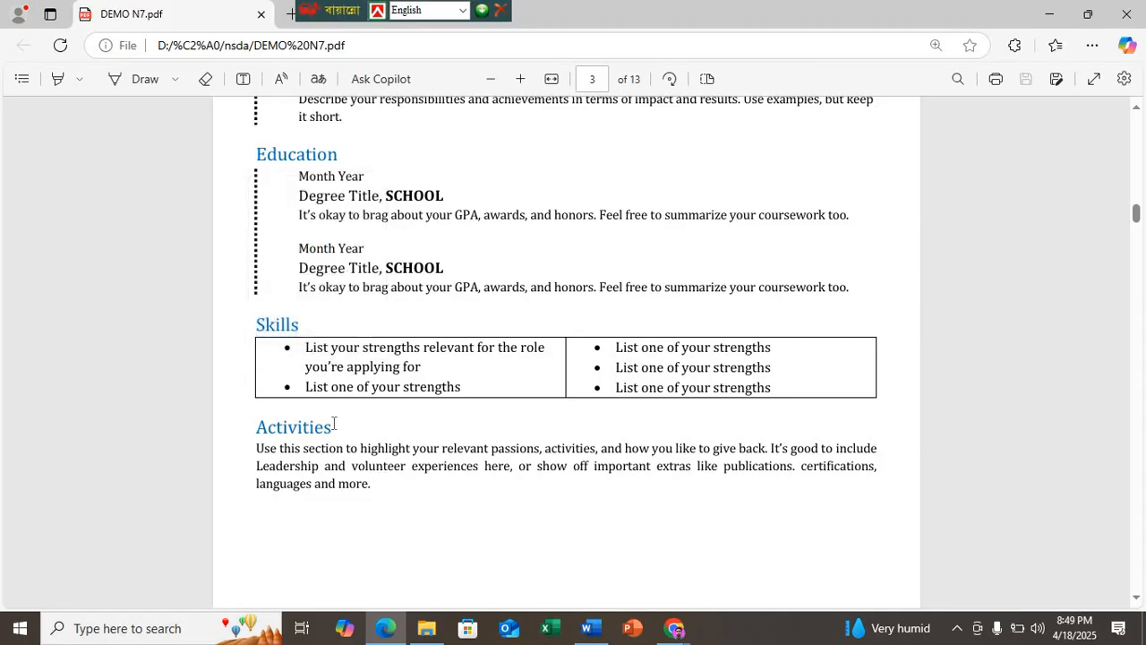
pyautogui.doubleClick(277, 326)
pyautogui.hotkey('ctrl', 'c')
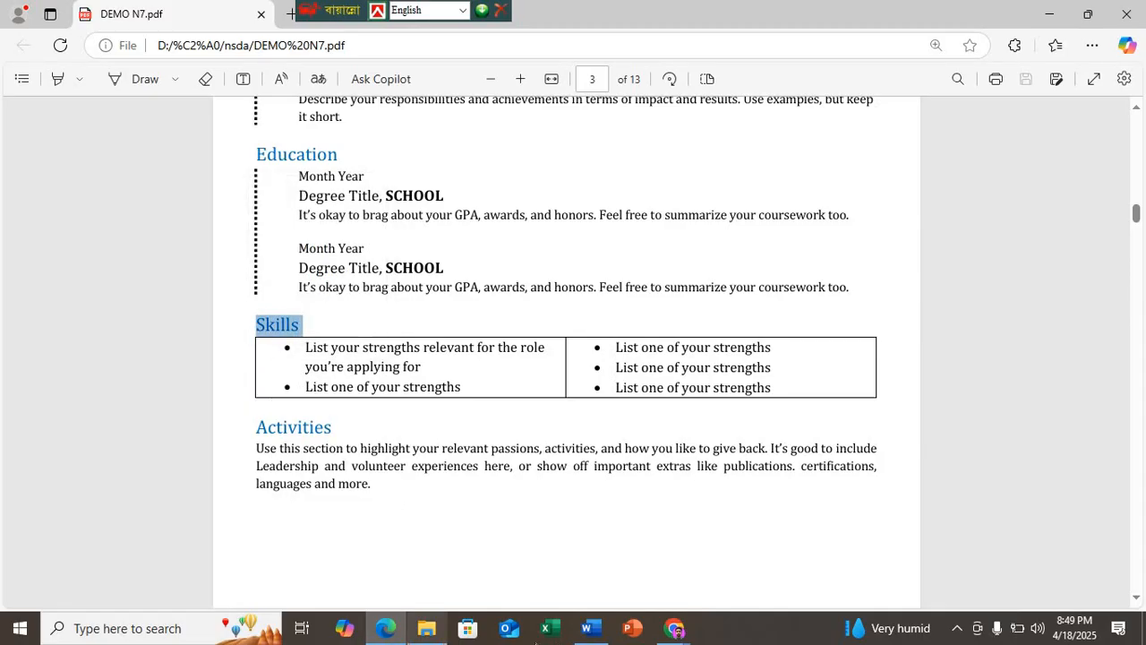
# Step: Back in Word, add blank paragraphs after the last Education paragraph and paste the "Skills" heading below a blank line
pyautogui.click(588, 627)
pyautogui.click(377, 427)
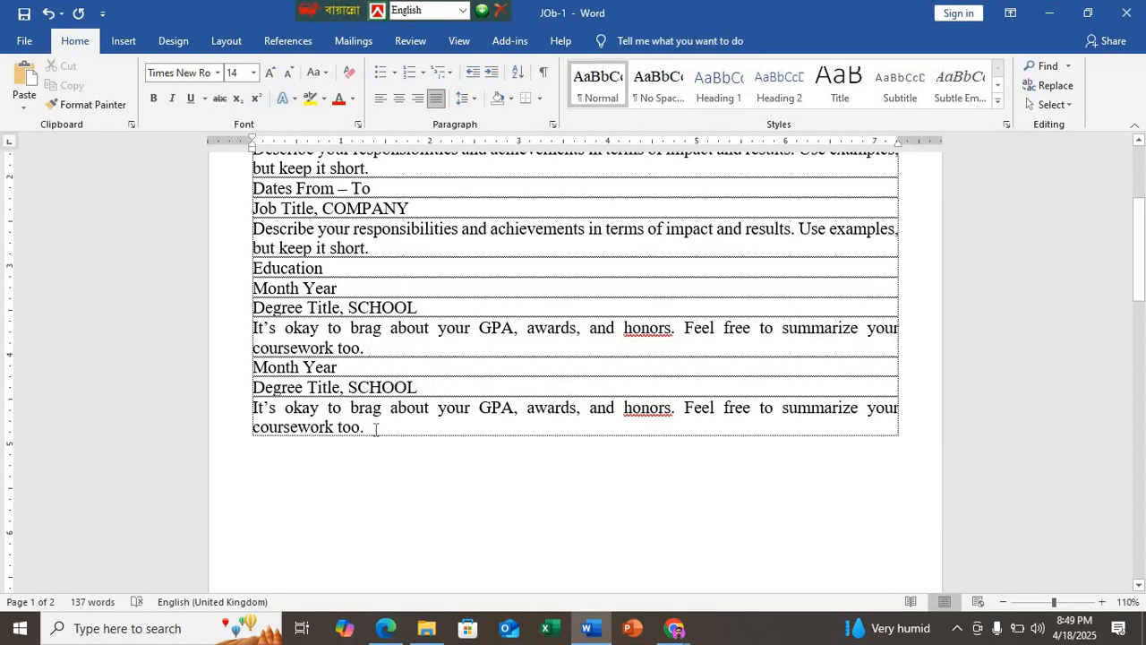
pyautogui.press('Return')
pyautogui.press('Return')
pyautogui.press('Return')
pyautogui.press('Return')
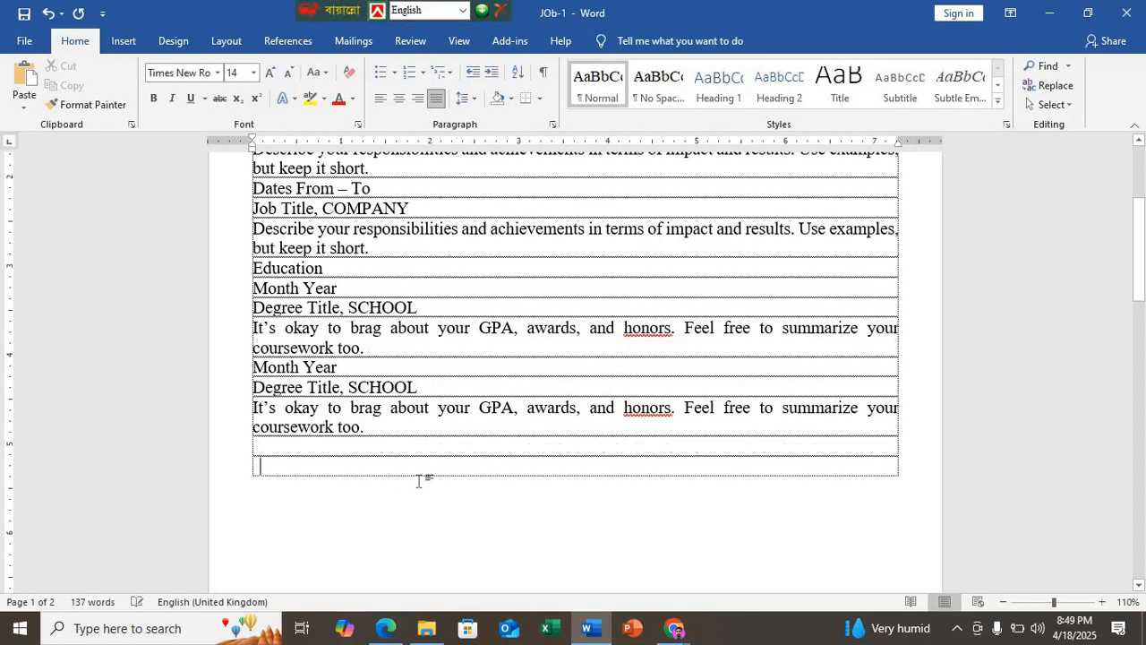
pyautogui.click(286, 461)
pyautogui.hotkey('ctrl', 'v')
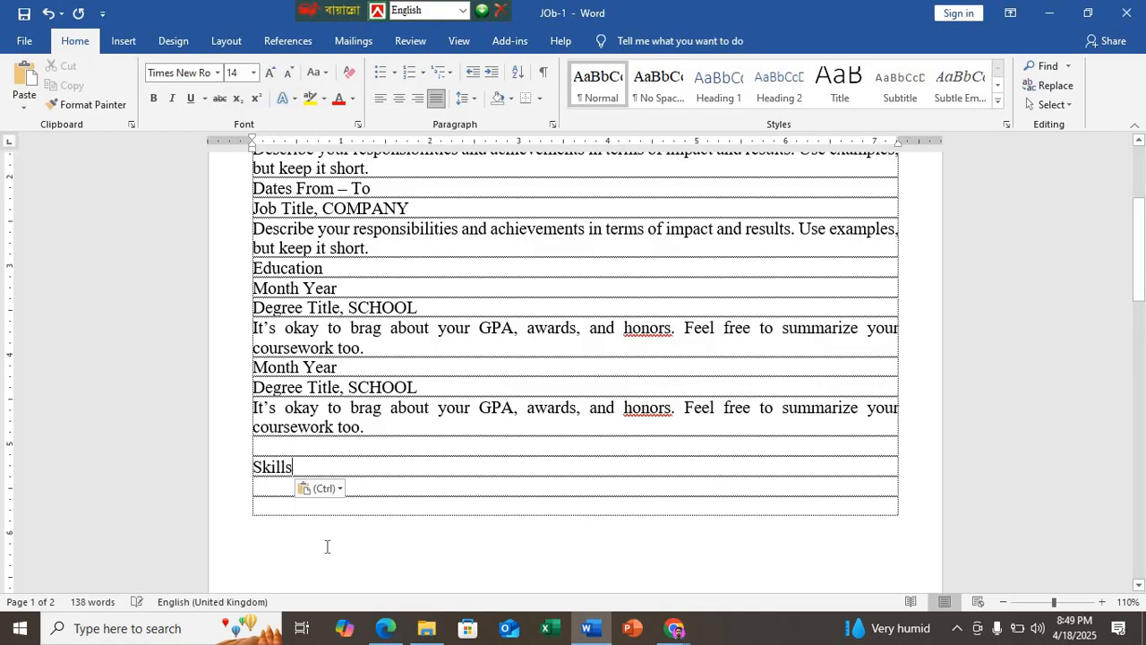
# Step: Insert a table with two columns and one row directly below the "Skills" heading
pyautogui.press('Return')
pyautogui.click(123, 40)
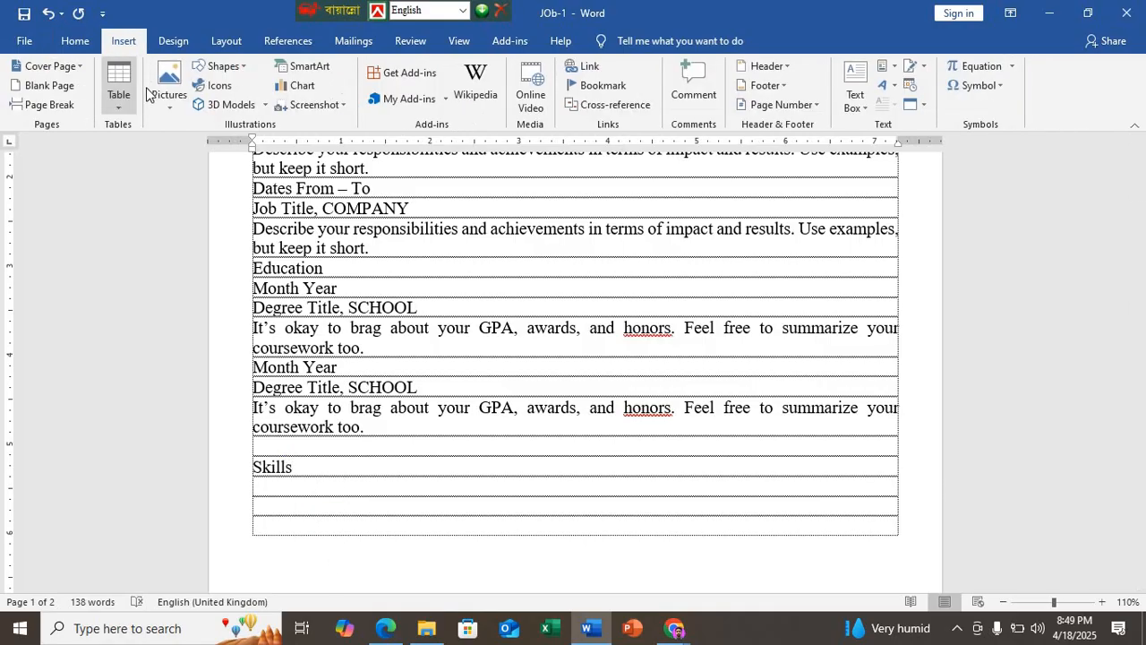
pyautogui.click(120, 90)
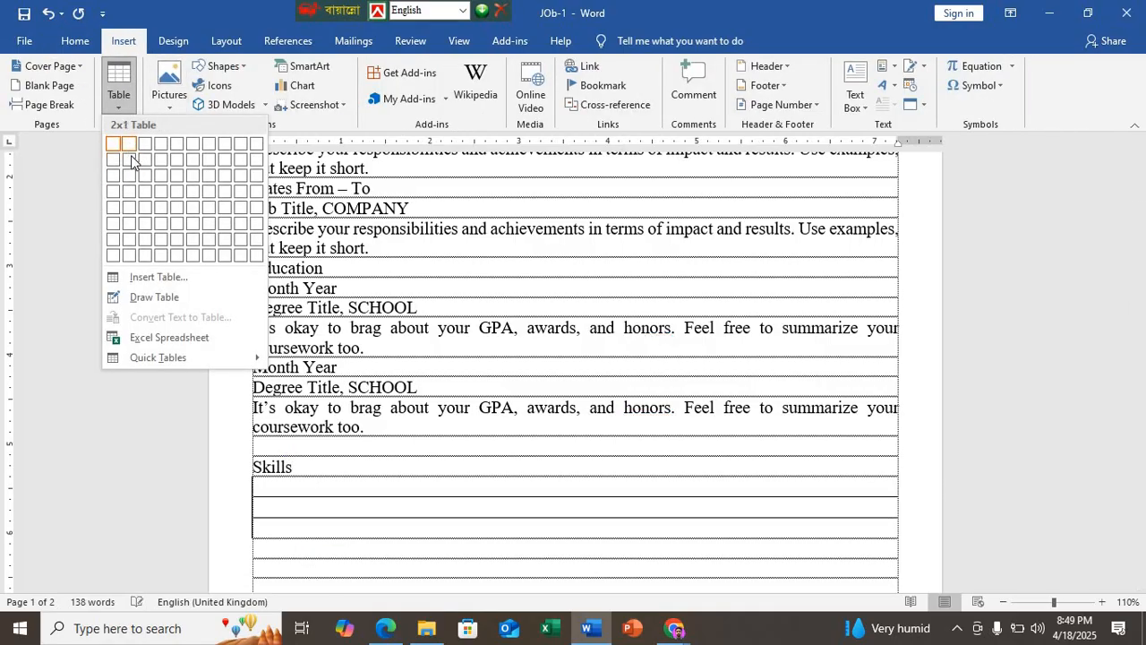
pyautogui.click(133, 150)
pyautogui.scroll(-2, 287, 464)
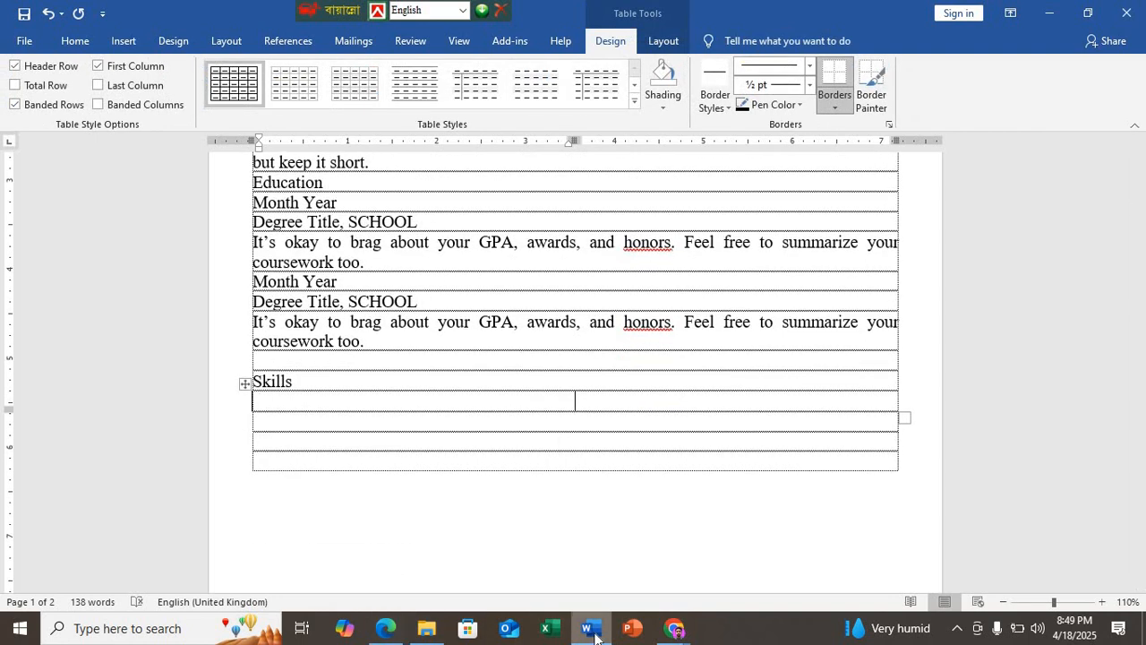
# Step: Copy "List your strengths relevant for the role you’re applying for" from the Edge sample and paste it into the Word table's first cell
pyautogui.click(594, 633)
pyautogui.moveTo(473, 391); pyautogui.dragTo(302, 348)
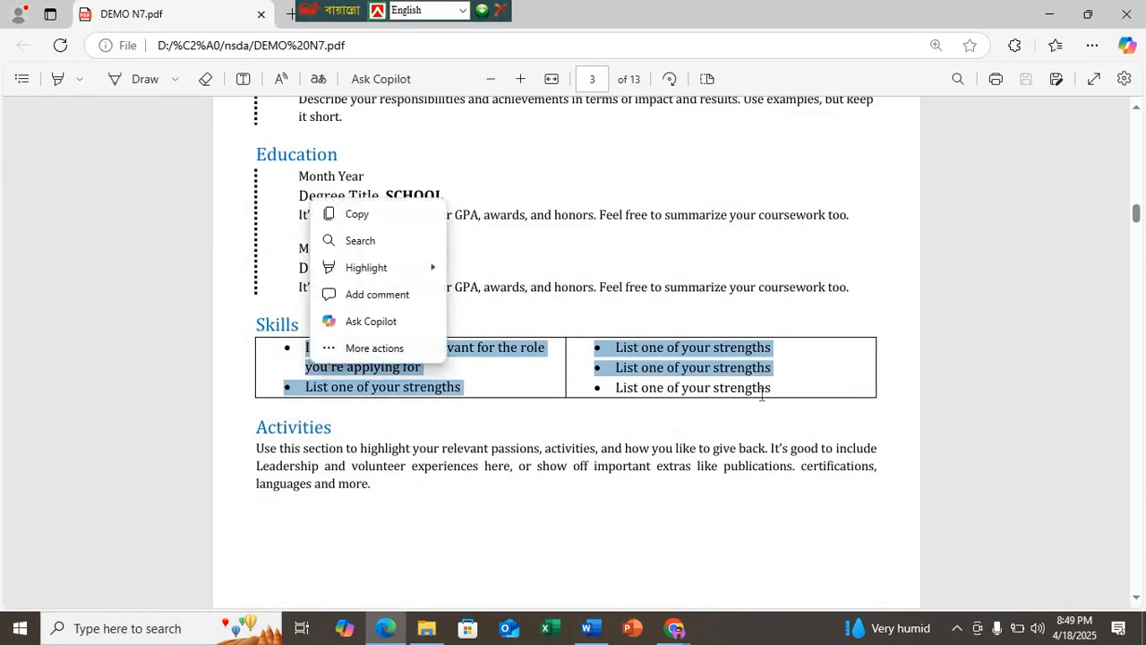
pyautogui.moveTo(421, 367); pyautogui.dragTo(275, 358)
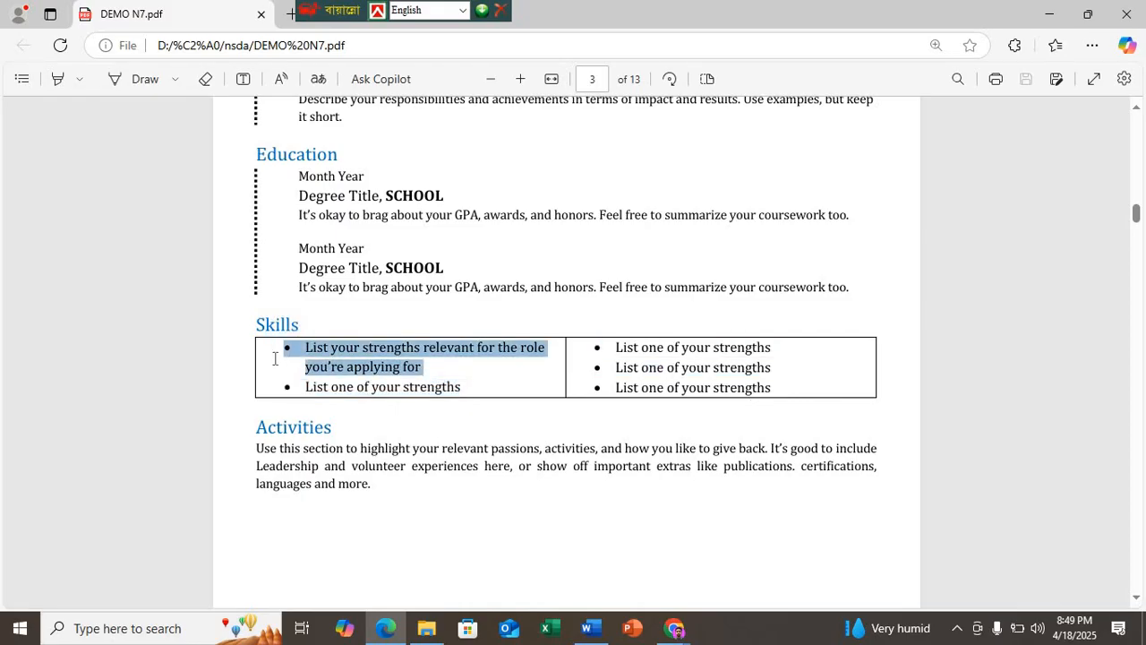
pyautogui.hotkey('ctrl', 'c')
pyautogui.click(592, 630)
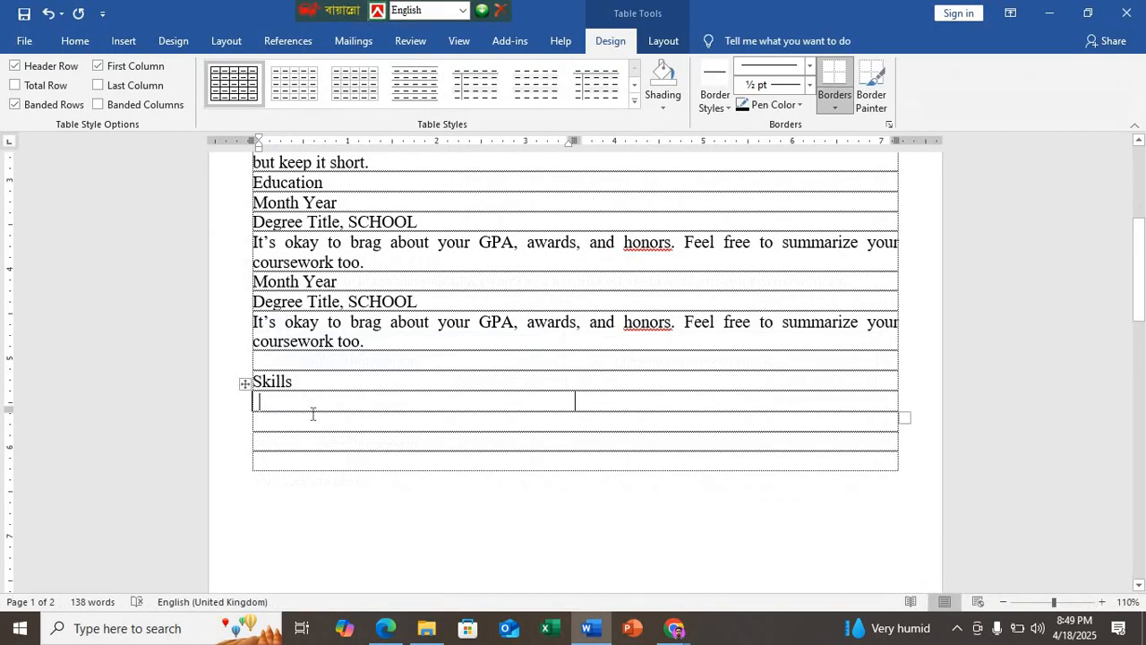
pyautogui.hotkey('ctrl', 'v')
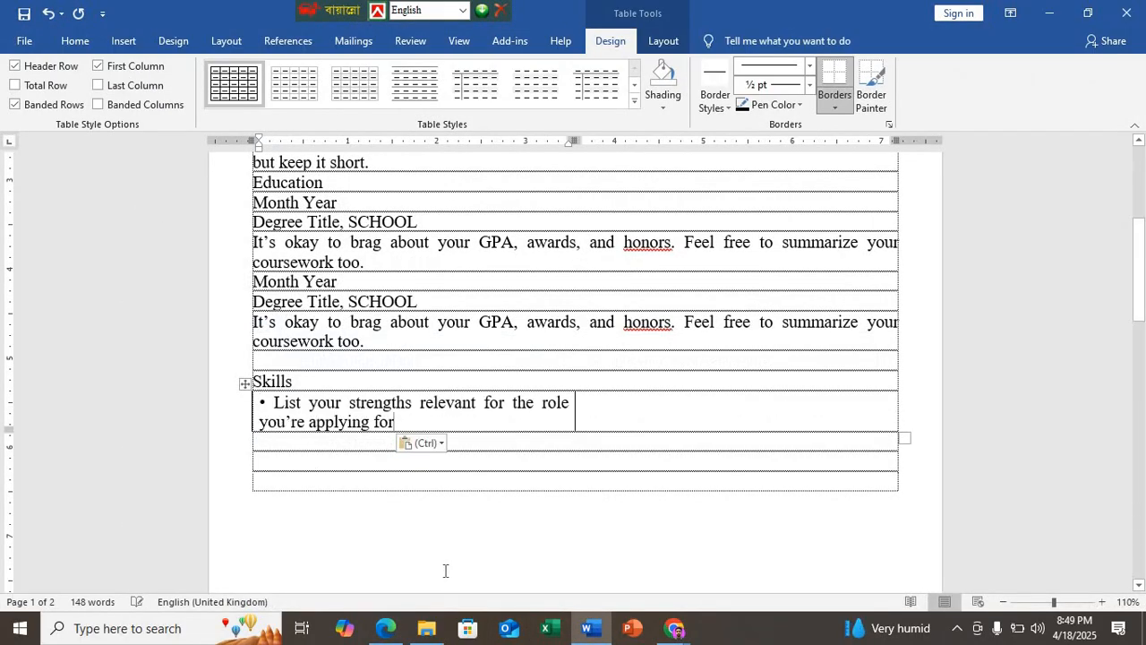
# Step: Add the sample's "List one of your strengths" bullet from Edge as a new paragraph in the Word table's first cell
pyautogui.click(386, 629)
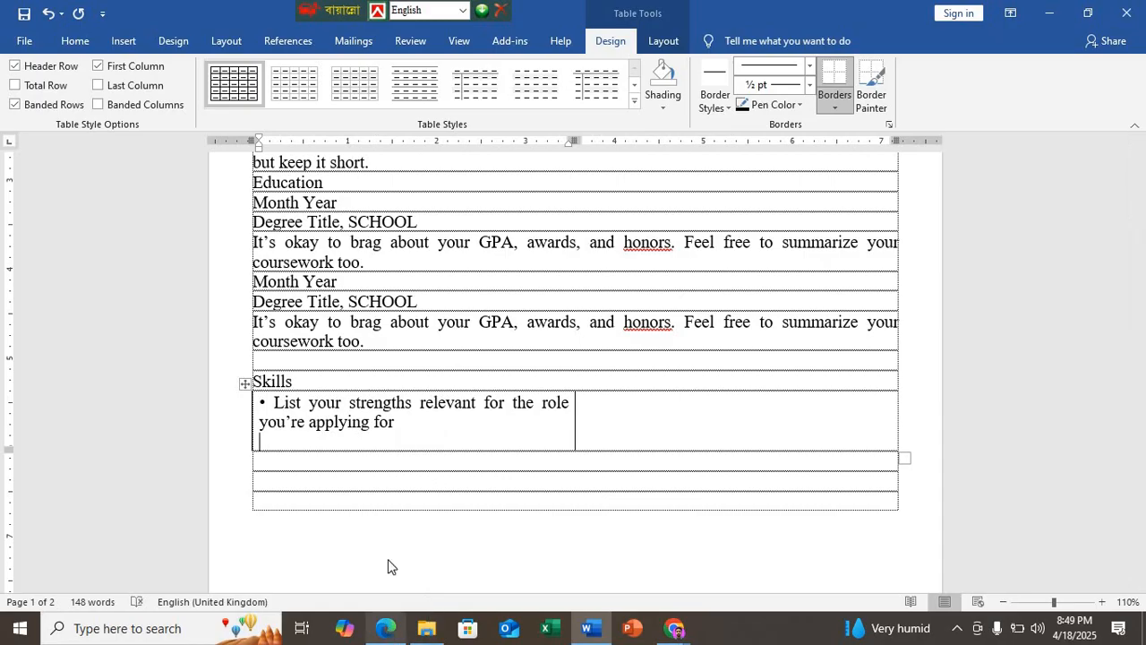
pyautogui.moveTo(464, 387); pyautogui.dragTo(281, 386)
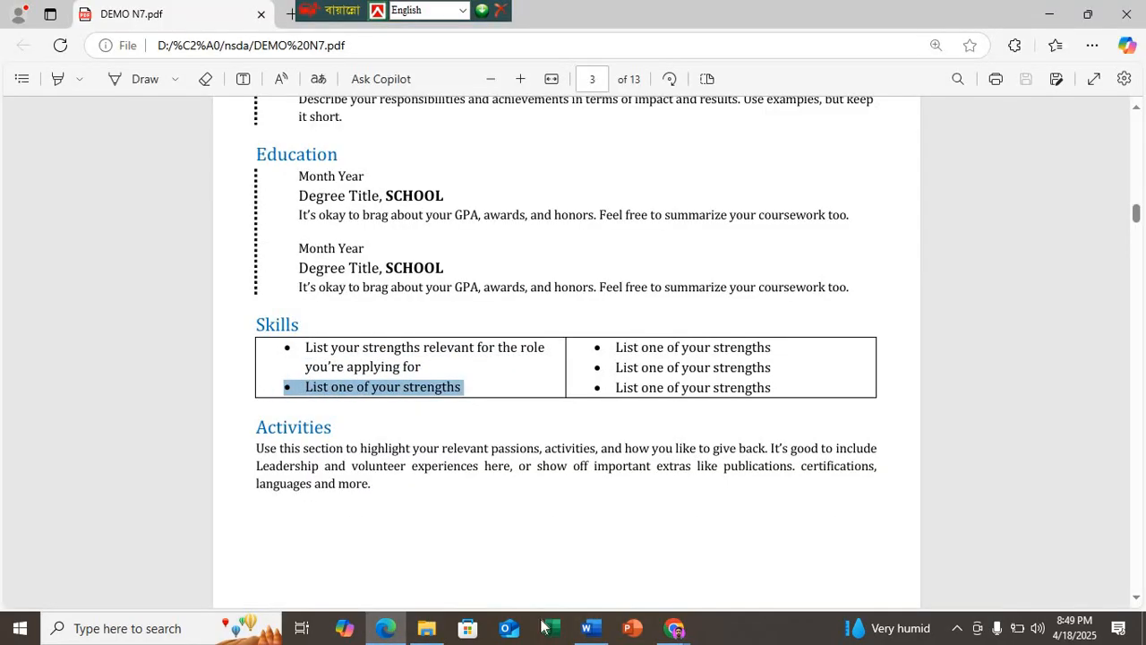
pyautogui.click(588, 627)
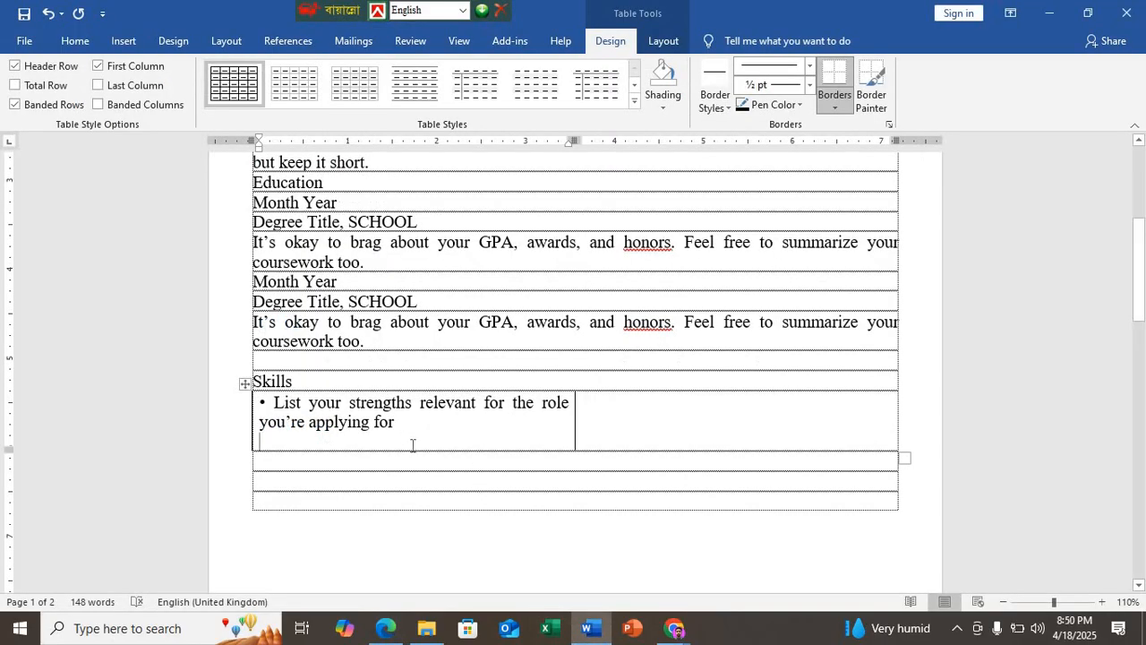
pyautogui.hotkey('ctrl', 'v')
# Step: Copy the second-column "List one of your strengths" items from the Edge sample and paste them into the Word table's second cell
pyautogui.click(400, 634)
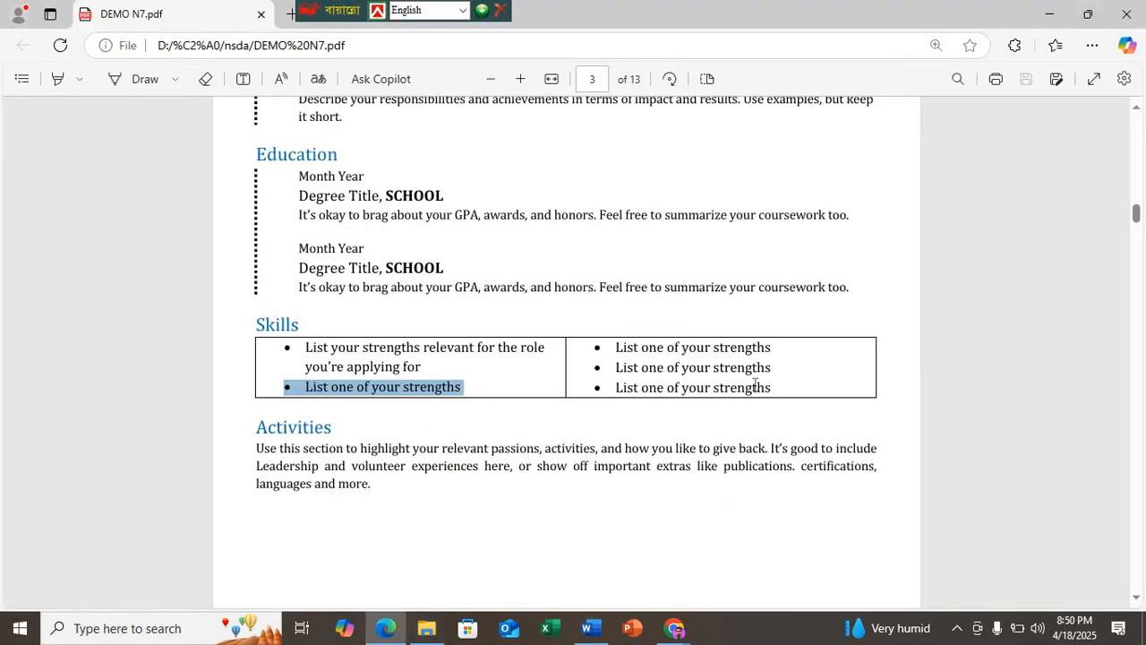
pyautogui.moveTo(747, 383); pyautogui.dragTo(605, 349)
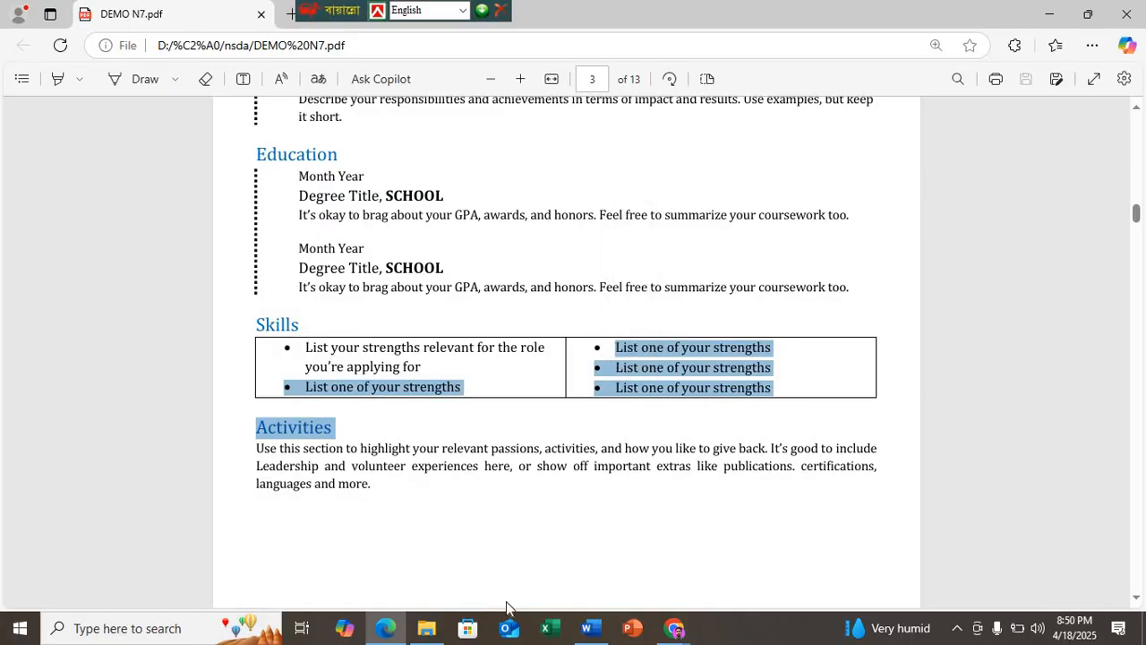
pyautogui.click(589, 627)
pyautogui.click(600, 399)
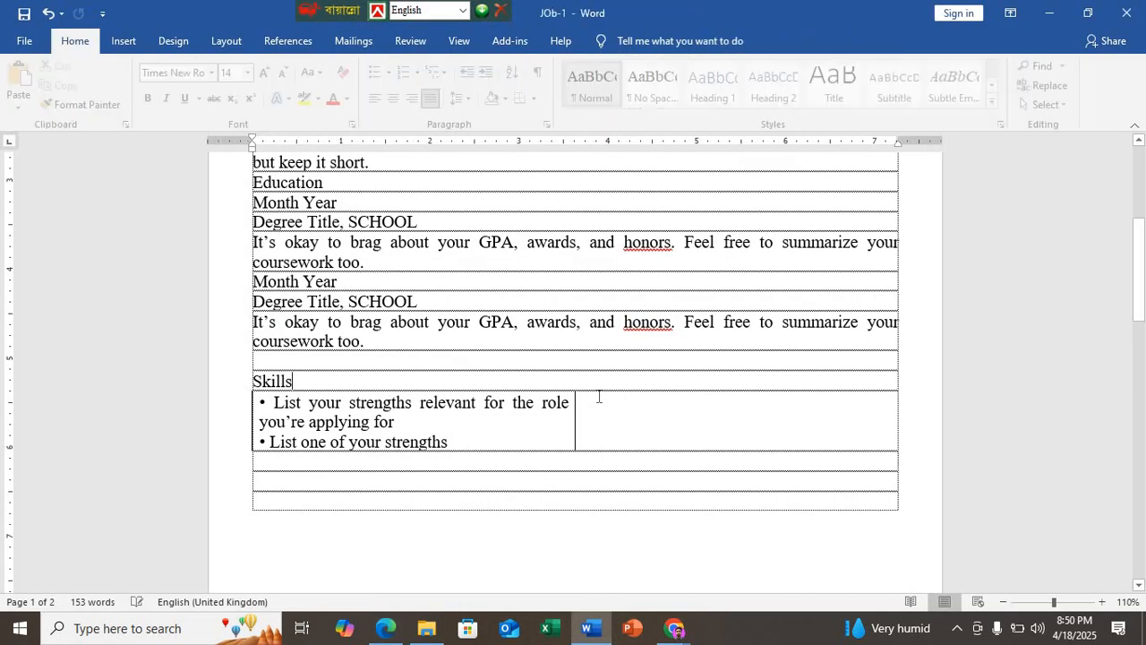
pyautogui.hotkey('ctrl', 'v')
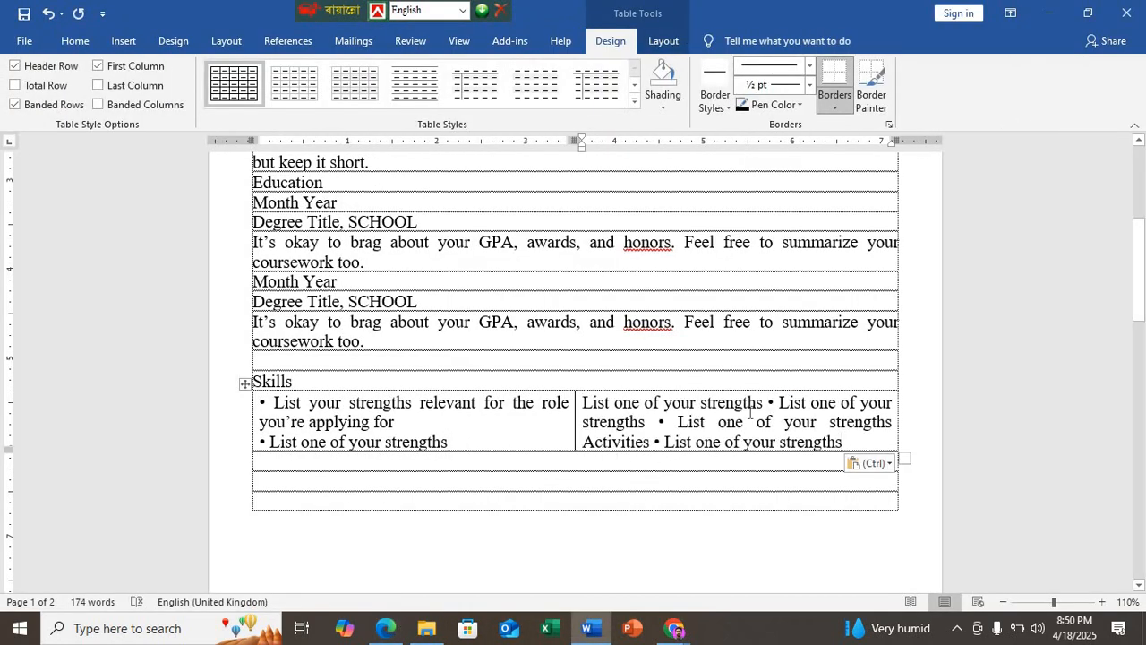
# Step: Split the second cell's text into three "List one of your strengths" paragraphs without bullet characters and delete the extra fourth item
pyautogui.click(767, 406)
pyautogui.press('Return')
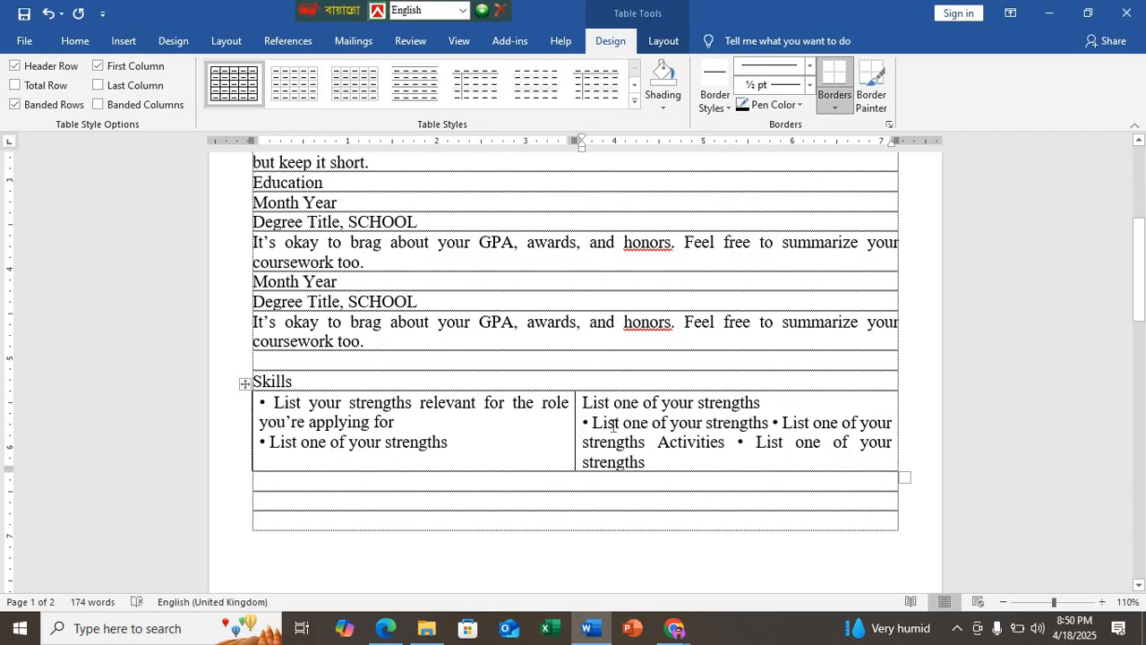
pyautogui.press('Delete')
pyautogui.press('Delete')
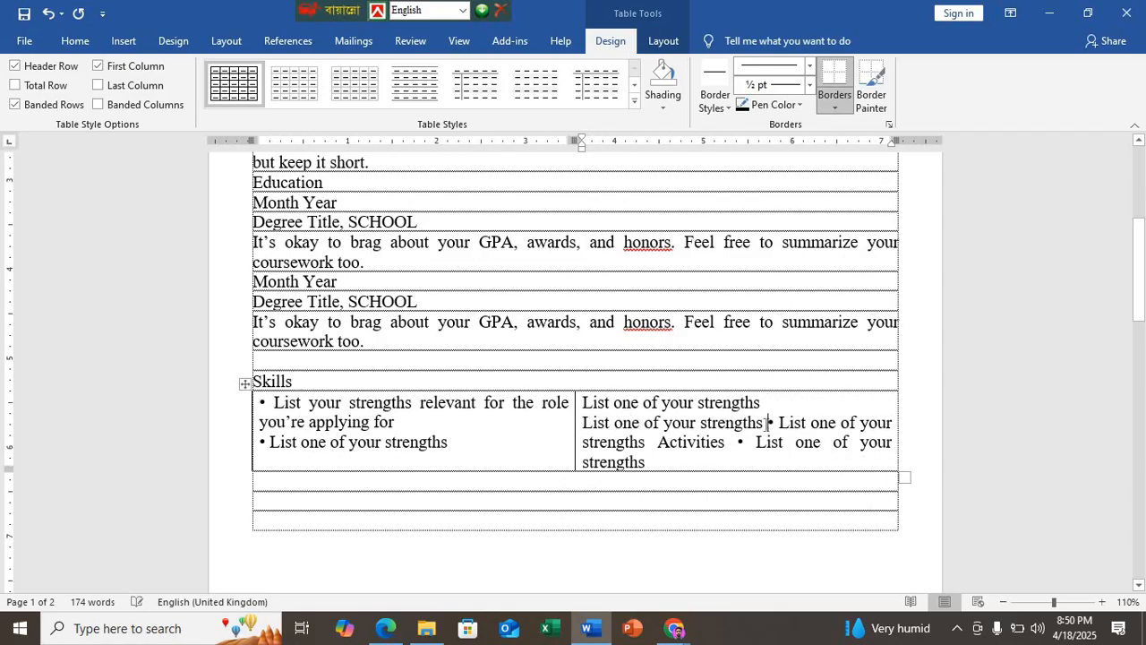
pyautogui.click(767, 422)
pyautogui.press('Return')
pyautogui.press('Delete')
pyautogui.press('Delete')
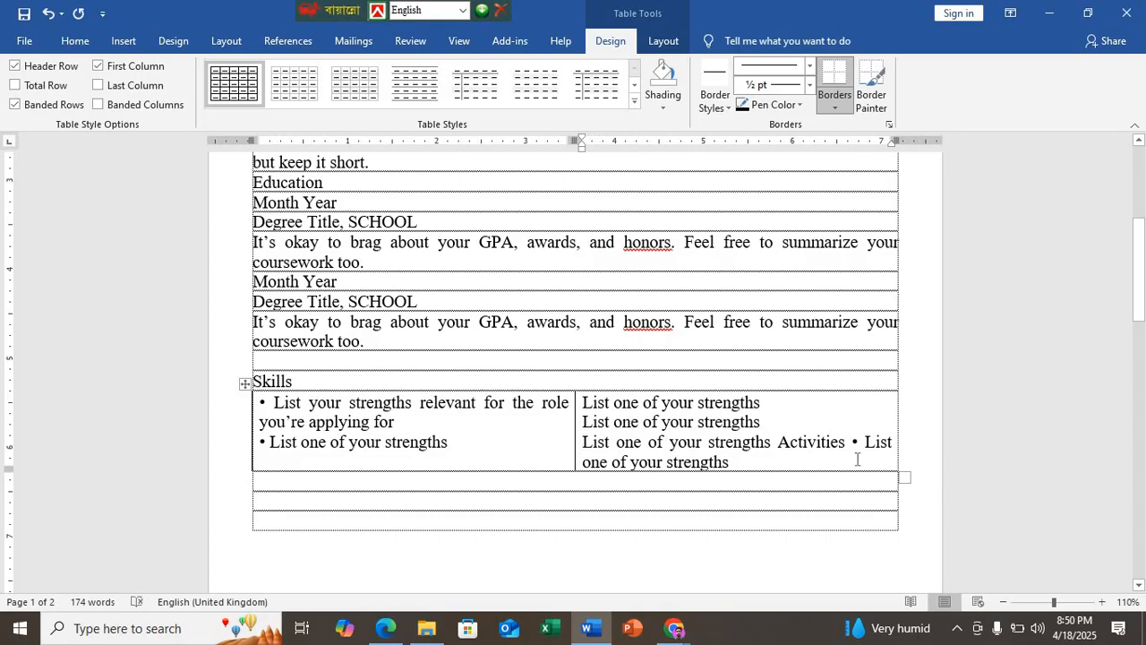
pyautogui.moveTo(851, 444); pyautogui.dragTo(731, 462)
pyautogui.press('Delete')
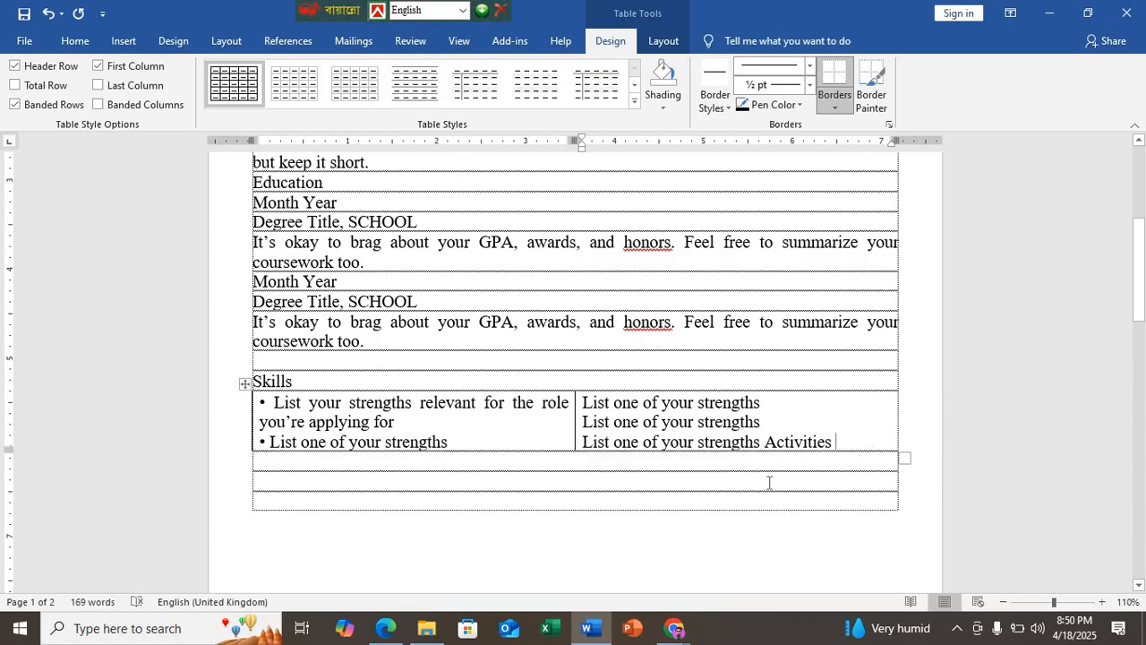
# Step: Copy the Activities section from the Edge sample and paste it below the Word table, with the "Activities" heading on its own line
pyautogui.click(399, 630)
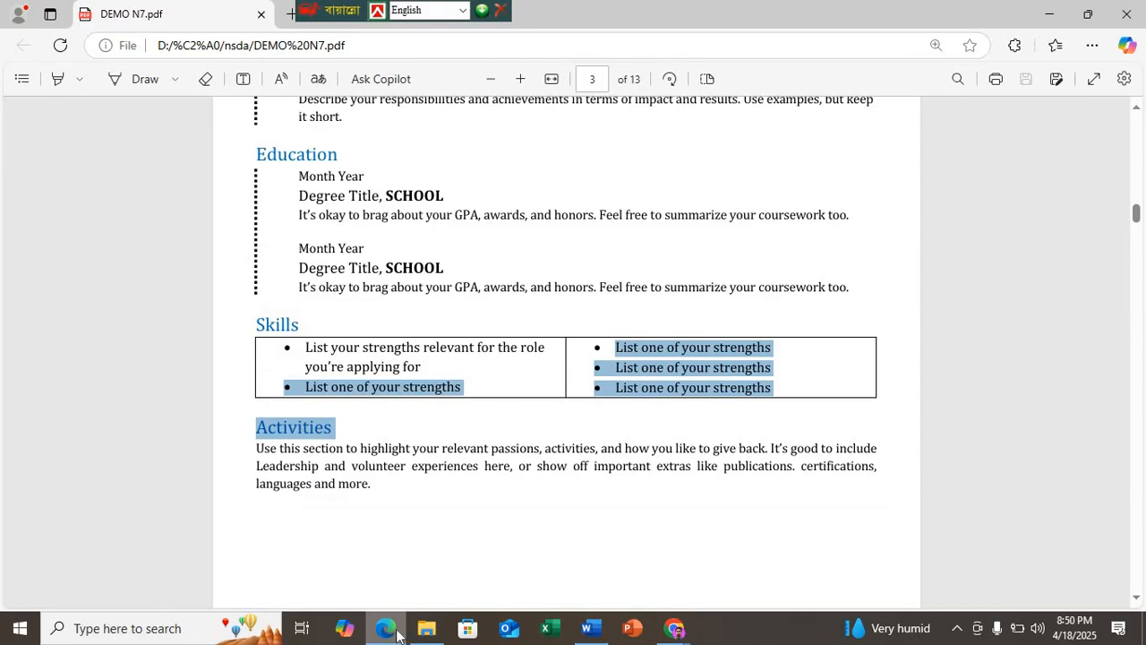
pyautogui.click(365, 484)
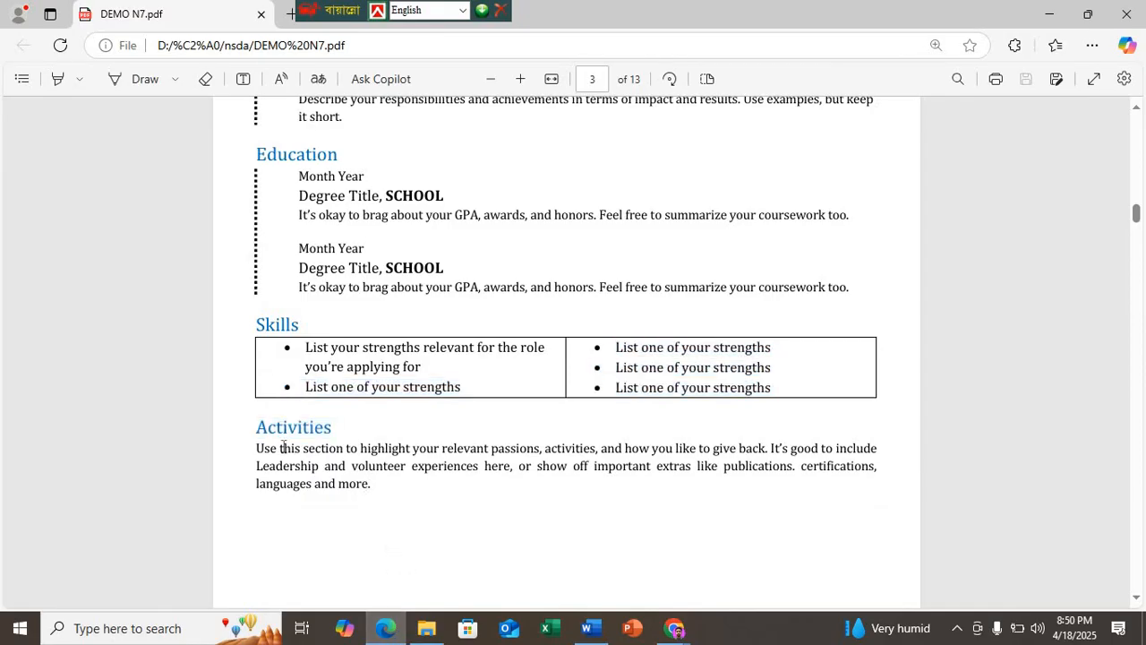
pyautogui.moveTo(372, 484); pyautogui.dragTo(233, 428)
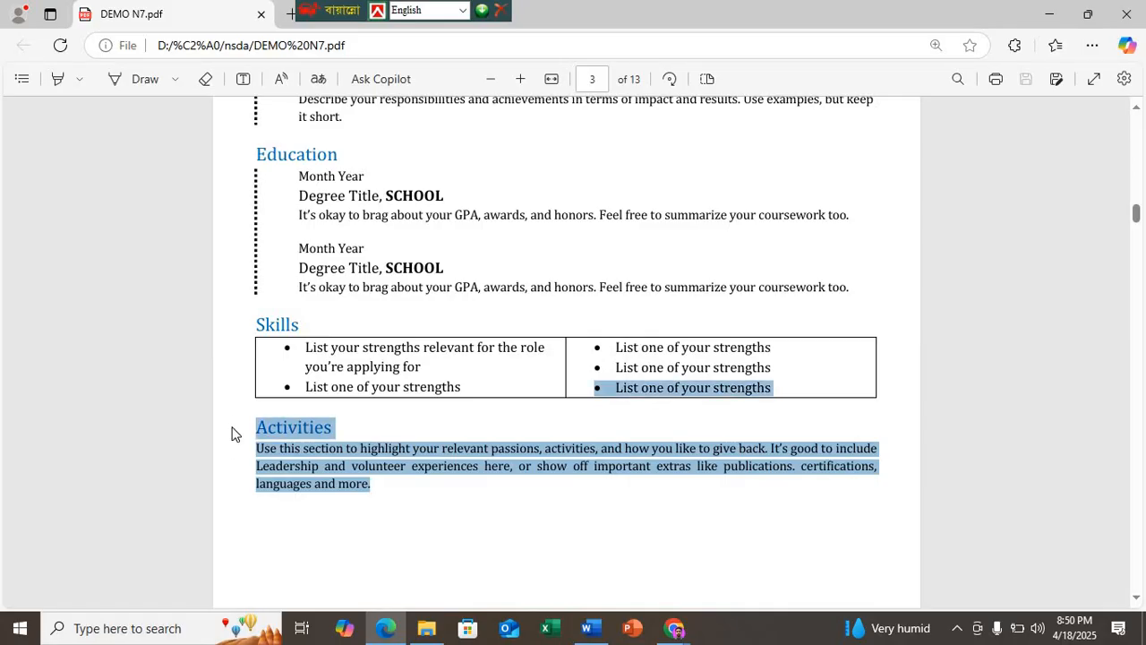
pyautogui.click(592, 632)
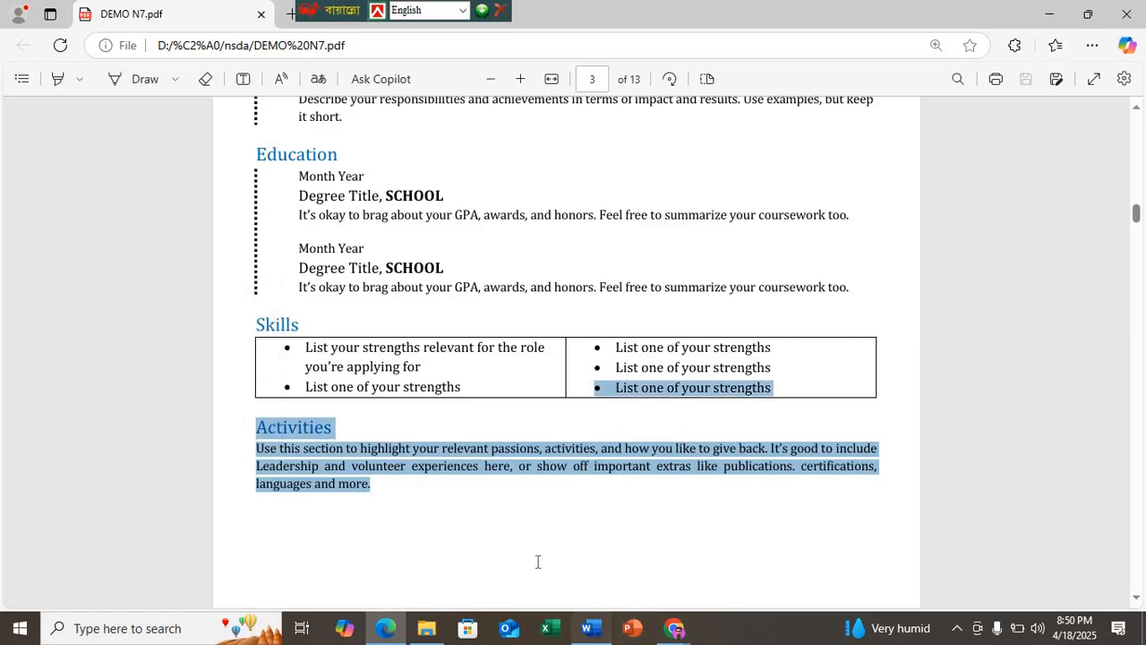
pyautogui.click(273, 478)
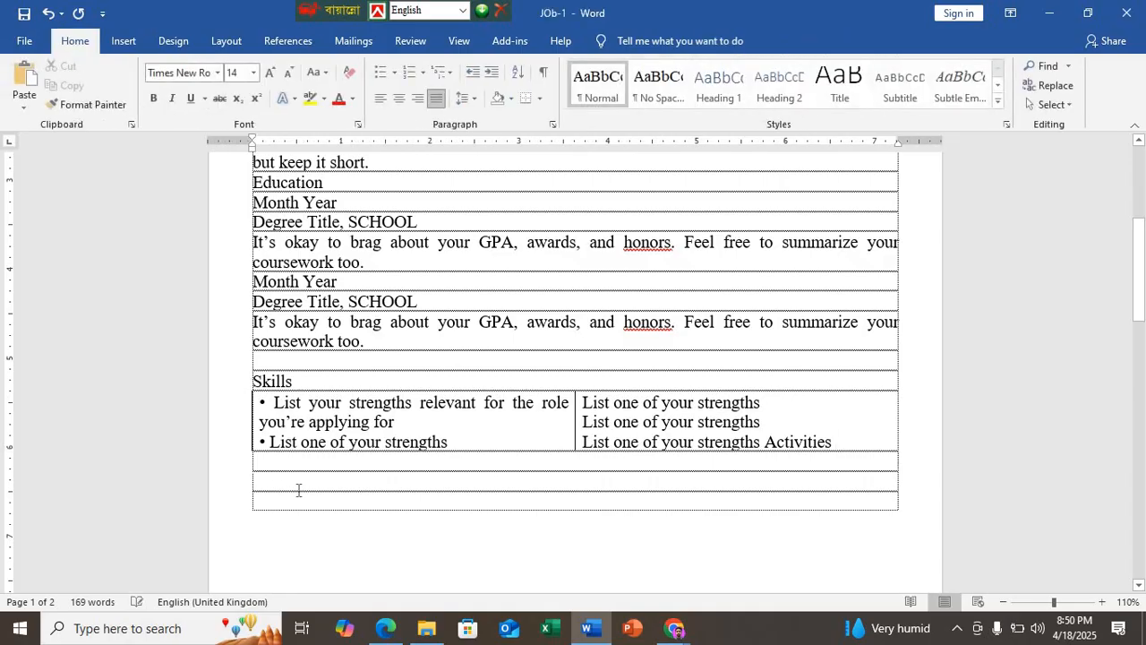
pyautogui.write('Activities • List one of your strengths Use this section to highlight your relevant passions, activities, and how you like to give back. It’s good to include Leadership and volunteer experiences here, or show off important extras like publications. certifications, languages and more.')
pyautogui.moveTo(328, 481); pyautogui.dragTo(518, 488)
pyautogui.press('Return')
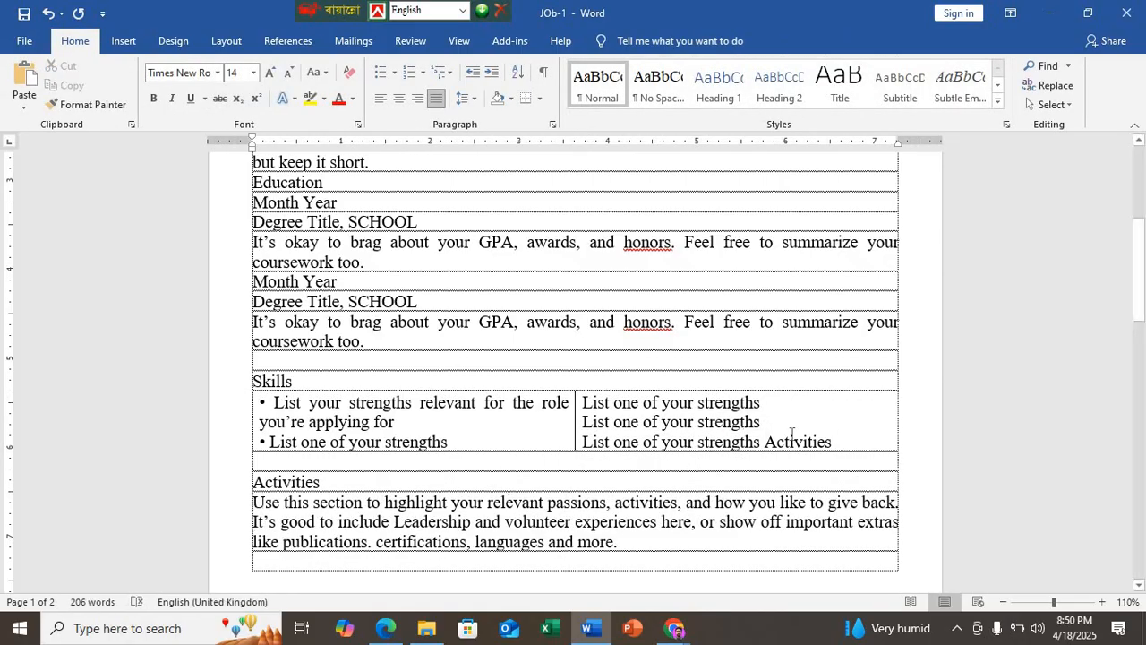
# Step: Delete the stray word "Activities" from the Skills table's second cell and the plain-text bullet characters from the first cell's two items
pyautogui.moveTo(832, 442); pyautogui.dragTo(771, 437)
pyautogui.press('Delete')
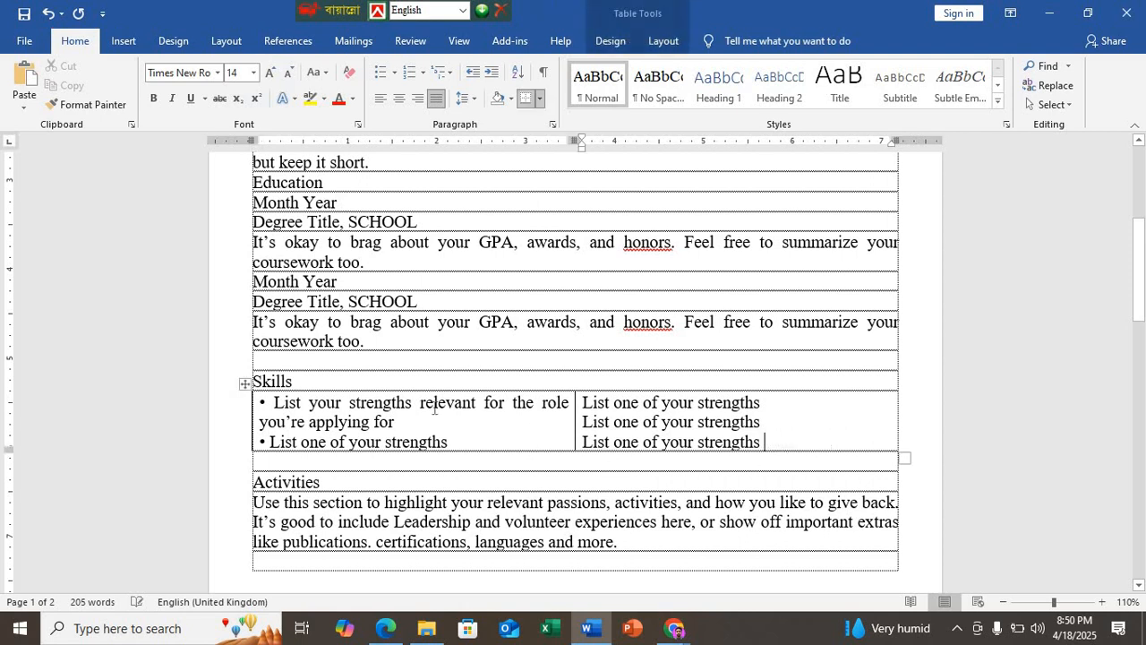
pyautogui.click(272, 442)
pyautogui.press('BackSpace')
pyautogui.press('BackSpace')
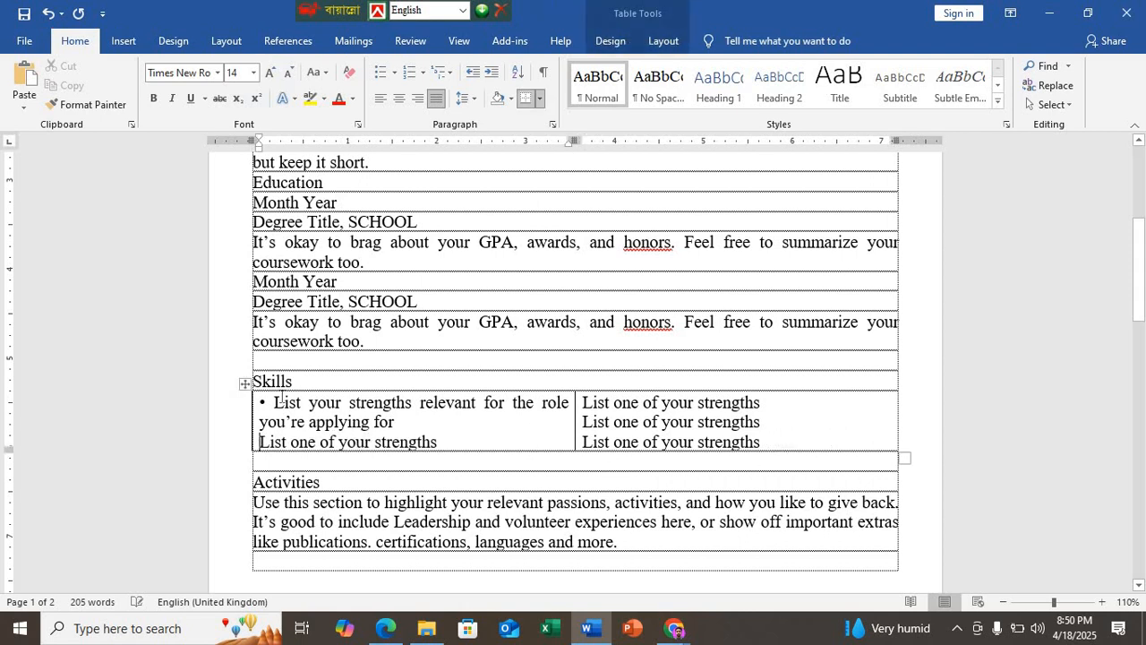
pyautogui.press('BackSpace')
pyautogui.press('Return')
pyautogui.click(274, 402)
pyautogui.press('BackSpace')
pyautogui.press('BackSpace')
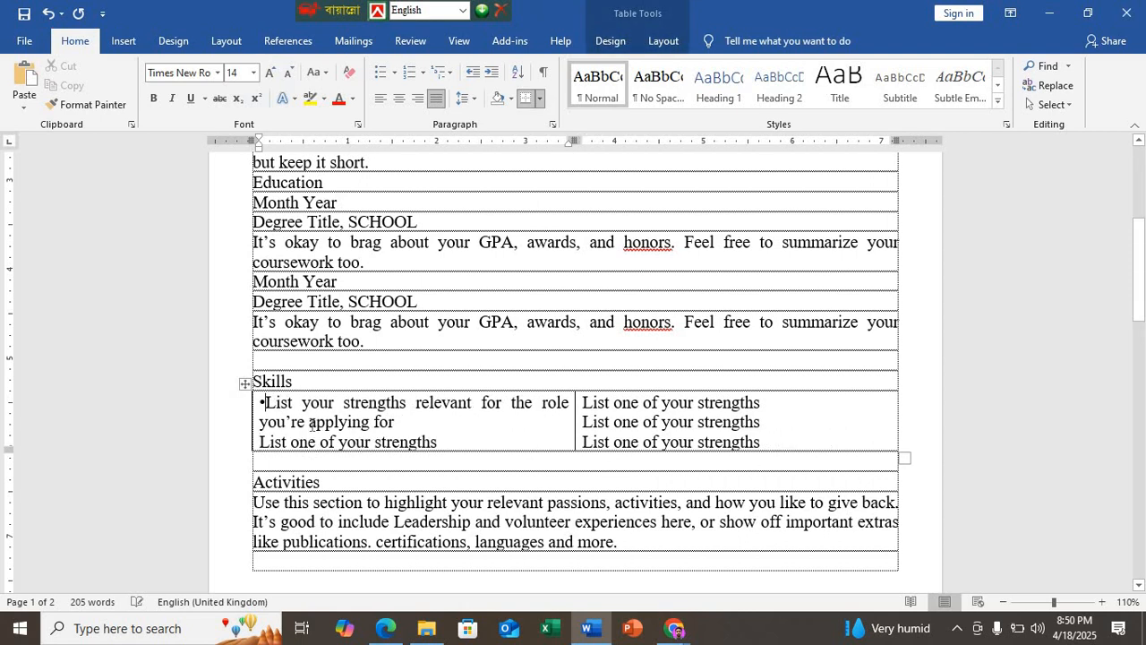
# Step: Format the items in both cells of the Skills table as a round-bulleted list
pyautogui.moveTo(542, 421); pyautogui.dragTo(627, 430)
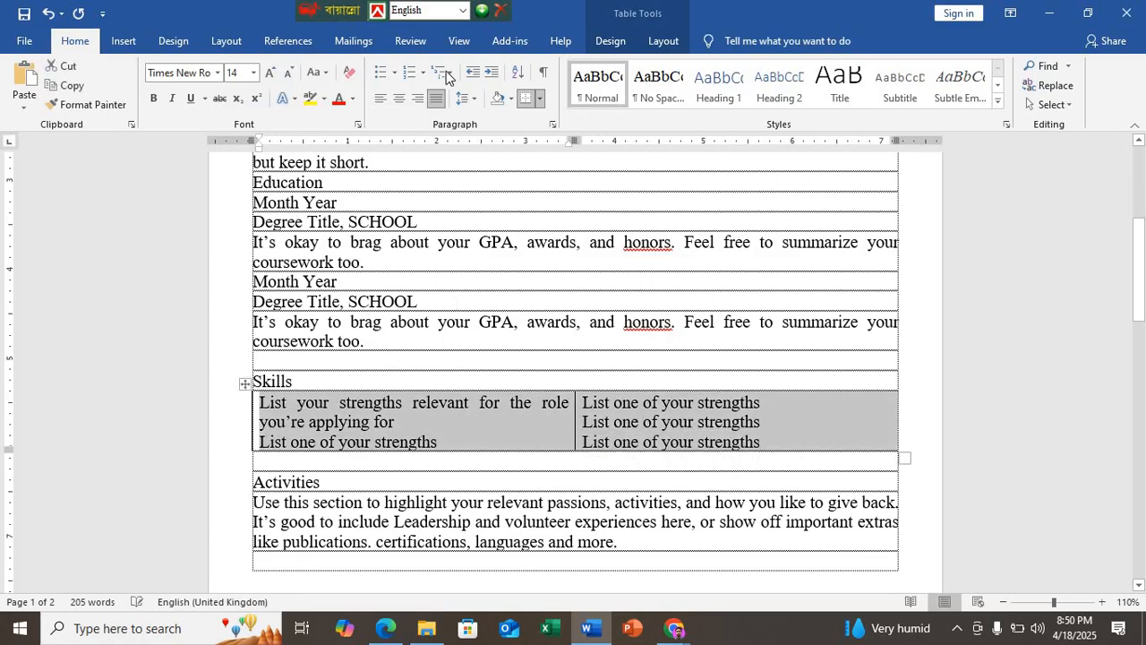
pyautogui.click(374, 76)
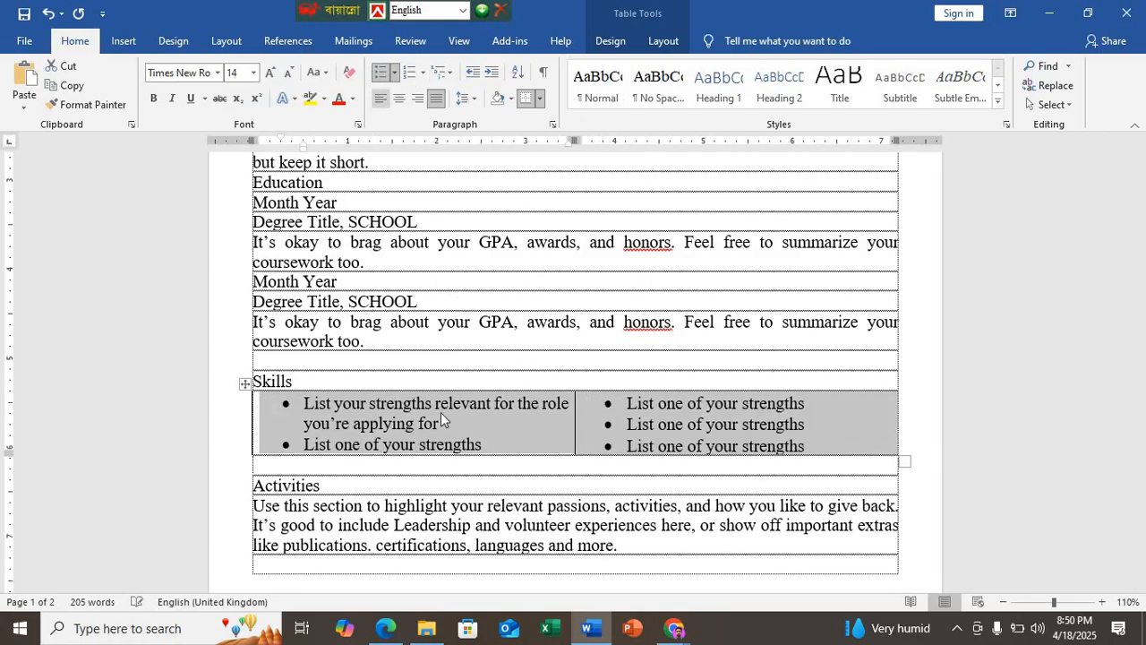
pyautogui.click(446, 474)
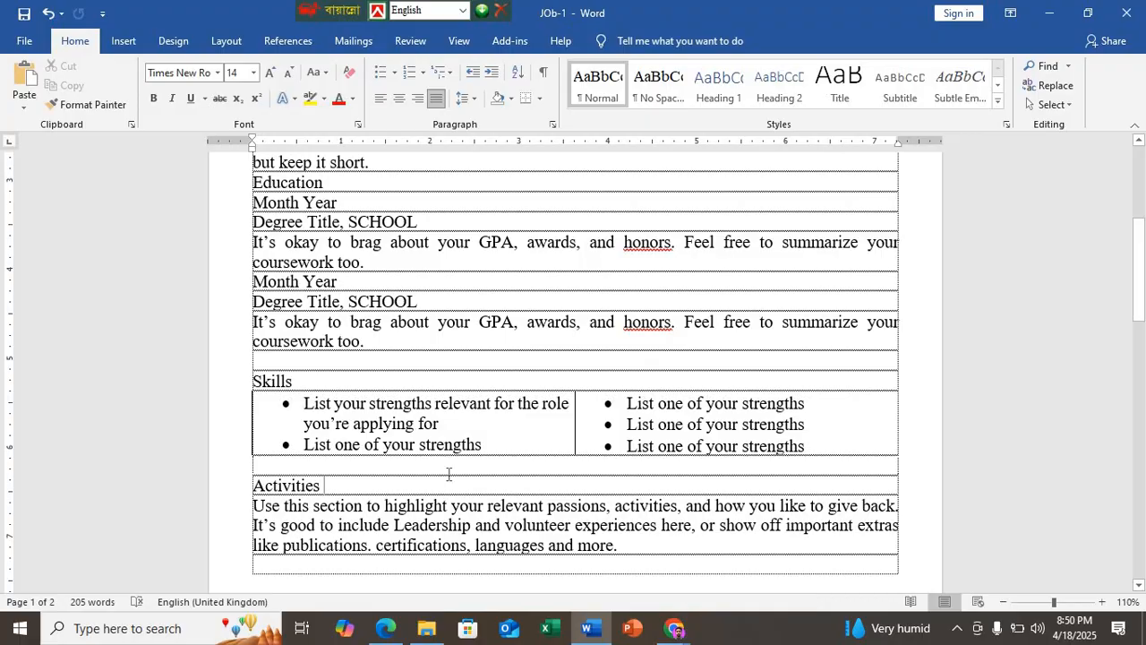
pyautogui.scroll(-2, 438, 474)
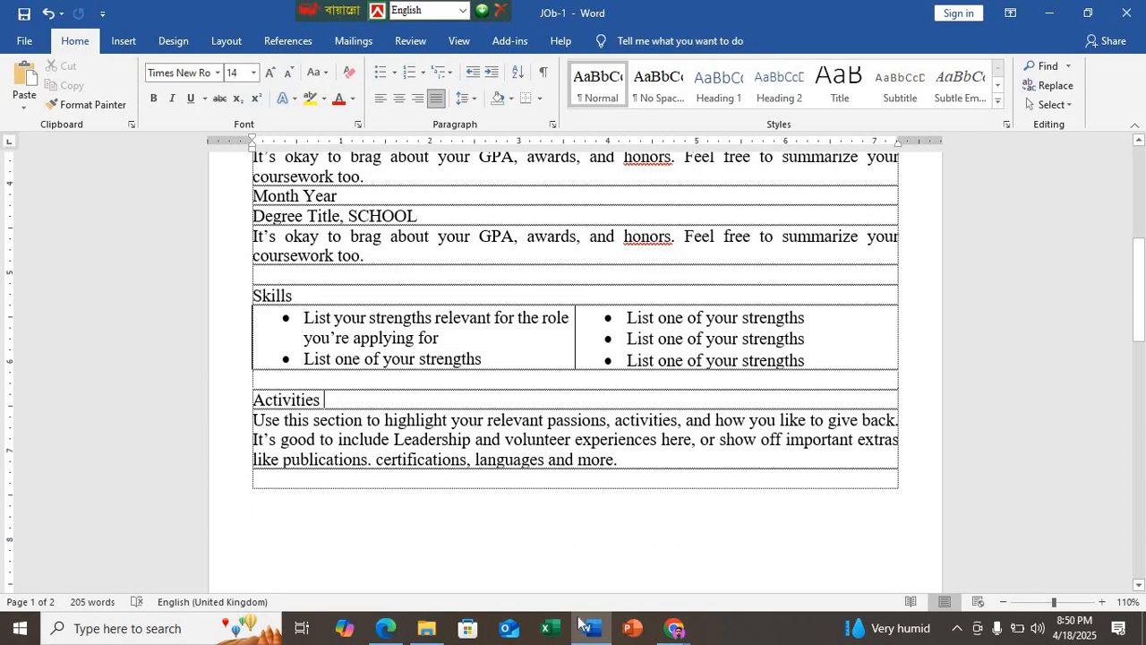
# Step: Switch to the Google Meet call in Chrome, check its remaining time, and return to Word
pyautogui.moveTo(673, 632)
pyautogui.click(592, 502)
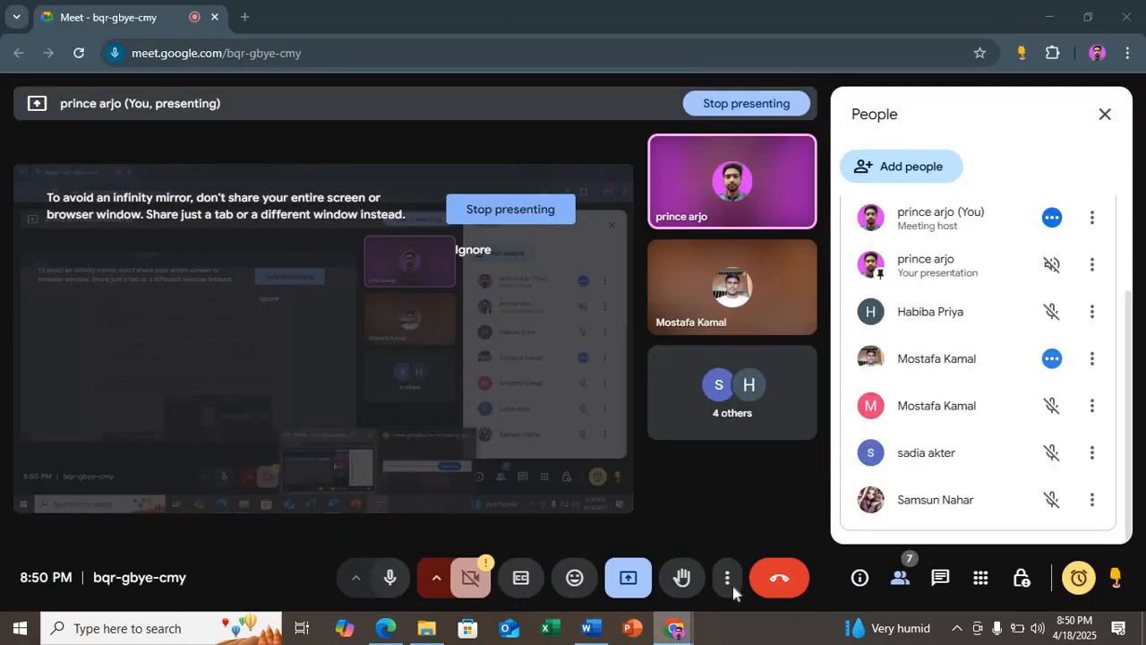
pyautogui.click(1078, 577)
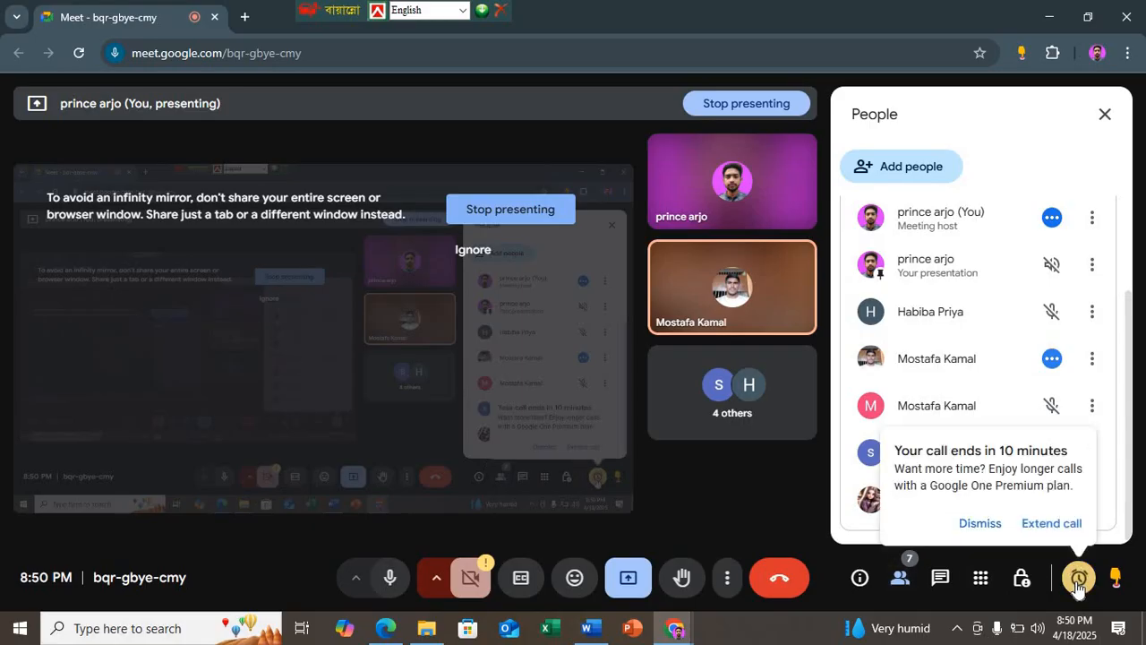
pyautogui.click(588, 628)
# Step: Compare the résumé sample on page 3 of DEMO N7.pdf in Edge with the Word document's text and layout
pyautogui.scroll(8, 463, 480)
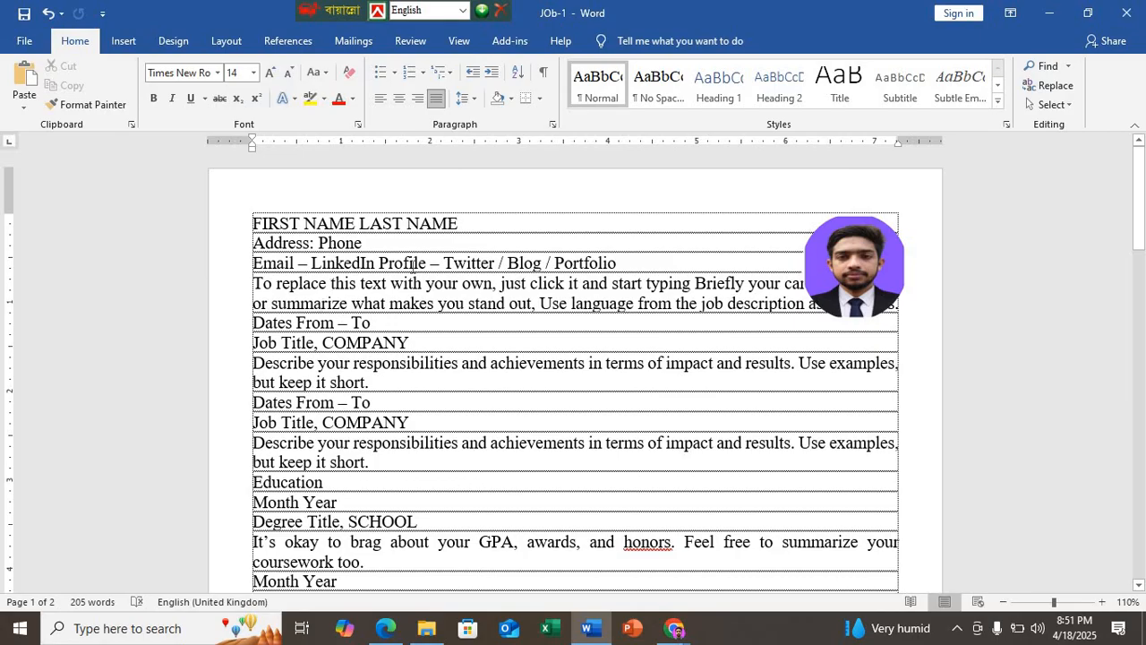
pyautogui.click(385, 629)
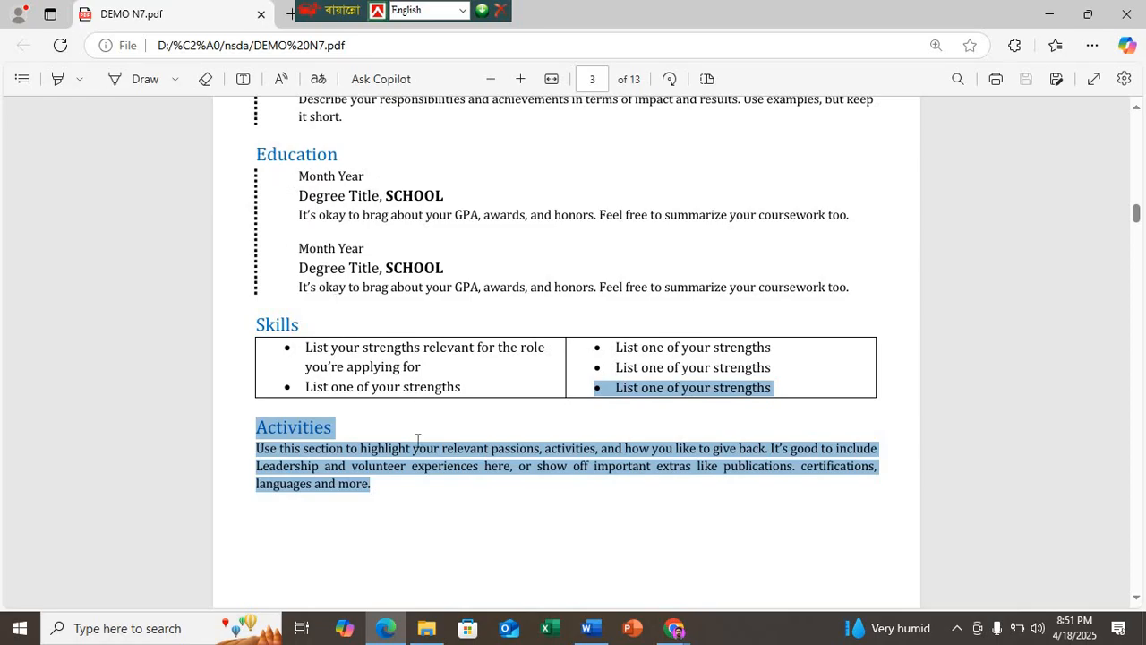
pyautogui.scroll(-3, 397, 432)
pyautogui.scroll(2, 397, 430)
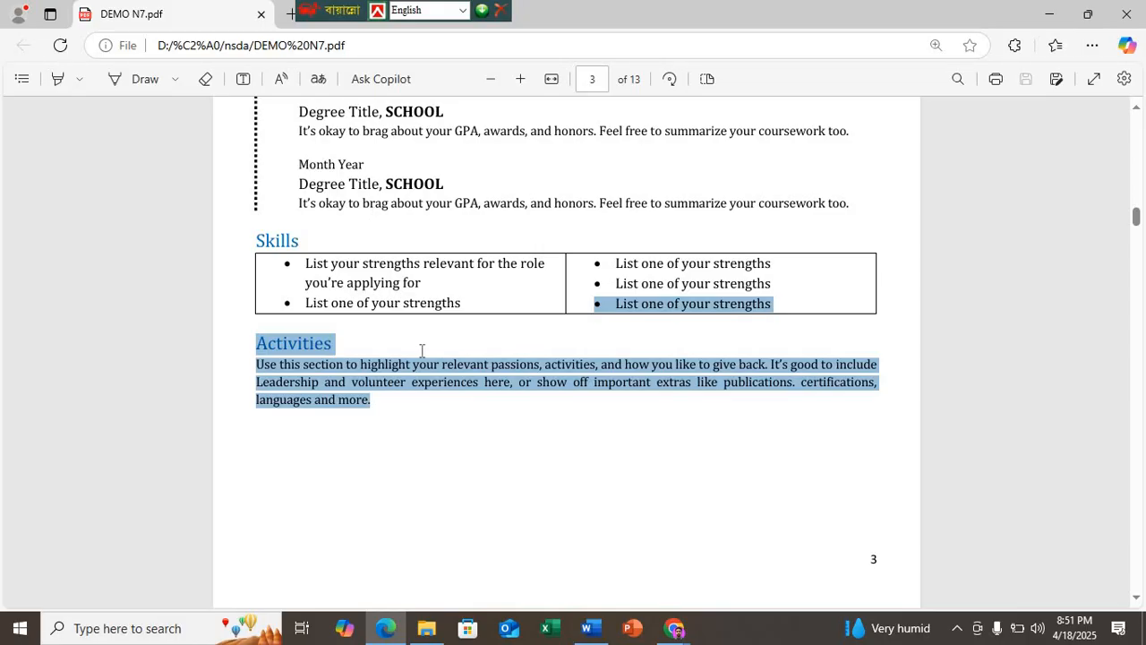
pyautogui.scroll(5, 421, 350)
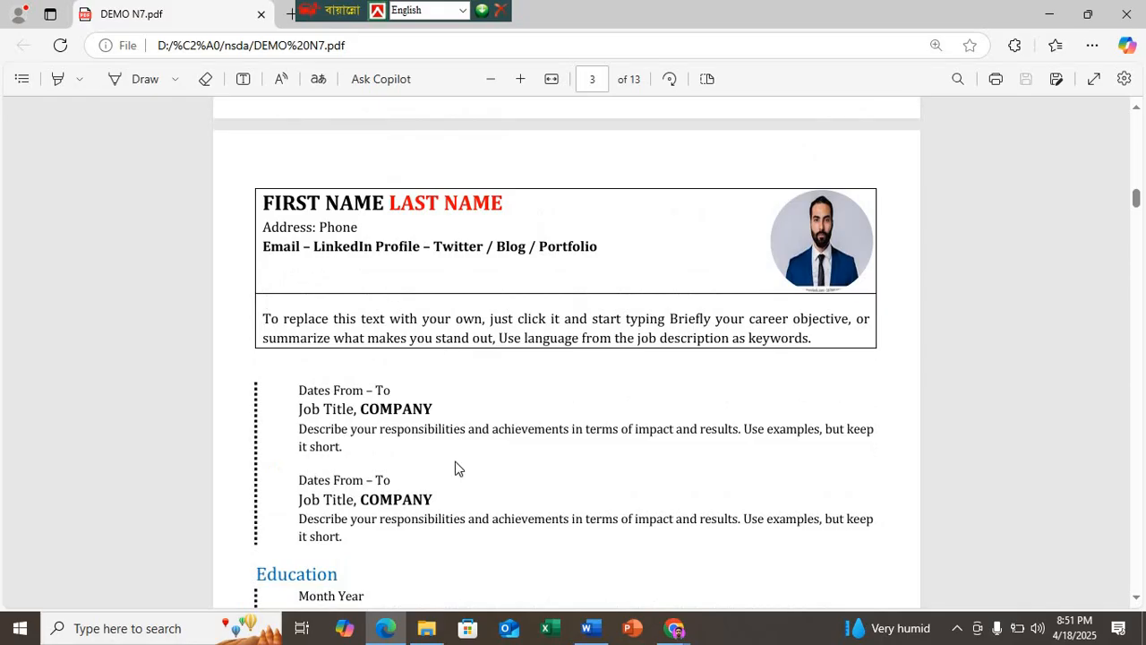
pyautogui.scroll(-4, 510, 399)
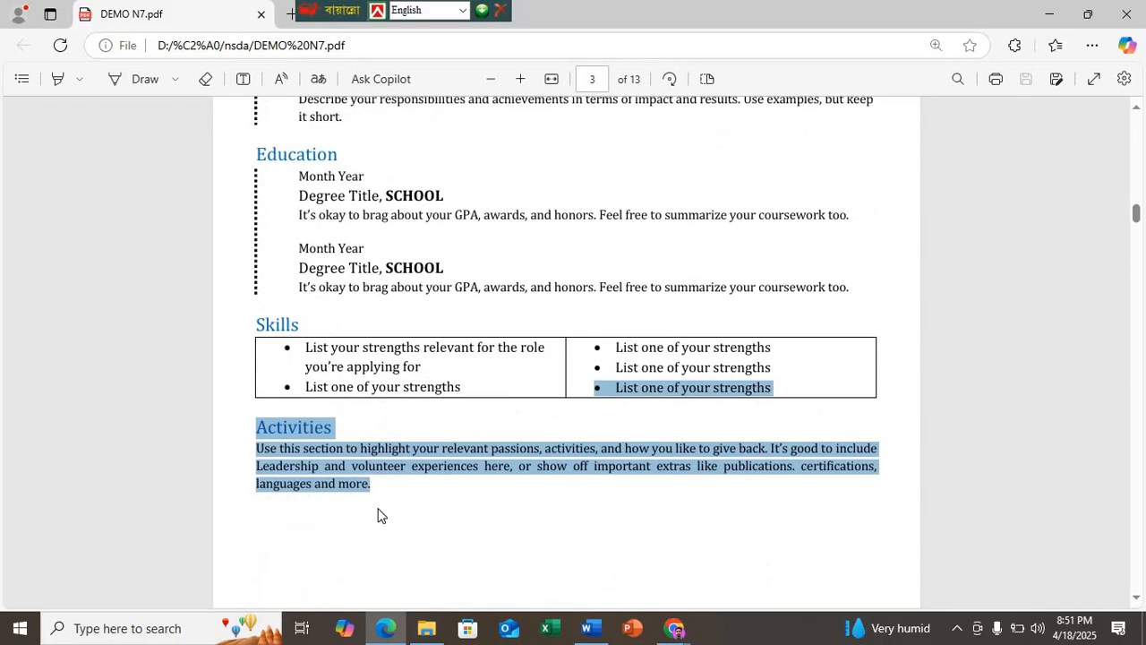
pyautogui.scroll(-3, 387, 555)
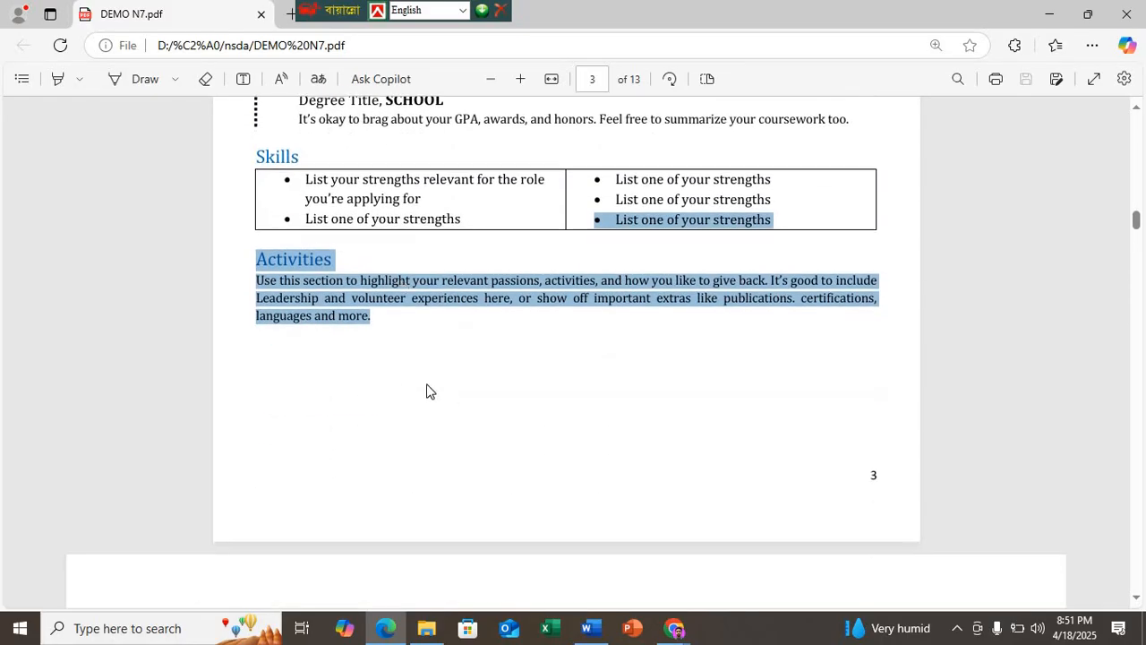
pyautogui.scroll(1, 426, 391)
pyautogui.scroll(8, 422, 245)
pyautogui.scroll(-9, 384, 427)
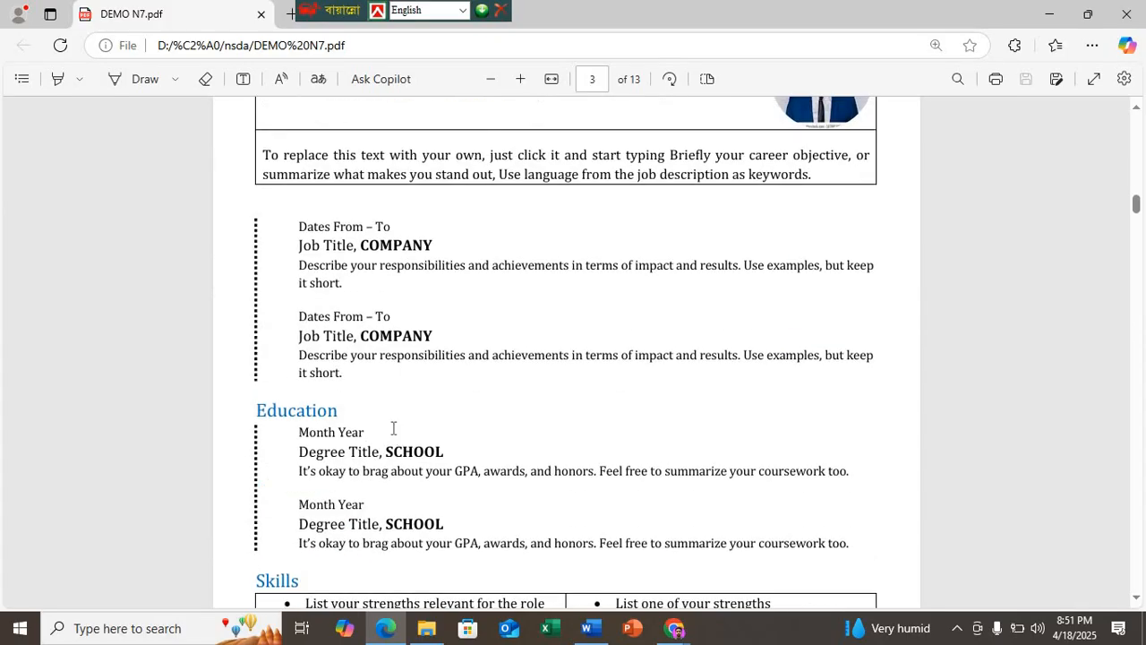
pyautogui.scroll(-5, 394, 434)
pyautogui.scroll(11, 392, 433)
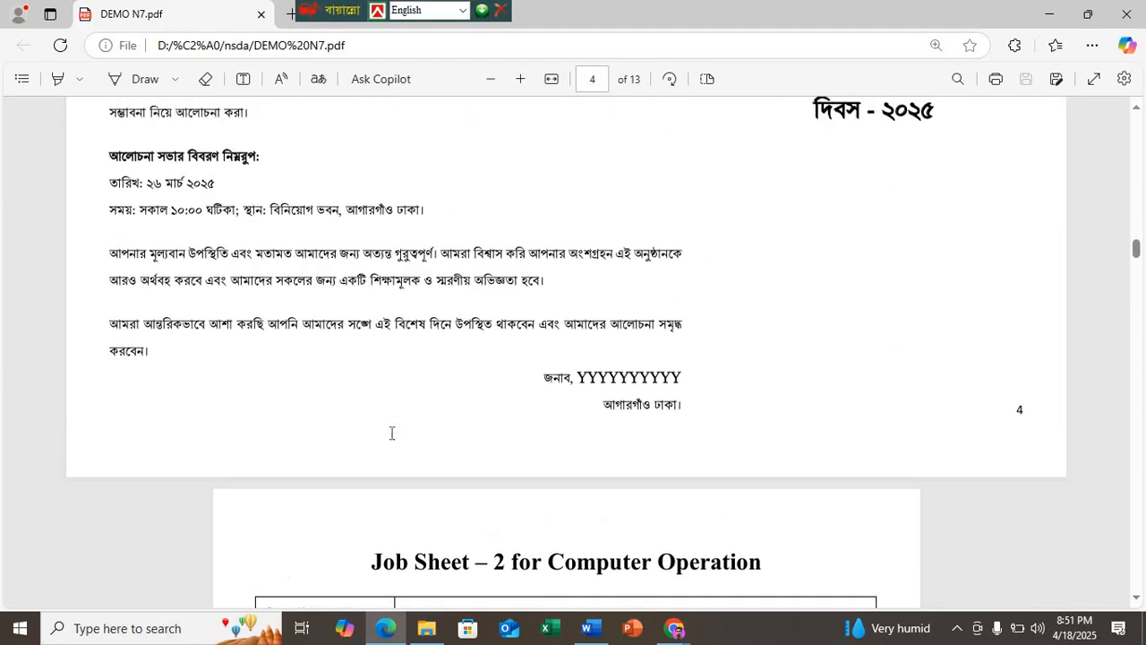
pyautogui.scroll(6, 395, 469)
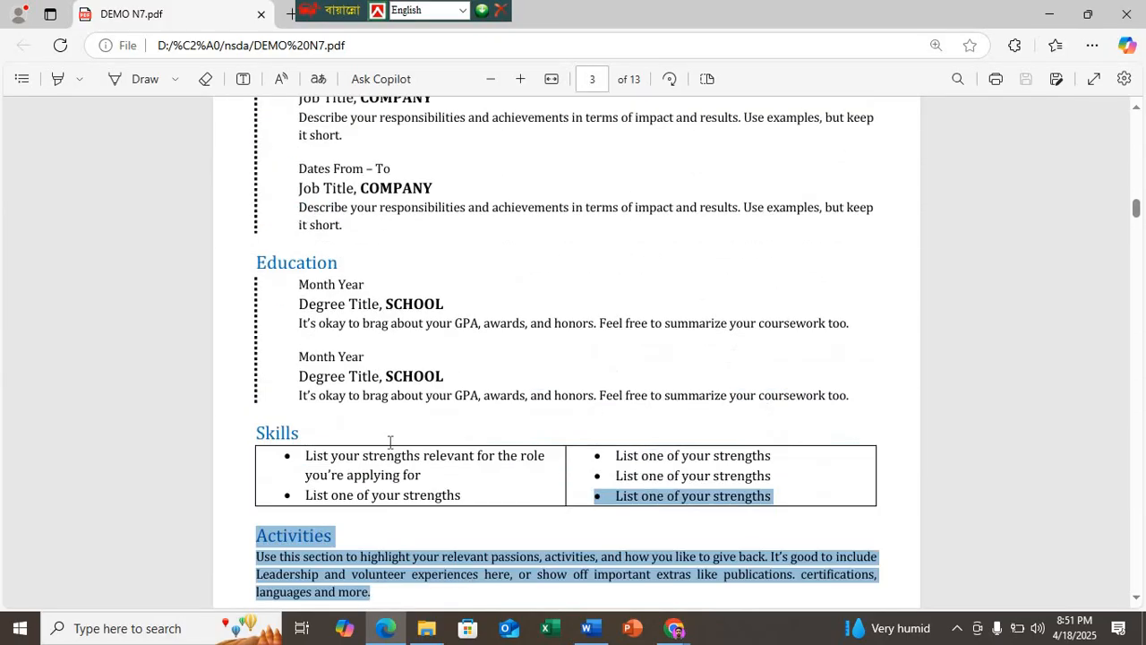
pyautogui.scroll(-7, 312, 331)
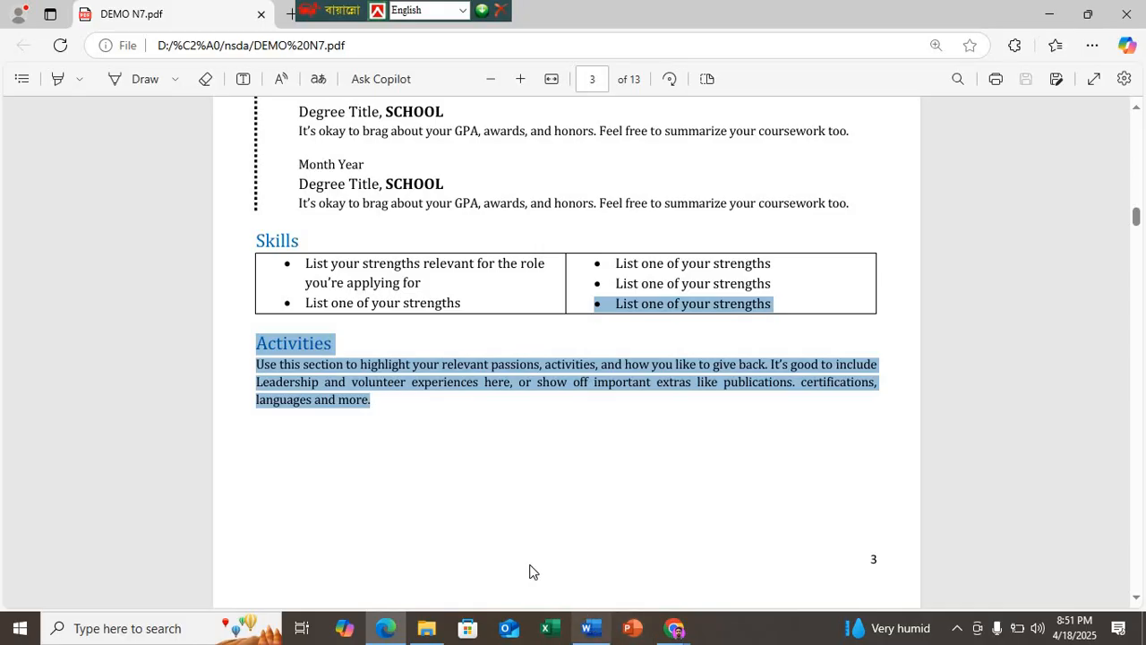
pyautogui.click(588, 628)
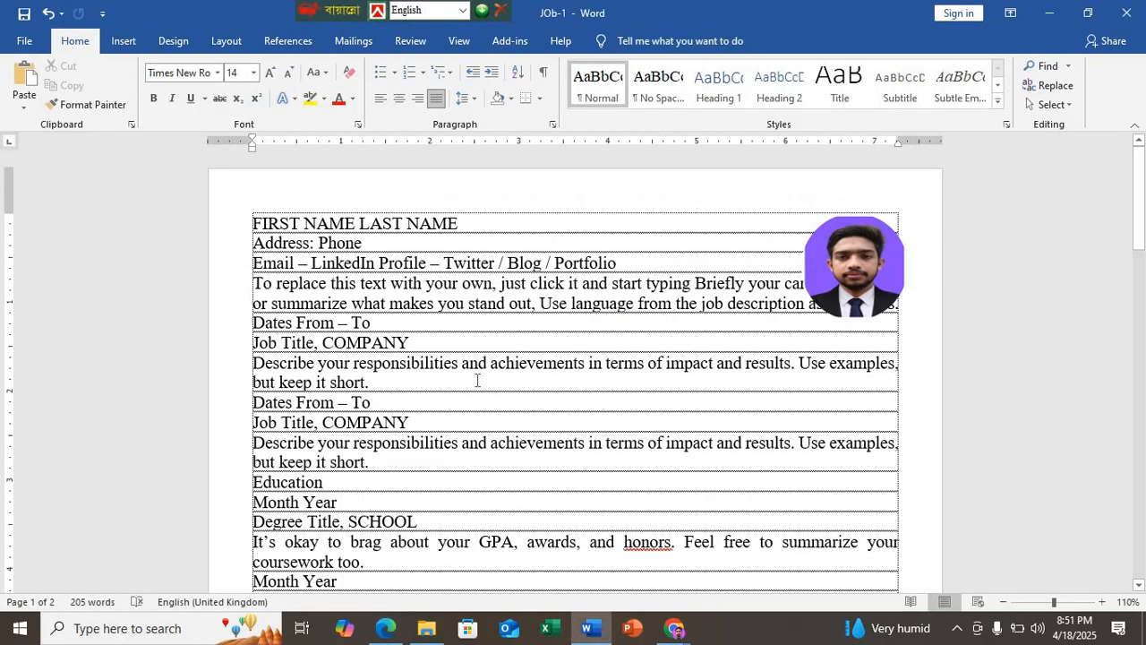
pyautogui.scroll(-15, 478, 381)
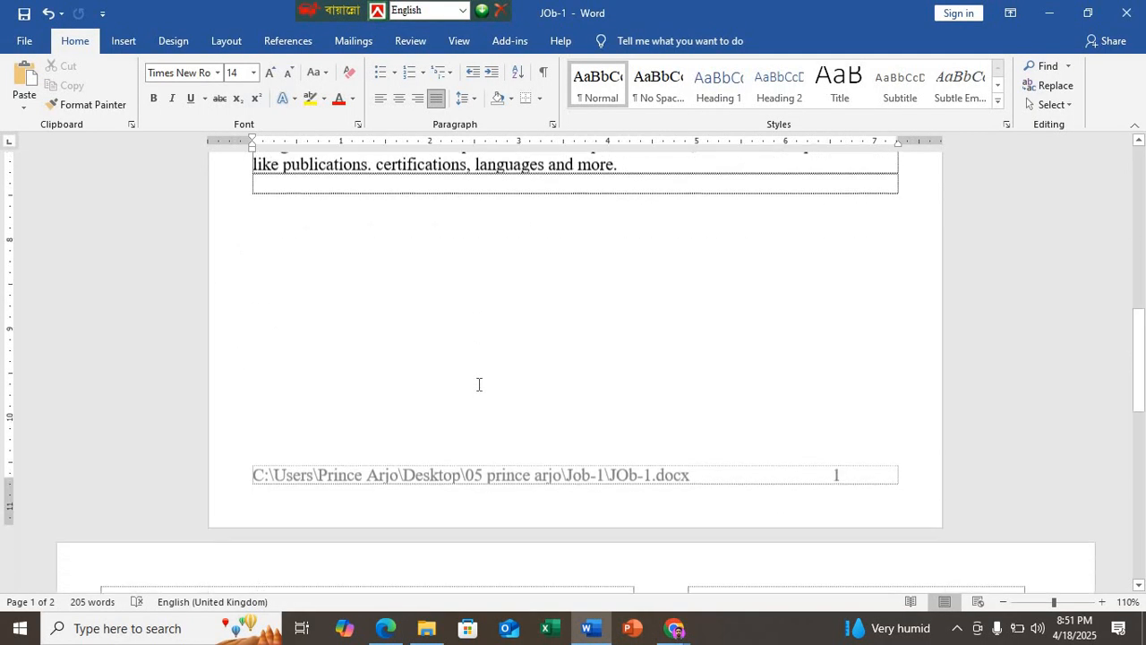
pyautogui.scroll(15, 479, 384)
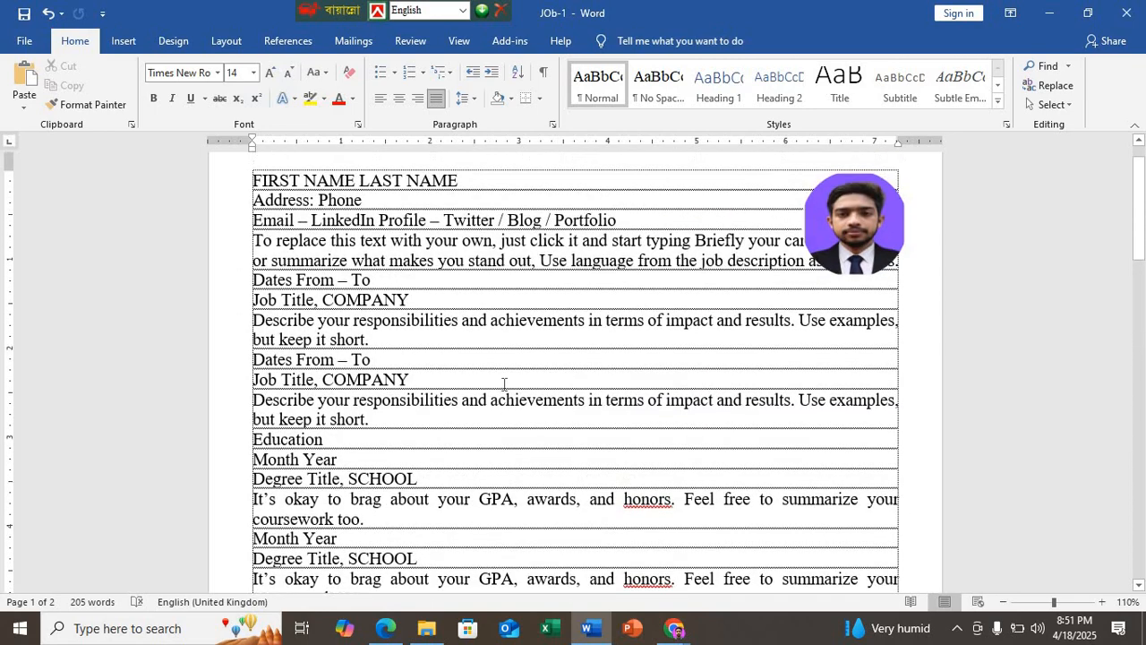
# Step: Check the font and text colour specification in the Edge PDF and colour "LAST NAME" red in the Word document
pyautogui.click(385, 628)
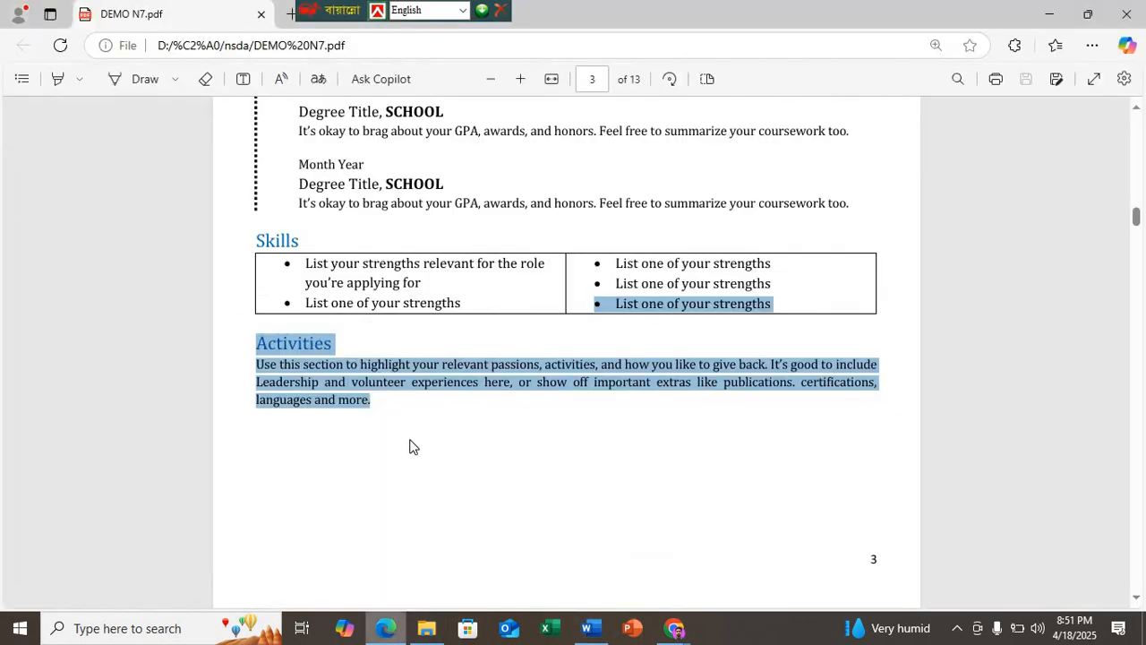
pyautogui.scroll(6, 412, 446)
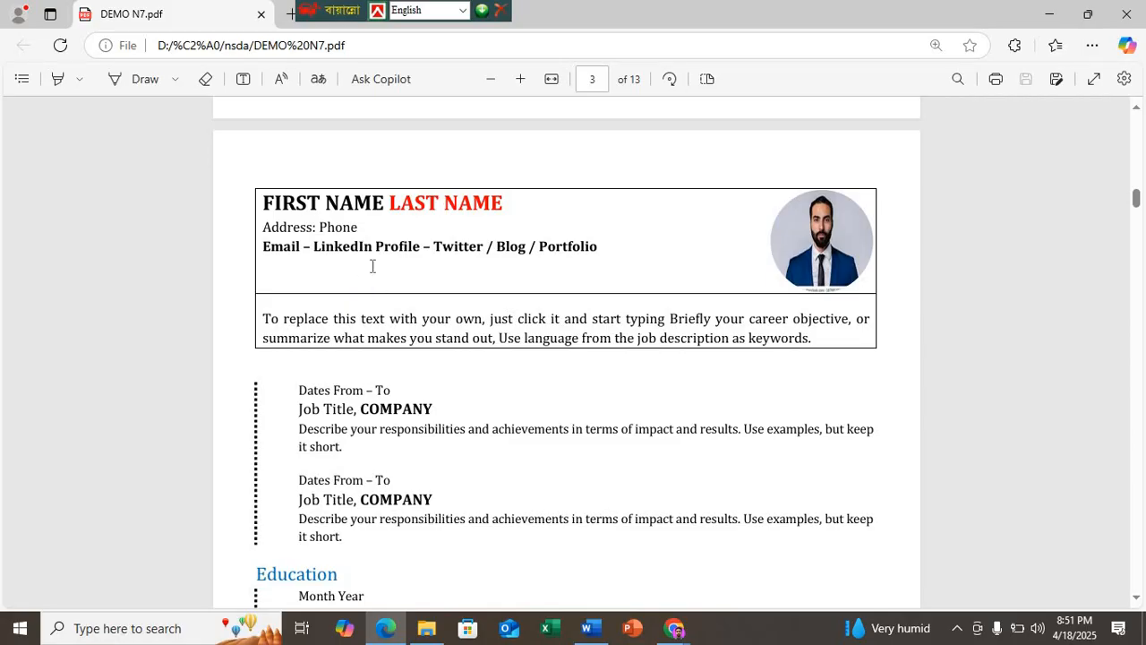
pyautogui.scroll(8, 370, 262)
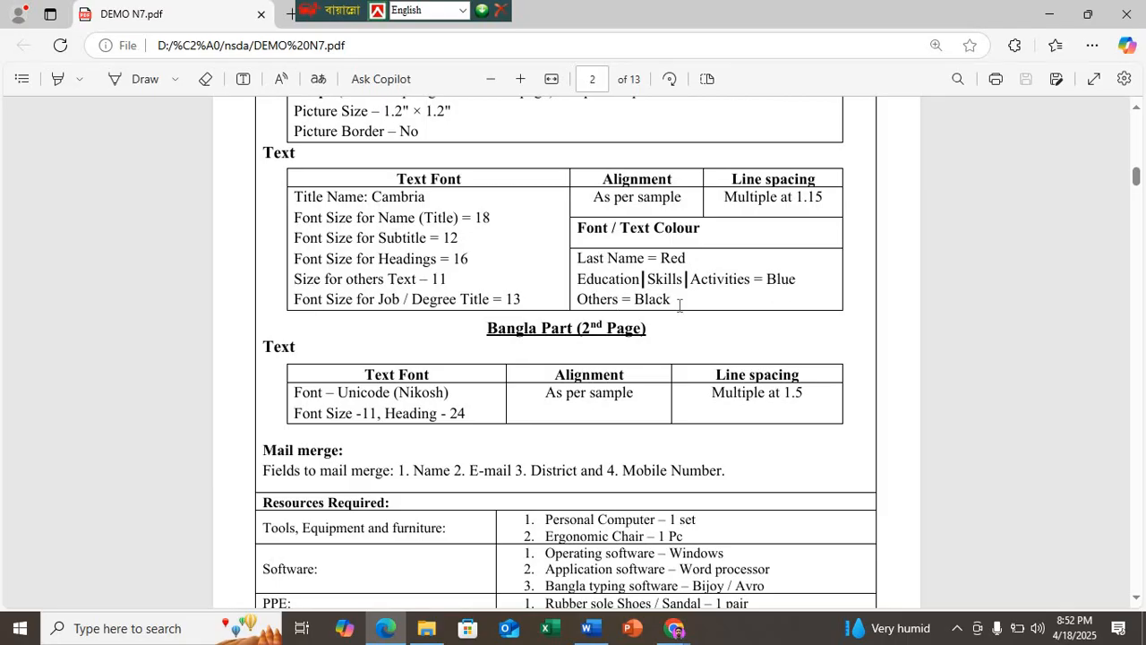
pyautogui.click(588, 628)
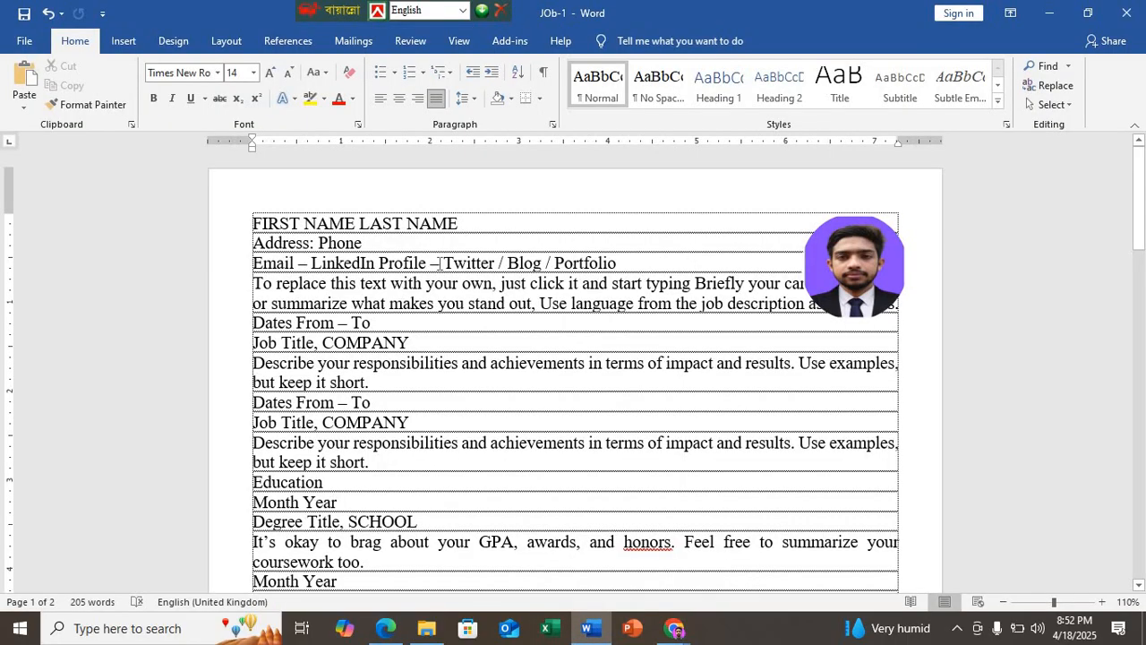
pyautogui.moveTo(461, 223); pyautogui.dragTo(360, 223)
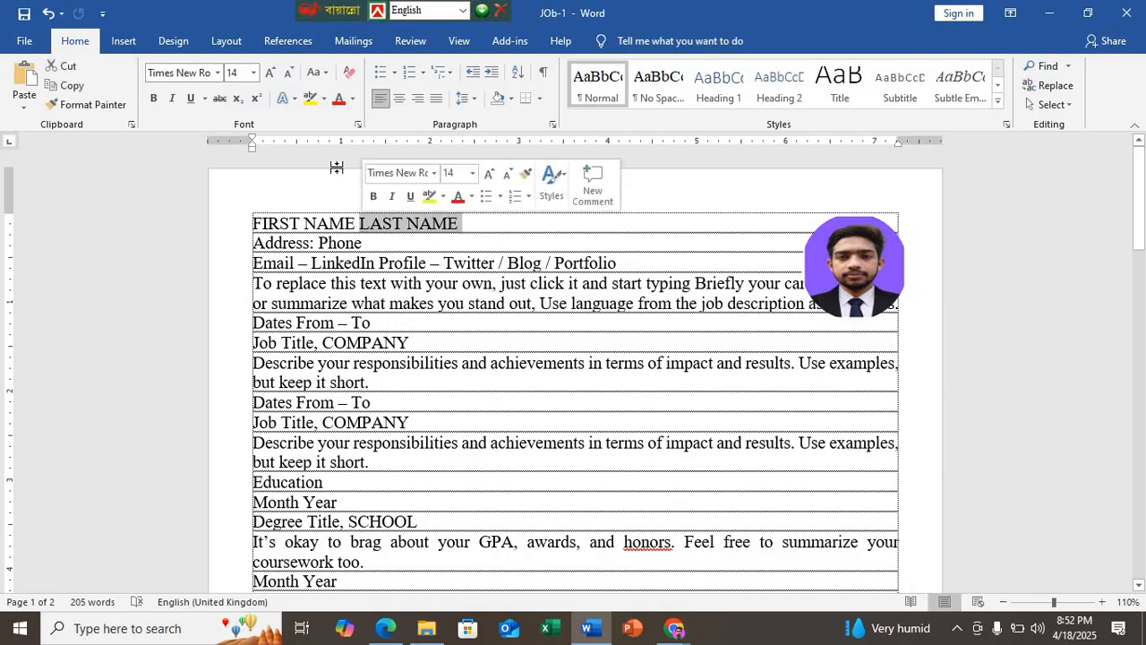
pyautogui.click(339, 98)
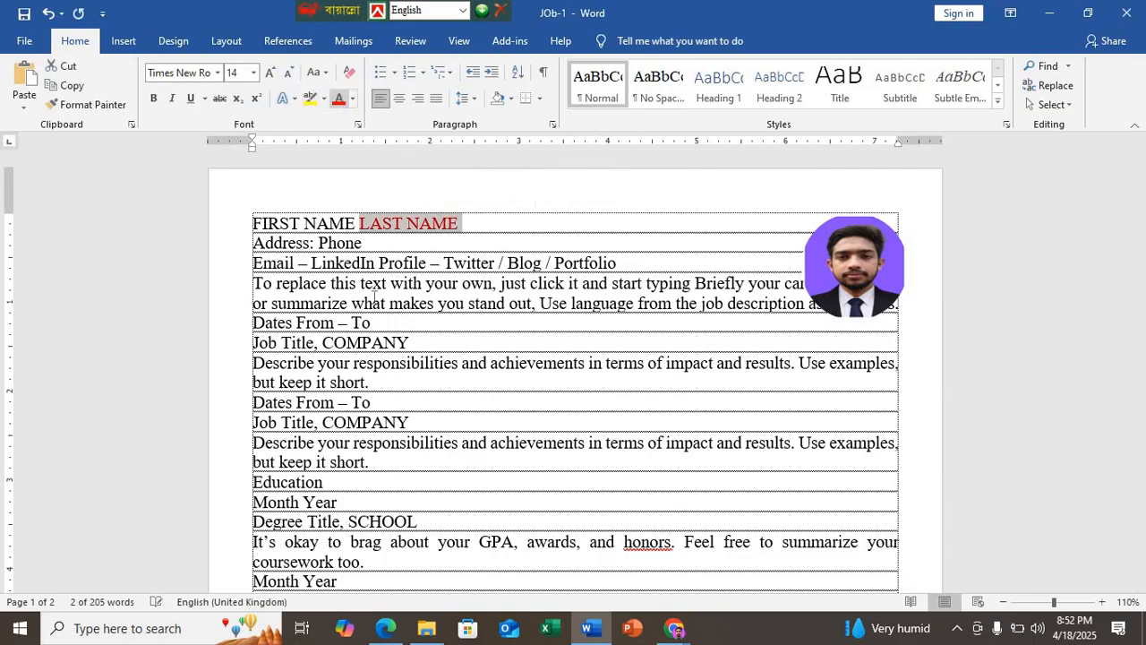
pyautogui.click(363, 381)
# Step: Check the text colour specification in the Edge PDF and colour the Education, Skills and Activities headings blue in the Word document
pyautogui.click(385, 628)
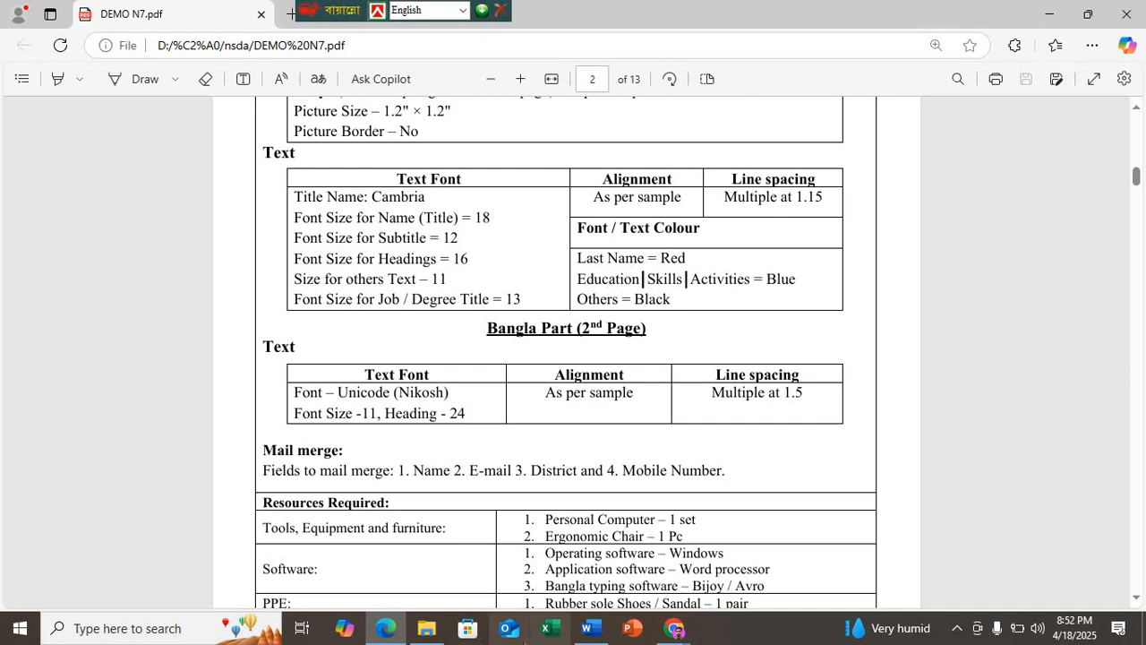
pyautogui.click(587, 628)
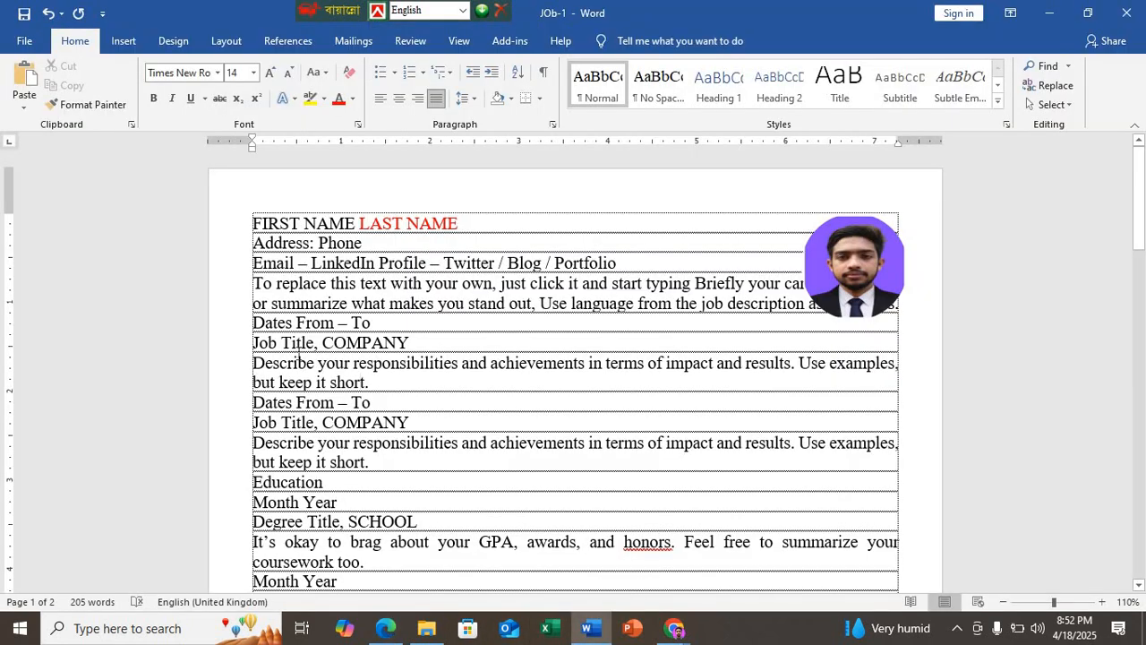
pyautogui.scroll(-2, 305, 369)
pyautogui.moveTo(336, 394); pyautogui.dragTo(242, 398)
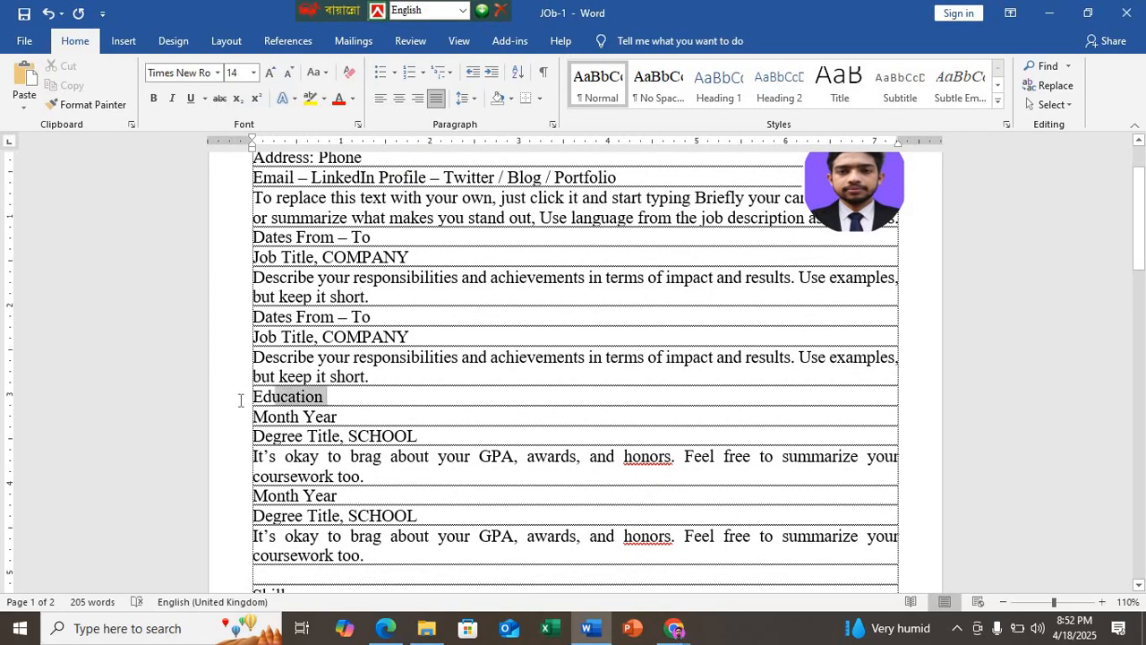
pyautogui.scroll(-2, 253, 417)
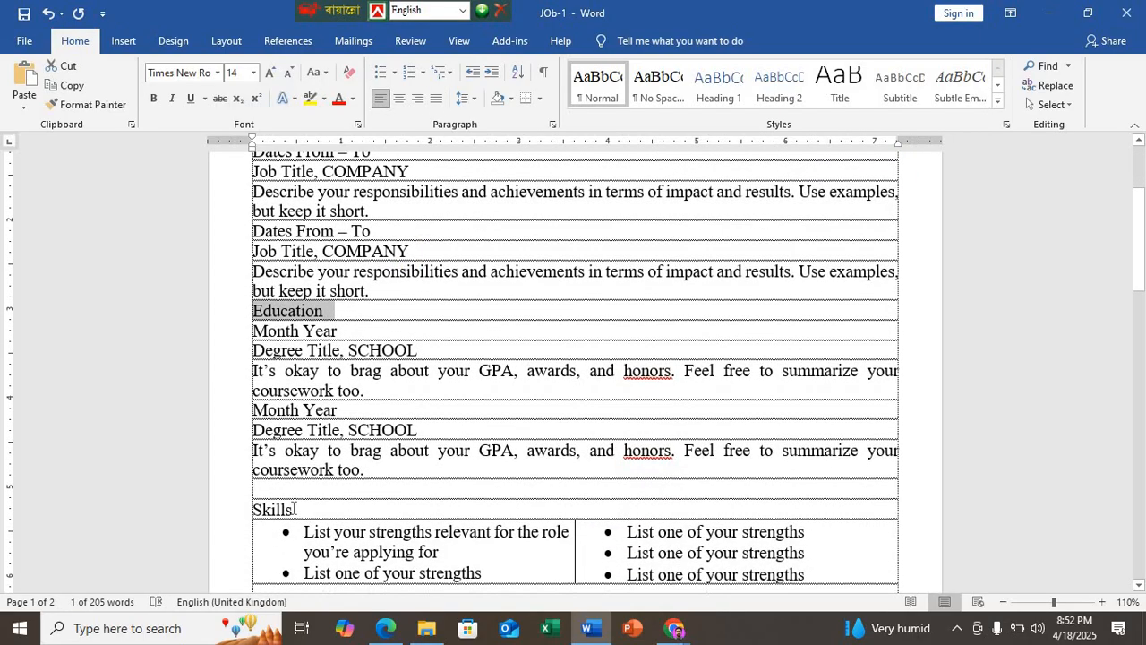
pyautogui.moveTo(293, 509); pyautogui.dragTo(222, 509)
pyautogui.scroll(-4, 223, 513)
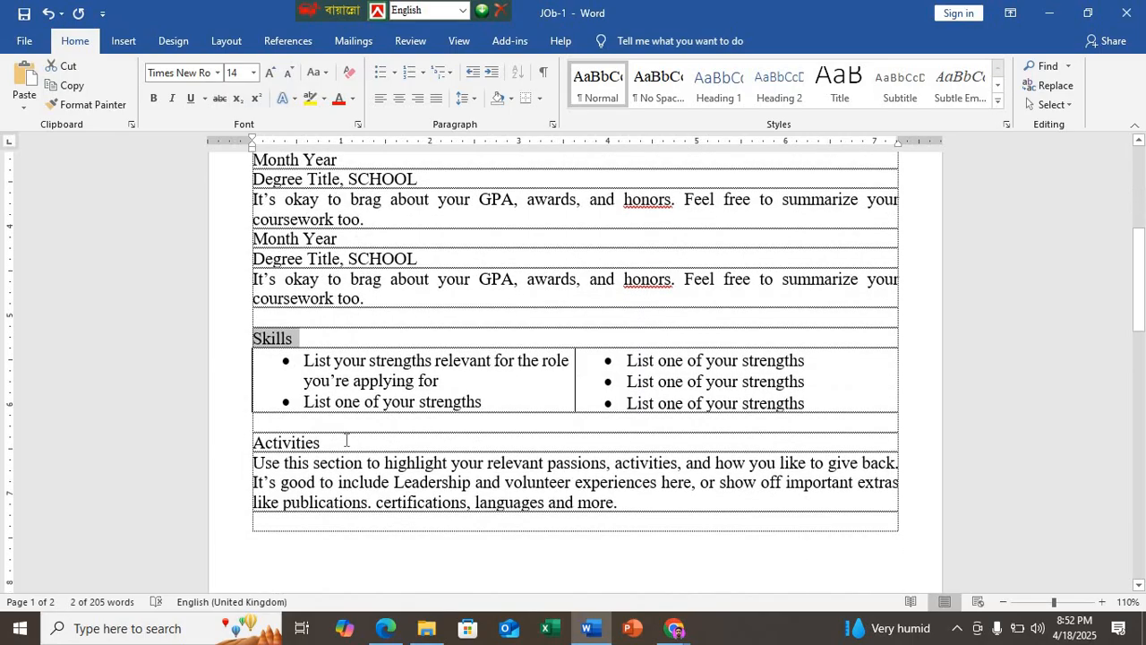
pyautogui.moveTo(327, 443); pyautogui.dragTo(244, 441)
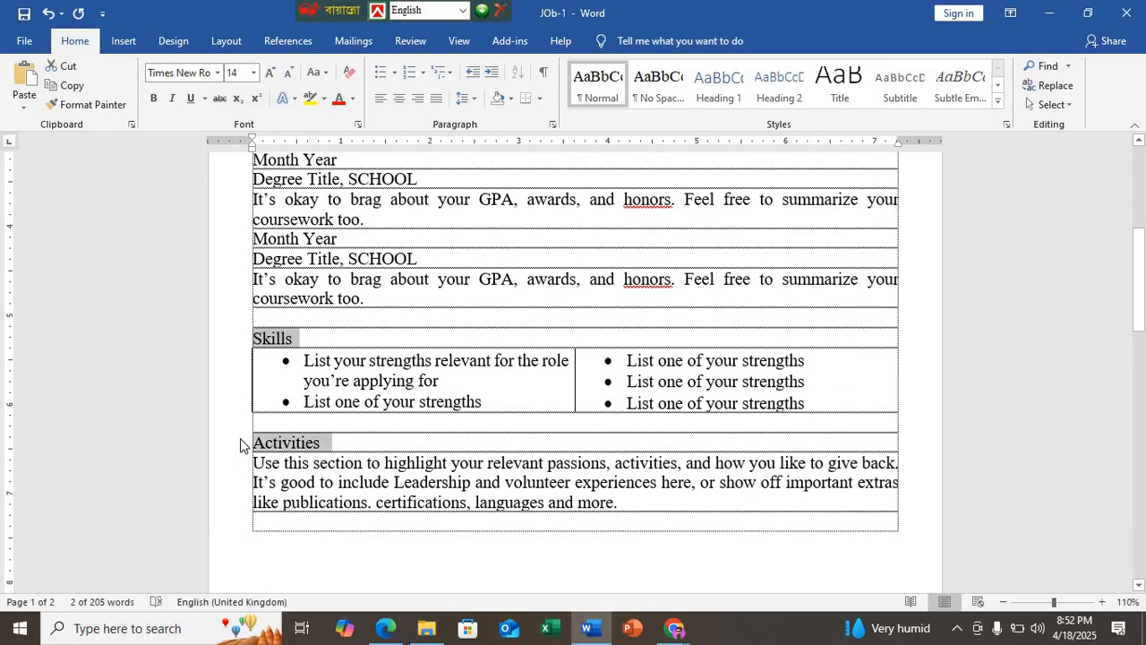
pyautogui.click(353, 99)
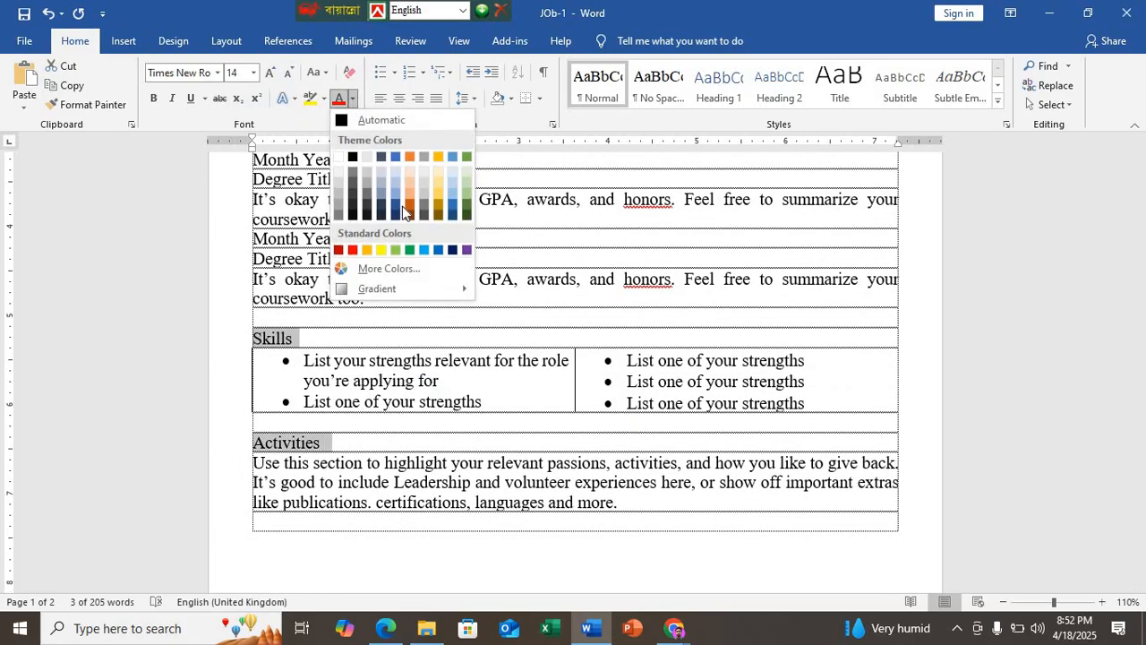
pyautogui.click(439, 251)
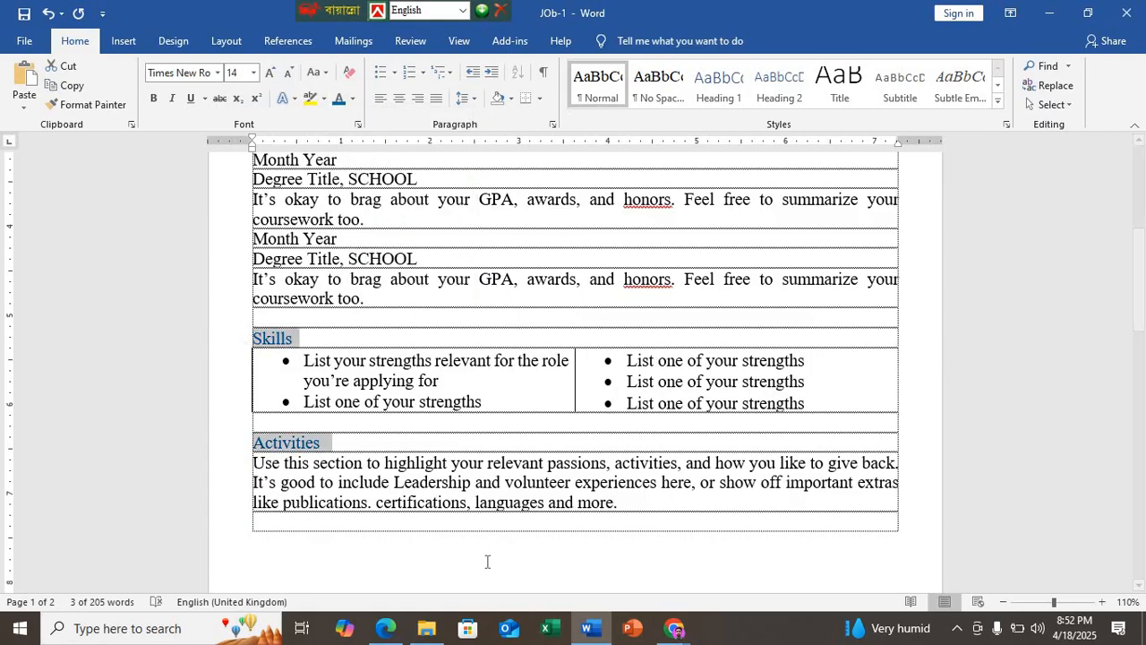
# Step: Switch to DEMO N7.pdf in Edge and examine the résumé sample on page 3 and the text specification on page 2
pyautogui.scroll(-5, 397, 527)
pyautogui.hotkey('alt', 'Tab')
pyautogui.scroll(-10, 422, 504)
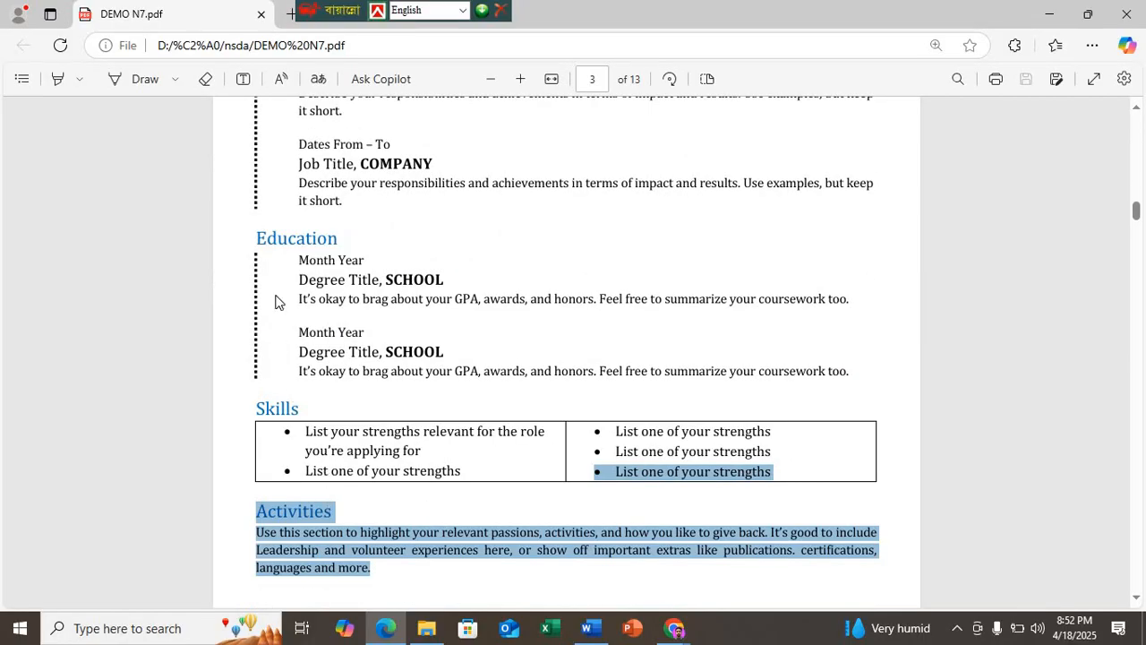
pyautogui.scroll(3, 296, 242)
pyautogui.scroll(1, 332, 331)
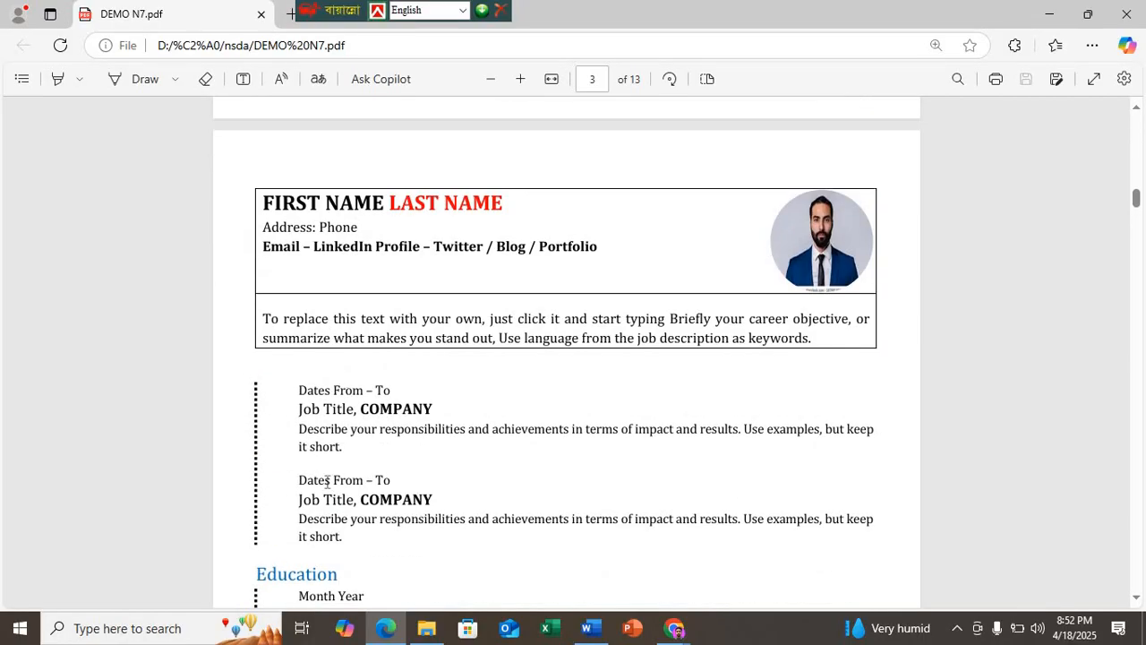
pyautogui.scroll(-4, 327, 484)
pyautogui.scroll(10, 332, 468)
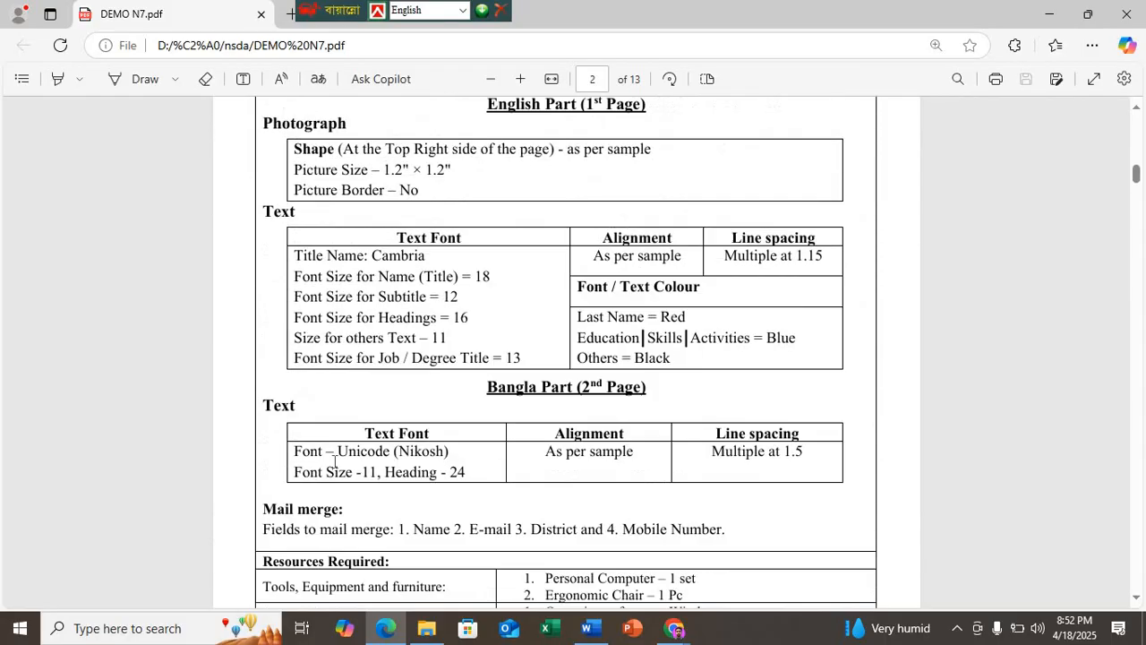
pyautogui.scroll(1, 334, 461)
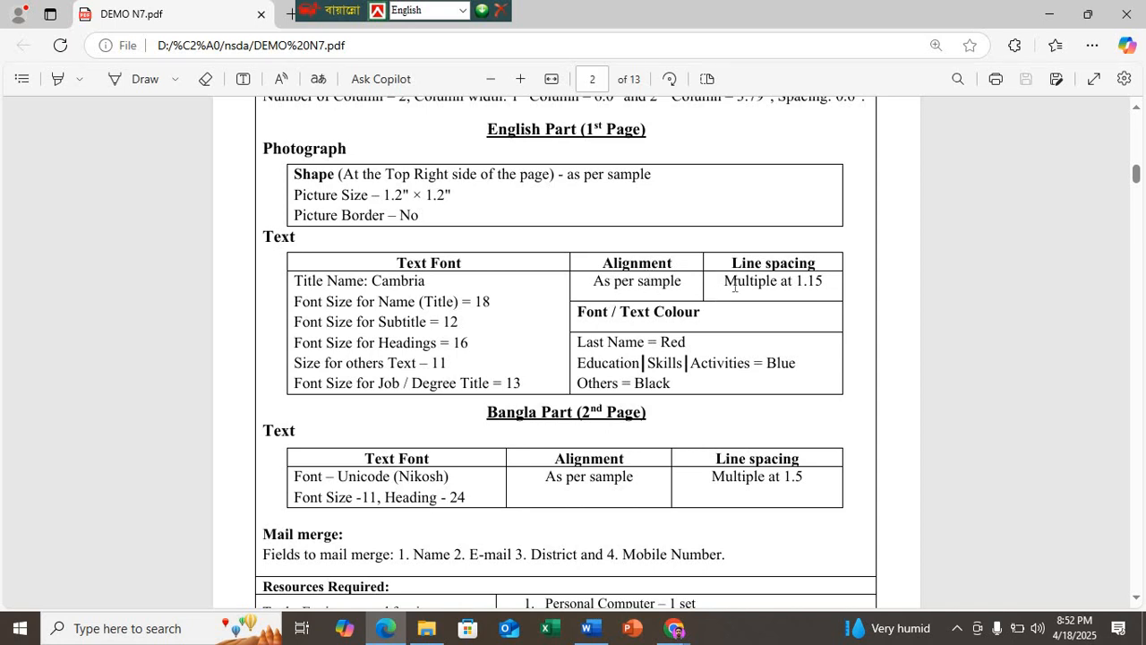
# Step: Return to Word, set the line spacing of all the résumé text to 1.15, and save the document
pyautogui.click(591, 630)
pyautogui.scroll(2, 603, 356)
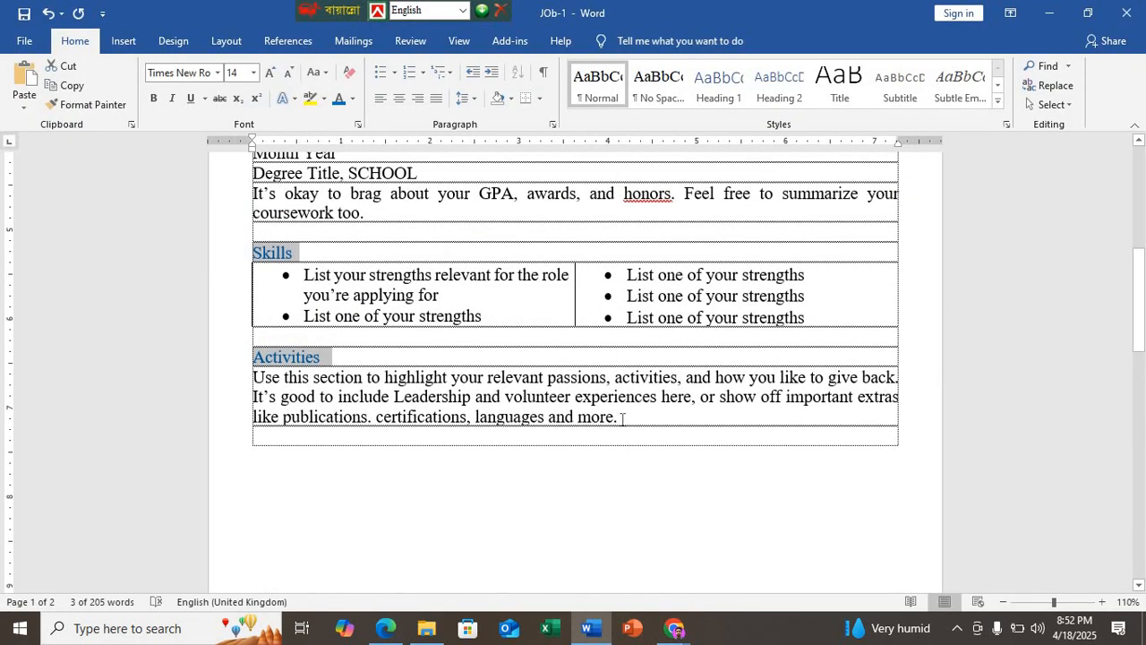
pyautogui.hotkey('ctrl', 'a')
pyautogui.scroll(7, 481, 287)
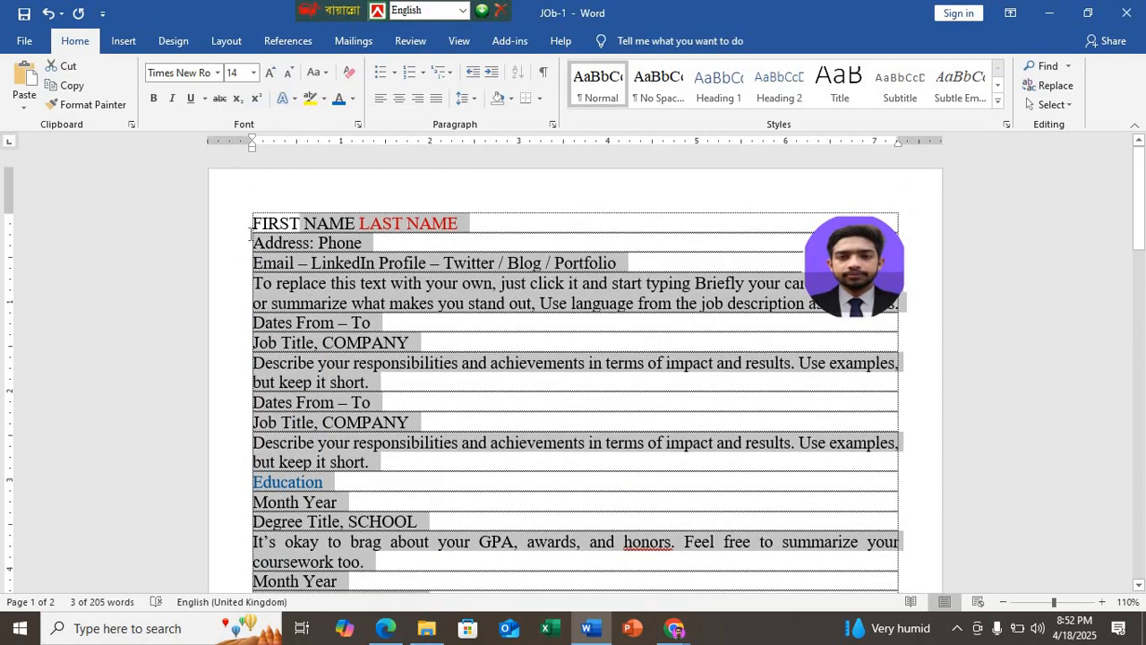
pyautogui.click(473, 99)
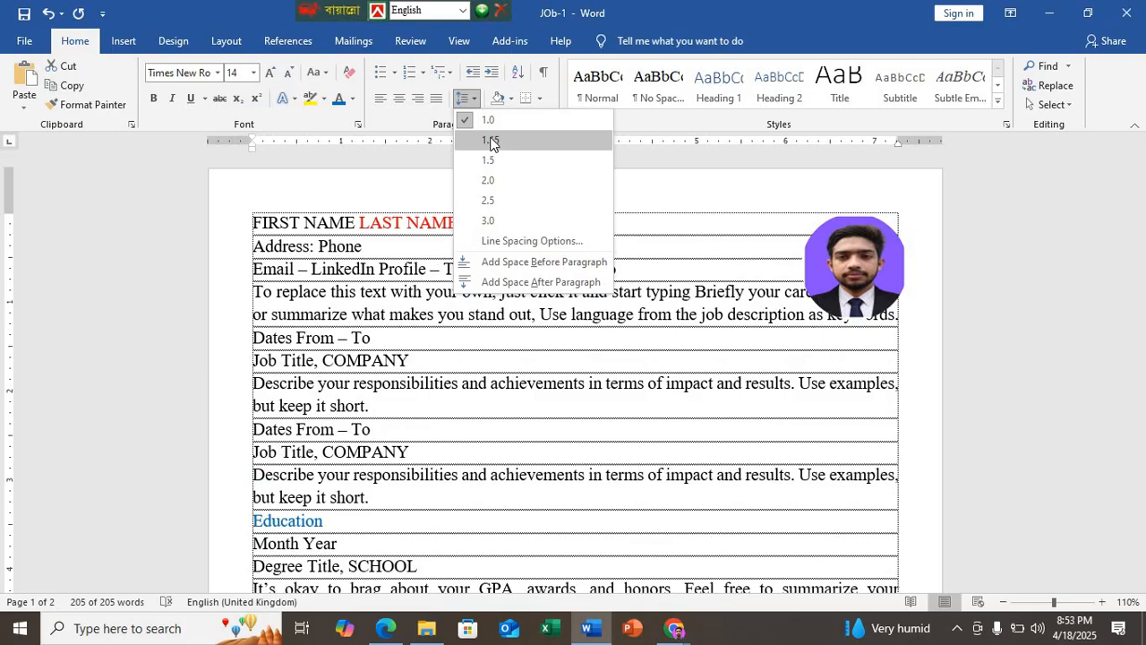
pyautogui.click(490, 140)
pyautogui.click(441, 359)
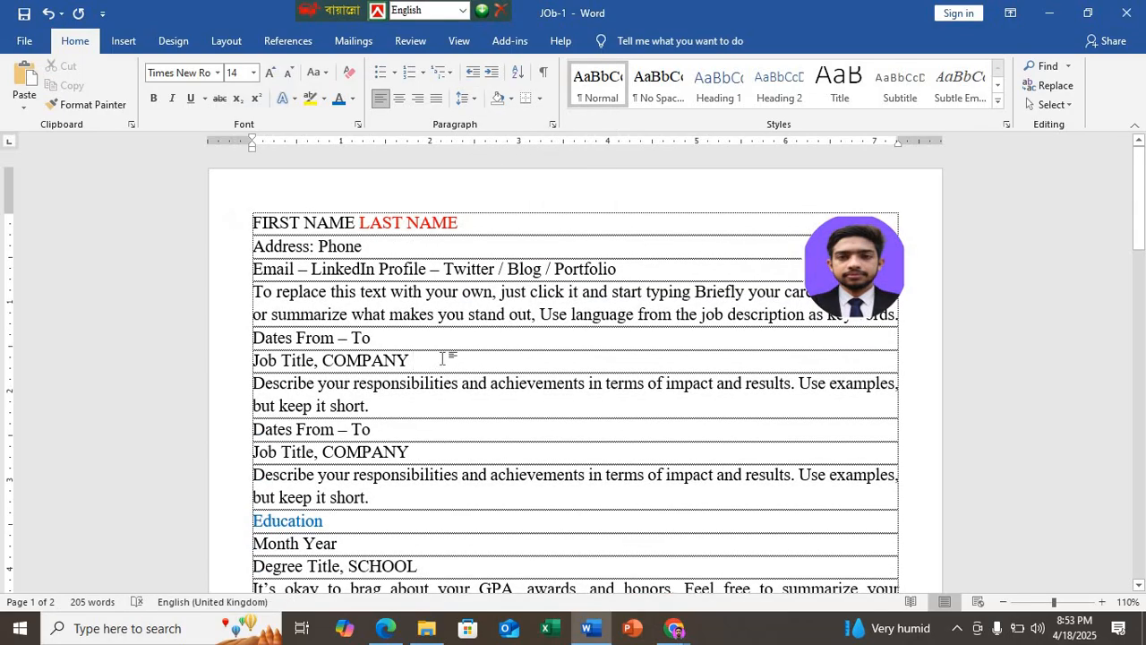
pyautogui.hotkey('ctrl', 's')
# Step: Check the name font size in the Edge PDF and set the FIRST NAME LAST NAME line in Word to size 18
pyautogui.click(395, 631)
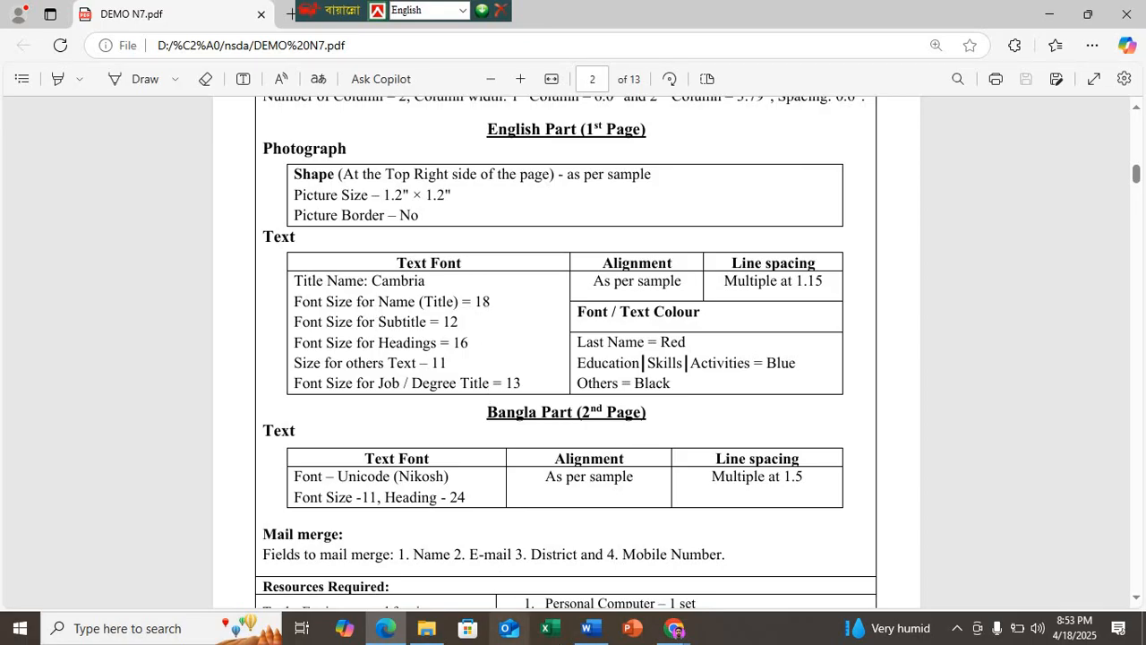
pyautogui.click(588, 627)
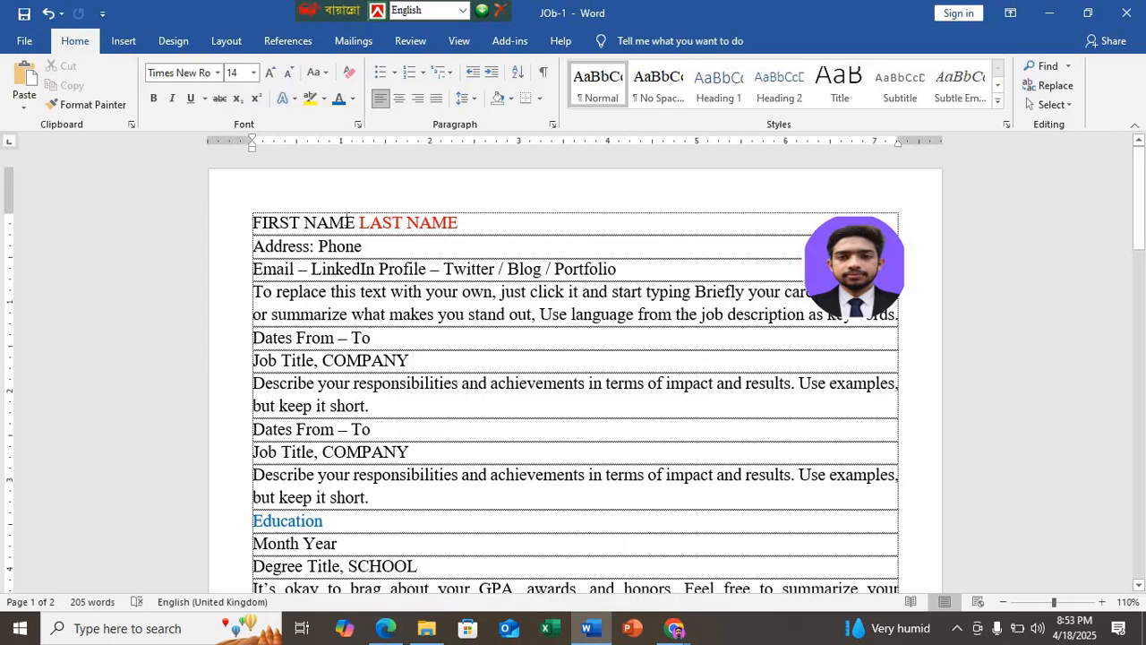
pyautogui.click(235, 218)
pyautogui.click(246, 75)
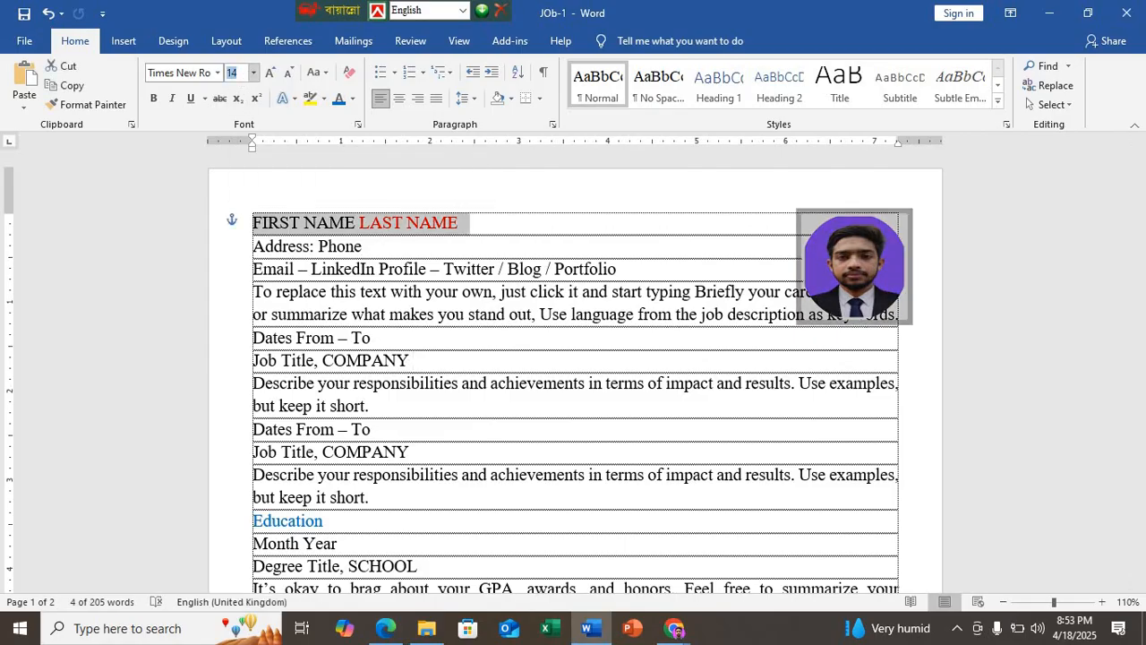
pyautogui.write('18')
pyautogui.press('Return')
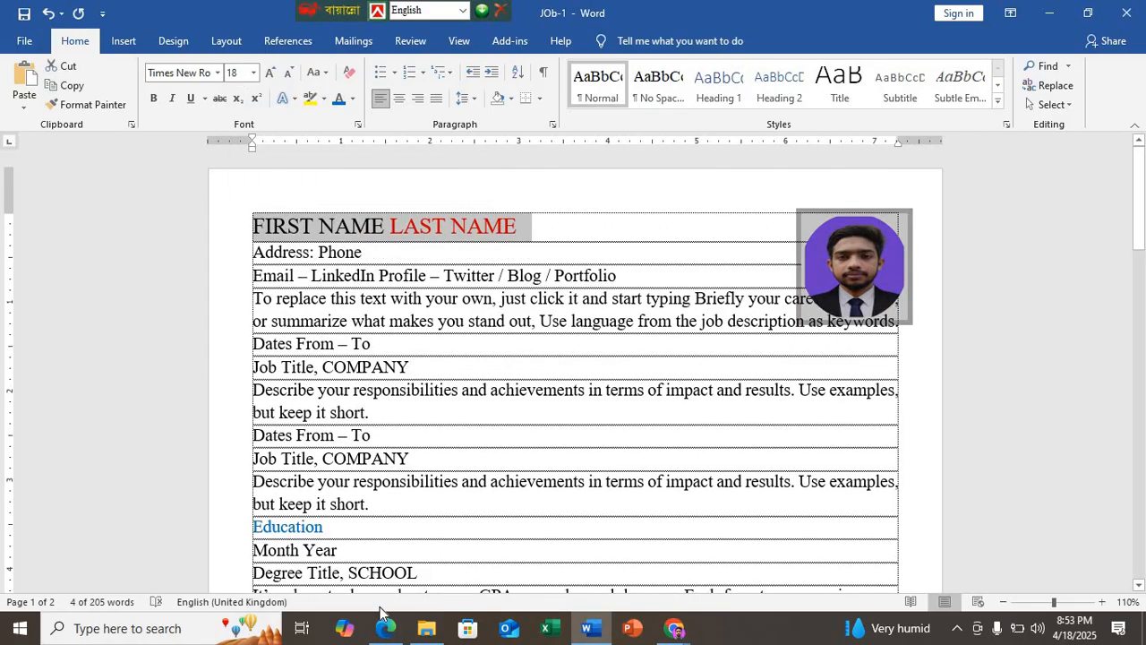
# Step: Compare the name line with the sample in the Edge PDF and make FIRST NAME LAST NAME bold in Word
pyautogui.click(386, 627)
pyautogui.scroll(-10, 414, 455)
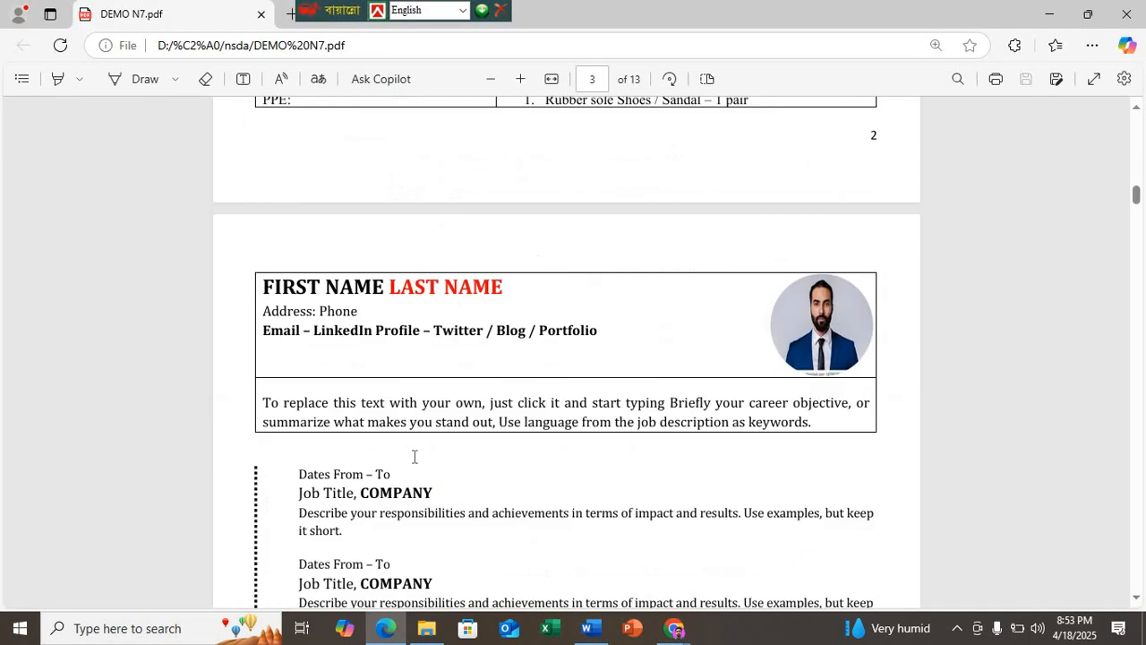
pyautogui.scroll(3, 415, 357)
pyautogui.scroll(9, 470, 308)
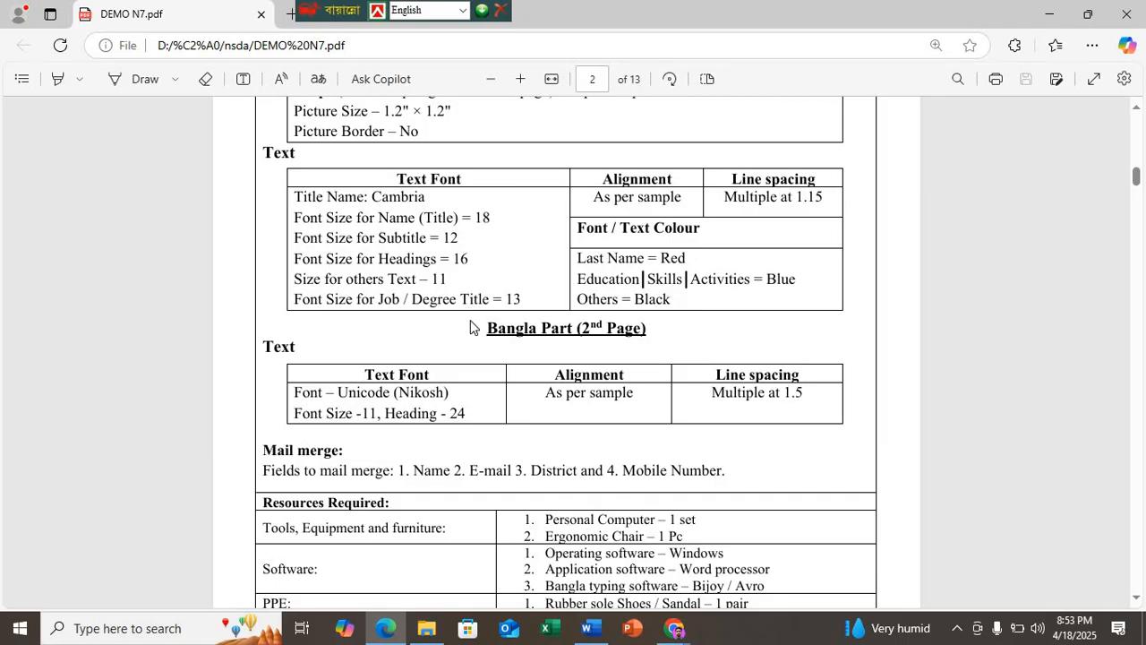
pyautogui.hotkey('alt', 'Tab')
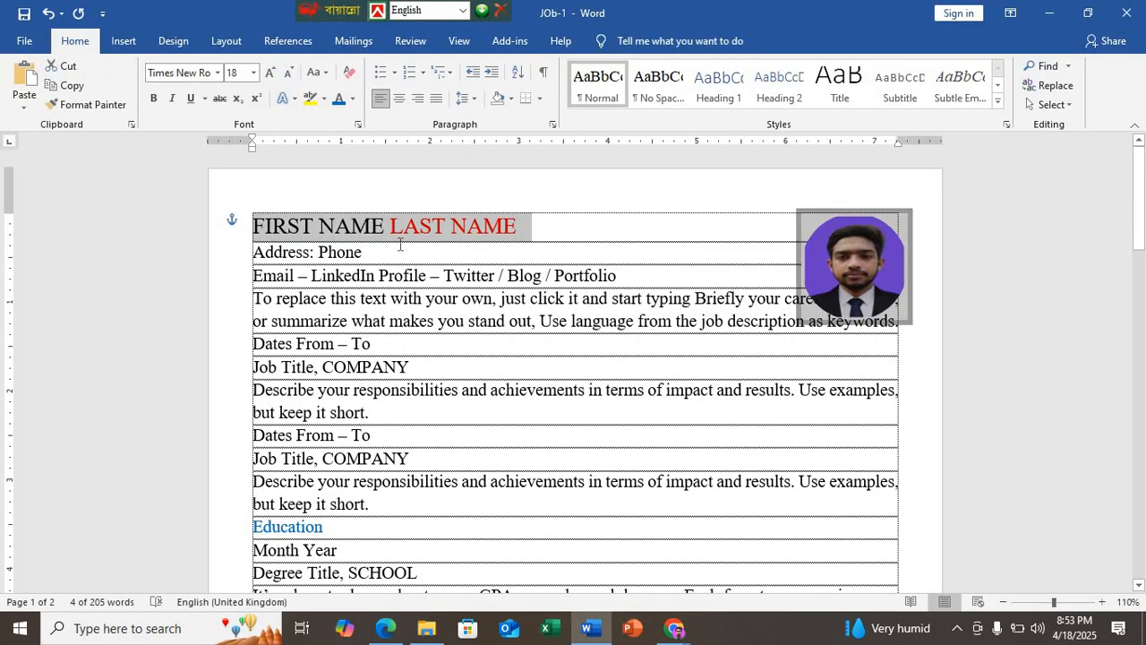
pyautogui.hotkey('ctrl', 'b')
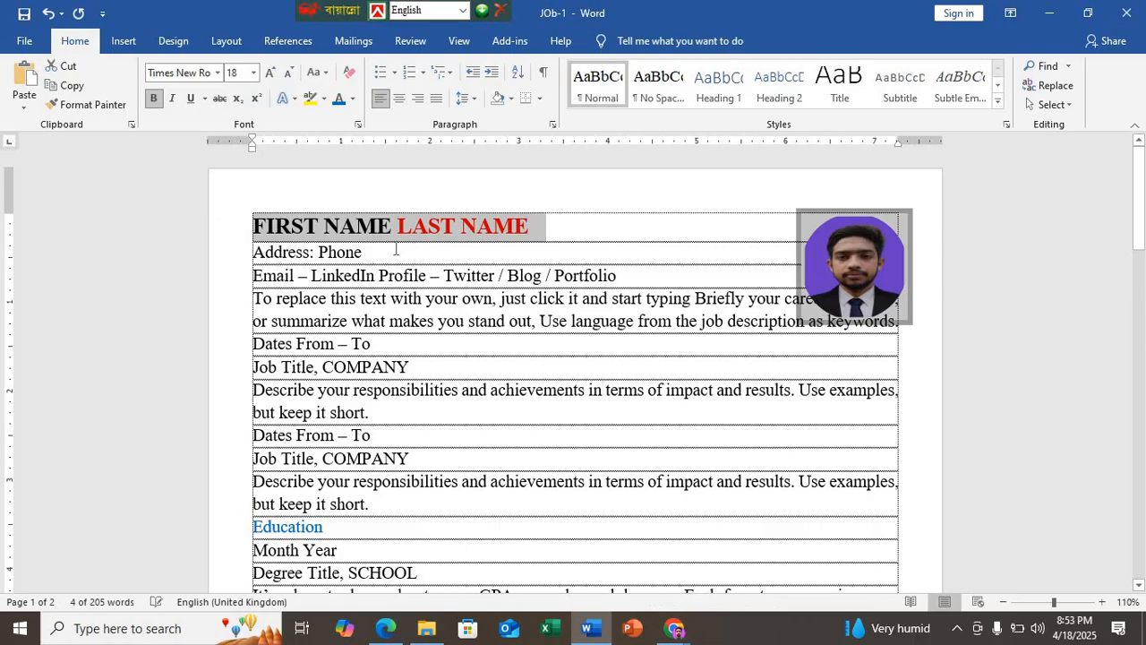
pyautogui.press('Down')
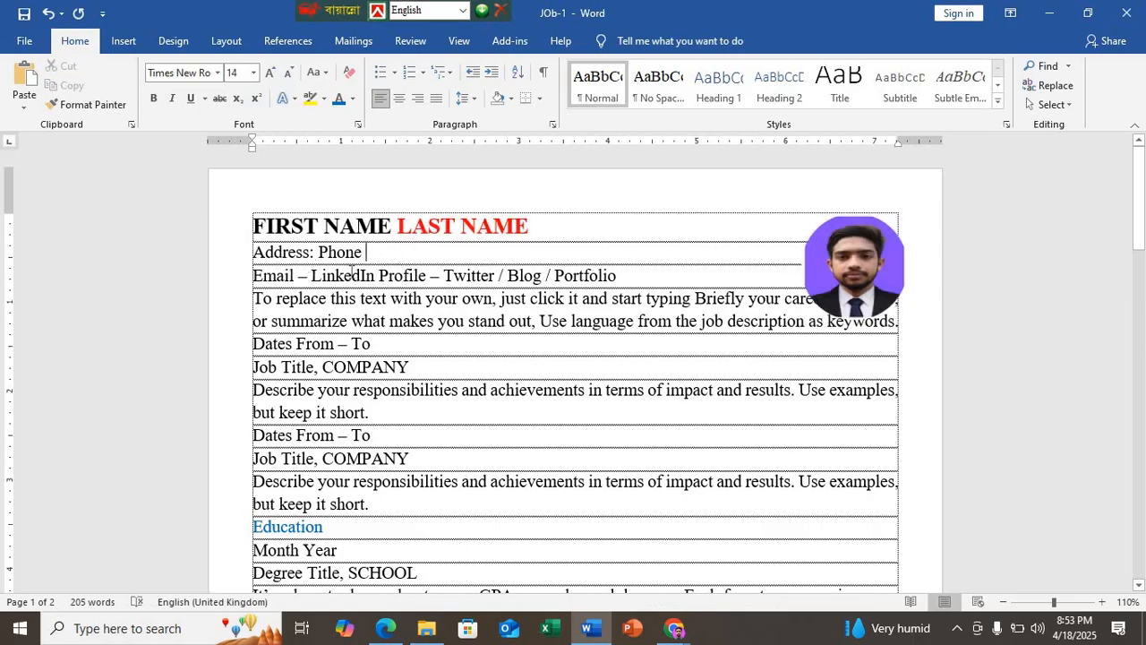
# Step: Check the font sizes and sample in the Edge PDF, and set the Address and Email lines in Word to size 11
pyautogui.click(387, 630)
pyautogui.scroll(1, 379, 248)
pyautogui.scroll(-4, 378, 274)
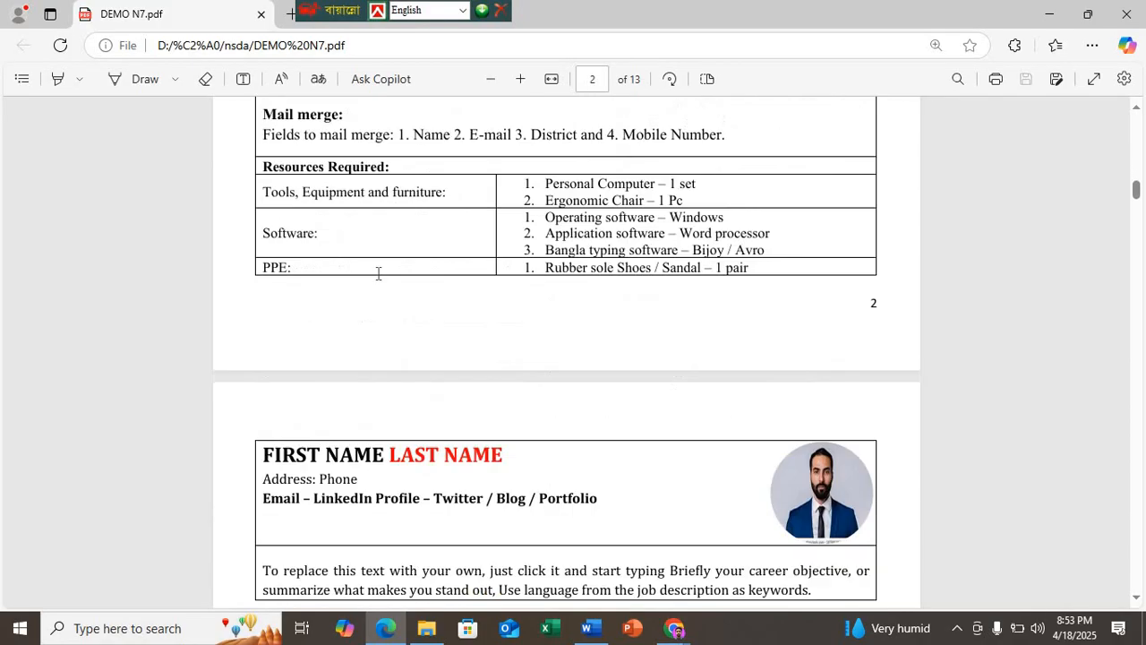
pyautogui.scroll(4, 378, 273)
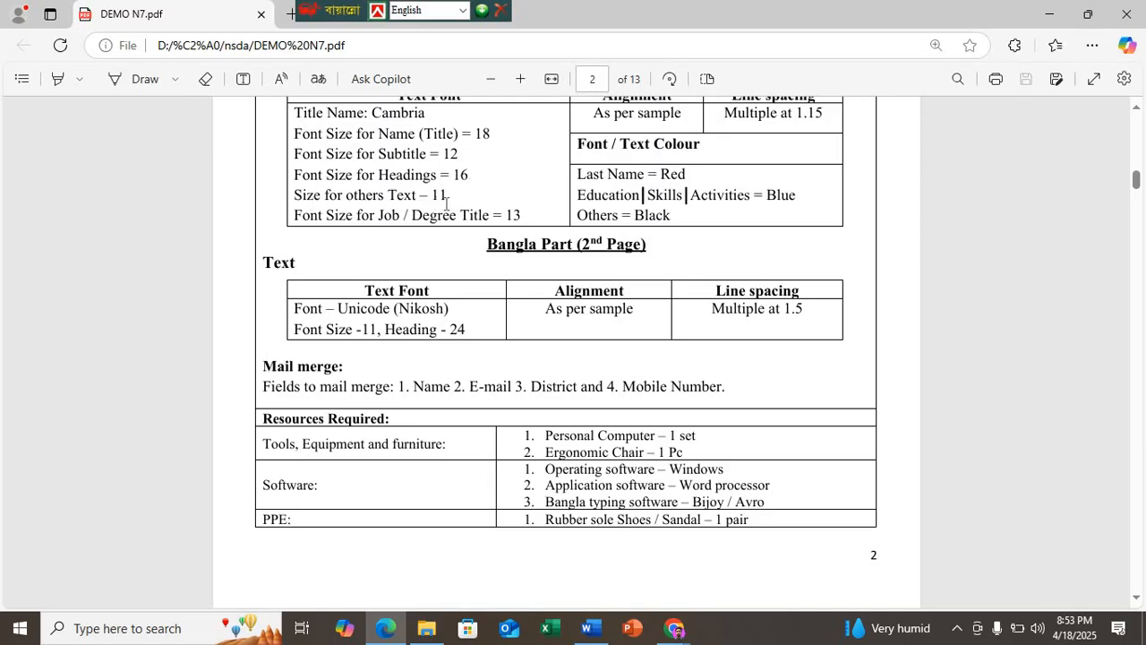
pyautogui.scroll(-7, 451, 238)
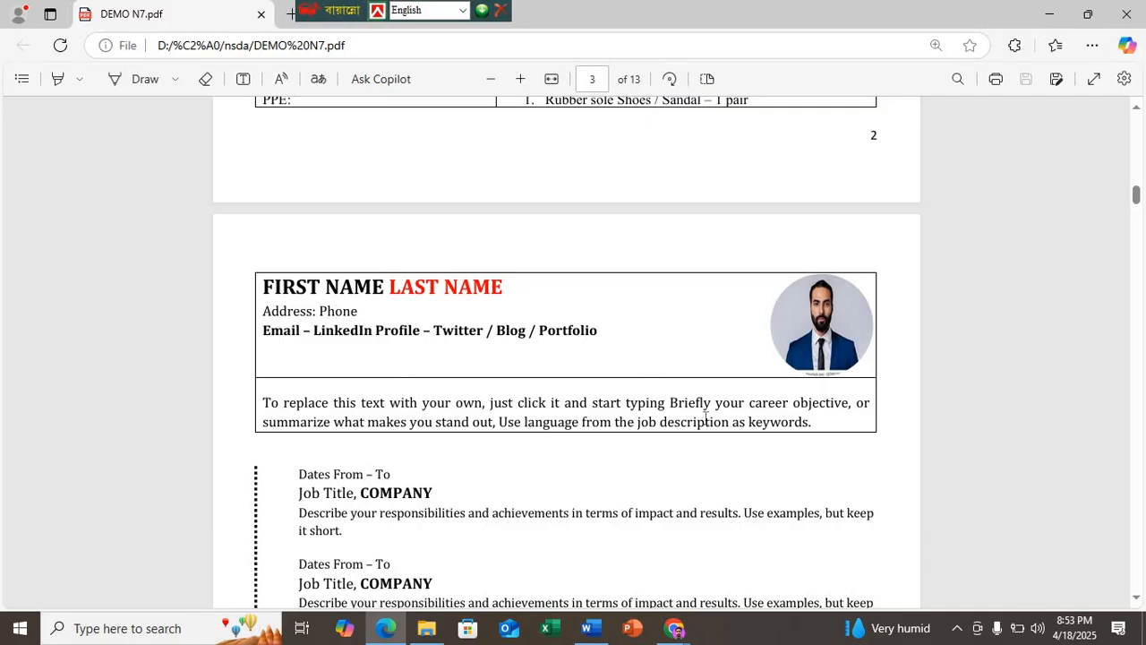
pyautogui.scroll(-1, 378, 261)
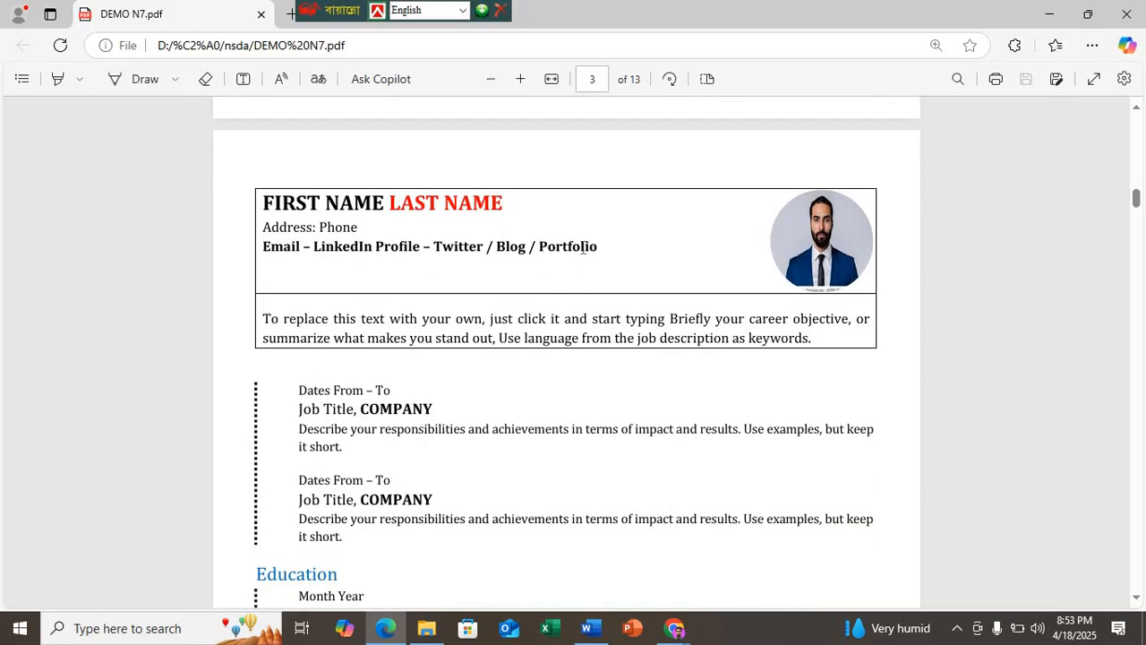
pyautogui.click(588, 627)
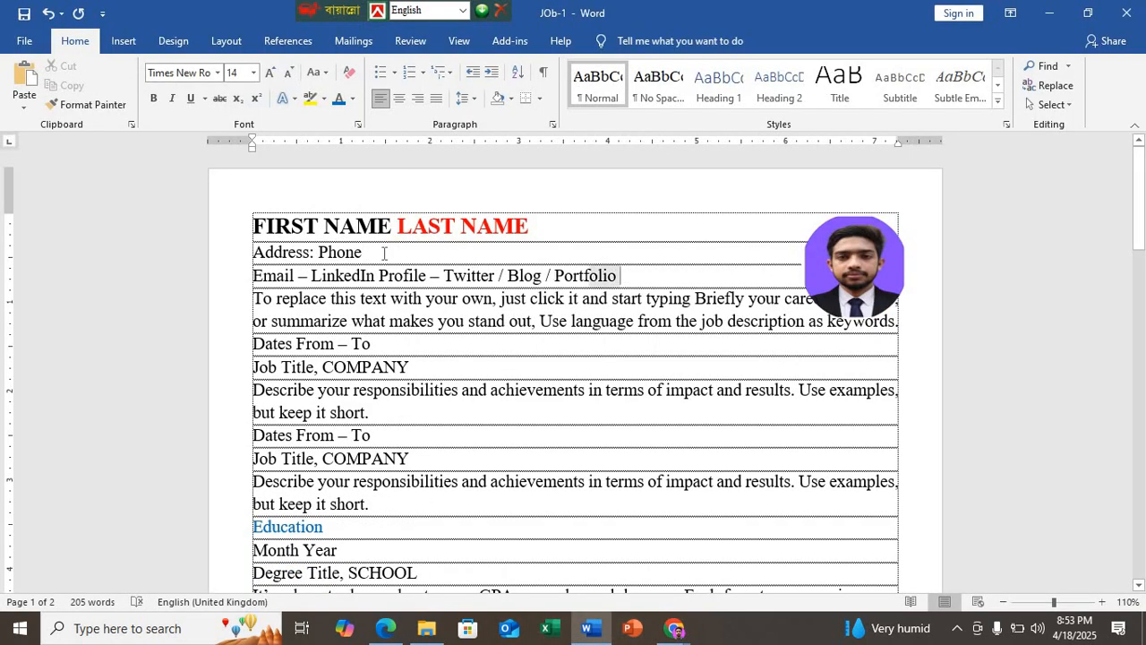
pyautogui.keyDown('shift'); pyautogui.click(235, 259); pyautogui.keyUp('shift')
pyautogui.click(240, 72)
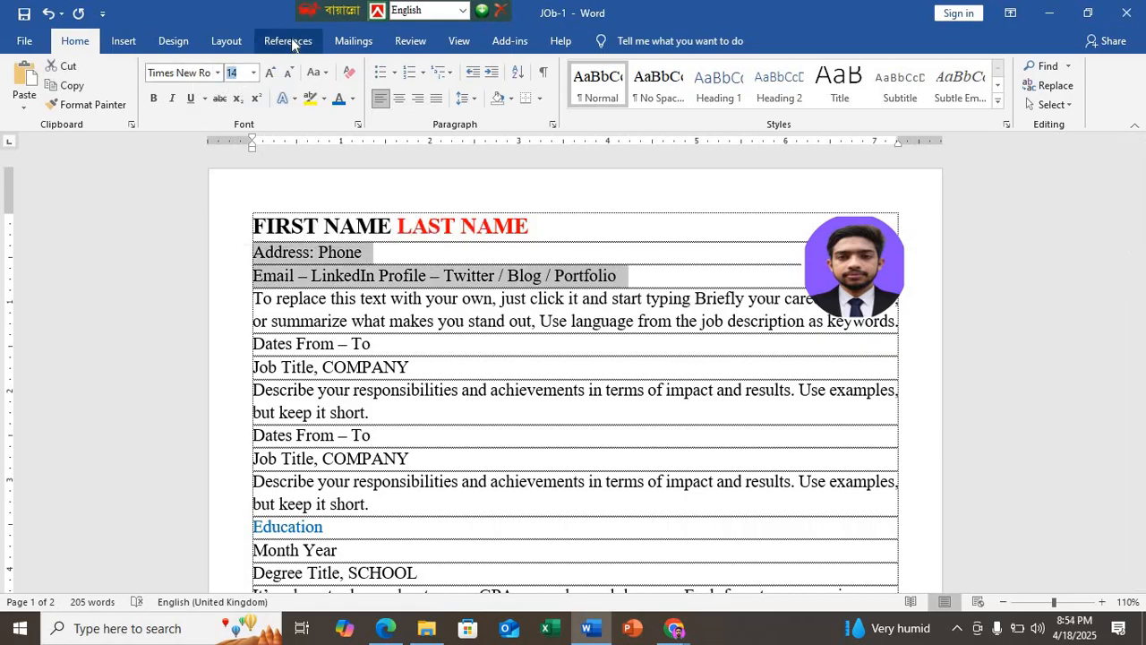
pyautogui.write('11')
pyautogui.press('Return')
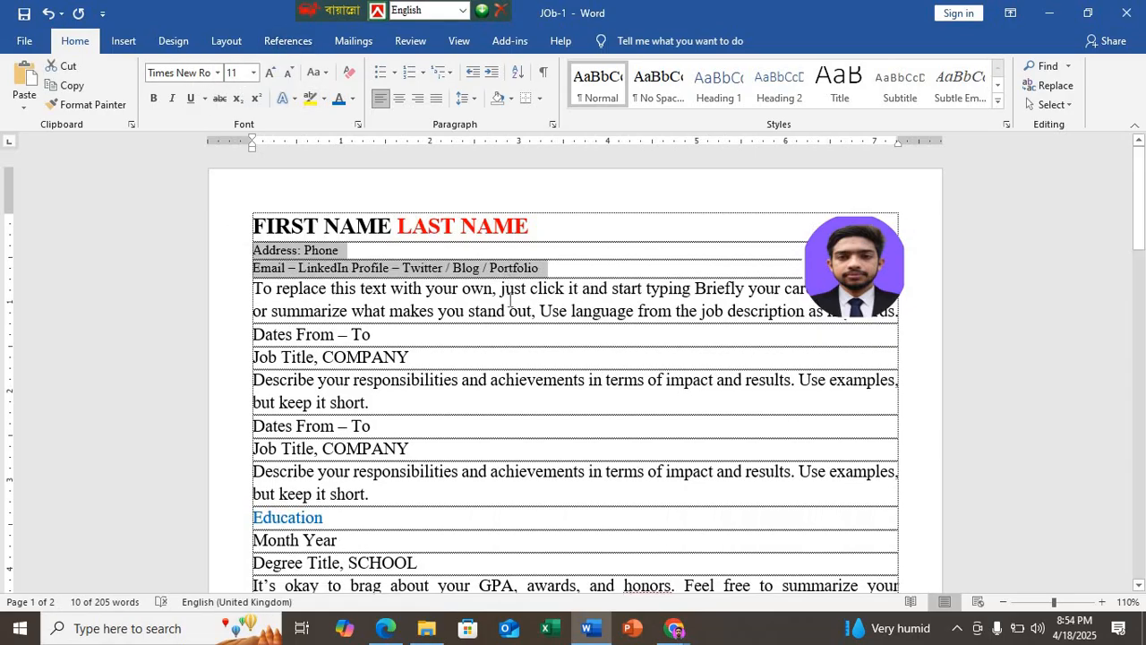
# Step: Change the font of all the résumé text, including the Skills table and Activities section, to Cambria
pyautogui.click(504, 299)
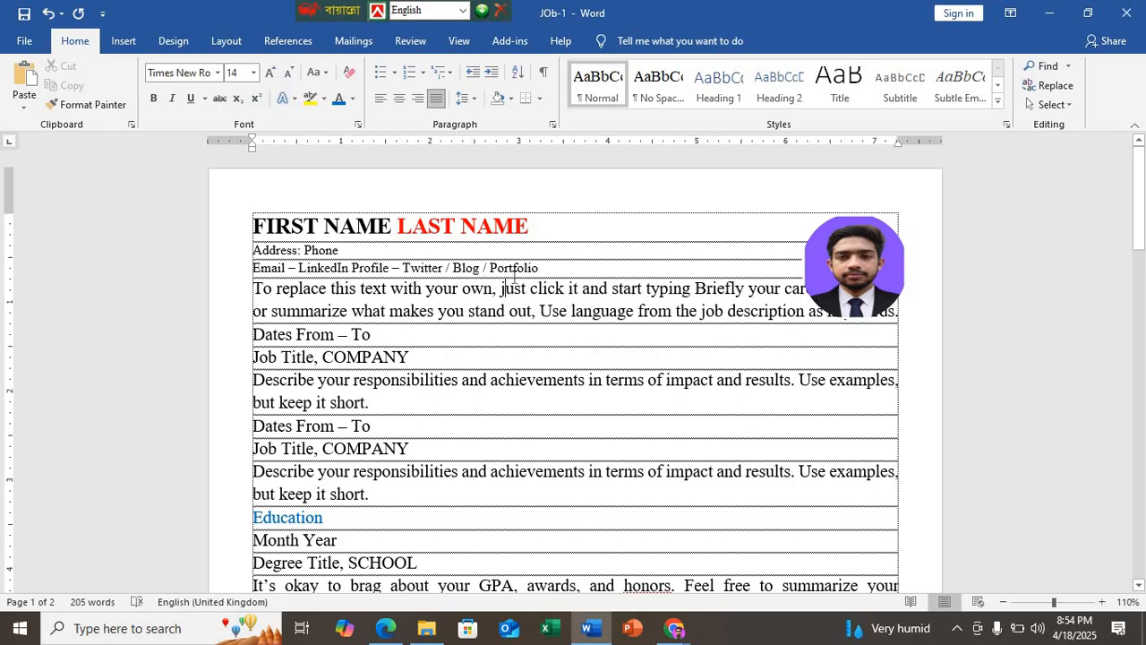
pyautogui.click(340, 226)
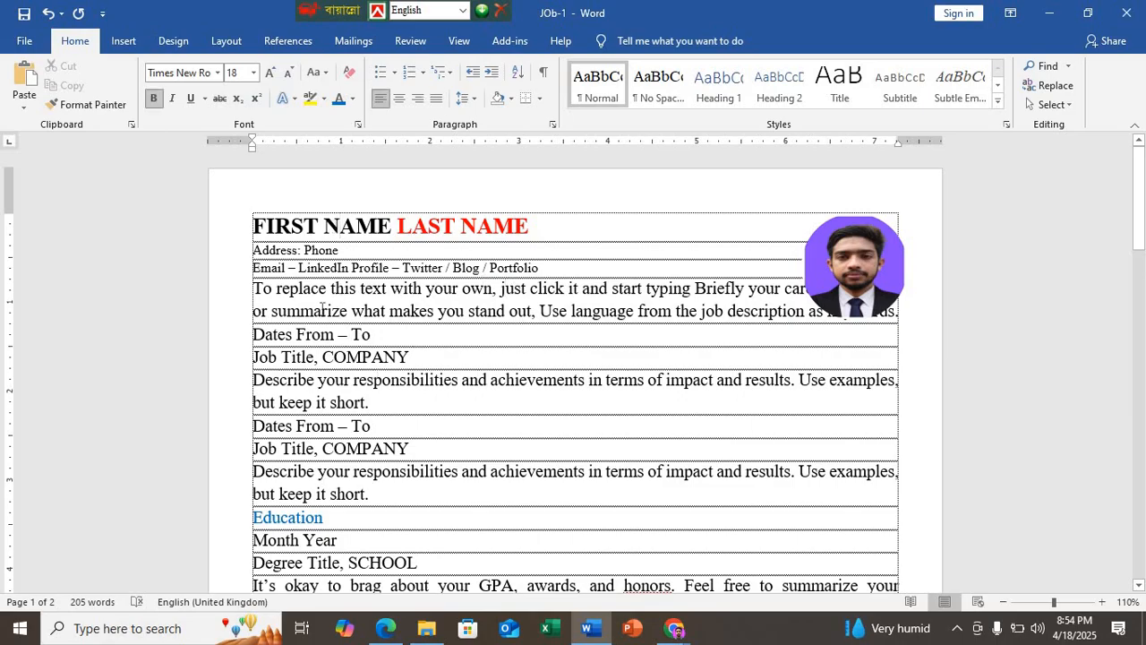
pyautogui.moveTo(254, 228); pyautogui.dragTo(618, 455)
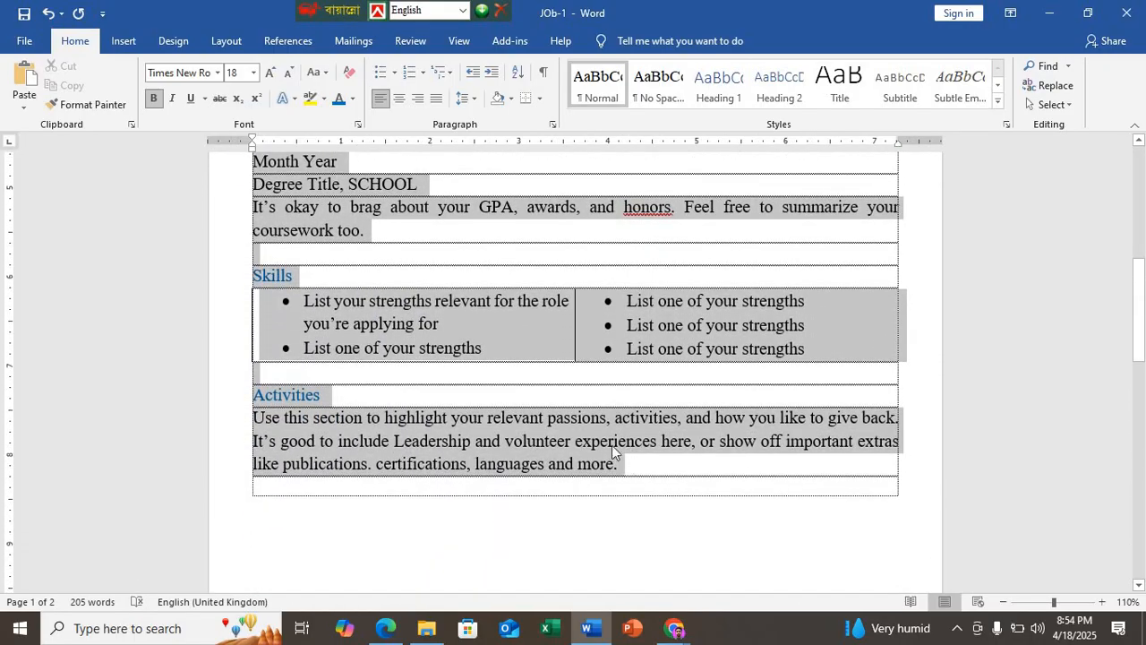
pyautogui.click(219, 73)
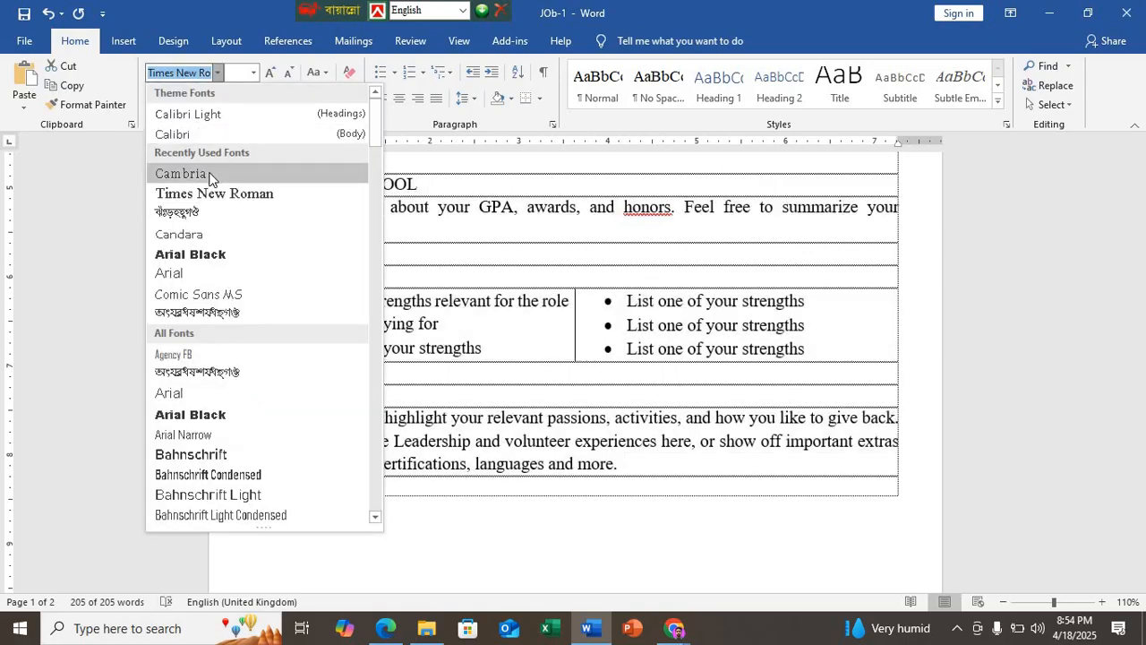
pyautogui.click(208, 175)
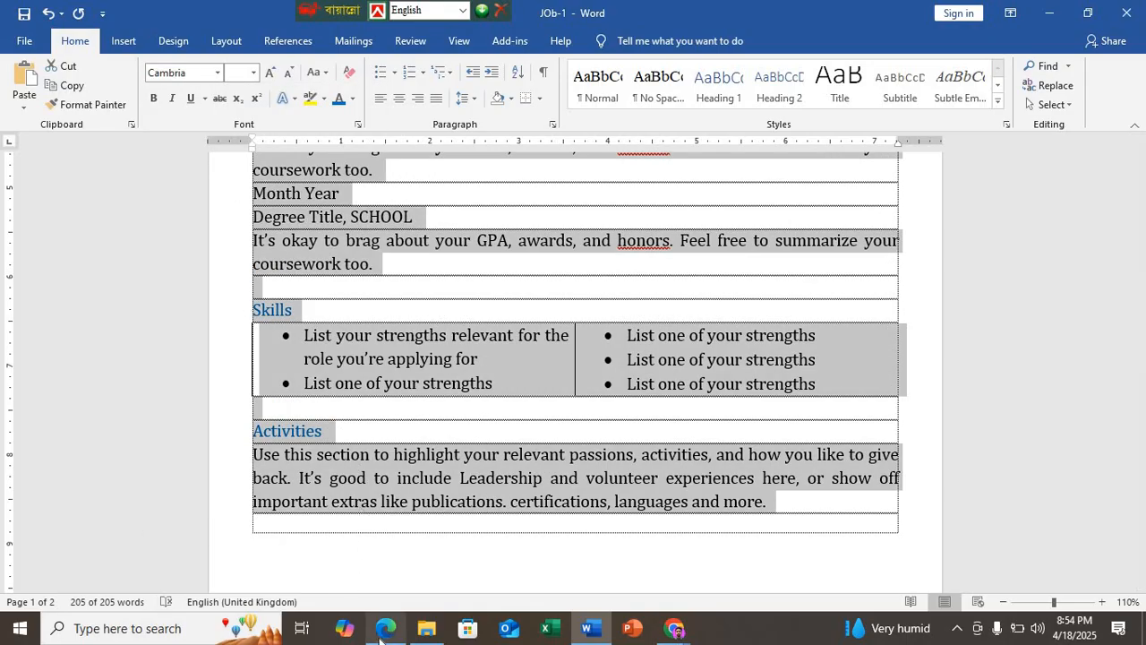
# Step: Check the specified font sizes in the Edge PDF and set all the Word text below the FIRST NAME LAST NAME line to size 11
pyautogui.click(385, 631)
pyautogui.scroll(8, 374, 408)
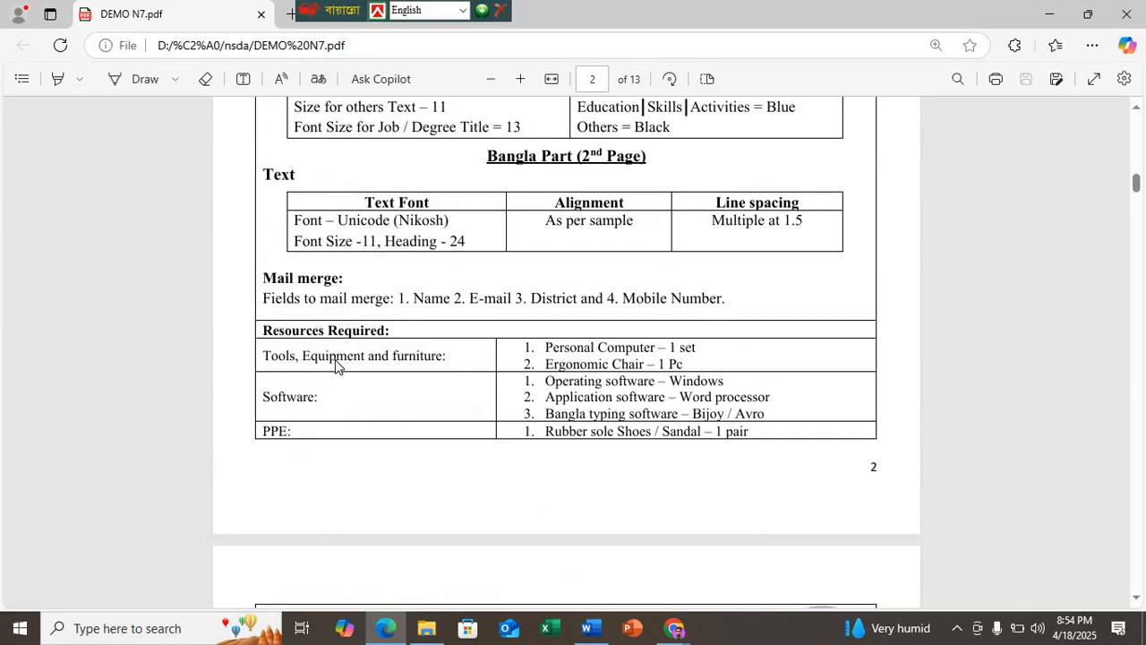
pyautogui.scroll(-4, 555, 525)
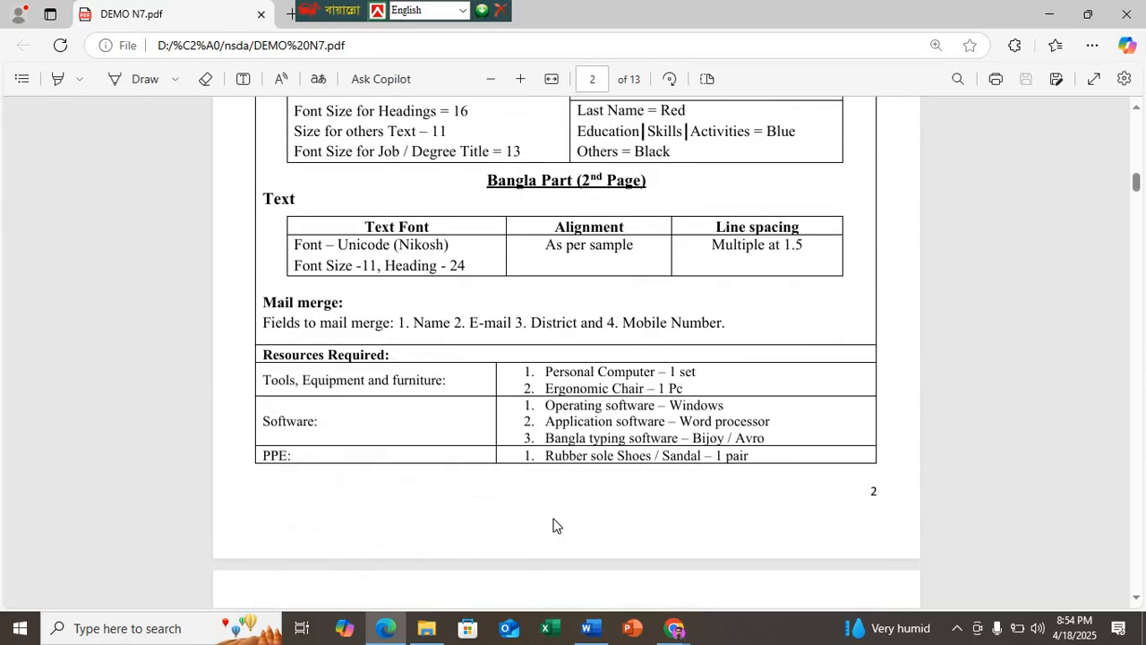
pyautogui.click(589, 628)
pyautogui.click(455, 382)
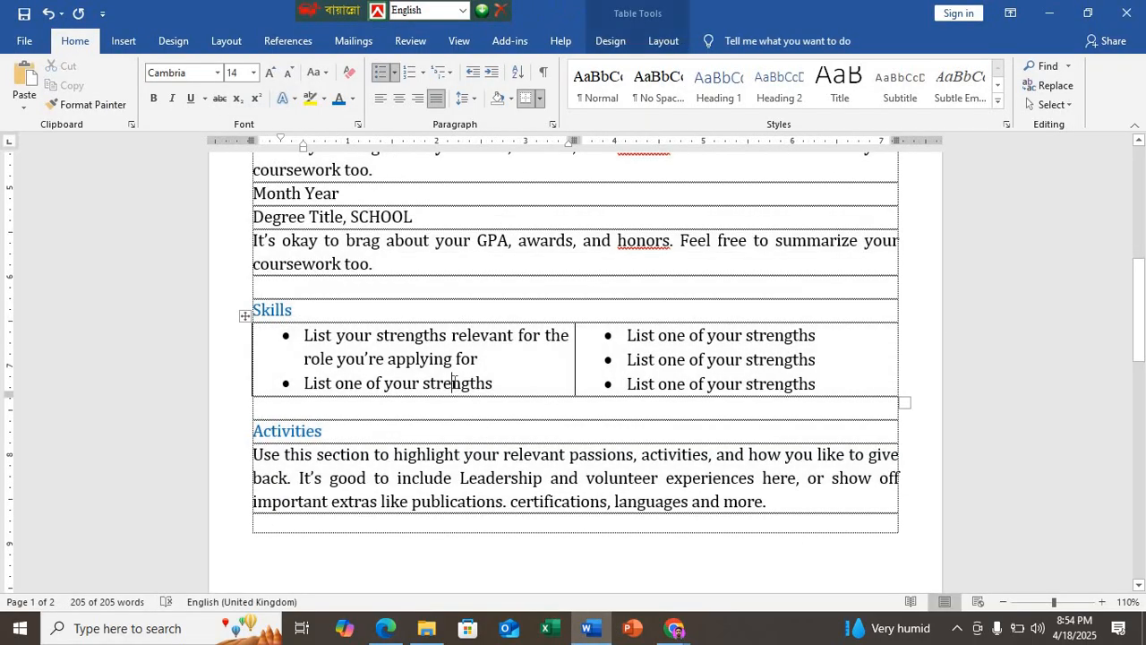
pyautogui.scroll(-1, 837, 483)
pyautogui.click(790, 460)
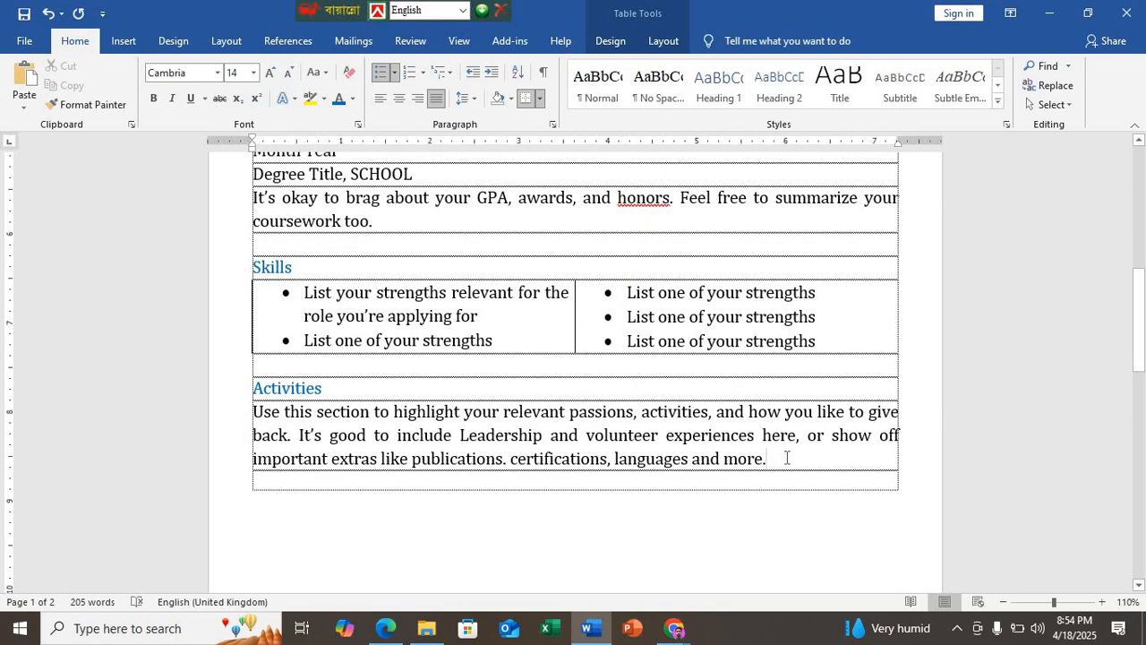
pyautogui.hotkey('ctrl', 'a')
pyautogui.scroll(10, 780, 460)
pyautogui.moveTo(214, 179); pyautogui.dragTo(215, 259)
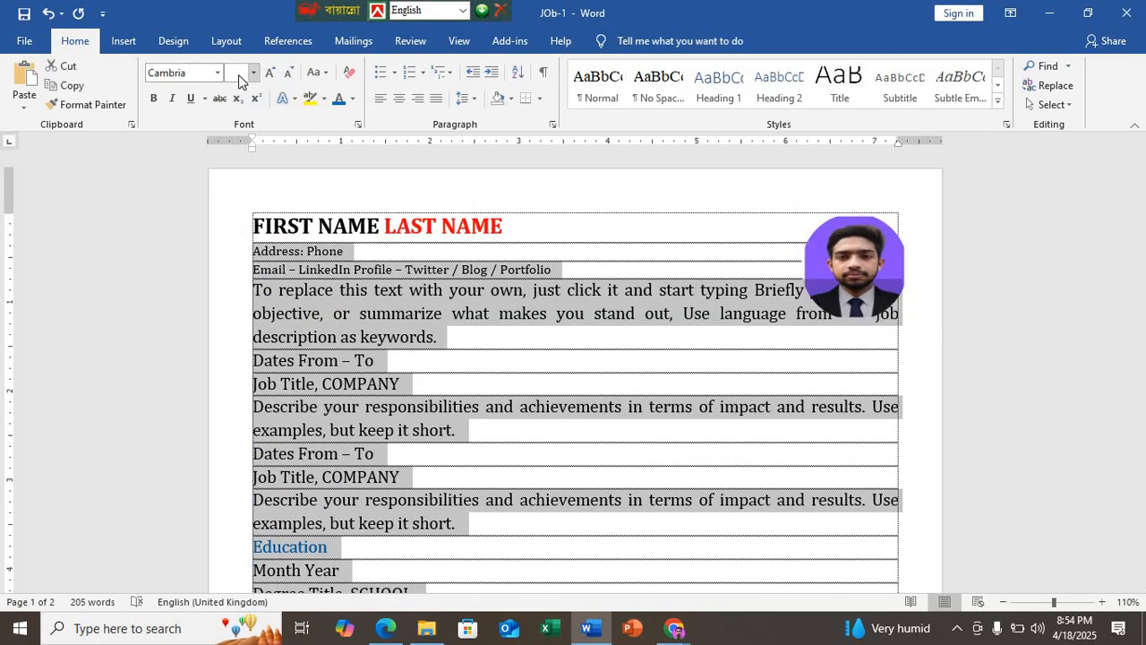
pyautogui.click(240, 74)
pyautogui.write('11')
pyautogui.press('Return')
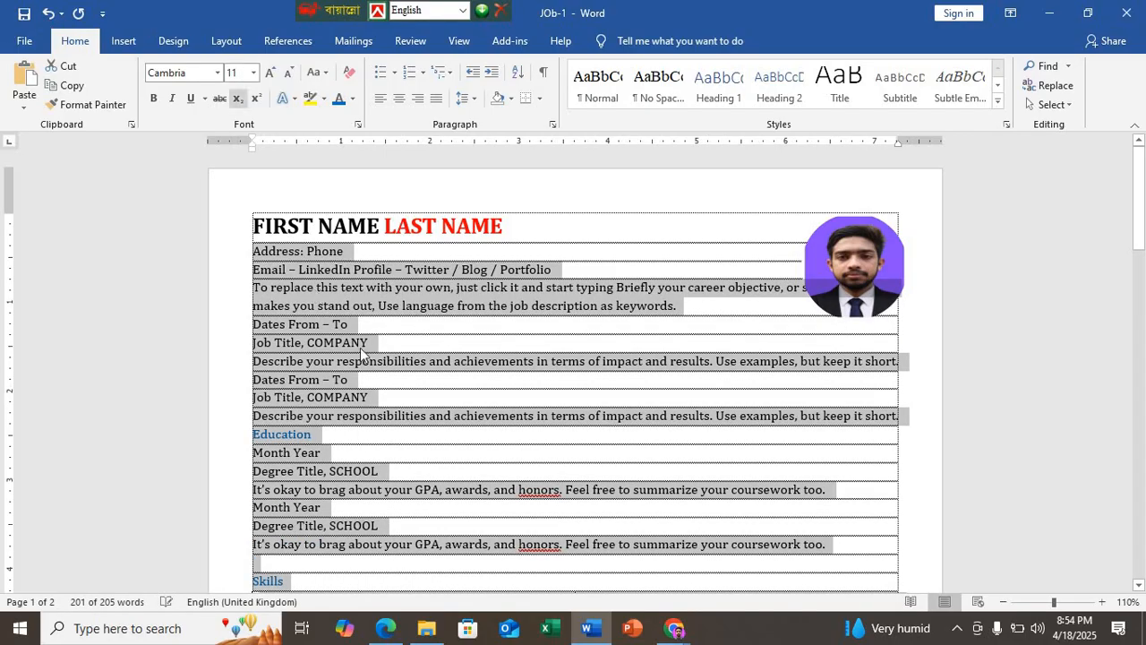
pyautogui.click(405, 358)
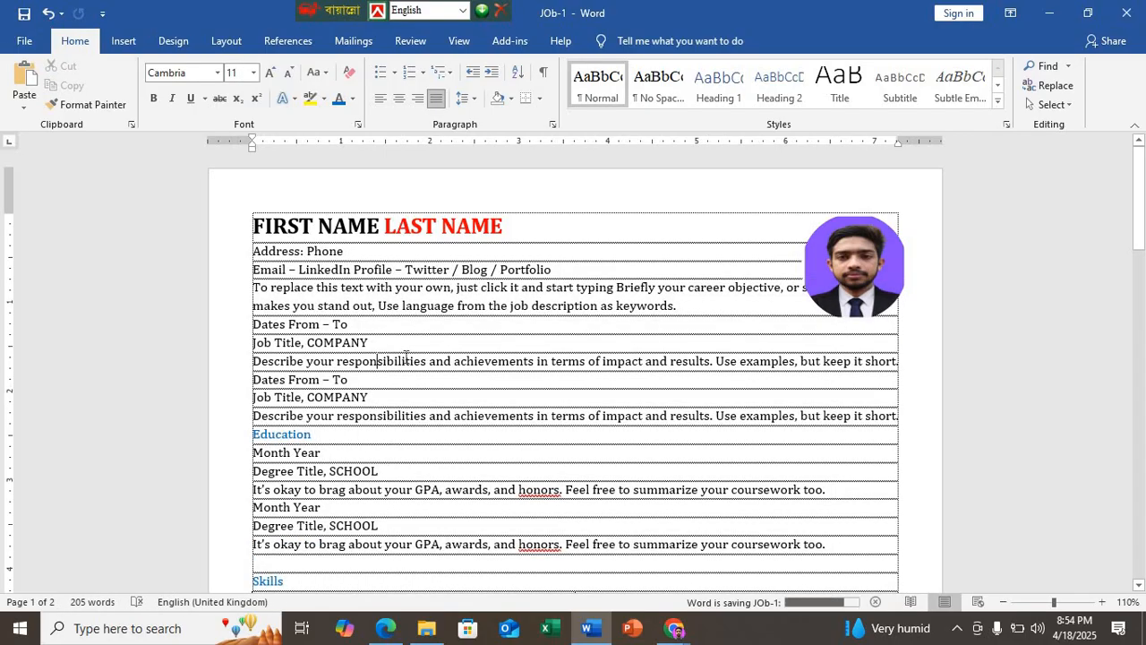
# Step: Make the Email – LinkedIn Profile line bold with an empty line below it, and move the photograph down beside the job descriptions
pyautogui.keyDown('ctrl'); pyautogui.scroll(2, 469, 253); pyautogui.keyUp('ctrl')
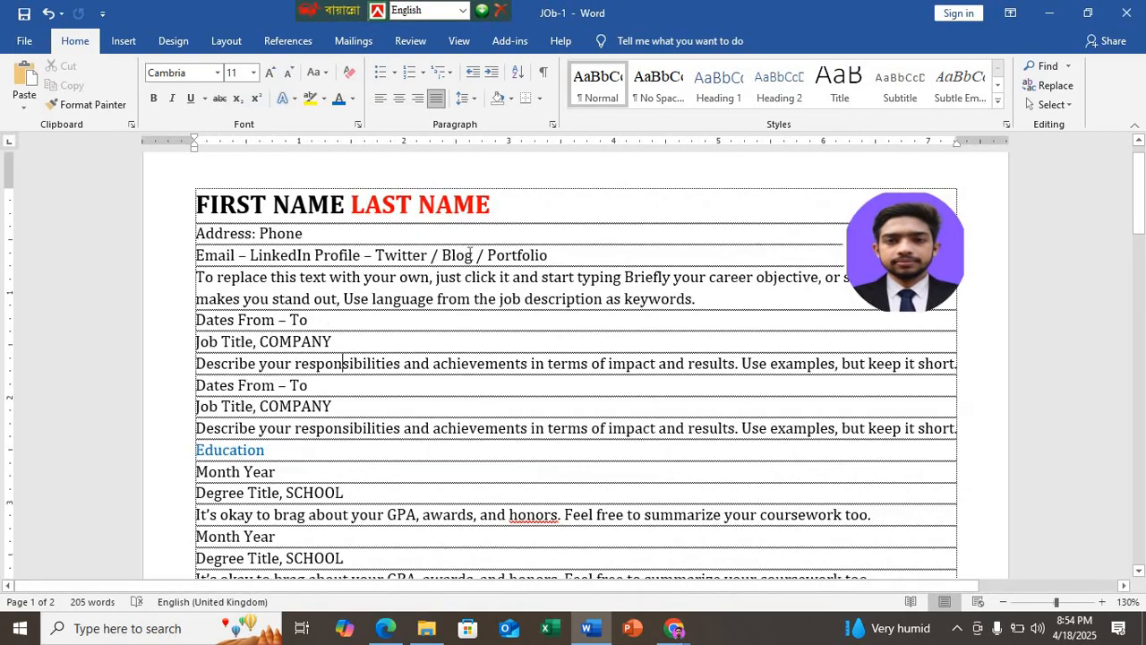
pyautogui.click(184, 254)
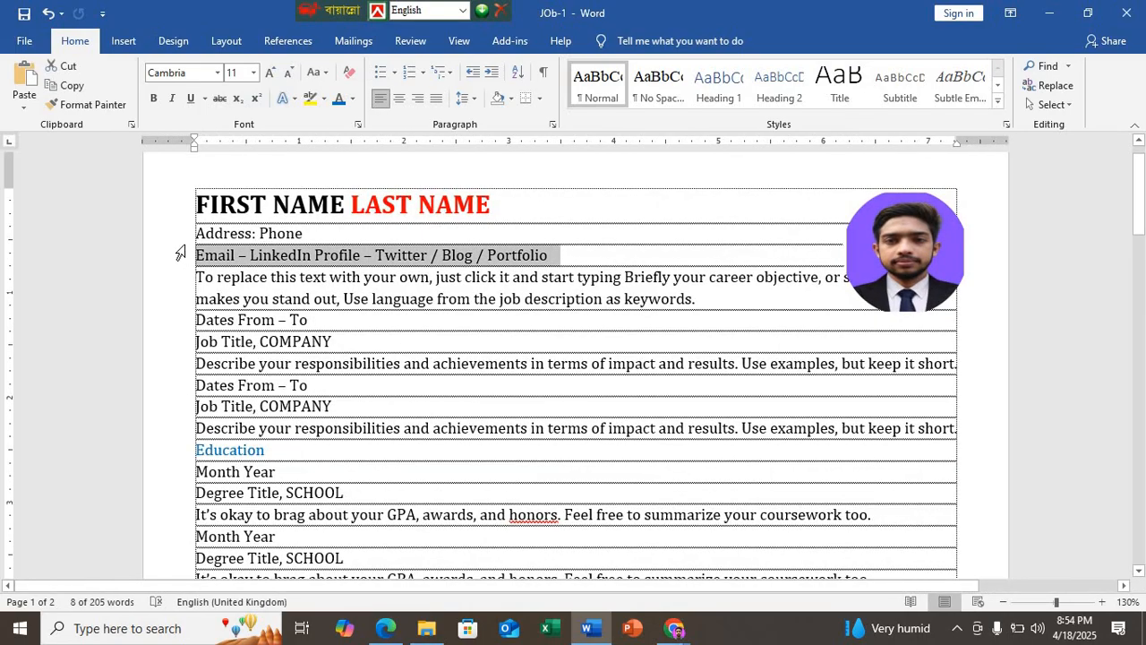
pyautogui.hotkey('ctrl', 'b')
pyautogui.click(584, 259)
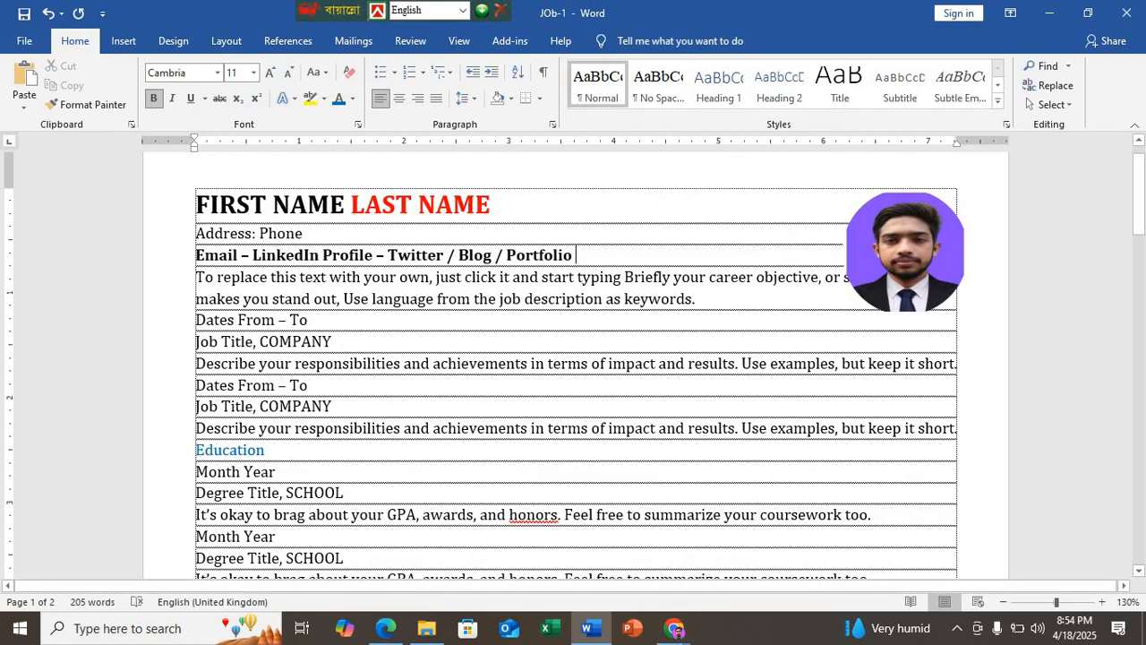
pyautogui.press('Return')
pyautogui.moveTo(877, 261); pyautogui.dragTo(877, 462)
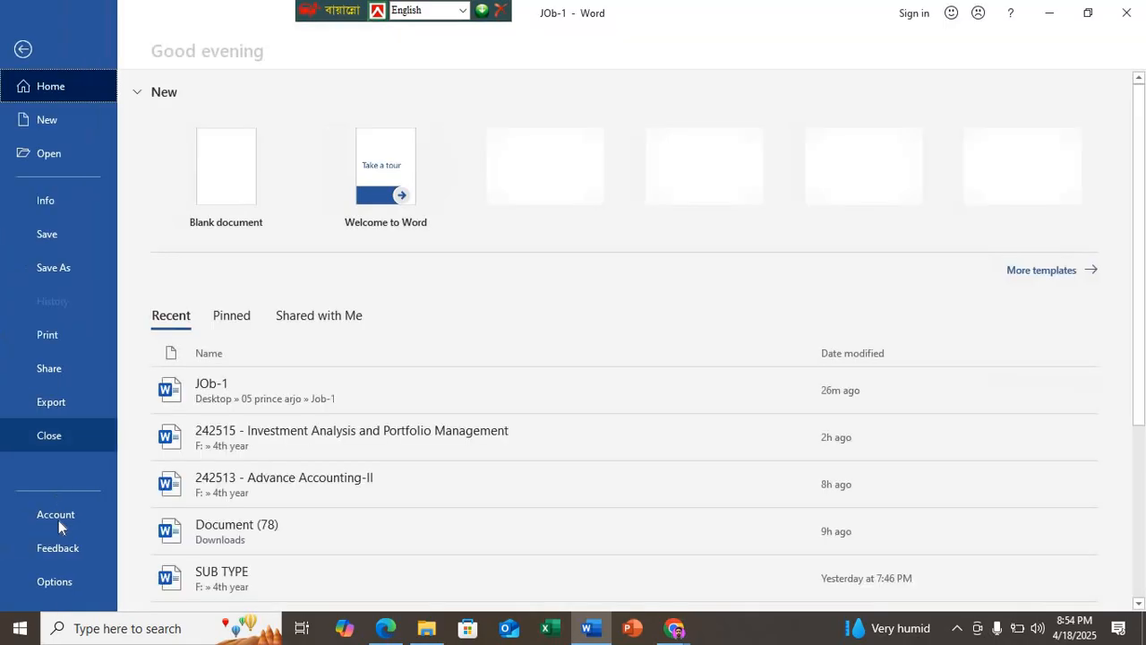
# Step: Turn off Show text boundaries in Word's advanced options
pyautogui.click(70, 579)
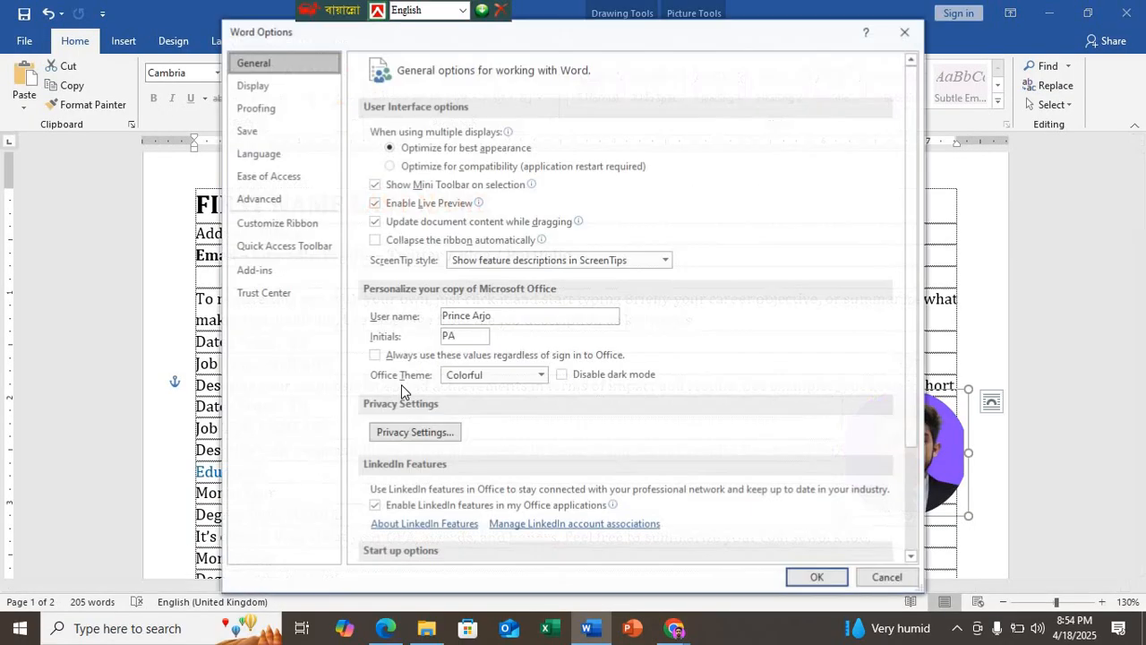
pyautogui.click(284, 197)
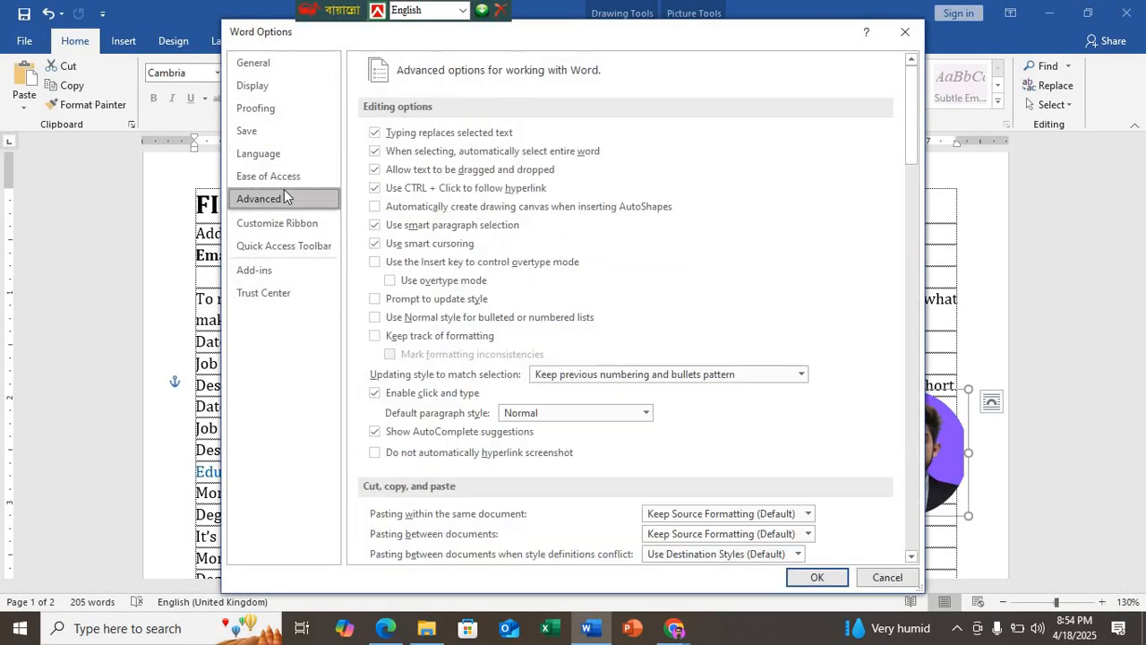
pyautogui.scroll(-3, 460, 341)
pyautogui.scroll(-6, 462, 348)
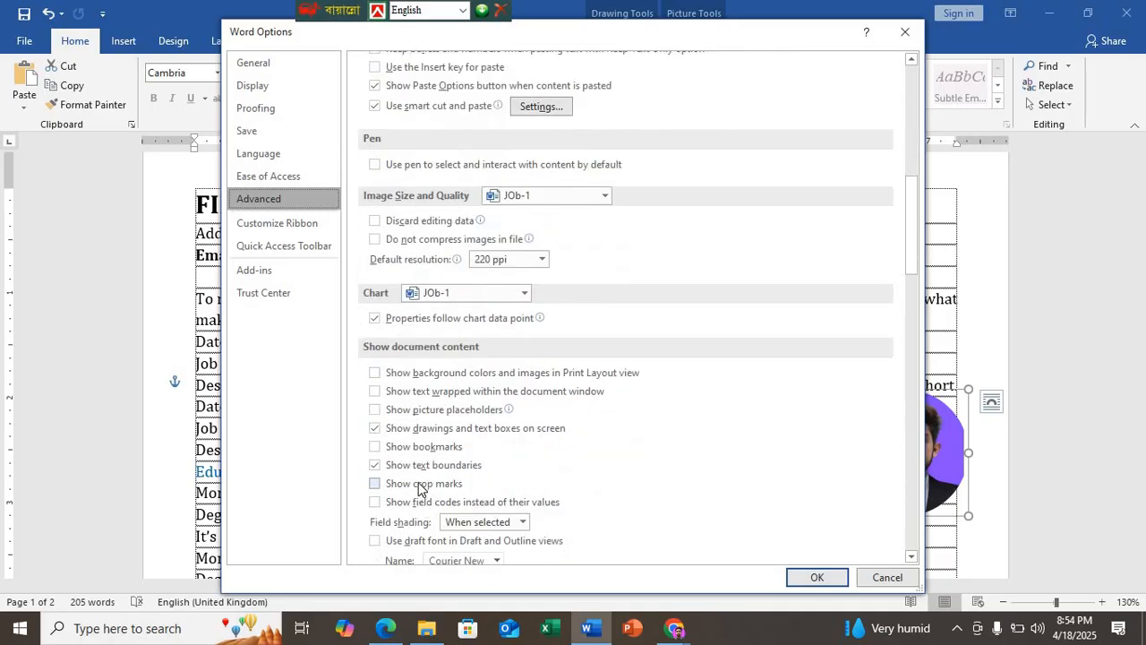
pyautogui.click(375, 465)
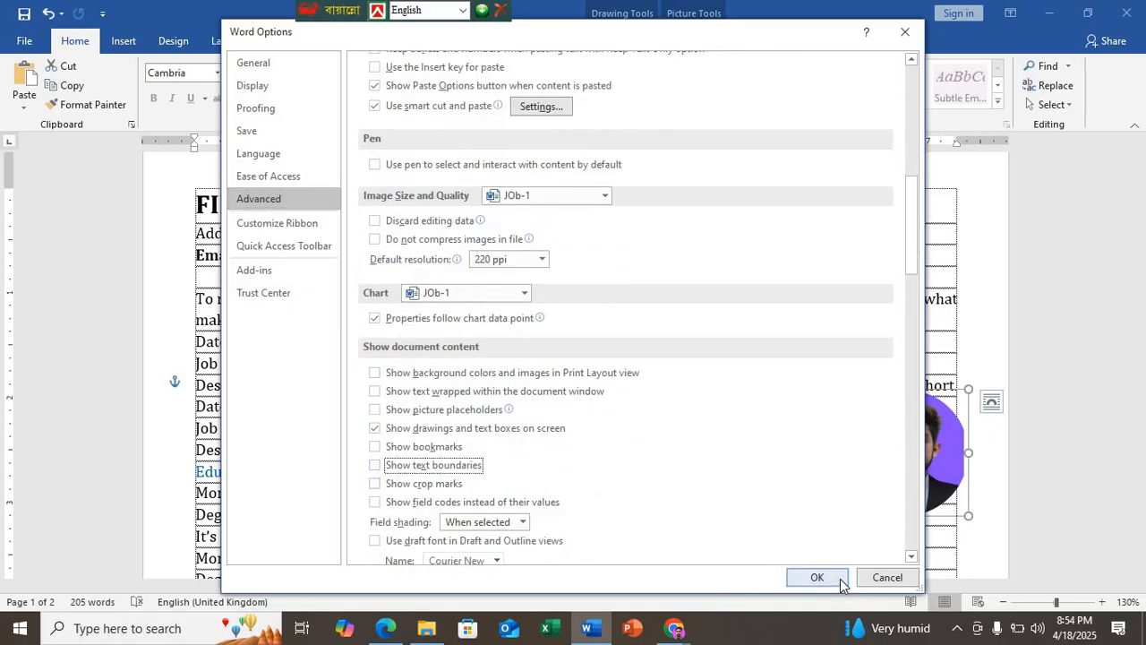
pyautogui.click(812, 575)
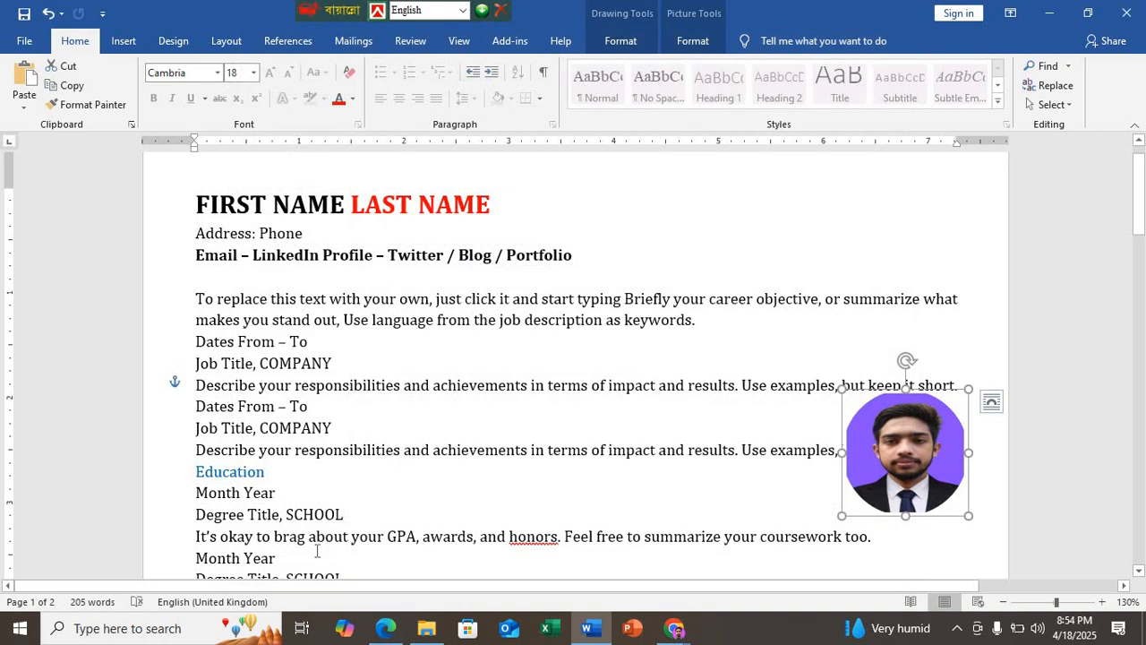
# Step: Compare the header with the sample in the Edge PDF, move the photograph back beside the name in Word, and add another empty line below the Email line
pyautogui.click(386, 628)
pyautogui.scroll(-5, 356, 388)
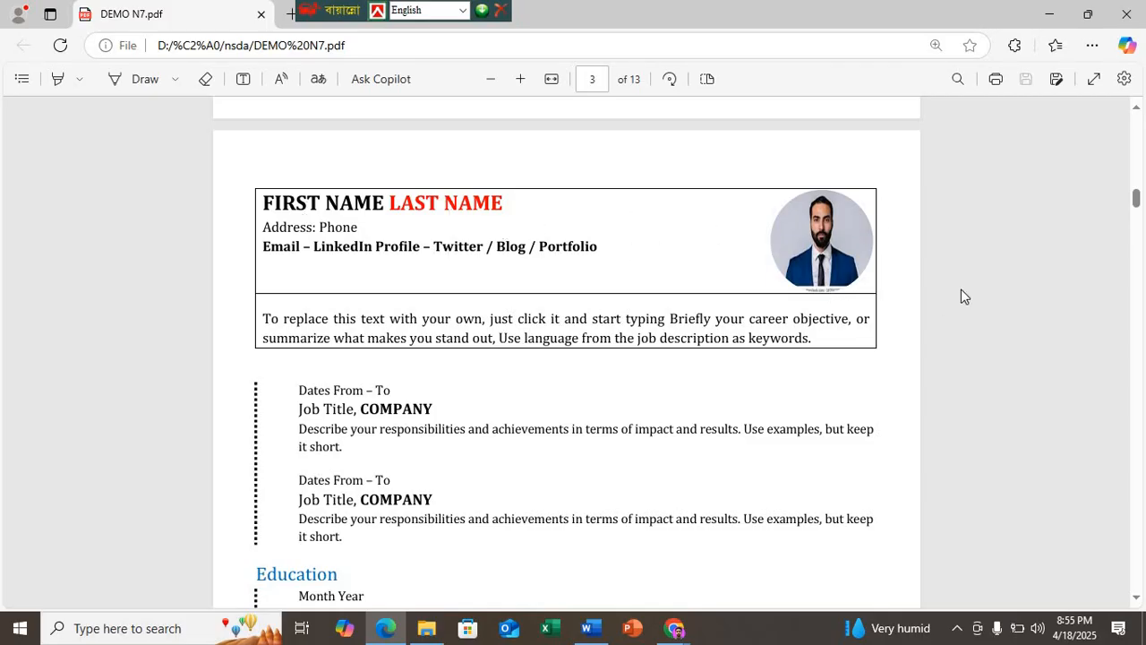
pyautogui.click(589, 628)
pyautogui.moveTo(913, 489); pyautogui.dragTo(898, 277)
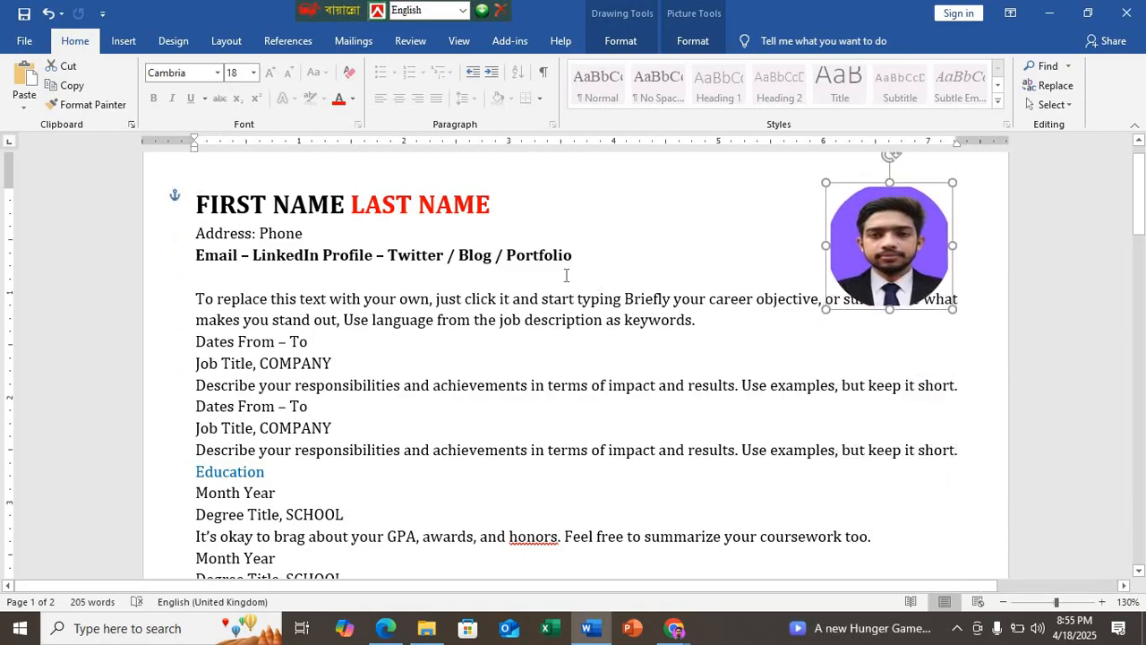
pyautogui.click(595, 254)
pyautogui.press('Return')
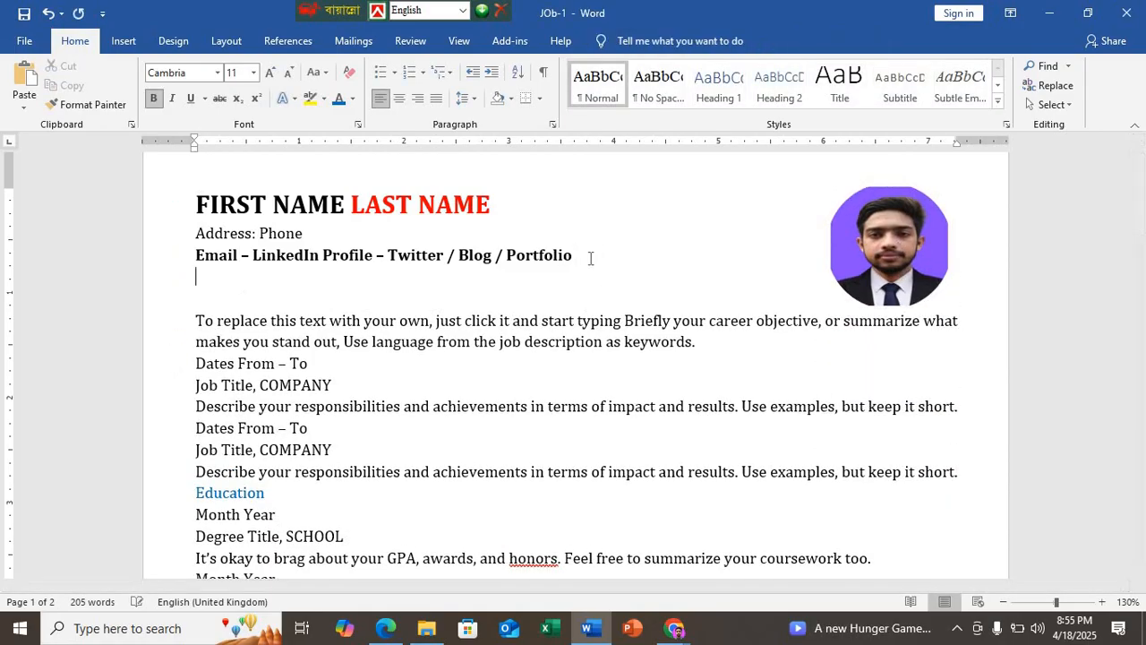
# Step: Apply Outside Borders to the header block, from the FIRST NAME LAST NAME line through the two empty lines
pyautogui.moveTo(196, 204); pyautogui.dragTo(454, 294)
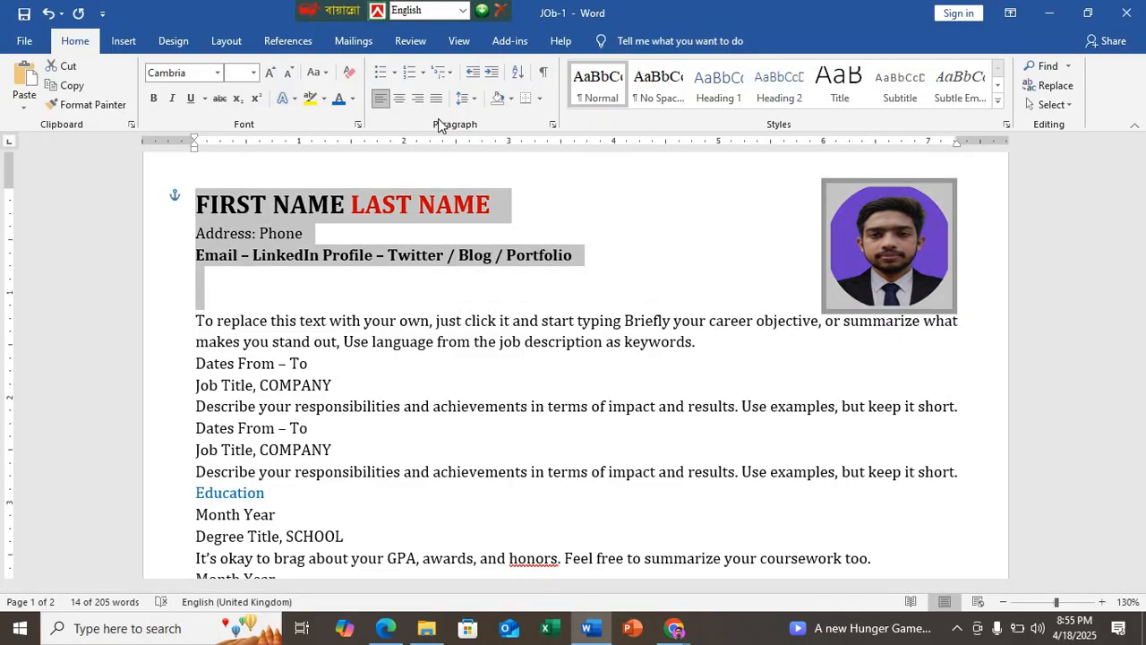
pyautogui.click(539, 99)
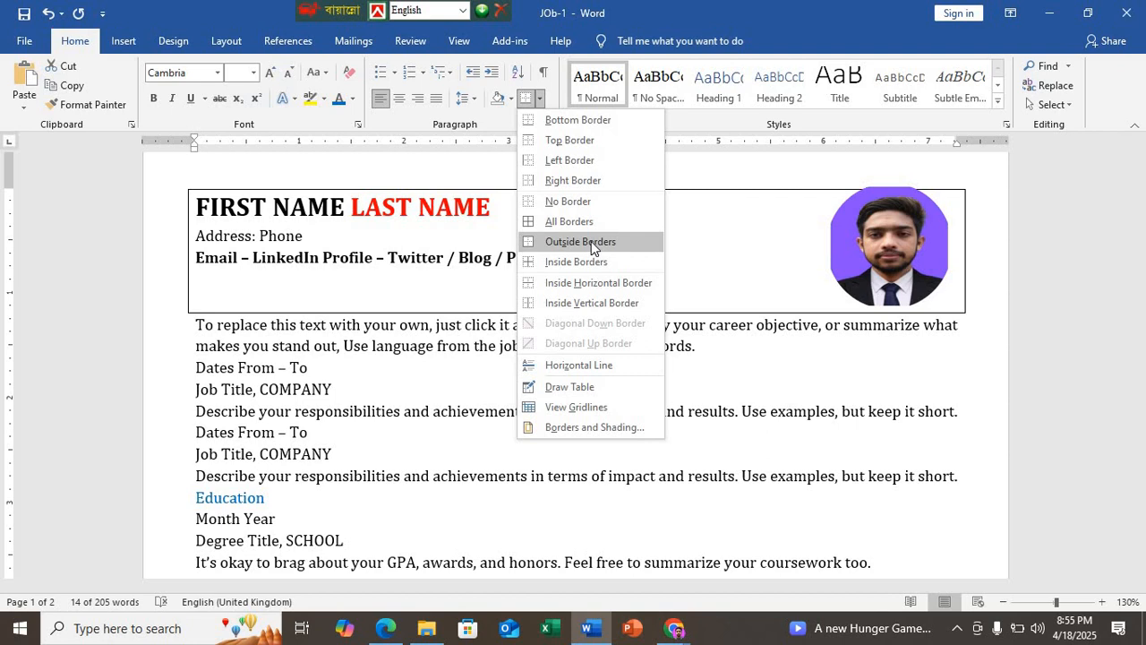
pyautogui.click(580, 242)
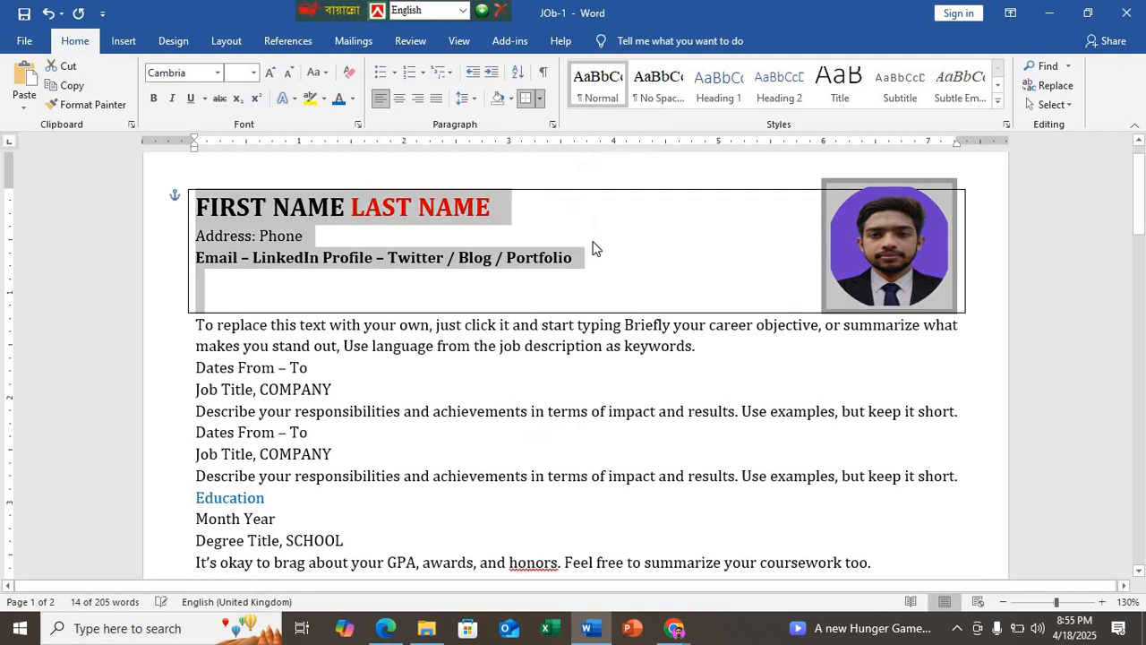
# Step: Position the round photograph inside the right end of the bordered header block and nudge it to fit the box height
pyautogui.click(895, 256)
pyautogui.moveTo(895, 256); pyautogui.dragTo(910, 262)
pyautogui.press('Up')
pyautogui.press('Up')
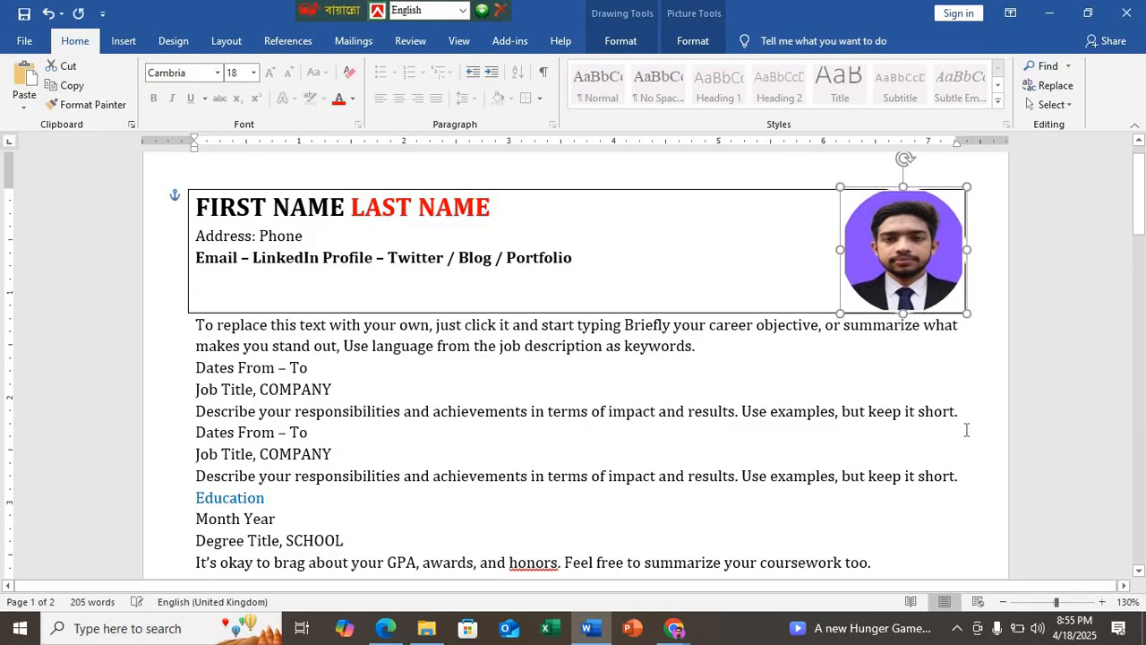
pyautogui.press('Down')
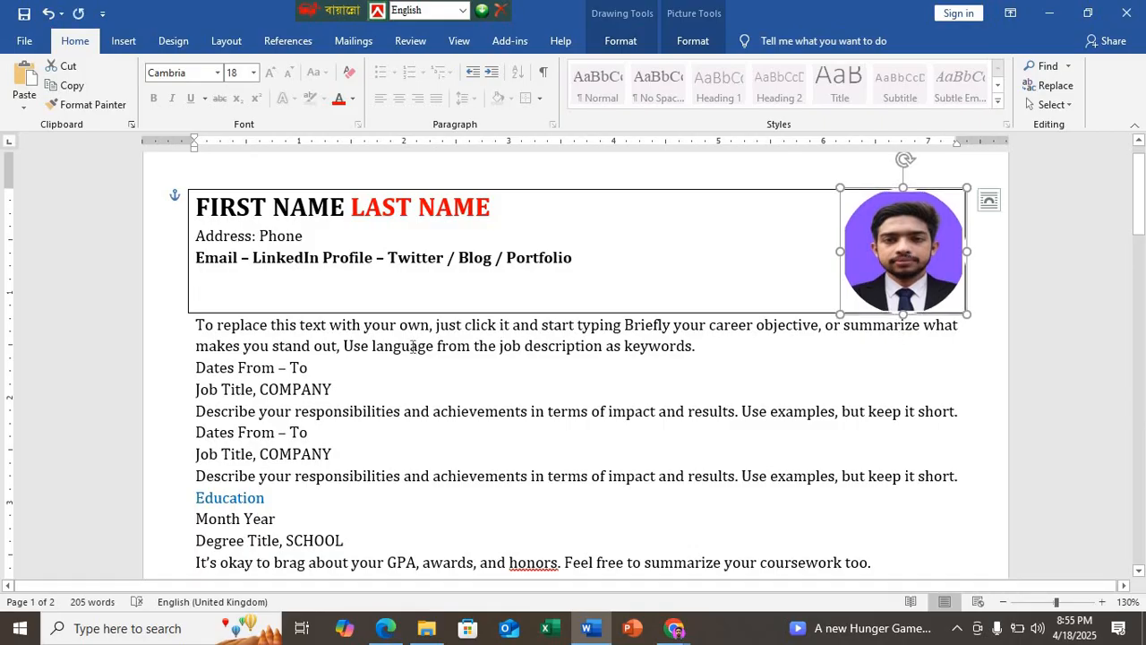
# Step: Try to give the career objective paragraph below the header box its own outside border
pyautogui.moveTo(558, 337); pyautogui.dragTo(185, 322)
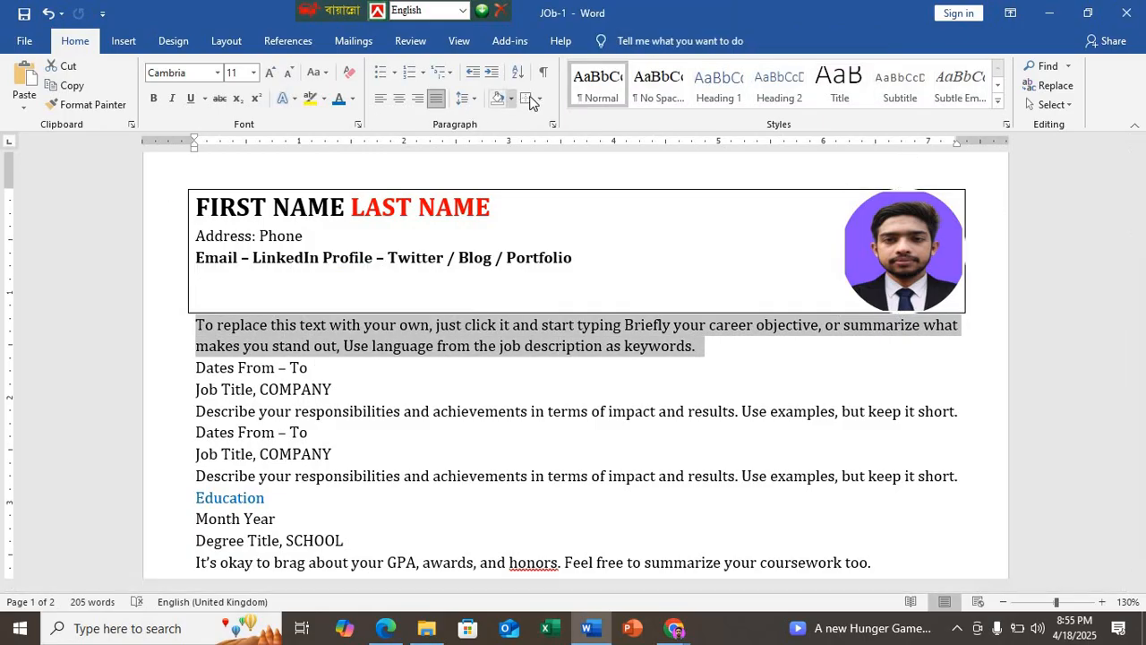
pyautogui.click(526, 97)
pyautogui.click(412, 385)
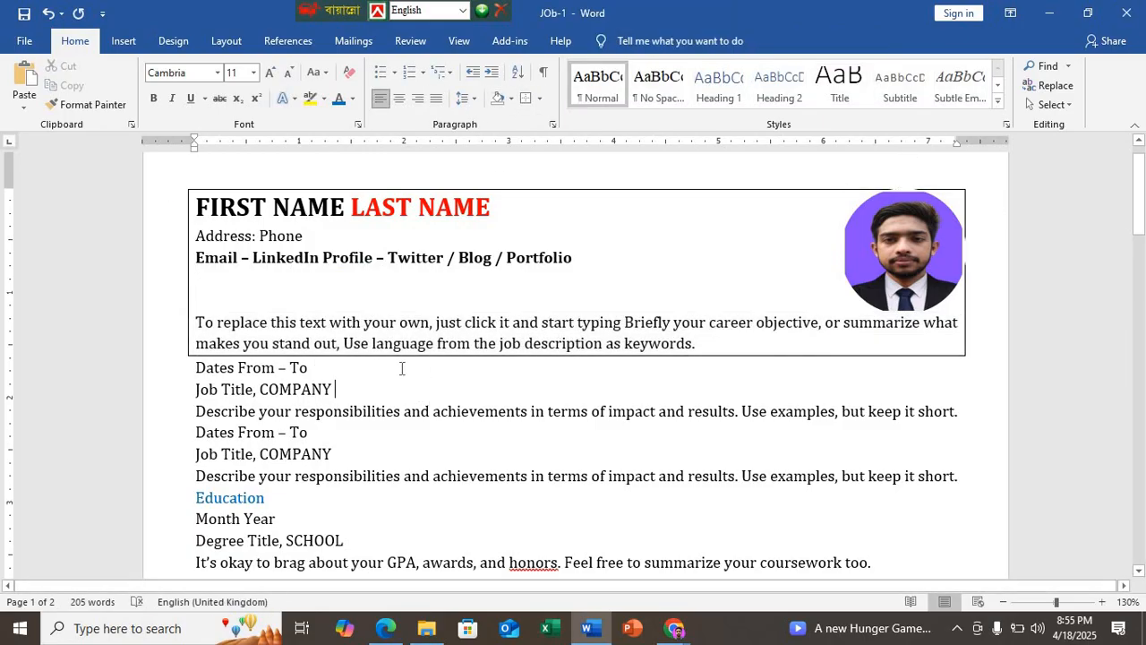
pyautogui.moveTo(717, 346); pyautogui.dragTo(191, 324)
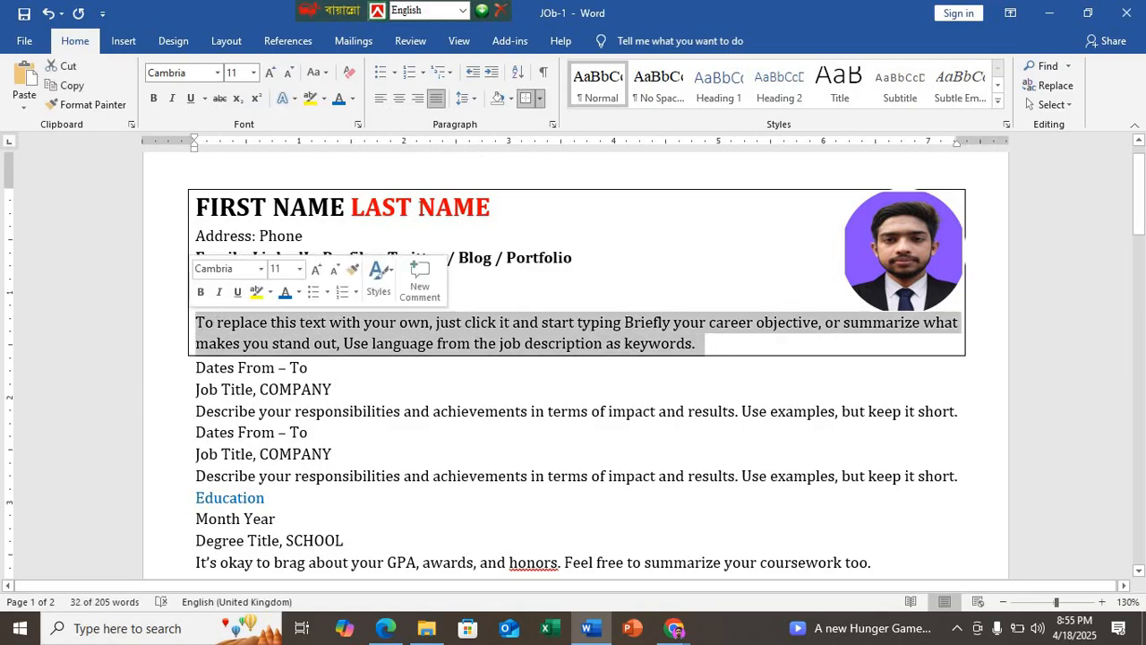
pyautogui.click(538, 99)
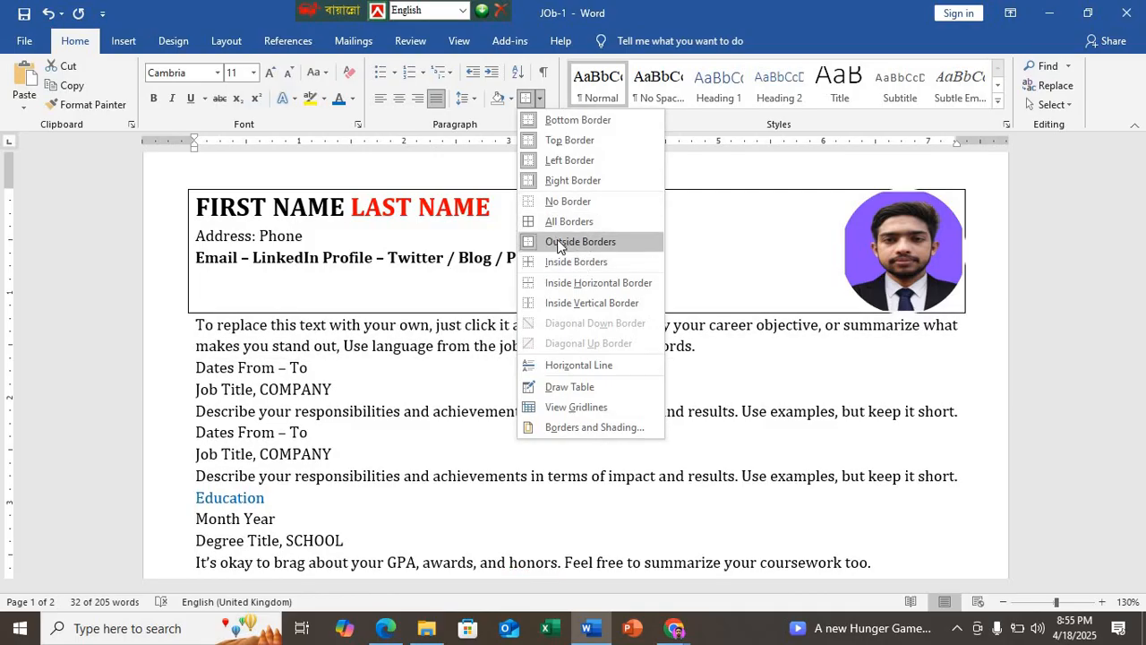
pyautogui.click(556, 242)
pyautogui.click(557, 240)
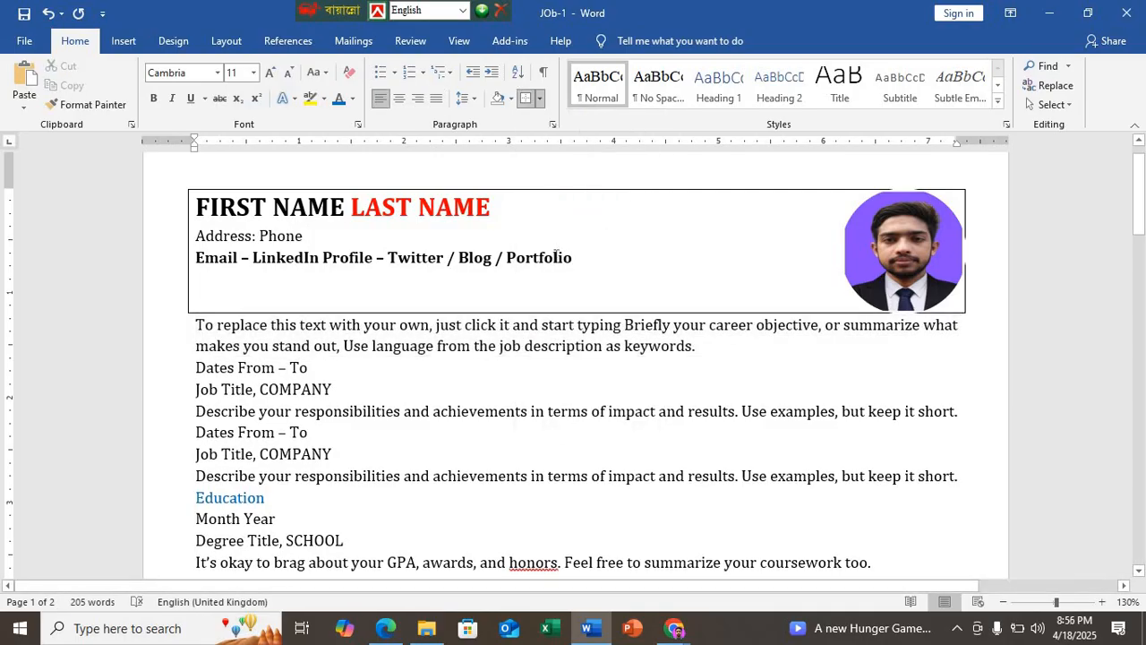
# Step: Apply Outside Borders to the career objective paragraph and add a Top Border separating it from the header block
pyautogui.moveTo(704, 353); pyautogui.dragTo(196, 326)
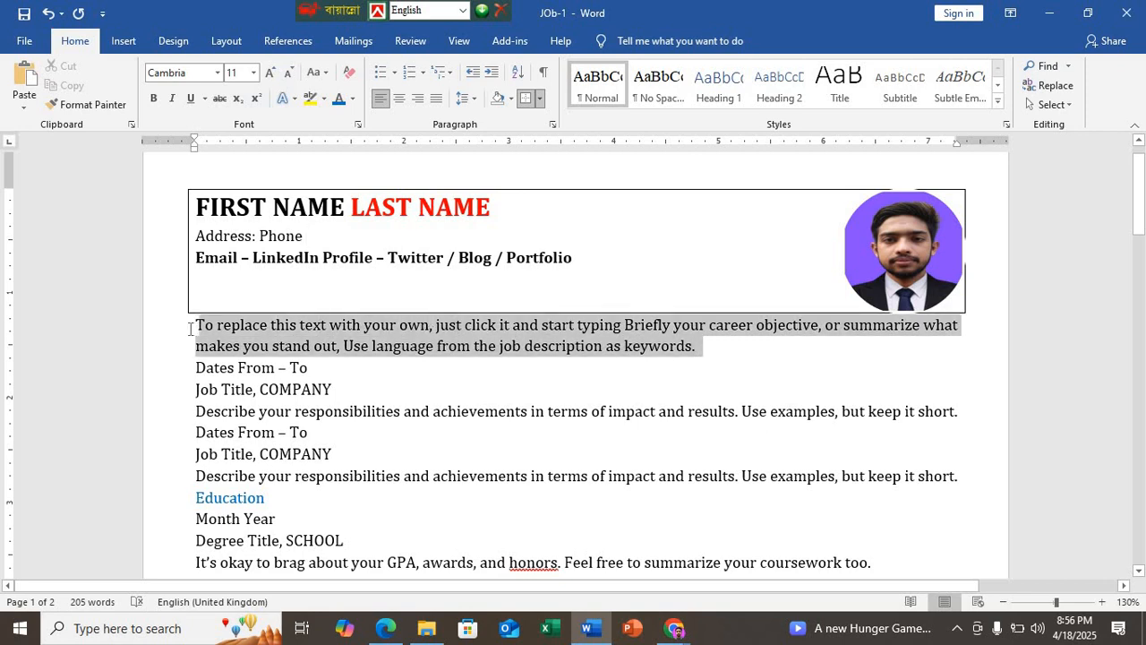
pyautogui.click(527, 99)
pyautogui.click(478, 383)
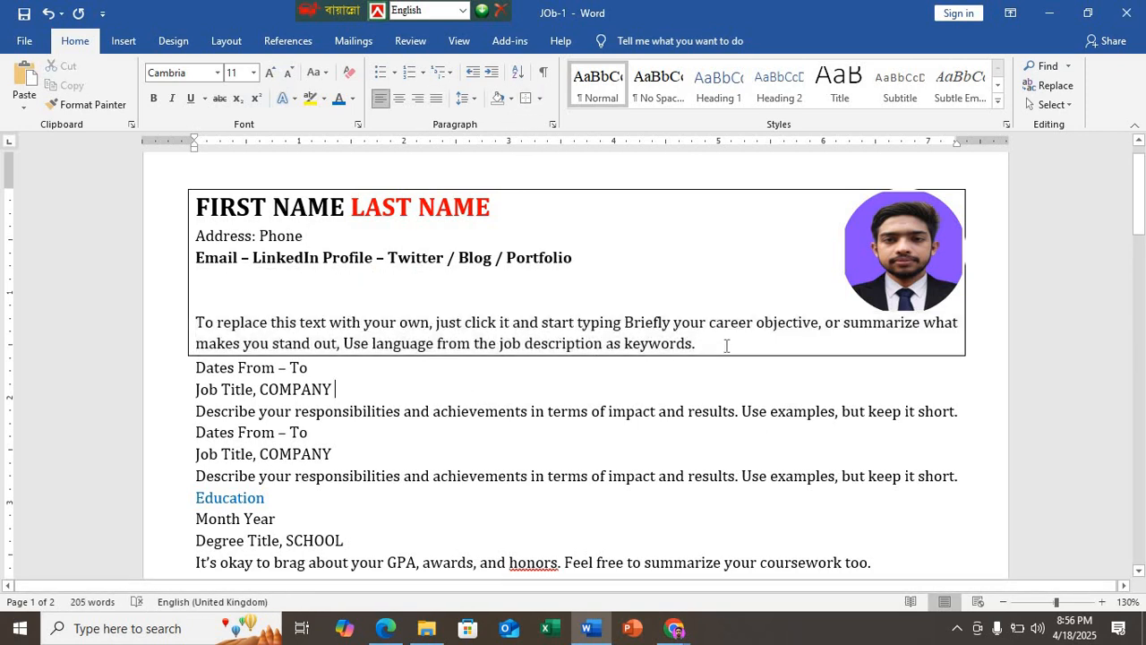
pyautogui.moveTo(709, 348); pyautogui.dragTo(219, 312)
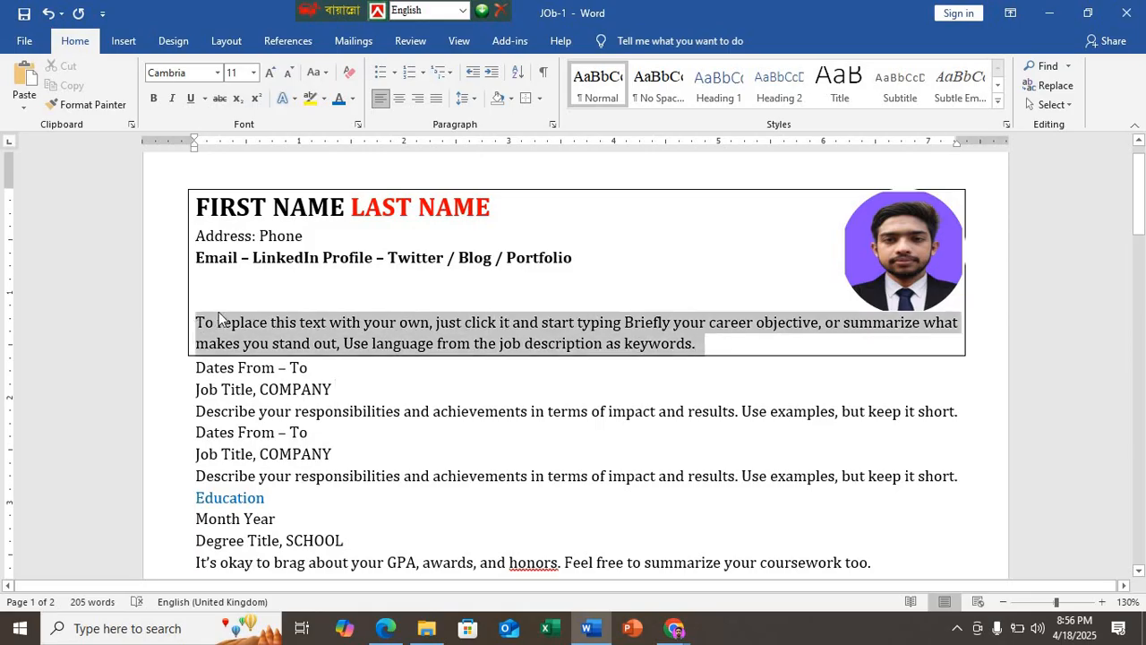
pyautogui.click(539, 98)
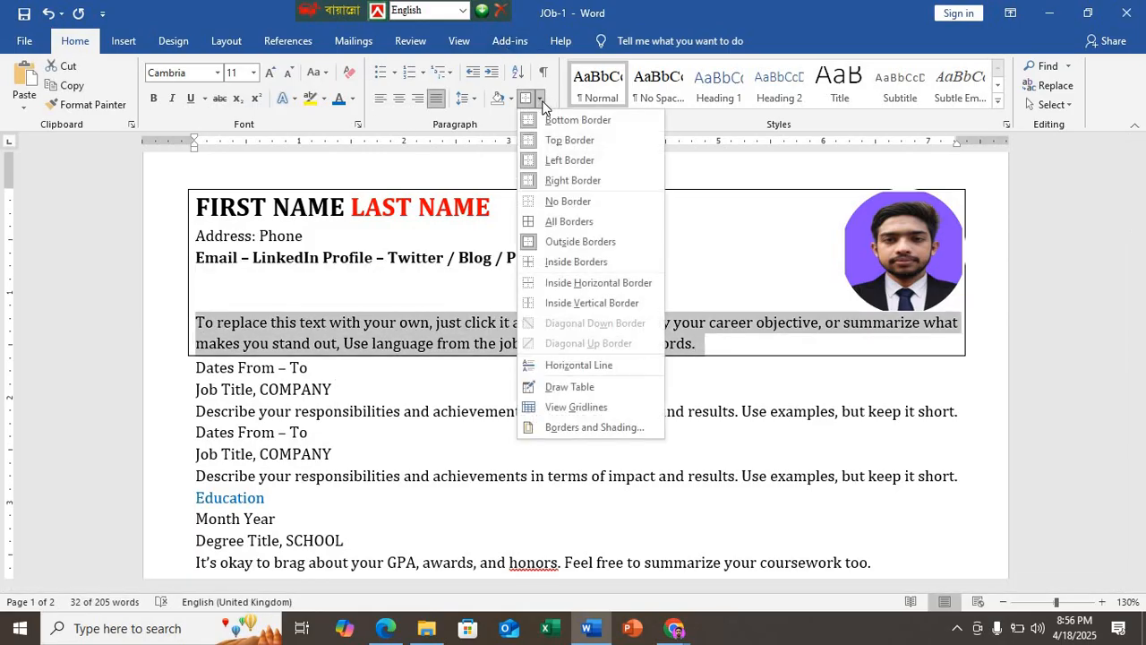
pyautogui.click(565, 143)
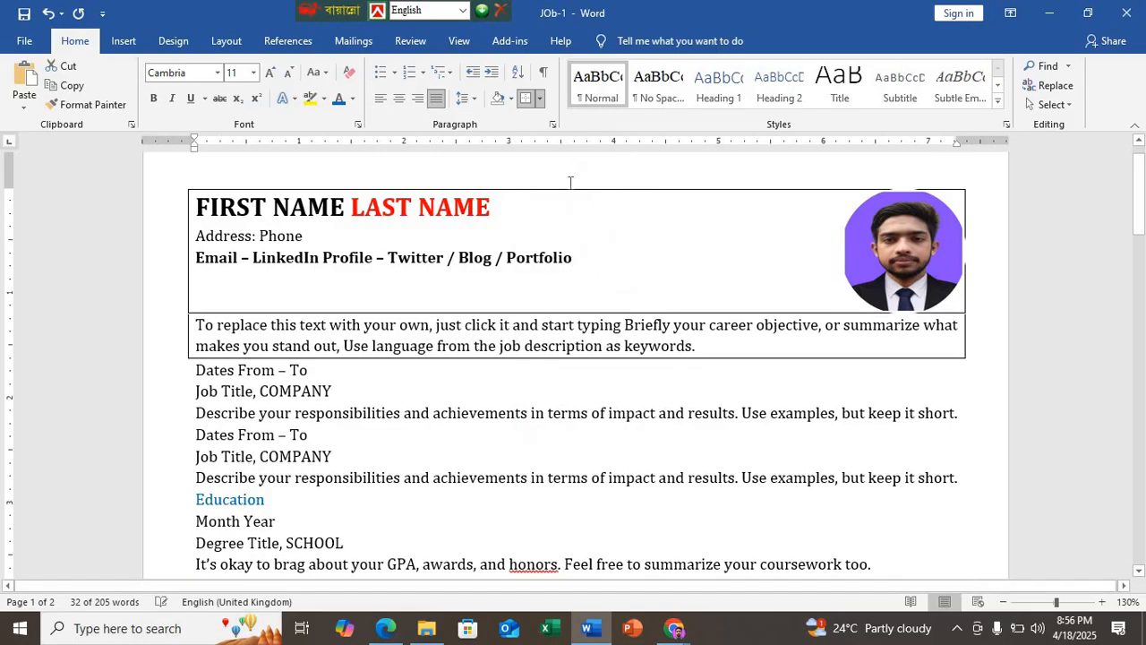
pyautogui.click(686, 413)
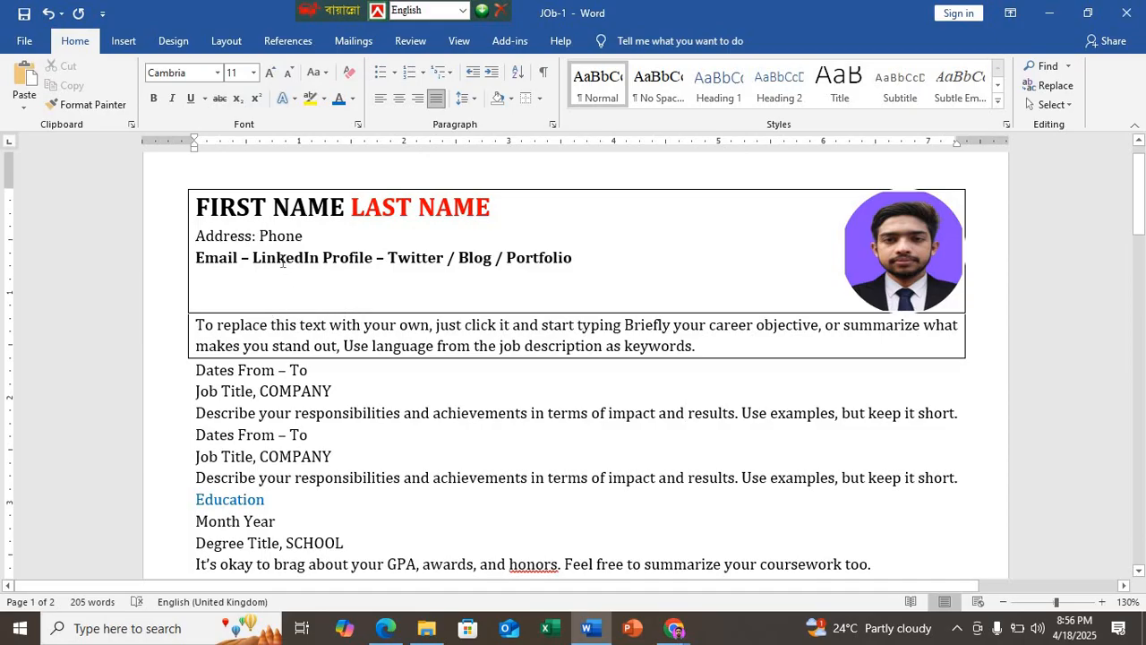
# Step: Insert an empty line above the first Dates From – To line and compare the layout with the sample in the Edge PDF
pyautogui.click(201, 376)
pyautogui.press('Return')
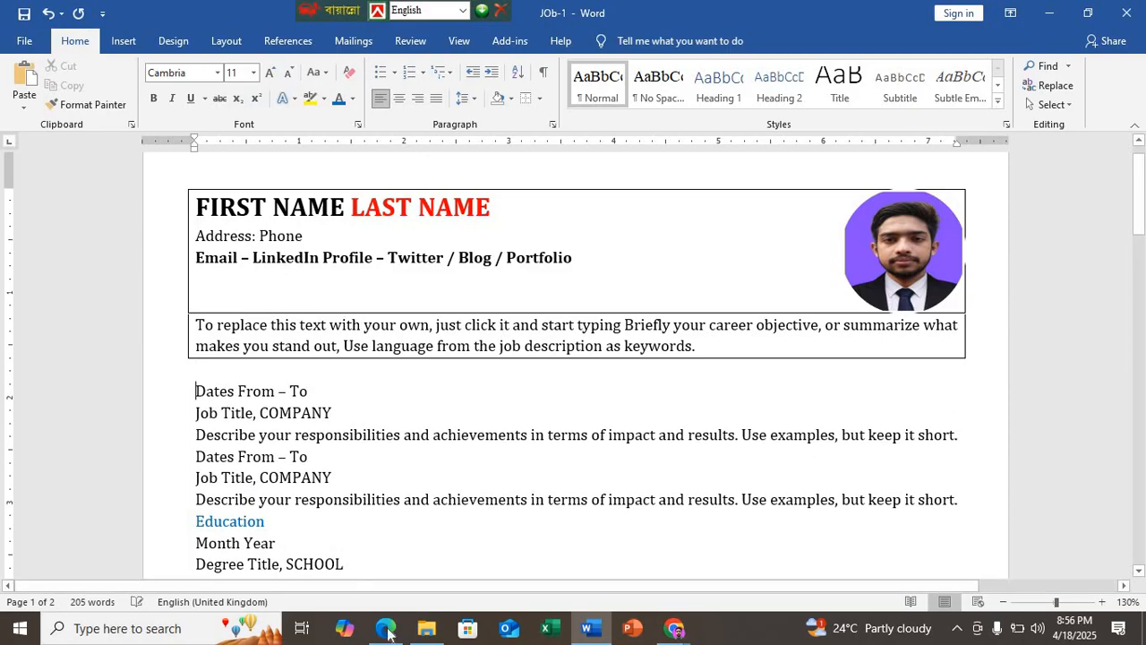
pyautogui.click(386, 628)
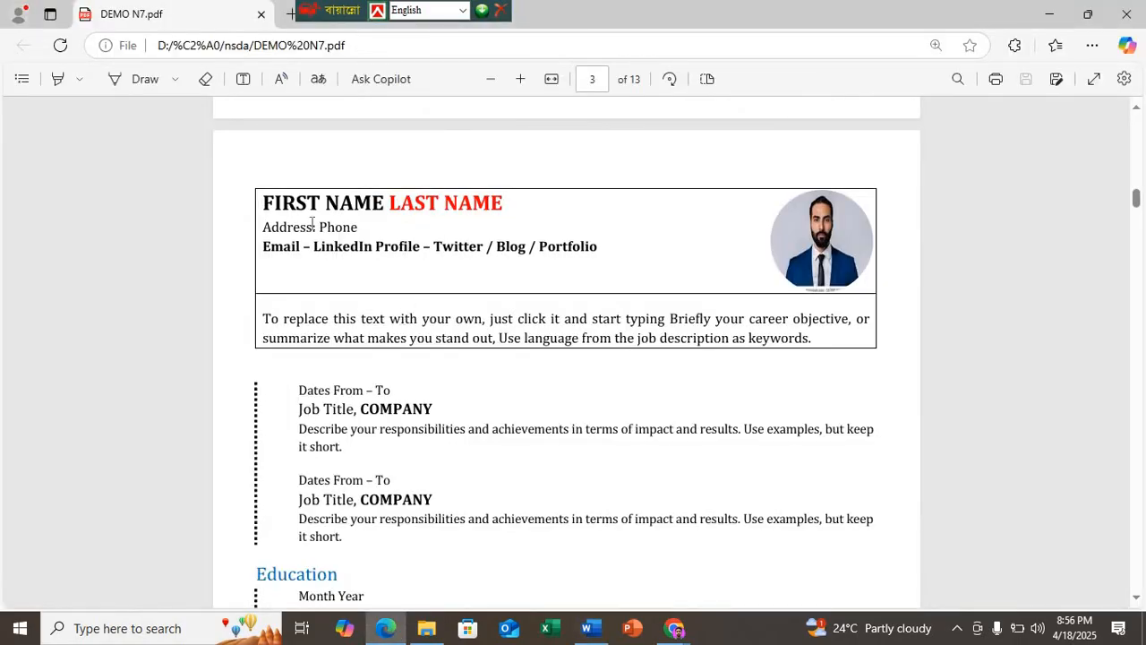
pyautogui.click(587, 627)
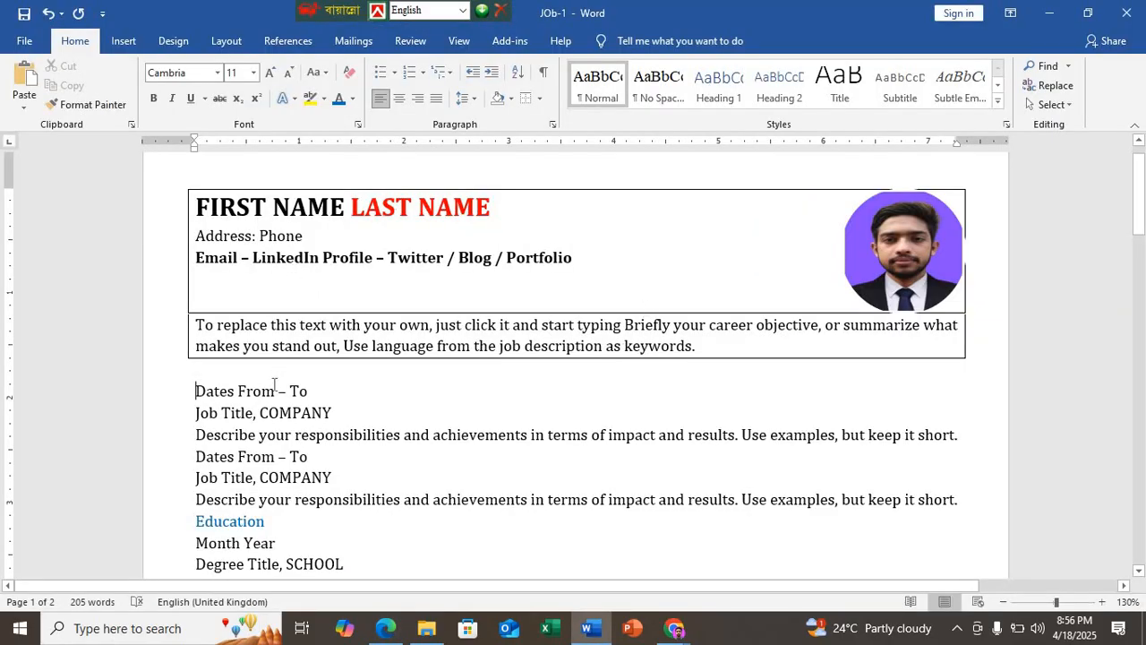
pyautogui.click(385, 628)
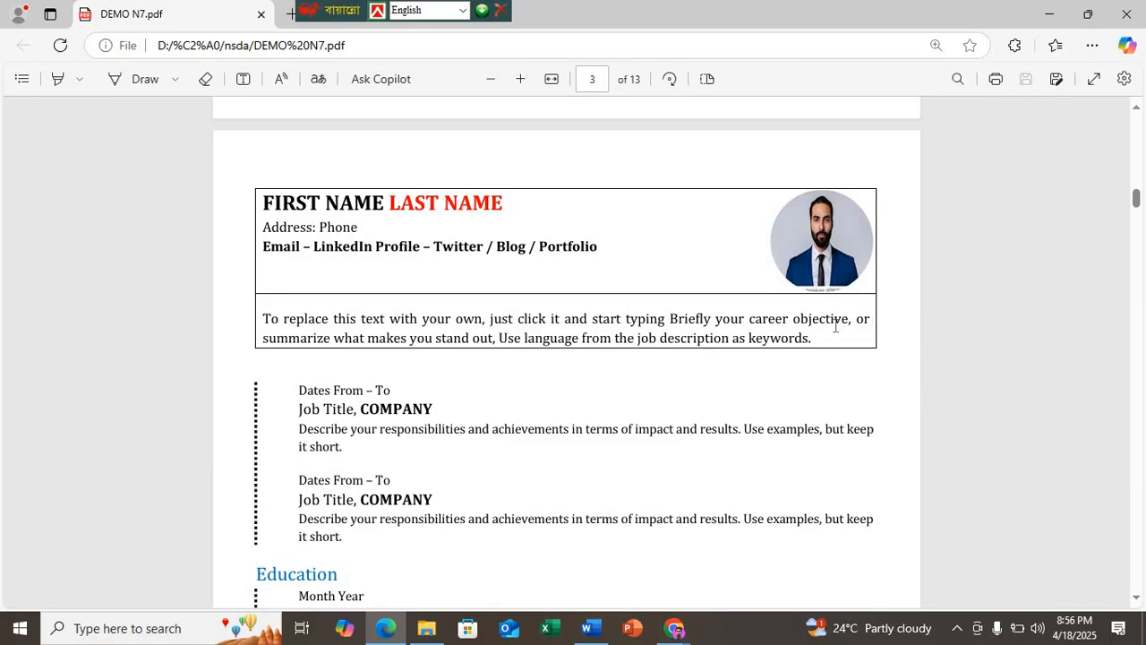
pyautogui.click(588, 628)
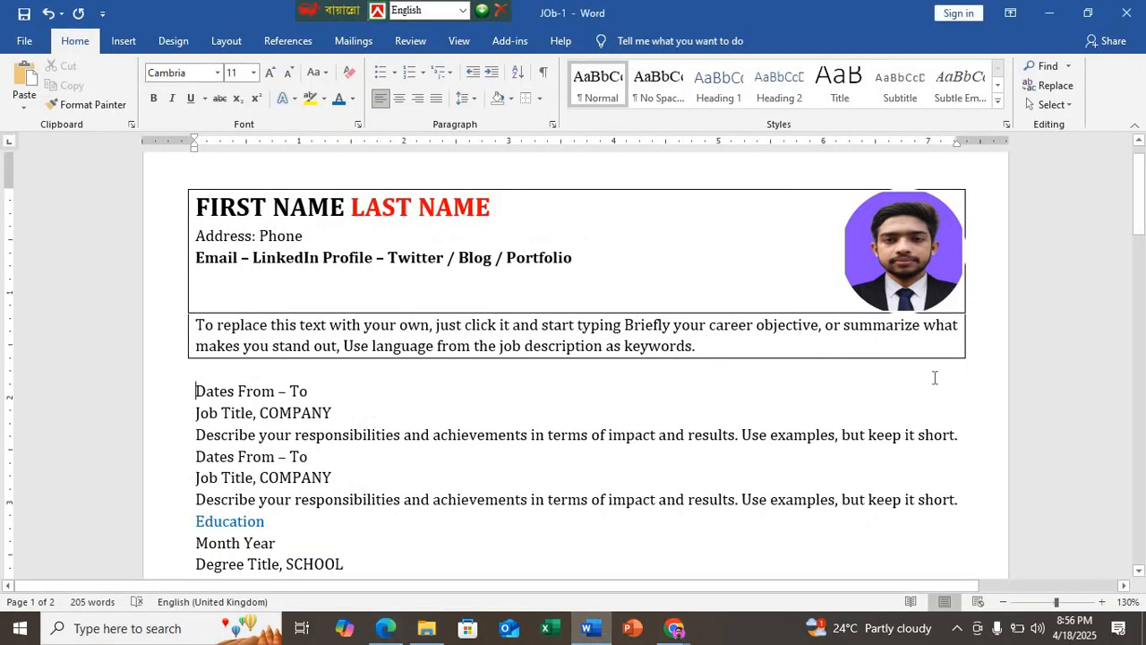
# Step: Try a manual line break before "summarize" in the career objective paragraph, and remove it again
pyautogui.click(846, 328)
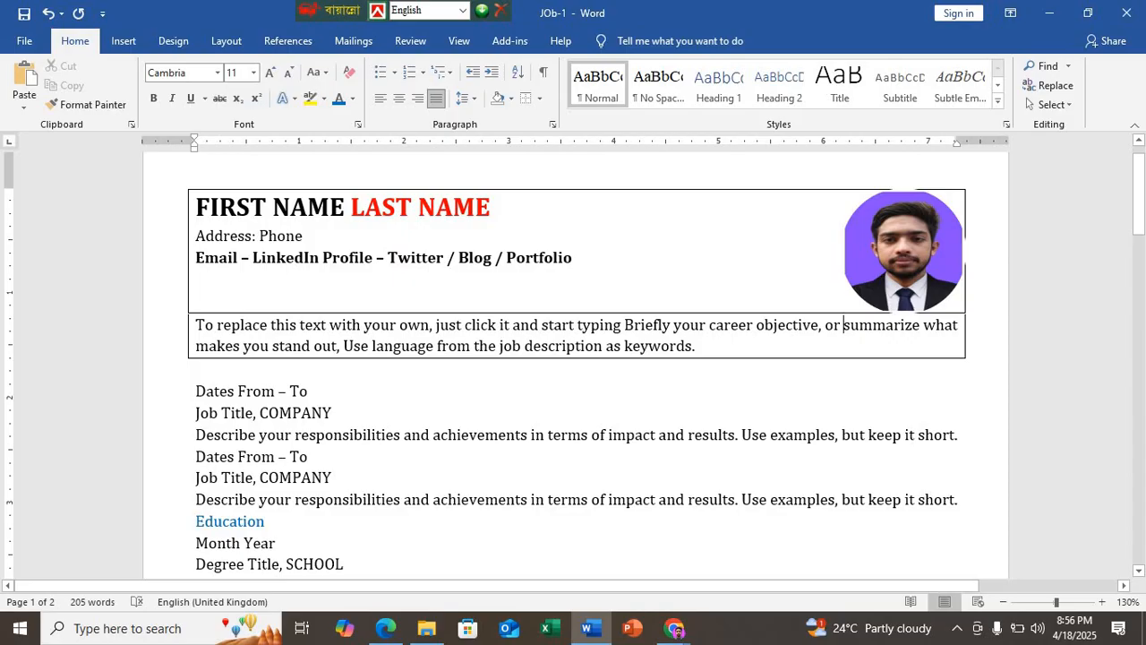
pyautogui.hotkey('shift', 'Return')
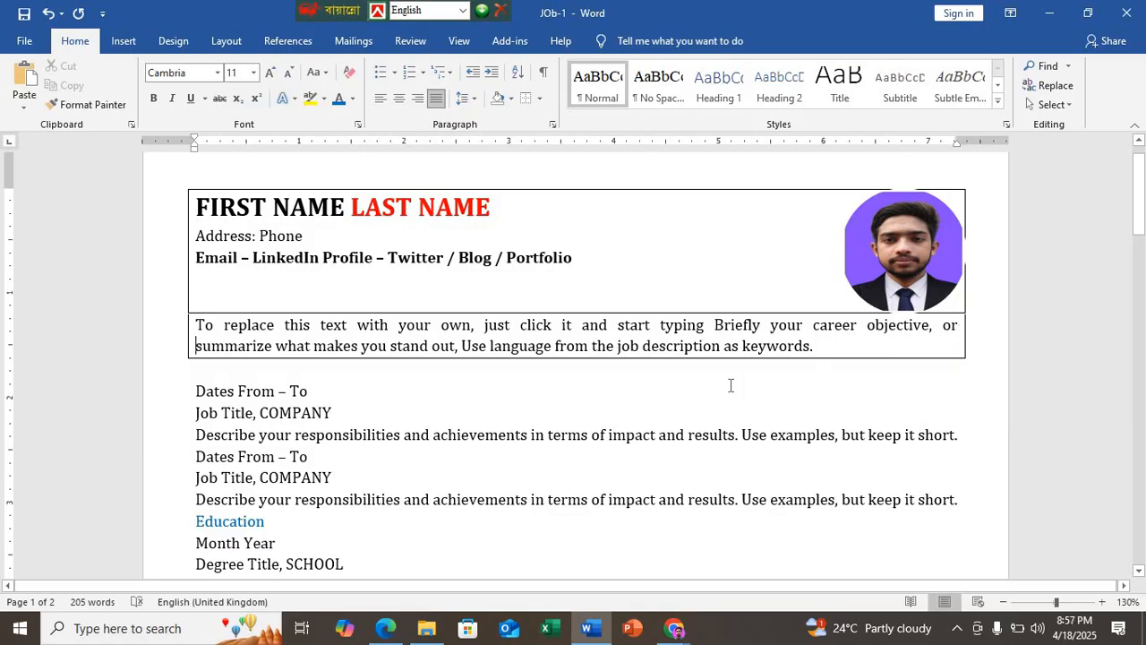
pyautogui.click(676, 628)
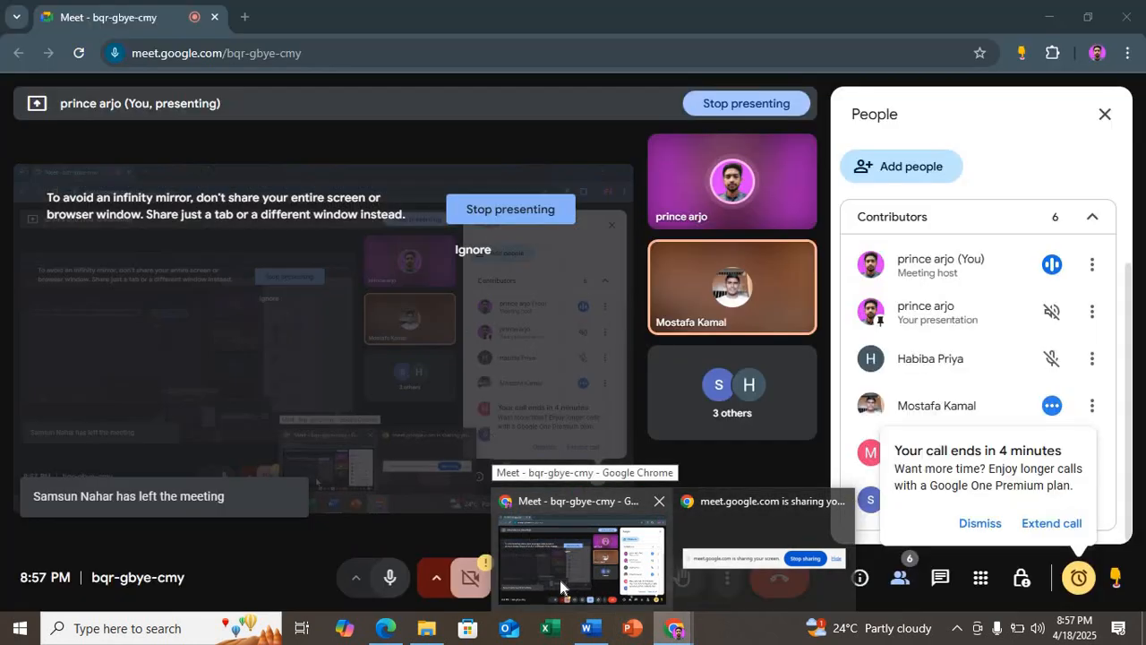
pyautogui.moveTo(560, 580)
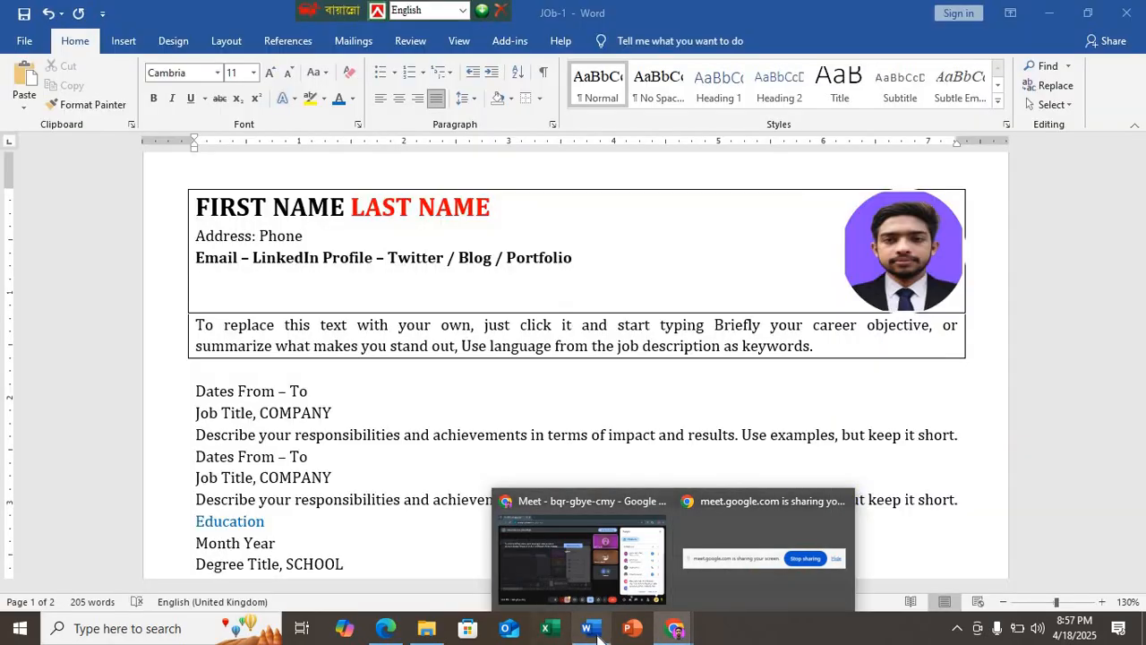
pyautogui.click(961, 328)
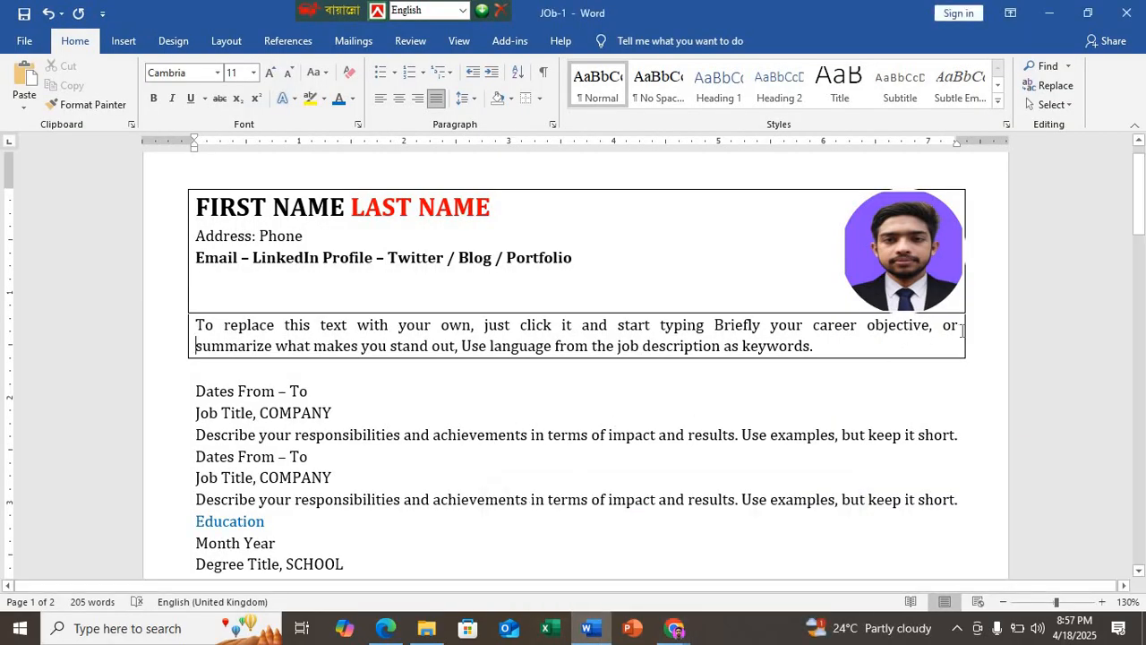
pyautogui.press('Delete')
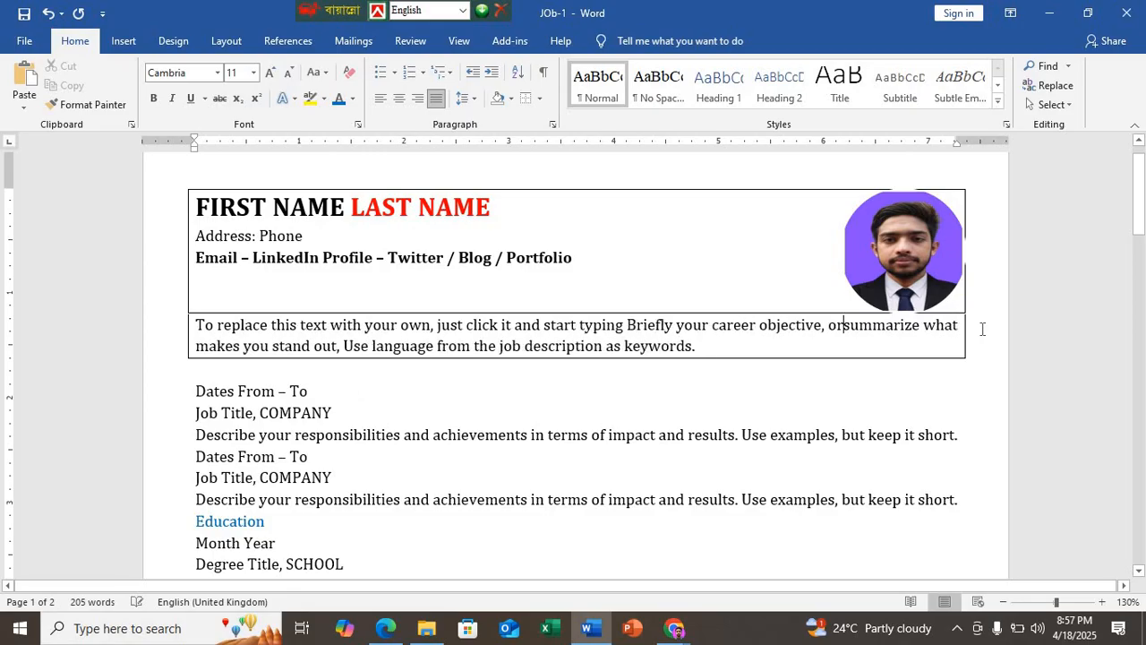
# Step: Try manual line breaks before "what" and before "Briefly" in the career objective paragraph, removing each one again
pyautogui.click(925, 328)
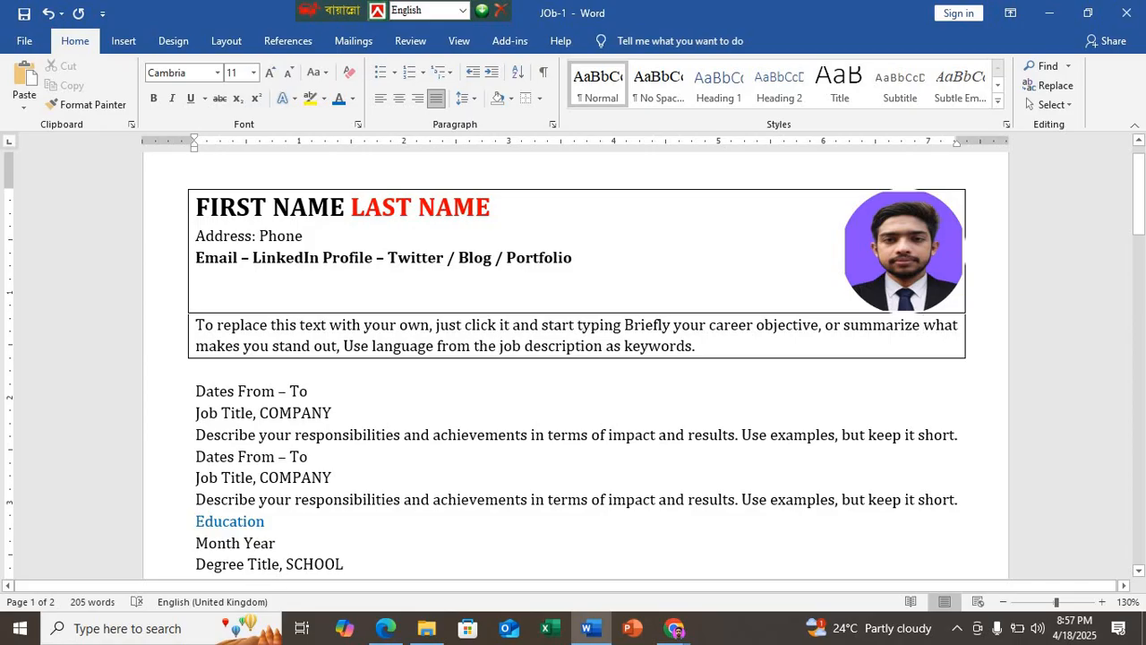
pyautogui.hotkey('shift', 'Return')
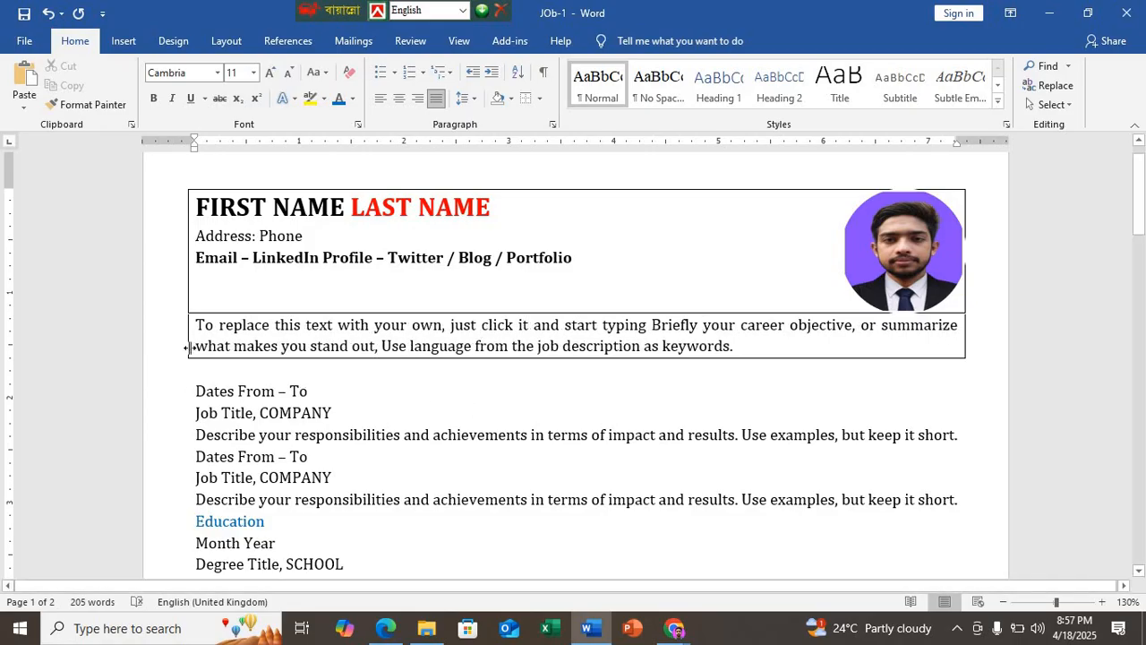
pyautogui.press('BackSpace')
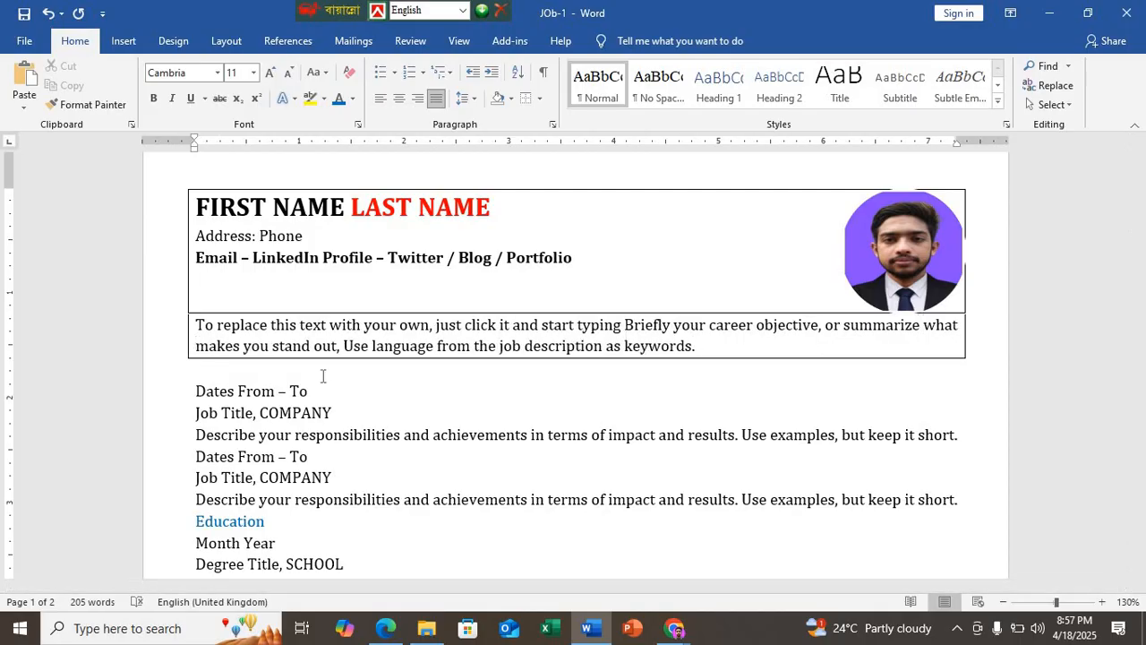
pyautogui.click(623, 327)
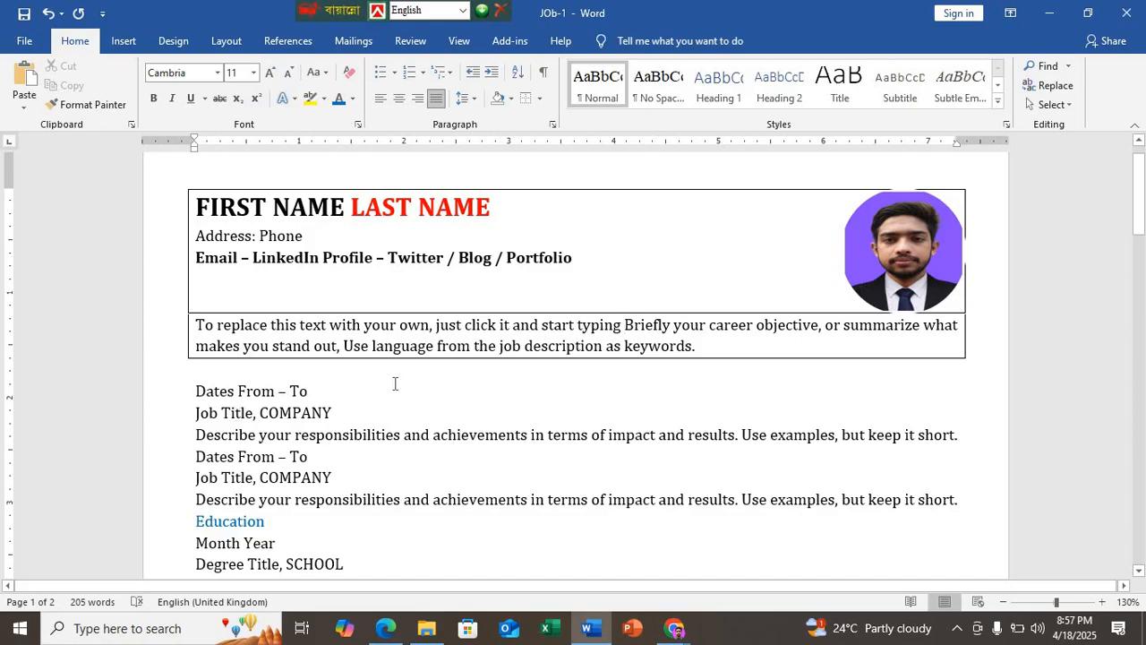
pyautogui.hotkey('shift', 'Return')
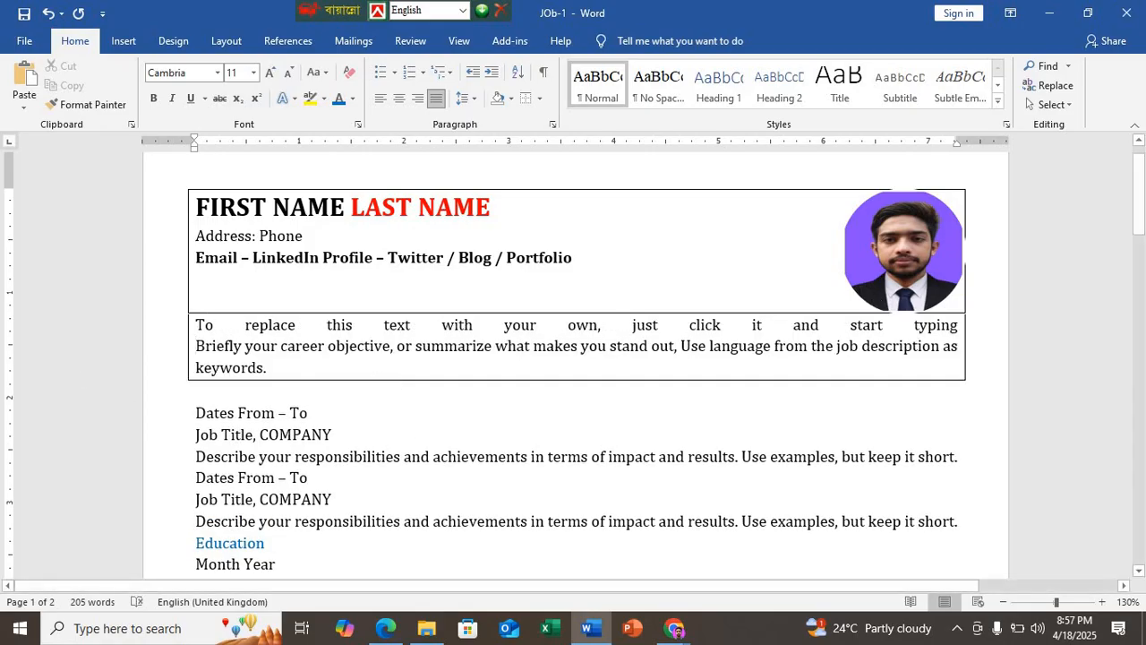
pyautogui.press('BackSpace')
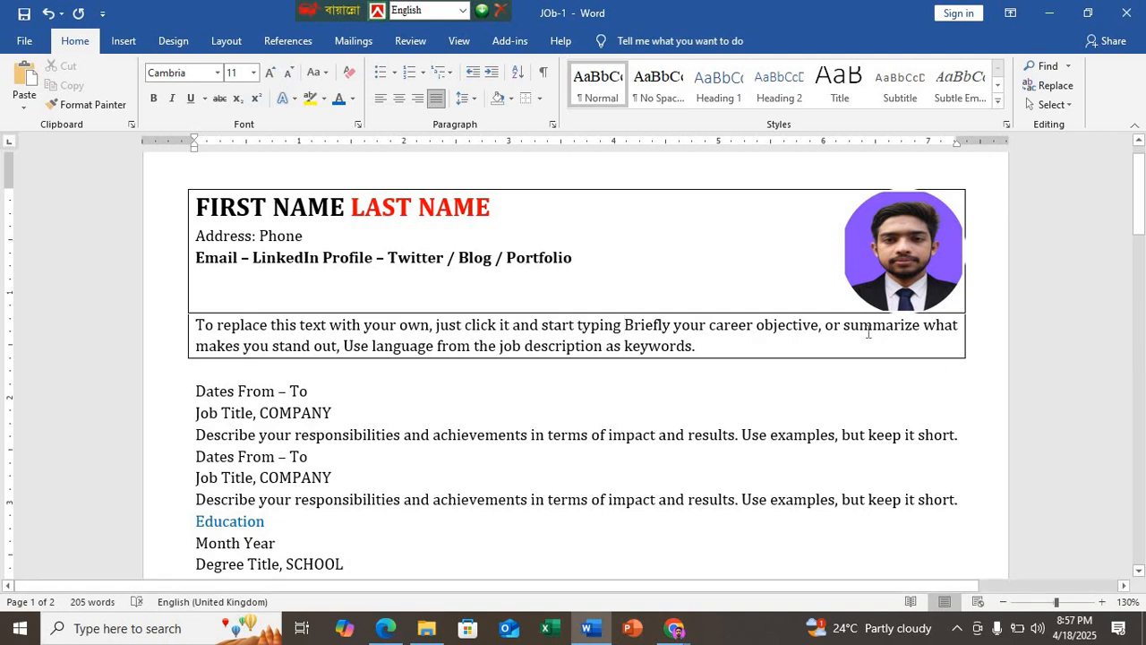
# Step: Insert a manual line break before "summarize" so the career objective wraps as in the sample
pyautogui.click(843, 326)
pyautogui.hotkey('shift', 'Return')
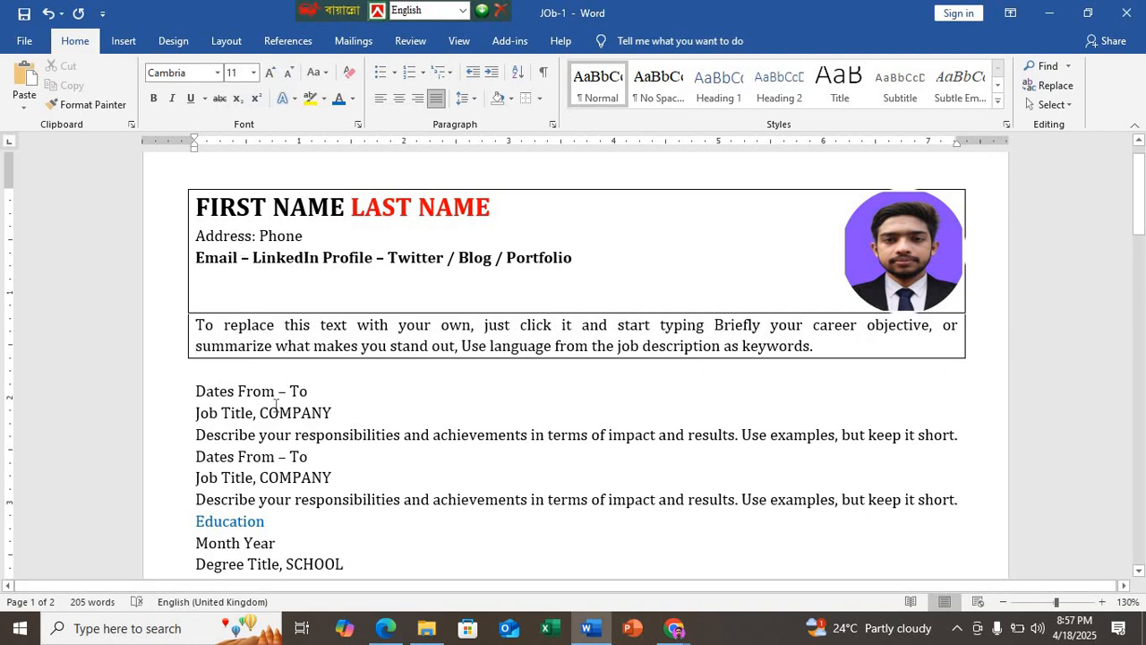
# Step: Review the English Part text specifications and the sample's Education, Skills and Activities sections in the Edge PDF
pyautogui.hotkey('alt', 'Tab')
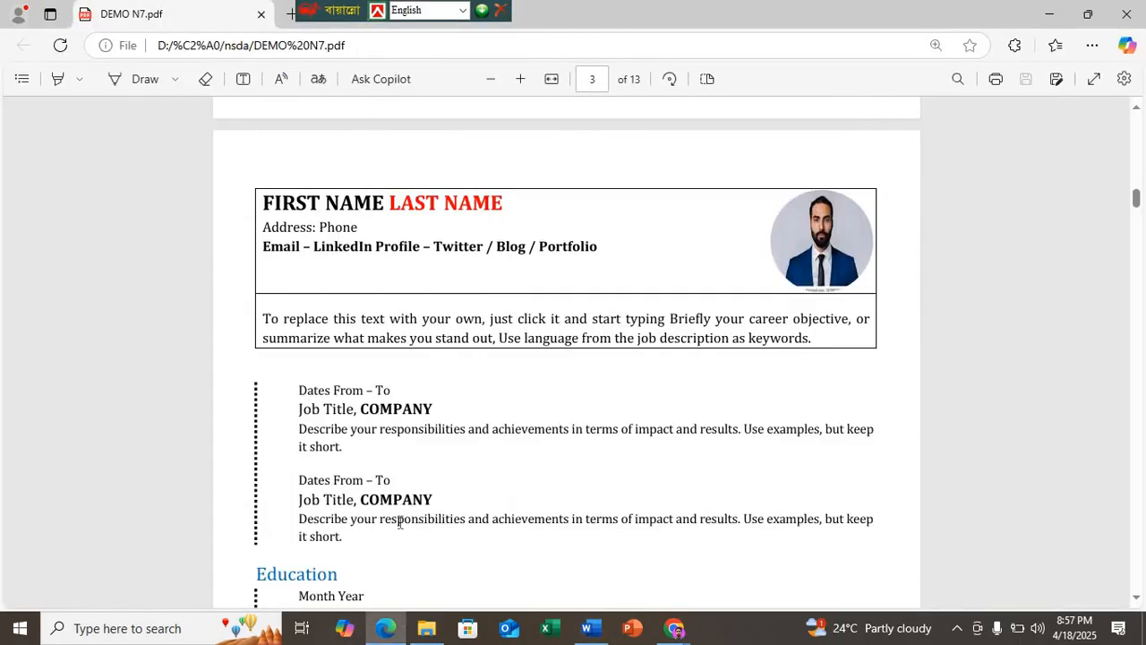
pyautogui.scroll(8, 398, 523)
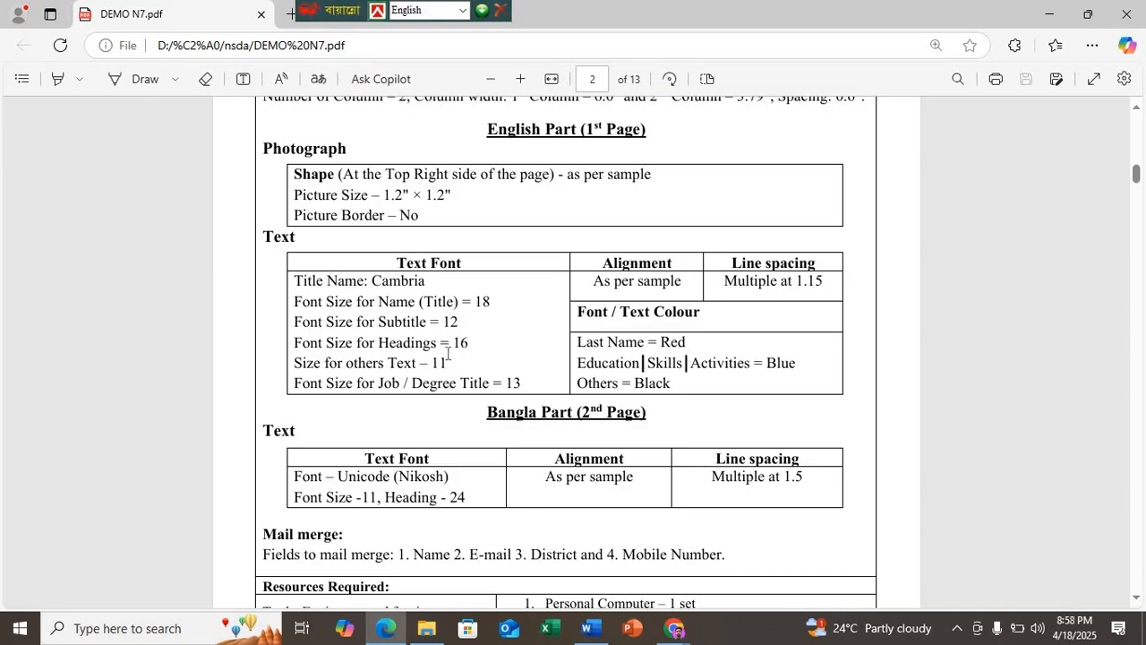
pyautogui.scroll(-10, 449, 358)
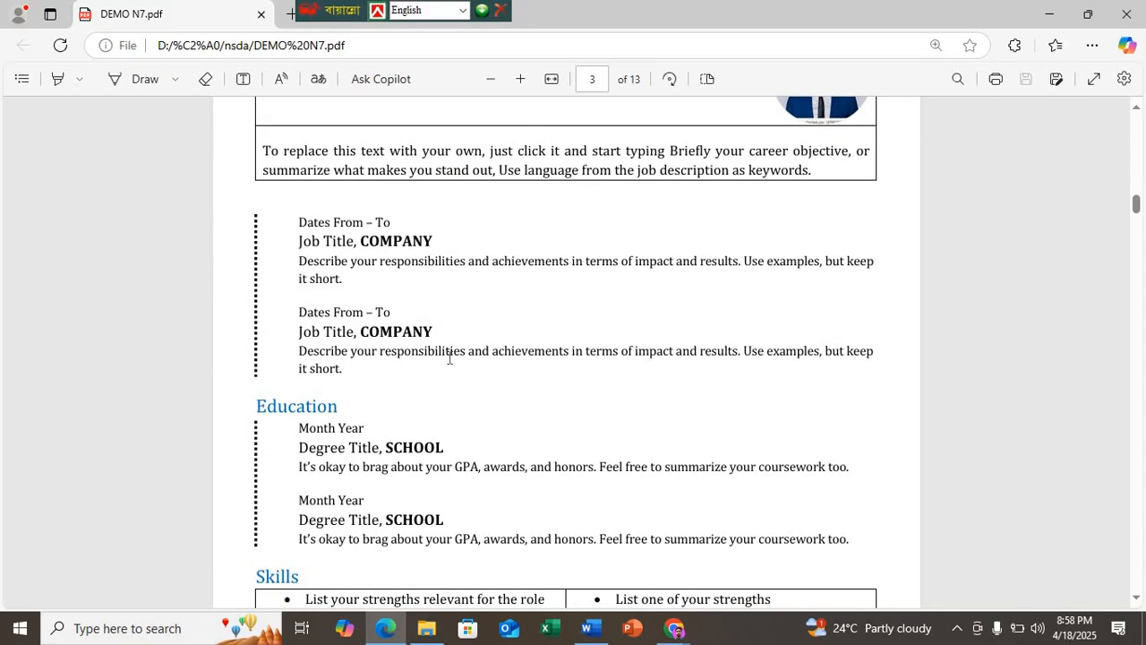
pyautogui.scroll(3, 449, 358)
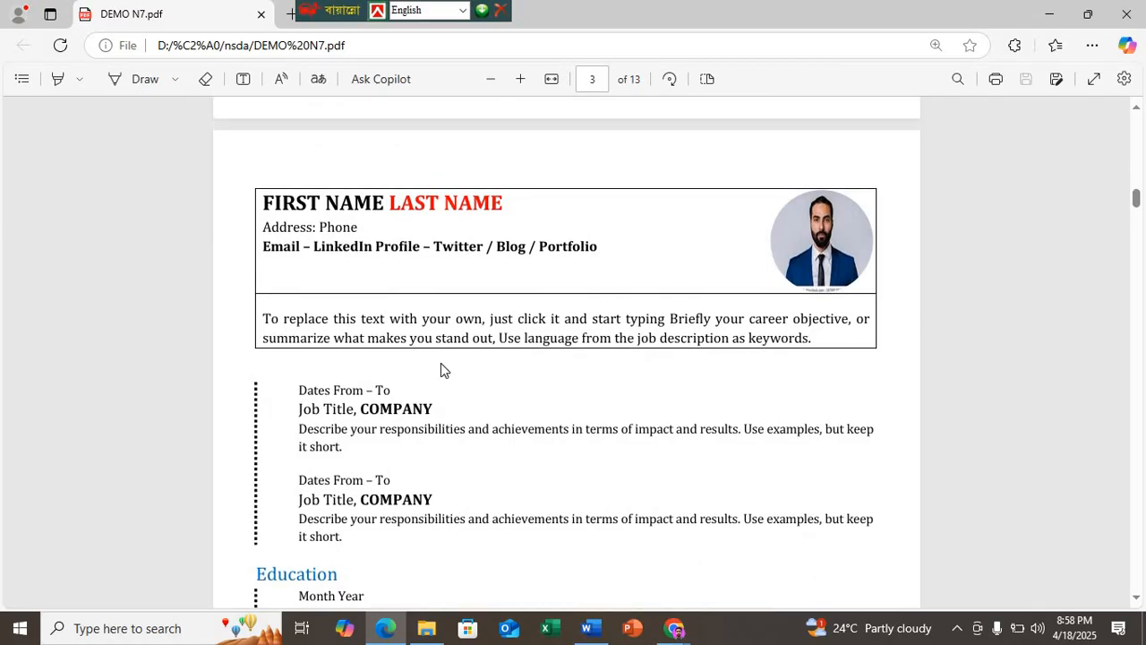
pyautogui.scroll(-4, 440, 371)
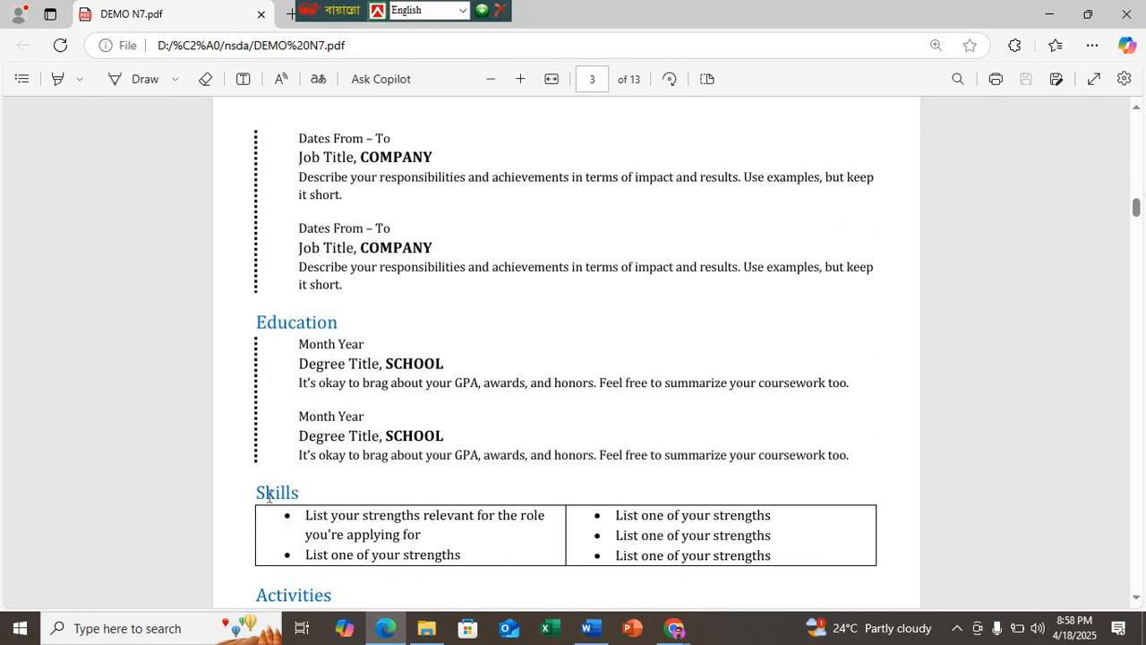
pyautogui.scroll(-2, 289, 580)
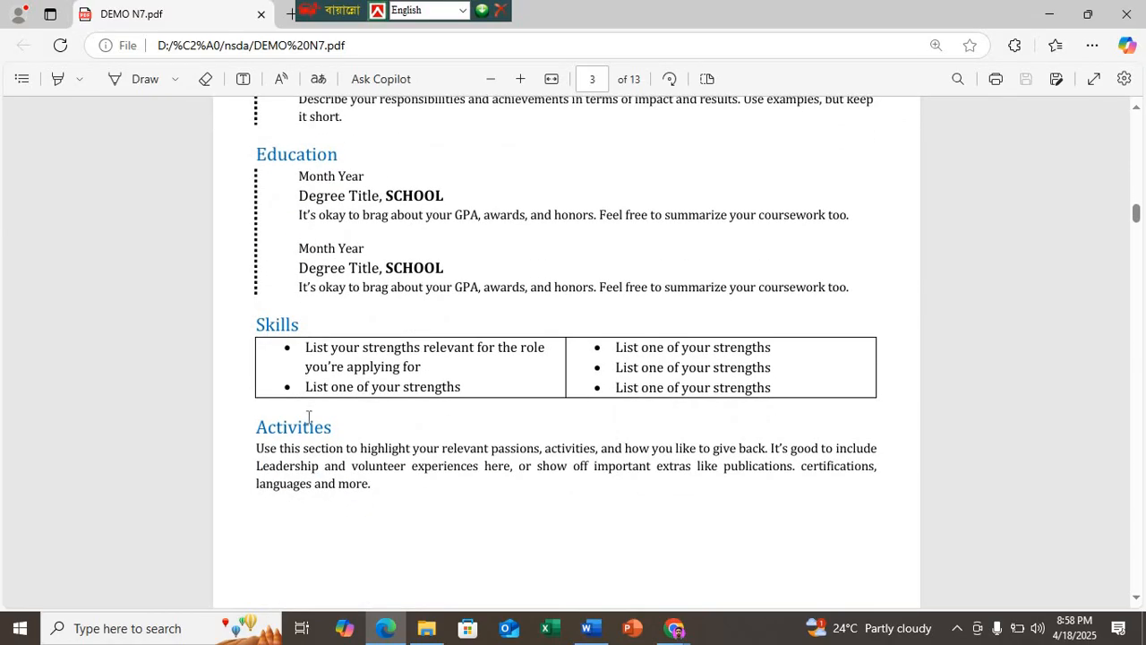
pyautogui.scroll(3, 307, 415)
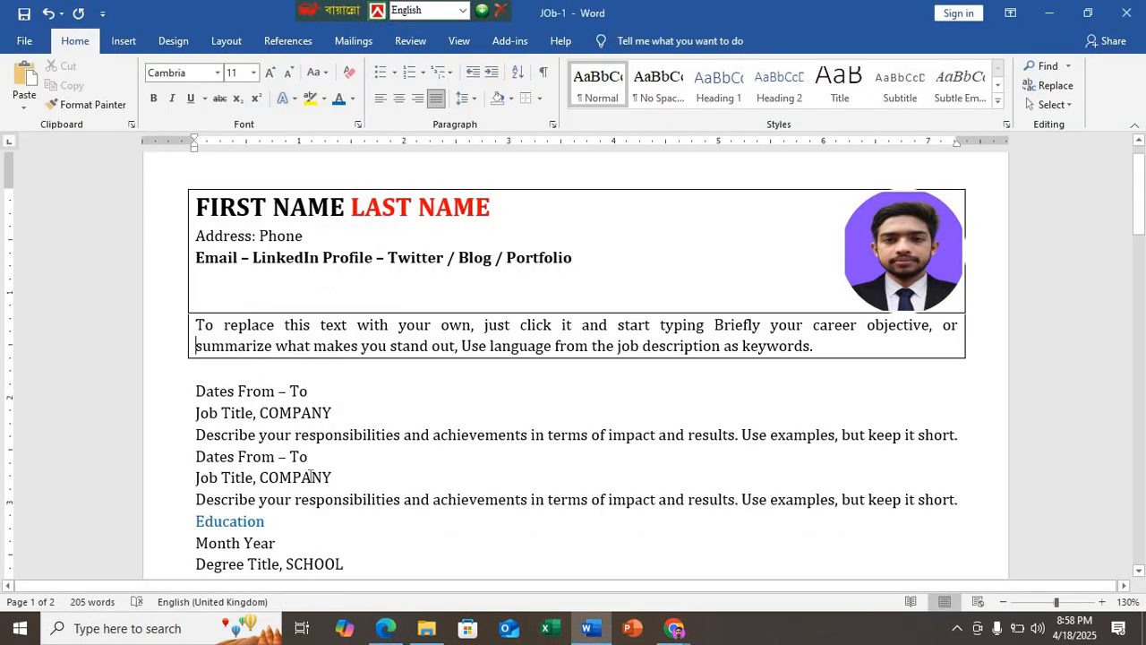
# Step: Set the Education, Skills and Activities headings to font size 16, checking the heading size in the Edge PDF specification
pyautogui.scroll(-2, 424, 495)
pyautogui.click(190, 426)
pyautogui.scroll(-3, 189, 427)
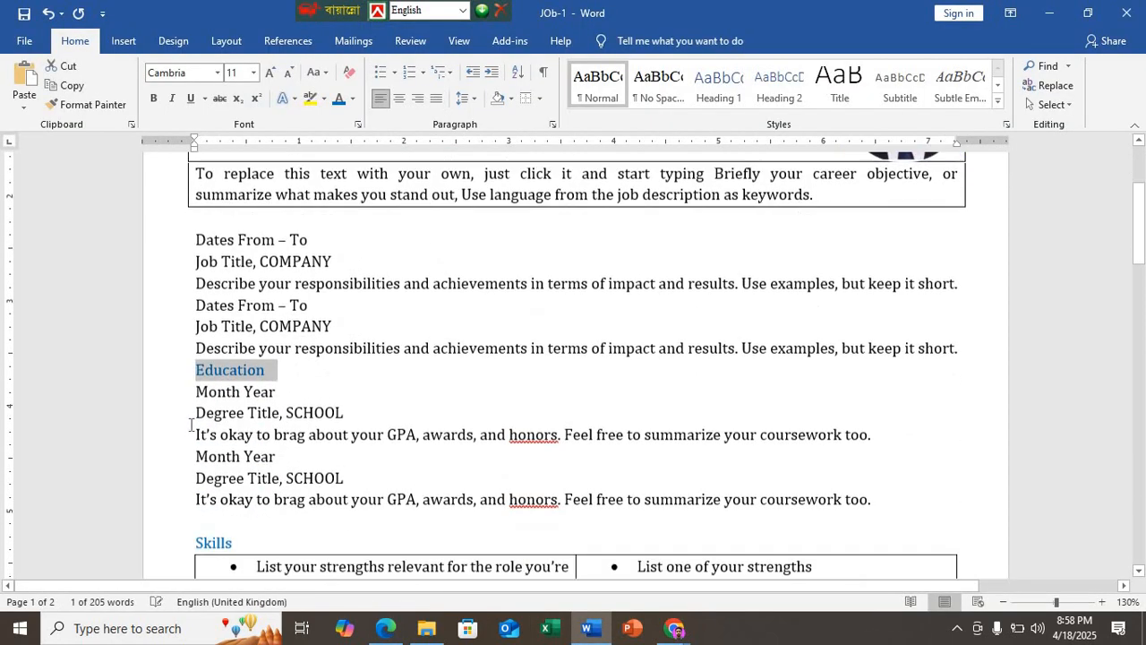
pyautogui.keyDown('ctrl'); pyautogui.click(187, 442); pyautogui.keyUp('ctrl')
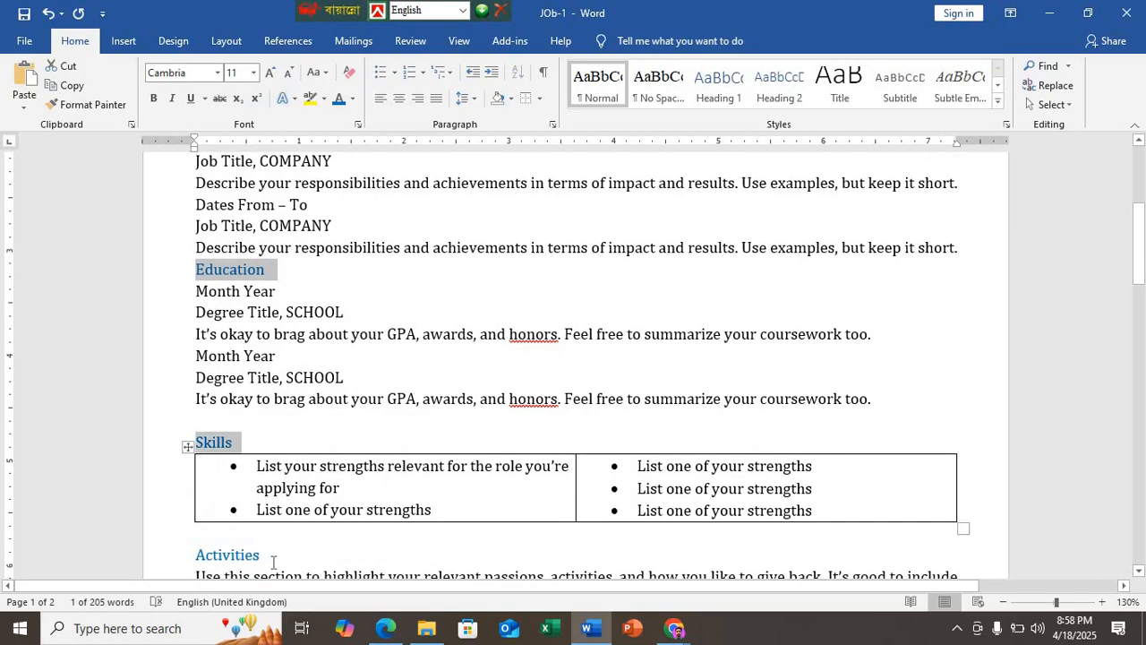
pyautogui.keyDown('ctrl'); pyautogui.click(188, 554); pyautogui.keyUp('ctrl')
pyautogui.click(385, 627)
pyautogui.scroll(12, 357, 383)
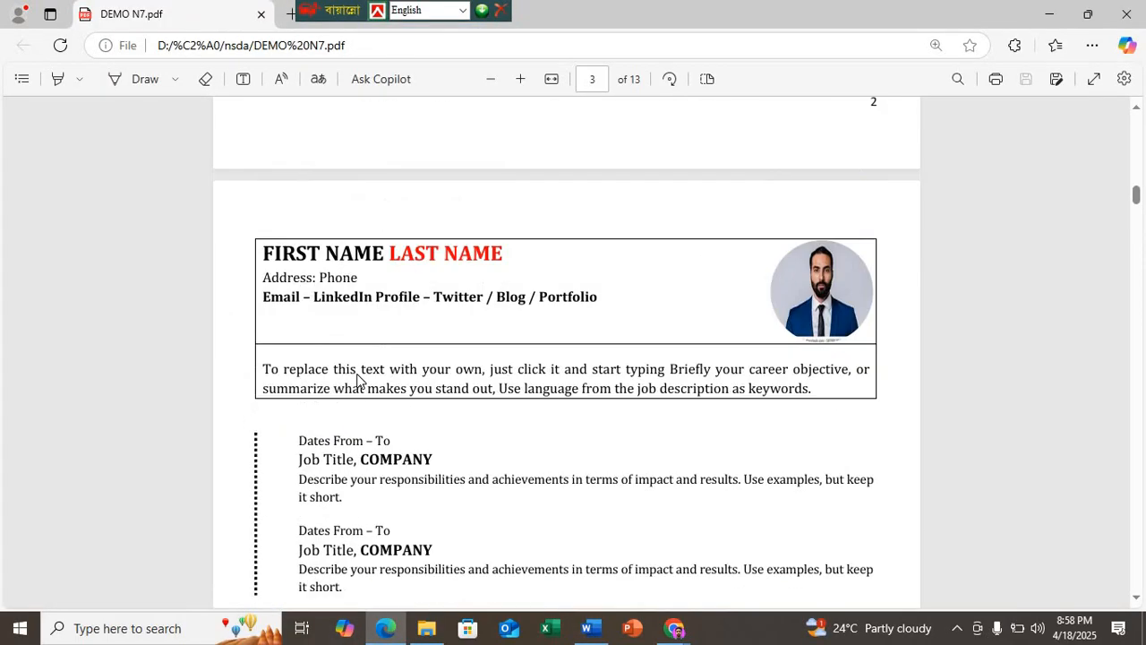
pyautogui.scroll(3, 357, 377)
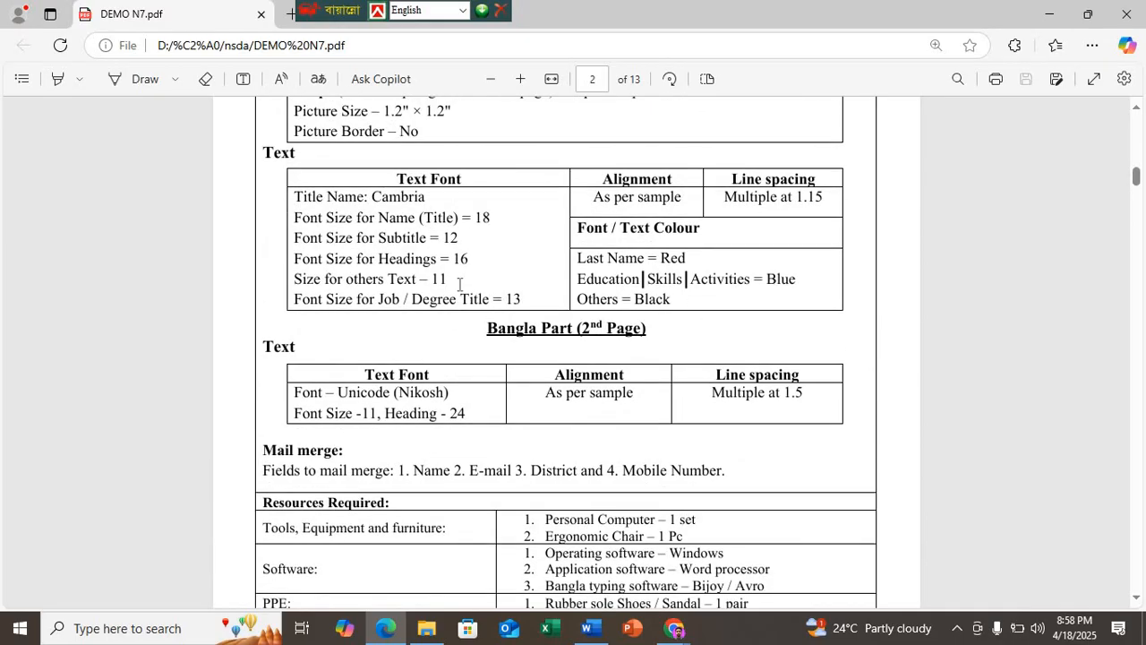
pyautogui.click(587, 628)
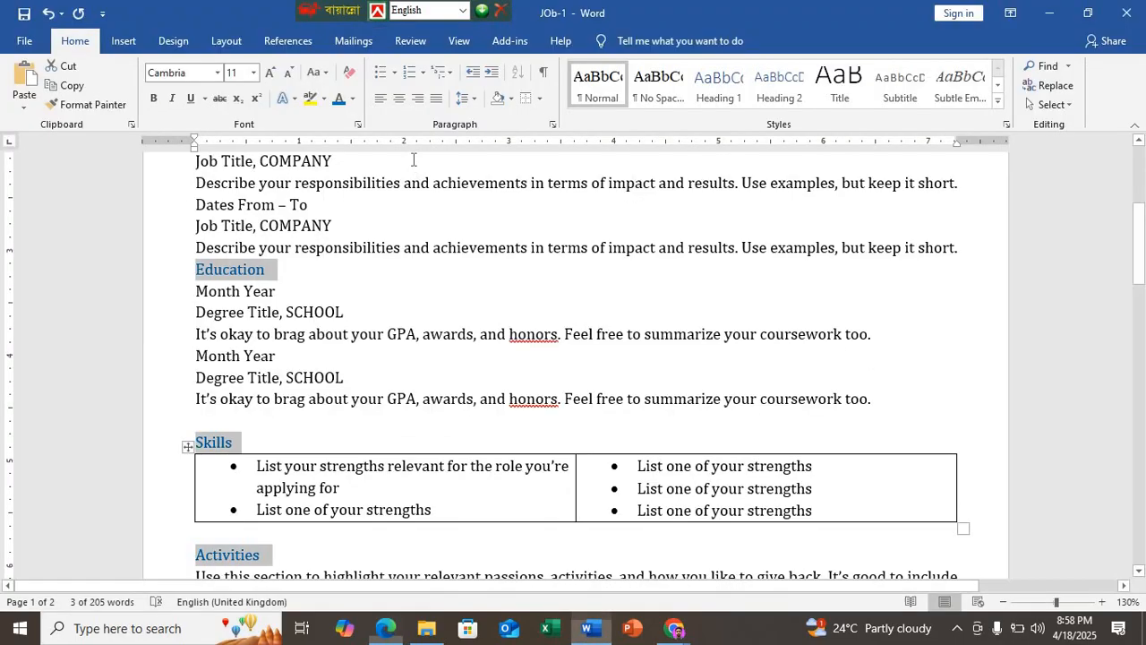
pyautogui.click(236, 71)
pyautogui.write('16')
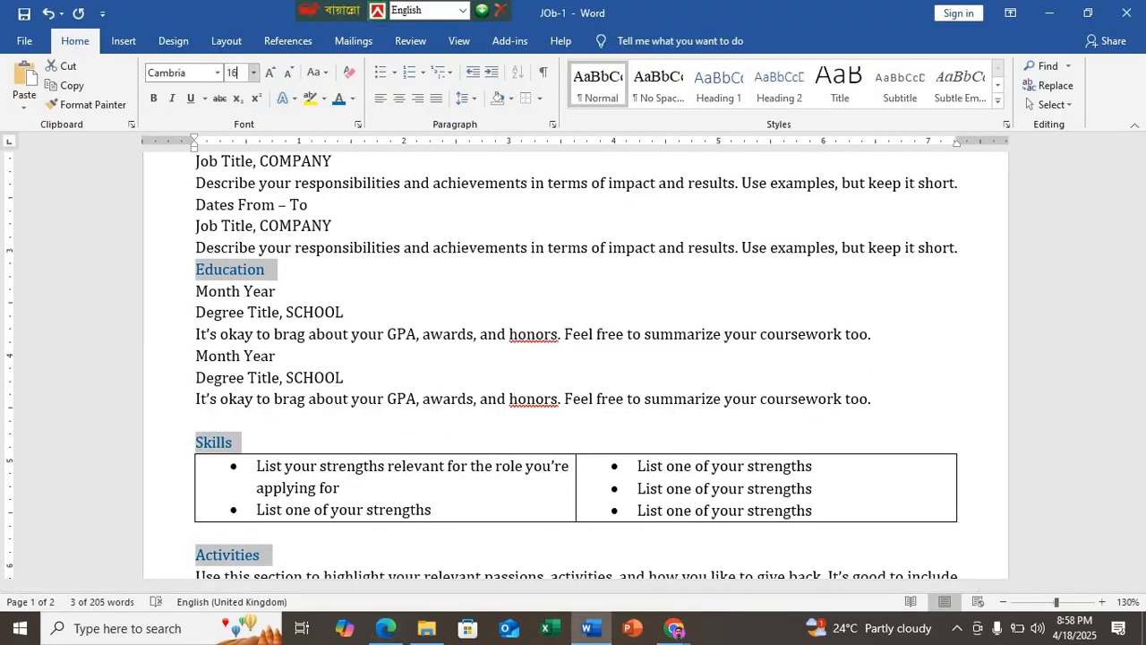
pyautogui.press('Return')
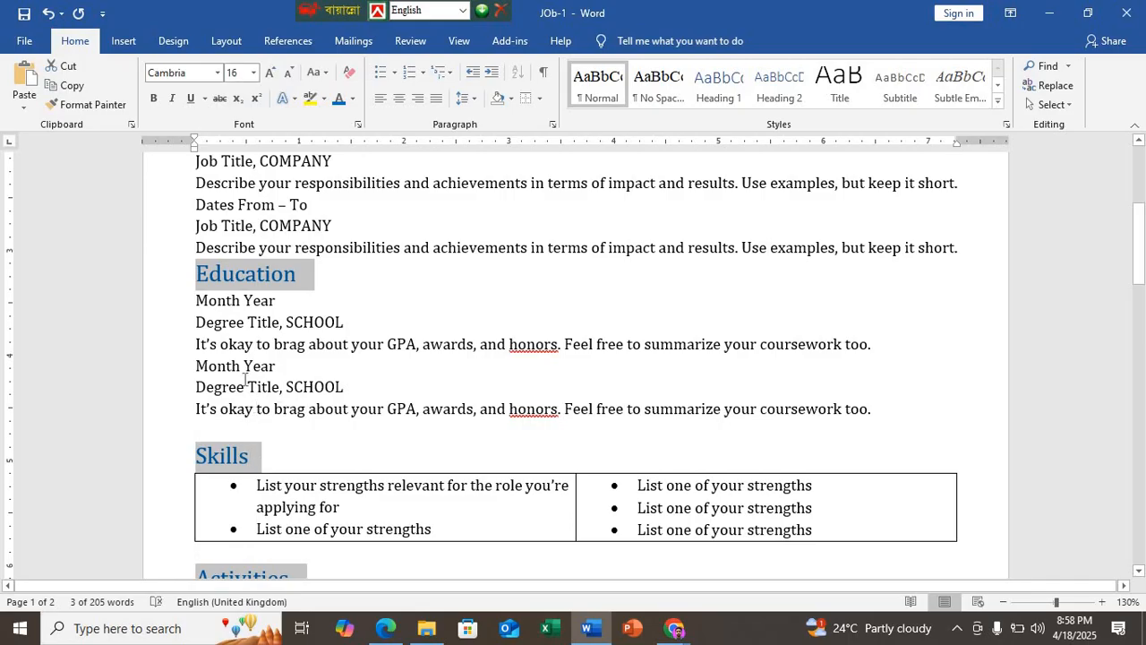
pyautogui.scroll(-3, 190, 382)
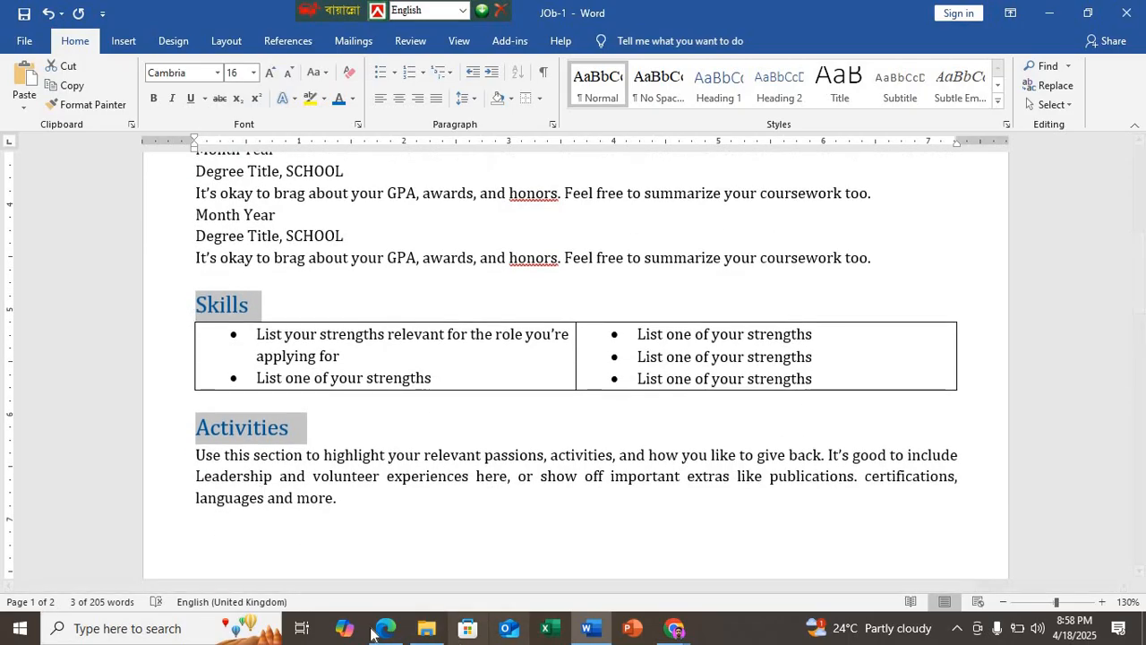
# Step: Switch to the Edge PDF and compare the specified subtitle and Job / Degree Title font sizes with the sample's job and education entries
pyautogui.click(385, 628)
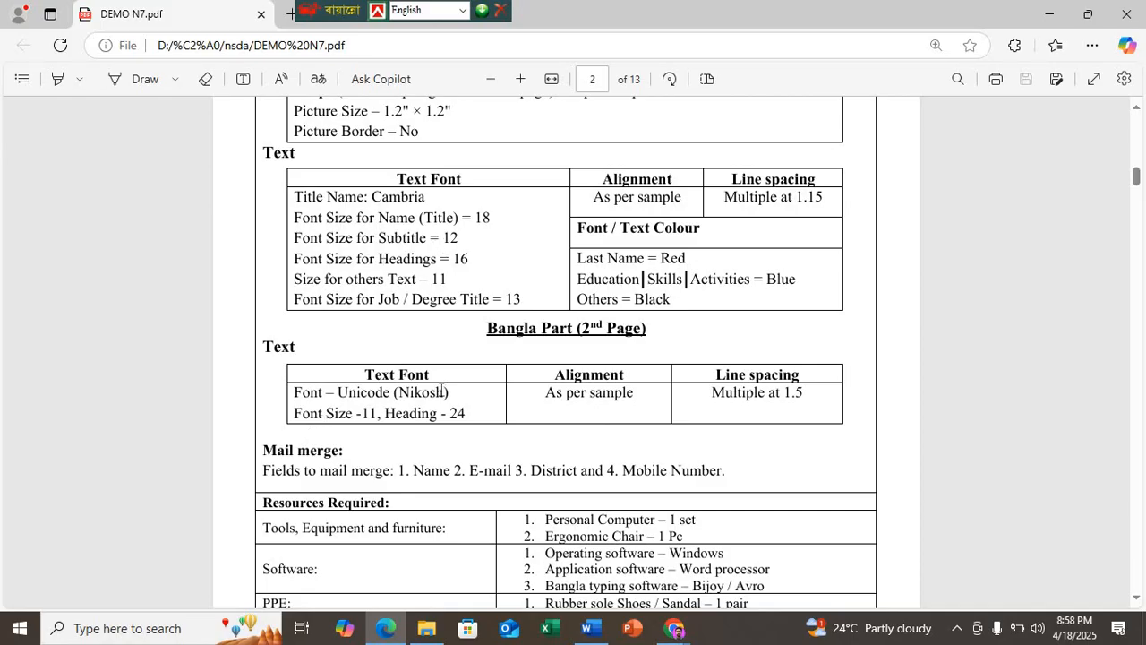
pyautogui.scroll(-12, 443, 392)
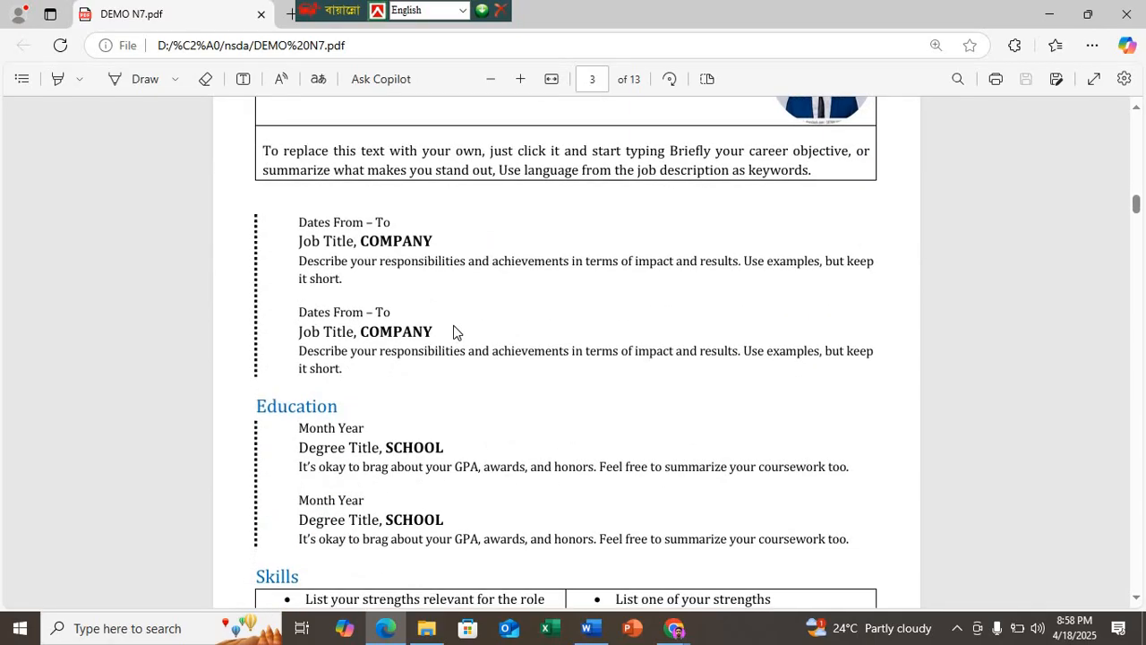
pyautogui.scroll(-2, 394, 236)
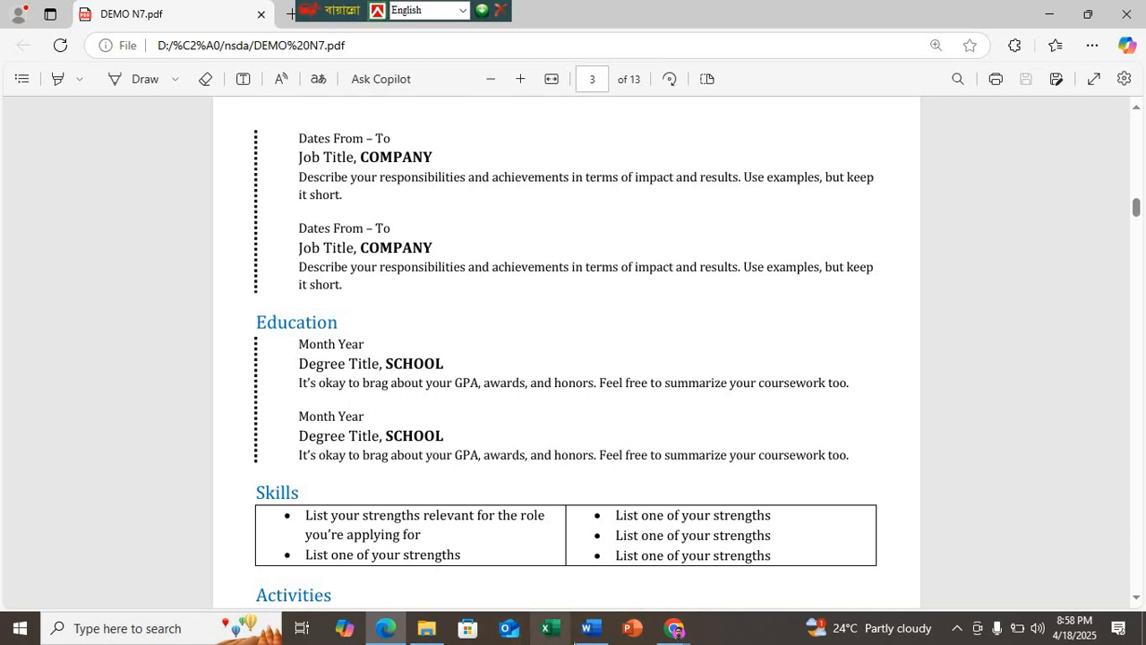
pyautogui.scroll(6, 385, 479)
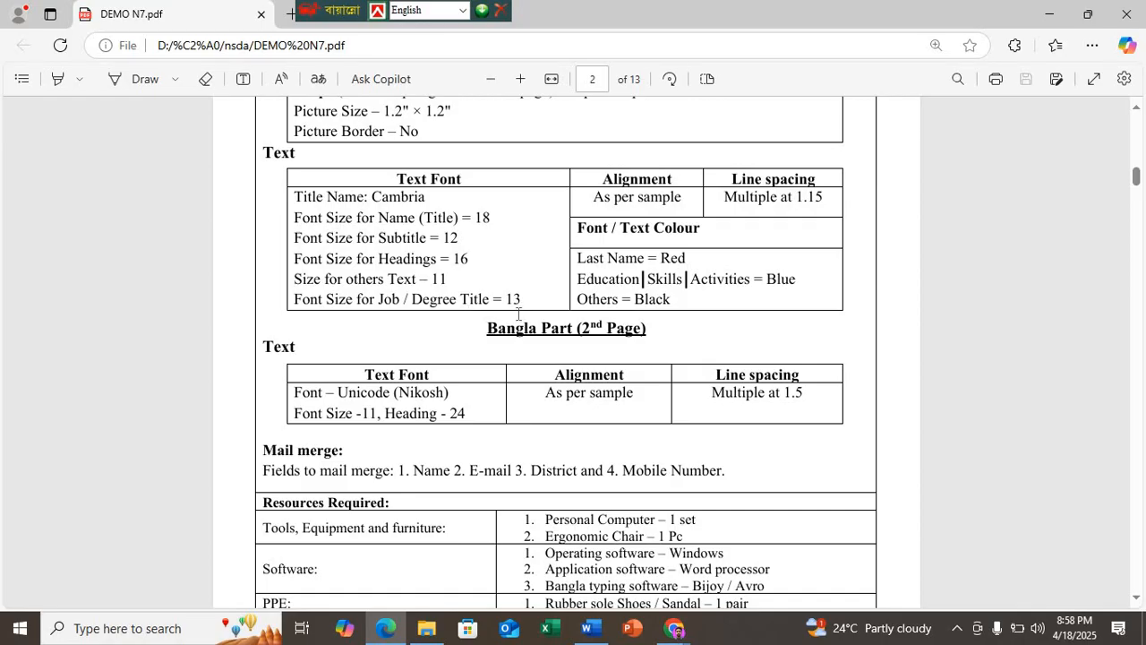
pyautogui.scroll(-6, 399, 449)
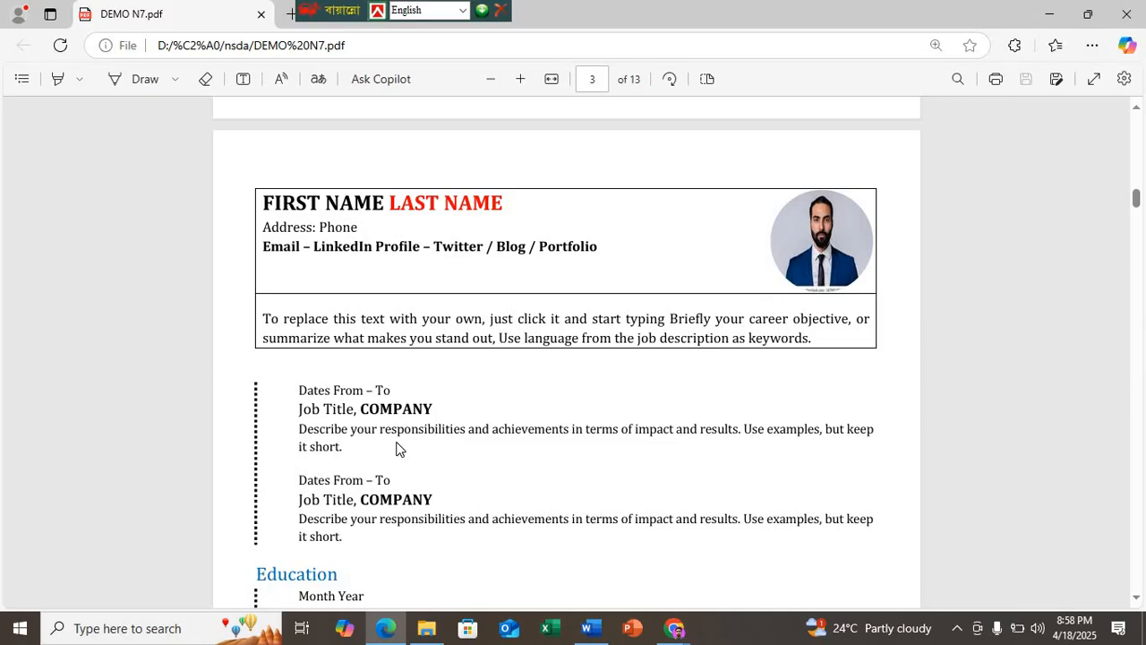
pyautogui.scroll(-3, 399, 449)
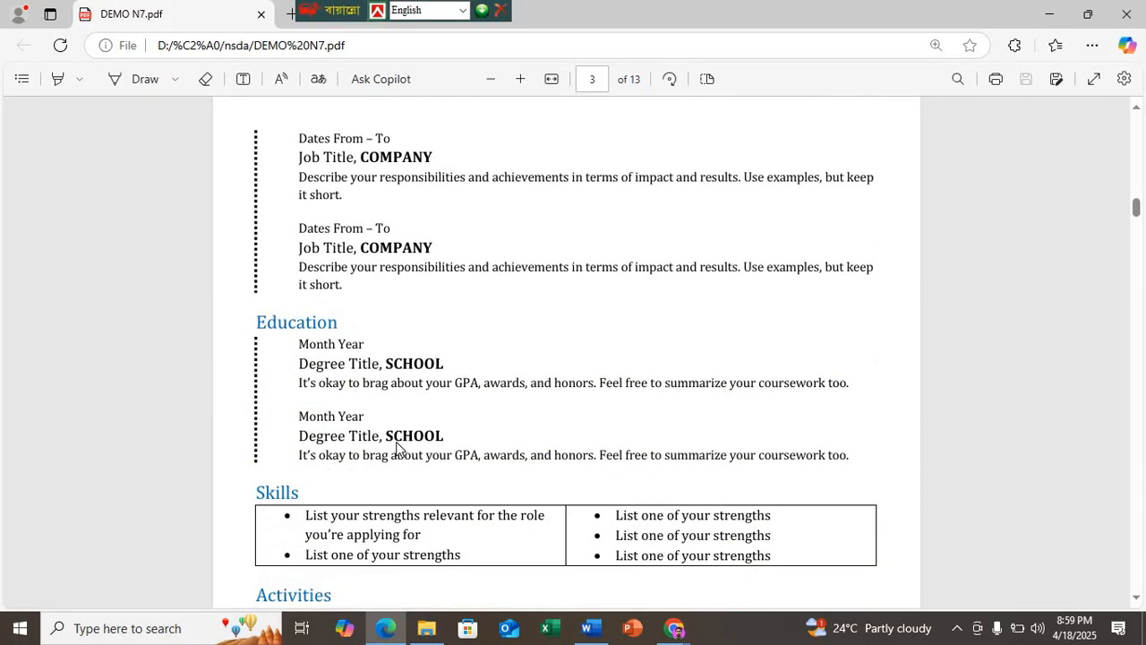
pyautogui.scroll(-1, 396, 440)
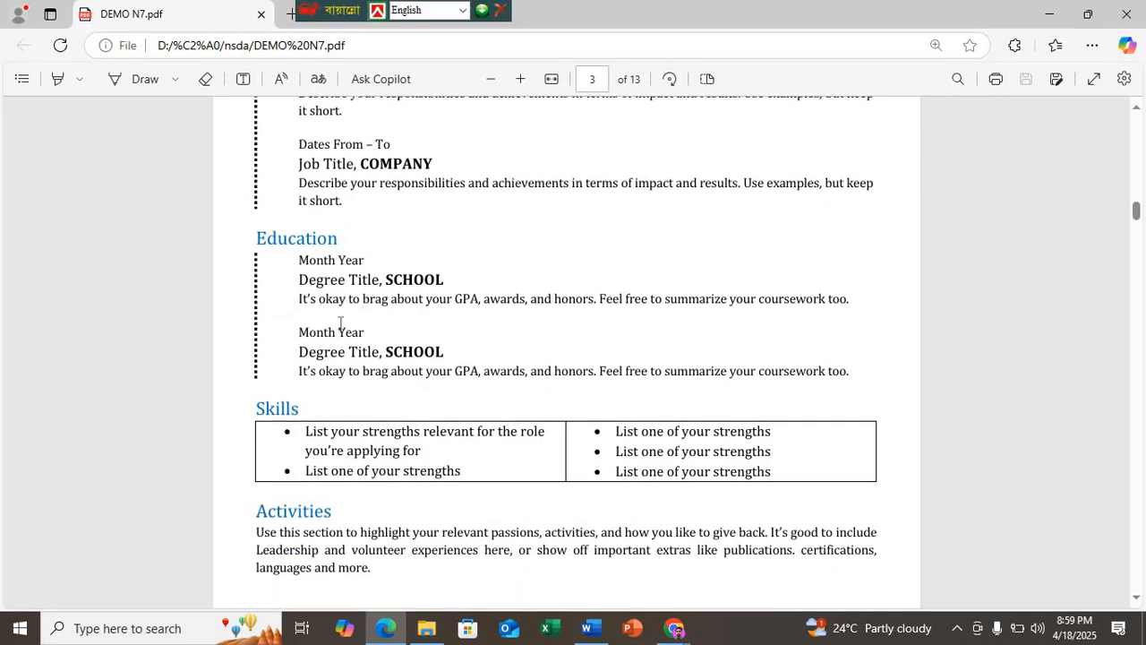
pyautogui.scroll(2, 343, 271)
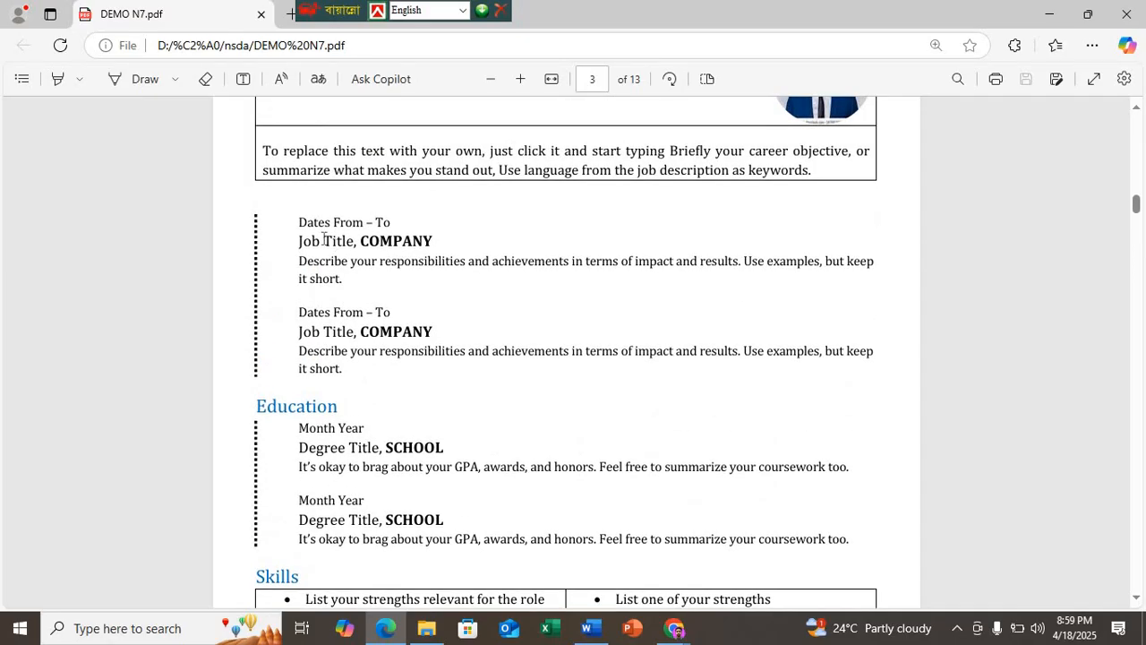
pyautogui.scroll(2, 383, 287)
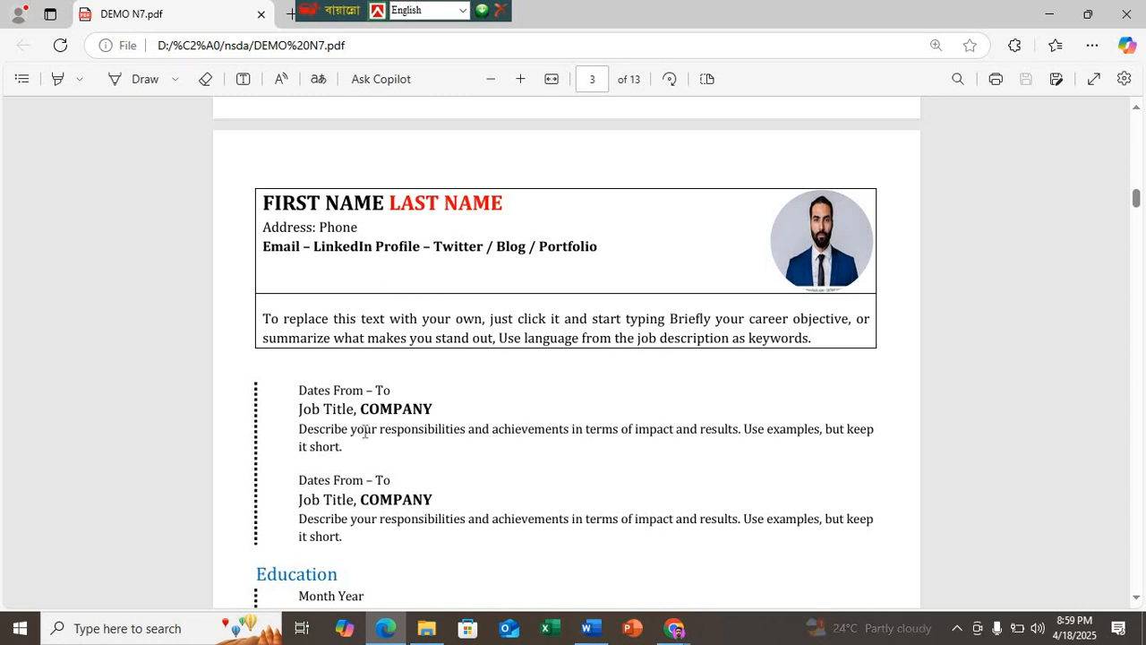
pyautogui.scroll(4, 364, 431)
pyautogui.scroll(2, 365, 430)
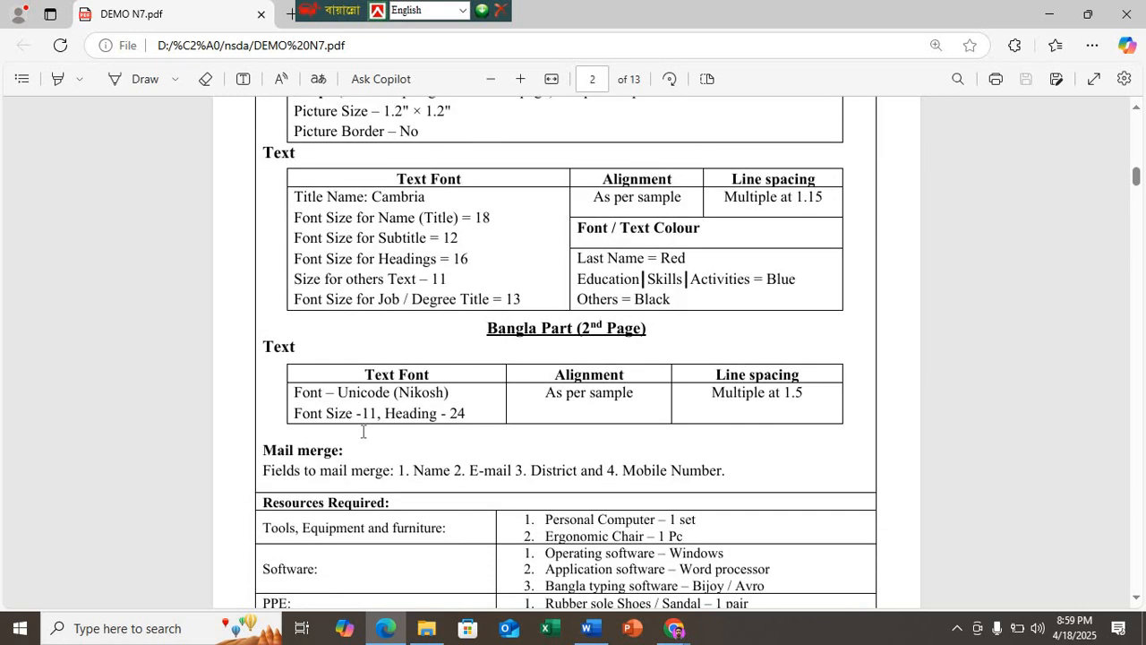
pyautogui.scroll(-5, 360, 439)
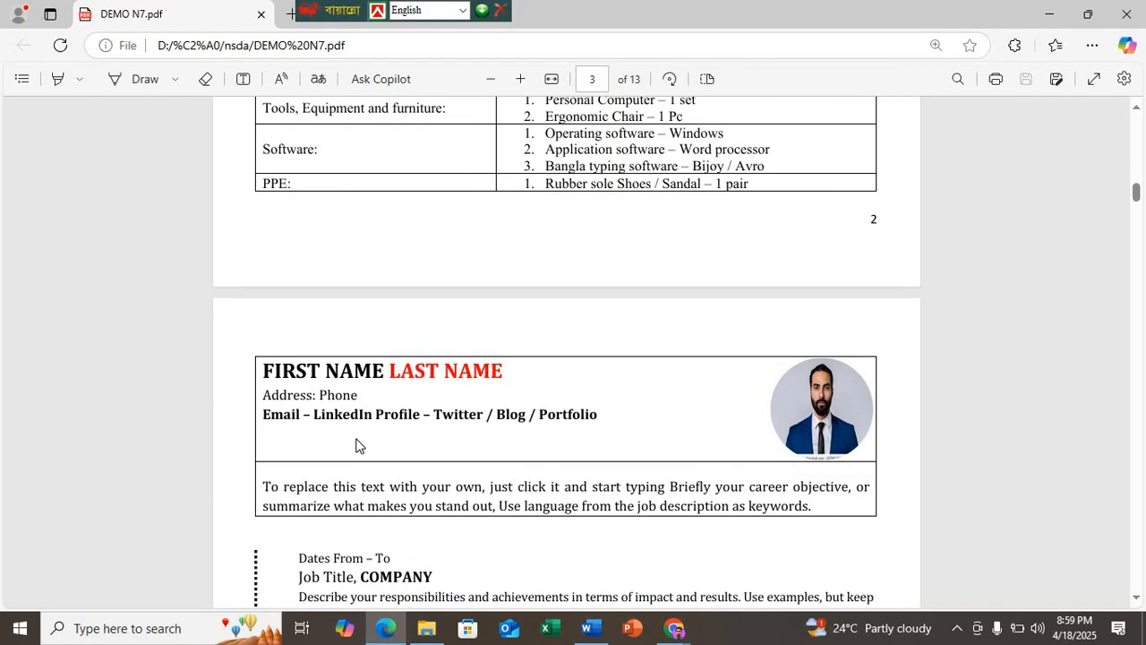
pyautogui.scroll(-4, 356, 442)
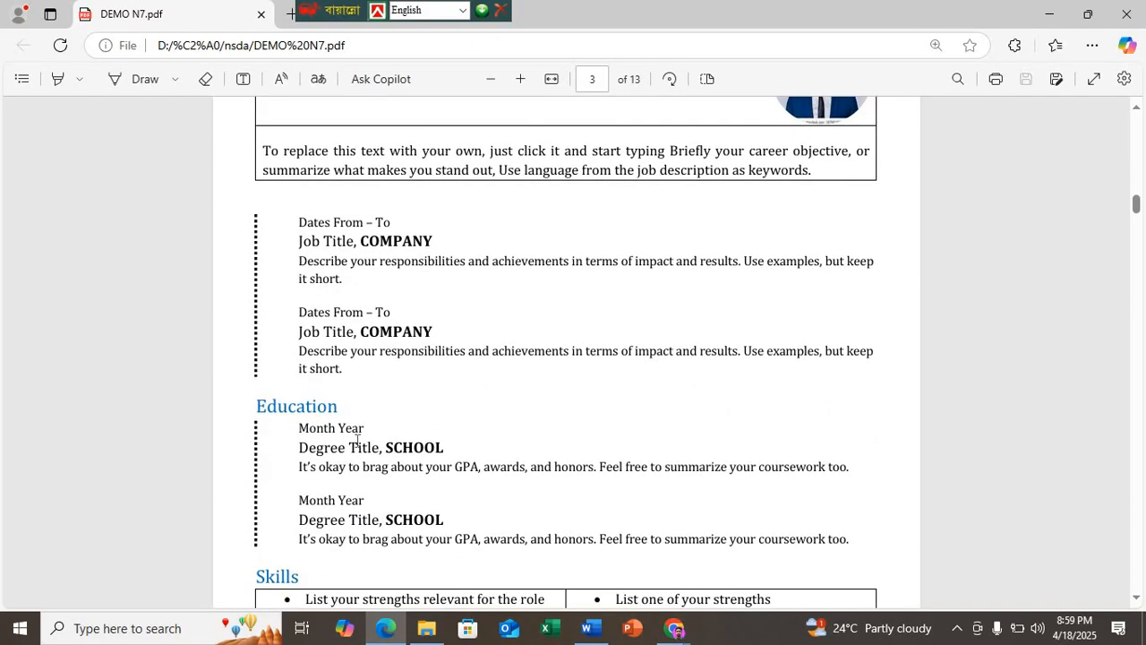
pyautogui.scroll(11, 357, 442)
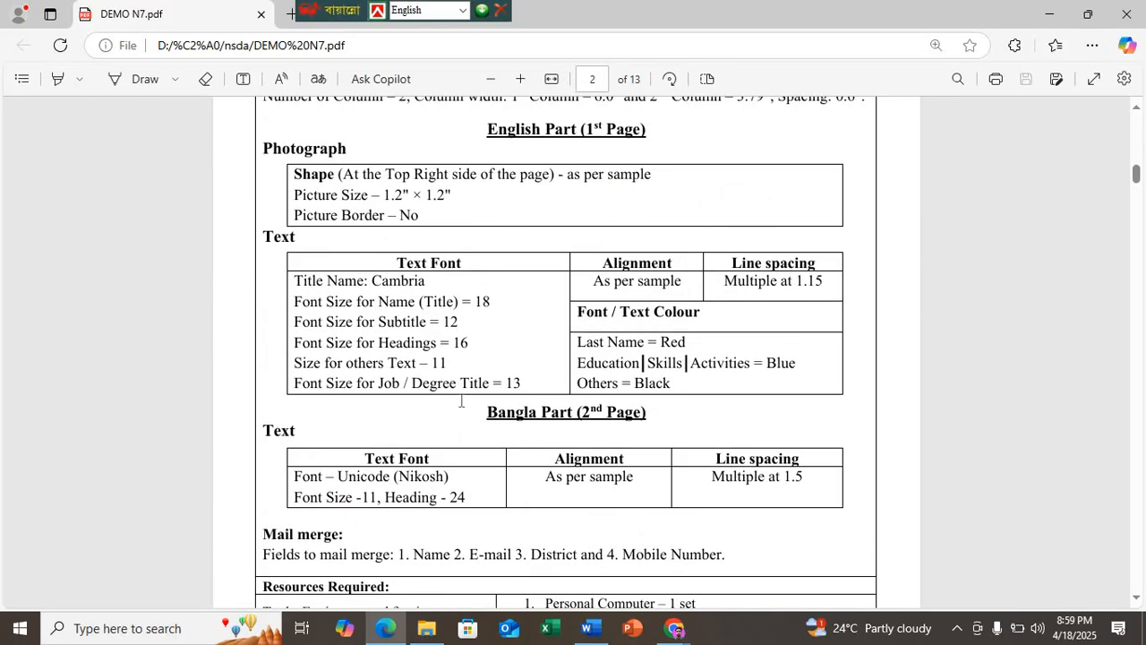
pyautogui.scroll(-7, 507, 392)
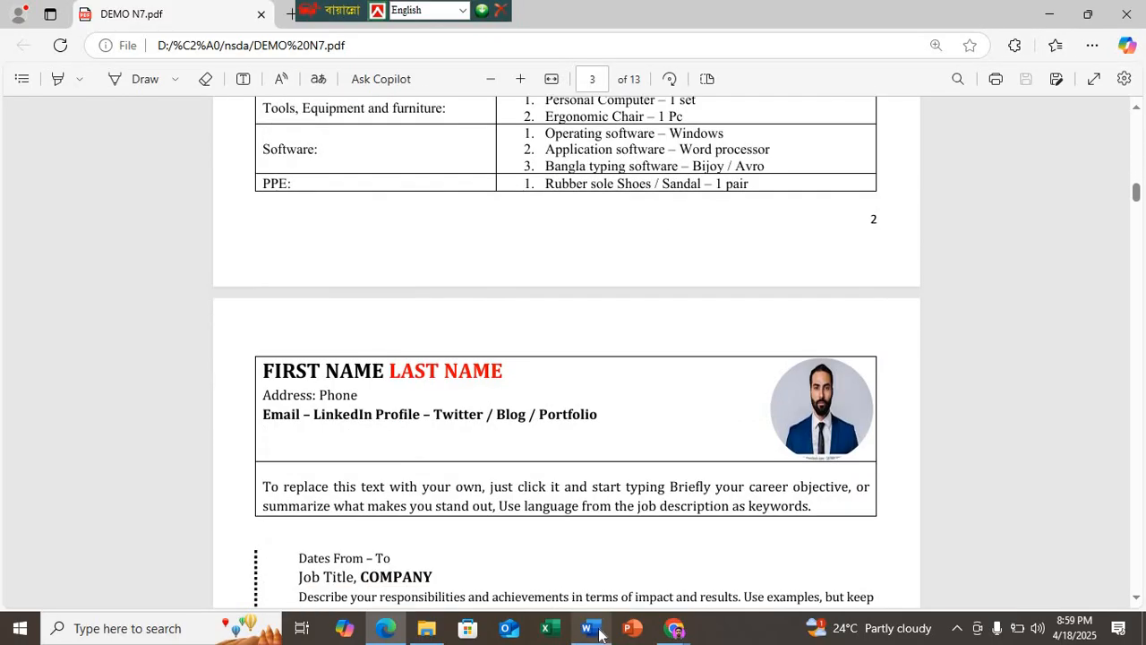
# Step: Back in Word, set both "Job Title, COMPANY" lines and both "Degree Title, SCHOOL" lines to font size 13
pyautogui.click(587, 627)
pyautogui.scroll(3, 245, 404)
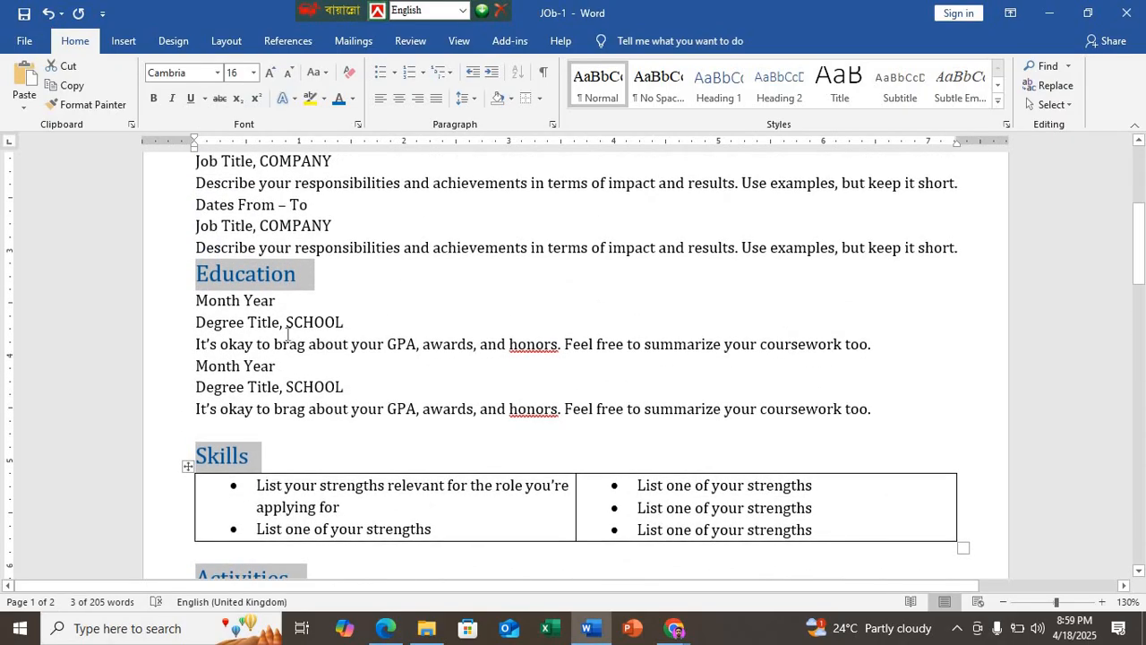
pyautogui.click(230, 323)
pyautogui.moveTo(355, 324); pyautogui.dragTo(176, 326)
pyautogui.moveTo(357, 403); pyautogui.dragTo(170, 400)
pyautogui.scroll(2, 171, 400)
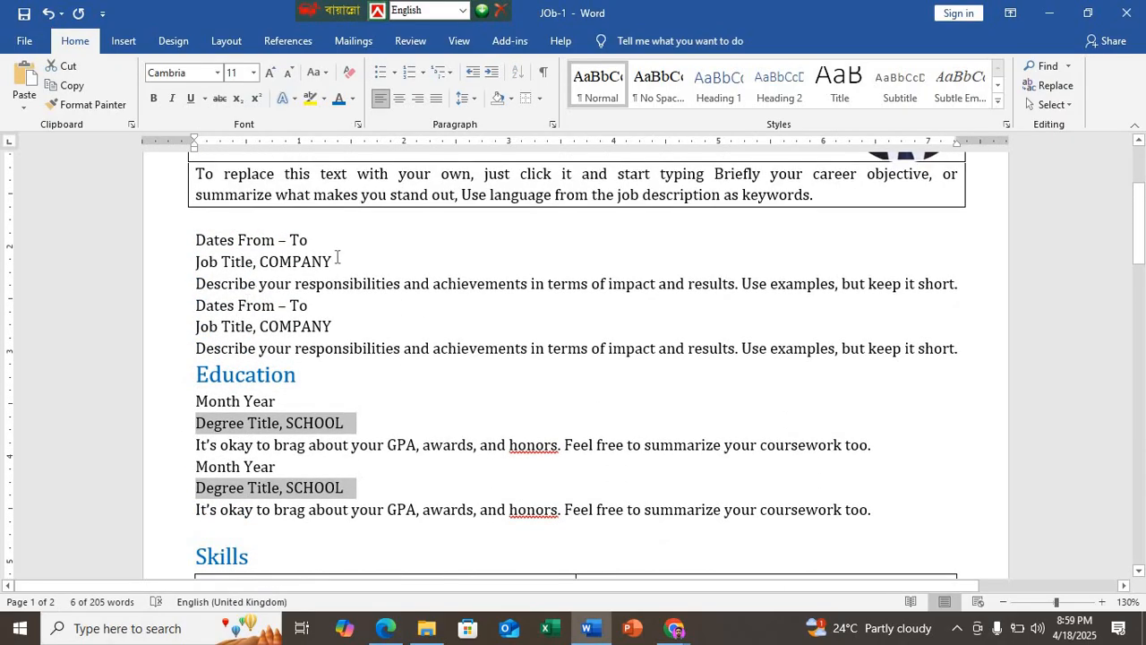
pyautogui.moveTo(339, 260); pyautogui.dragTo(171, 266)
pyautogui.moveTo(346, 322); pyautogui.dragTo(164, 334)
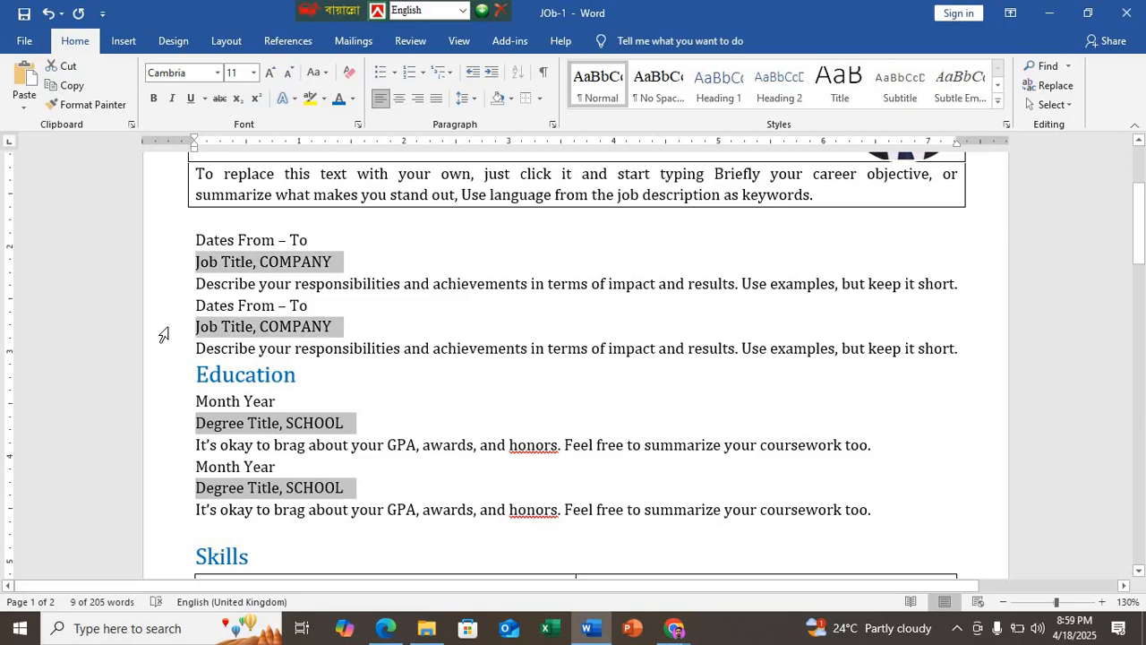
pyautogui.click(245, 74)
pyautogui.write('13')
pyautogui.press('Return')
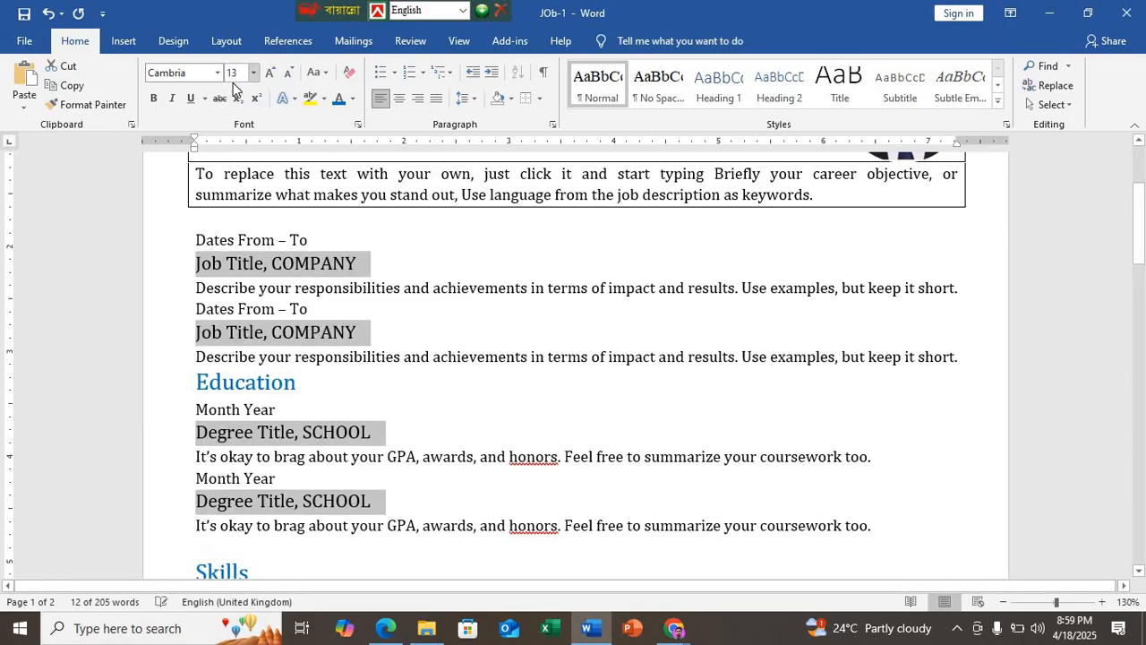
# Step: Set both "Dates From – To" lines and both "Month Year" lines to font size 12
pyautogui.click(291, 240)
pyautogui.moveTo(311, 240); pyautogui.dragTo(195, 240)
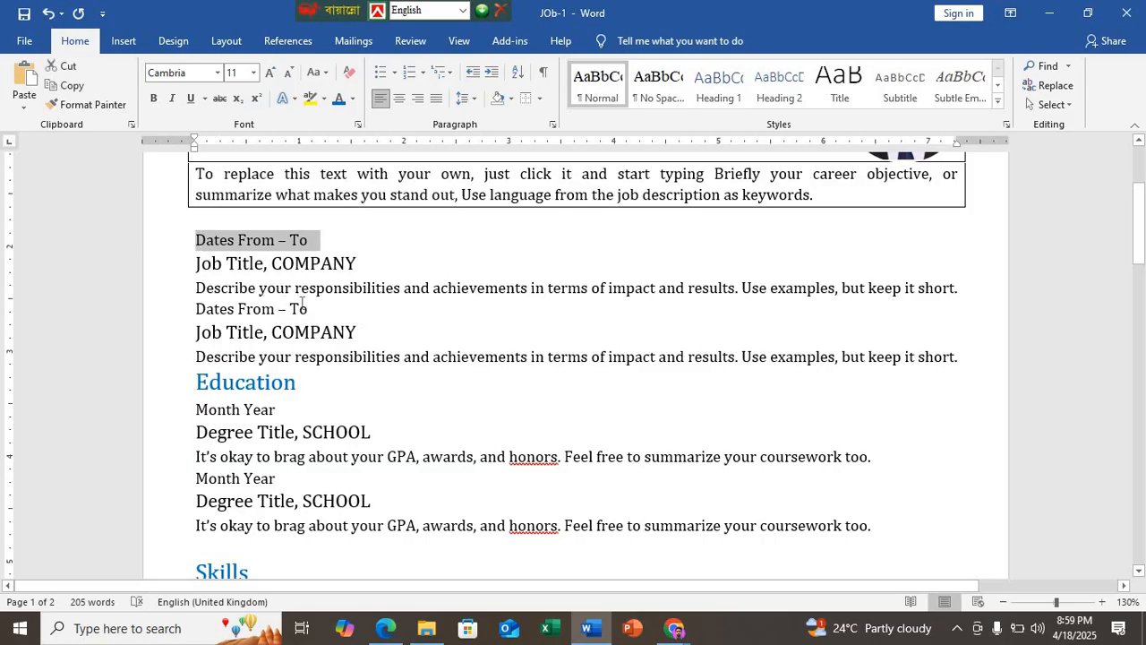
pyautogui.moveTo(316, 310); pyautogui.dragTo(171, 310)
pyautogui.moveTo(198, 409); pyautogui.dragTo(286, 410)
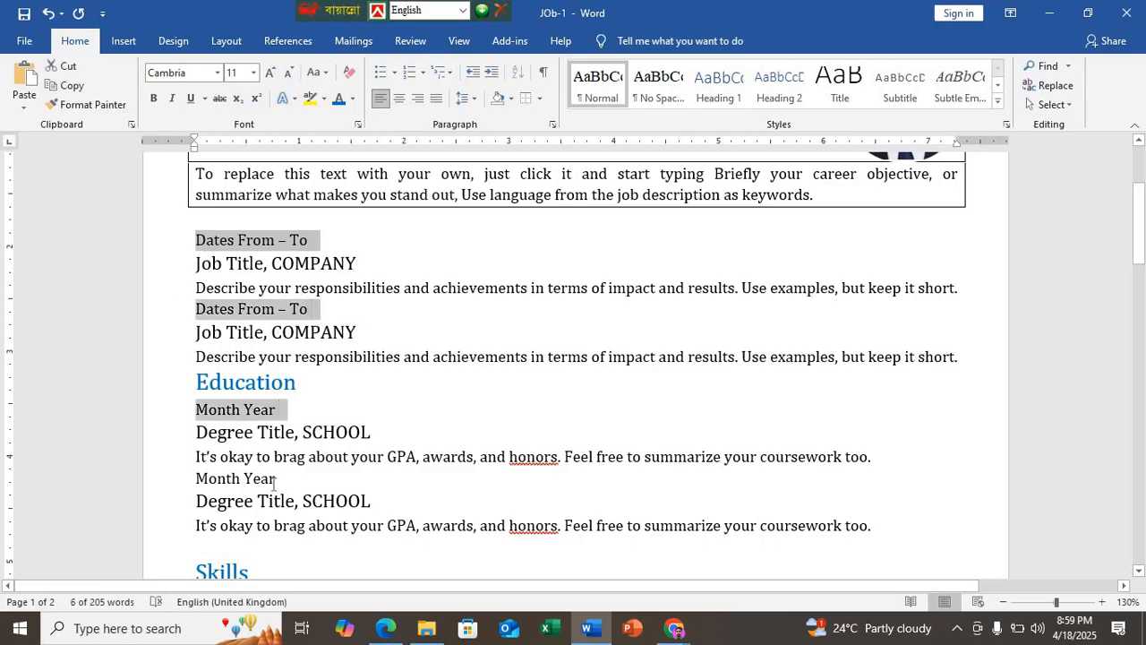
pyautogui.moveTo(285, 480); pyautogui.dragTo(156, 481)
pyautogui.click(239, 73)
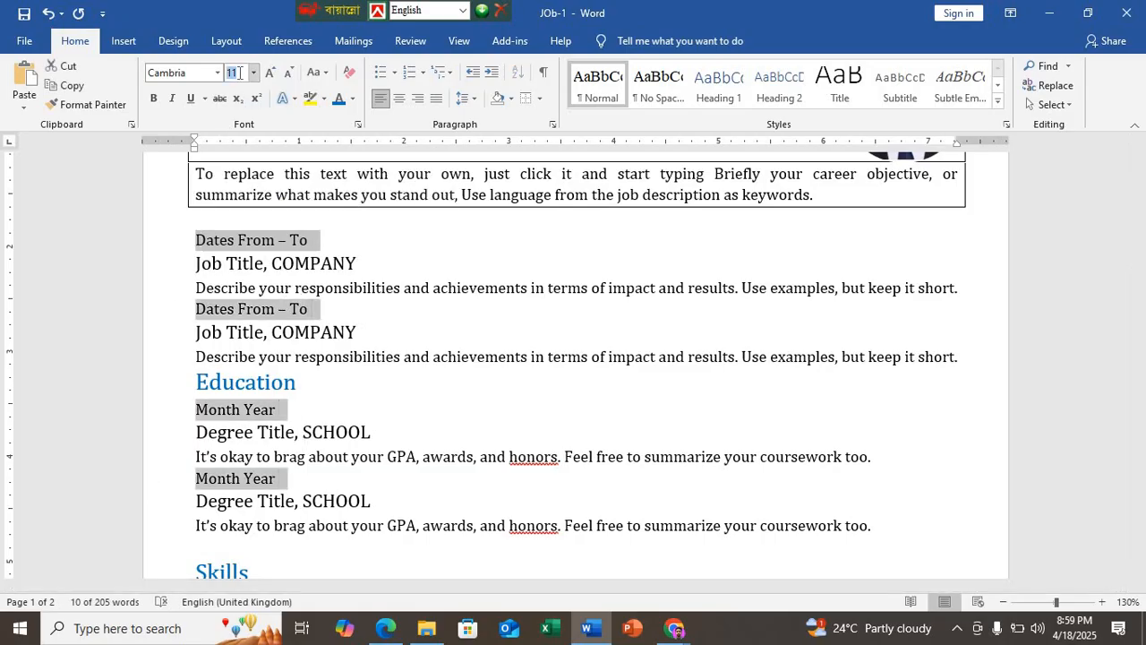
pyautogui.write('12')
pyautogui.press('Return')
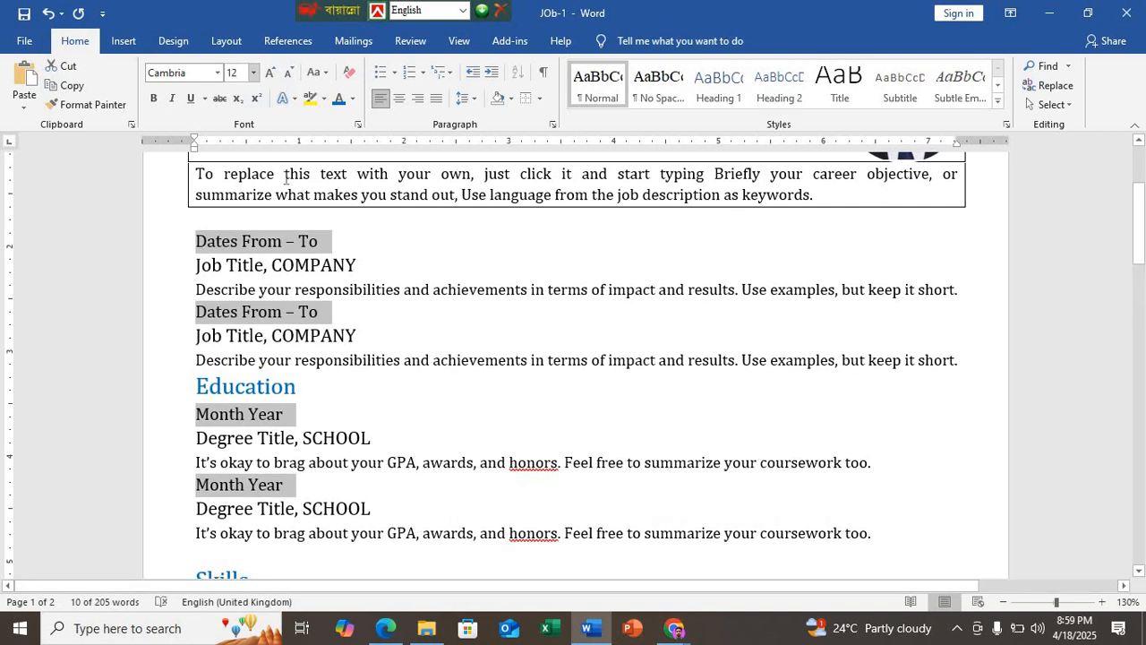
pyautogui.click(386, 336)
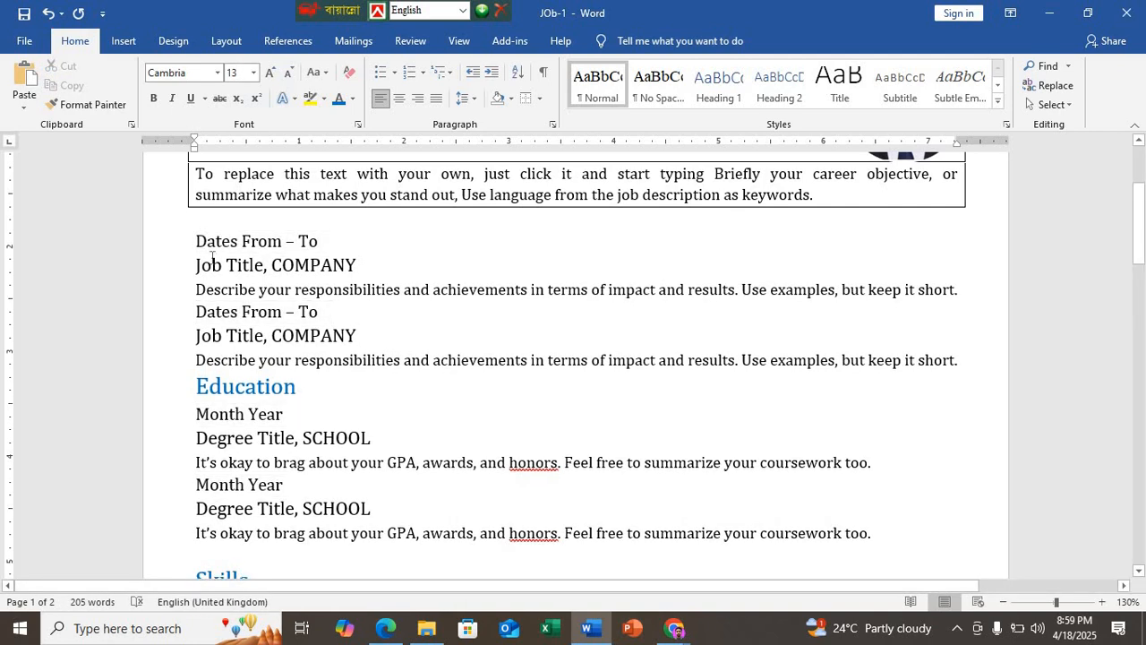
# Step: Check the layout of the sample's job entries in the Edge PDF, and return to the Word résumé
pyautogui.scroll(2, 205, 255)
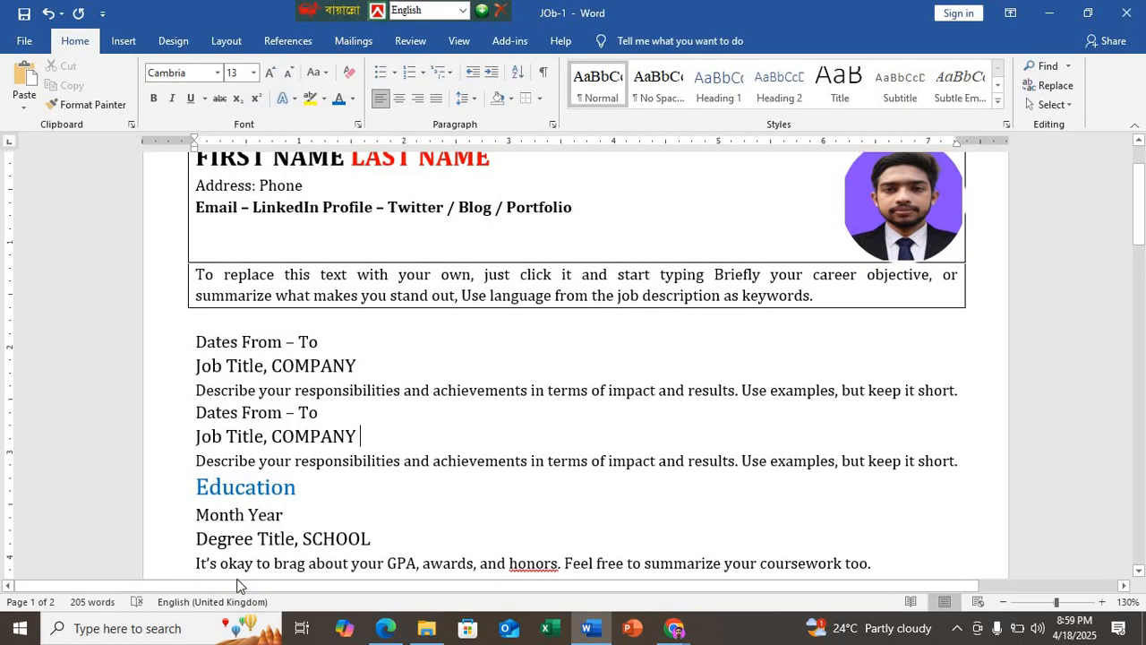
pyautogui.click(383, 632)
pyautogui.scroll(-1, 300, 457)
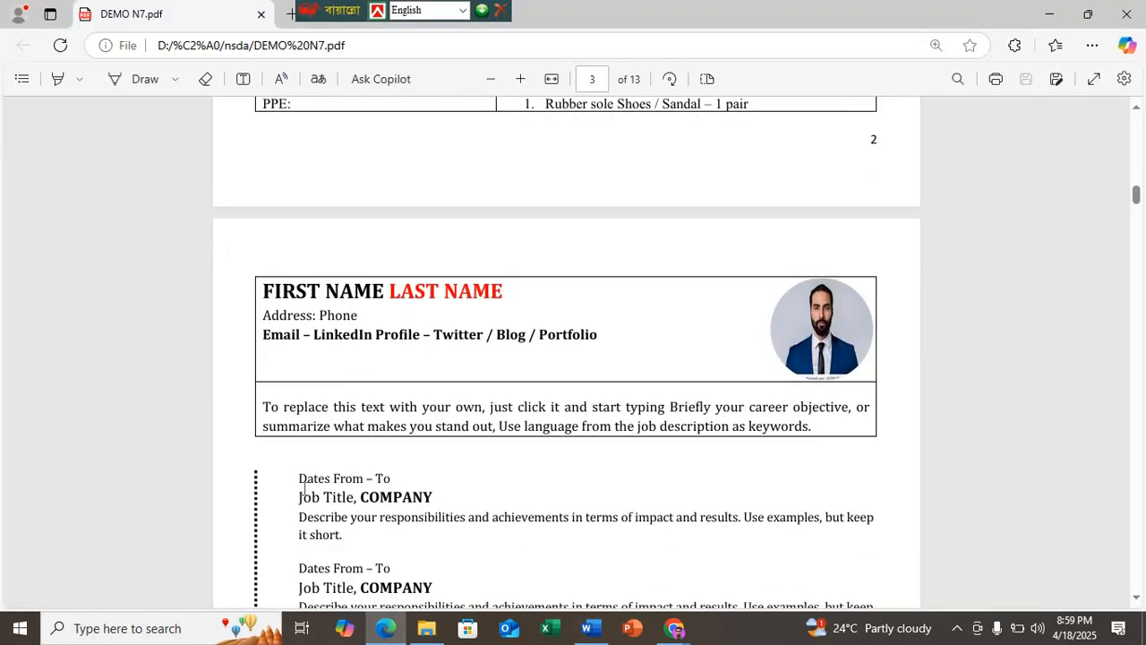
pyautogui.scroll(-1, 296, 433)
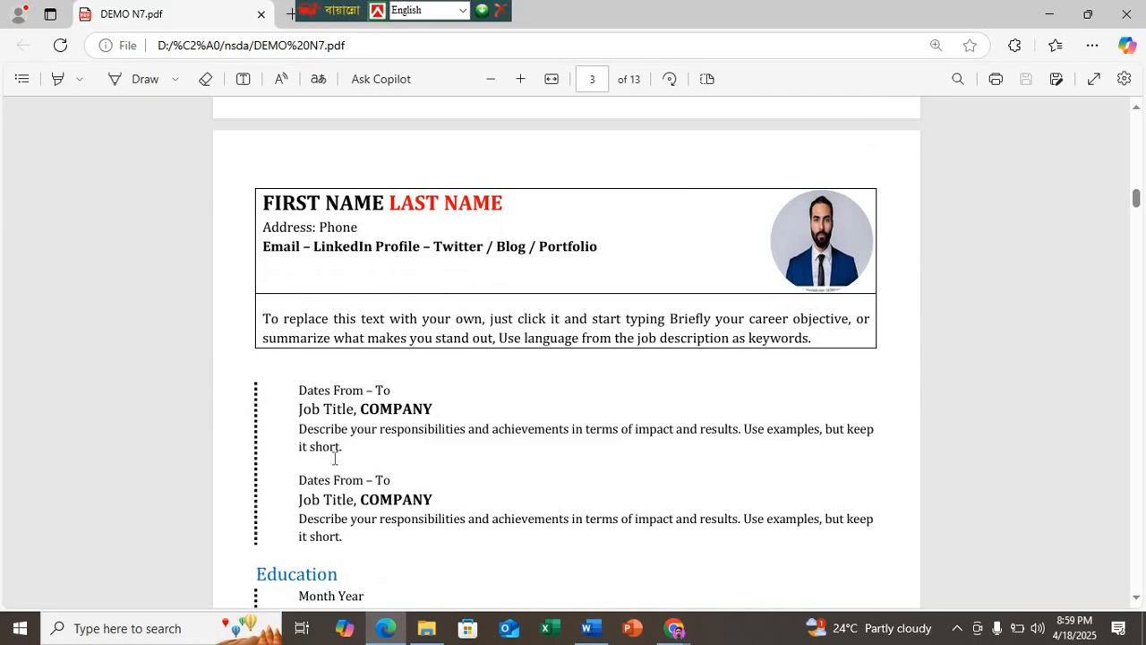
pyautogui.scroll(-1, 337, 458)
pyautogui.click(587, 627)
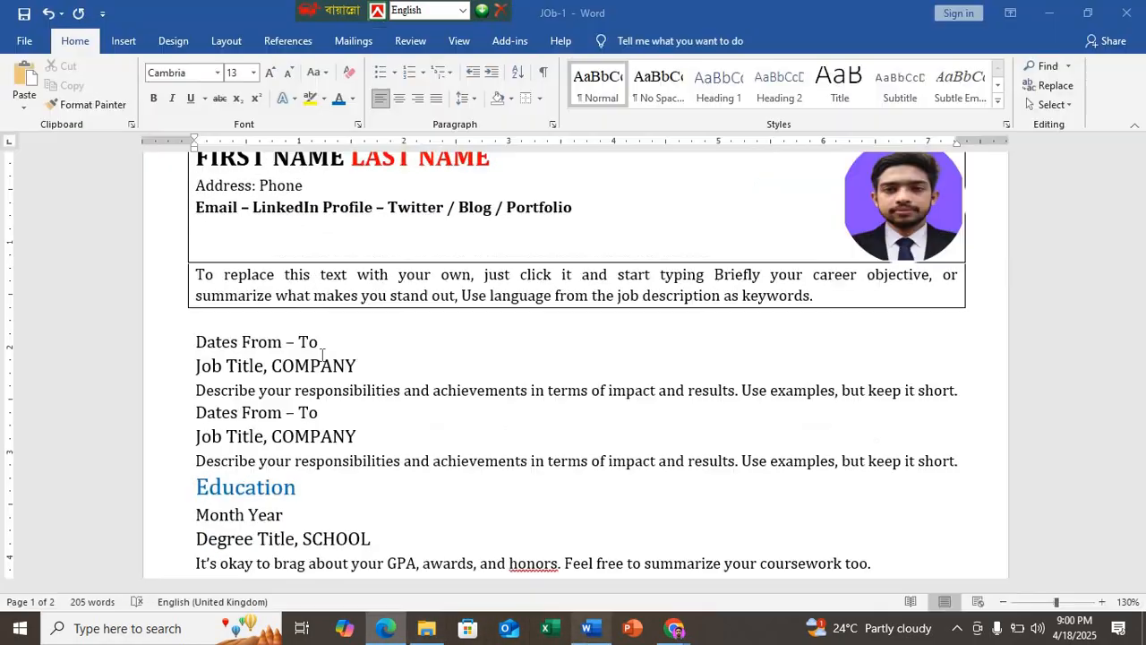
# Step: Indent both job entries, from "Dates From – To" through the descriptions, by about 0.4 inch and compare them with the sample in the Edge PDF
pyautogui.moveTo(197, 340); pyautogui.dragTo(386, 464)
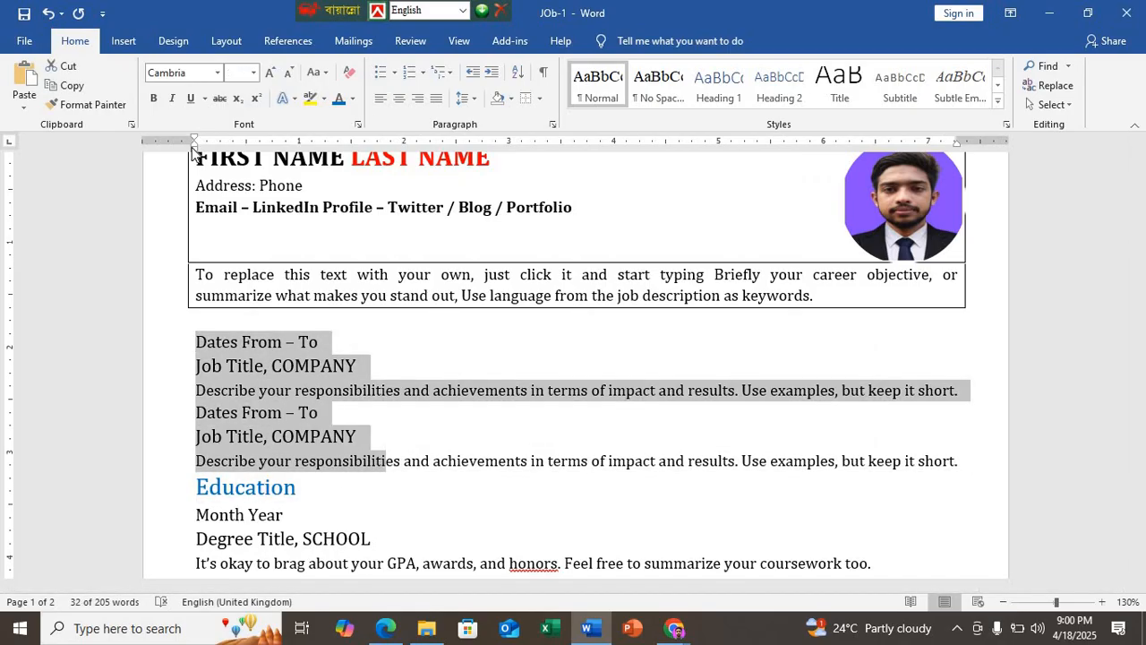
pyautogui.moveTo(195, 147); pyautogui.dragTo(240, 157)
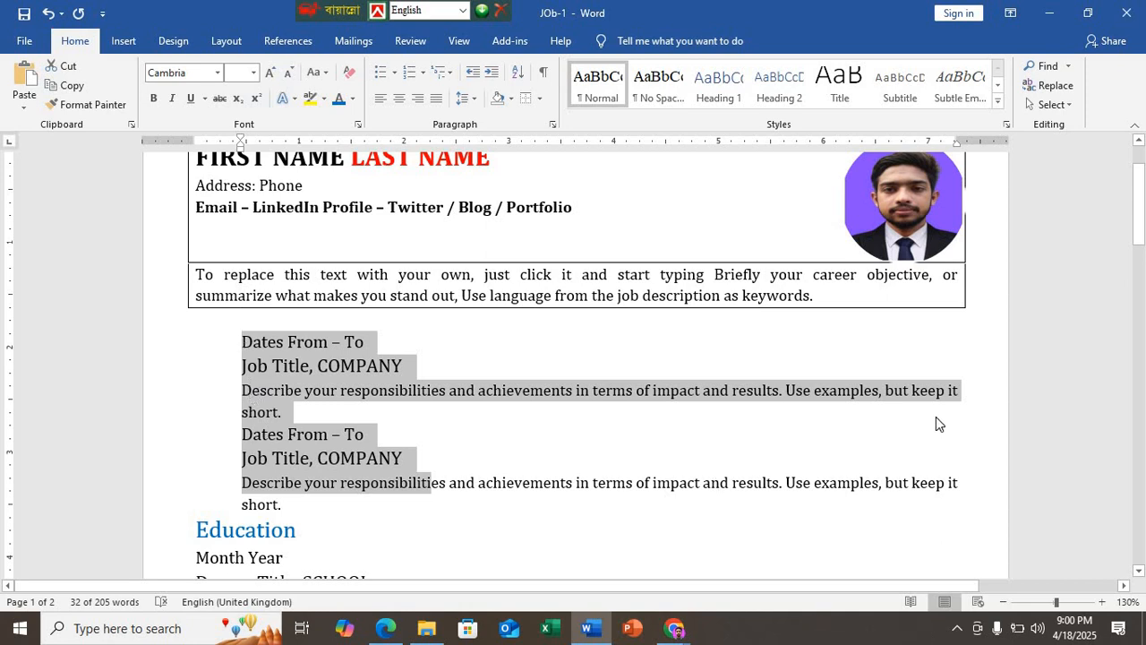
pyautogui.click(386, 629)
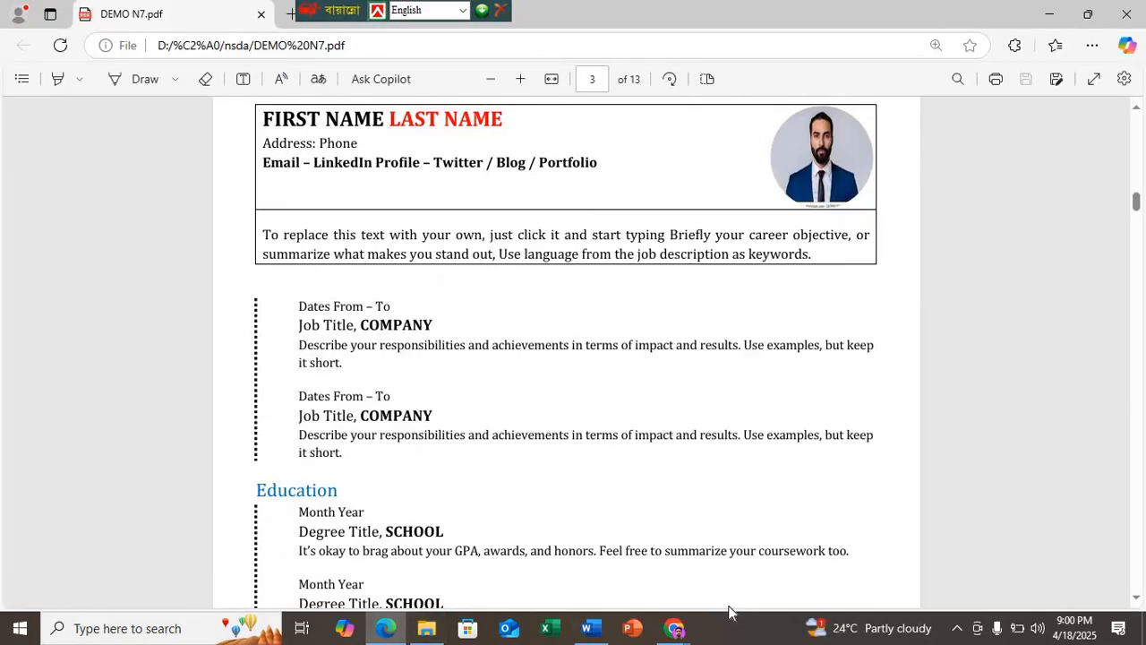
pyautogui.click(675, 629)
pyautogui.click(752, 563)
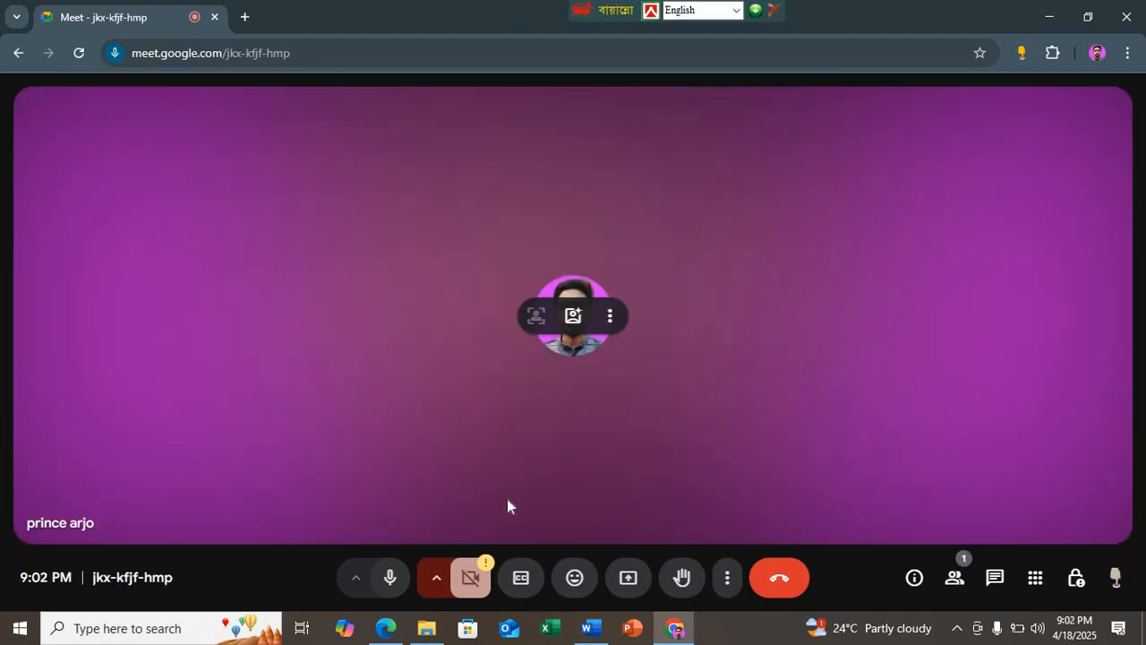
pyautogui.click(958, 628)
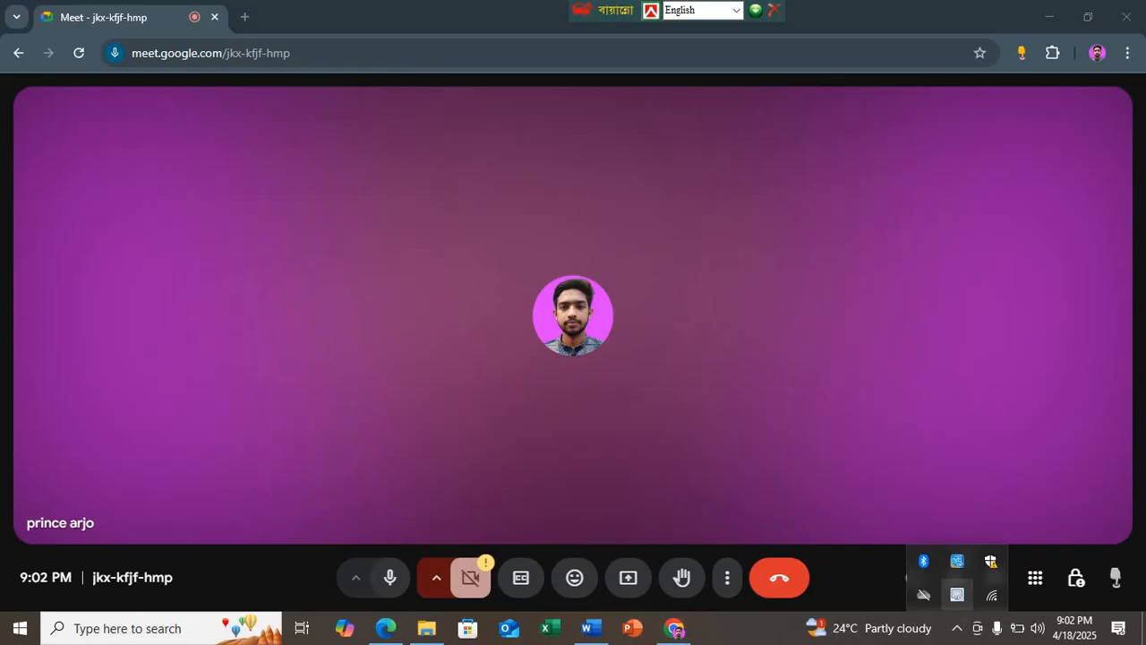
pyautogui.click(860, 567)
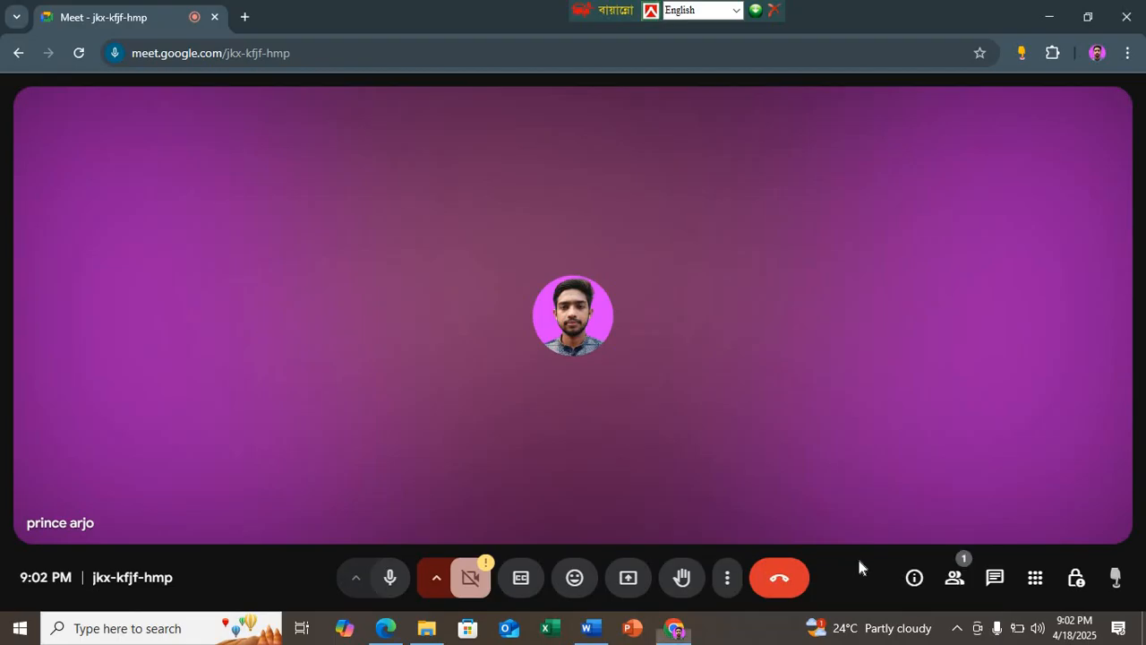
pyautogui.click(952, 582)
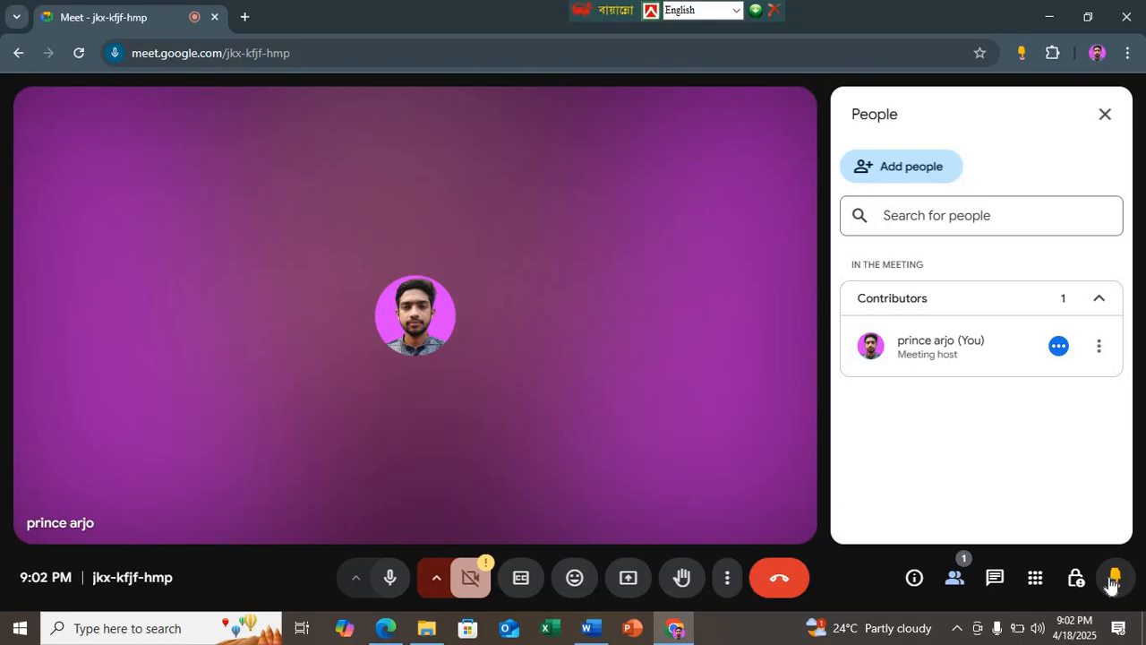
pyautogui.click(30, 634)
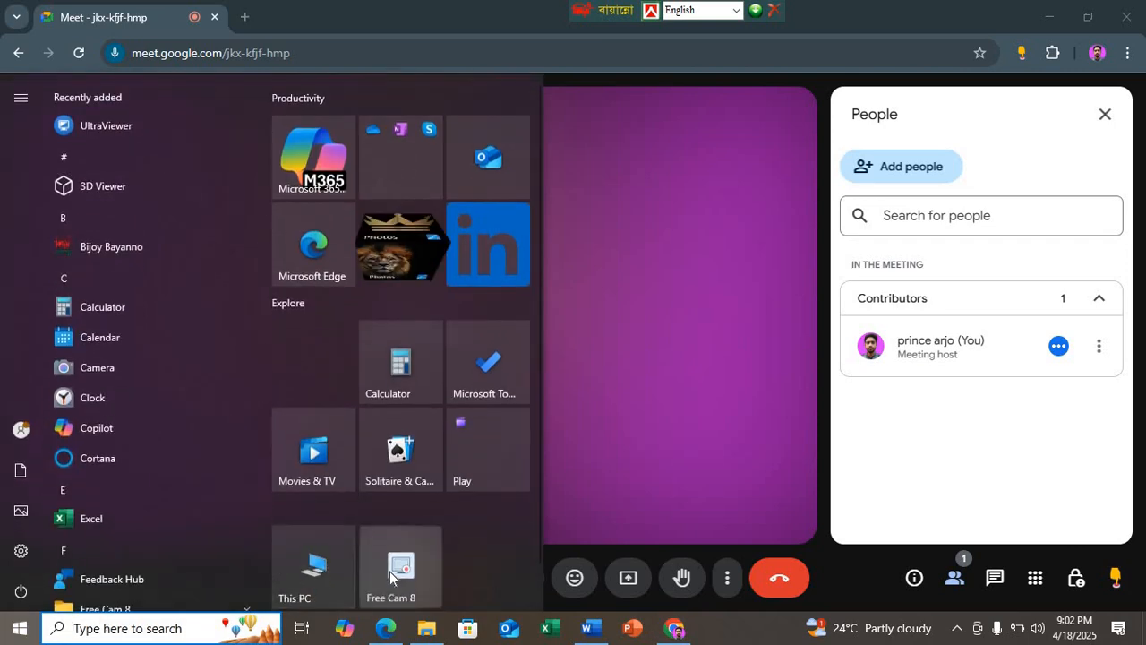
pyautogui.click(389, 573)
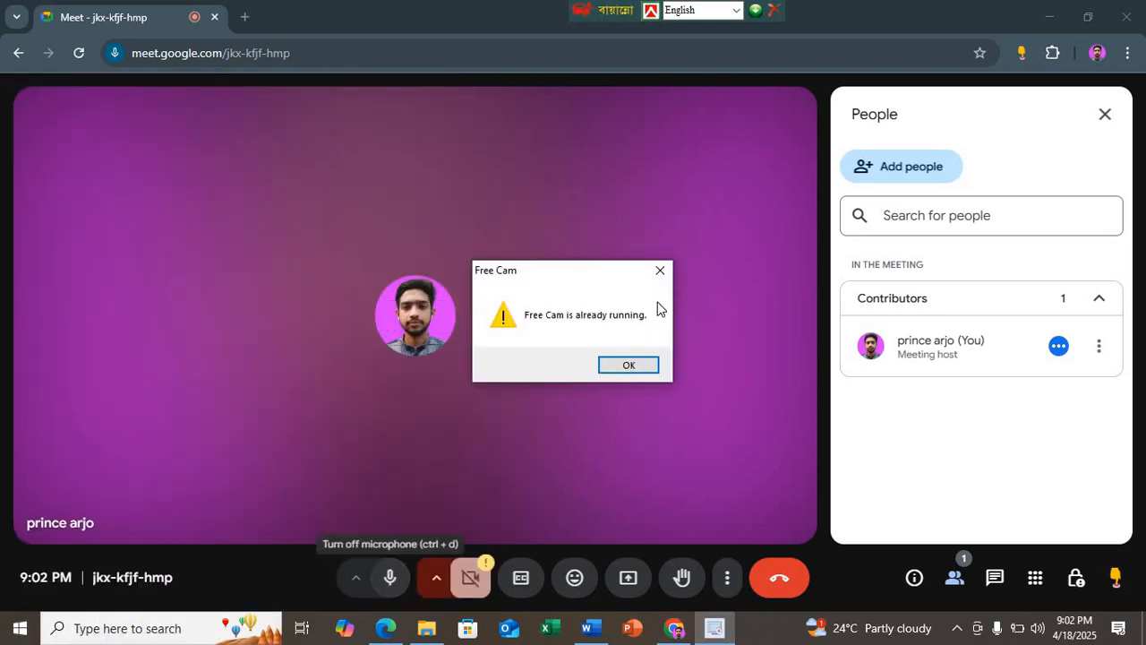
pyautogui.click(661, 274)
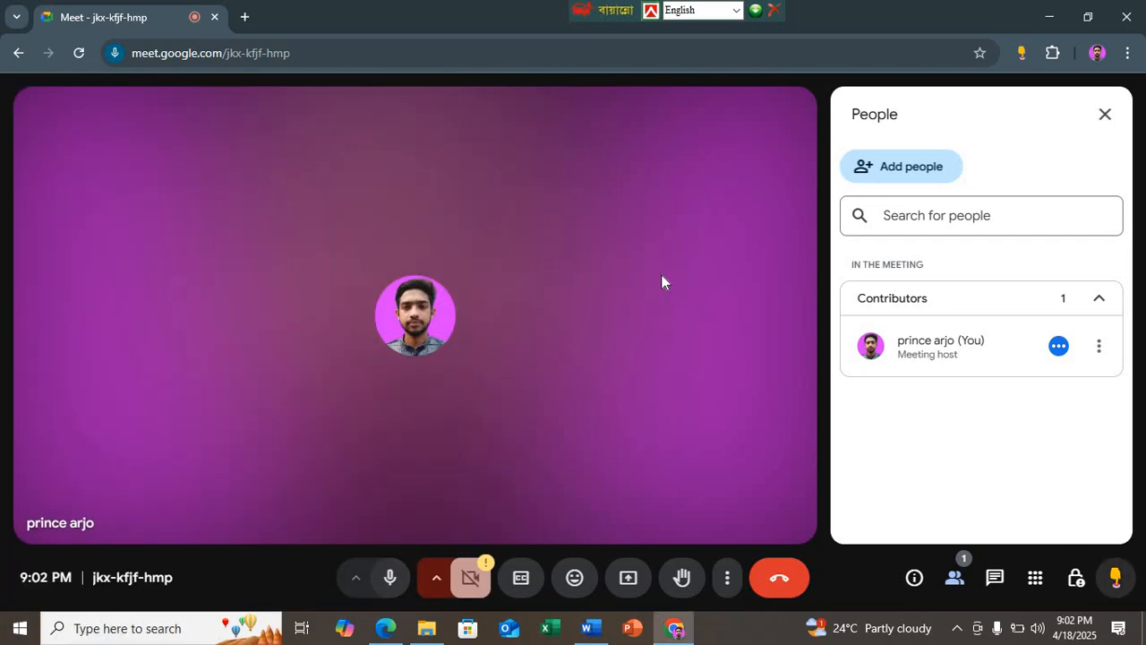
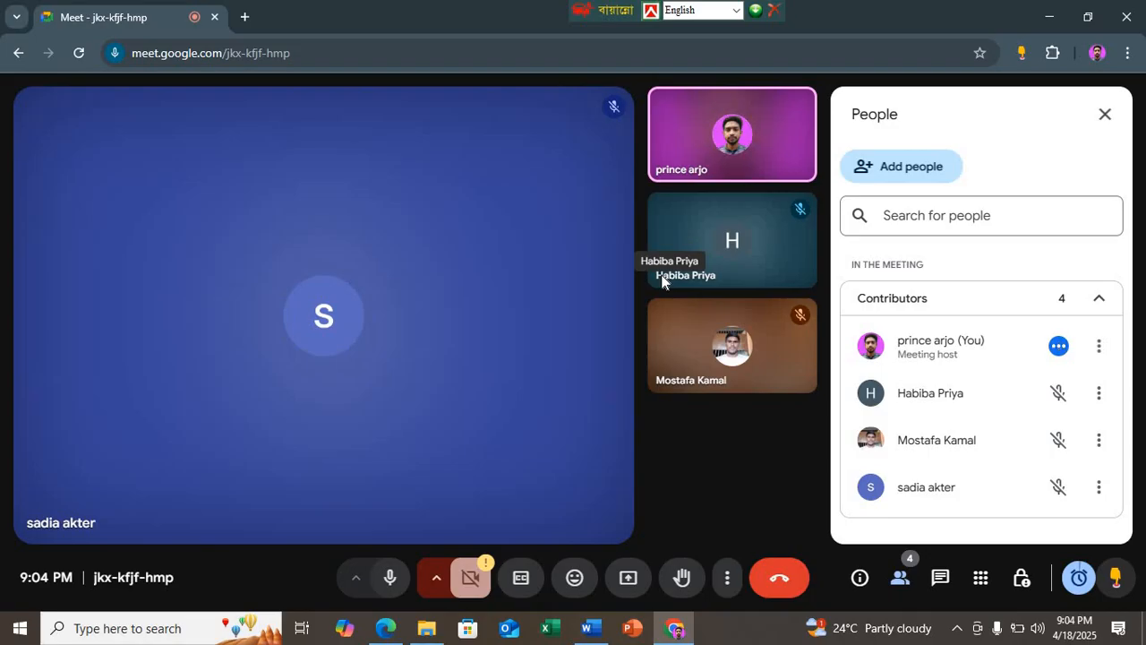
# Step: Present the entire screen in the Google Meet call and get the browser window out of the way
pyautogui.moveTo(581, 269)
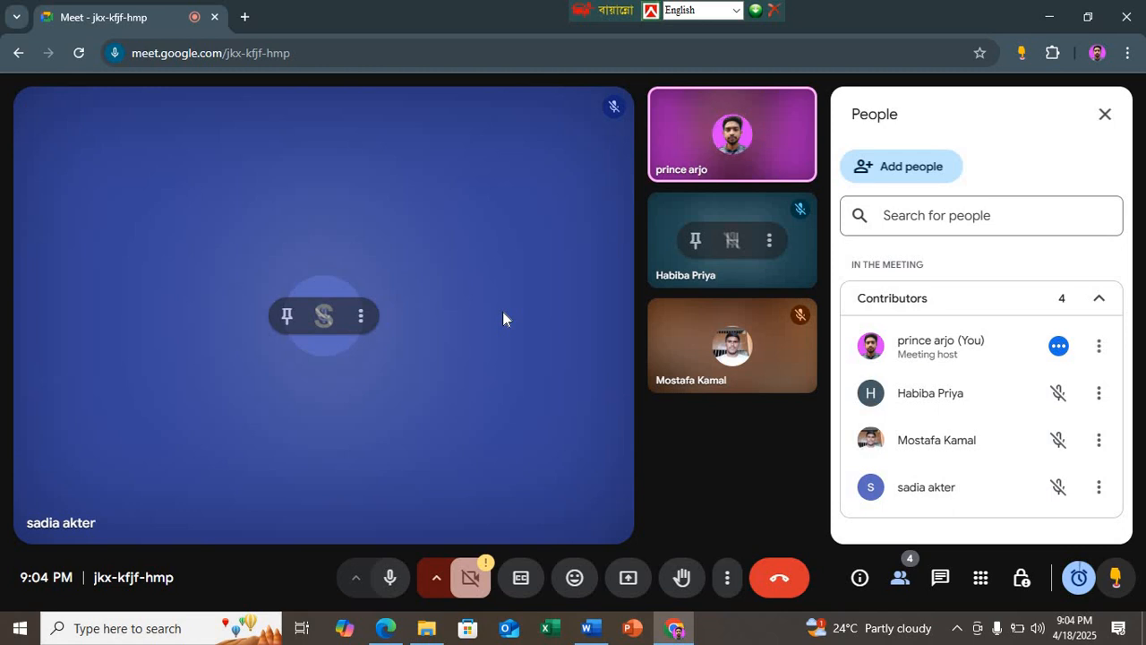
pyautogui.click(629, 587)
pyautogui.click(752, 159)
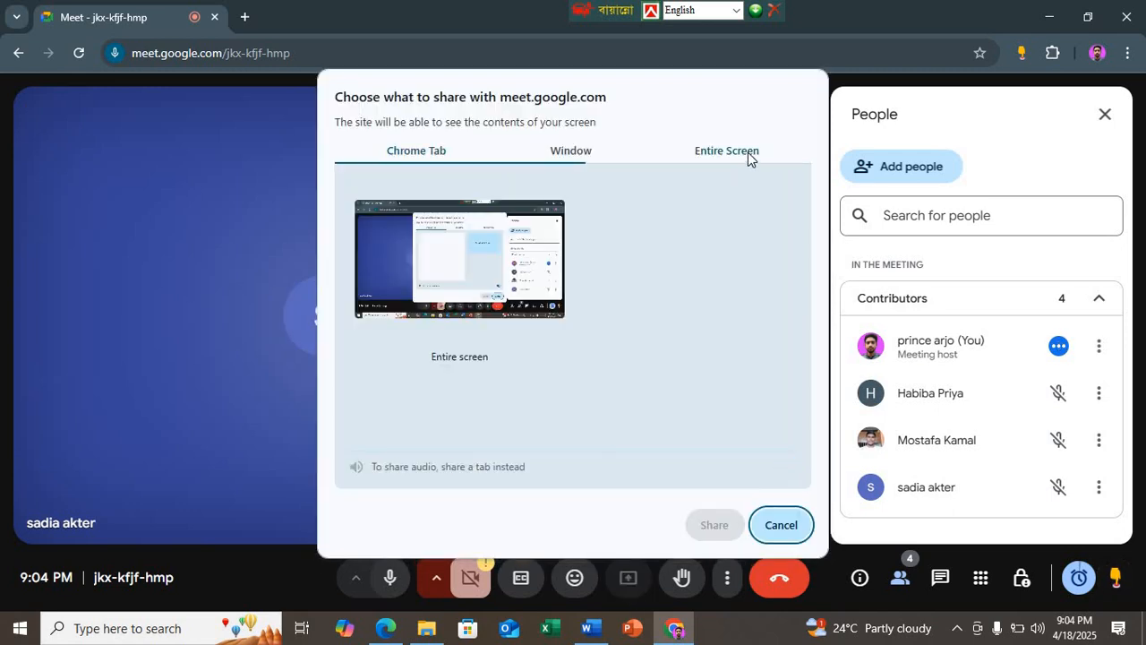
pyautogui.click(495, 272)
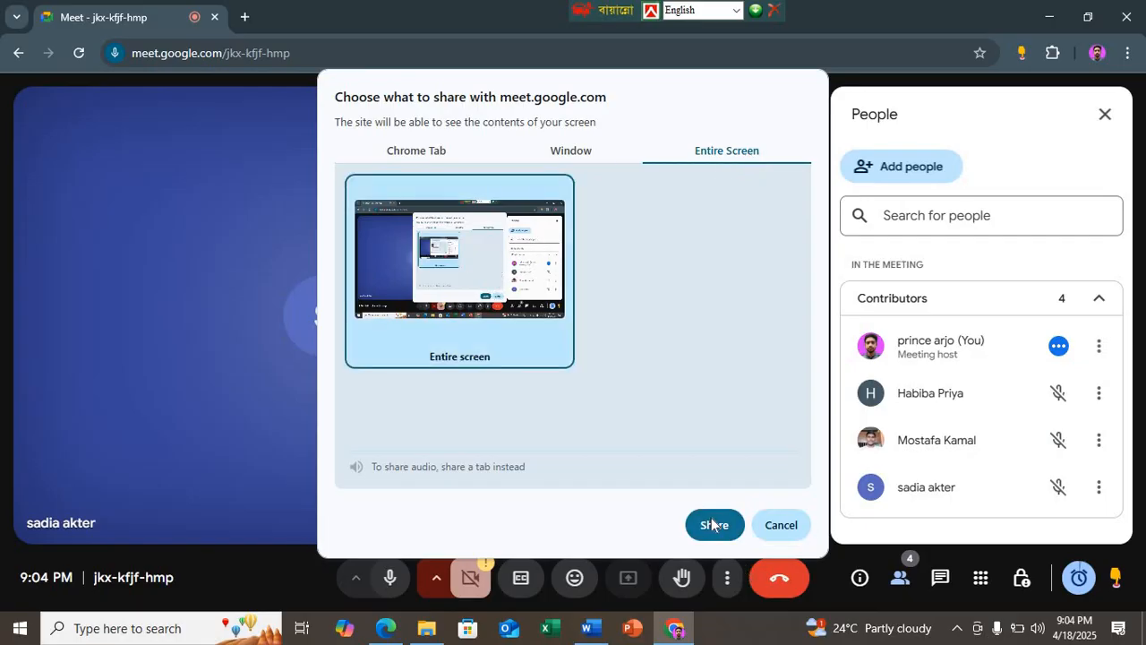
pyautogui.click(712, 523)
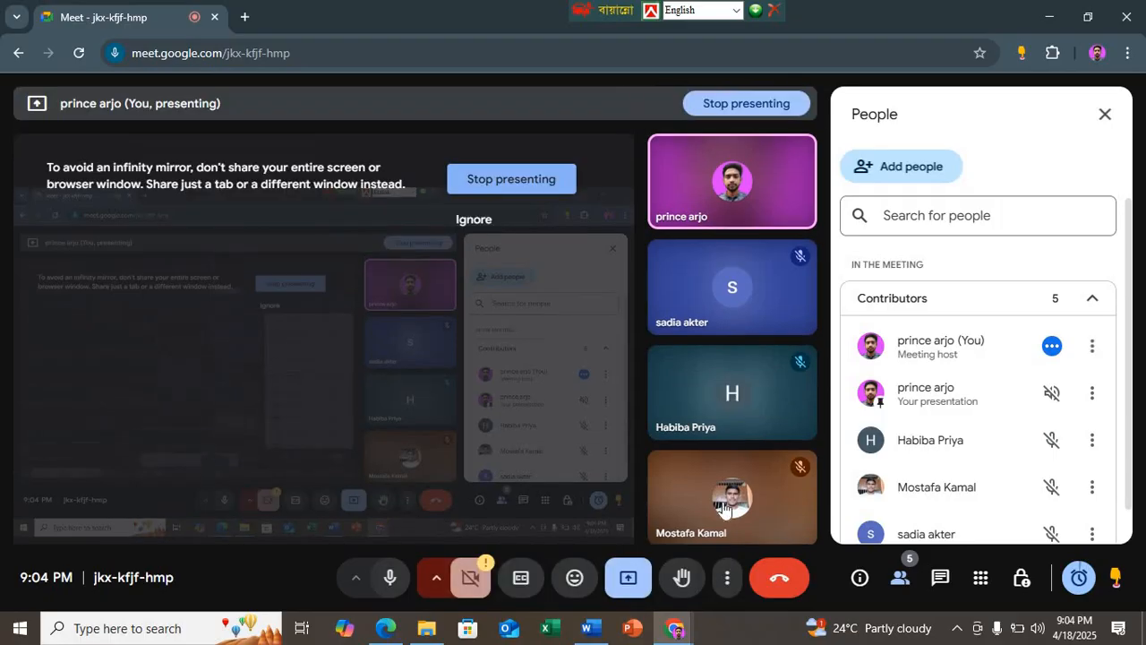
pyautogui.click(1050, 18)
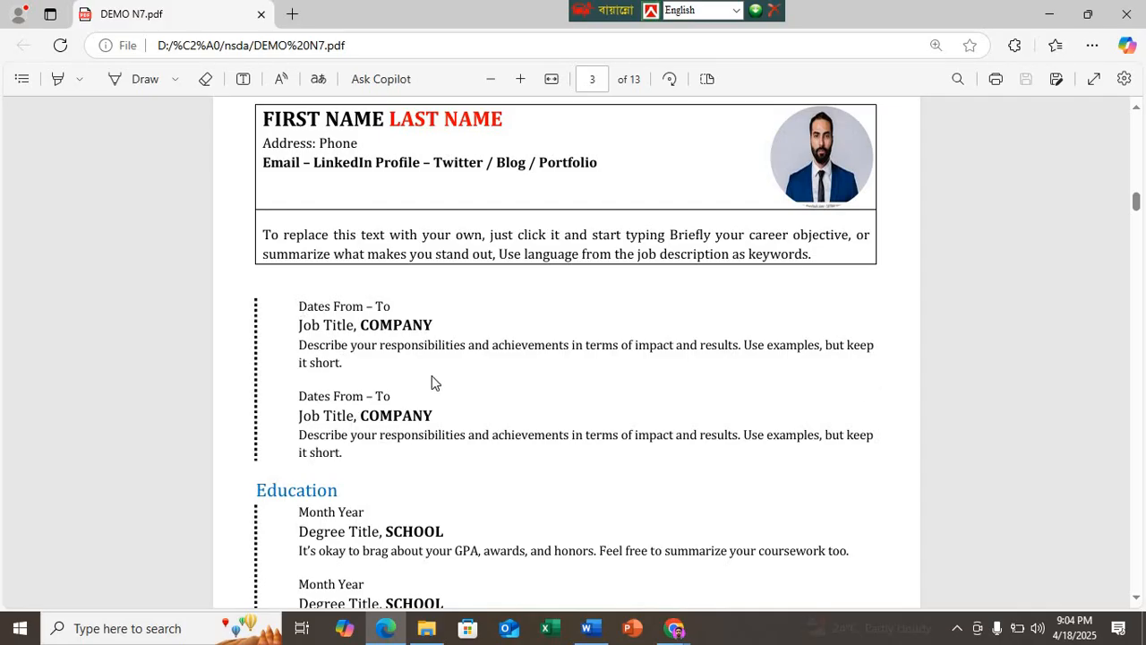
# Step: In the Word résumé, insert line breaks so "it short." starts the second line of both job descriptions
pyautogui.click(587, 628)
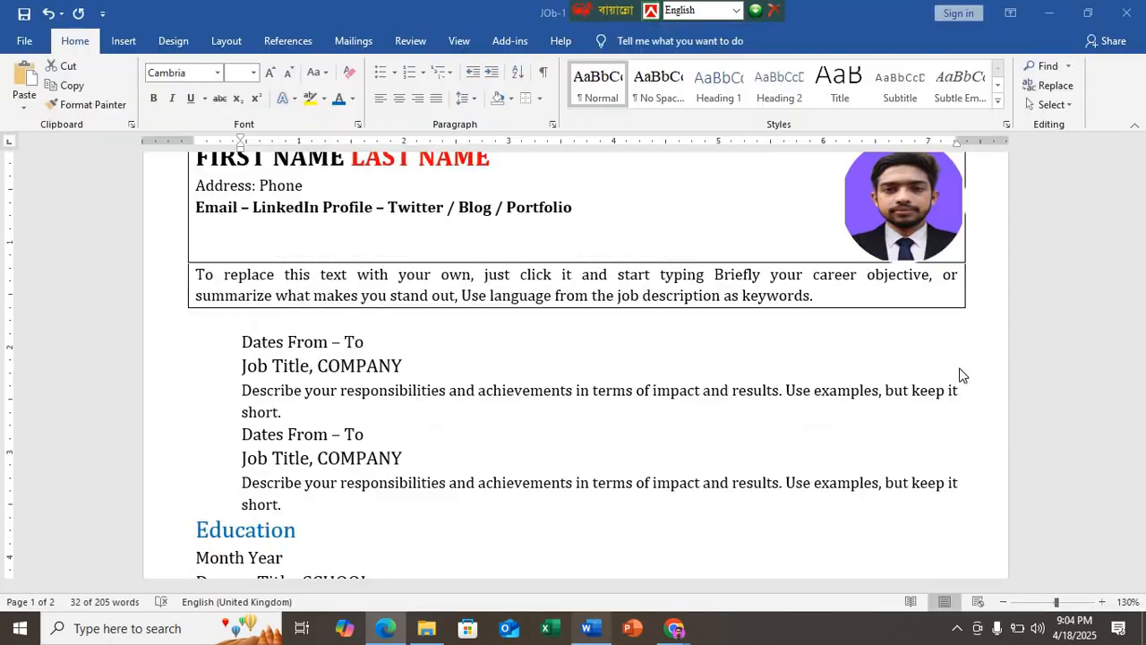
pyautogui.click(952, 397)
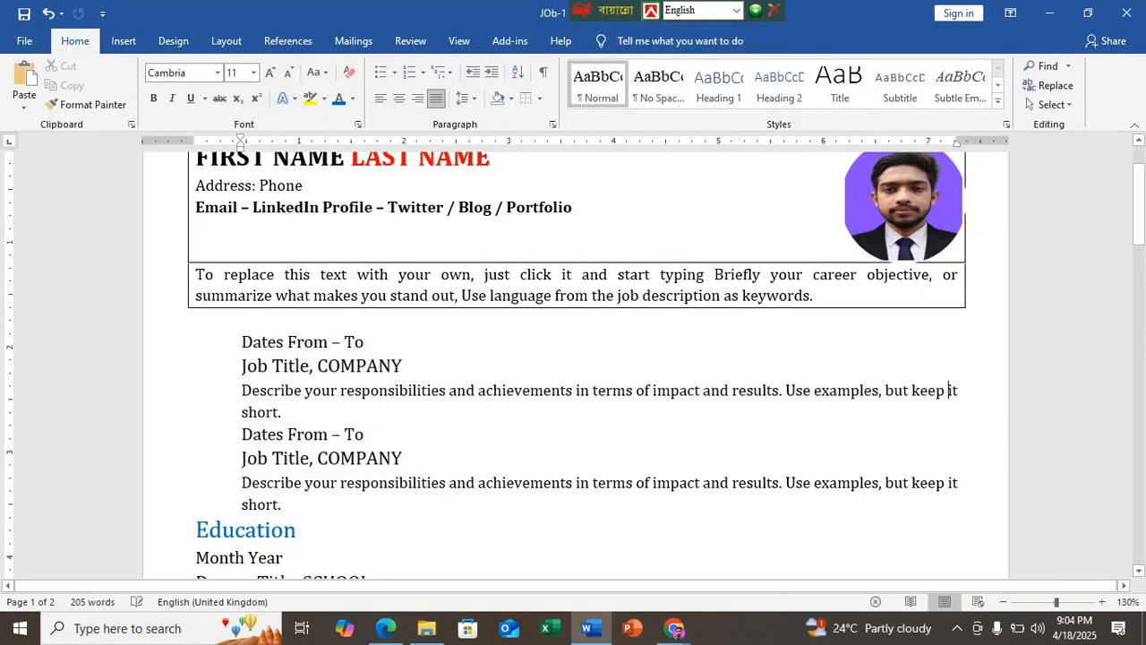
pyautogui.hotkey('shift', 'Return')
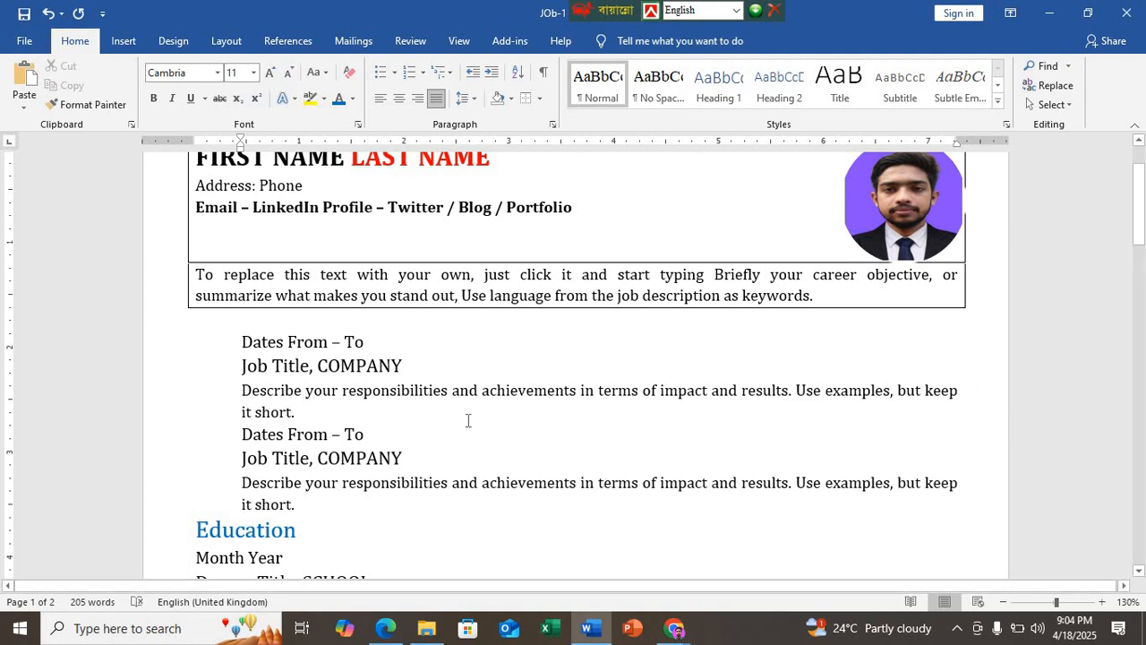
# Step: Make the word "COMPANY" bold in both "Job Title, COMPANY" lines
pyautogui.click(340, 368)
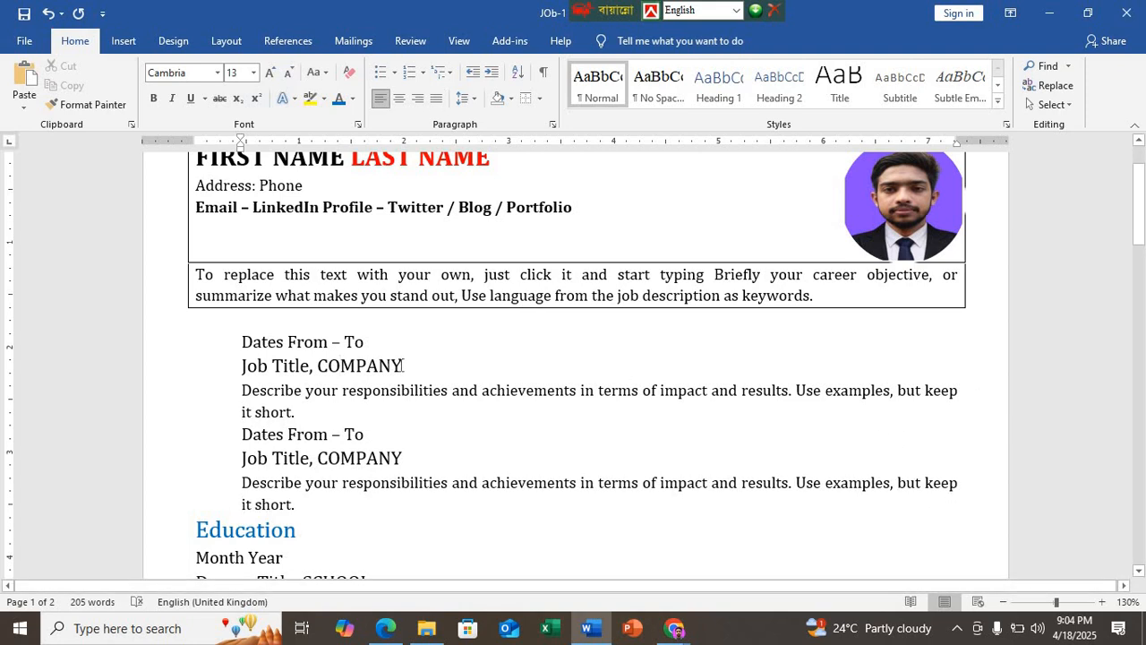
pyautogui.moveTo(403, 367); pyautogui.dragTo(319, 371)
pyautogui.hotkey('ctrl', 'b')
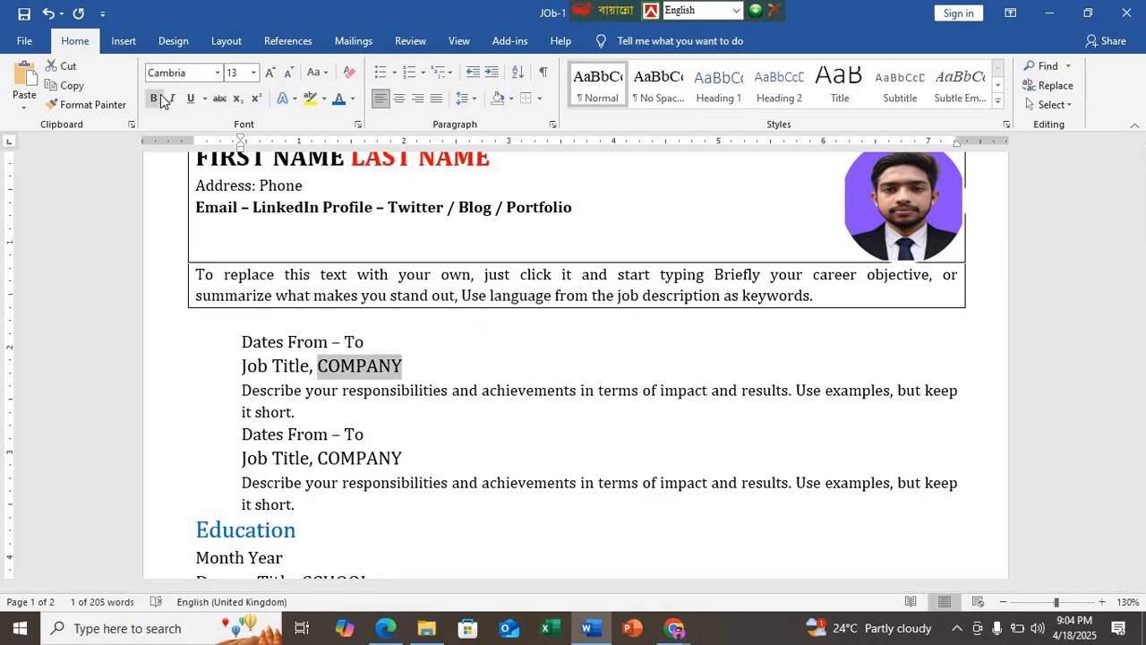
pyautogui.moveTo(405, 460); pyautogui.dragTo(319, 459)
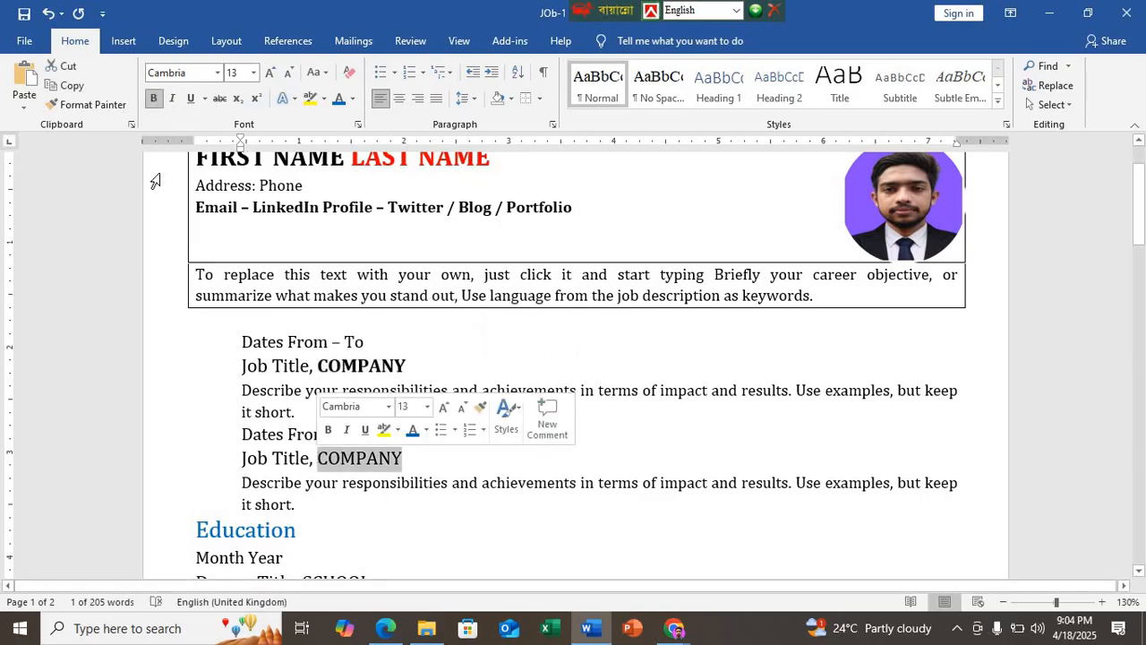
pyautogui.hotkey('ctrl', 'b')
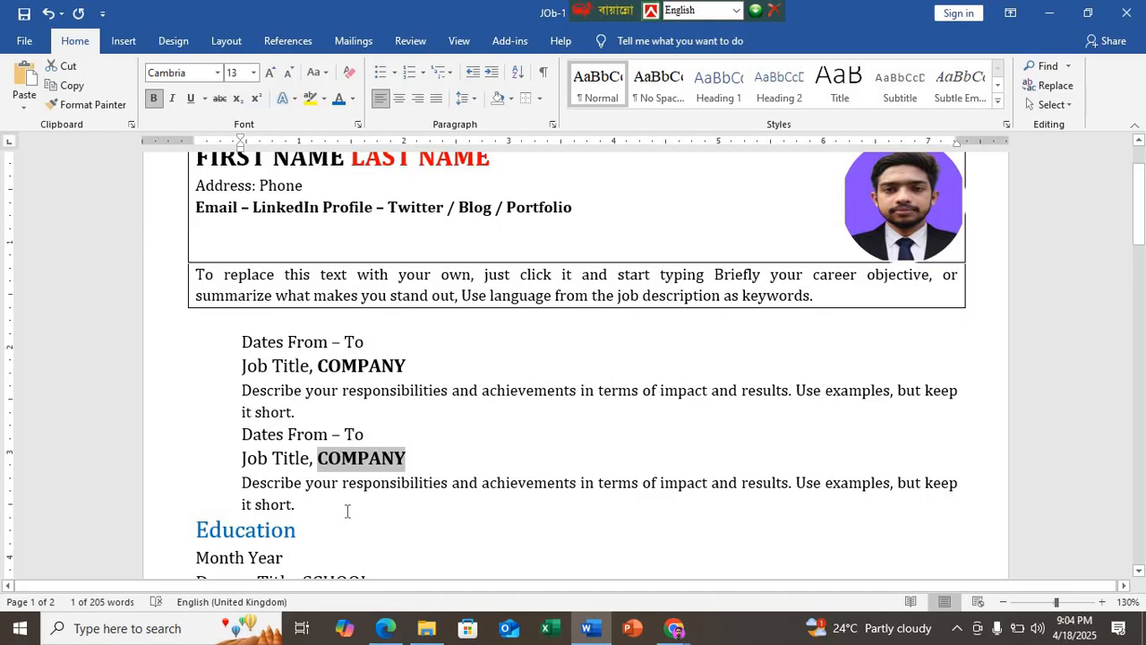
# Step: Check the Education entries in the Edge PDF sample and make "SCHOOL" bold in both "Degree Title, SCHOOL" lines in Word
pyautogui.scroll(-3, 348, 510)
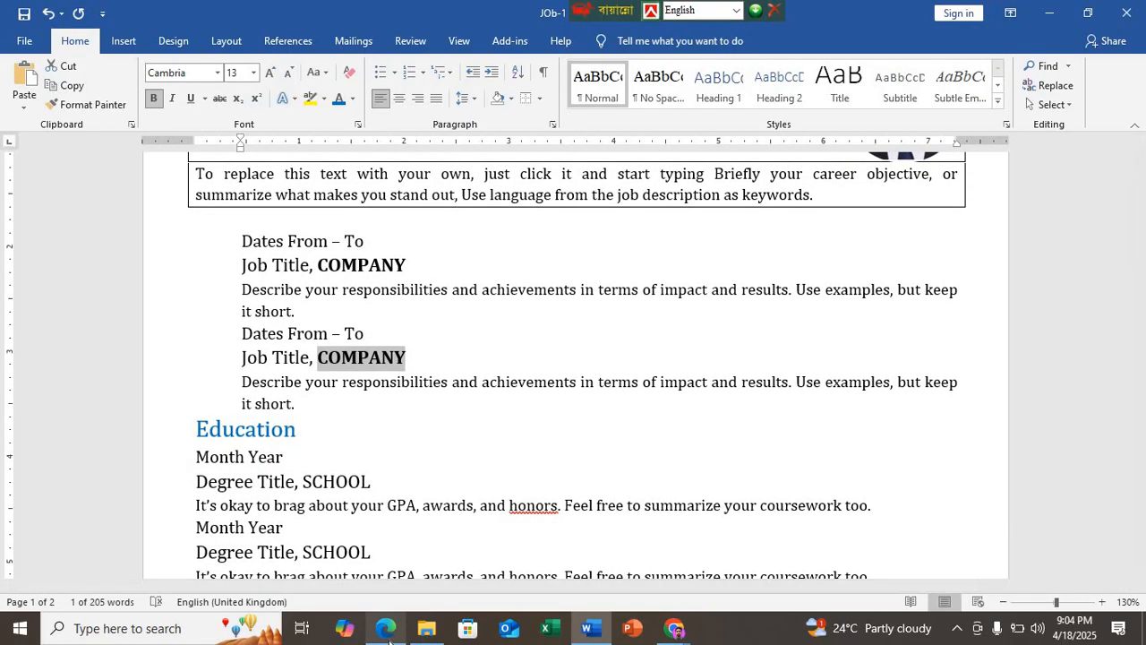
pyautogui.click(386, 629)
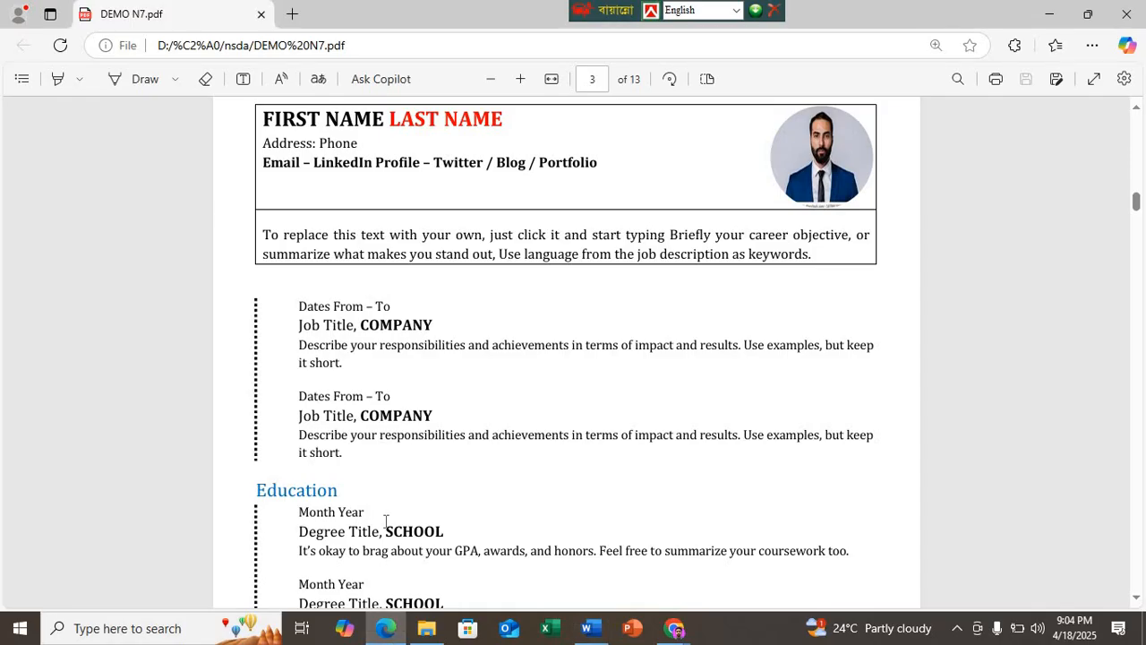
pyautogui.click(587, 627)
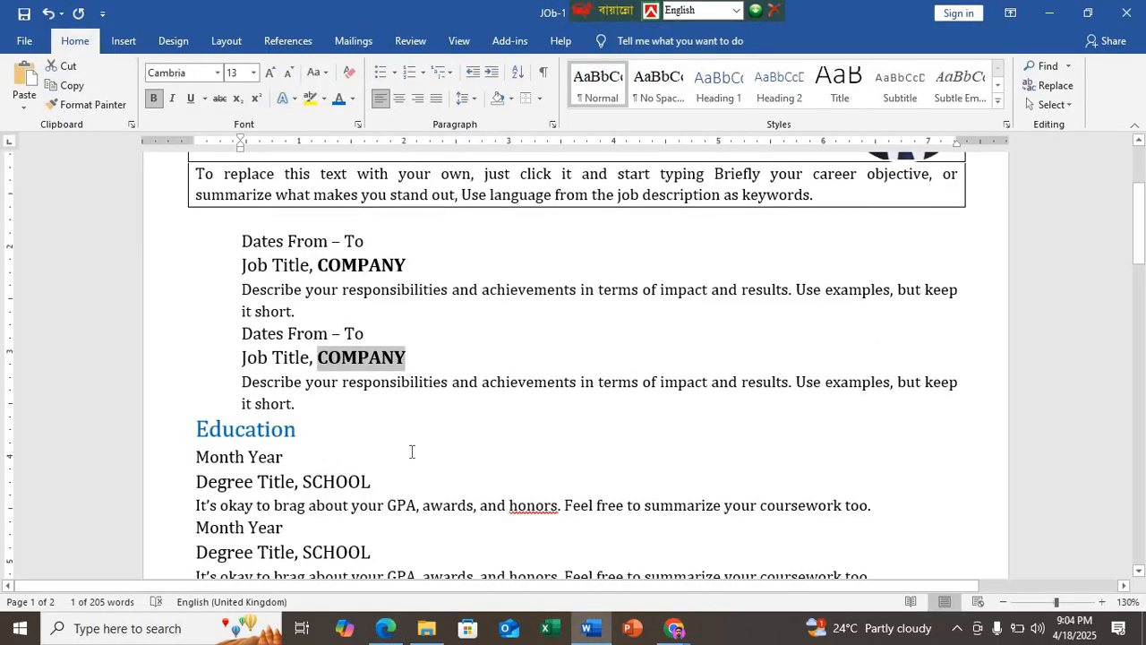
pyautogui.scroll(-1, 397, 441)
pyautogui.doubleClick(308, 431)
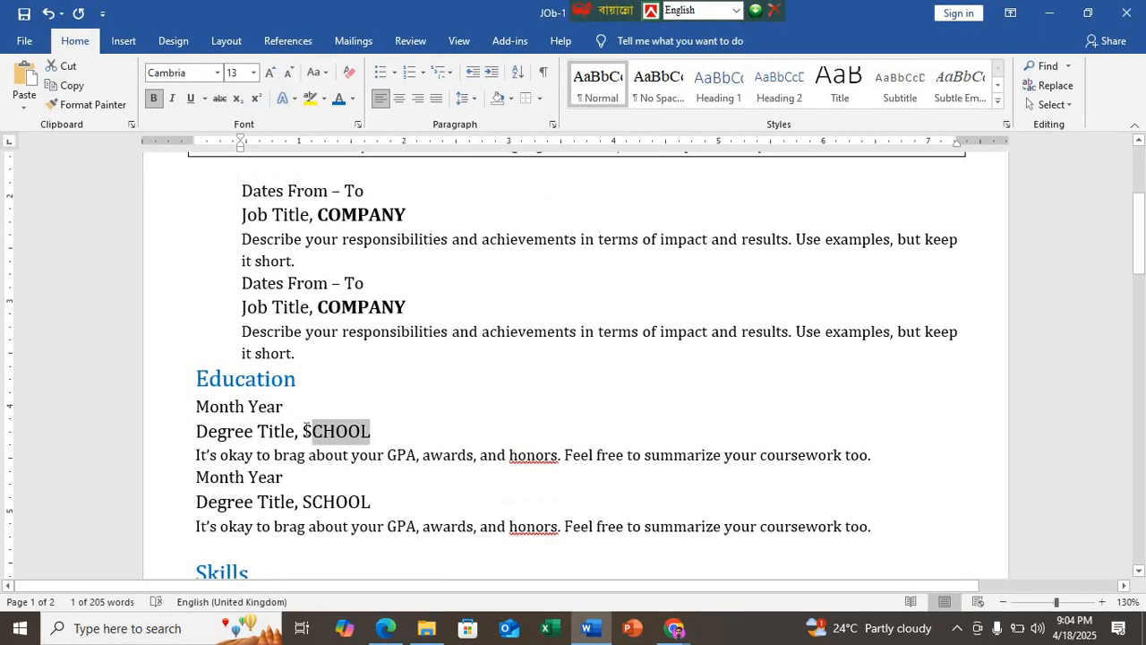
pyautogui.click(154, 98)
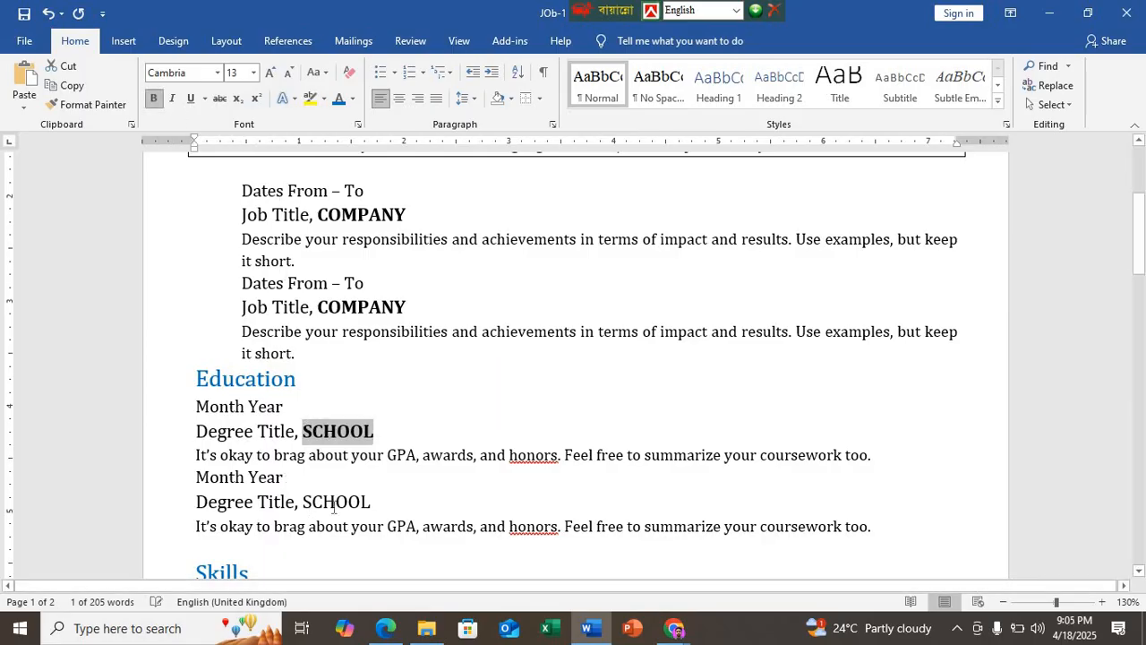
pyautogui.moveTo(372, 501); pyautogui.dragTo(299, 502)
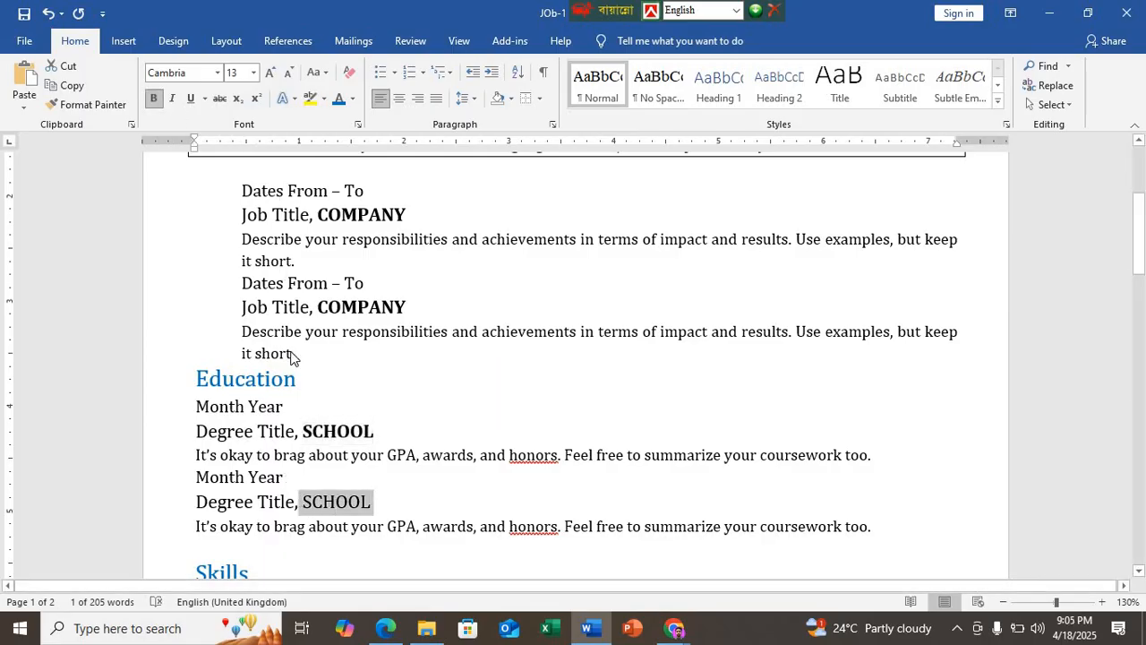
pyautogui.click(154, 98)
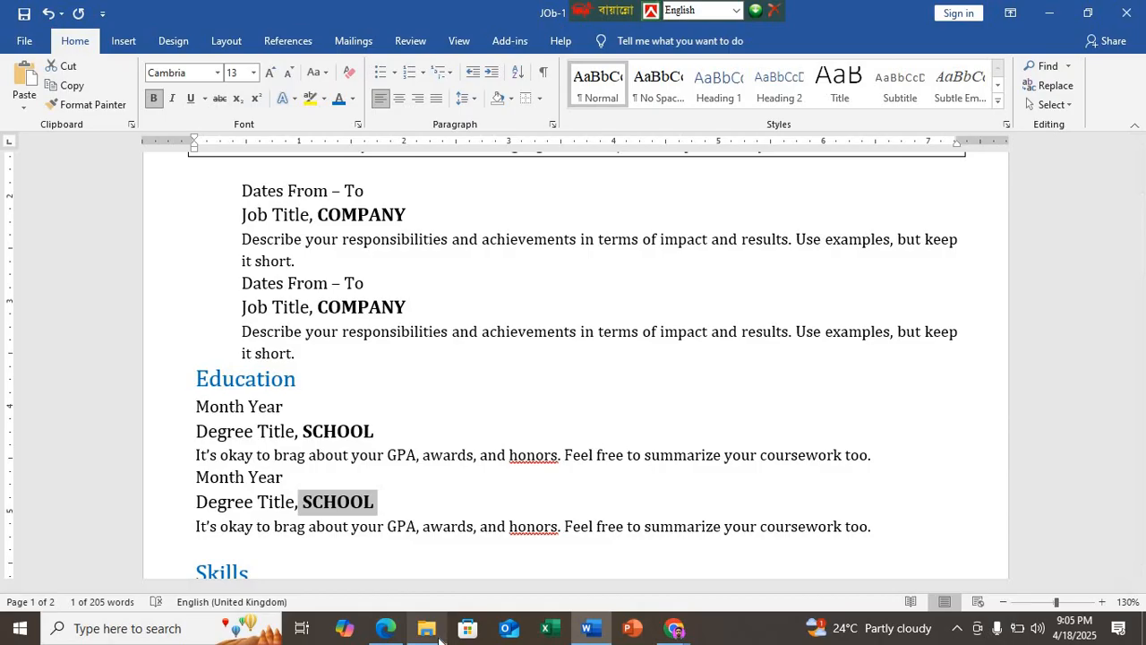
# Step: Review the Skills and Activities sections of the résumé sample in the Edge PDF
pyautogui.click(385, 628)
pyautogui.scroll(-5, 407, 558)
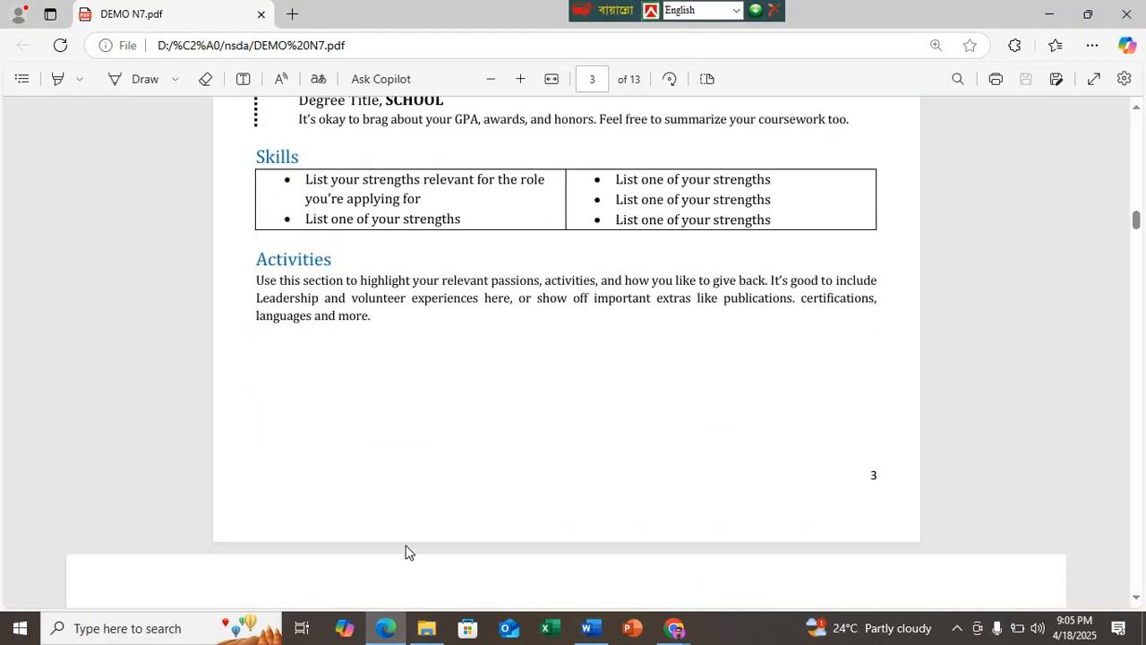
pyautogui.scroll(1, 404, 548)
# Step: Switch to Google Meet, admit the waiting participant, check the contributors list, and return to the Word résumé
pyautogui.click(674, 628)
pyautogui.click(573, 550)
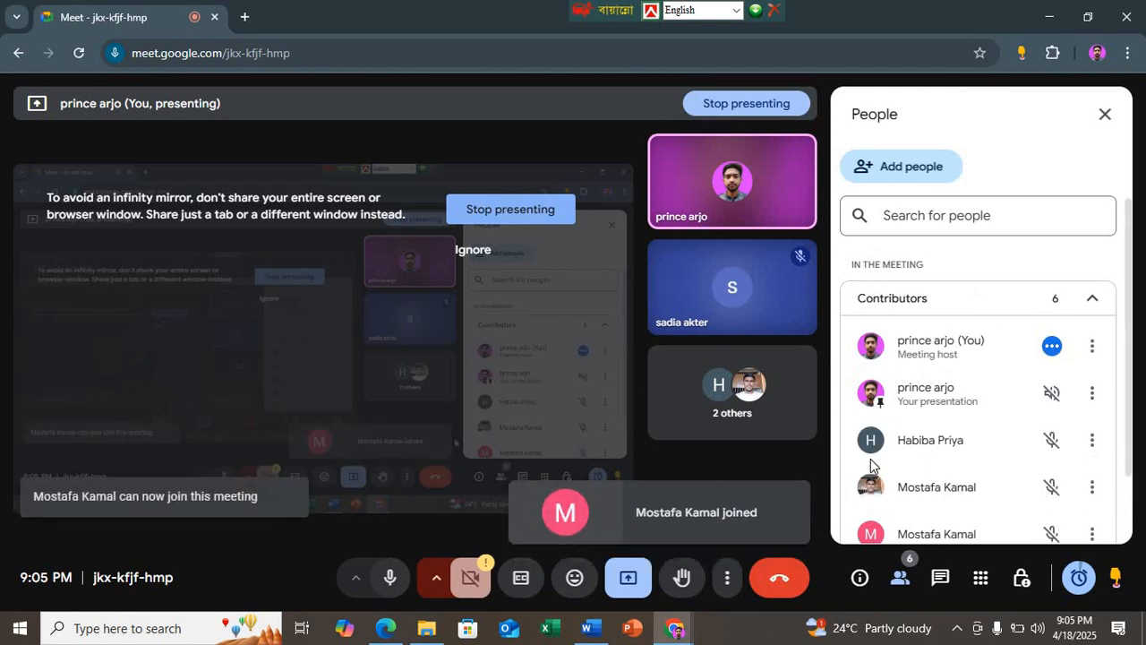
pyautogui.scroll(-2, 870, 459)
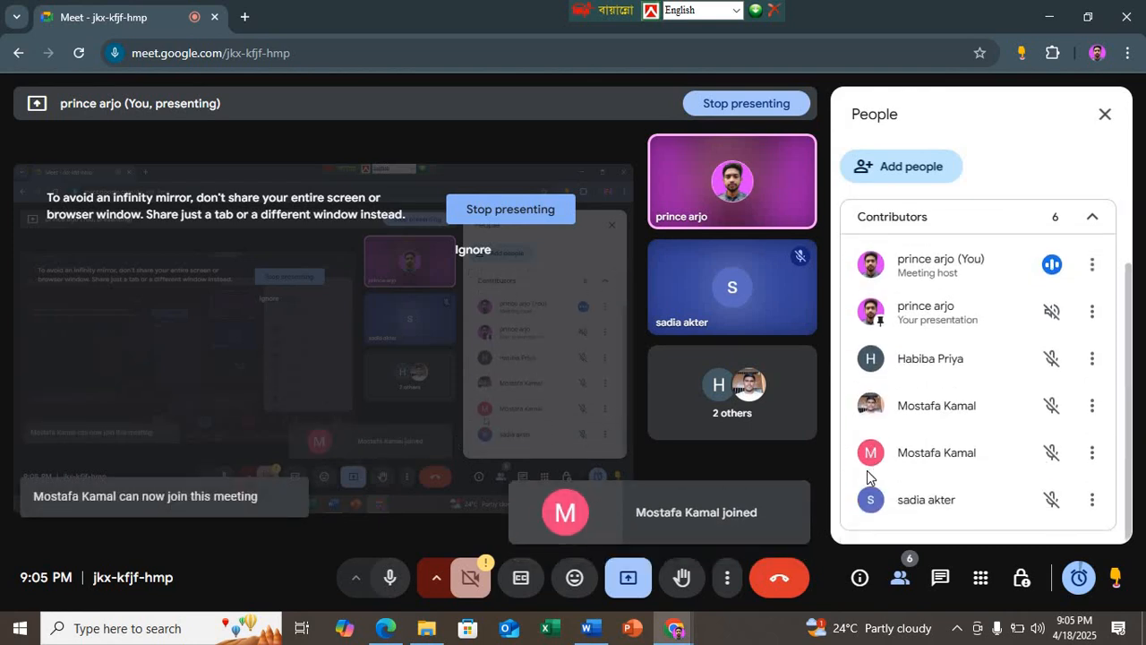
pyautogui.click(587, 628)
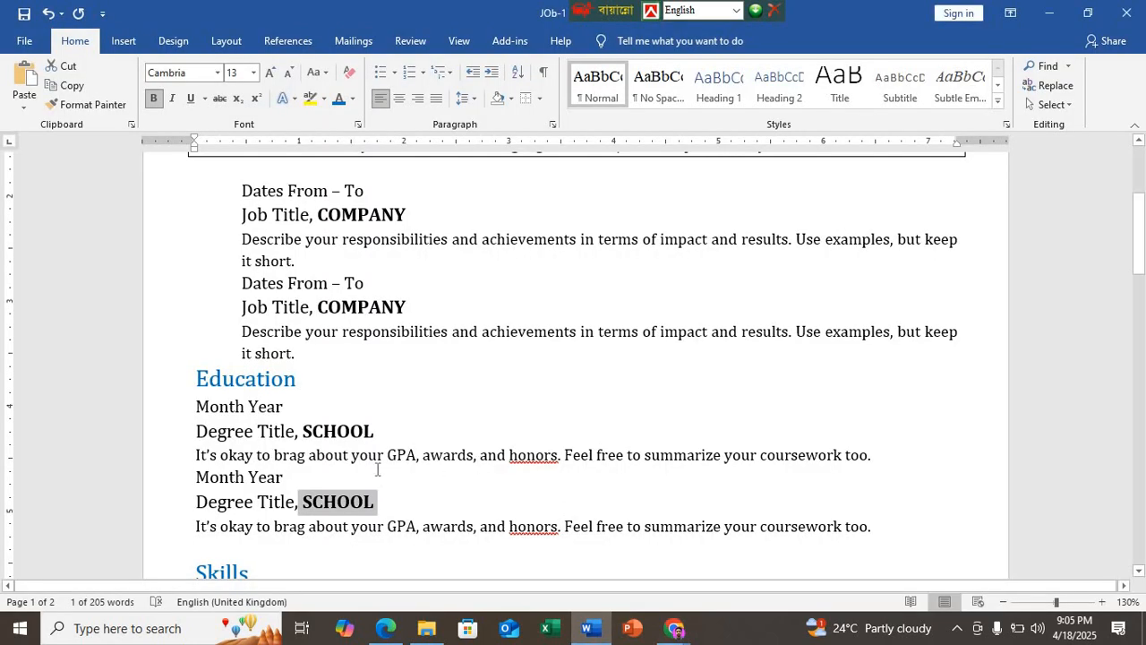
pyautogui.scroll(1, 392, 461)
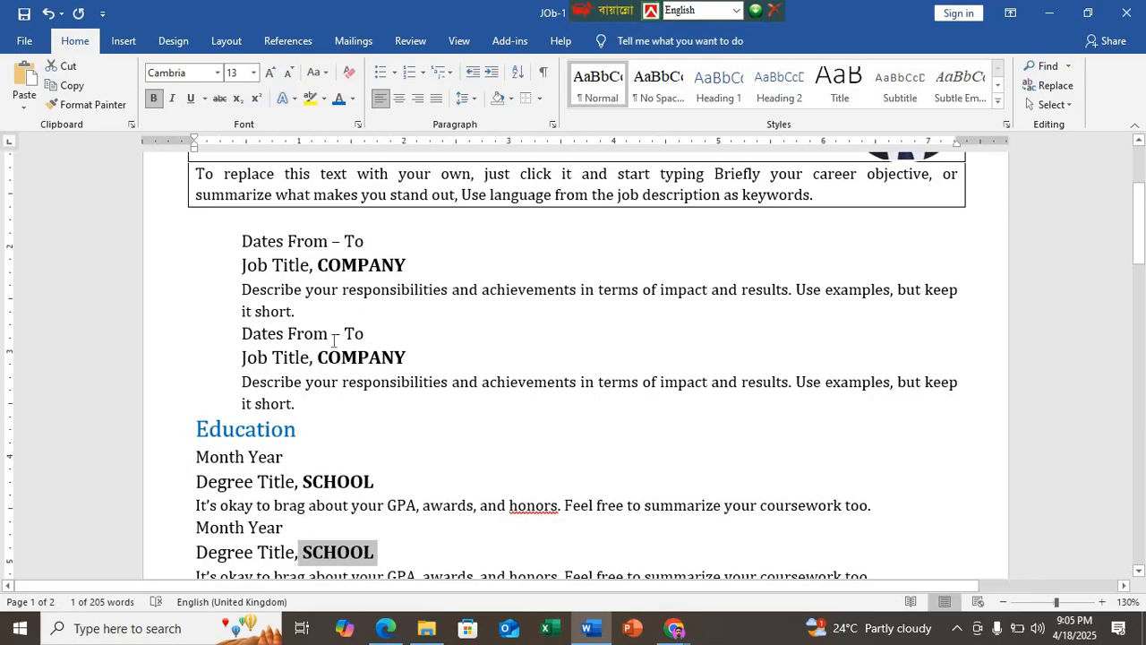
pyautogui.scroll(2, 320, 333)
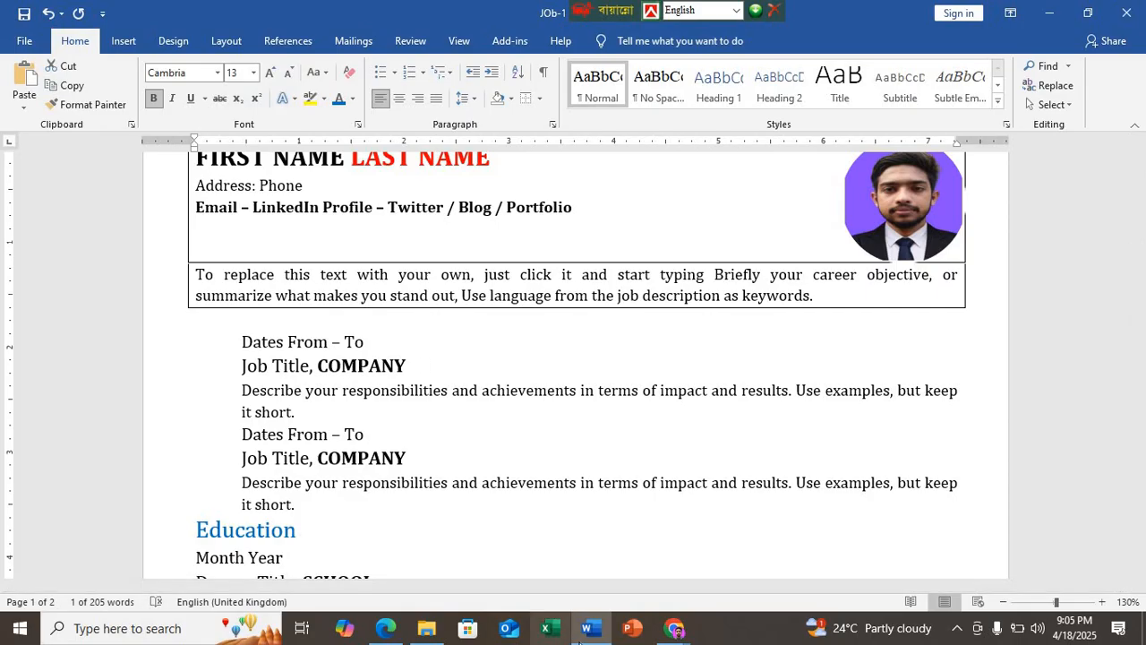
pyautogui.click(584, 634)
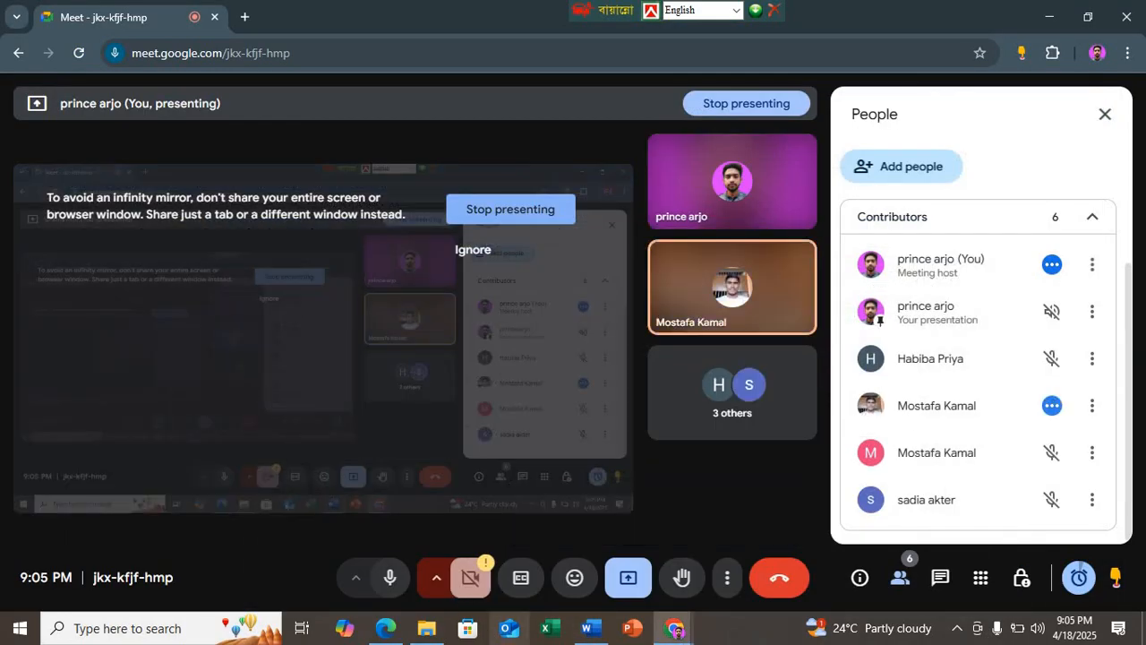
pyautogui.click(587, 628)
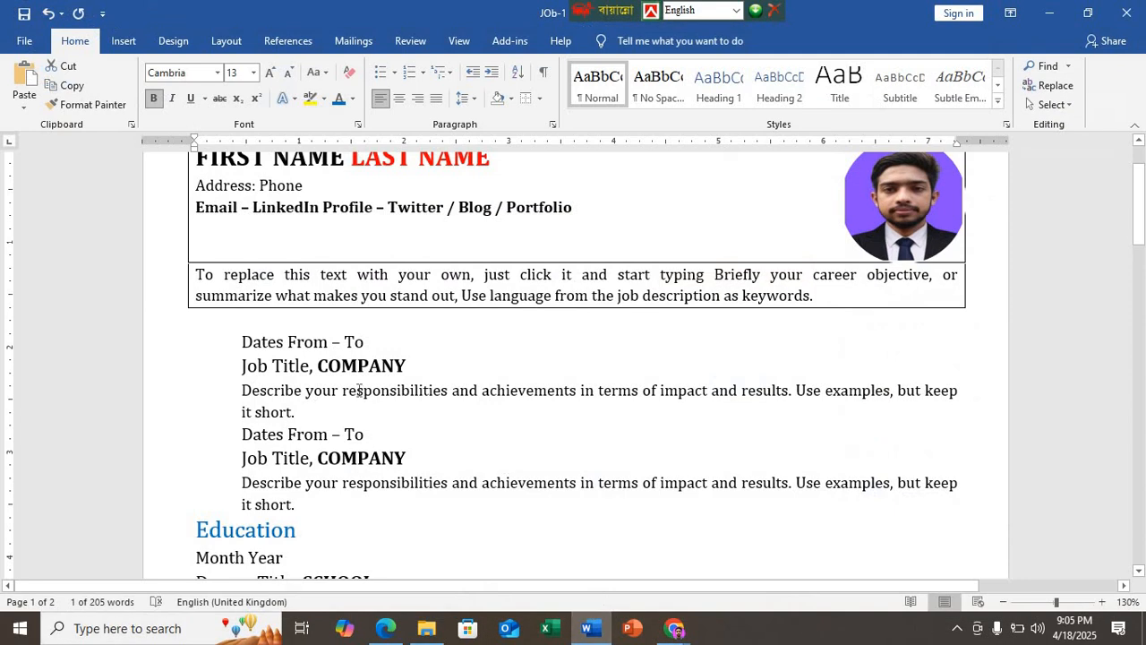
# Step: Try the Small caps and All caps font effects on the letters "OMPAN" in the first job entry's "COMPANY" and apply the font settings
pyautogui.keyDown('ctrl'); pyautogui.scroll(2, 358, 389); pyautogui.keyUp('ctrl')
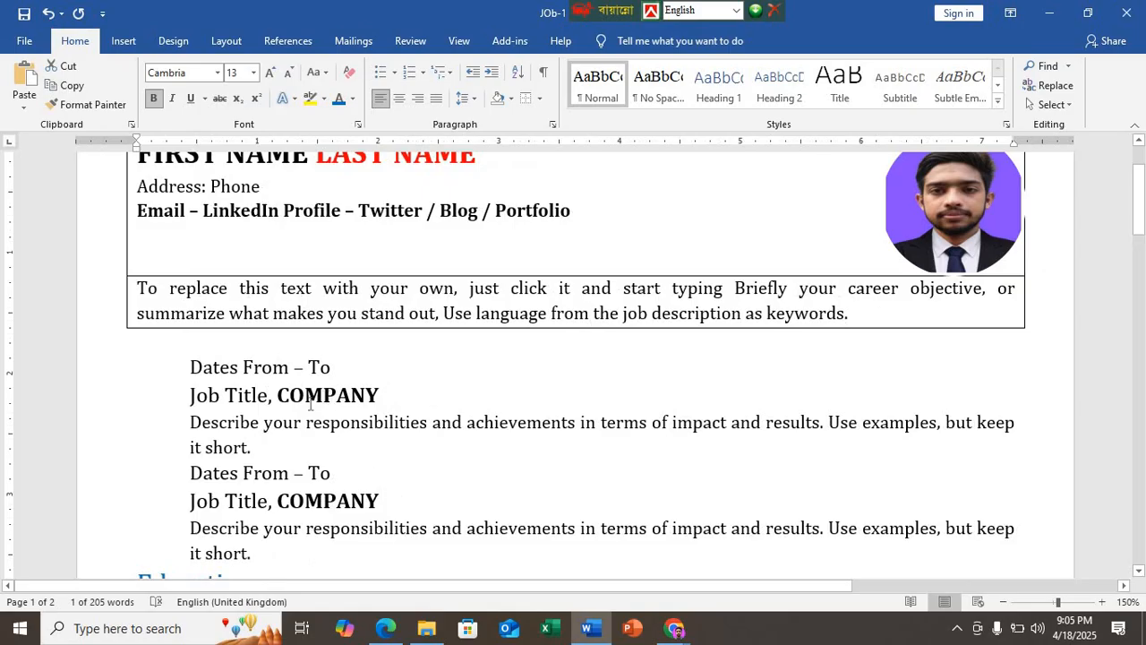
pyautogui.moveTo(295, 399); pyautogui.dragTo(368, 396)
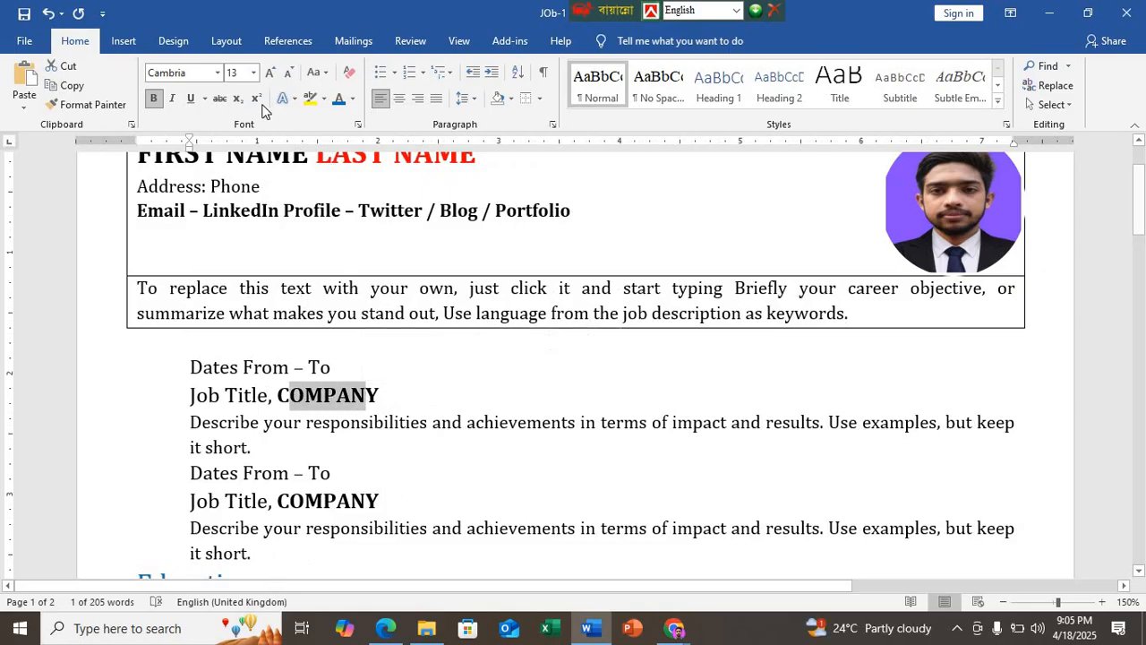
pyautogui.click(359, 125)
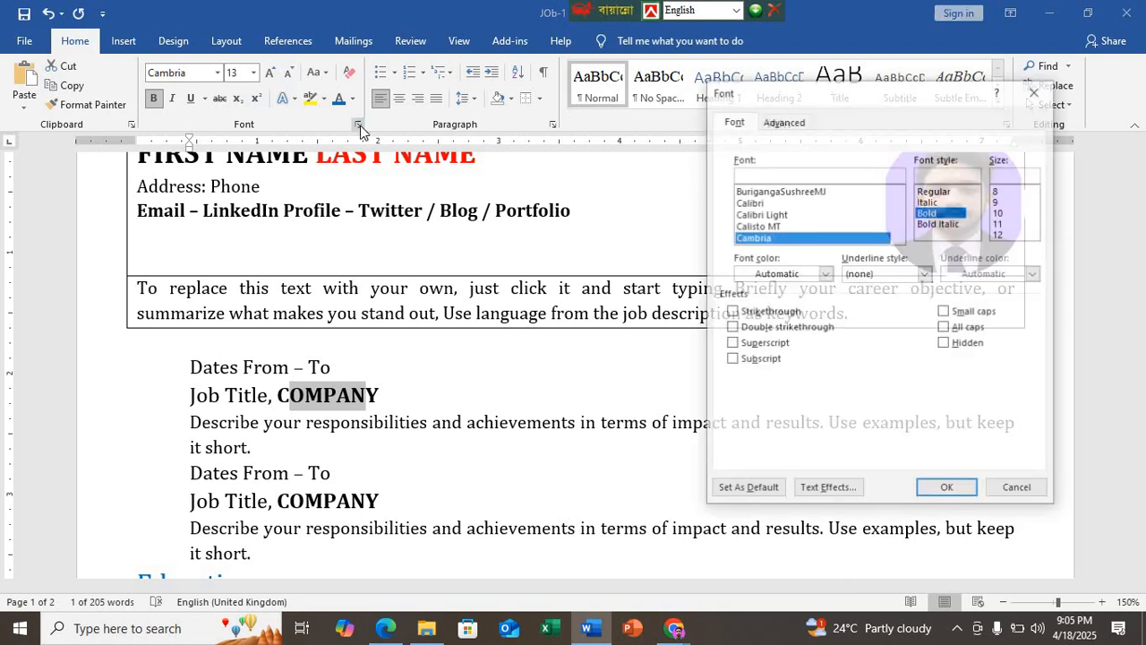
pyautogui.click(947, 329)
pyautogui.click(946, 312)
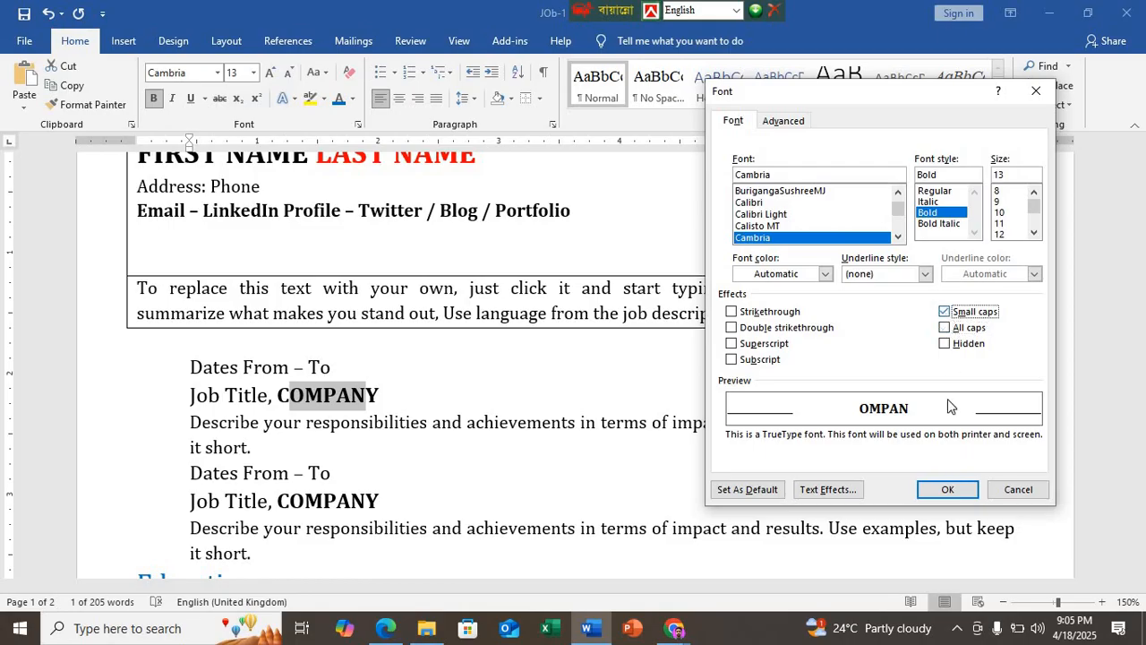
pyautogui.click(946, 490)
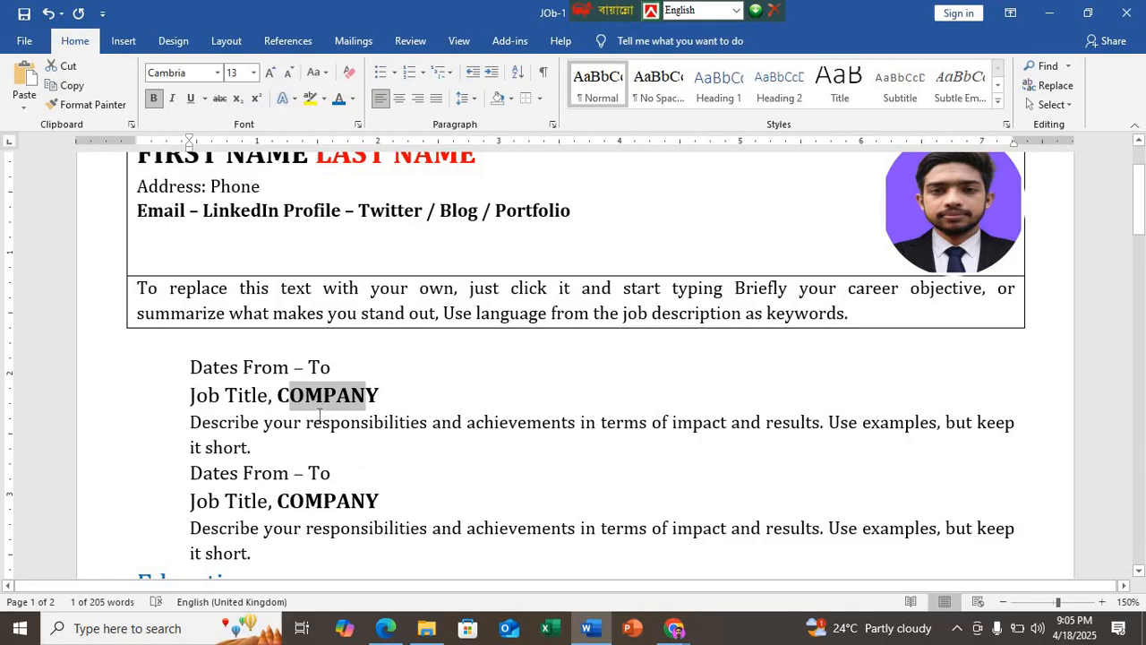
# Step: Apply the All caps font effect to the letters "OMPAN" in the second job entry's "COMPANY"
pyautogui.moveTo(292, 509); pyautogui.dragTo(365, 506)
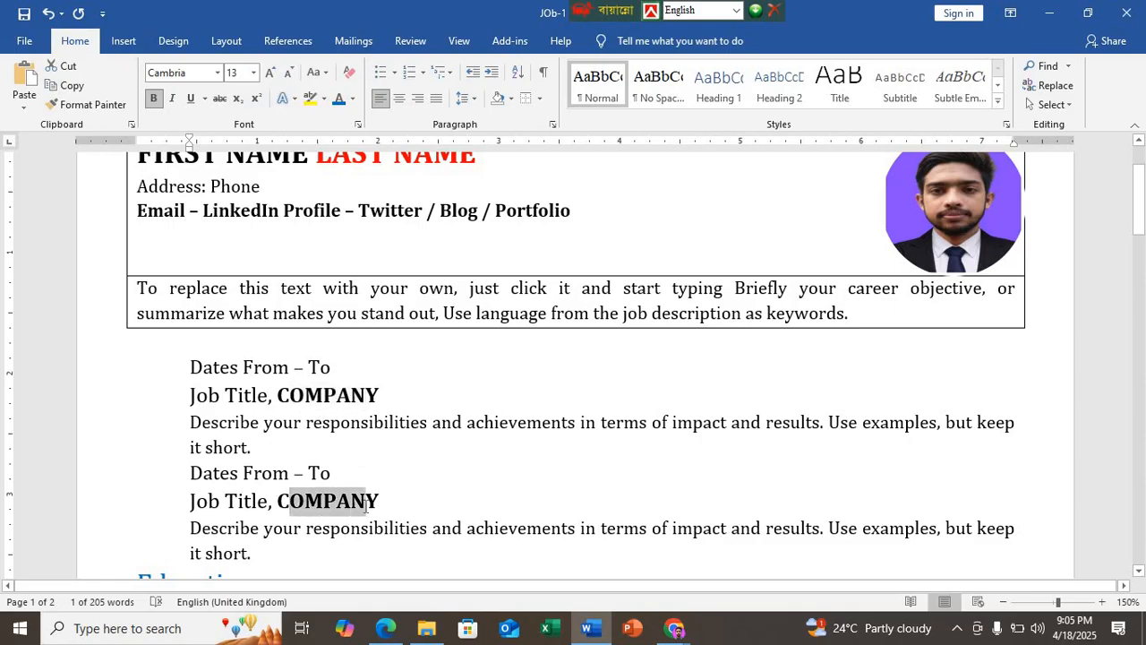
pyautogui.click(357, 124)
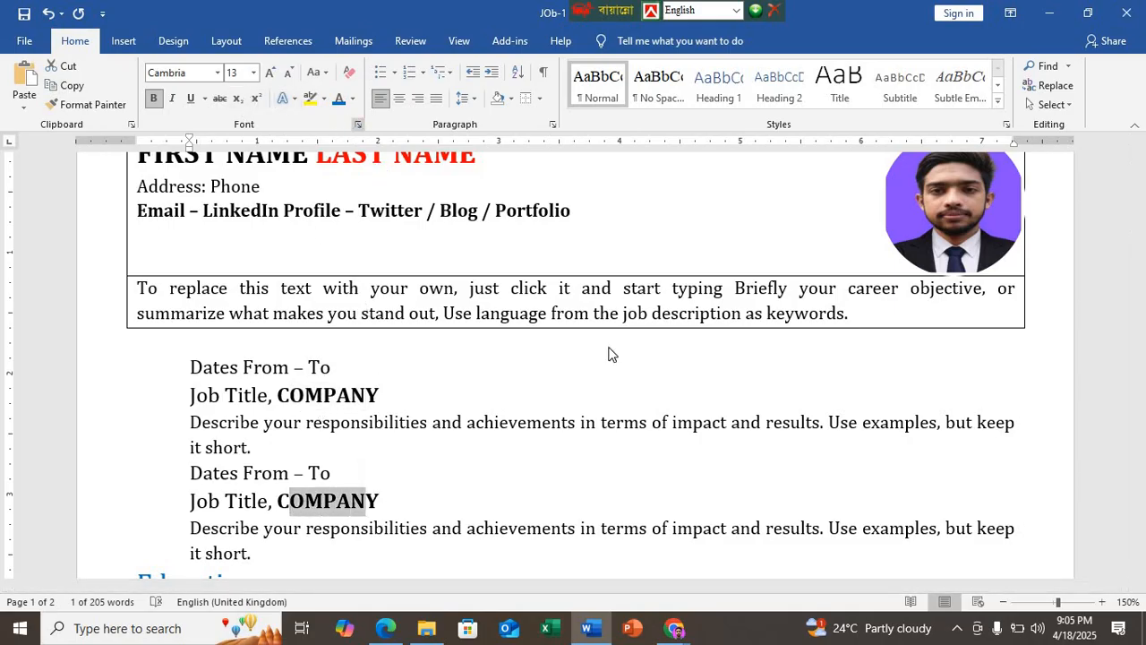
pyautogui.click(945, 328)
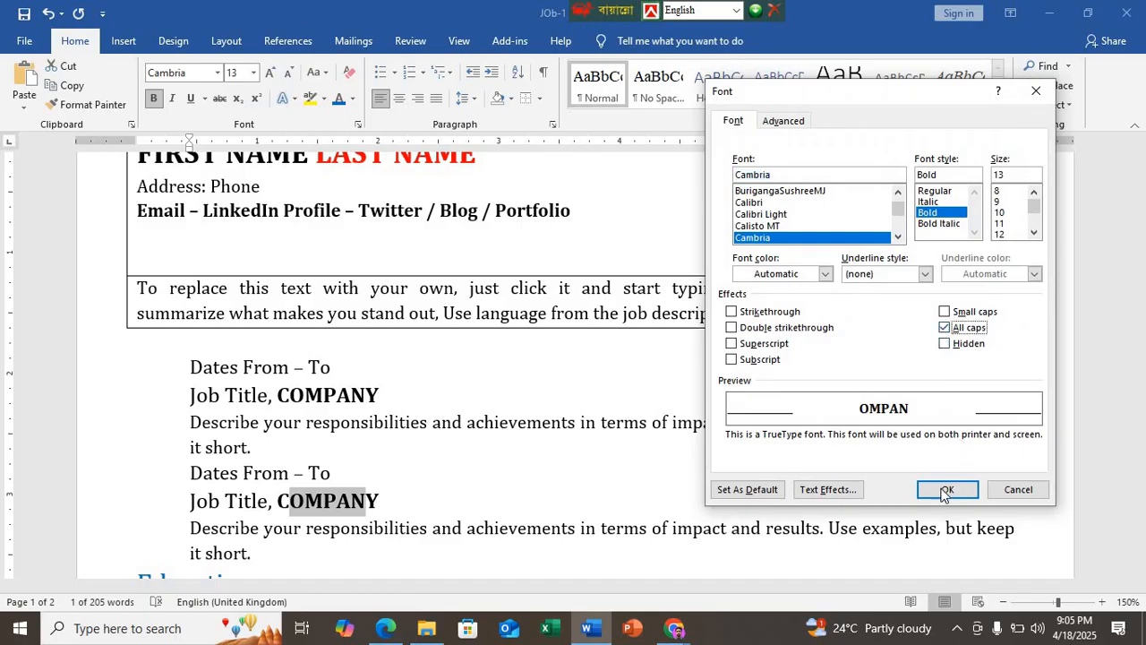
pyautogui.click(945, 491)
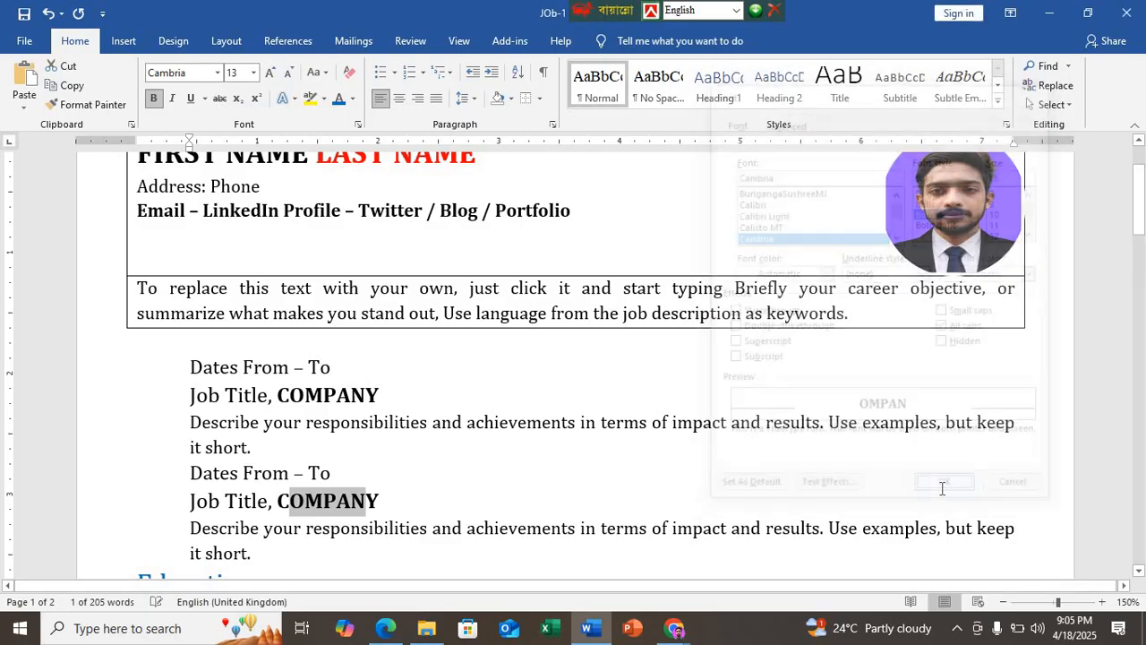
# Step: Apply the All caps font effect to the letters "SCHOO" in the first Education entry's "SCHOOL"
pyautogui.click(368, 501)
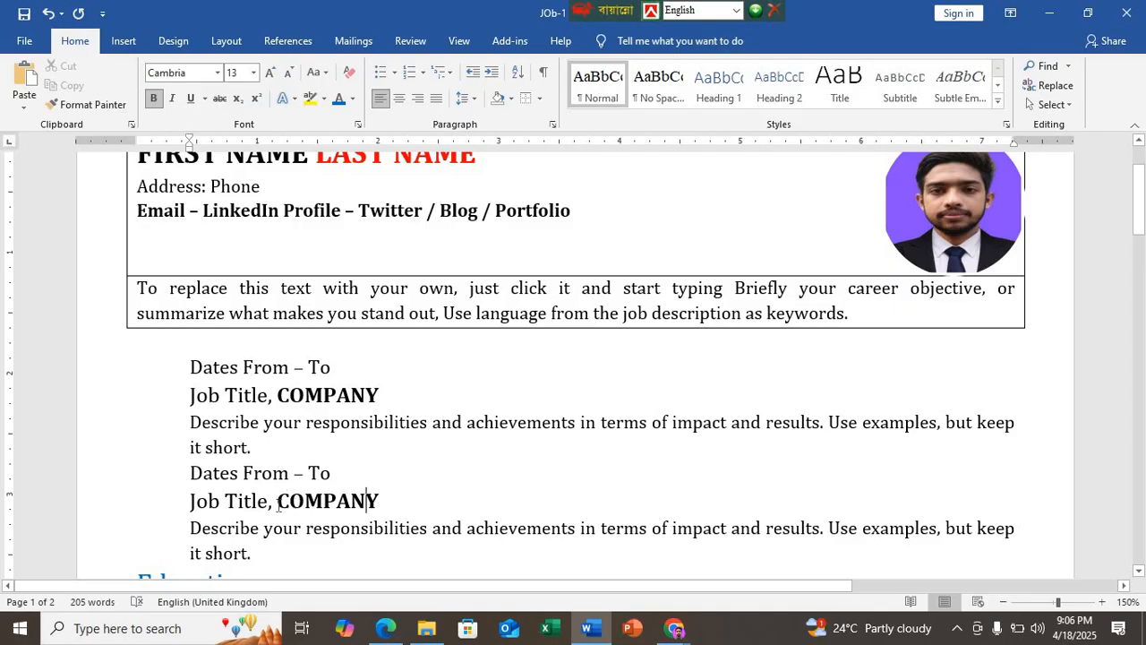
pyautogui.scroll(-2, 277, 501)
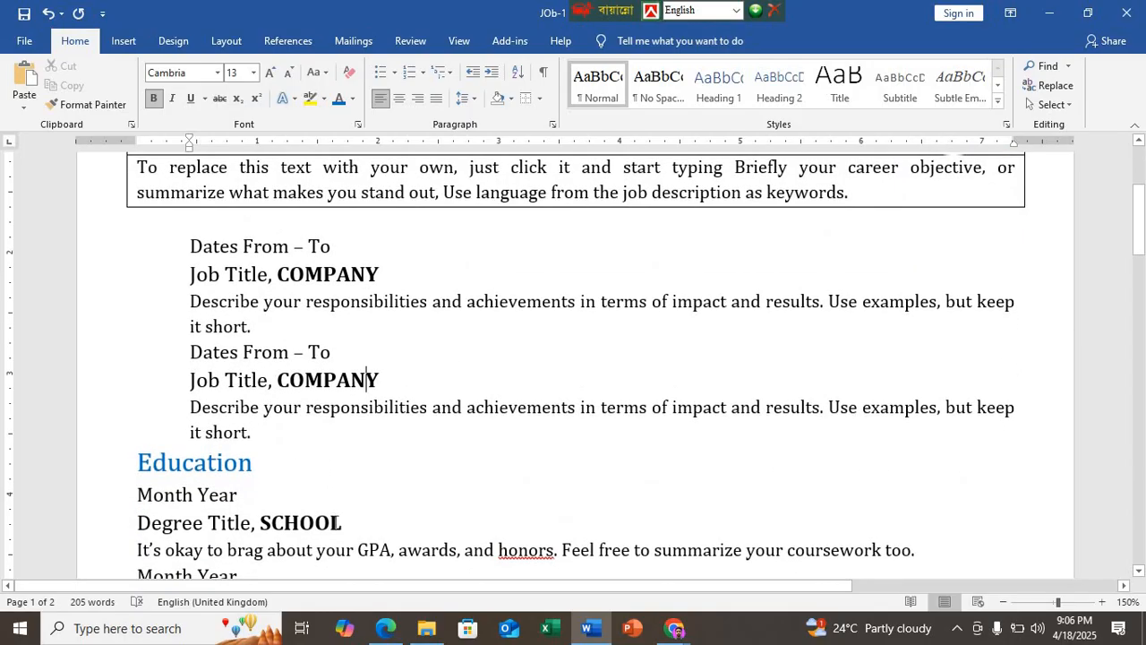
pyautogui.moveTo(332, 522); pyautogui.dragTo(257, 522)
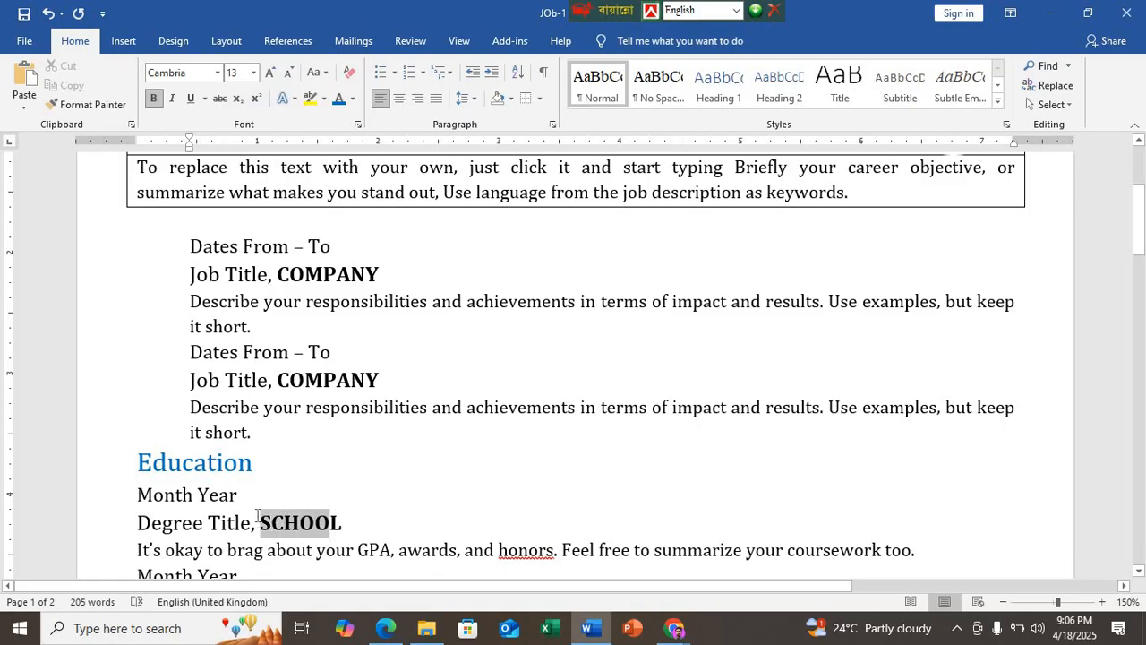
pyautogui.click(358, 124)
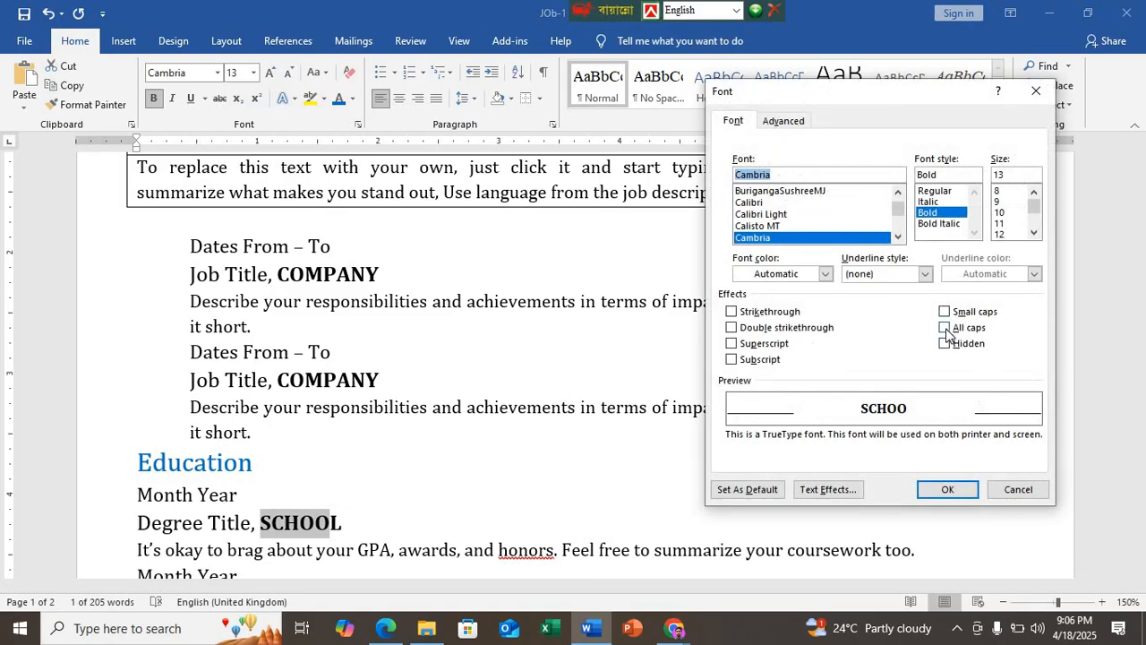
pyautogui.click(947, 330)
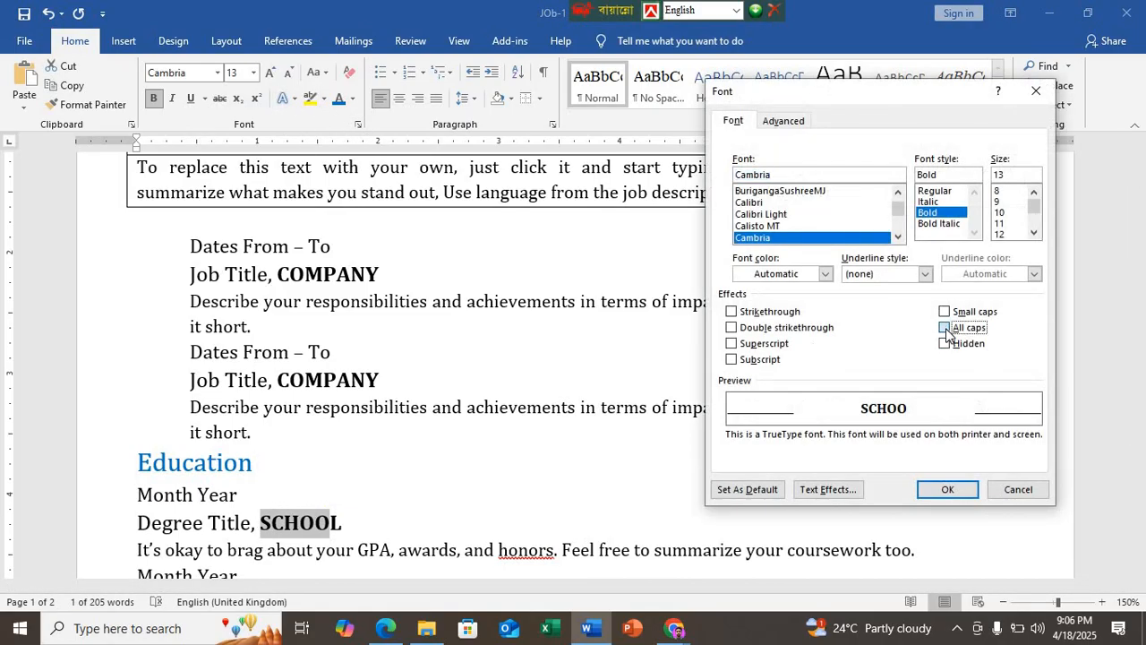
pyautogui.click(951, 492)
# Step: Apply the All caps font effect to the whole word "SCHOOL" in the second Education entry
pyautogui.scroll(-4, 458, 510)
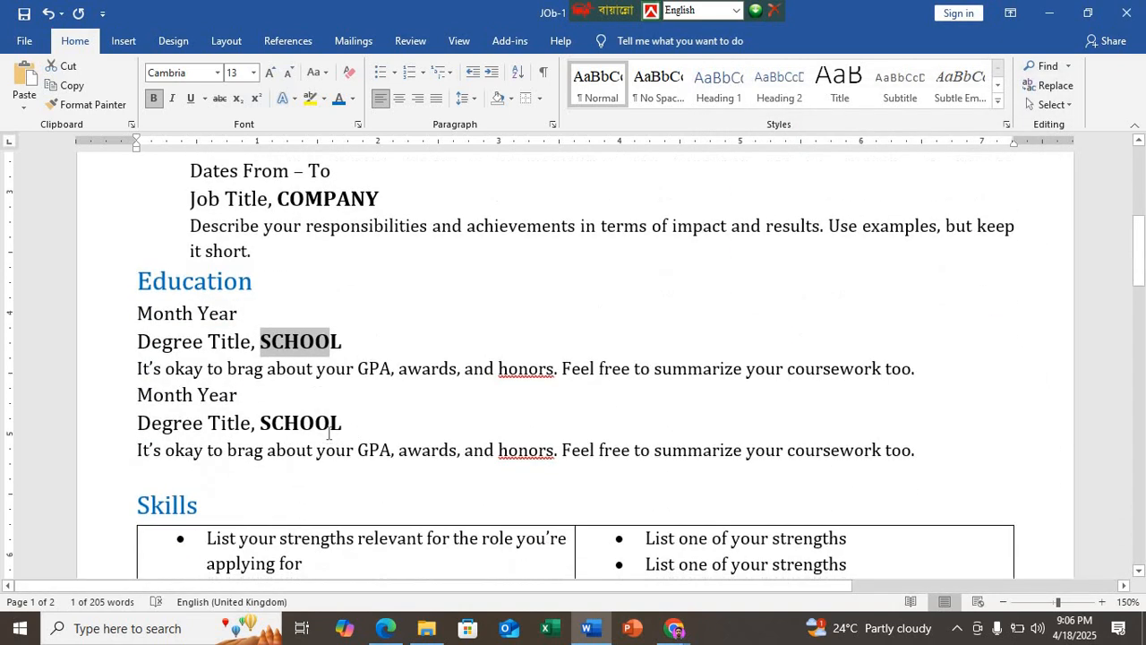
pyautogui.moveTo(343, 423); pyautogui.dragTo(260, 424)
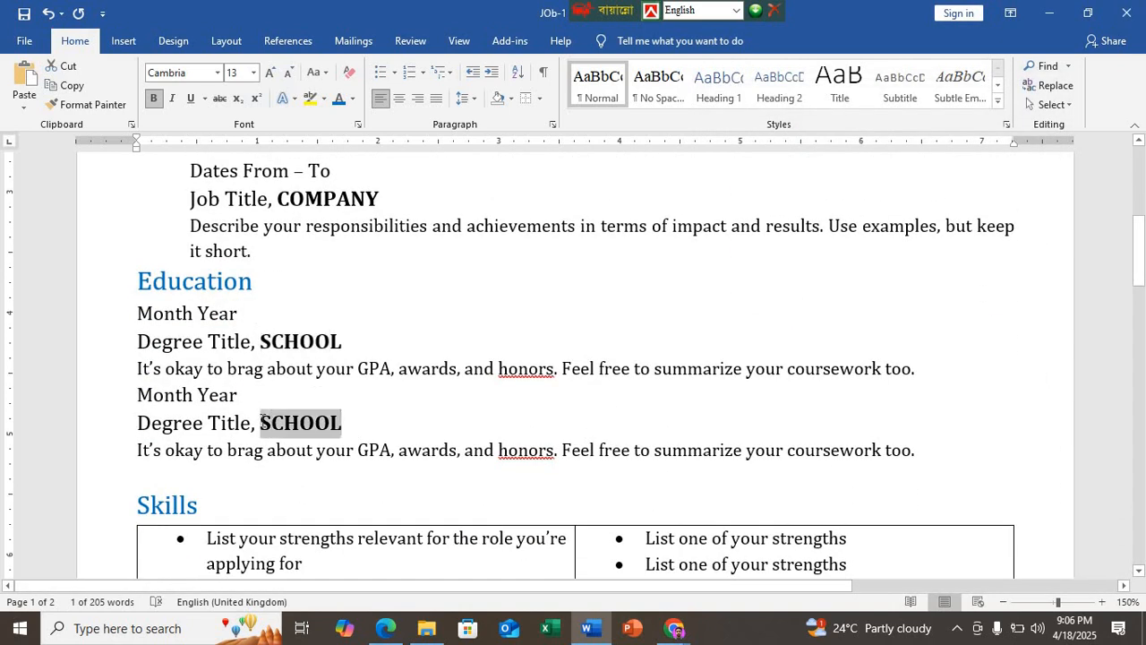
pyautogui.click(358, 126)
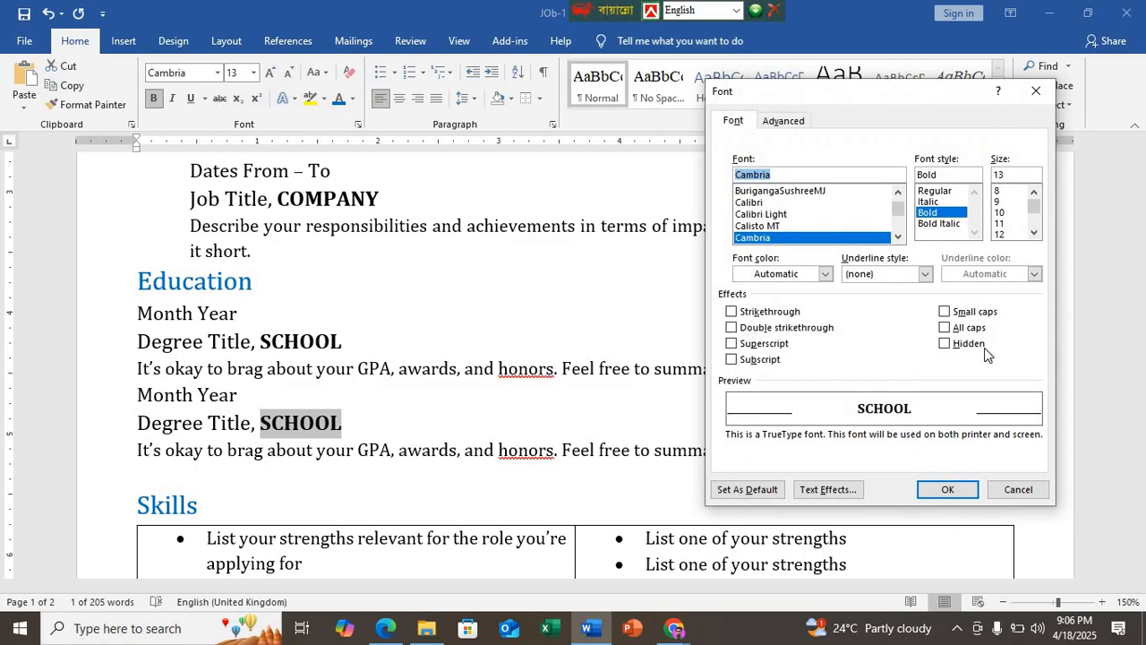
pyautogui.click(945, 327)
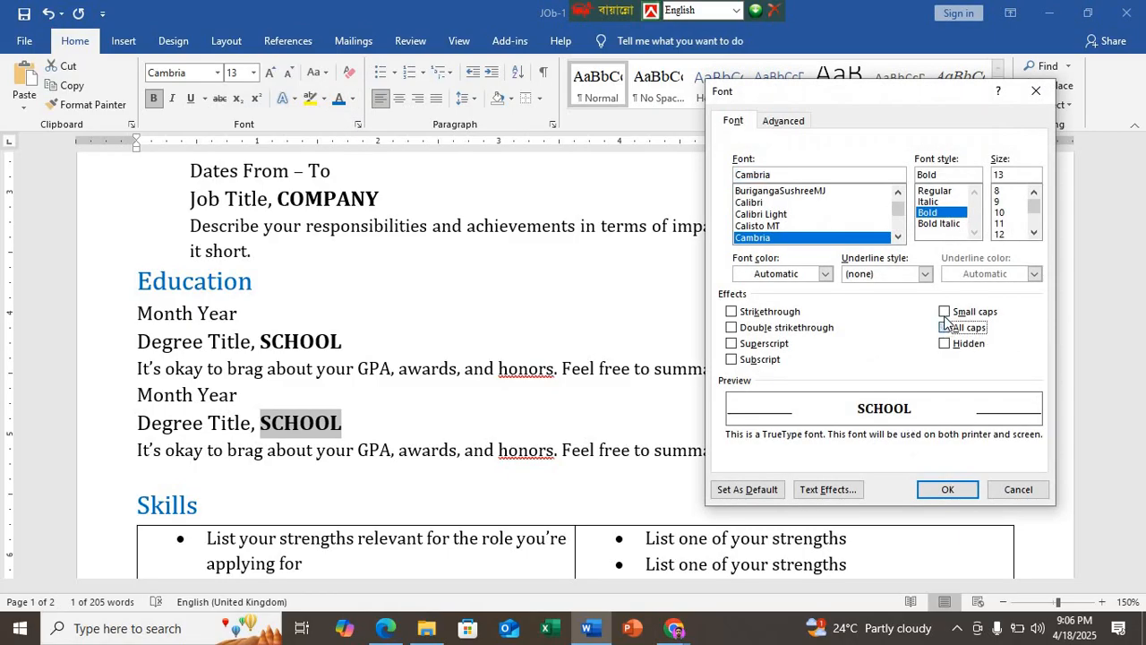
pyautogui.click(948, 489)
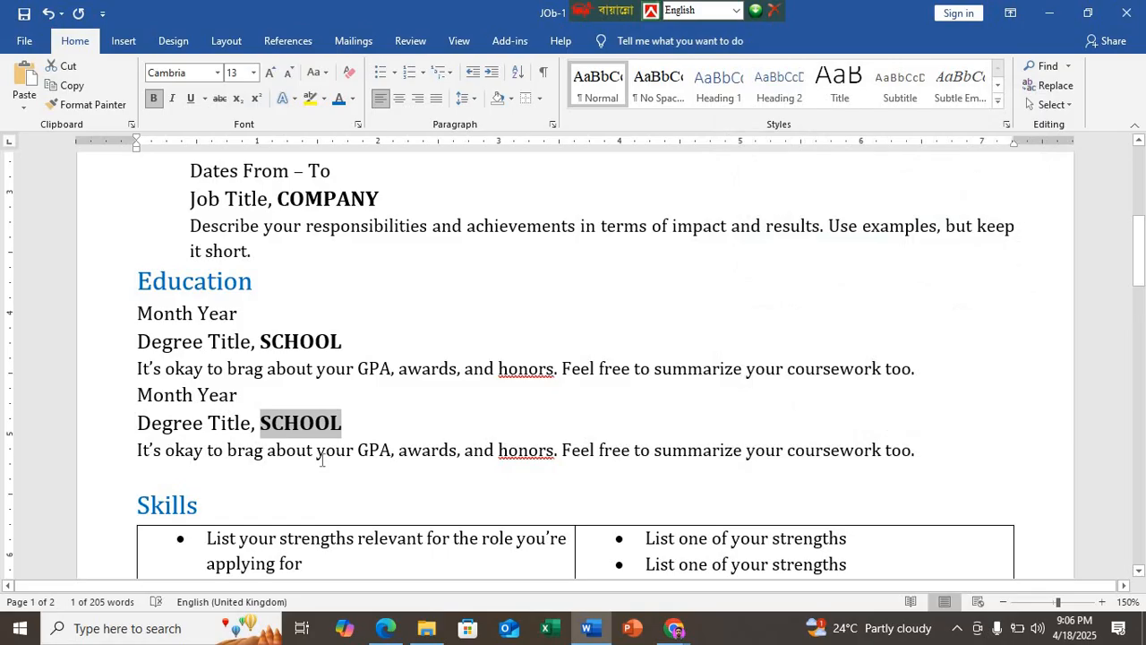
pyautogui.press('End')
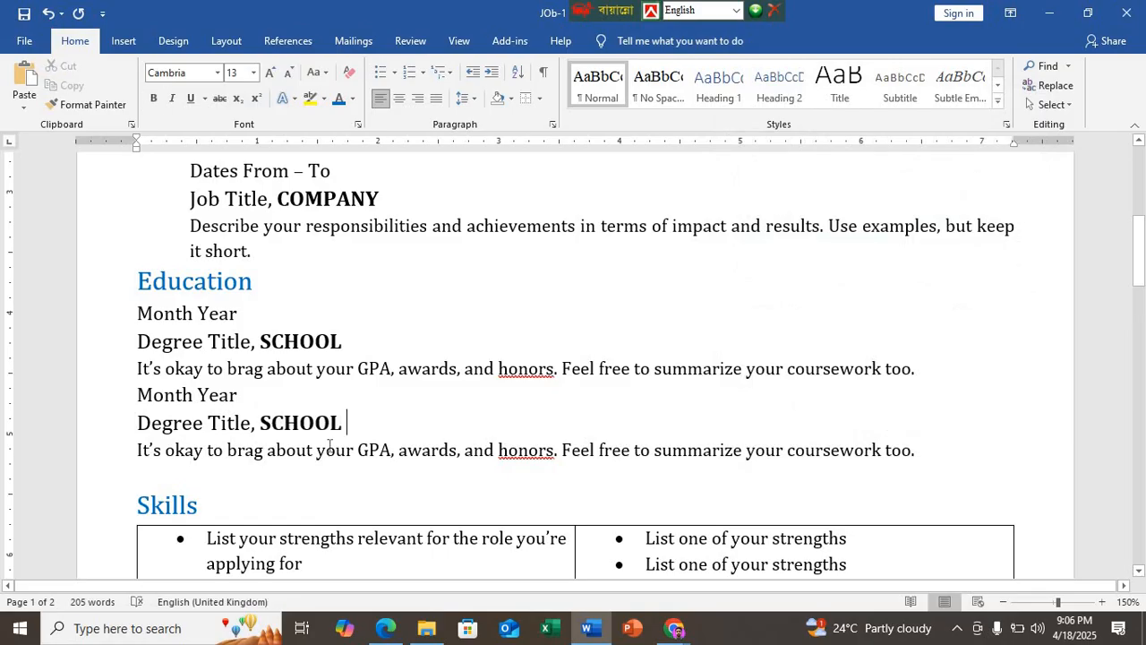
# Step: Check the job entries' spacing in the Edge PDF sample, return to Word, and insert a blank line between the two job entries
pyautogui.scroll(4, 330, 445)
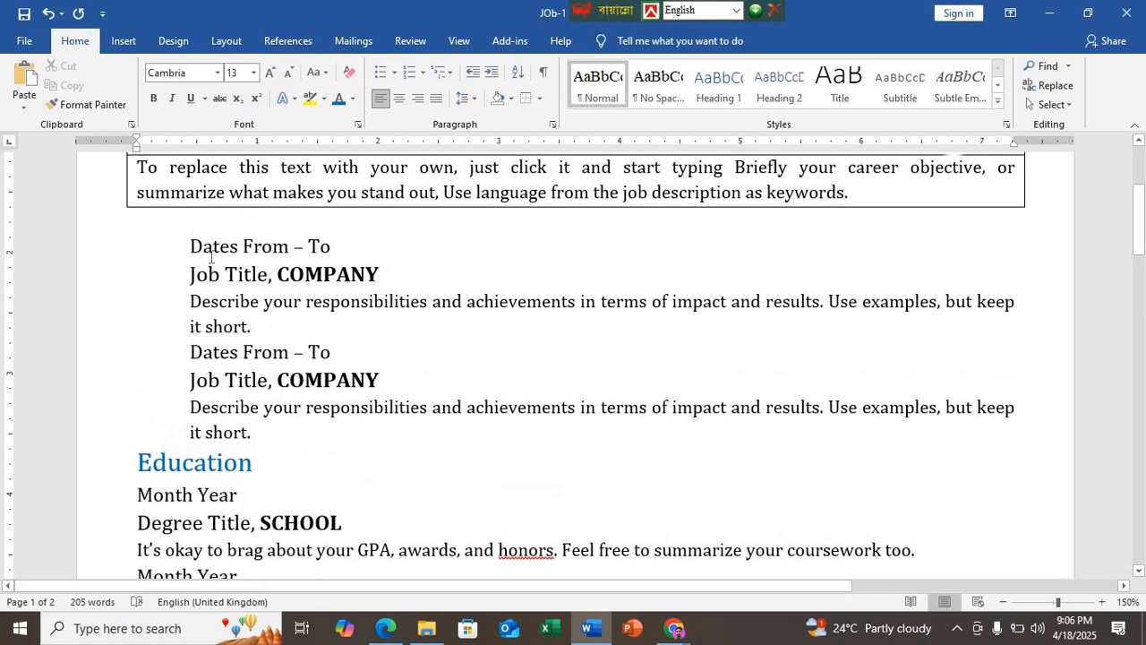
pyautogui.scroll(1, 249, 269)
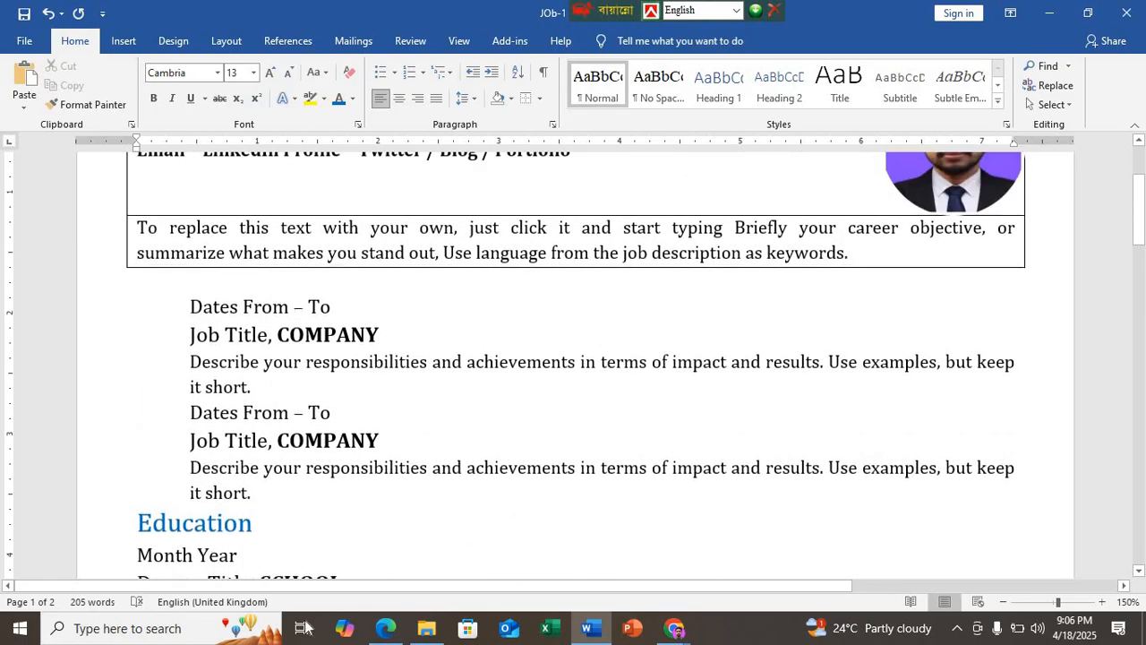
pyautogui.click(385, 628)
pyautogui.scroll(4, 327, 228)
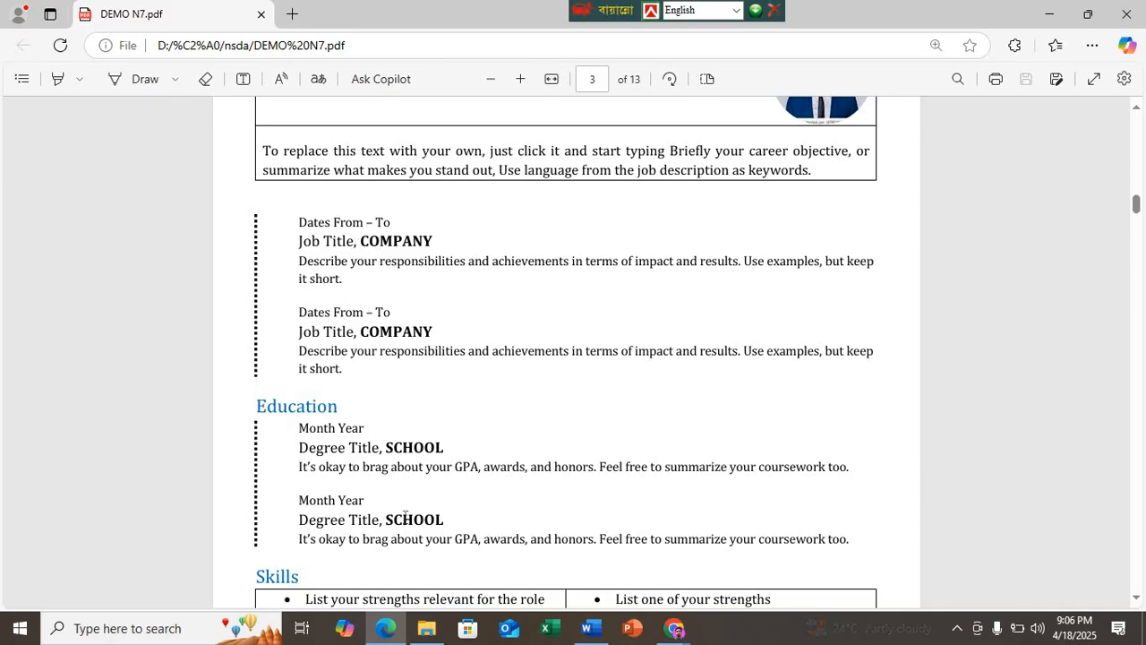
pyautogui.click(587, 628)
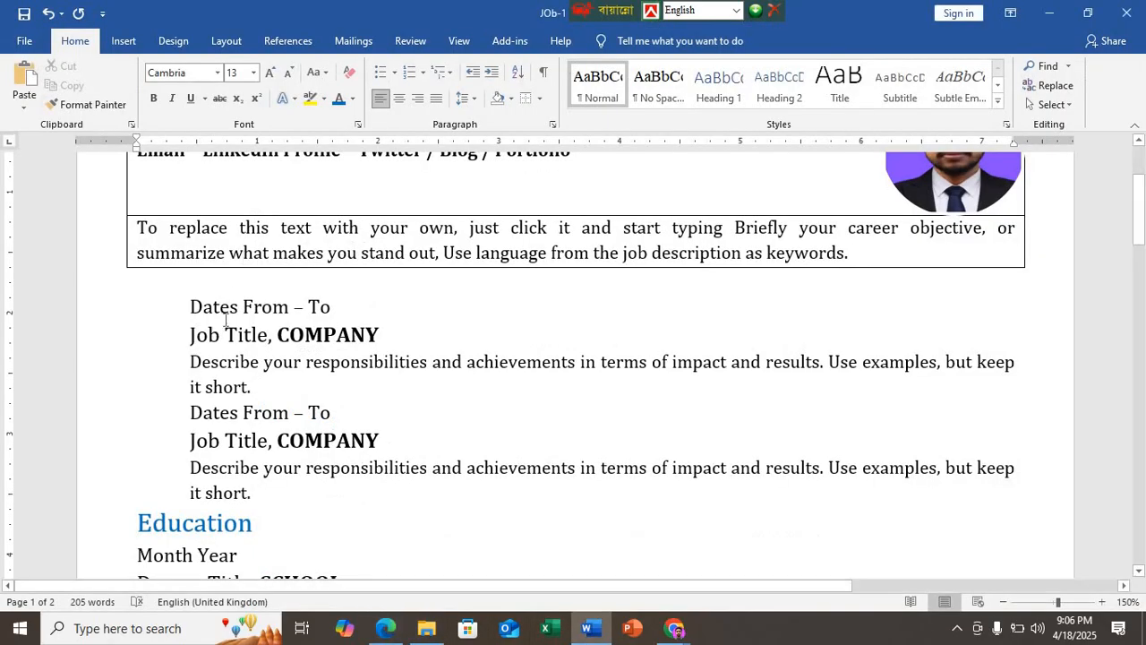
pyautogui.click(264, 390)
pyautogui.press('Return')
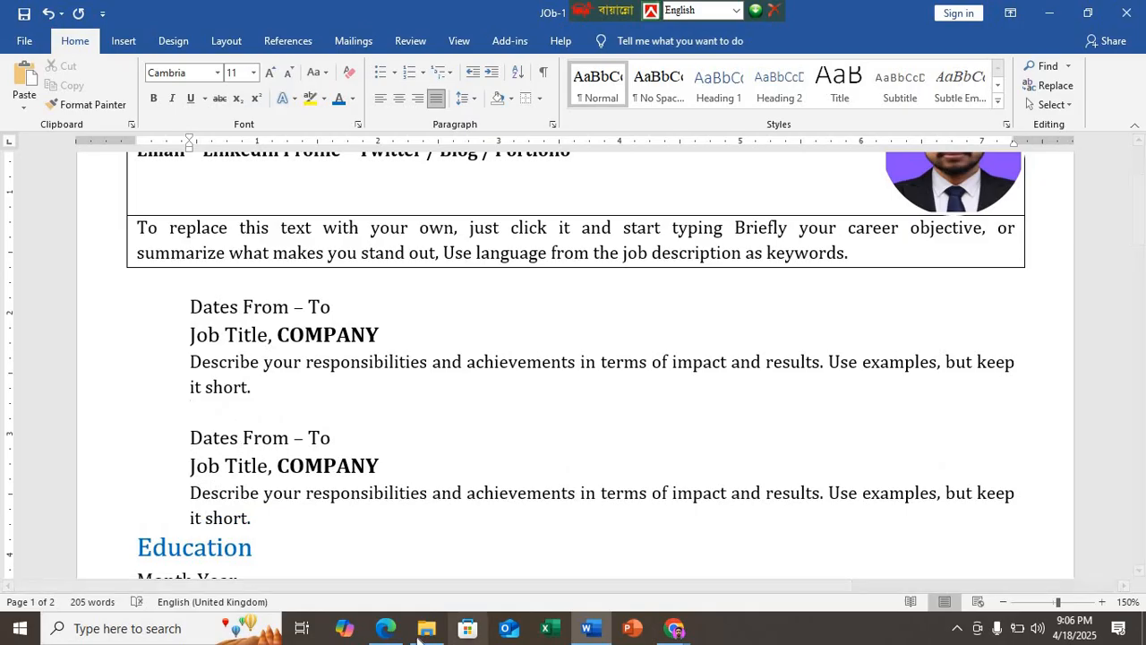
# Step: Check the spacing above Education in the Edge PDF sample, return to Word, and insert a blank line after the second job entry
pyautogui.click(385, 627)
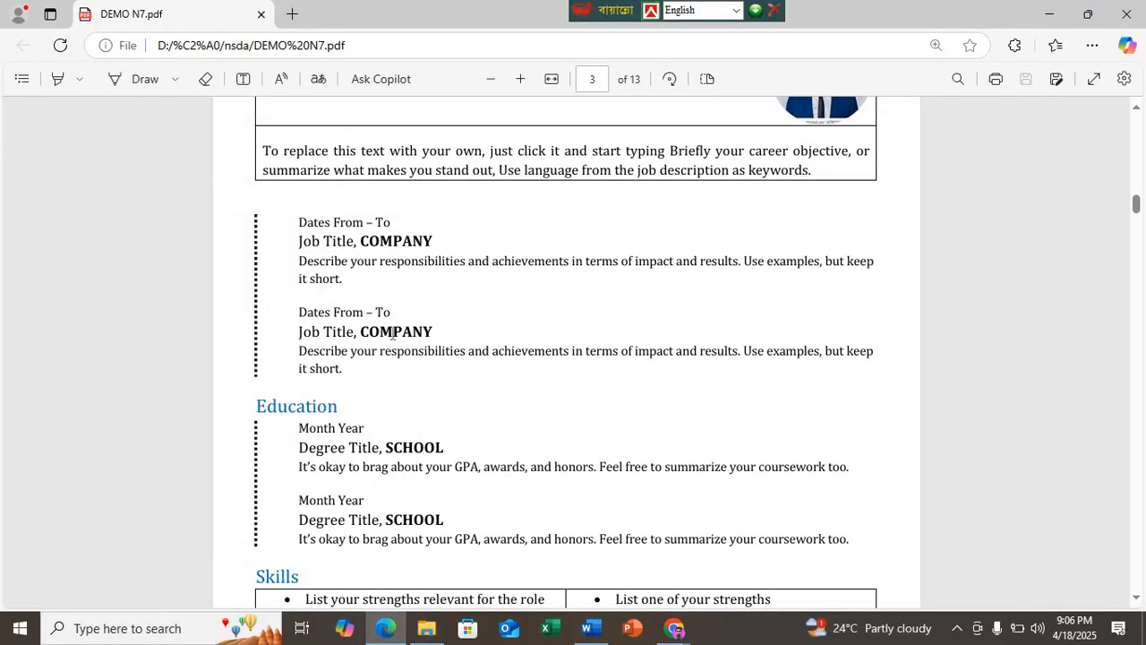
pyautogui.click(587, 628)
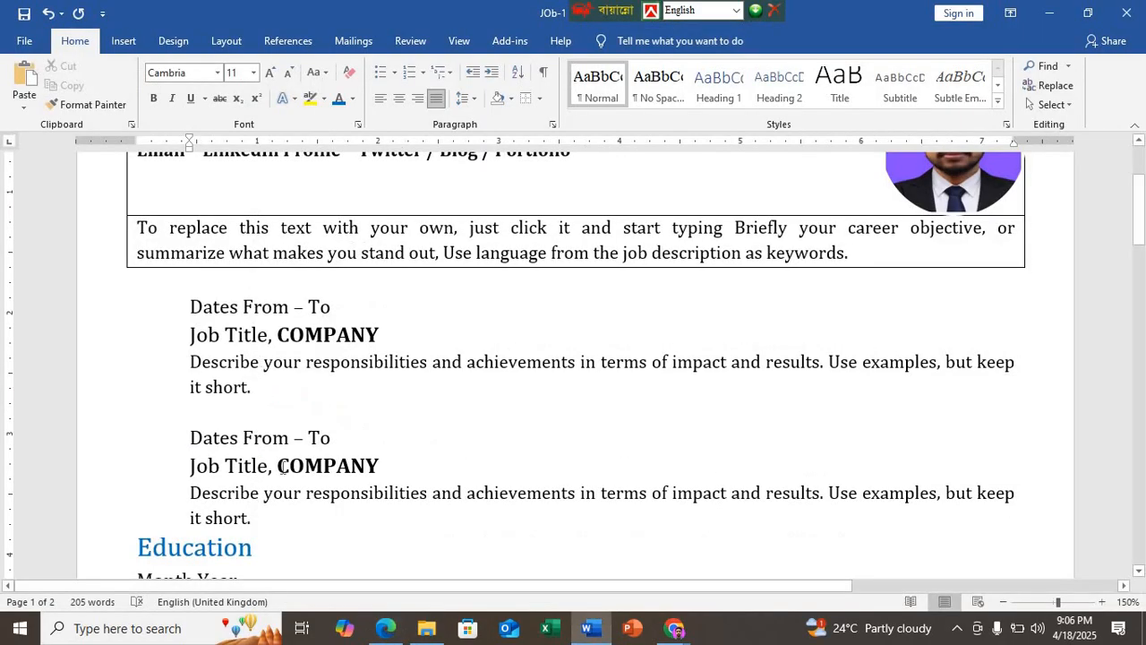
pyautogui.scroll(-3, 269, 430)
pyautogui.press('Return')
pyautogui.scroll(-2, 192, 401)
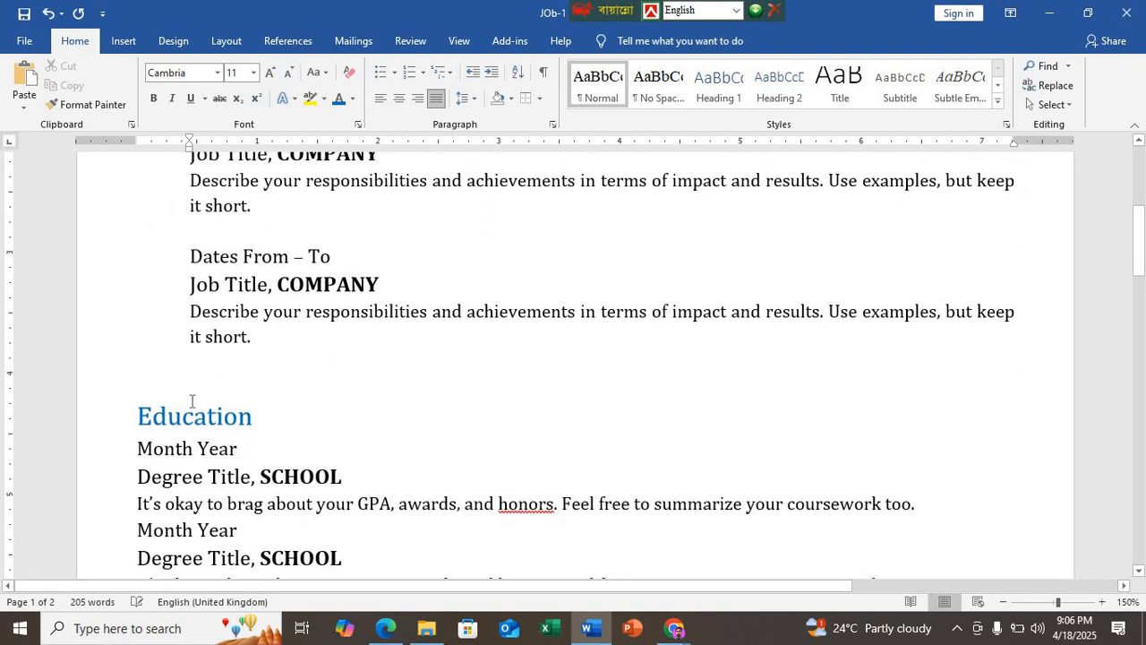
# Step: Try a blank line below the Education heading, compare it with the PDF sample in Edge, and return to Word
pyautogui.scroll(-3, 260, 376)
pyautogui.click(273, 293)
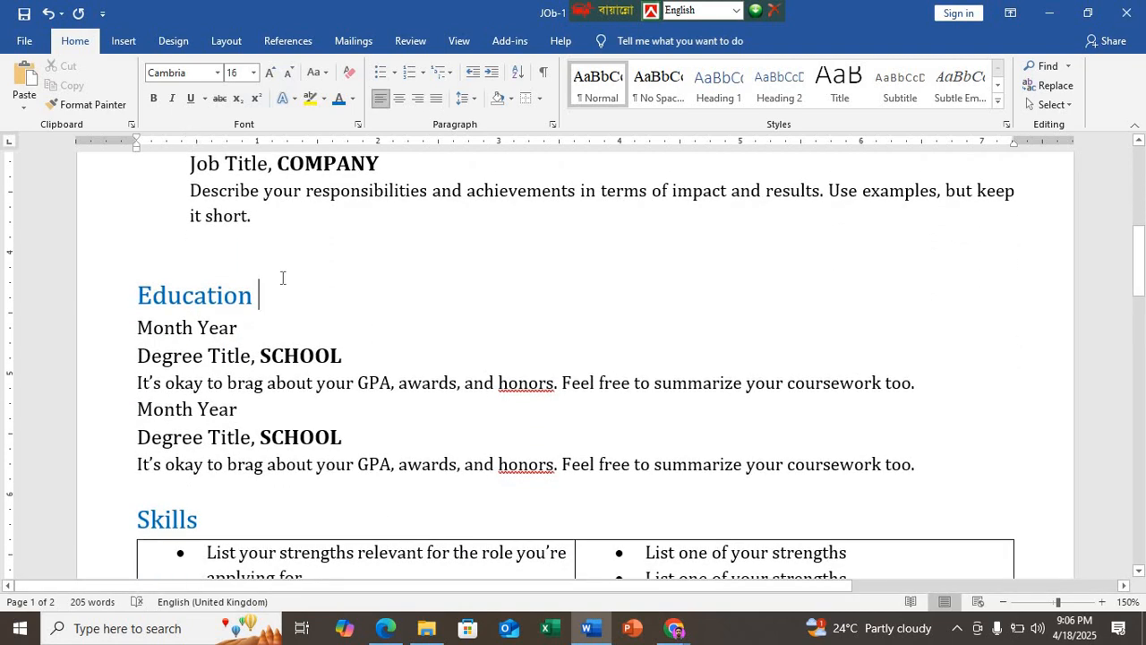
pyautogui.press('Return')
pyautogui.scroll(-2, 281, 287)
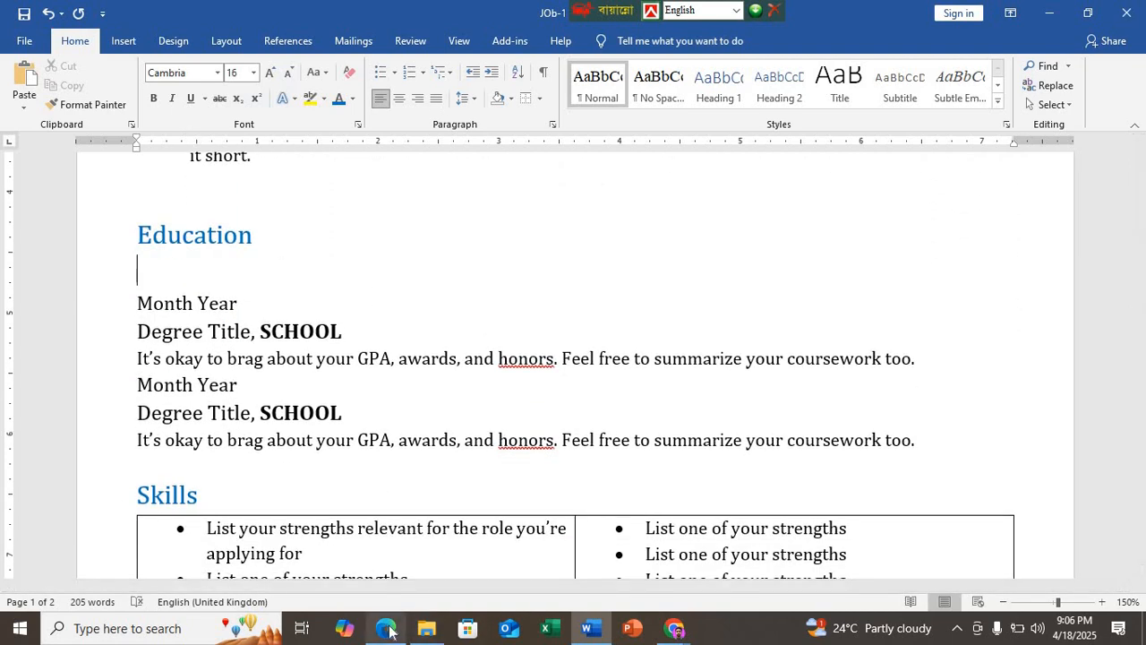
pyautogui.hotkey('alt', 'Tab')
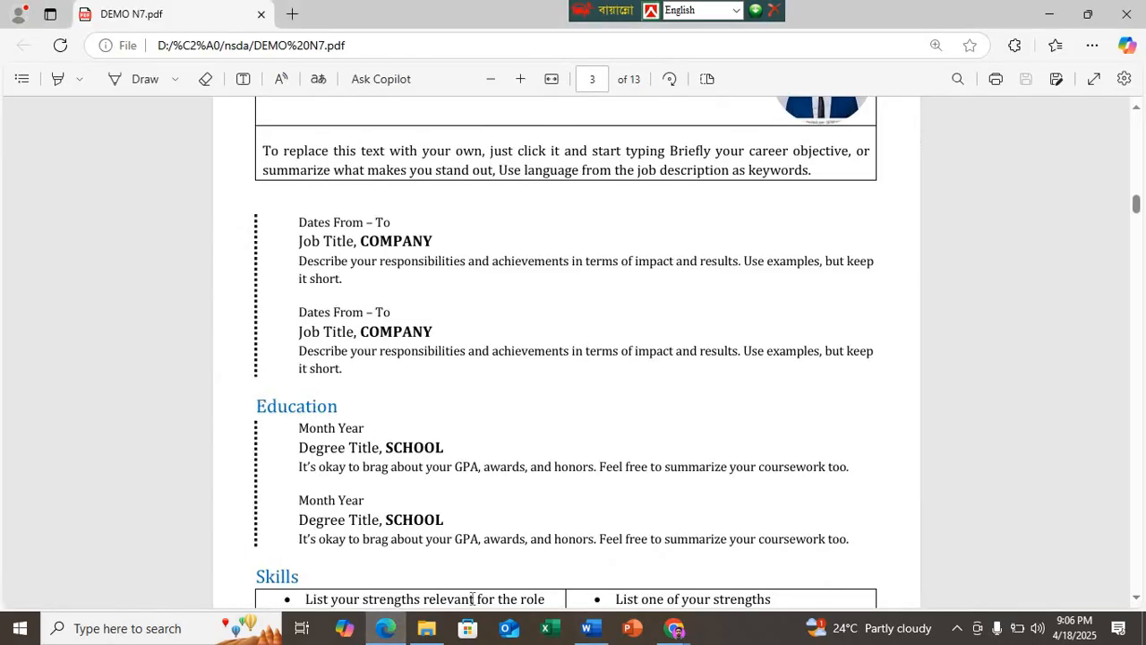
pyautogui.click(587, 628)
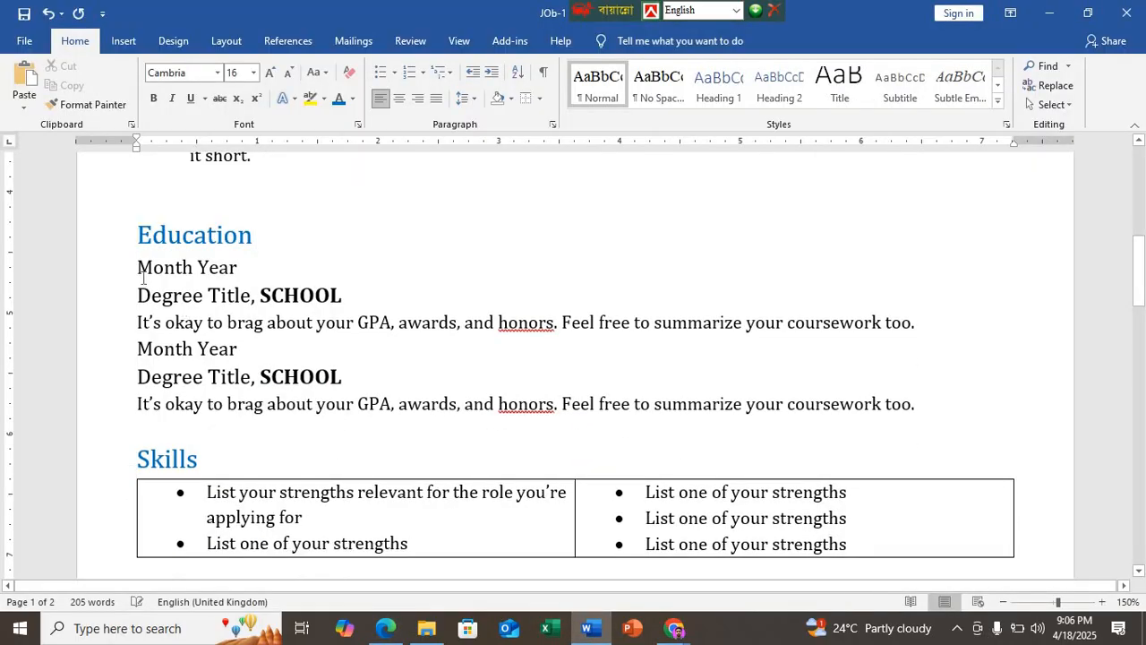
# Step: Copy the formatting of the second "Dates From – To" line onto the first "Month Year" line under Education with Format Painter
pyautogui.scroll(2, 143, 273)
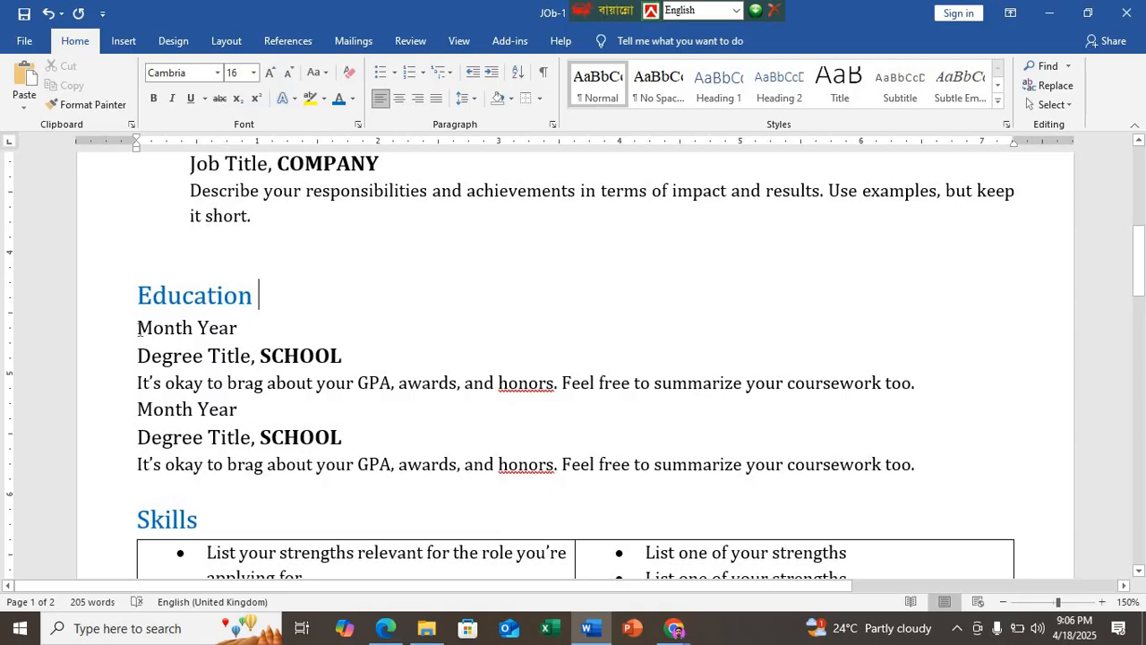
pyautogui.scroll(2, 167, 260)
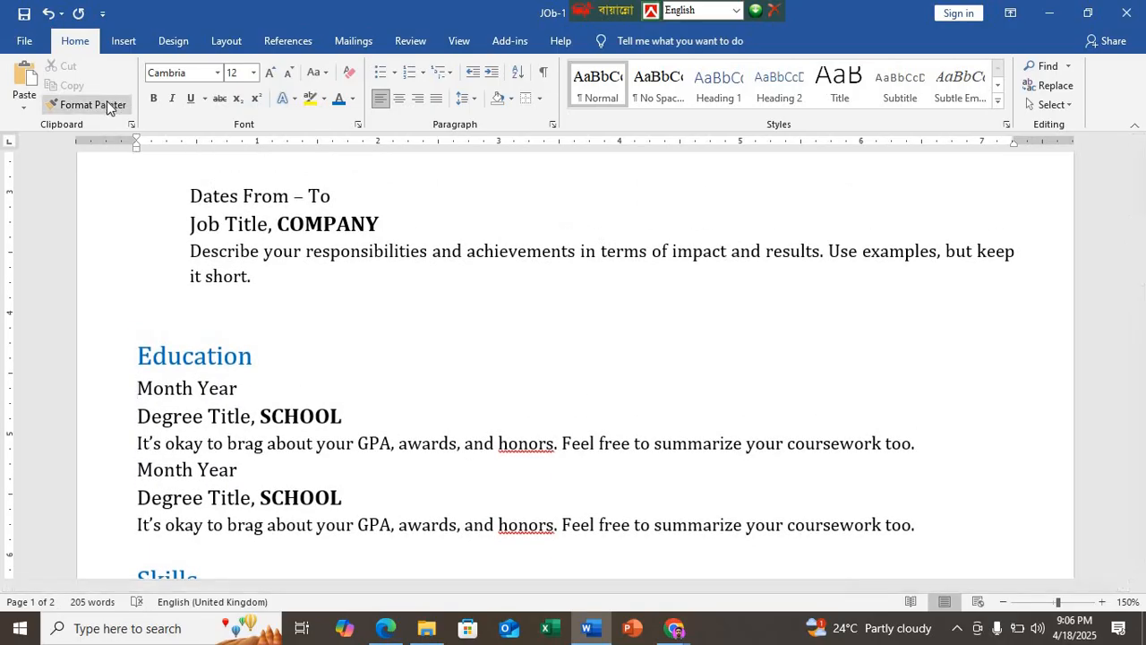
pyautogui.click(190, 197)
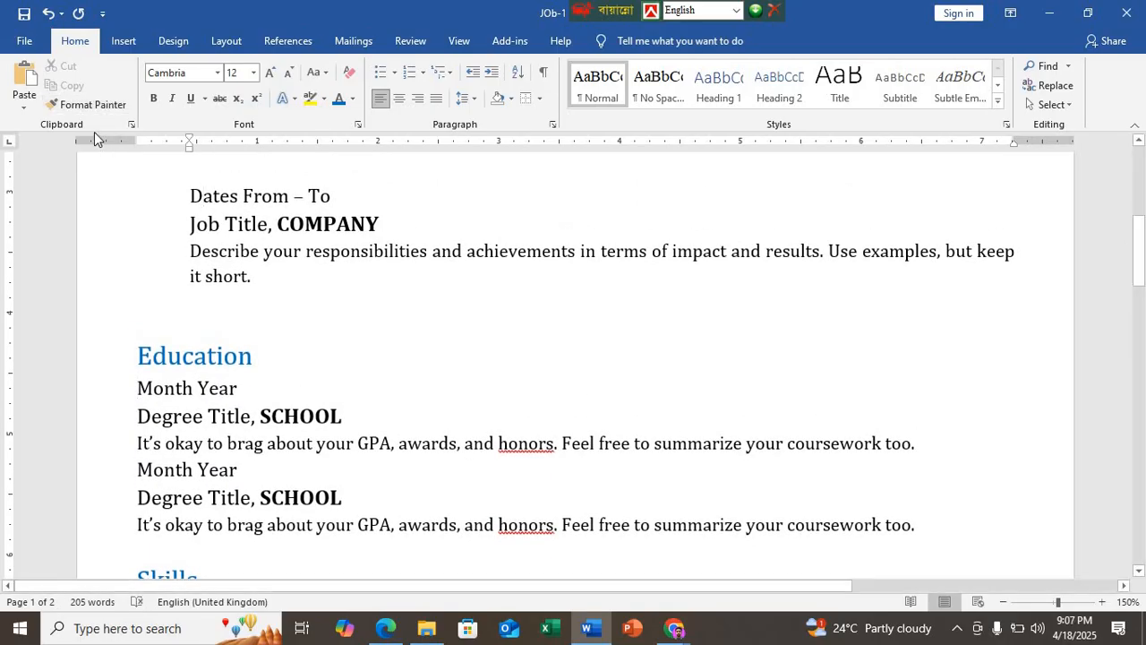
pyautogui.click(87, 103)
pyautogui.click(150, 394)
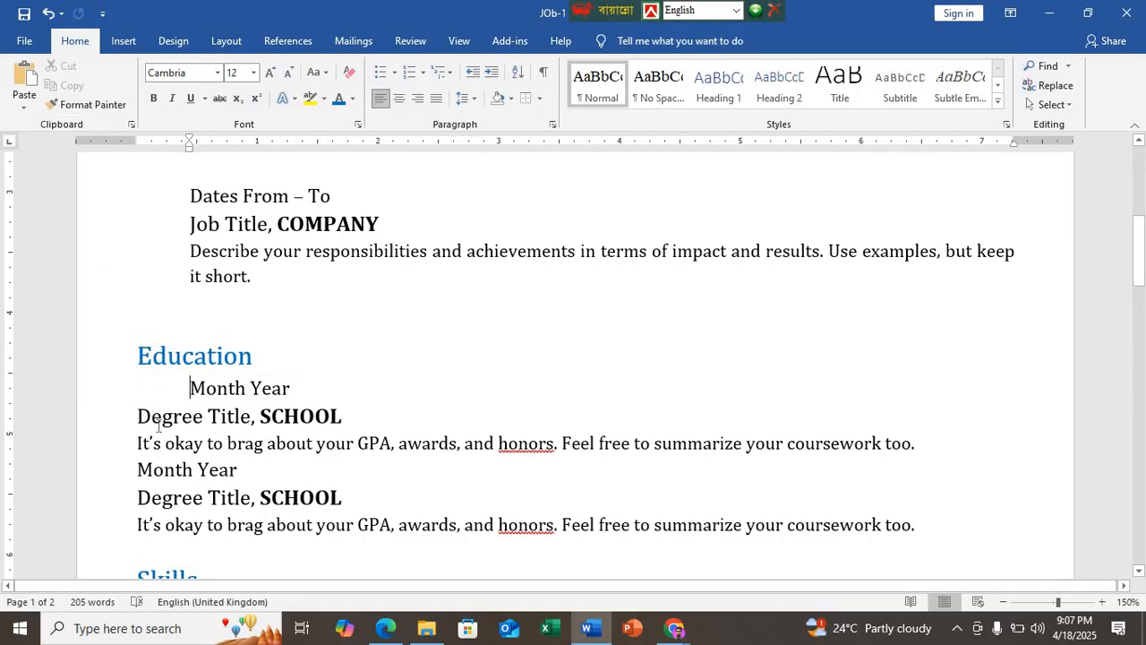
# Step: Indent the remaining Education lines, from the first "Degree Title" to the last description, to align with the indented "Month Year" line
pyautogui.moveTo(137, 415); pyautogui.dragTo(315, 524)
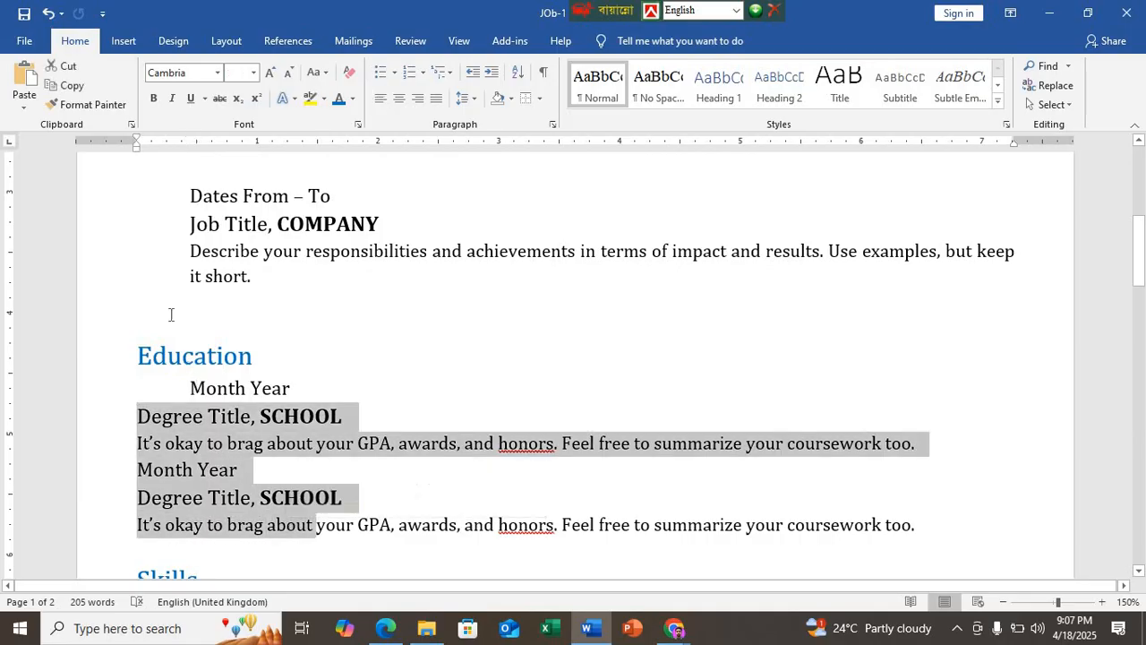
pyautogui.moveTo(135, 148); pyautogui.dragTo(187, 157)
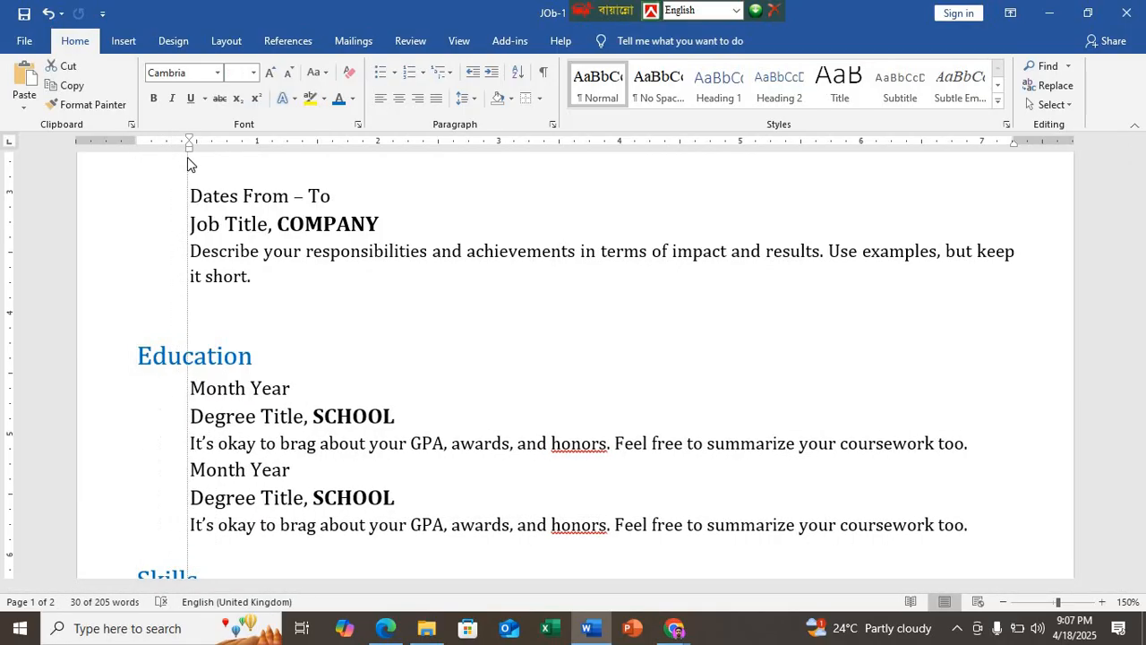
pyautogui.click(293, 386)
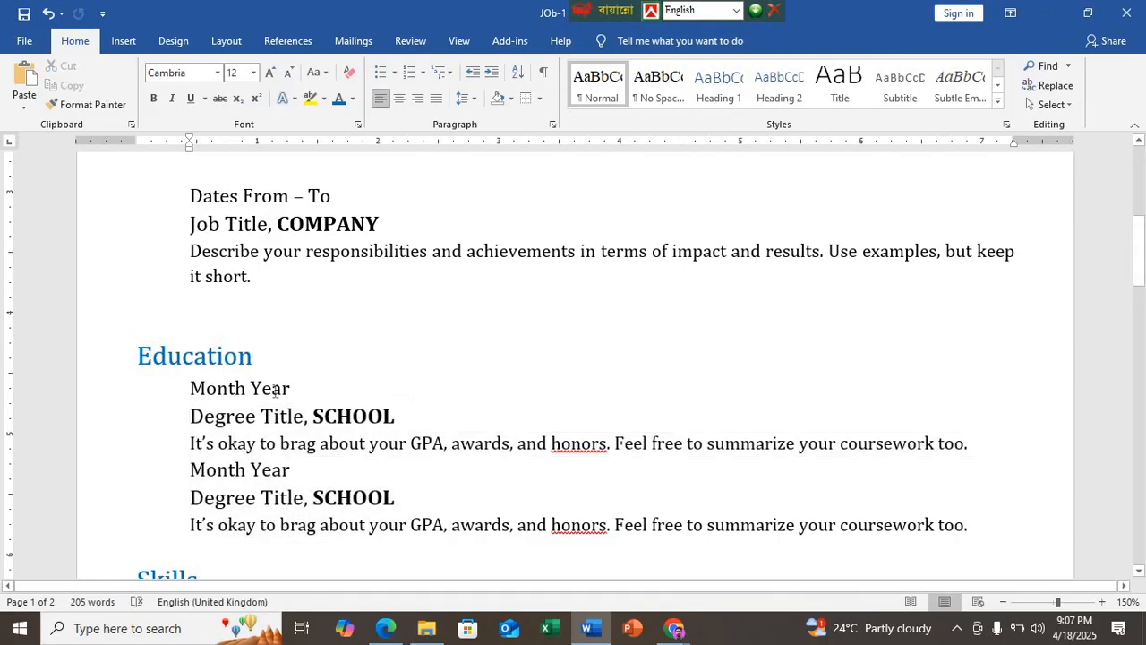
# Step: Switch to the Edge PDF and review the résumé sample's layout from the header through the Activities section
pyautogui.scroll(-1, 278, 386)
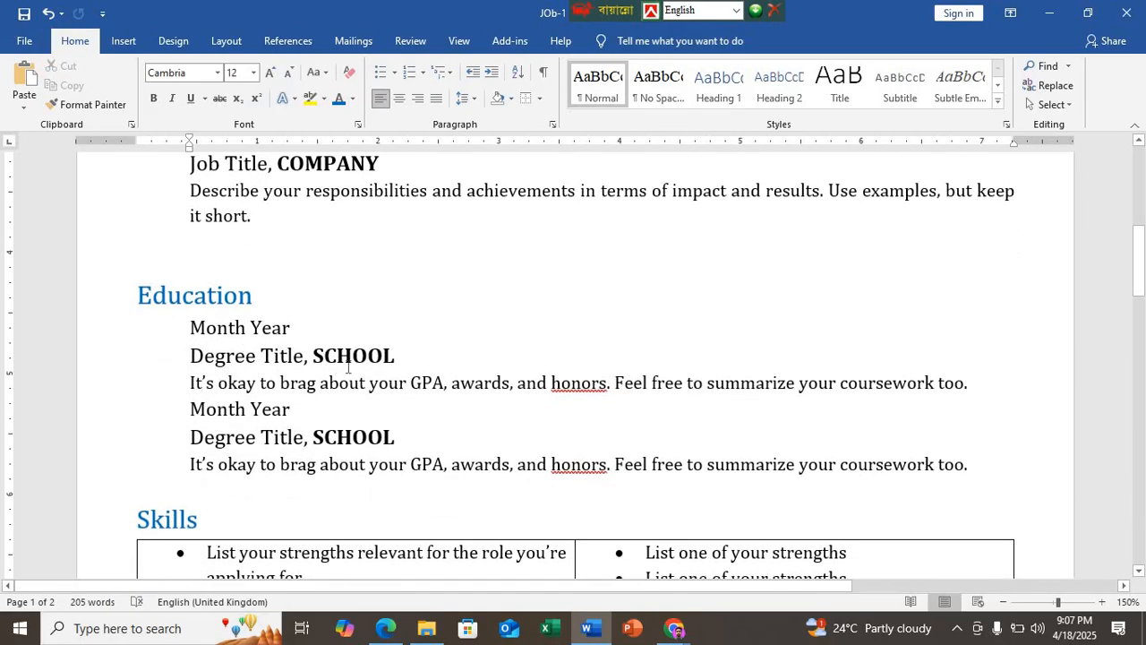
pyautogui.hotkey('alt', 'Tab')
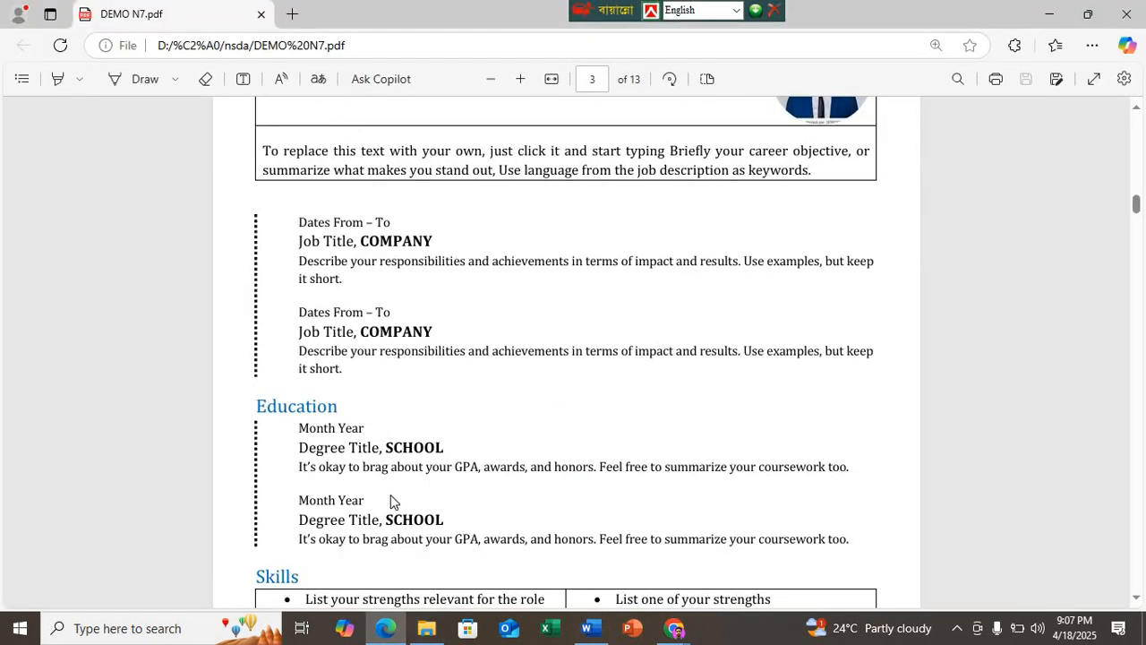
pyautogui.scroll(3, 393, 519)
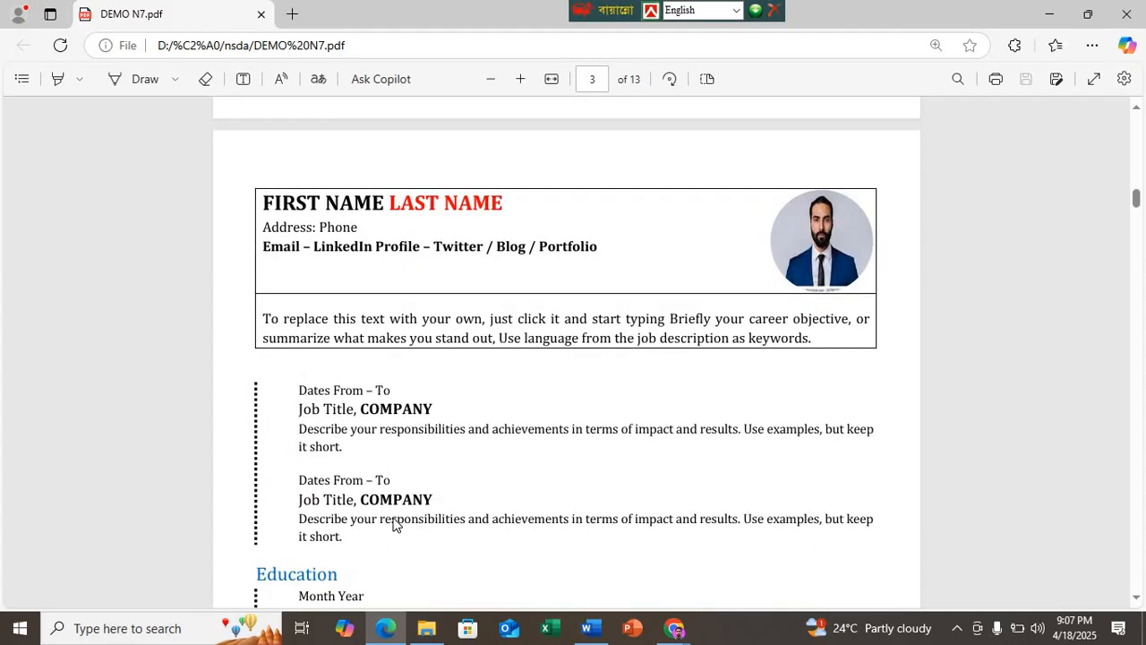
pyautogui.scroll(-6, 393, 524)
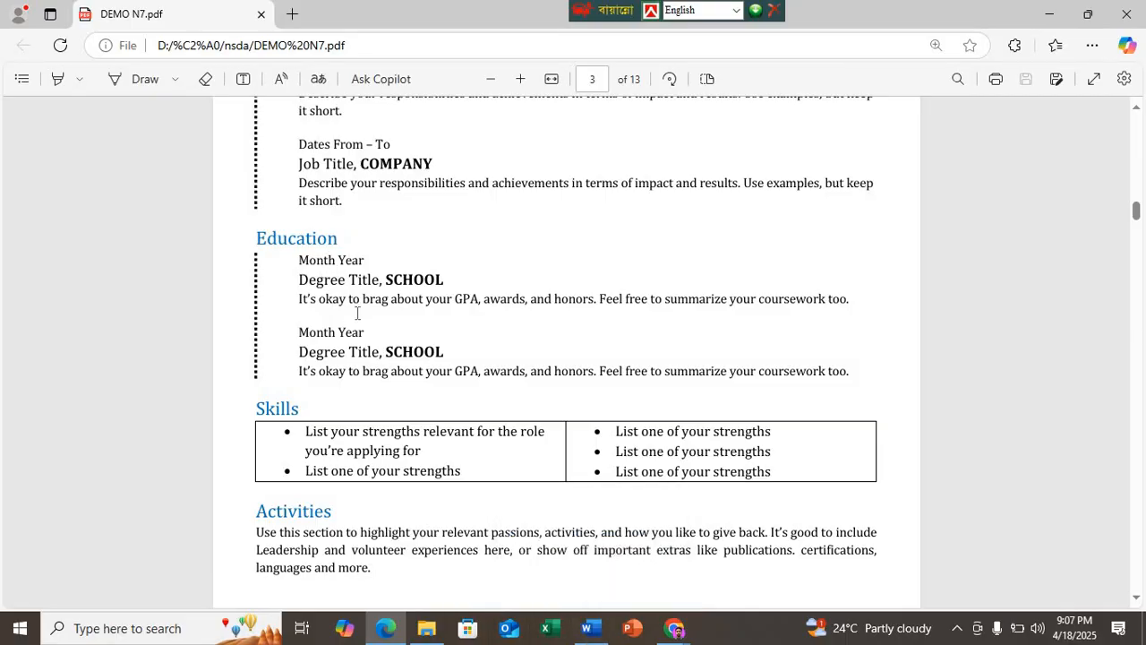
pyautogui.scroll(5, 367, 292)
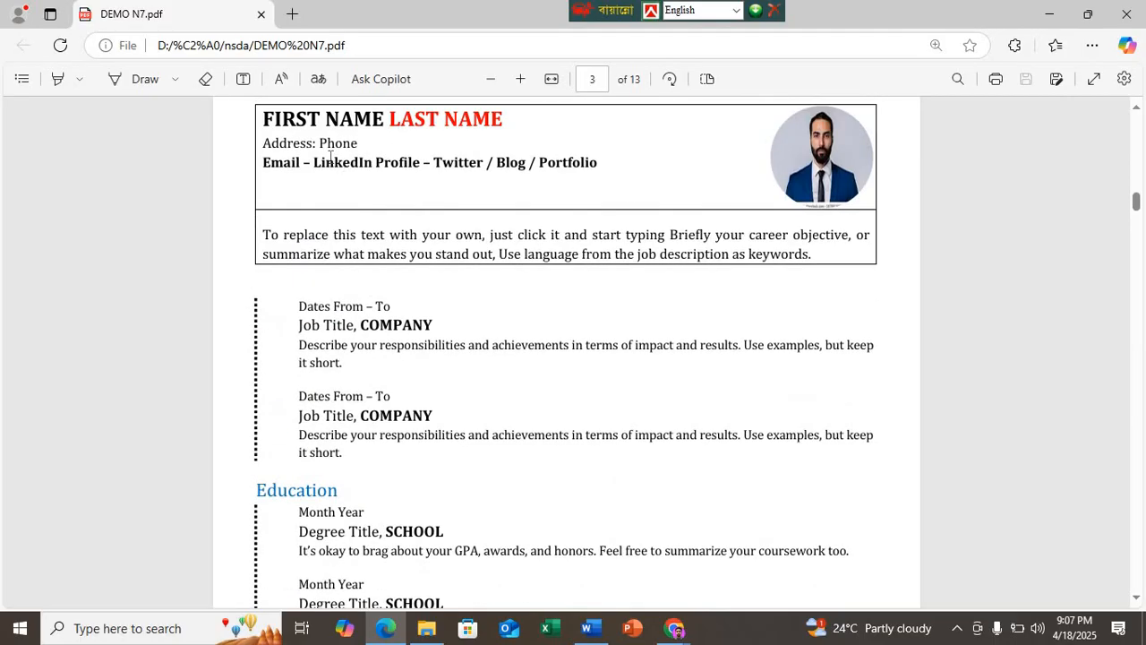
# Step: Return to Word and set the header's "Address: Phone" and "Email – LinkedIn Profile" lines to font size 12
pyautogui.click(589, 627)
pyautogui.scroll(6, 371, 337)
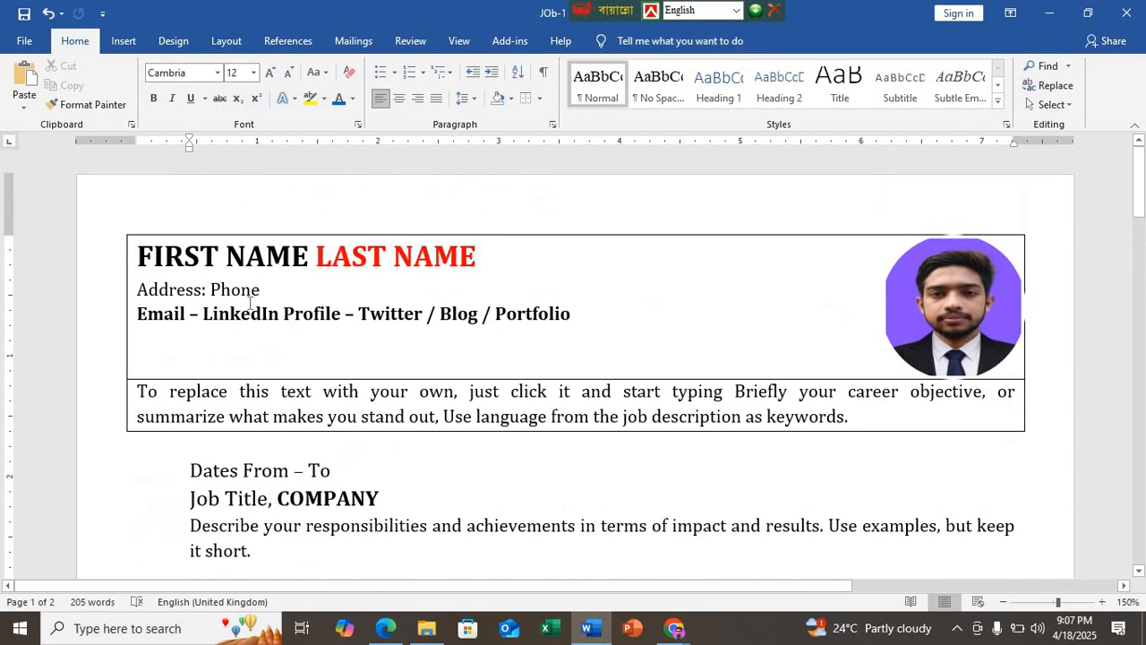
pyautogui.click(260, 315)
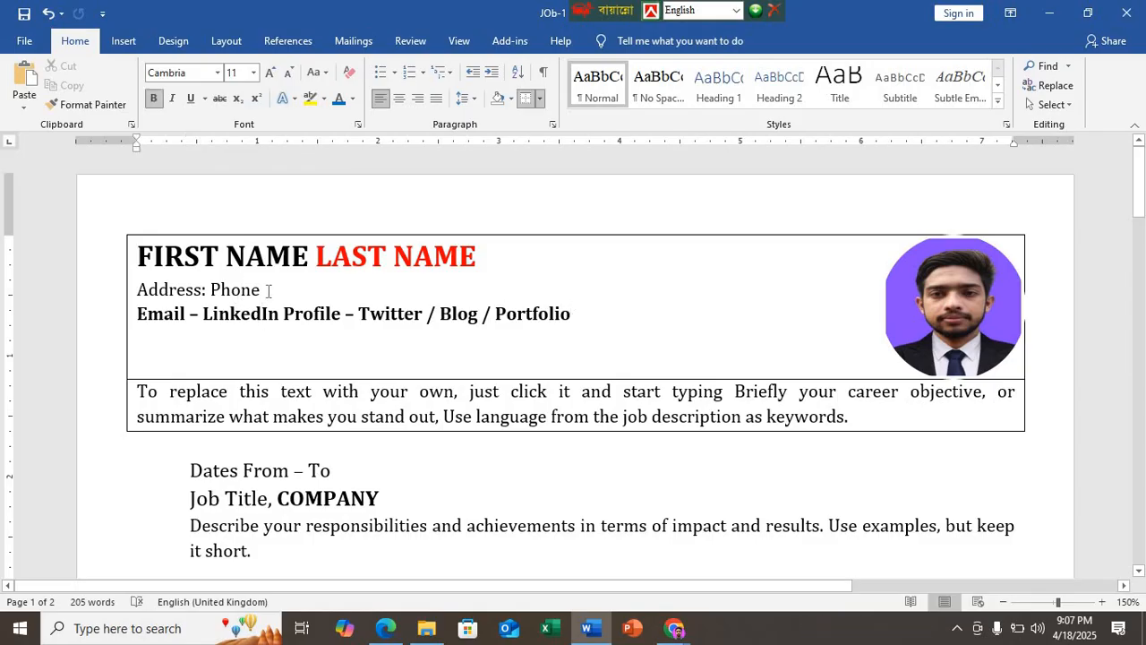
pyautogui.tripleClick(165, 292)
pyautogui.click(234, 73)
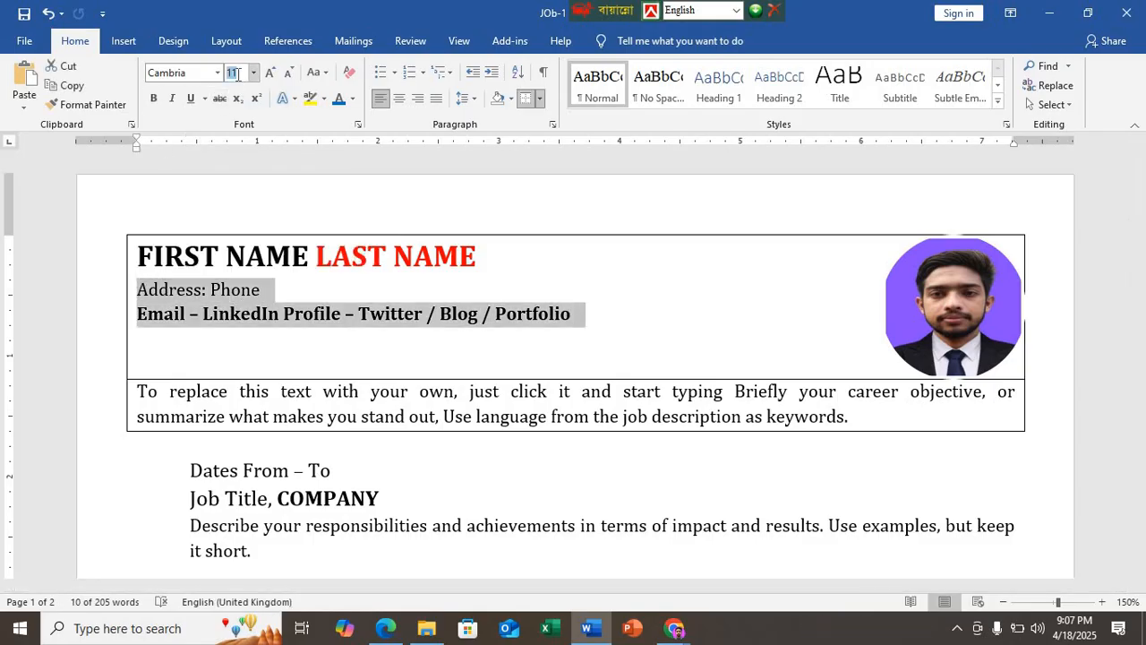
pyautogui.press('Return')
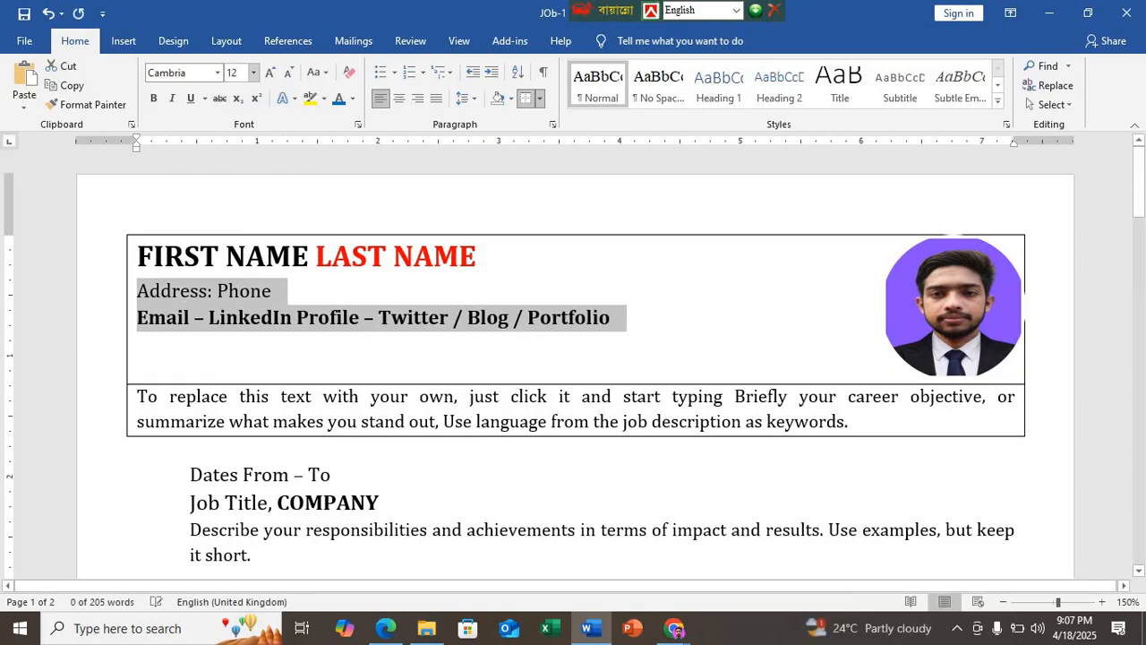
# Step: Compare the Education section with the PDF sample in Edge, and insert a blank line between its two entries in Word
pyautogui.scroll(-4, 282, 424)
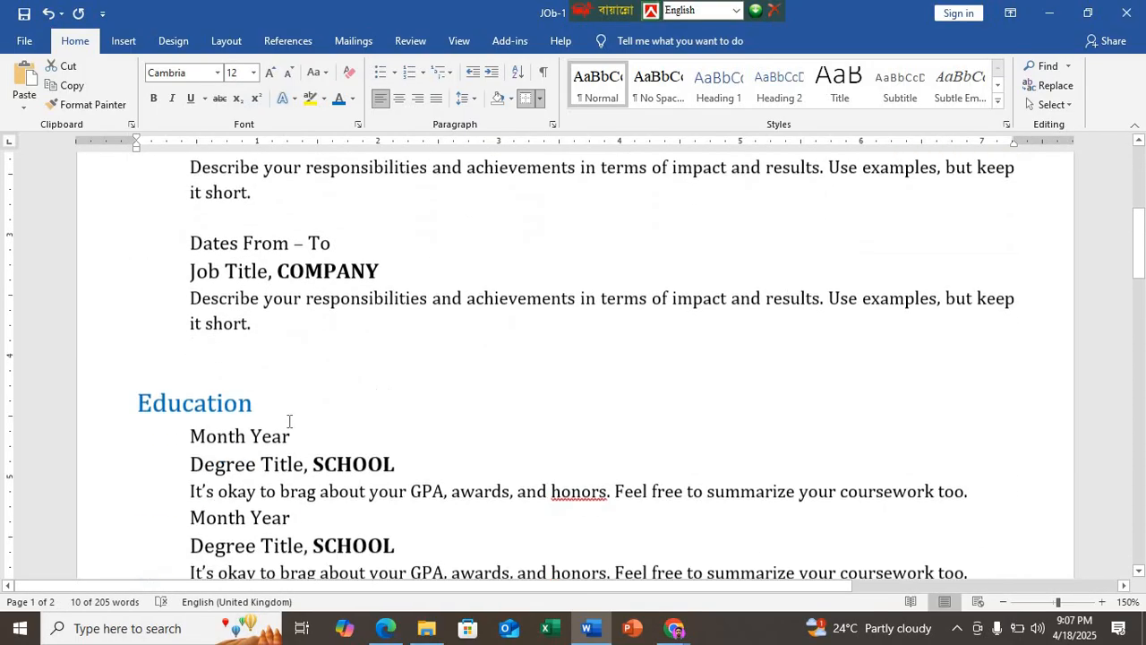
pyautogui.scroll(-2, 231, 380)
pyautogui.click(231, 340)
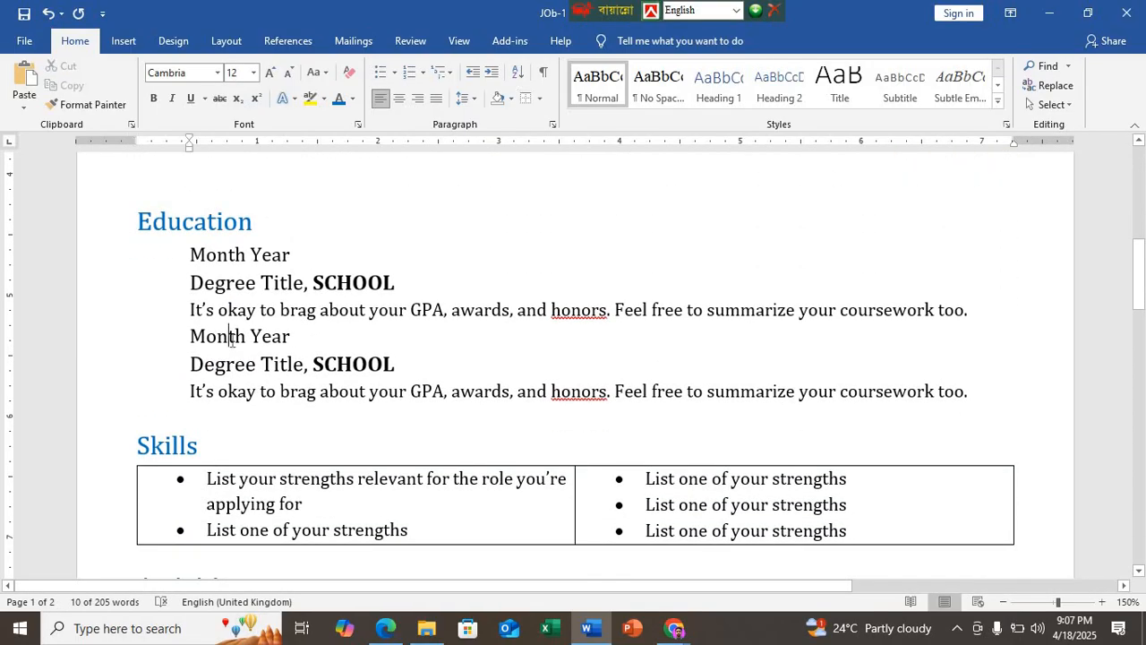
pyautogui.scroll(-2, 231, 340)
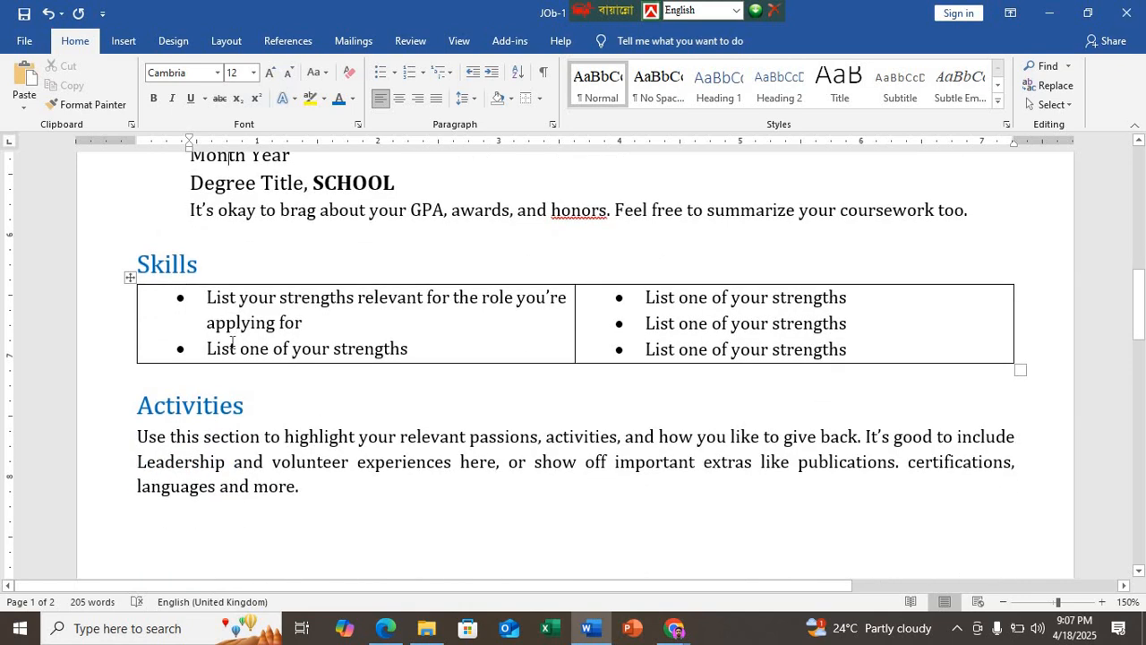
pyautogui.scroll(1, 231, 340)
pyautogui.scroll(2, 591, 335)
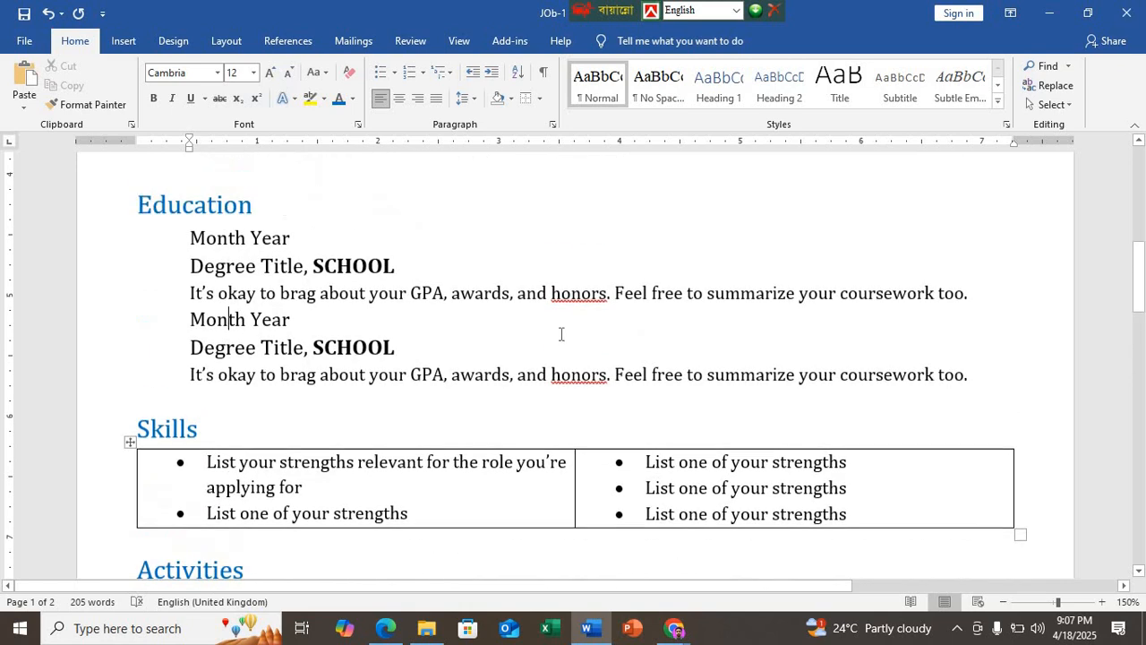
pyautogui.click(400, 631)
pyautogui.scroll(-2, 367, 523)
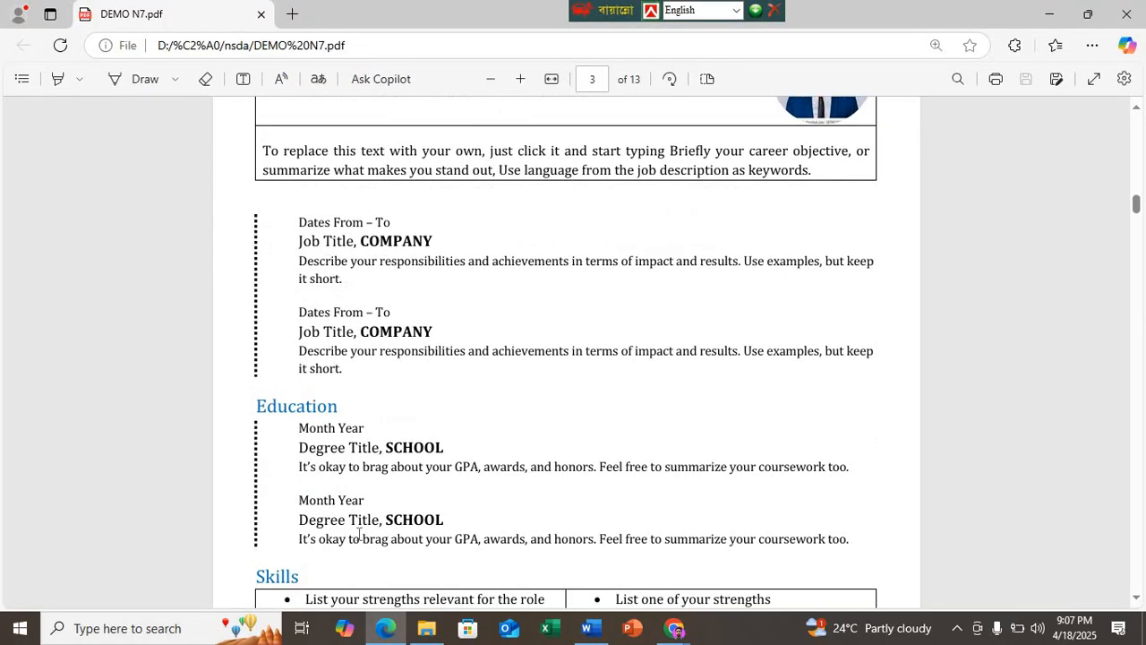
pyautogui.click(588, 628)
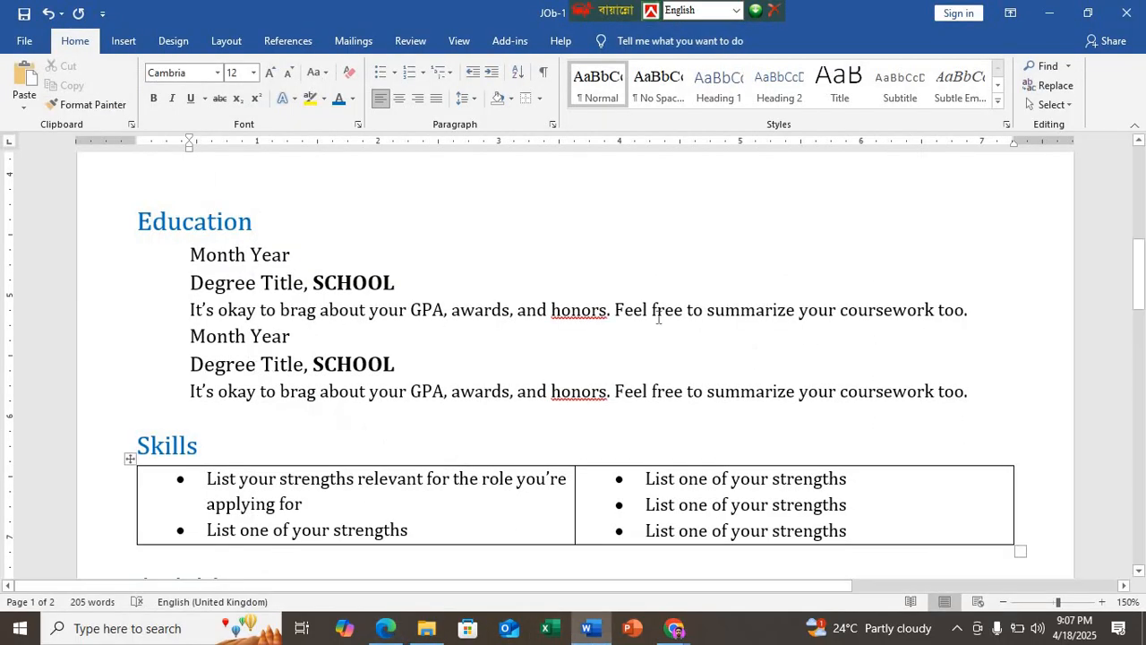
pyautogui.click(973, 310)
pyautogui.press('Return')
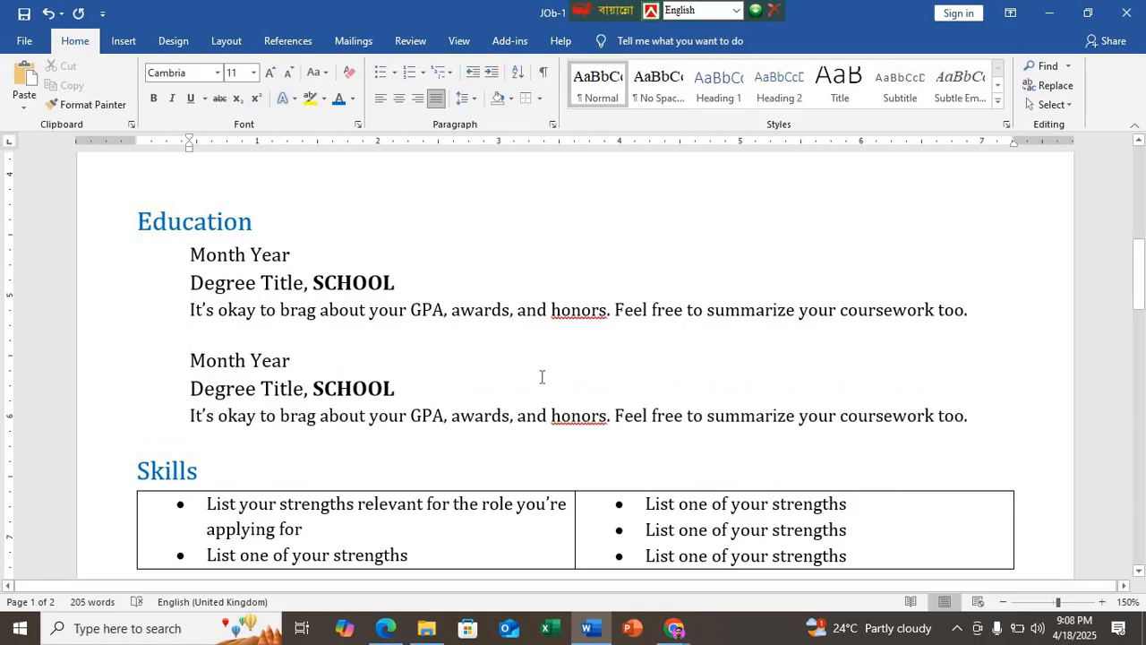
# Step: Compare the Skills table and Activities paragraph with the PDF sample in Edge, and return to Word
pyautogui.scroll(-4, 239, 469)
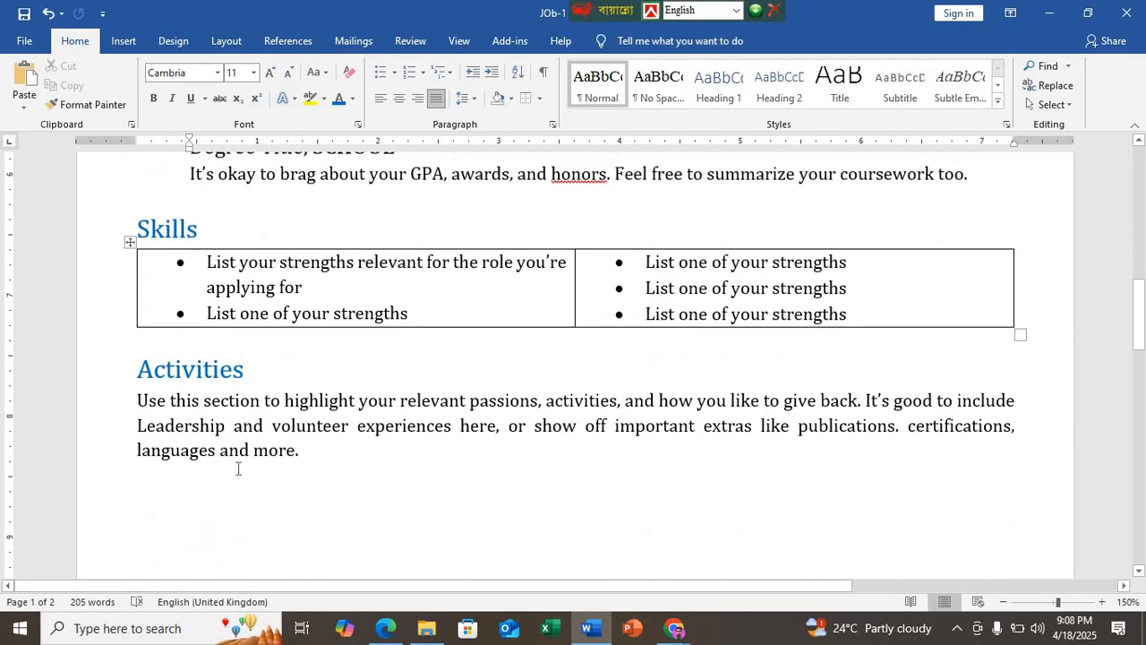
pyautogui.click(385, 627)
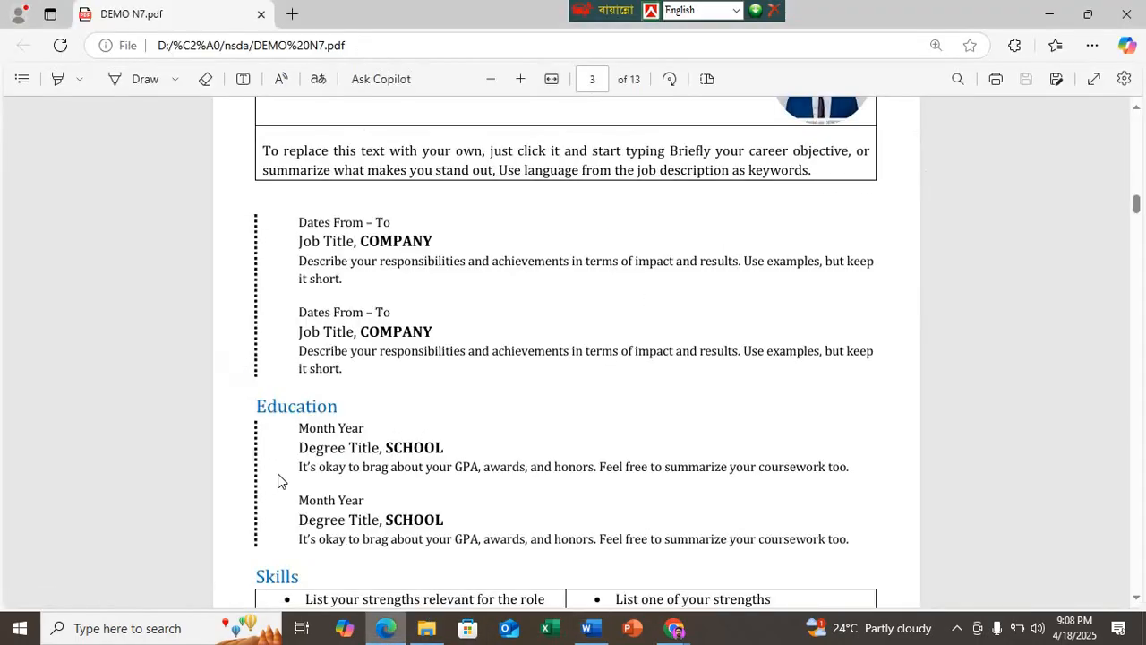
pyautogui.scroll(-2, 288, 512)
pyautogui.scroll(-1, 343, 506)
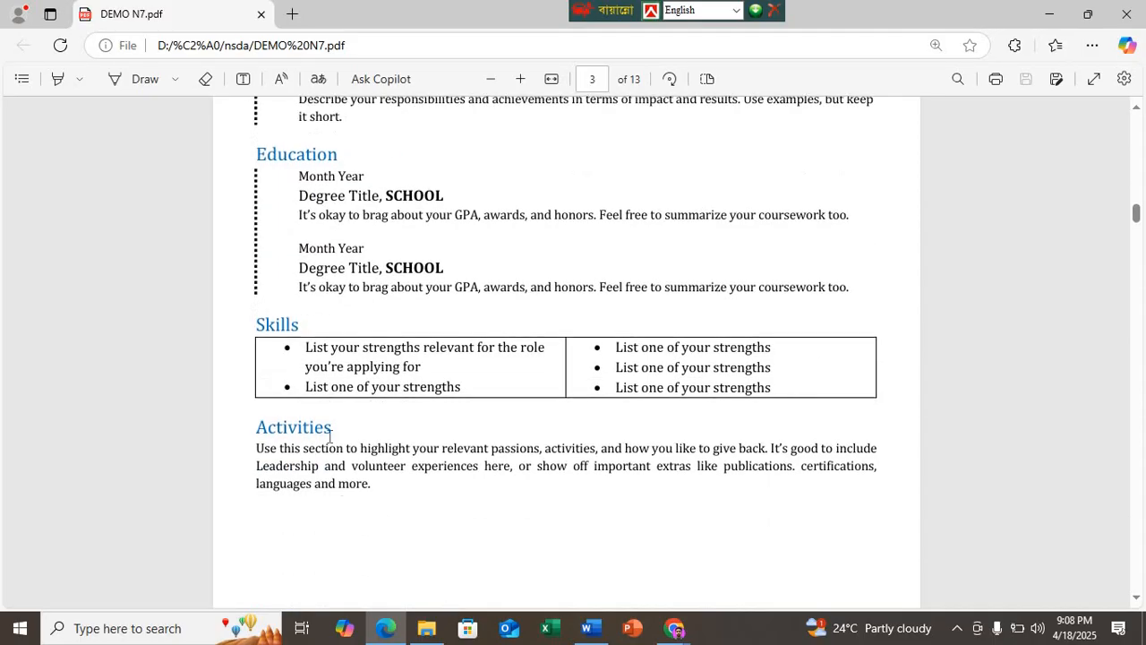
pyautogui.click(587, 628)
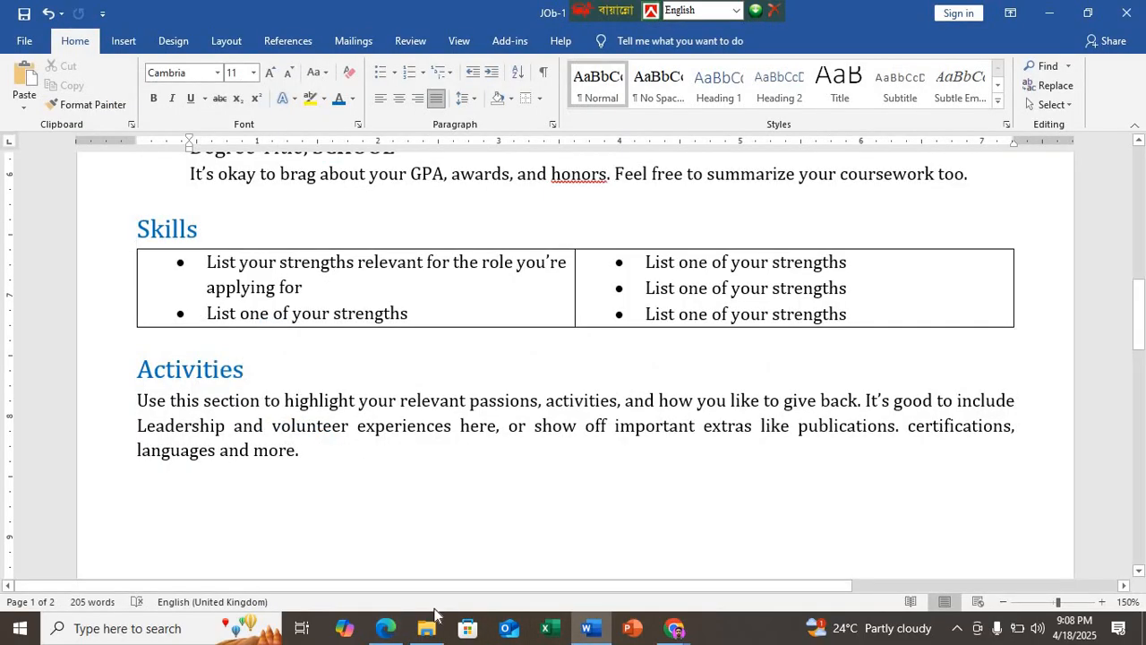
pyautogui.click(253, 419)
pyautogui.click(385, 628)
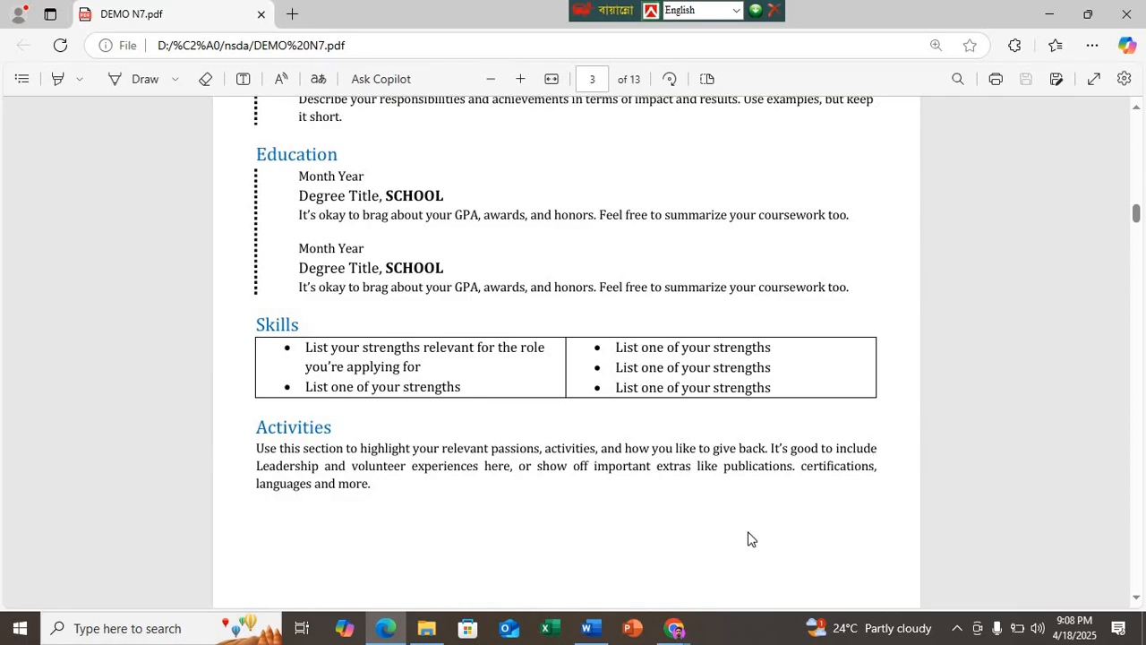
pyautogui.click(588, 628)
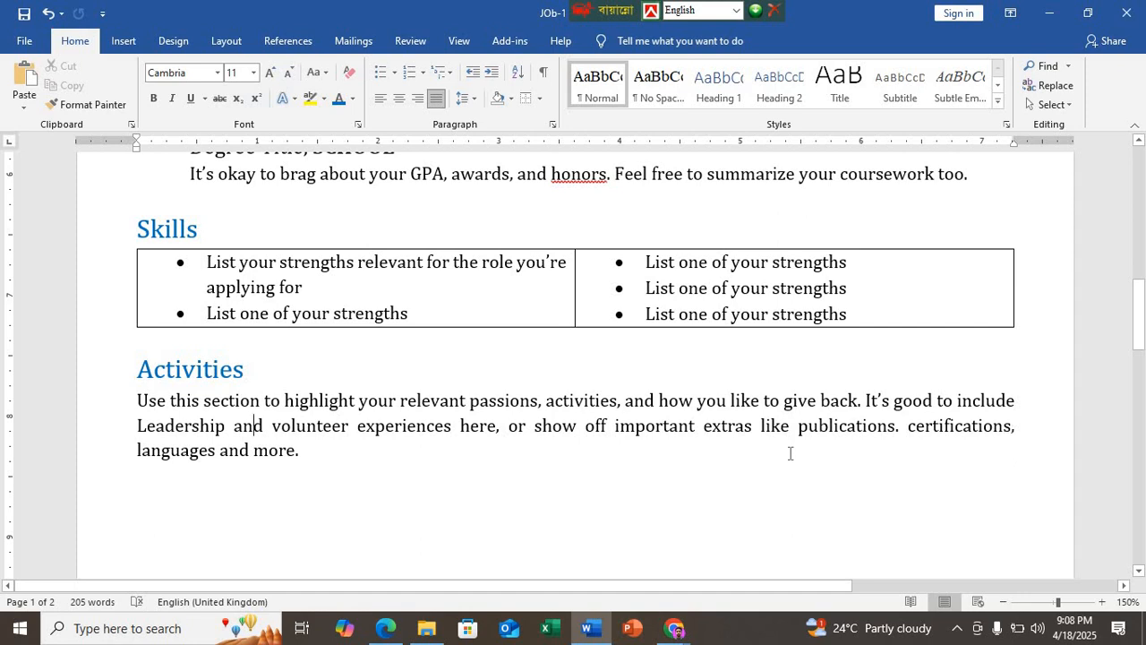
# Step: Draw a vertical line about 1.86" long in the margin alongside the two "Dates From – To" job entries
pyautogui.scroll(4, 334, 400)
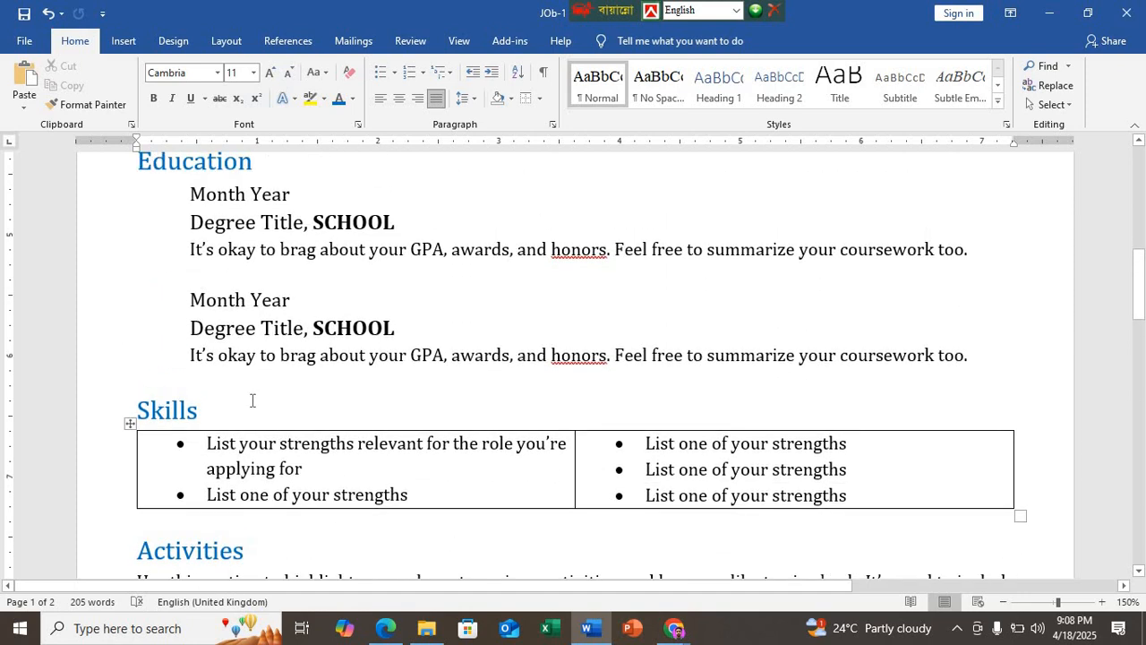
pyautogui.keyDown('ctrl'); pyautogui.scroll(-6, 249, 400); pyautogui.keyUp('ctrl')
pyautogui.scroll(4, 234, 403)
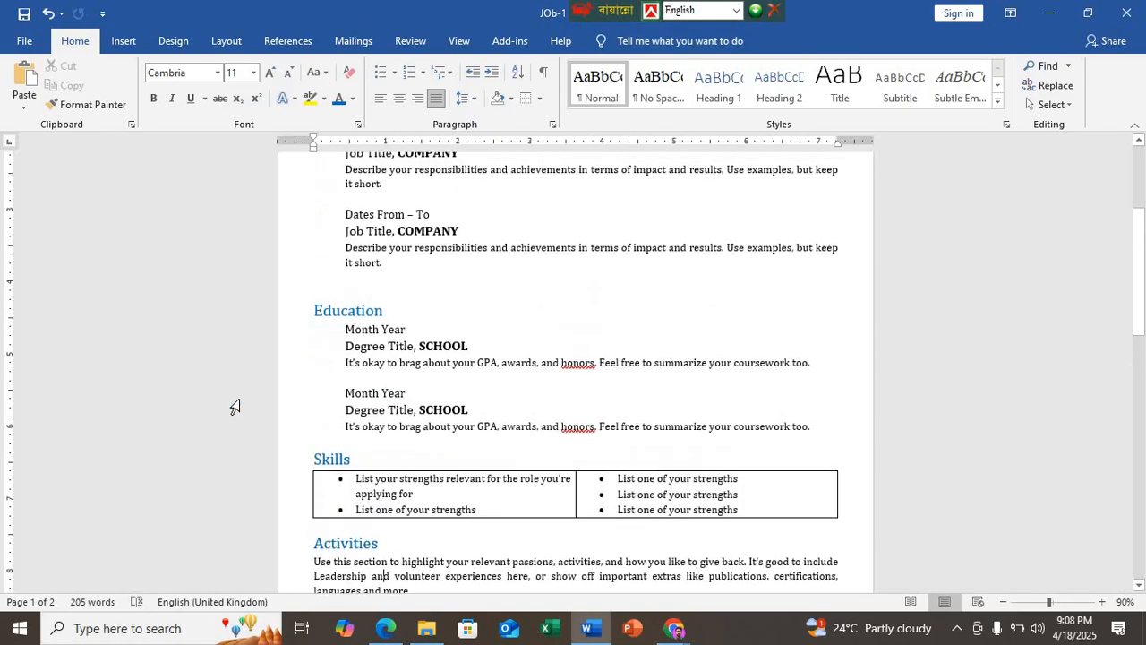
pyautogui.click(122, 41)
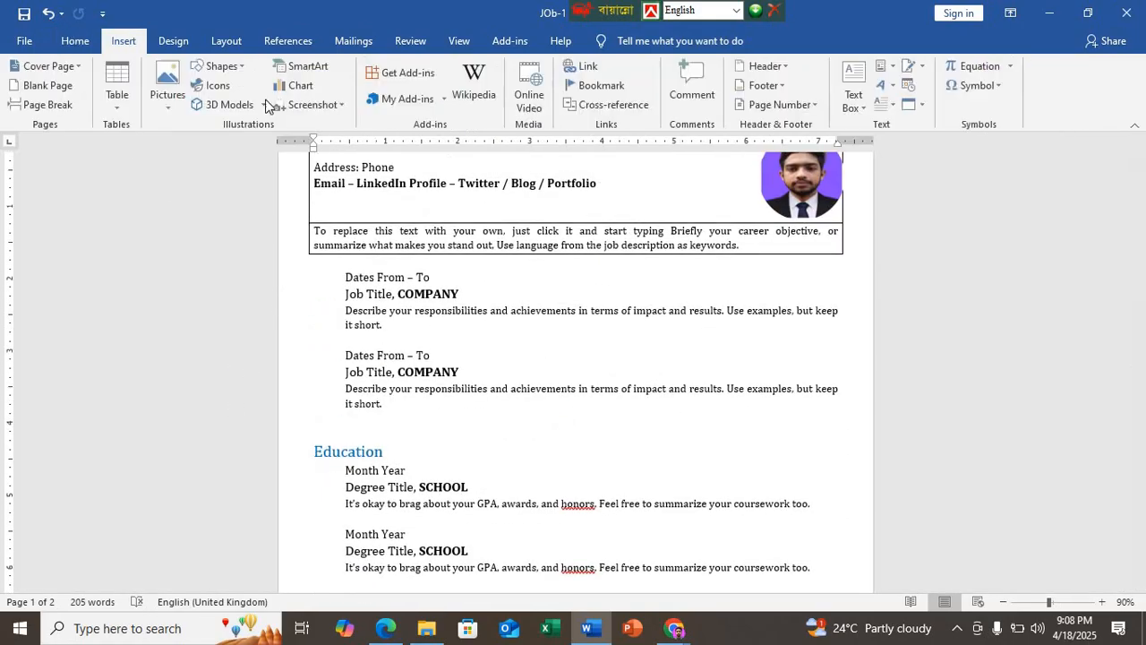
pyautogui.click(221, 66)
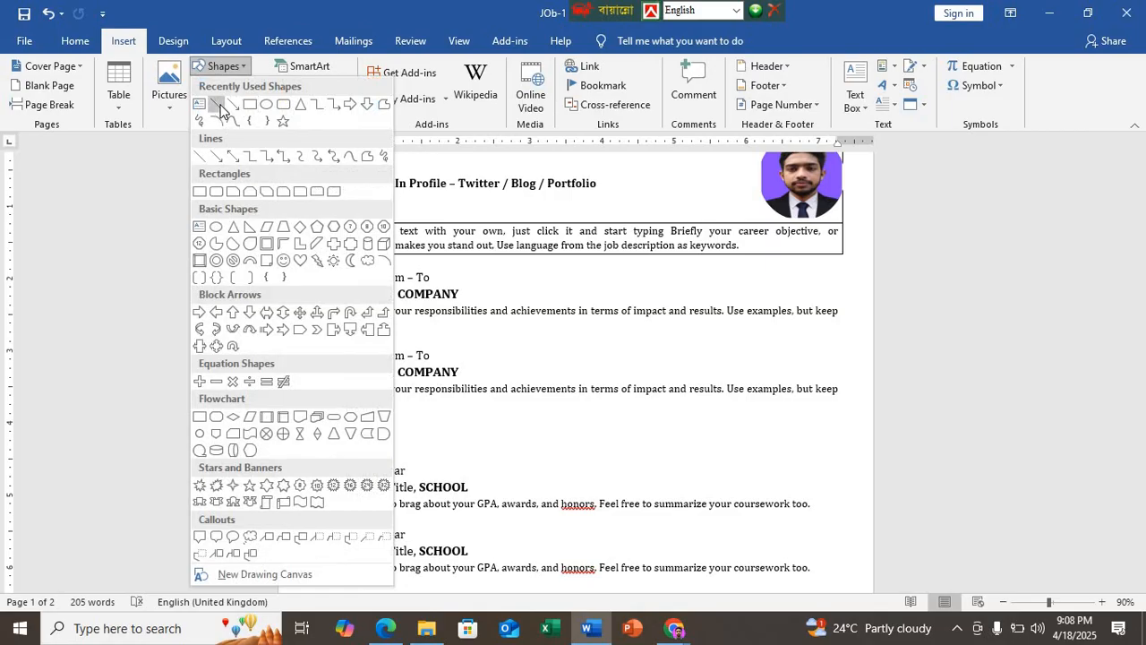
pyautogui.click(217, 101)
pyautogui.moveTo(307, 271); pyautogui.dragTo(305, 399)
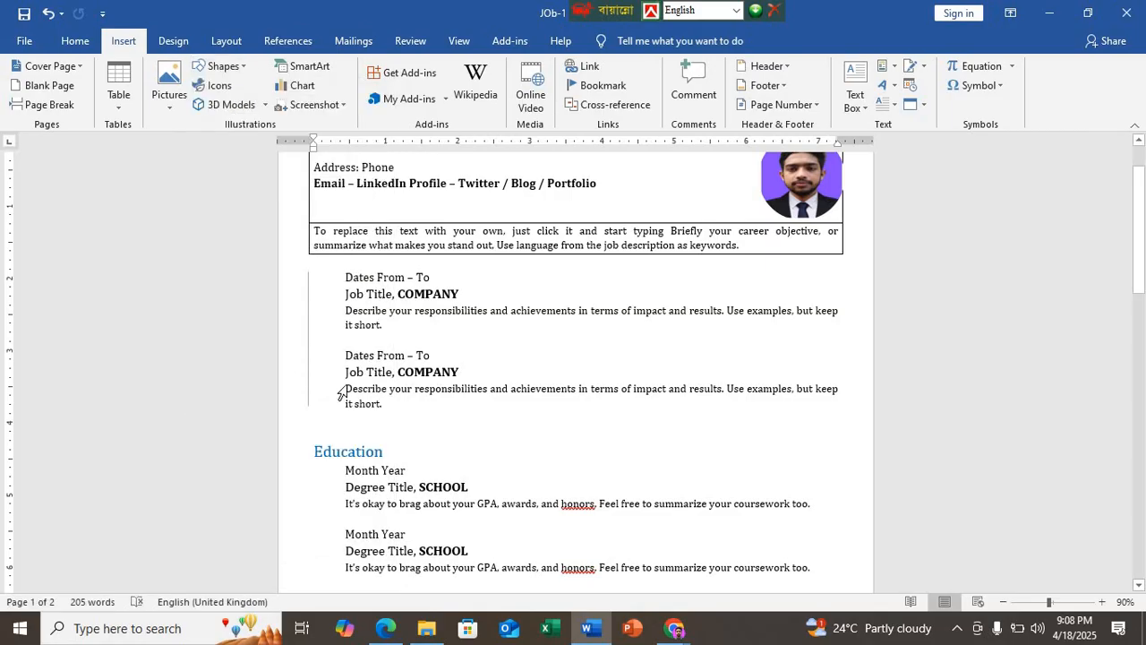
# Step: Check the dotted line in the PDF sample in Edge, and give the drawn line in Word a Square Dot dash style
pyautogui.click(385, 628)
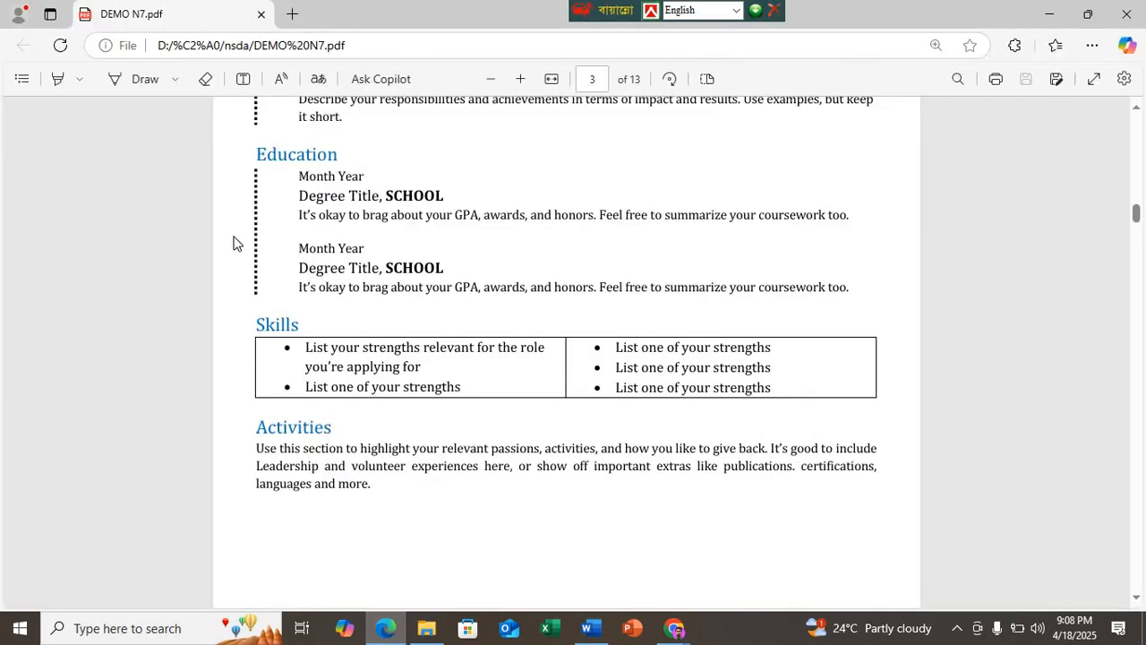
pyautogui.scroll(2, 255, 237)
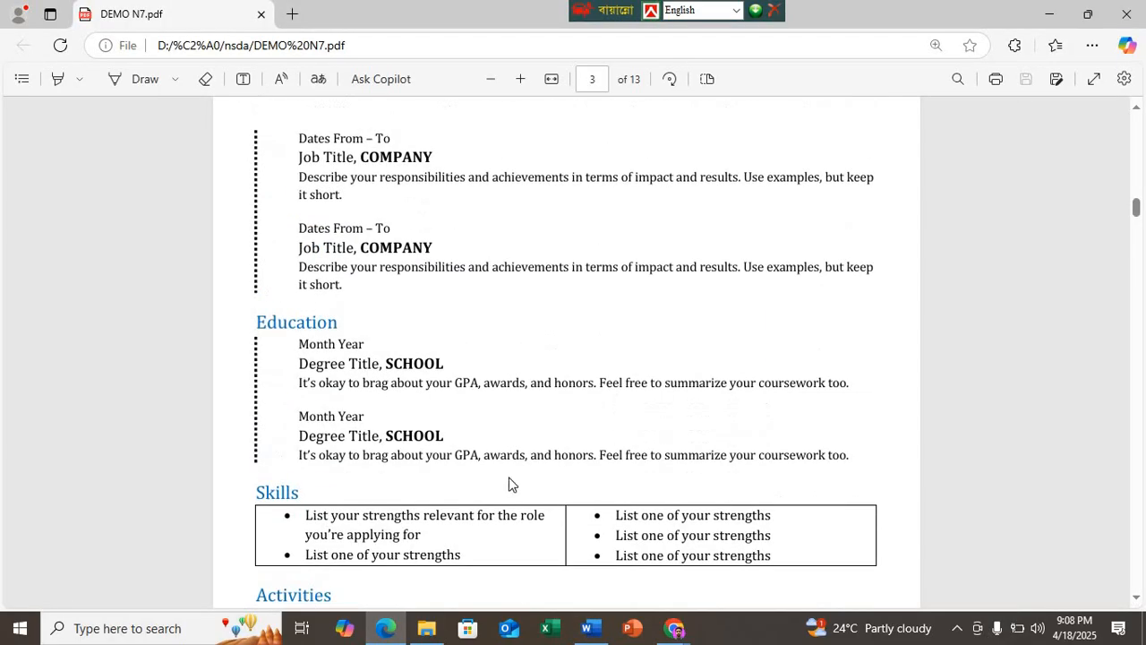
pyautogui.click(587, 629)
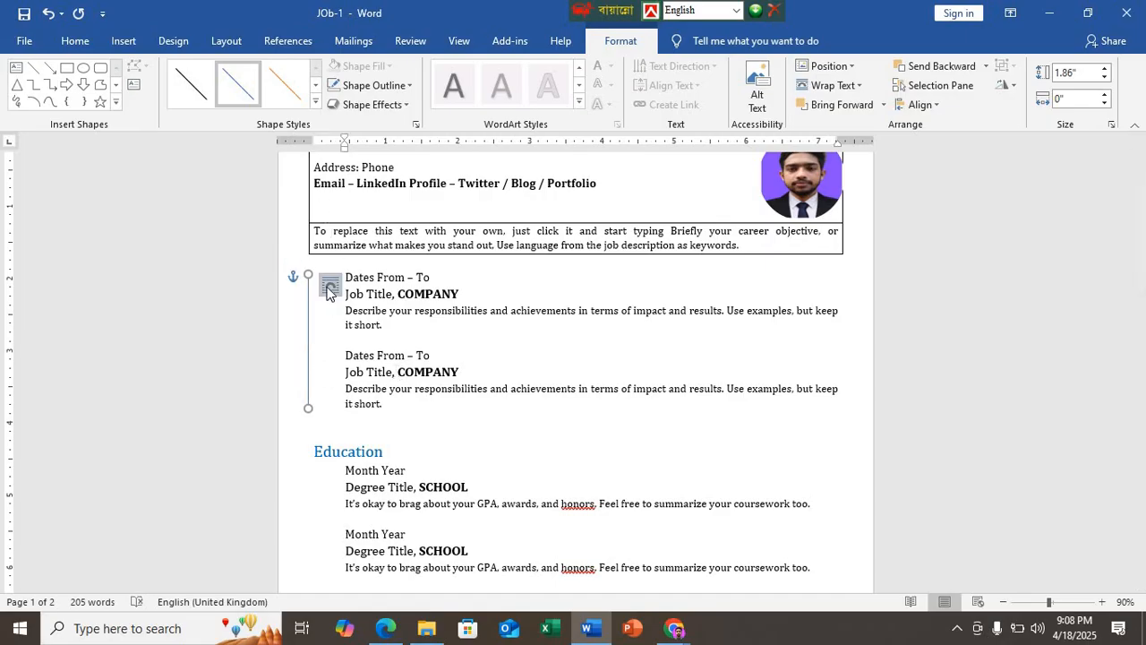
pyautogui.scroll(6, 317, 366)
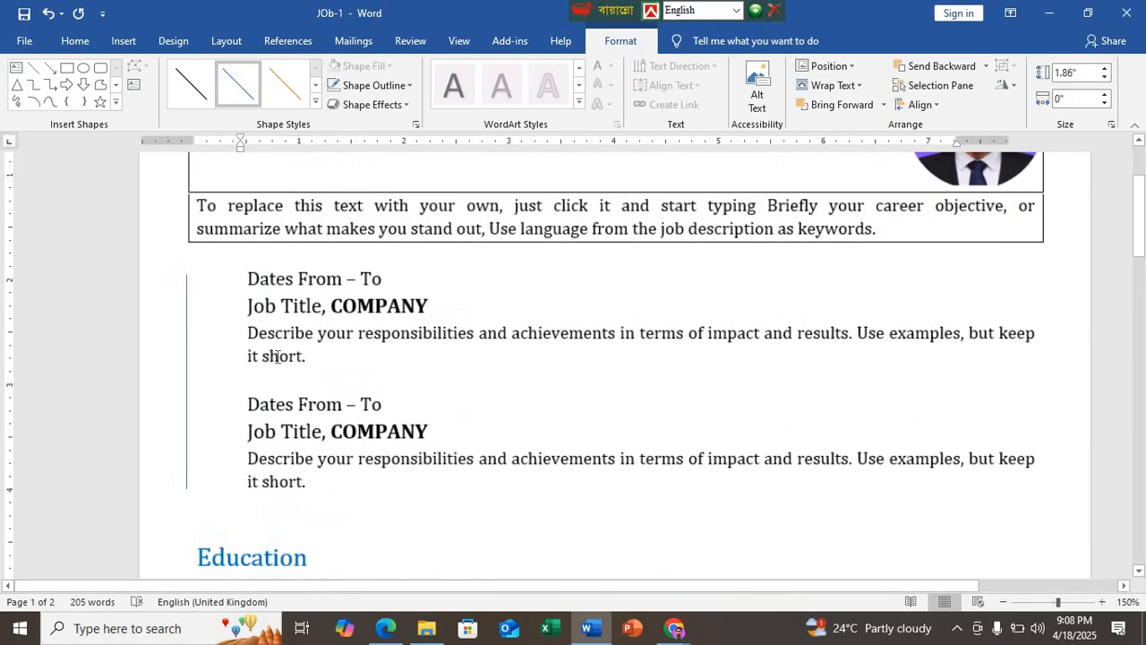
pyautogui.scroll(1, 277, 357)
pyautogui.click(386, 629)
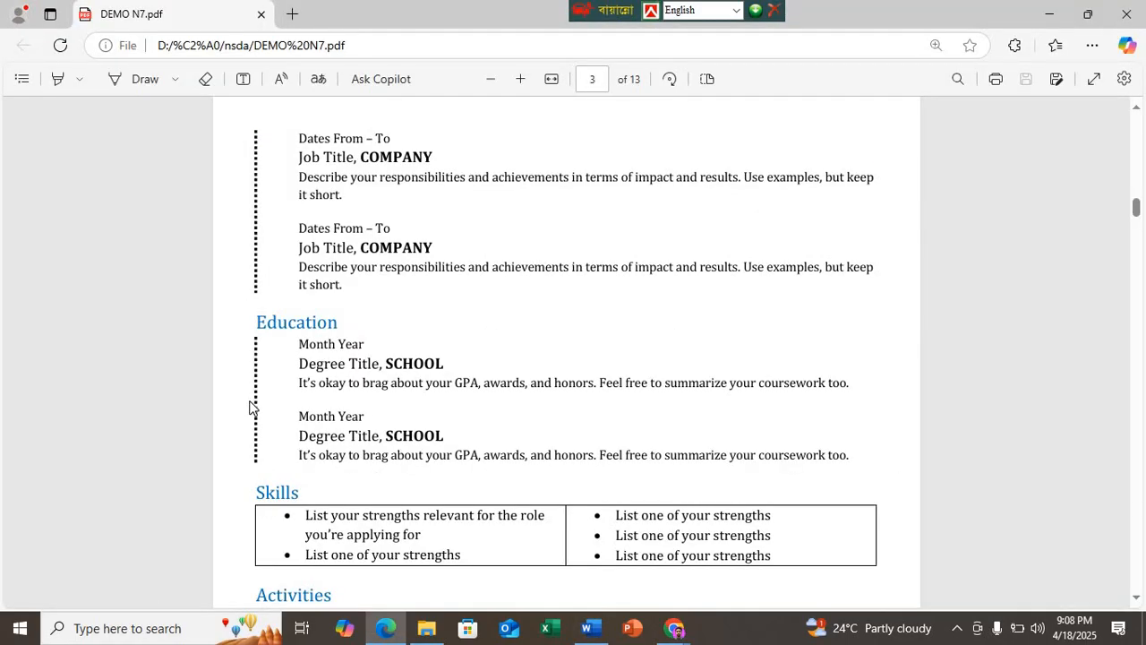
pyautogui.click(587, 631)
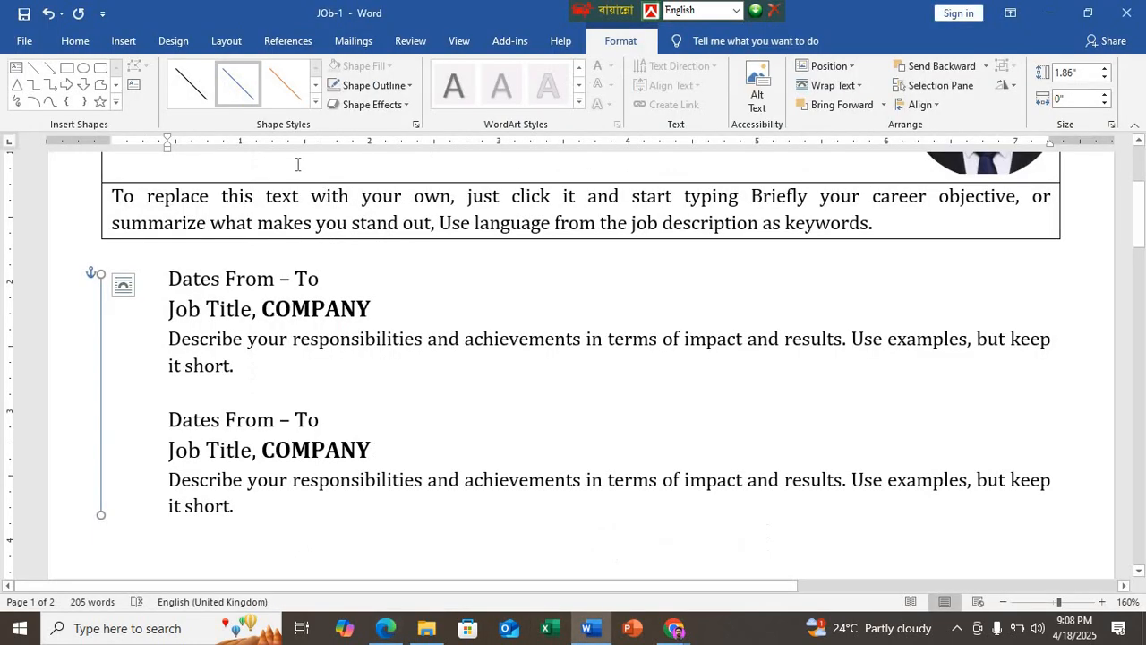
pyautogui.click(405, 87)
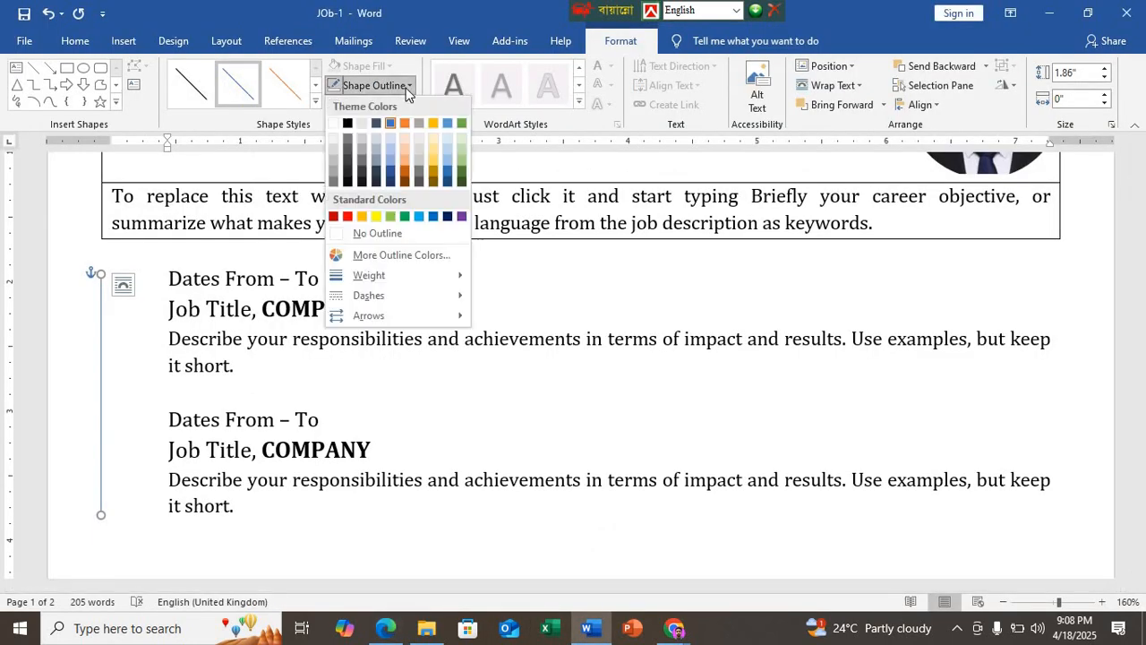
pyautogui.moveTo(374, 302)
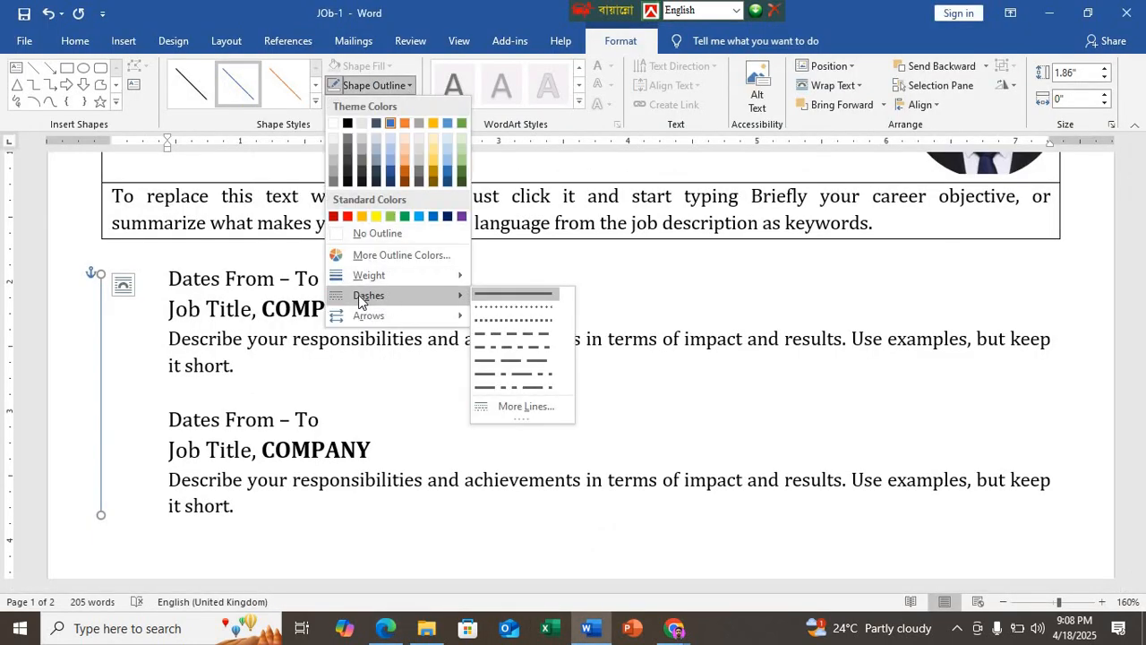
pyautogui.click(493, 330)
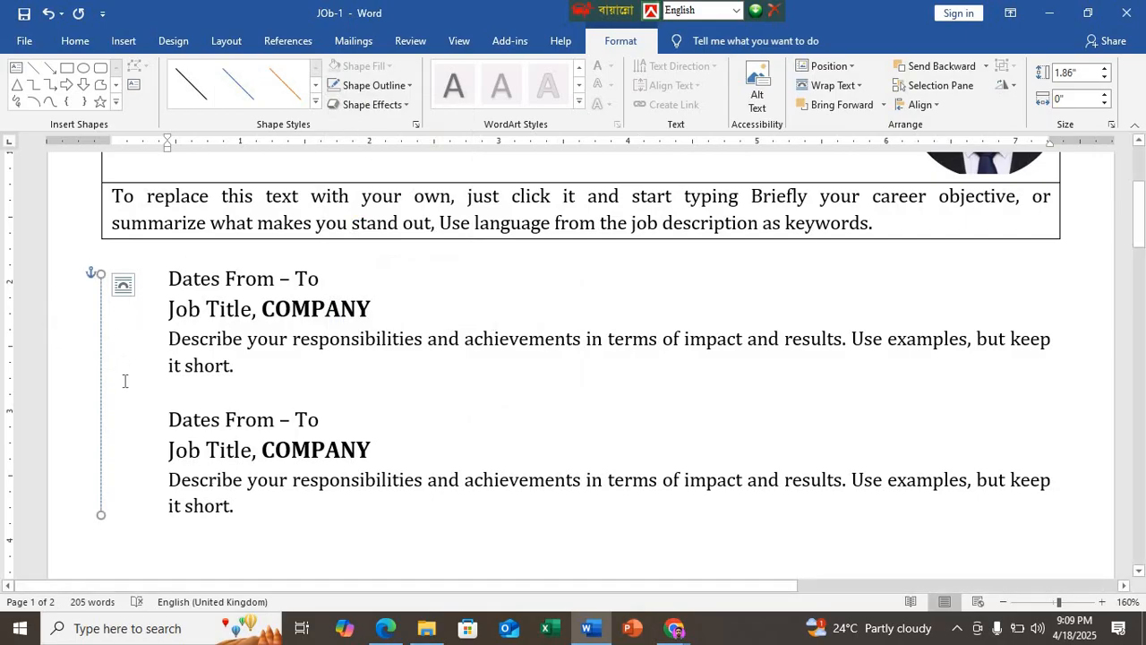
# Step: Set the vertical line beside the job entries to 3 pt weight with a Round Dot dash style
pyautogui.keyDown('ctrl'); pyautogui.scroll(5, 123, 383); pyautogui.keyUp('ctrl')
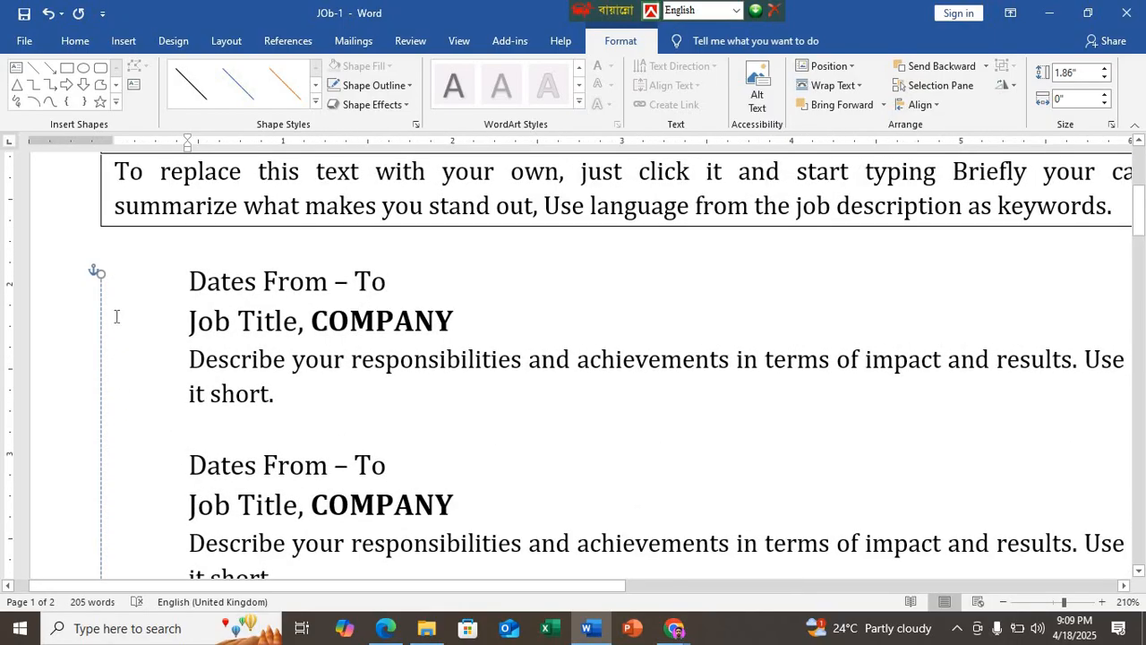
pyautogui.click(410, 86)
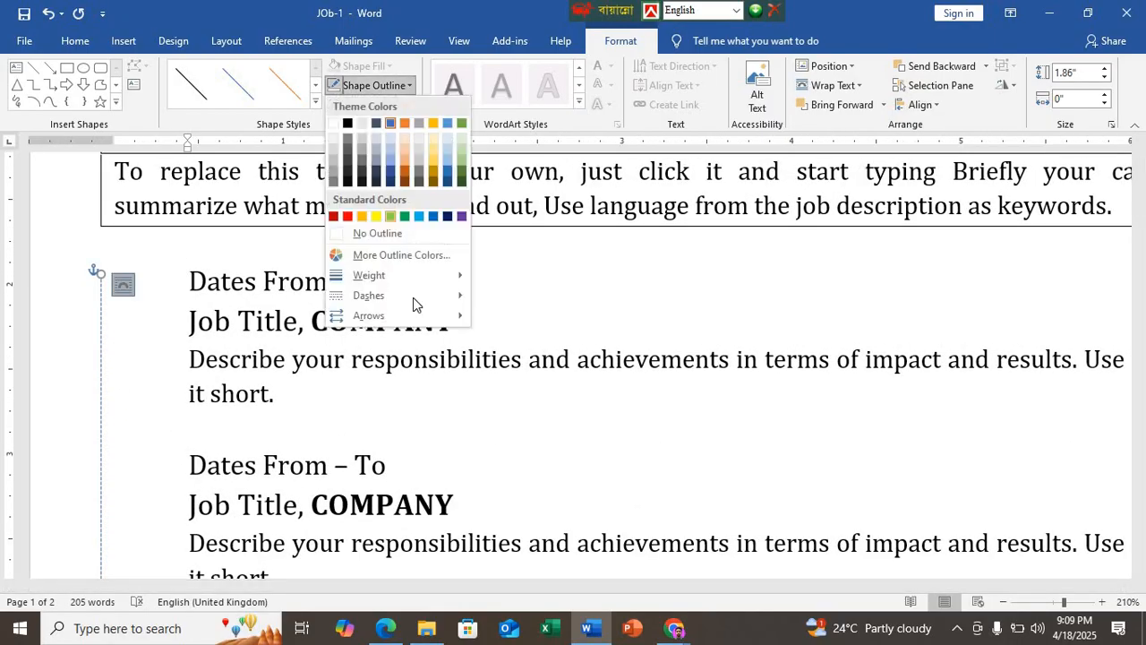
pyautogui.moveTo(447, 275)
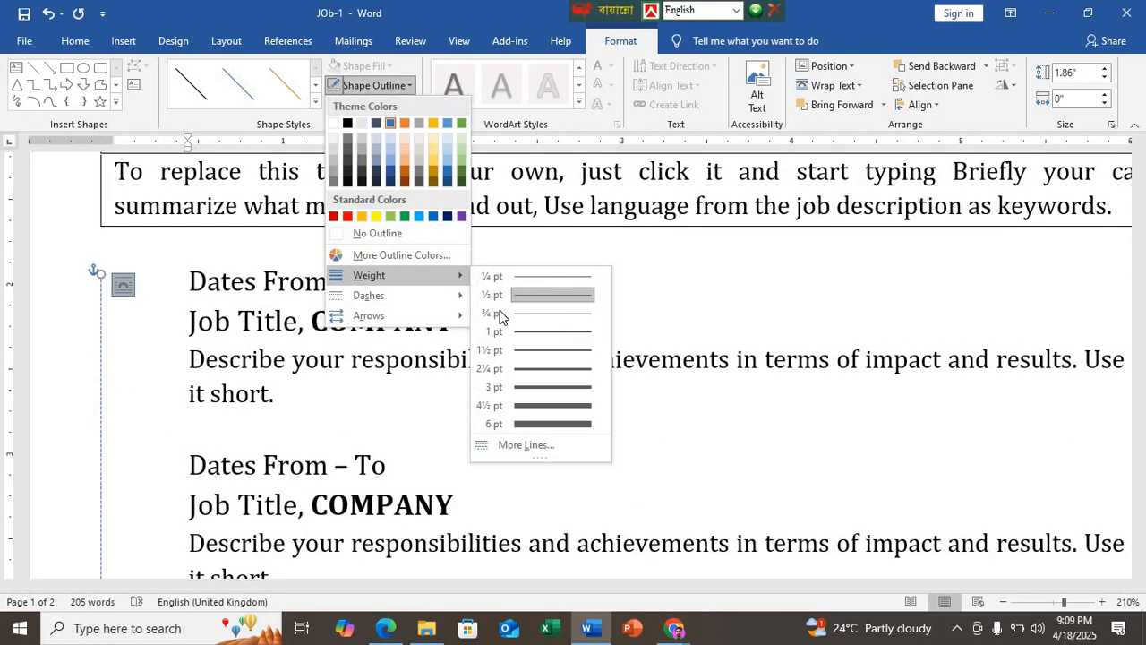
pyautogui.click(519, 386)
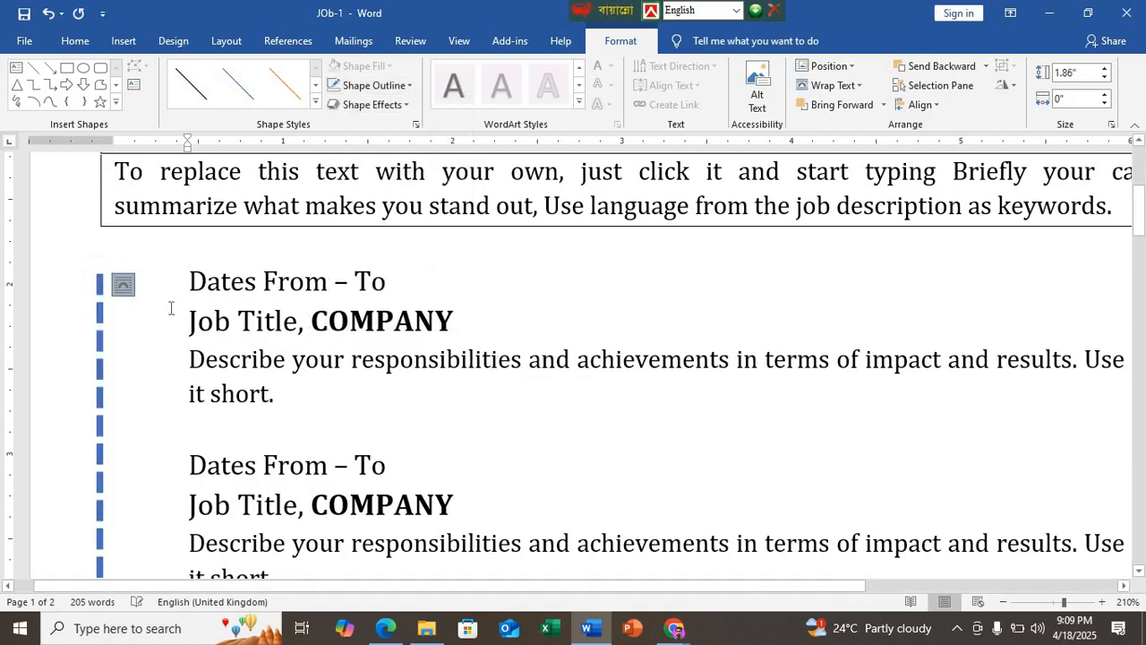
pyautogui.click(408, 87)
pyautogui.moveTo(447, 296)
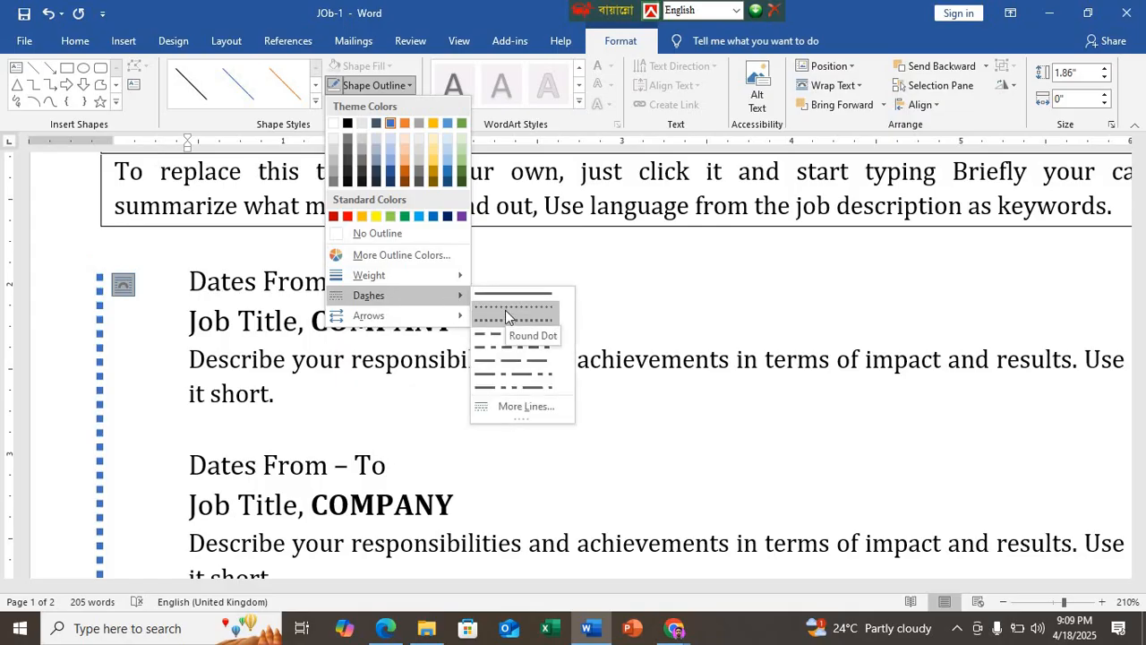
pyautogui.click(506, 310)
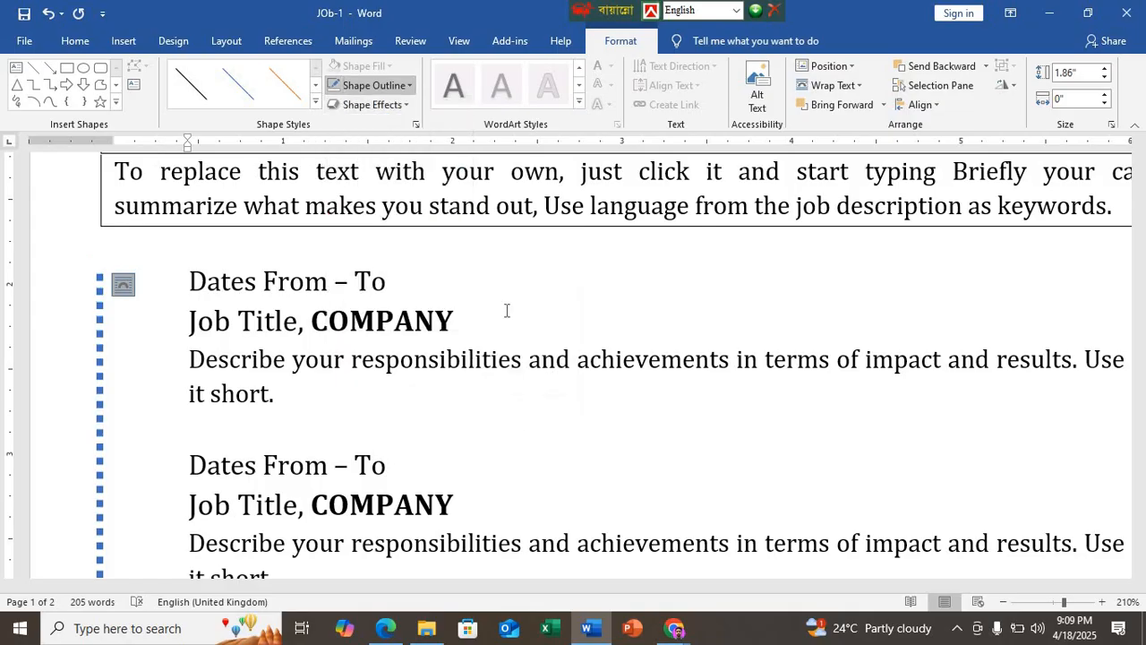
# Step: Change the dotted vertical line's outline colour to black and deselect it
pyautogui.click(412, 85)
pyautogui.click(250, 276)
pyautogui.click(167, 312)
# Step: Duplicate the black dotted line and place the copy alongside the two Education entries
pyautogui.scroll(-5, 166, 311)
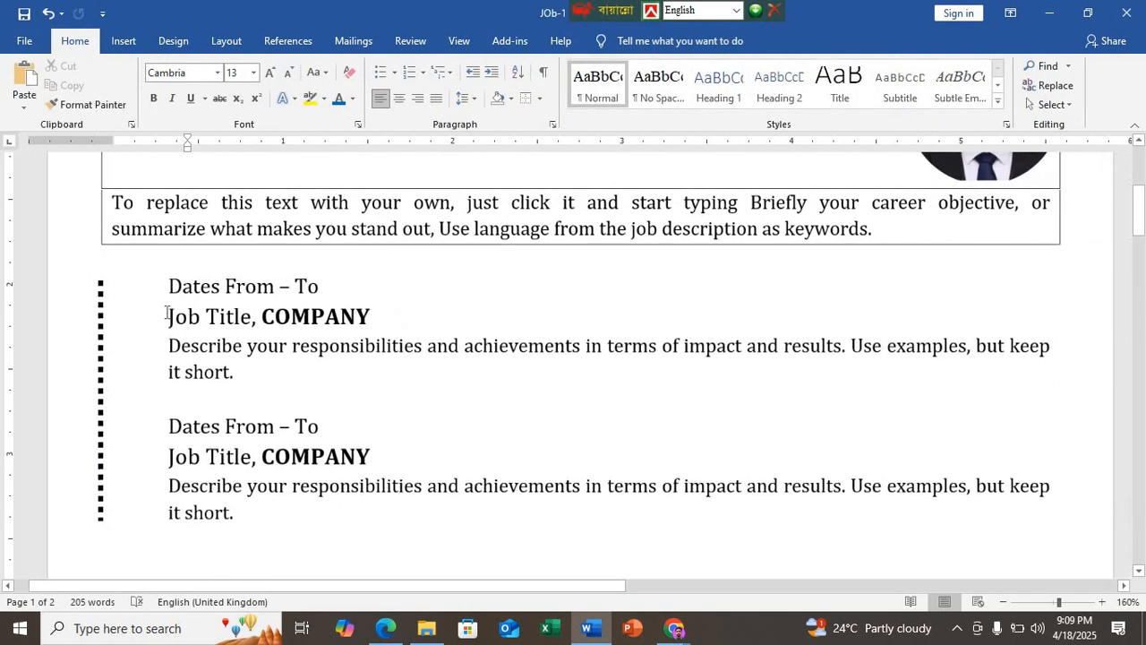
pyautogui.scroll(-3, 166, 312)
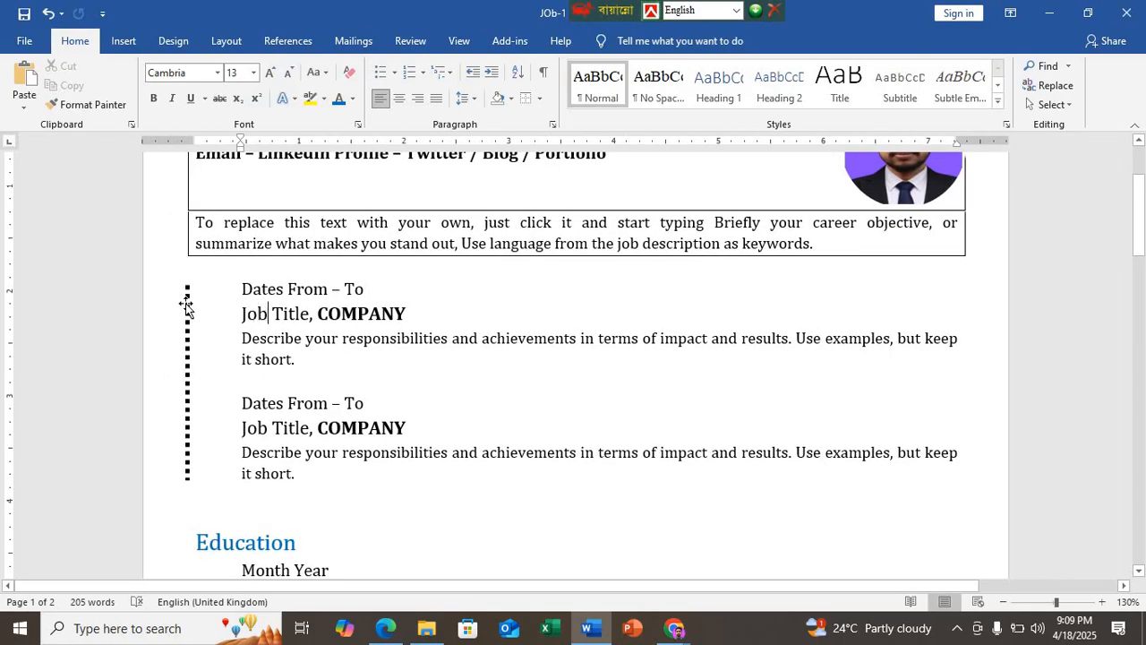
pyautogui.click(186, 341)
pyautogui.scroll(-5, 183, 332)
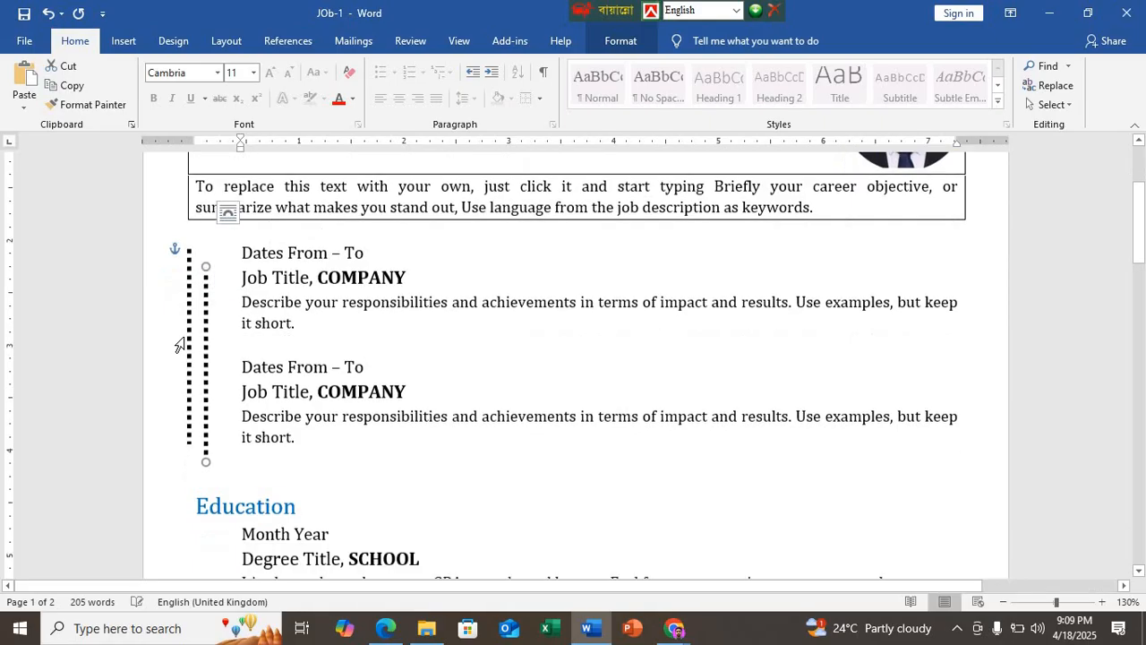
pyautogui.scroll(-3, 207, 255)
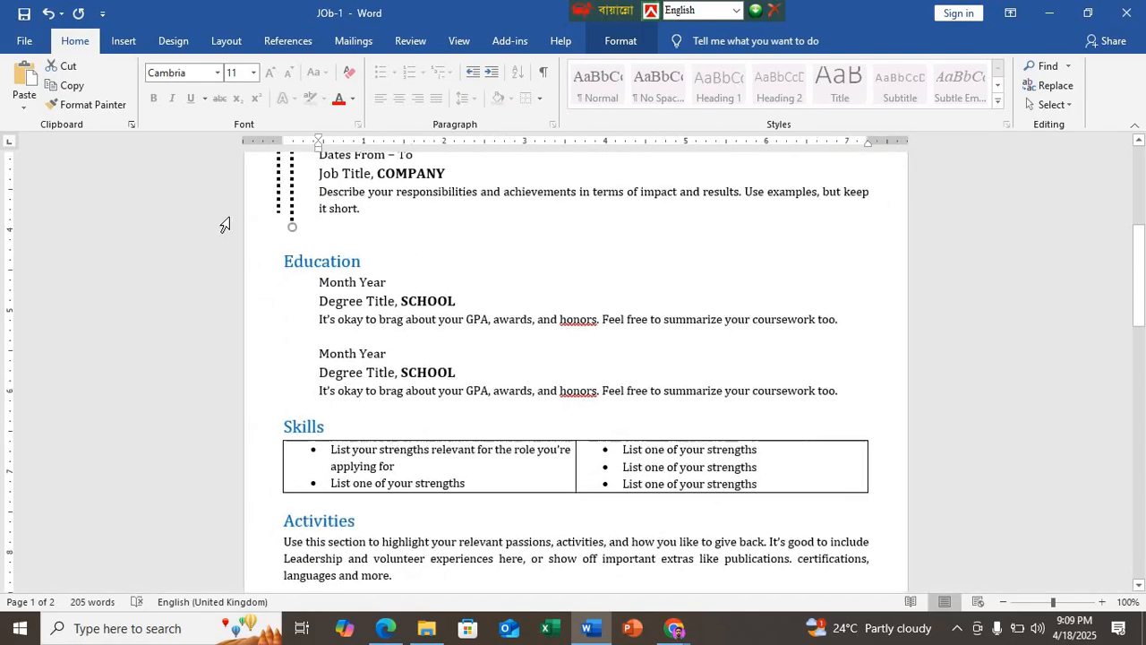
pyautogui.scroll(2, 260, 225)
pyautogui.moveTo(292, 246); pyautogui.dragTo(285, 443)
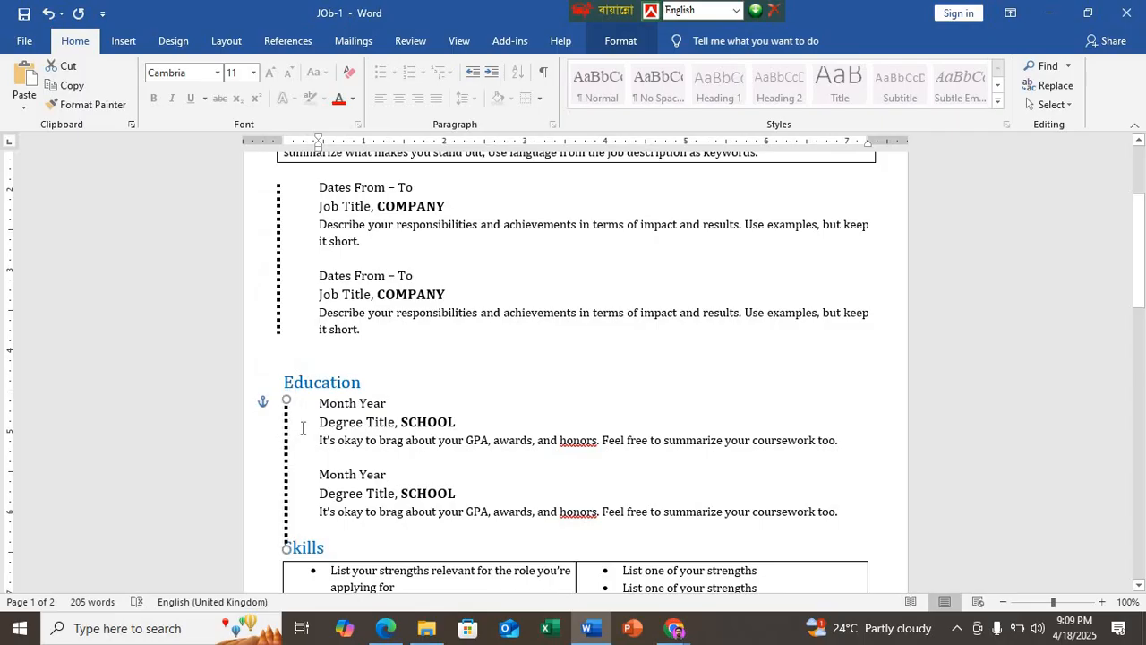
# Step: Shorten the Education dotted line to end at its second entry, and align the job entries' dotted line vertically with it
pyautogui.scroll(-3, 295, 426)
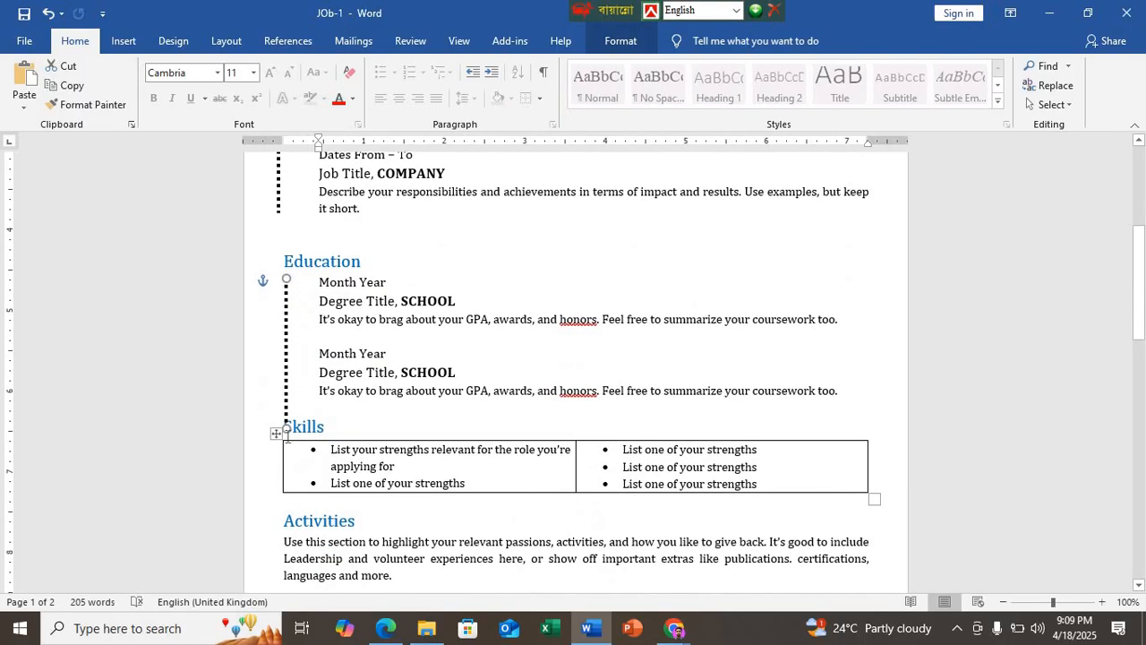
pyautogui.moveTo(283, 418); pyautogui.dragTo(283, 376)
pyautogui.scroll(4, 283, 376)
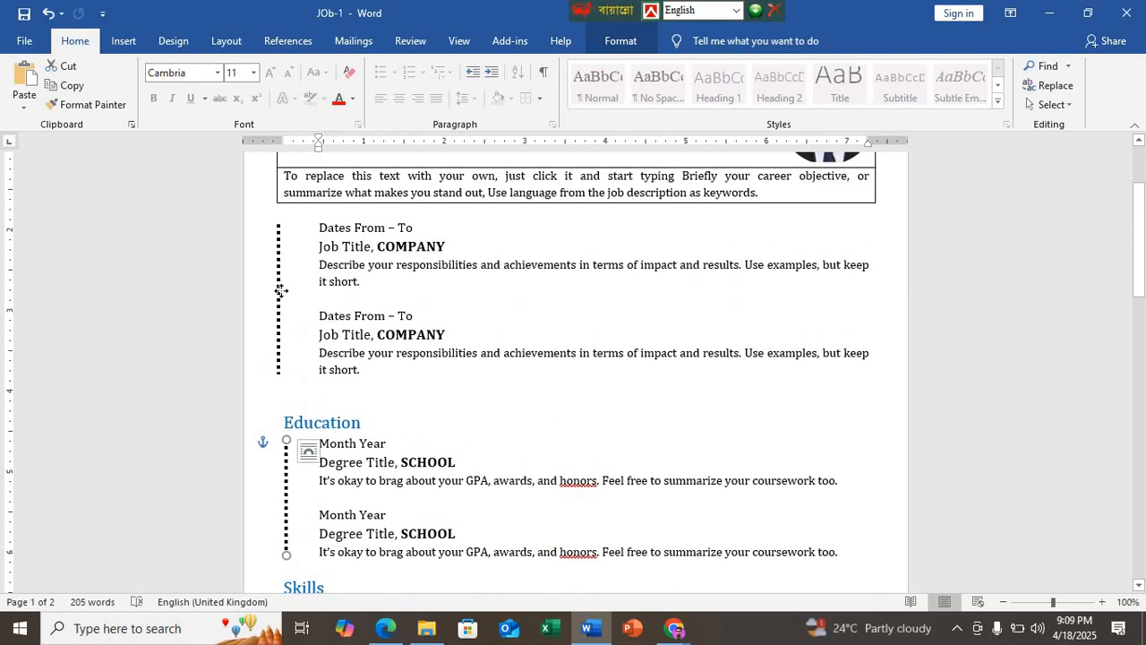
pyautogui.moveTo(279, 293); pyautogui.dragTo(286, 291)
pyautogui.click(402, 367)
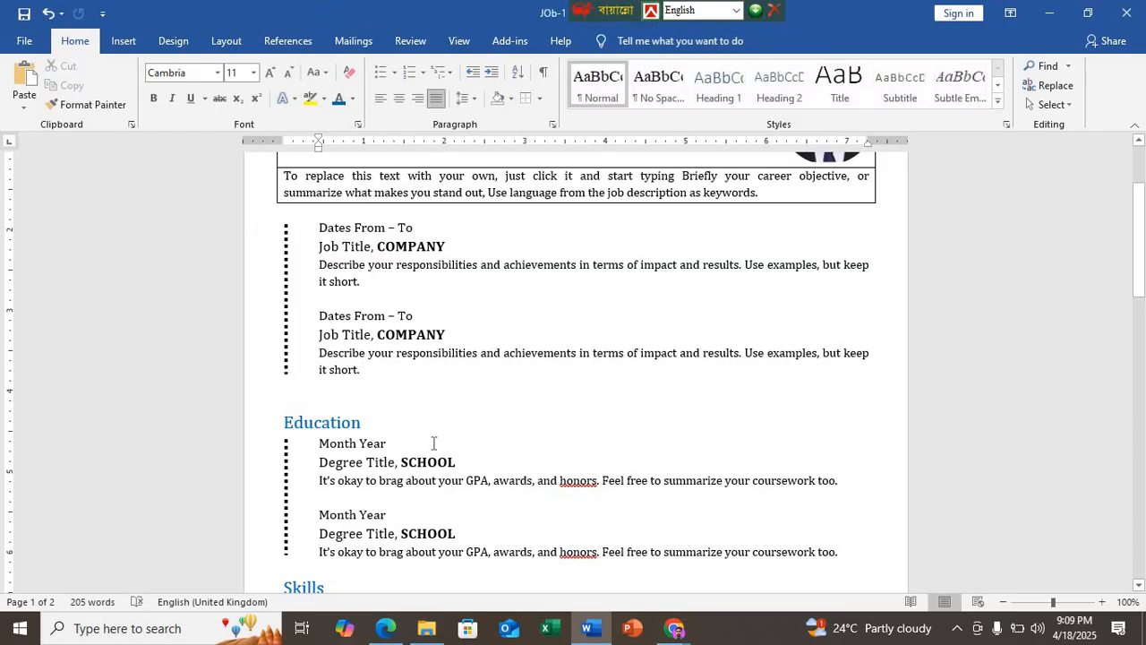
# Step: Review the whole résumé page, and switch to Edge to compare its dotted lines and layout with the PDF sample
pyautogui.keyDown('ctrl'); pyautogui.scroll(-5, 434, 443); pyautogui.keyUp('ctrl')
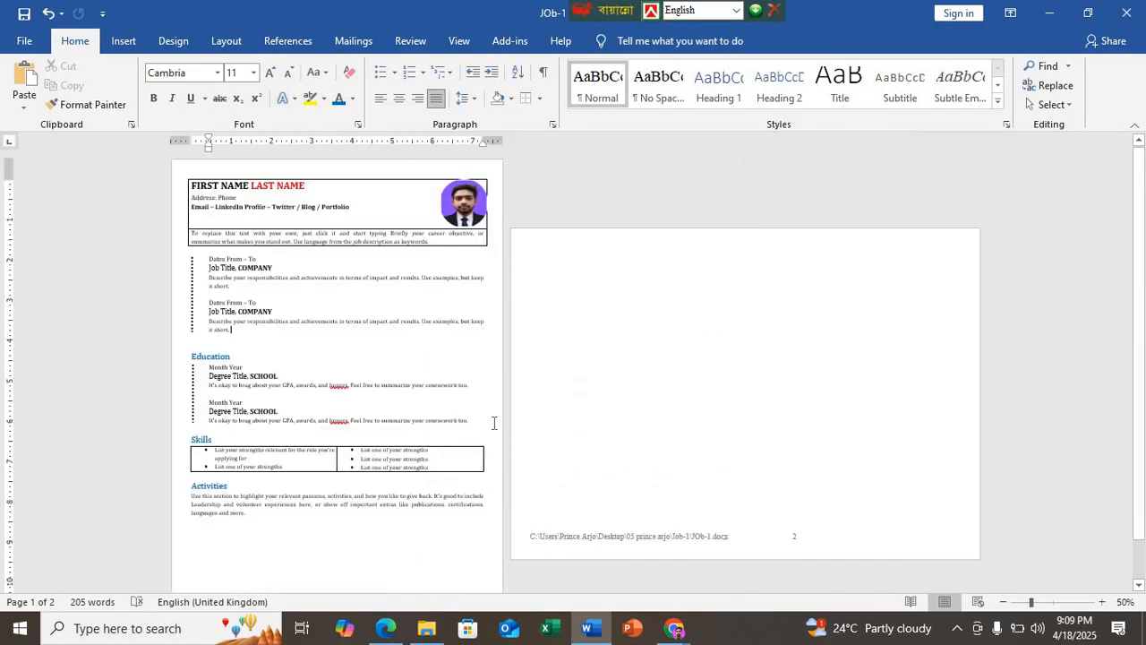
pyautogui.click(386, 630)
pyautogui.keyDown('ctrl'); pyautogui.scroll(-3, 408, 445); pyautogui.keyUp('ctrl')
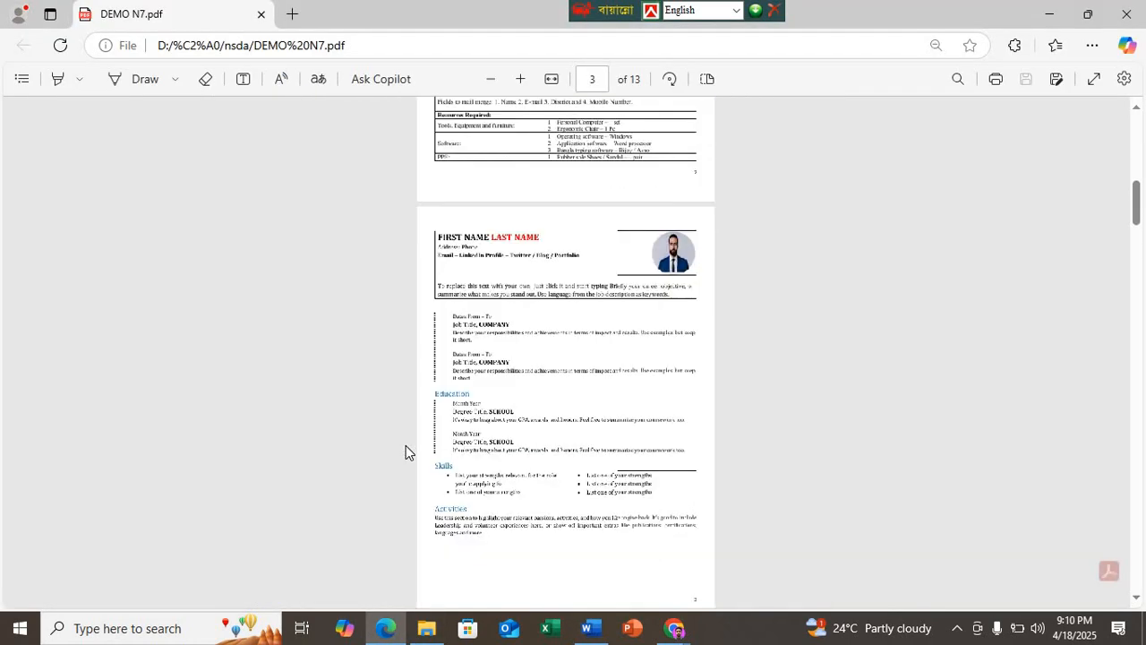
pyautogui.keyDown('ctrl'); pyautogui.scroll(1, 406, 445); pyautogui.keyUp('ctrl')
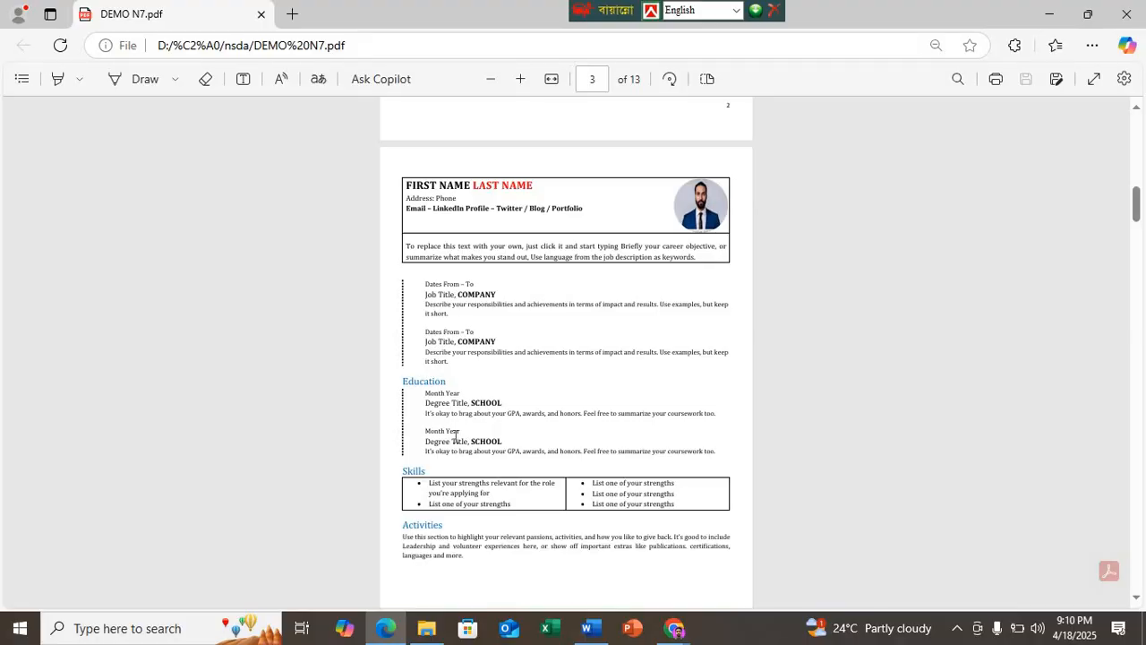
pyautogui.keyDown('ctrl'); pyautogui.scroll(3, 454, 436); pyautogui.keyUp('ctrl')
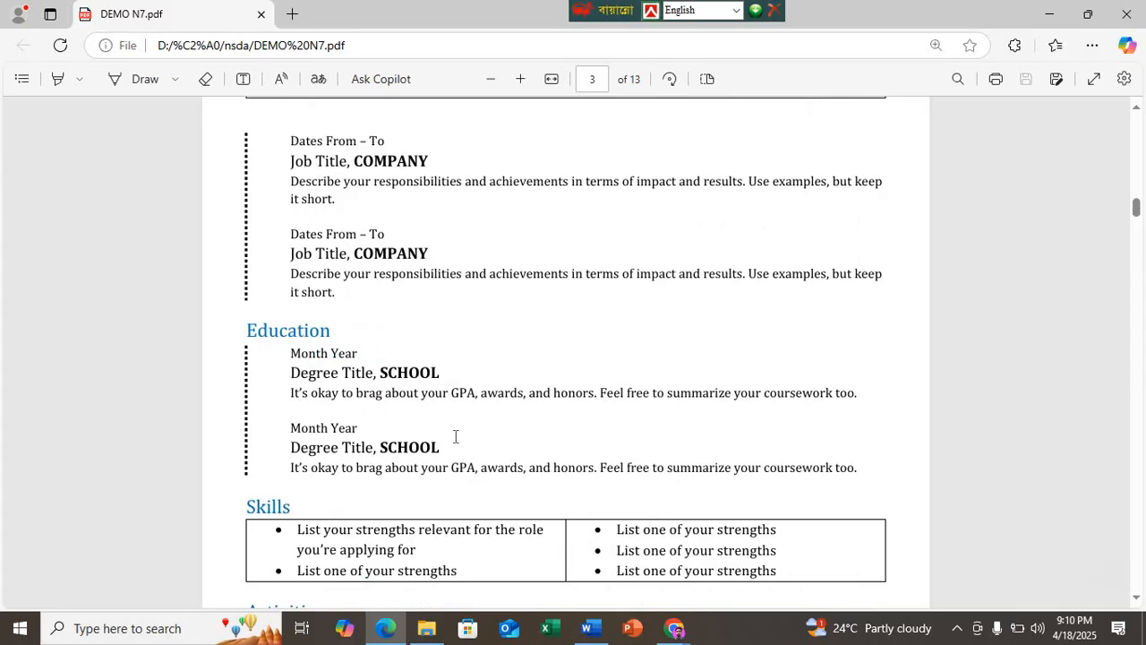
pyautogui.scroll(-2, 454, 436)
pyautogui.scroll(2, 455, 437)
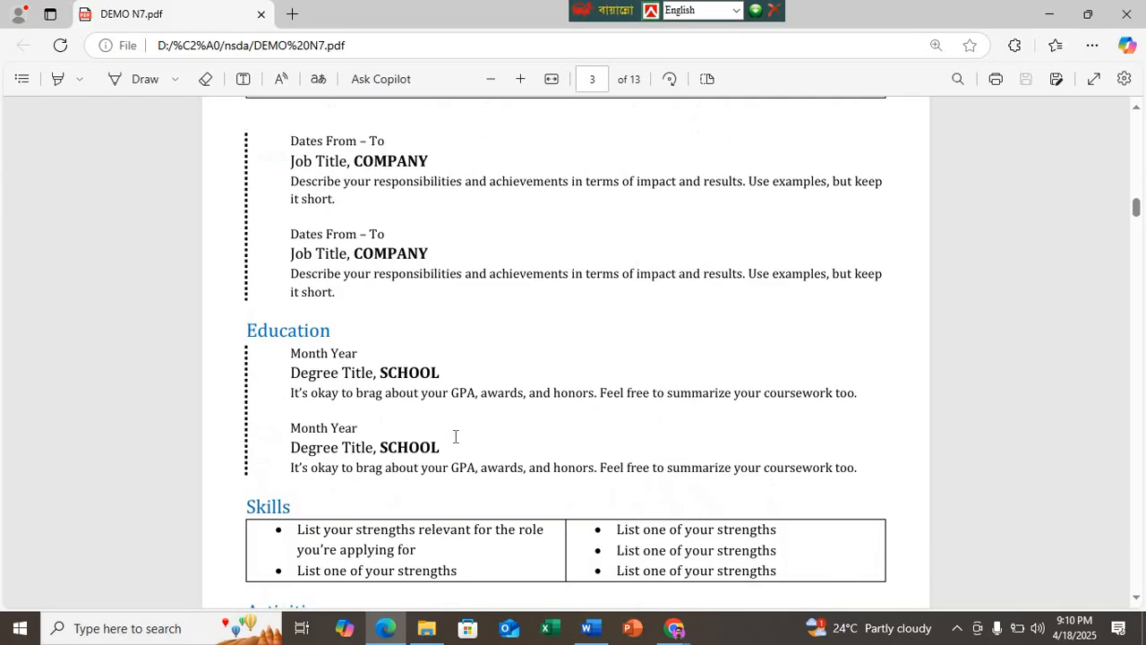
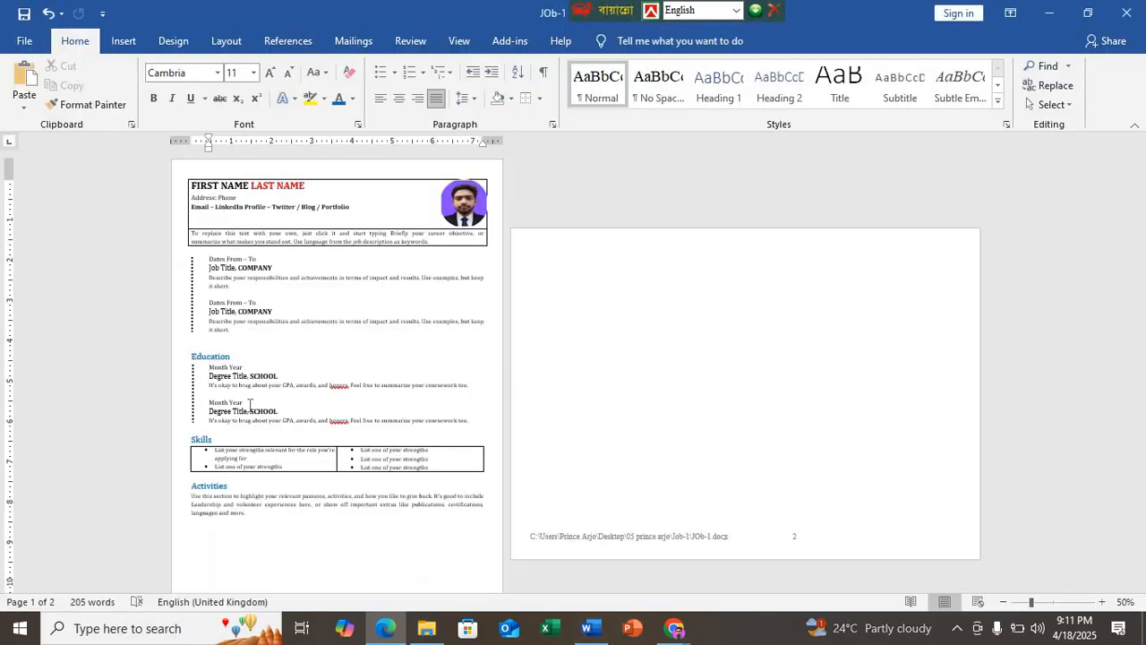
# Step: Switch to Word and place the cursor in the first column of the blank second page
pyautogui.click(587, 628)
pyautogui.click(555, 284)
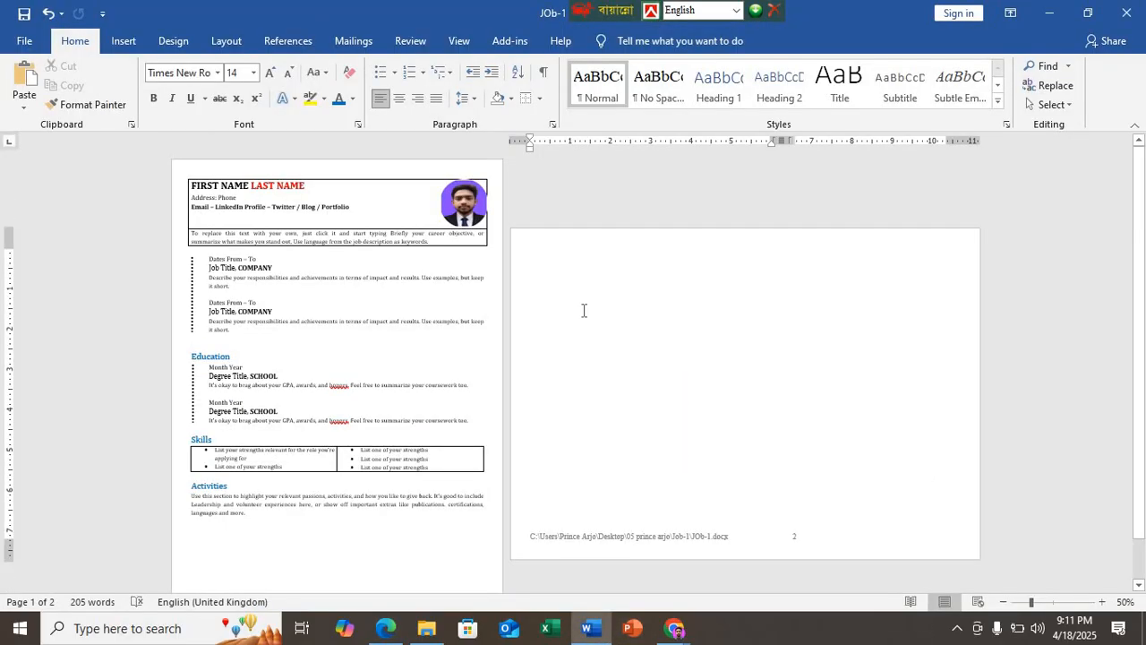
pyautogui.scroll(3, 583, 310)
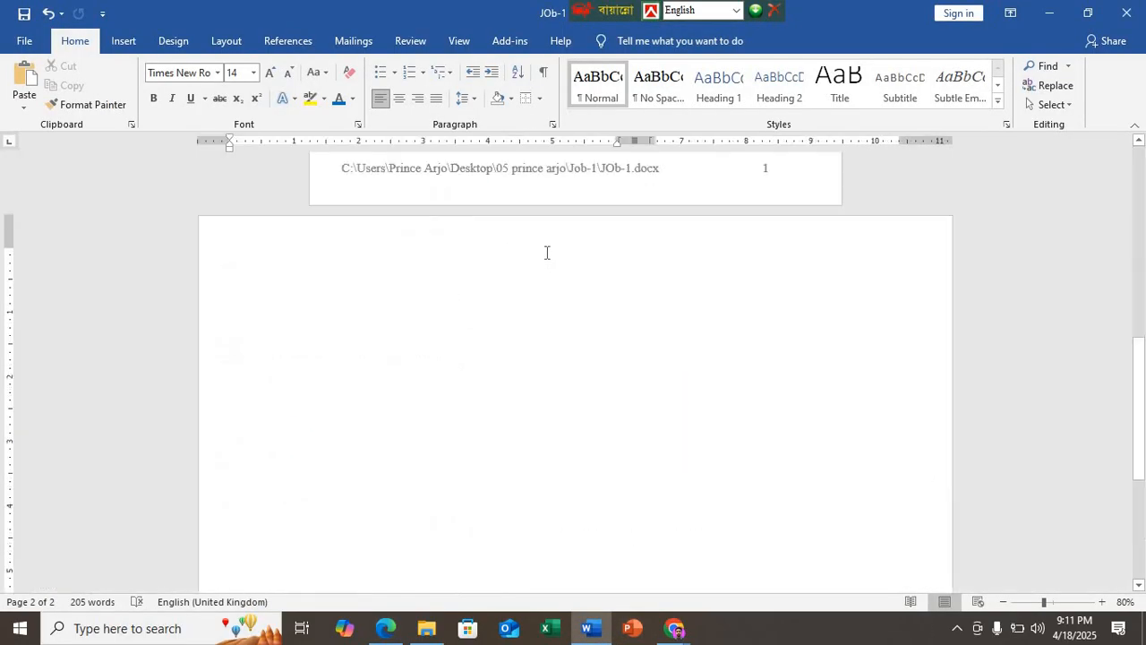
pyautogui.doubleClick(268, 314)
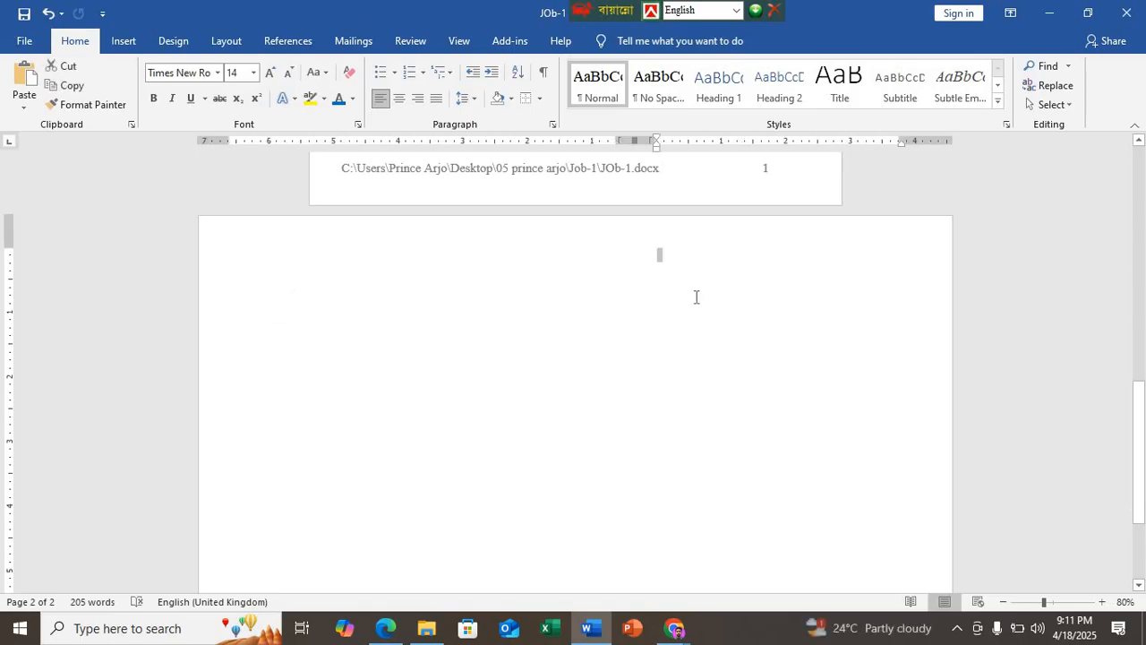
pyautogui.click(577, 265)
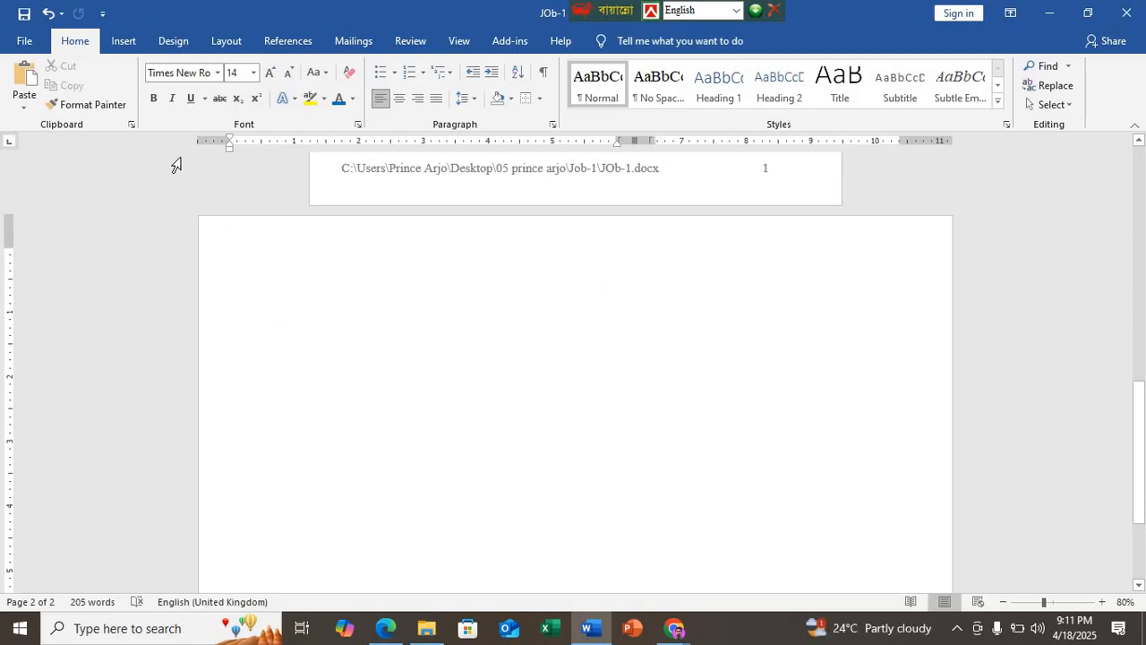
# Step: Turn on Show text boundaries in Word's advanced display options
pyautogui.click(24, 40)
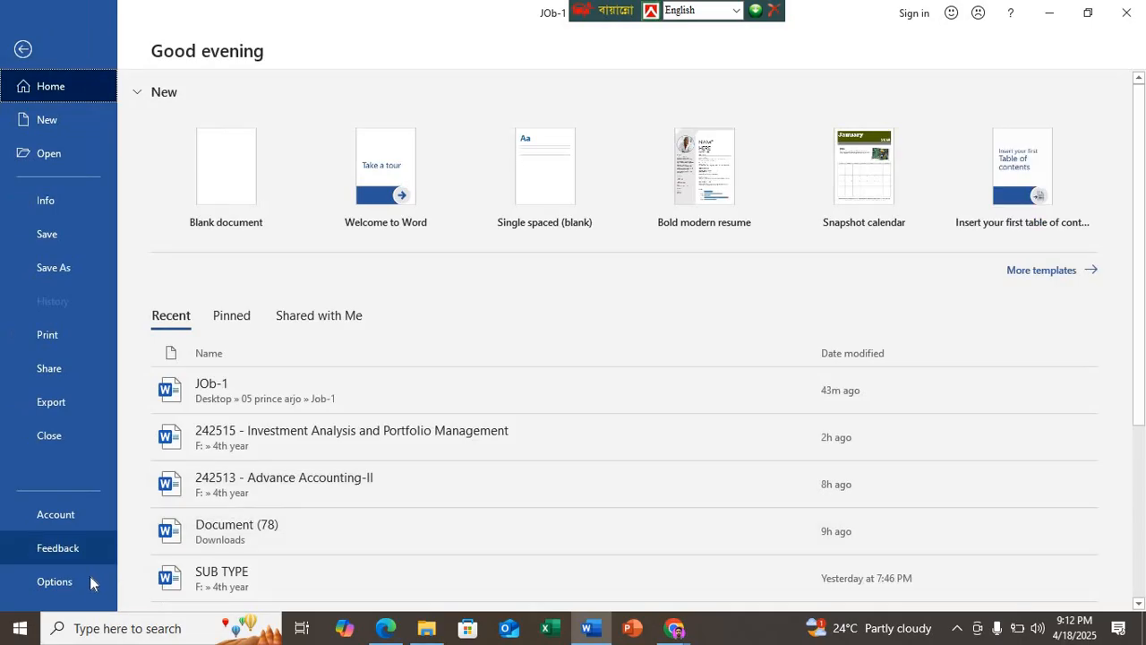
pyautogui.click(90, 582)
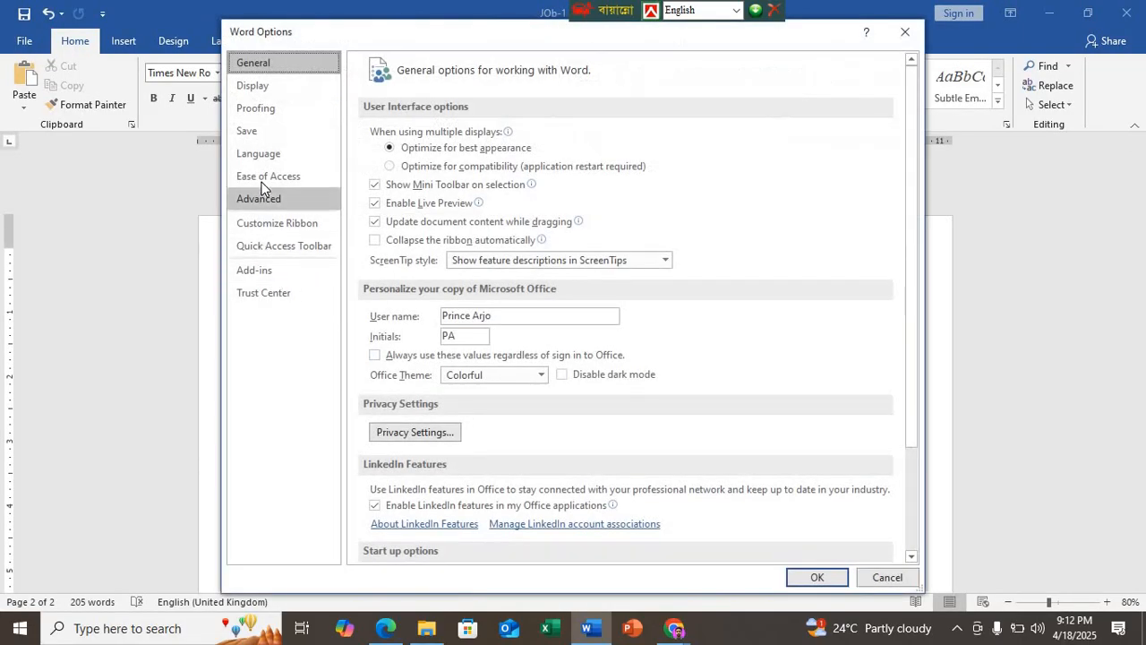
pyautogui.click(259, 197)
pyautogui.scroll(-5, 457, 407)
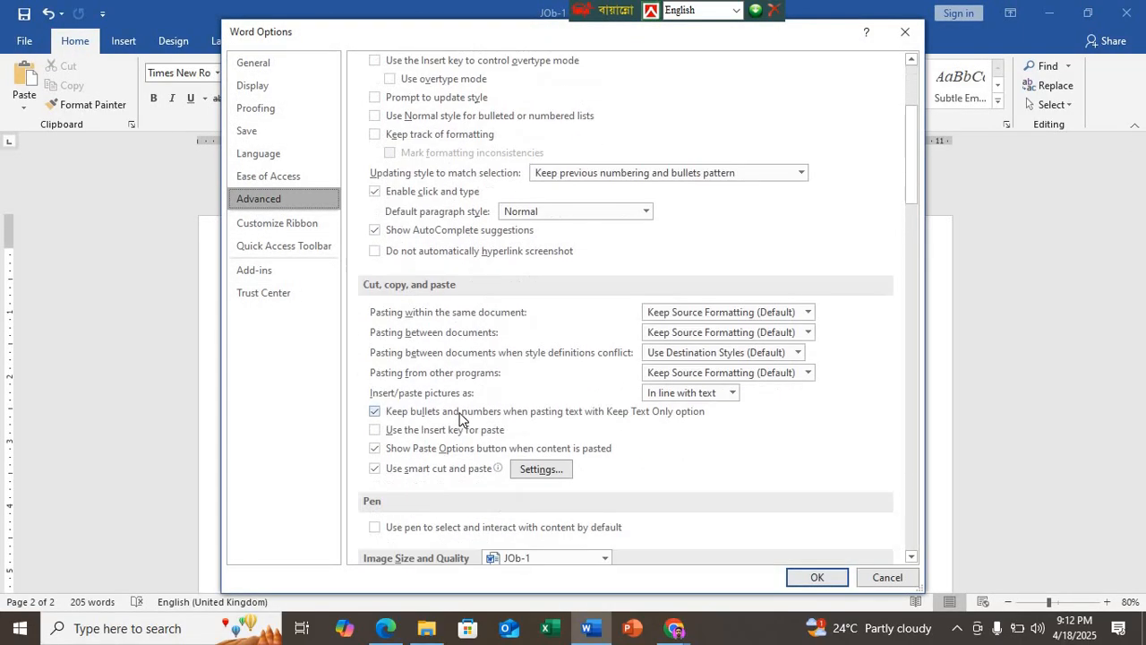
pyautogui.scroll(-8, 459, 418)
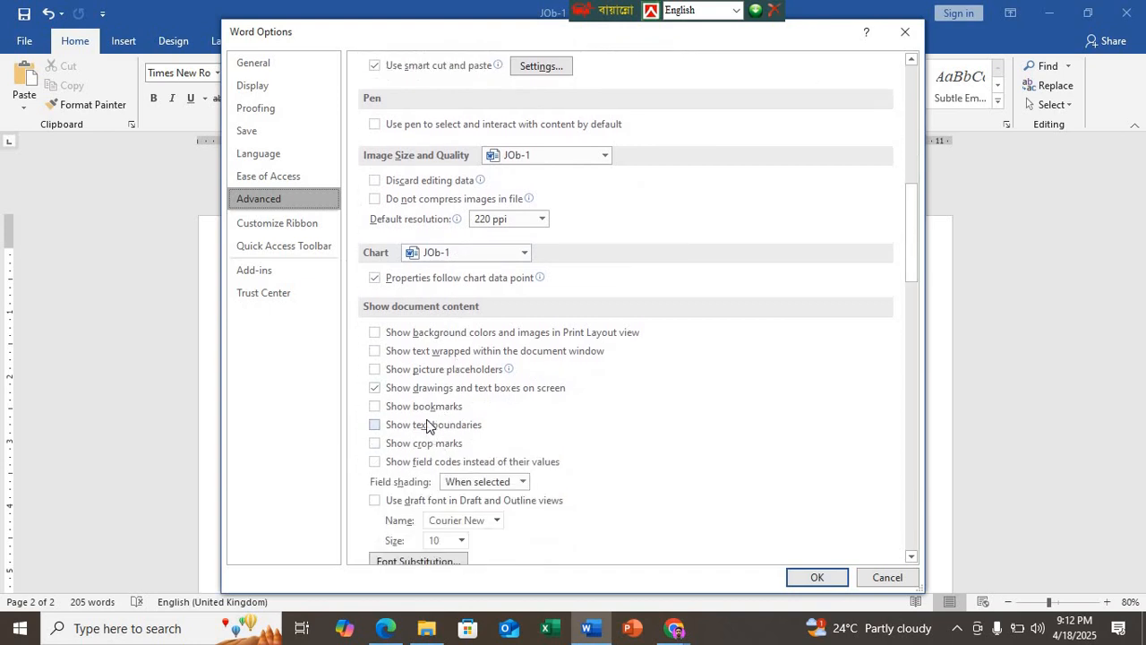
pyautogui.click(417, 425)
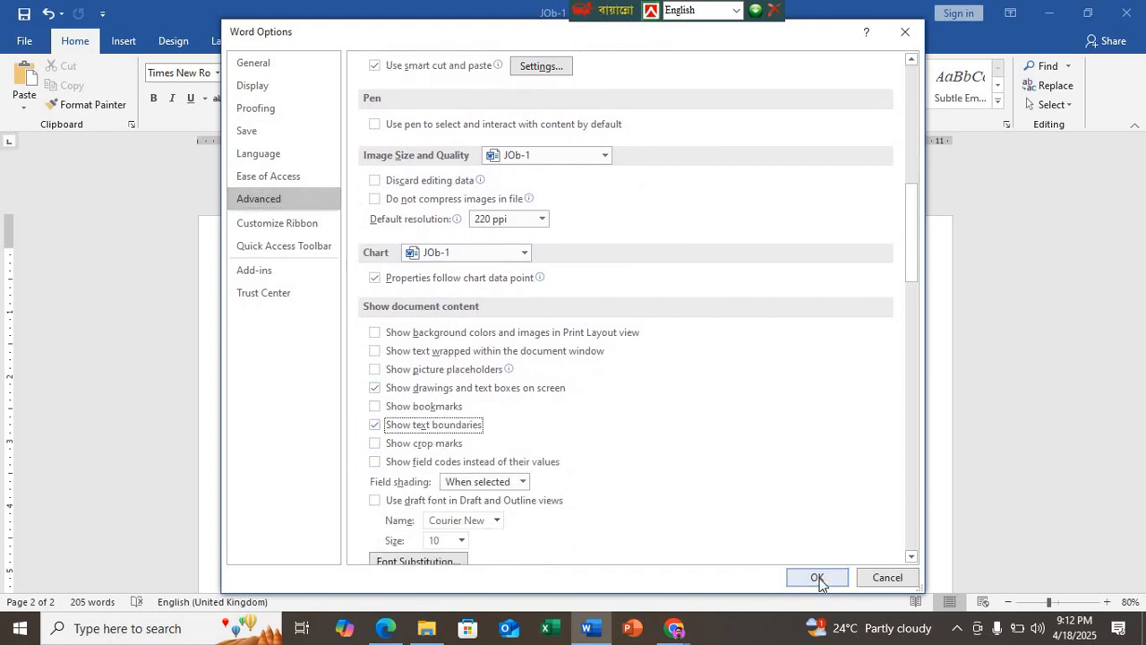
pyautogui.click(816, 577)
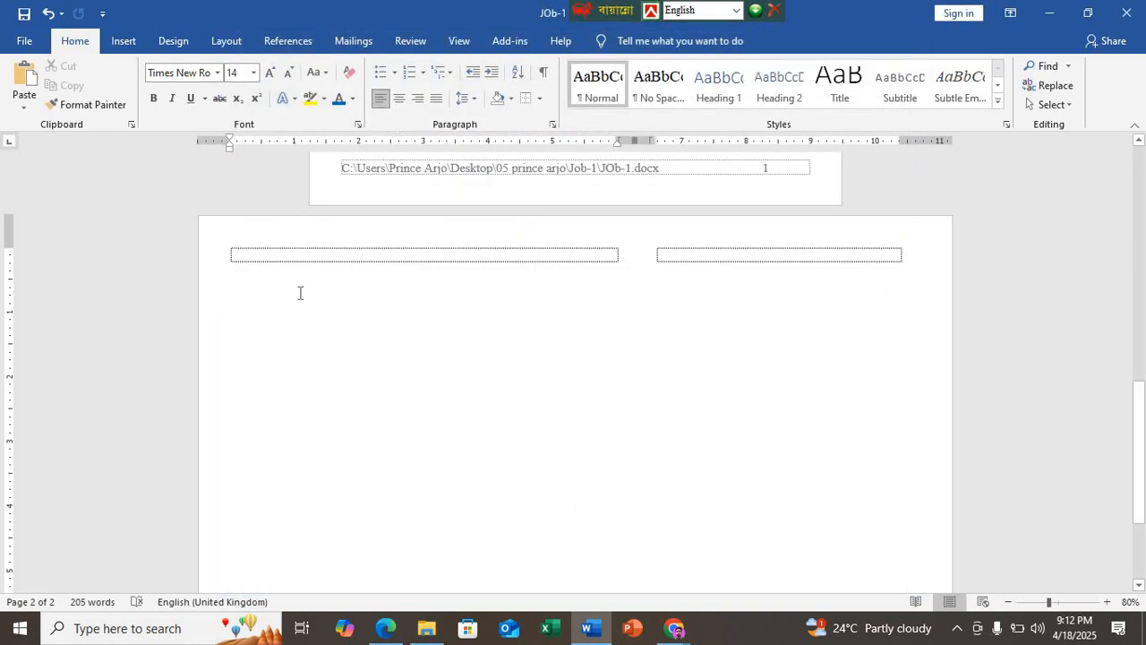
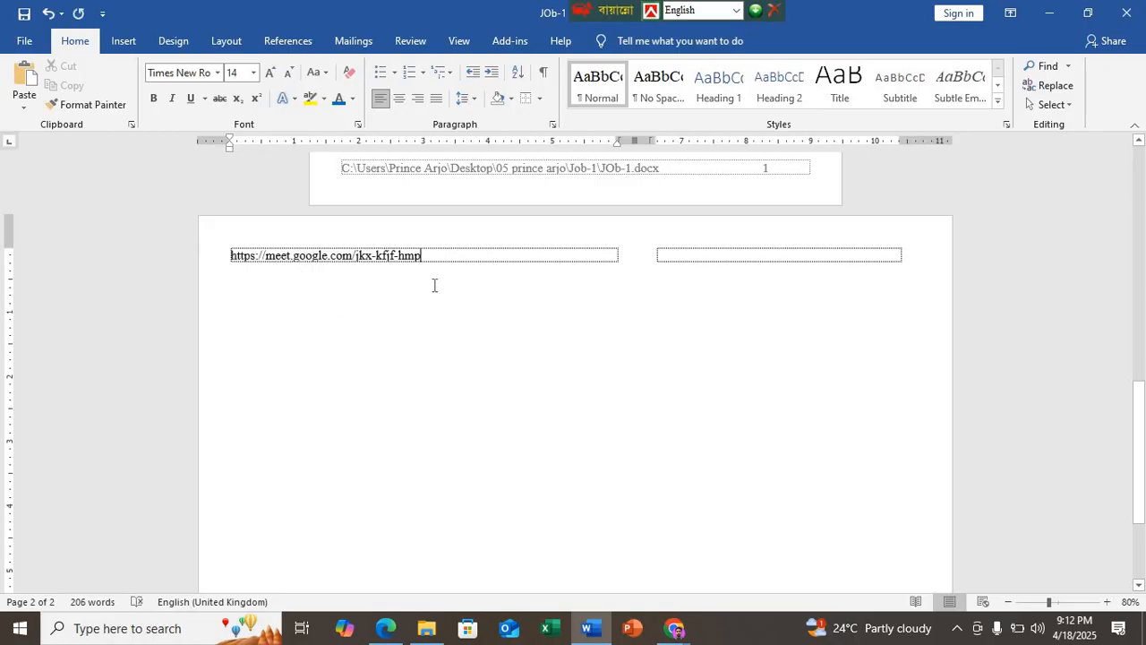
pyautogui.scroll(1, 435, 285)
pyautogui.moveTo(421, 317); pyautogui.dragTo(202, 320)
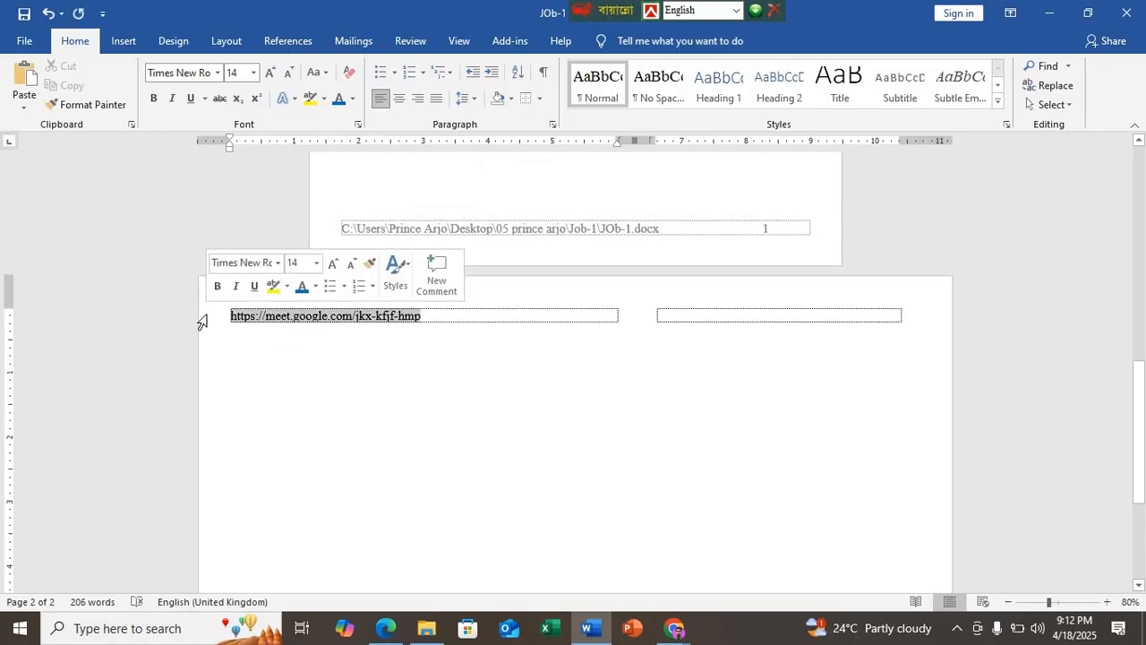
pyautogui.press('BackSpace')
pyautogui.scroll(2, 313, 376)
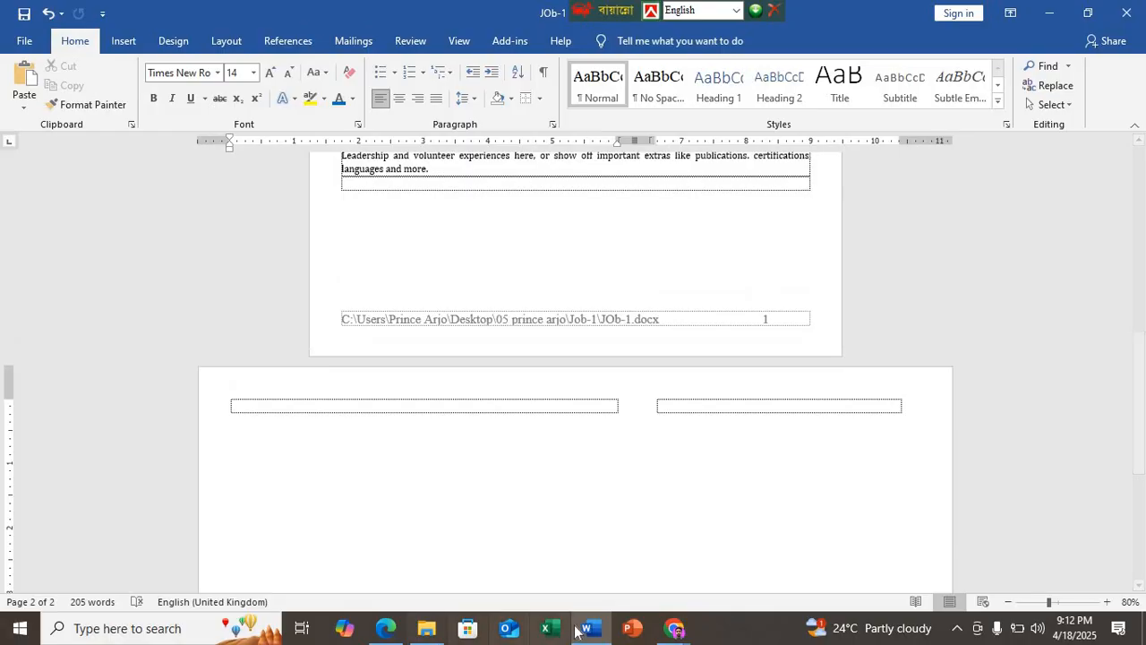
# Step: Switch to Edge and copy the whole Bangla letter from page 4 of the DEMO N7 PDF, down to its closing address line
pyautogui.click(385, 627)
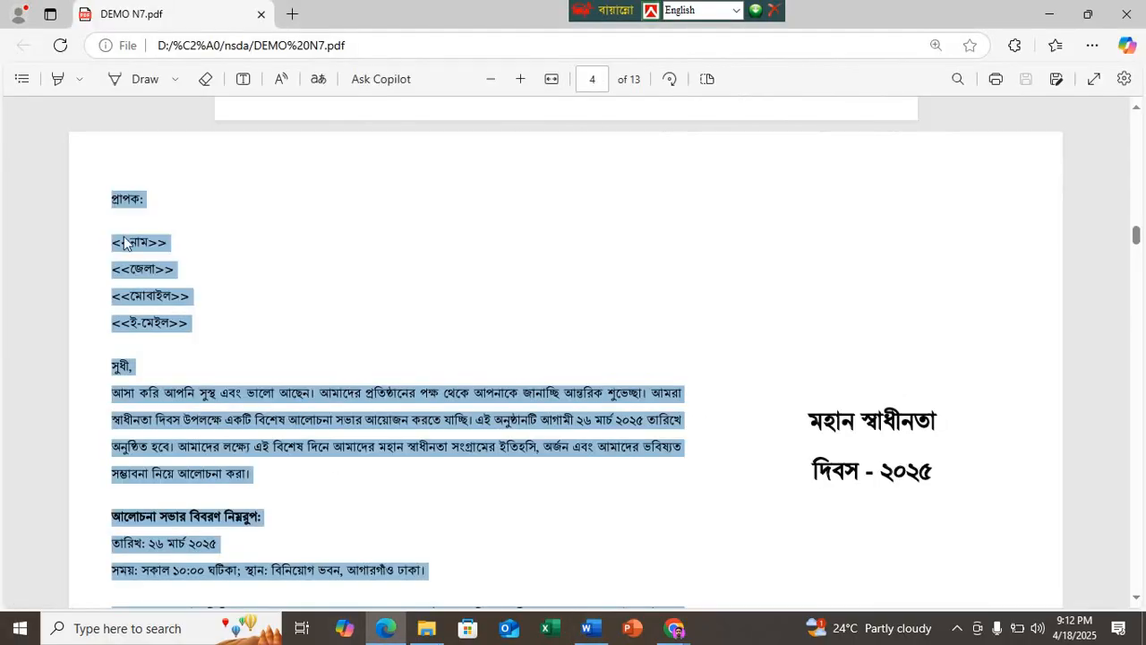
pyautogui.doubleClick(137, 296)
pyautogui.doubleClick(112, 199)
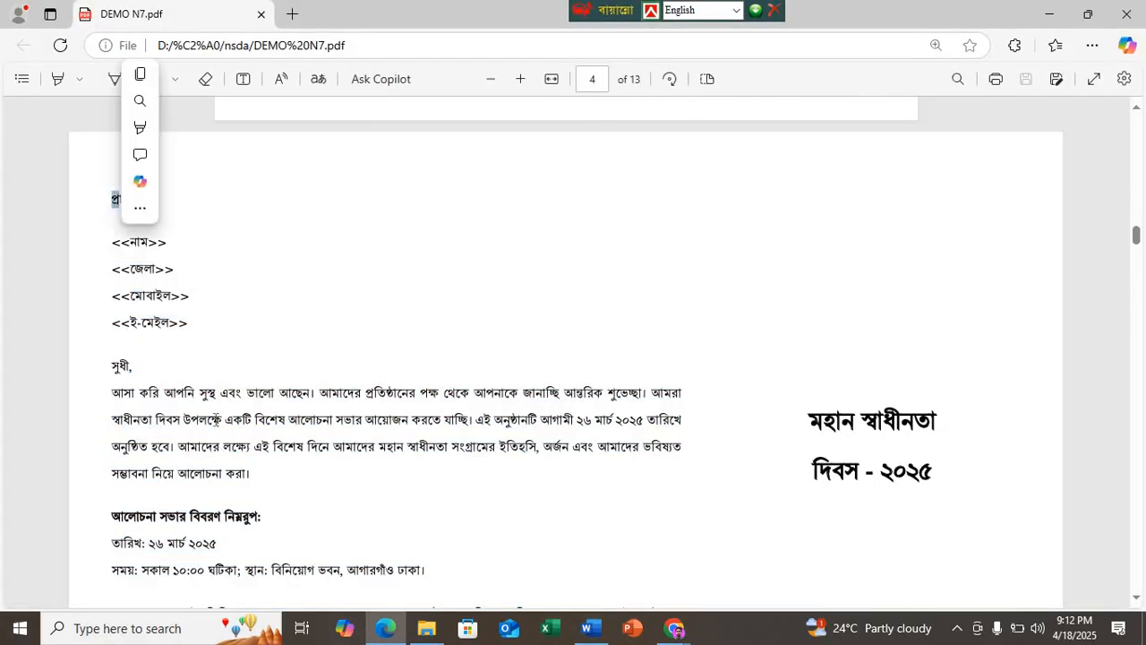
pyautogui.click(123, 206)
pyautogui.moveTo(114, 198); pyautogui.dragTo(165, 561)
pyautogui.moveTo(439, 590); pyautogui.dragTo(686, 466)
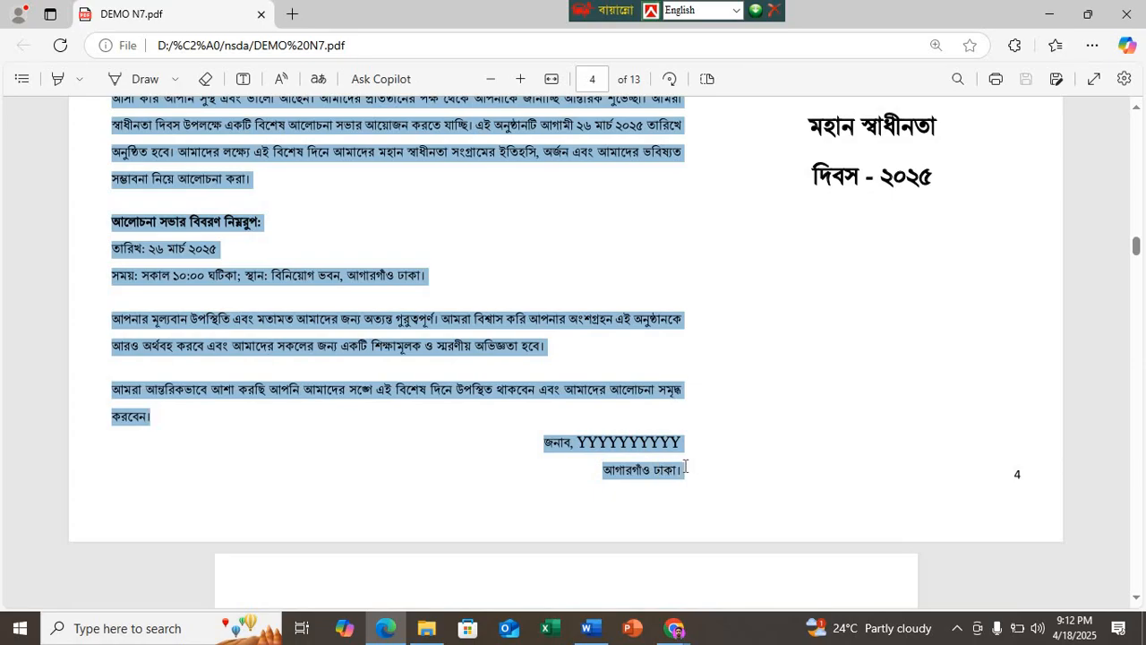
# Step: Return to Word and paste the Bangla letter into the first column of the second page
pyautogui.click(590, 628)
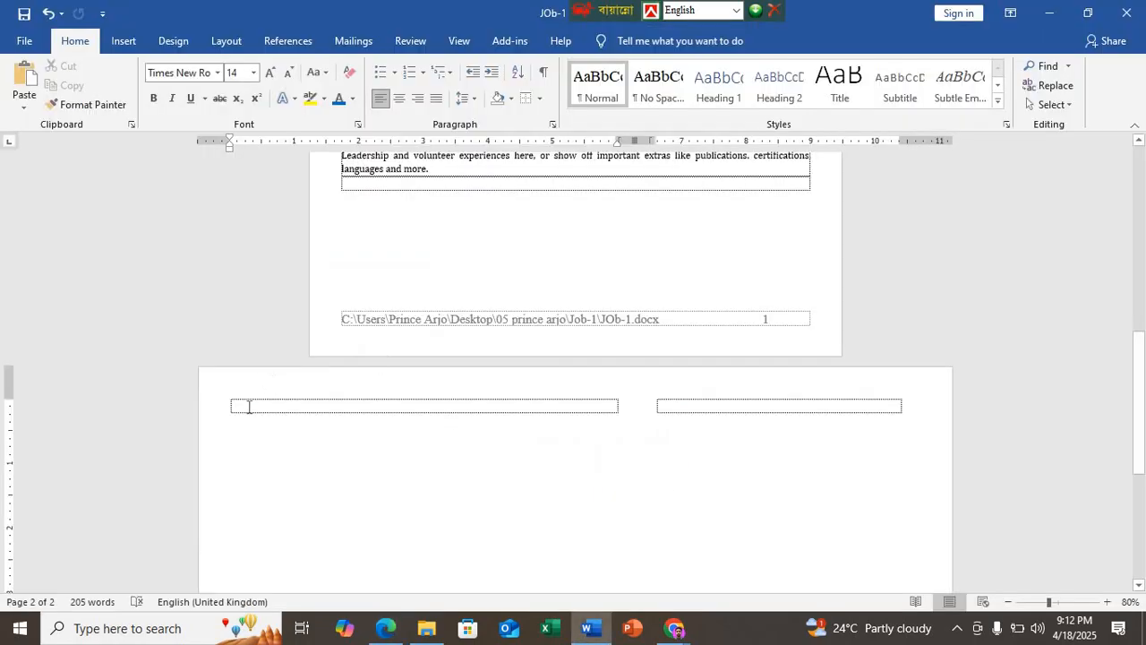
pyautogui.click(241, 404)
pyautogui.hotkey('ctrl', 'v')
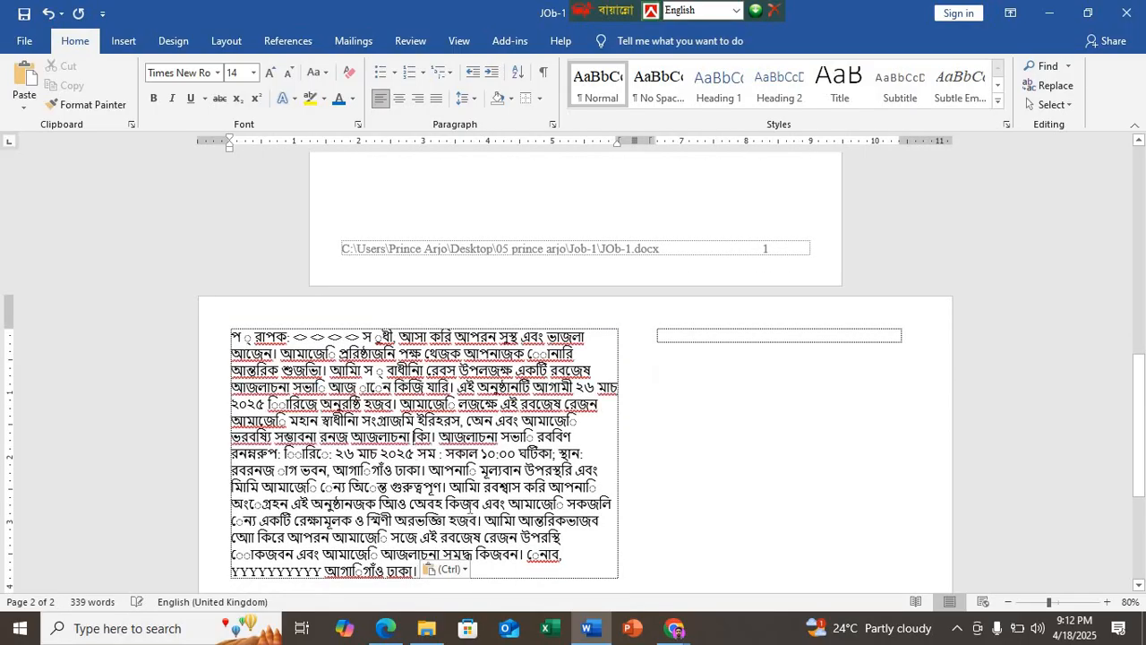
# Step: Change the font of the entire pasted Bangla letter to Nirmala UI
pyautogui.hotkey('ctrl', 'a')
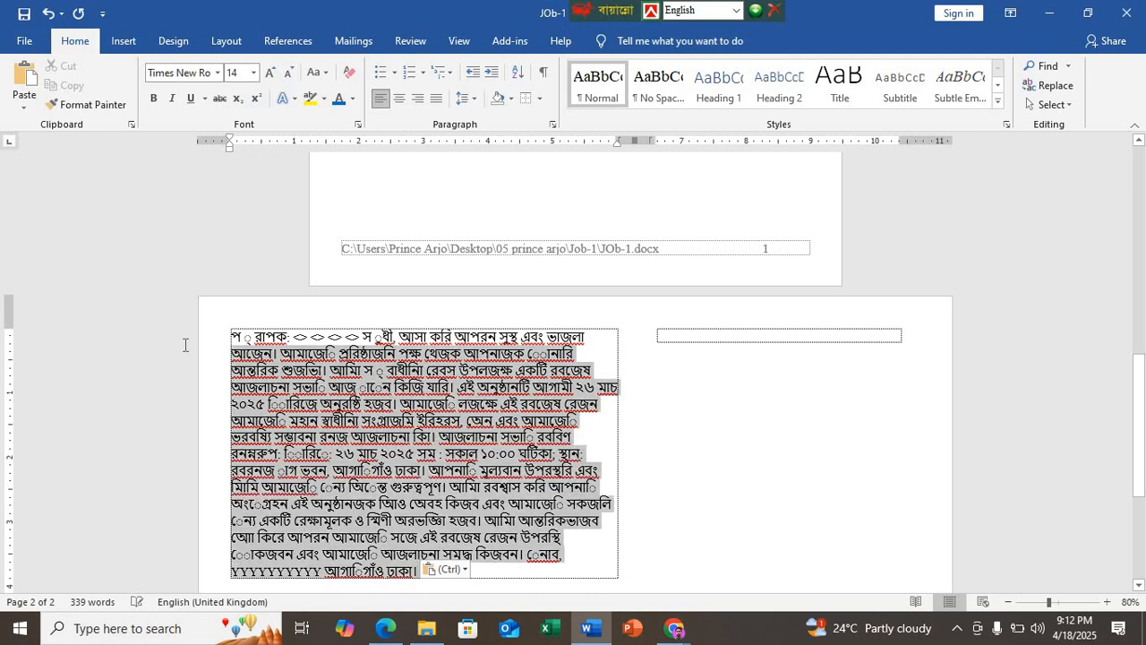
pyautogui.click(218, 73)
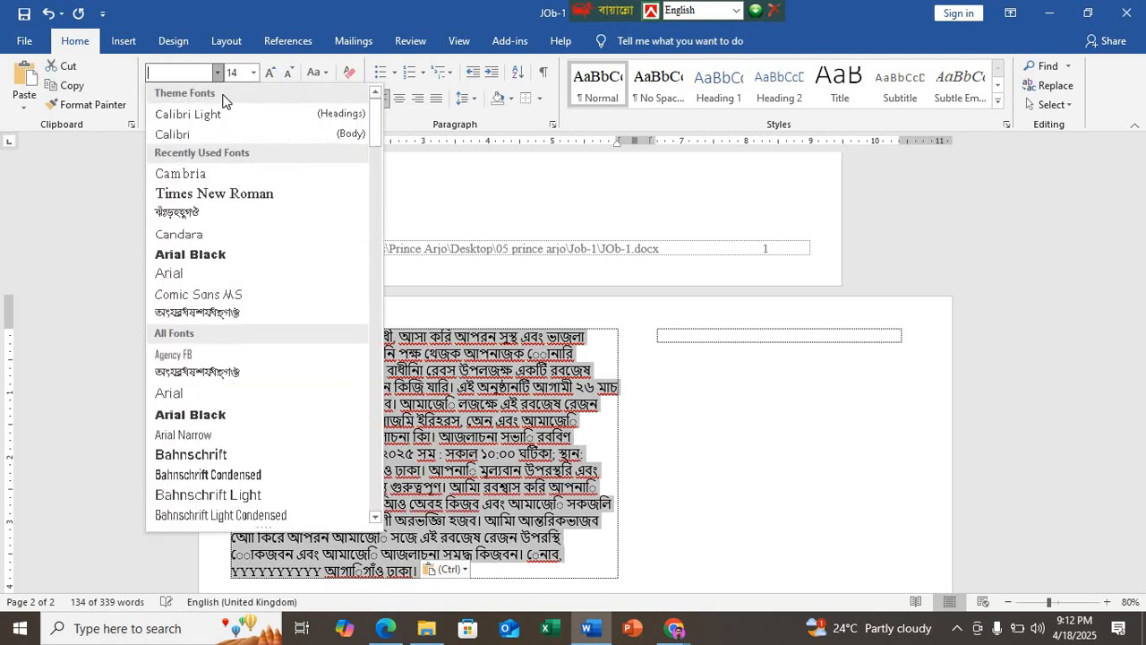
pyautogui.scroll(-1, 218, 380)
pyautogui.scroll(-4, 218, 381)
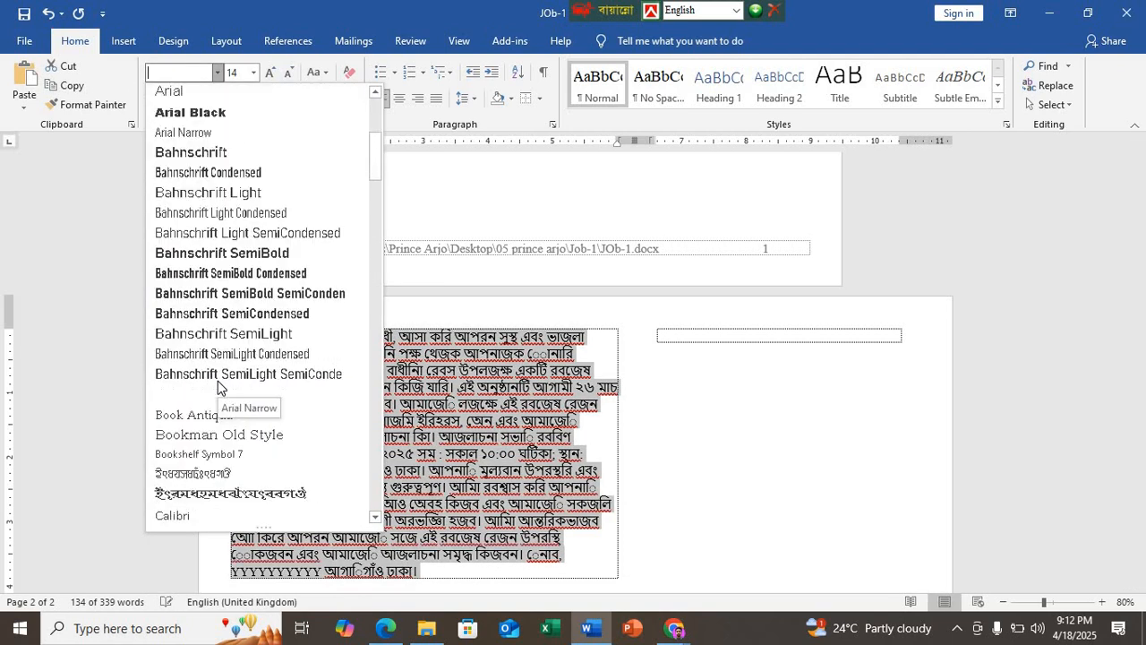
pyautogui.write('Niko')
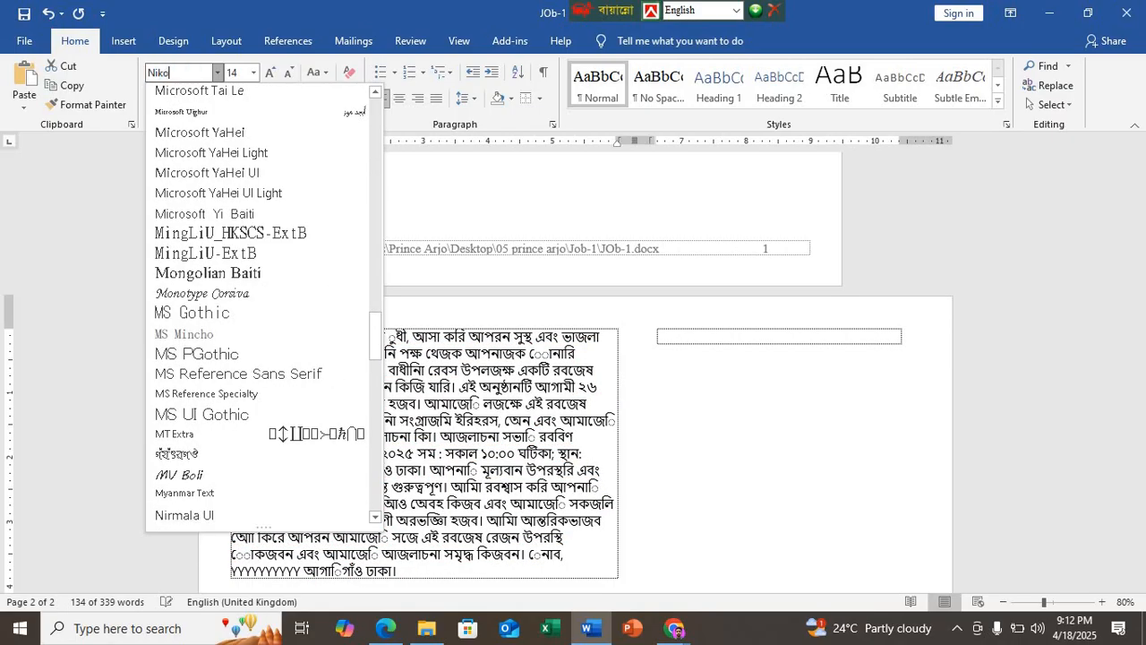
pyautogui.click(202, 517)
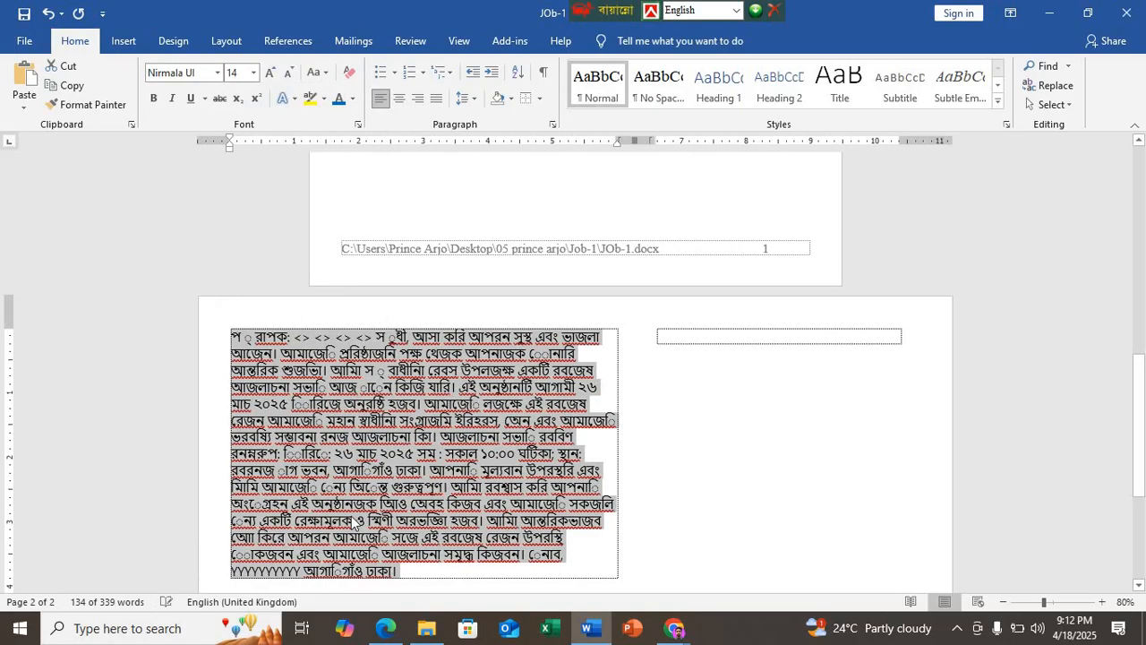
# Step: Check the Bangla Part specification in Edge, and back in Word set the pasted letter to font size 11 with justified alignment
pyautogui.click(384, 630)
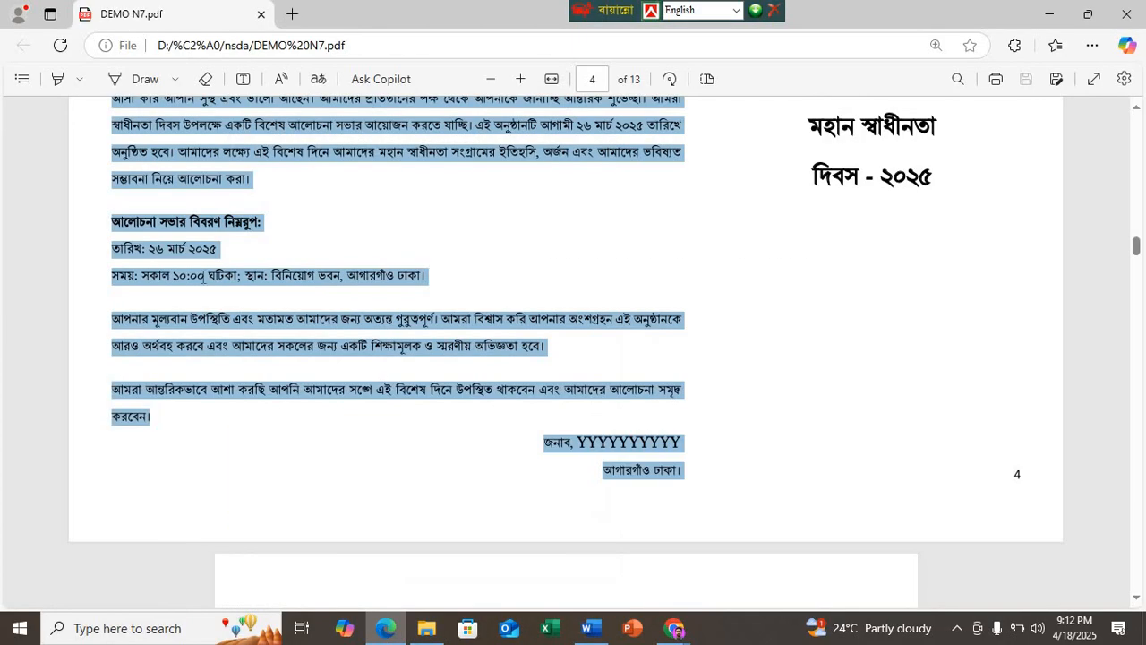
pyautogui.scroll(10, 164, 219)
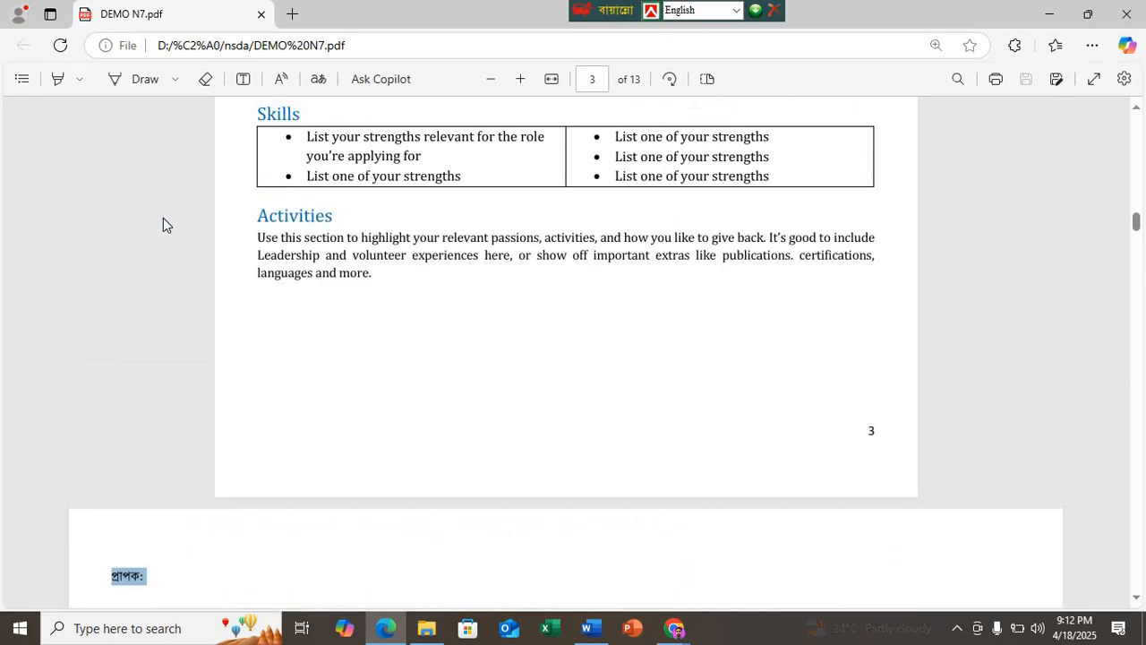
pyautogui.scroll(8, 164, 219)
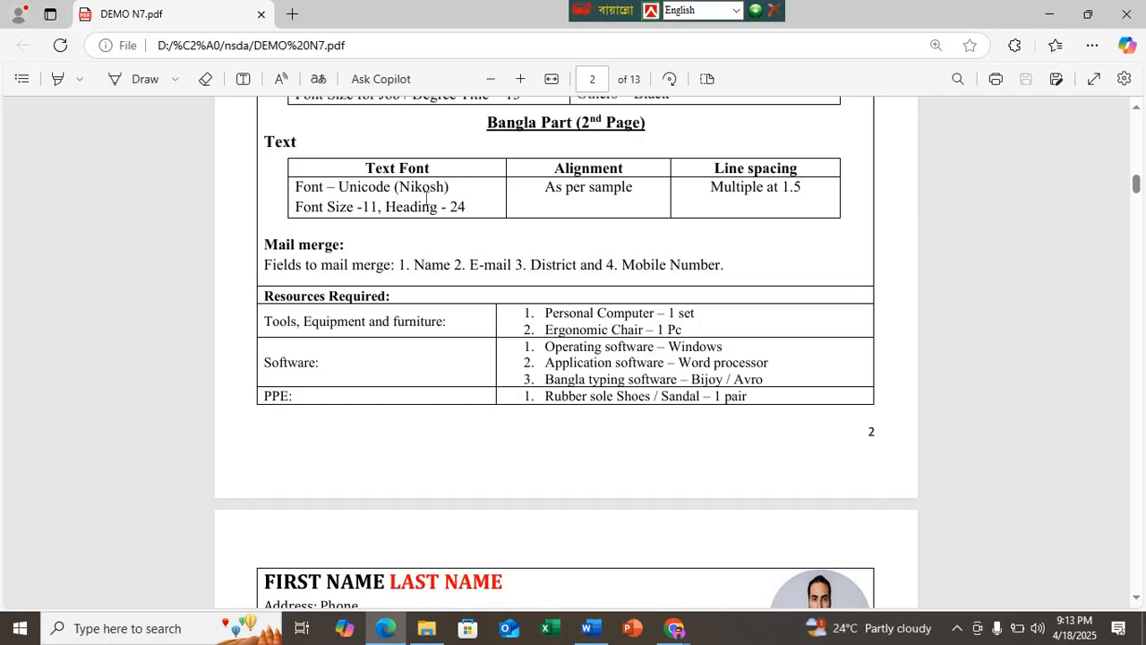
pyautogui.click(587, 628)
pyautogui.click(237, 76)
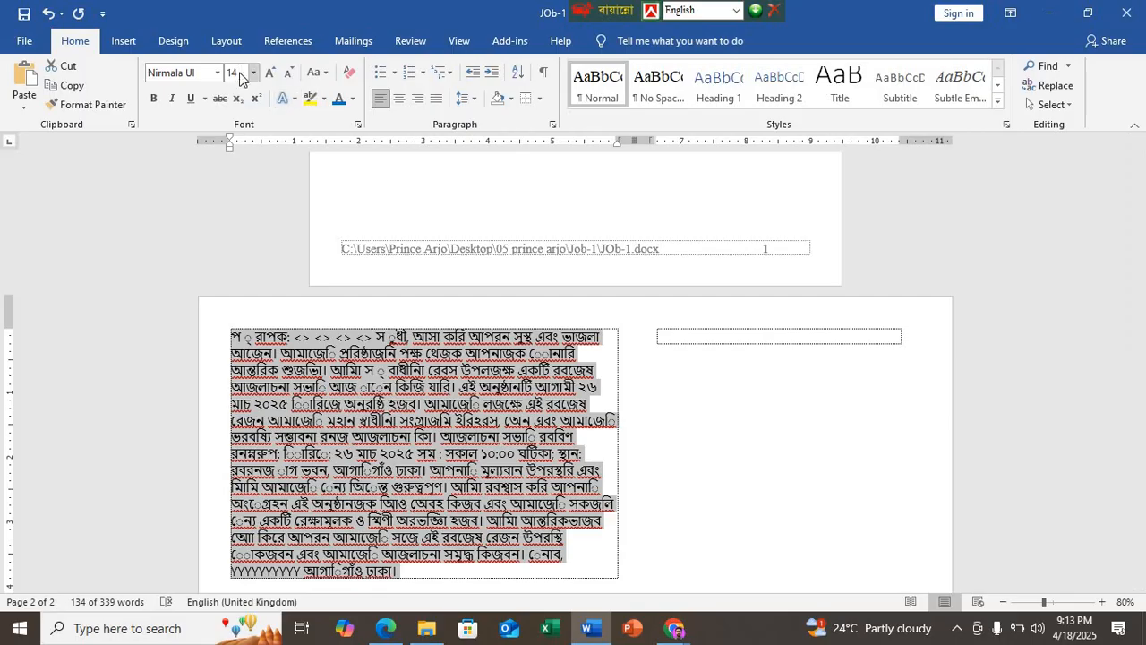
pyautogui.write('11')
pyautogui.press('Return')
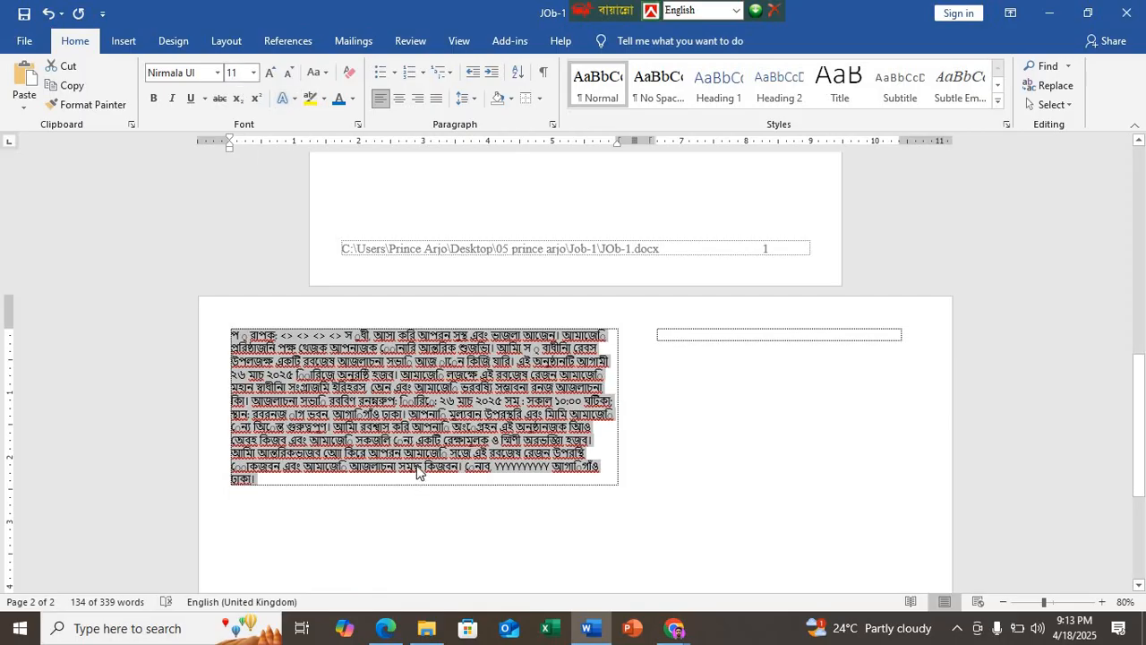
pyautogui.hotkey('ctrl', 'j')
pyautogui.keyDown('ctrl'); pyautogui.scroll(5, 418, 472); pyautogui.keyUp('ctrl')
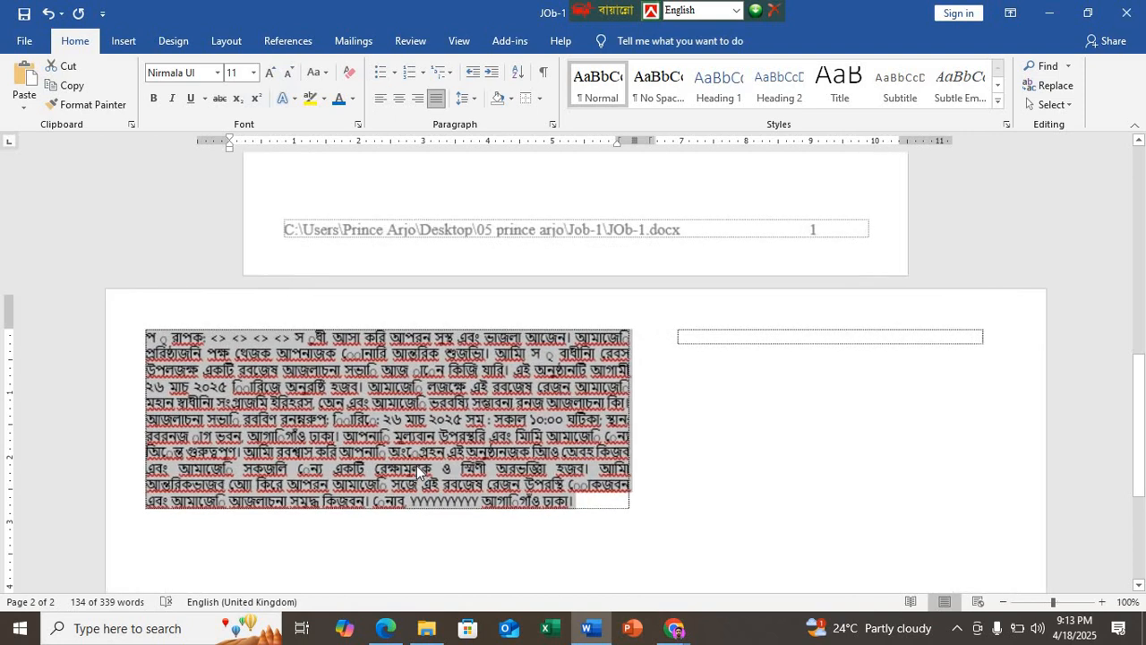
# Step: Switch to Edge and review the sample résumé on page 3, from its header through the Skills and Activities sections
pyautogui.click(384, 630)
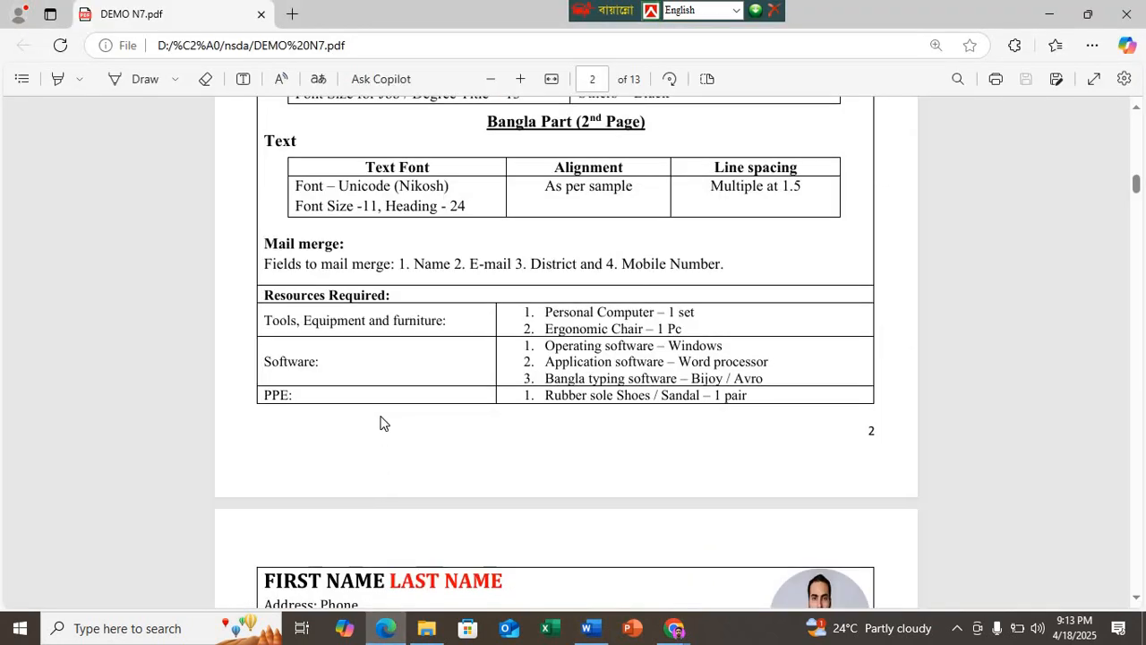
pyautogui.scroll(-8, 364, 323)
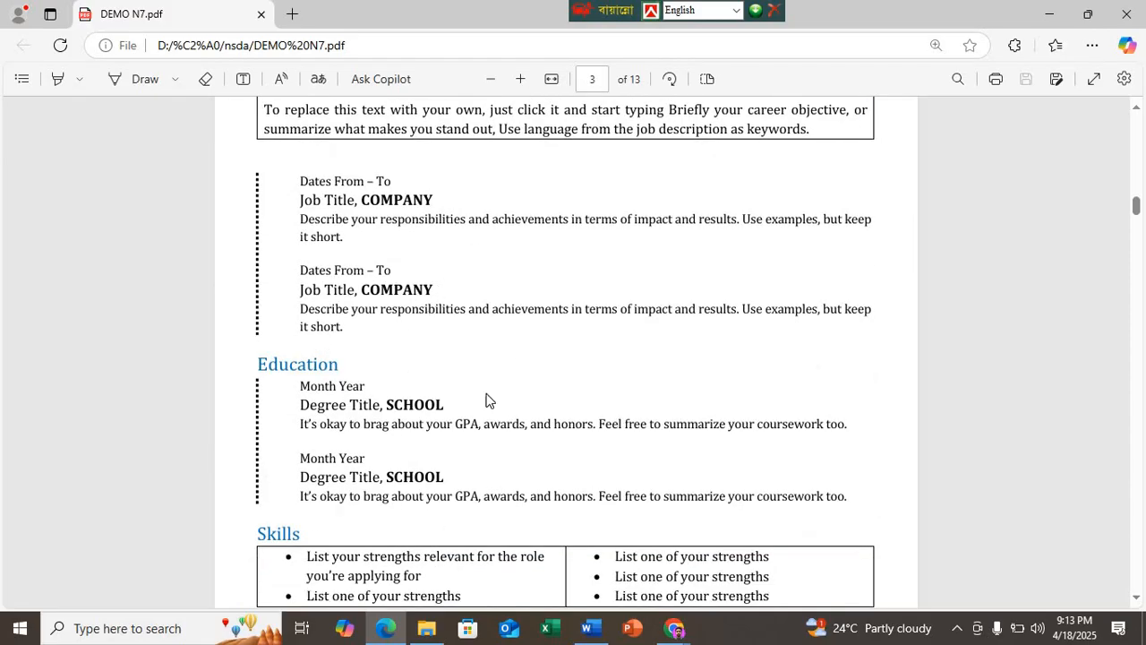
pyautogui.scroll(-3, 400, 291)
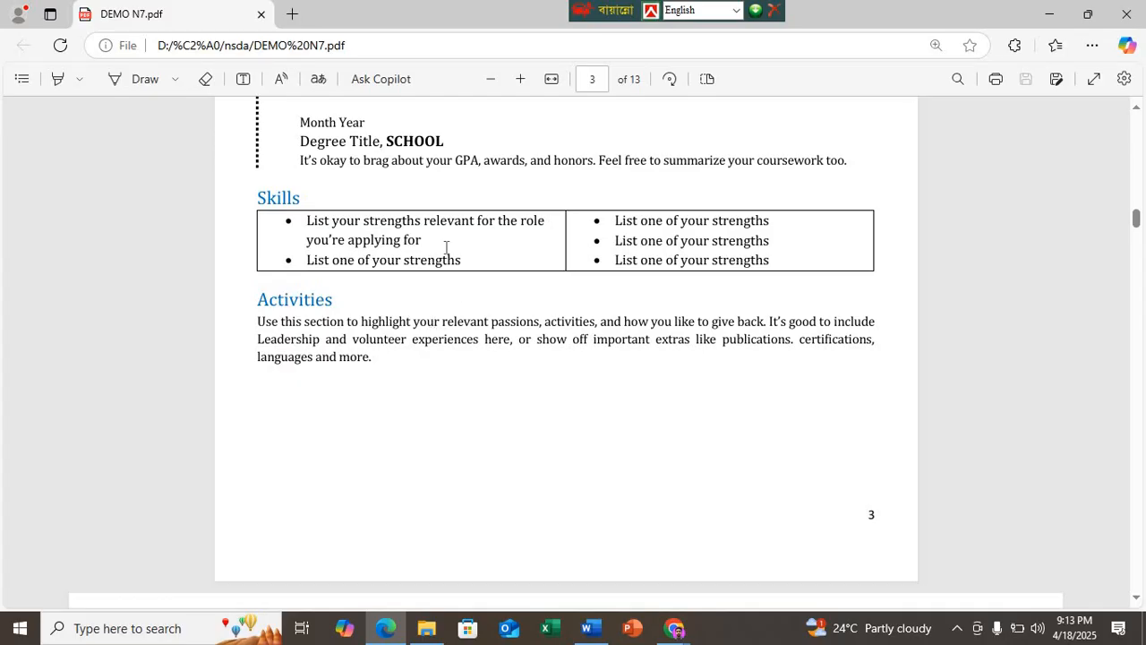
pyautogui.scroll(6, 489, 254)
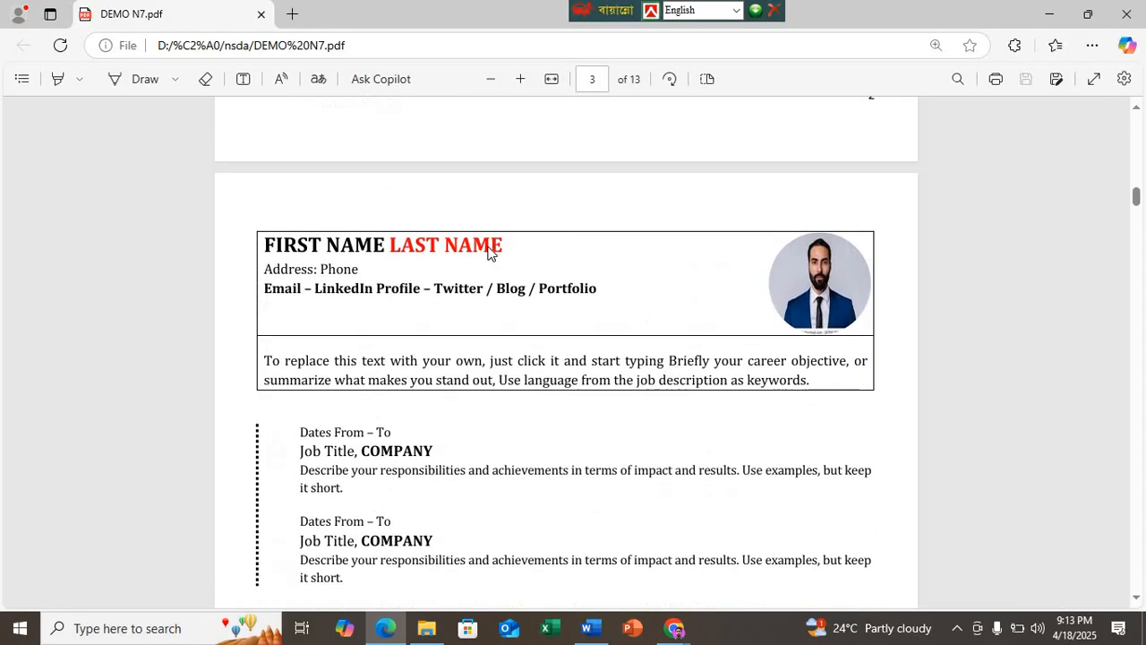
pyautogui.scroll(-1, 497, 274)
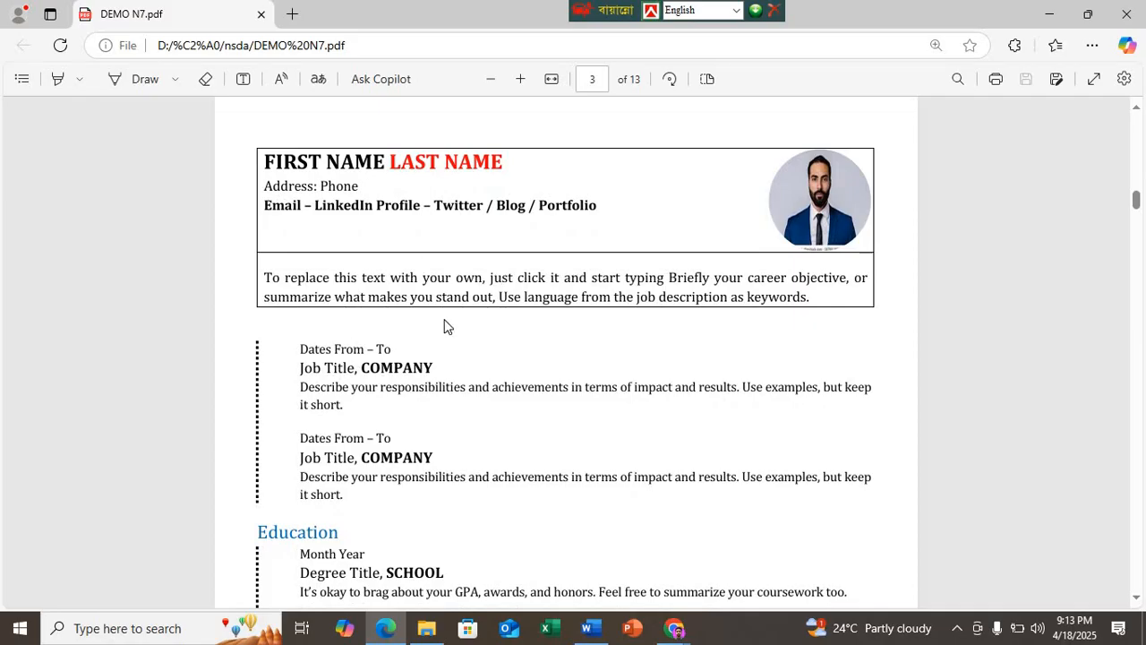
pyautogui.scroll(-4, 479, 388)
pyautogui.scroll(-2, 475, 391)
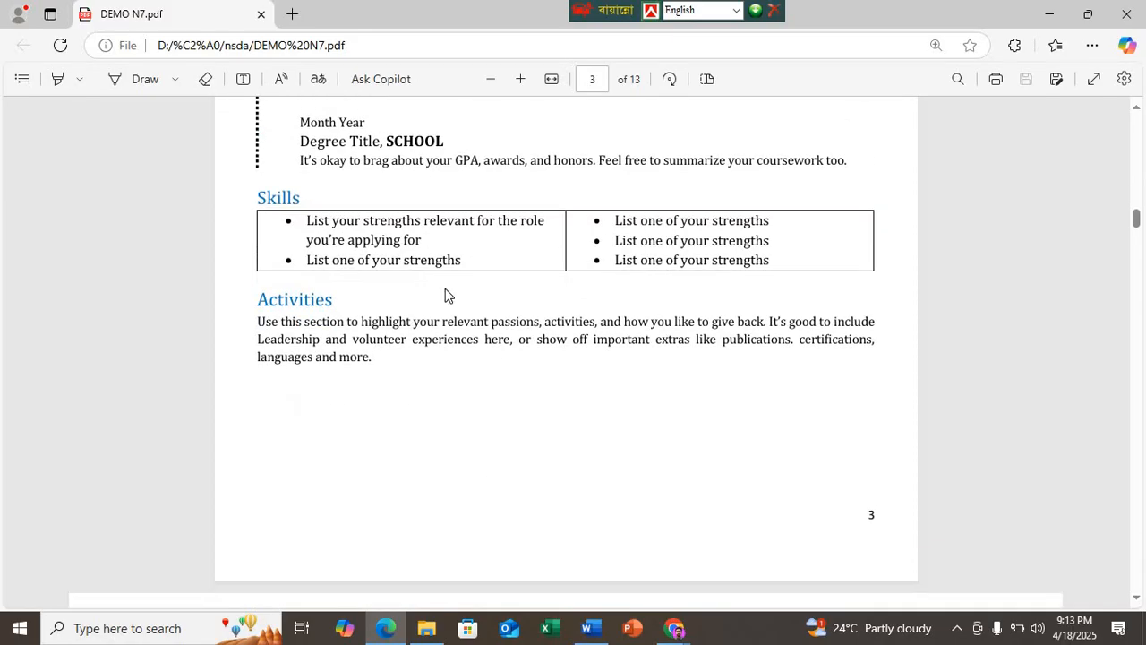
# Step: Look back over the sample résumé on page 3 of the PDF, then switch to Chrome to check the Google Meet call
pyautogui.scroll(4, 445, 294)
pyautogui.scroll(2, 441, 285)
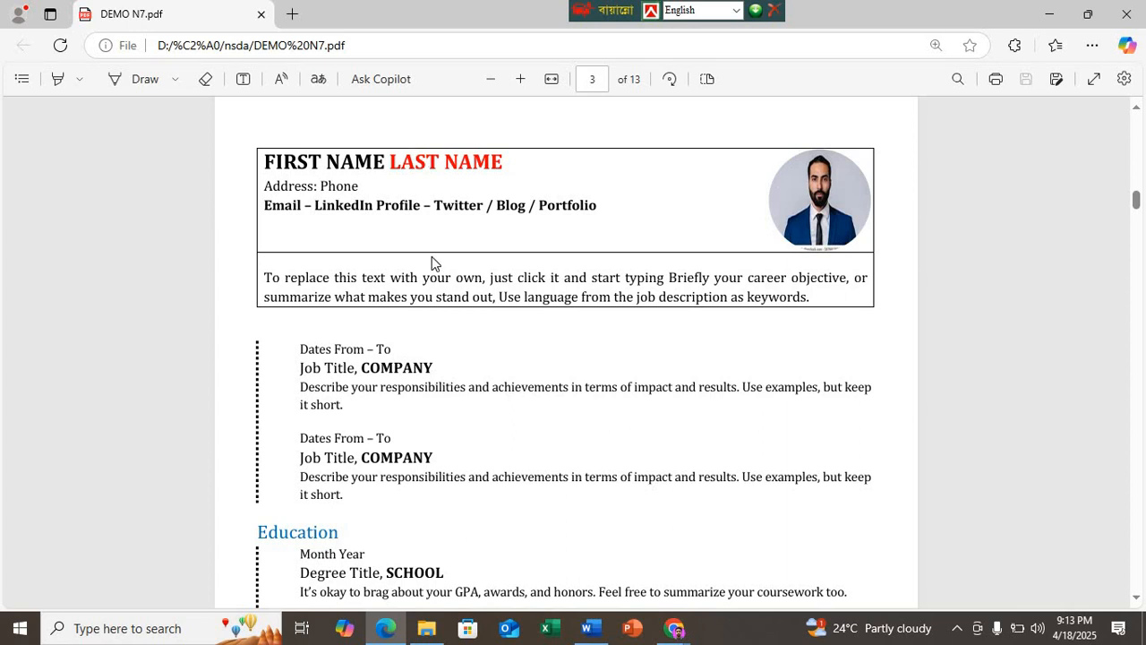
pyautogui.scroll(-5, 406, 288)
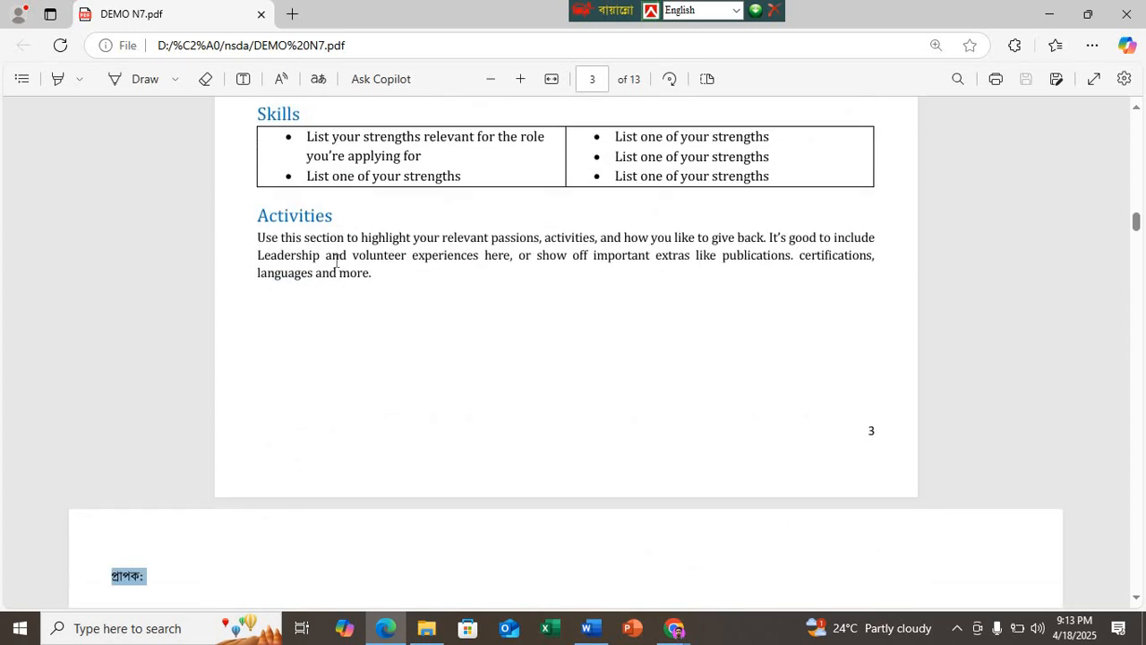
pyautogui.scroll(5, 340, 278)
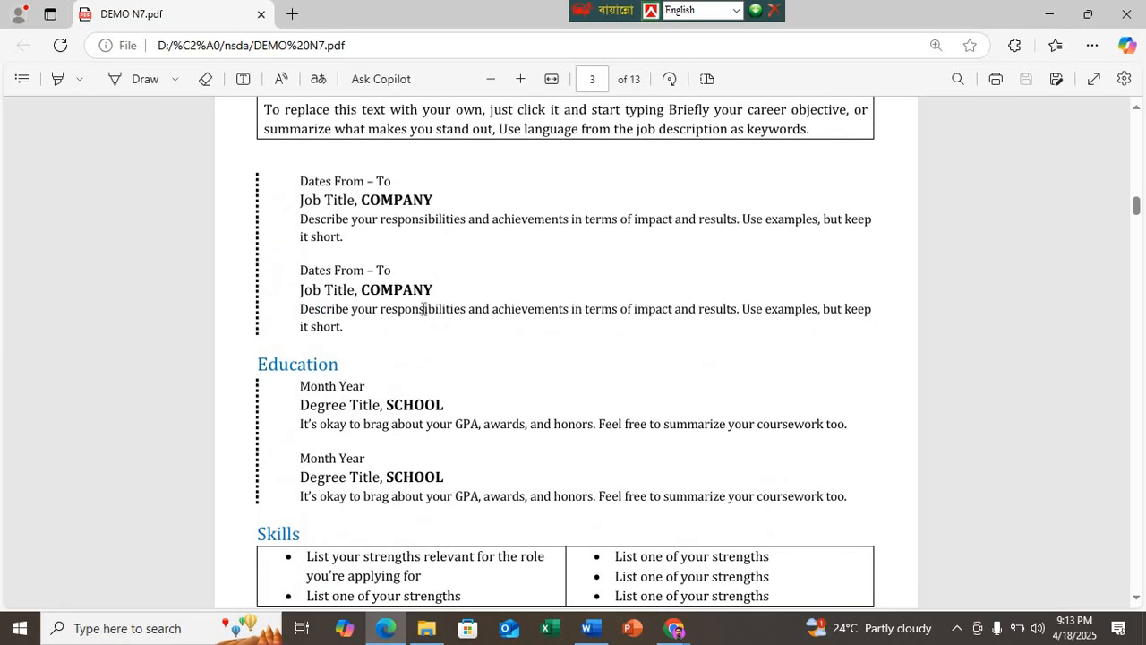
pyautogui.scroll(1, 449, 228)
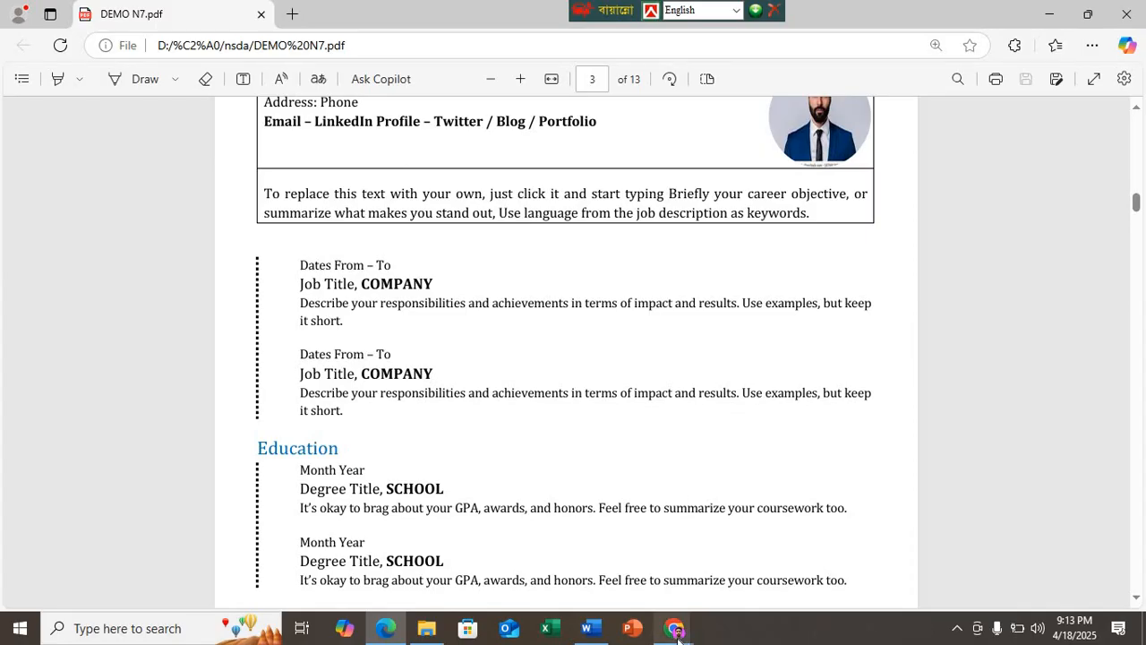
pyautogui.moveTo(674, 628)
pyautogui.click(566, 537)
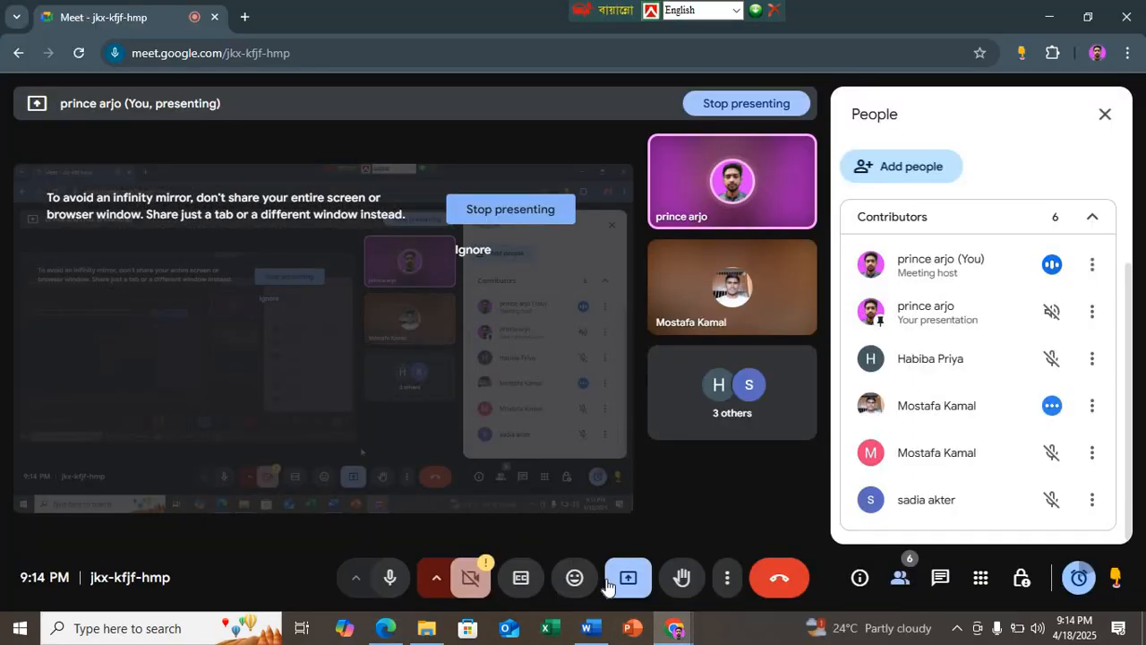
# Step: Return to Word and change the font of the selected Bangla letter to Times New Roman
pyautogui.click(582, 629)
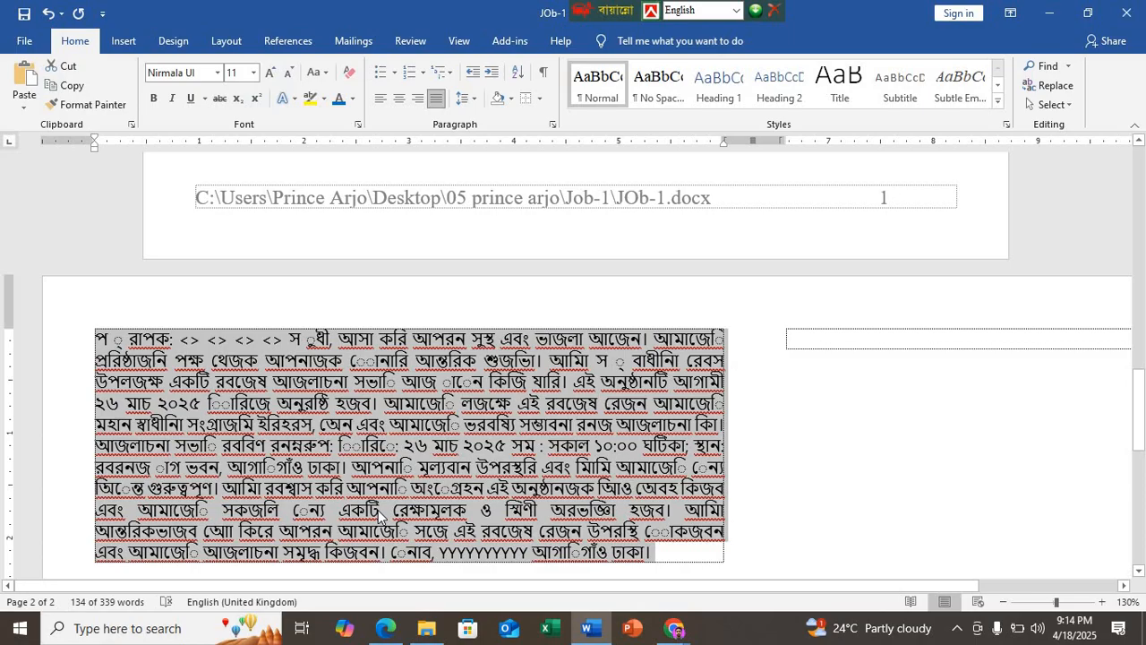
pyautogui.click(218, 73)
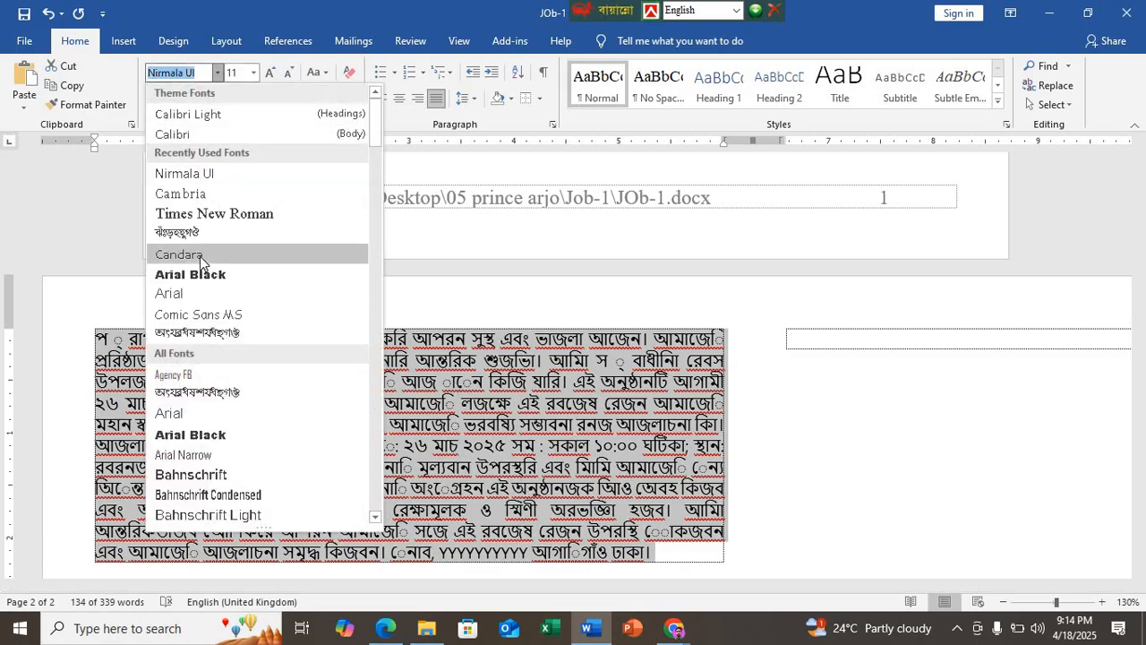
pyautogui.click(180, 233)
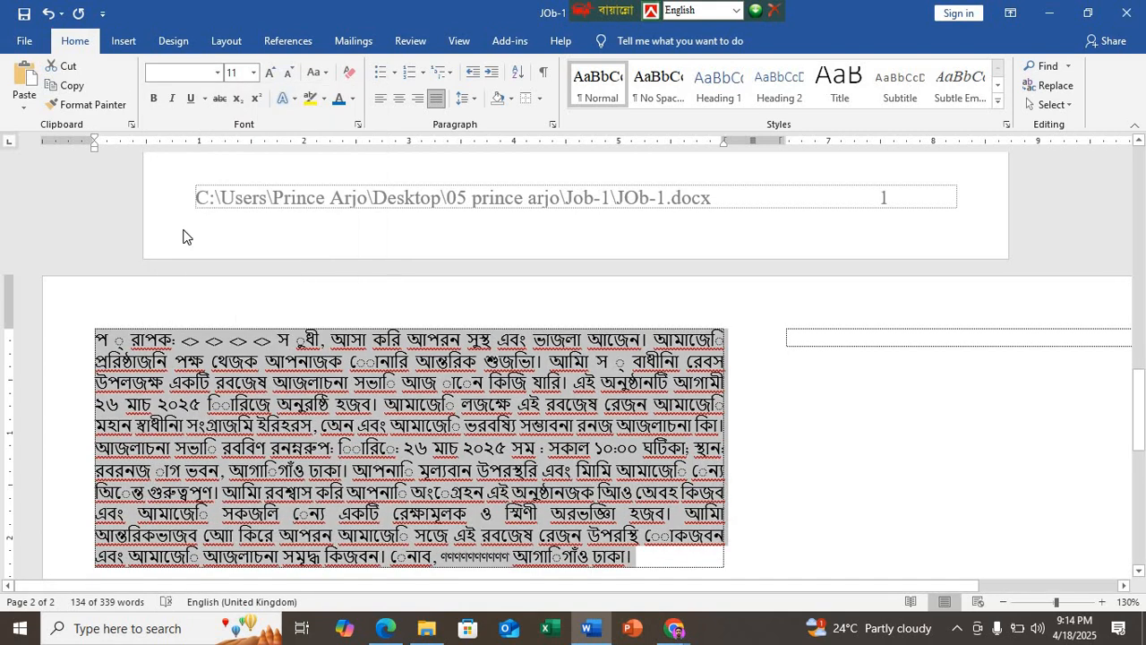
pyautogui.click(218, 73)
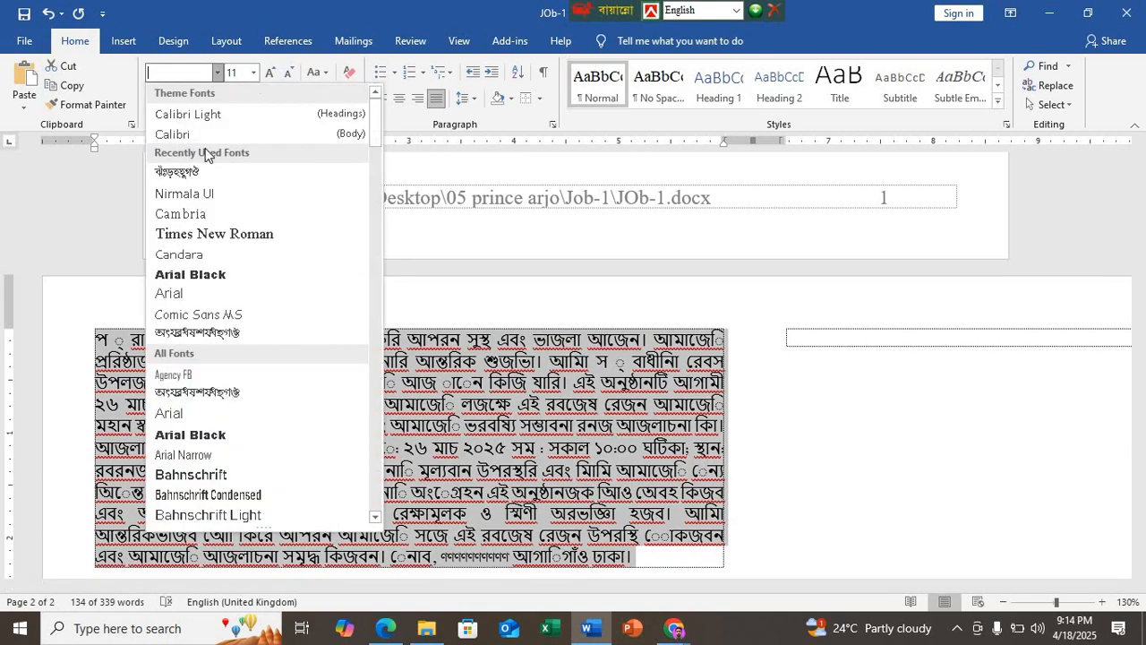
pyautogui.click(206, 234)
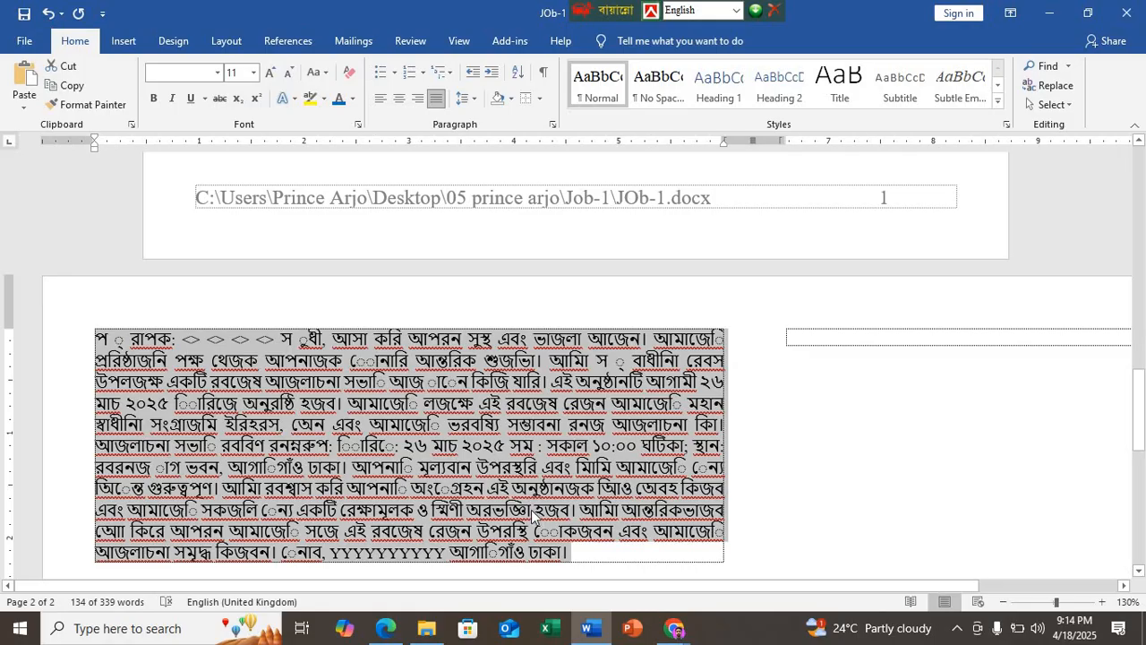
pyautogui.scroll(3, 531, 512)
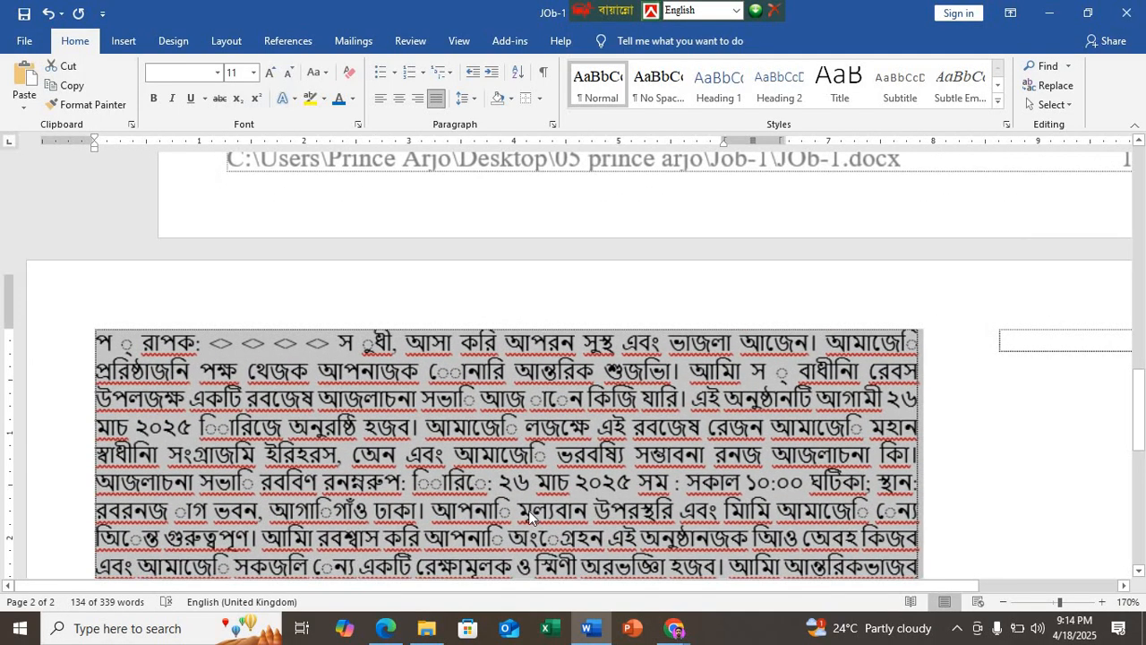
# Step: Show the sample Bangla letter on page 4 in Edge and reduce the PDF and Word windows so both are visible
pyautogui.click(385, 629)
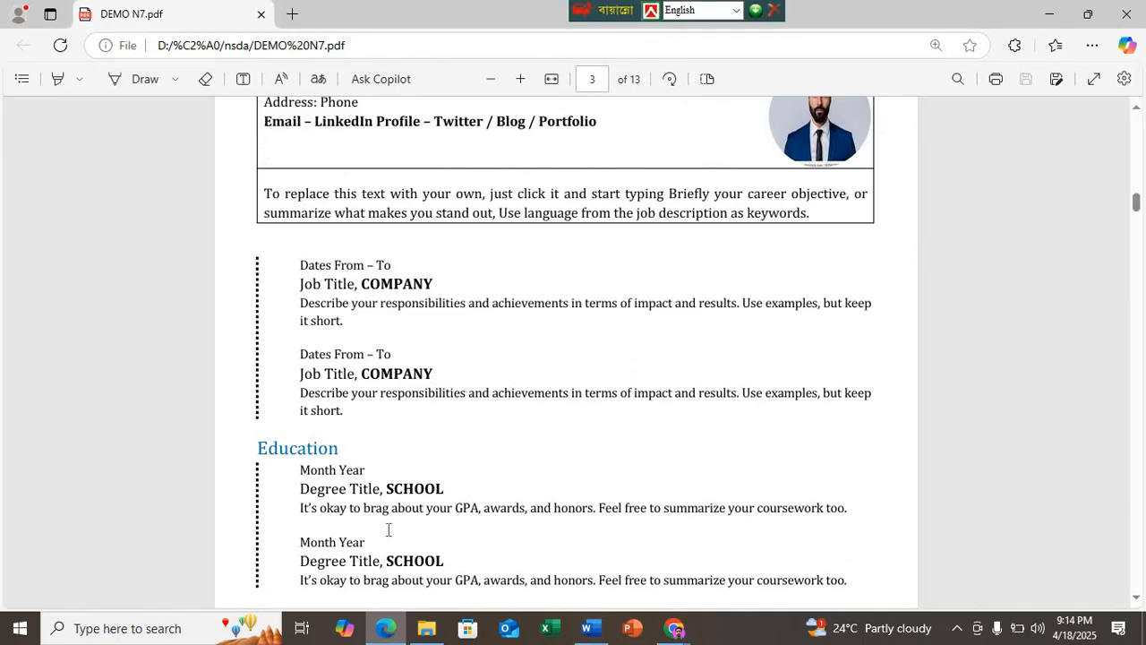
pyautogui.scroll(-10, 389, 529)
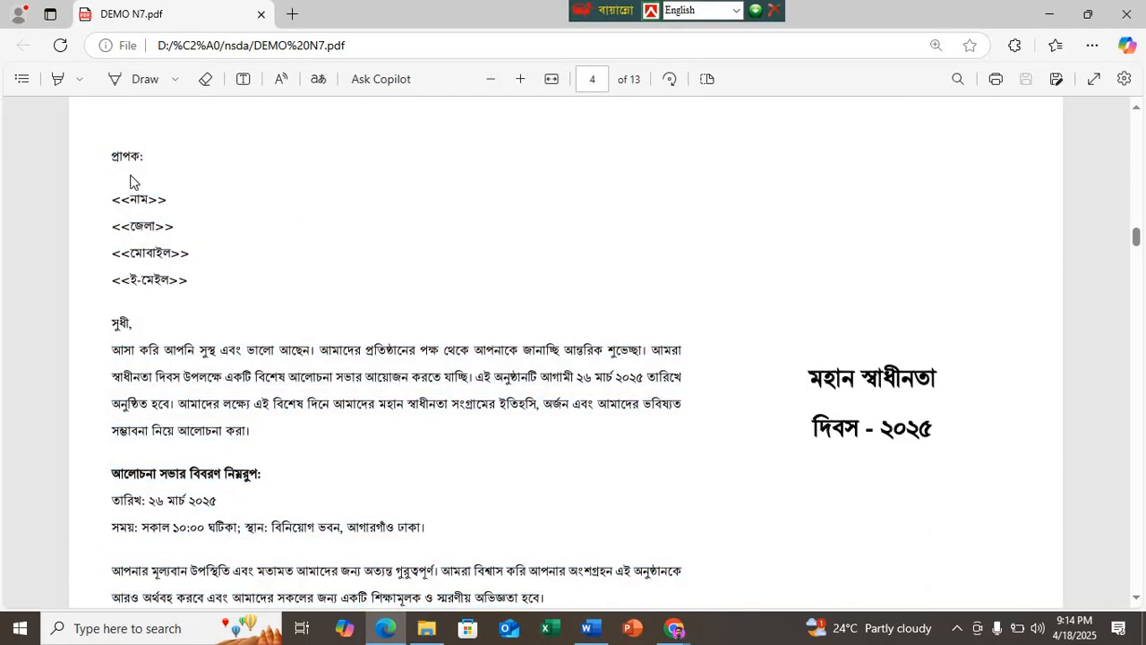
pyautogui.click(1094, 21)
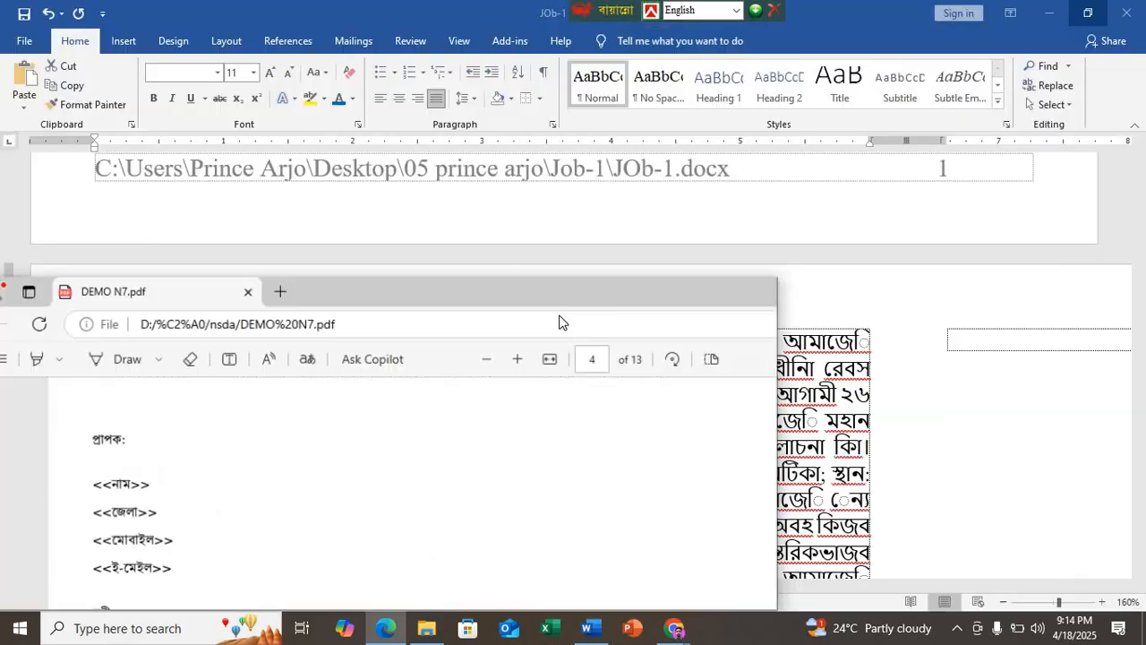
pyautogui.moveTo(559, 311)
pyautogui.mouseDown()
pyautogui.moveTo(546, 299)
pyautogui.moveTo(509, 30)
pyautogui.moveTo(627, 18)
pyautogui.moveTo(614, 11)
pyautogui.mouseUp()
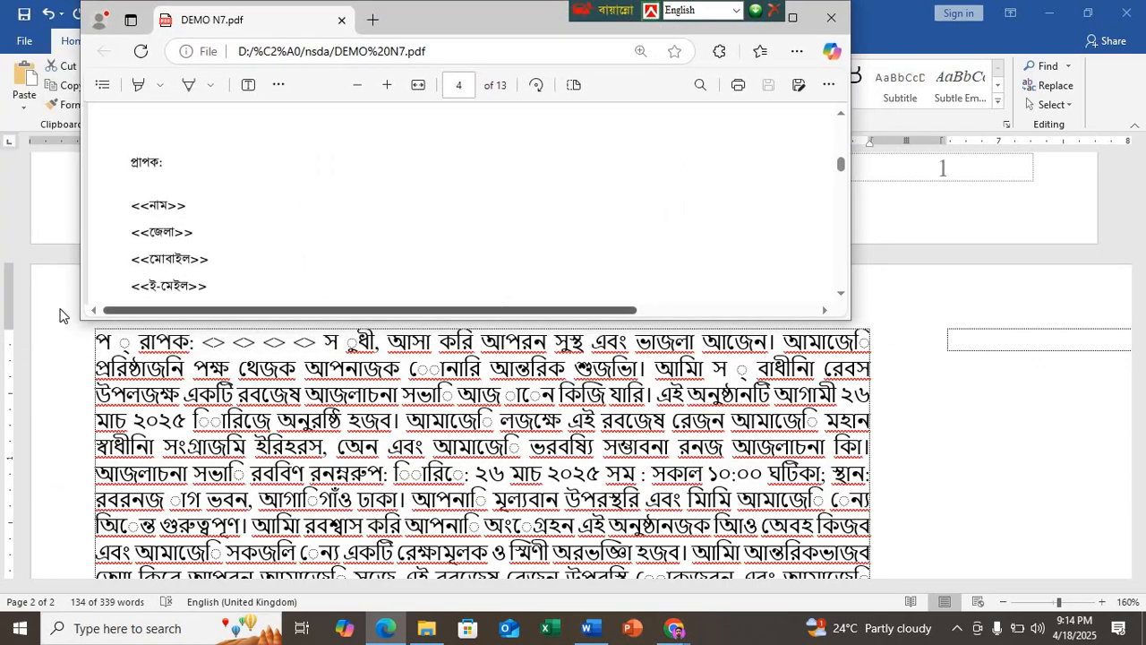
pyautogui.click(99, 347)
pyautogui.click(98, 347)
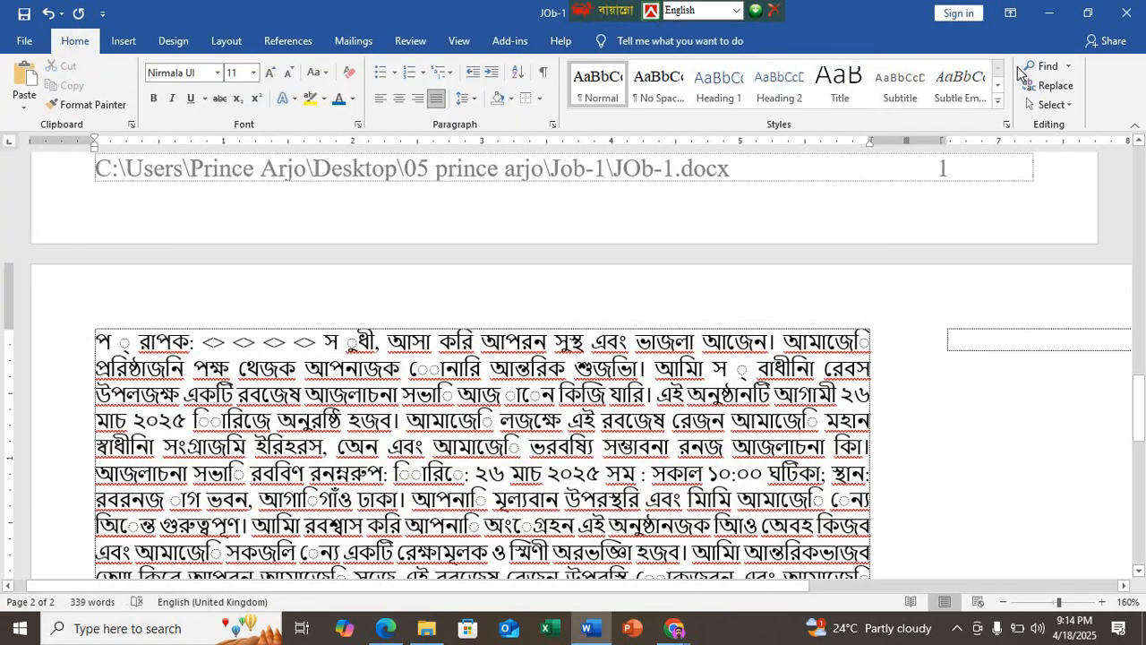
pyautogui.click(1086, 20)
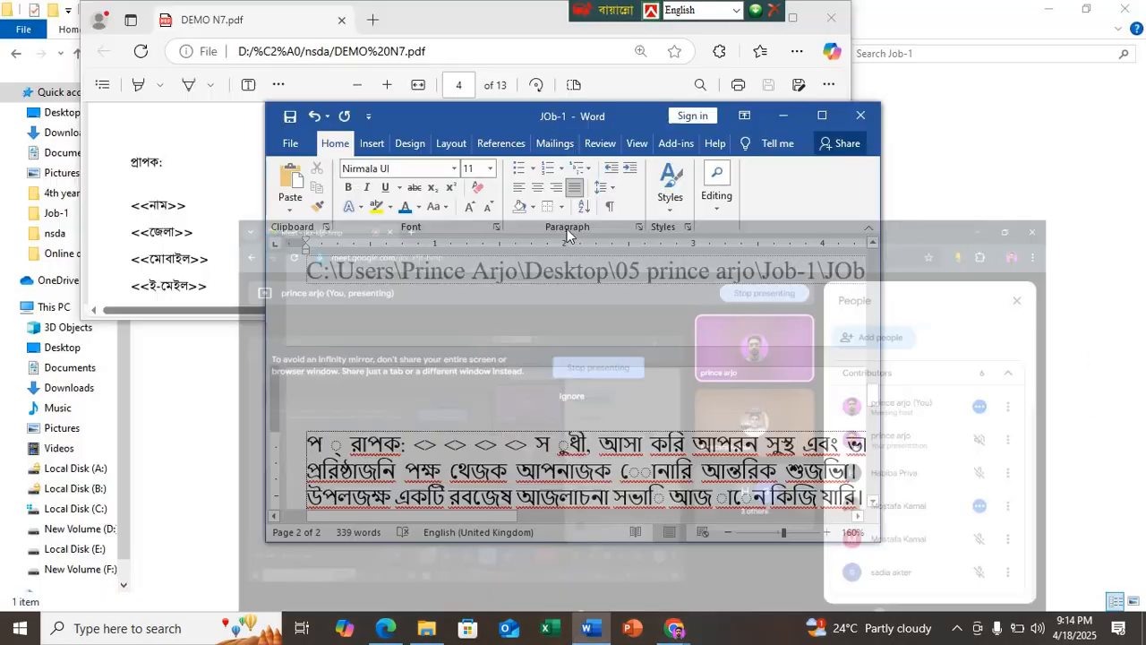
pyautogui.moveTo(506, 125); pyautogui.dragTo(592, 64)
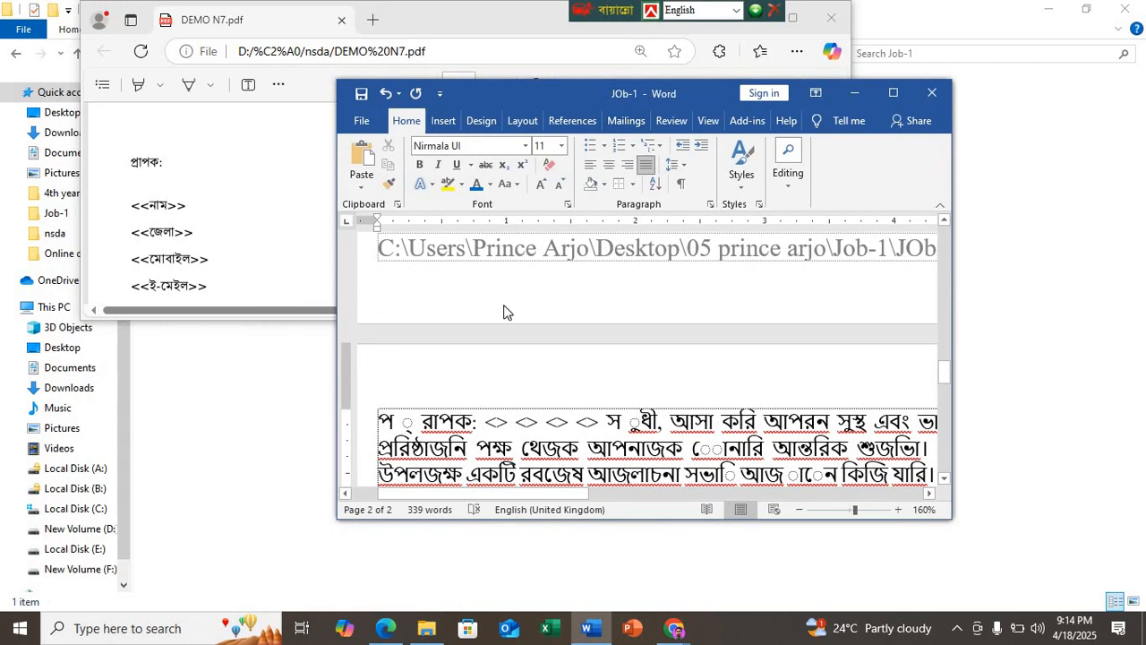
# Step: Add an empty paragraph below the Activities text at the end of the résumé page
pyautogui.press('pagedown')
pyautogui.press('pagedown')
pyautogui.press('pagedown')
pyautogui.press('pagedown')
pyautogui.press('pagedown')
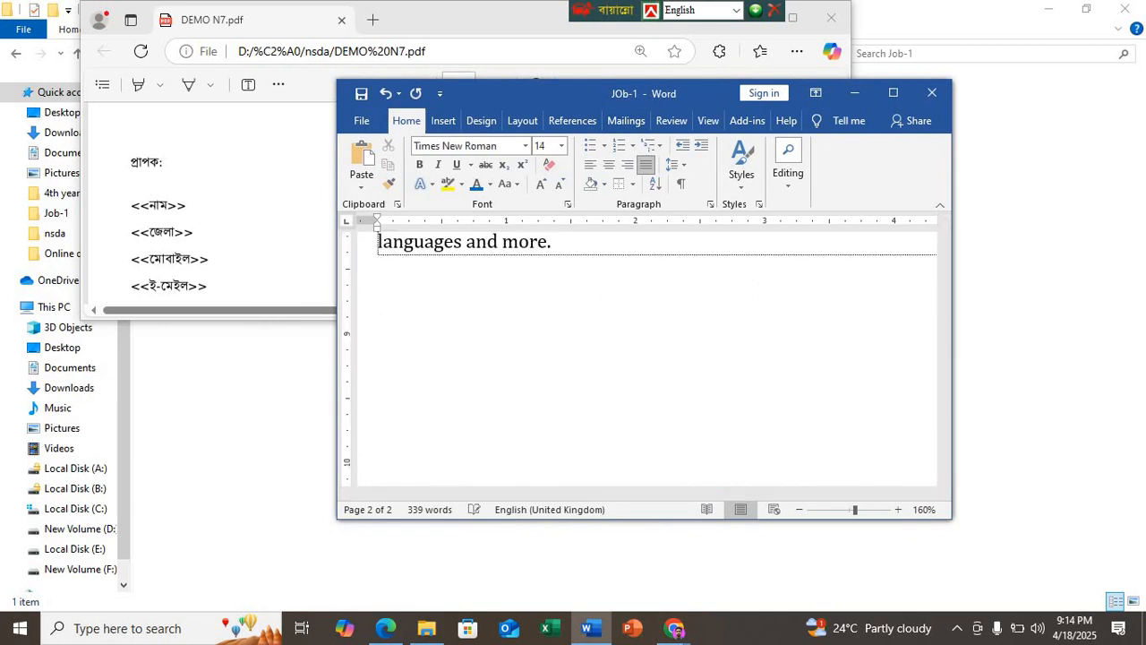
pyautogui.press('Return')
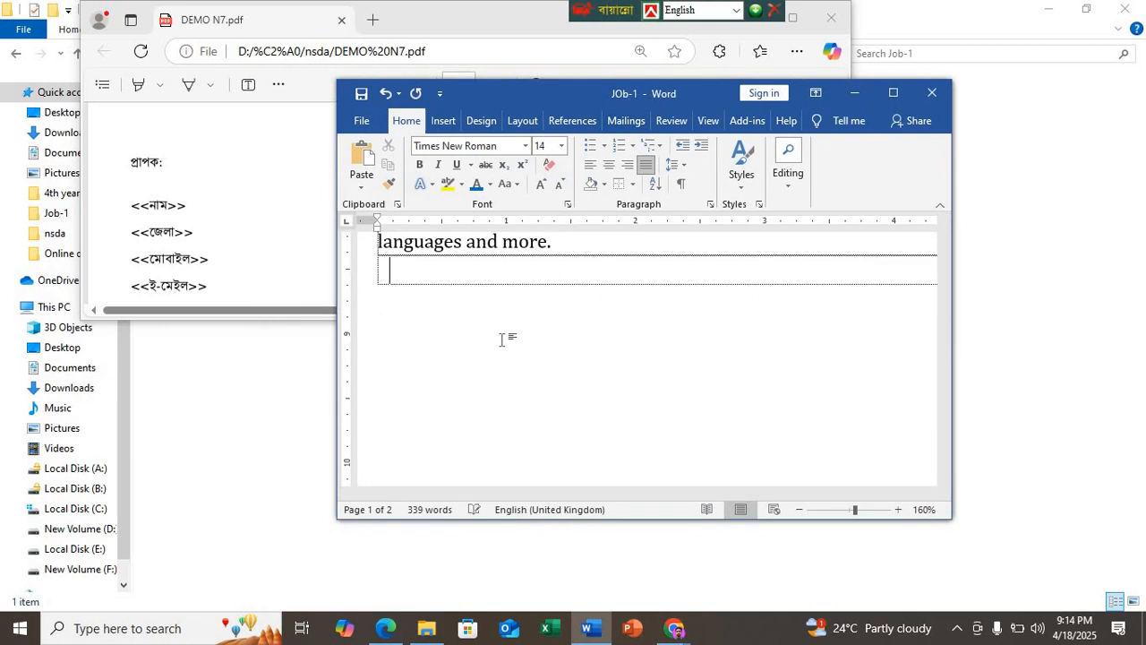
# Step: Enter "প্রাপক:" in Bangla Unicode on its own line at the start of the letter on the second page
pyautogui.scroll(-9, 502, 339)
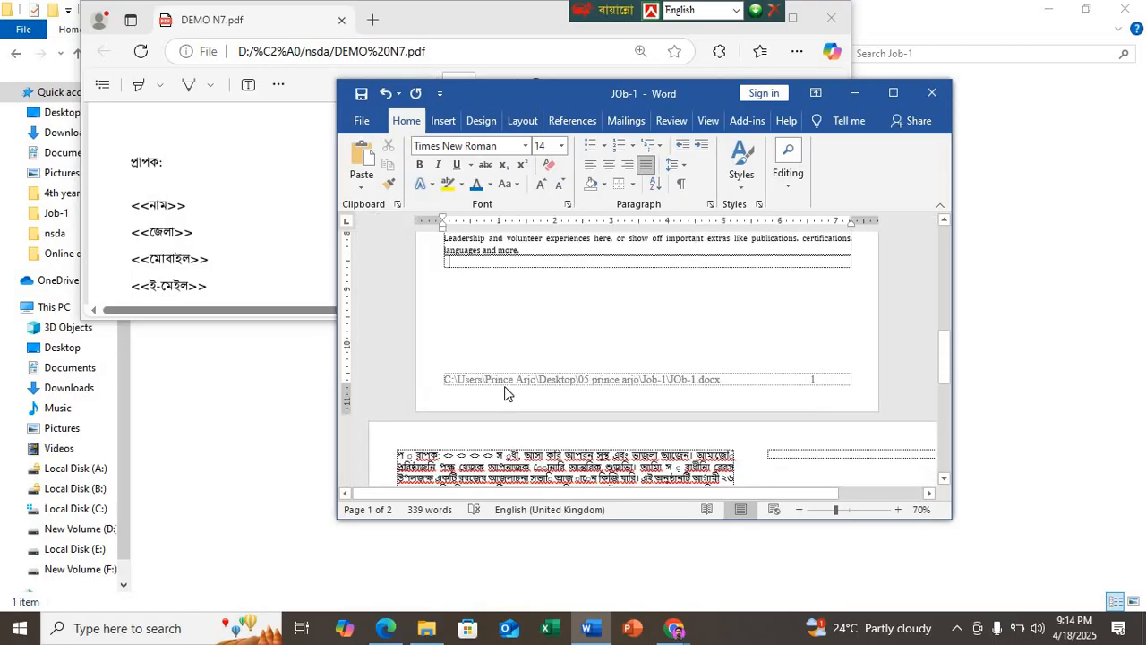
pyautogui.scroll(4, 511, 447)
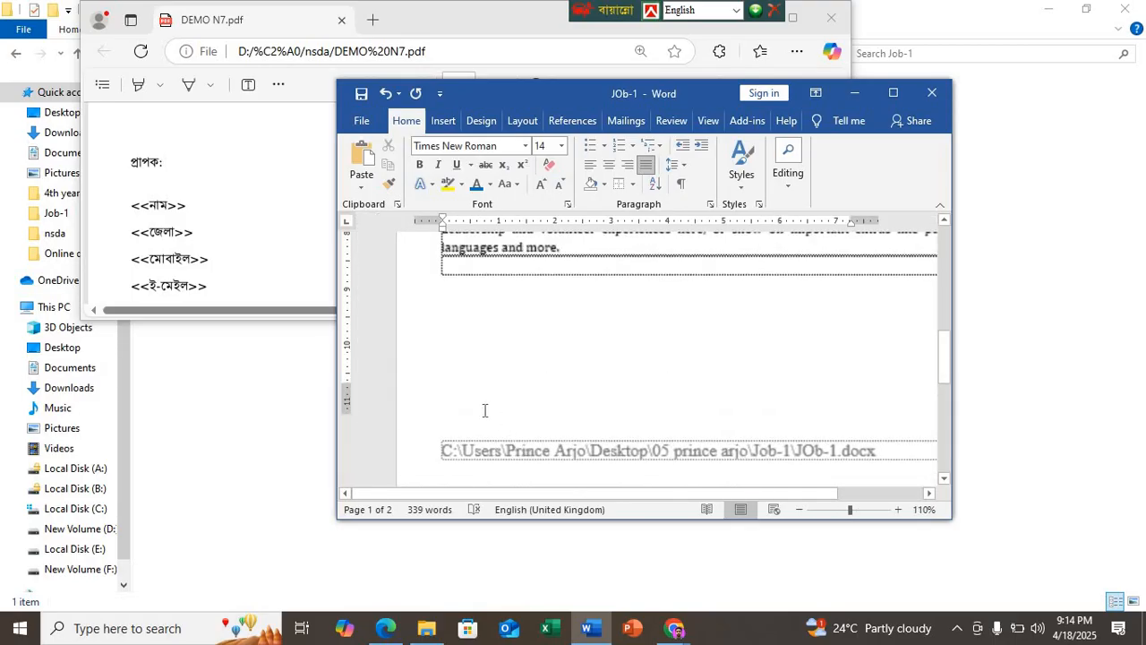
pyautogui.scroll(-6, 485, 411)
pyautogui.scroll(2, 484, 407)
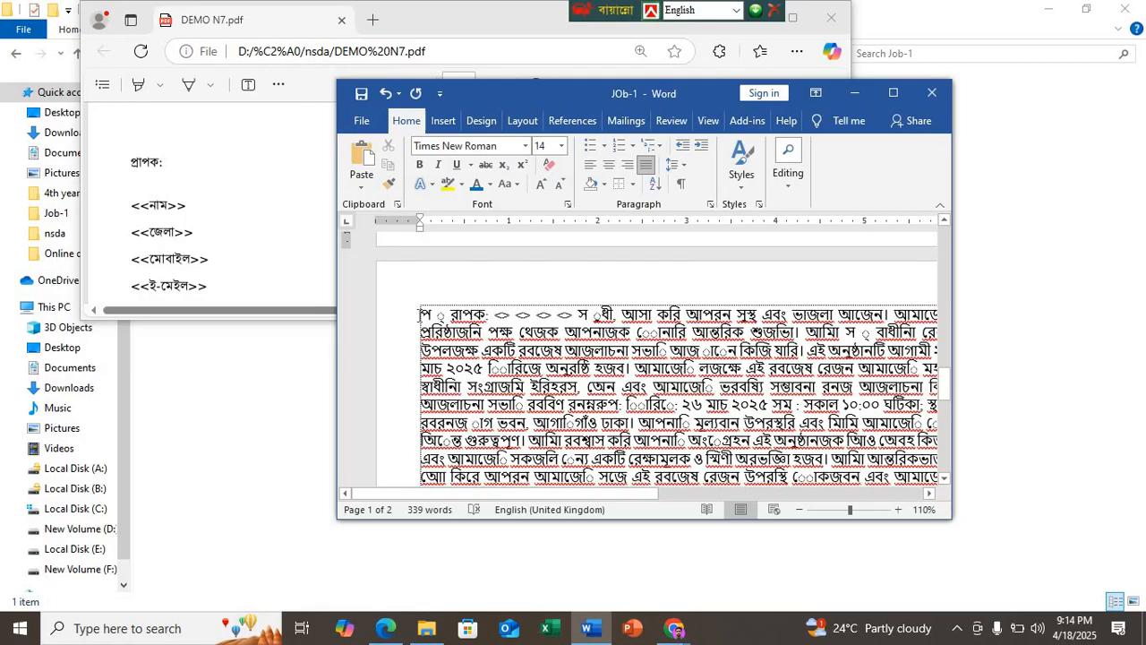
pyautogui.click(471, 306)
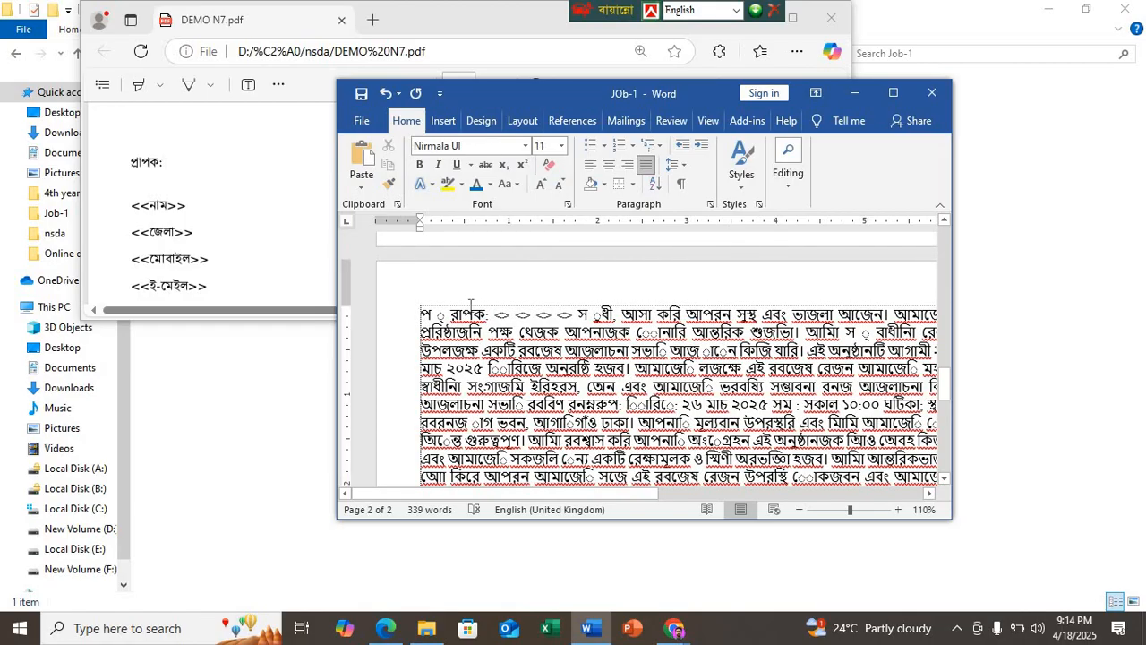
pyautogui.hotkey('ctrl', 'alt', 'v')
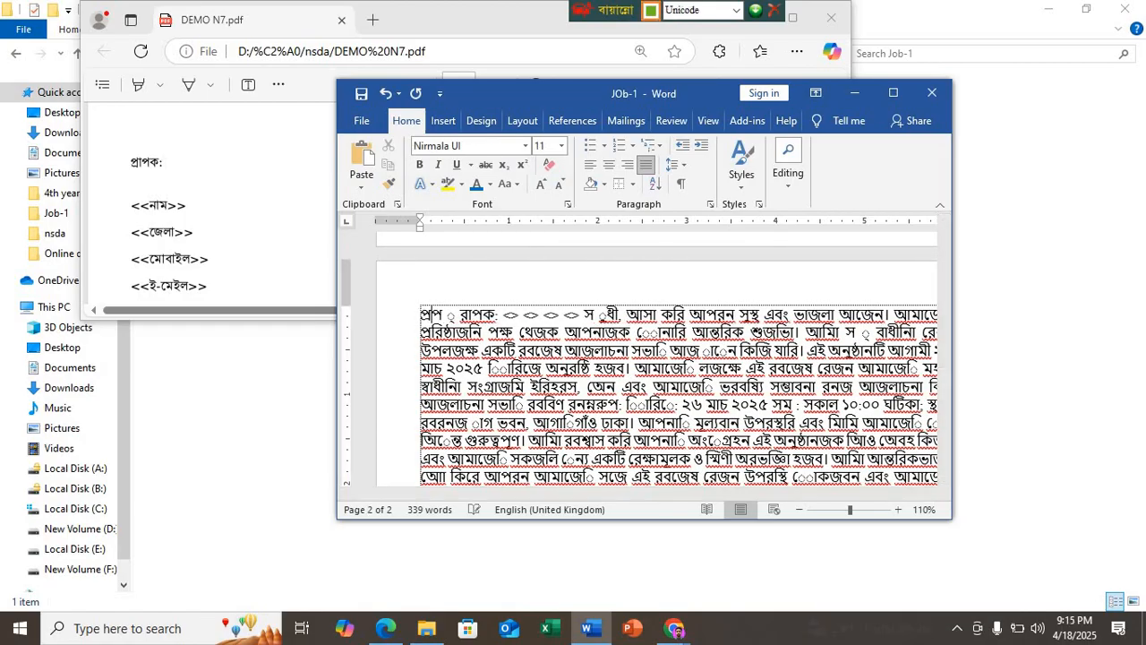
pyautogui.write('প্রাপক')
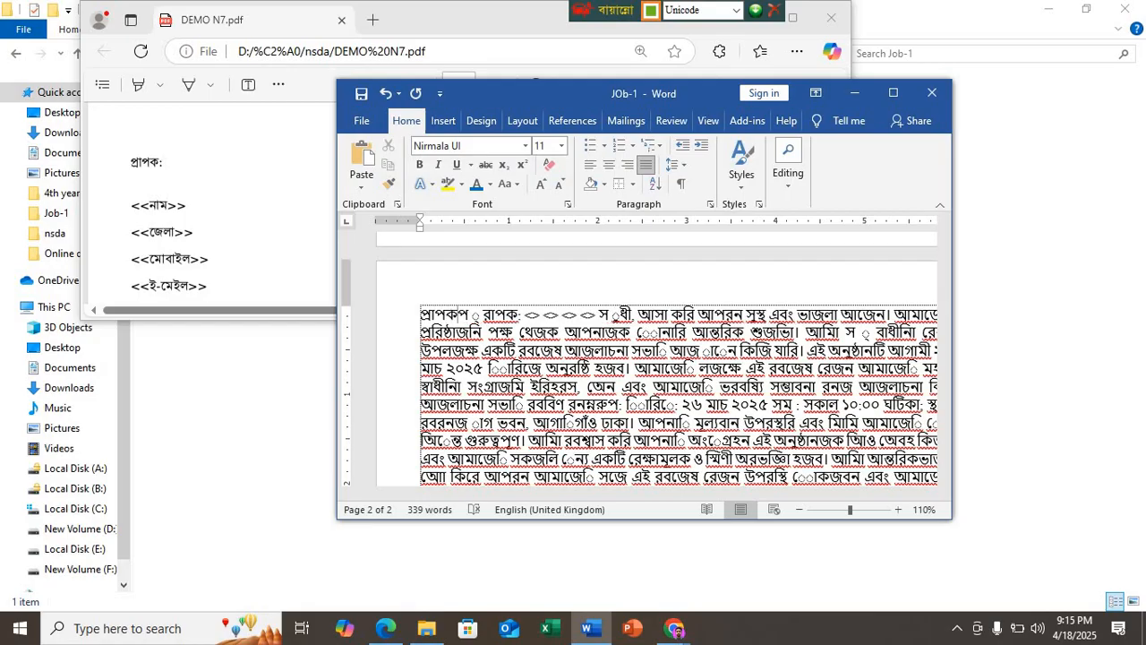
pyautogui.write(':')
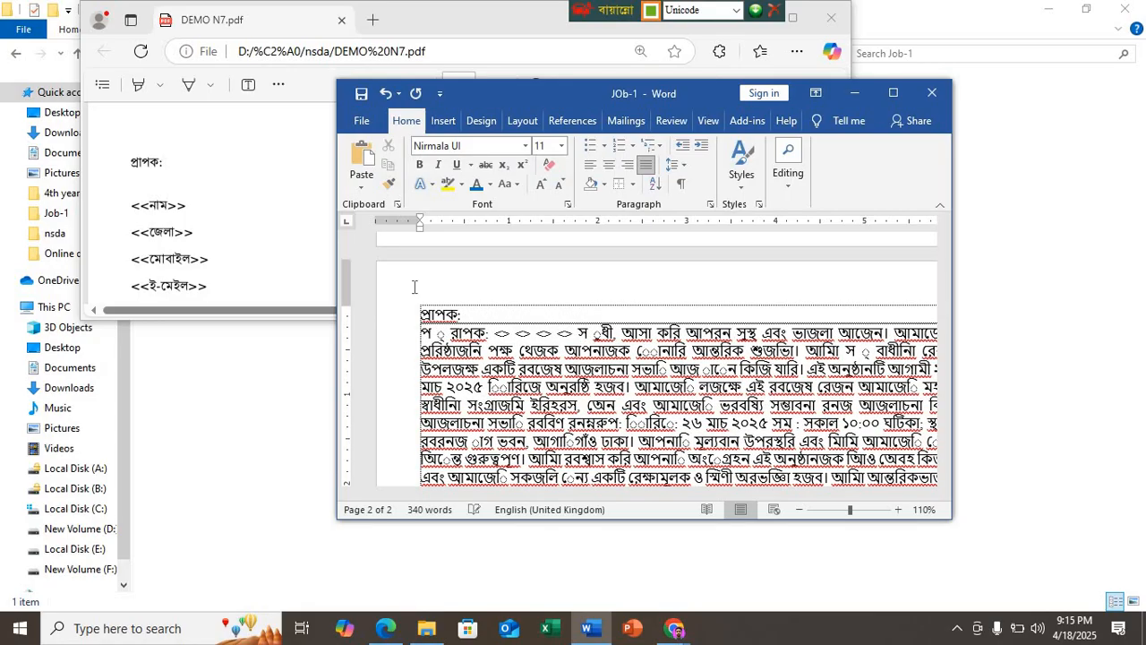
# Step: Move the PDF and Word windows further apart so the recipient lines of the sample letter stay uncovered beside the document
pyautogui.moveTo(394, 25); pyautogui.dragTo(359, 25)
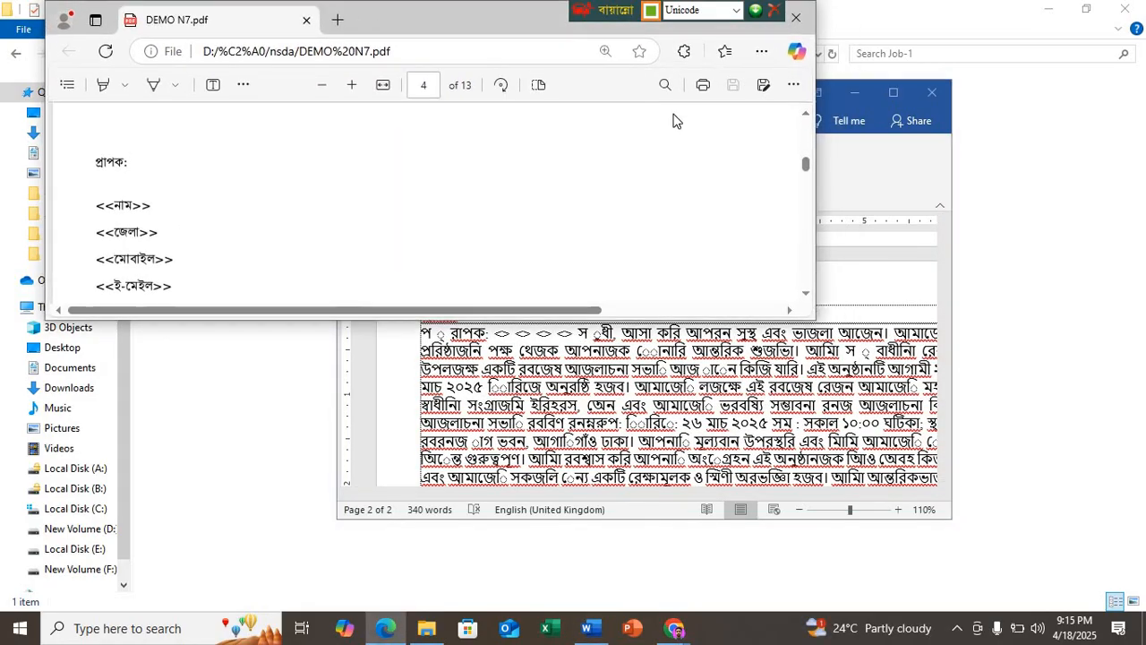
pyautogui.click(934, 182)
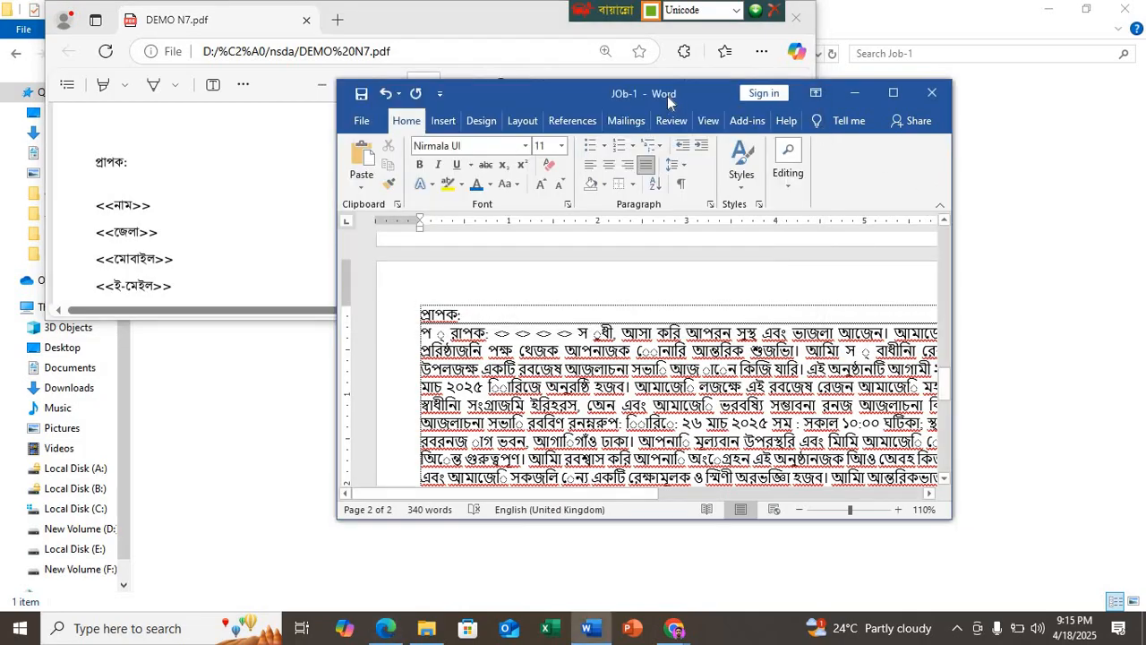
pyautogui.moveTo(609, 98); pyautogui.dragTo(752, 142)
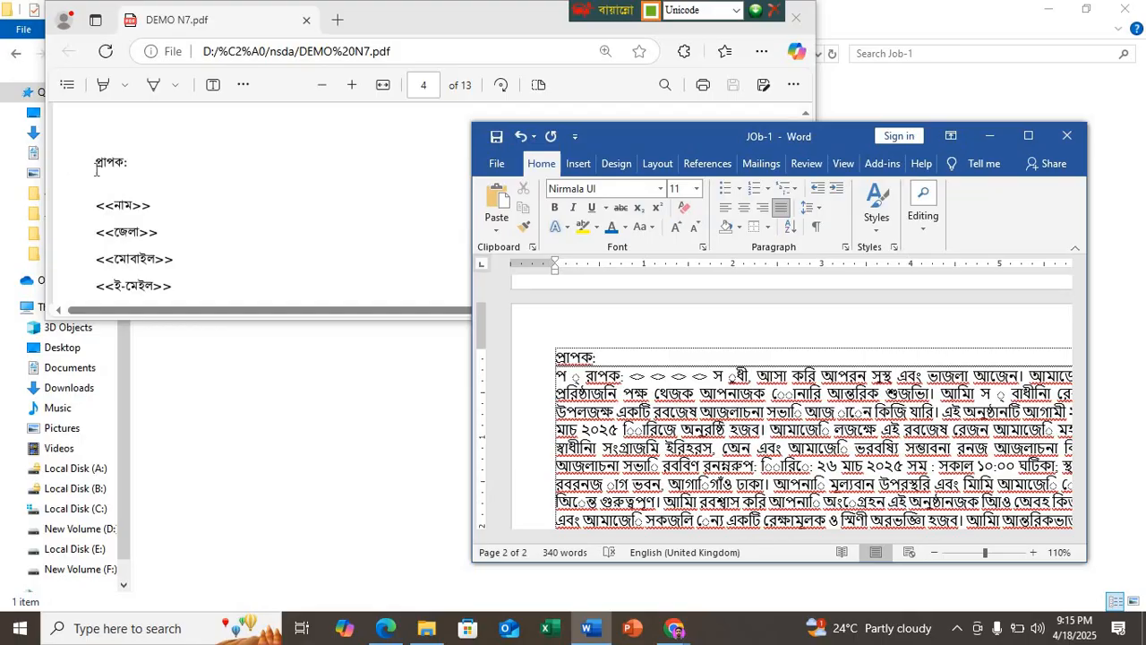
# Step: Examine the recipient placeholder lines and the greeting of the sample Bangla letter on page 4 of the PDF
pyautogui.scroll(-1, 135, 200)
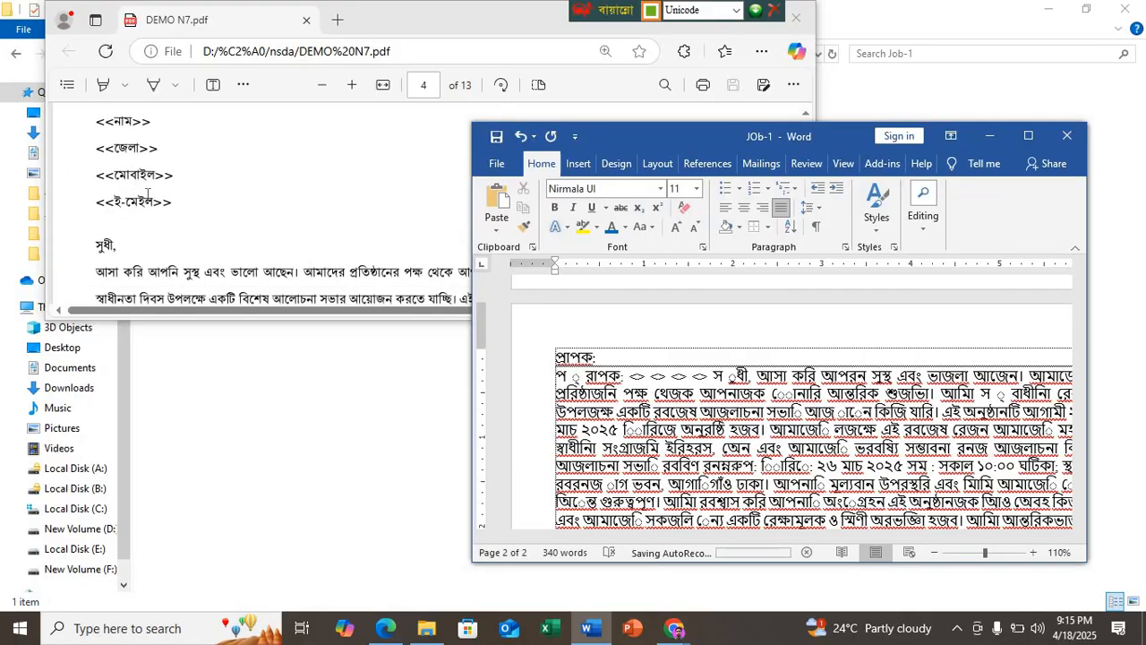
pyautogui.scroll(1, 134, 213)
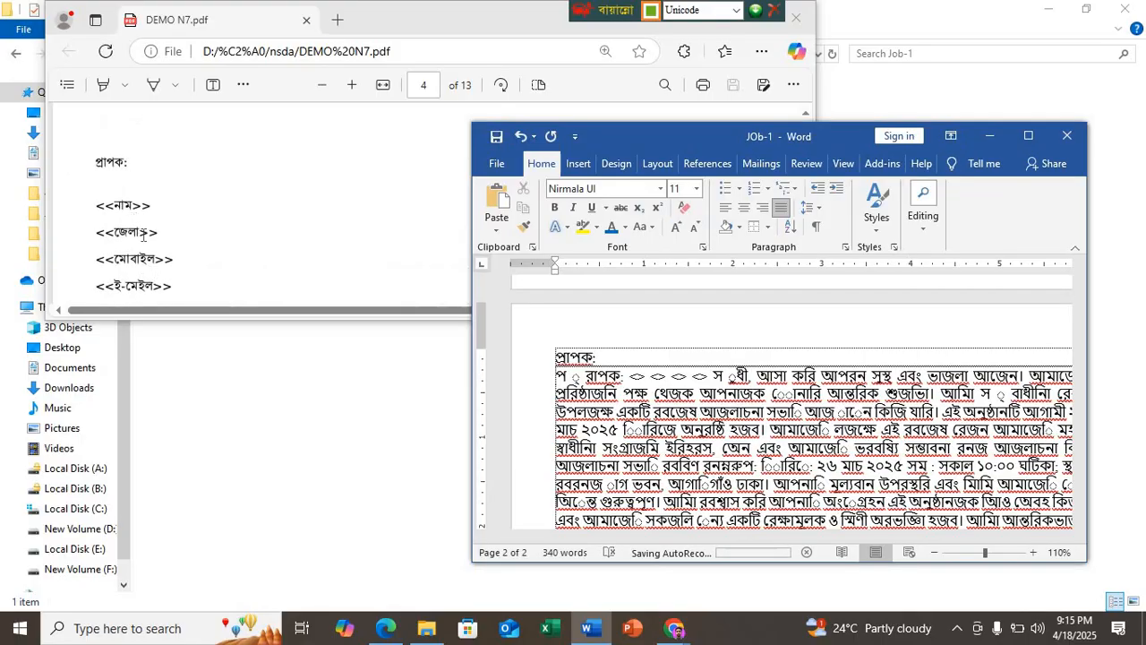
pyautogui.scroll(-1, 143, 244)
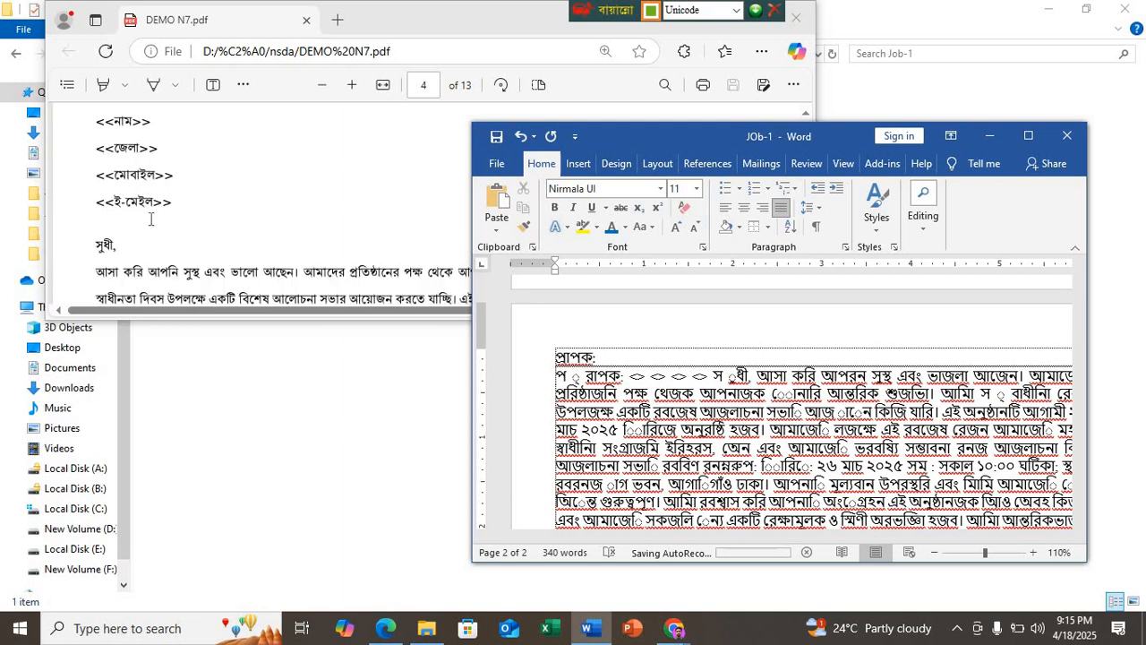
pyautogui.scroll(1, 155, 176)
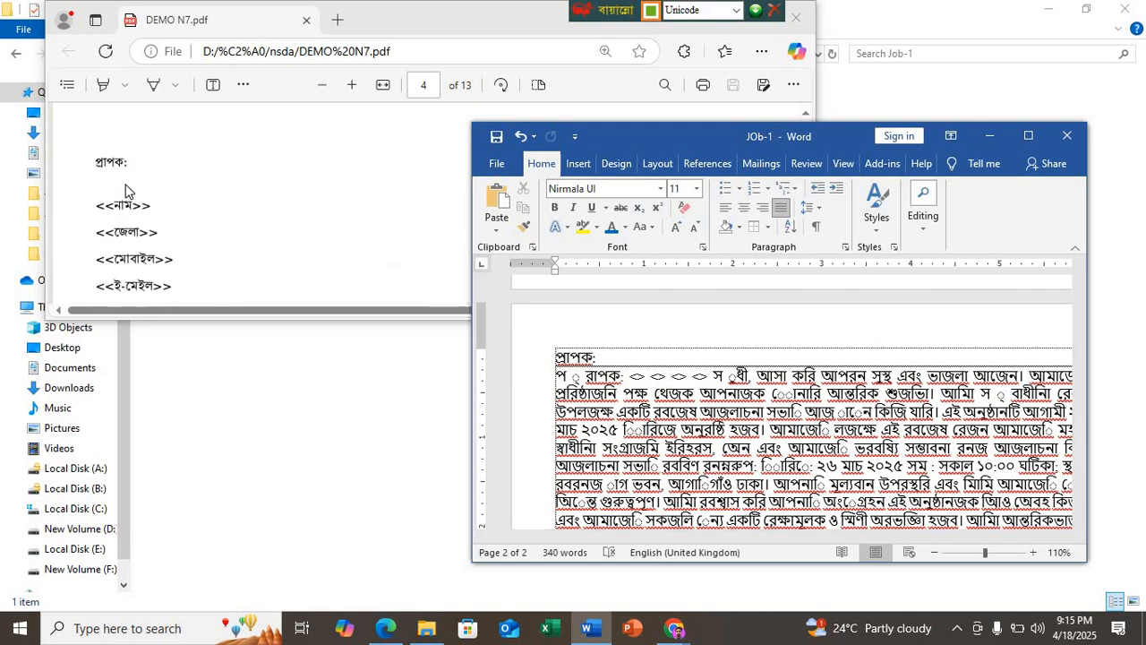
pyautogui.scroll(-1, 157, 281)
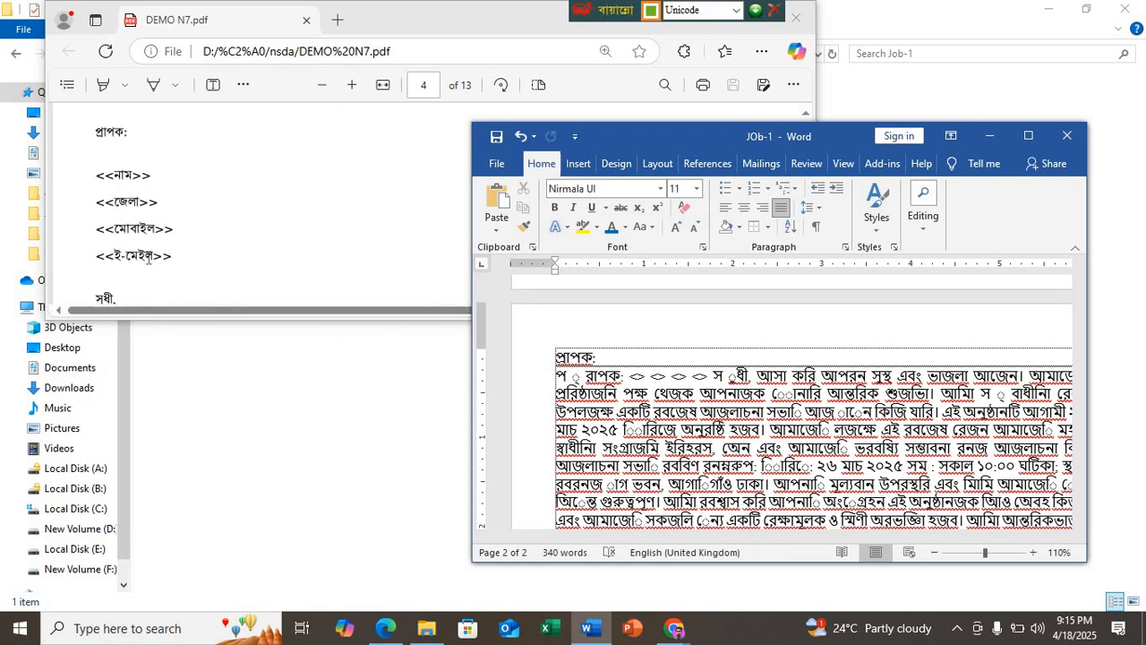
# Step: Add six empty lines below the "প্রাপক:" line at the start of the letter
pyautogui.click(618, 358)
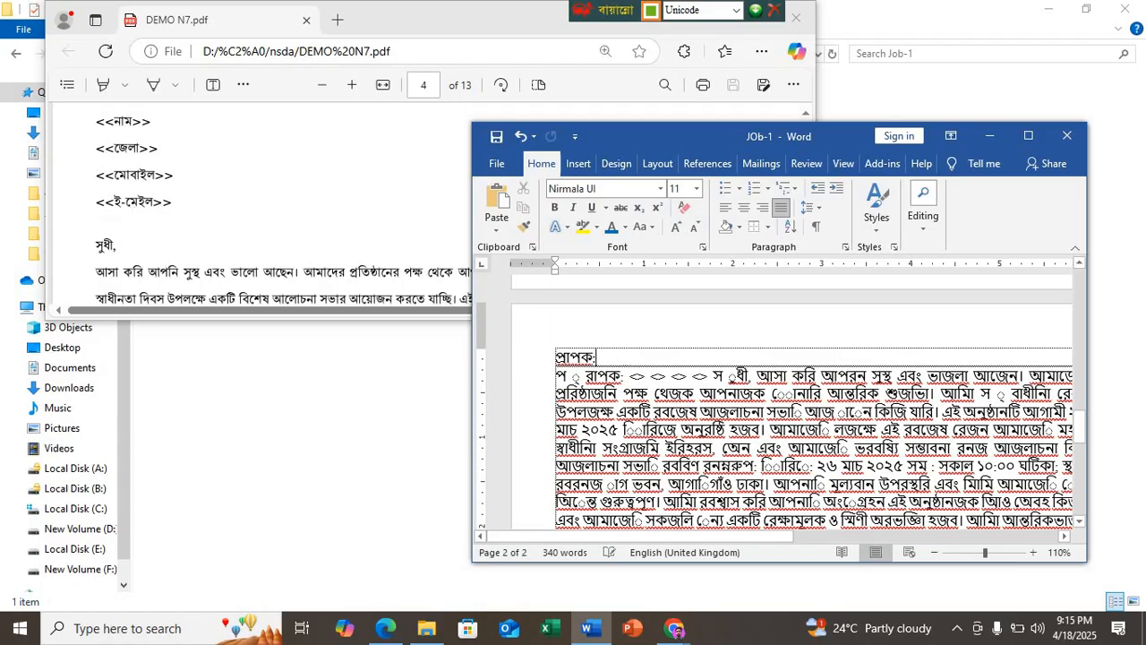
pyautogui.press('Return')
pyautogui.press('Return')
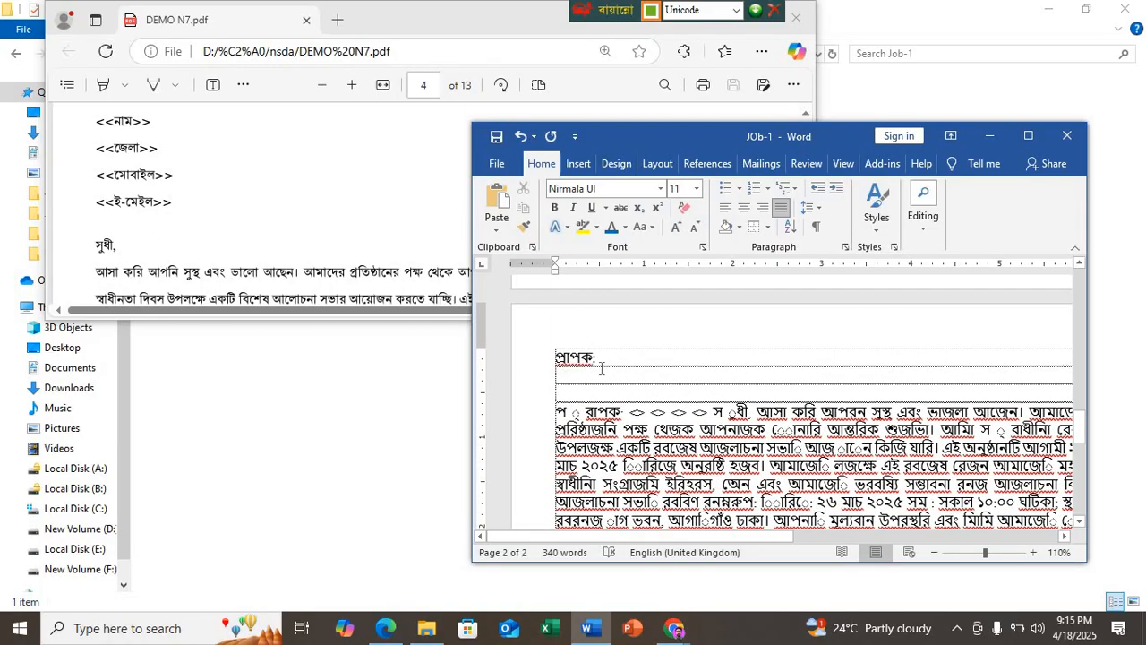
pyautogui.press('Return')
pyautogui.press('Return')
pyautogui.press('Return')
pyautogui.press('Return')
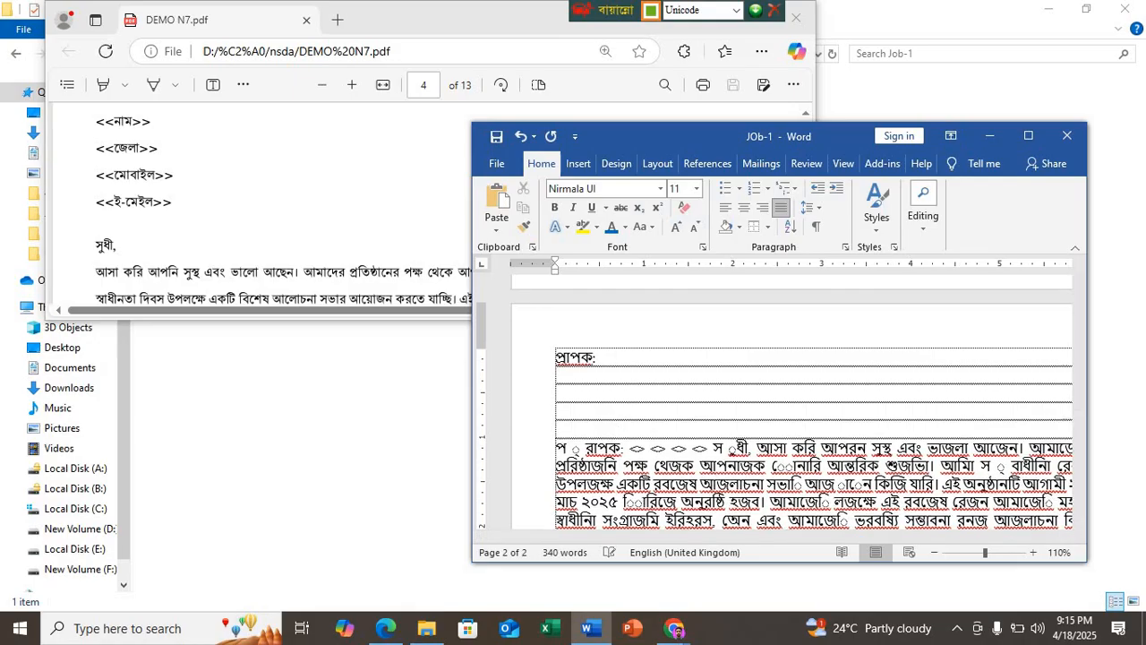
pyautogui.scroll(-1, 663, 417)
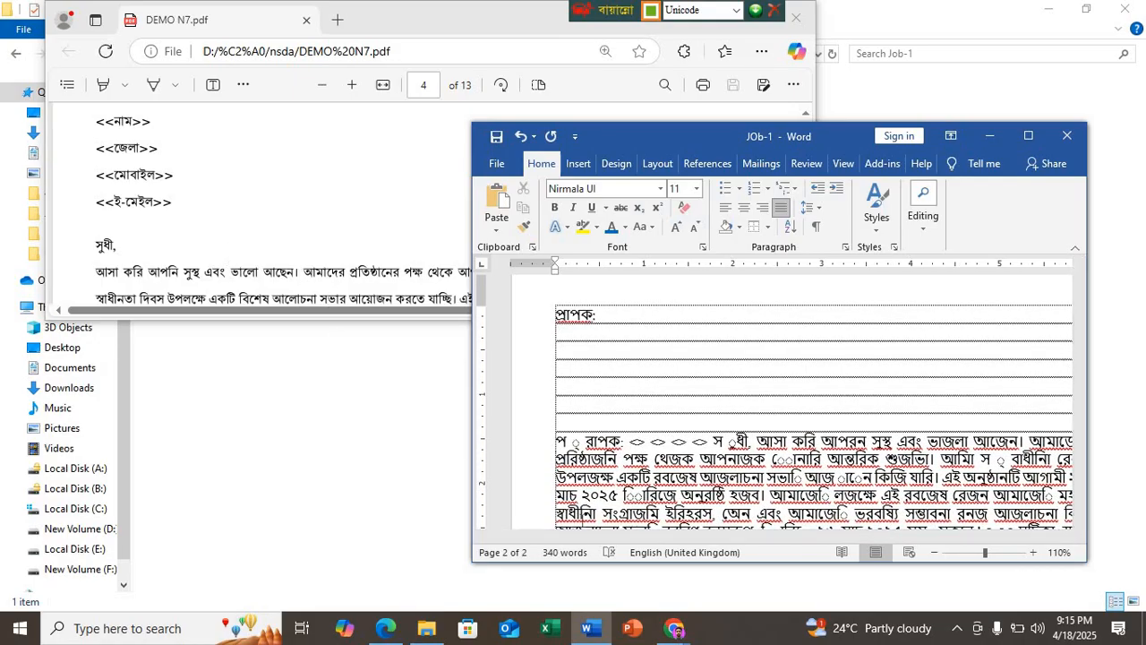
# Step: Remove the garbled recipient text and correct the greeting to "সুধী," on its own line above the letter body
pyautogui.moveTo(716, 440); pyautogui.dragTo(523, 443)
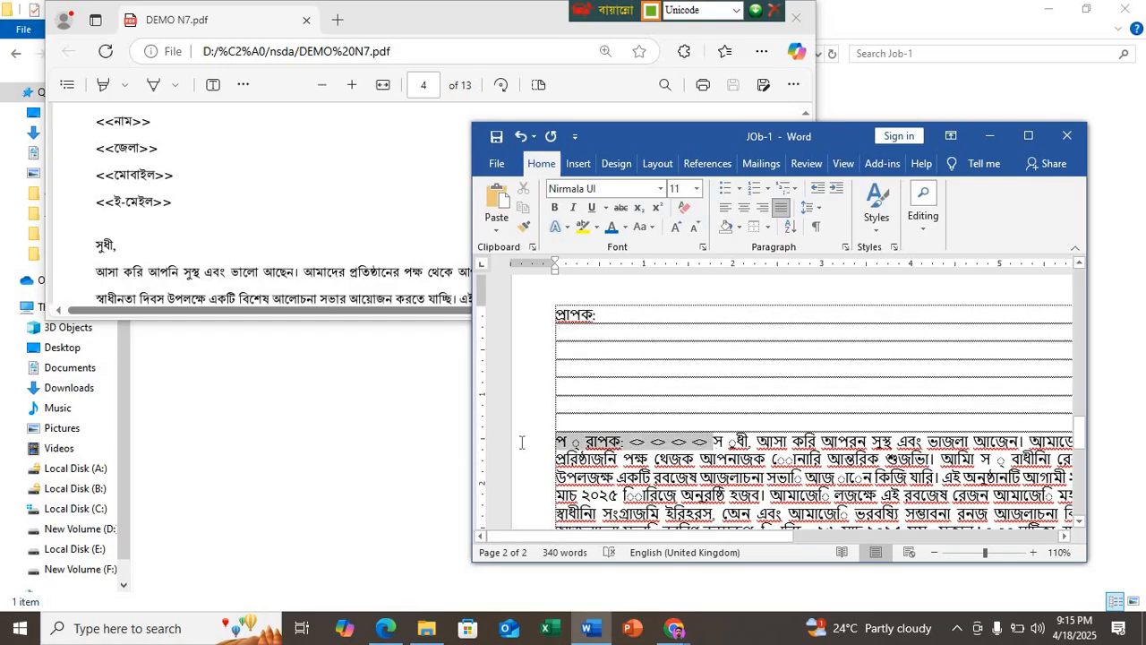
pyautogui.press('BackSpace')
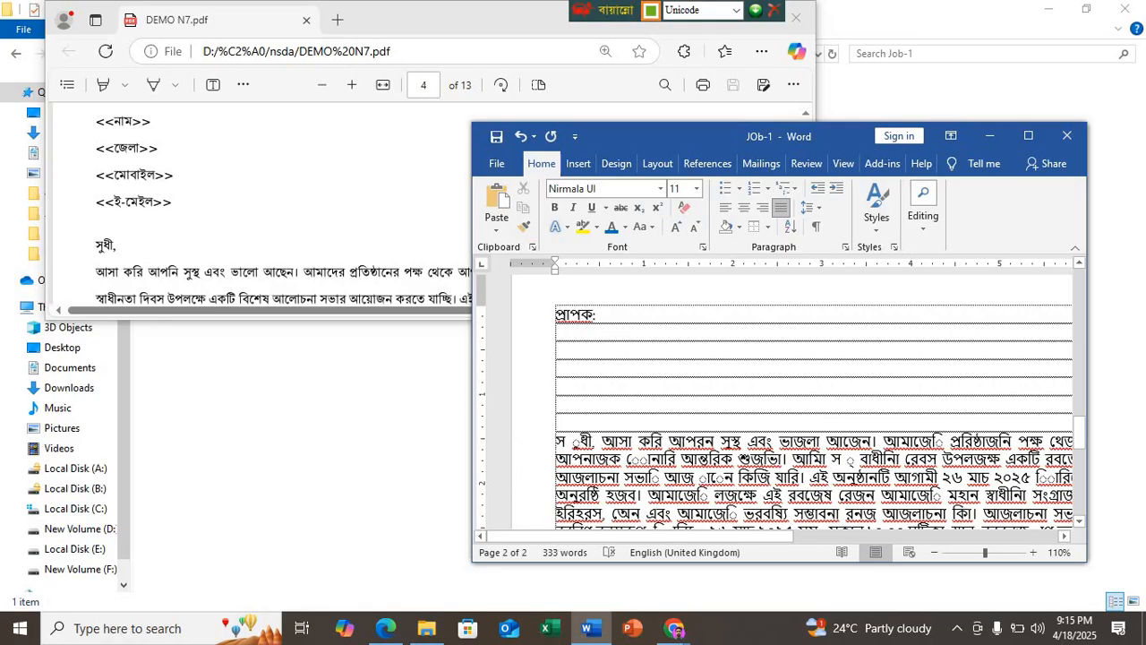
pyautogui.write('সু')
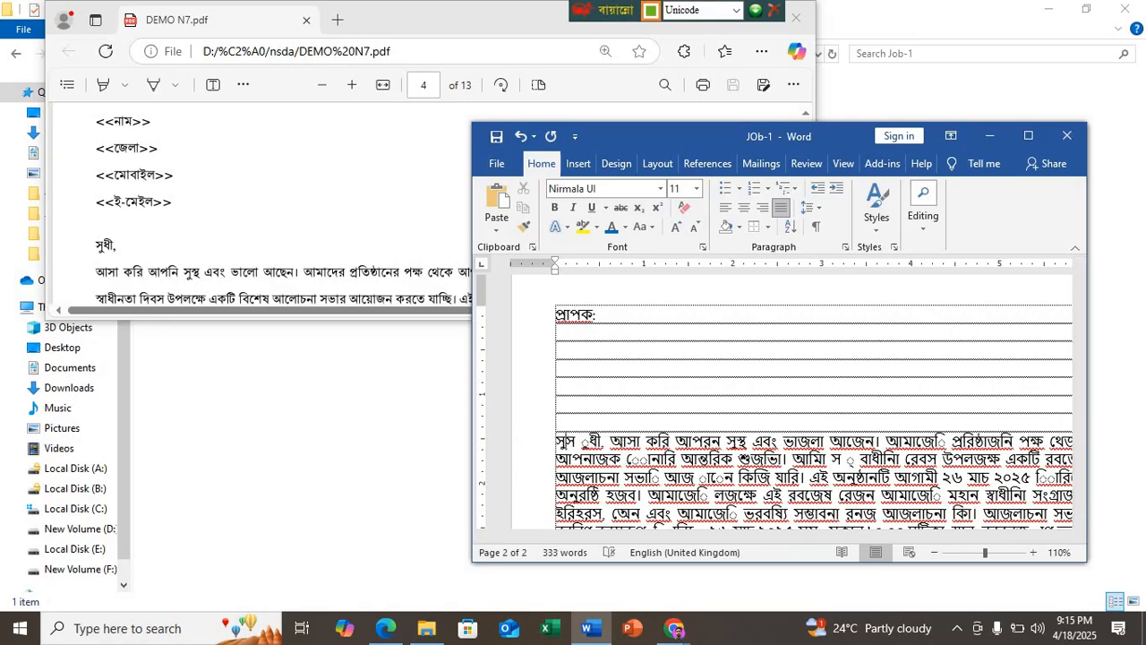
pyautogui.press('Delete')
pyautogui.press('Delete')
pyautogui.press('Delete')
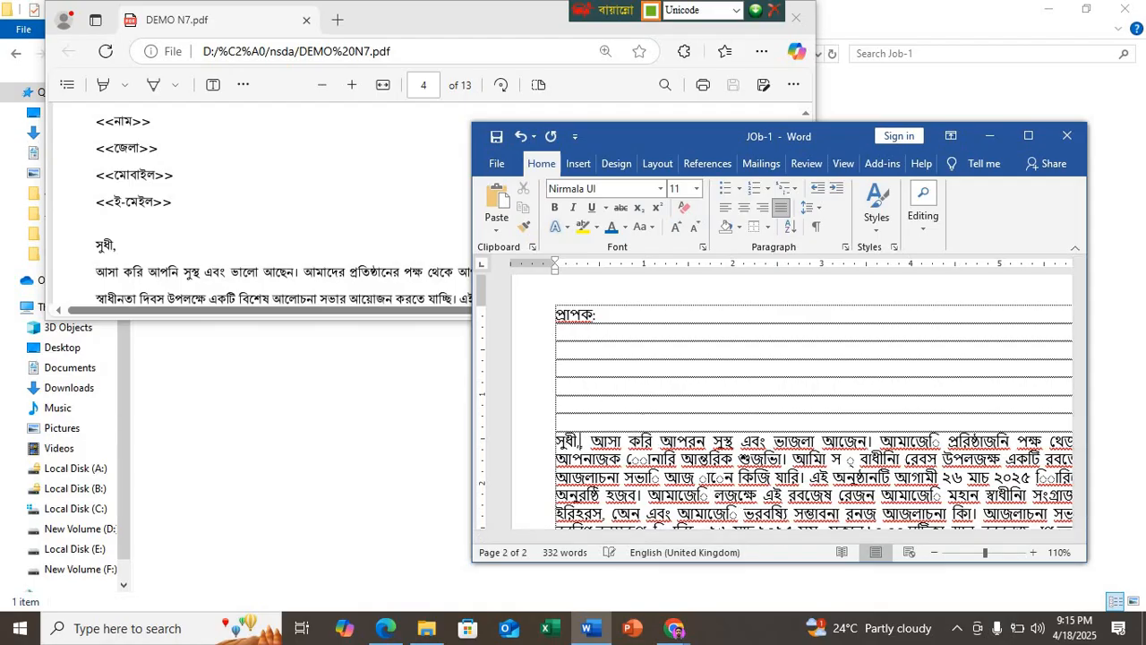
pyautogui.press('Return')
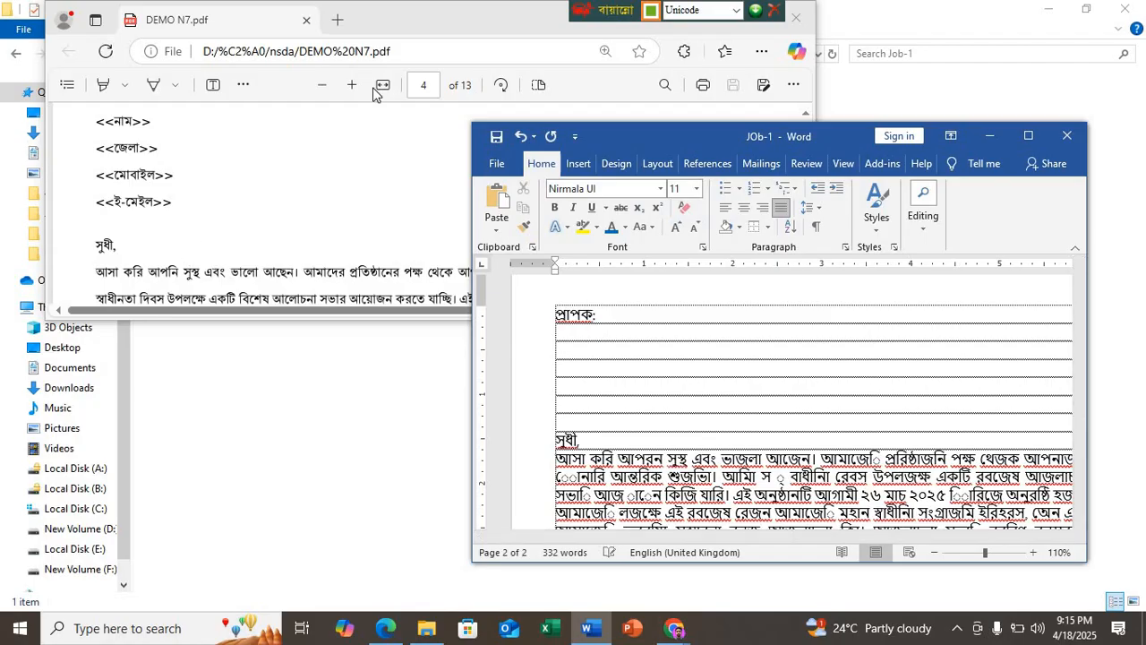
# Step: Arrange the PDF and Word windows so the opening paragraph of the sample letter stays readable above the document
pyautogui.moveTo(438, 29); pyautogui.dragTo(387, 1)
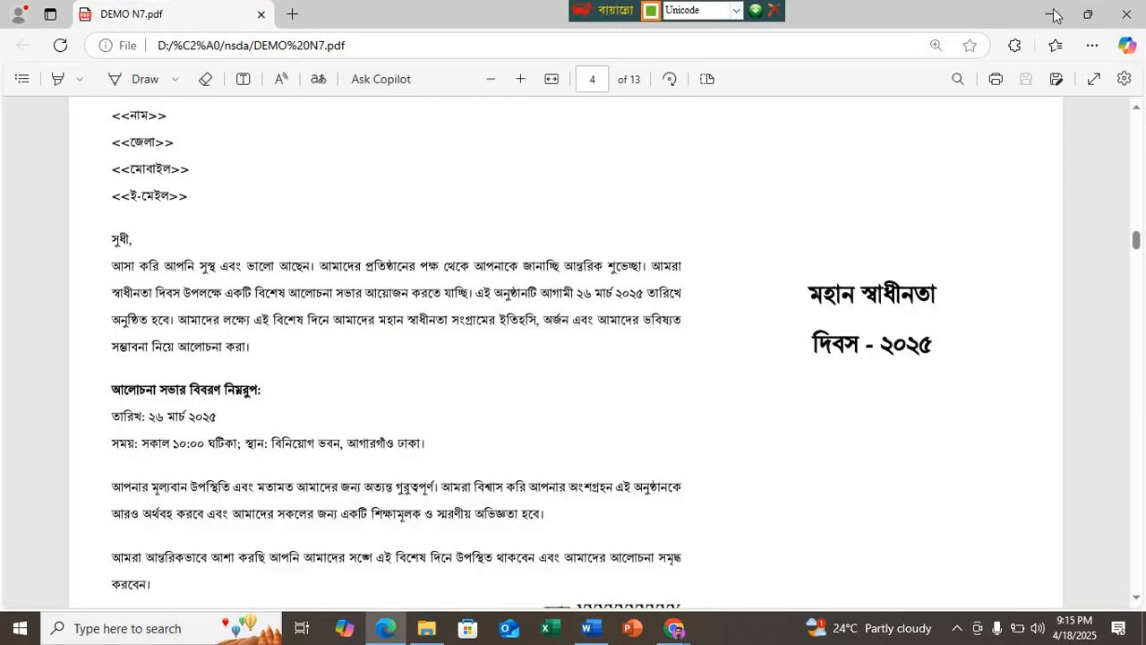
pyautogui.click(1087, 14)
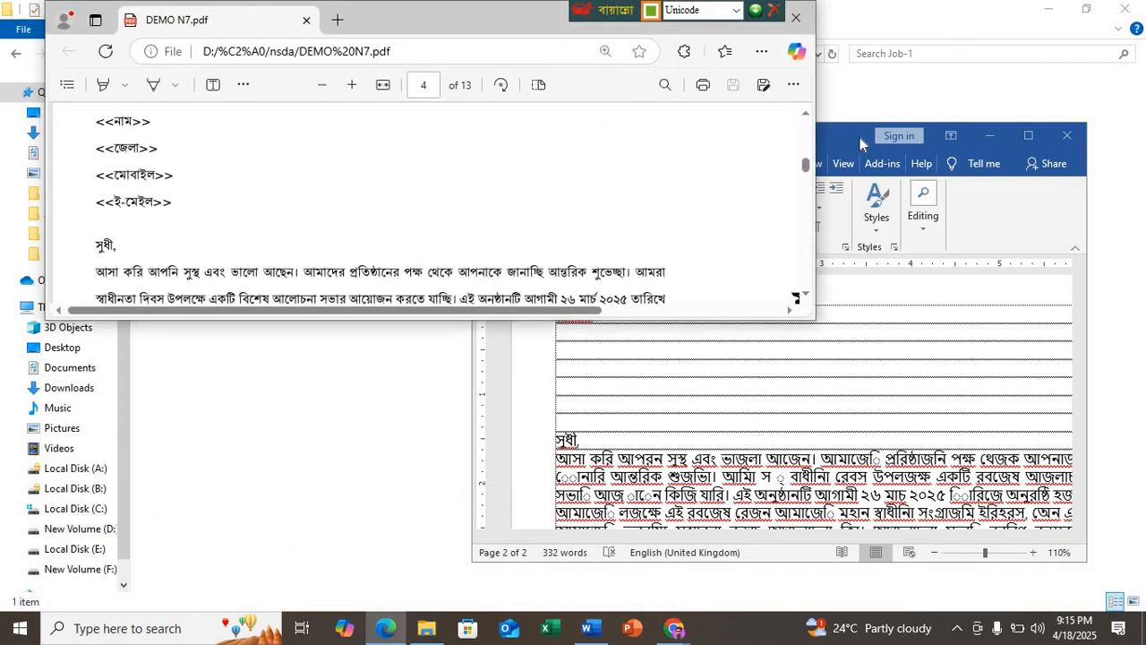
pyautogui.moveTo(860, 143); pyautogui.dragTo(865, 322)
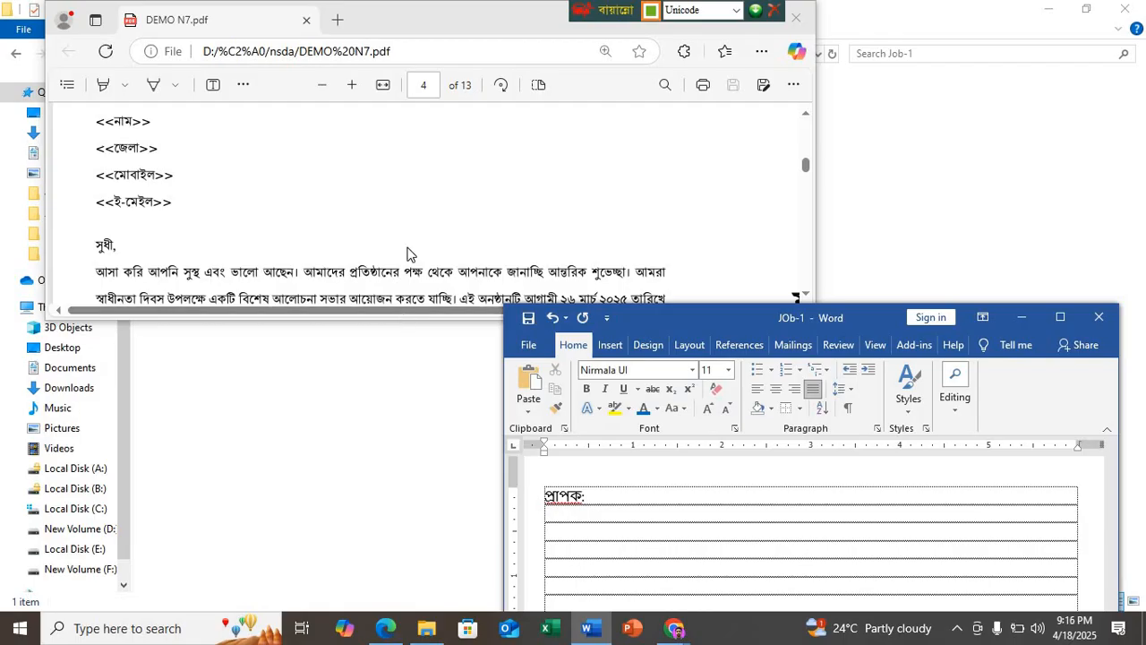
pyautogui.scroll(-1, 407, 255)
pyautogui.scroll(-1, 407, 255)
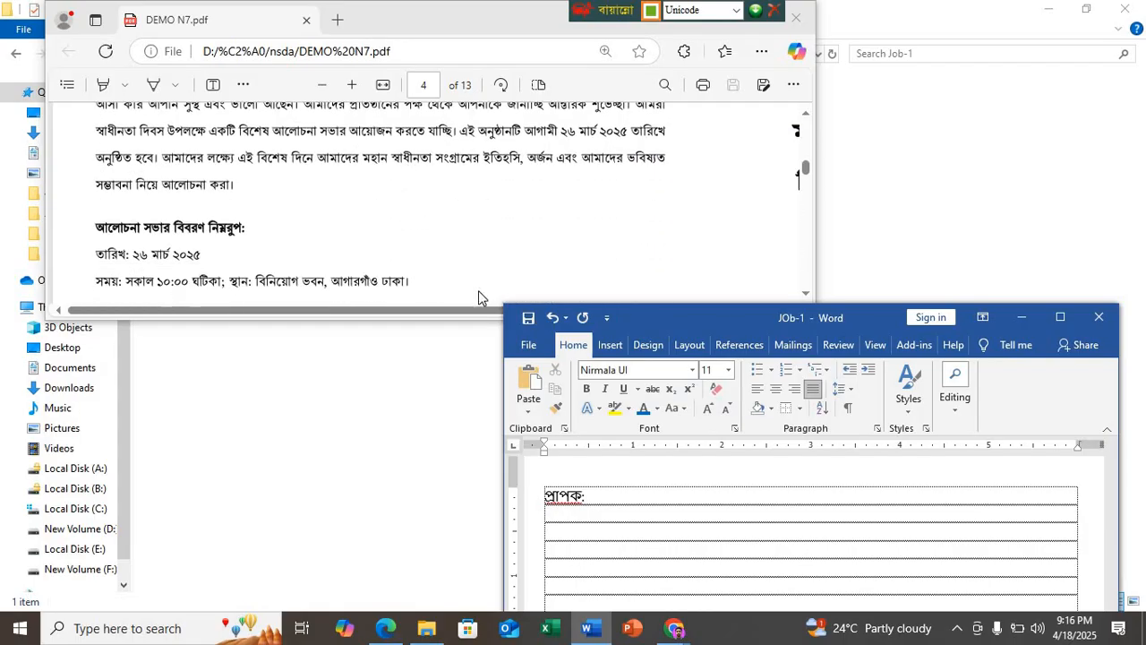
pyautogui.scroll(1, 479, 298)
pyautogui.moveTo(882, 315); pyautogui.dragTo(888, 241)
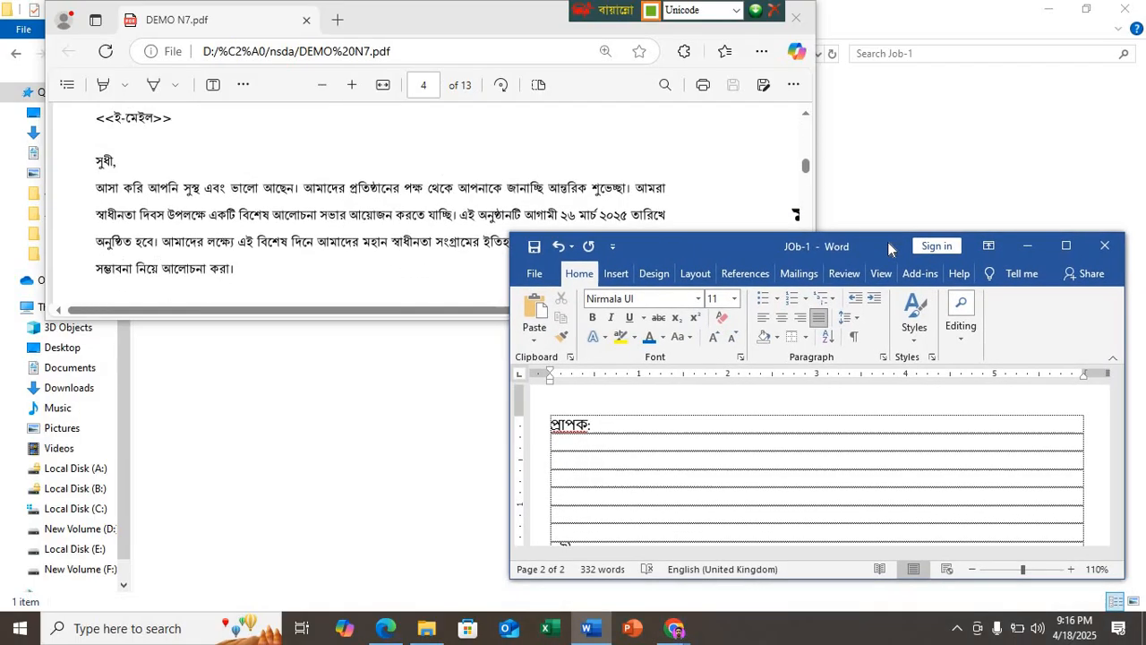
# Step: Correct the third word of the letter's opening sentence to "আপনি"
pyautogui.click(609, 504)
pyautogui.hotkey('ctrl', 'v')
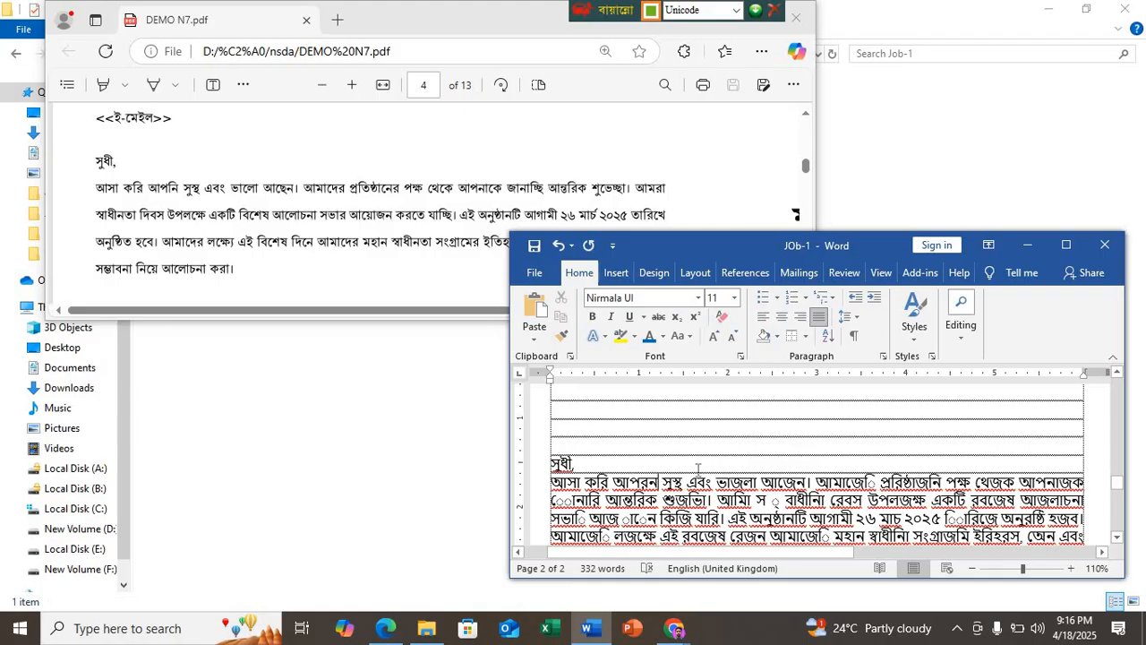
pyautogui.press('BackSpace')
pyautogui.press('BackSpace')
pyautogui.write('নি')
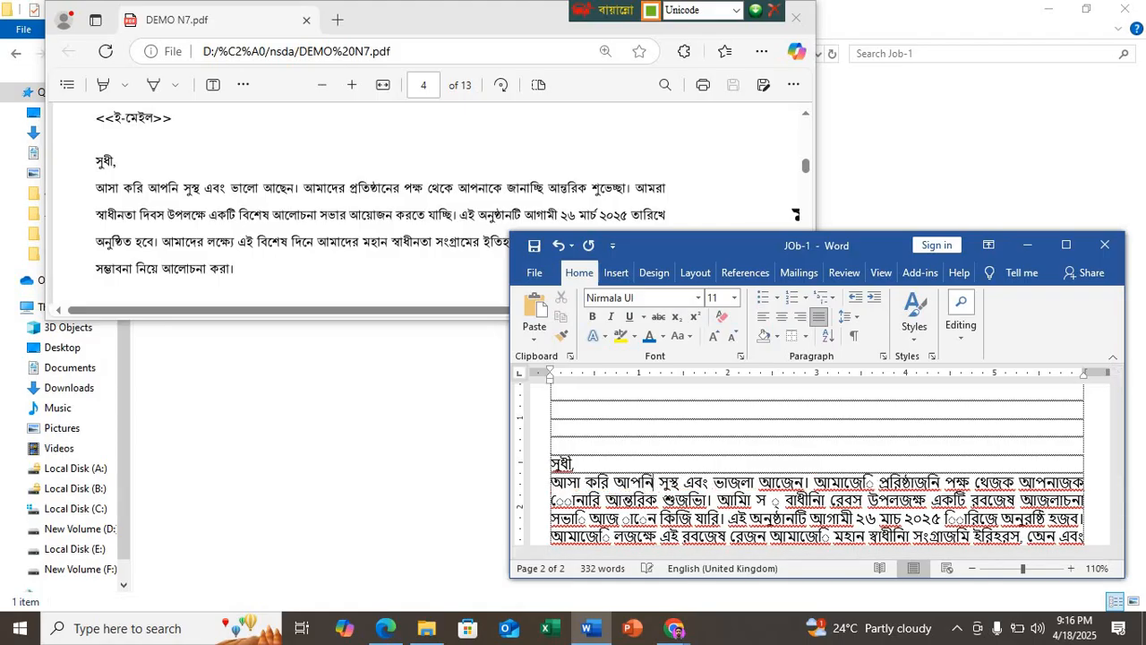
# Step: Correct the word after "এবং" in the opening sentence to "ভালো"
pyautogui.click(655, 483)
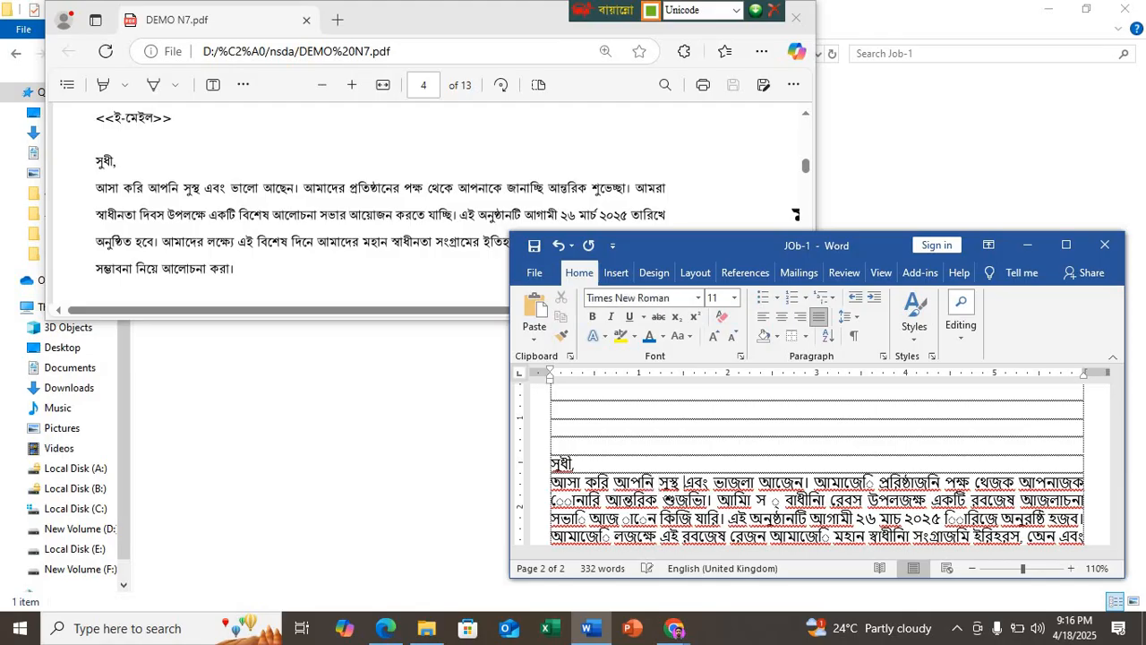
pyautogui.press('Right')
pyautogui.press('Right')
pyautogui.press('Right')
pyautogui.press('Right')
pyautogui.press('Right')
pyautogui.press('BackSpace')
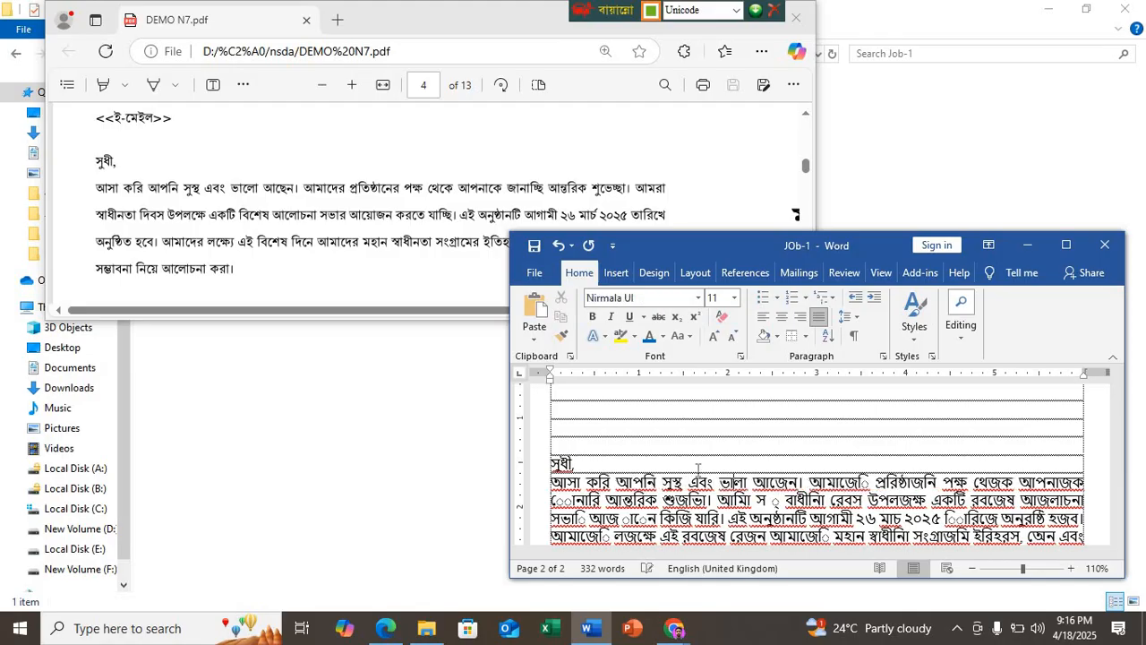
pyautogui.write('লে')
pyautogui.press('Delete')
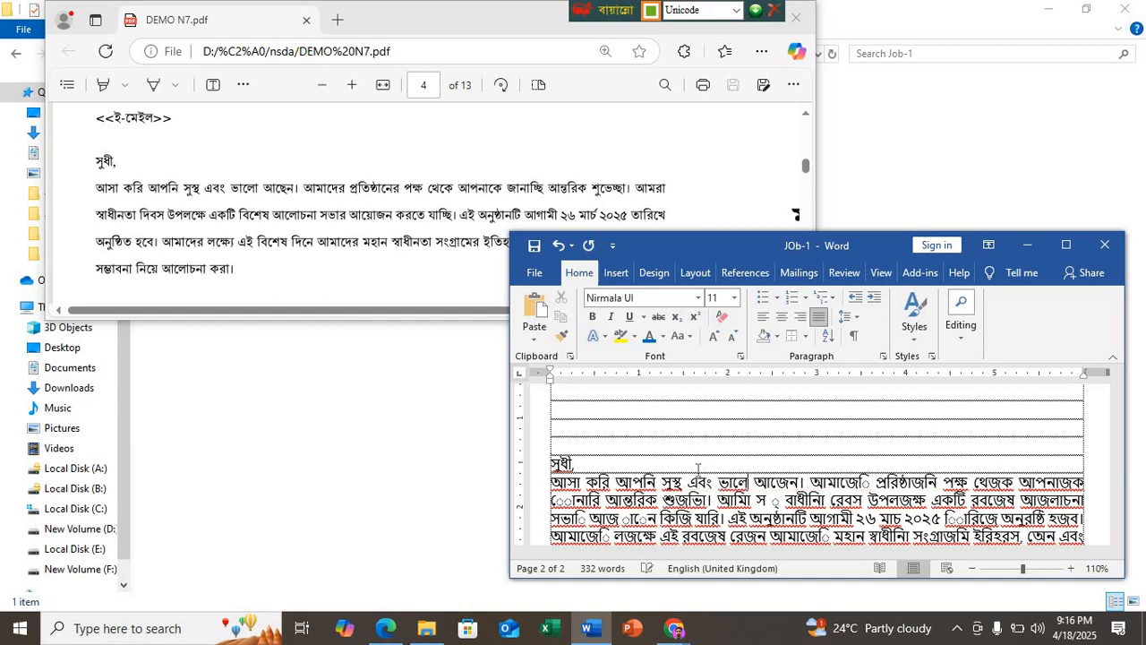
# Step: Correct the last word of the letter's opening sentence to "আছেন"
pyautogui.press('Right')
pyautogui.press('Right')
pyautogui.press('Right')
pyautogui.press('Right')
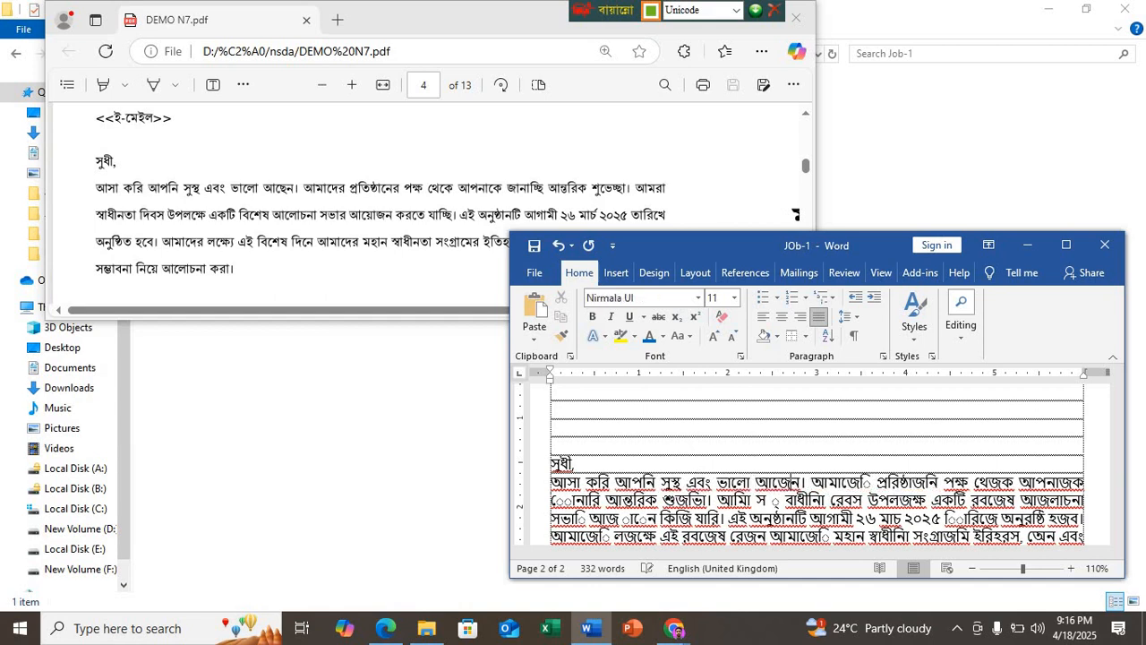
pyautogui.press('BackSpace')
pyautogui.press('BackSpace')
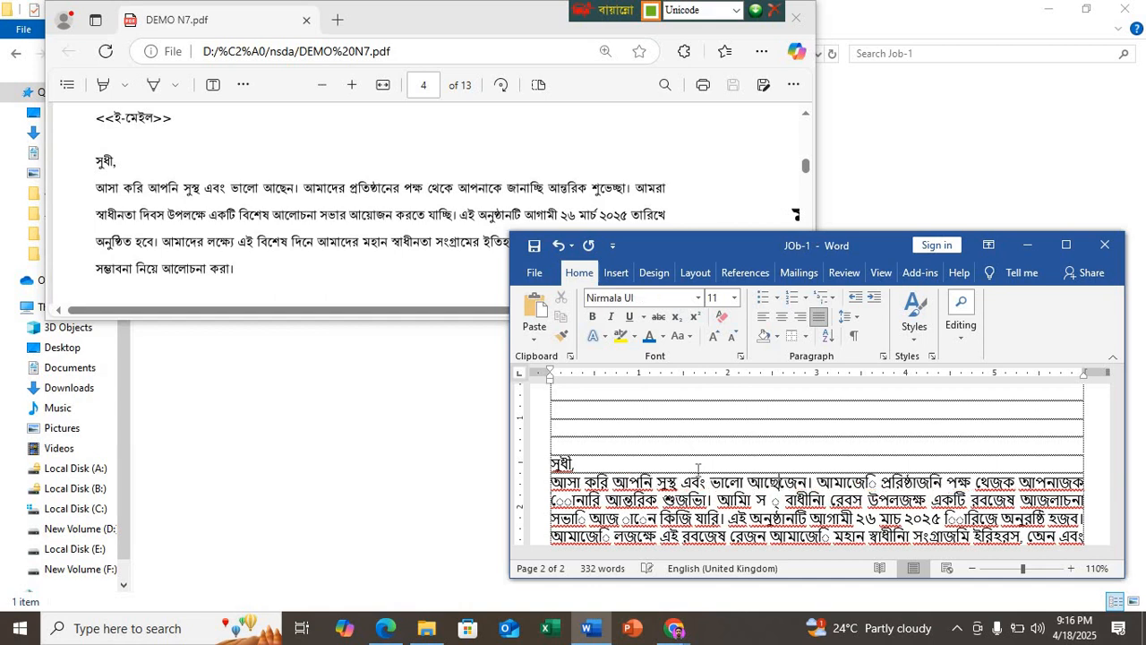
pyautogui.write('ছে')
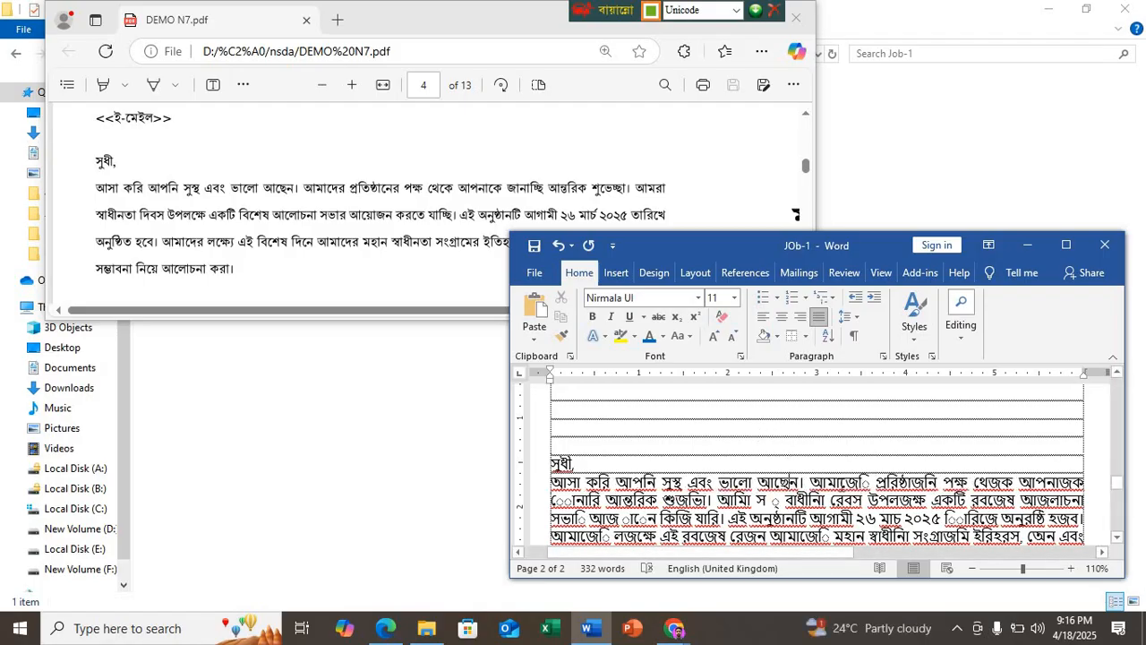
# Step: Correct the first word of the letter's second sentence to "আমাদের"
pyautogui.press('BackSpace')
pyautogui.press('BackSpace')
pyautogui.press('BackSpace')
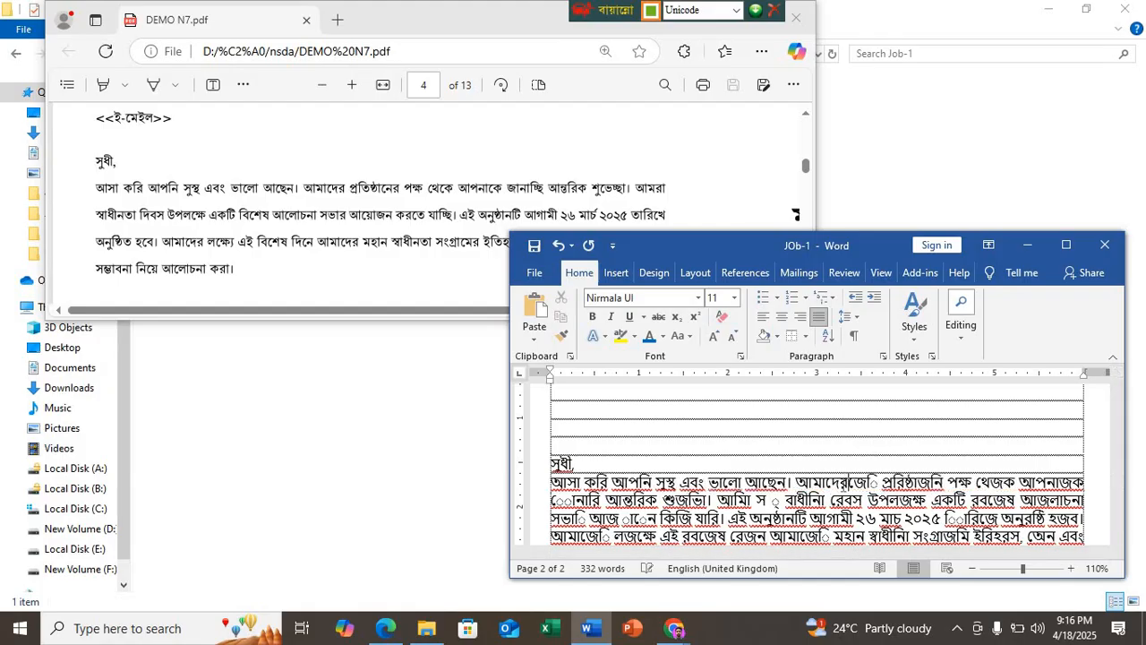
pyautogui.write('দের')
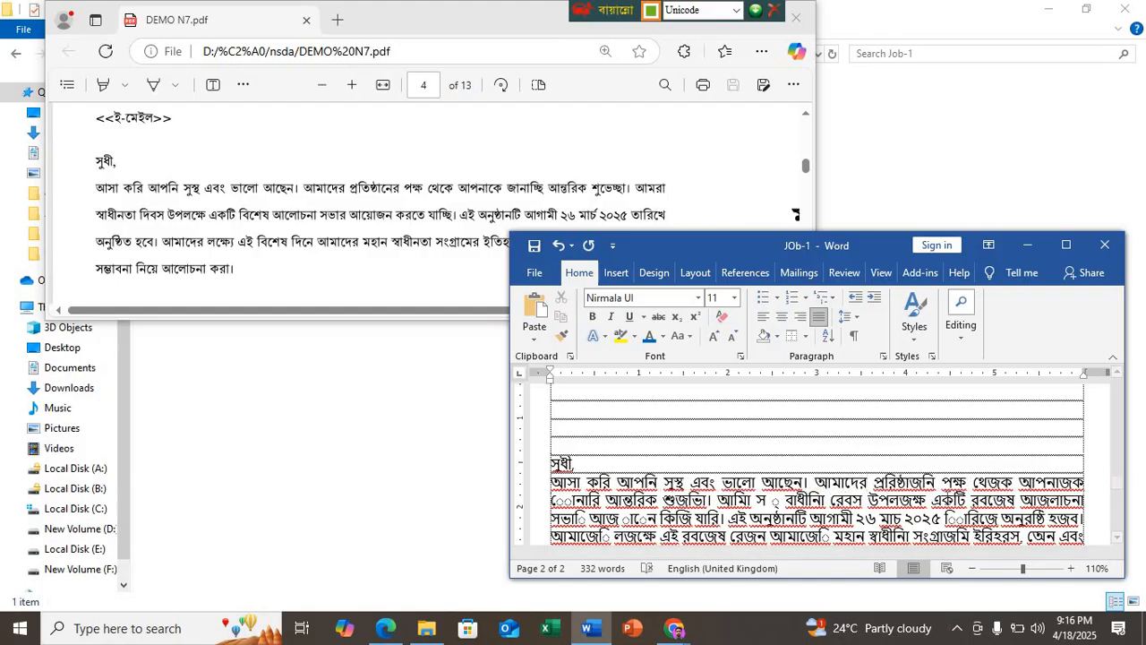
pyautogui.write(' প্রতি')
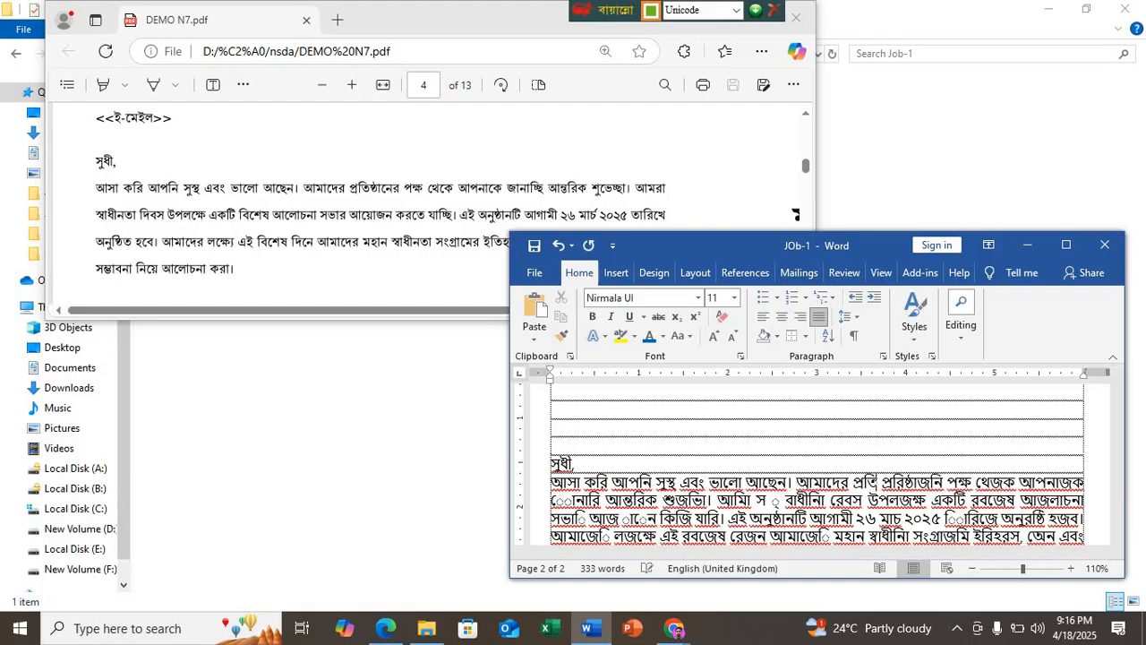
pyautogui.write('ষ্ঠানের')
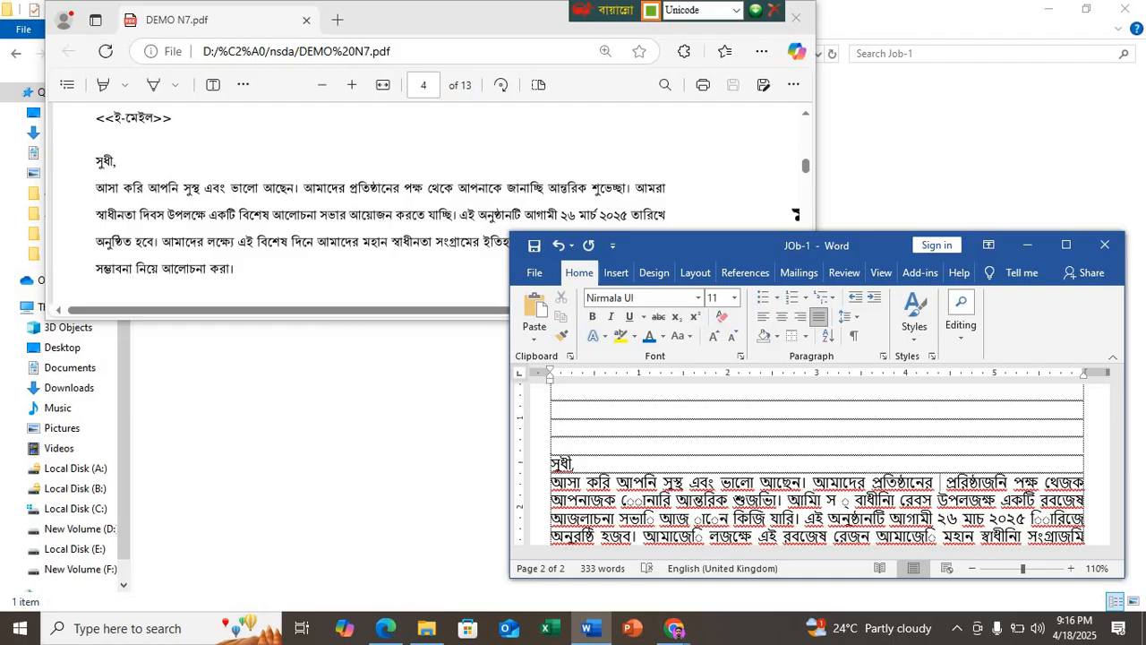
# Step: Replace the garbled word after "আমাদের" in the second sentence with "প্রতিষ্ঠানের"
pyautogui.press('Delete')
pyautogui.press('Delete')
pyautogui.press('Delete')
pyautogui.press('Delete')
pyautogui.press('Delete')
pyautogui.press('Delete')
pyautogui.press('Delete')
pyautogui.press('Delete')
pyautogui.press('Delete')
pyautogui.press('Delete')
pyautogui.press('Delete')
pyautogui.press('Delete')
pyautogui.press('Delete')
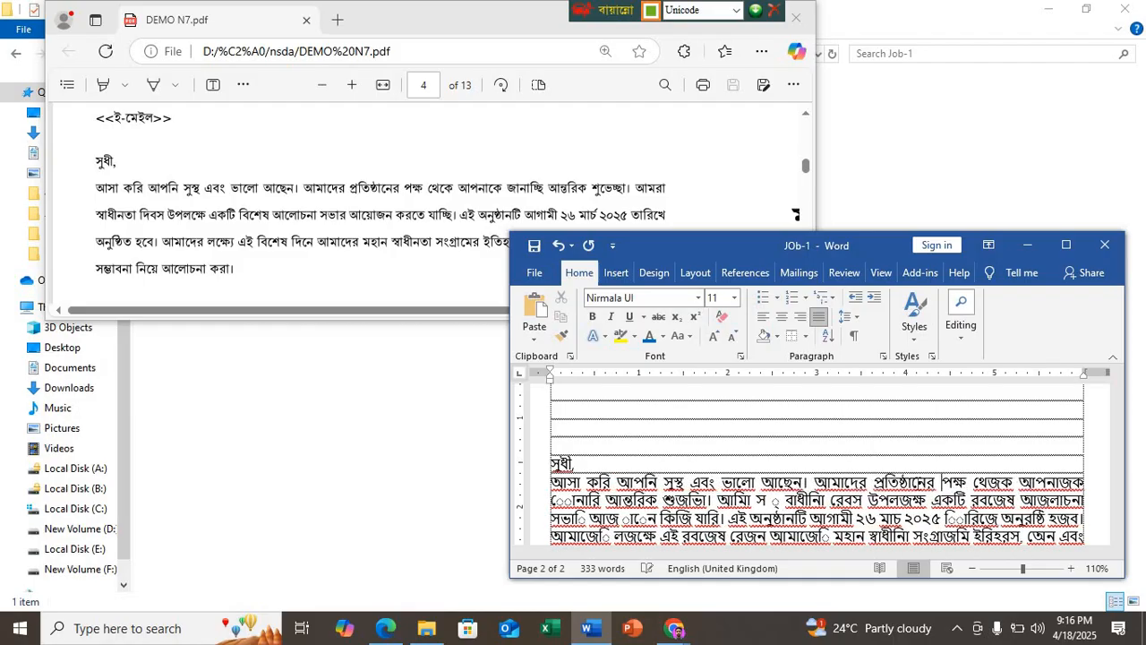
# Step: Correct the word after "পক্ষ" in the second sentence to "থেকে"
pyautogui.press('Right')
pyautogui.press('Right')
pyautogui.write('কে')
pyautogui.press('Delete')
pyautogui.press('Delete')
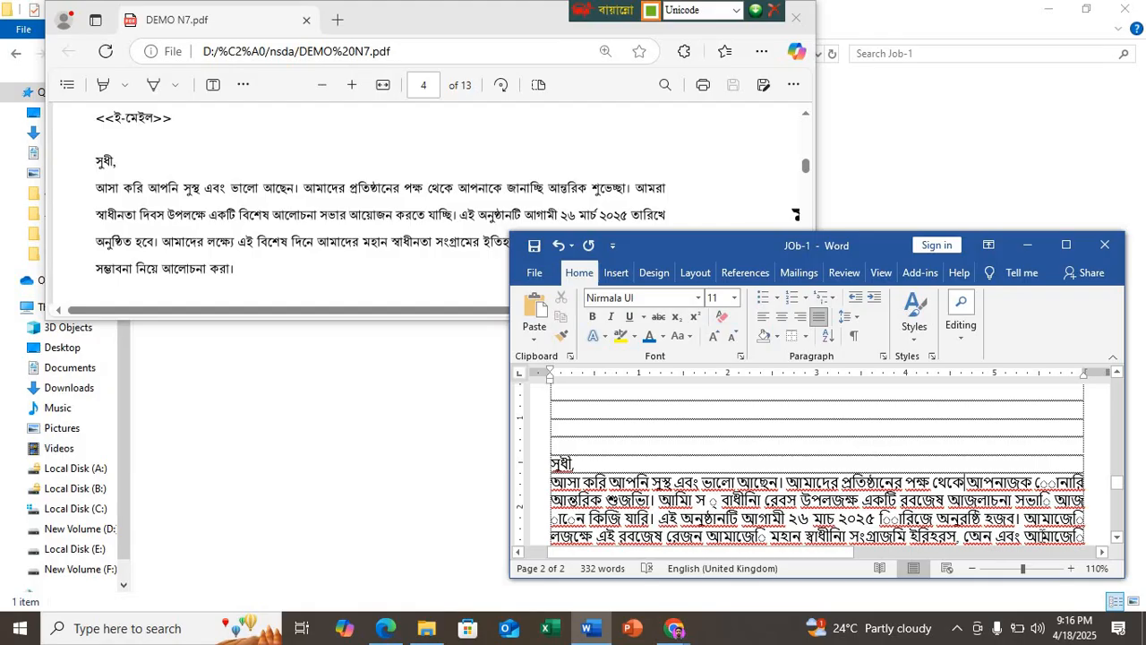
# Step: Correct the word after "থেকে" in the second sentence to "আপনাকে"
pyautogui.press('Right')
pyautogui.press('Right')
pyautogui.press('Right')
pyautogui.press('Right')
pyautogui.write('কে')
pyautogui.press('Delete')
pyautogui.press('Delete')
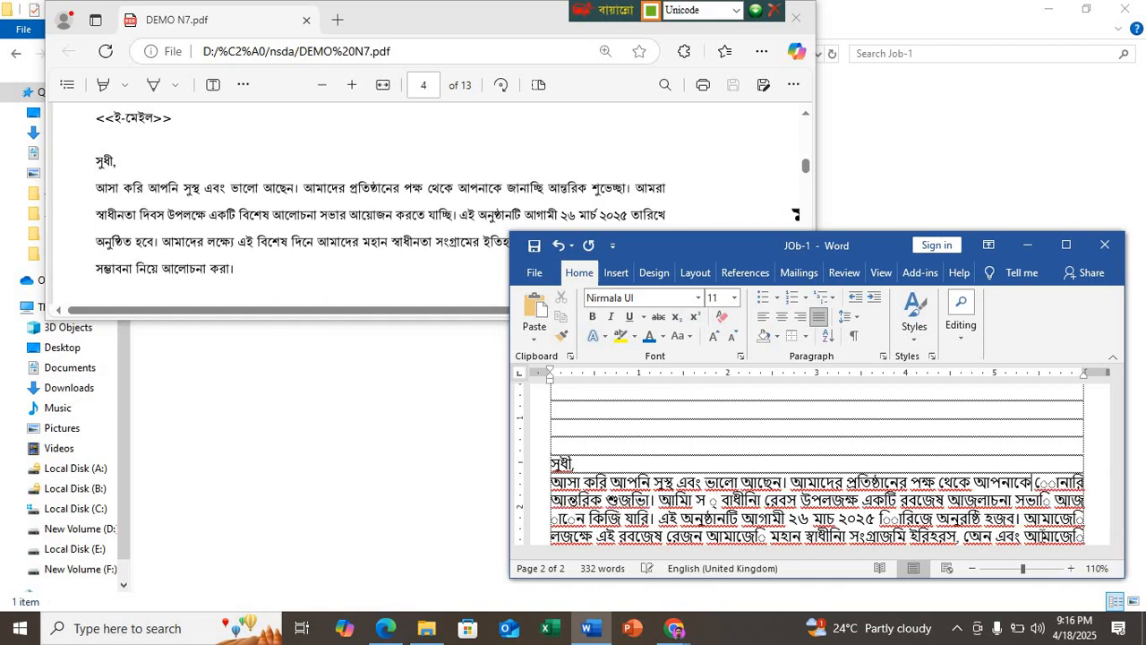
# Step: Replace the garbled word between "আপনাকে" and "আন্তরিক" with "জানাচ্ছি"
pyautogui.press('Right')
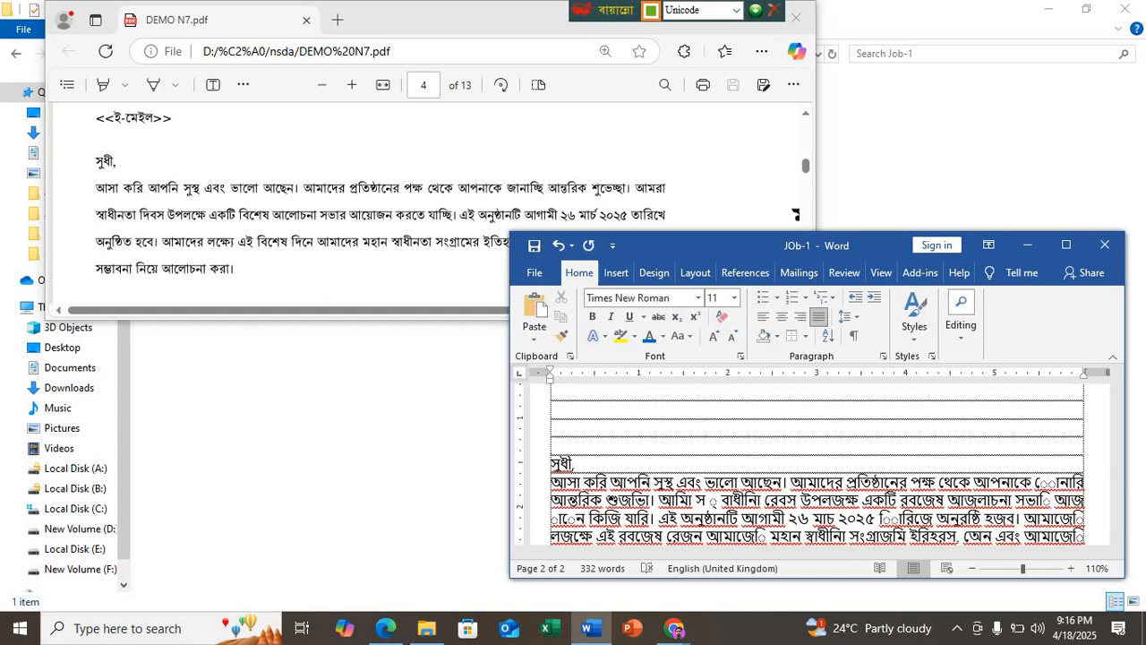
pyautogui.write('জানাচ্ছ')
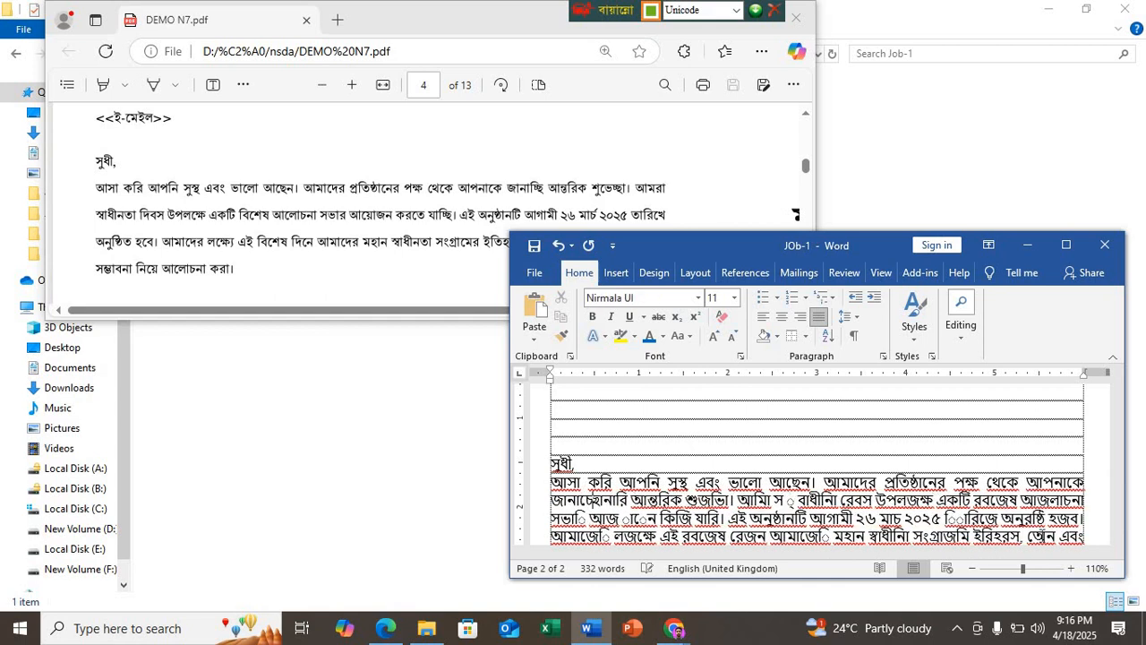
pyautogui.write('ি')
pyautogui.press('Delete')
pyautogui.press('Delete')
pyautogui.press('Delete')
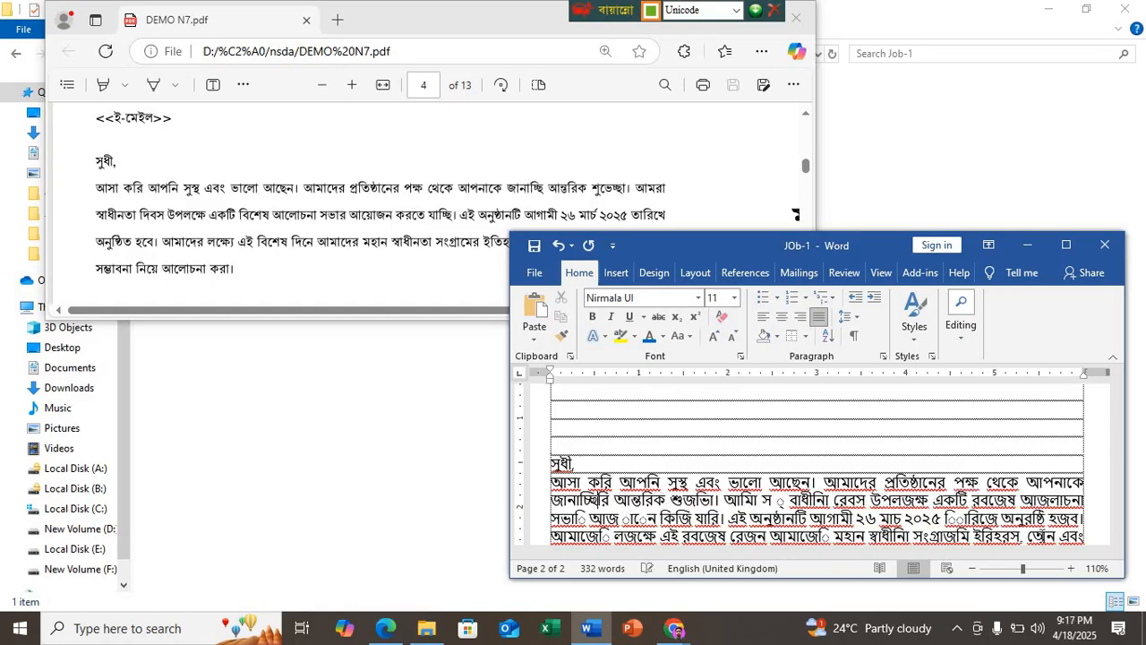
pyautogui.press('Delete')
pyautogui.press('Delete')
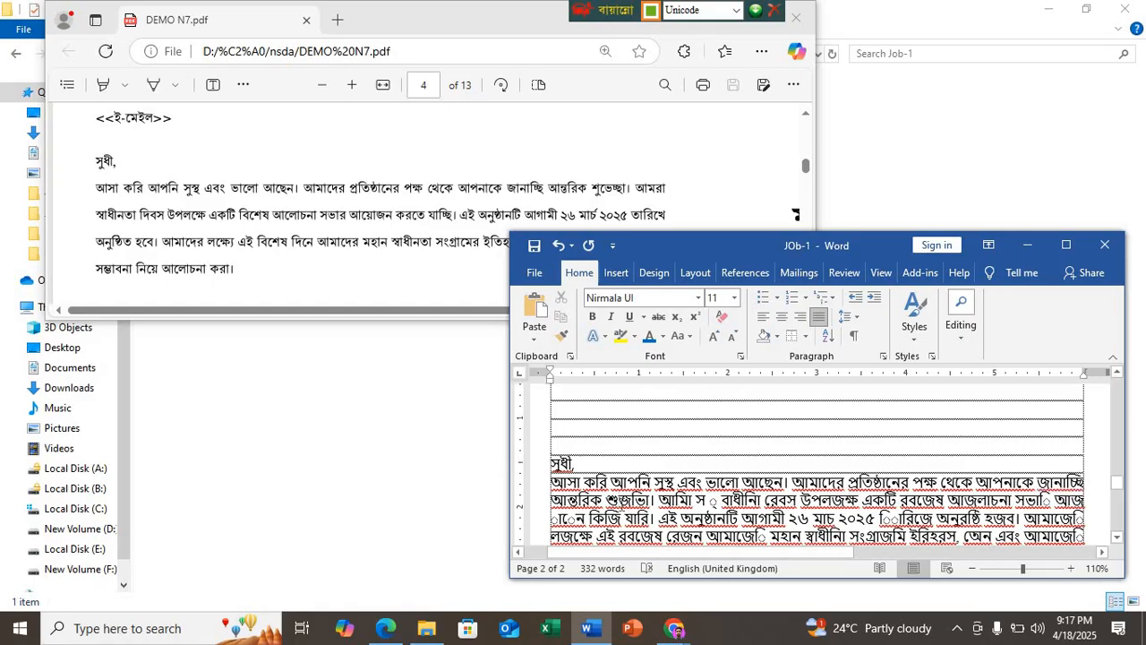
pyautogui.scroll(-4, 634, 485)
pyautogui.scroll(3, 635, 485)
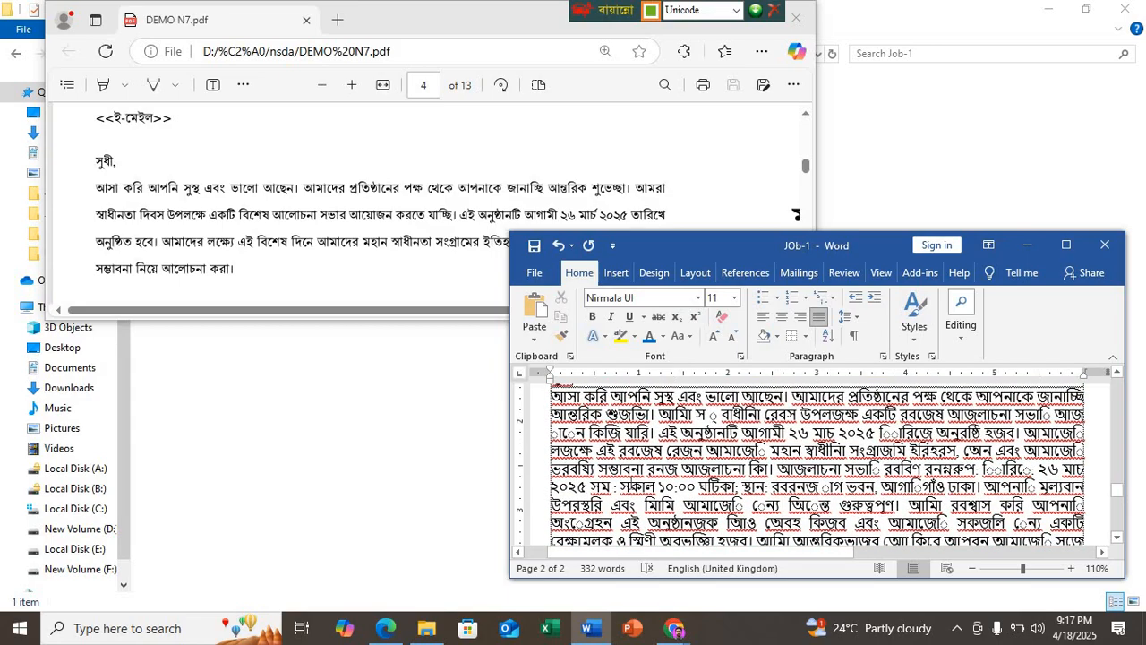
pyautogui.scroll(-3, 636, 483)
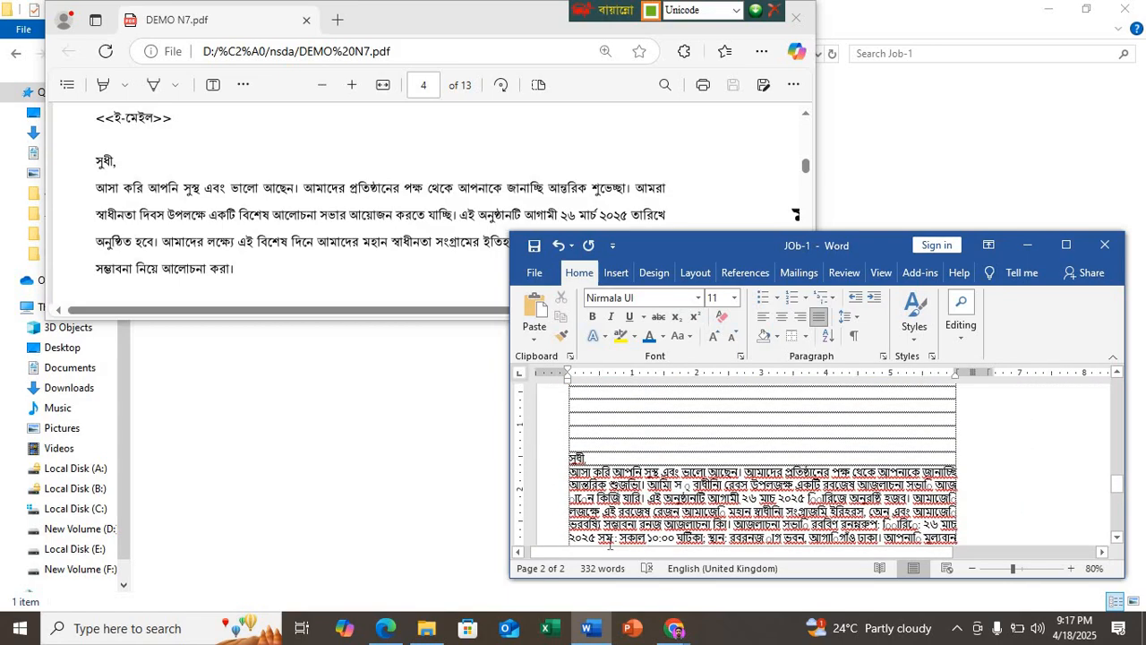
# Step: Delete the garbled Bangla letter text beneath the empty ruled rows on page two
pyautogui.scroll(-5, 706, 404)
pyautogui.moveTo(706, 405); pyautogui.dragTo(742, 480)
pyautogui.press('Delete')
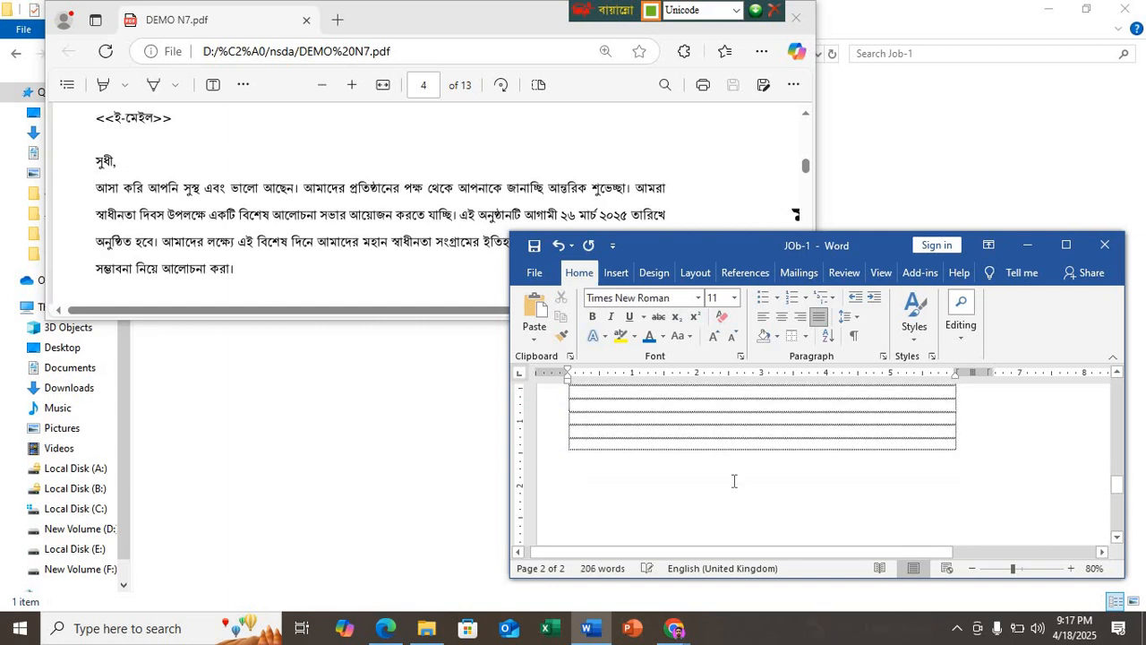
# Step: Set the font to SutonnyMJ and switch the Bangla keyboard layout to Bijoy Classic
pyautogui.click(699, 303)
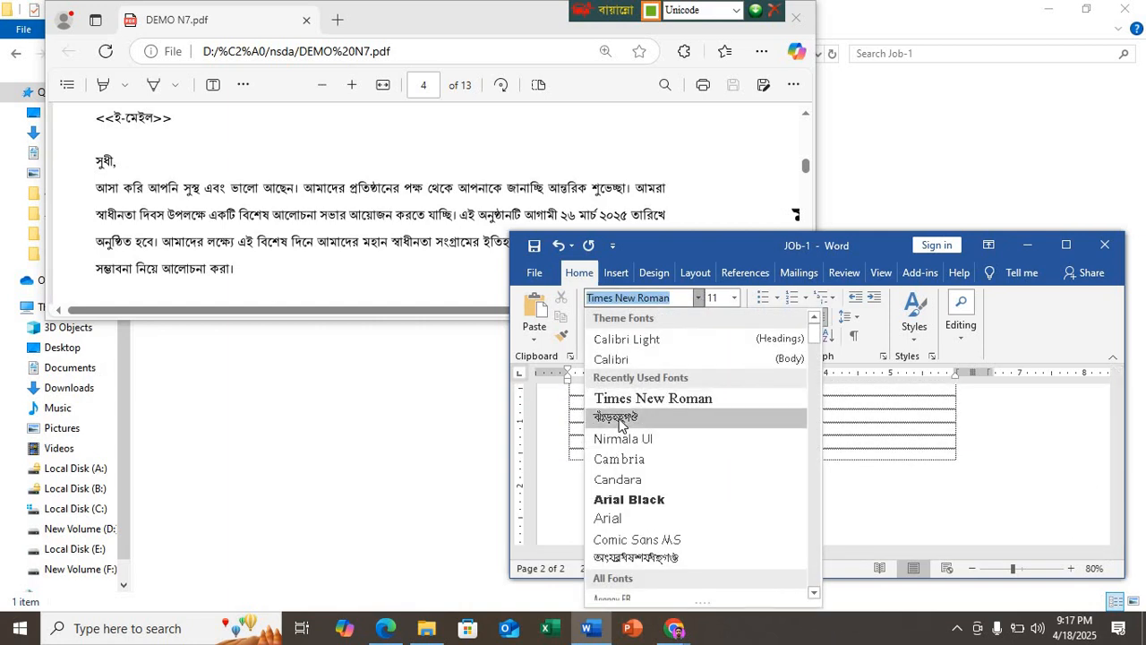
pyautogui.click(624, 418)
pyautogui.hotkey('ctrl', 'alt', 'b')
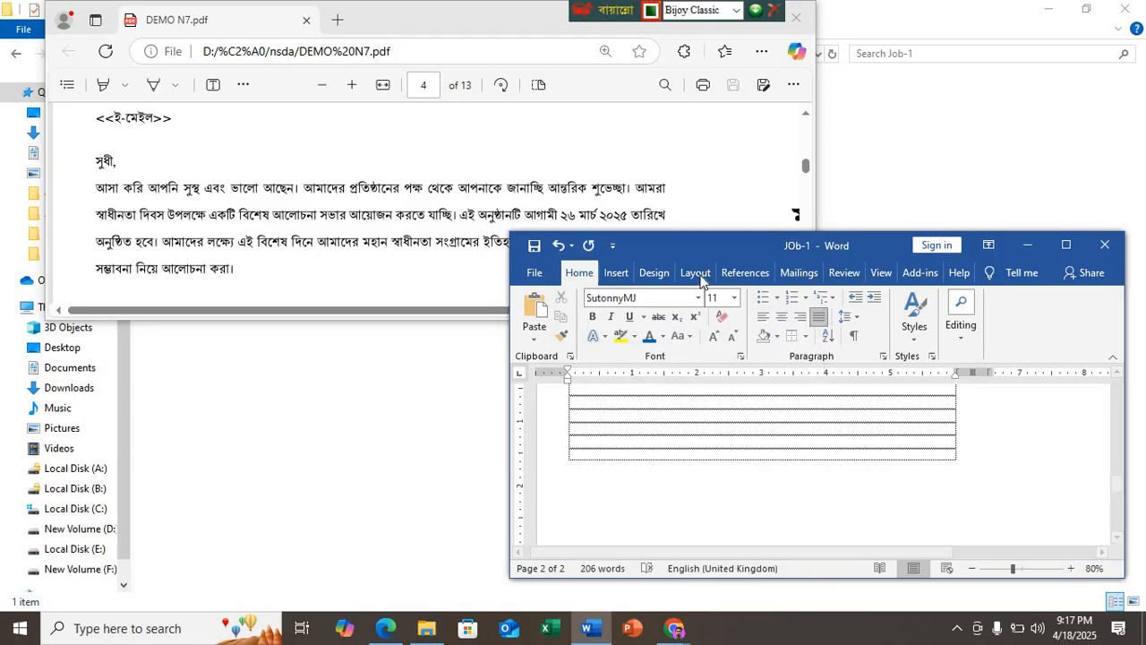
# Step: Enter the PDF letter's salutation beneath the ruled rows and begin the next line with "আসা করি আপনি সুষথ এবং ভালো"
pyautogui.moveTo(697, 248); pyautogui.dragTo(452, 297)
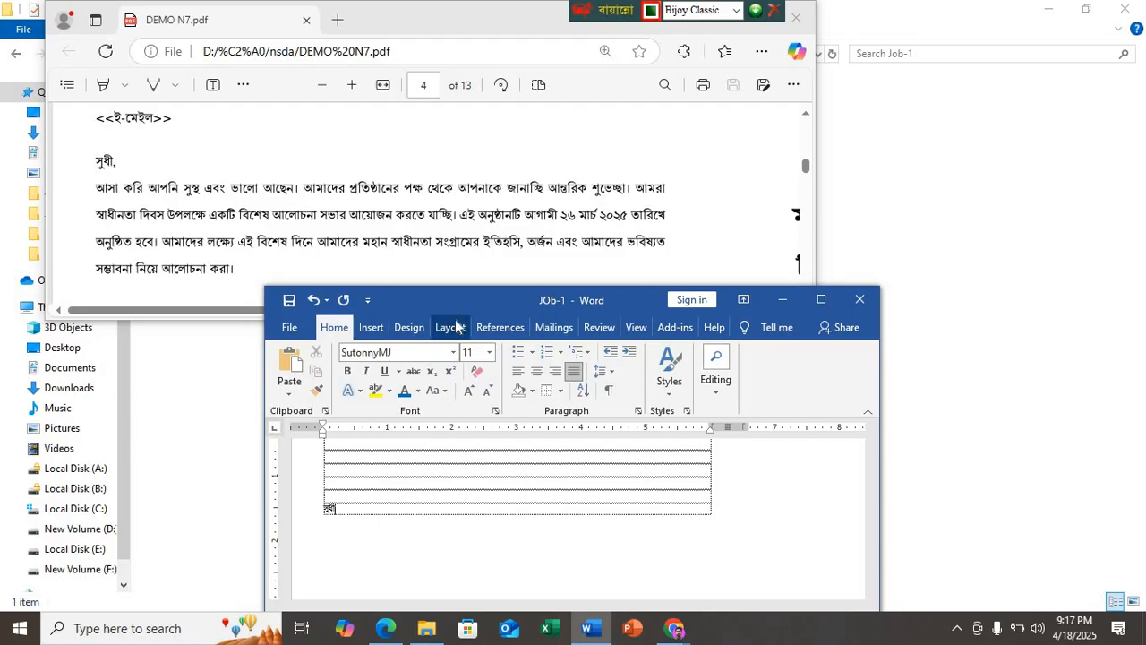
pyautogui.press('Return')
pyautogui.write('আস')
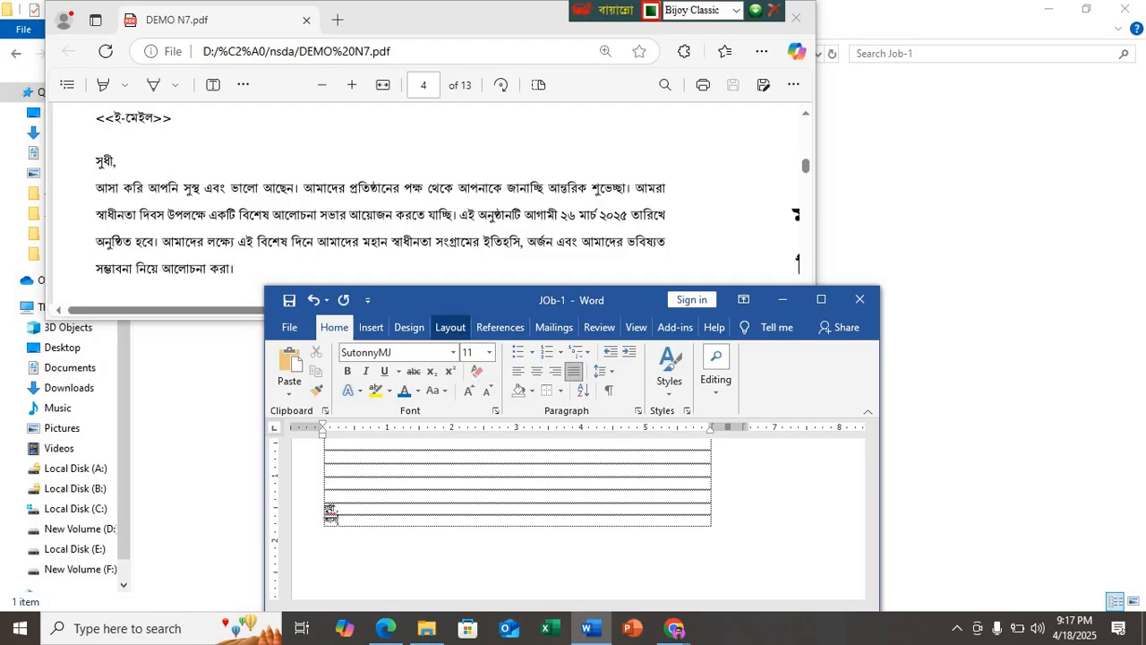
pyautogui.write('া করি আপনি সুস্থ এবং ভালো')
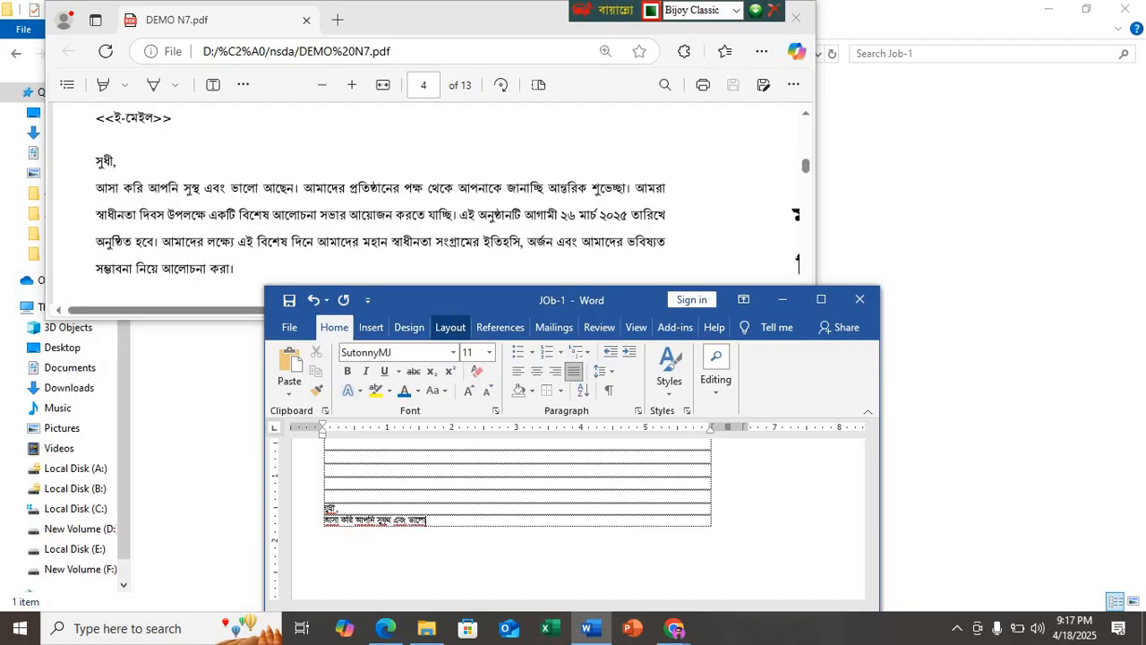
# Step: Correct the word after "আপনি" in the first sentence to "সুস্থ"
pyautogui.scroll(3, 451, 543)
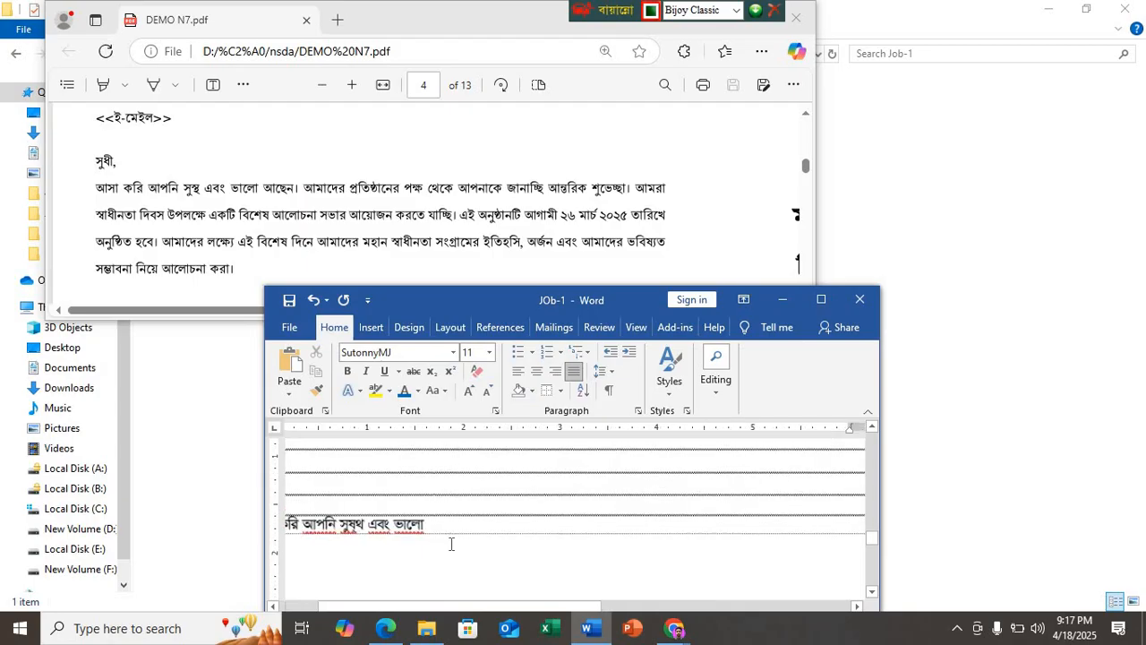
pyautogui.scroll(2, 451, 543)
pyautogui.click(356, 530)
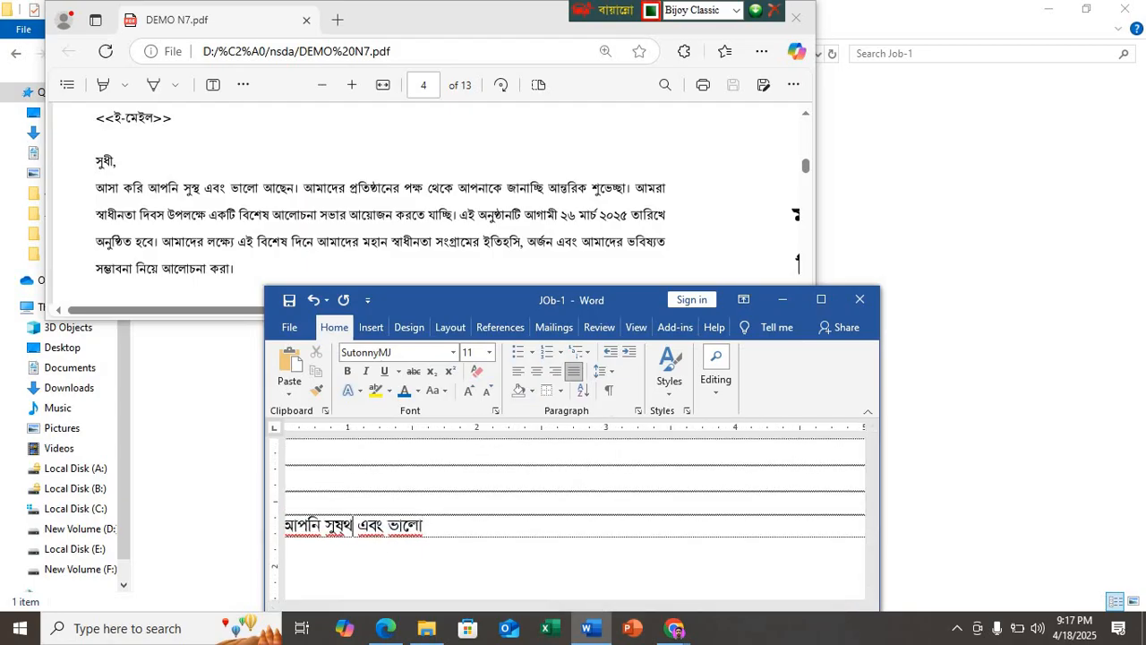
pyautogui.press('BackSpace')
pyautogui.press('BackSpace')
pyautogui.write('স্থ')
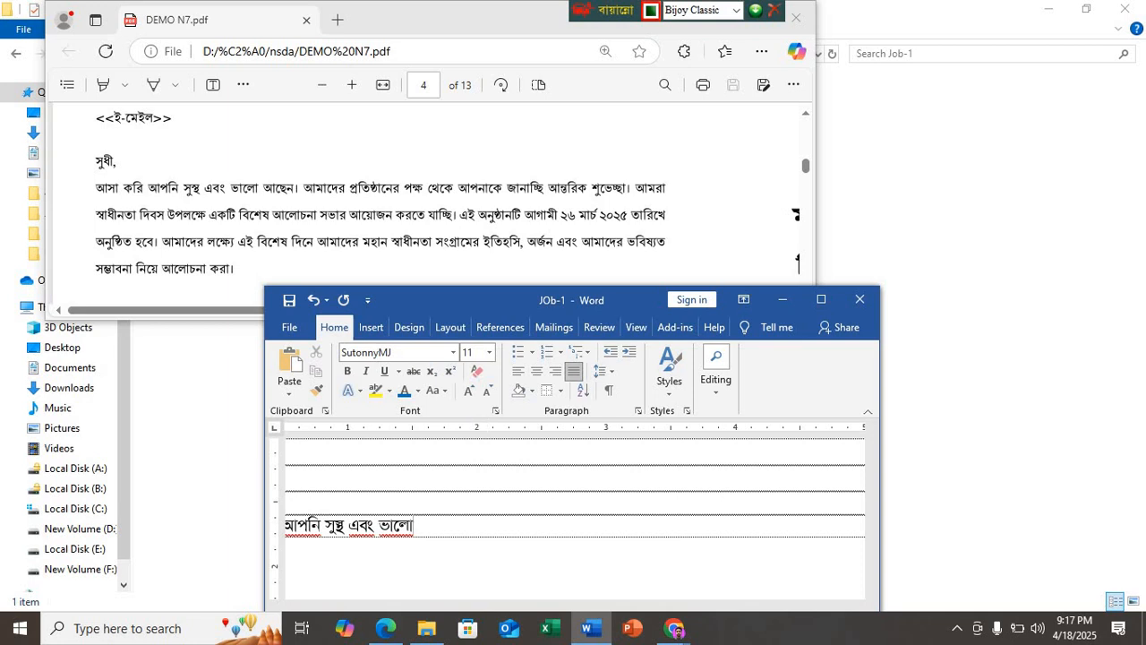
pyautogui.write('  আছেন। আমে')
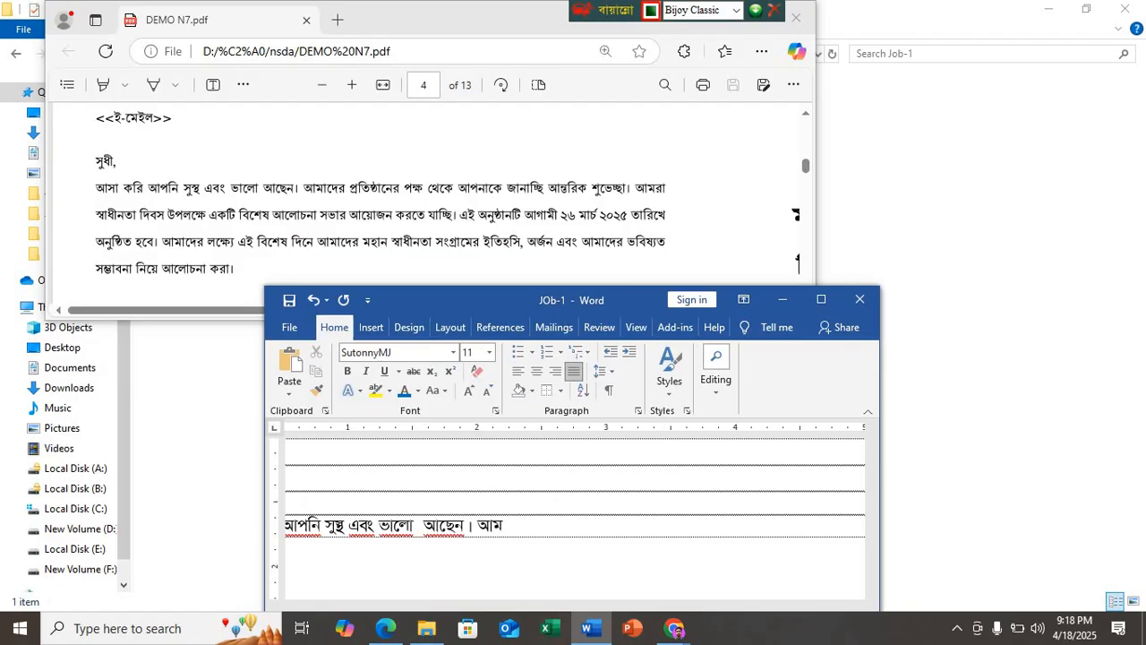
pyautogui.write('দেও প্রতিষ্ঠানে')
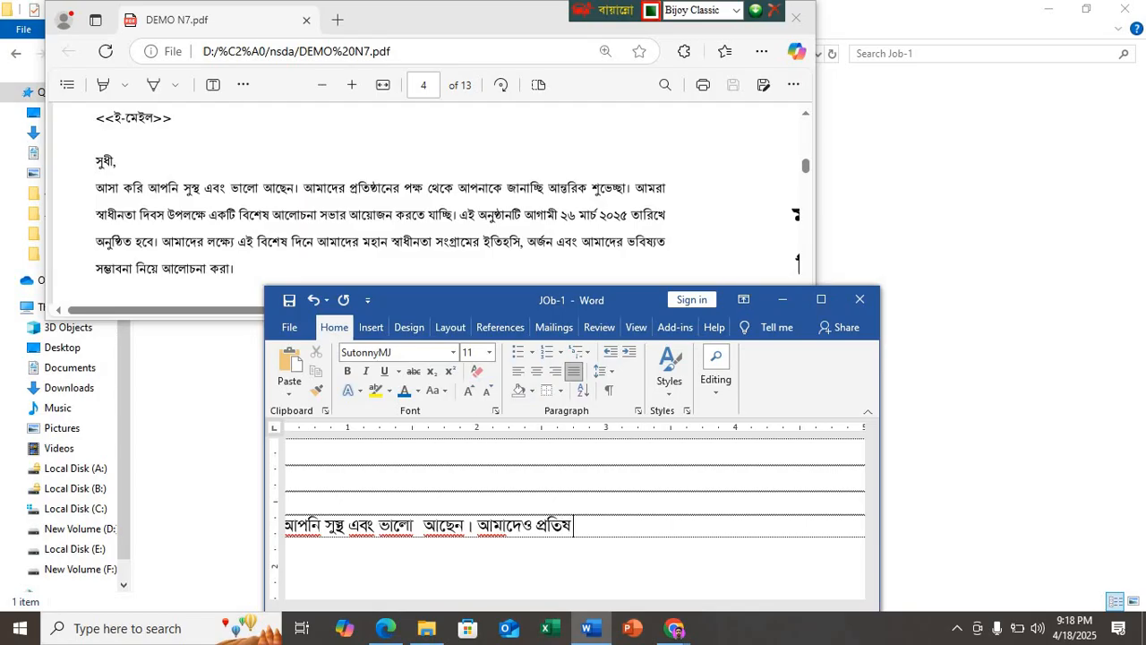
pyautogui.write('র প')
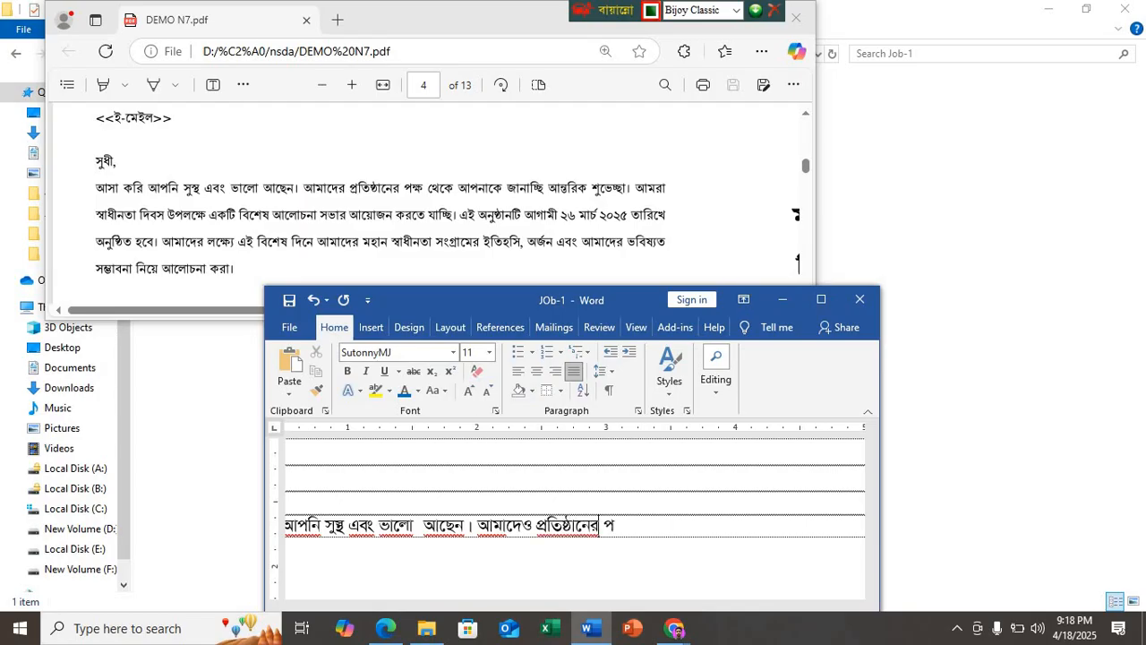
pyautogui.write('ক্ষ')
# Step: Finish the first sentence with "আছেন।" and begin the second with "আমাদেও প্রতিষ্ঠানের পক্ষ থেকে"
pyautogui.press('BackSpace')
pyautogui.write('ক্')
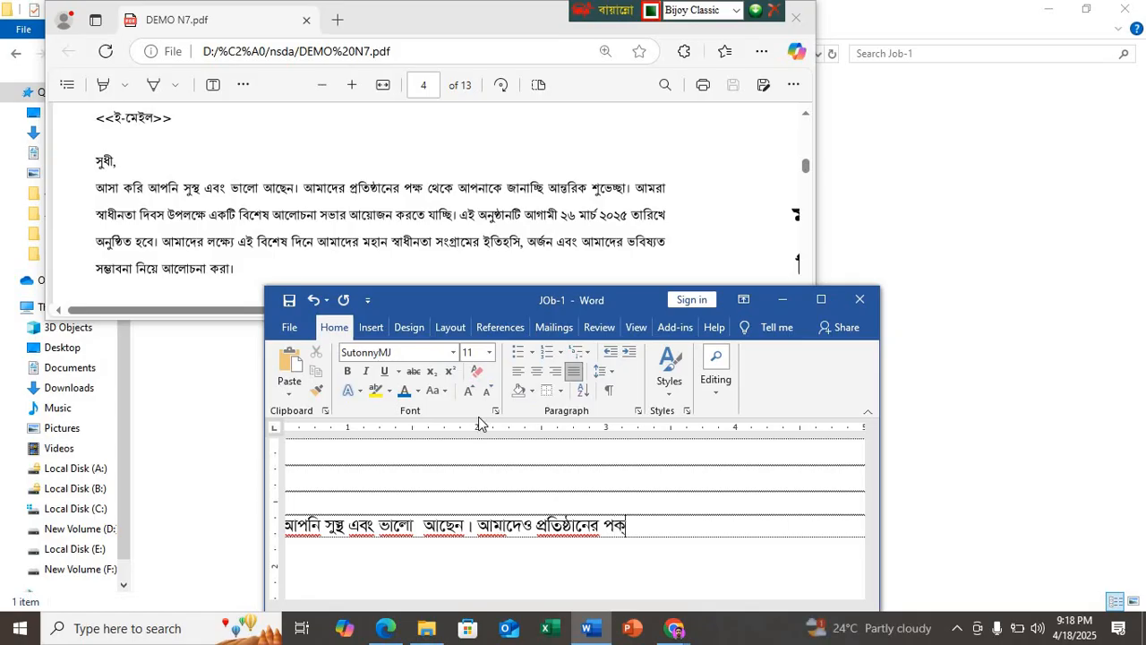
pyautogui.write('ষ থেকে')
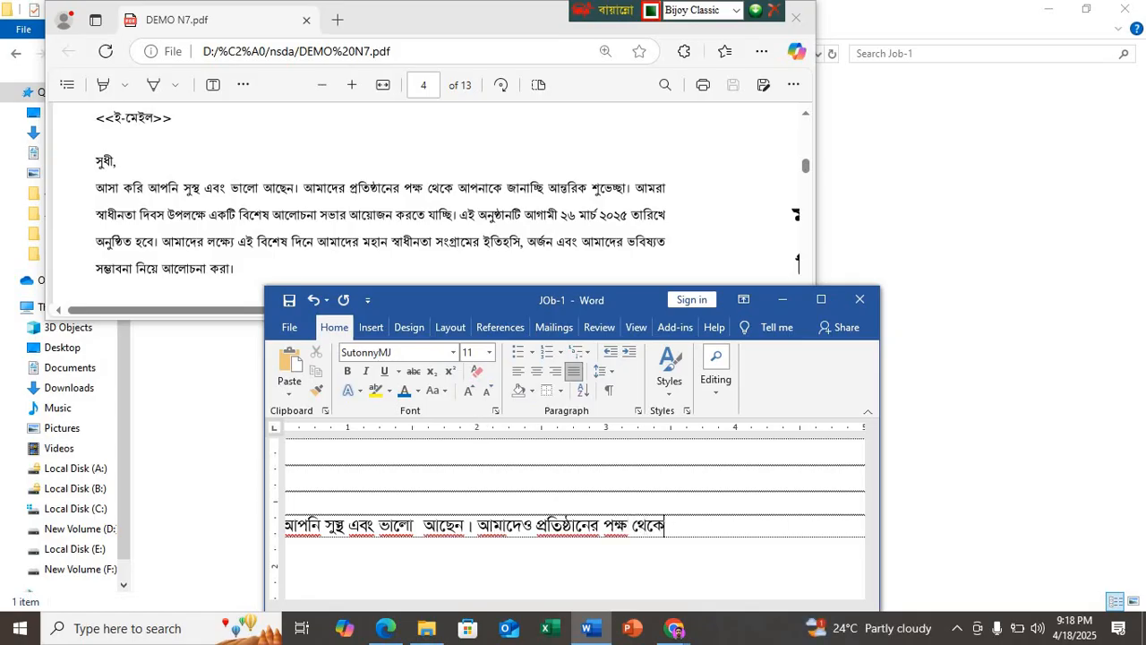
pyautogui.write(' আপনাকে')
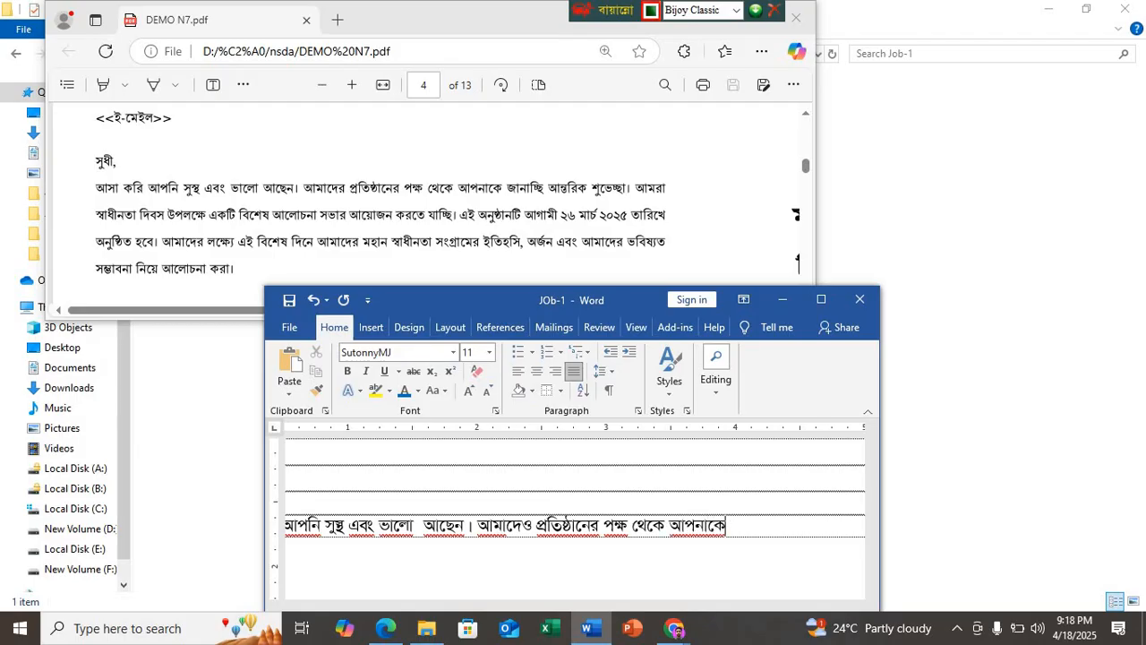
pyautogui.write(' জানা')
pyautogui.write('চি্ছ')
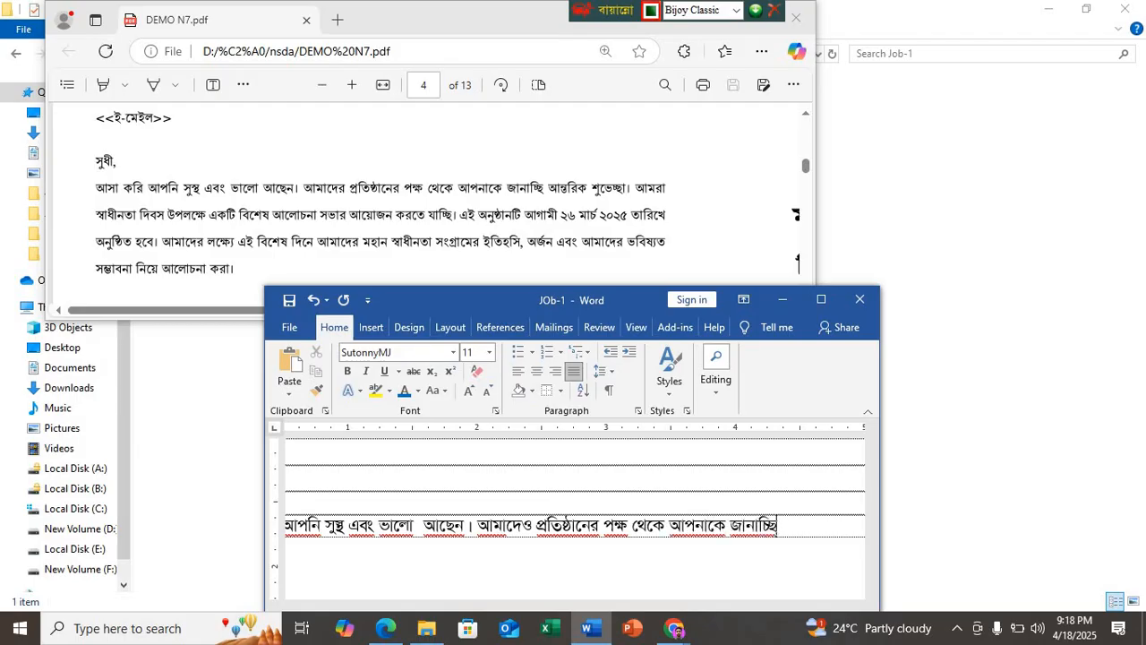
# Step: Complete the second sentence with "আপনাকে জানাচ্ছি আন্তরিক শুভেচ্ছা।"
pyautogui.write('াচ্ছি আন্তরিক')
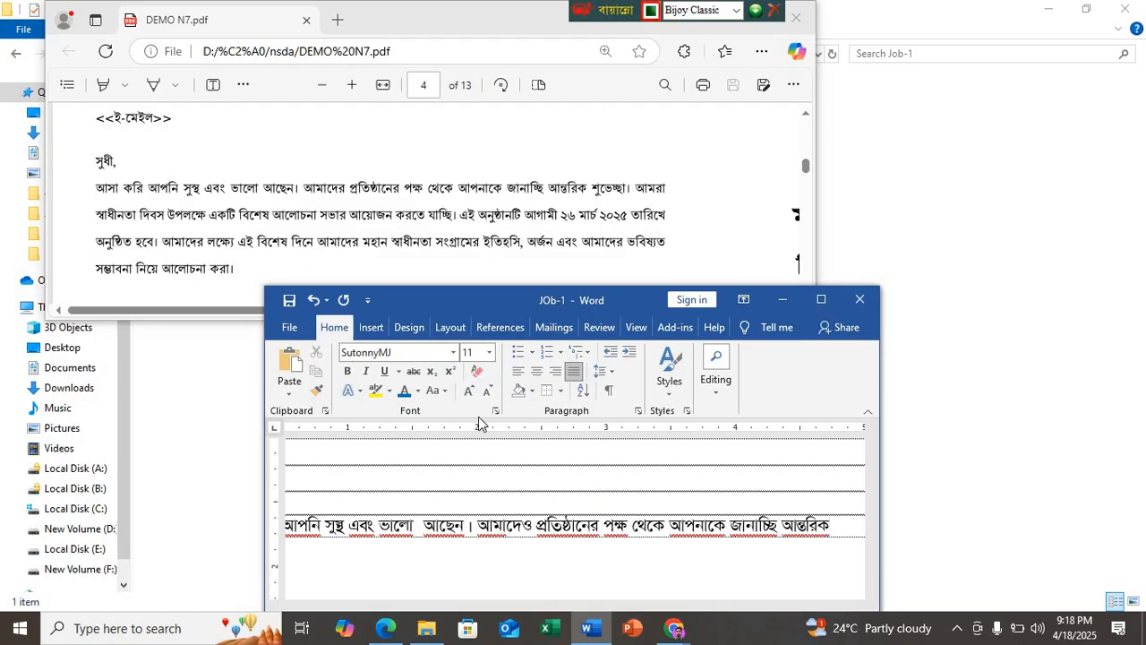
pyautogui.write(' শু')
pyautogui.write('ভেচ্ছা')
pyautogui.press('BackSpace')
pyautogui.press('BackSpace')
pyautogui.press('BackSpace')
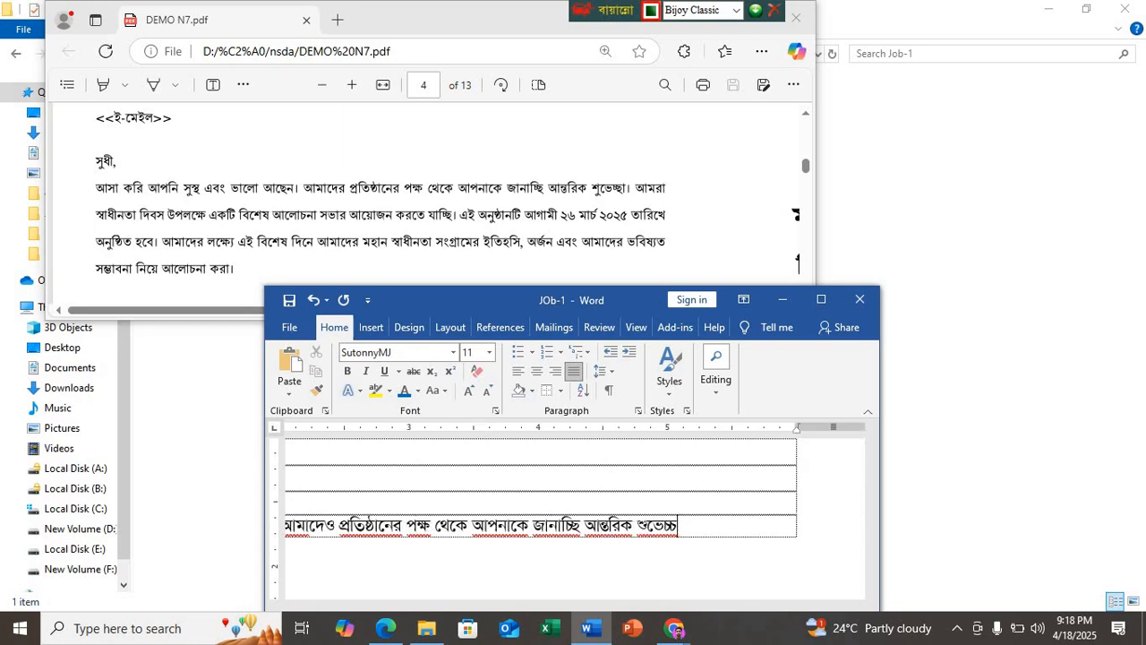
pyautogui.write('চ্ছা । আমরা স্বাধ')
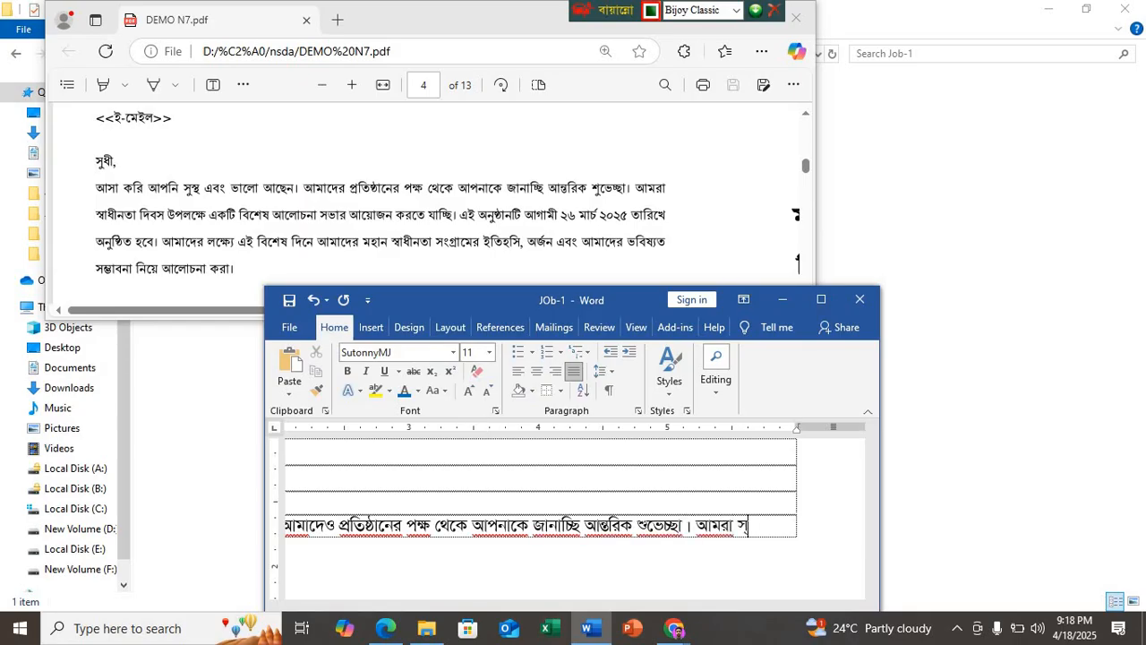
pyautogui.write('ীনতা')
pyautogui.write(' দিবস')
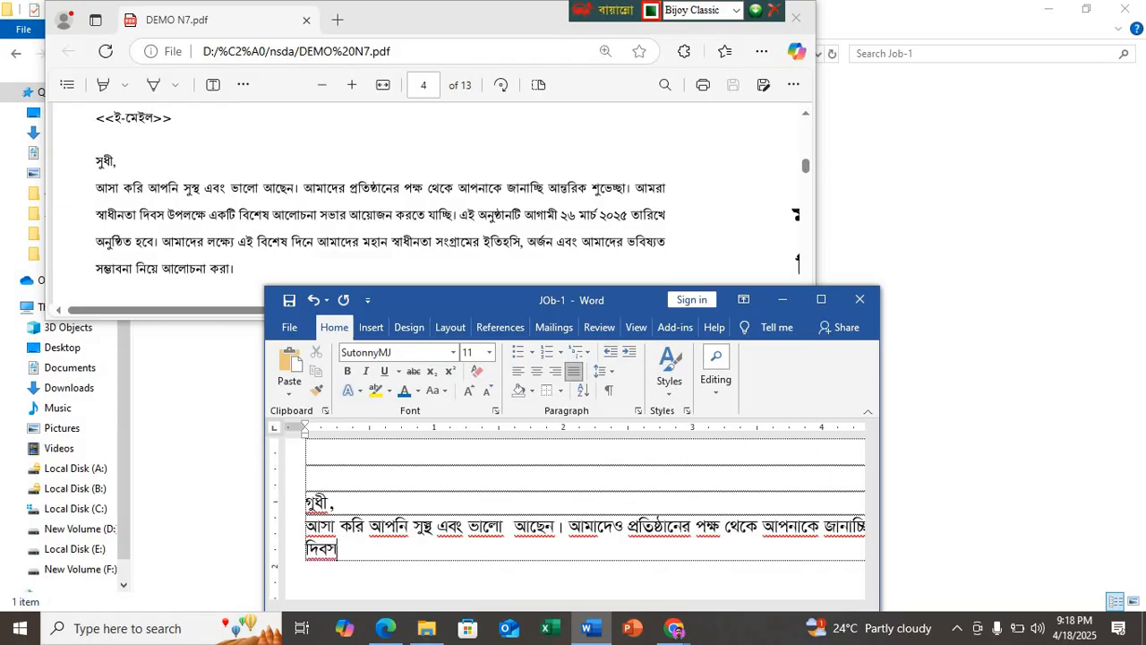
pyautogui.write(' উপলক্ষে')
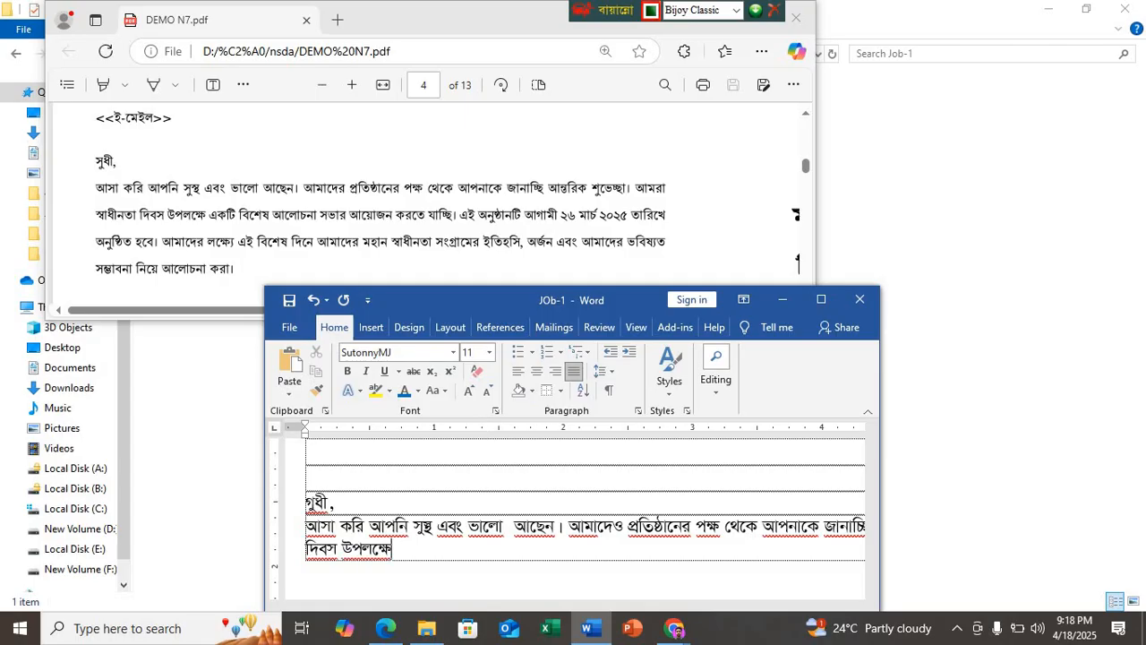
pyautogui.write(' একটি বিে')
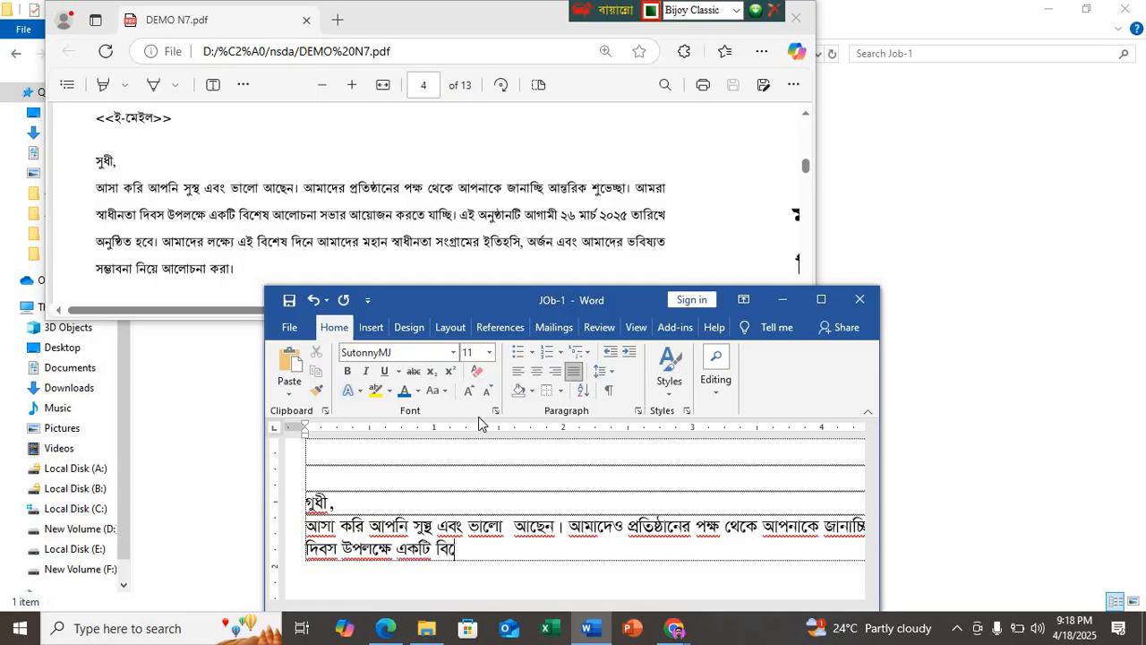
pyautogui.write('শষ')
pyautogui.write(' আলোচনা')
pyautogui.write(' স')
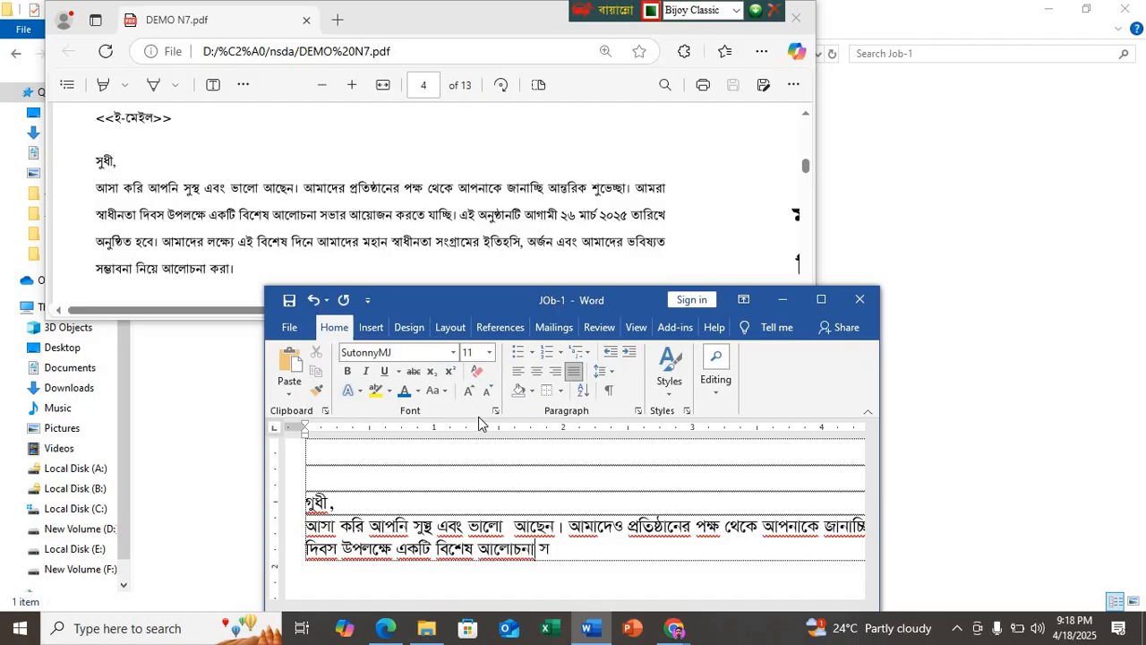
pyautogui.write('ভার আয়োজন')
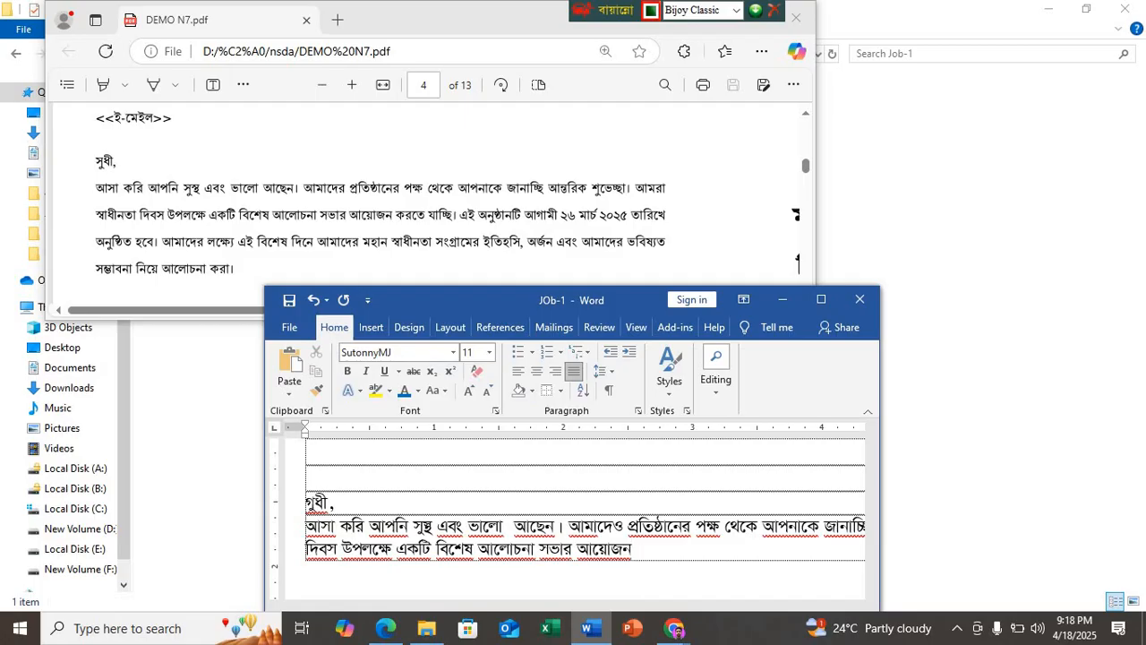
pyautogui.write(' করে')
pyautogui.write('ত')
pyautogui.write(' যাচ্ছি')
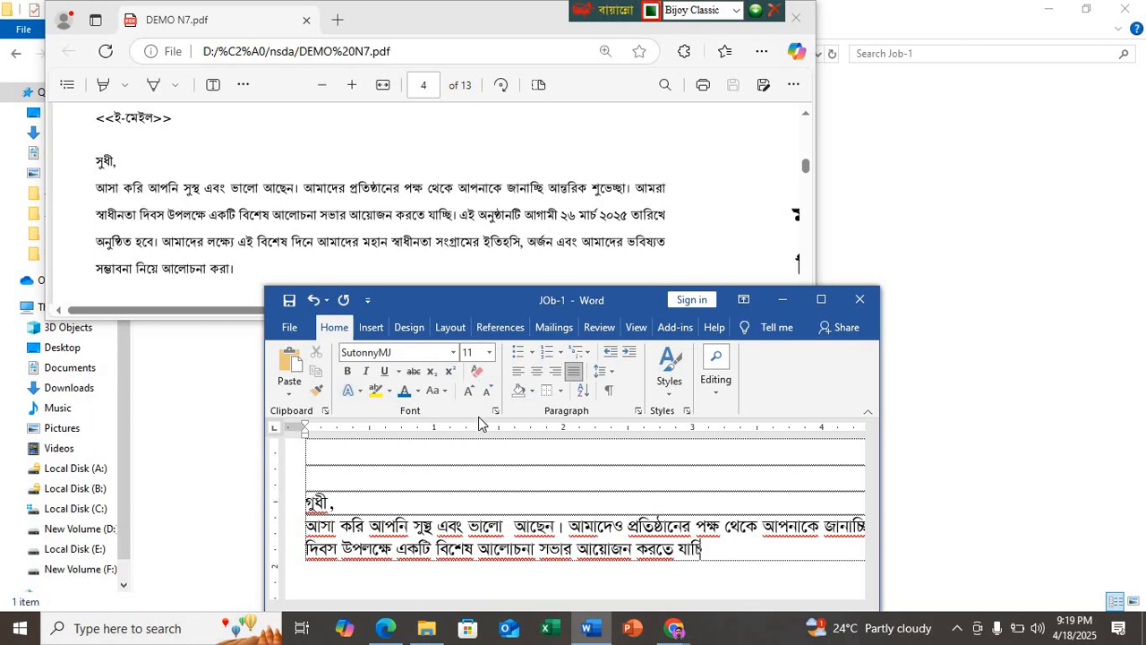
pyautogui.write(' । এই অ')
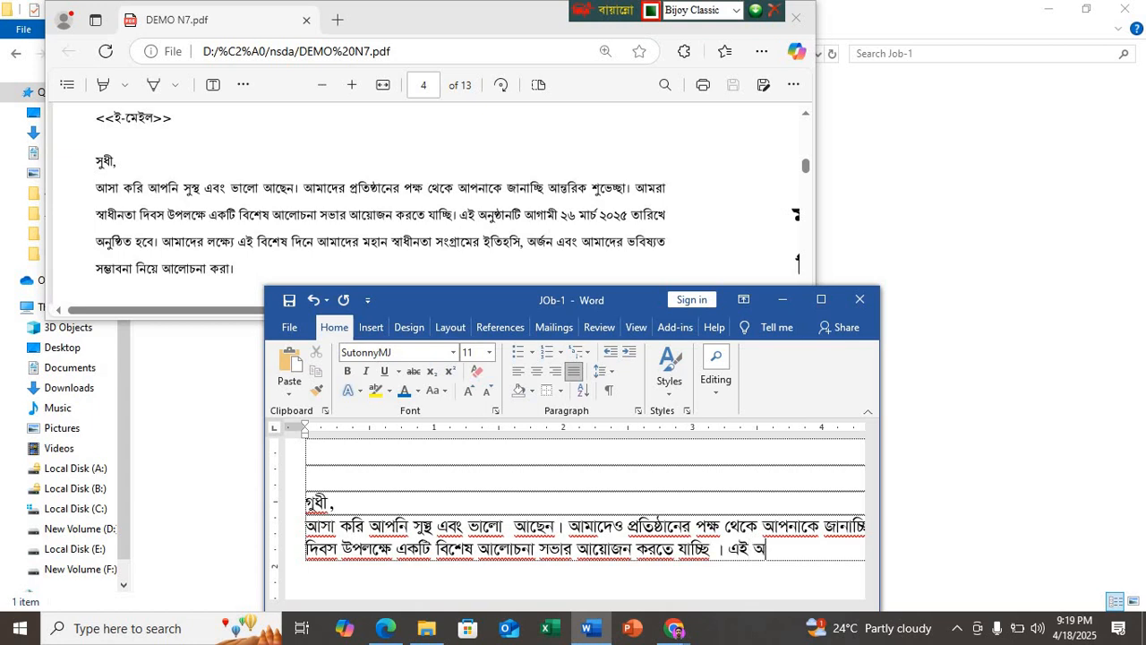
pyautogui.write('নুষ্ঠােন')
# Step: Begin the fourth sentence with "এই অনুষ্ঠানটি"
pyautogui.press('BackSpace')
pyautogui.press('BackSpace')
pyautogui.write('নটি')
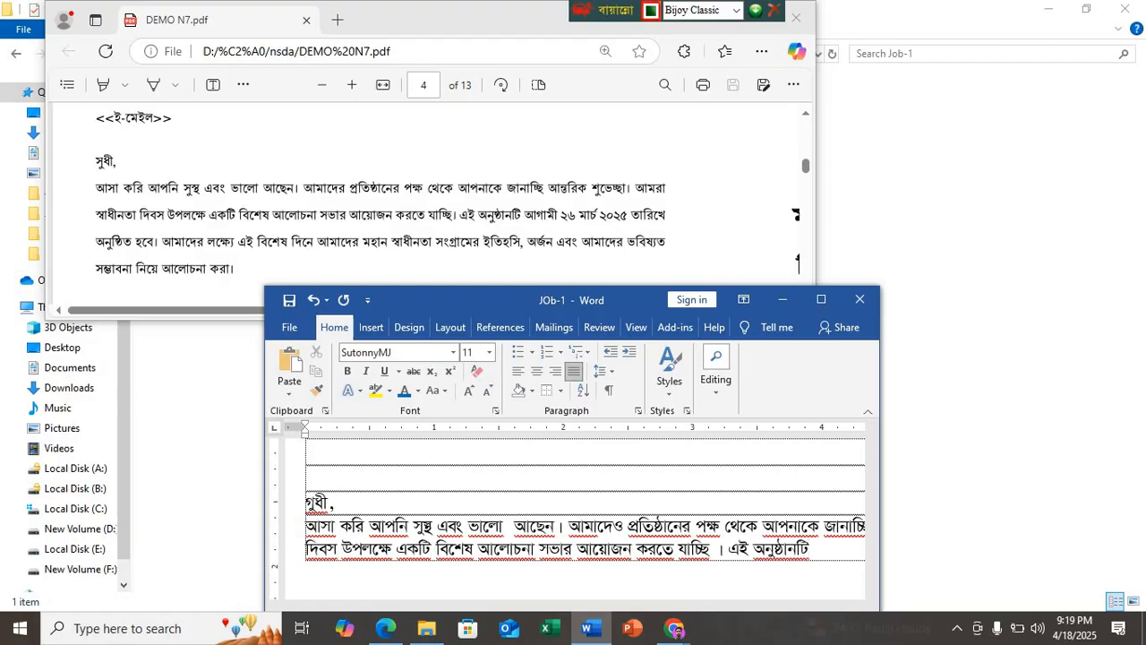
pyautogui.write(' আগামী ২৬ মার্চ')
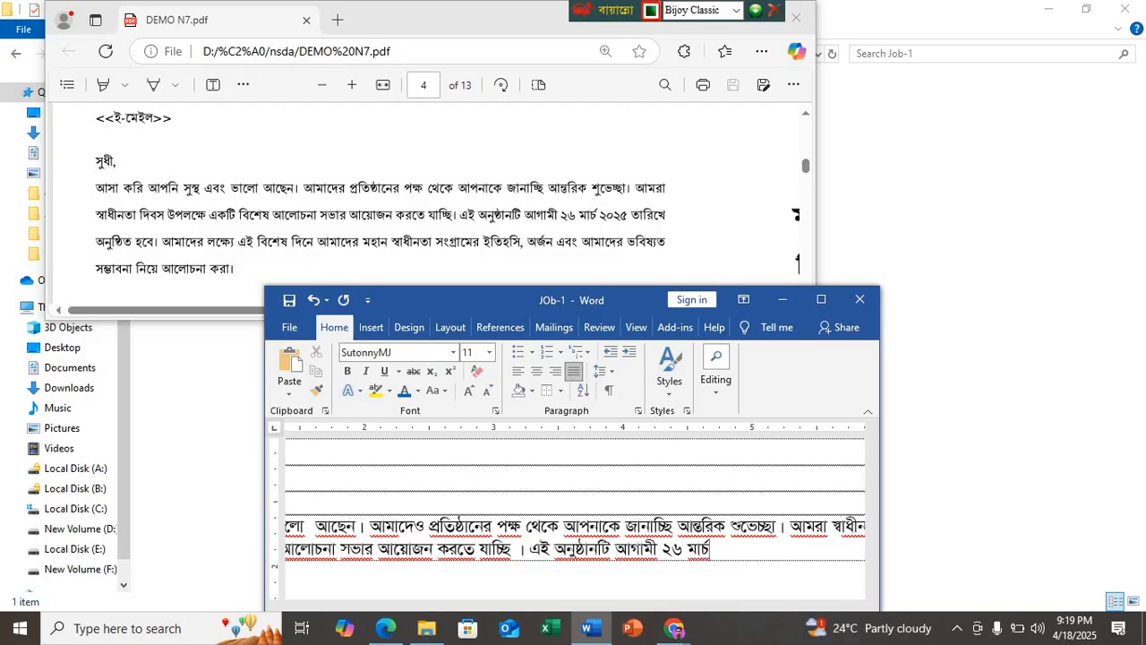
pyautogui.write(' ২০২৫ তারিখে')
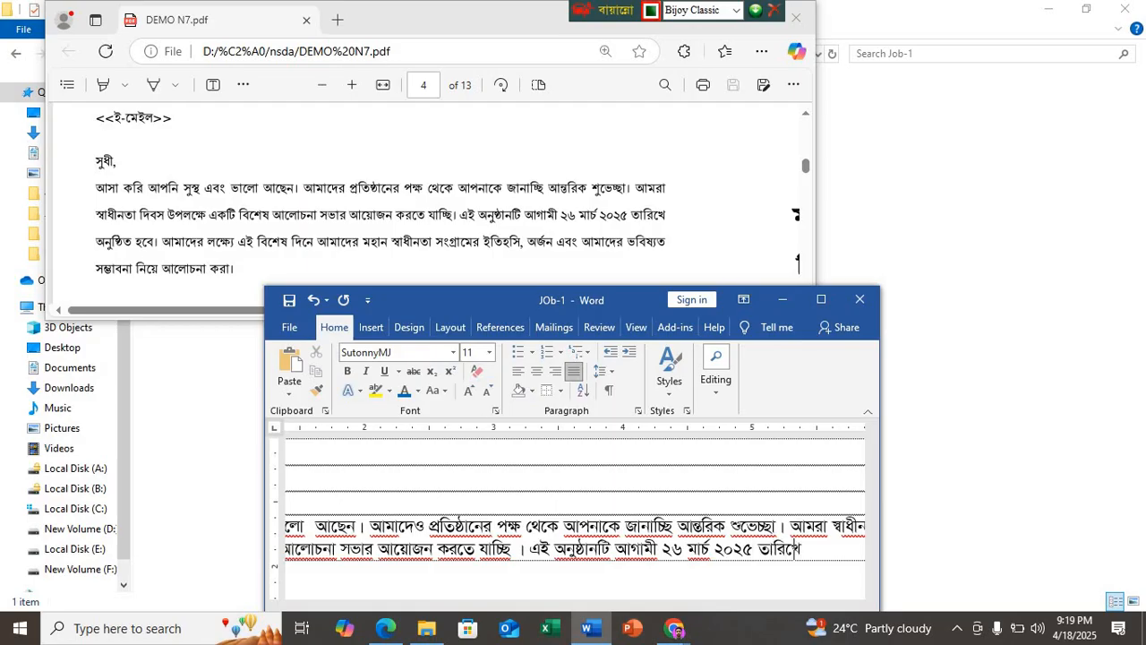
pyautogui.write(' অনুষ্ঠিত')
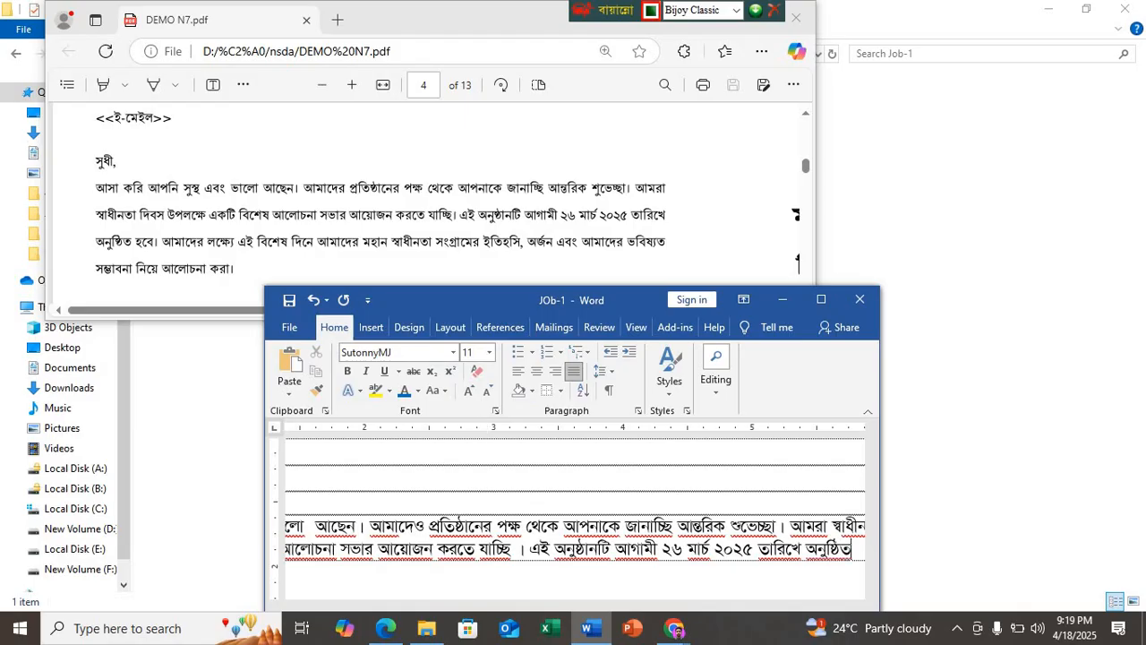
pyautogui.write(' হবে ।')
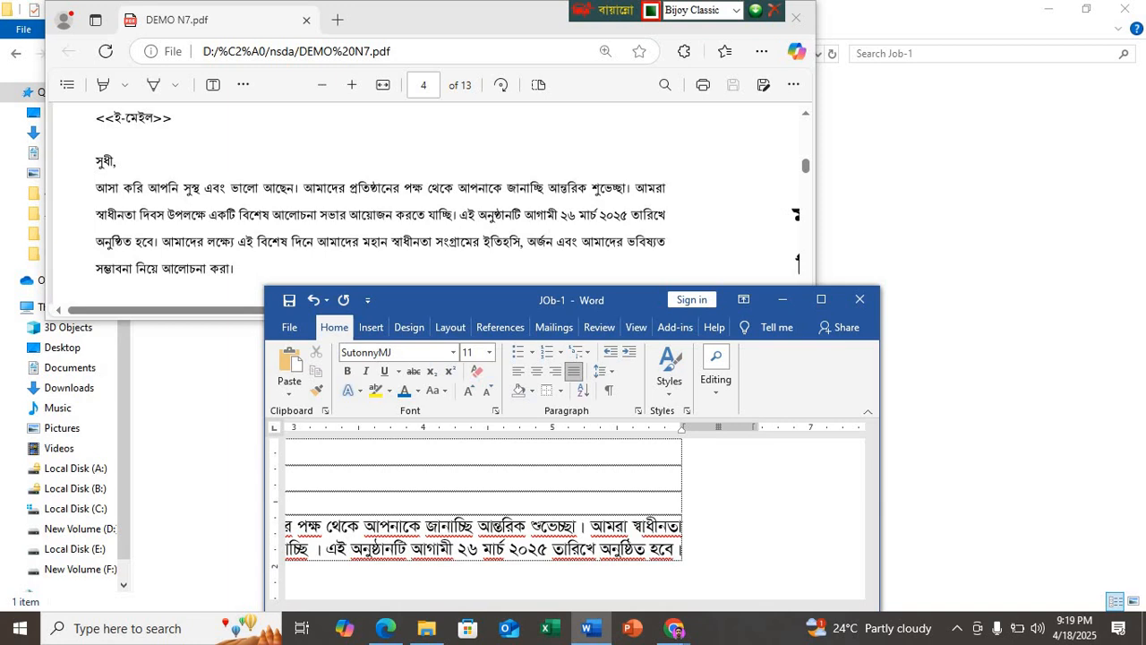
# Step: Begin the fifth sentence of the letter's body with "আমদের লক্ষ্যে"
pyautogui.press('Return')
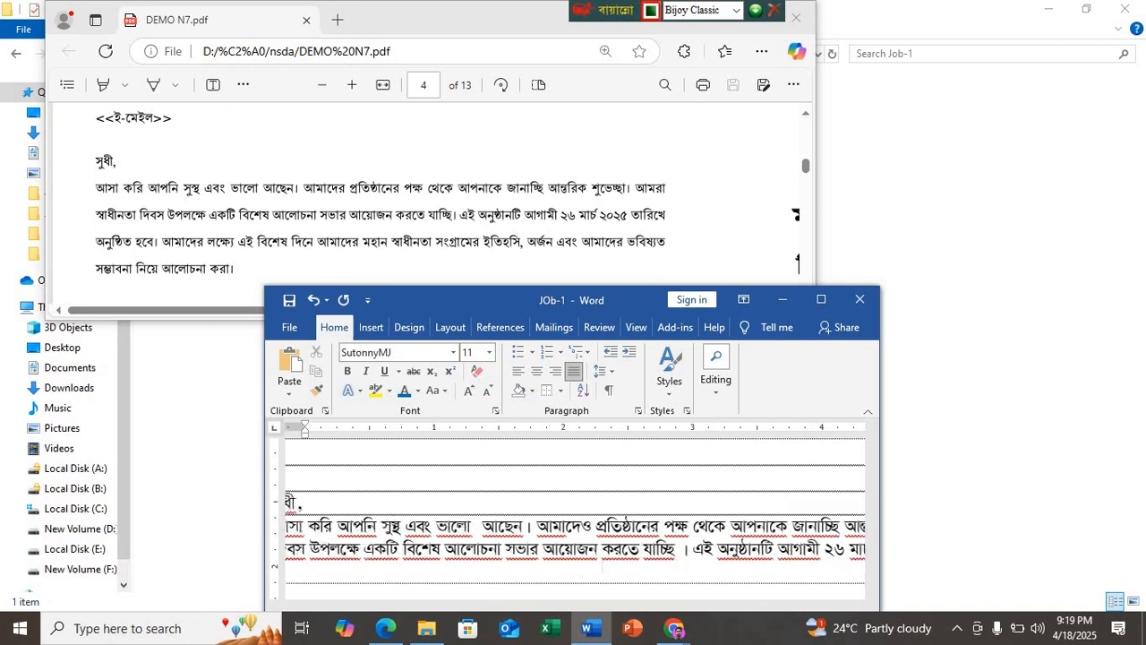
pyautogui.write('আমদেও')
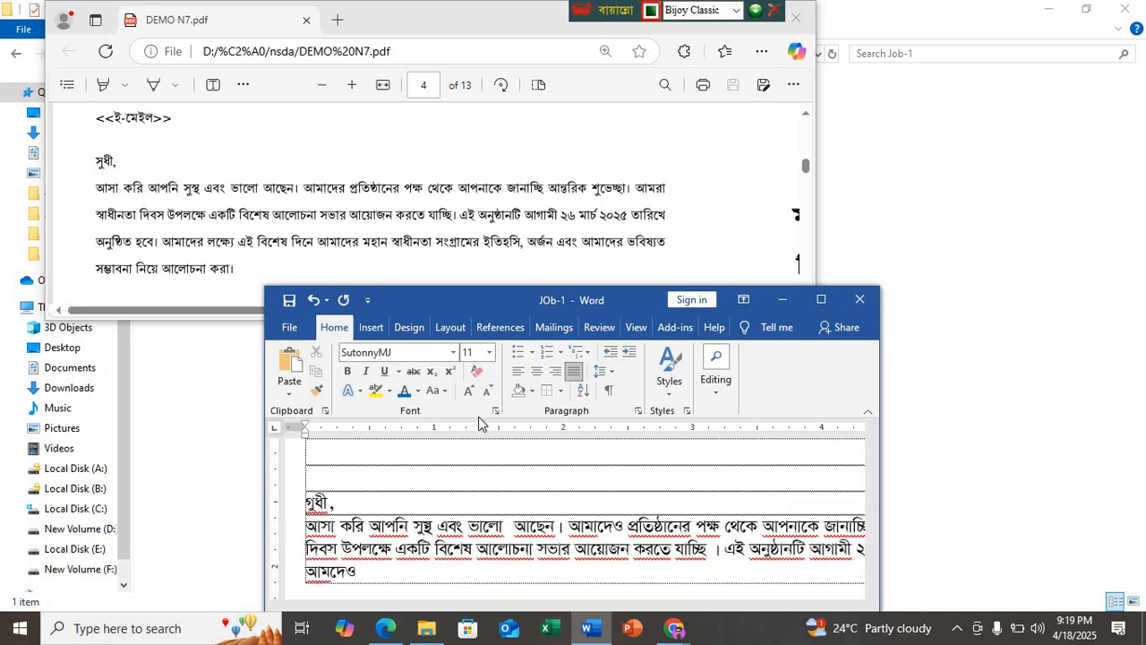
pyautogui.write(' নক্ষে')
pyautogui.press('BackSpace')
pyautogui.press('BackSpace')
pyautogui.press('BackSpace')
pyautogui.press('BackSpace')
pyautogui.press('BackSpace')
pyautogui.write('র লক্ষে')
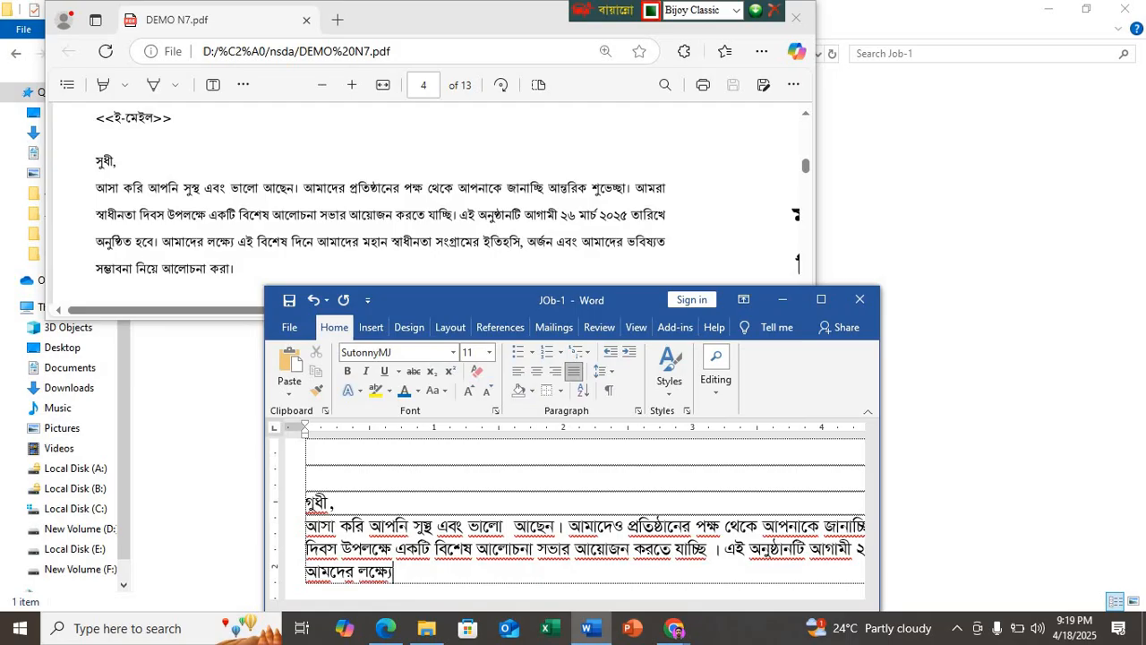
pyautogui.write(' এই িবশেষ ')
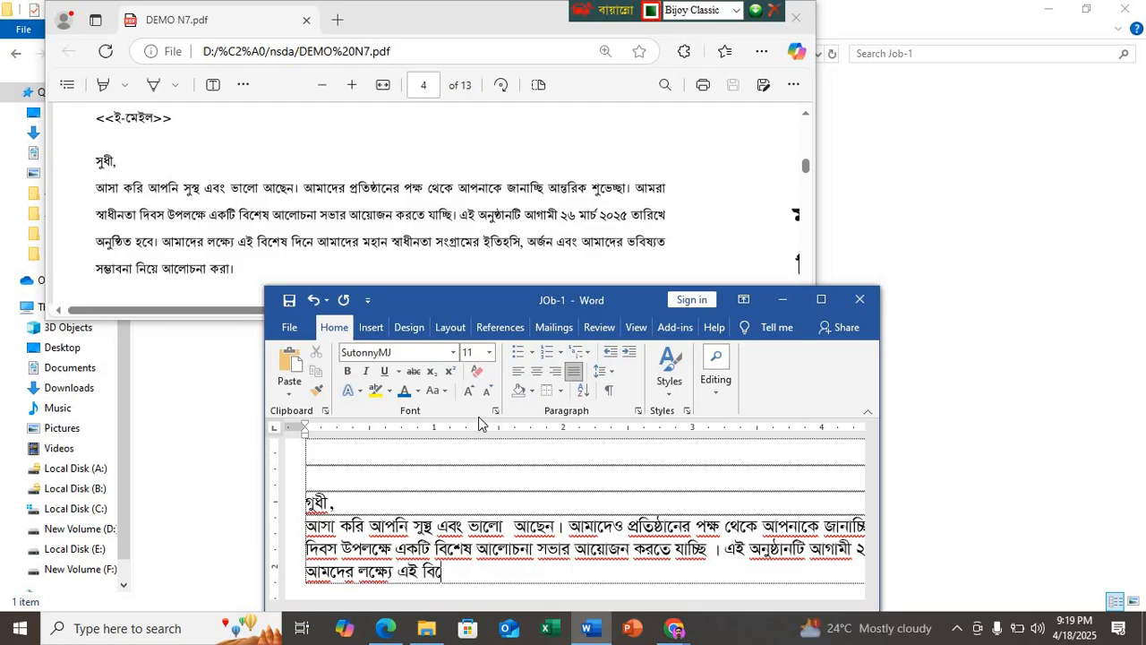
pyautogui.write('িদনে')
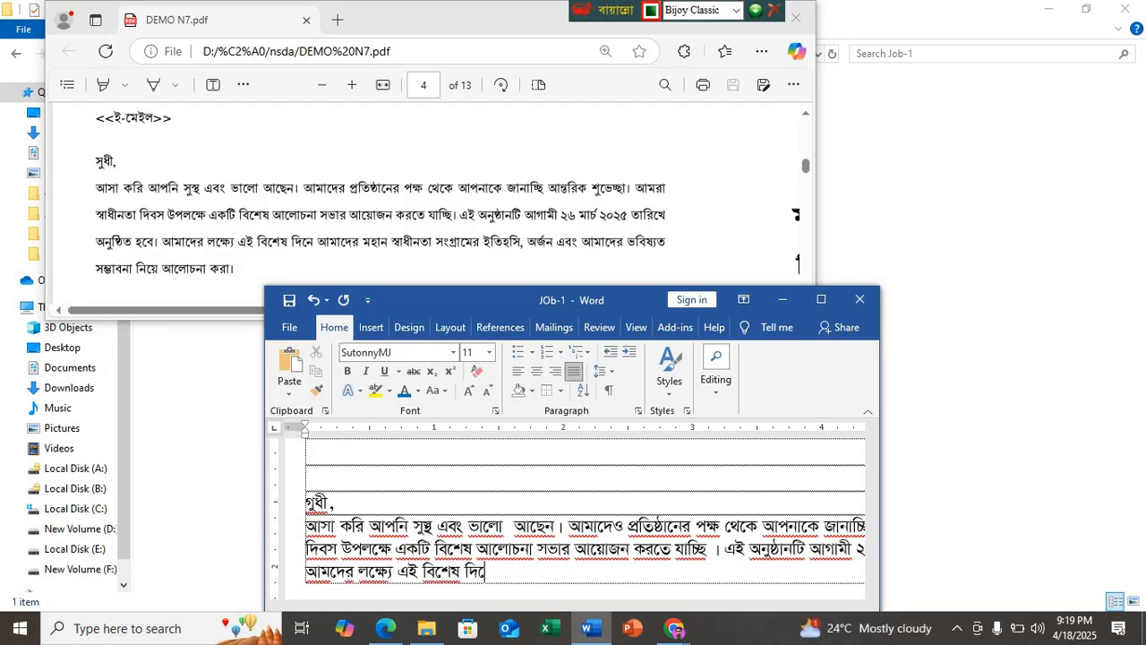
pyautogui.write(' আমাদেও')
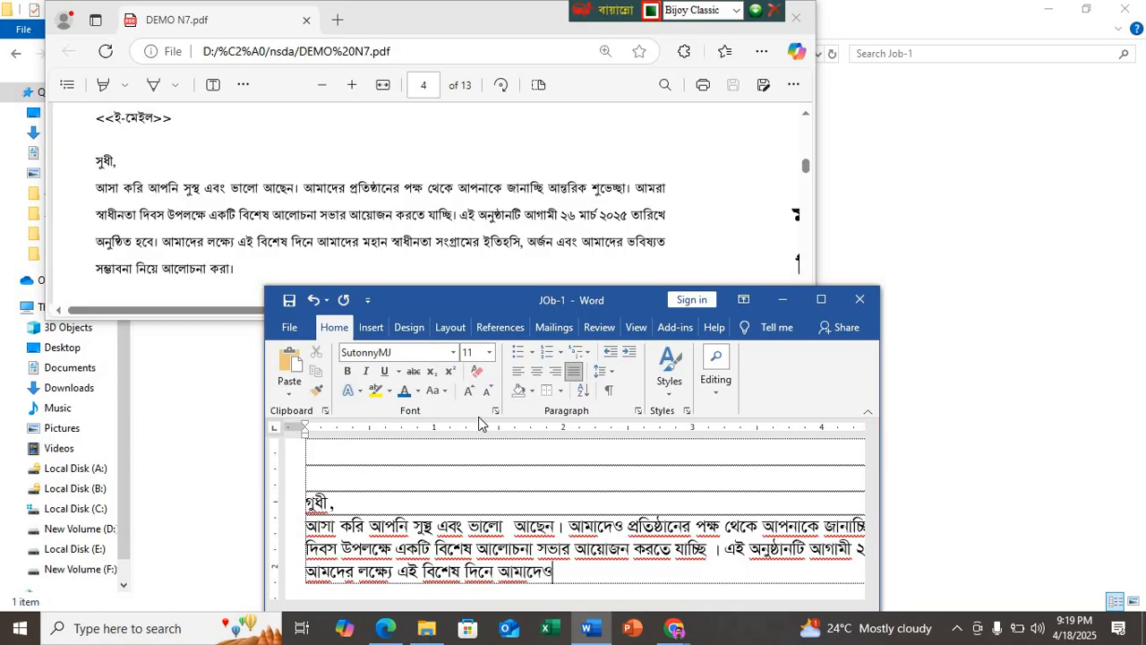
pyautogui.write(' মহান স্বাধীনতা')
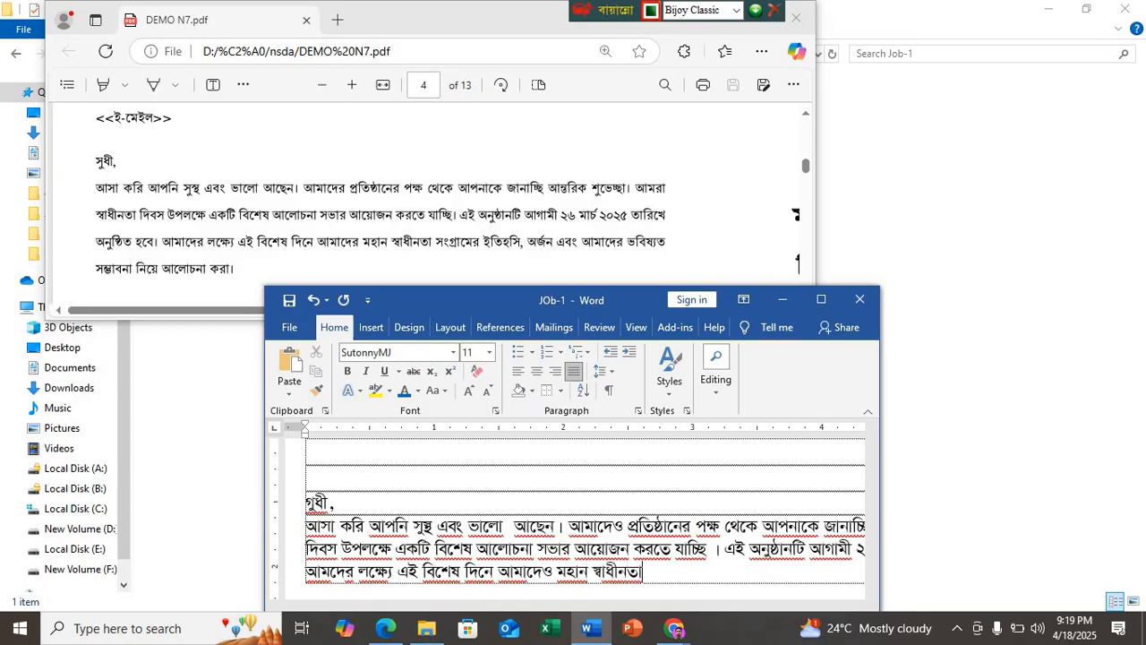
pyautogui.write(' সংগ্রাম')
pyautogui.write('ের')
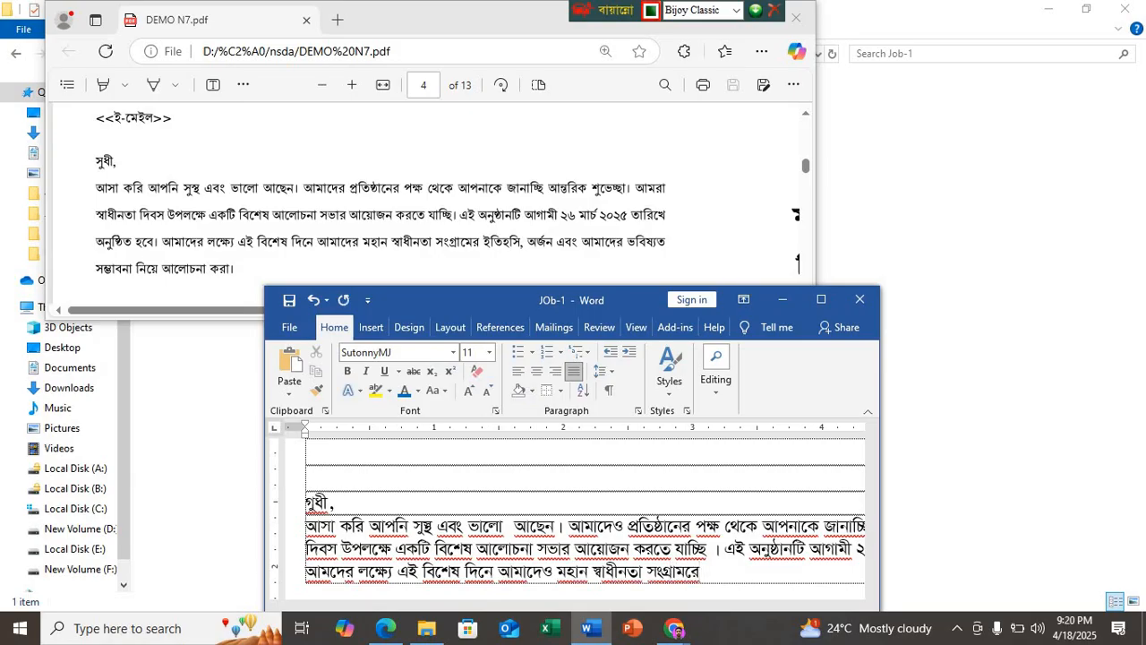
# Step: Continue the fifth sentence with "মহান স্বাধীনতা সংগ্রামের", correcting the vowel sign in the last word
pyautogui.press('BackSpace')
pyautogui.press('BackSpace')
pyautogui.press('Left')
pyautogui.write('ে')
pyautogui.press('Right')
# Step: Check the Google Meet call, return to the Word document and minimize the Meet window
pyautogui.click(674, 628)
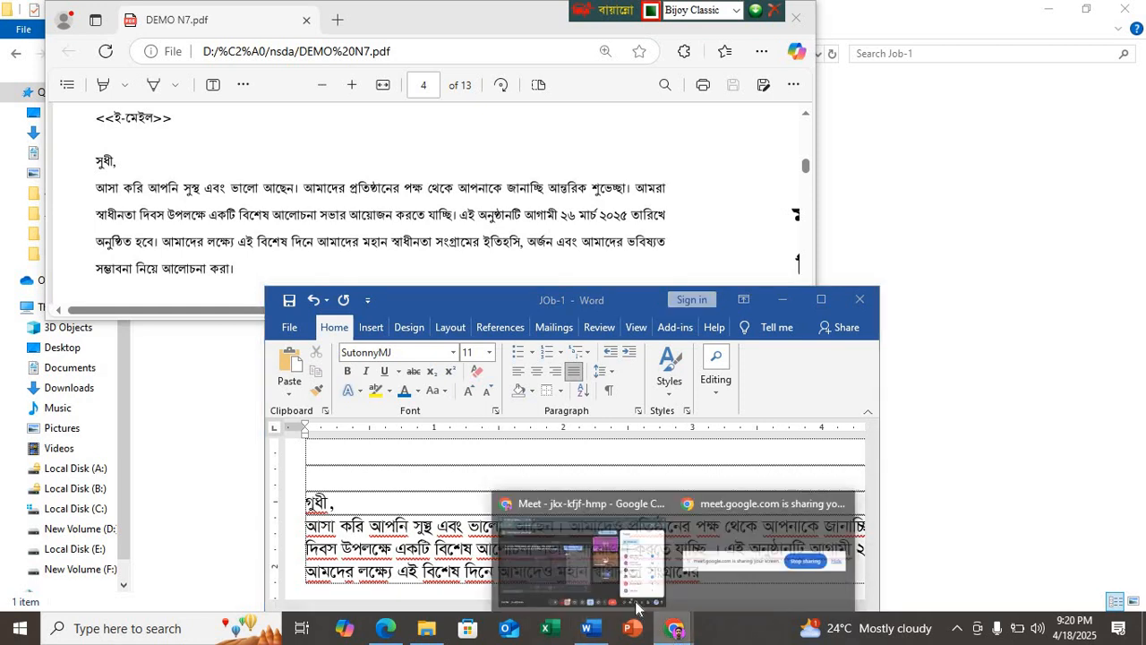
pyautogui.click(571, 565)
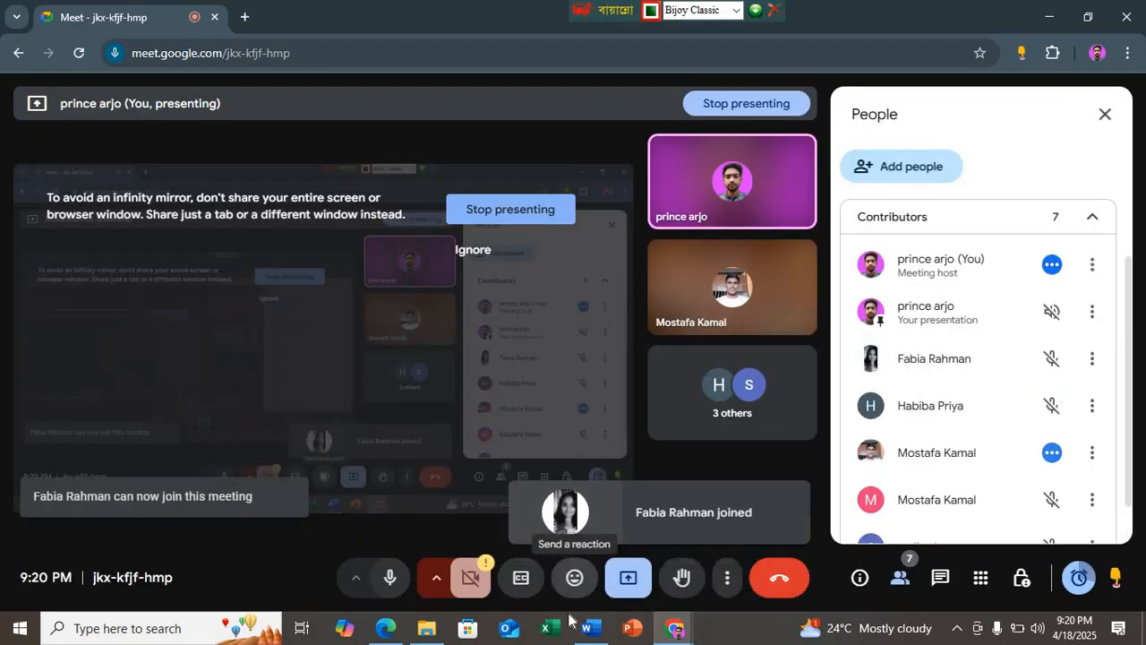
pyautogui.click(588, 628)
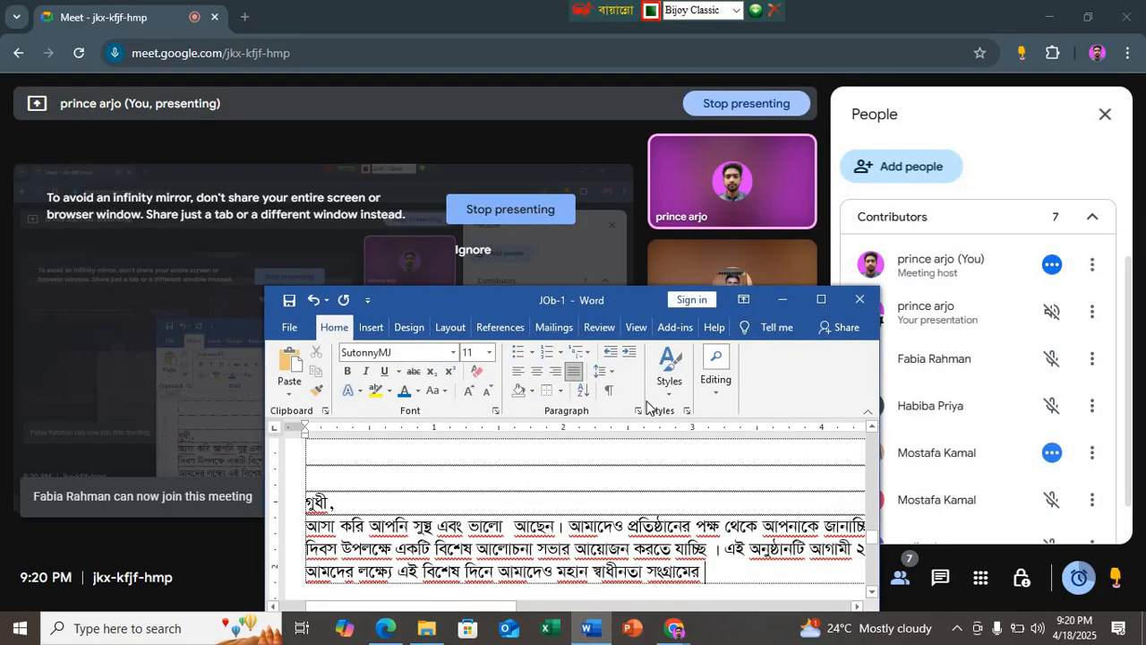
pyautogui.click(1050, 16)
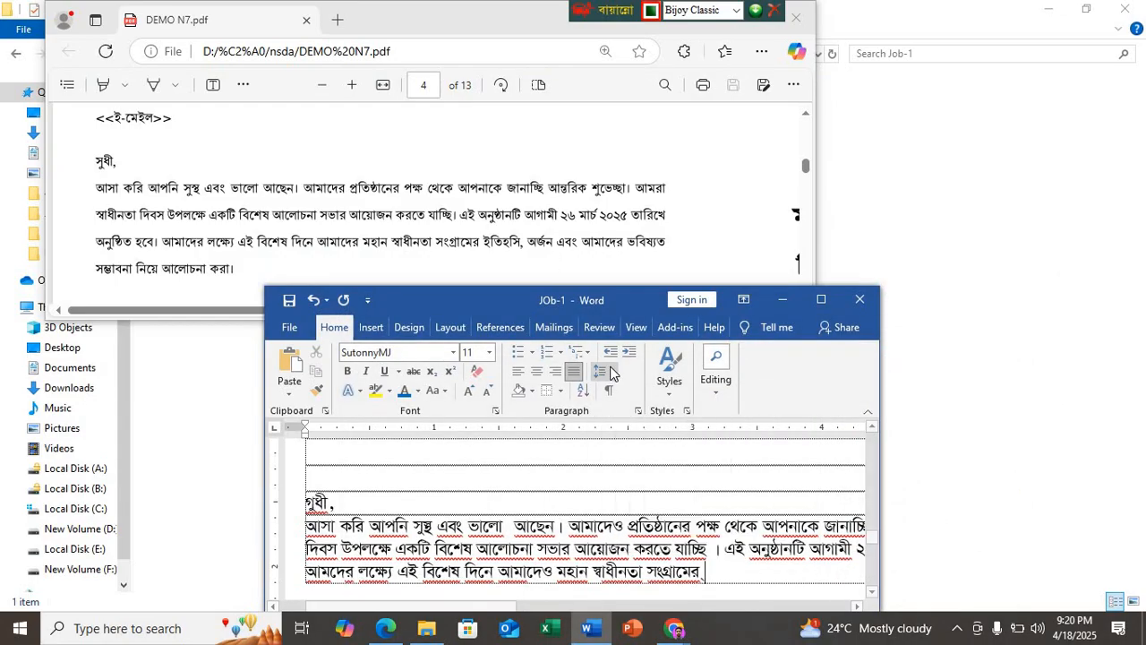
# Step: Continue the fifth sentence with "ইতিহসি, অর্জন এবং আমাদের ভবিষ্যত"
pyautogui.write('ইতিহ')
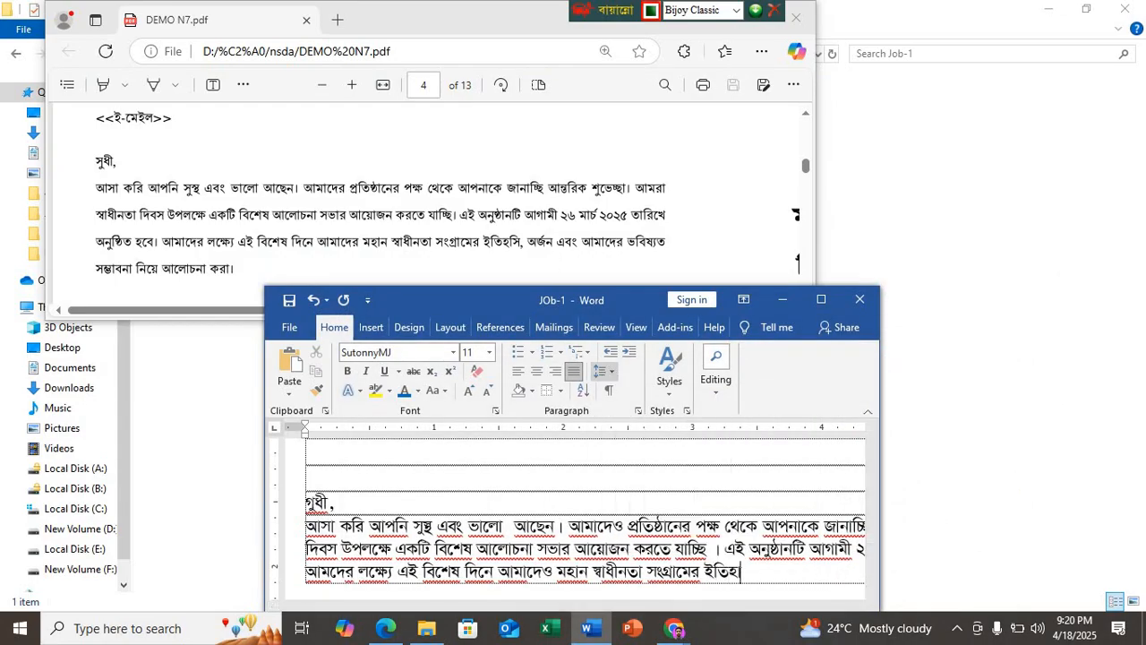
pyautogui.write('া')
pyautogui.press('BackSpace')
pyautogui.write('া')
pyautogui.write('সি, অর্জন')
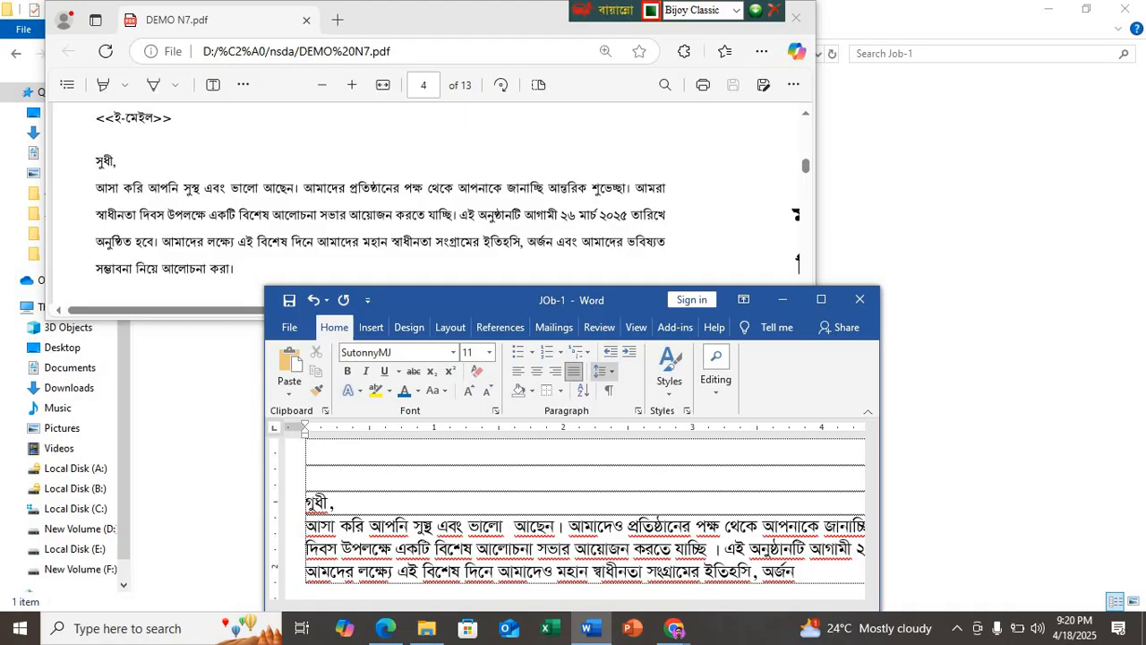
pyautogui.write(' এবং আমাদের')
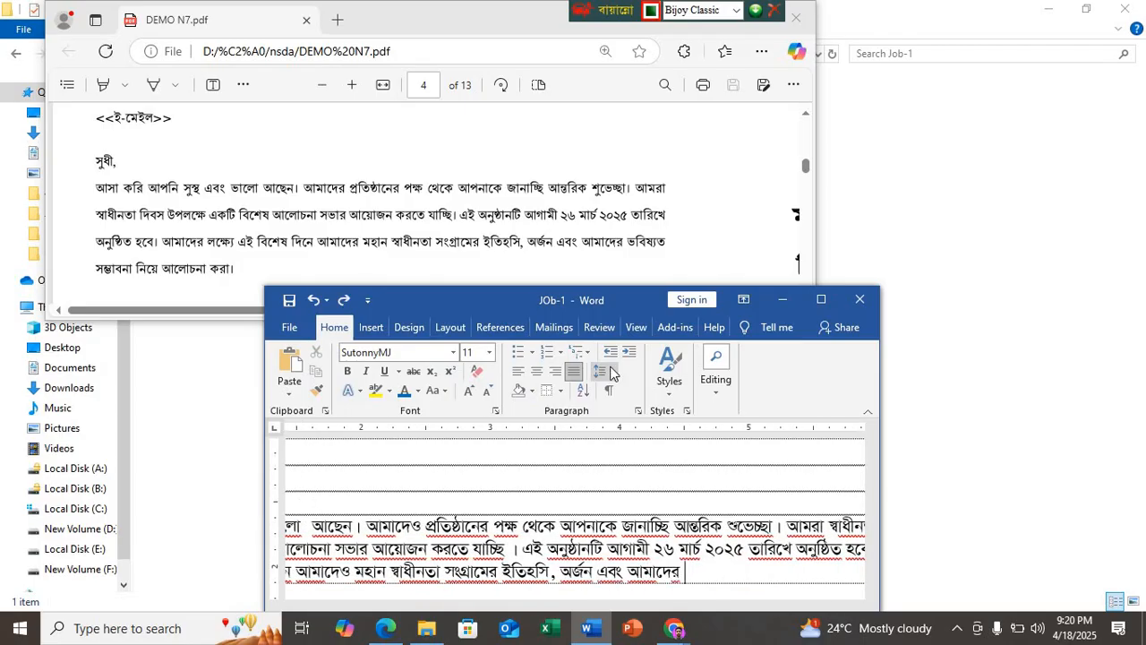
pyautogui.write(' ভবিষ্যত ')
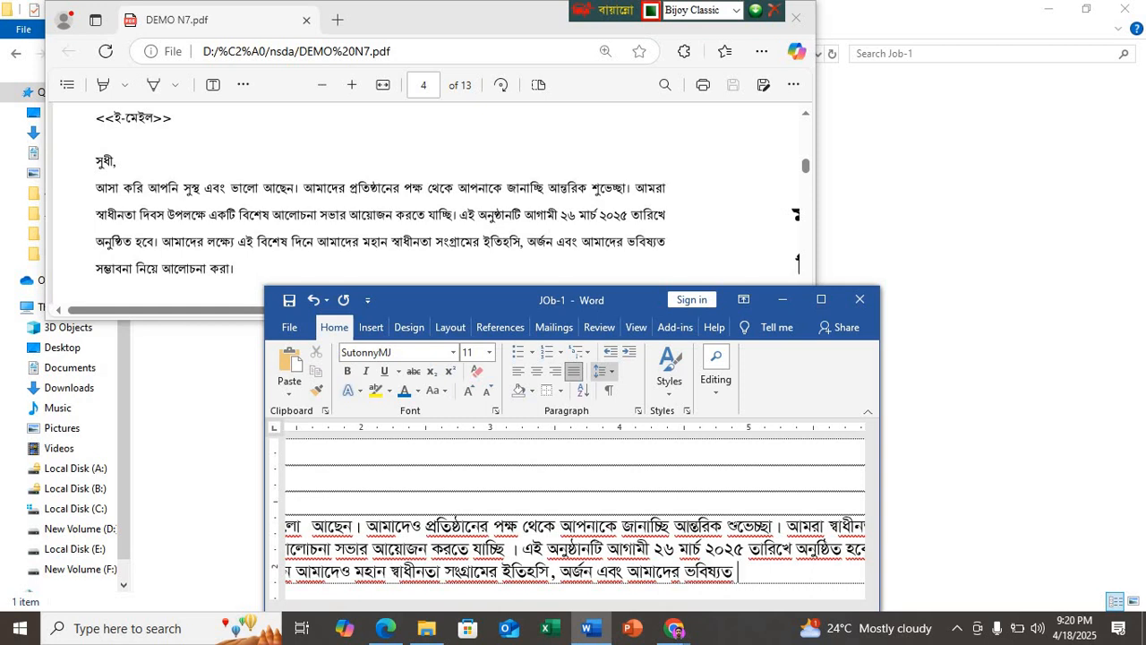
pyautogui.write('সম্ভাবনা')
pyautogui.write(' নিয়ে আ')
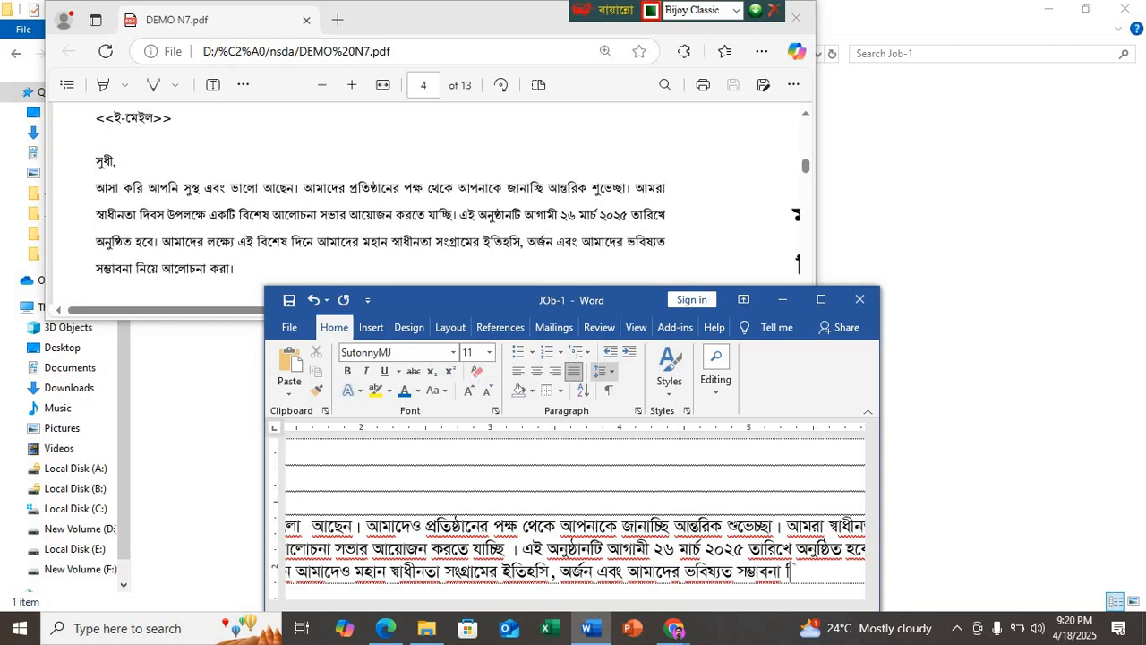
pyautogui.write('লোচ')
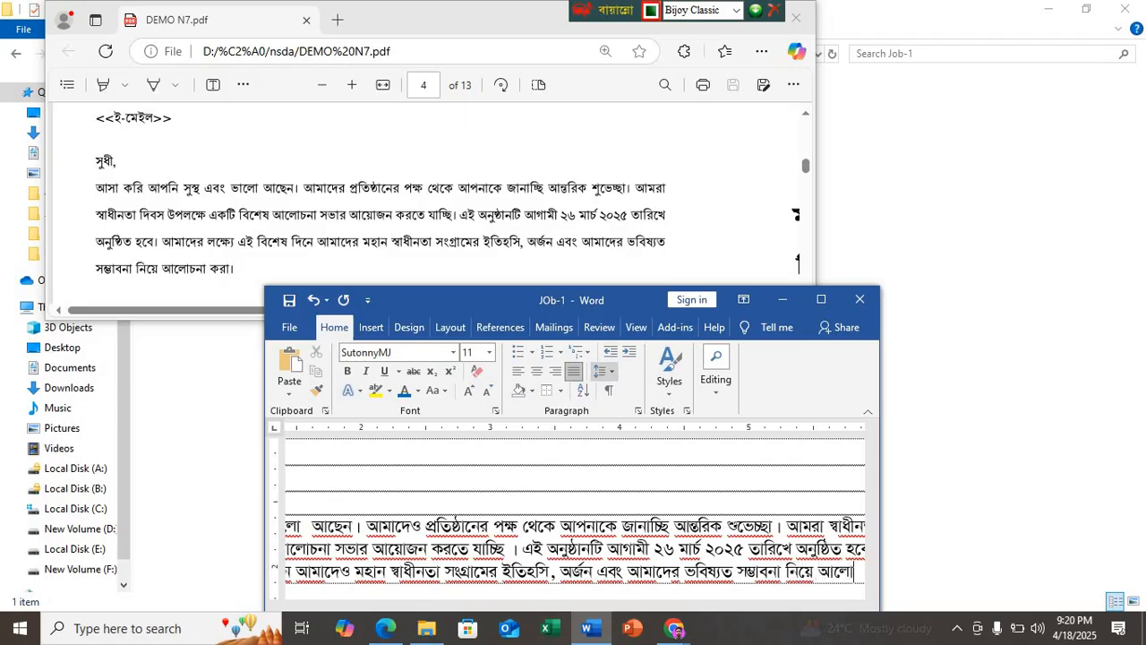
# Step: Complete the fifth sentence with "সম্ভাবনা নিয়ে আলোচনা করা ।"
pyautogui.press('BackSpace')
pyautogui.press('BackSpace')
pyautogui.write('া')
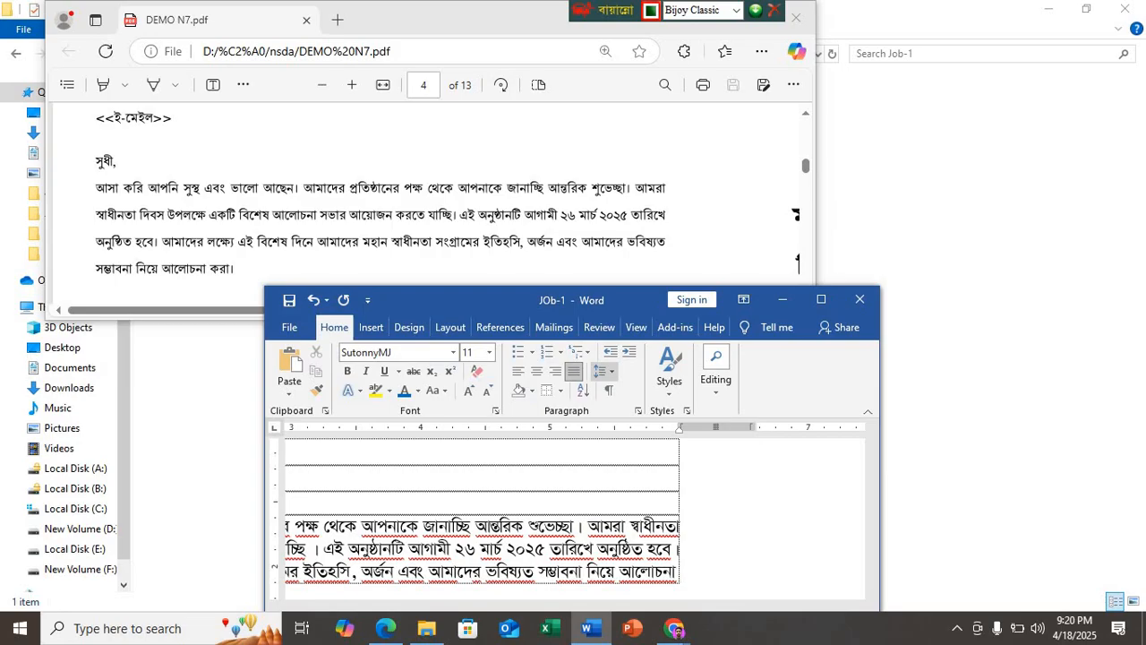
pyautogui.write('চনা করা')
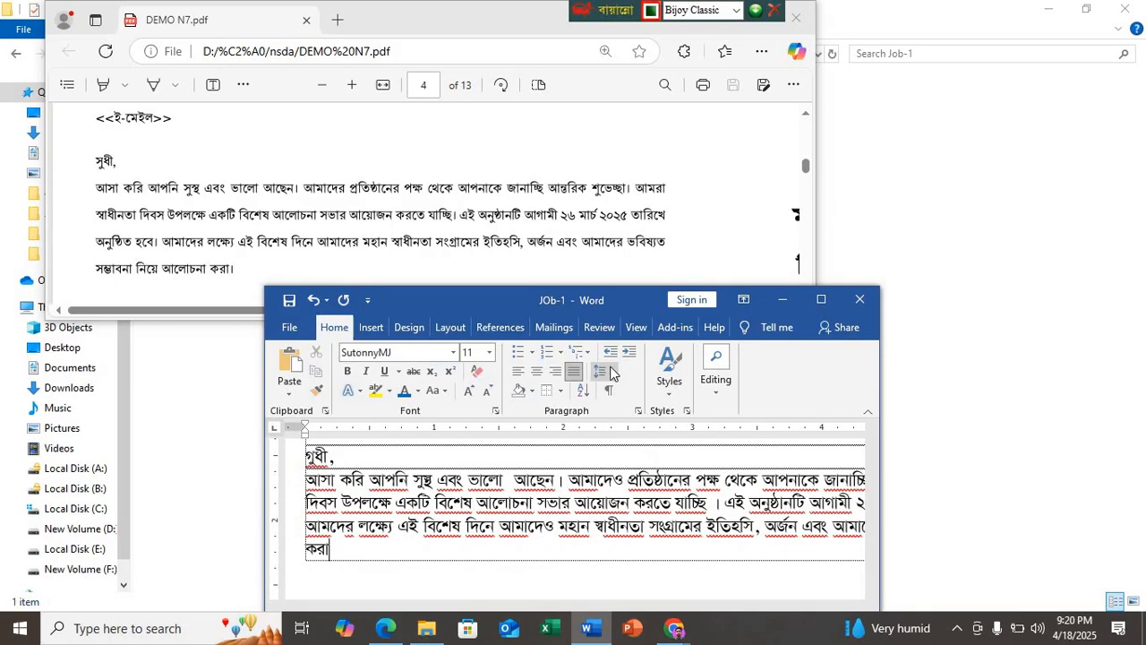
pyautogui.write(' ।')
# Step: Add the heading line "আলোচনা সভার বিবরণ নিম্নরুপ:" below the first paragraph, following the PDF sample
pyautogui.scroll(-3, 333, 235)
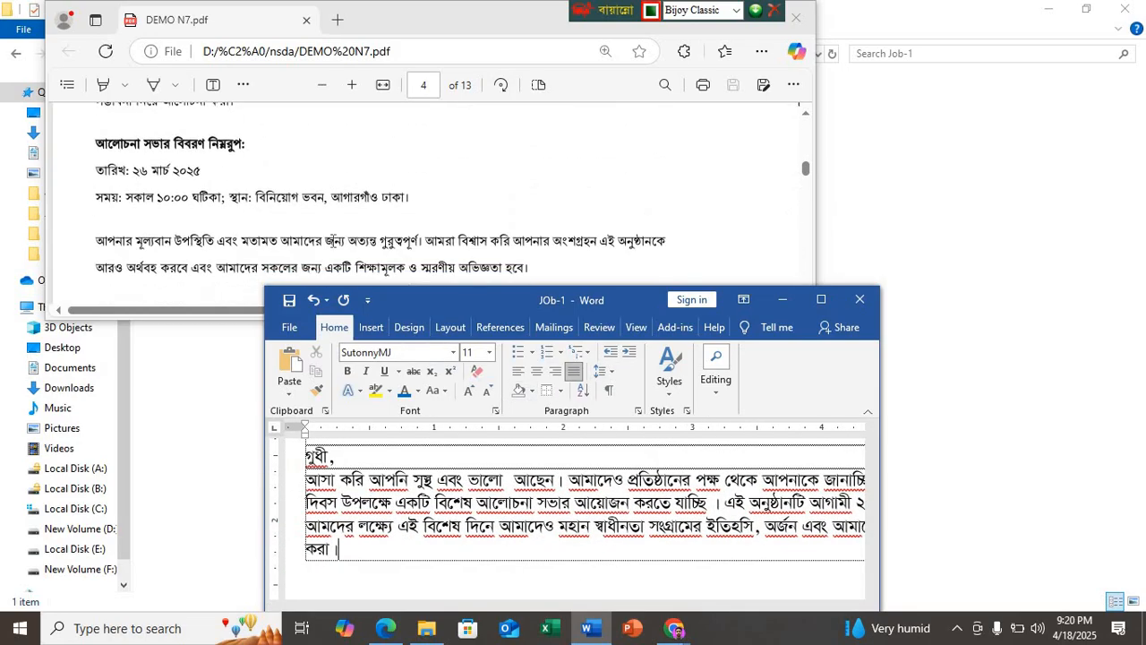
pyautogui.scroll(2, 332, 238)
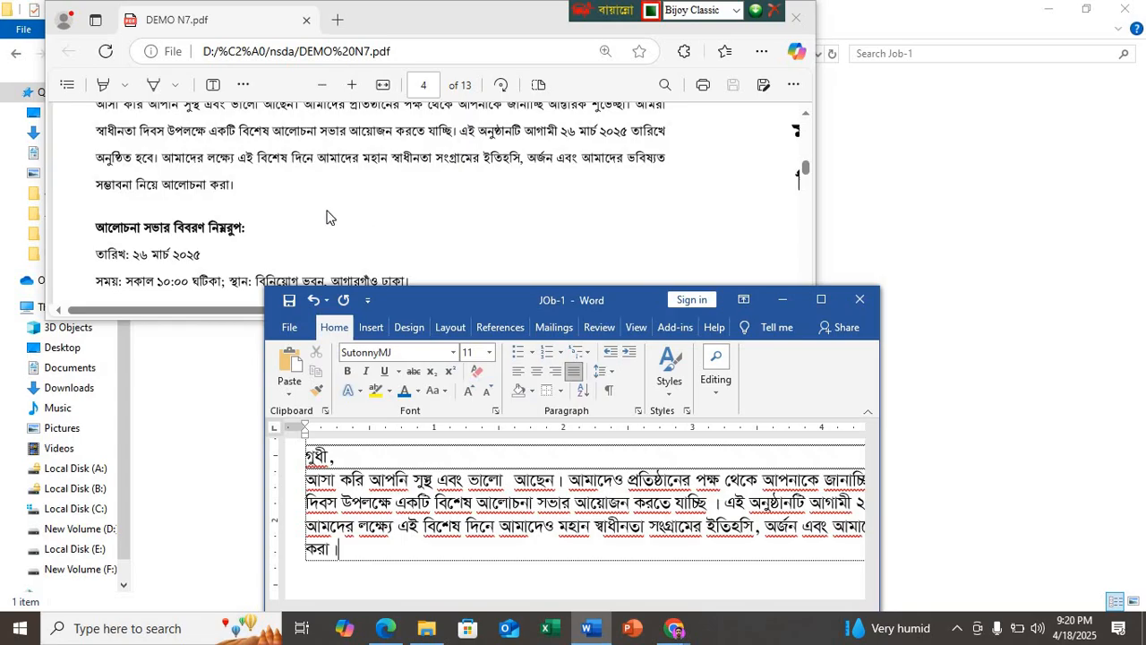
pyautogui.press('Return')
pyautogui.write('আলো')
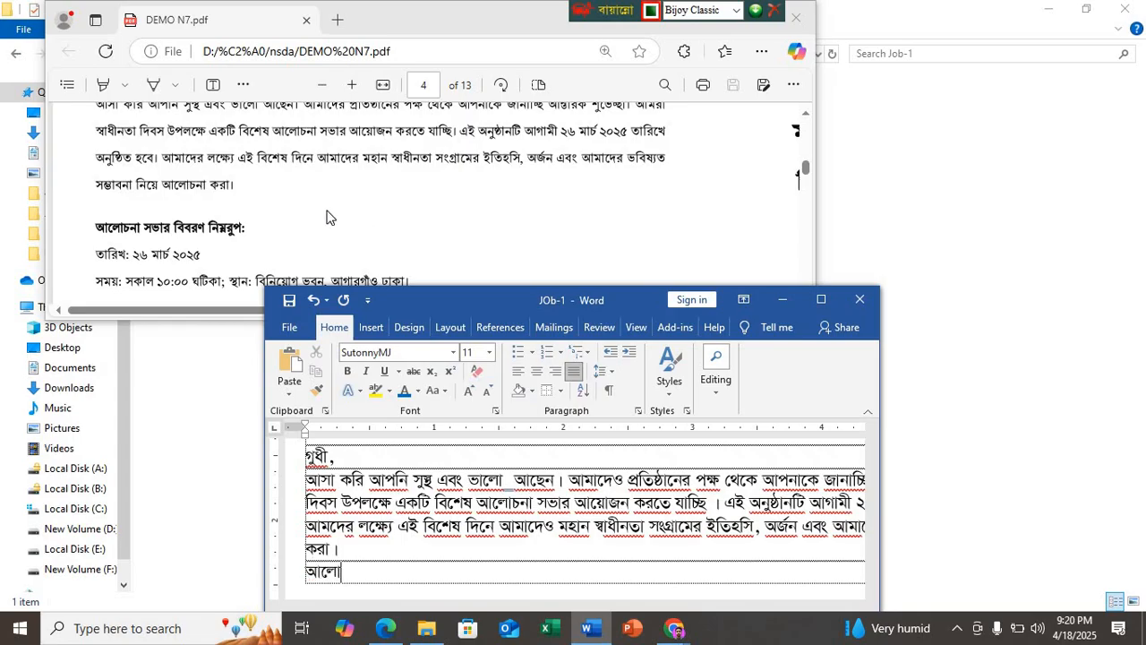
pyautogui.write('চনা সভার')
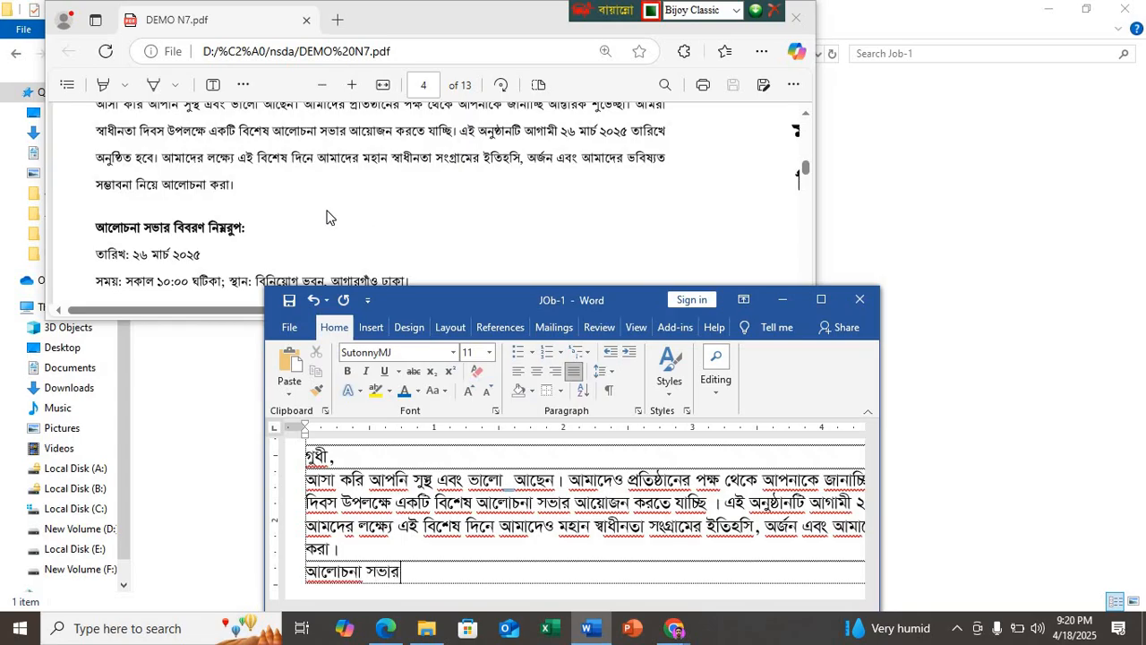
pyautogui.write(' বিবরণ নিম্নর')
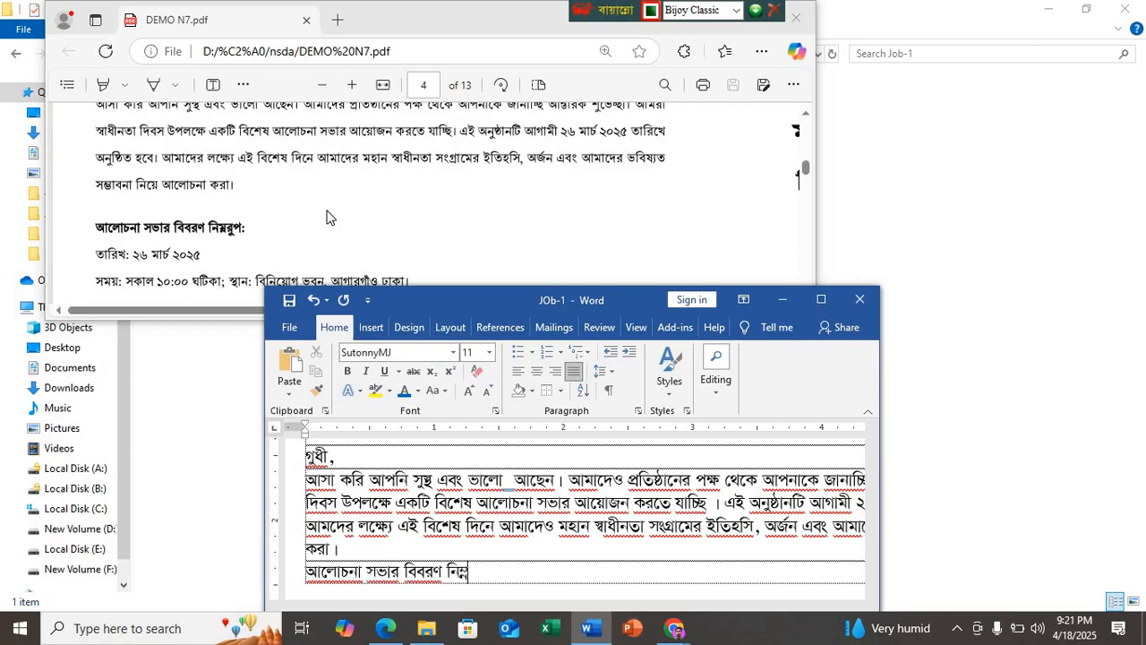
pyautogui.write('ুপ:')
# Step: Add the date line "তারিখ: ২৬ মার্চ ২০২৫" below the heading
pyautogui.press('Return')
pyautogui.write('তারি')
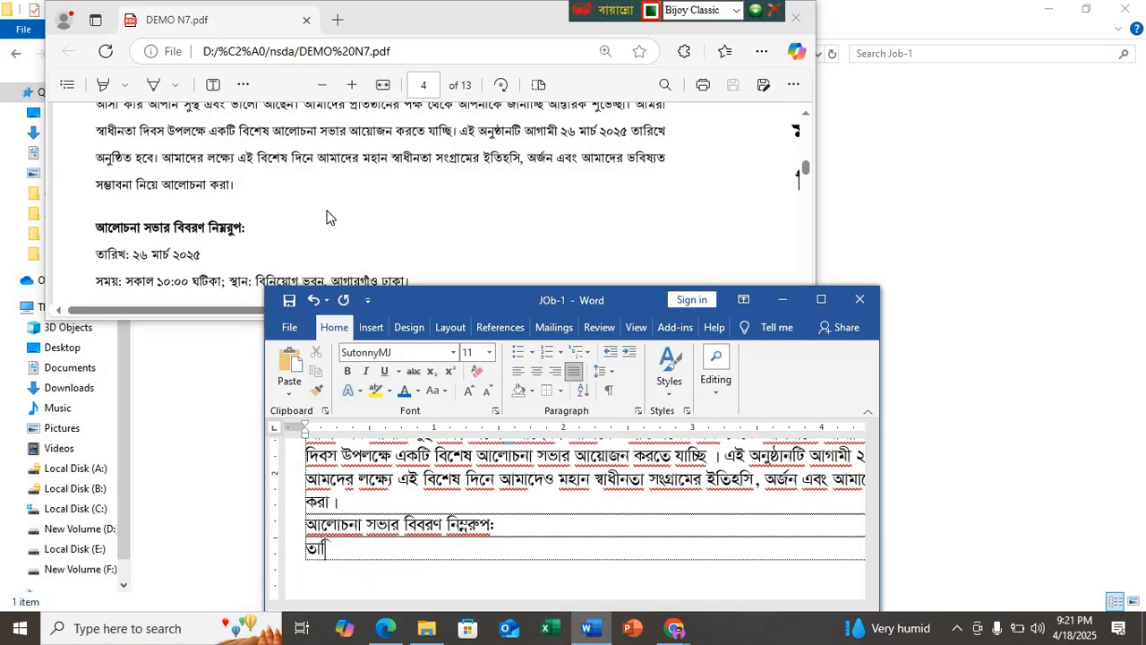
pyautogui.write('খ: ২৬ মা')
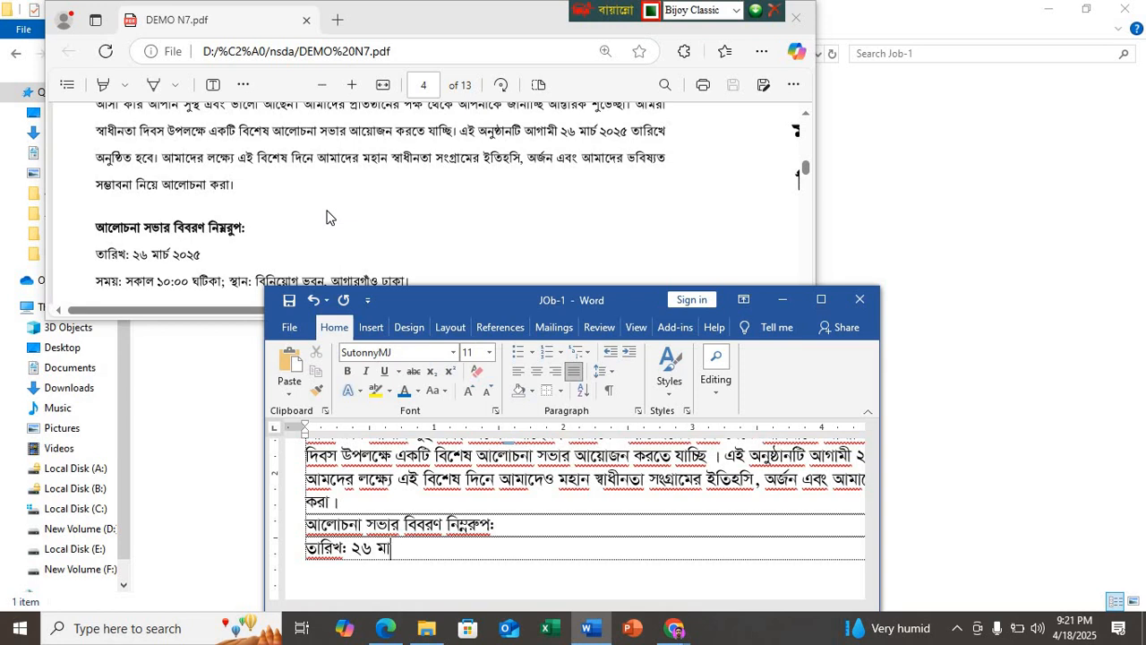
pyautogui.write('র্চ ২০২৫')
# Step: Start a new line below the date with the meeting time "সময়: সকাল ১০:০০ ঘটিকা"
pyautogui.press('Return')
pyautogui.write('সময়')
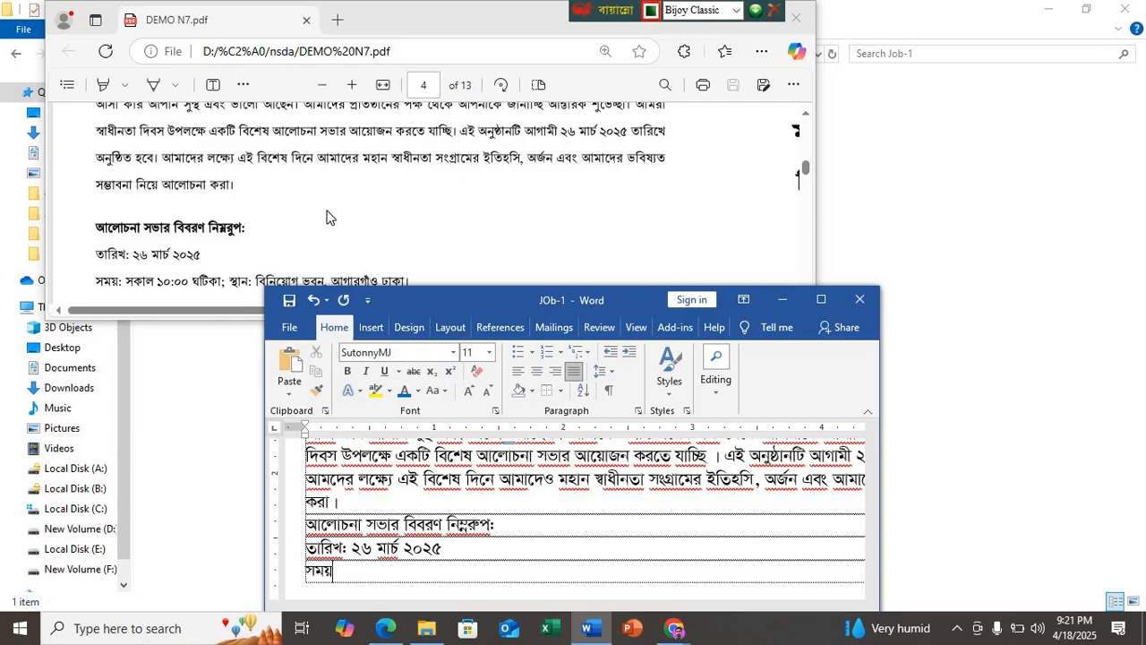
pyautogui.write(': সকাল ')
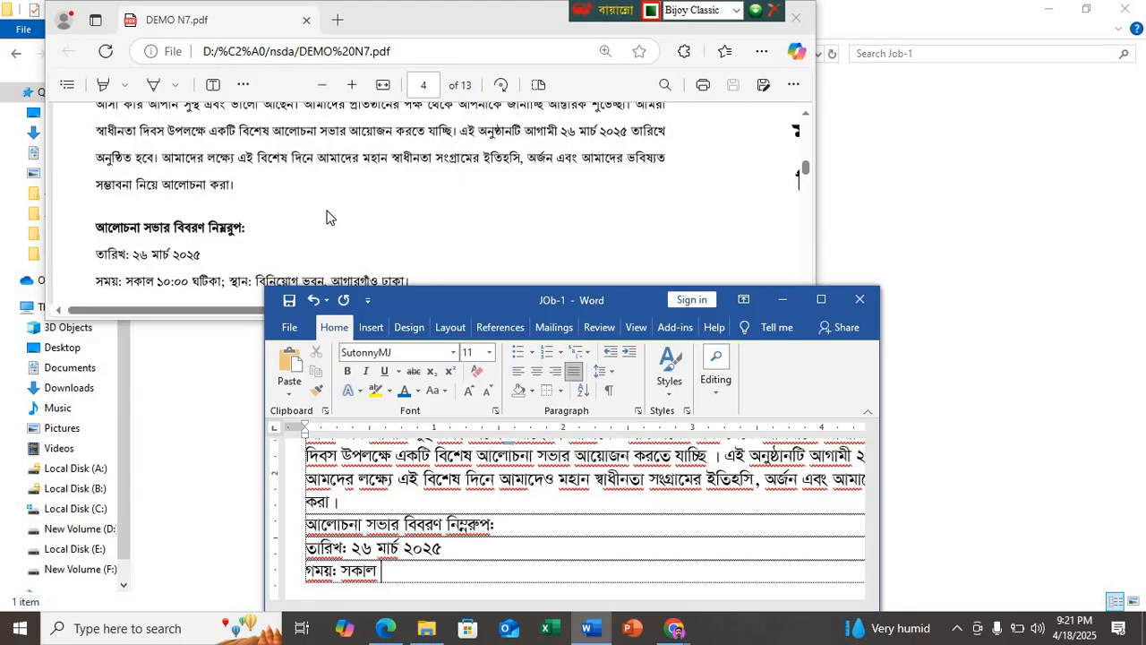
pyautogui.write('১০:০০ ঘটিকা')
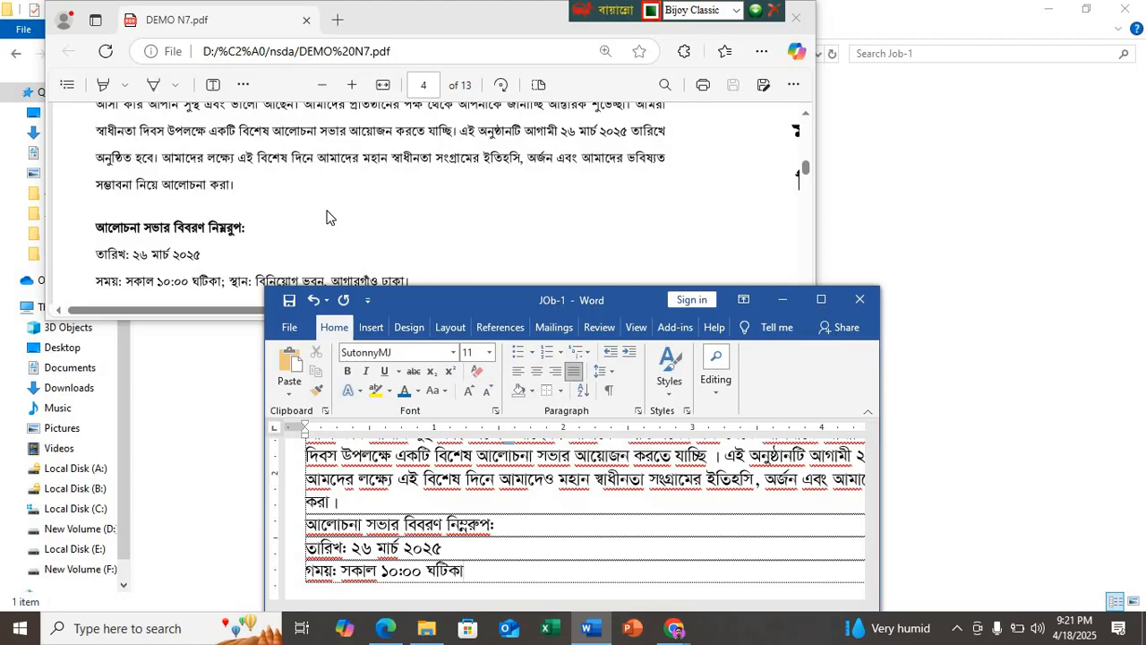
pyautogui.write('; স্থান: বিনি')
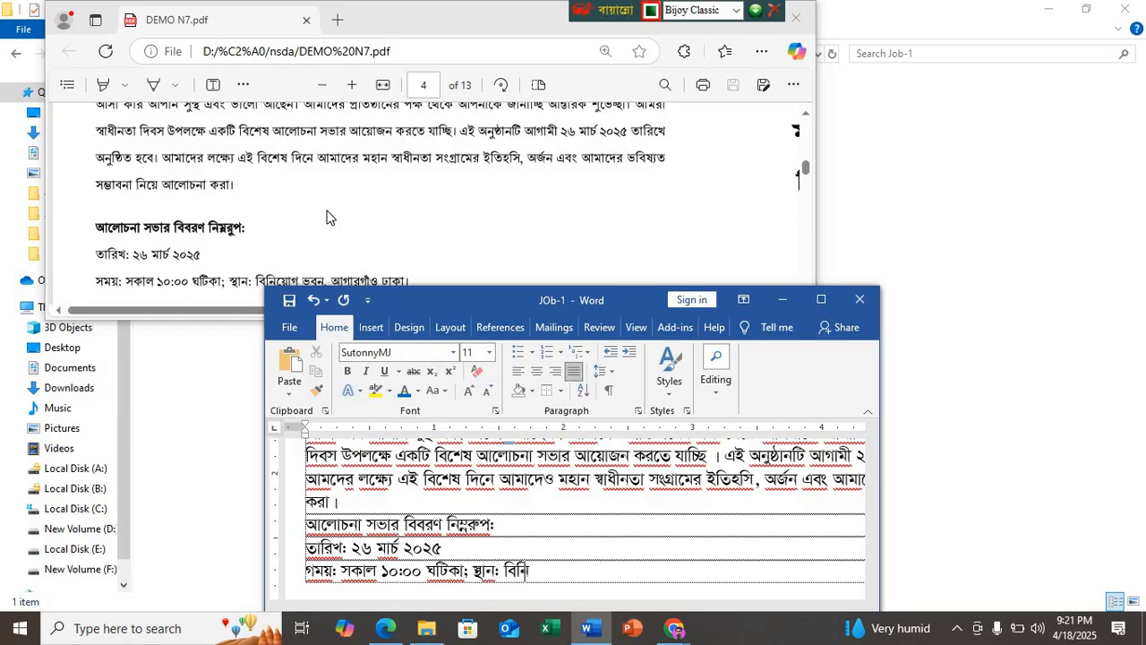
pyautogui.write('য়োগ ভবন')
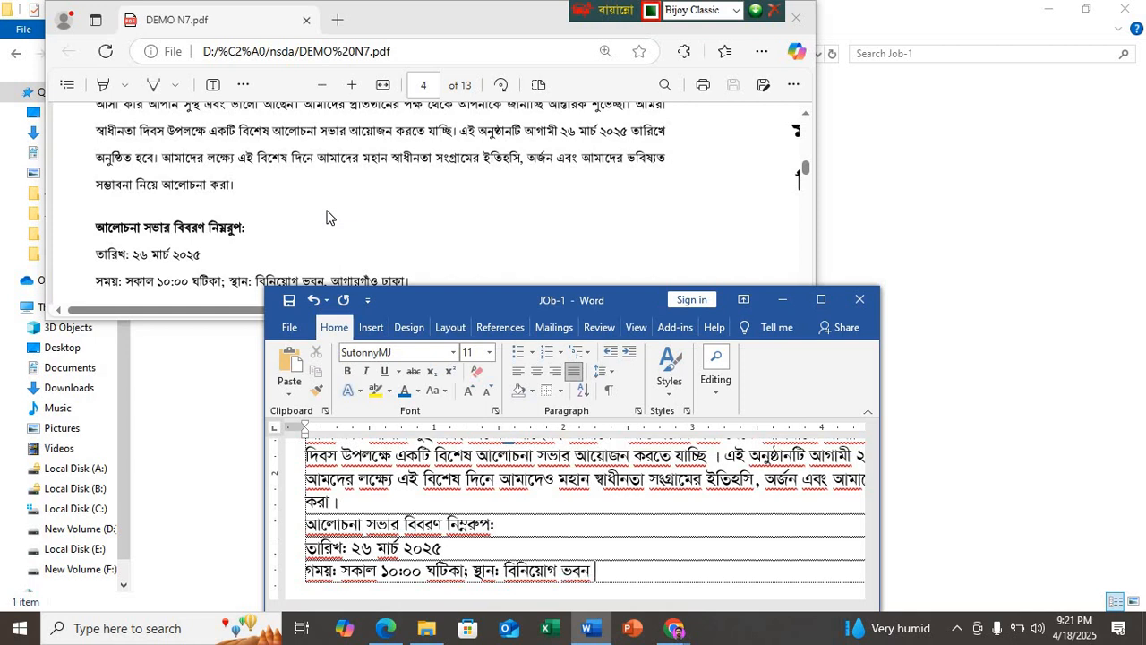
# Step: Complete the venue line with ", আগারগাঁও ঢাকা।", following the PDF sample
pyautogui.scroll(-3, 331, 222)
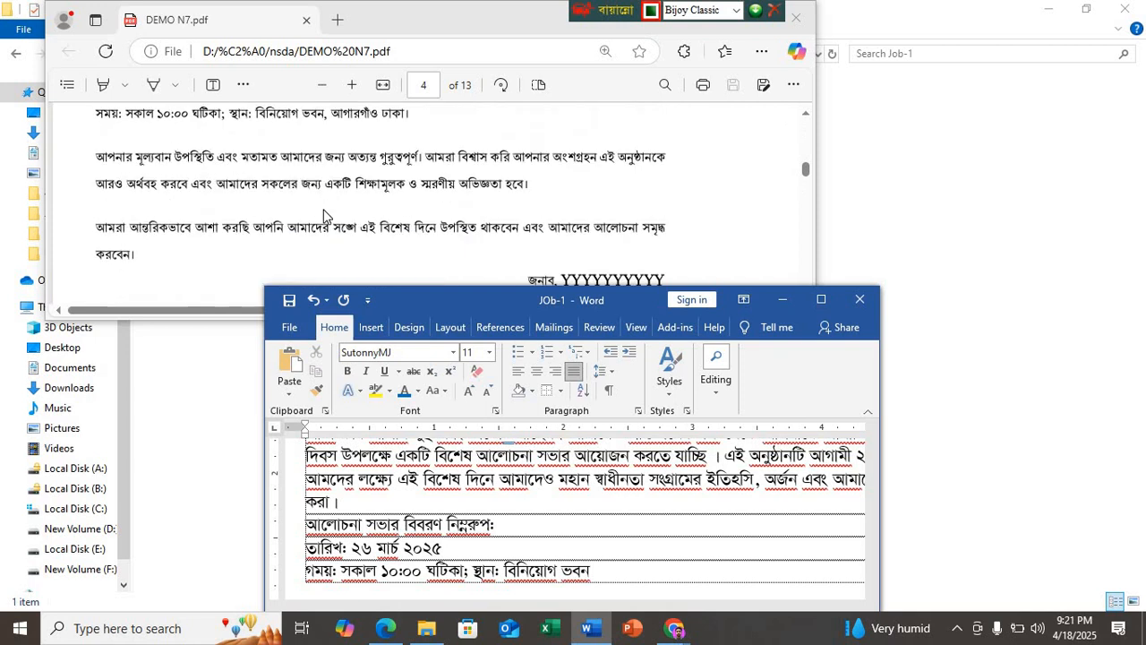
pyautogui.write(', আগারগাঁও ')
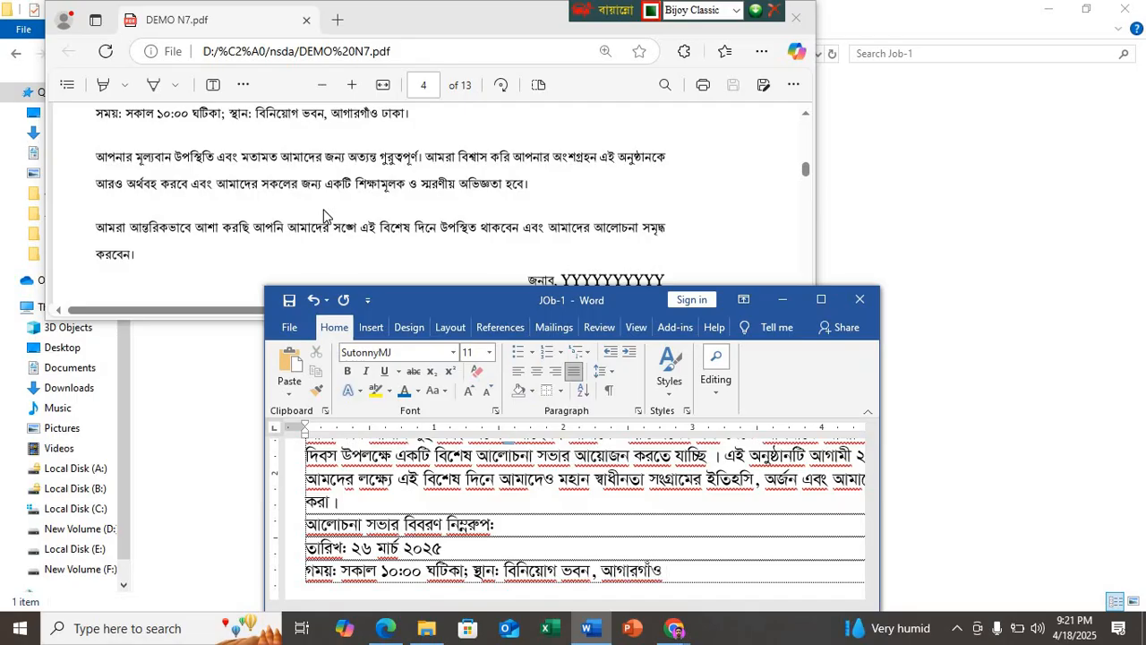
pyautogui.write('ঢাকা।')
pyautogui.scroll(-2, 484, 493)
pyautogui.scroll(-2, 479, 448)
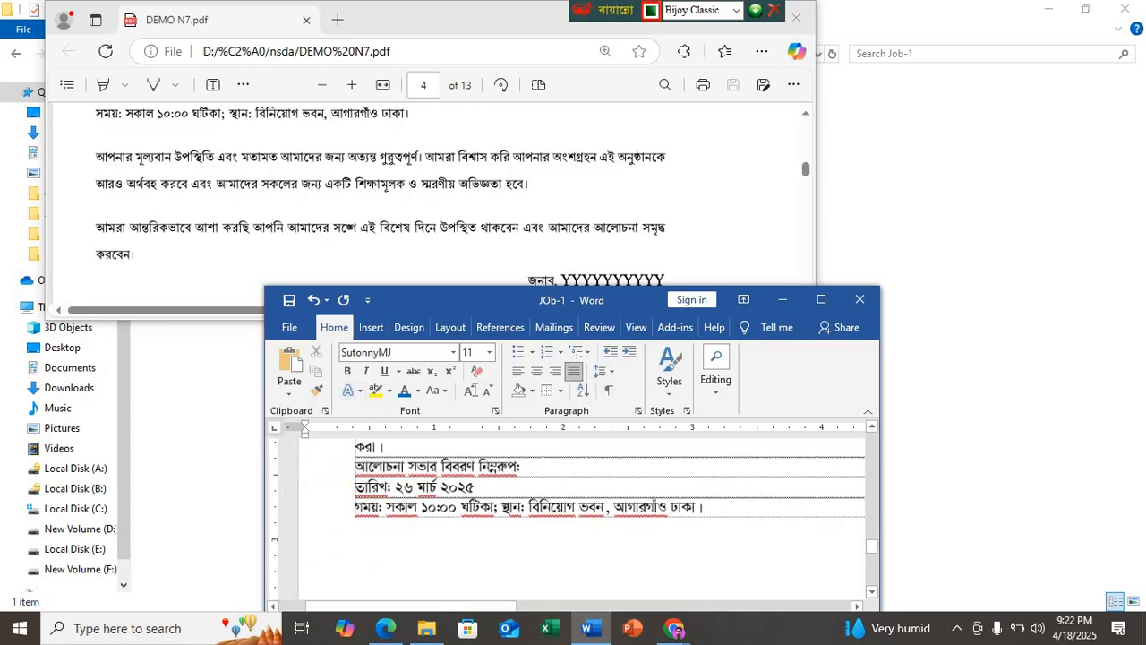
# Step: Copy the two closing paragraphs on page 4 of the PDF, from "আপনার মূল্যবান উপস্থিতি" to "করবেন।", and clear away the open windows
pyautogui.moveTo(104, 159); pyautogui.dragTo(138, 254)
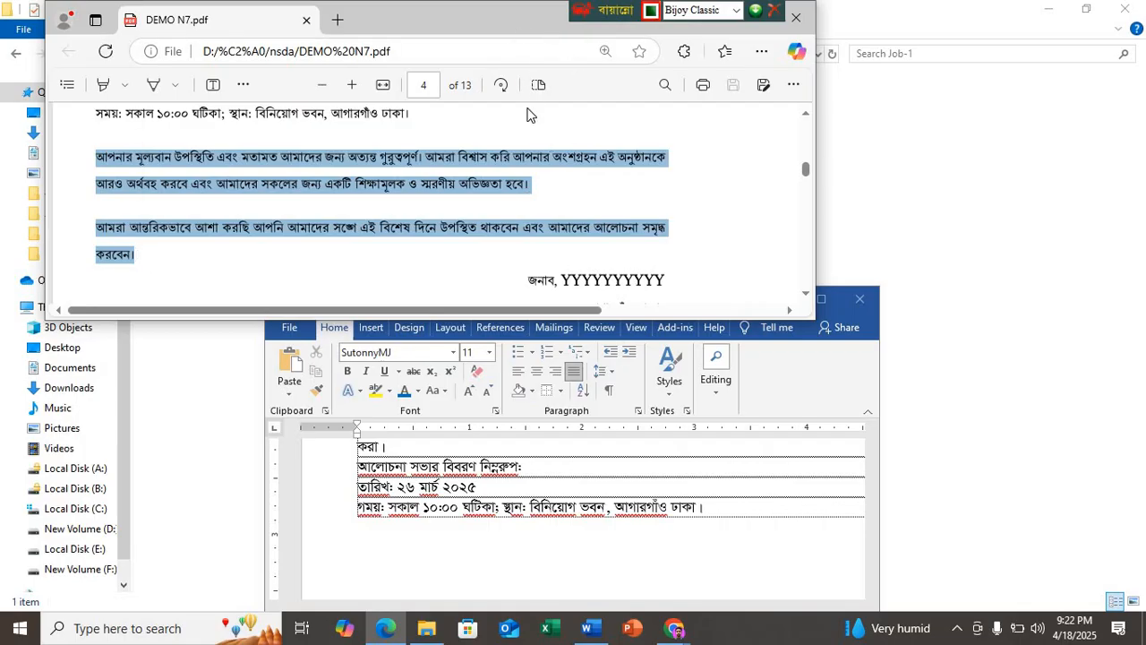
pyautogui.moveTo(712, 32); pyautogui.dragTo(725, 121)
pyautogui.click(731, 108)
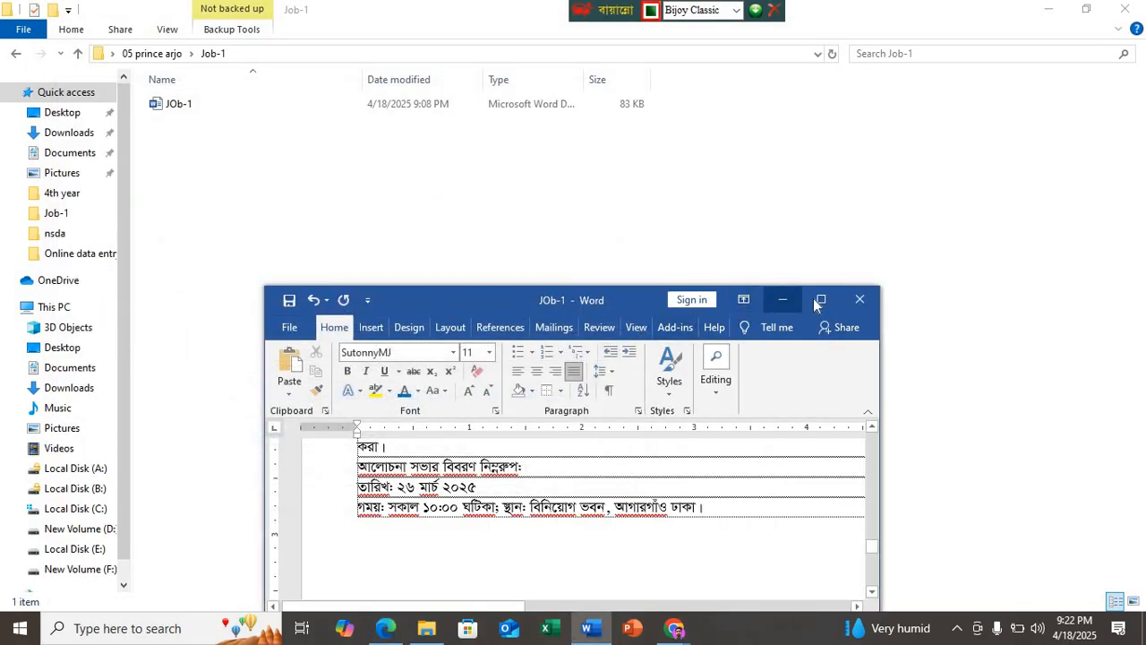
pyautogui.click(1049, 10)
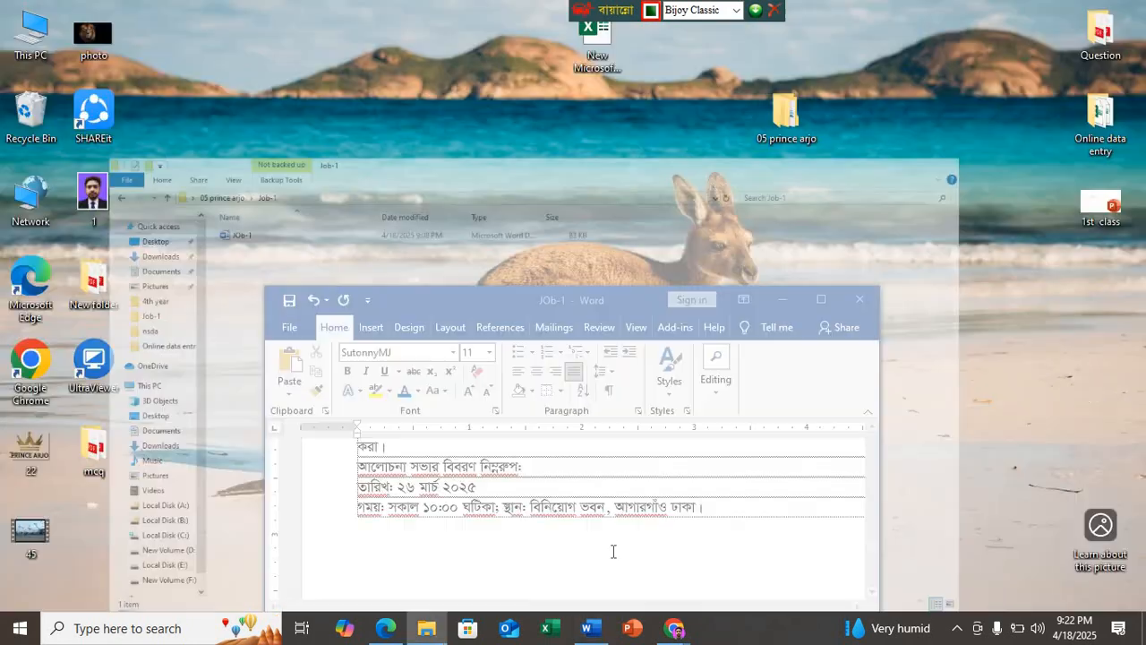
# Step: Switch to Chrome, search for "unicode to bijoy" in a new tab with English input, and open the Bangla Converter page
pyautogui.moveTo(676, 627)
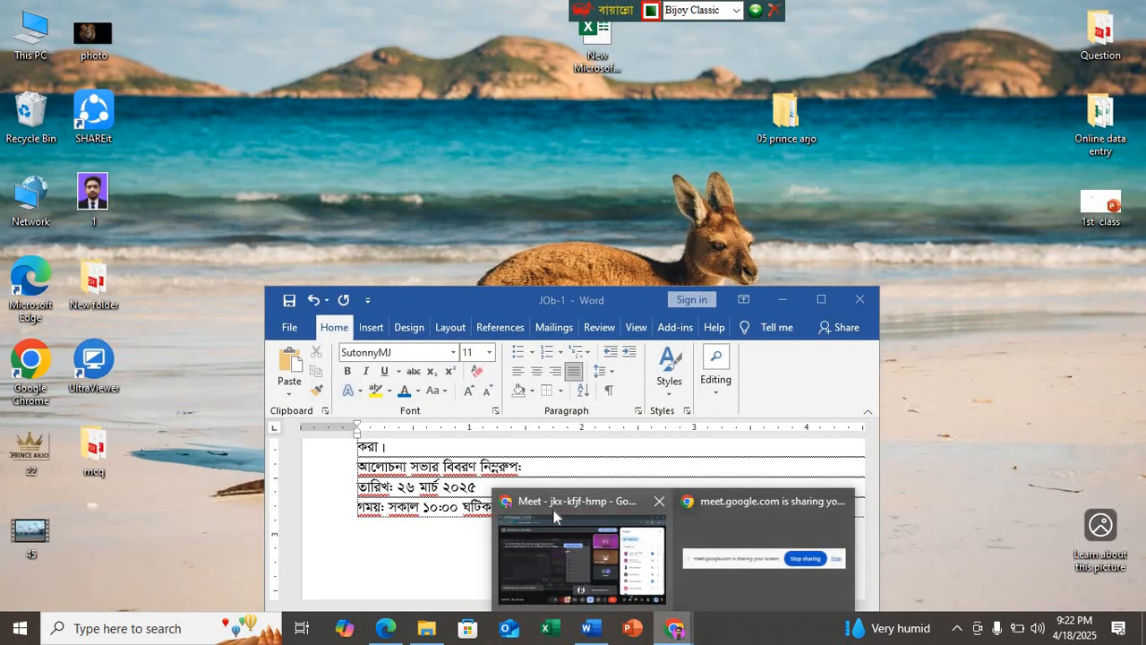
pyautogui.click(611, 511)
pyautogui.click(245, 17)
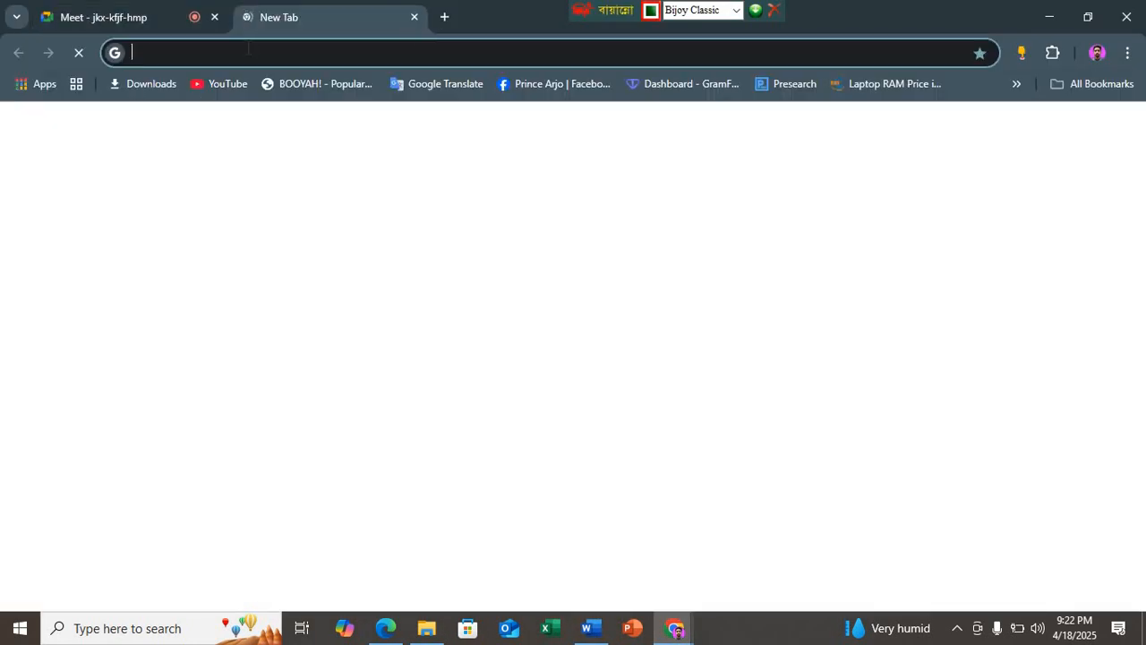
pyautogui.click(248, 51)
pyautogui.write('R')
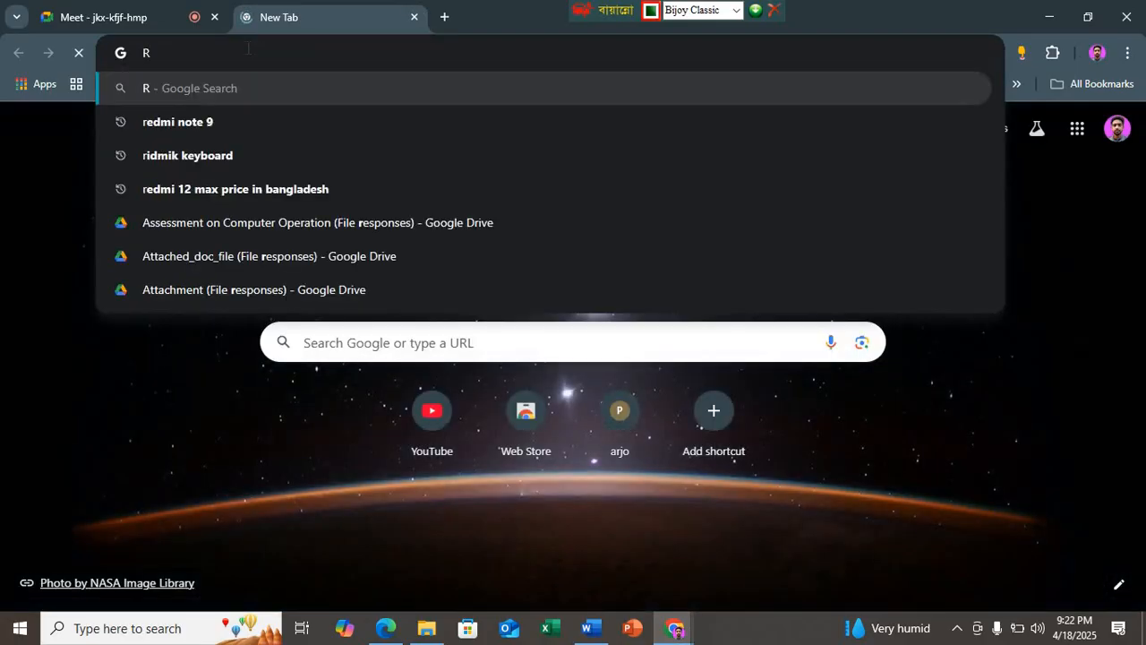
pyautogui.press('BackSpace')
pyautogui.hotkey('ctrl', 'alt', 'v')
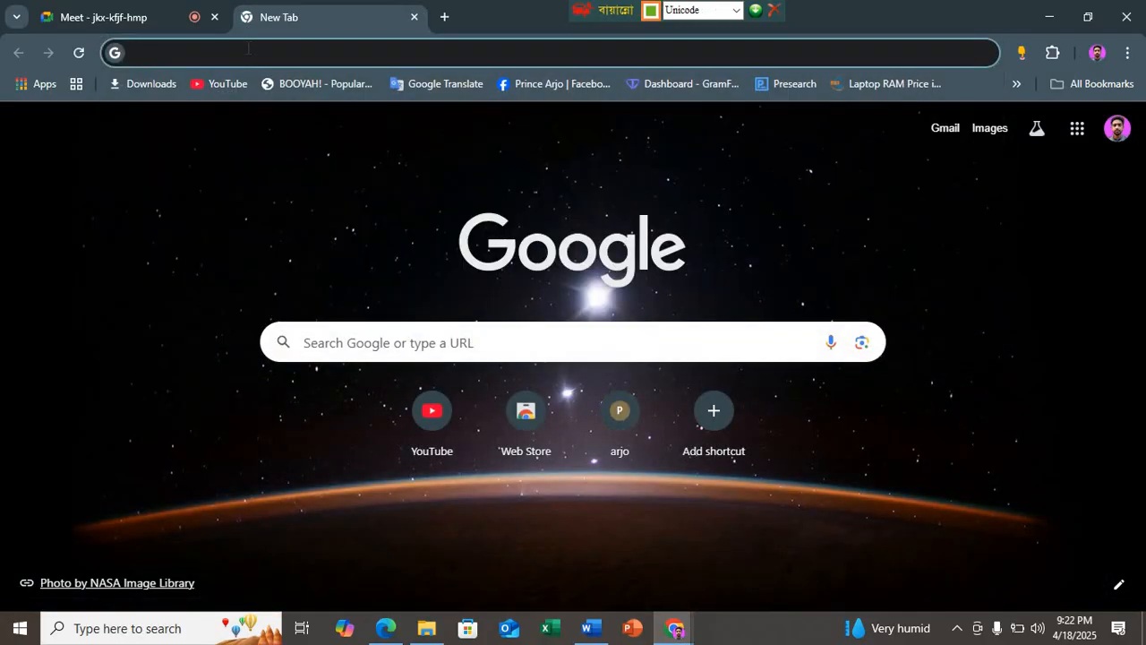
pyautogui.write('জজ')
pyautogui.press('BackSpace')
pyautogui.press('BackSpace')
pyautogui.hotkey('ctrl', 'alt', 'b')
pyautogui.write('uni')
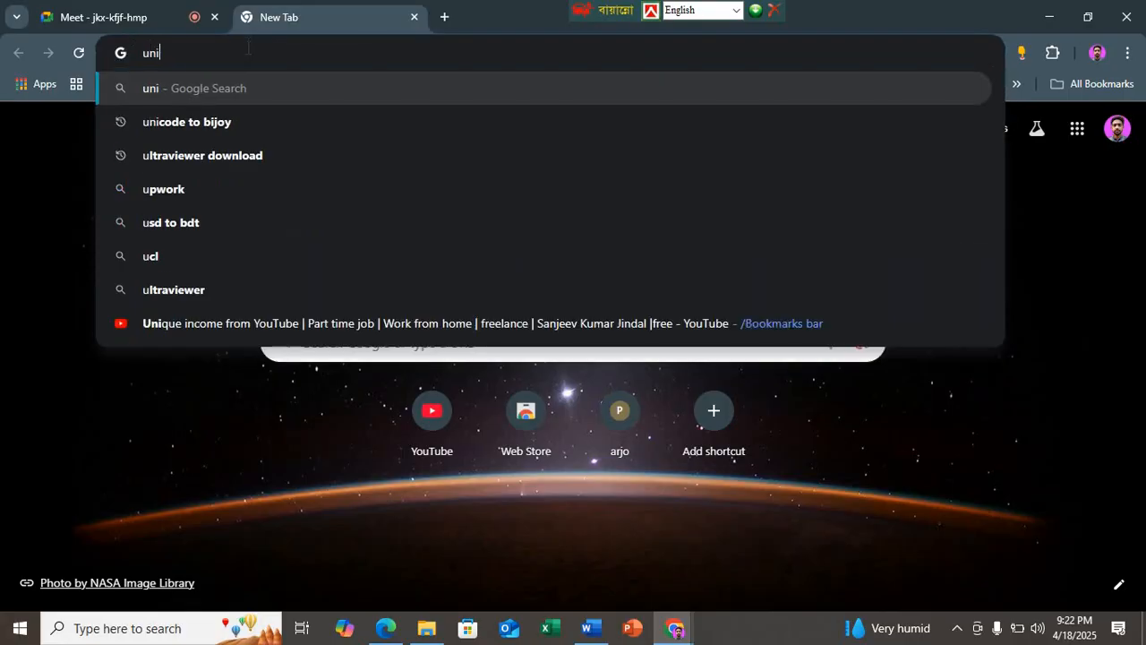
pyautogui.click(224, 134)
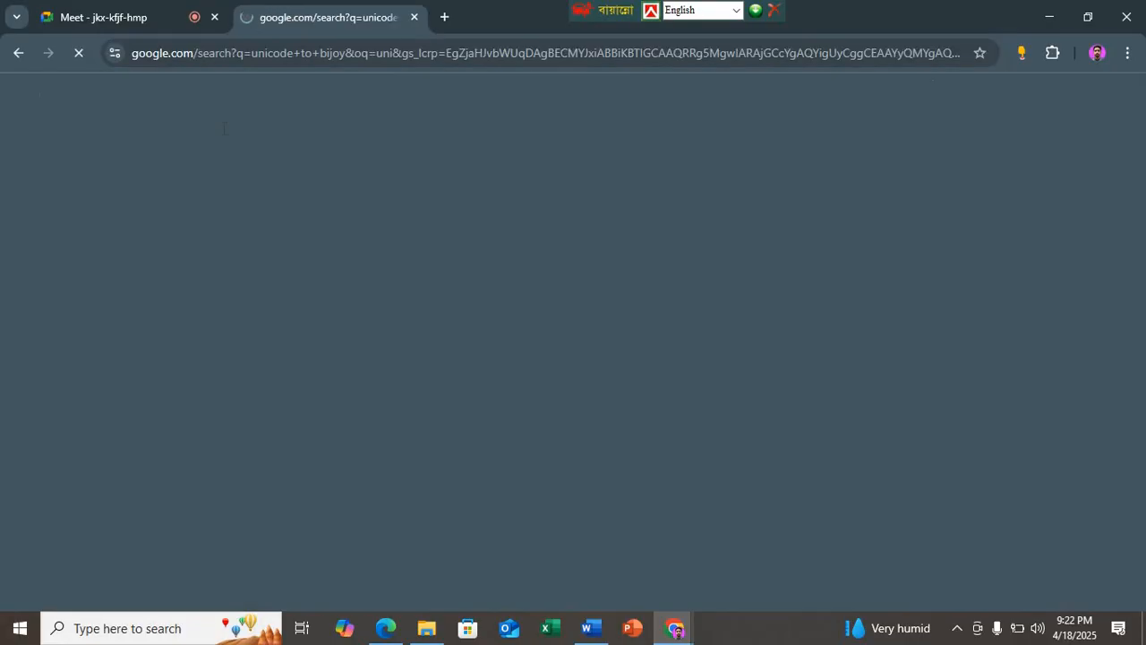
pyautogui.click(219, 265)
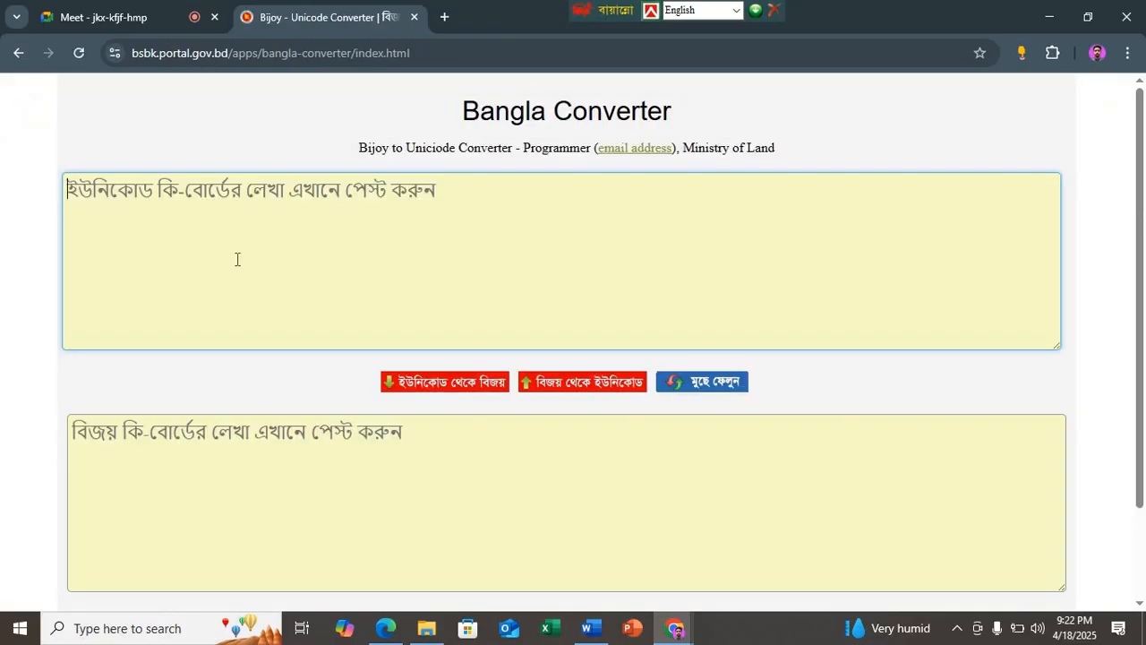
# Step: Convert the copied paragraphs from Unicode to Bijoy and paste the result on a new line below the venue in the Word document
pyautogui.hotkey('ctrl', 'v')
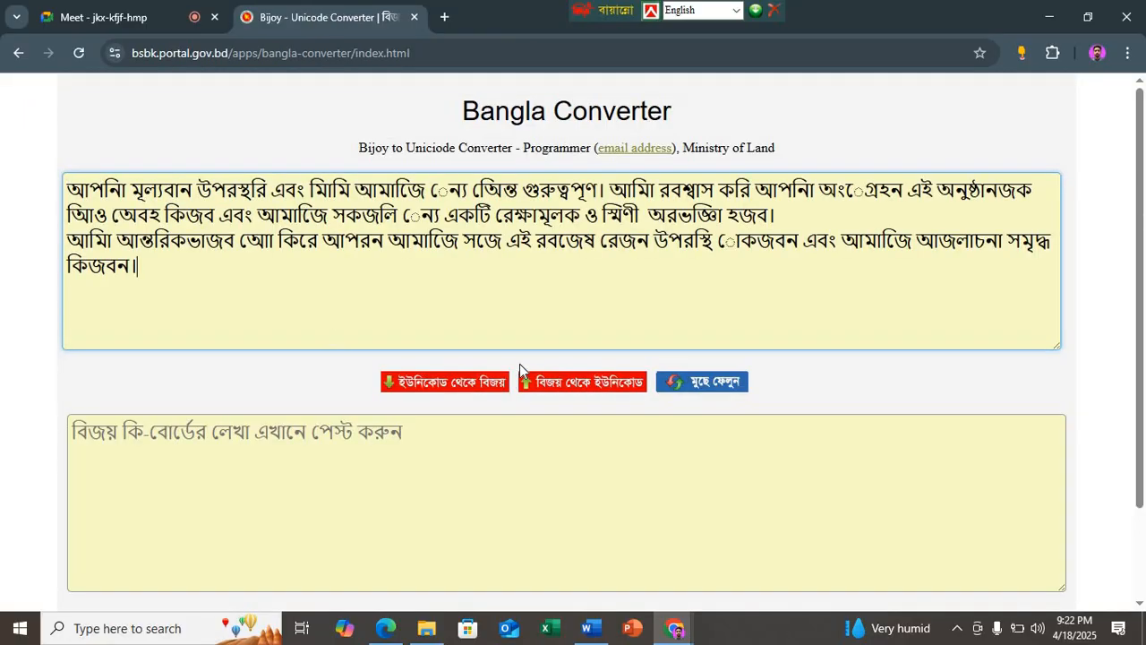
pyautogui.click(471, 386)
pyautogui.hotkey('ctrl', 'a')
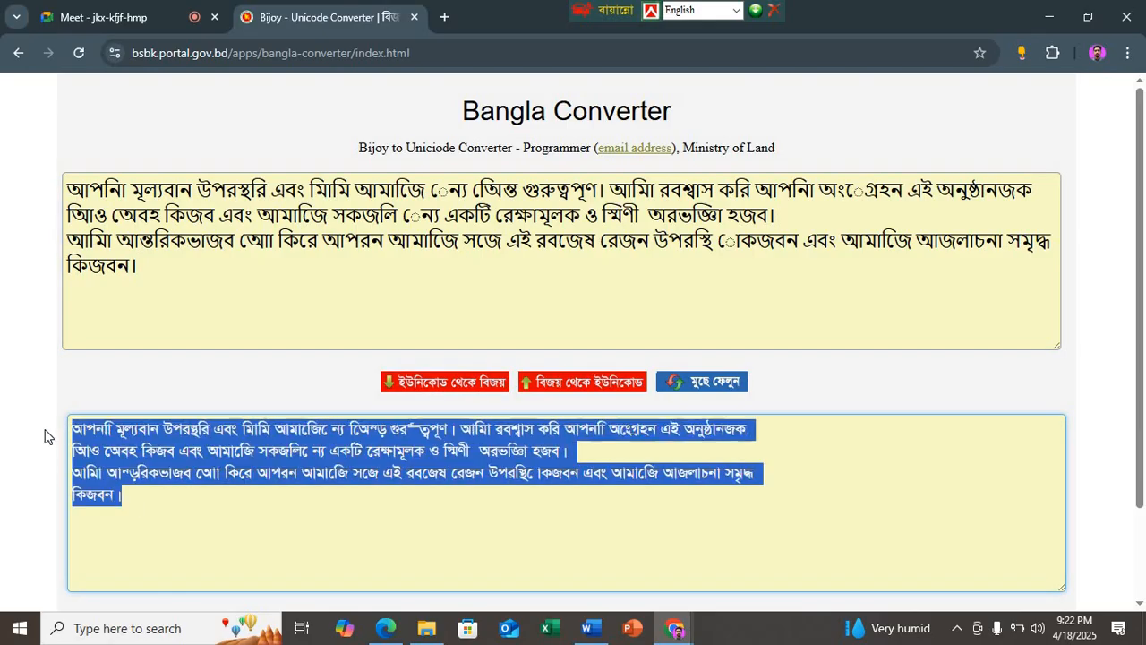
pyautogui.click(588, 627)
pyautogui.press('Return')
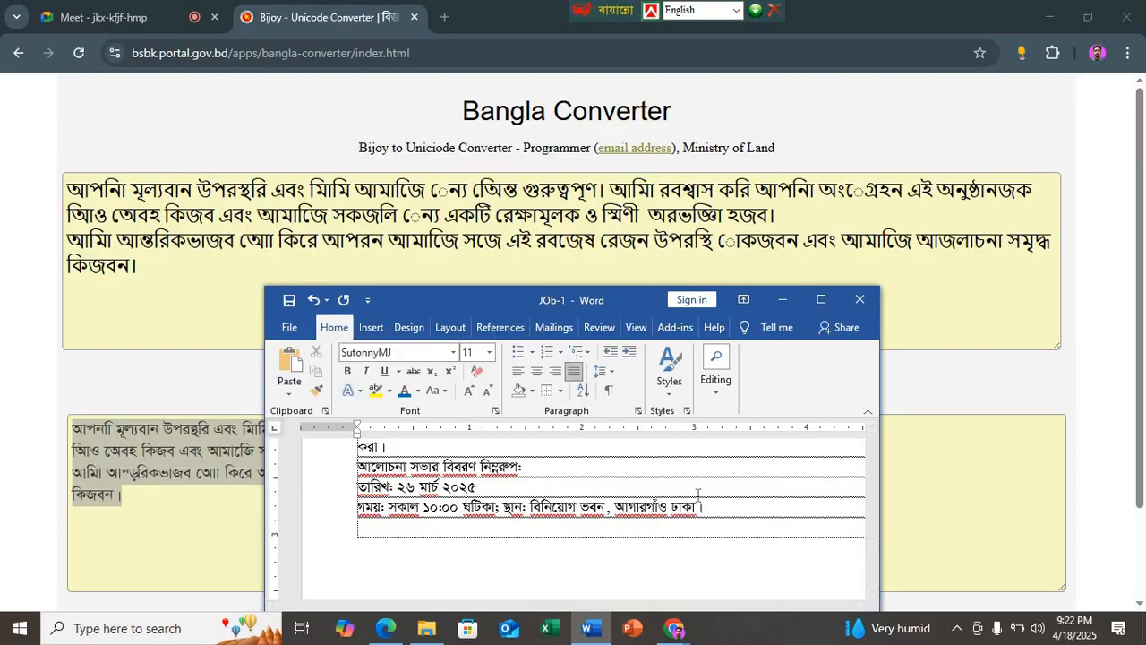
pyautogui.hotkey('ctrl', 'v')
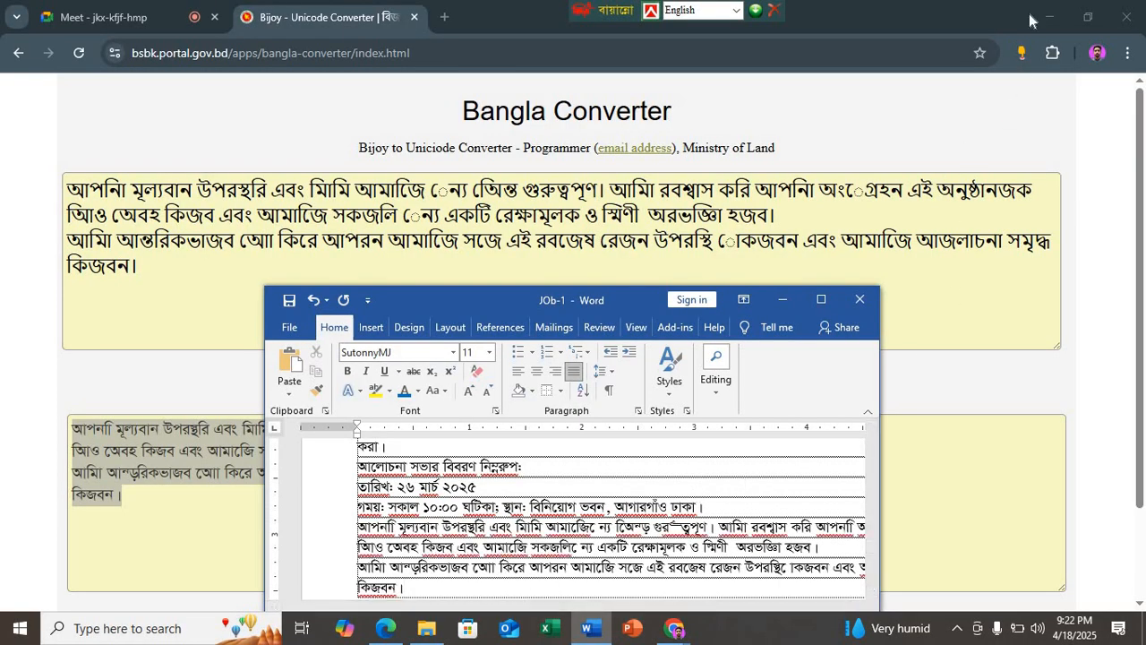
pyautogui.click(1050, 17)
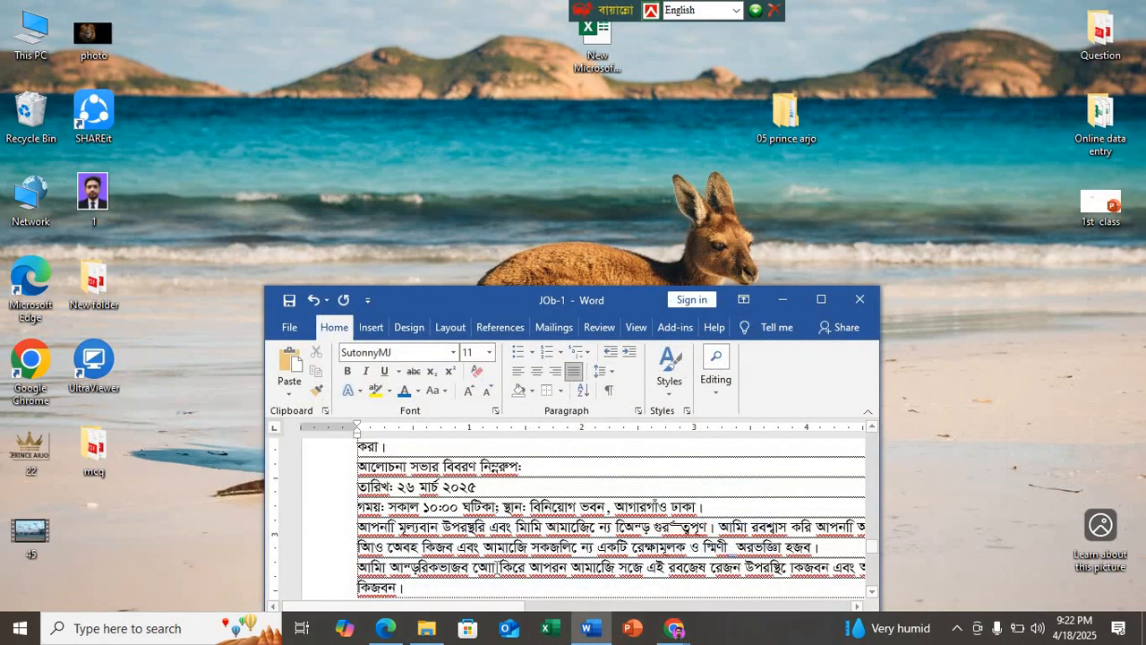
# Step: Bring up the PDF sample for comparison and try to correct the first pasted word to "আপনার"
pyautogui.click(386, 628)
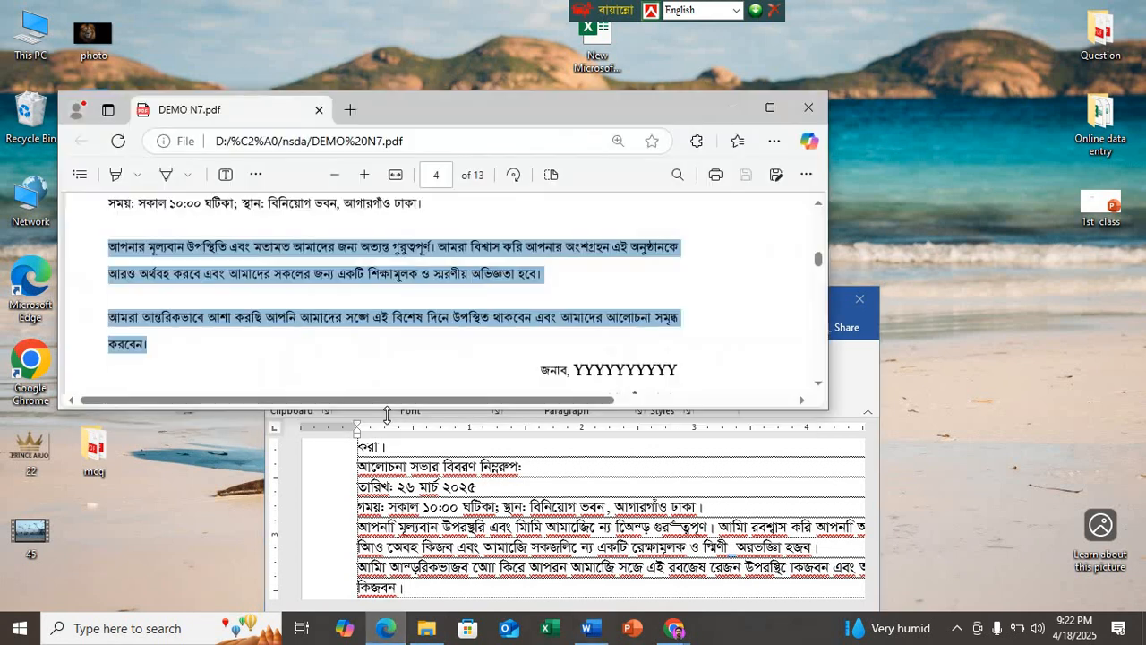
pyautogui.click(390, 530)
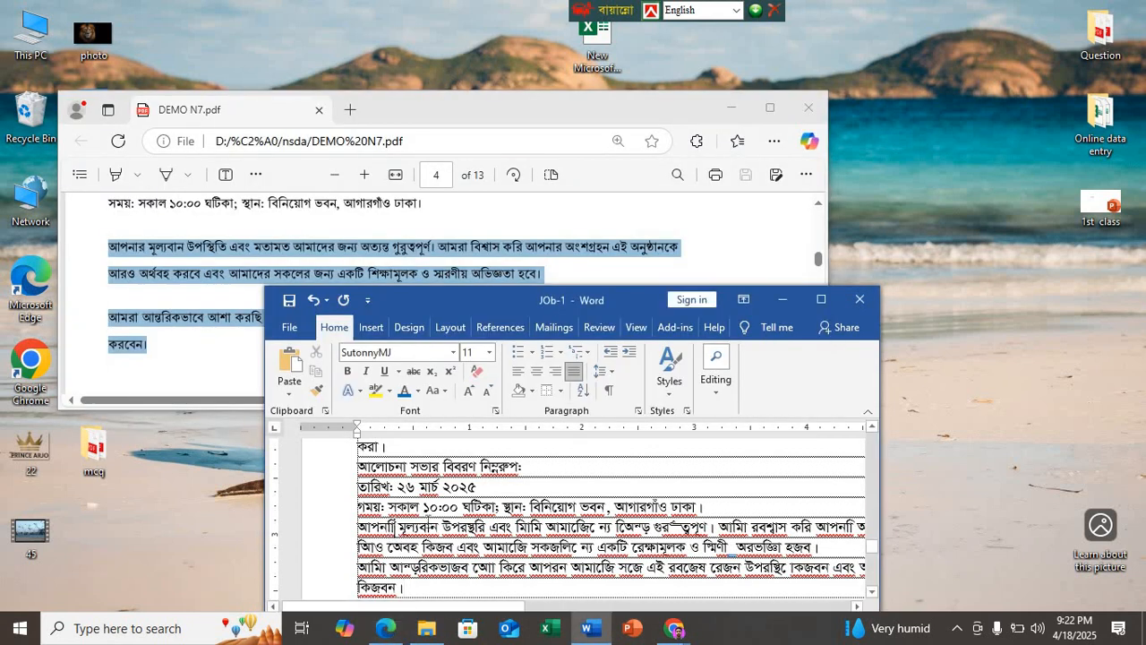
pyautogui.press('BackSpace')
pyautogui.press('BackSpace')
pyautogui.write('fv')
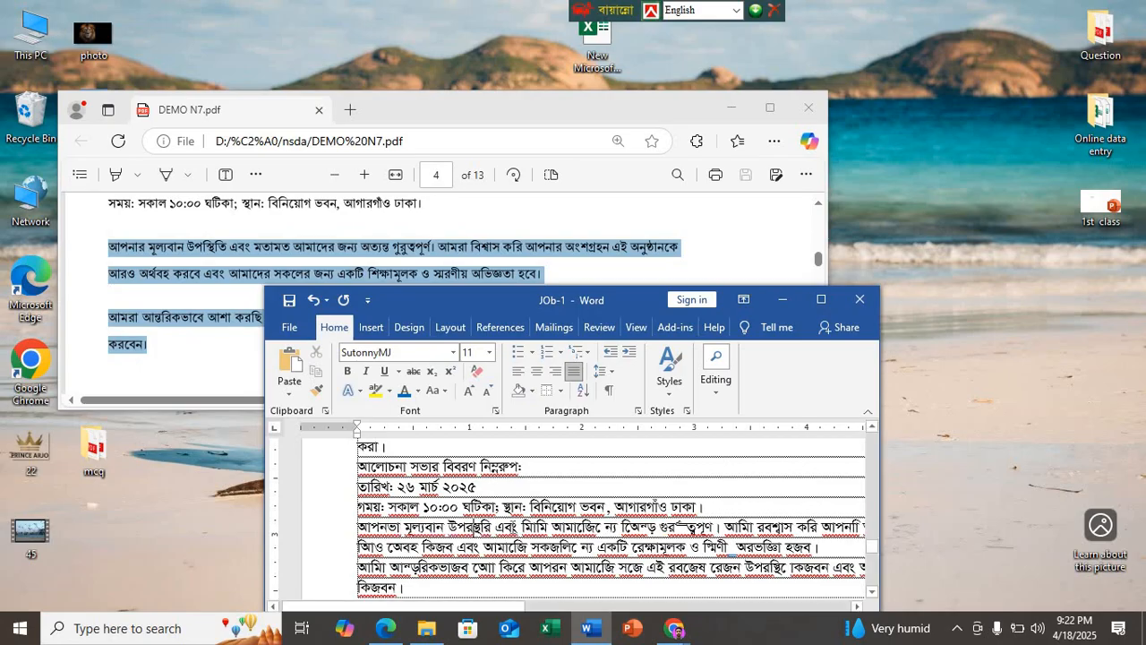
# Step: Switch the keyboard back to Bijoy Classic and correct the third pasted word to "উপস্থিতি"
pyautogui.press('BackSpace')
pyautogui.write('d')
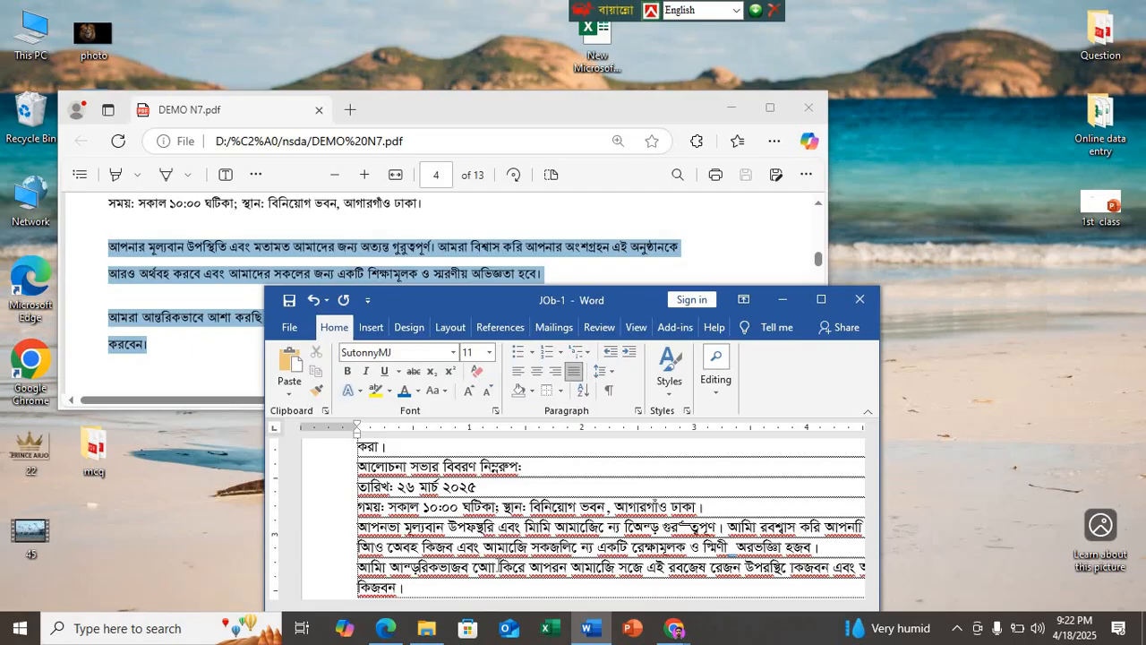
pyautogui.press('BackSpace')
pyautogui.hotkey('ctrl', 'alt', 'b')
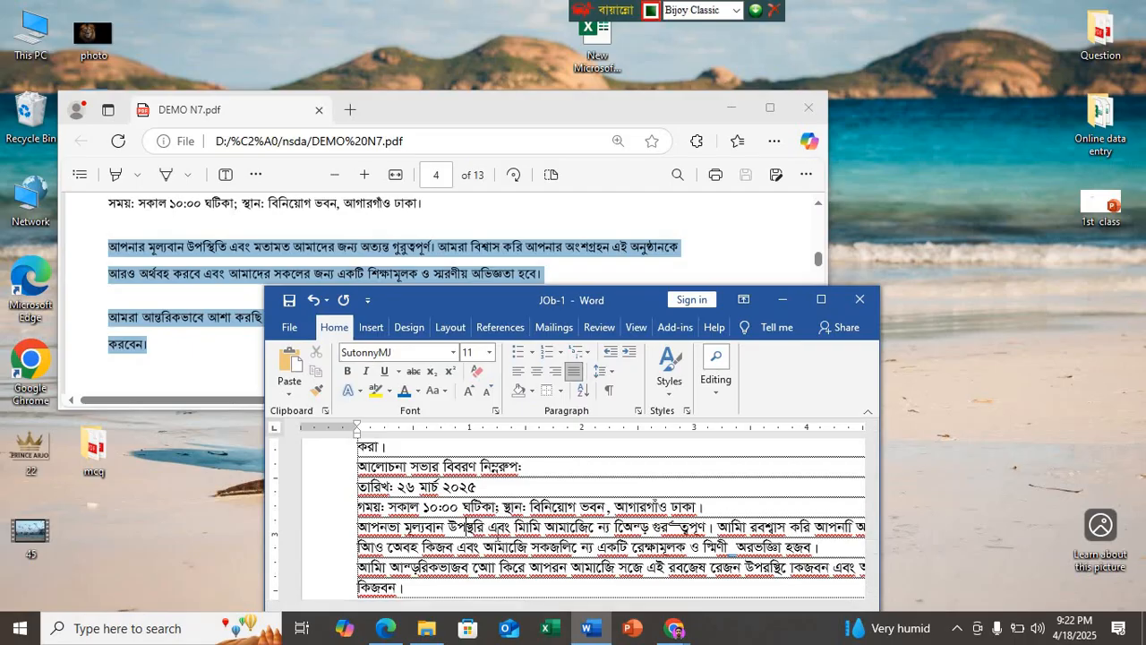
pyautogui.write('ি')
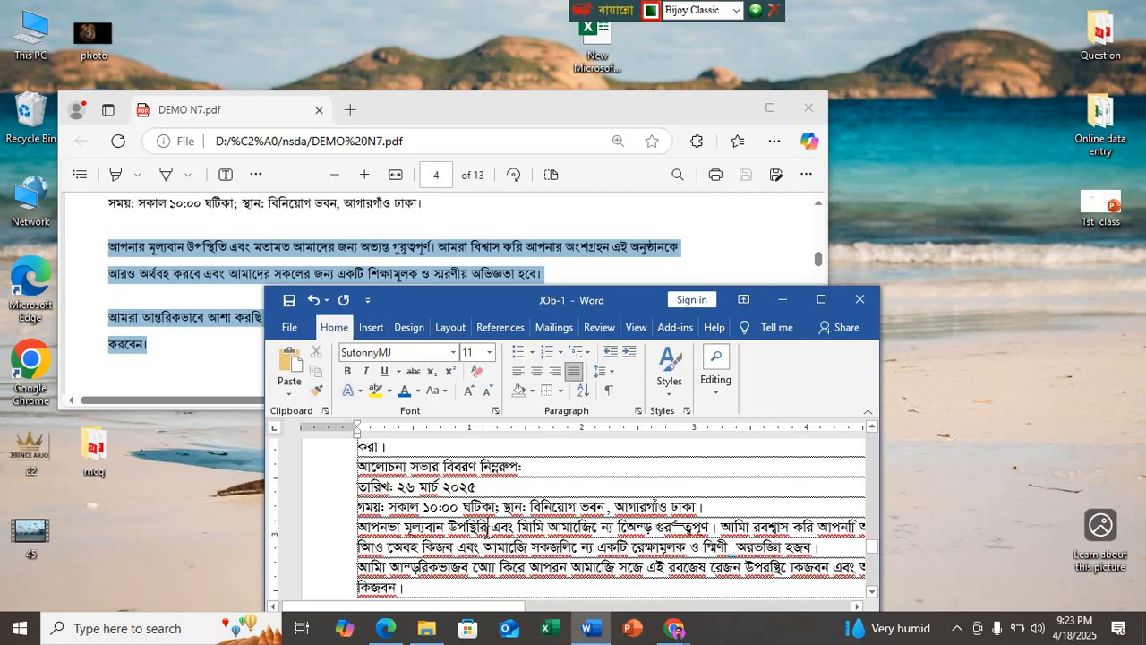
pyautogui.press('BackSpace')
pyautogui.write('ত')
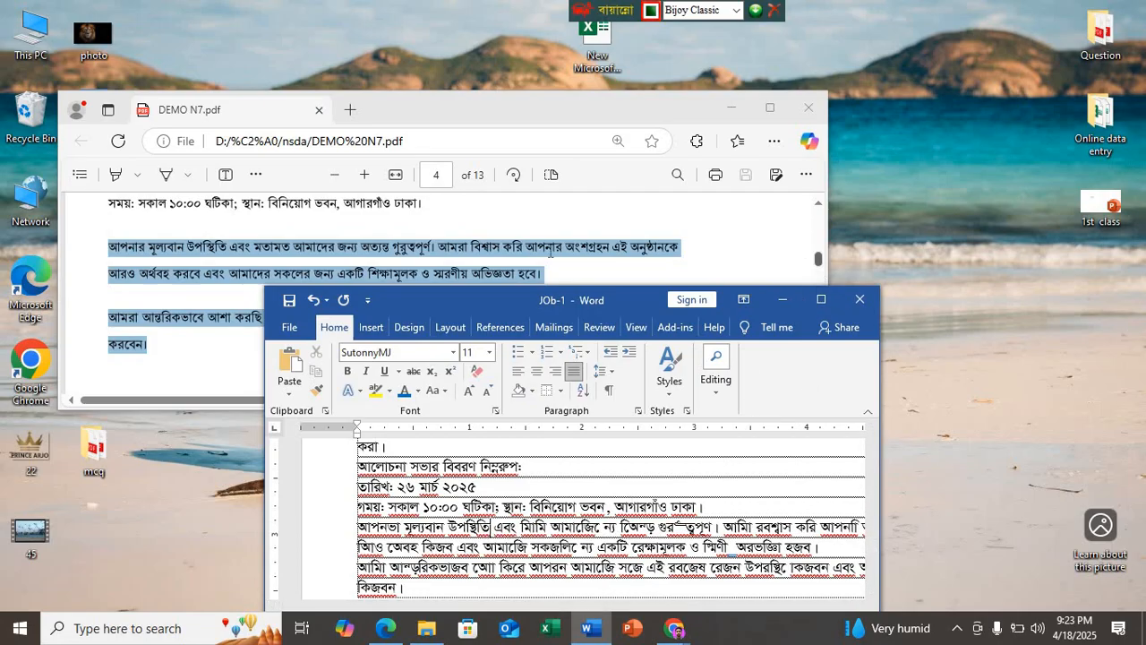
# Step: Put the PDF away, maximize the JOb-1 document and correct the salutation to "সুধী,"
pyautogui.scroll(-2, 174, 255)
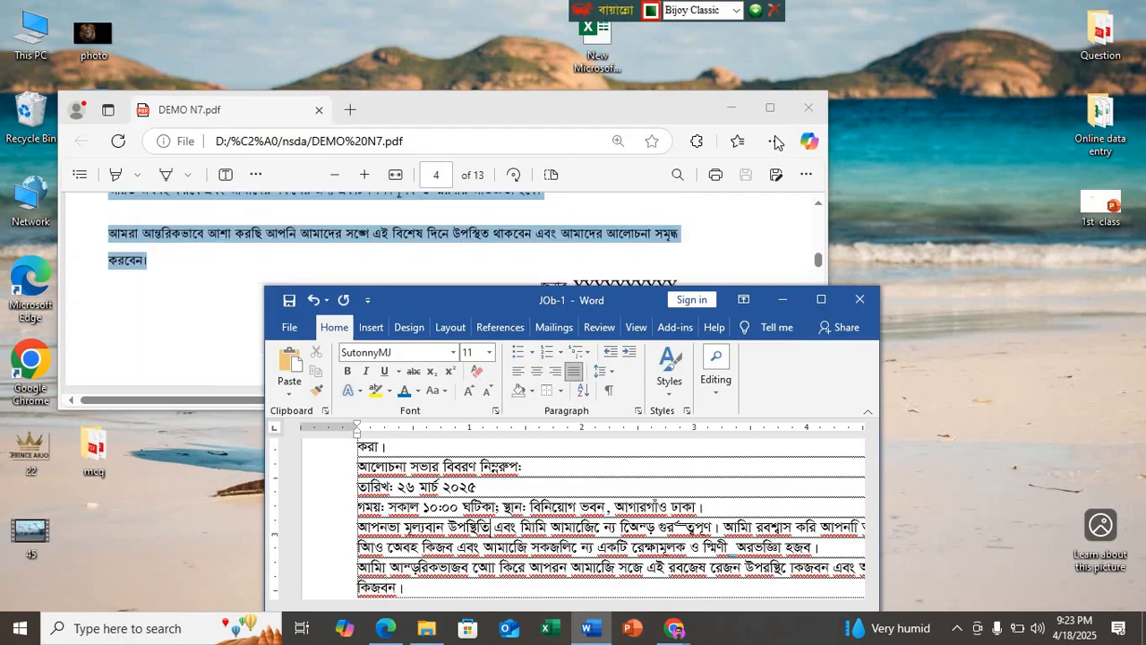
pyautogui.click(732, 109)
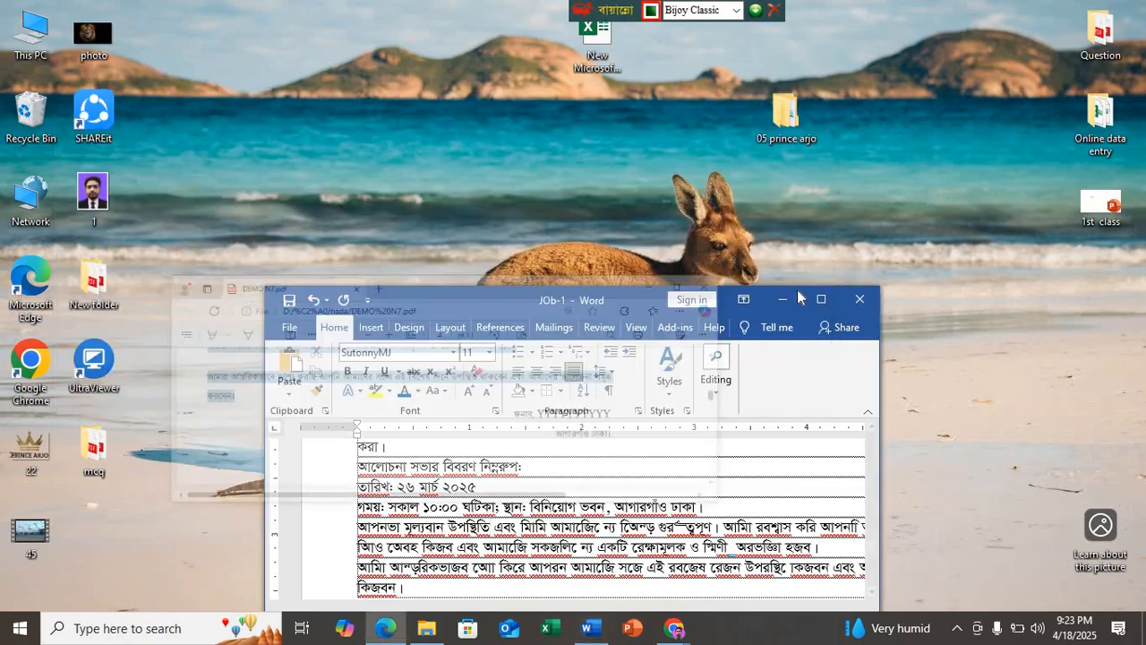
pyautogui.click(821, 299)
pyautogui.scroll(3, 543, 379)
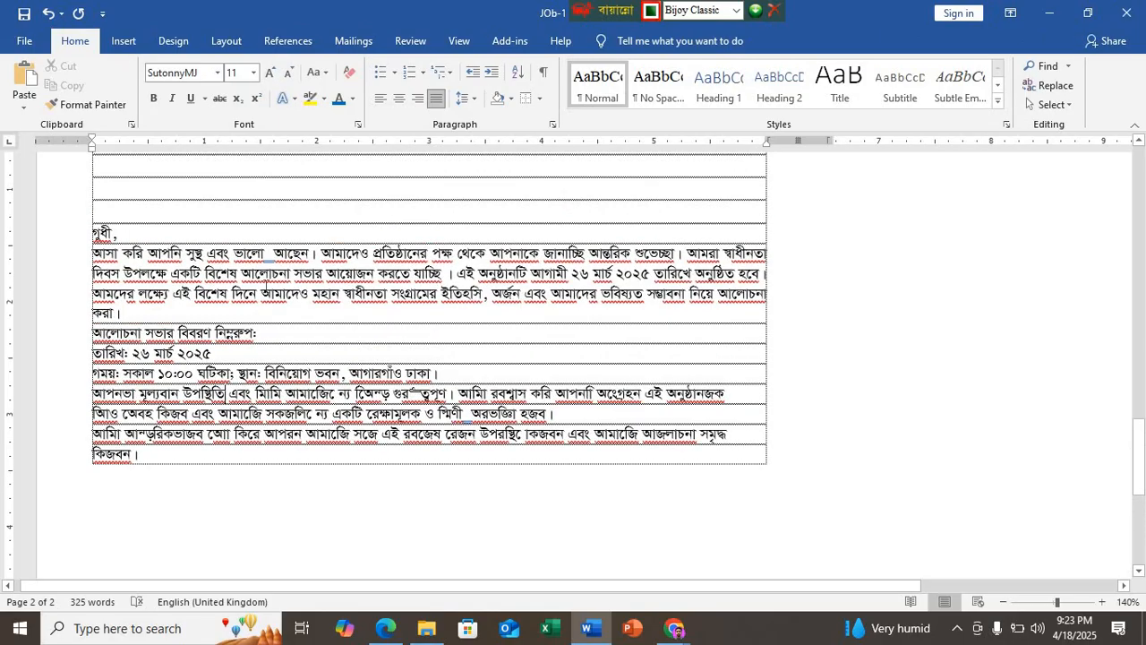
pyautogui.scroll(3, 265, 286)
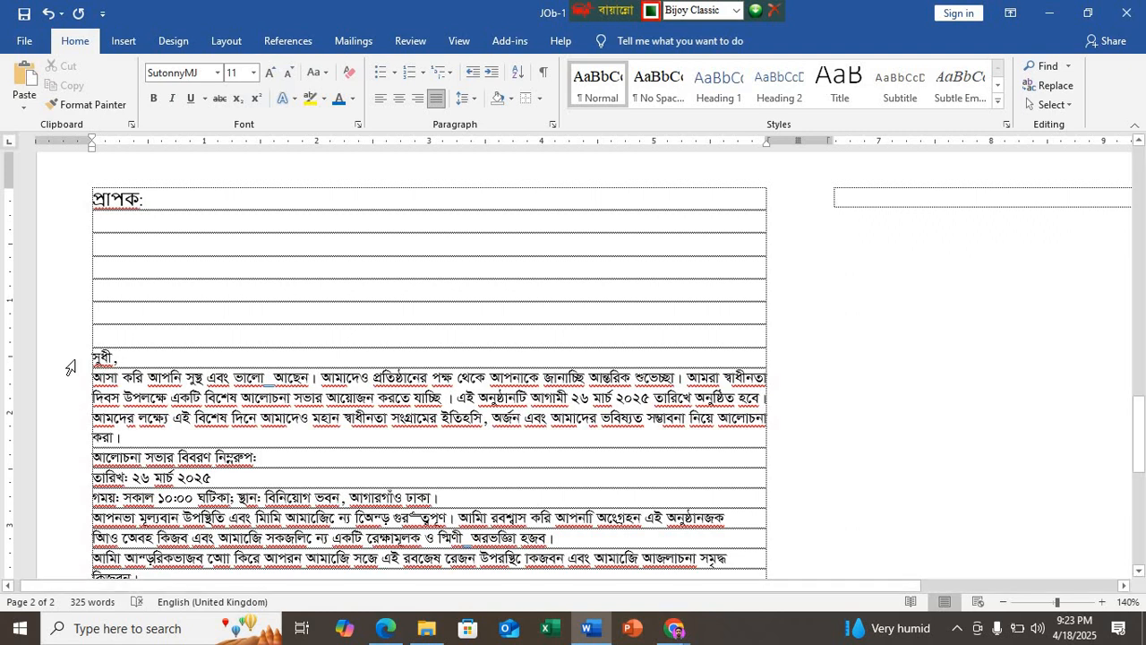
pyautogui.keyDown('ctrl'); pyautogui.scroll(1, 71, 367); pyautogui.keyUp('ctrl')
pyautogui.scroll(1, 121, 356)
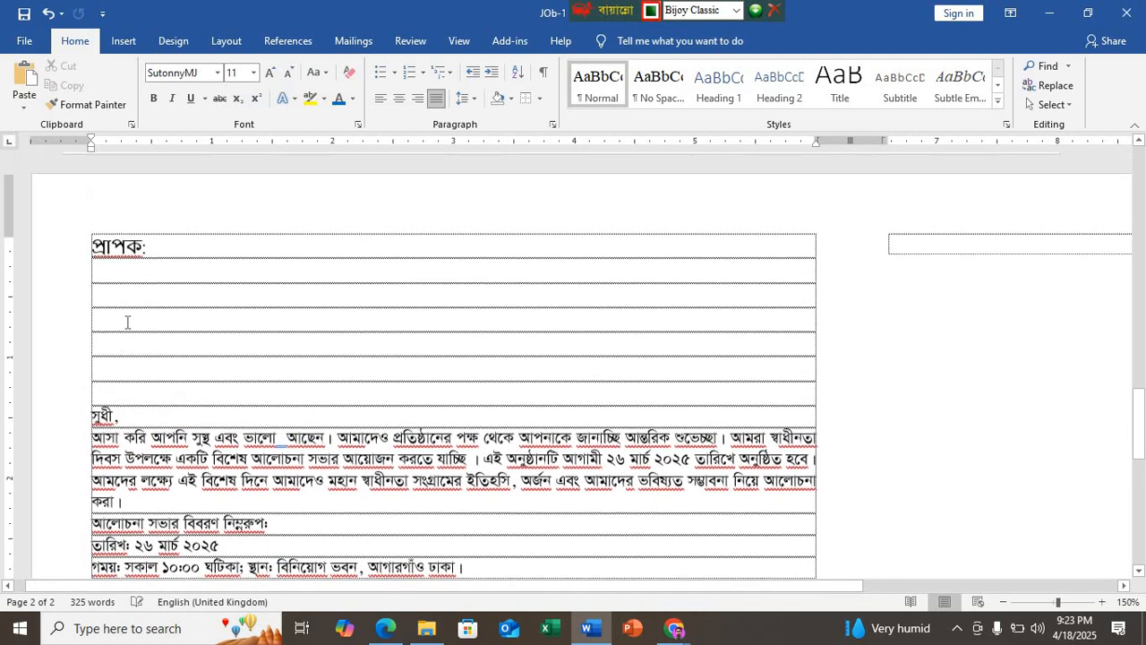
# Step: Delete the recipient heading above the blank lines and retype it as "প্রাপক:" in the SutonnyMJ font
pyautogui.moveTo(150, 253); pyautogui.dragTo(83, 252)
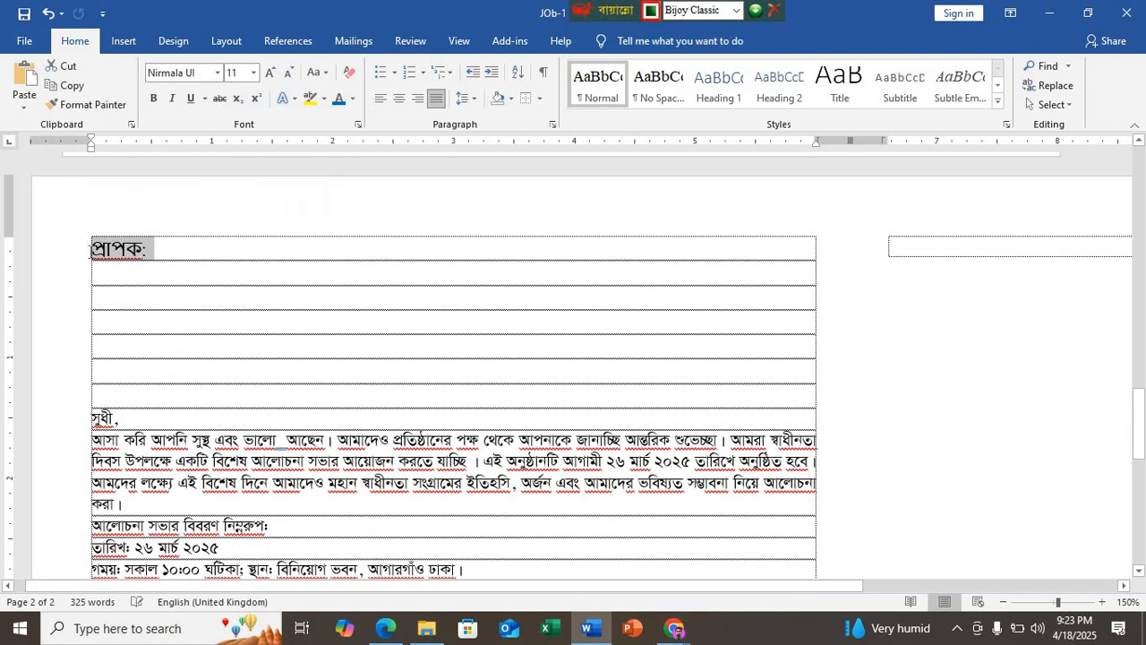
pyautogui.press('Delete')
pyautogui.click(217, 73)
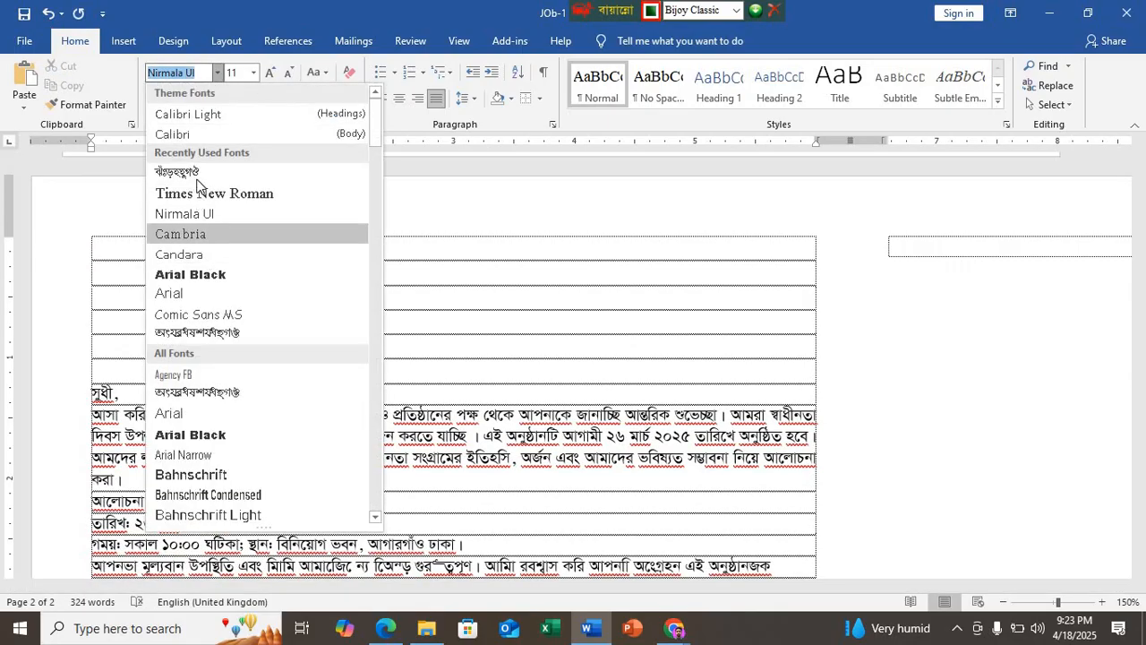
pyautogui.click(188, 170)
pyautogui.write('প্র')
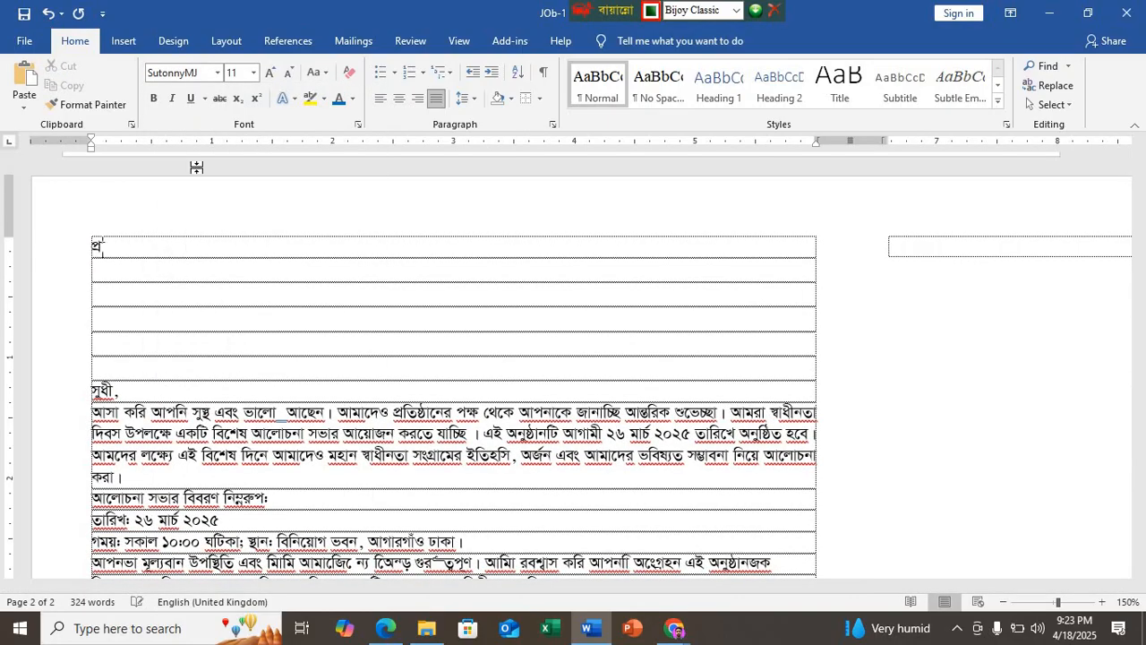
pyautogui.write('াপক:')
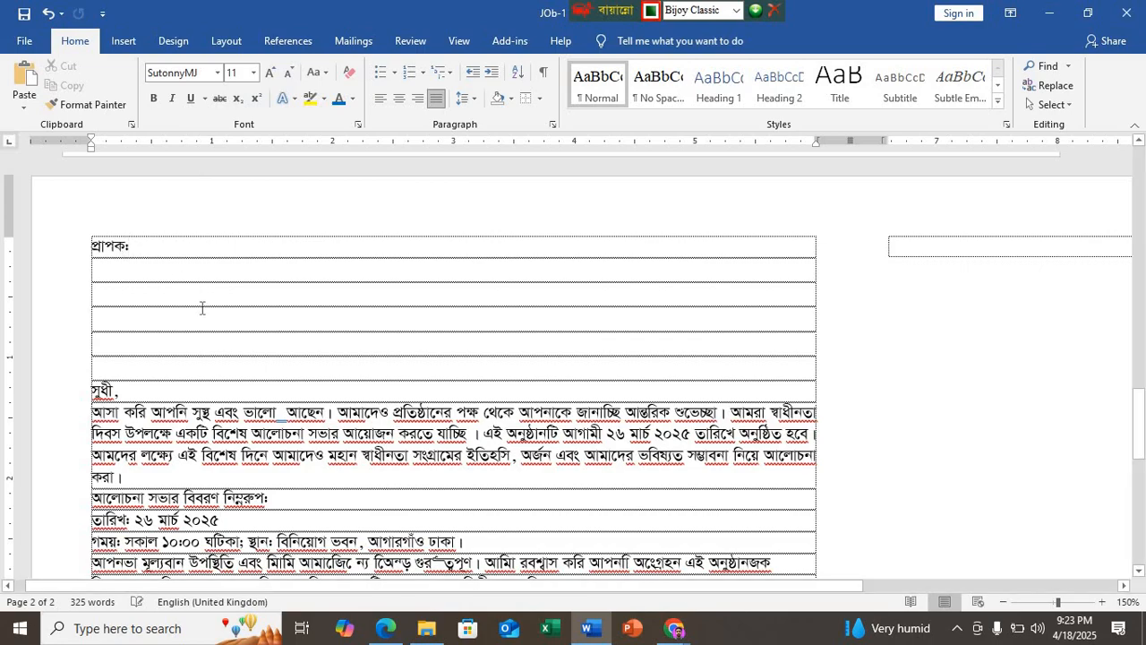
# Step: Check the meeting tab in Chrome, then enlarge the DEMO N7 PDF and review the letter on page 4
pyautogui.click(675, 628)
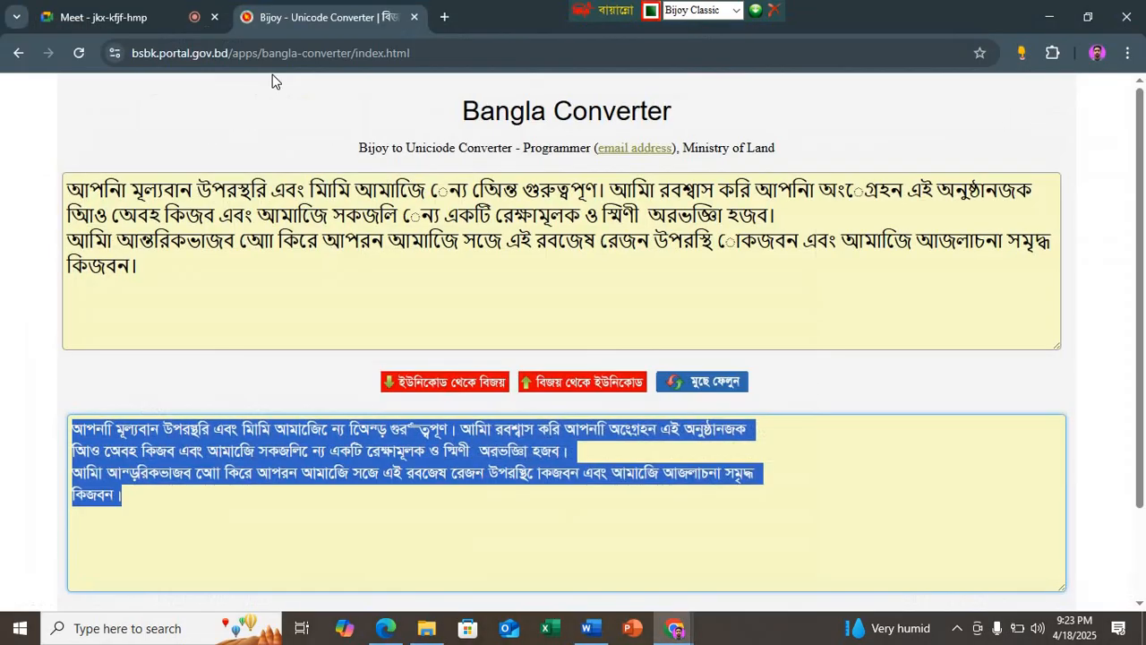
pyautogui.click(159, 13)
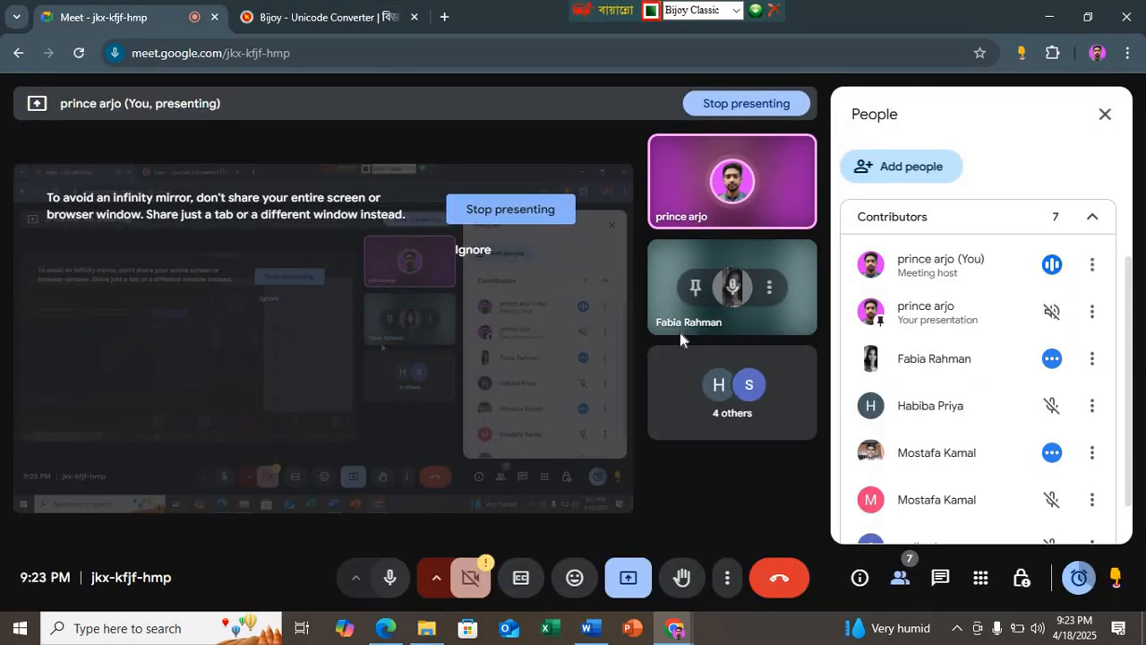
pyautogui.click(386, 627)
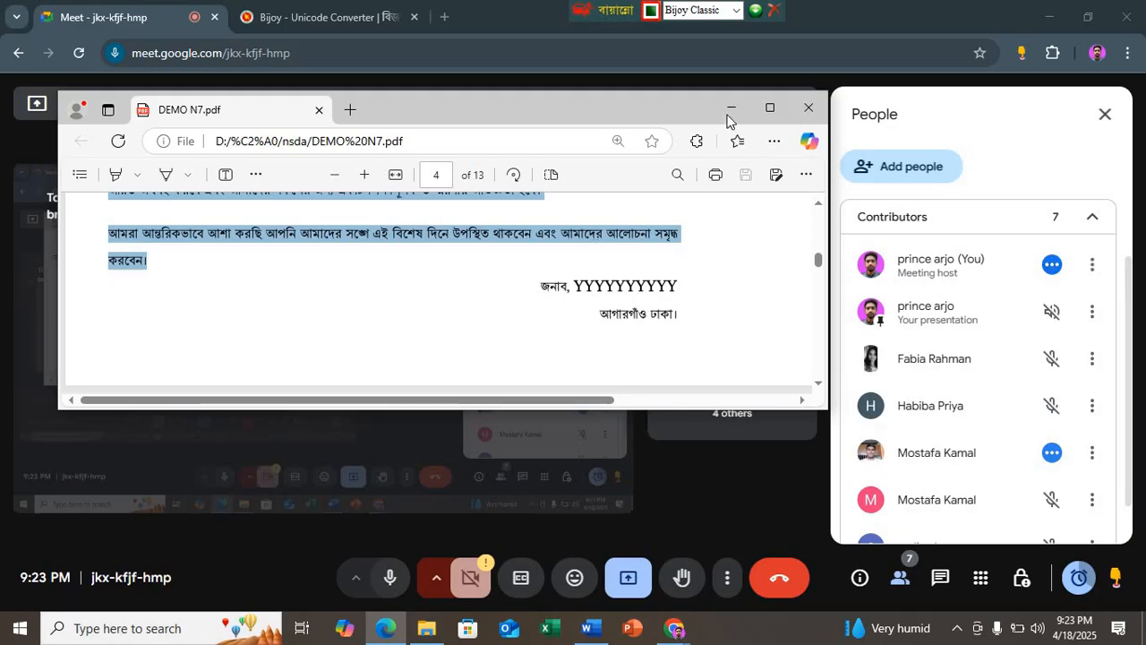
pyautogui.click(760, 111)
pyautogui.scroll(4, 407, 333)
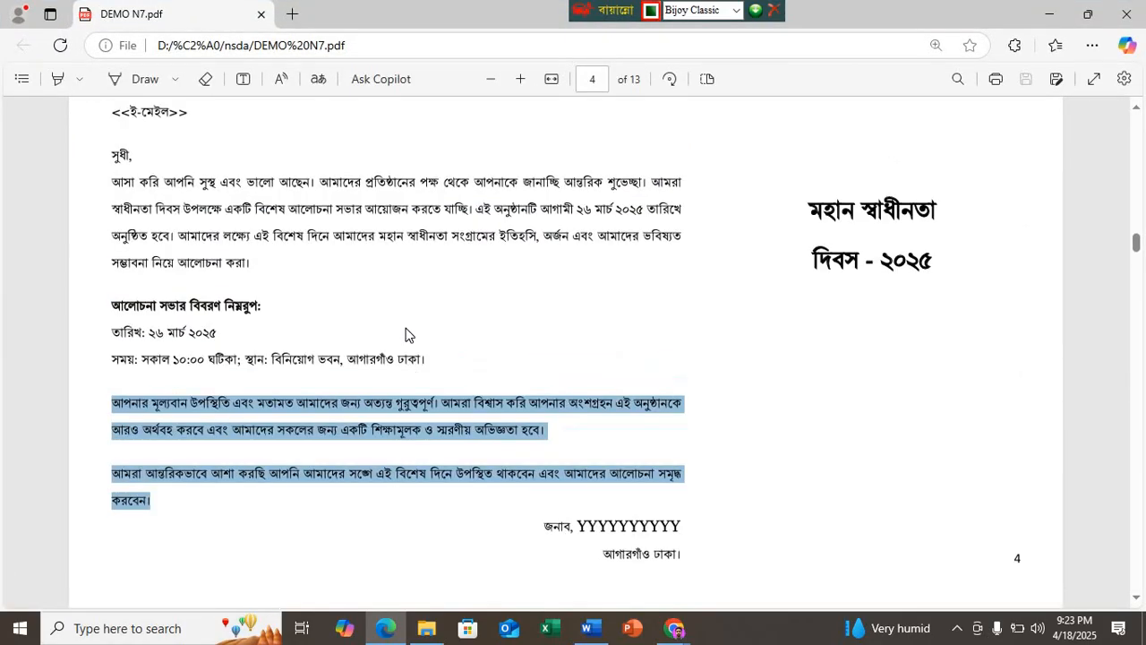
# Step: Examine the sample Bangla letter's full layout, from the recipient placeholder fields through the body paragraphs to the closing signature lines
pyautogui.scroll(5, 405, 334)
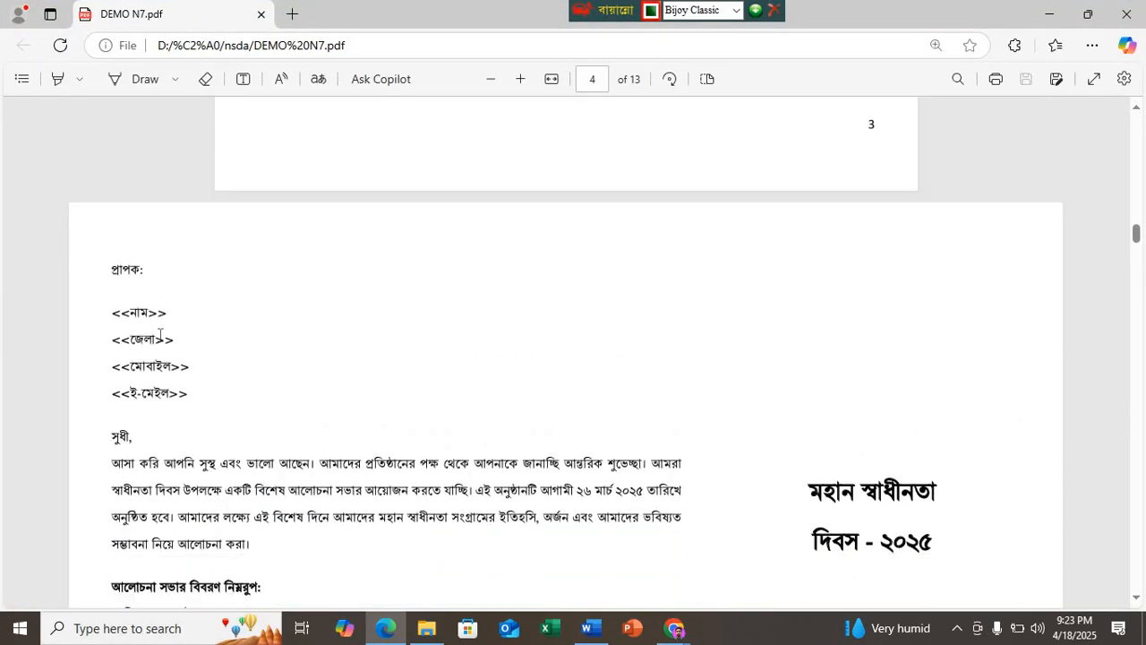
pyautogui.scroll(-6, 228, 430)
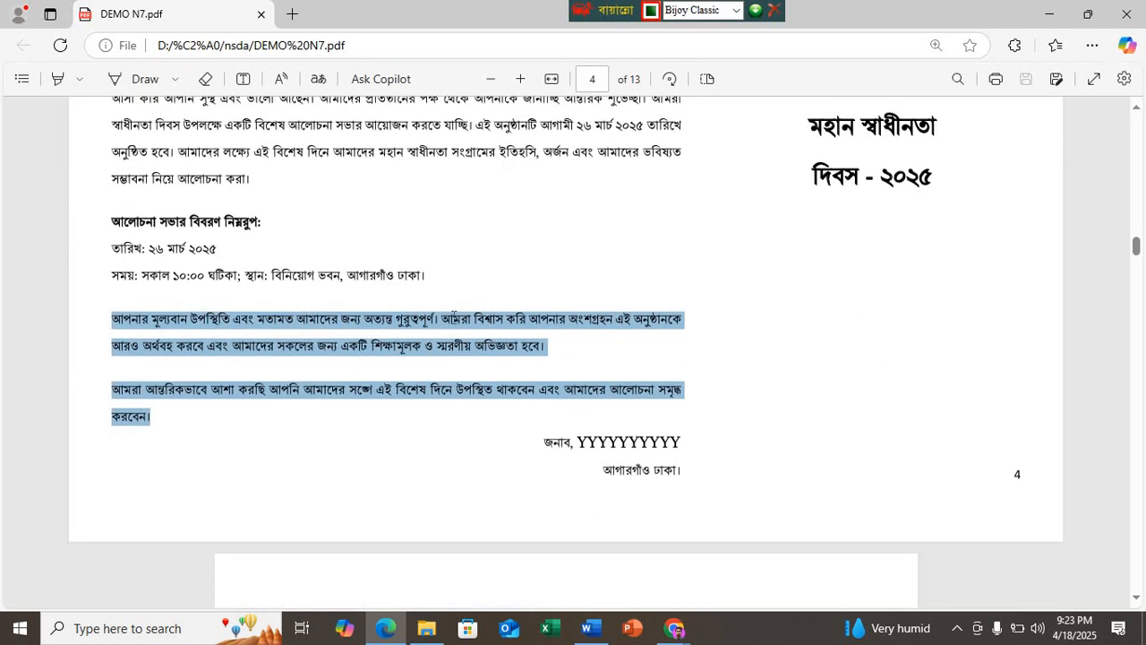
pyautogui.scroll(10, 494, 327)
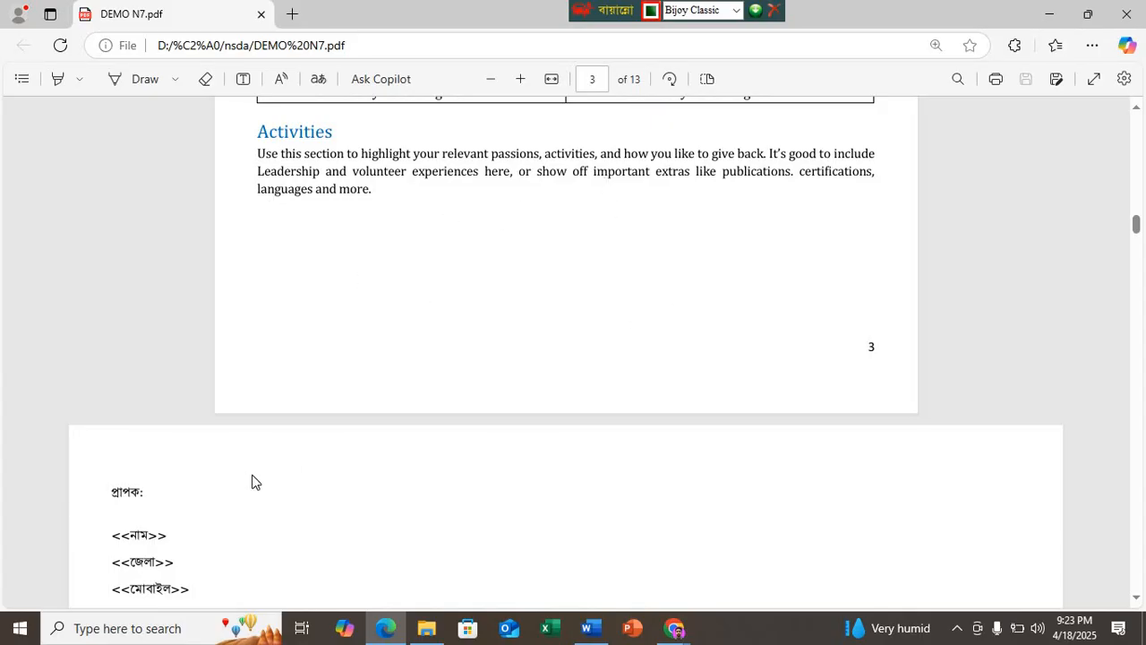
pyautogui.scroll(-3, 250, 479)
pyautogui.scroll(-3, 433, 464)
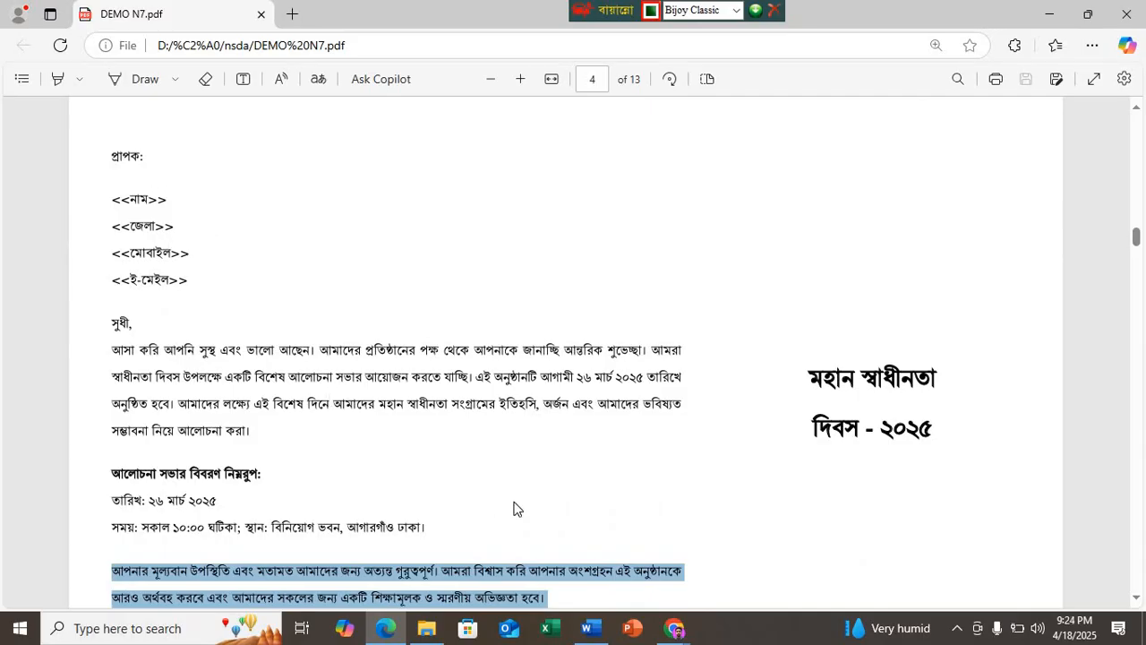
pyautogui.click(259, 471)
pyautogui.scroll(-3, 259, 471)
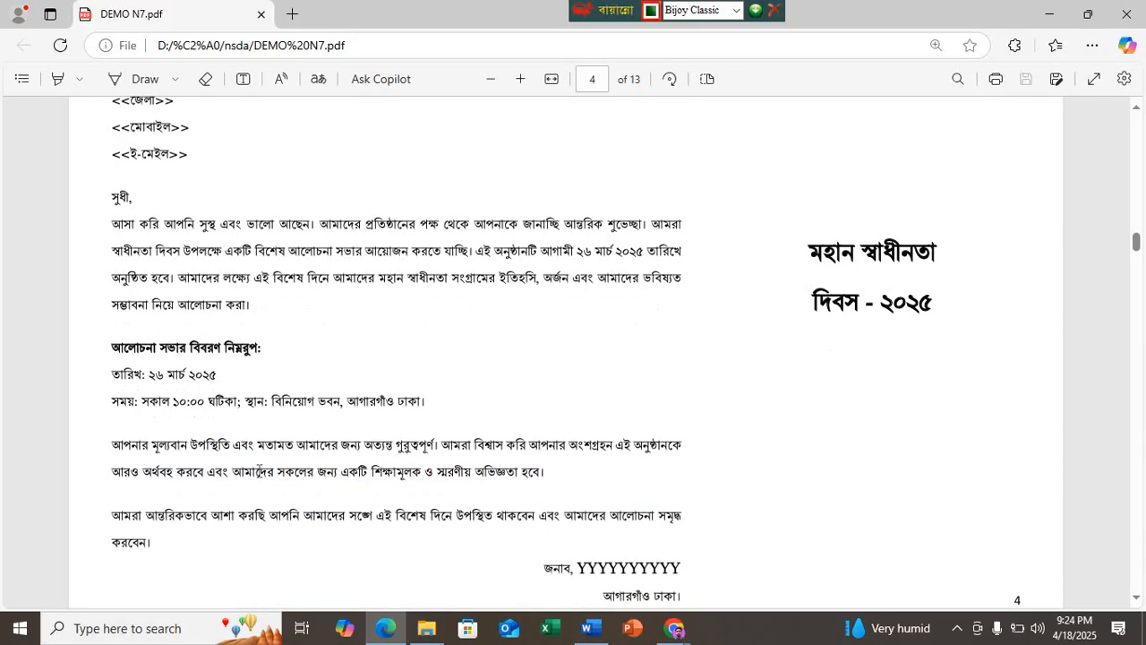
pyautogui.scroll(2, 258, 471)
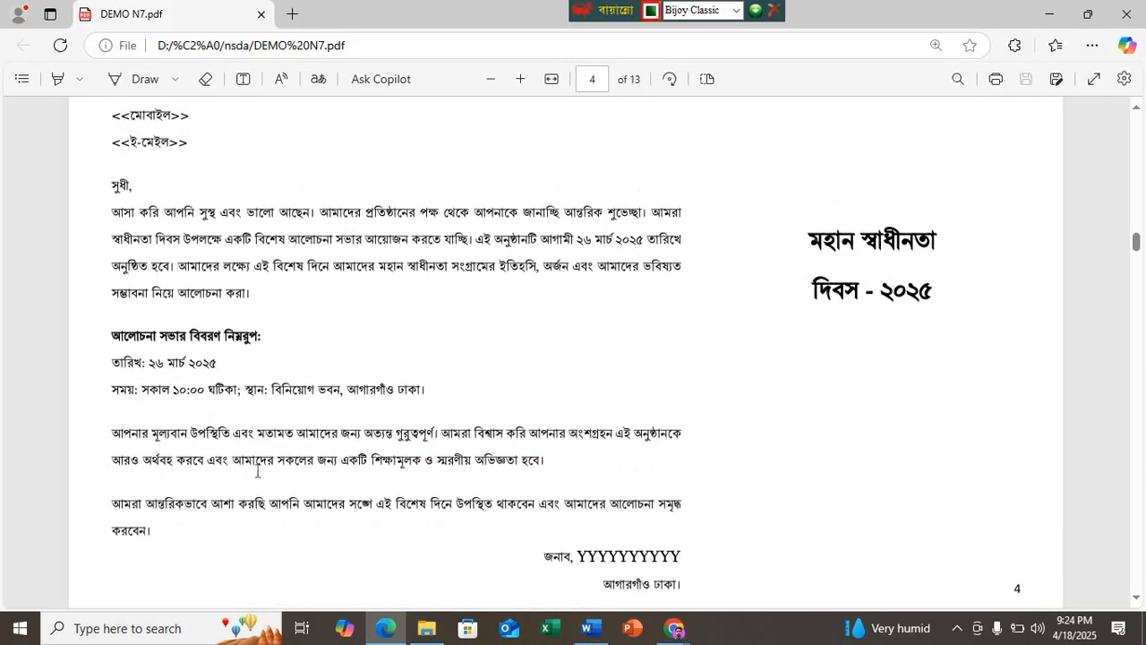
pyautogui.scroll(3, 212, 283)
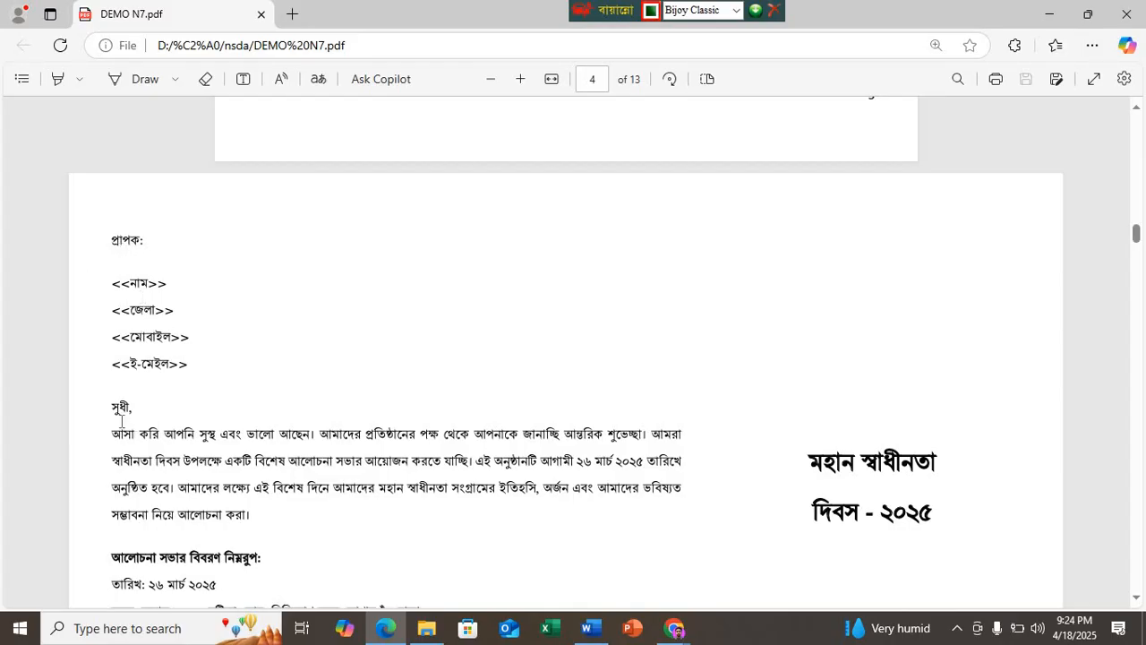
# Step: Check the sample letter in DEMO N7.pdf, switch to the Word document and set the font of the heading line to SutonnyMJ
pyautogui.scroll(-3, 220, 548)
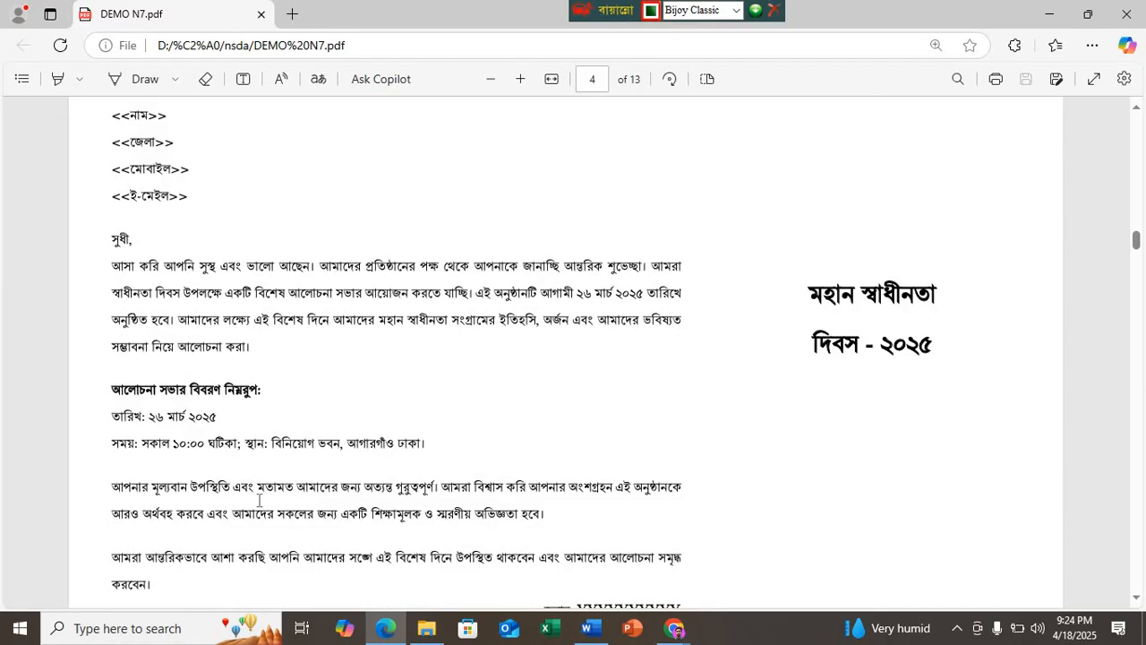
pyautogui.scroll(-1, 373, 563)
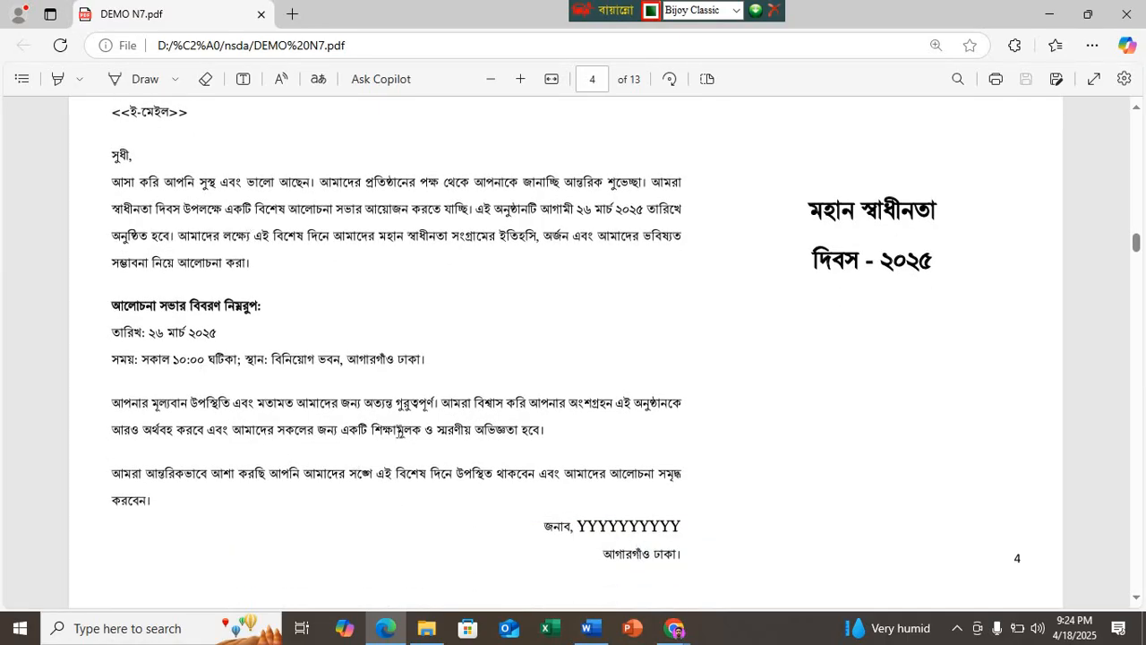
pyautogui.scroll(2, 399, 434)
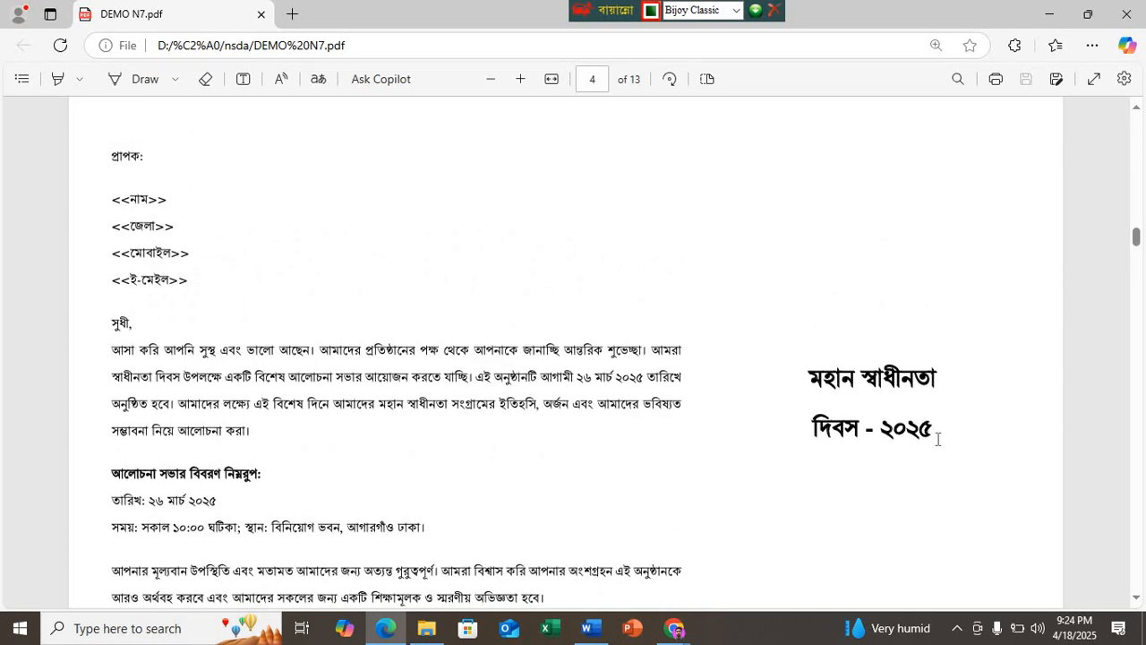
pyautogui.click(588, 629)
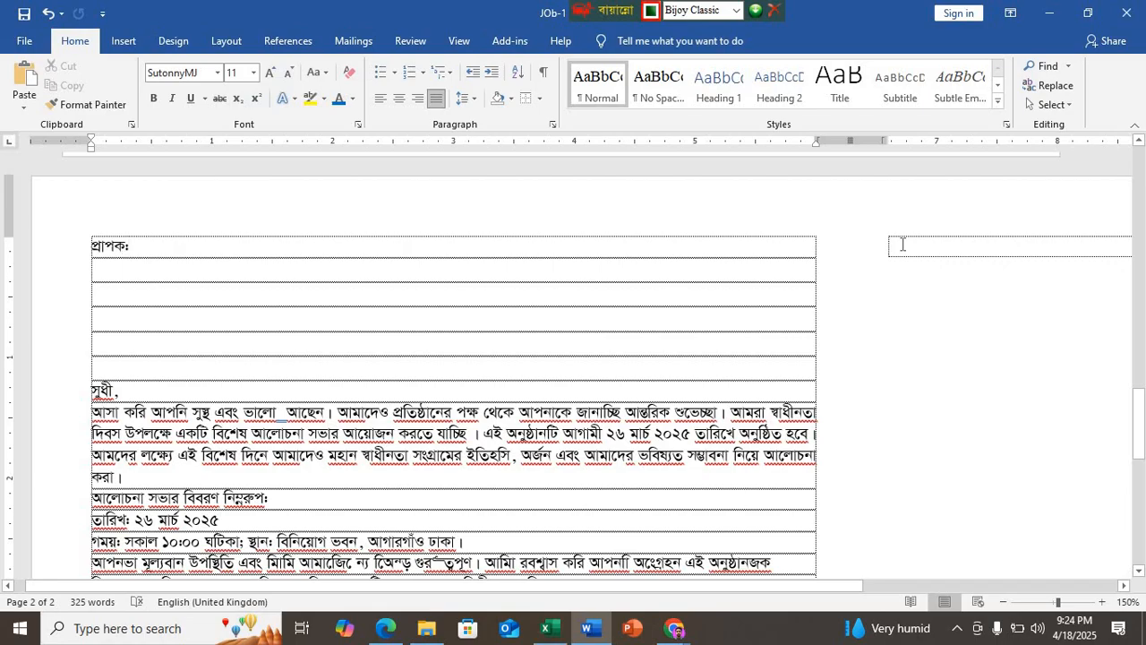
pyautogui.hotkey('ctrl', 'z')
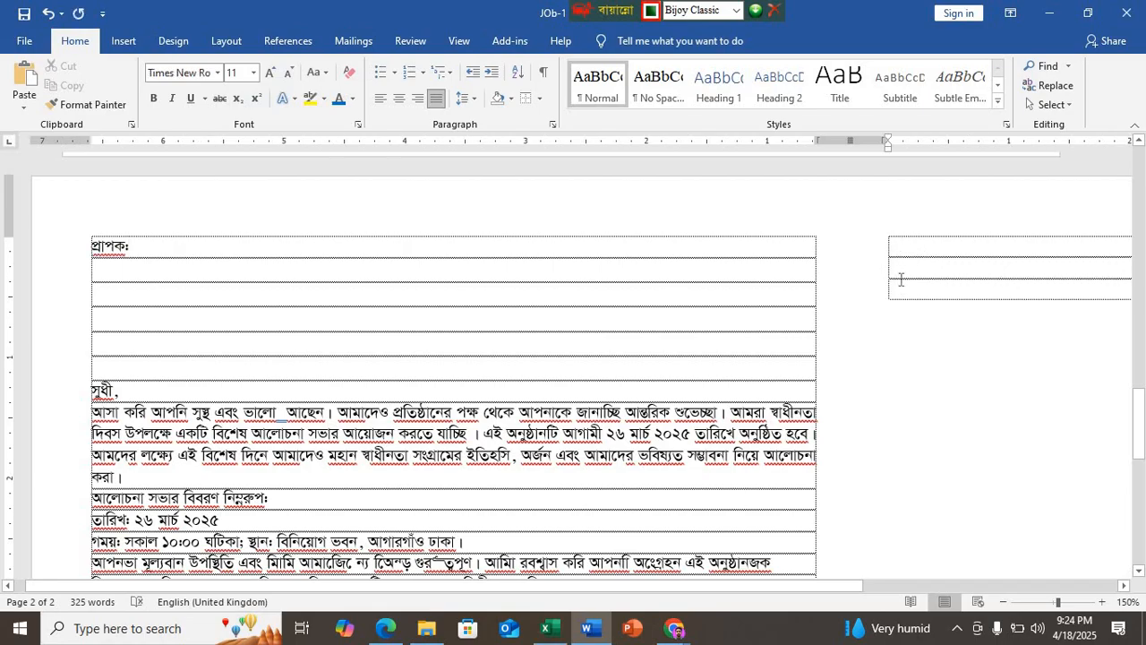
pyautogui.click(218, 72)
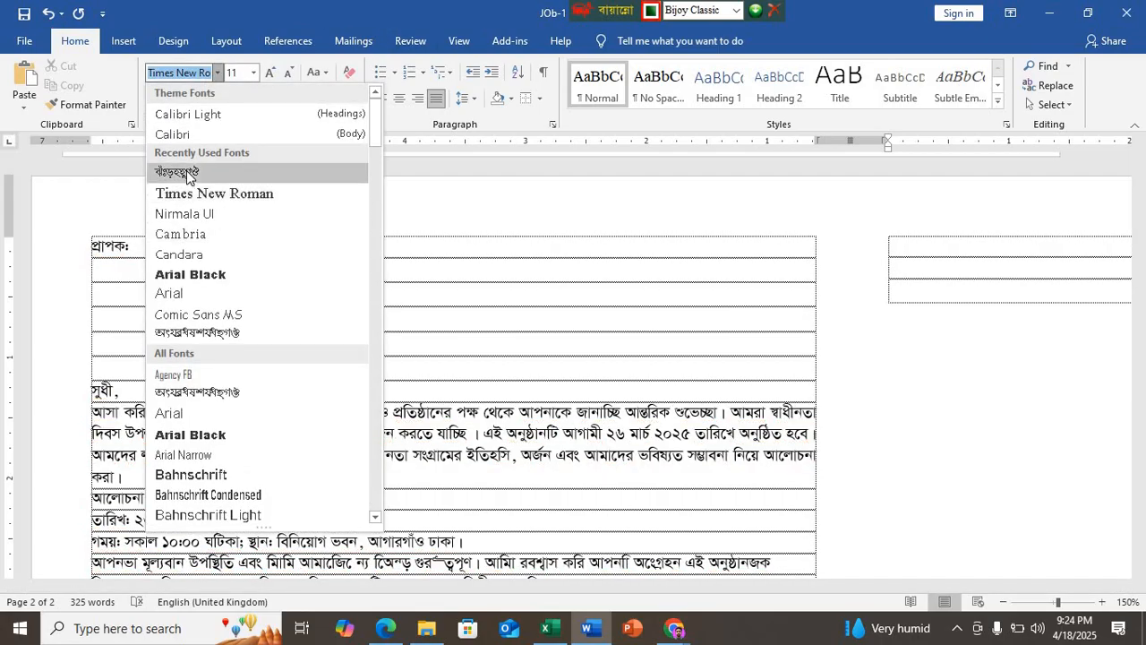
pyautogui.click(176, 172)
# Step: Enter the heading "মহান স্বাধীনতা দিবস" with "২০২৫" on the following line in the second column
pyautogui.write('শহান ')
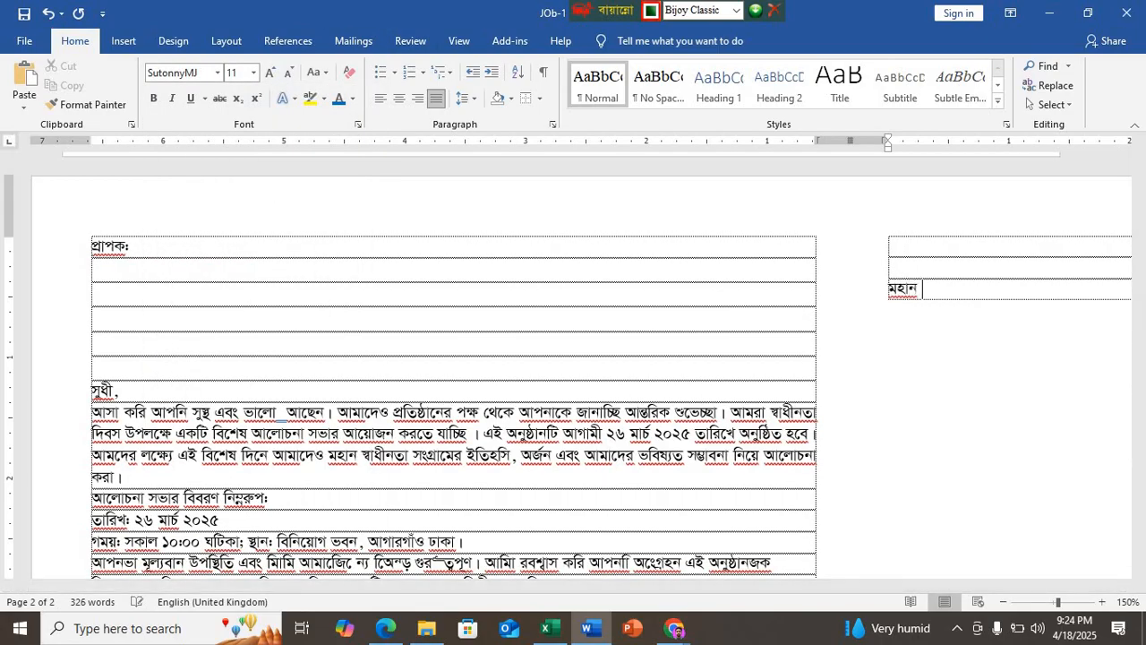
pyautogui.write('স্বা')
pyautogui.press('BackSpace')
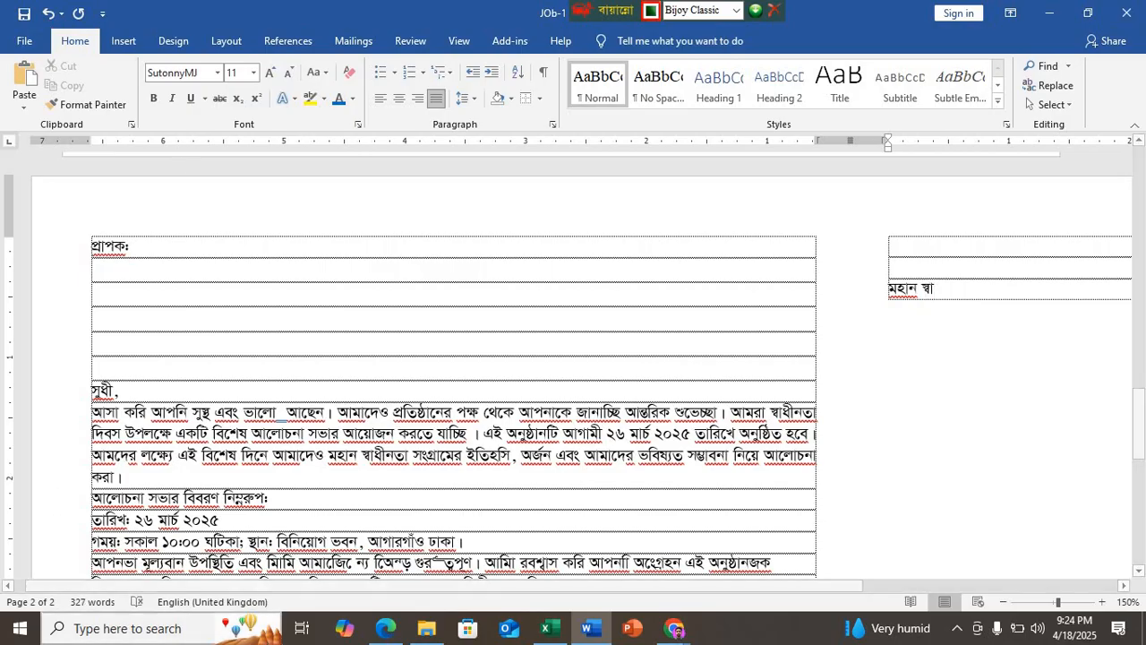
pyautogui.click(392, 636)
pyautogui.click(394, 638)
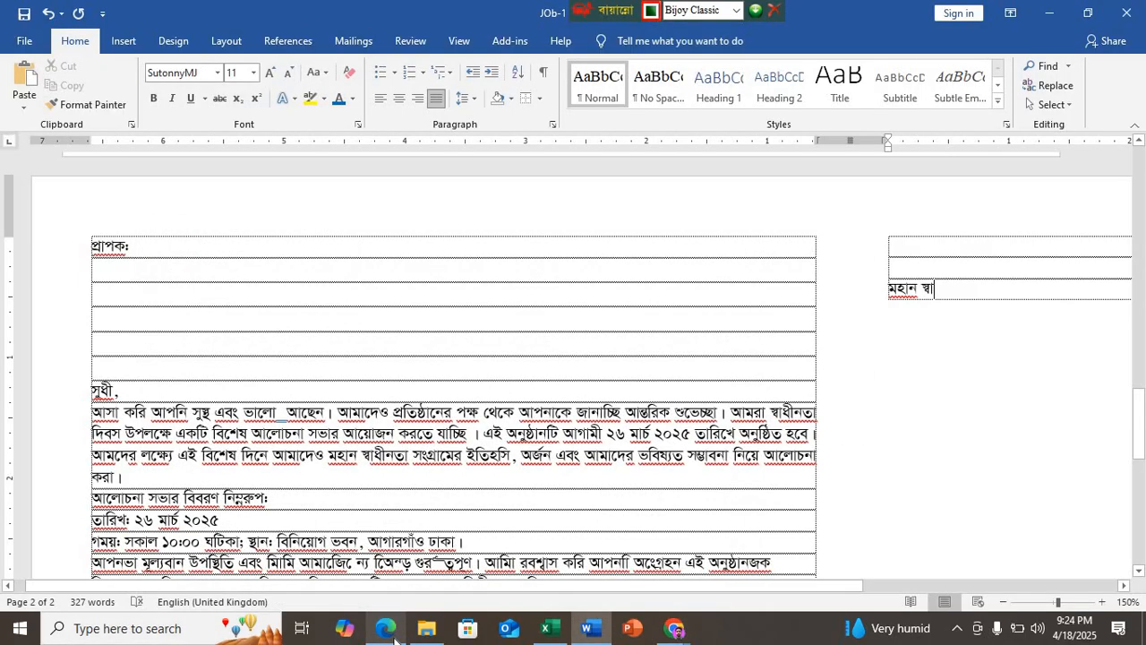
pyautogui.write('াধীনতা দিবস')
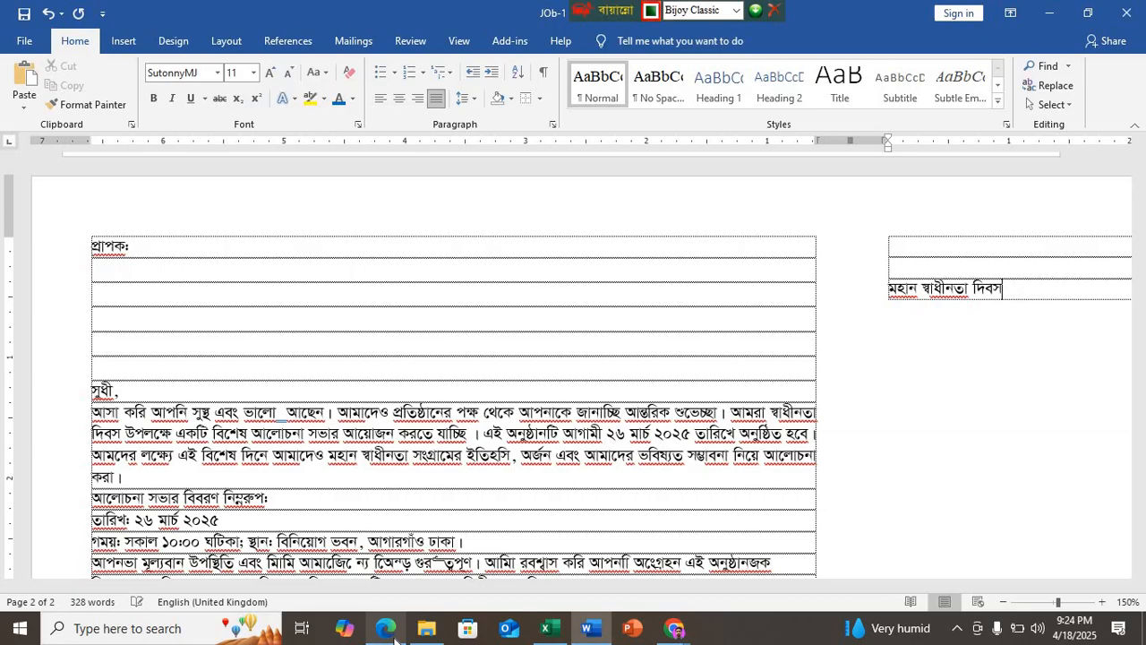
pyautogui.press('Return')
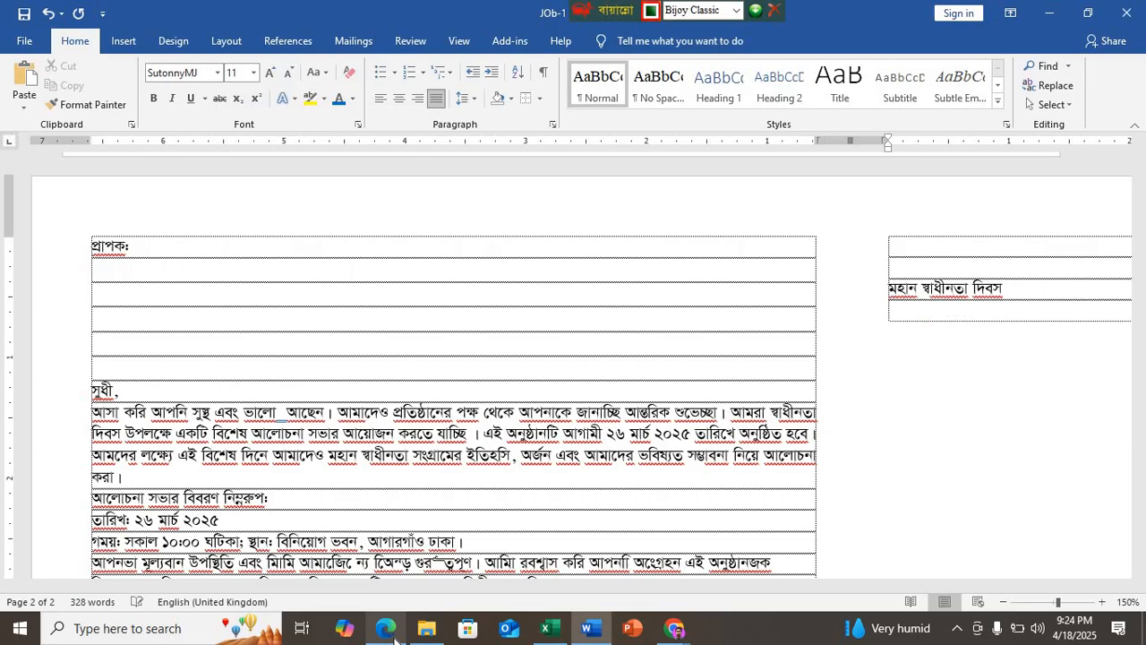
pyautogui.write('২০২৫')
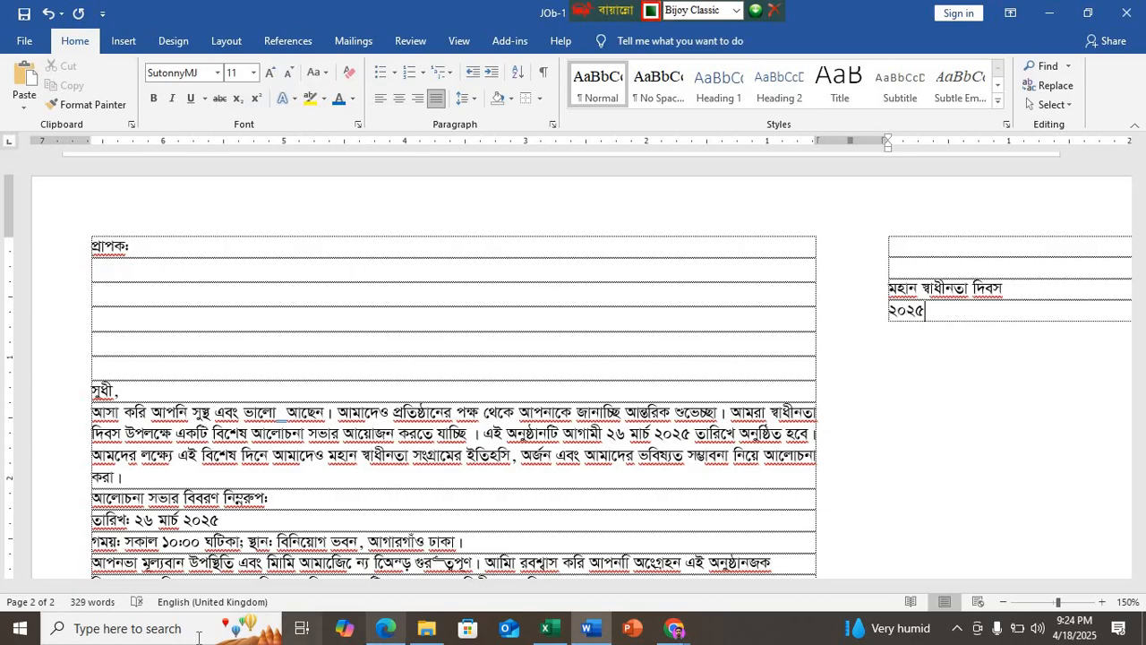
# Step: Compare with the sample PDF and rearrange the heading in Word into two lines, "মহান স্বাধীনতা" and "দিবস - ২০২৫"
pyautogui.click(387, 629)
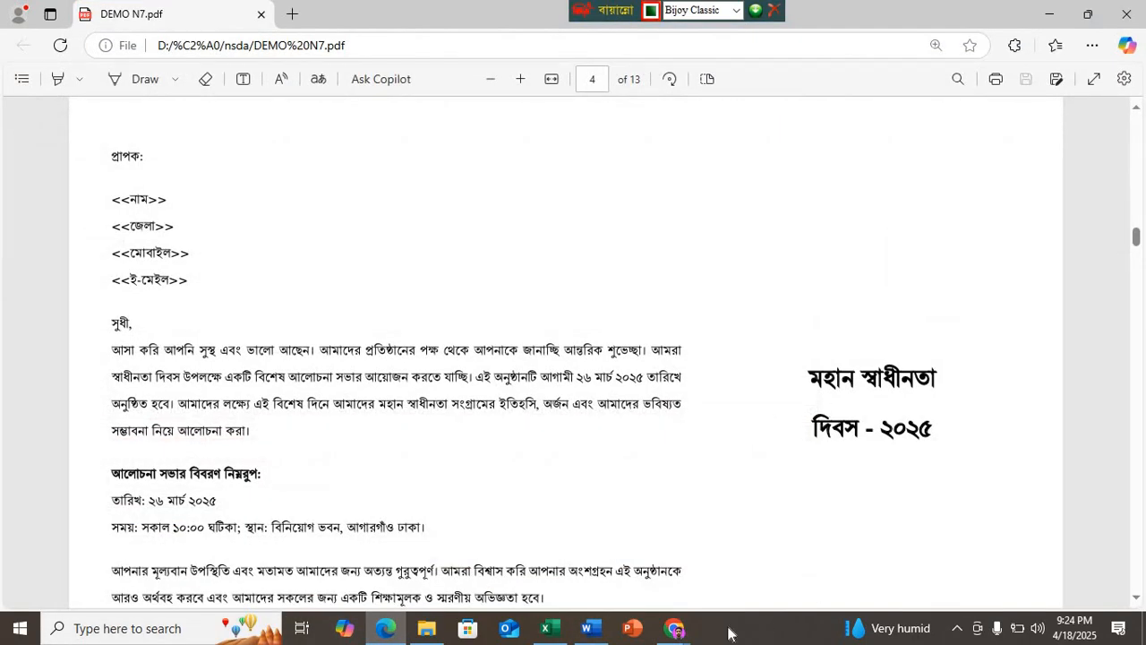
pyautogui.click(550, 629)
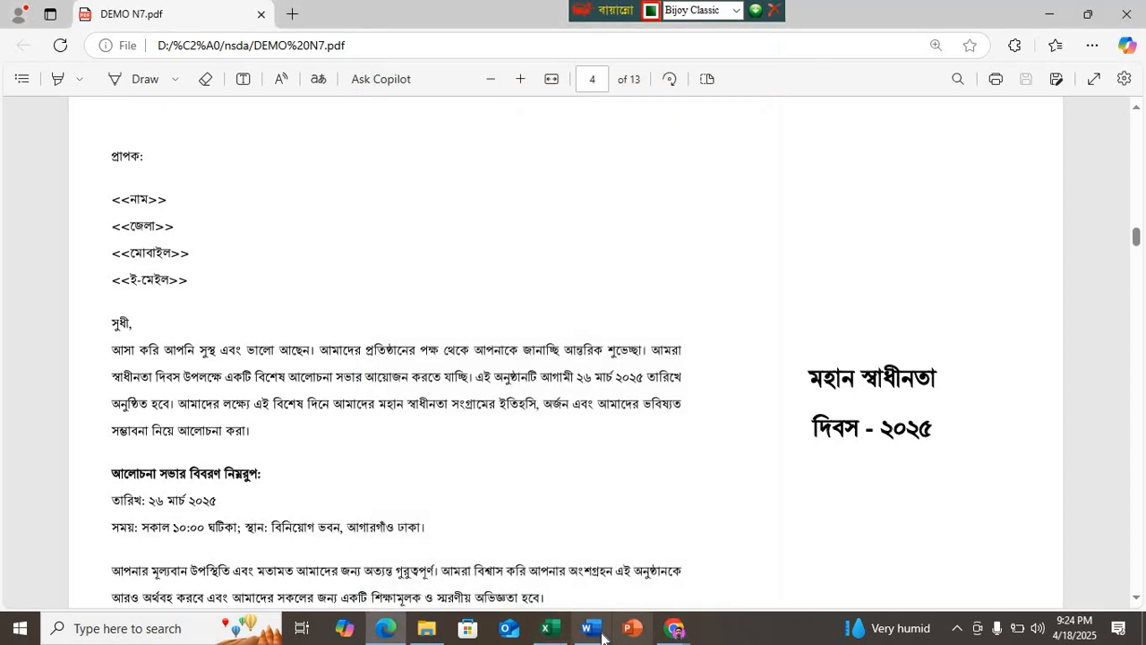
pyautogui.click(588, 629)
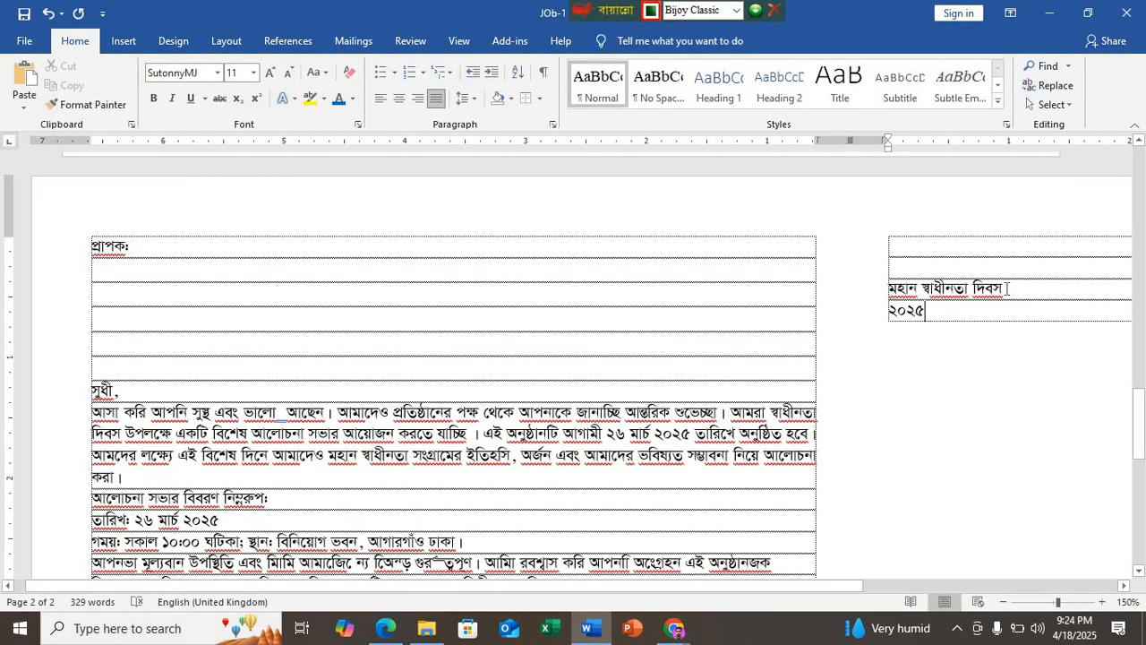
pyautogui.write('-')
pyautogui.press('Return')
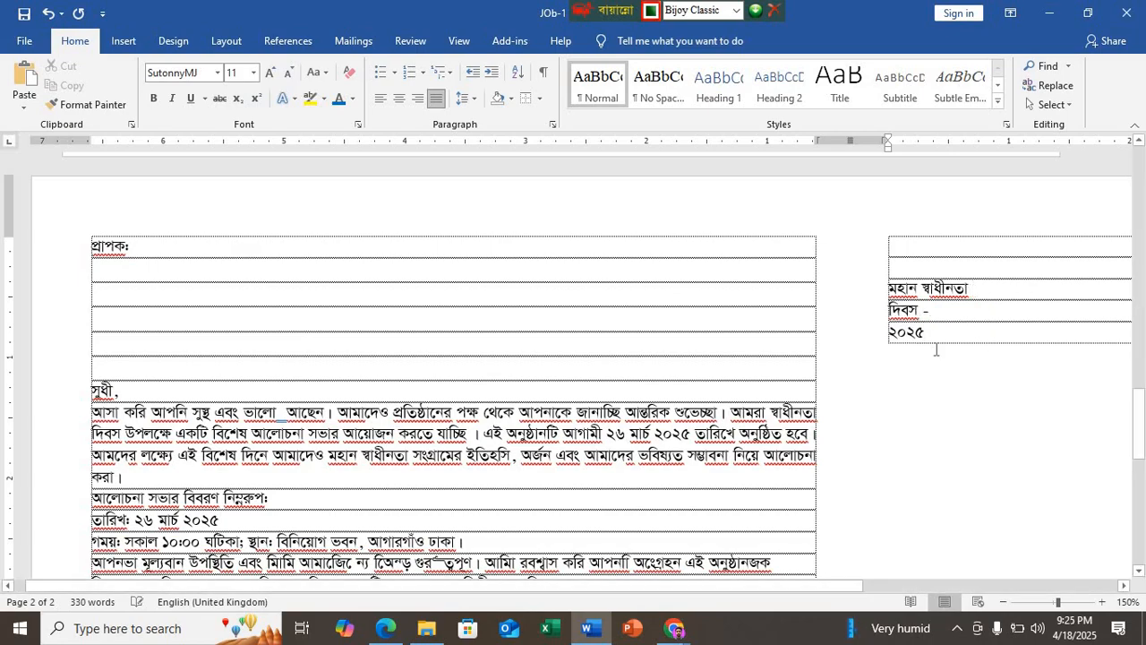
pyautogui.press('Delete')
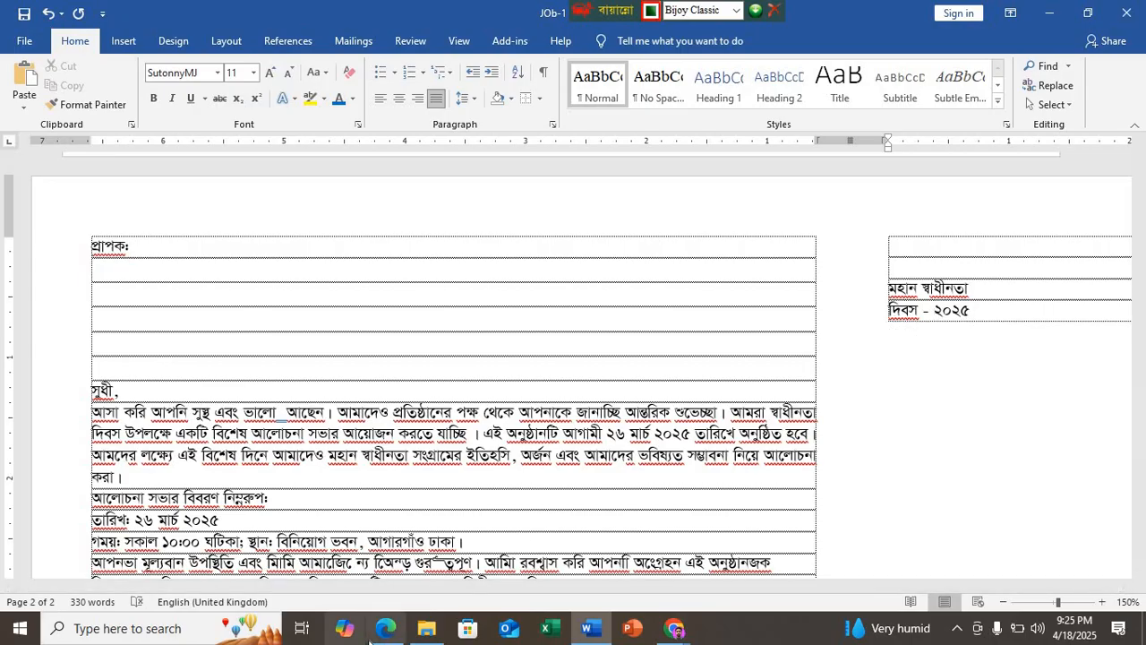
# Step: Look up the heading size in the PDF instructions, and in Word format both heading lines at size 24, centred and bold
pyautogui.click(385, 628)
pyautogui.scroll(5, 394, 467)
pyautogui.scroll(10, 401, 467)
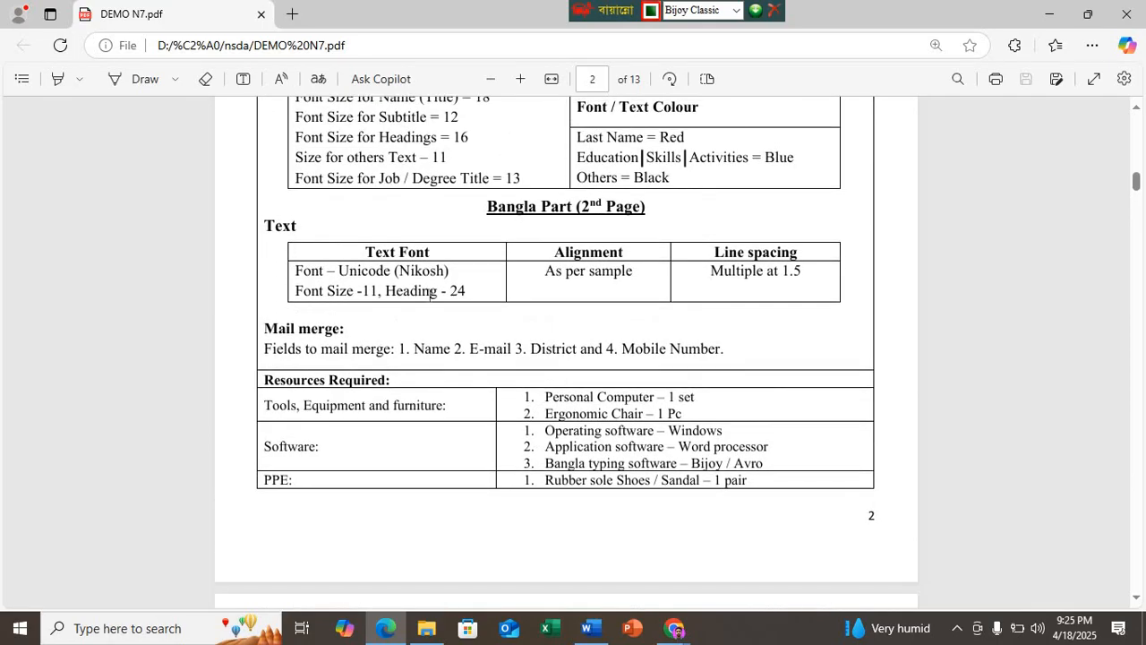
pyautogui.click(588, 628)
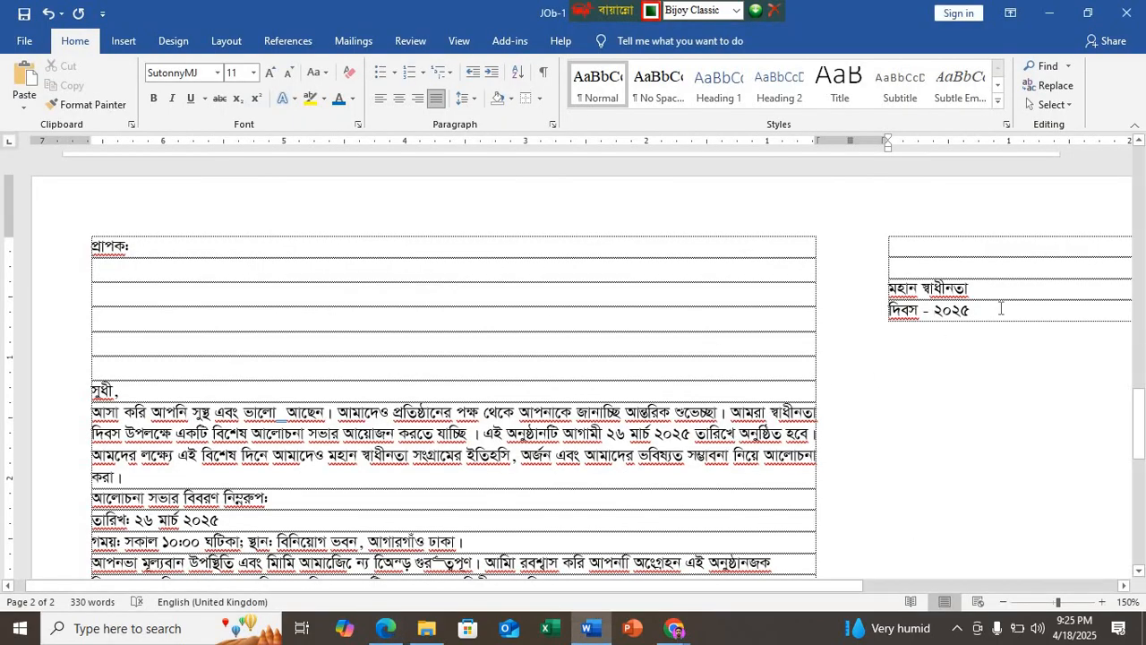
pyautogui.moveTo(891, 290); pyautogui.dragTo(978, 313)
pyautogui.click(236, 73)
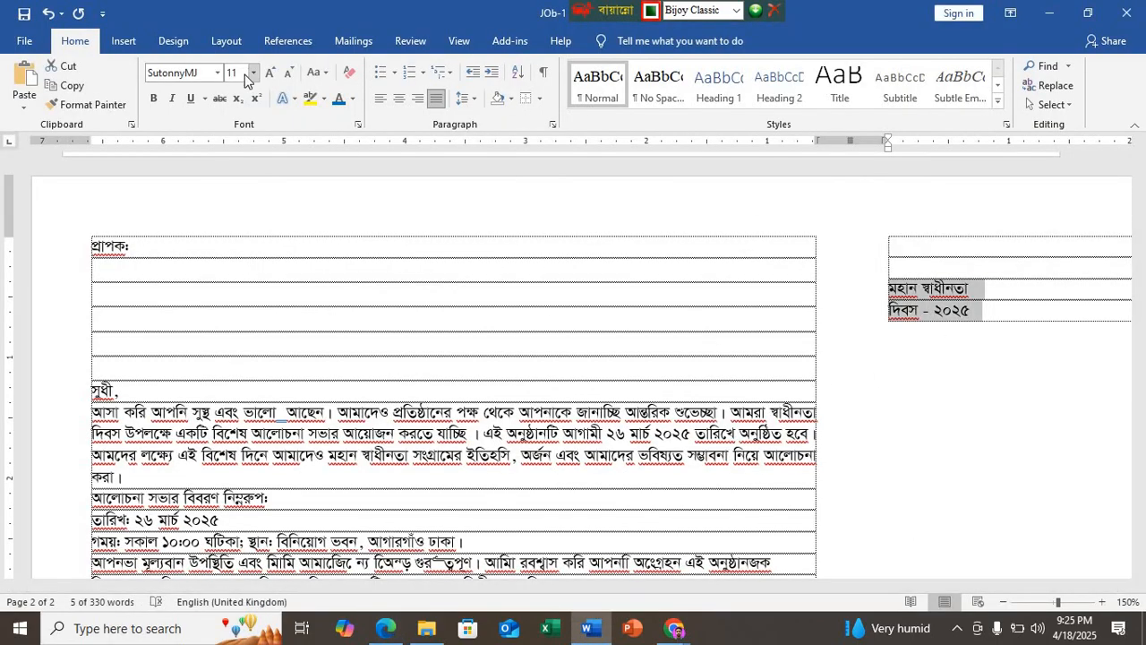
pyautogui.write('24')
pyautogui.press('Return')
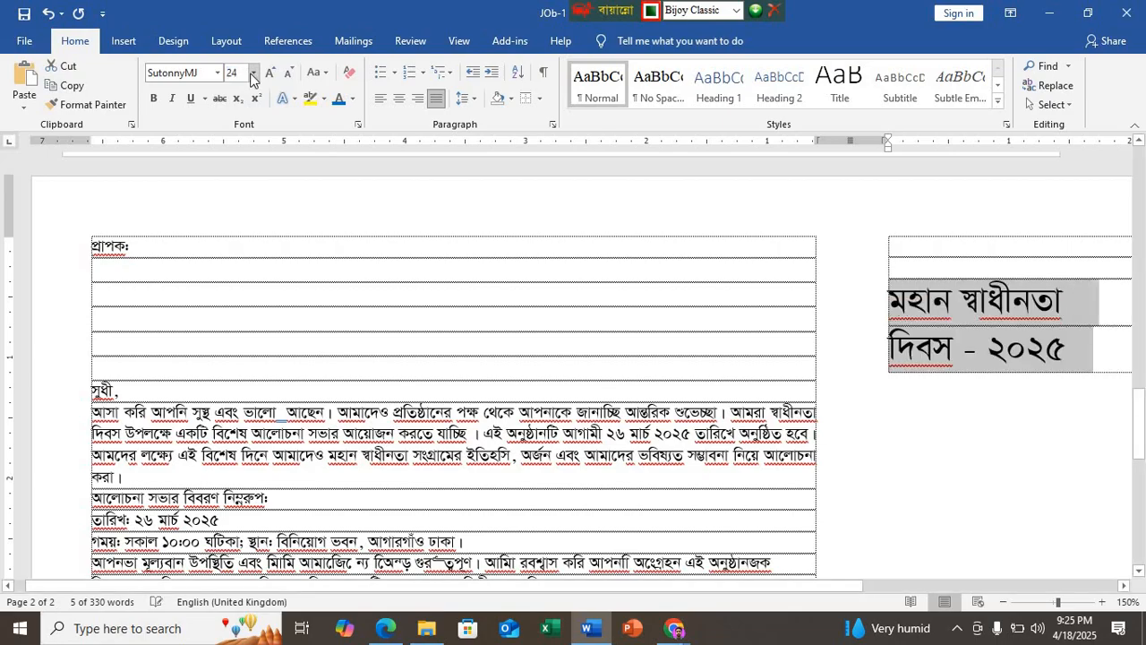
pyautogui.hotkey('ctrl', 'e')
pyautogui.hotkey('ctrl', 'b')
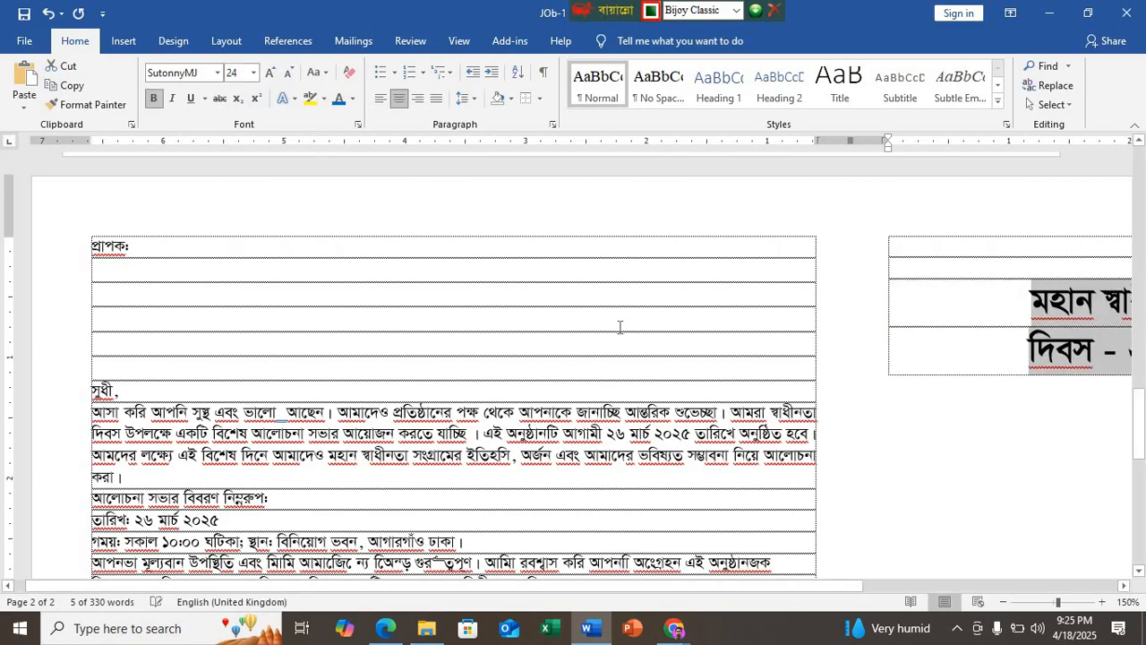
# Step: Insert seven blank lines above the heading "মহান স্বাধীনতা" to move it down the second column
pyautogui.scroll(-4, 591, 330)
pyautogui.click(775, 260)
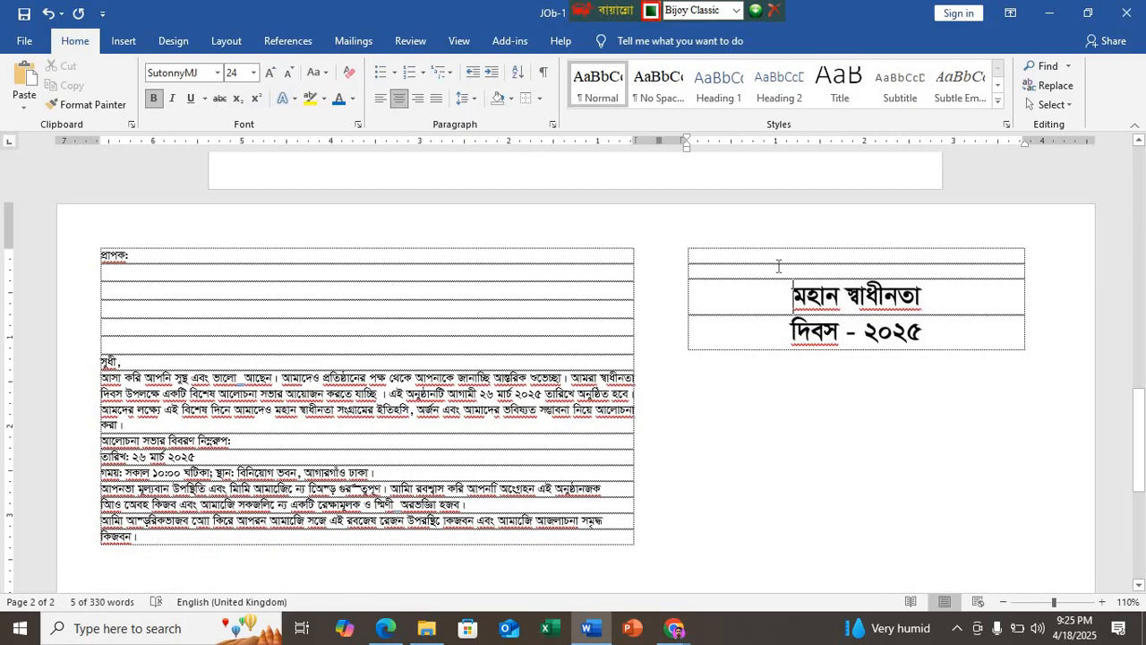
pyautogui.press('Return')
pyautogui.press('Return')
pyautogui.press('Return')
pyautogui.press('Return')
pyautogui.press('Return')
pyautogui.press('Return')
pyautogui.press('Return')
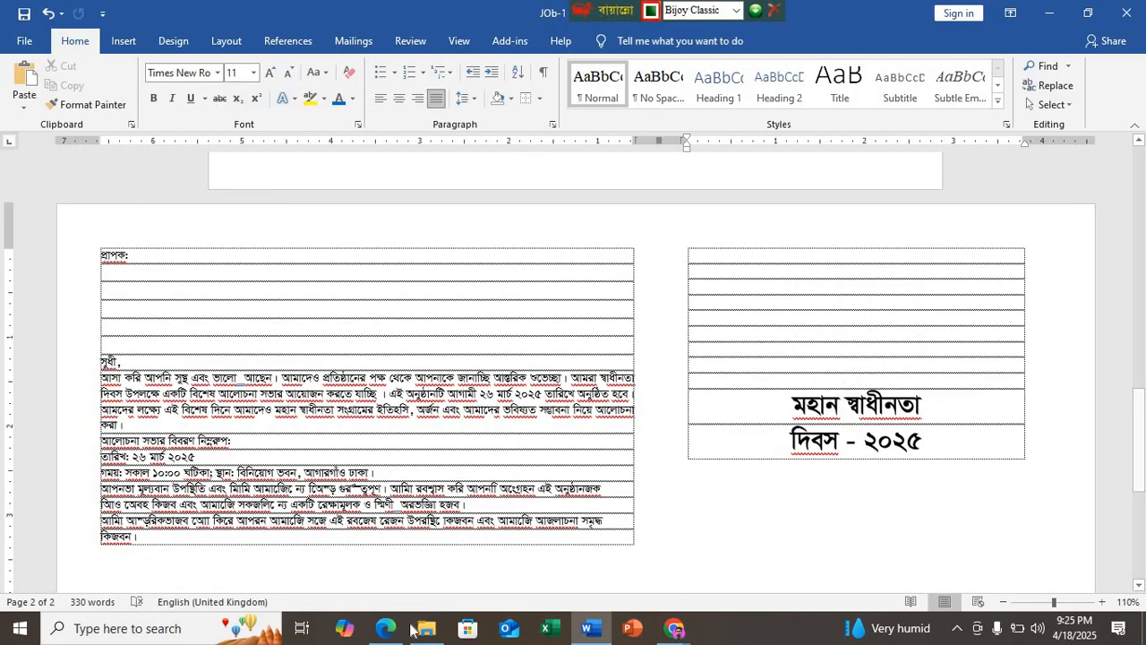
# Step: Check the Bangla part's spacing requirement in the PDF, set both columns' line spacing to 1.5 in Word and save the document
pyautogui.click(384, 632)
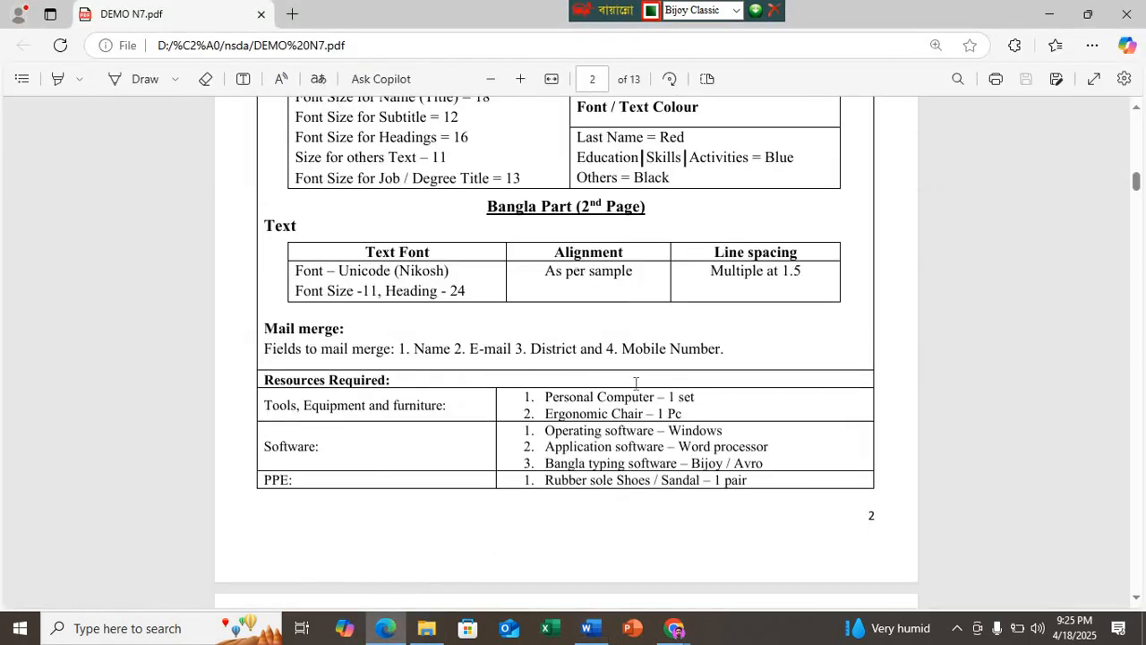
pyautogui.scroll(1, 621, 365)
pyautogui.scroll(-3, 624, 374)
pyautogui.scroll(-10, 624, 375)
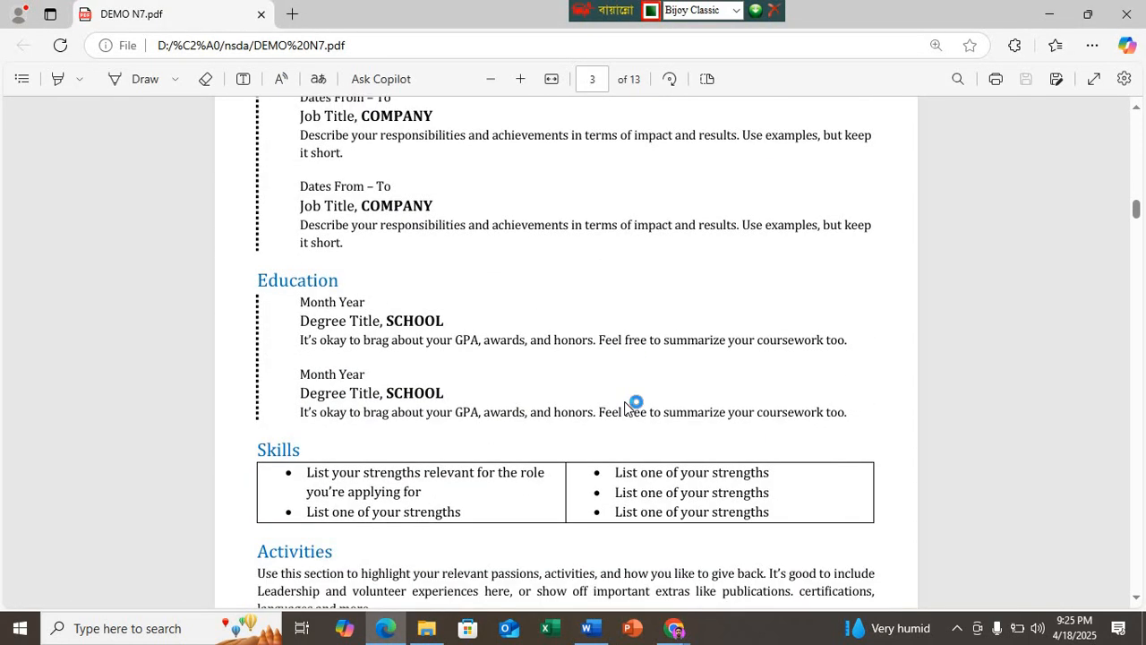
pyautogui.scroll(-4, 627, 410)
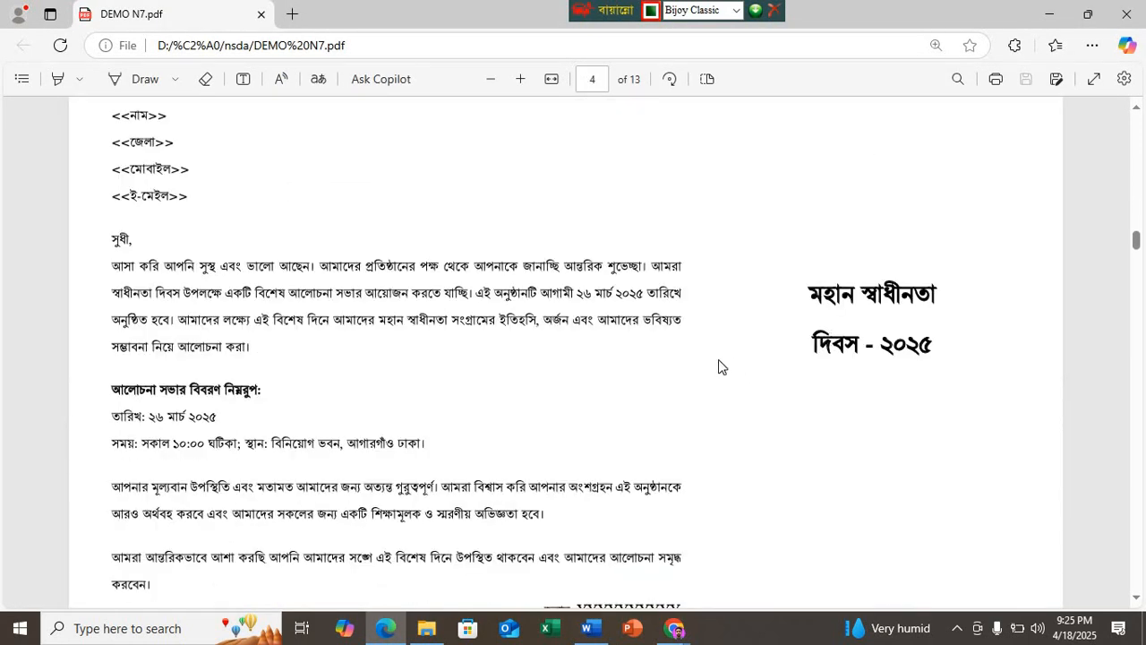
pyautogui.scroll(15, 644, 348)
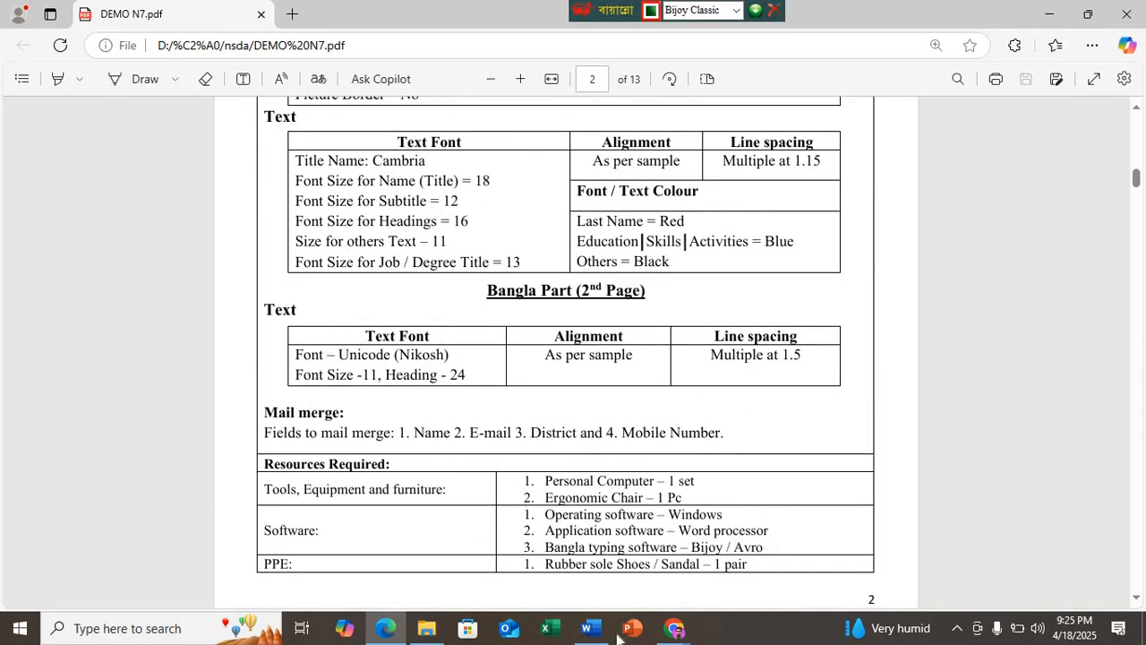
pyautogui.click(587, 627)
pyautogui.moveTo(926, 441); pyautogui.dragTo(133, 252)
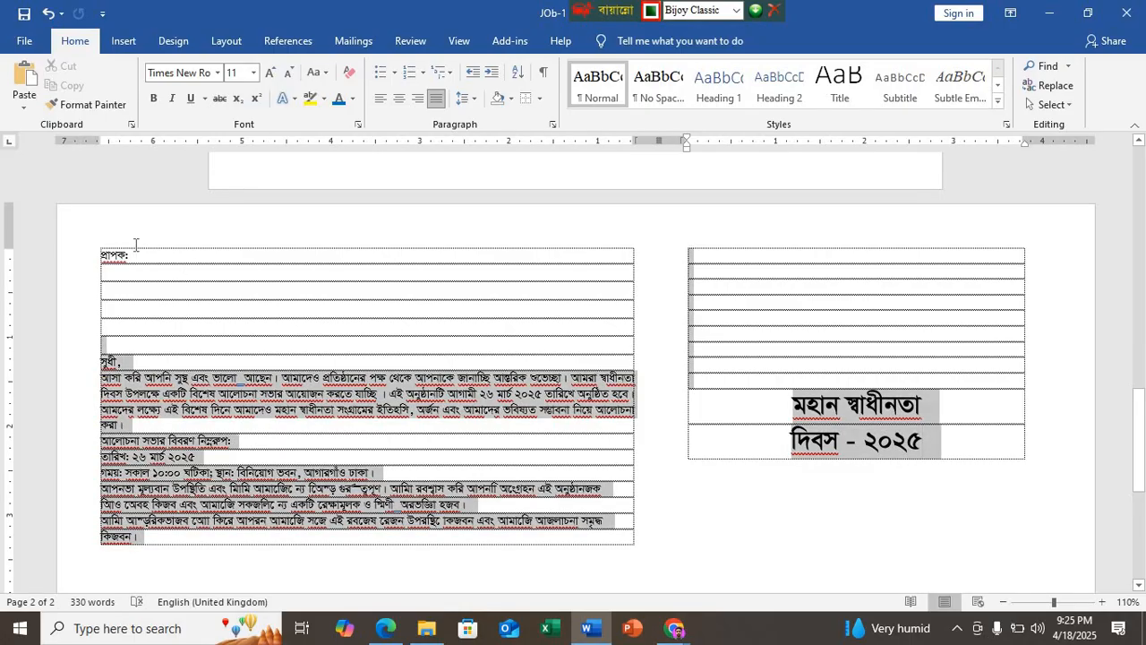
pyautogui.click(463, 99)
pyautogui.click(488, 161)
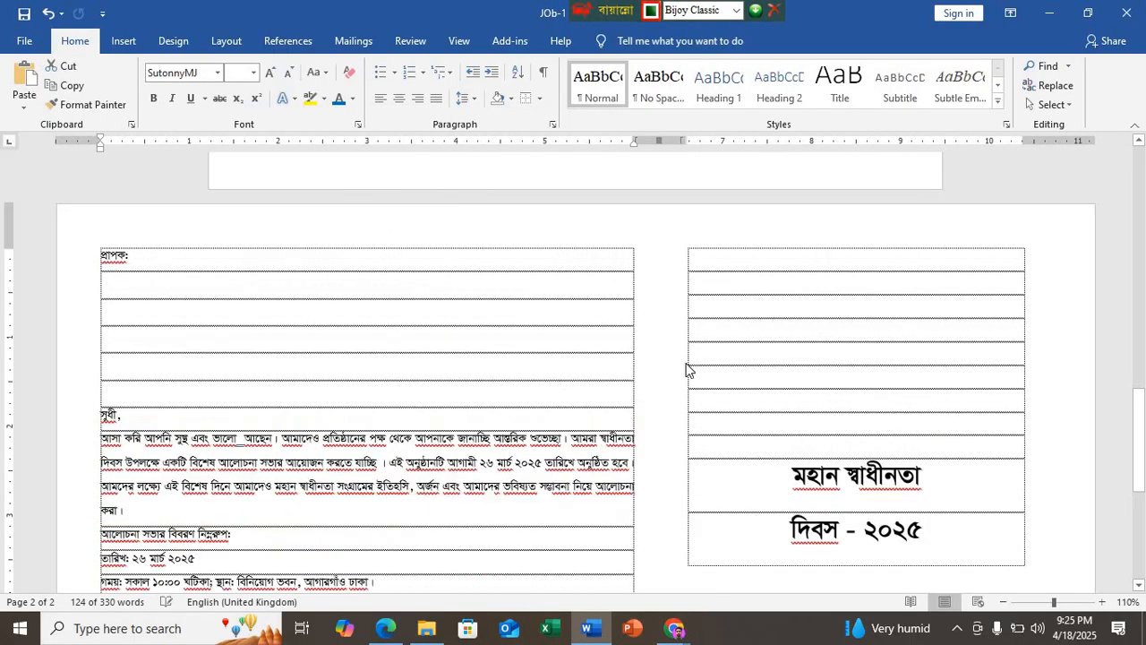
pyautogui.click(742, 404)
pyautogui.scroll(-2, 744, 406)
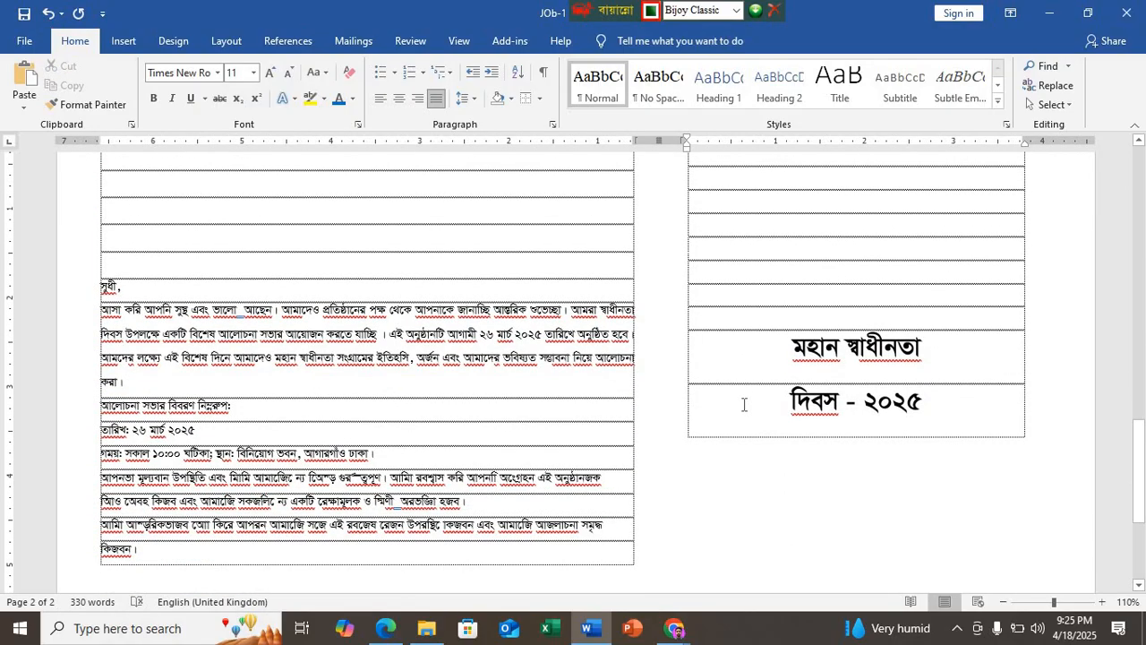
pyautogui.hotkey('ctrl', 's')
# Step: Correct "আমাদেও" to "আমাদের" before "প্রতিষ্ঠানের" in the first body paragraph and save the document
pyautogui.click(316, 311)
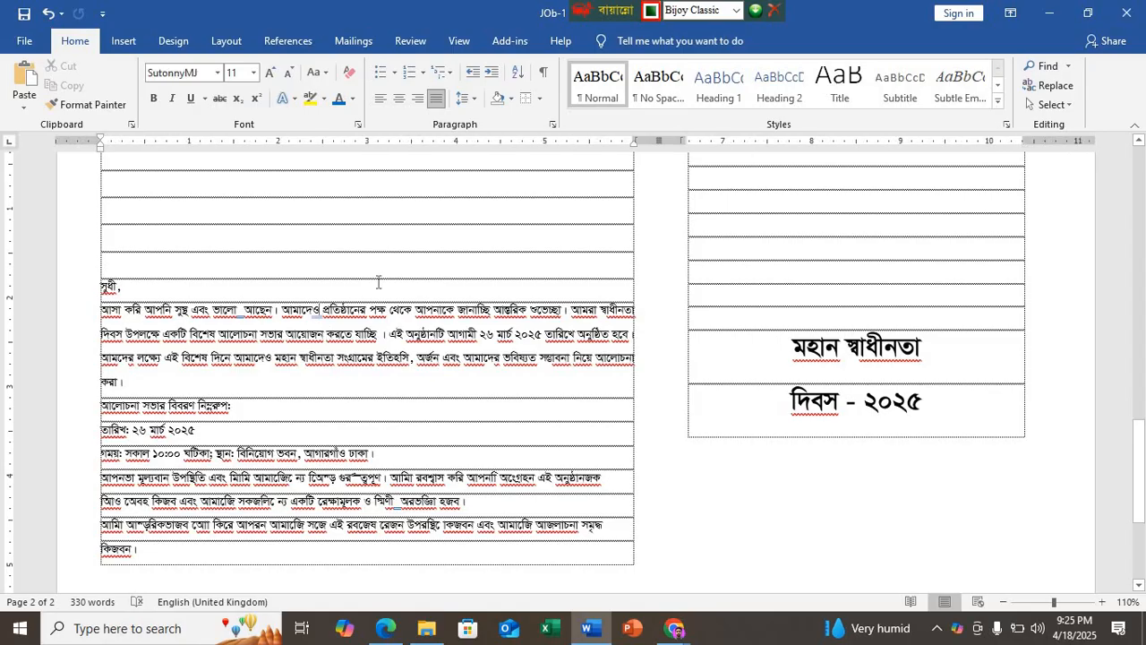
pyautogui.press('BackSpace')
pyautogui.write('র')
pyautogui.hotkey('ctrl', 's')
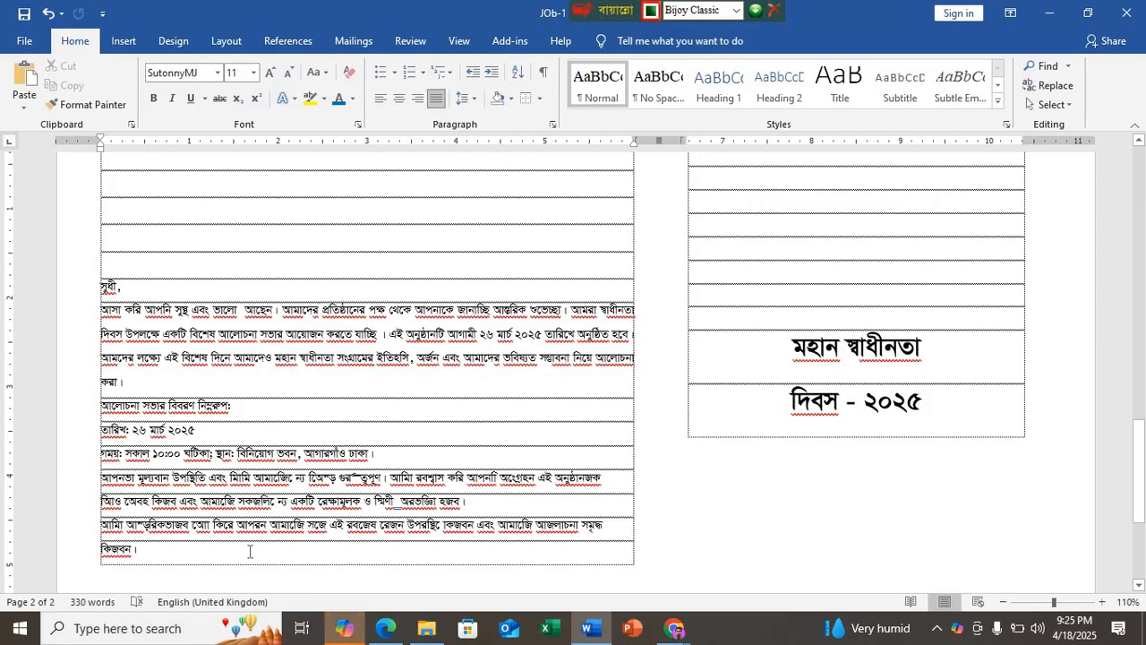
pyautogui.scroll(3, 623, 575)
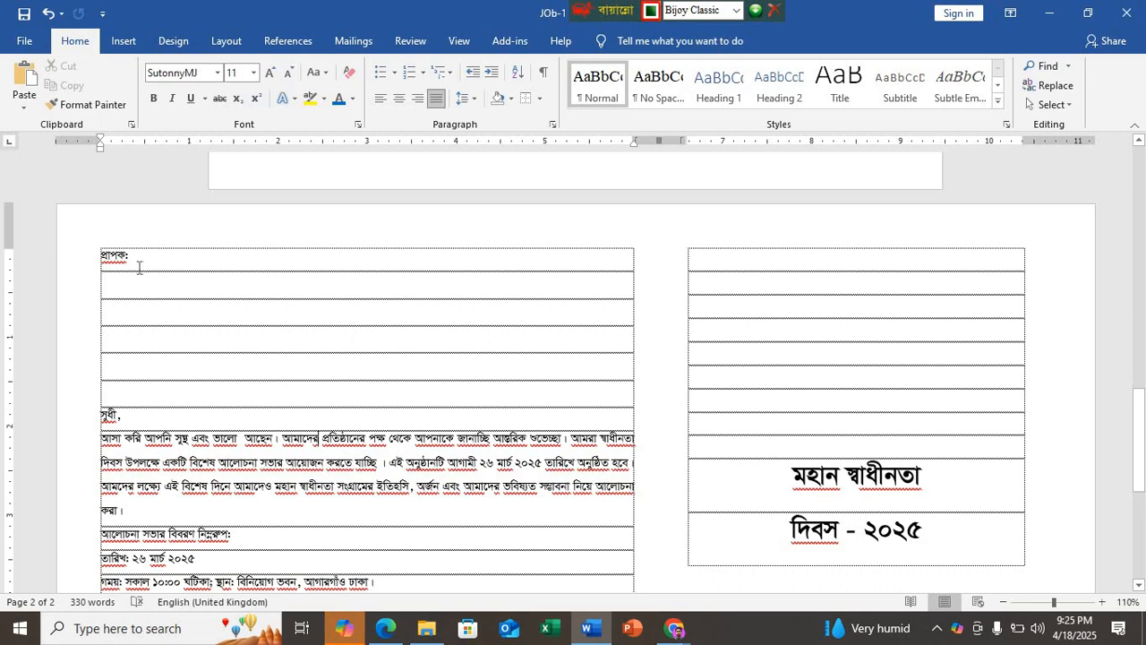
pyautogui.scroll(-6, 153, 281)
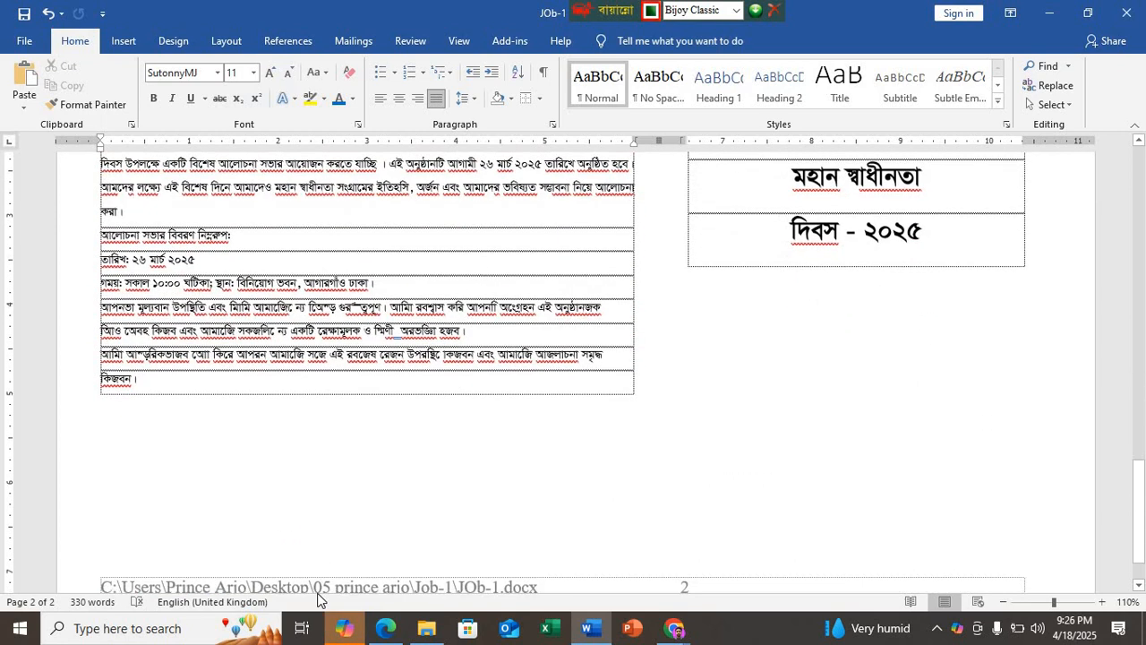
# Step: Look up the letter's closing lines in the PDF, and in Word add two lines of Bangla filler text below the last paragraph
pyautogui.click(344, 628)
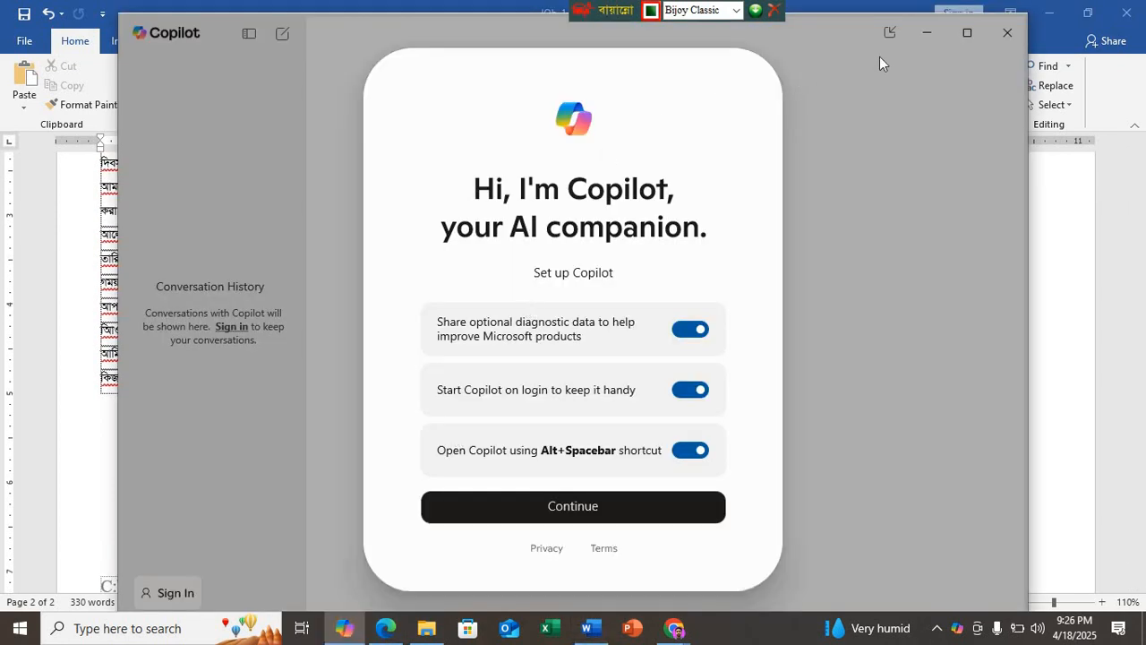
pyautogui.click(1007, 32)
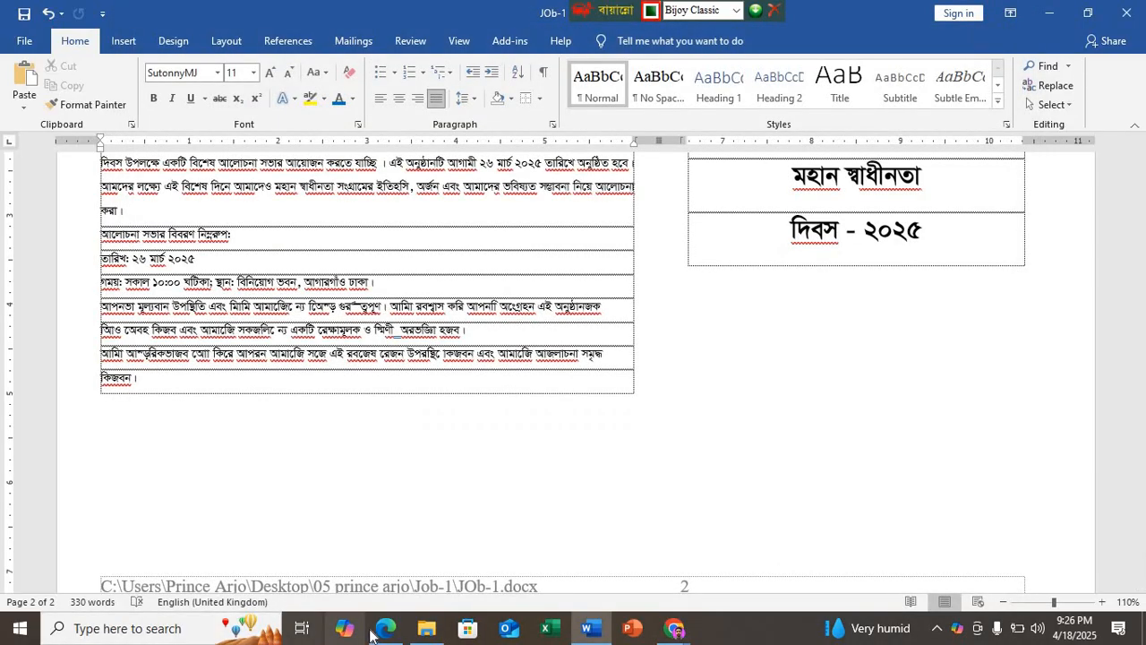
pyautogui.click(383, 628)
pyautogui.scroll(-5, 392, 461)
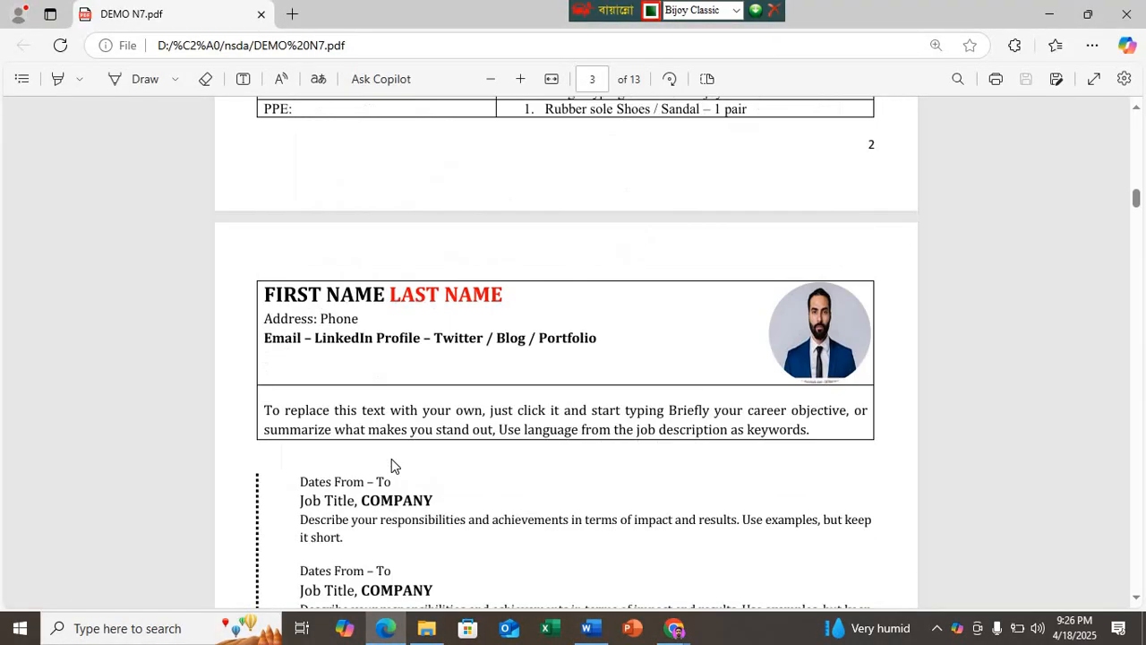
pyautogui.scroll(-15, 391, 466)
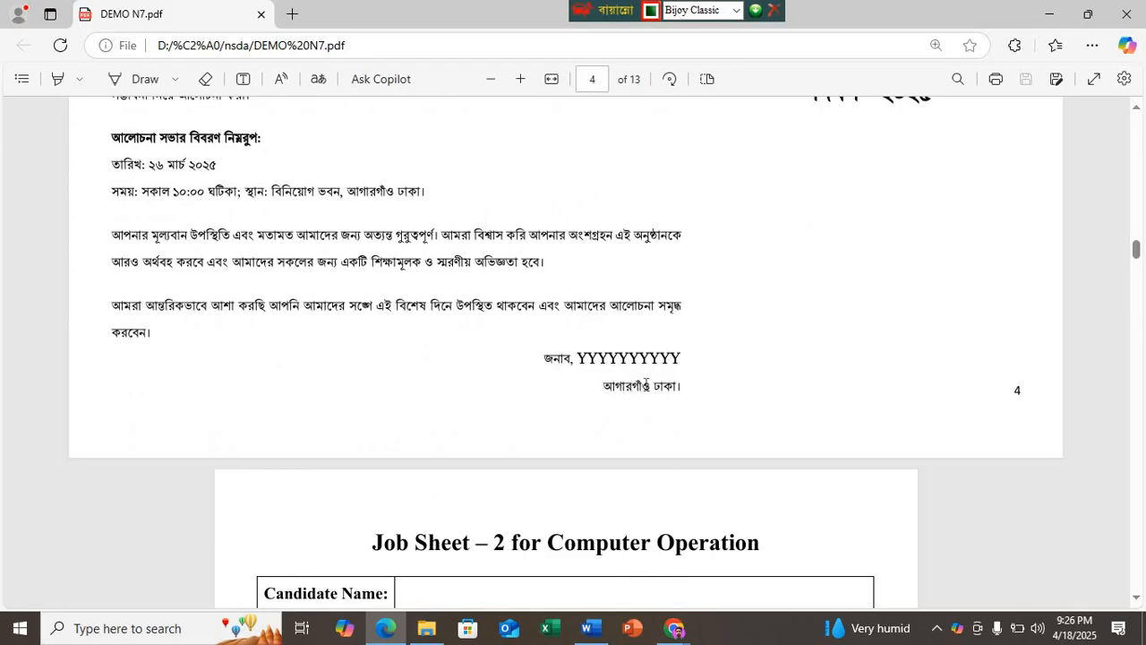
pyautogui.click(587, 628)
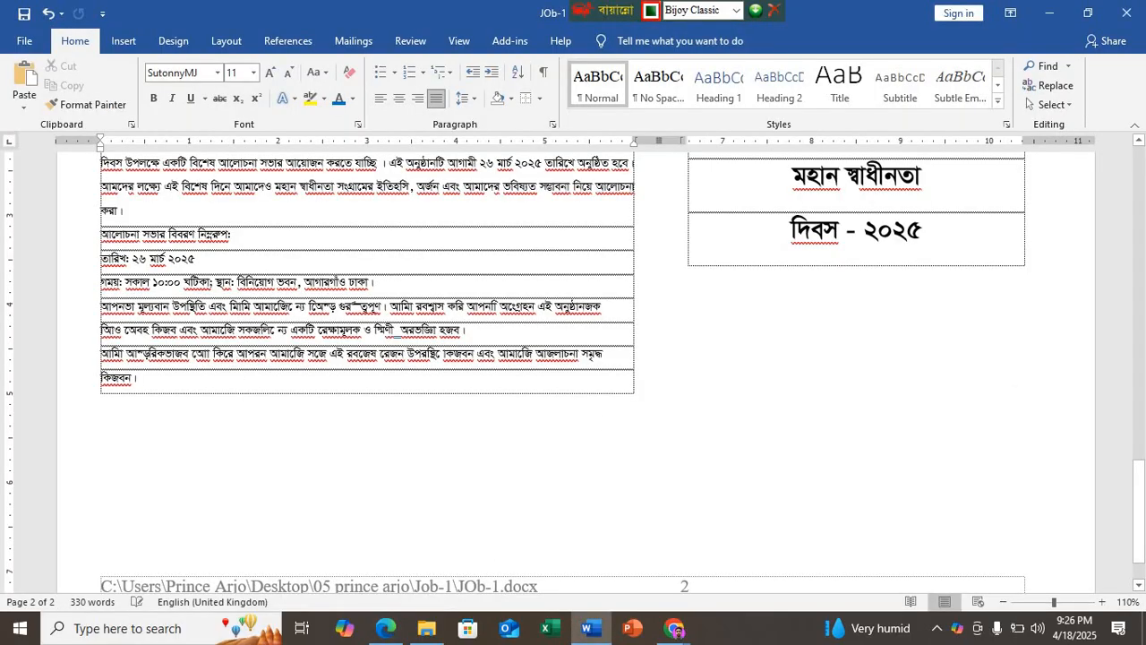
pyautogui.press('Tab')
pyautogui.write('ইবুখিবা।িতব')
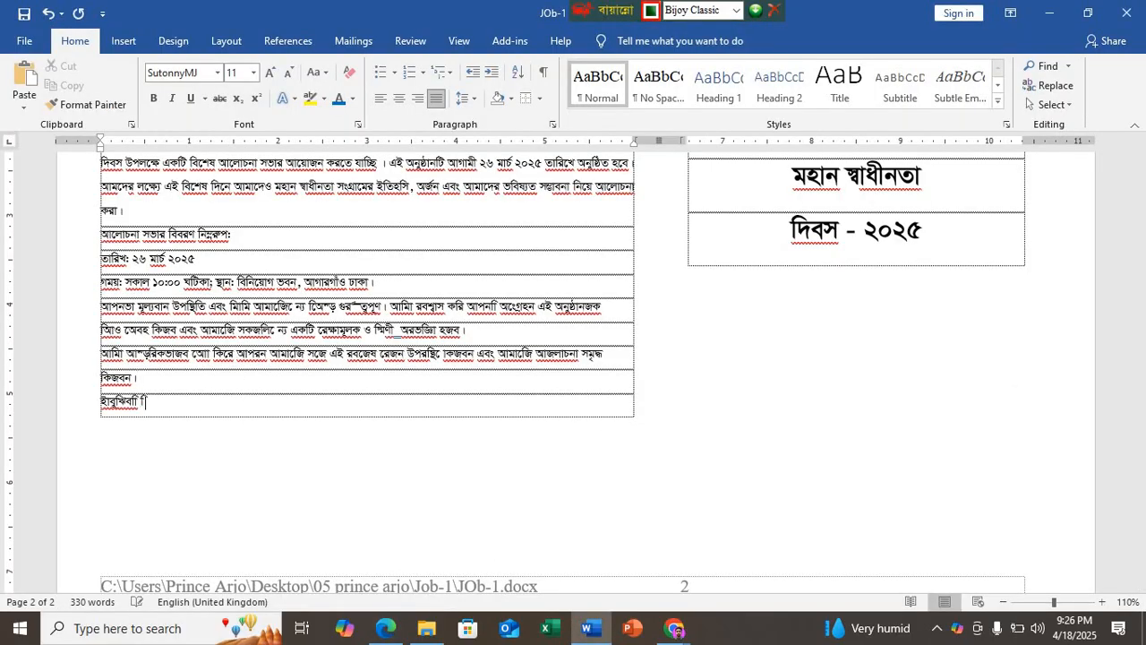
pyautogui.press('Tab')
pyautogui.write('খিৃগা')
# Step: Right-align the two filler closing lines and insert two blank lines above them
pyautogui.moveTo(121, 431); pyautogui.dragTo(69, 402)
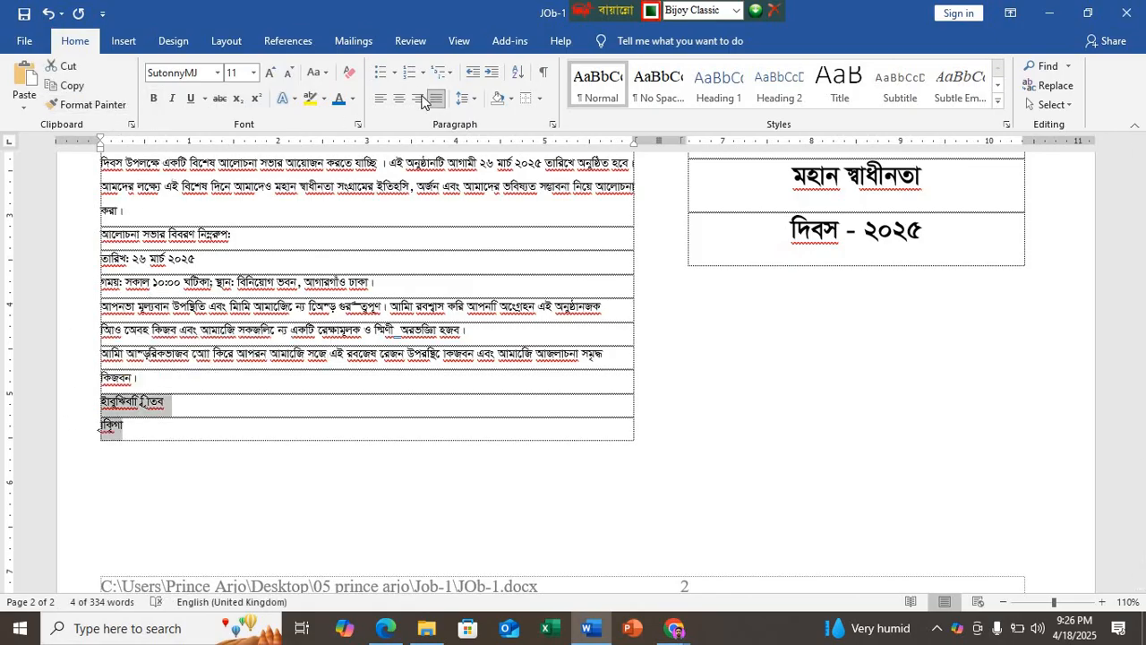
pyautogui.hotkey('ctrl', 'r')
pyautogui.click(542, 378)
pyautogui.press('Return')
pyautogui.press('Return')
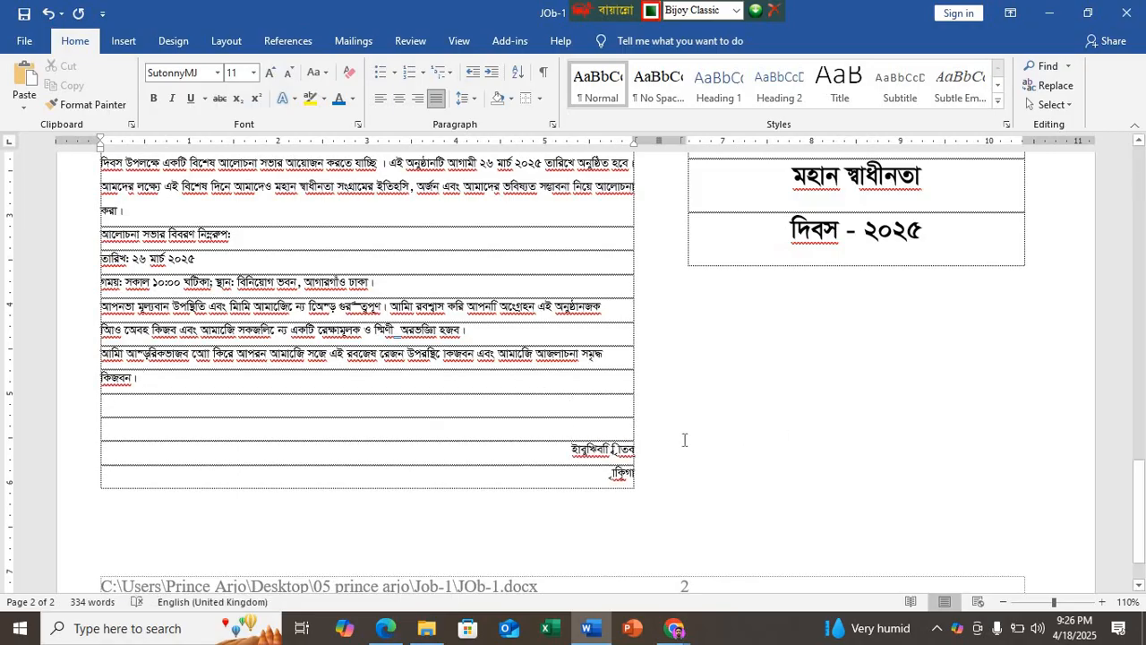
# Step: Examine the sample letter in the PDF, from the recipient placeholders under "প্রাপক:" through the body to the closing lines
pyautogui.scroll(5, 133, 264)
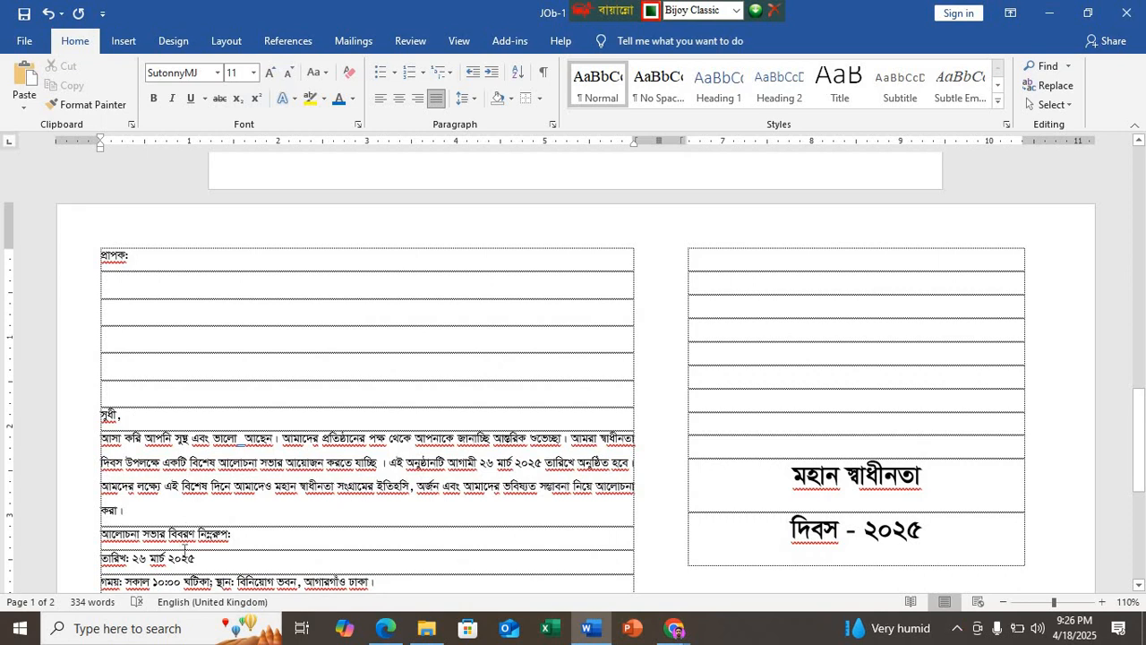
pyautogui.click(376, 629)
pyautogui.scroll(6, 352, 453)
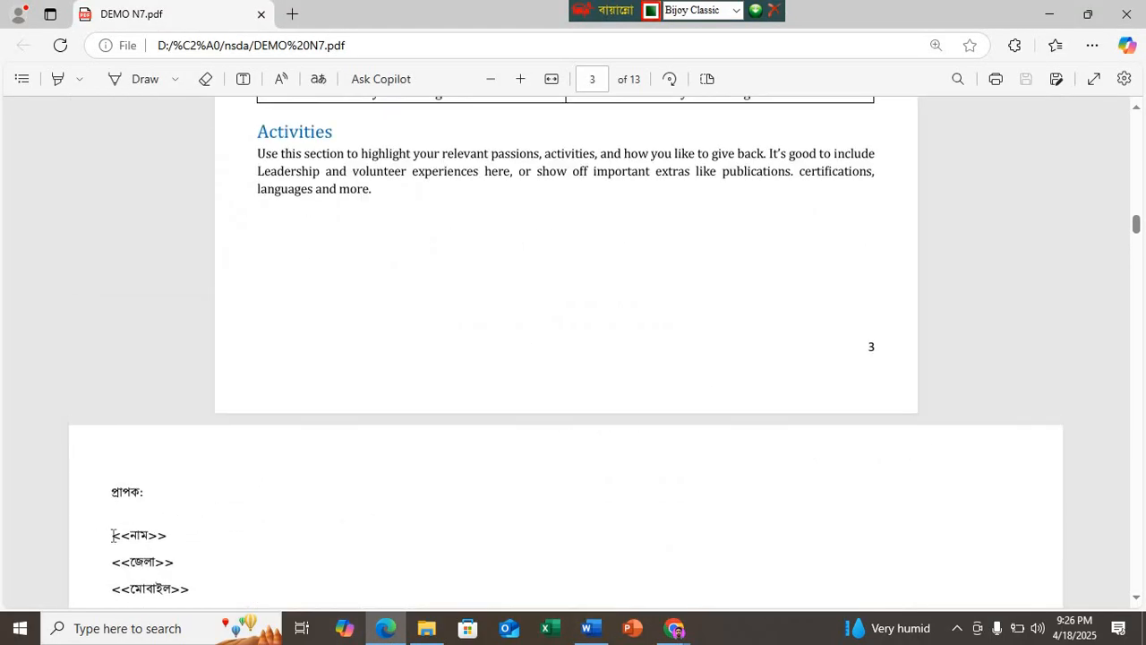
pyautogui.scroll(-1, 138, 439)
pyautogui.scroll(-1, 139, 439)
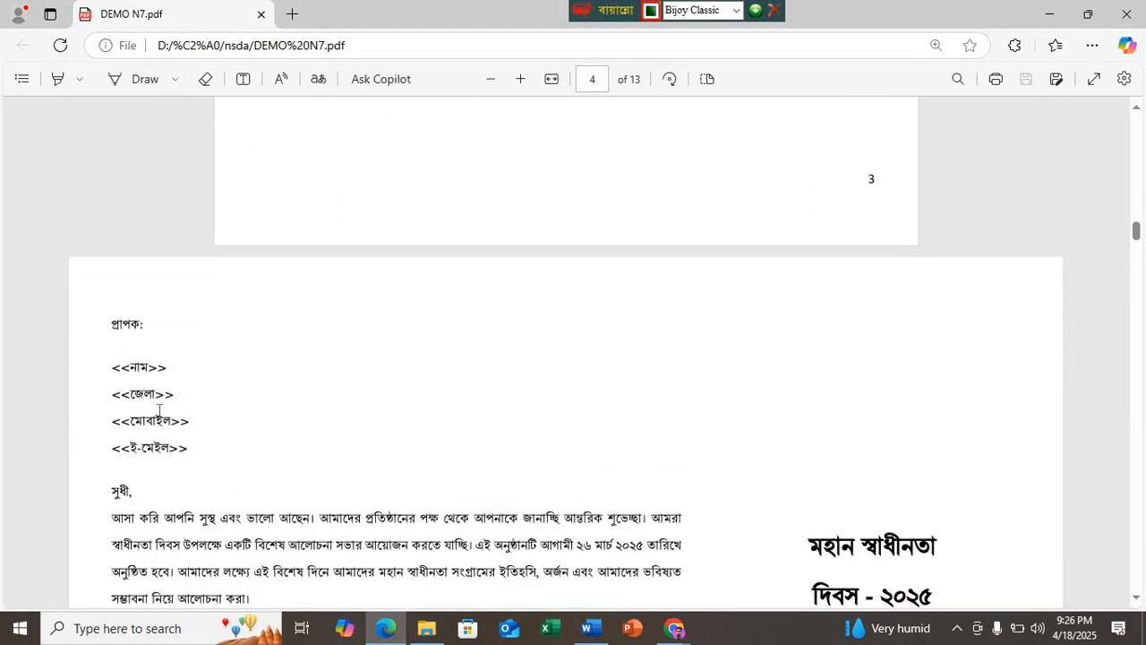
pyautogui.scroll(-3, 160, 409)
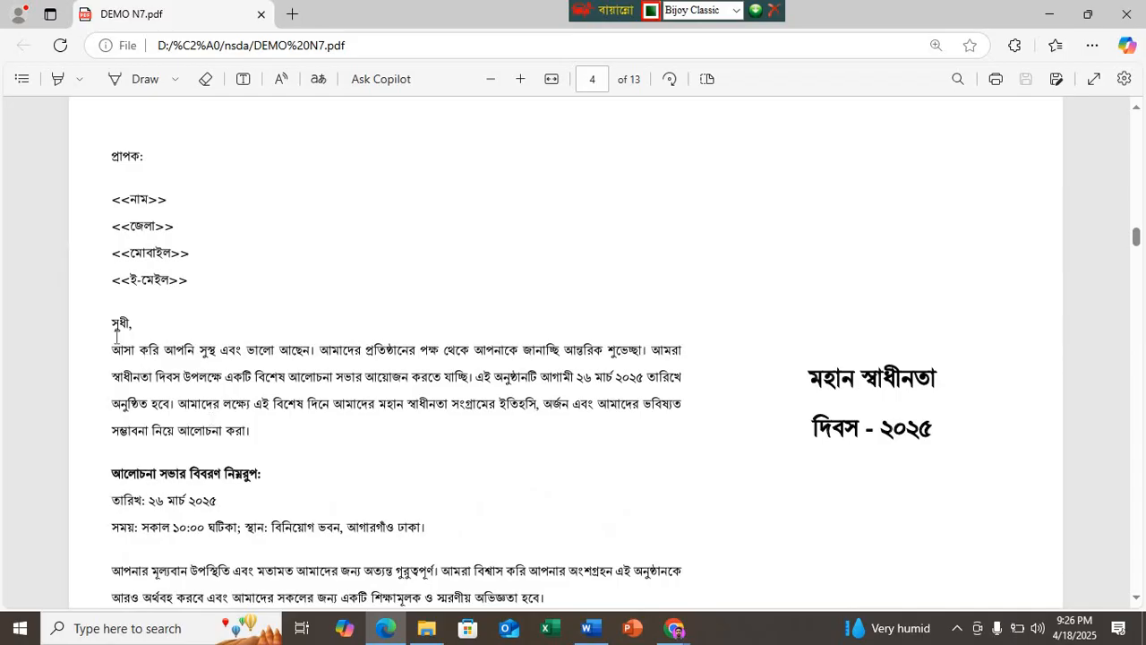
pyautogui.scroll(-1, 235, 428)
pyautogui.scroll(-1, 797, 521)
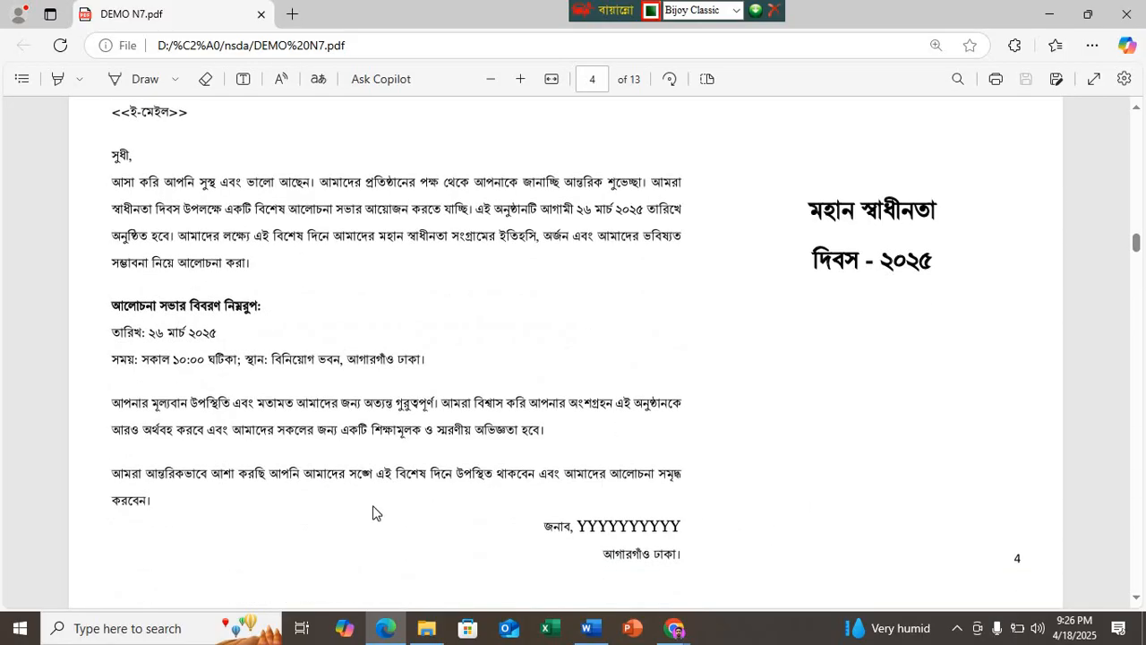
pyautogui.scroll(5, 248, 528)
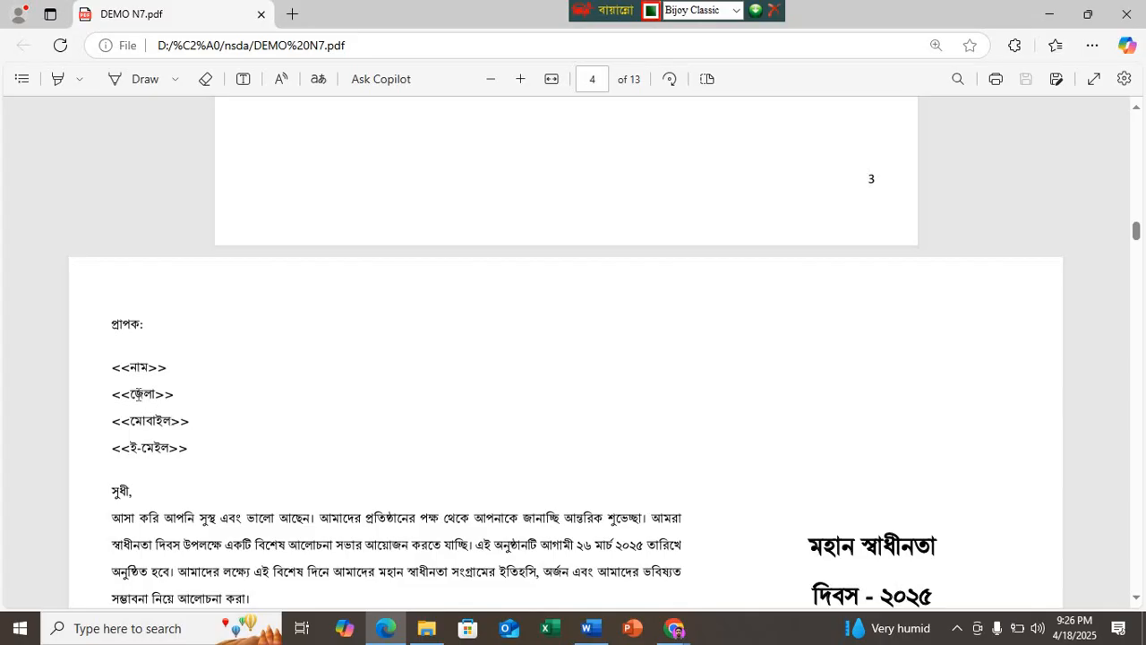
pyautogui.scroll(-4, 123, 277)
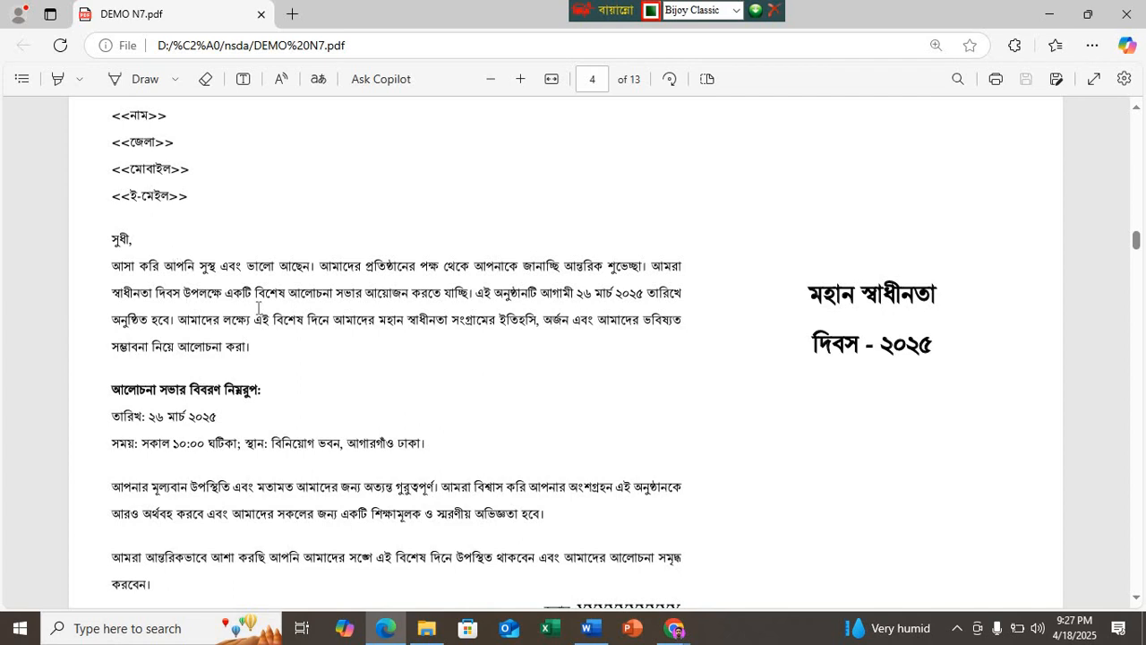
# Step: Look up the mail merge fields and the mail merge working steps in the PDF's specification and job sheets
pyautogui.scroll(13, 408, 481)
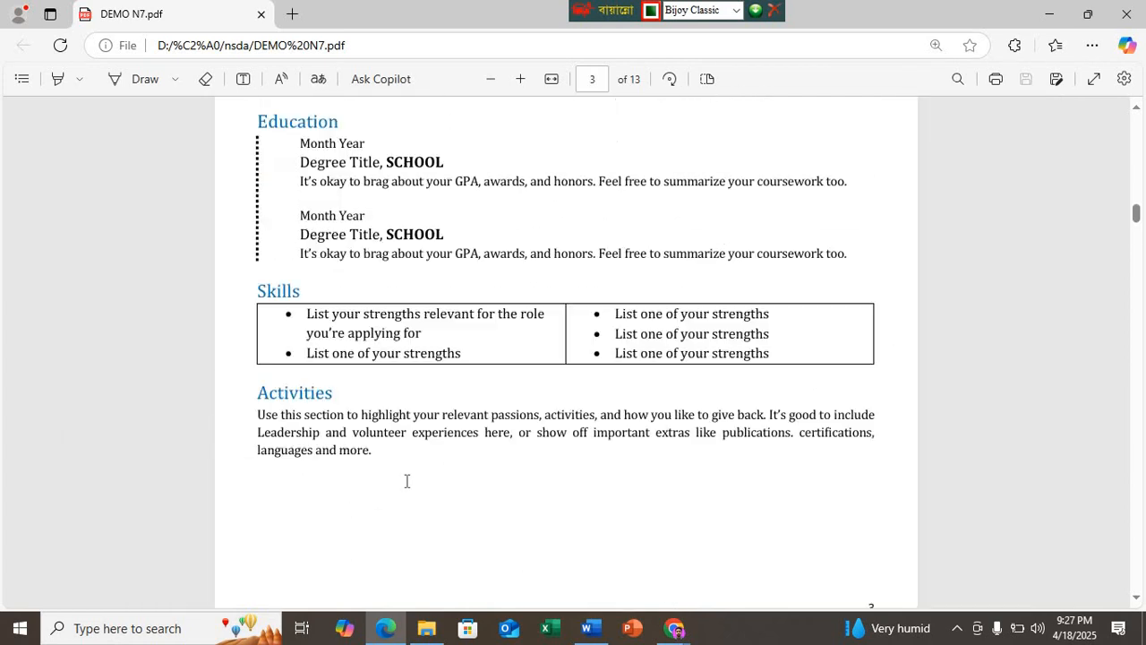
pyautogui.scroll(10, 408, 481)
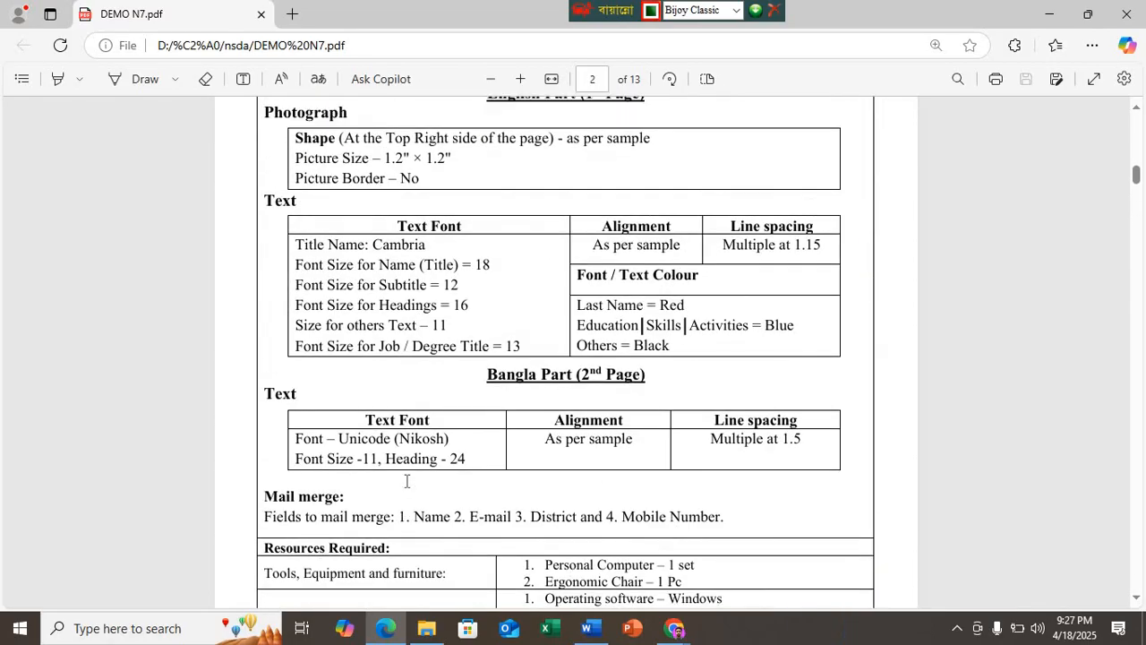
pyautogui.scroll(-6, 408, 481)
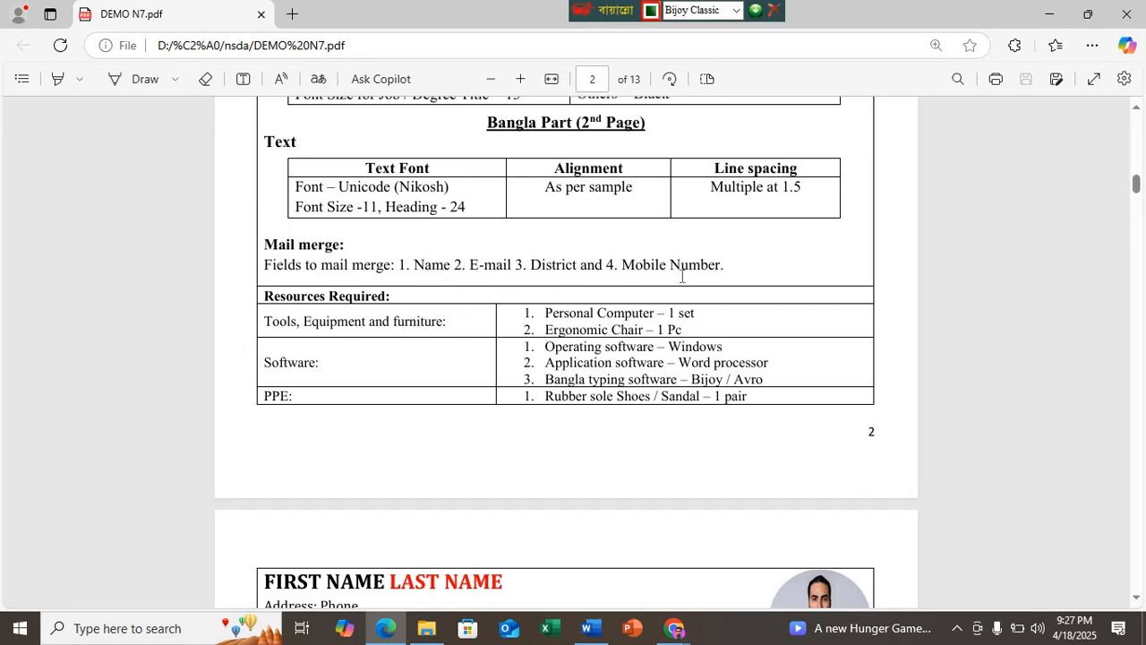
pyautogui.scroll(10, 523, 253)
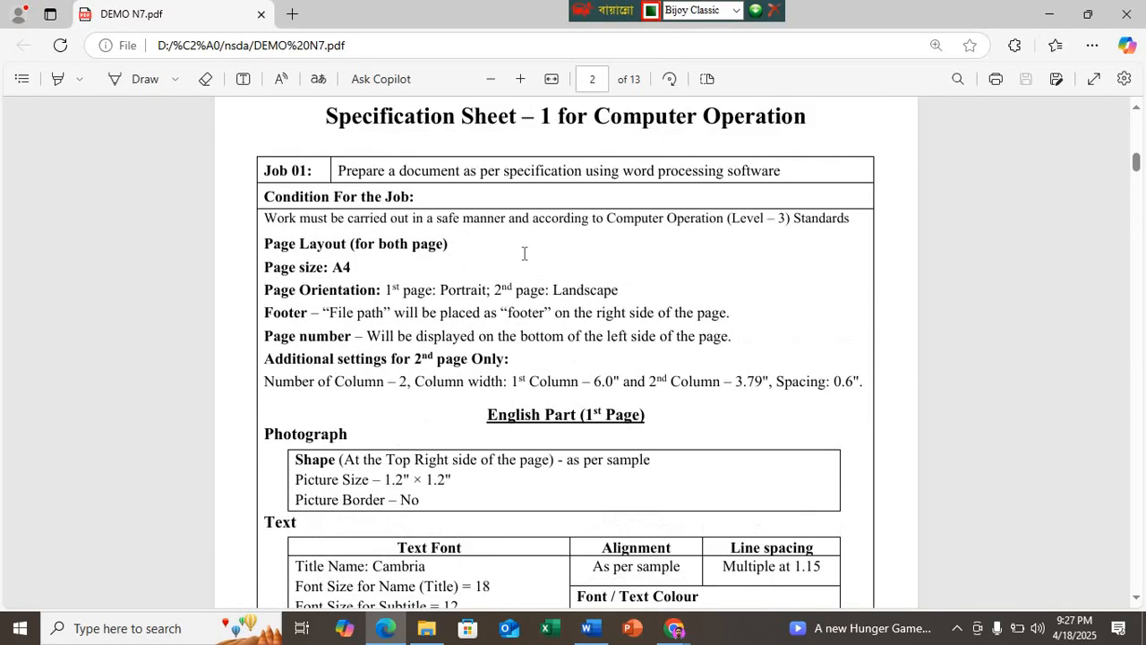
pyautogui.scroll(2, 523, 253)
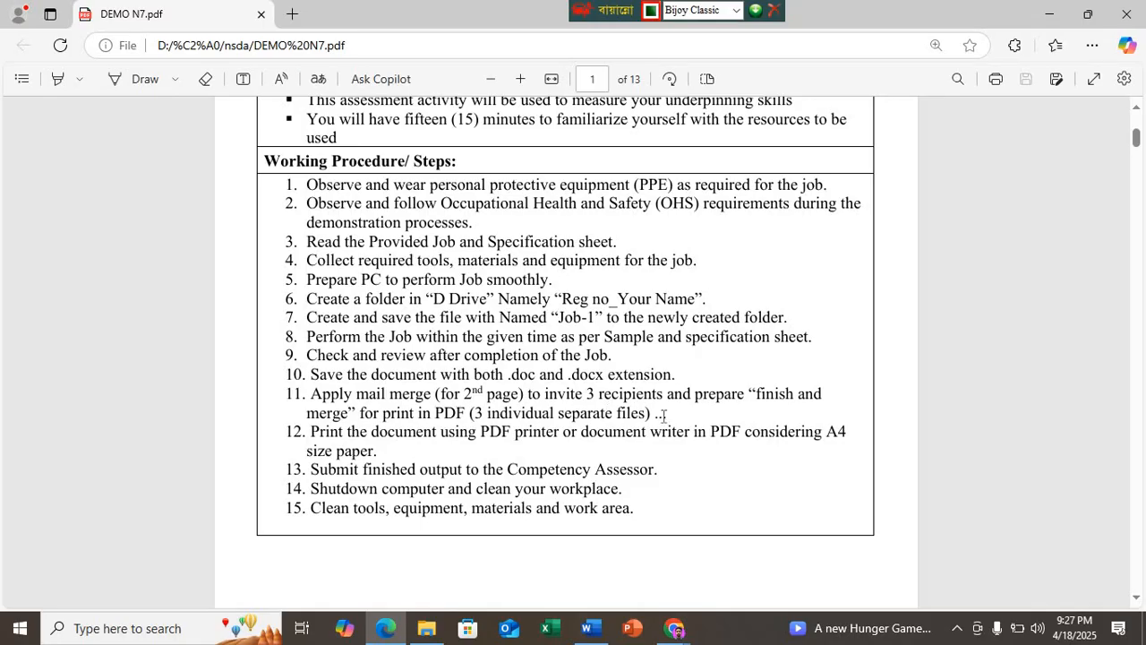
# Step: Recheck the recipient placeholders in the PDF and add a blank line below "প্রাপক:" in Word
pyautogui.click(588, 627)
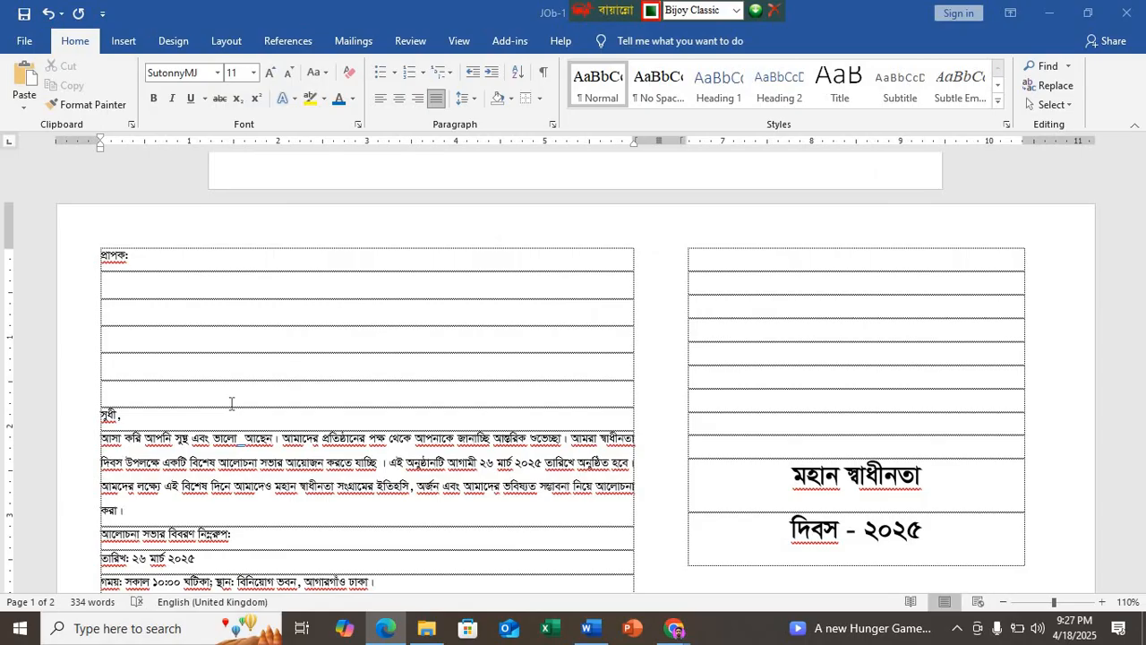
pyautogui.click(108, 284)
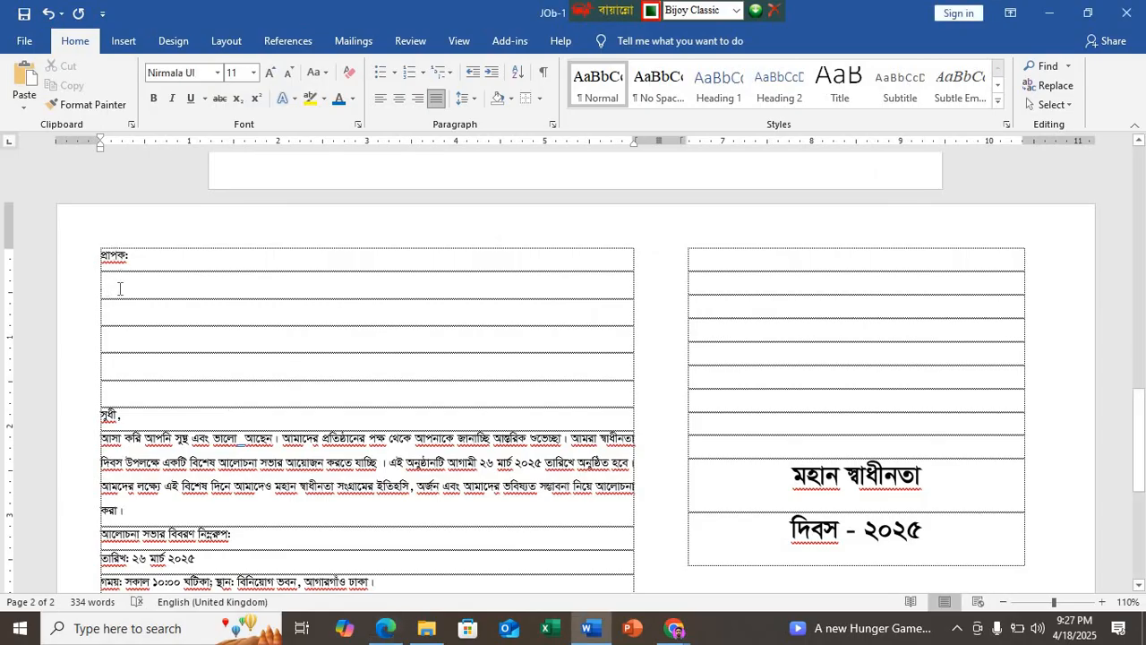
pyautogui.click(385, 628)
pyautogui.scroll(-10, 300, 471)
pyautogui.scroll(-15, 296, 465)
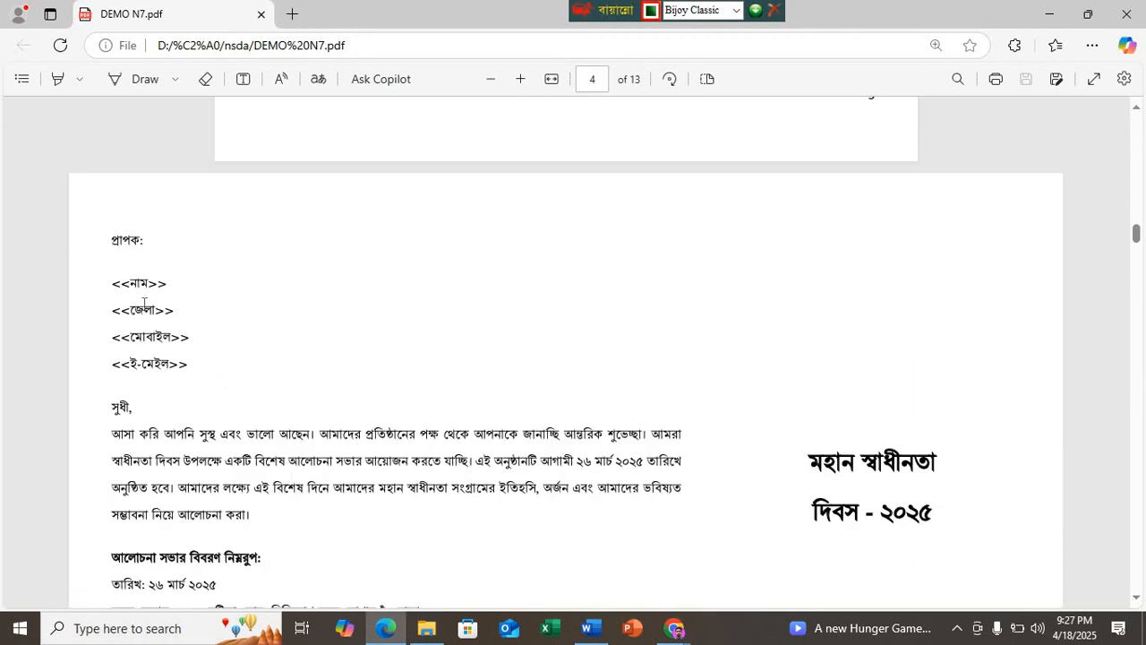
pyautogui.click(588, 628)
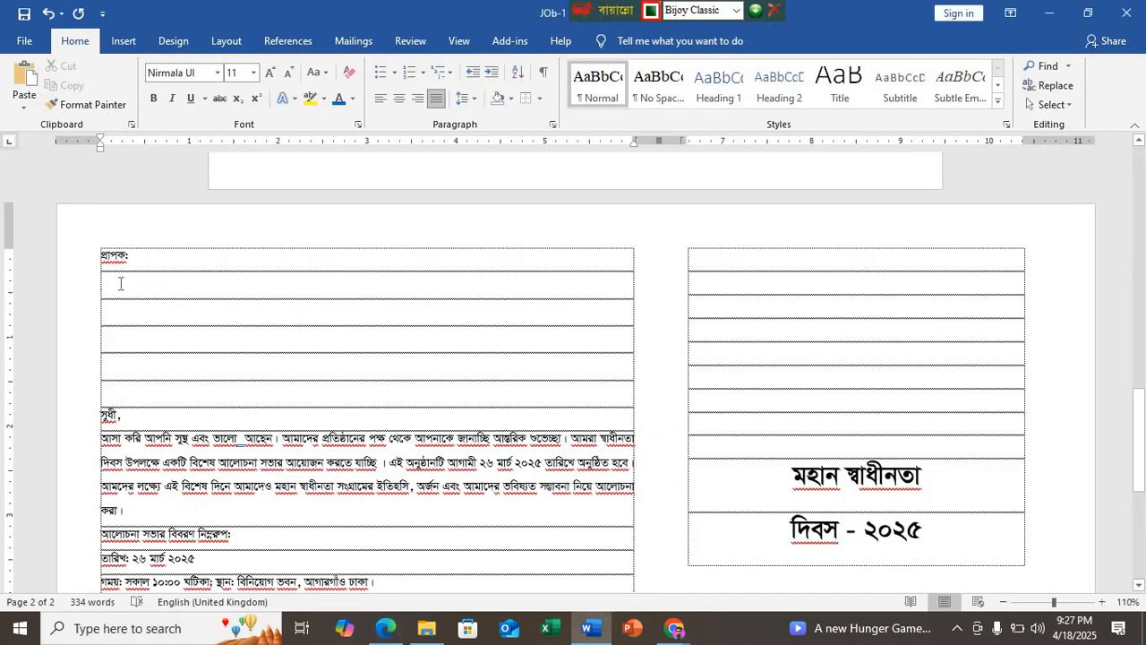
# Step: Start a new typed recipient list for the mail merge and check the placeholder names in the PDF for its fields
pyautogui.click(347, 44)
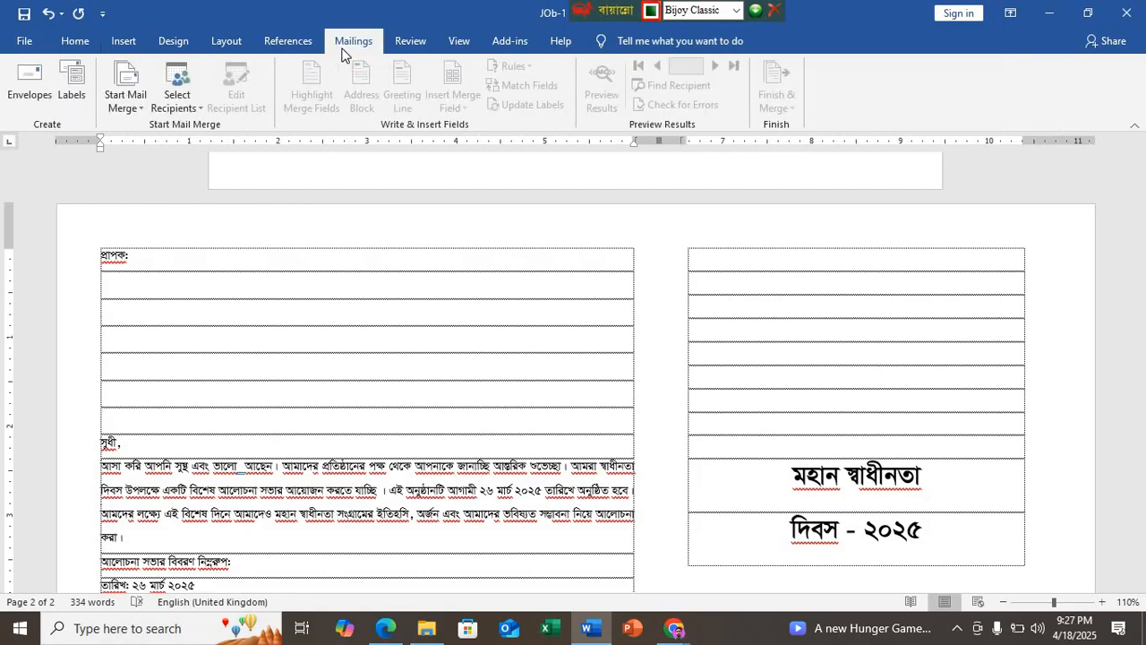
pyautogui.click(183, 110)
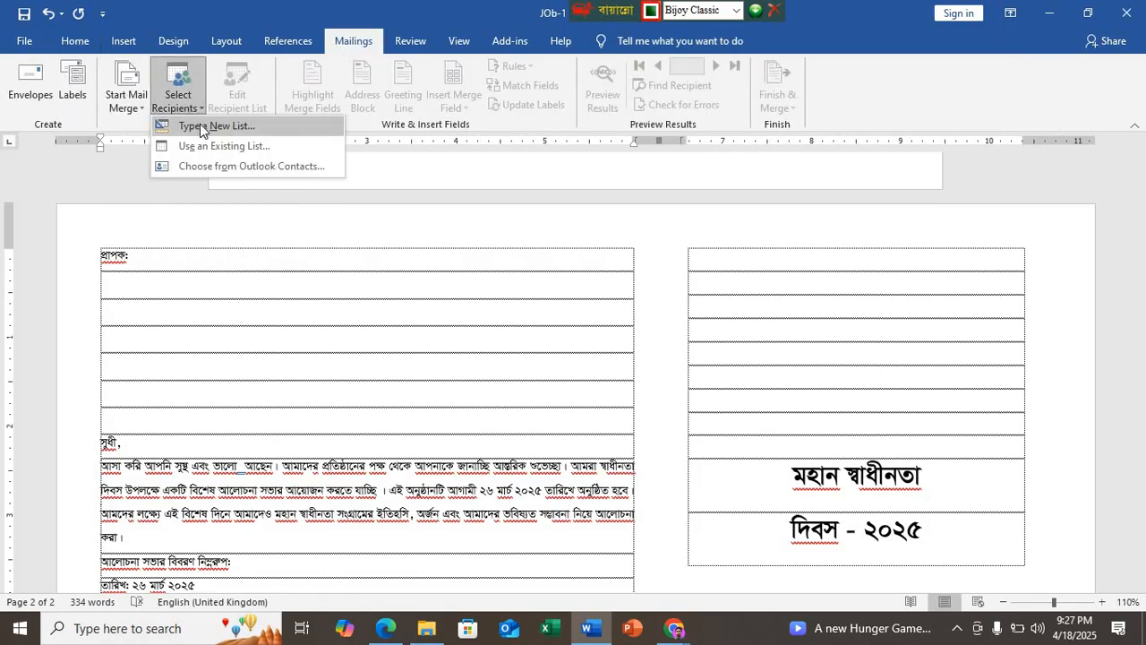
pyautogui.click(192, 124)
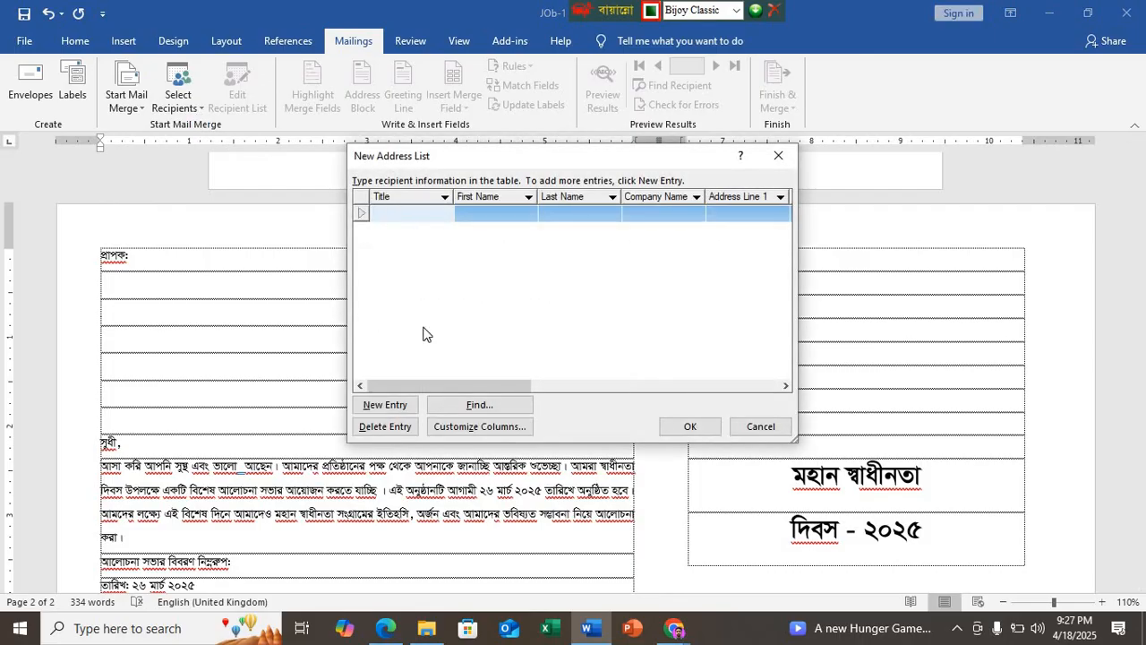
pyautogui.click(385, 628)
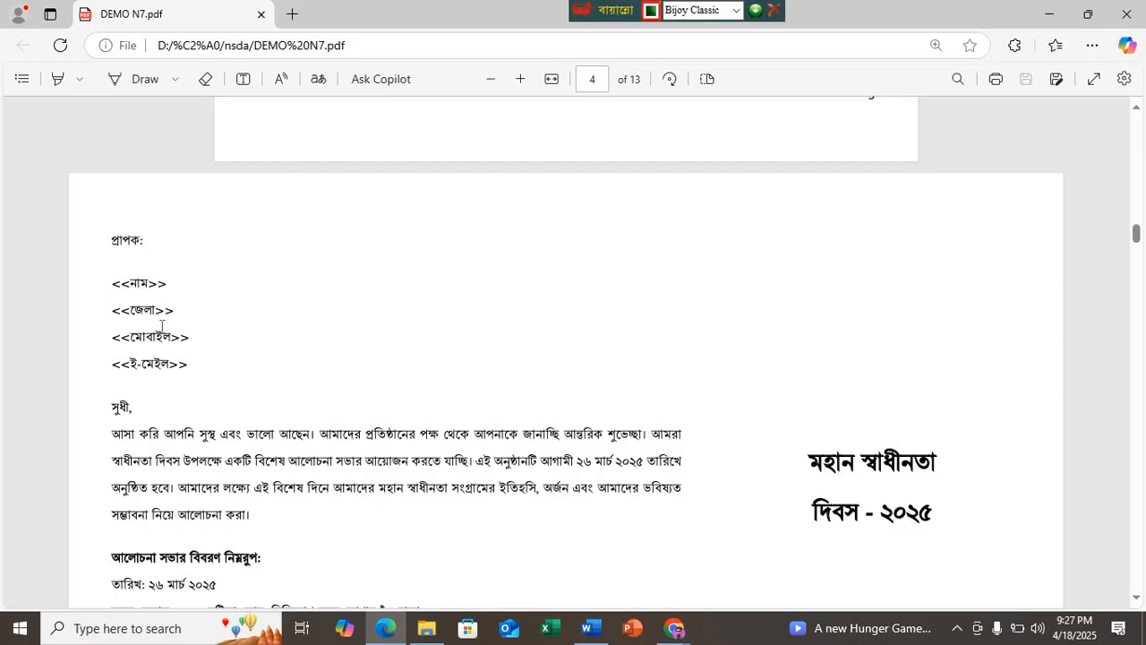
pyautogui.click(591, 630)
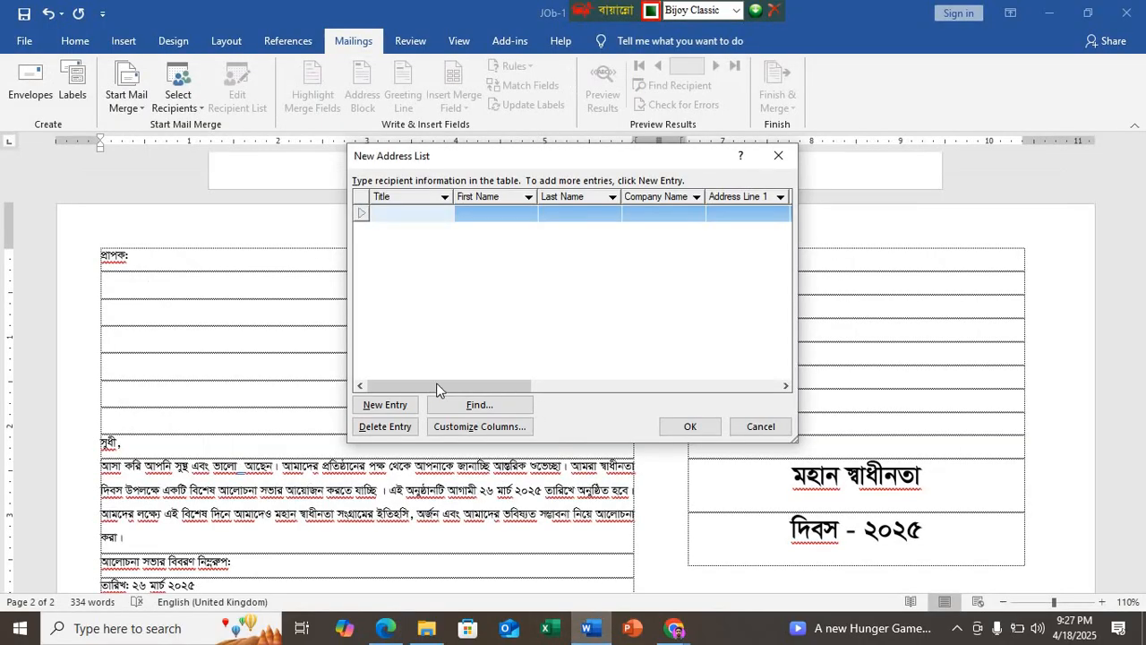
# Step: Customize the address list columns, switching the Bangla keyboard to Unicode and renaming the Title field to "নাম"
pyautogui.click(478, 426)
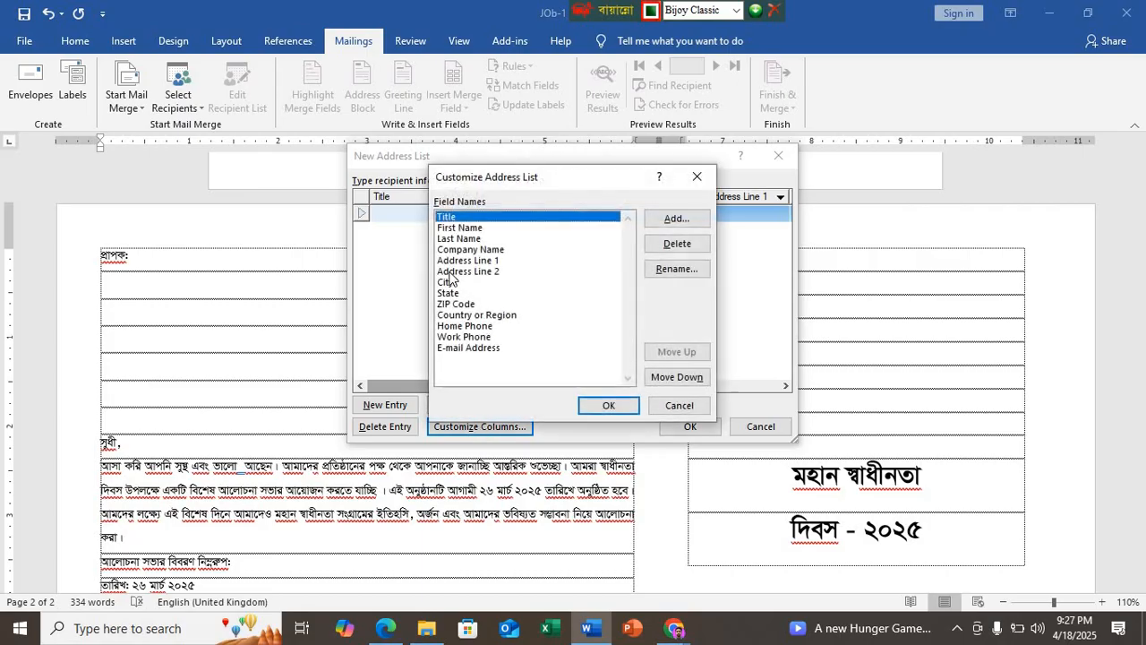
pyautogui.click(703, 270)
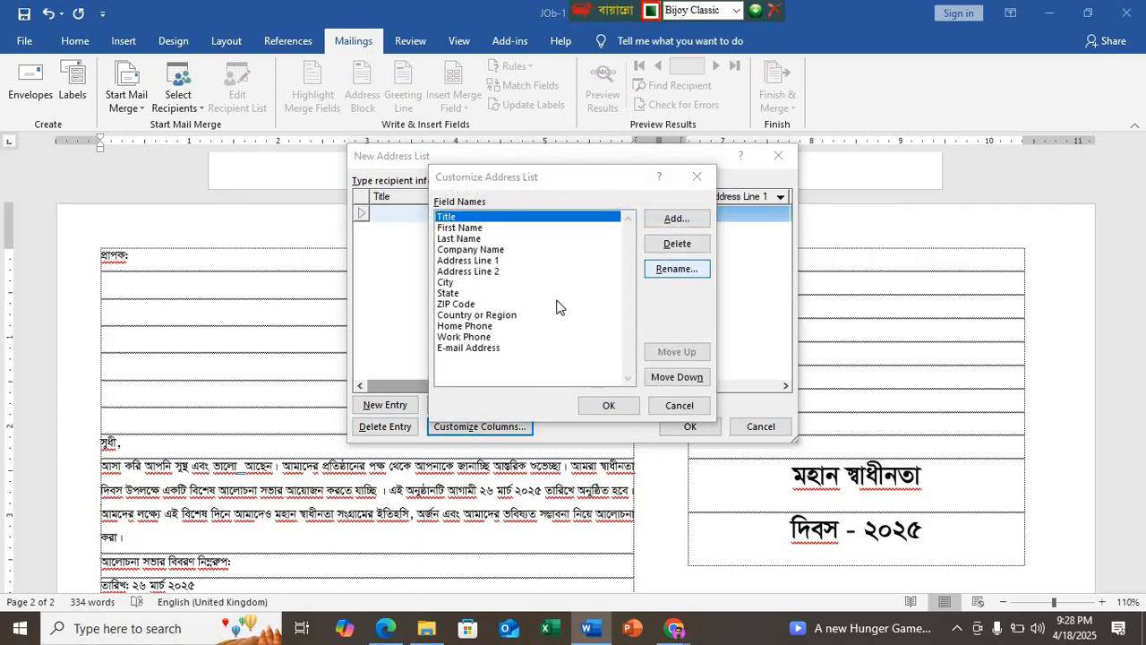
pyautogui.write('b')
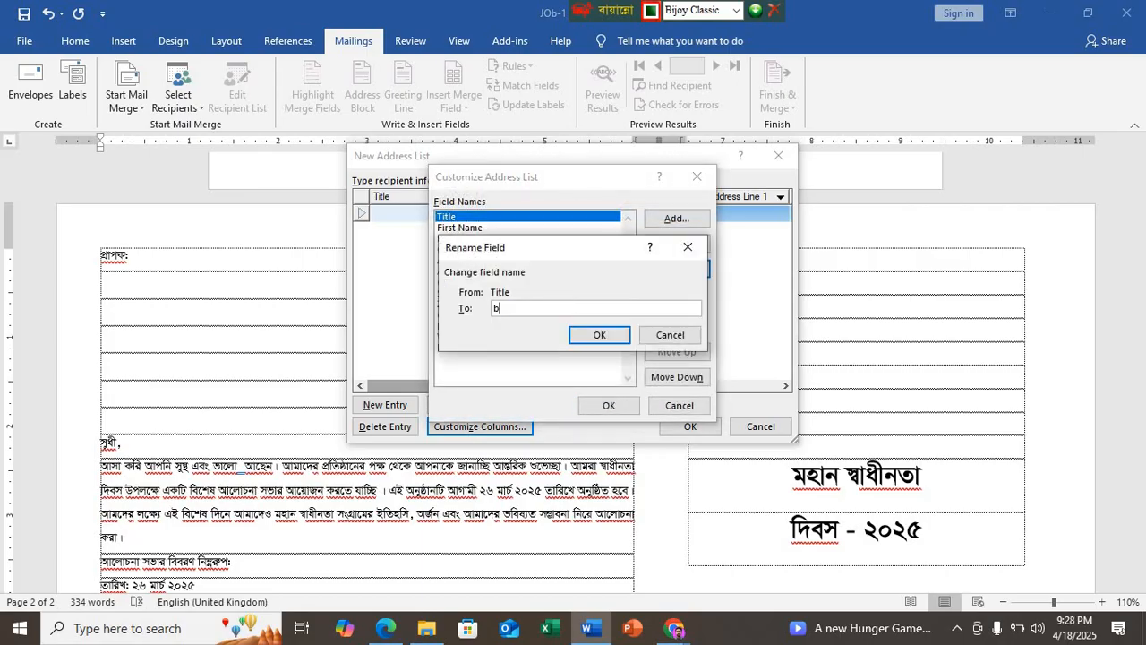
pyautogui.press('BackSpace')
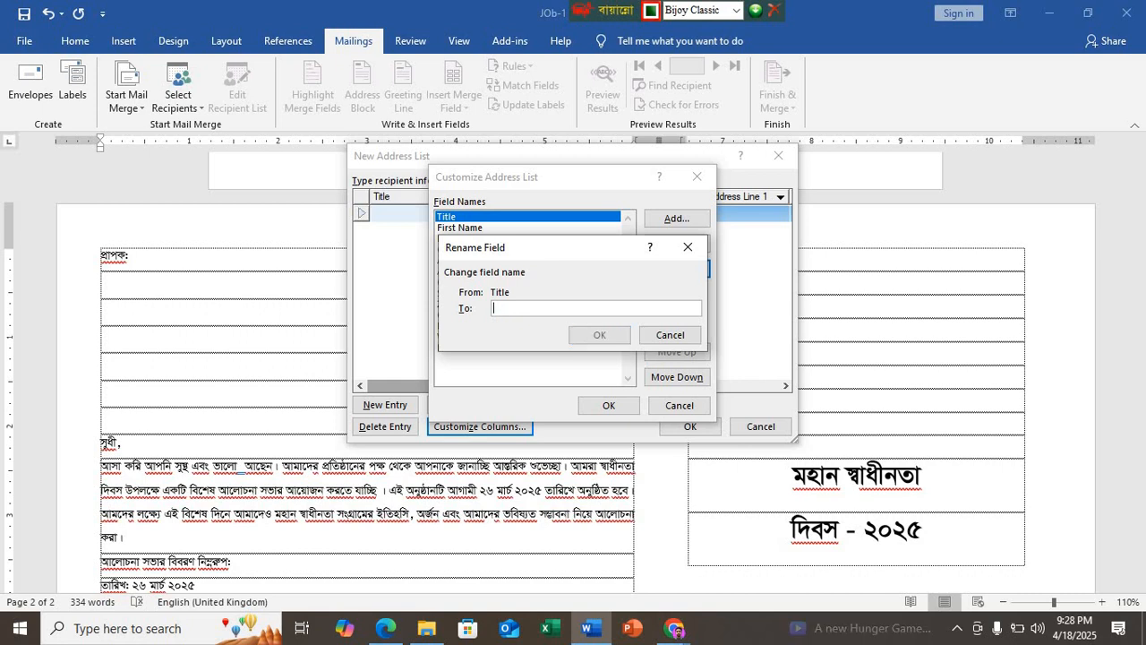
pyautogui.hotkey('ctrl', 'alt', 'v')
pyautogui.write('নাম')
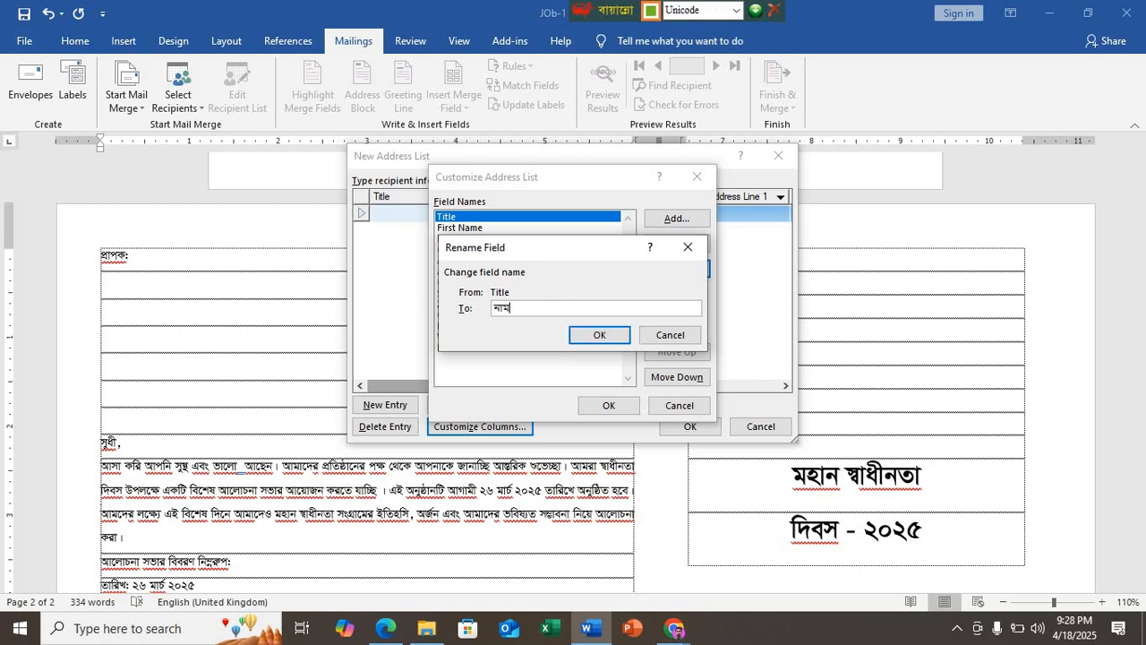
pyautogui.click(602, 334)
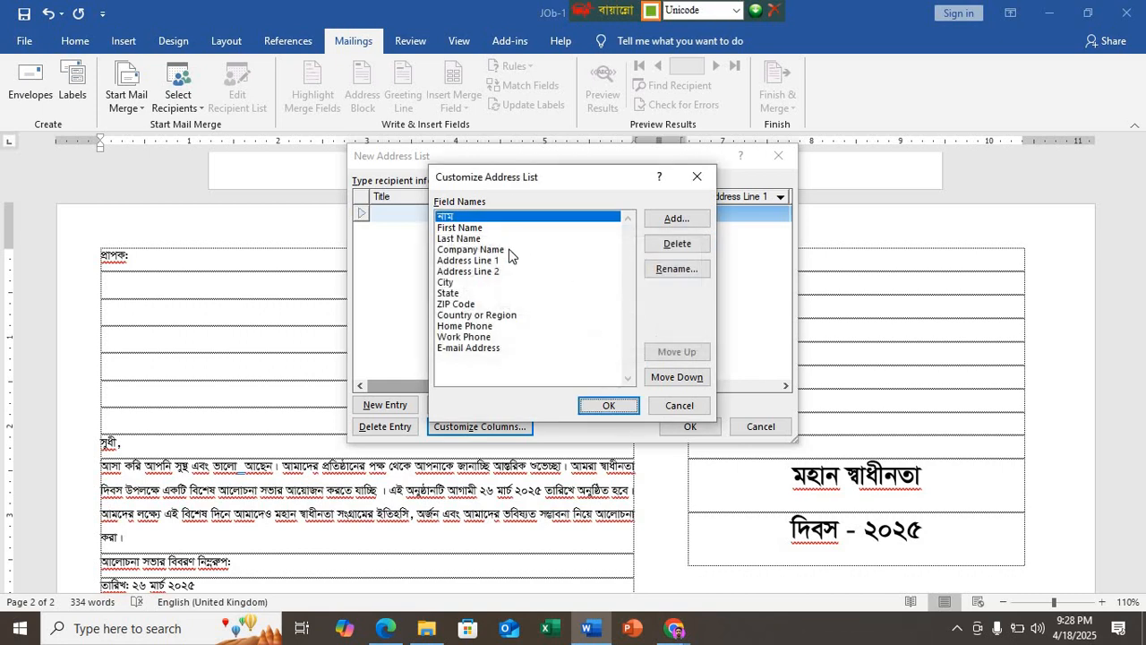
# Step: Check the second placeholder in the PDF and rename the First Name field to "জেলা"
pyautogui.click(486, 228)
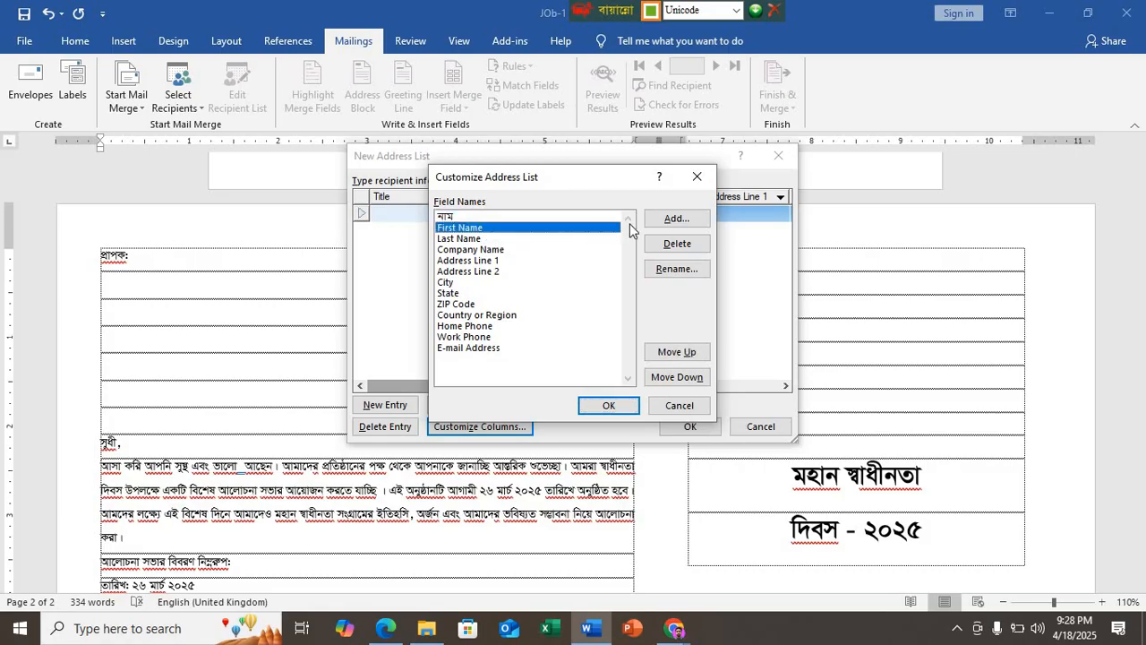
pyautogui.click(677, 269)
pyautogui.click(386, 627)
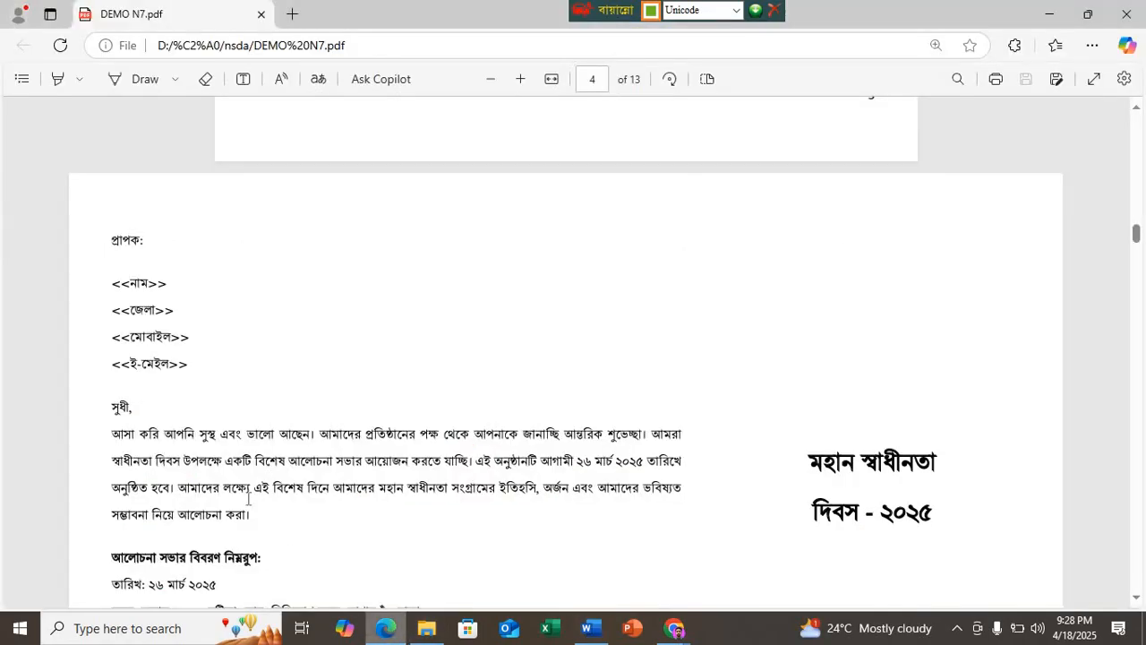
pyautogui.click(594, 633)
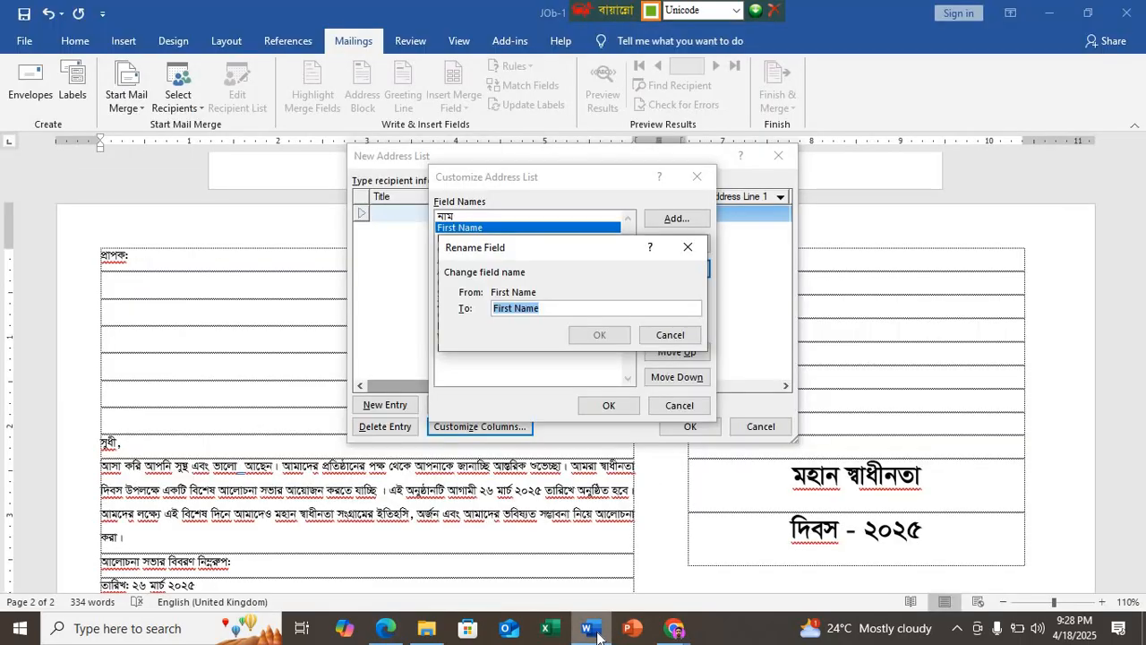
pyautogui.write('জেলা')
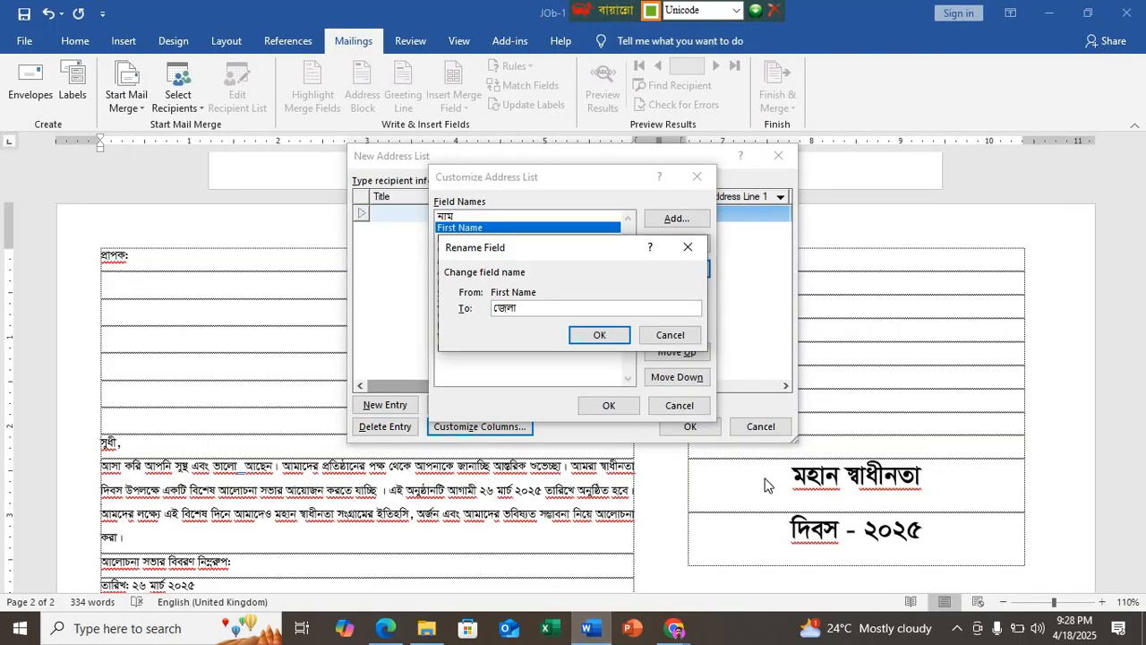
pyautogui.click(599, 335)
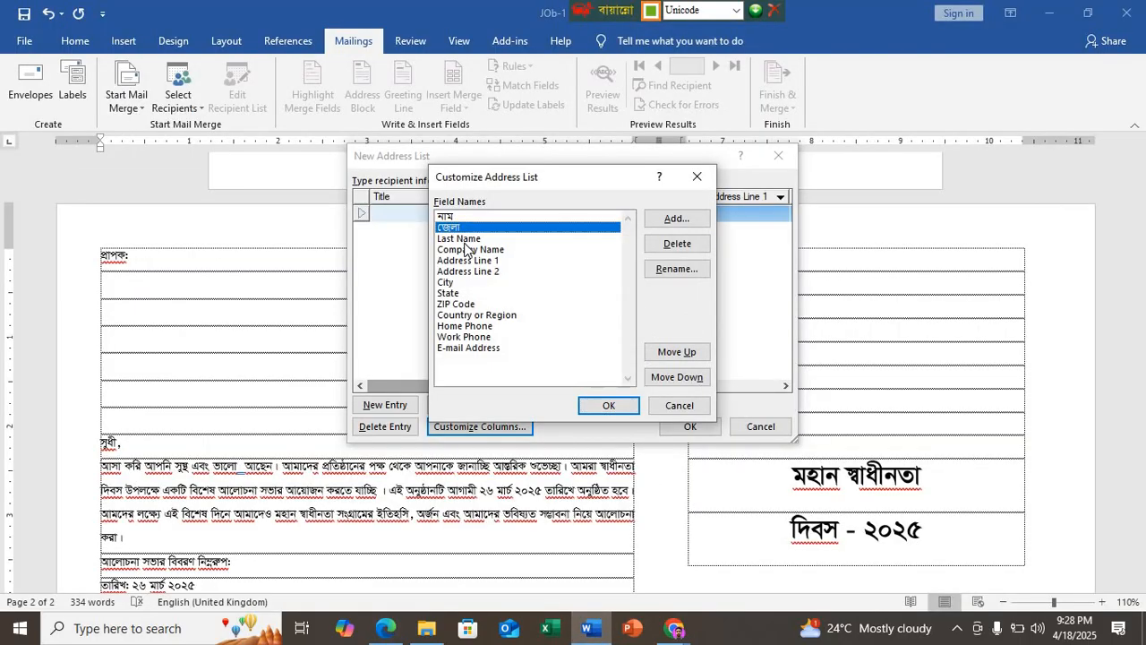
# Step: Rename the Last Name field to "মোবাইল", checking the placeholder spelling in the PDF before accepting it
pyautogui.click(465, 238)
pyautogui.click(669, 268)
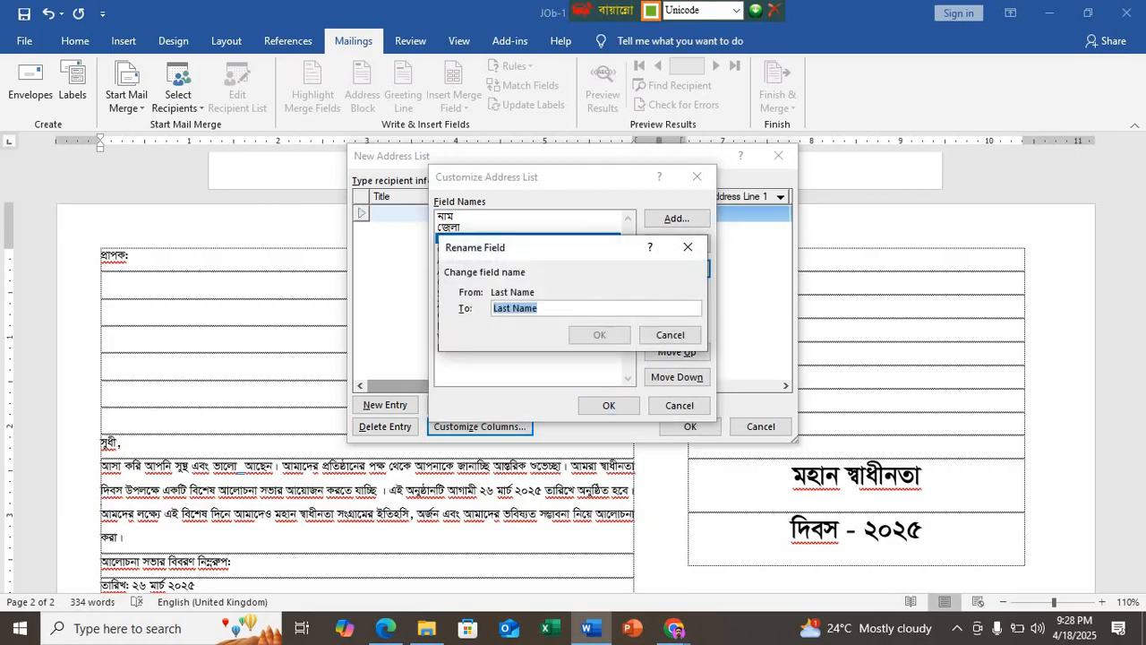
pyautogui.write('মোবাইল')
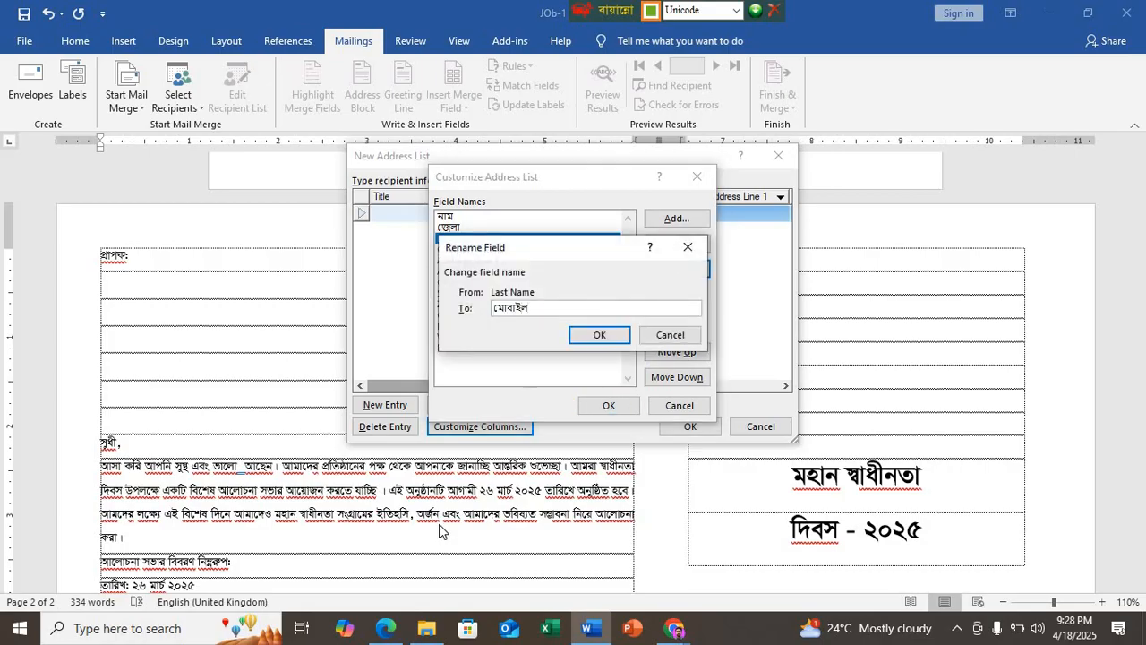
pyautogui.click(385, 627)
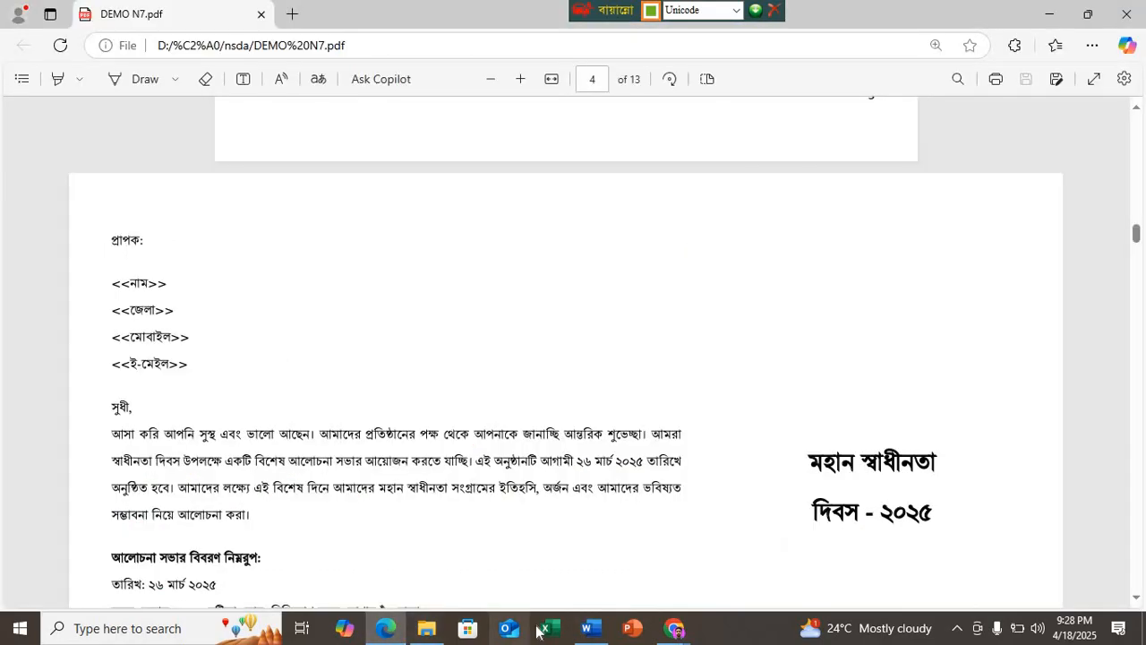
pyautogui.click(588, 628)
pyautogui.click(599, 335)
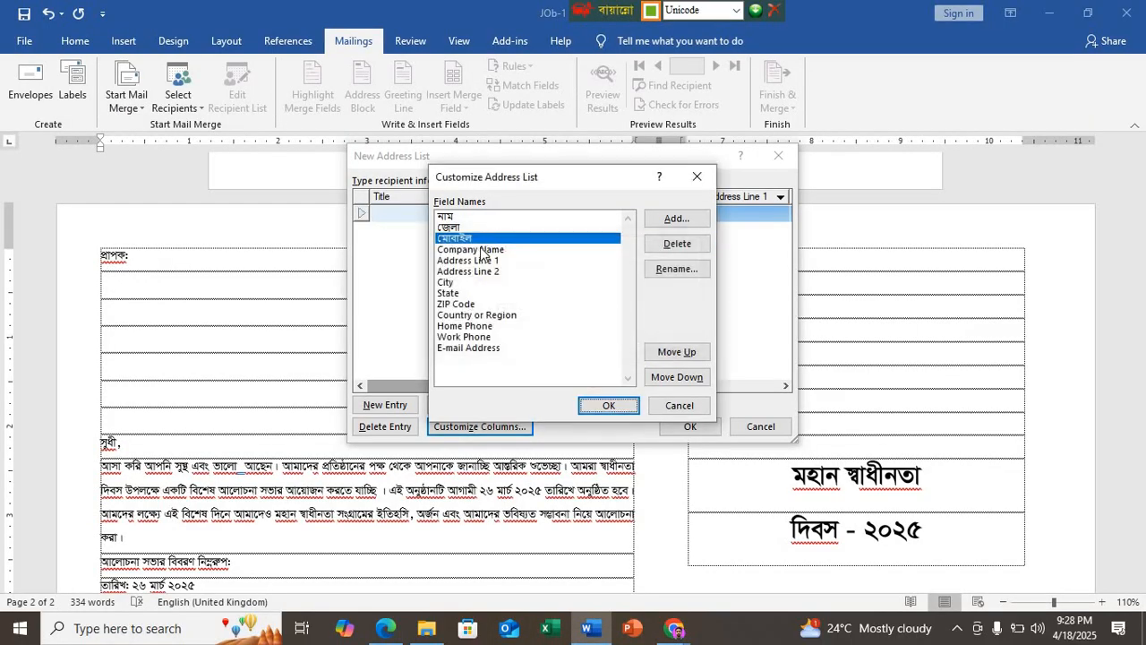
# Step: Rename the Company Name field to "ই-মেইল"
pyautogui.click(489, 249)
pyautogui.click(652, 268)
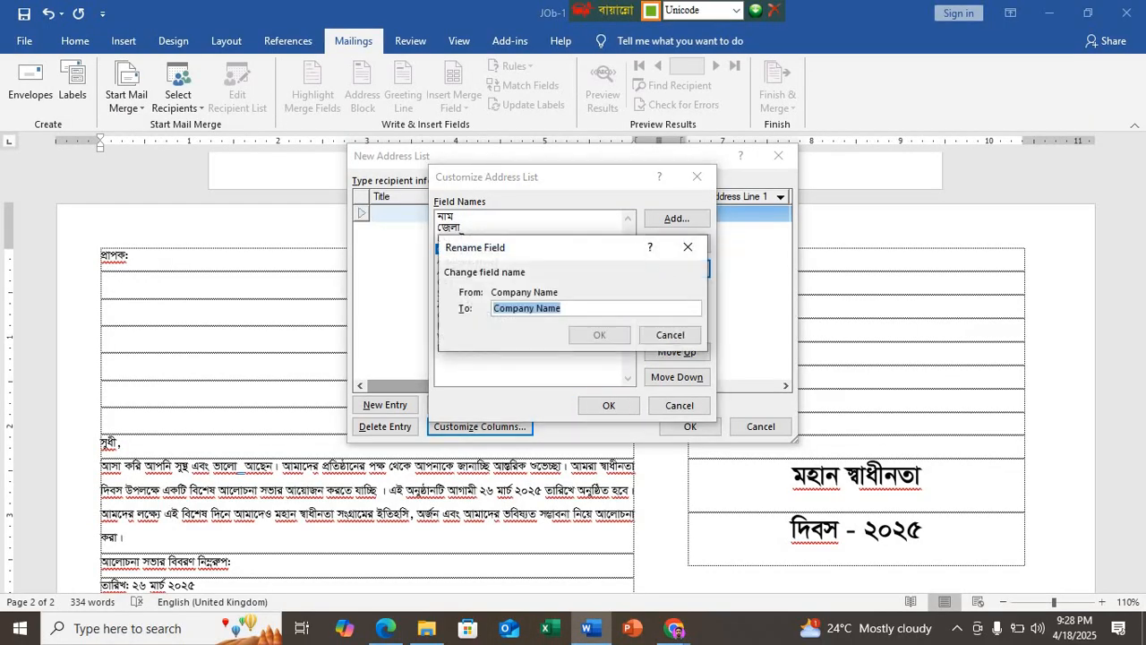
pyautogui.press('BackSpace')
pyautogui.write('ইমেইল')
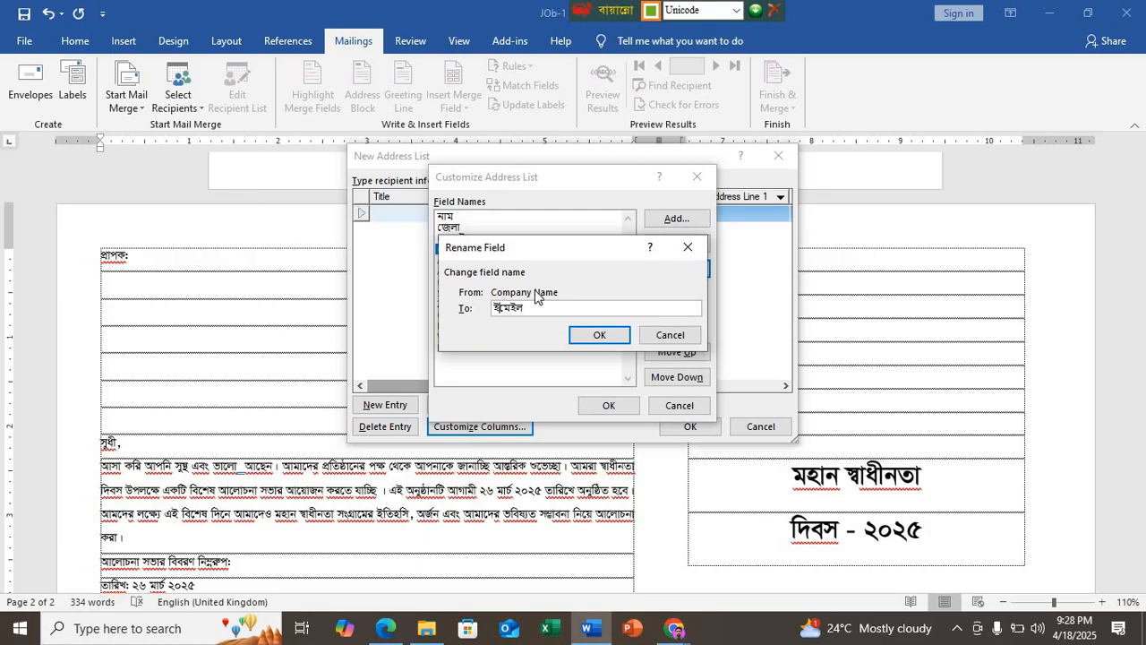
pyautogui.click(500, 308)
pyautogui.write('-')
pyautogui.click(595, 337)
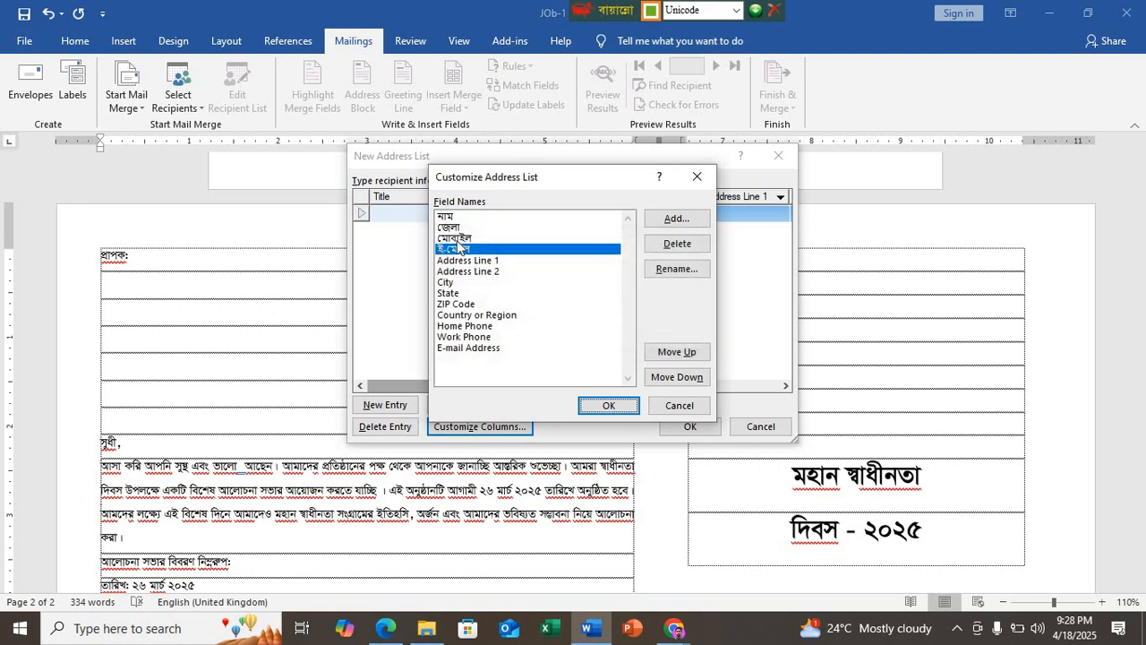
# Step: Delete the Address Line 1 and Address Line 2 fields and accept the customized columns
pyautogui.click(469, 259)
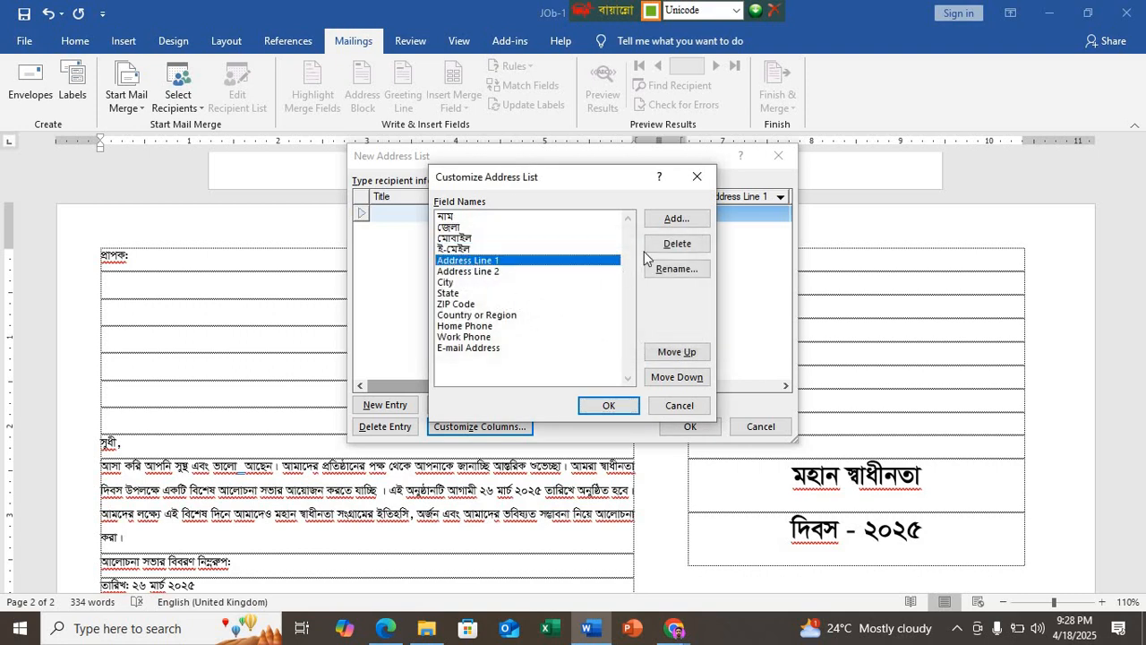
pyautogui.click(671, 249)
pyautogui.click(547, 361)
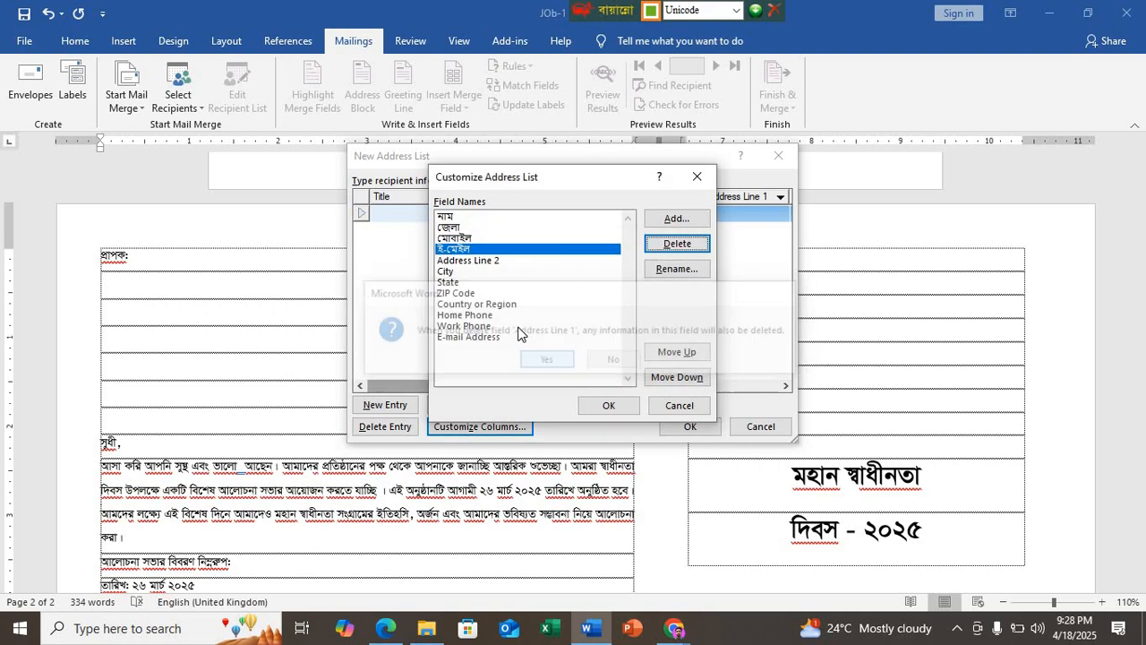
pyautogui.click(484, 260)
pyautogui.click(677, 244)
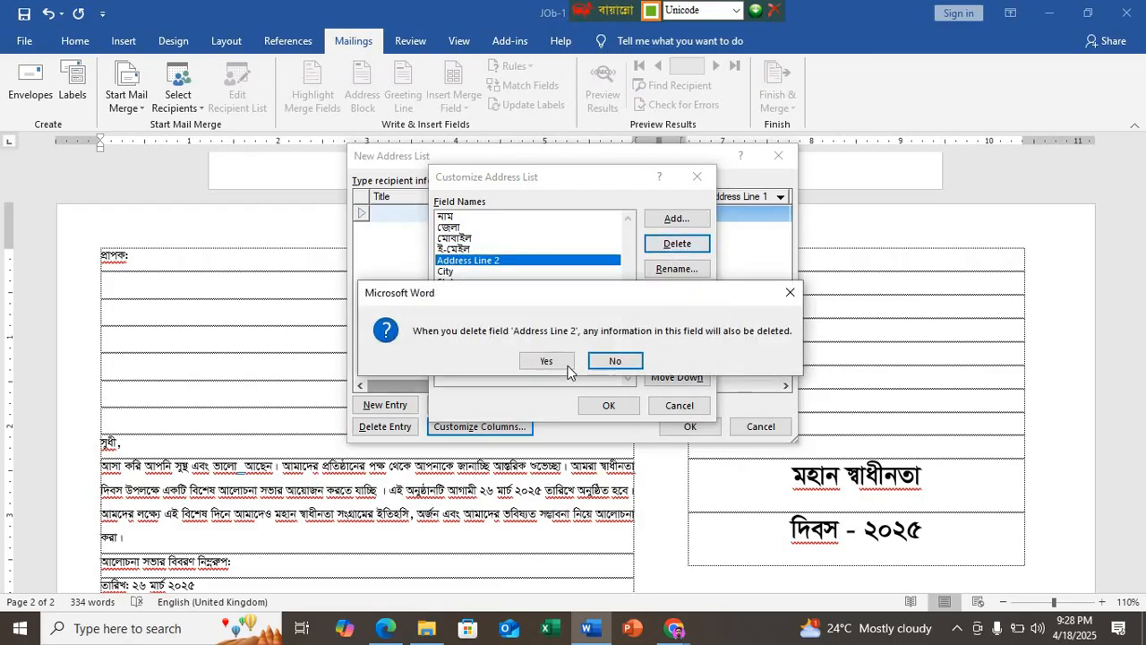
pyautogui.press('Return')
pyautogui.click(609, 405)
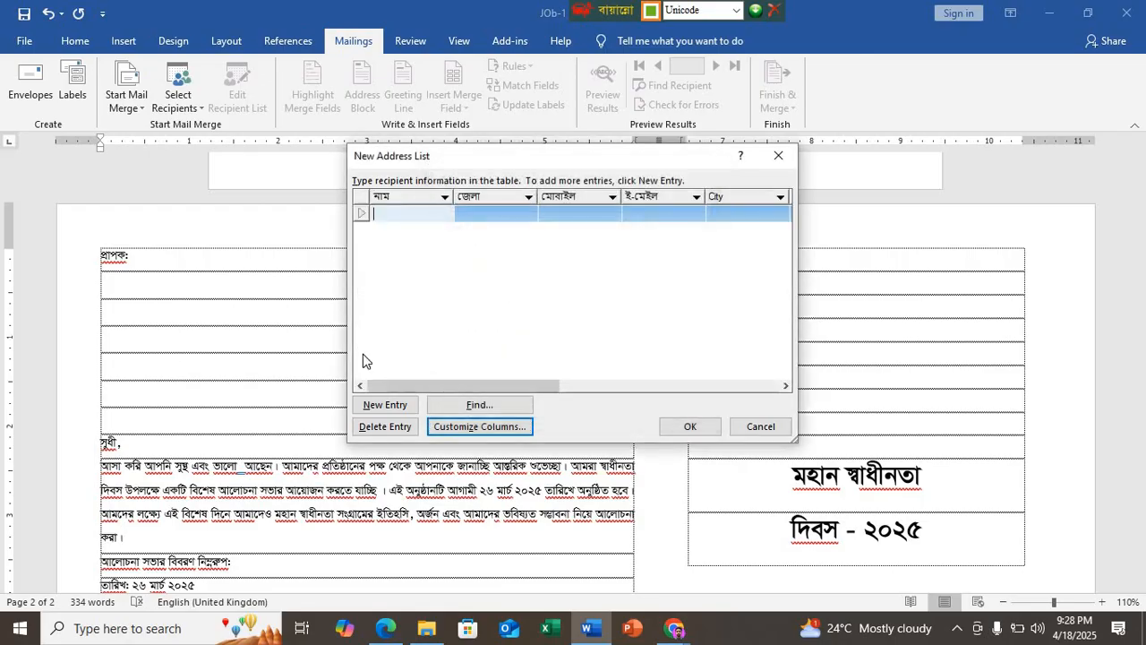
# Step: Switch the keyboard to English and enter the first recipient's name and the district "bogura"
pyautogui.click(382, 215)
pyautogui.write('শা')
pyautogui.press('BackSpace')
pyautogui.press('BackSpace')
pyautogui.press('F12')
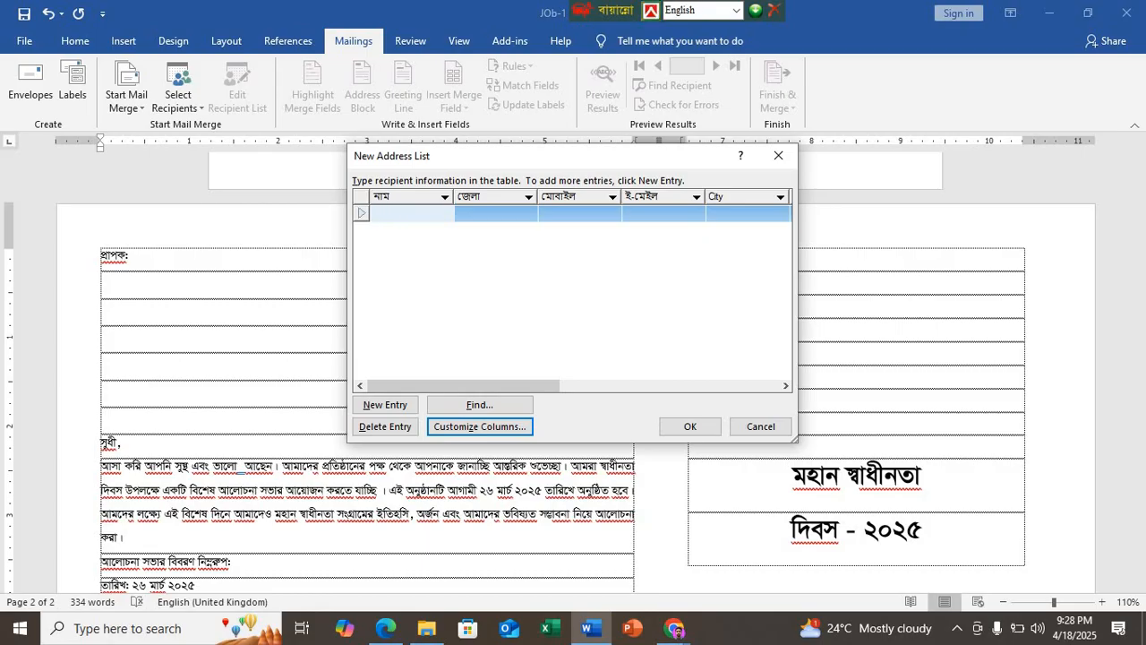
pyautogui.write('most')
pyautogui.press('BackSpace')
pyautogui.press('BackSpace')
pyautogui.press('BackSpace')
pyautogui.write('mostafa')
pyautogui.click(463, 215)
pyautogui.write('bogura')
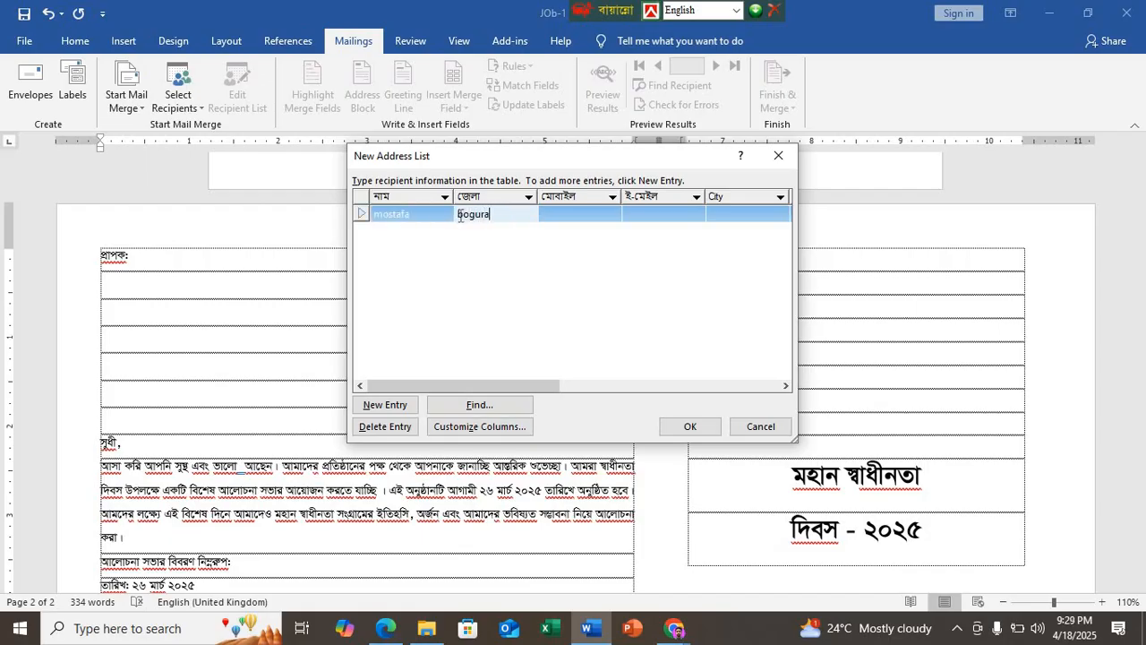
# Step: Fill in the first recipient's mobile number and e-mail address
pyautogui.click(565, 213)
pyautogui.write('0')
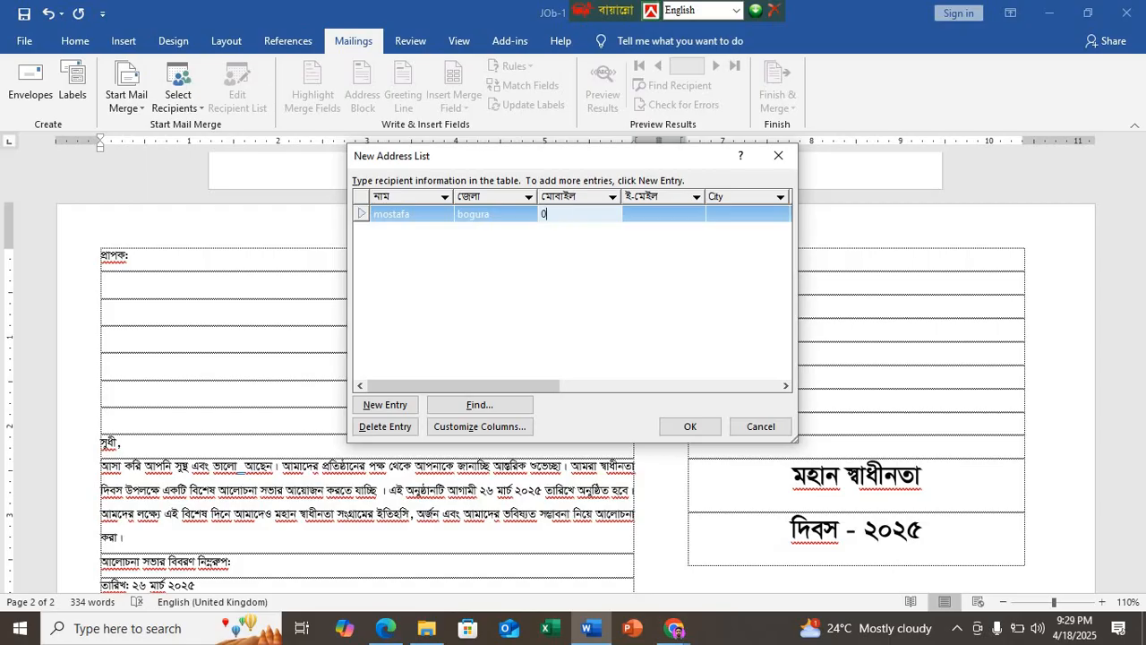
pyautogui.write('13')
pyautogui.click(664, 215)
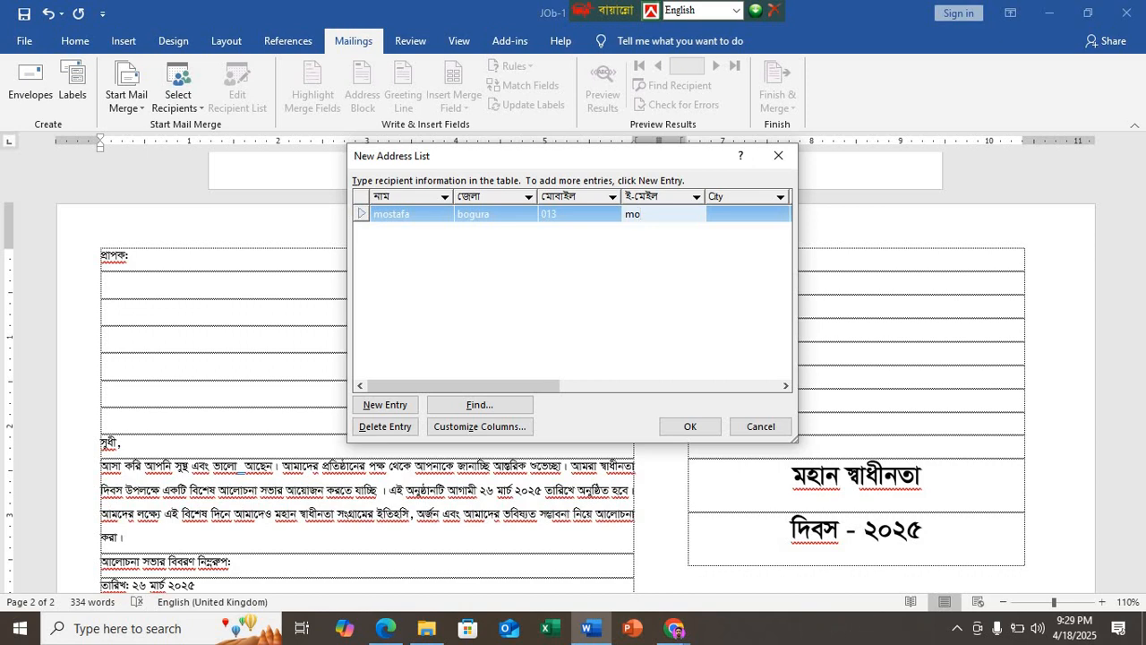
pyautogui.write('@gmail.com')
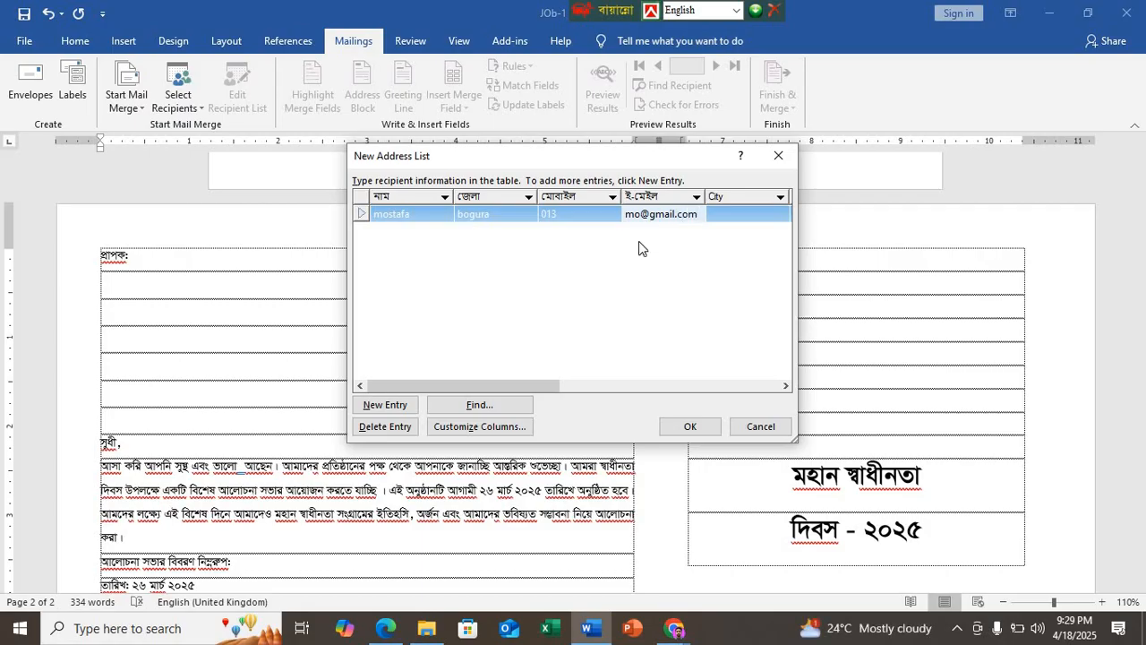
# Step: Add two more entries to the address list and enter the second recipient's name and the district "Bogura"
pyautogui.click(388, 405)
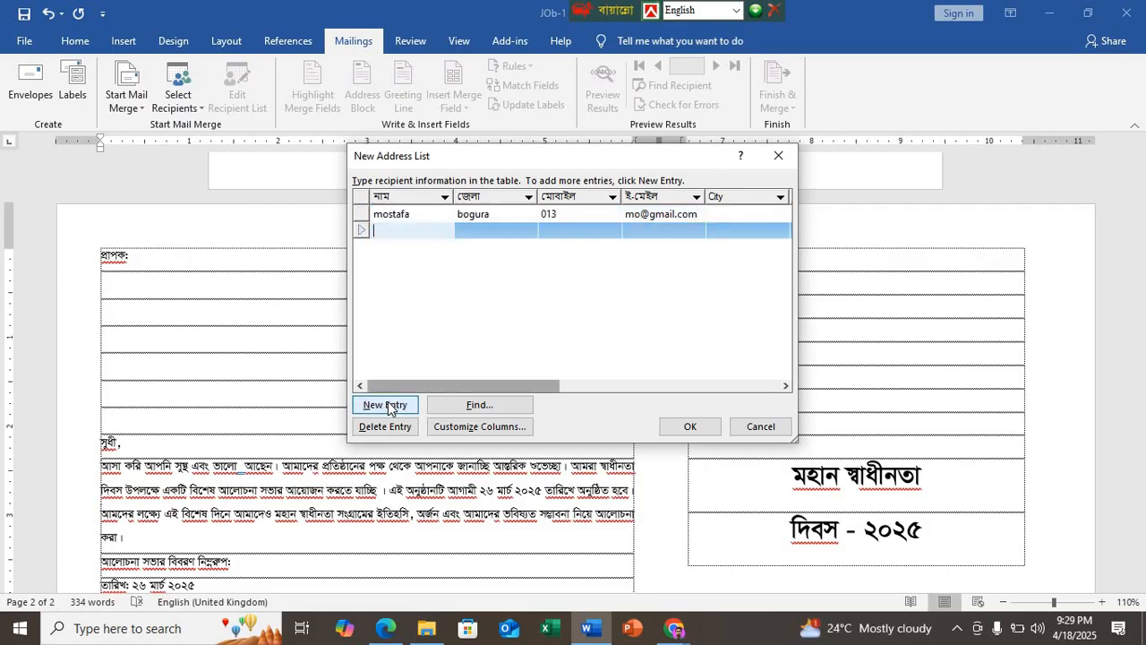
pyautogui.click(384, 405)
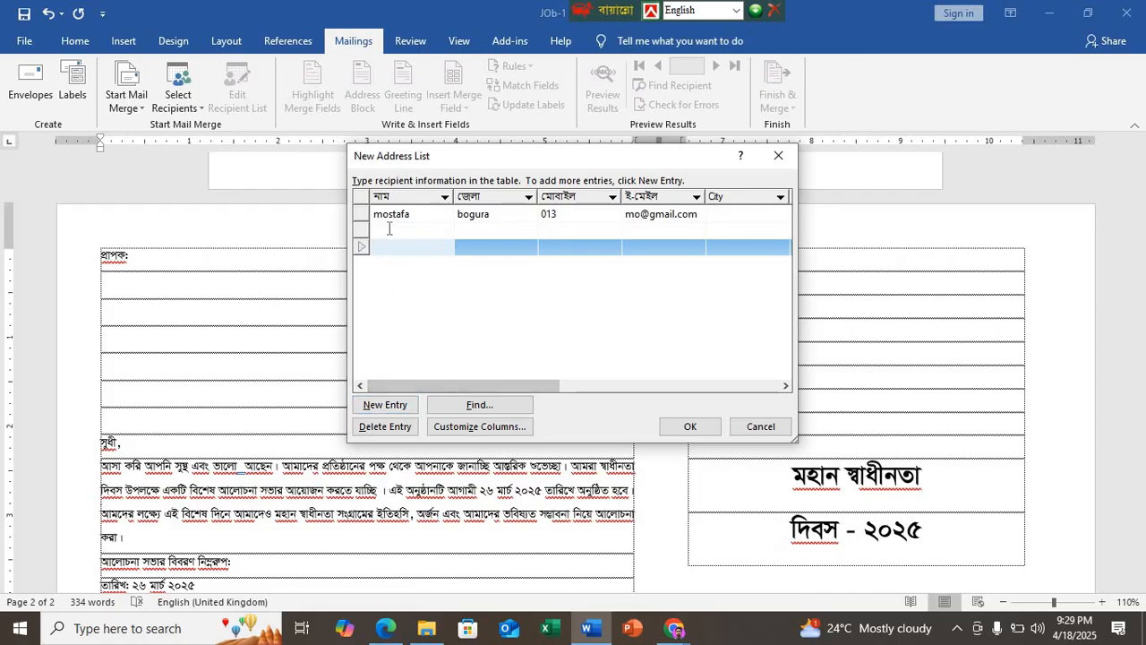
pyautogui.click(389, 228)
pyautogui.write('Sadia')
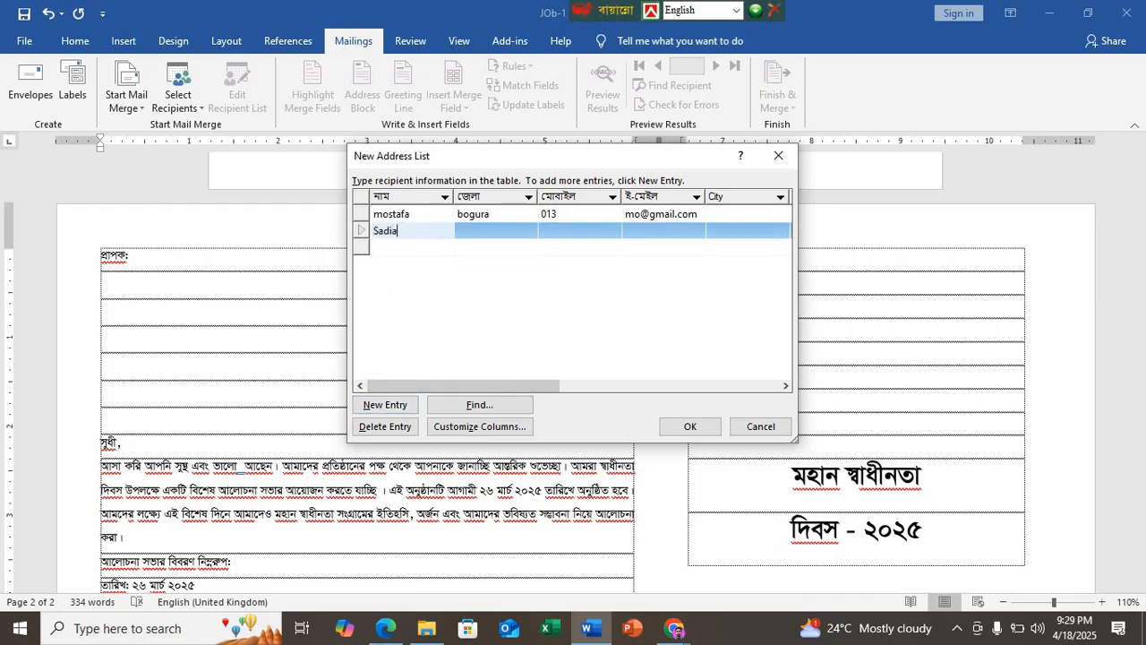
pyautogui.click(488, 232)
pyautogui.write('Bogura')
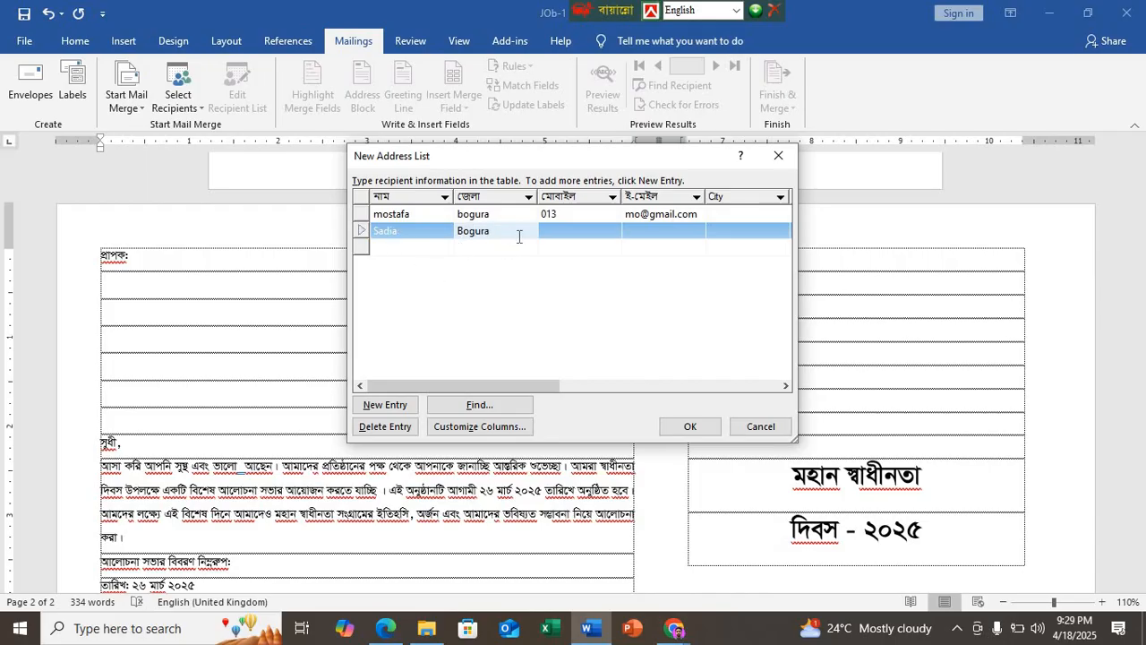
# Step: Fill in the second recipient's mobile number and e-mail address
pyautogui.click(570, 232)
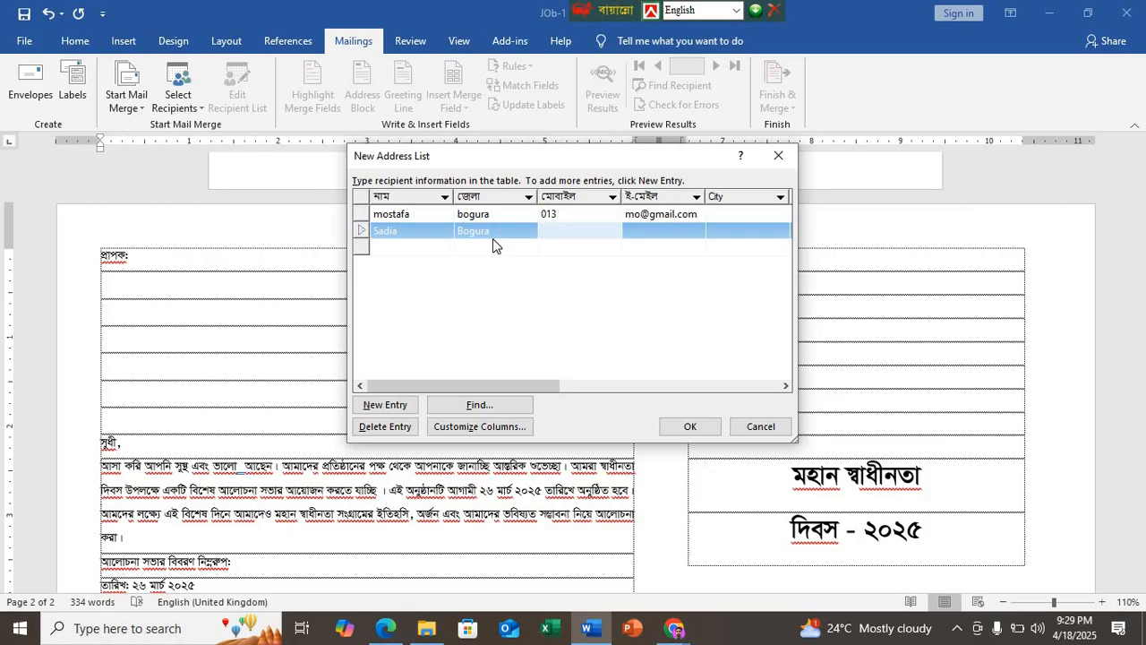
pyautogui.write('013')
pyautogui.click(646, 232)
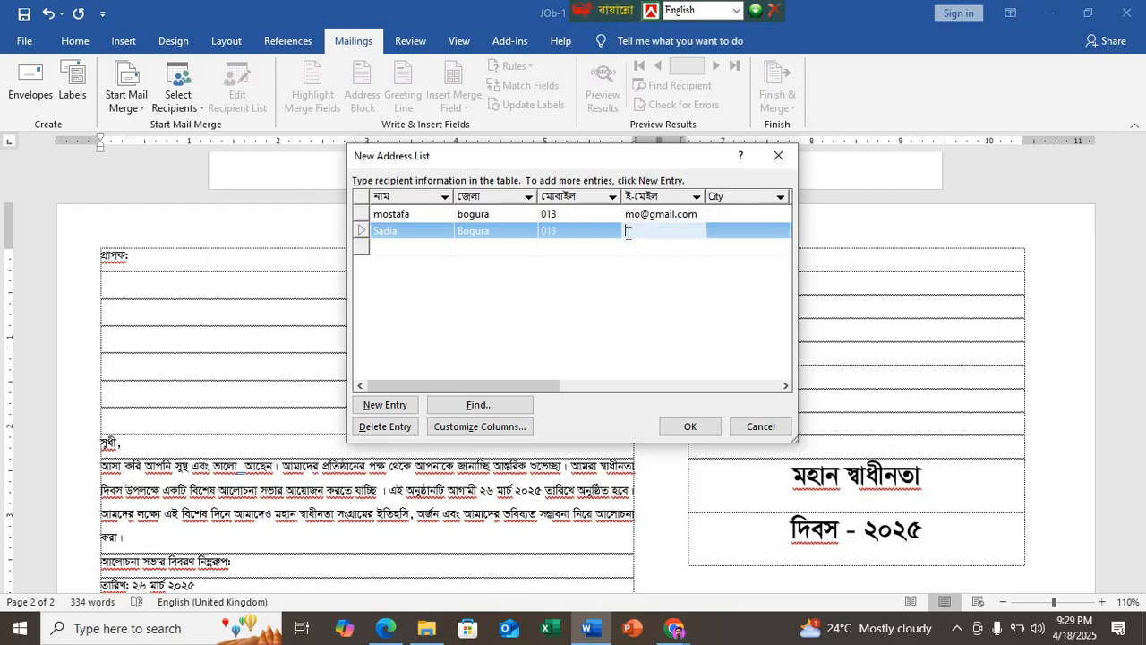
# Step: Enter the third recipient's name and the district "Bogura"
pyautogui.click(430, 246)
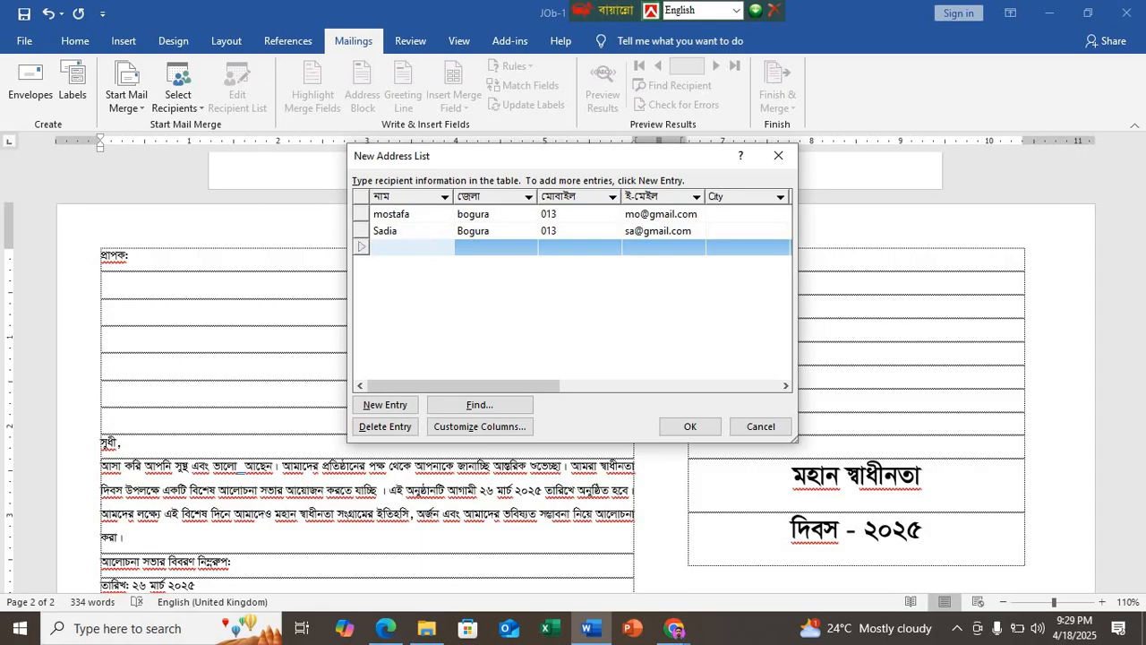
pyautogui.write('Fabia')
pyautogui.click(486, 246)
pyautogui.write('Bogu')
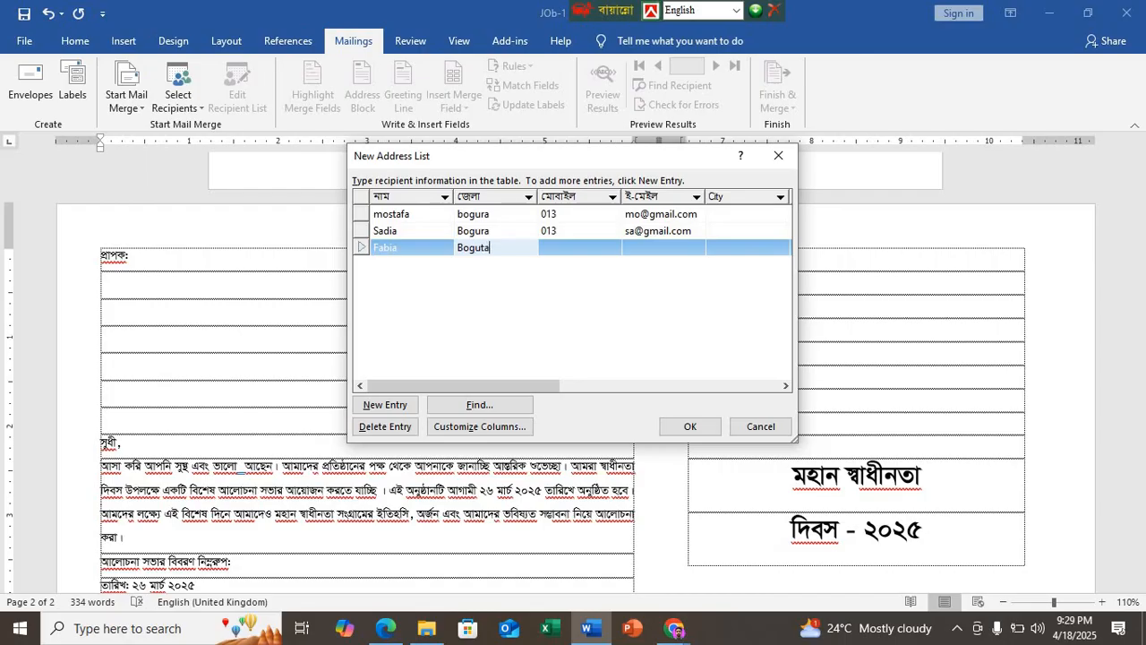
pyautogui.write('ra')
# Step: Fill in the third recipient's mobile number and e-mail address
pyautogui.click(559, 243)
pyautogui.write('016')
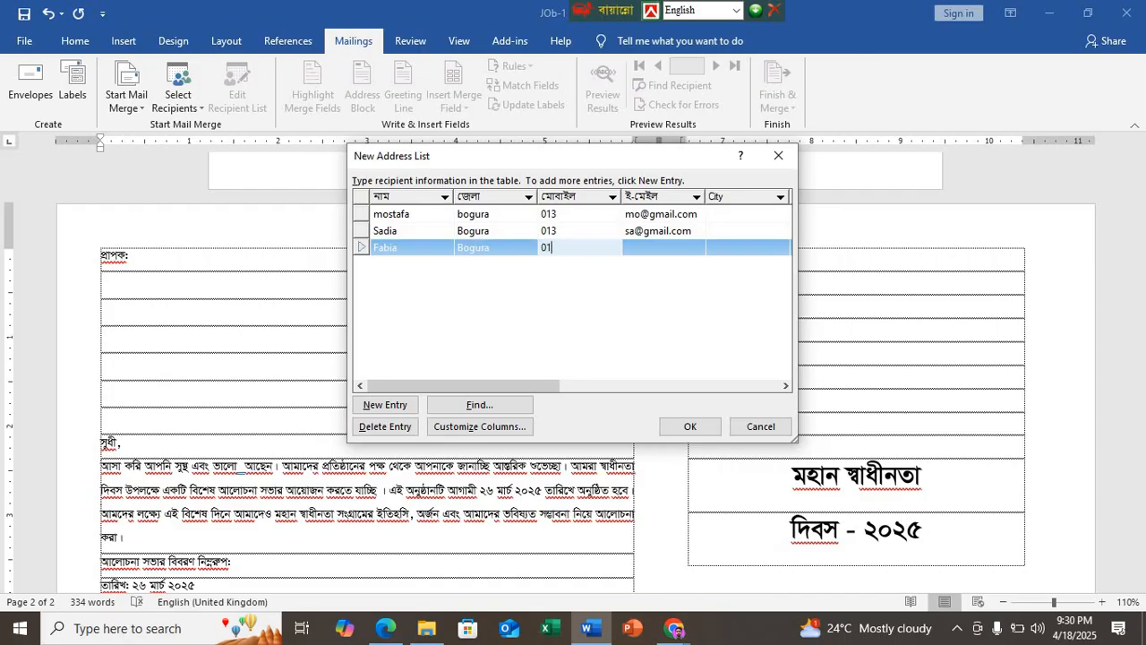
pyautogui.click(650, 249)
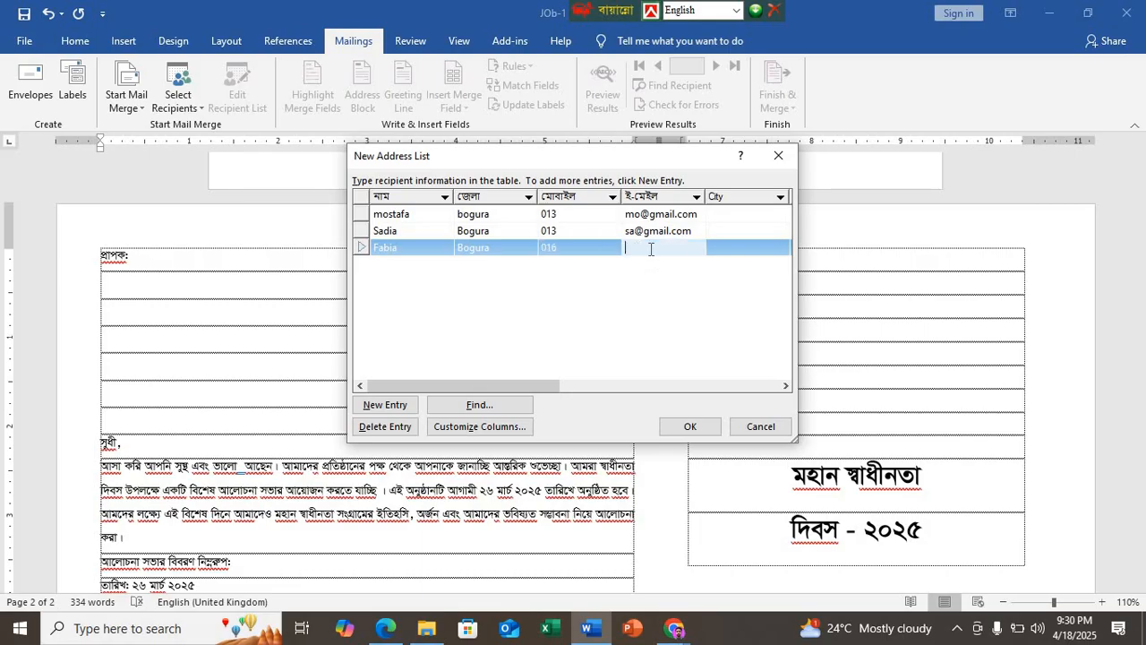
# Step: Finish the address list and save it as "mail marge list" in the Job-1 folder inside the named work folder on the desktop
pyautogui.click(696, 434)
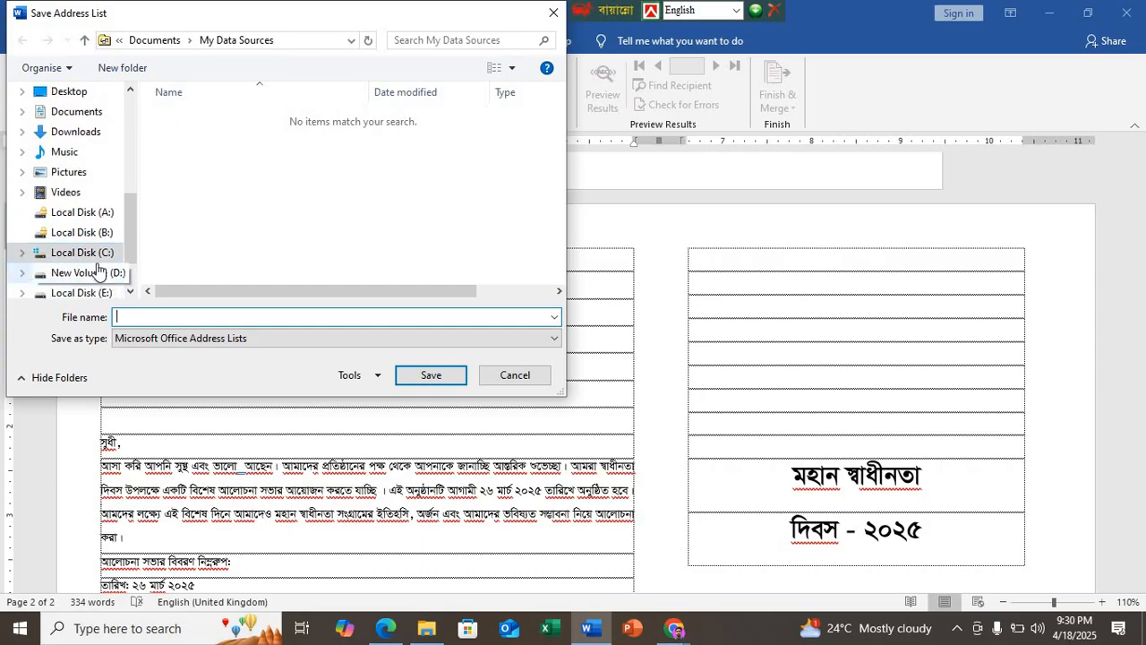
pyautogui.scroll(1, 85, 224)
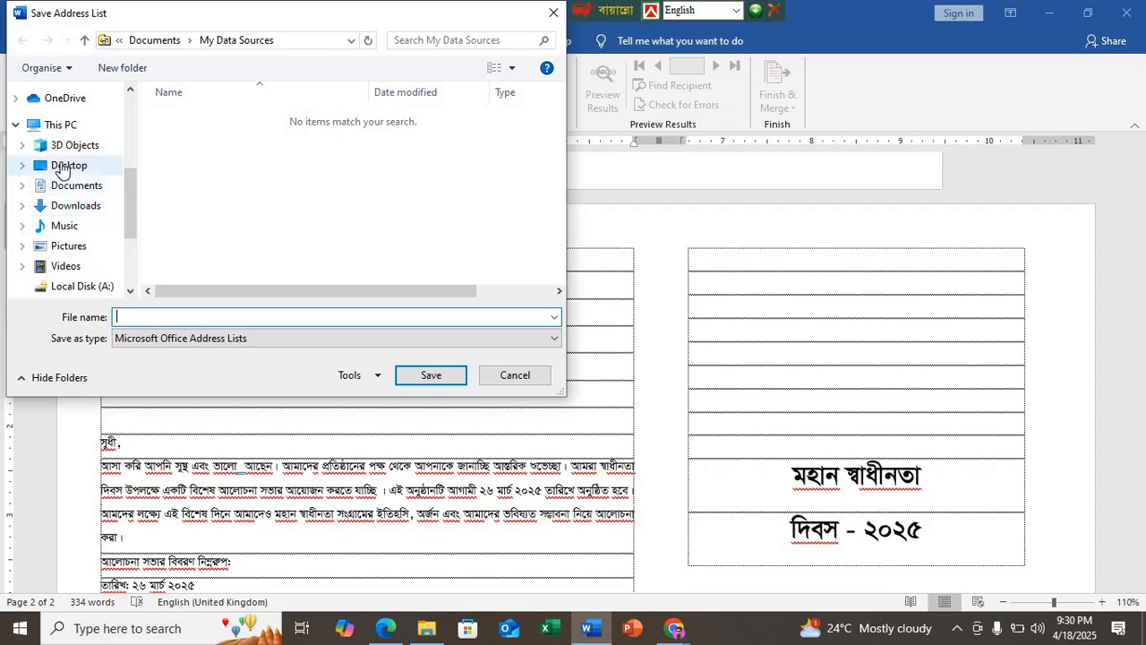
pyautogui.click(68, 167)
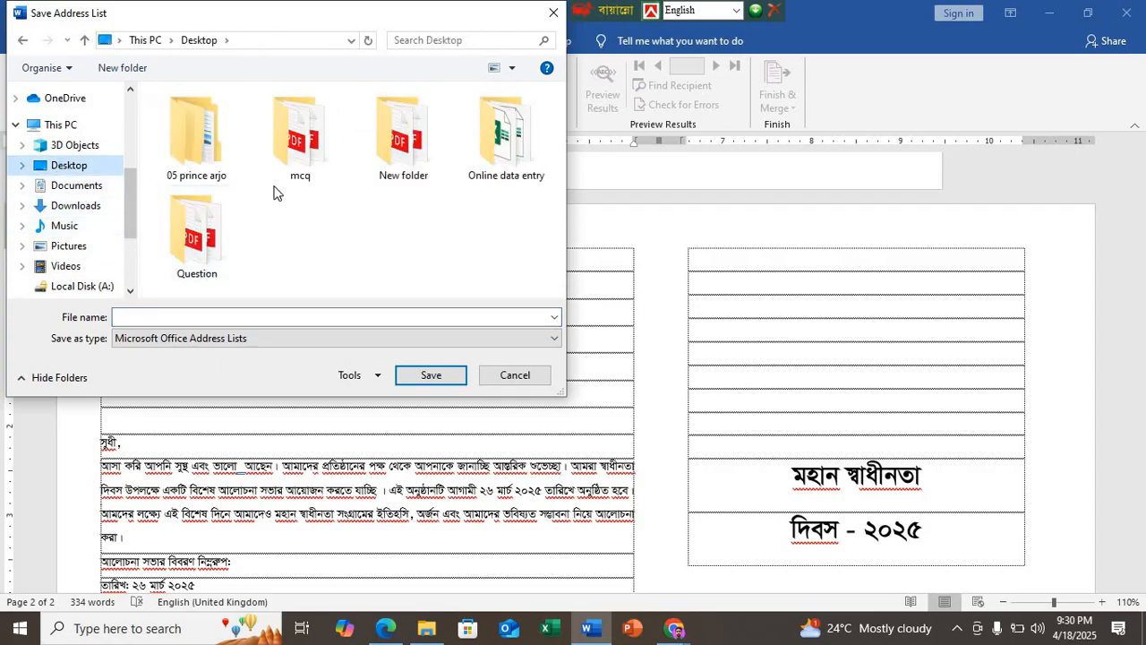
pyautogui.doubleClick(178, 154)
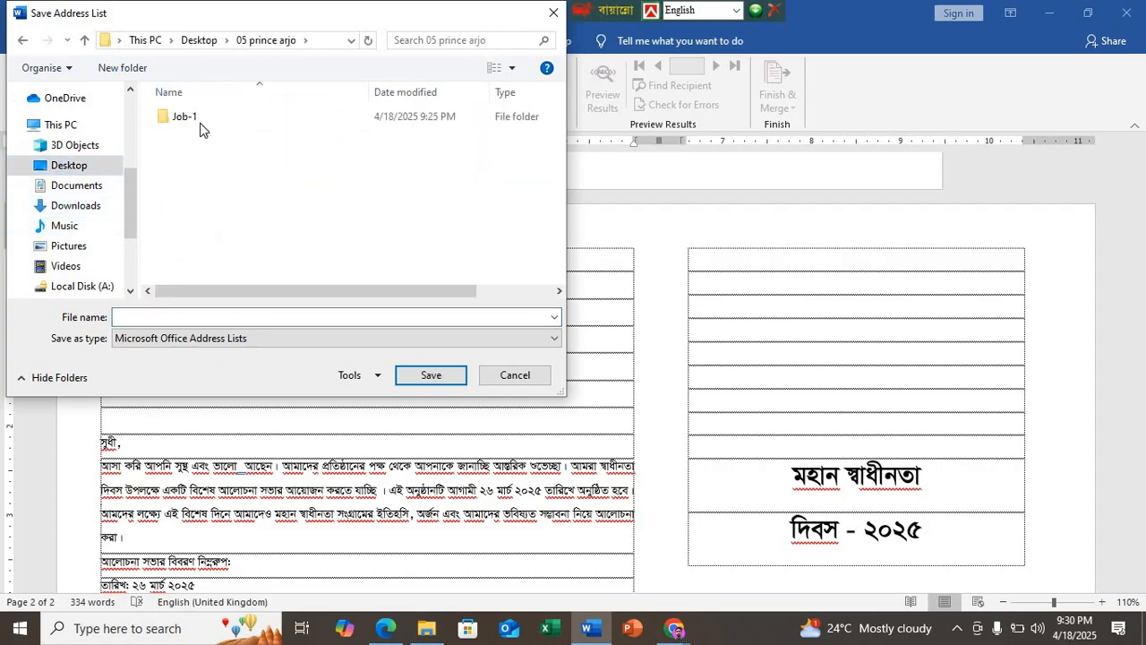
pyautogui.doubleClick(199, 123)
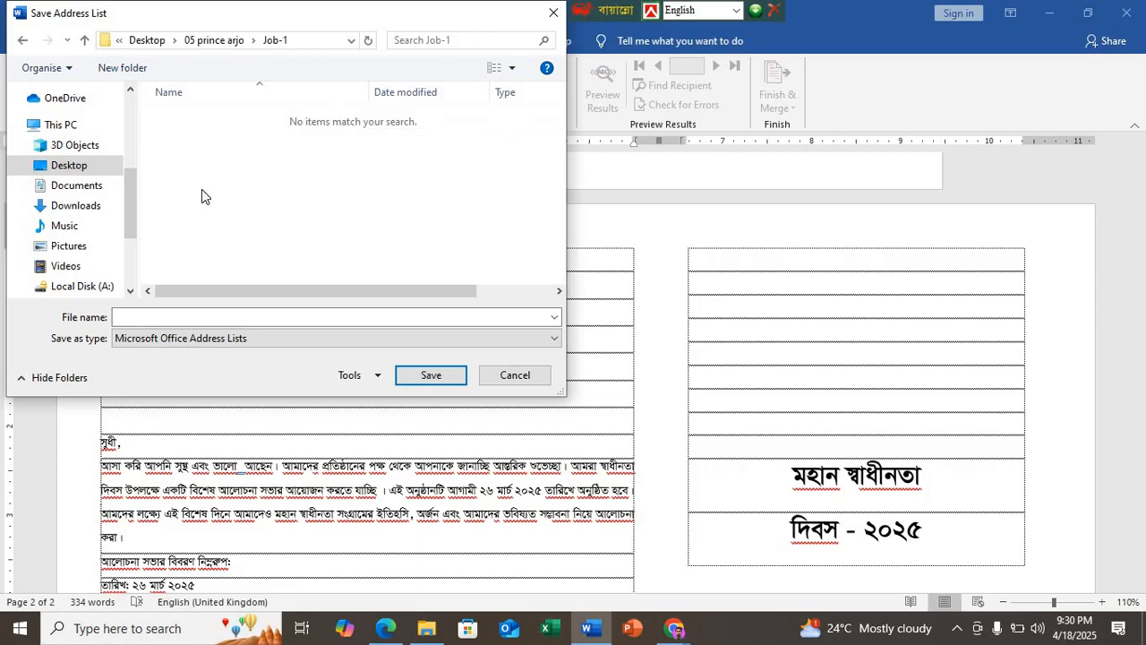
pyautogui.click(134, 318)
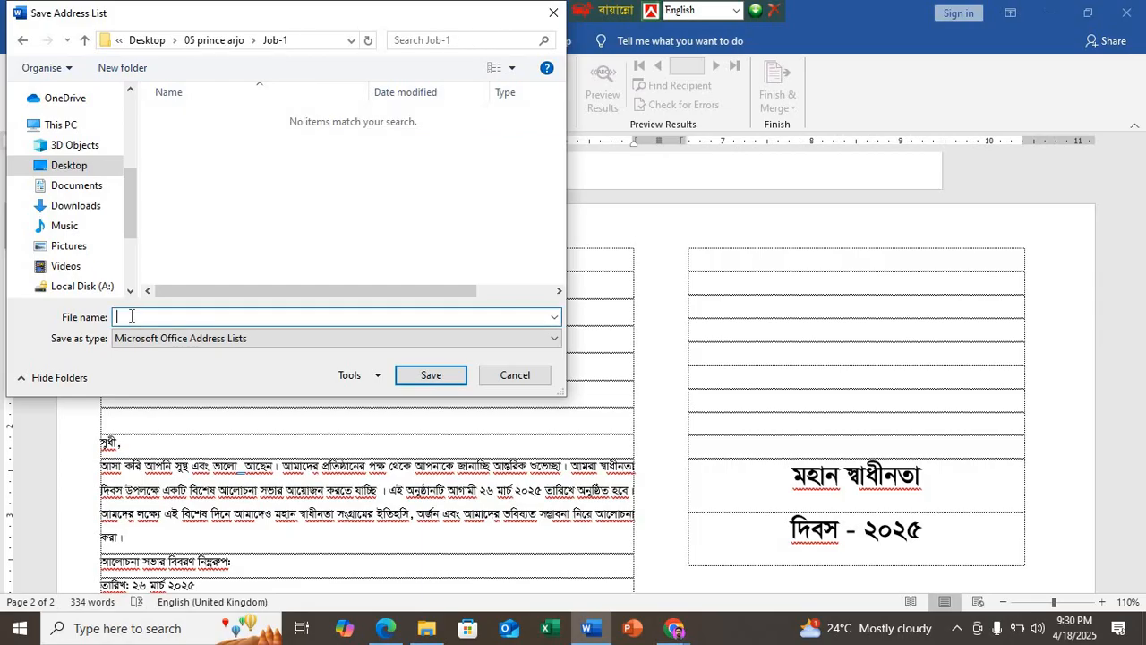
pyautogui.write('mail marge list')
pyautogui.click(435, 381)
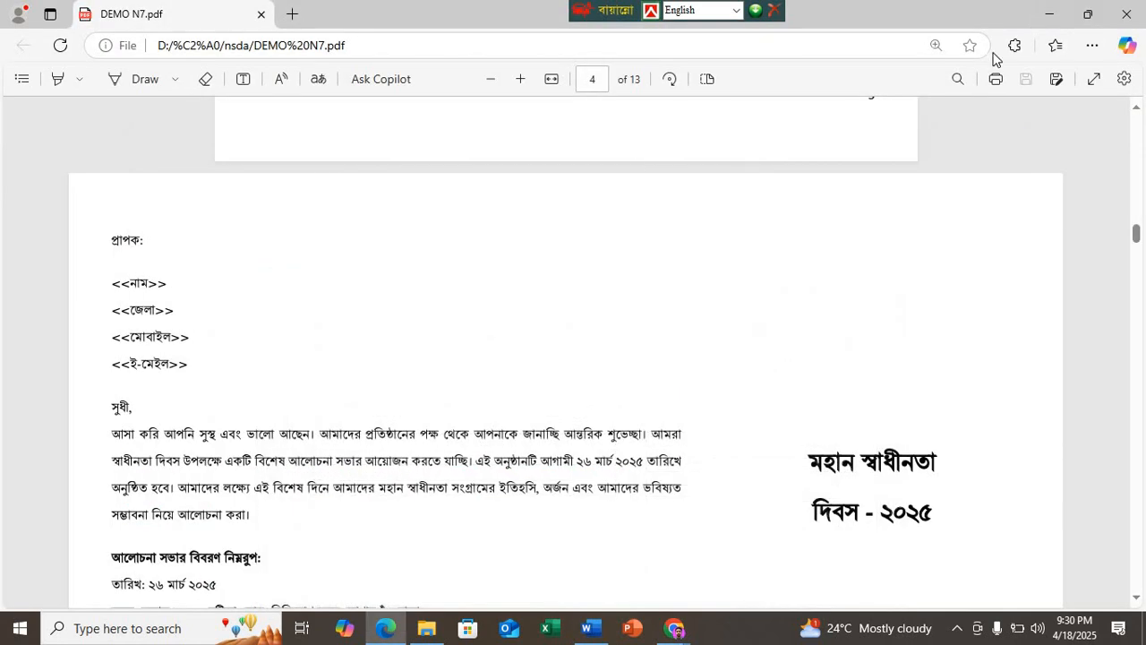
# Step: Open the Job-1 folder from the desktop to check for the saved mail merge list file
pyautogui.click(1049, 14)
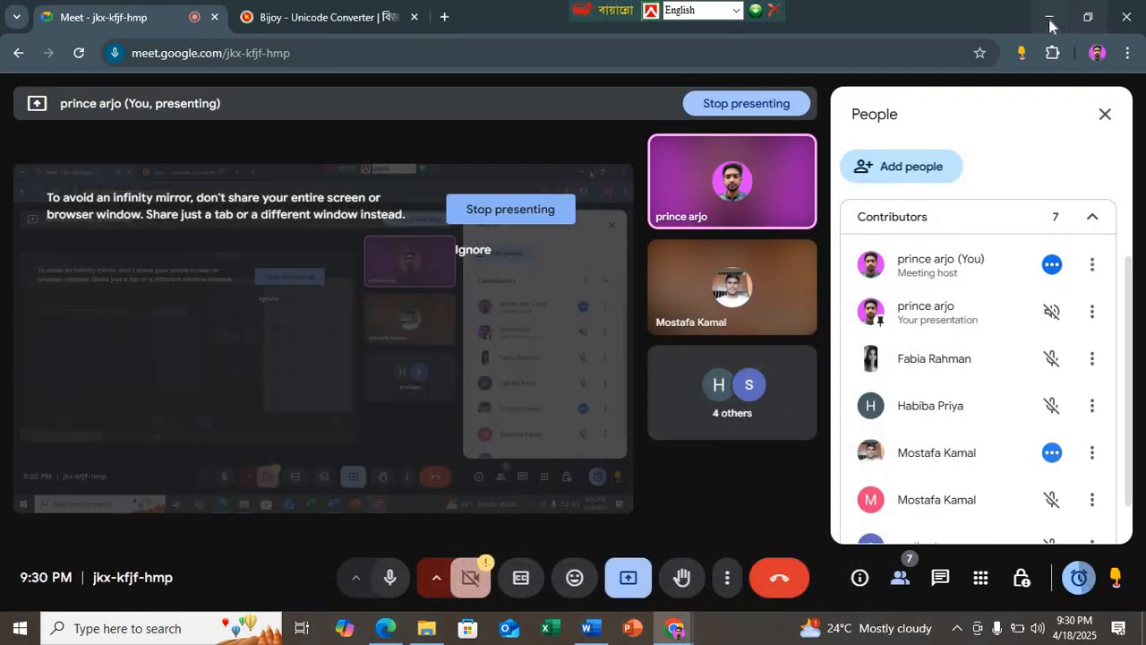
pyautogui.click(1049, 16)
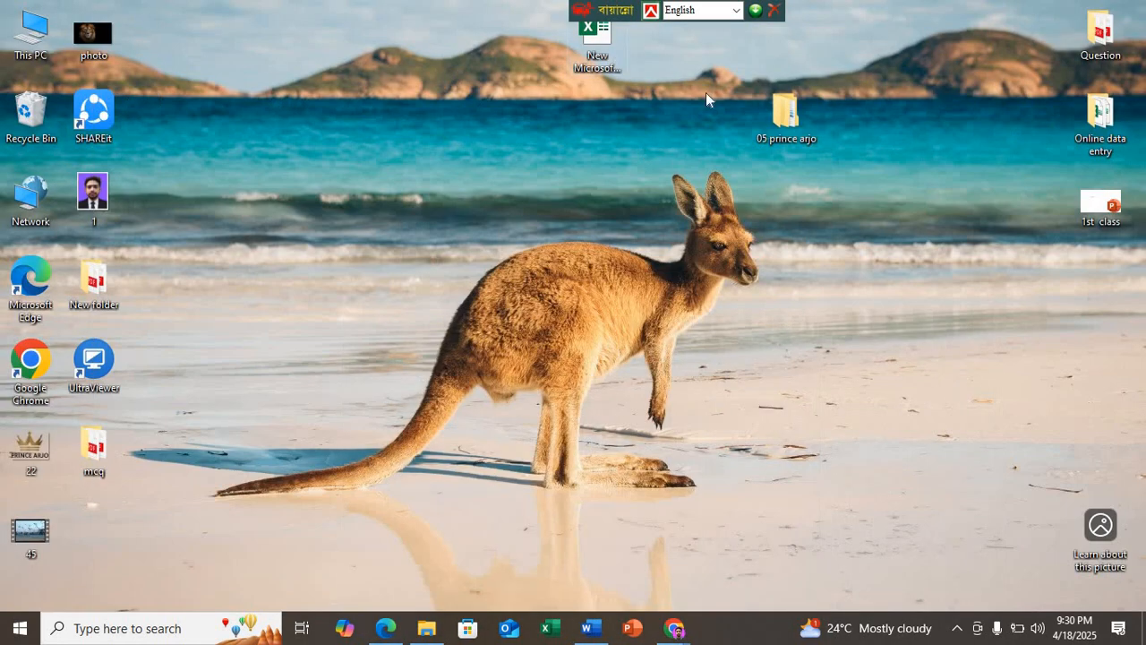
pyautogui.doubleClick(762, 108)
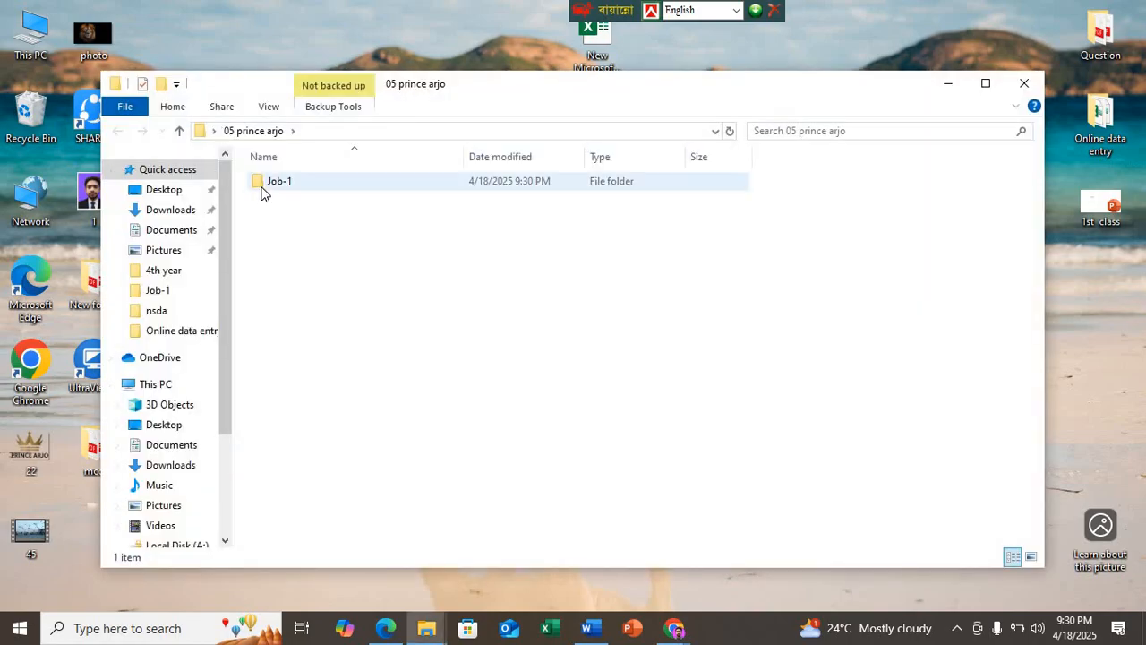
pyautogui.doubleClick(264, 188)
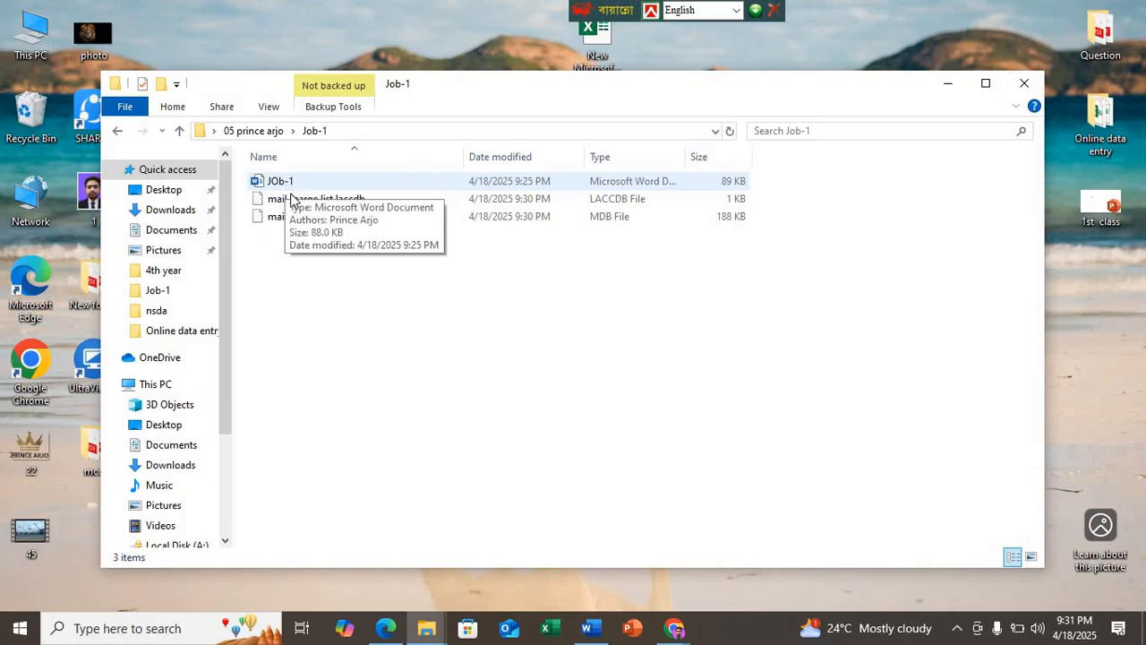
# Step: Switch back to the Word letter and insert the নাম and জেলা merge fields on separate lines below "প্রাপক:"
pyautogui.click(587, 627)
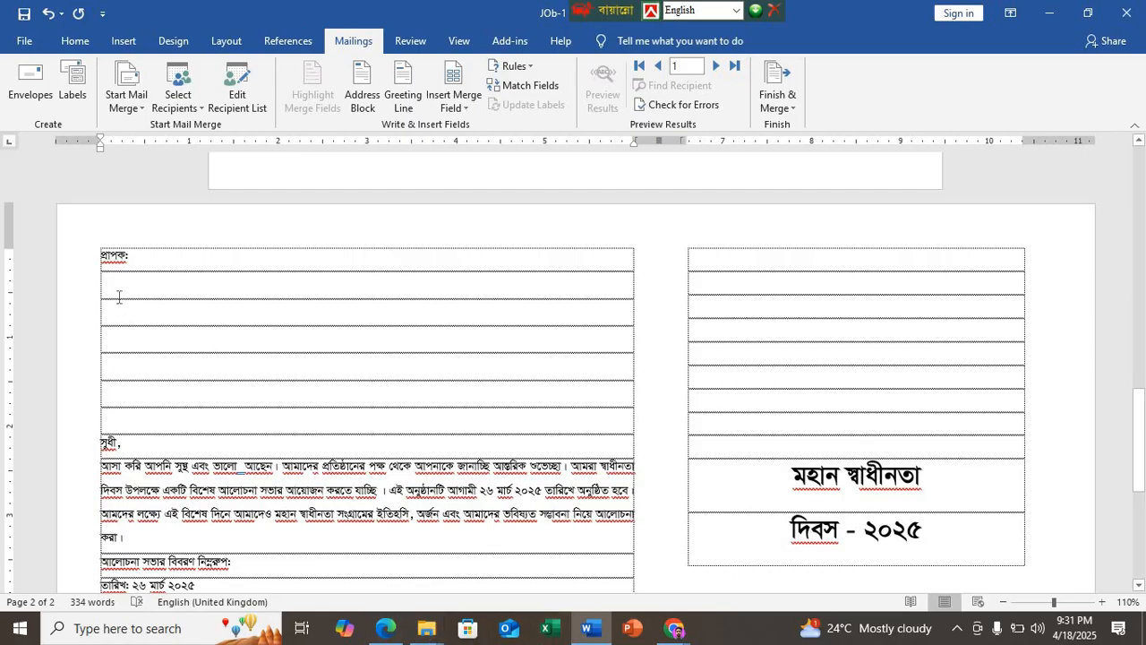
pyautogui.click(170, 108)
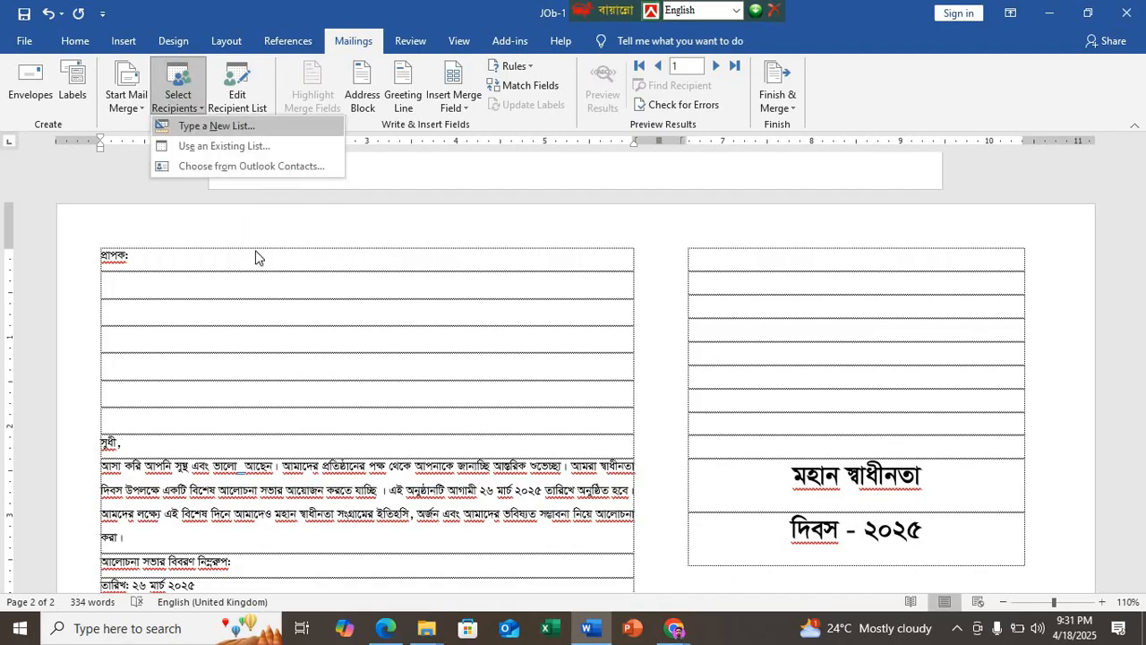
pyautogui.click(124, 289)
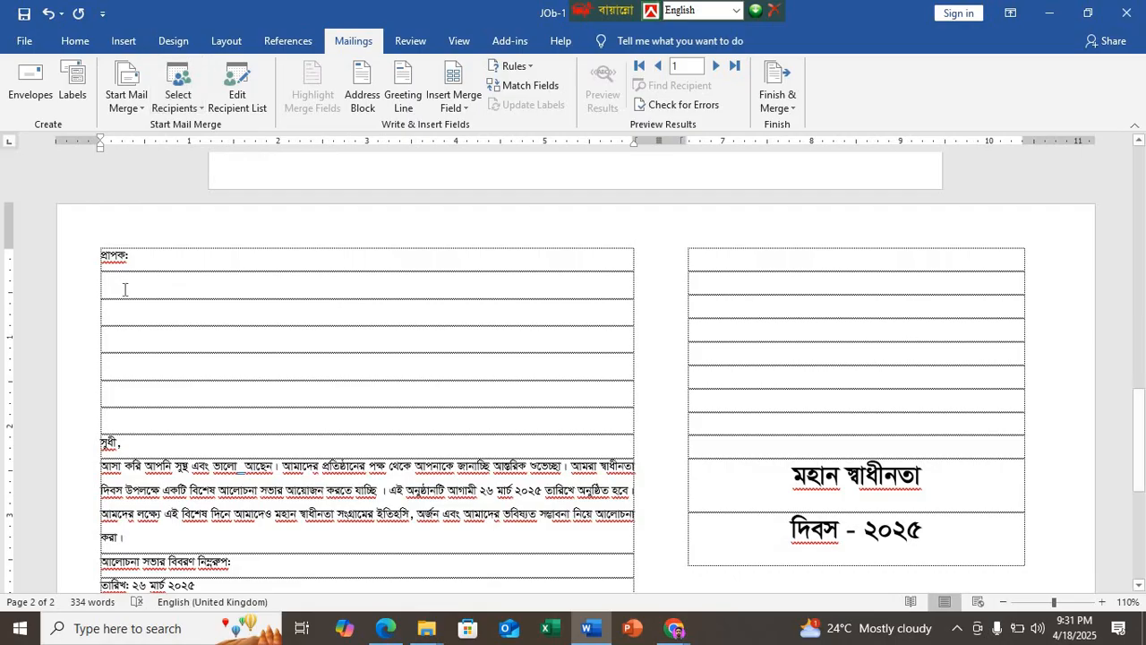
pyautogui.click(454, 102)
pyautogui.click(456, 133)
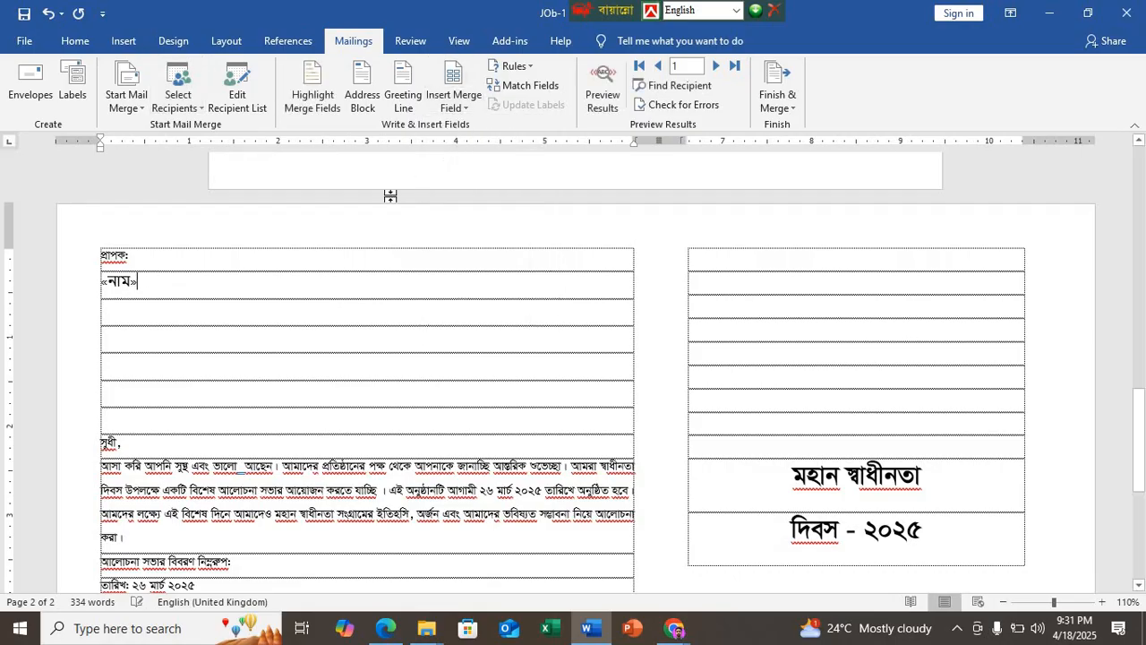
pyautogui.press('Return')
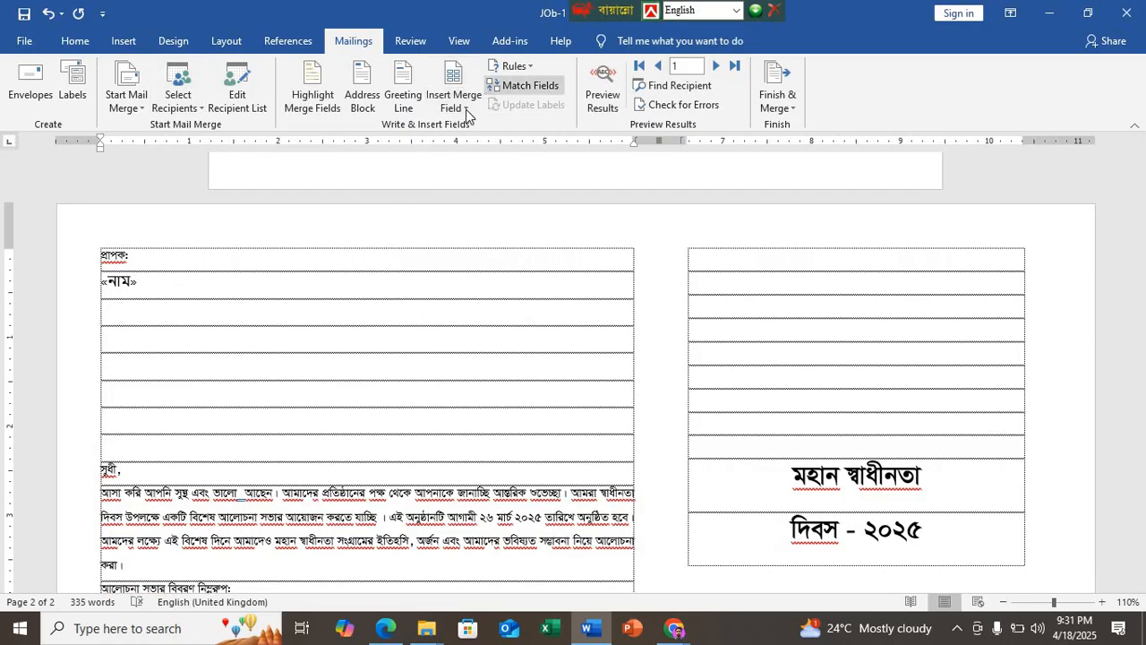
pyautogui.click(473, 96)
pyautogui.click(460, 145)
pyautogui.press('Return')
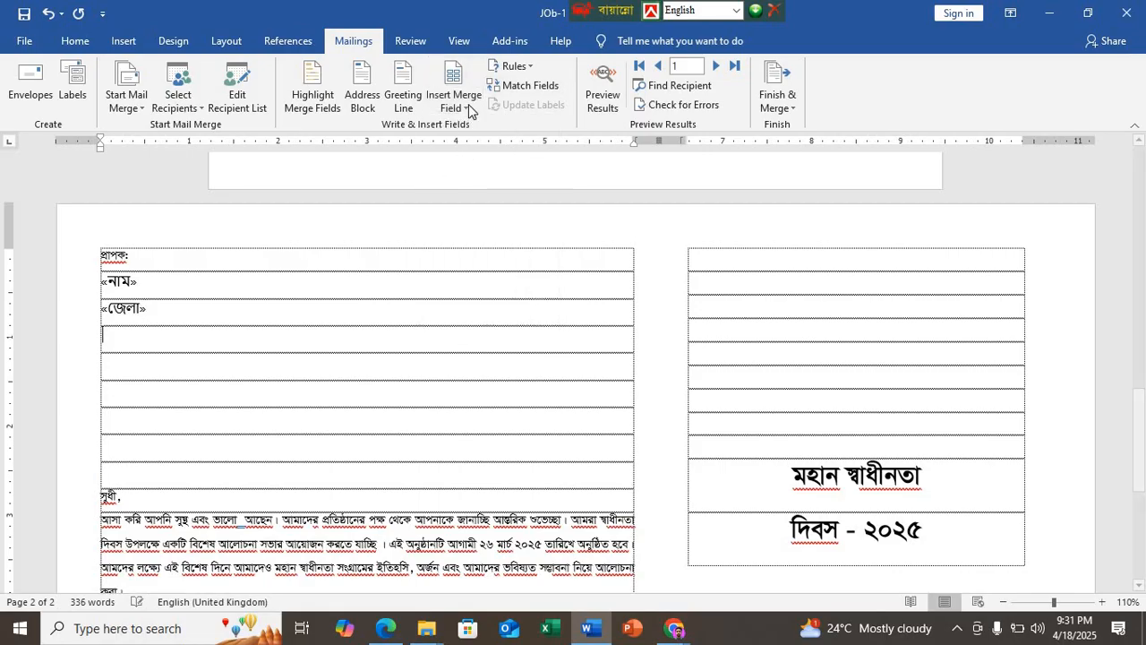
# Step: Insert the মোবাইল and ইমেইল merge fields on the two lines below the জেলা field
pyautogui.click(469, 102)
pyautogui.click(471, 163)
pyautogui.press('Return')
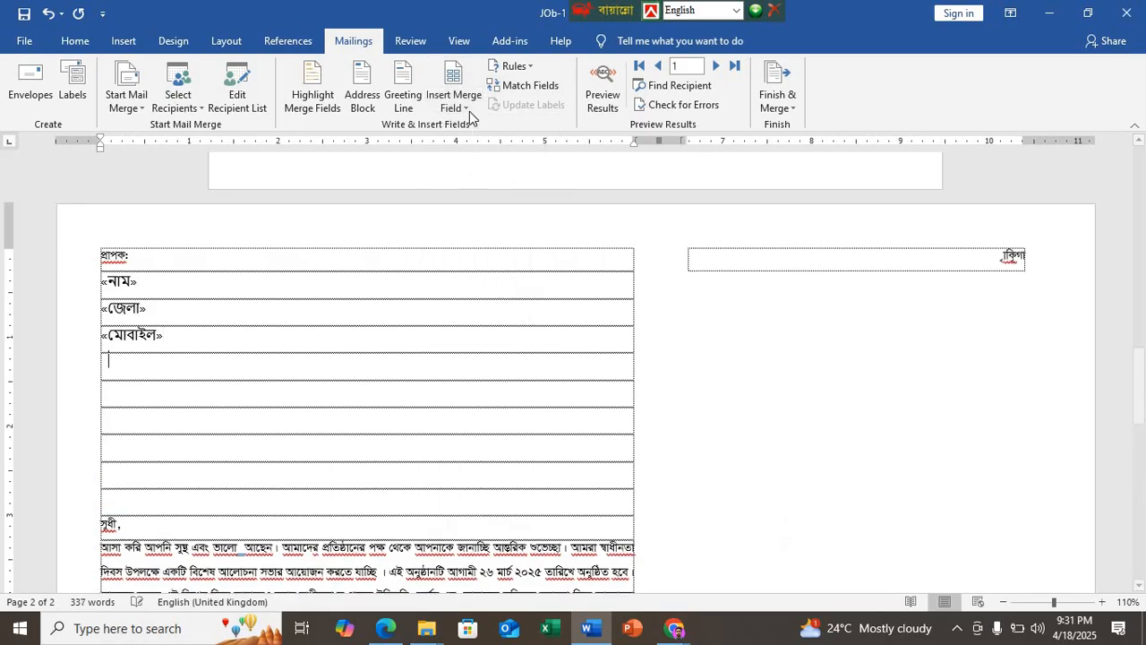
pyautogui.click(470, 105)
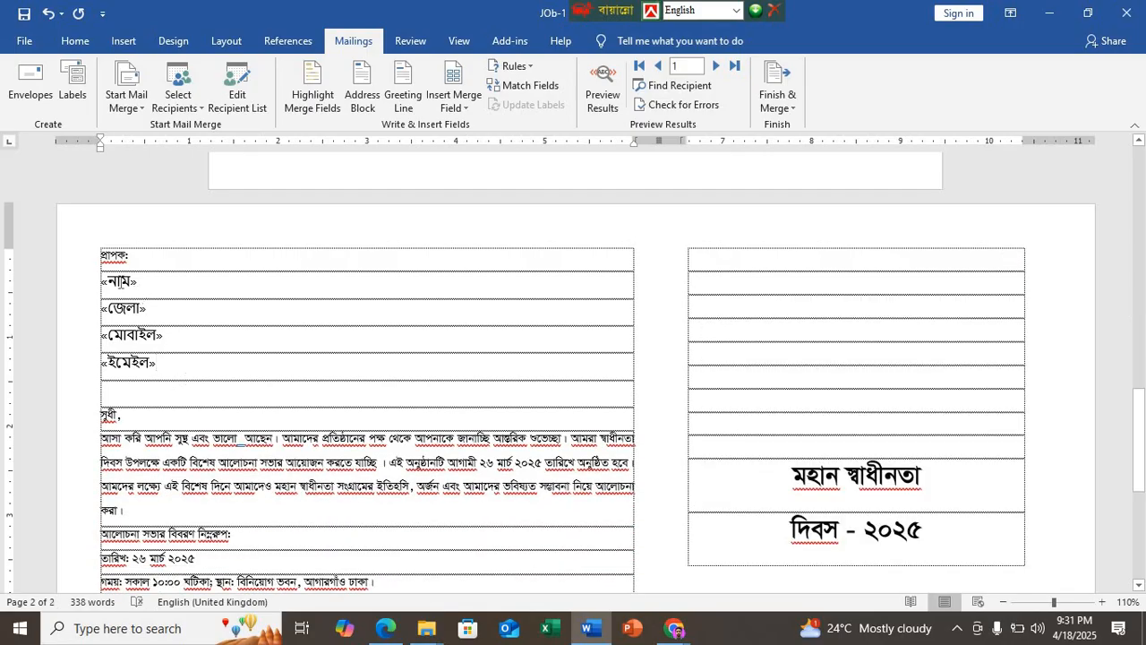
# Step: Check the line spacing of the four merge fields and look over the letter's body down to the page footer
pyautogui.moveTo(121, 282); pyautogui.dragTo(157, 367)
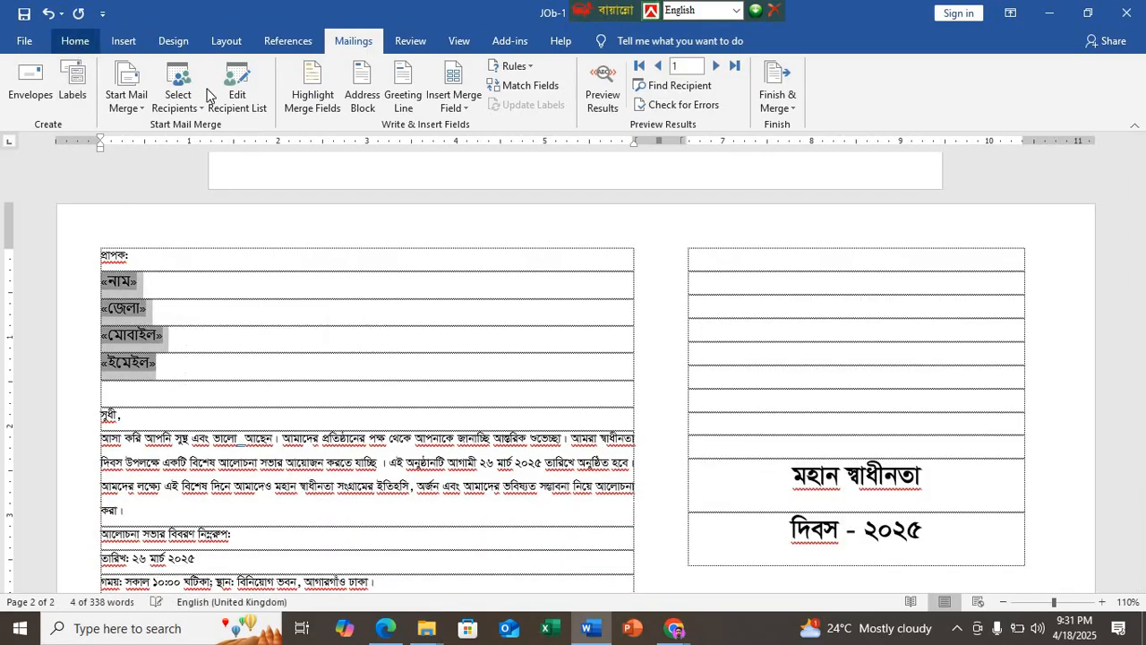
pyautogui.click(75, 42)
pyautogui.click(462, 98)
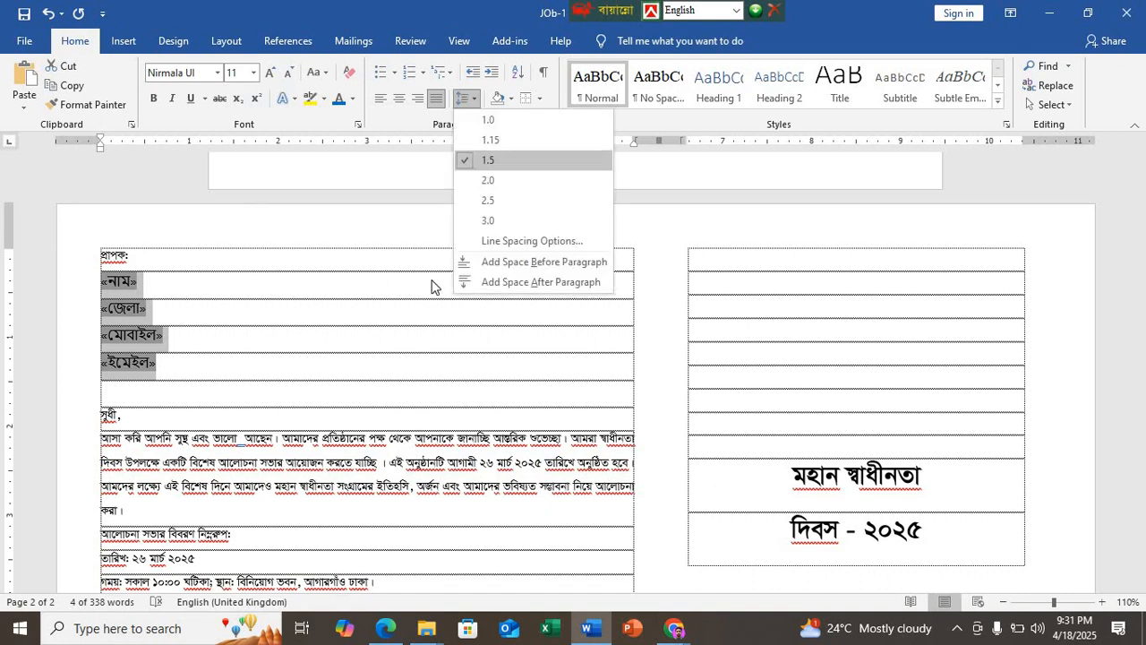
pyautogui.click(365, 356)
pyautogui.click(366, 355)
pyautogui.scroll(-3, 368, 356)
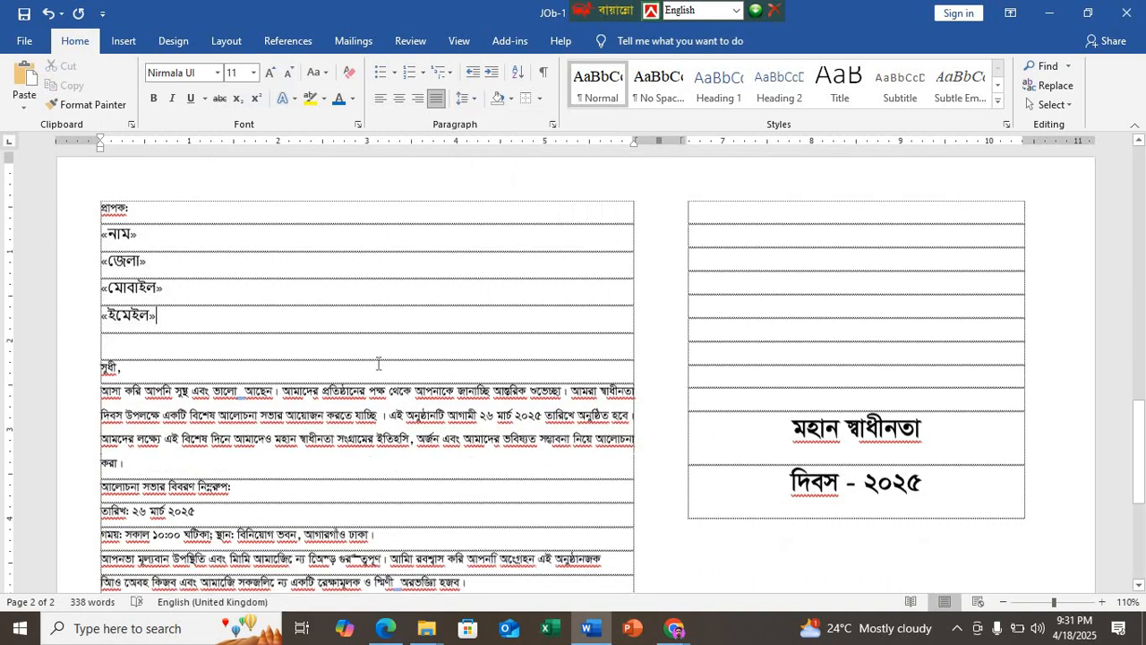
pyautogui.scroll(-1, 379, 476)
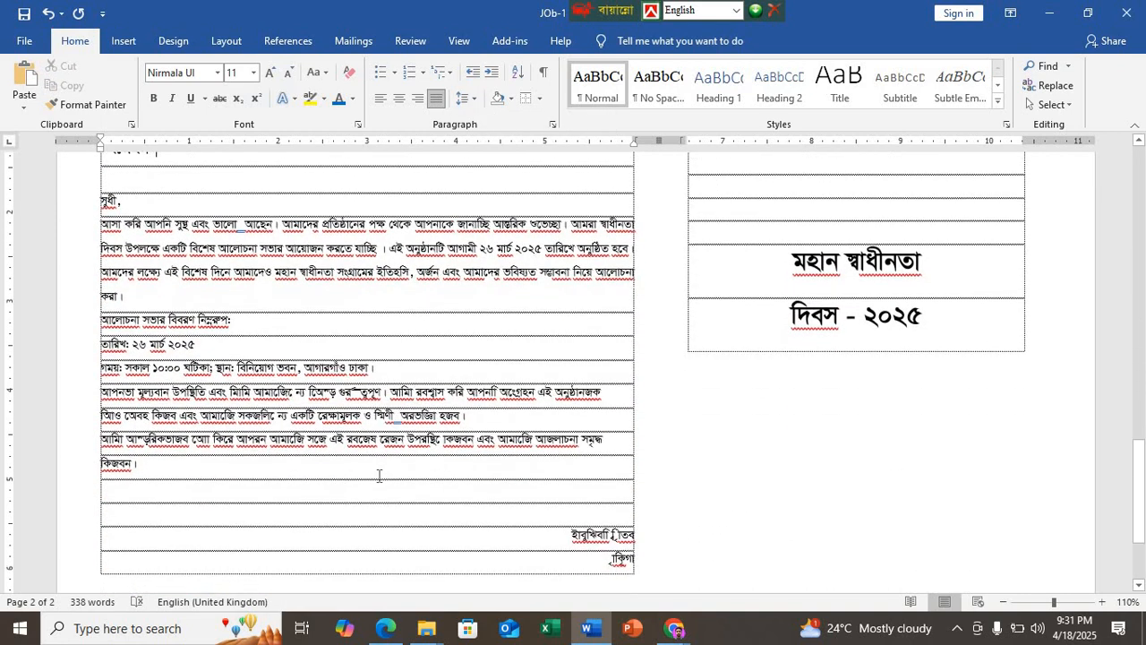
pyautogui.scroll(-3, 379, 475)
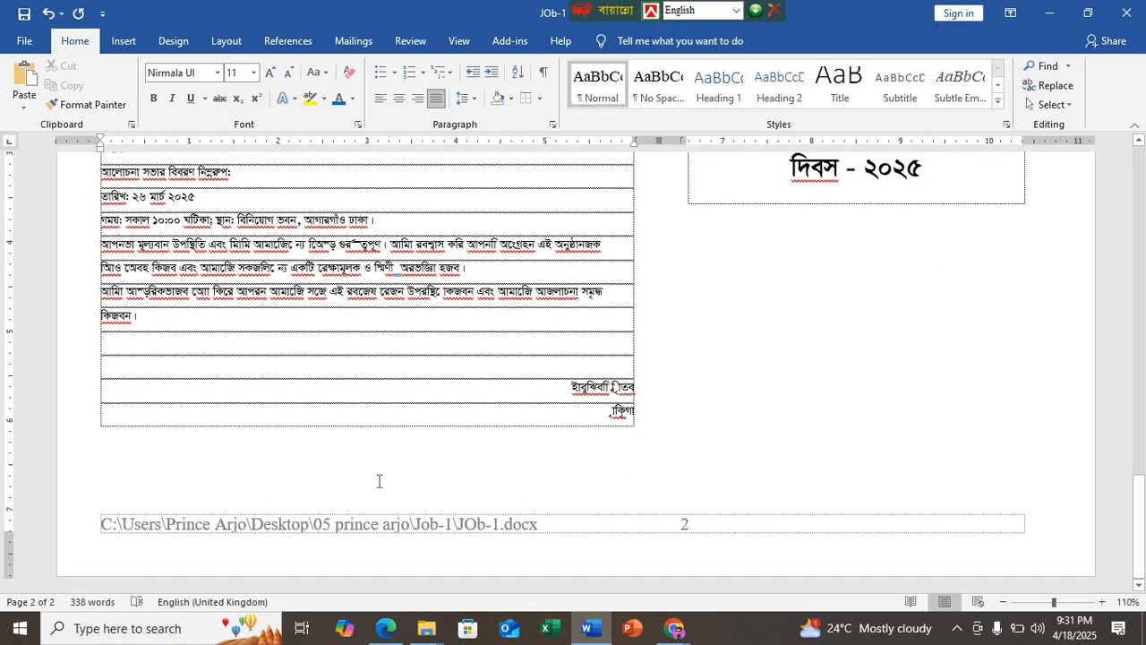
pyautogui.scroll(5, 379, 481)
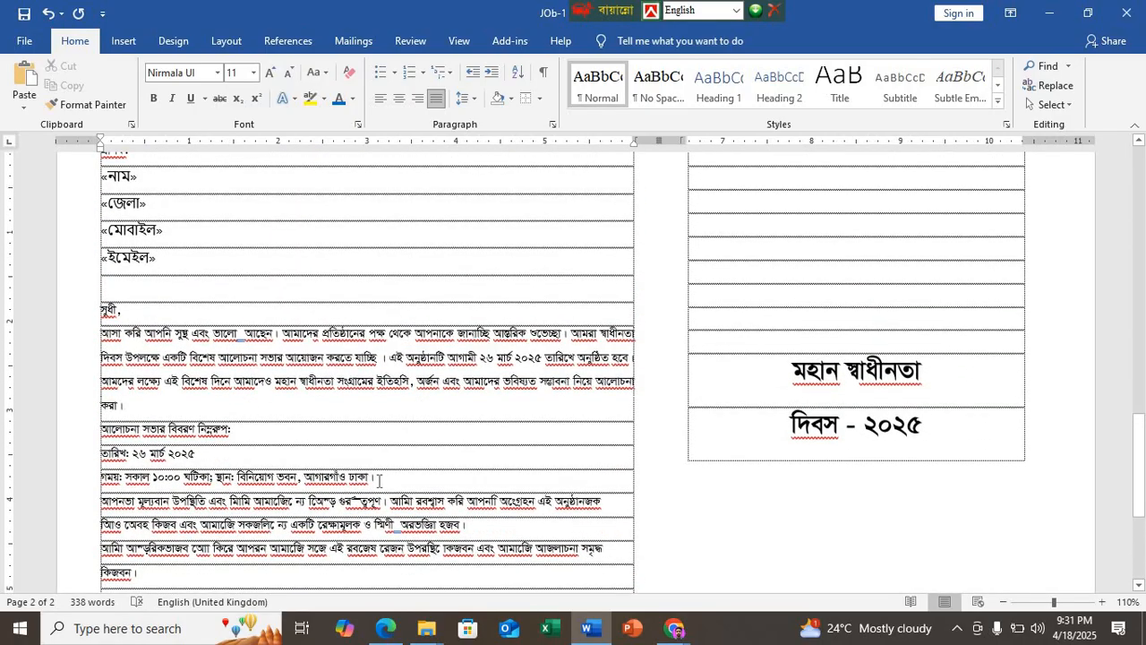
pyautogui.keyDown('ctrl'); pyautogui.scroll(-2, 242, 464); pyautogui.keyUp('ctrl')
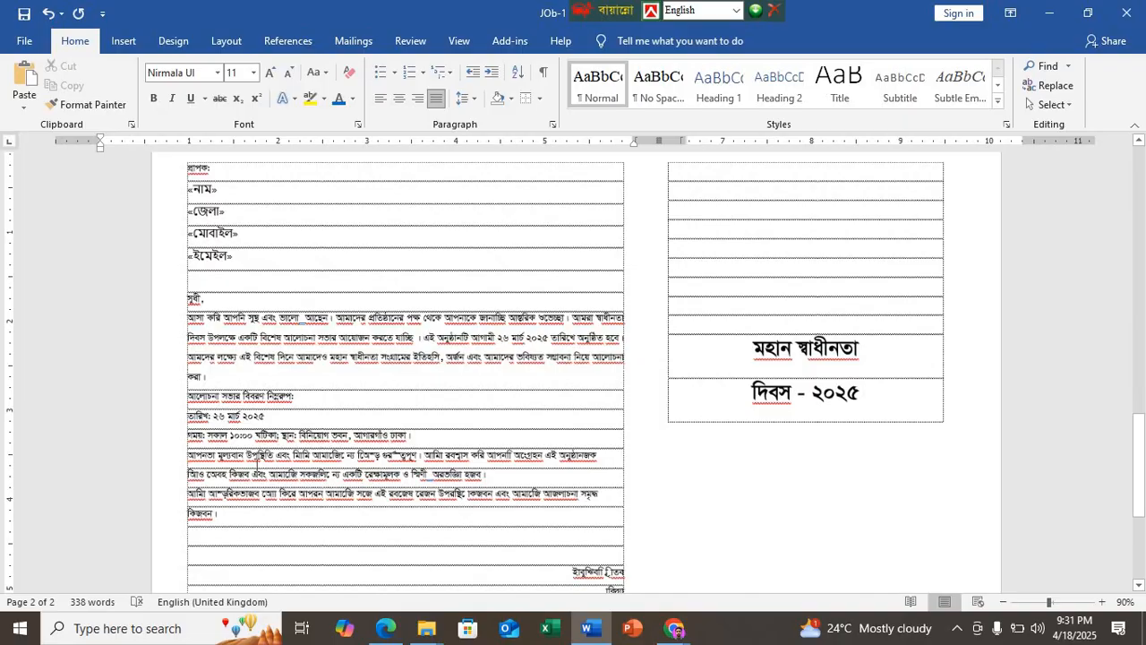
# Step: Delete the extra space between "ভালো" and "আছেন" in the letter's first body paragraph
pyautogui.keyDown('ctrl'); pyautogui.scroll(5, 247, 460); pyautogui.keyUp('ctrl')
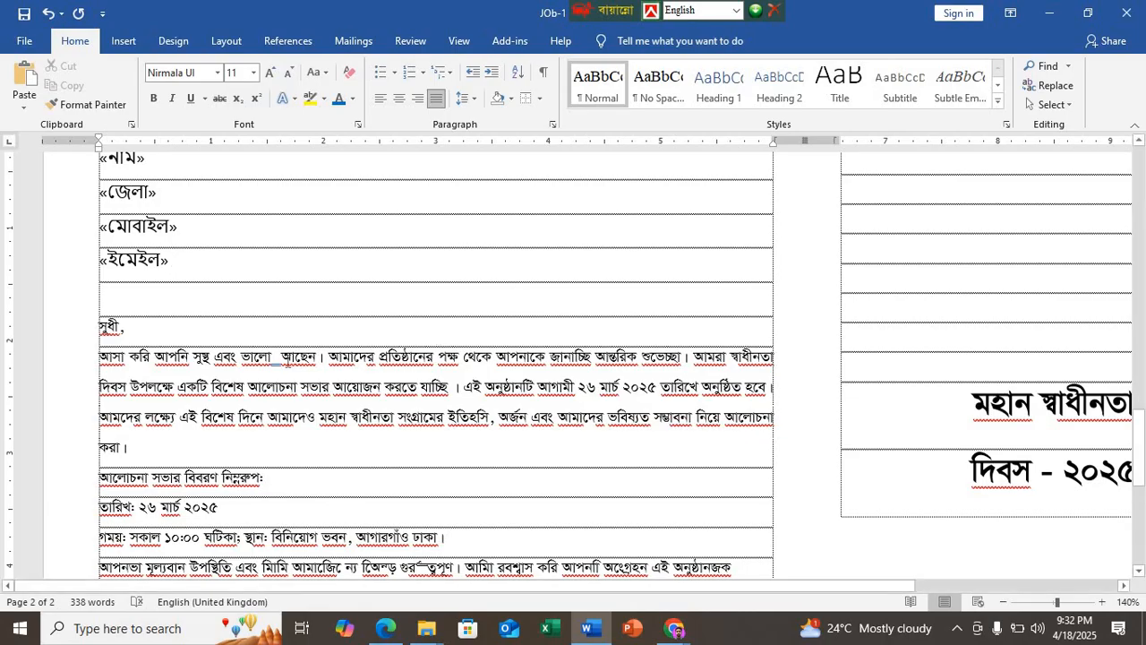
pyautogui.click(282, 355)
pyautogui.press('BackSpace')
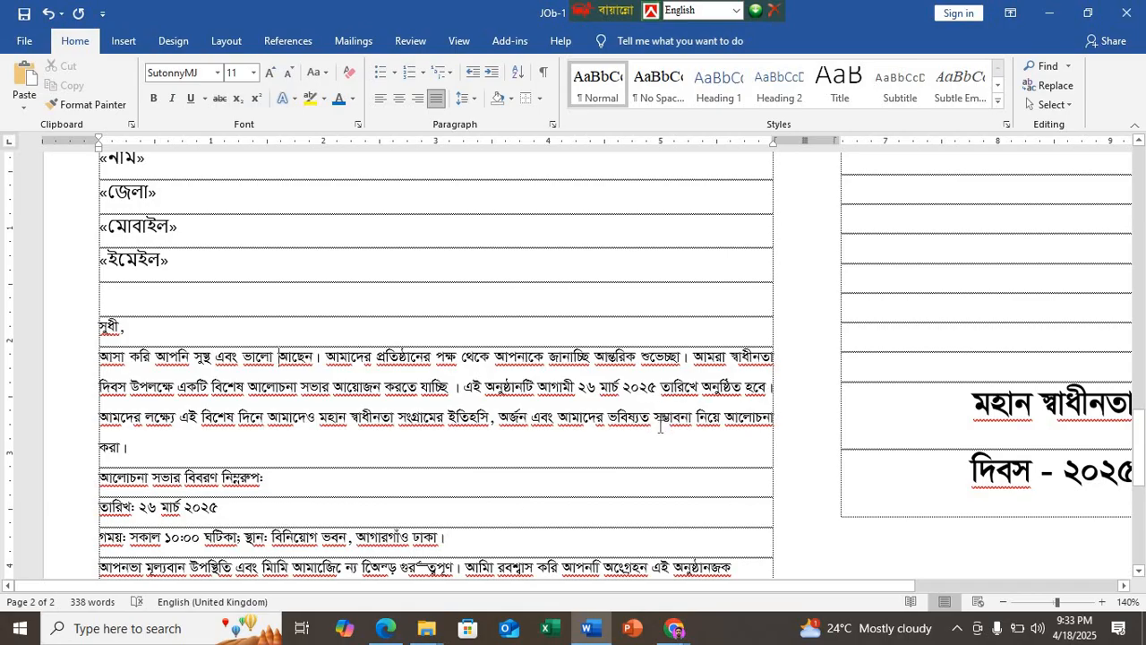
# Step: Try a manual line break before "তারিখে" in the letter's first body paragraph
pyautogui.click(661, 388)
pyautogui.hotkey('shift', 'Return')
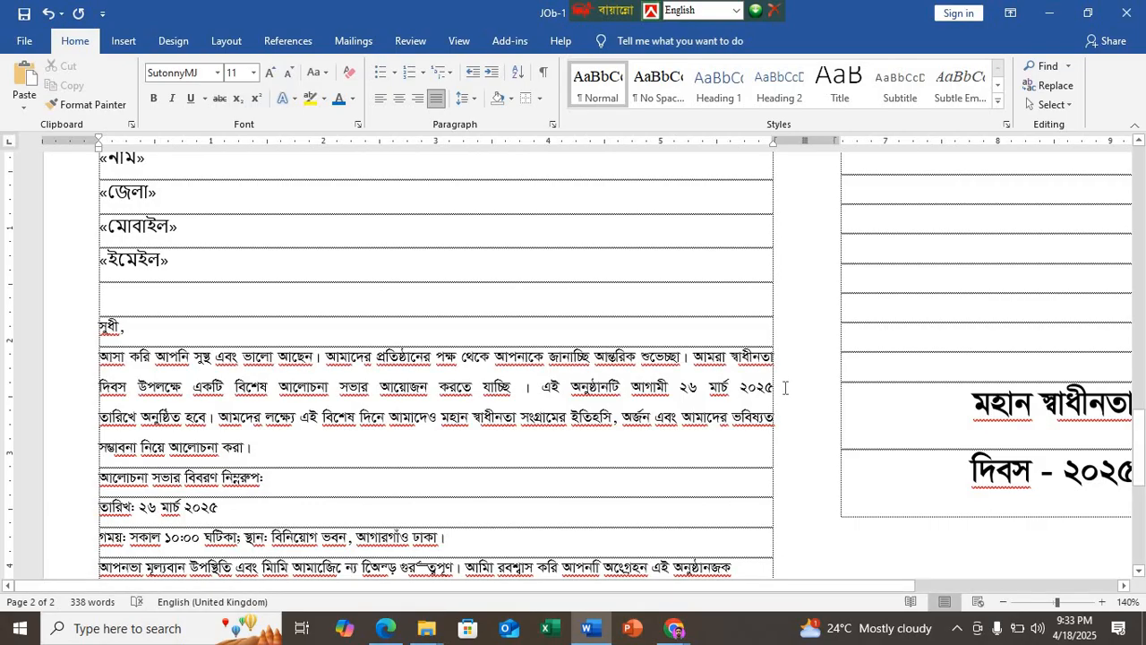
pyautogui.press('BackSpace')
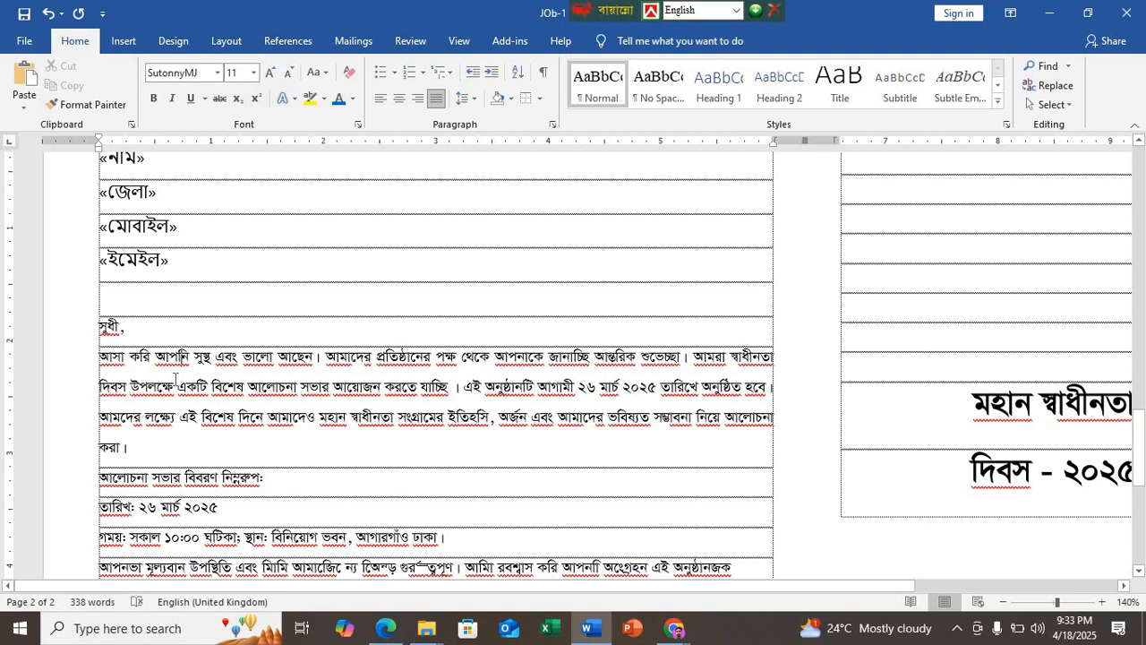
# Step: Condense the character spacing by 0.5 pt for the first body paragraph's opening text, from "আসা করি" through "দিবস উপলক্ষে"
pyautogui.moveTo(176, 386); pyautogui.dragTo(102, 360)
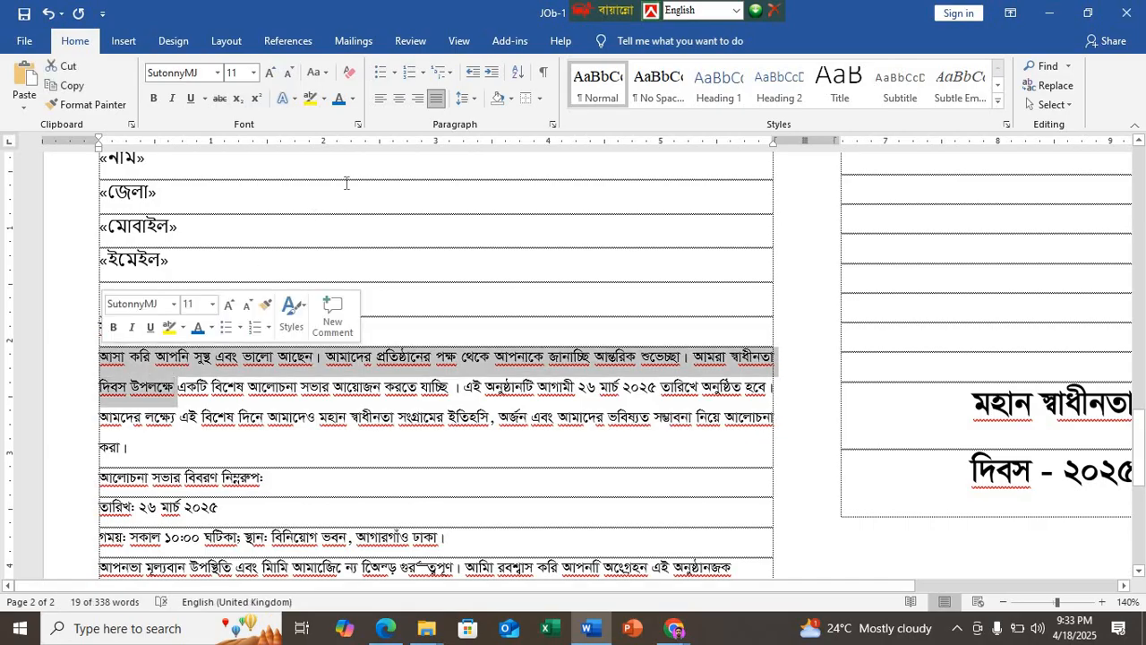
pyautogui.click(358, 125)
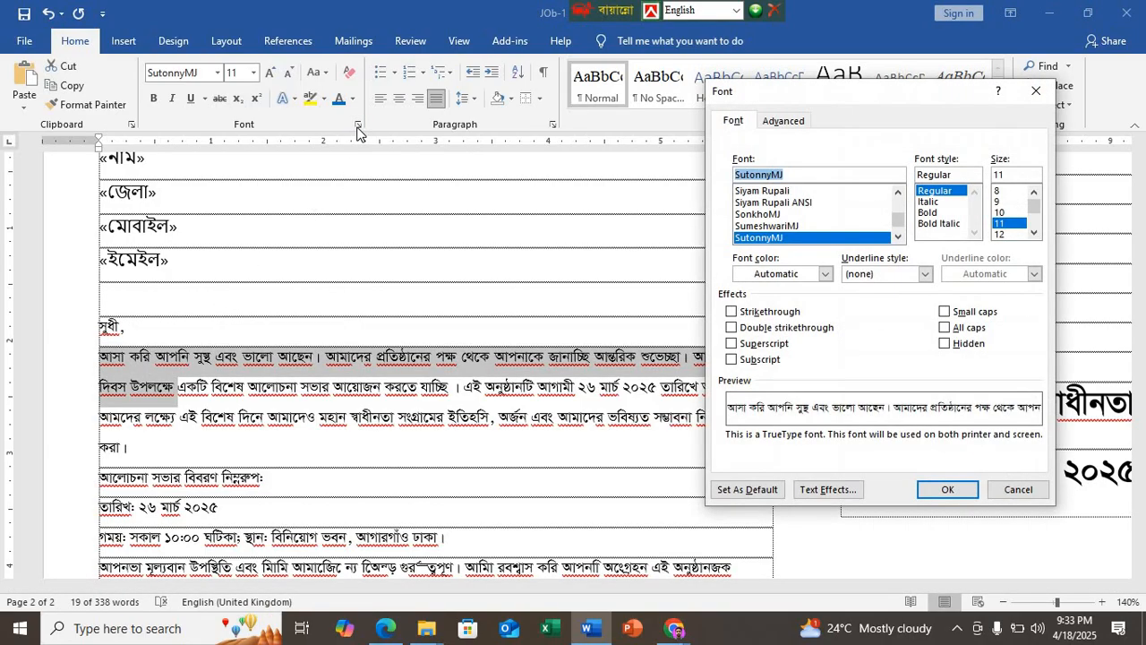
pyautogui.click(790, 122)
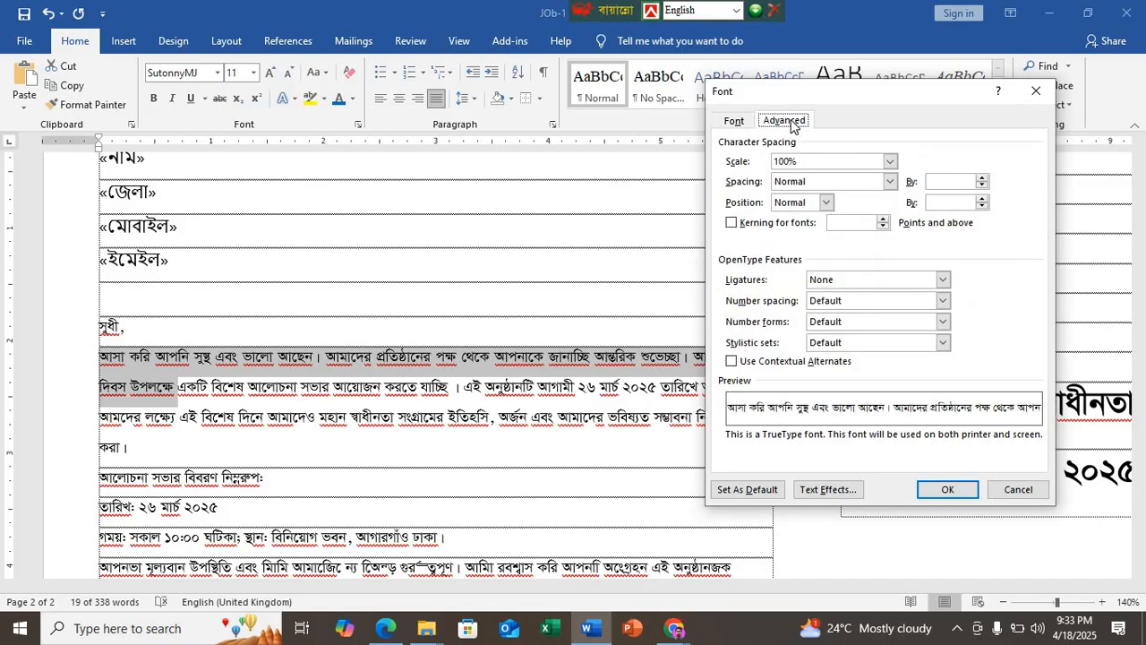
pyautogui.click(890, 182)
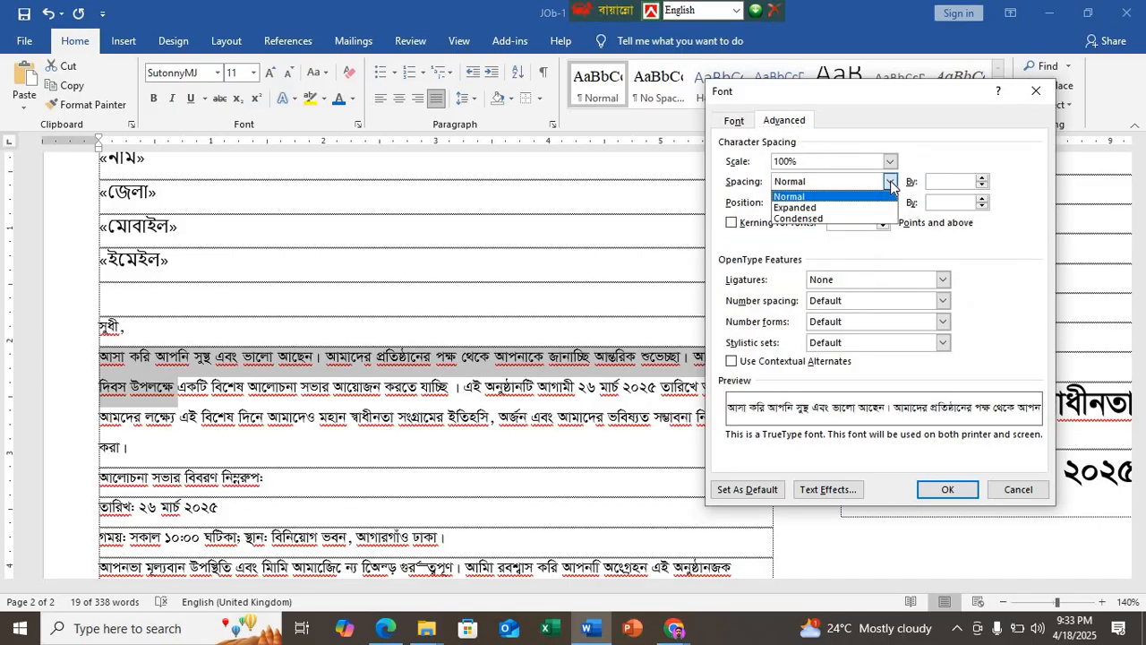
pyautogui.click(798, 207)
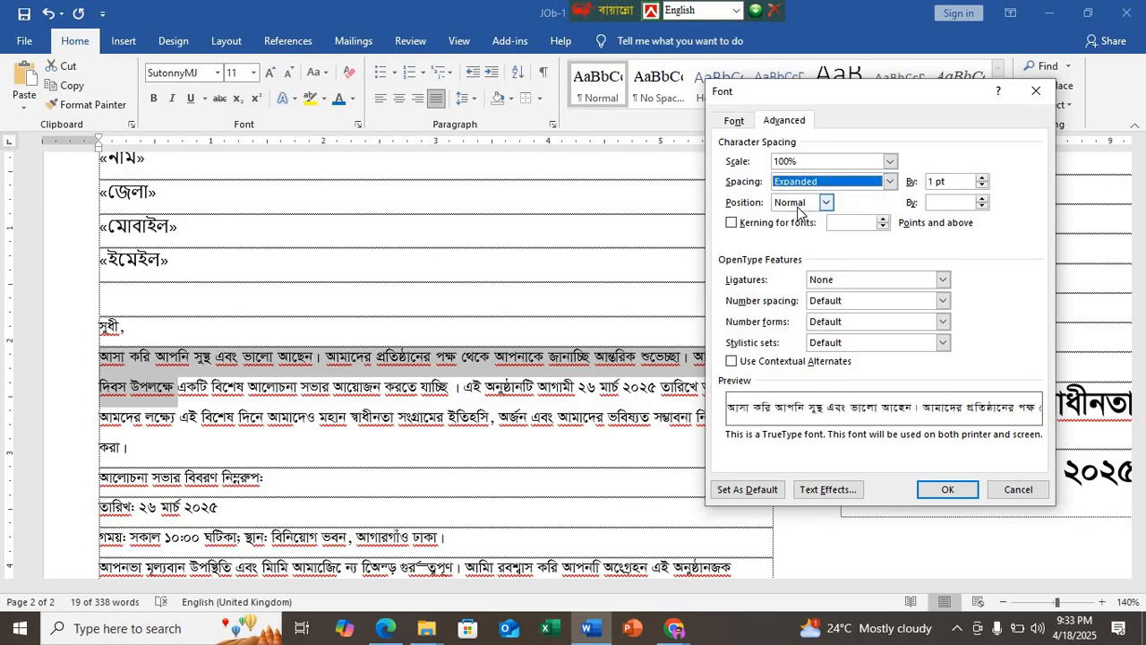
pyautogui.click(890, 182)
pyautogui.click(807, 220)
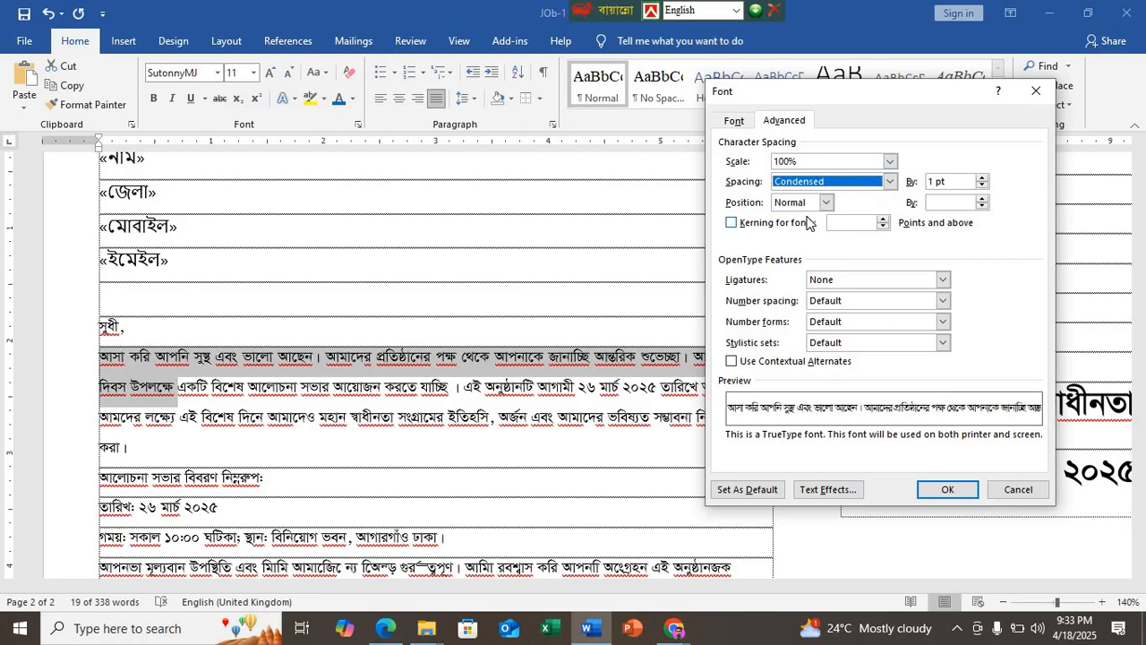
pyautogui.click(982, 179)
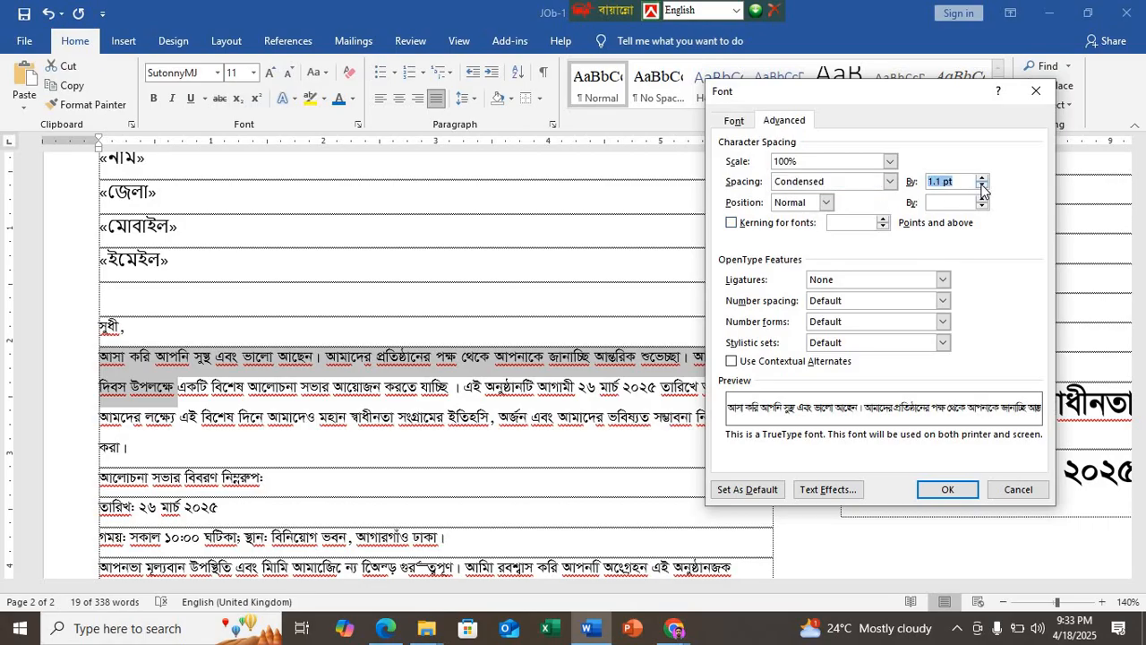
pyautogui.click(982, 179)
pyautogui.click(982, 178)
pyautogui.click(981, 178)
pyautogui.click(982, 178)
pyautogui.click(981, 183)
pyautogui.click(947, 489)
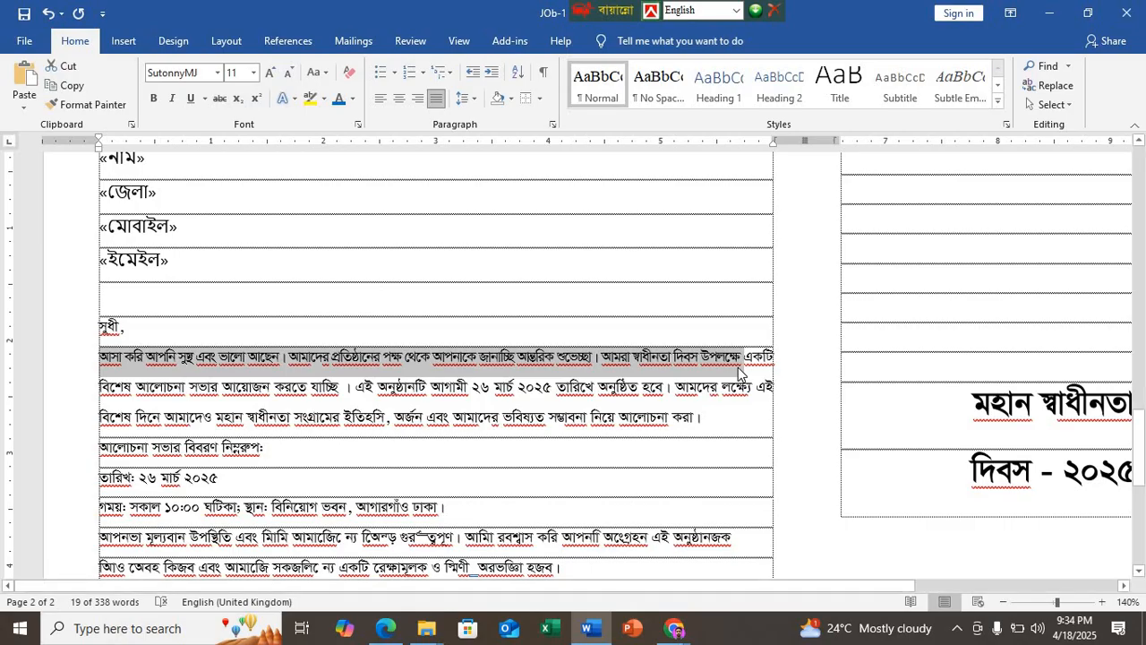
pyautogui.click(693, 365)
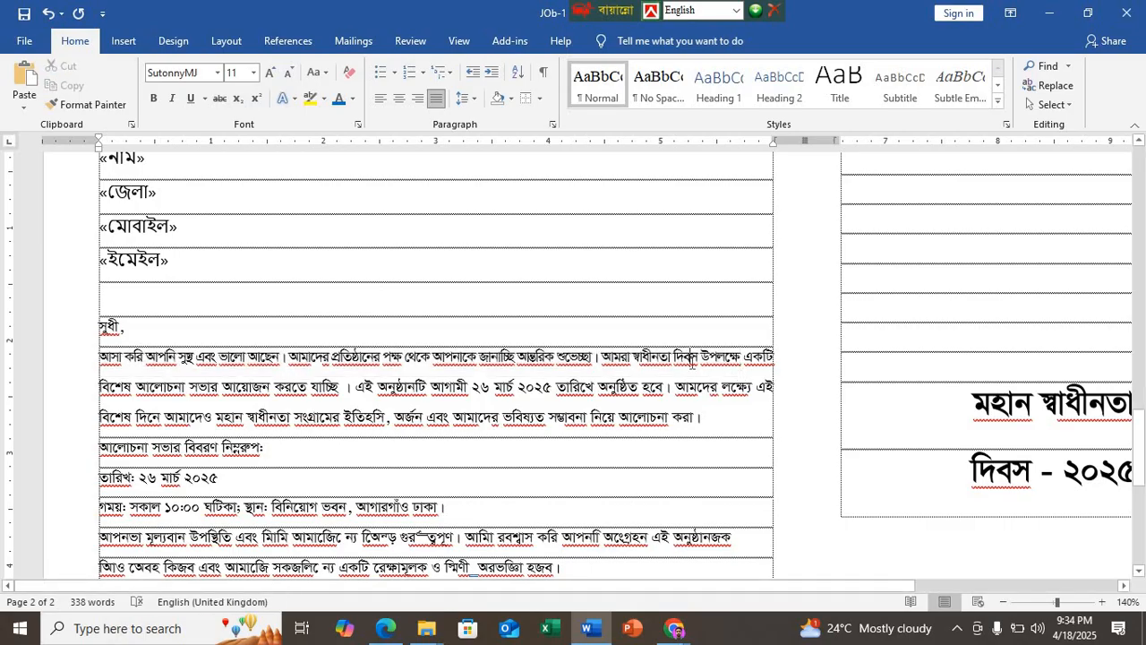
# Step: Check the character spacing settings applied to the opening text of the letter's first body paragraph
pyautogui.click(360, 364)
pyautogui.click(357, 124)
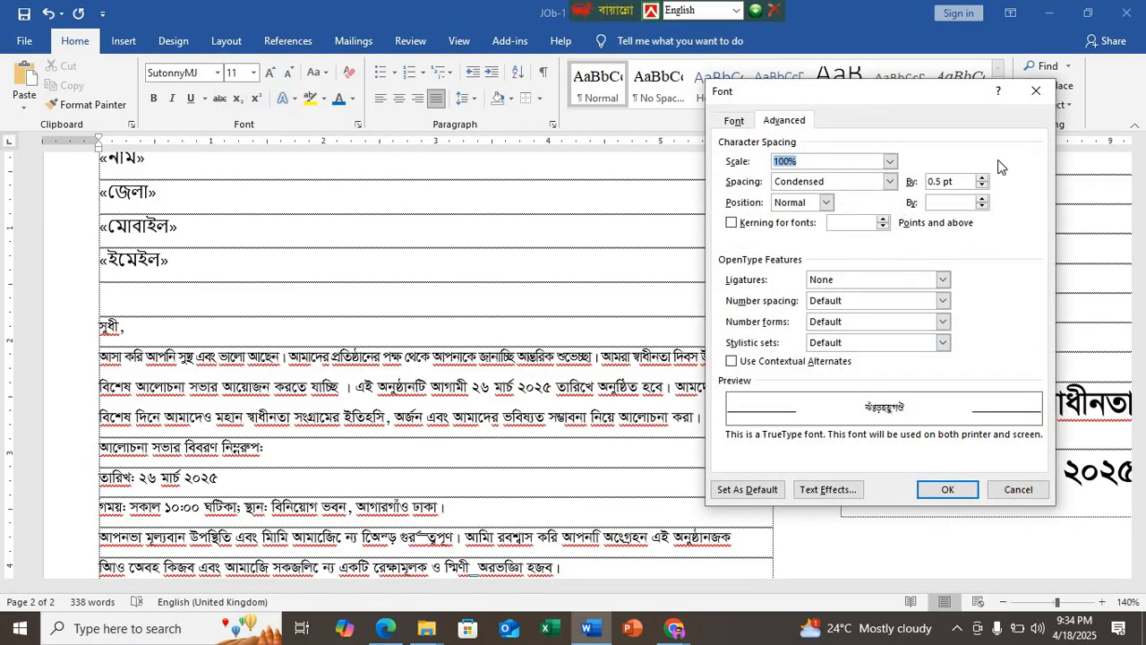
pyautogui.click(1036, 91)
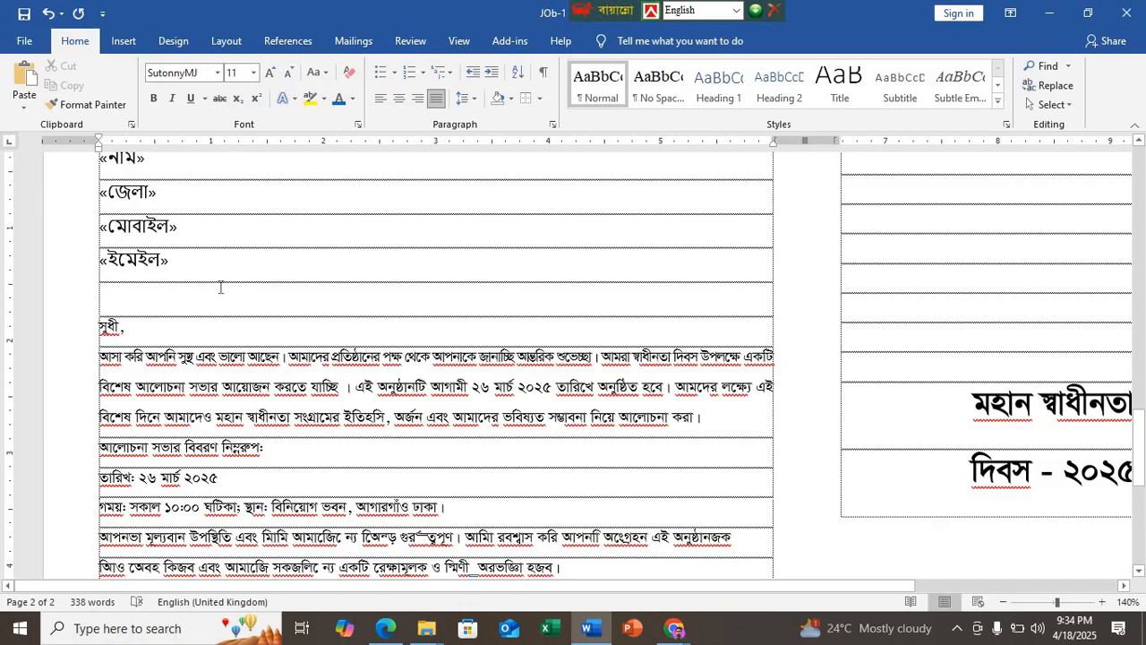
pyautogui.click(358, 124)
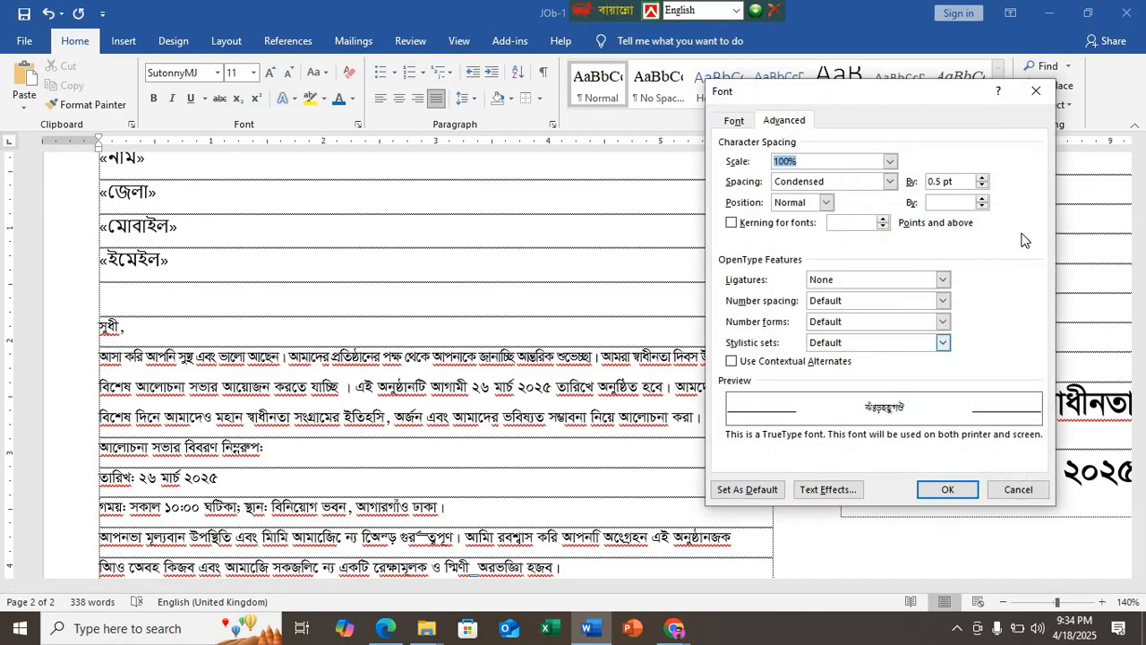
pyautogui.click(1036, 91)
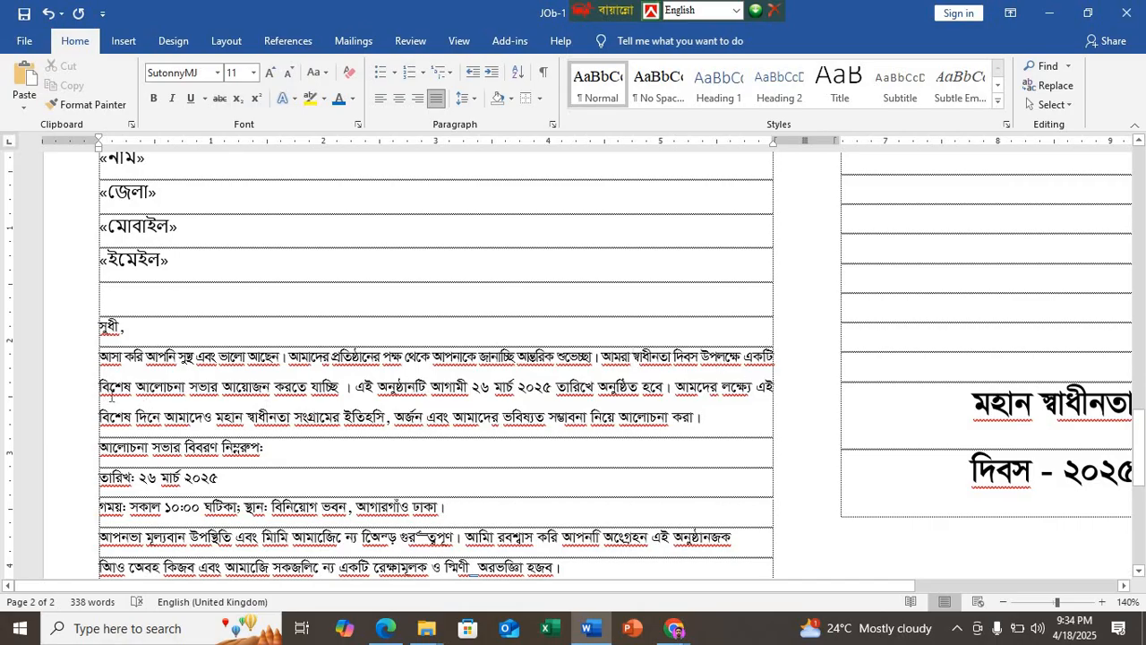
# Step: Insert a manual line break before "স্বাধীনতা" in the letter's first body paragraph and look over both pages of the document
pyautogui.hotkey('shift', 'Return')
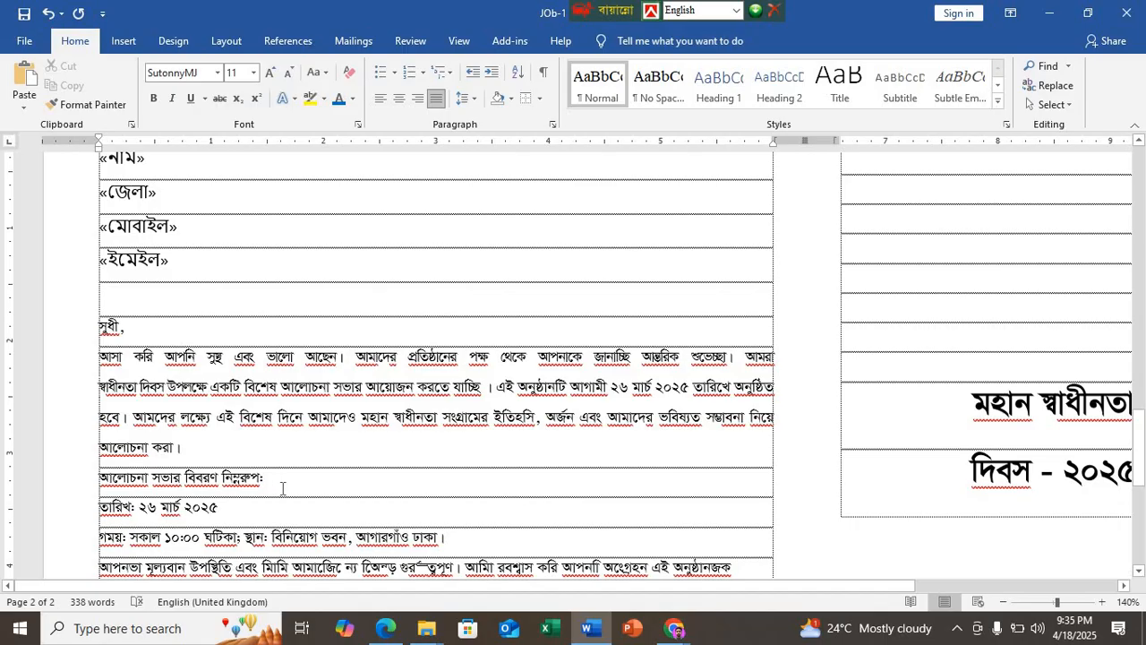
pyautogui.scroll(-3, 283, 488)
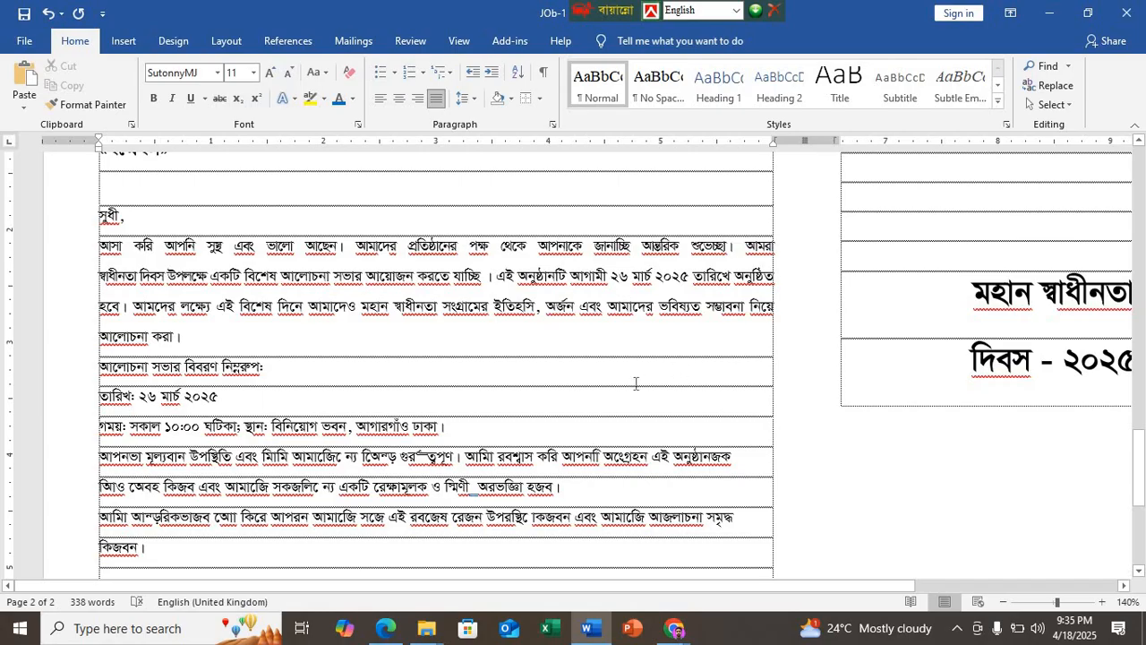
pyautogui.scroll(-4, 436, 414)
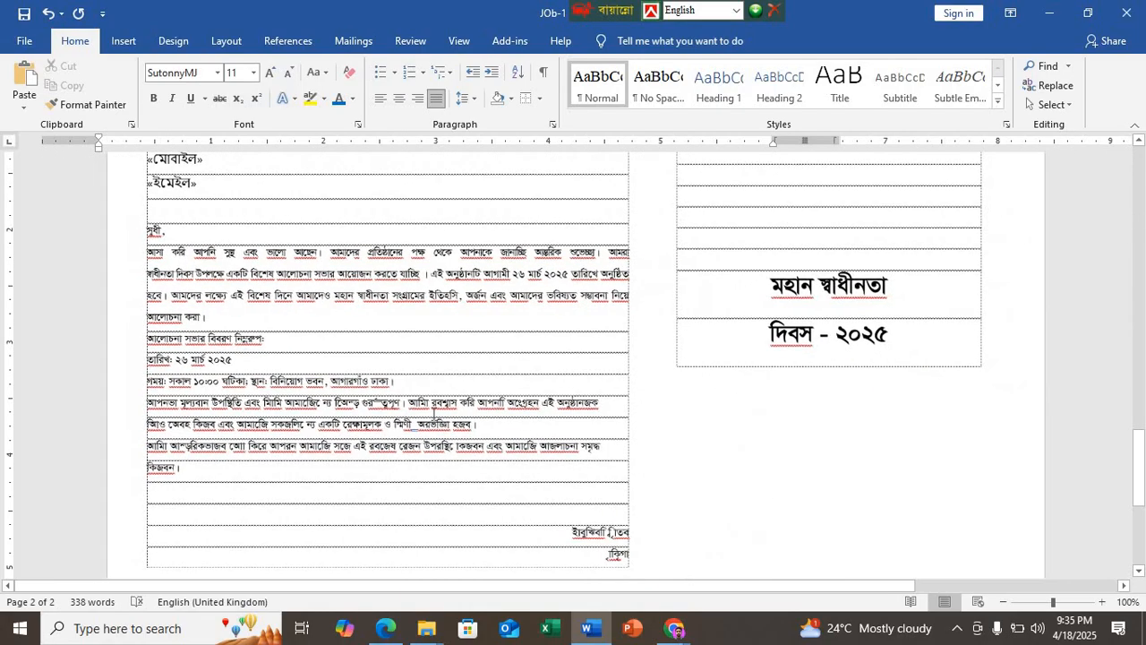
pyautogui.scroll(-2, 428, 415)
pyautogui.scroll(10, 439, 413)
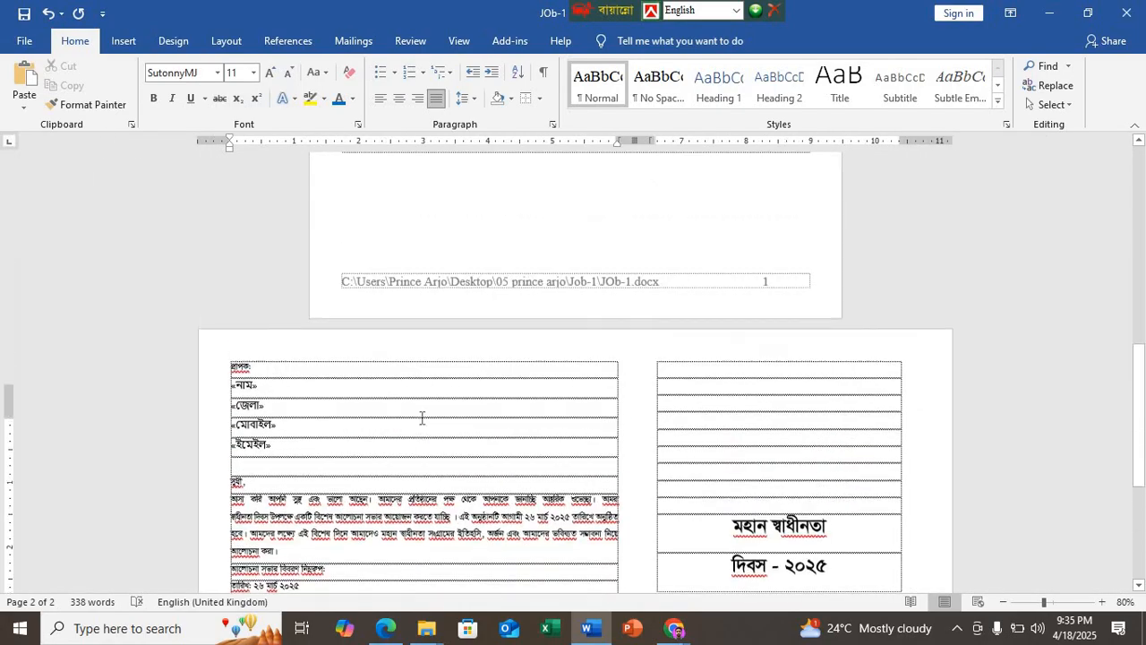
pyautogui.scroll(10, 459, 411)
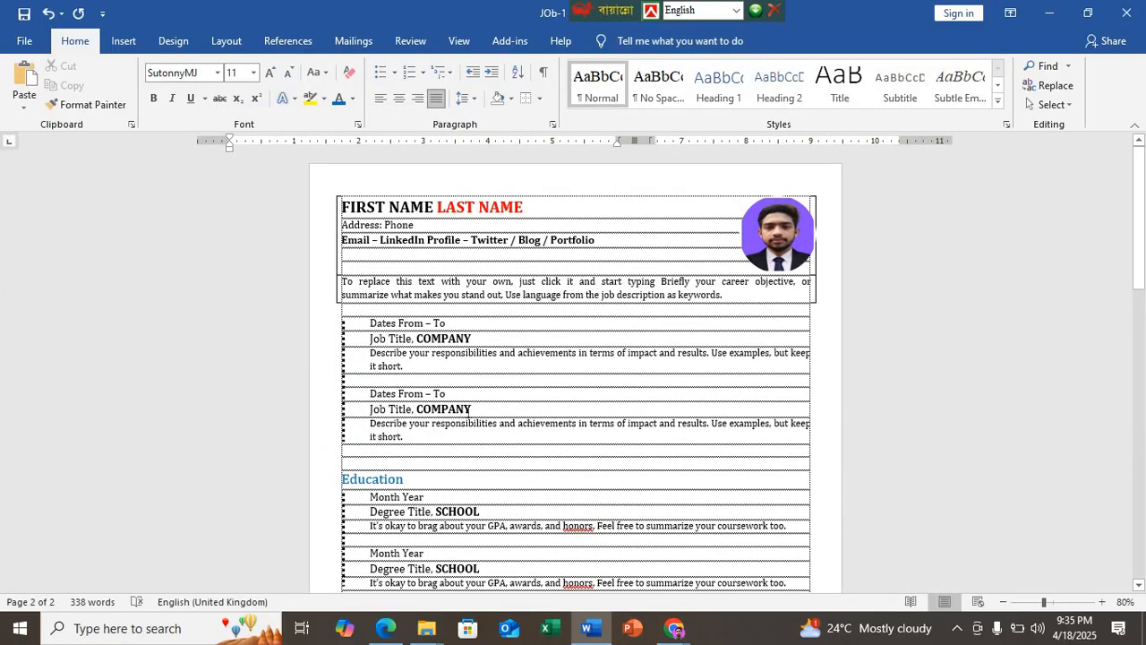
pyautogui.scroll(-20, 469, 409)
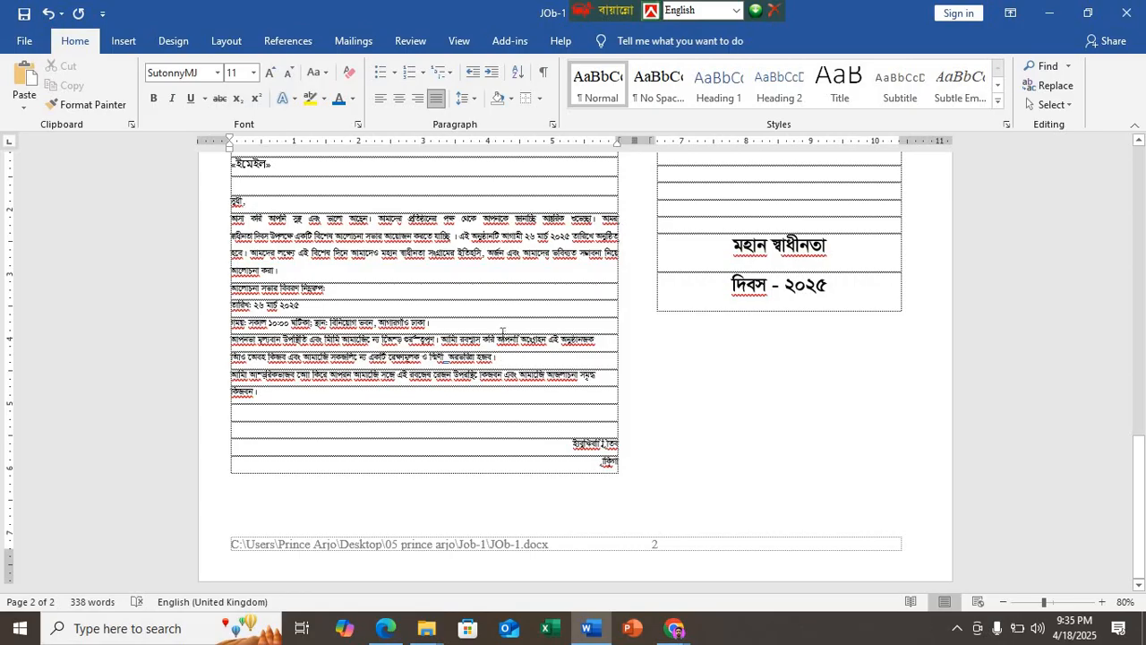
pyautogui.scroll(3, 469, 387)
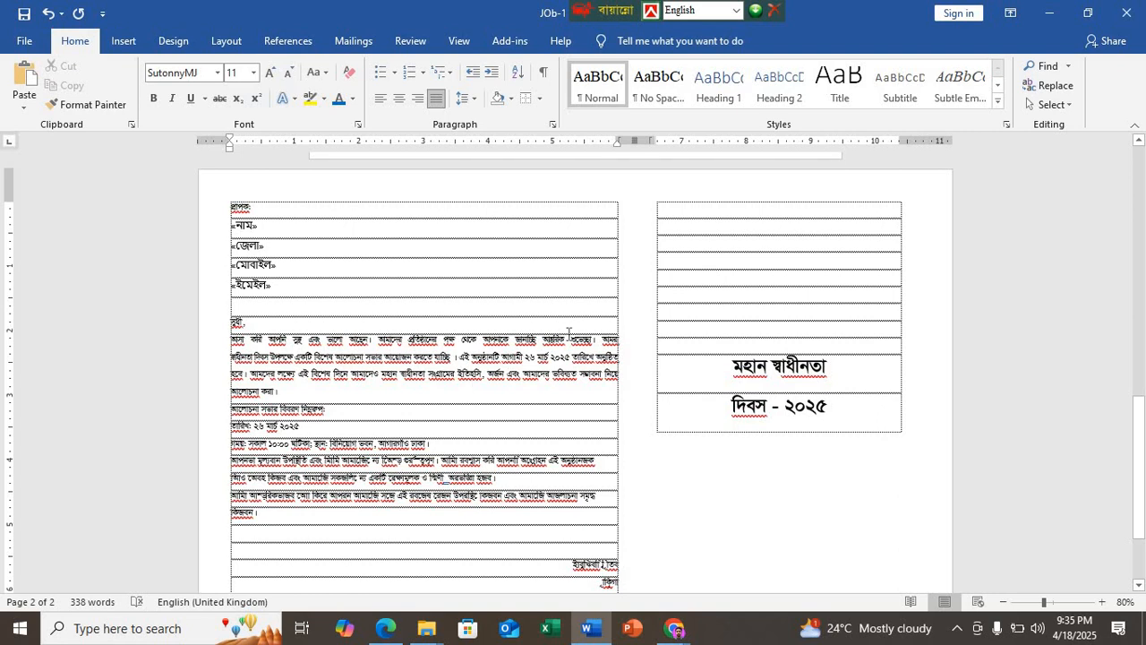
# Step: Switch to DEMO N7.pdf in Edge and review the sample pages, the Job 01 specification sheet and the working procedure steps
pyautogui.moveTo(676, 626)
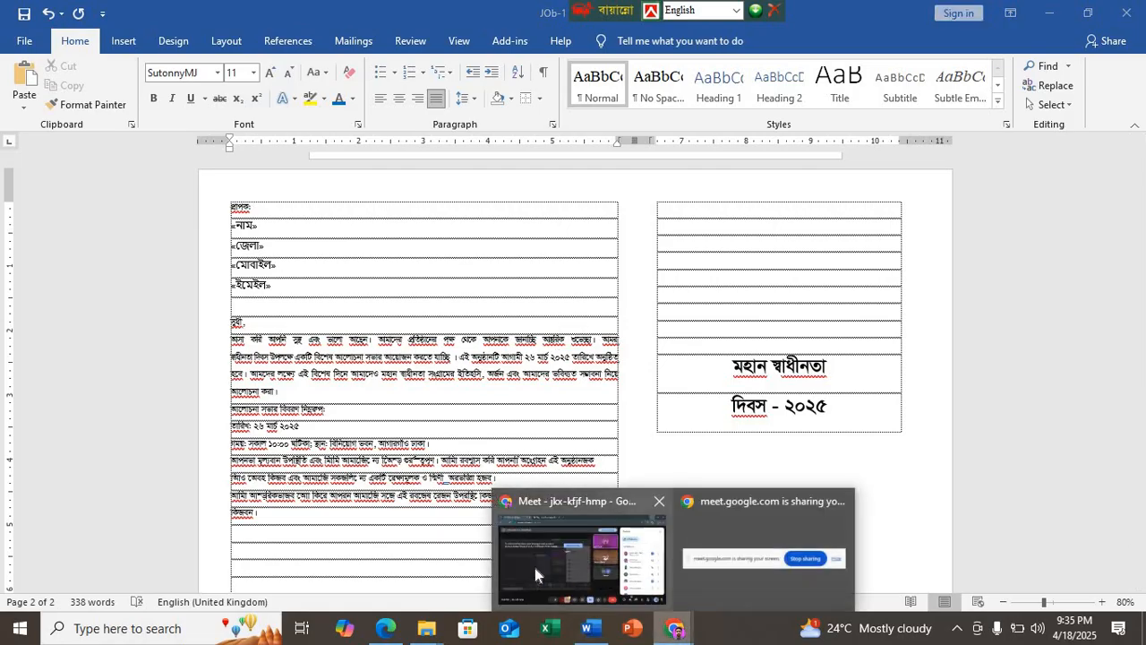
pyautogui.click(535, 568)
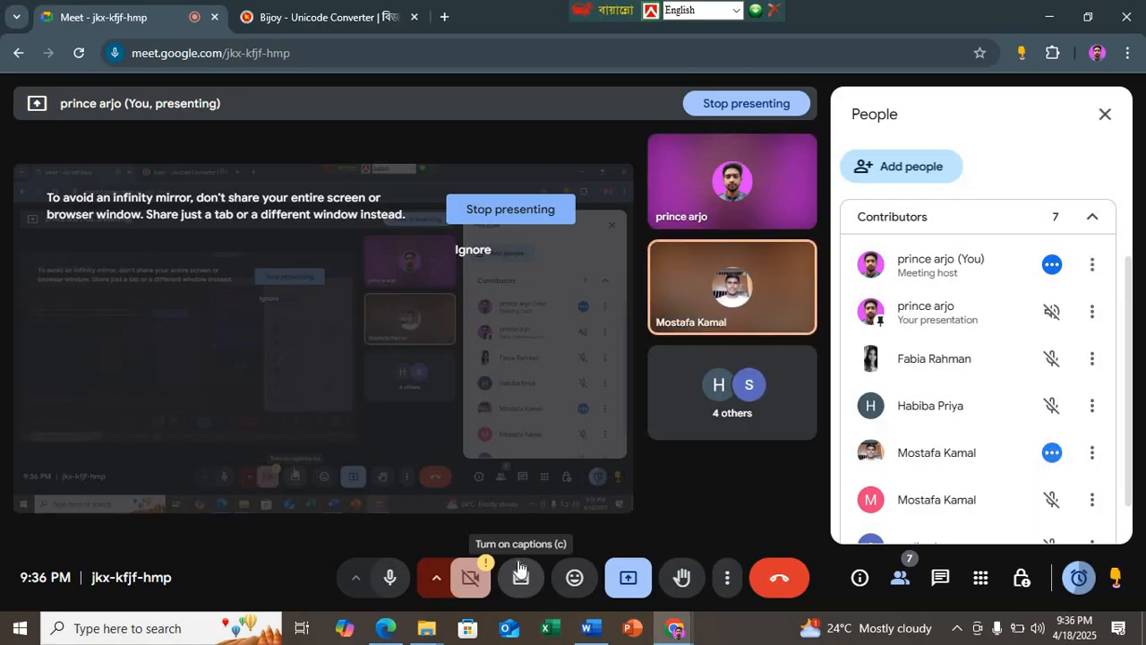
pyautogui.click(385, 628)
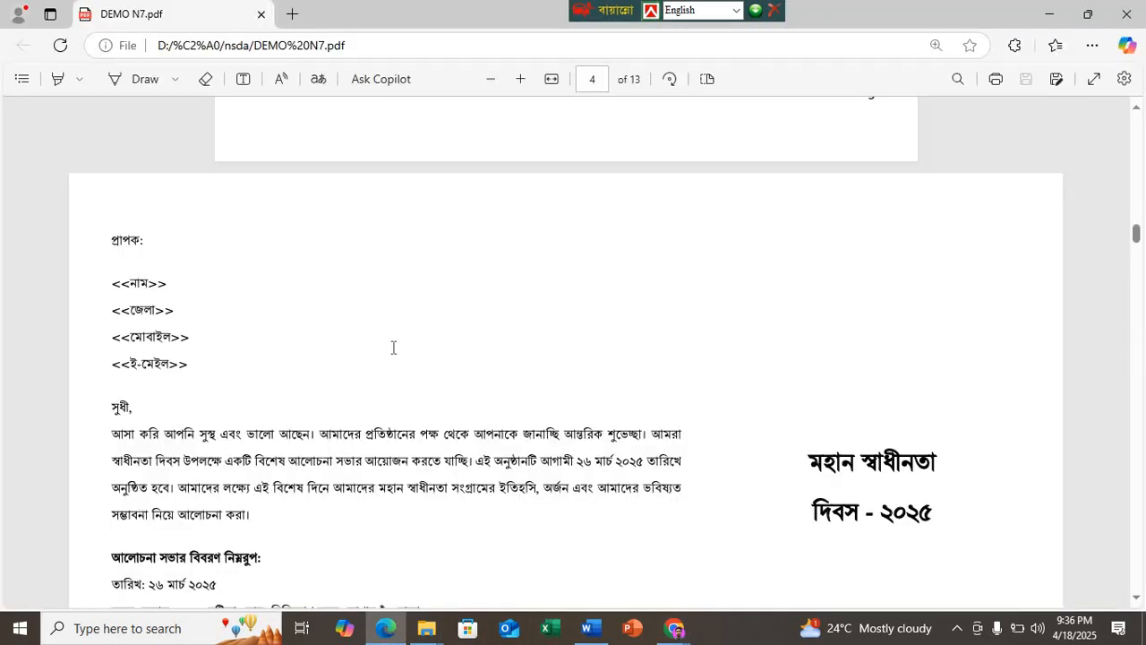
pyautogui.scroll(-5, 393, 347)
pyautogui.scroll(13, 393, 349)
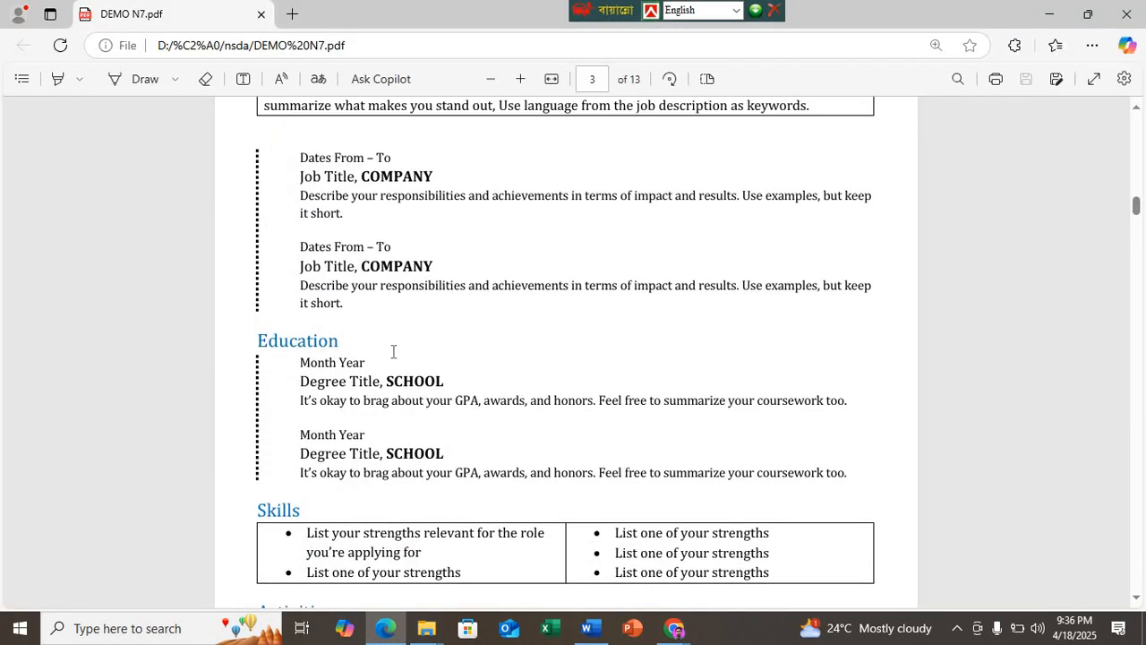
pyautogui.scroll(15, 393, 352)
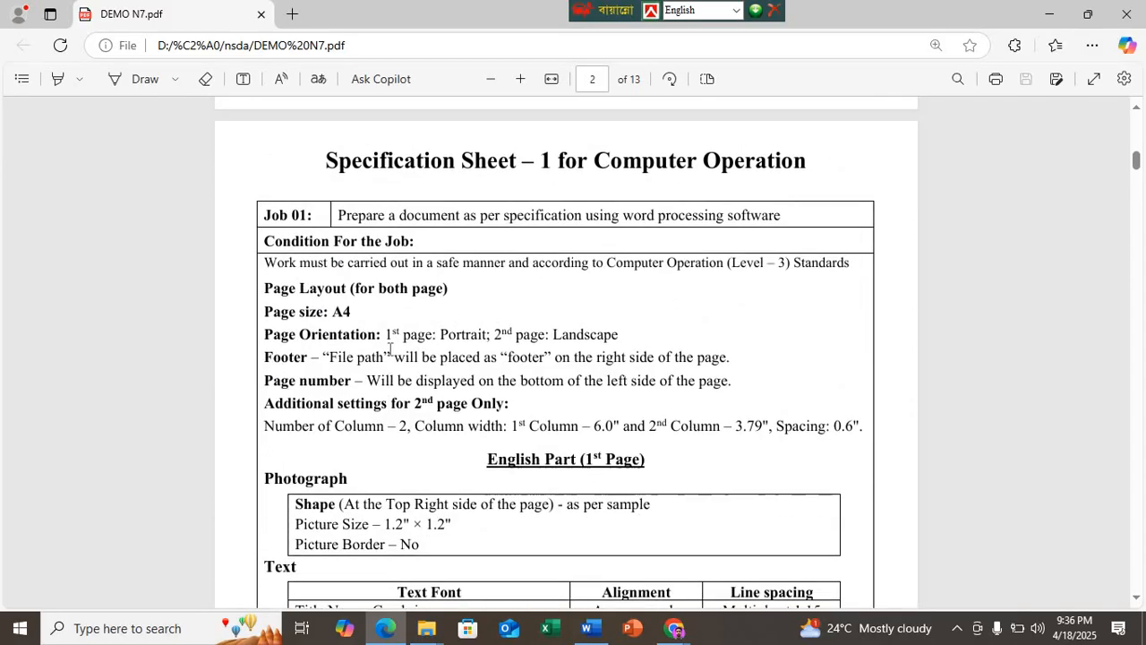
pyautogui.scroll(8, 389, 349)
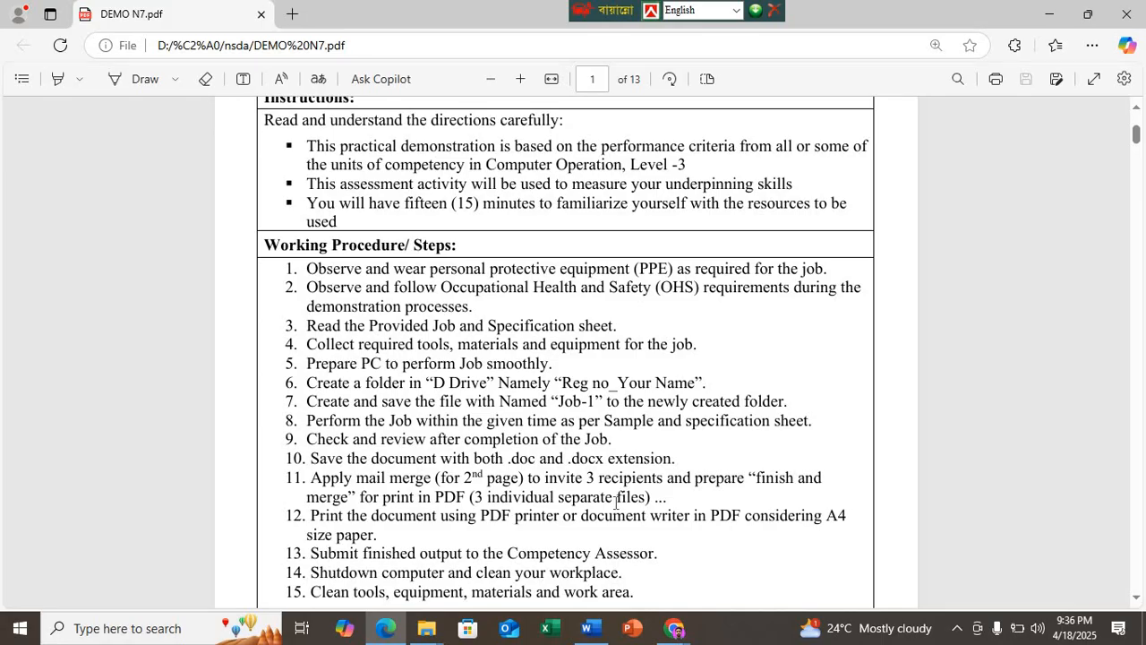
# Step: Return to Word, close the JOb-1 document with its changes saved, and minimize the browser windows to reach the Job-1 folder
pyautogui.click(586, 628)
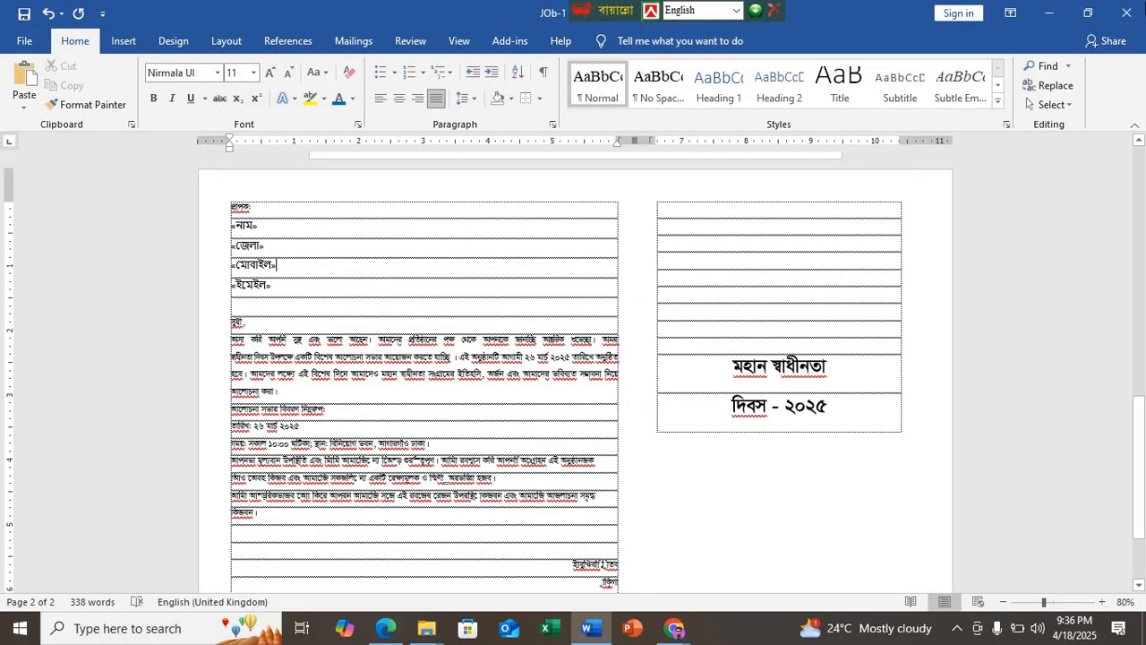
pyautogui.click(1127, 12)
pyautogui.click(528, 333)
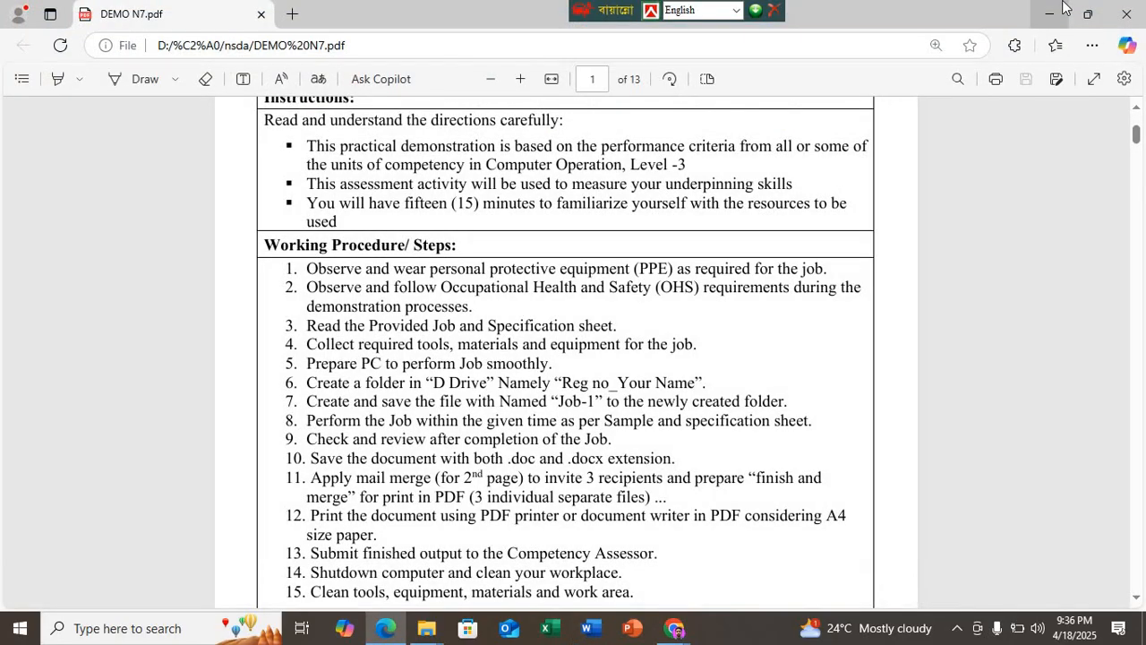
pyautogui.click(1048, 14)
pyautogui.click(1044, 16)
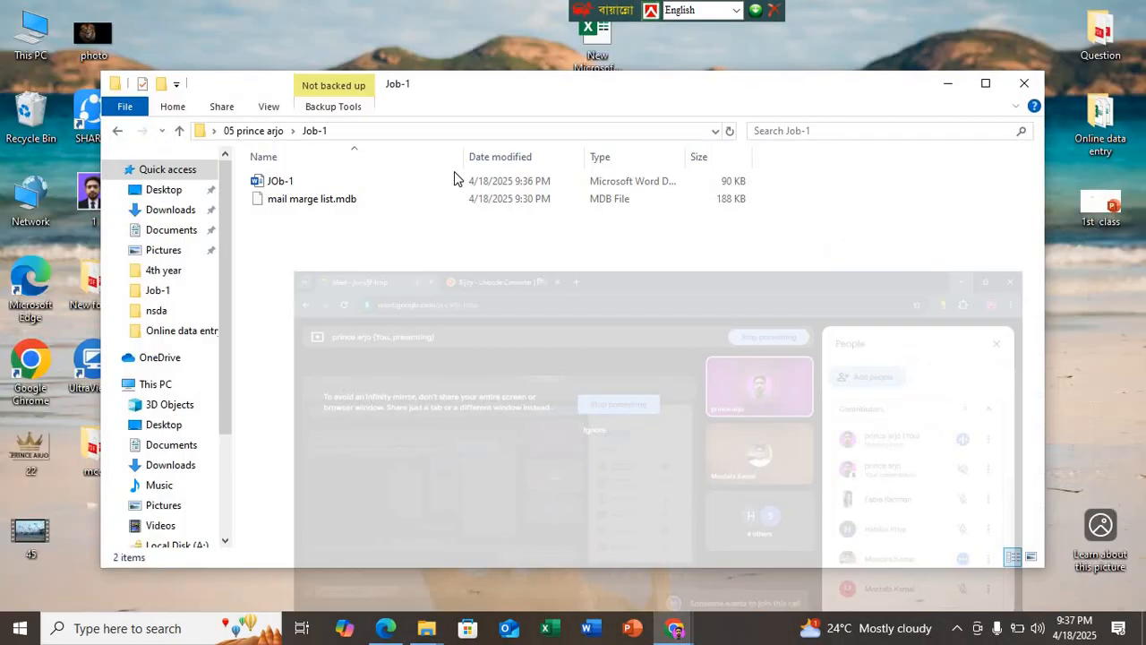
# Step: Examine the properties of the Job-1 folder and of the JOb-1 Word file, including its file type
pyautogui.rightClick(299, 178)
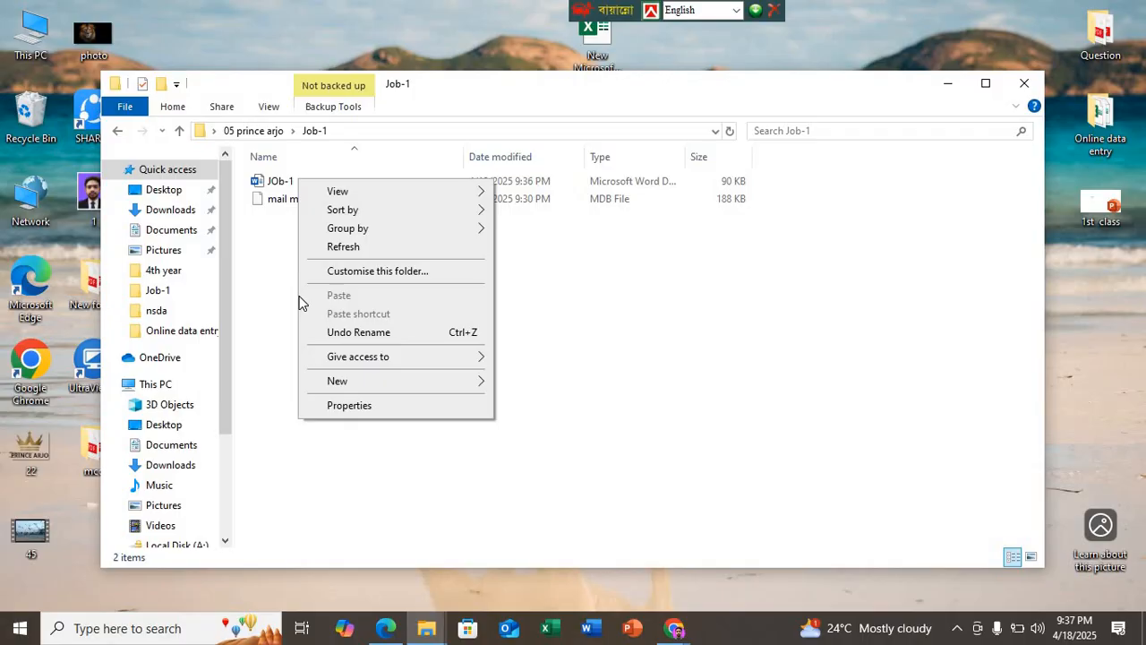
pyautogui.click(340, 407)
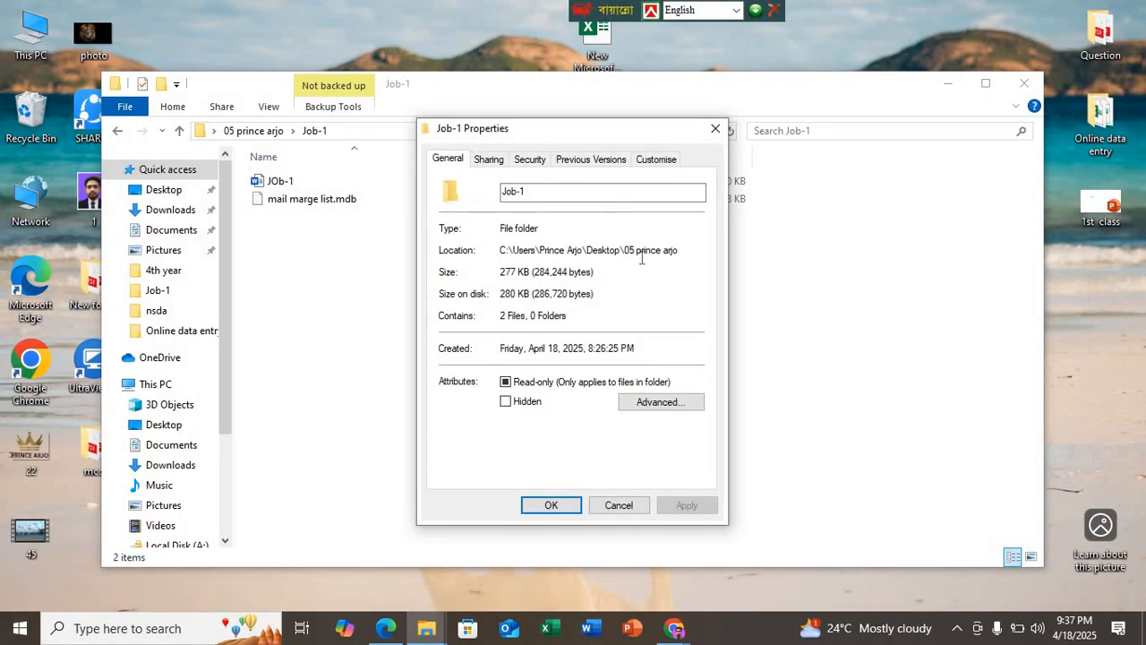
pyautogui.click(715, 128)
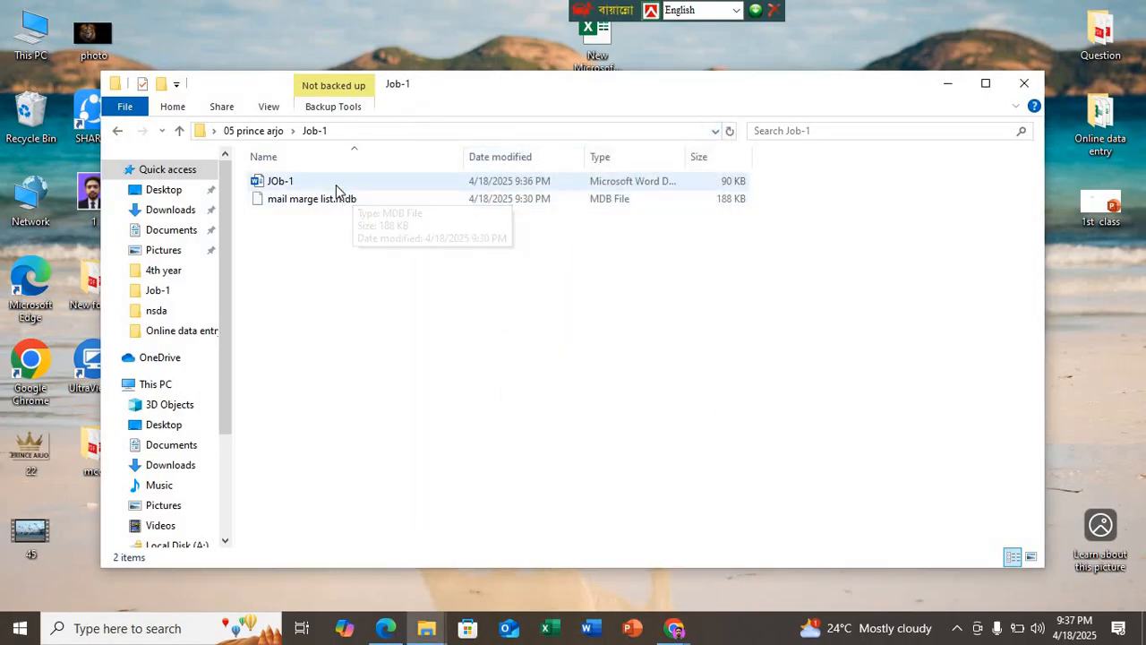
pyautogui.rightClick(335, 183)
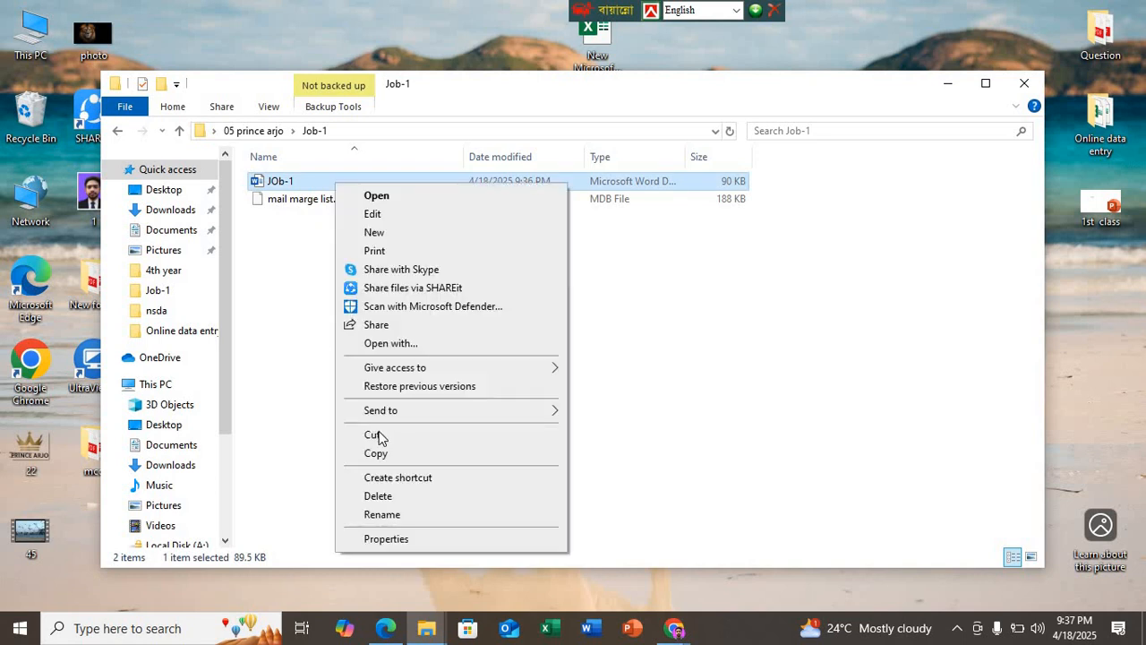
pyautogui.click(403, 539)
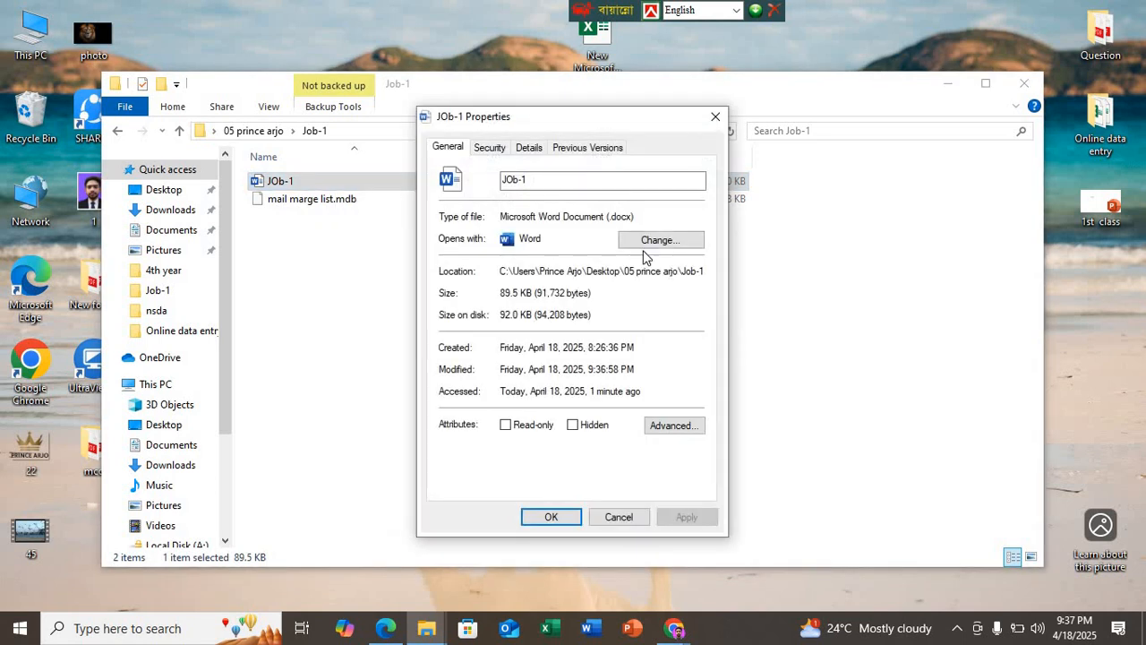
# Step: Close the JOb-1 file properties and open the JOb-1 document with its Office Address List data loaded
pyautogui.click(716, 117)
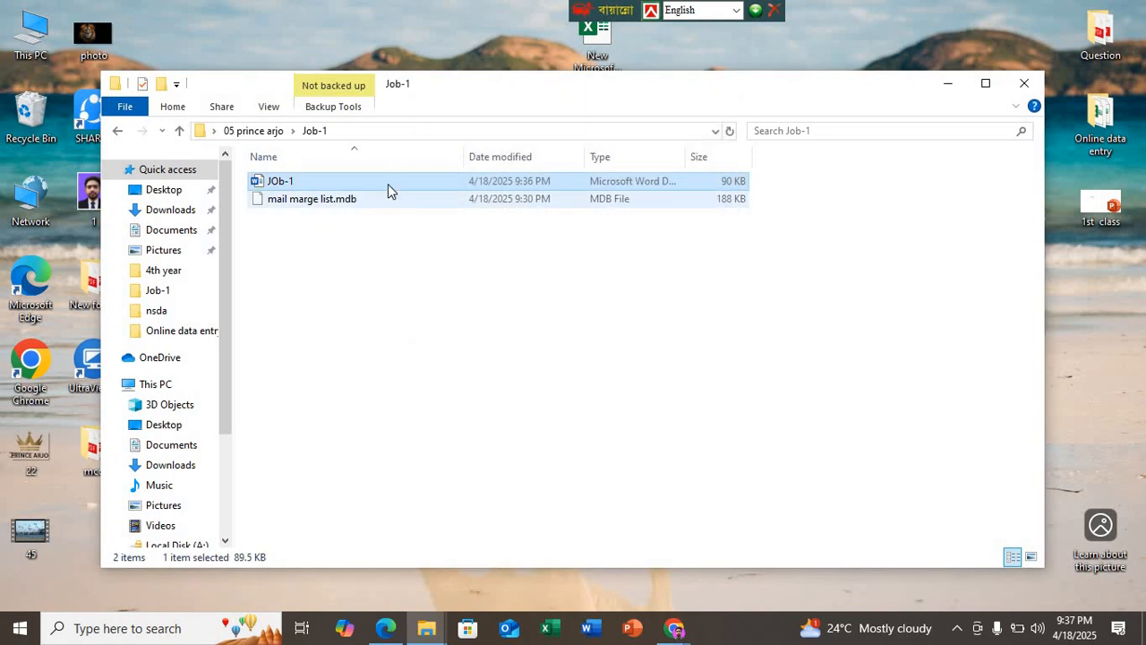
pyautogui.doubleClick(387, 183)
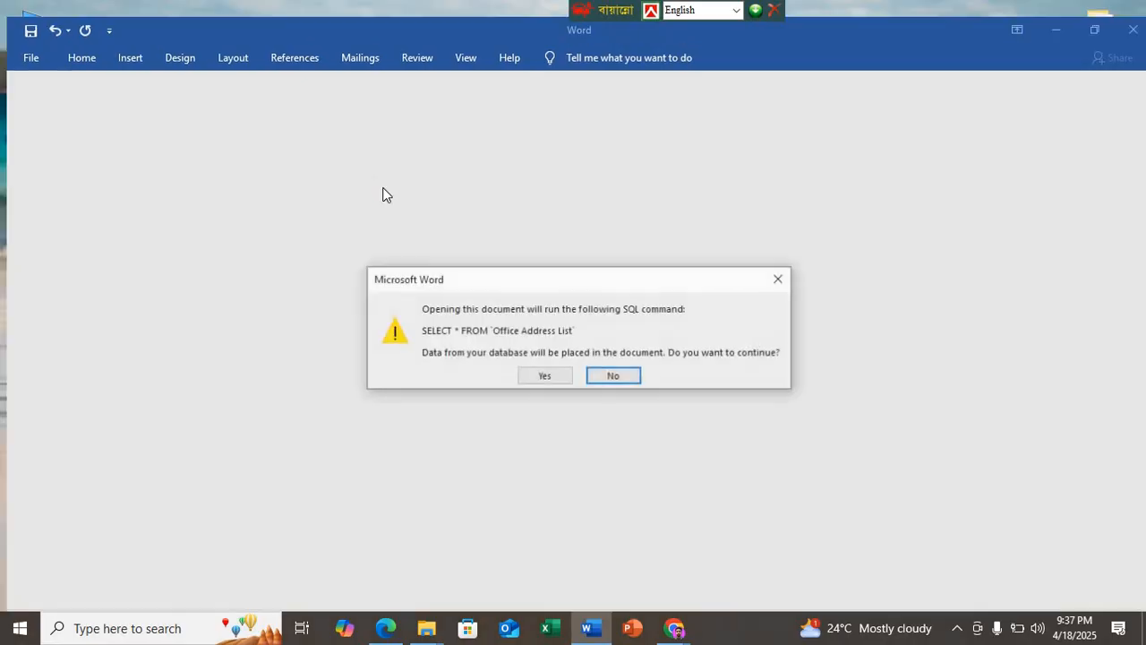
pyautogui.click(563, 380)
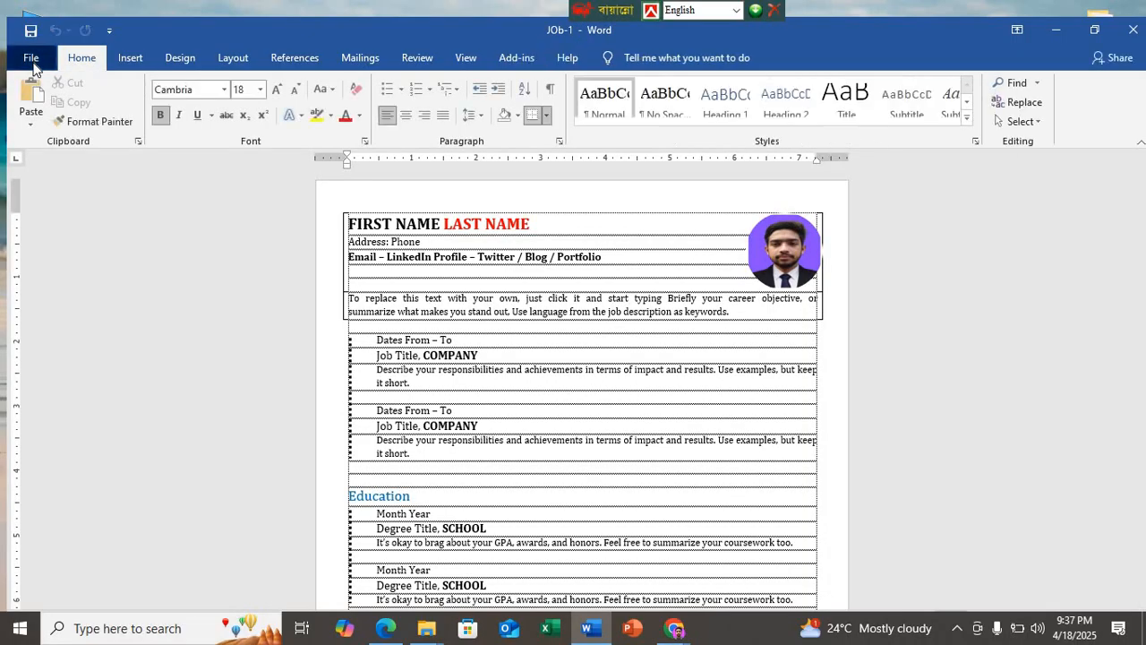
pyautogui.click(32, 59)
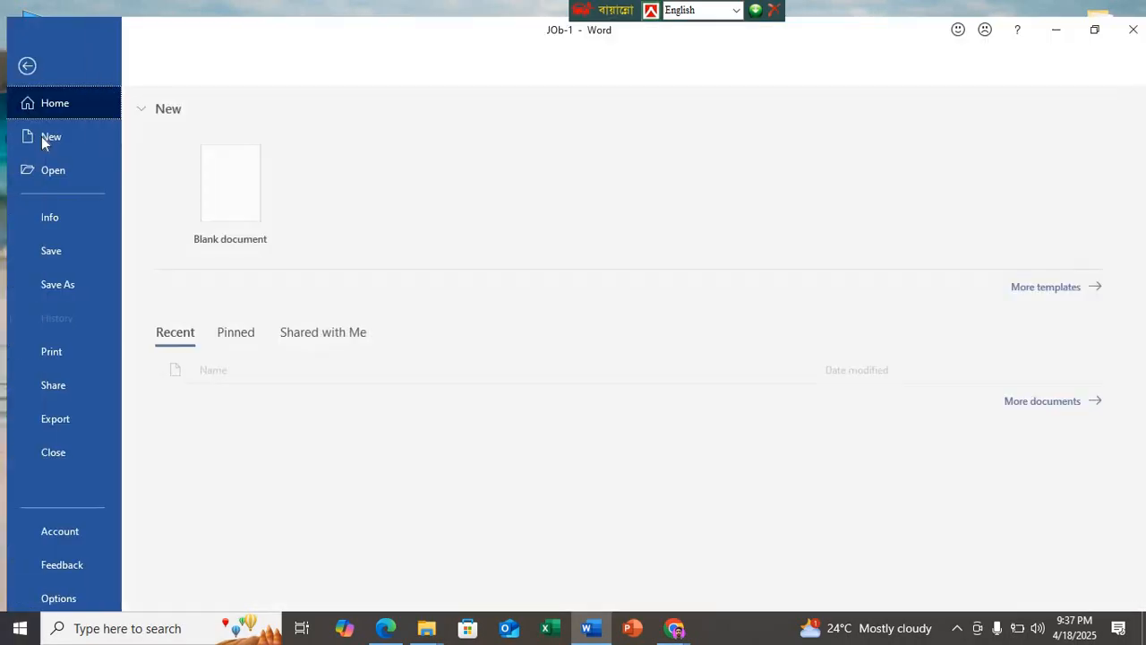
pyautogui.click(73, 284)
pyautogui.click(582, 222)
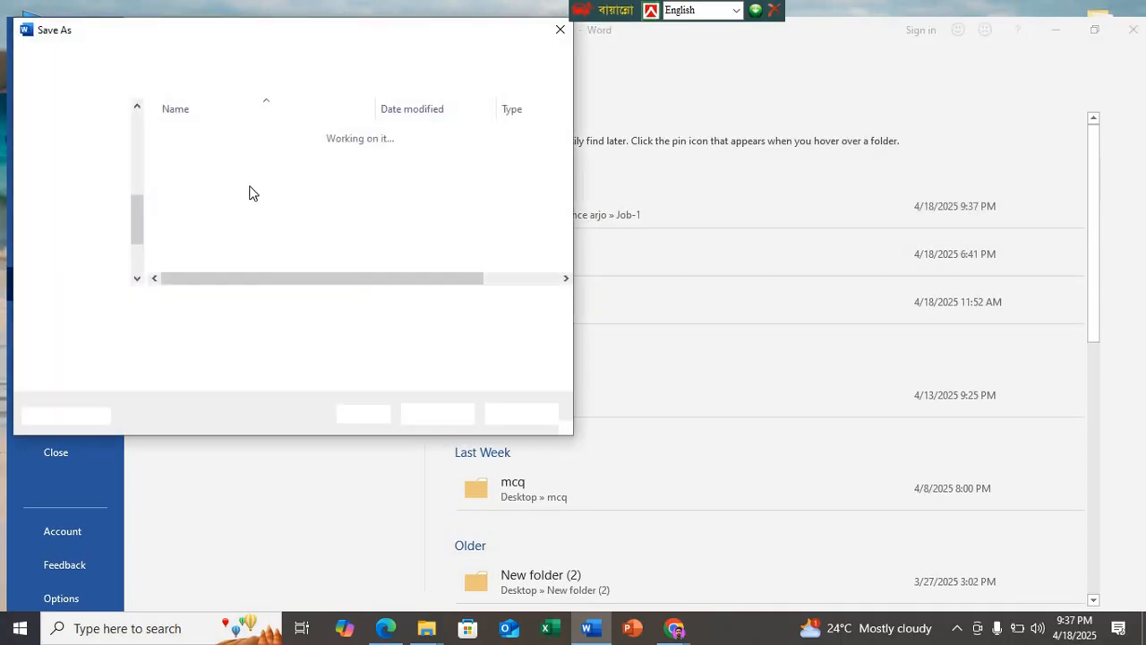
pyautogui.click(228, 325)
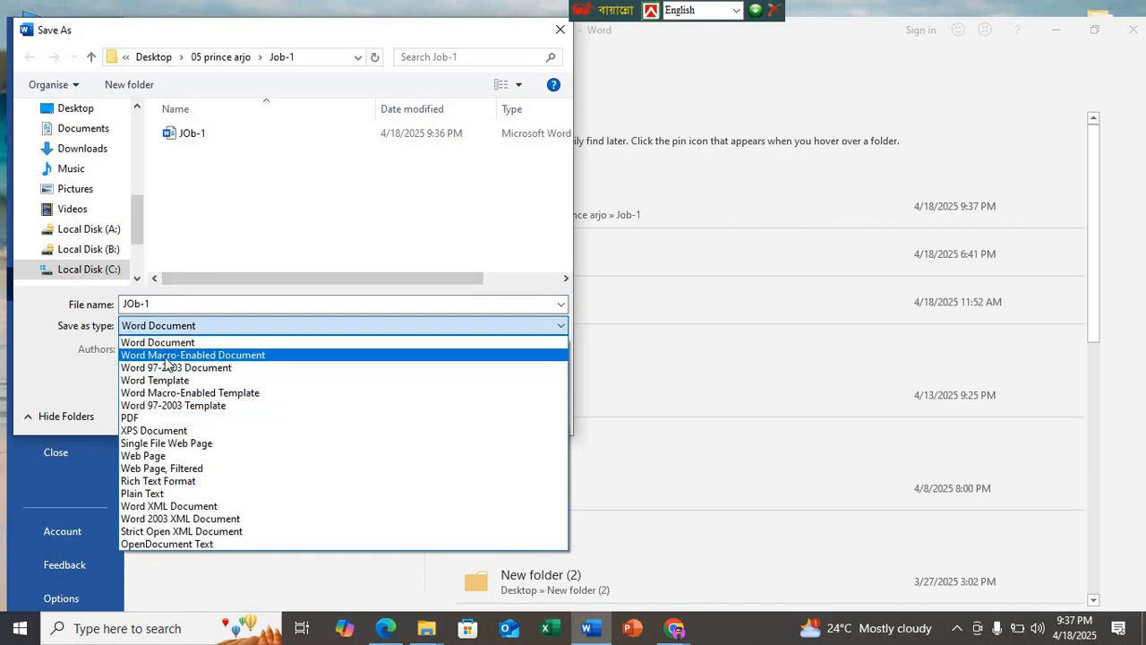
pyautogui.click(163, 367)
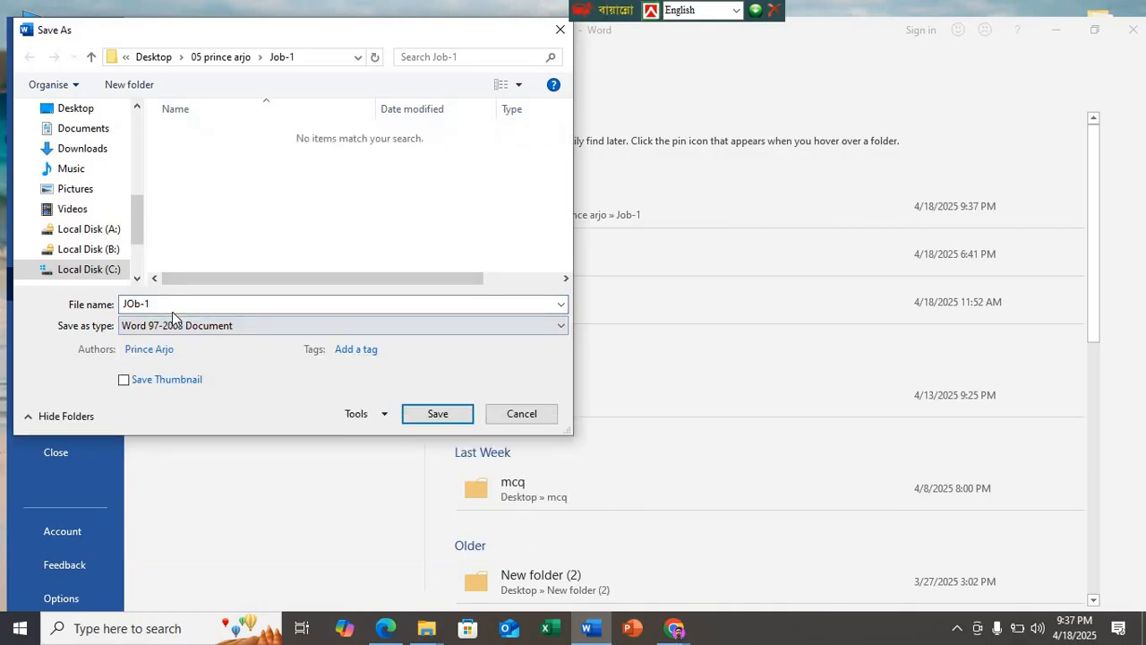
pyautogui.doubleClick(170, 305)
pyautogui.click(194, 305)
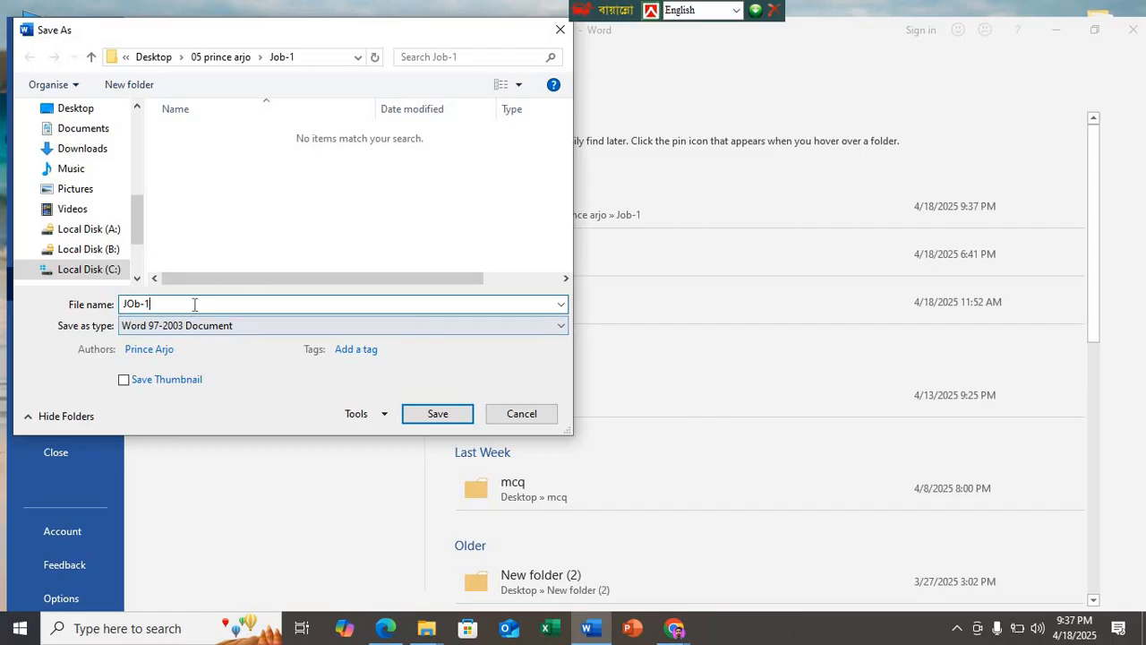
pyautogui.write('d')
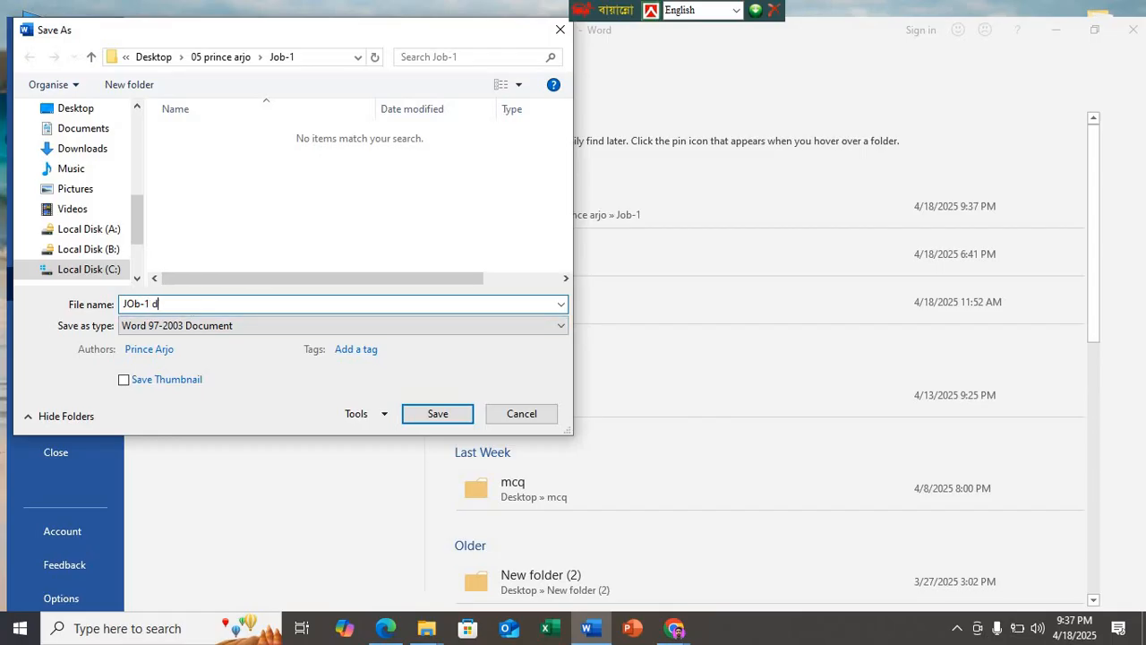
pyautogui.write('oc')
pyautogui.press('Return')
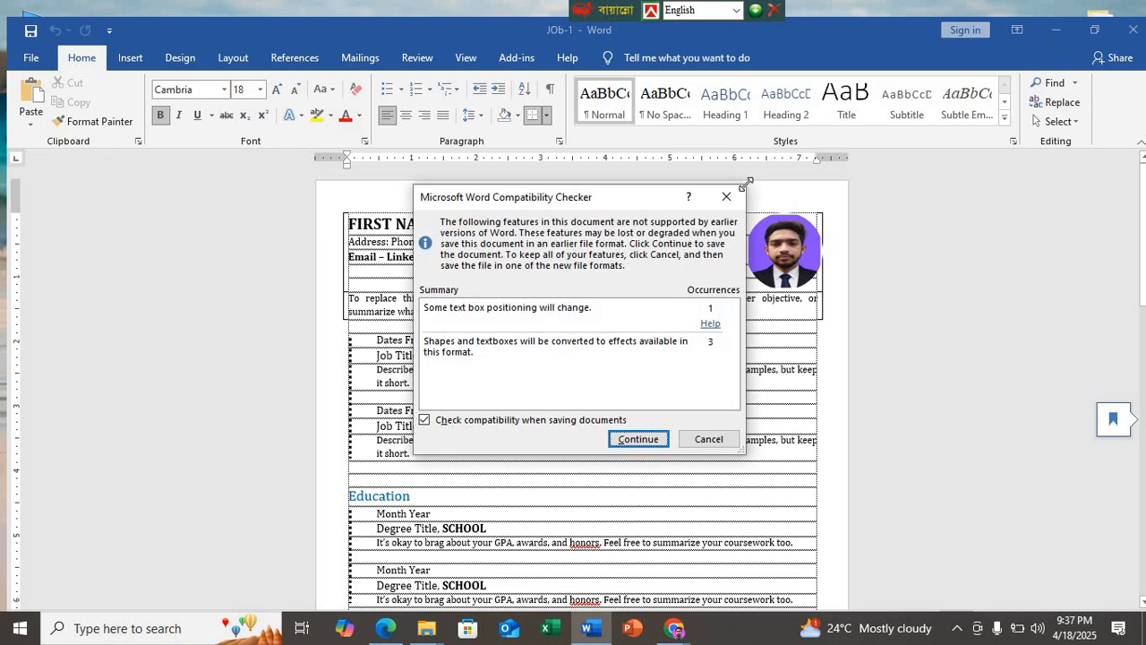
pyautogui.click(727, 196)
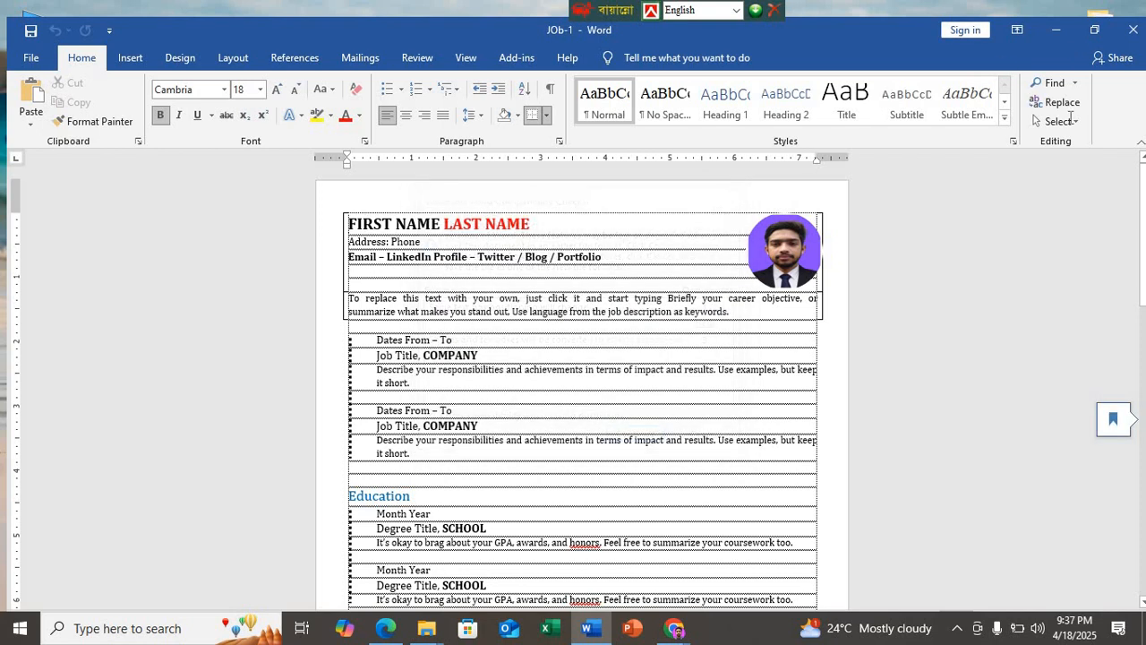
# Step: Close the JOb-1 document with its changes saved and refresh the Job-1 folder
pyautogui.click(1131, 40)
pyautogui.click(514, 338)
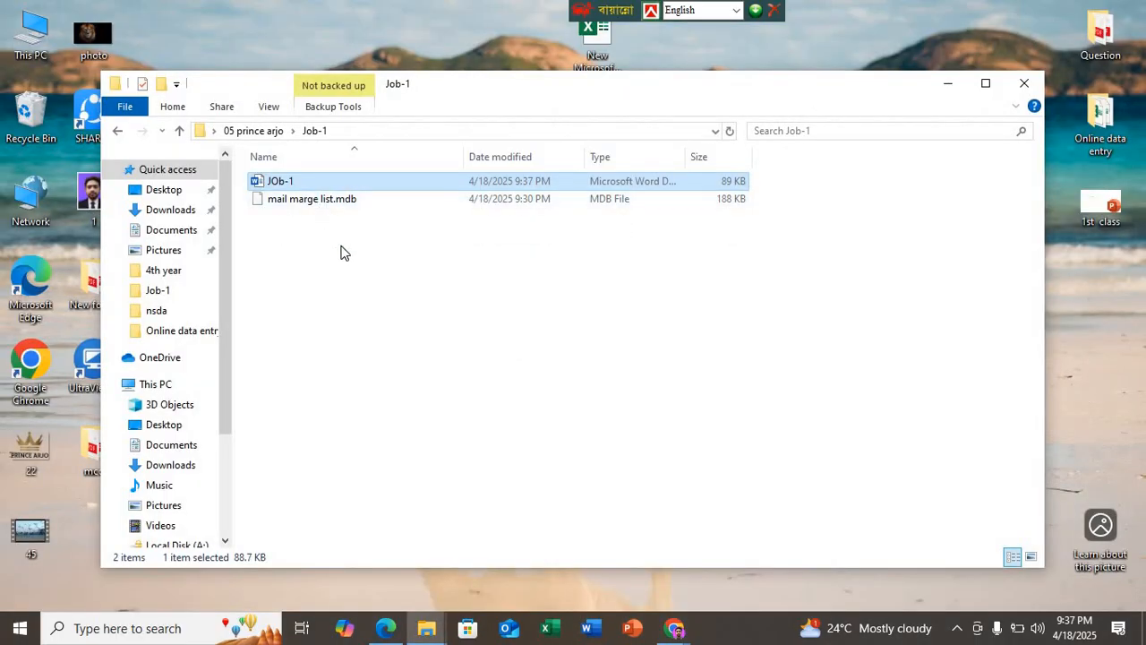
pyautogui.rightClick(340, 246)
pyautogui.click(350, 314)
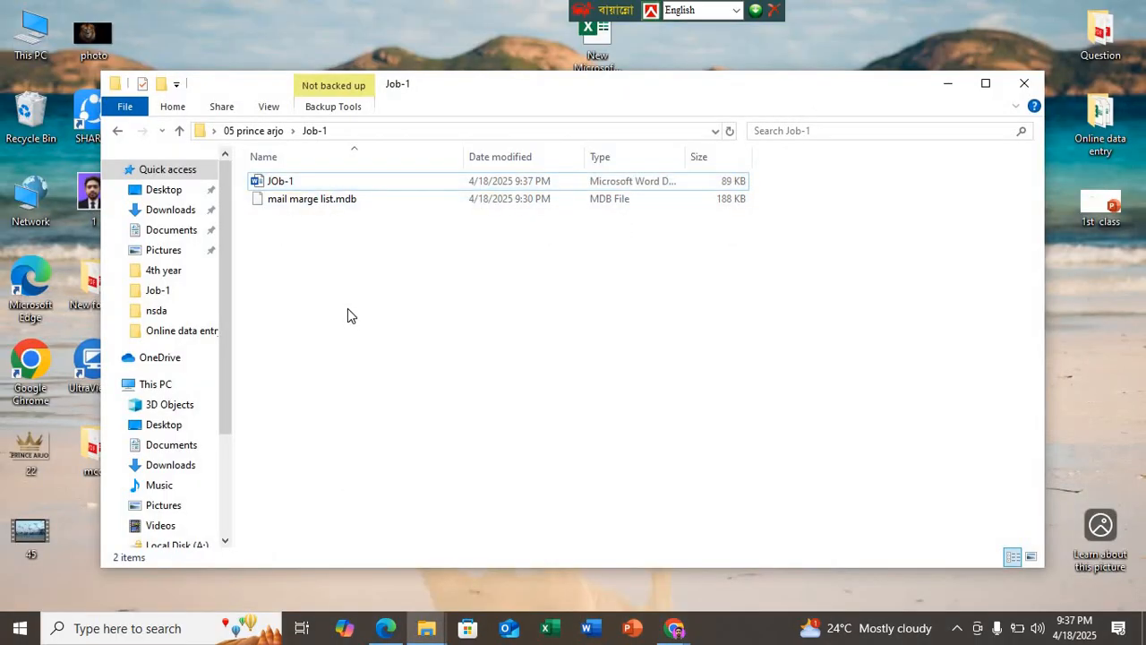
# Step: Reopen JOb-1 with its merge data and save a Word 97-2003 copy named "job-1 doc" in the Job-1 folder, accepting the compatibility changes
pyautogui.doubleClick(306, 184)
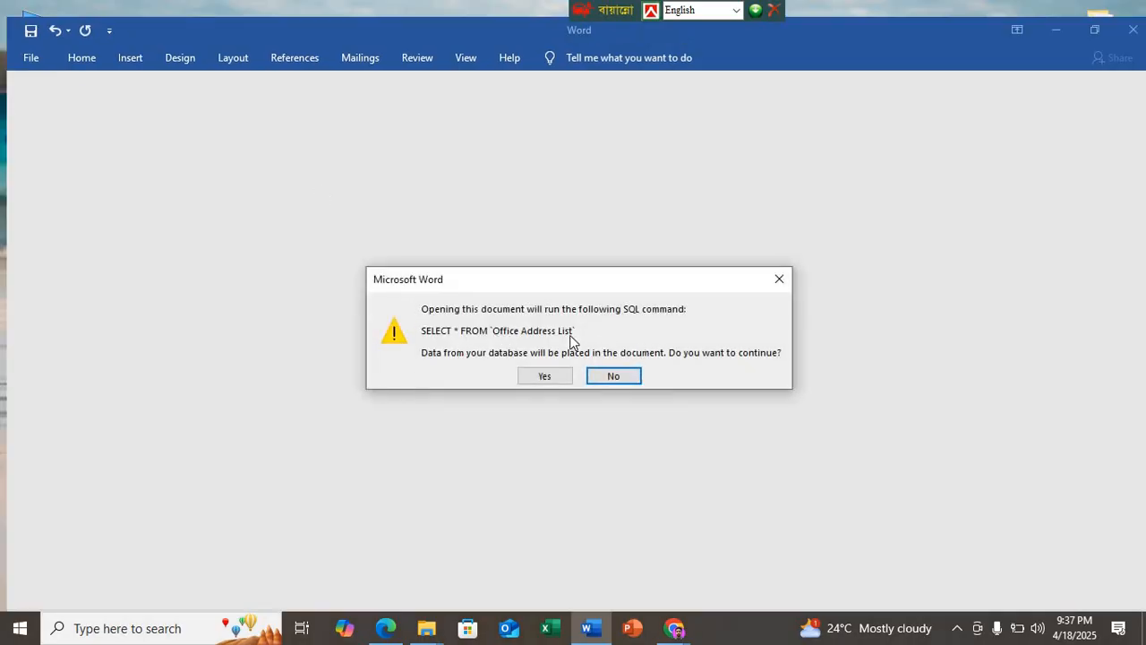
pyautogui.click(545, 379)
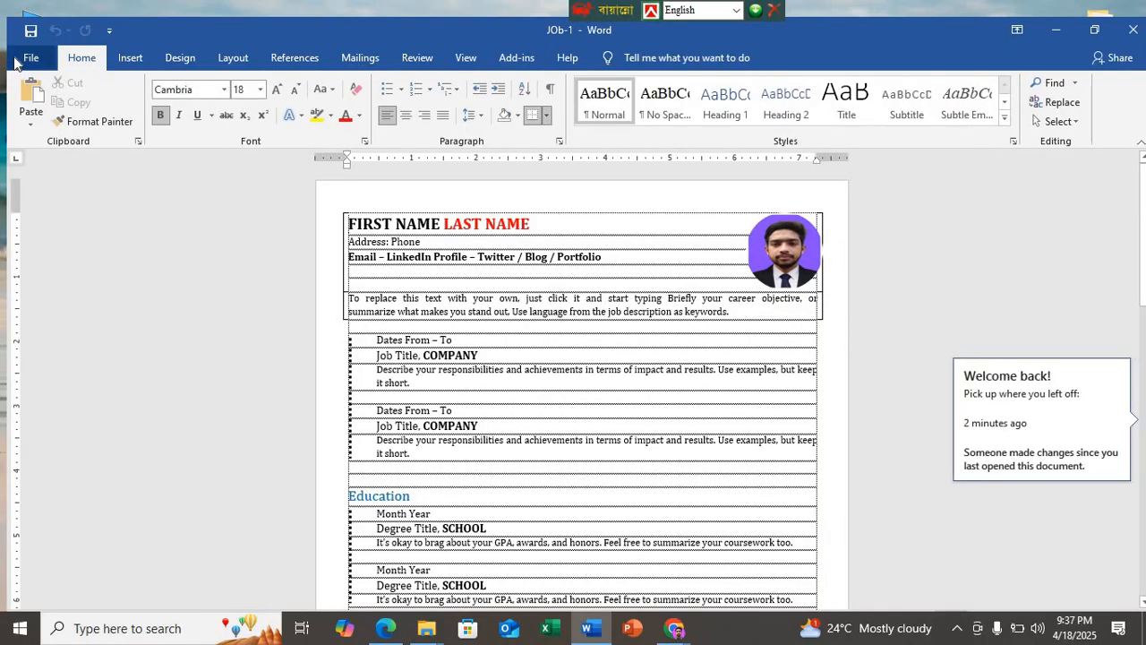
pyautogui.click(16, 63)
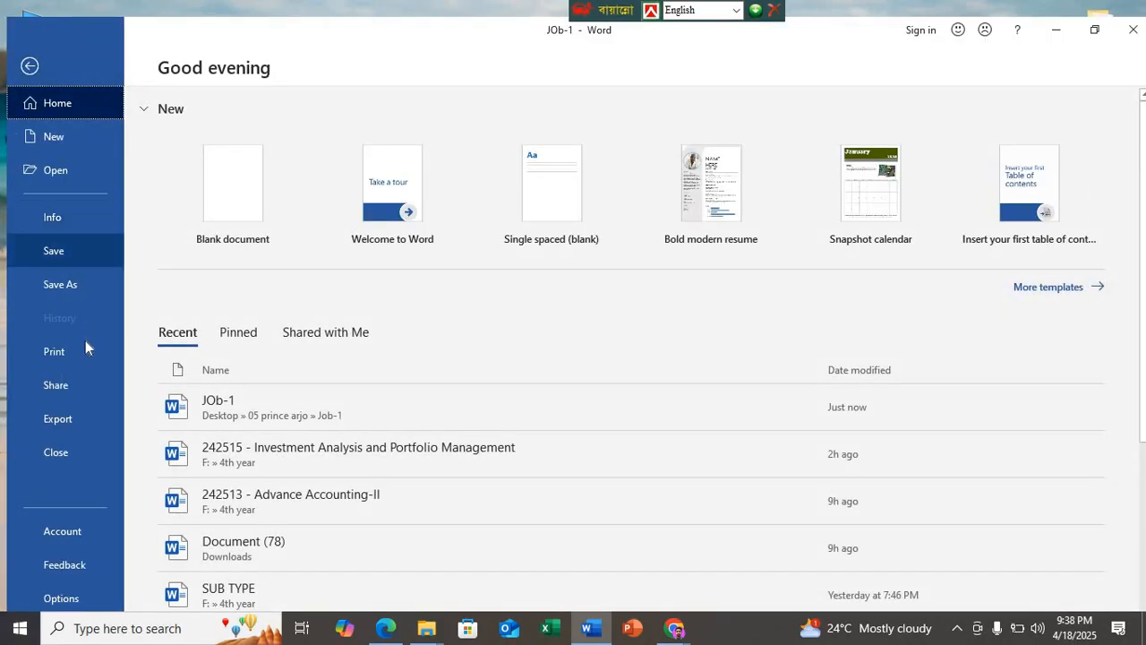
pyautogui.click(89, 282)
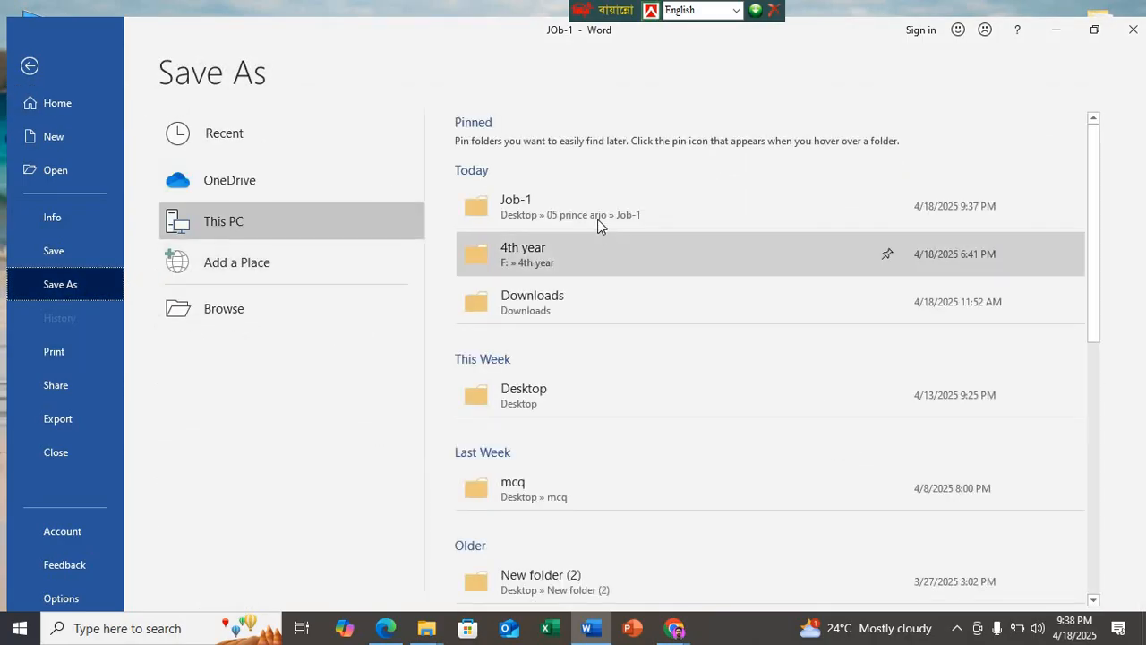
pyautogui.click(589, 217)
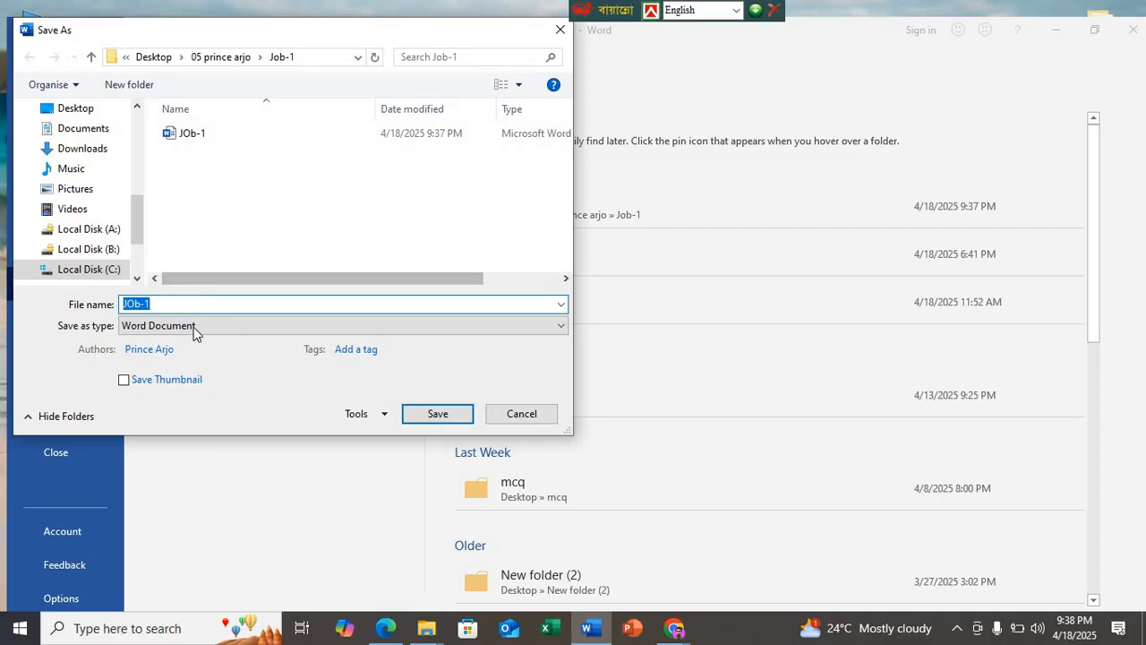
pyautogui.click(193, 327)
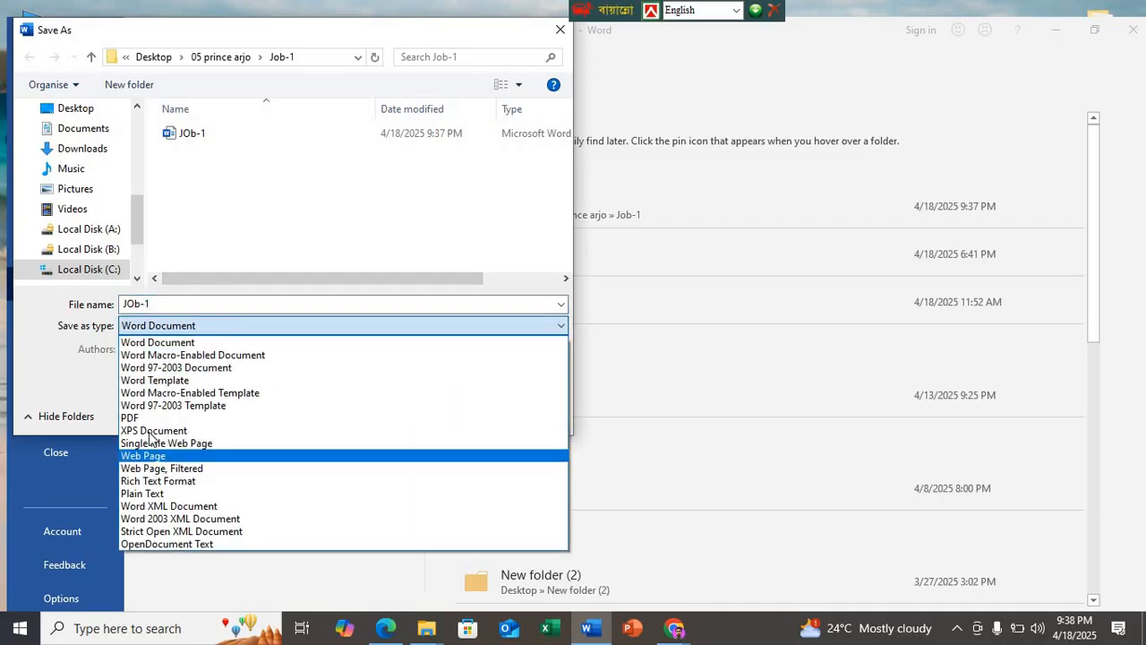
pyautogui.click(190, 368)
pyautogui.click(189, 303)
pyautogui.press('BackSpace')
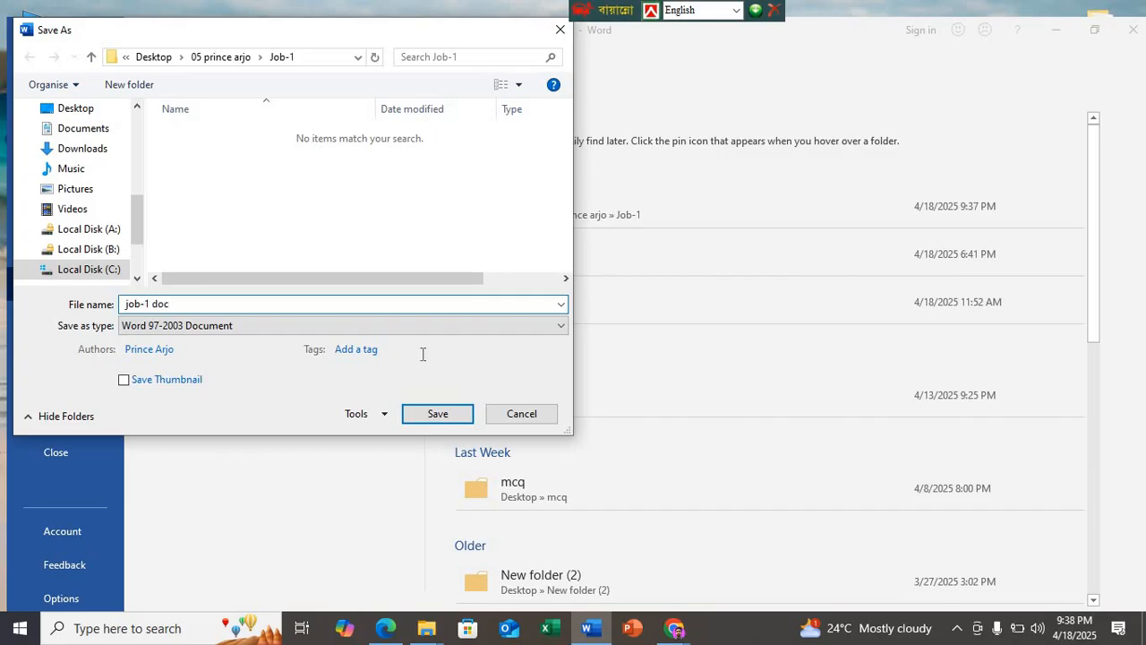
pyautogui.click(439, 417)
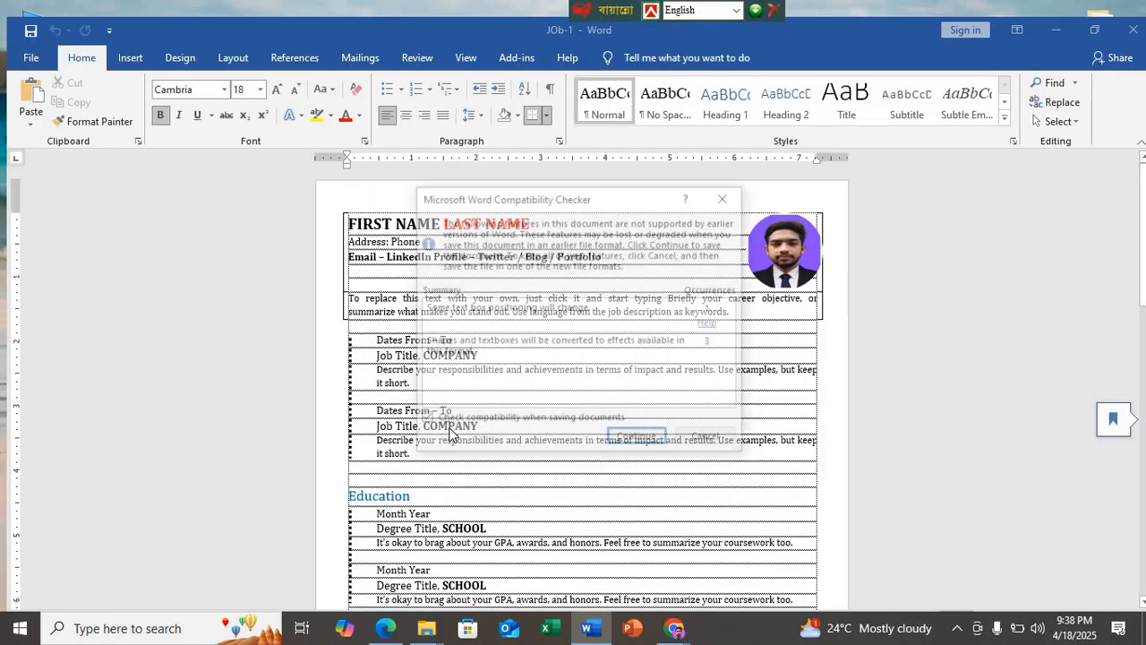
pyautogui.click(642, 437)
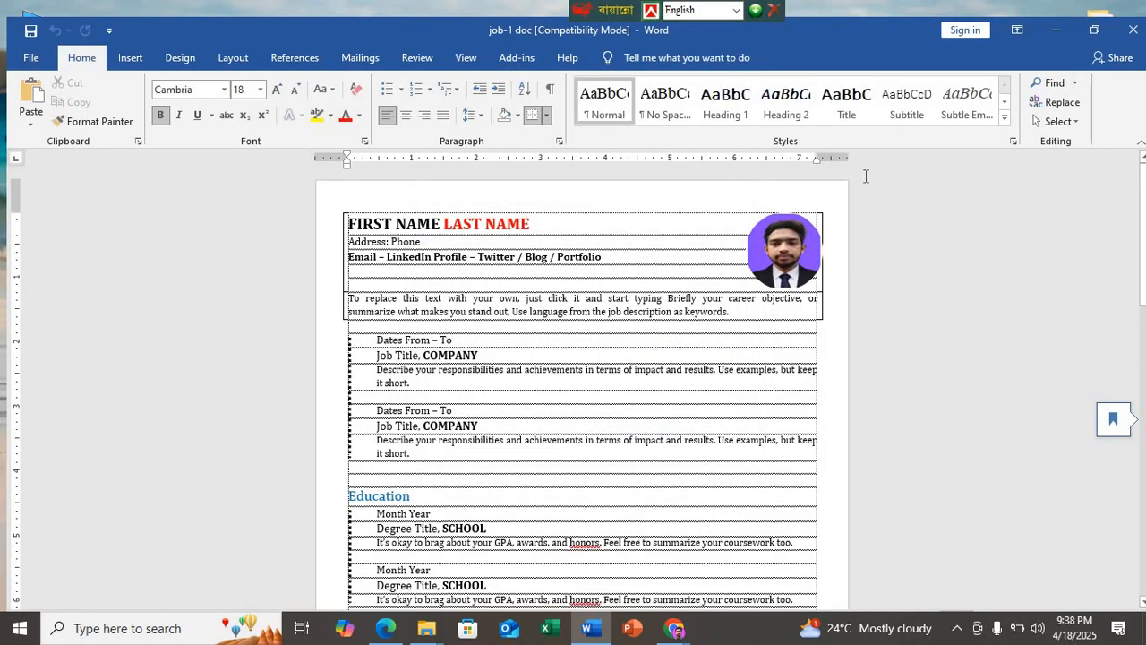
# Step: Close the "job-1 doc" copy and reopen the original JOb-1 document with its merge data
pyautogui.click(1132, 29)
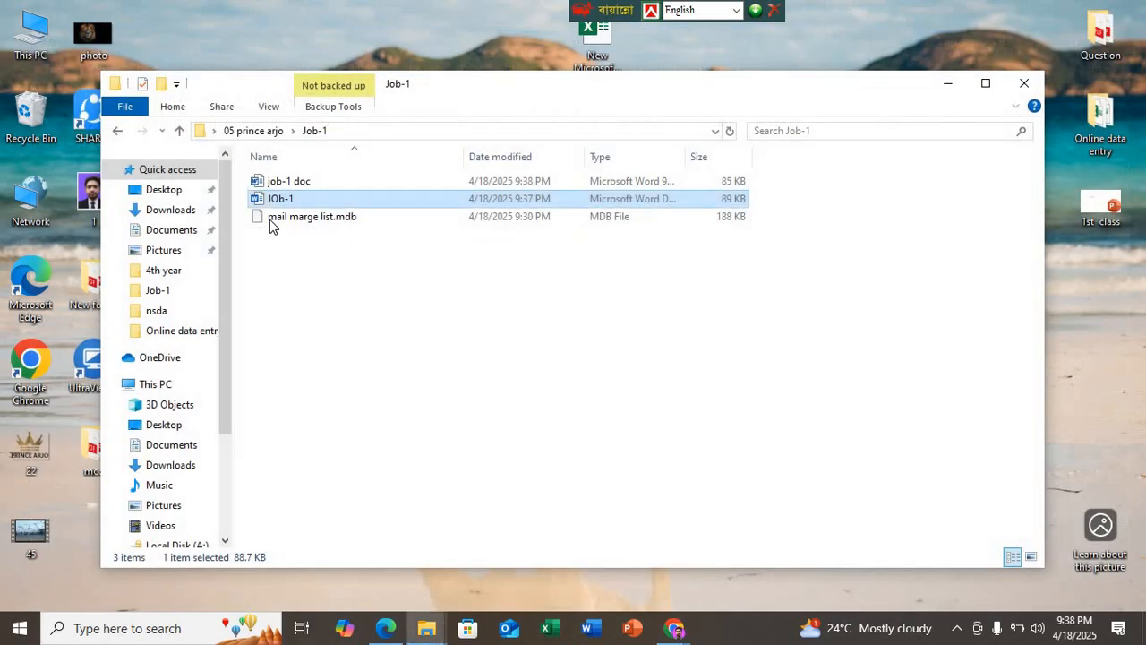
pyautogui.doubleClick(291, 199)
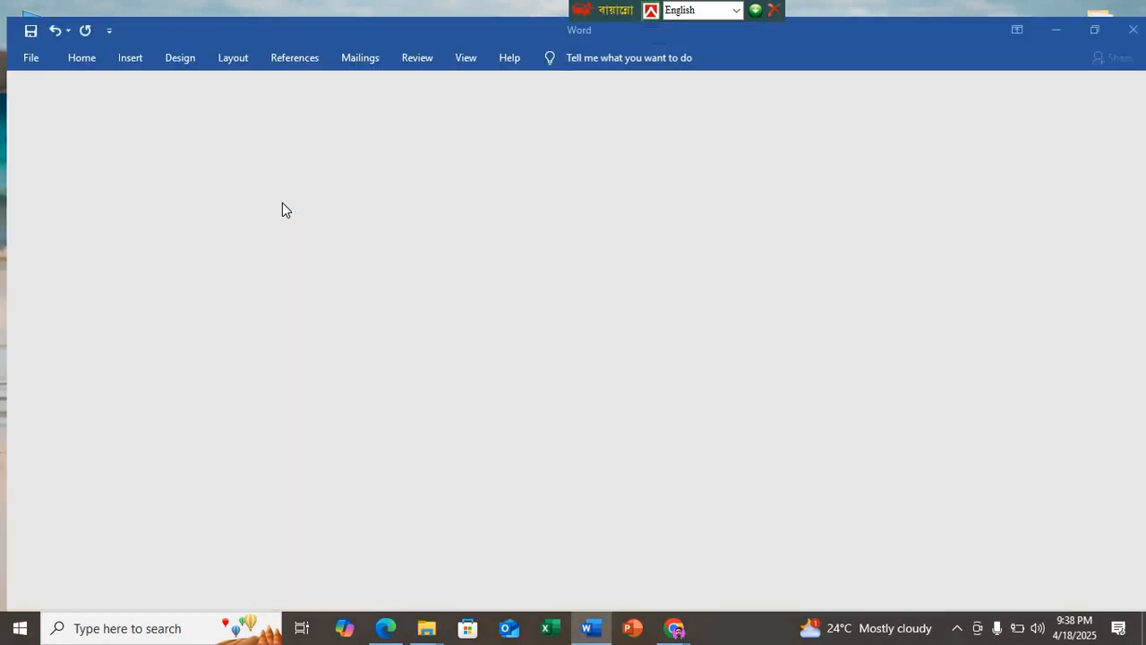
pyautogui.click(537, 379)
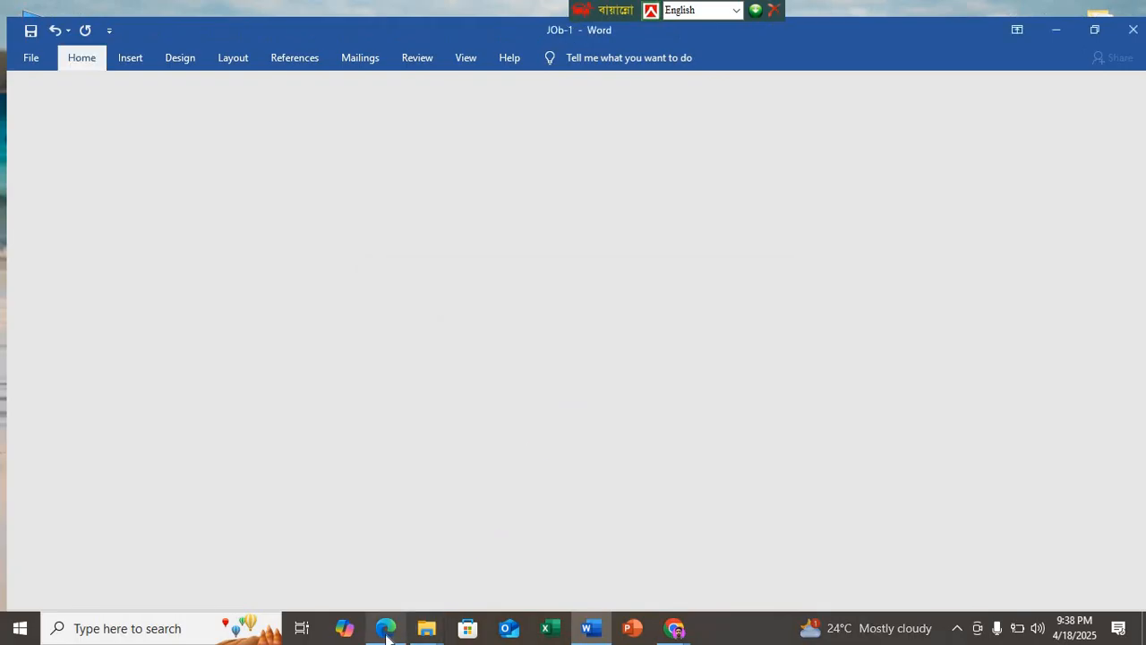
# Step: Check the mail merge and PDF steps of the working procedure in DEMO N7.pdf, then return to JOb-1 in a maximized Word window
pyautogui.click(386, 628)
pyautogui.scroll(-2, 507, 346)
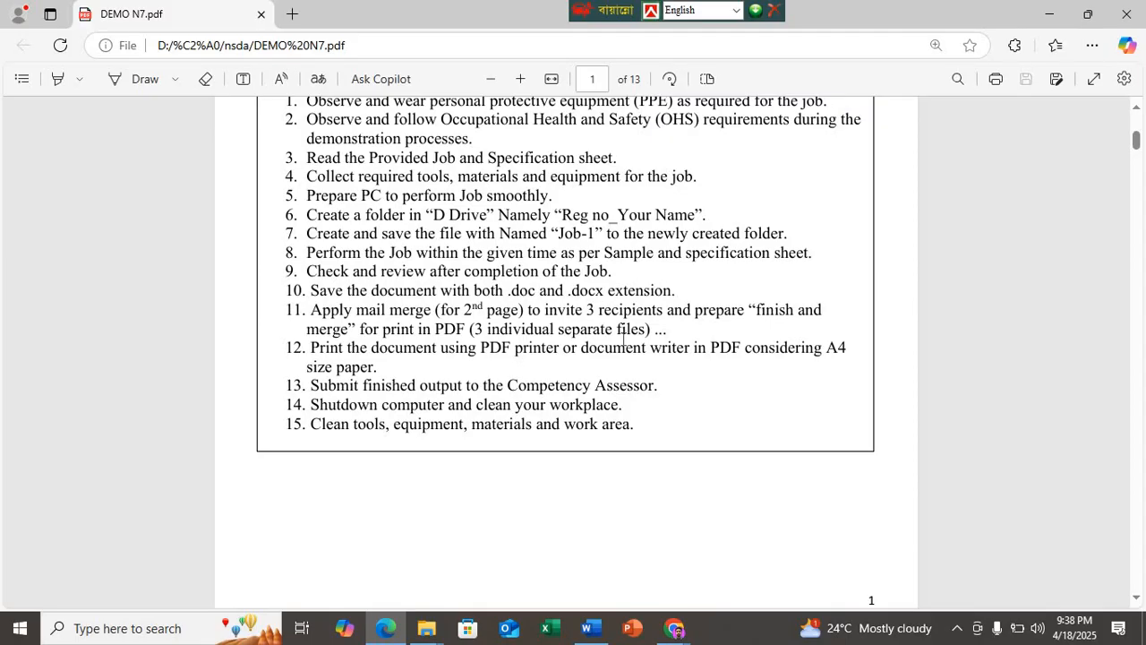
pyautogui.click(587, 627)
pyautogui.scroll(-3, 376, 285)
pyautogui.scroll(-3, 376, 285)
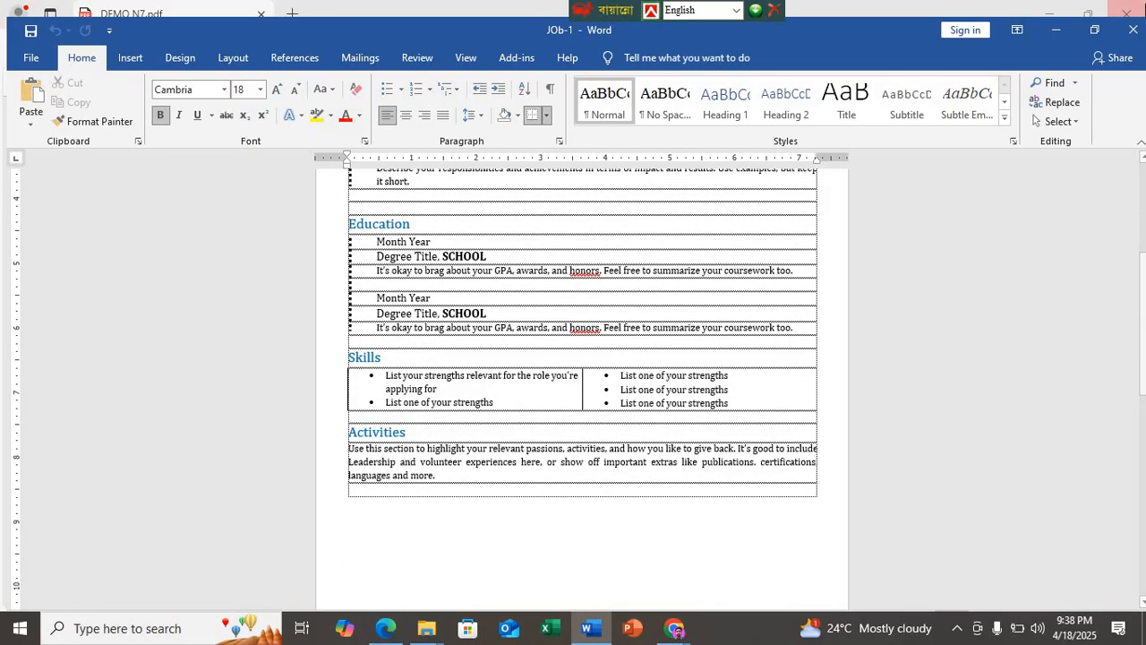
pyautogui.click(1094, 29)
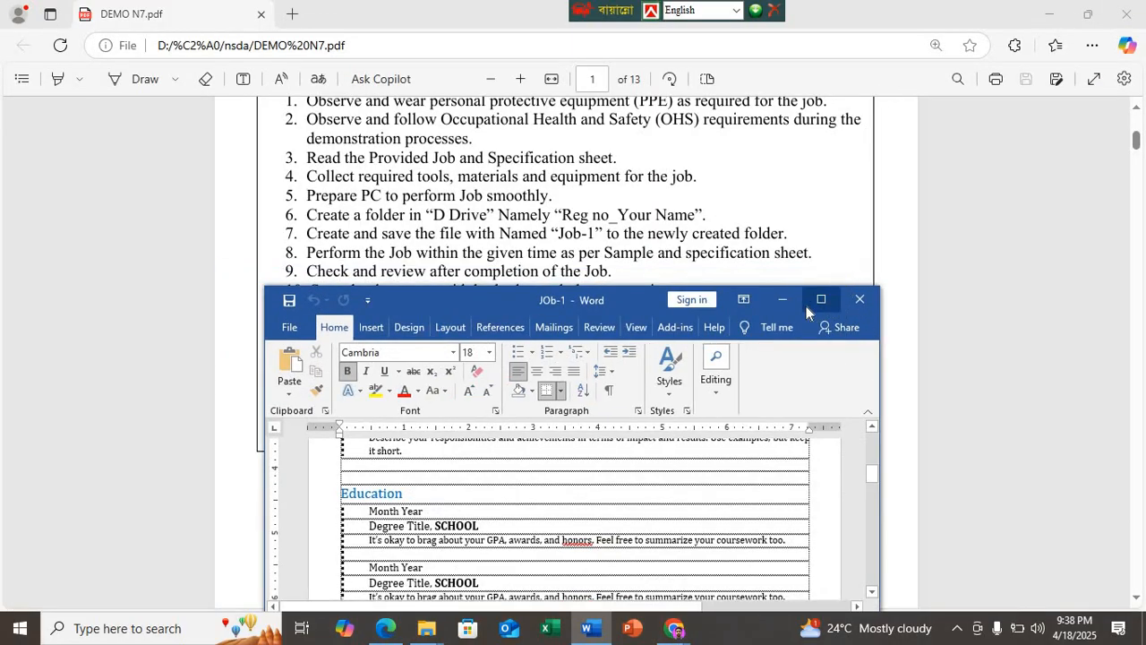
pyautogui.click(806, 306)
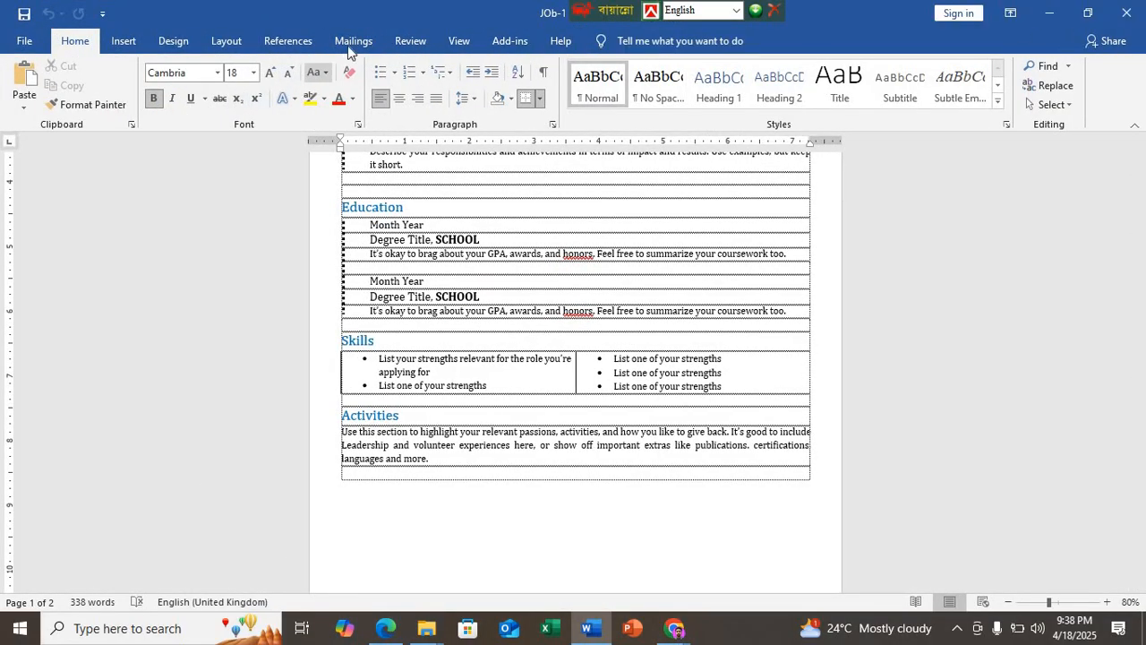
pyautogui.click(352, 47)
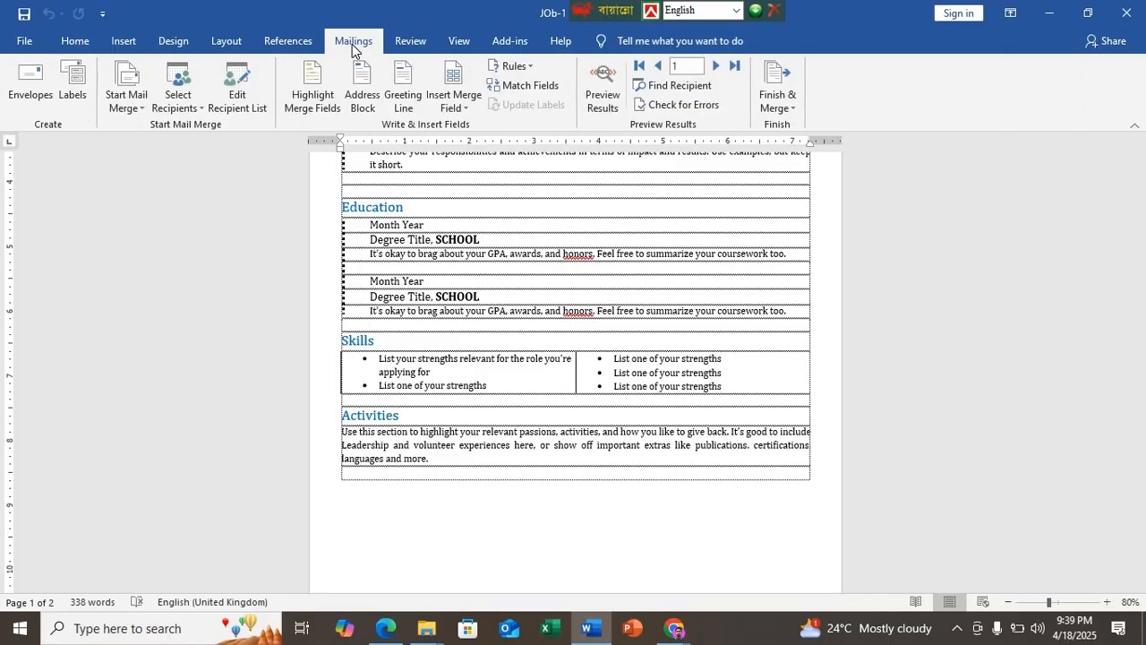
pyautogui.click(790, 105)
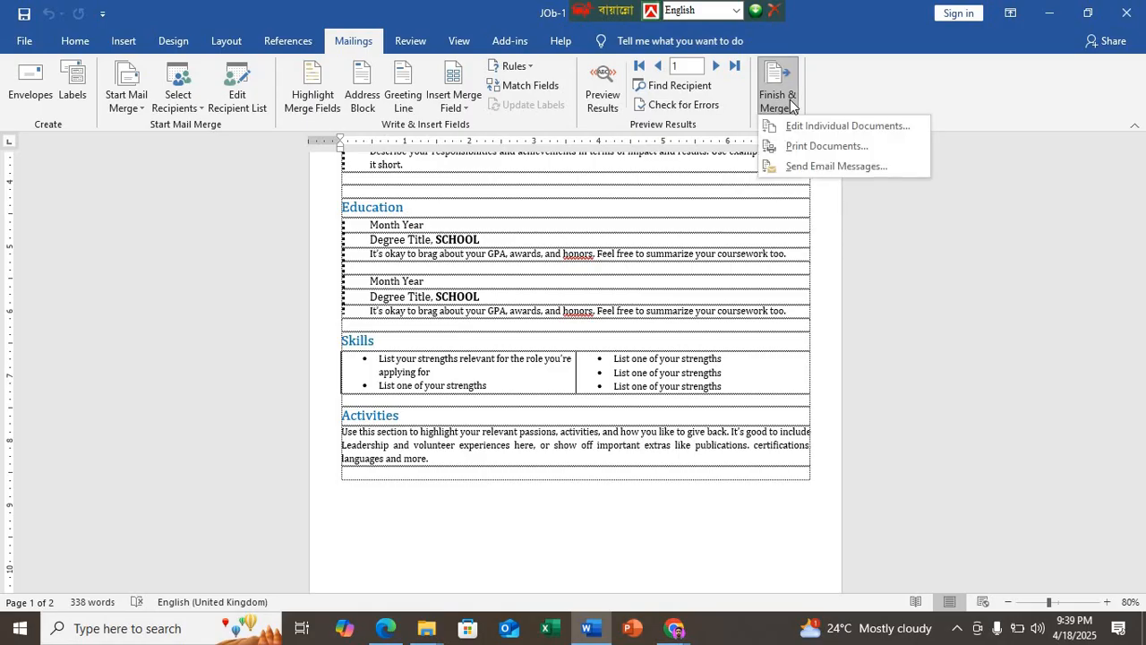
pyautogui.click(807, 151)
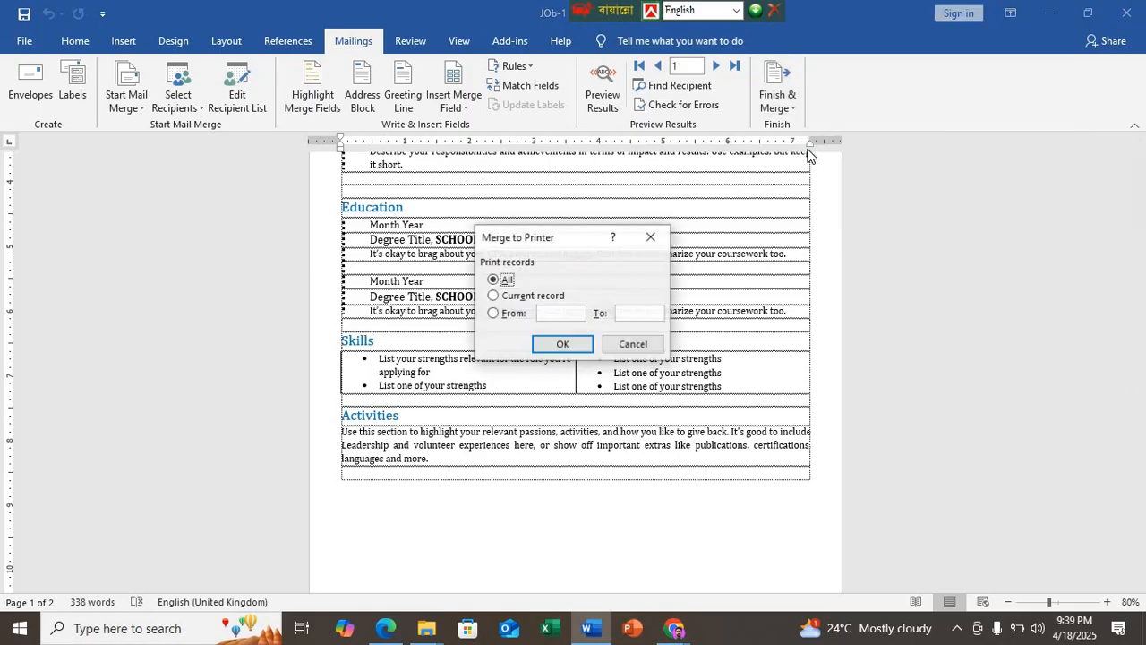
pyautogui.click(563, 344)
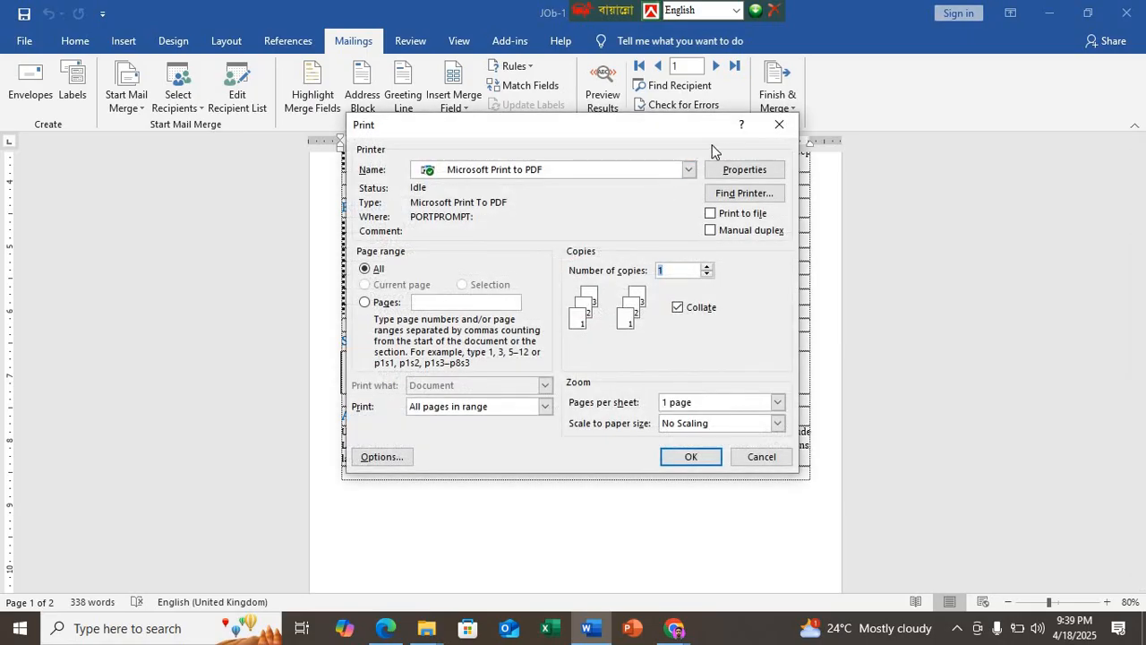
pyautogui.click(778, 124)
# Step: Finish the JOb-1 merge into an editable document of individual letters and maximize the resulting Word window
pyautogui.click(777, 104)
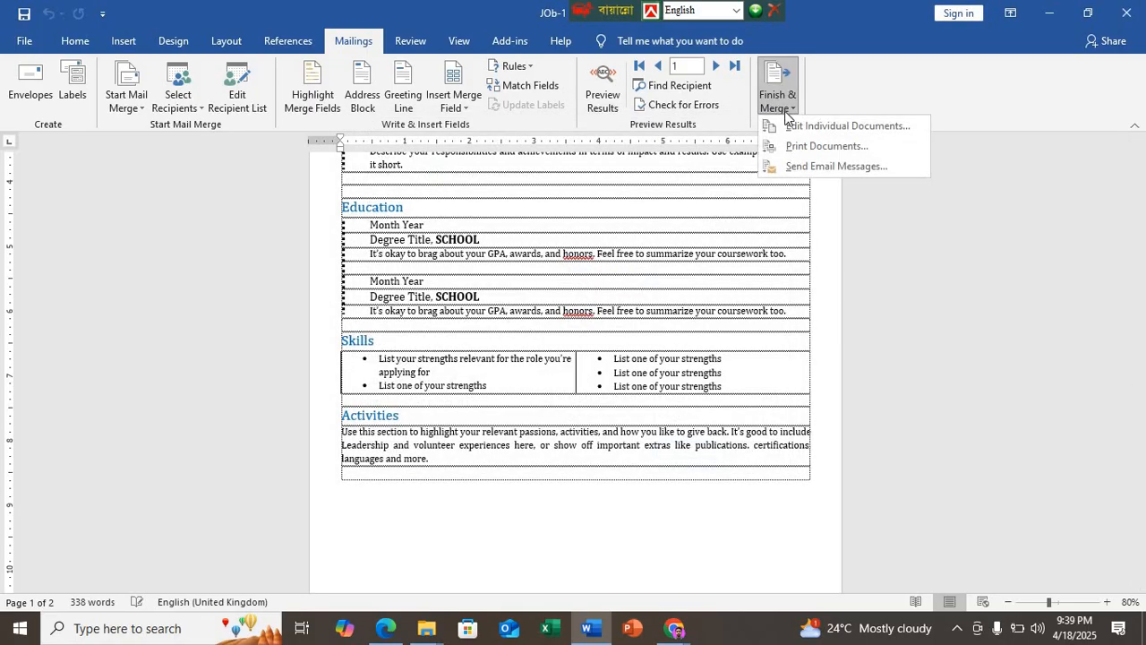
pyautogui.click(840, 128)
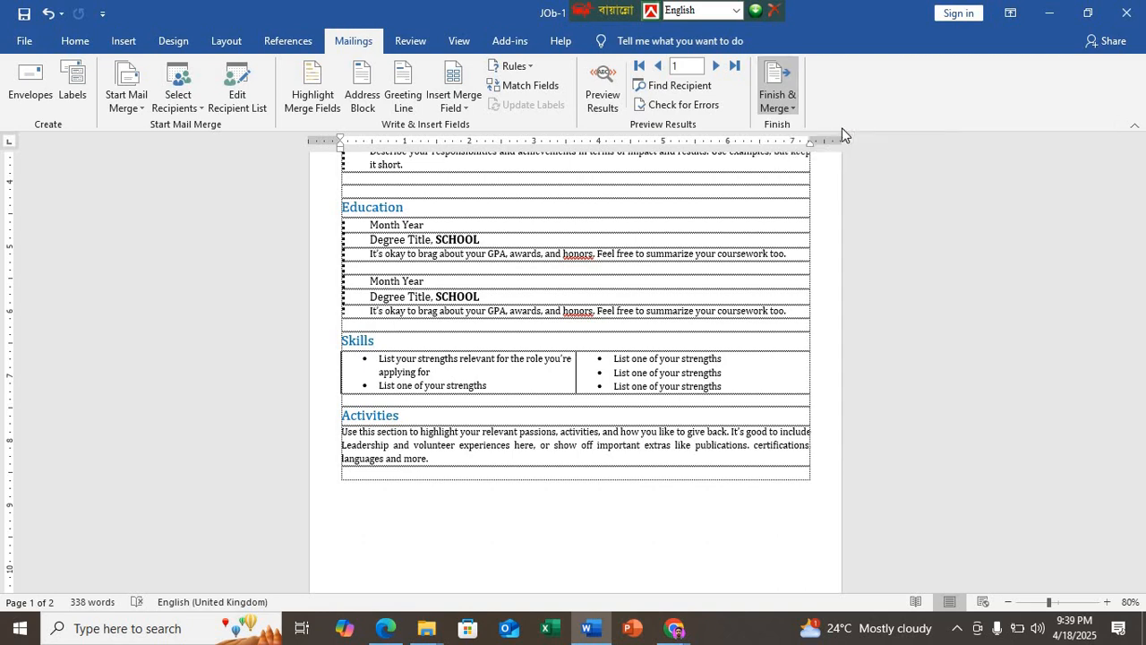
pyautogui.click(612, 344)
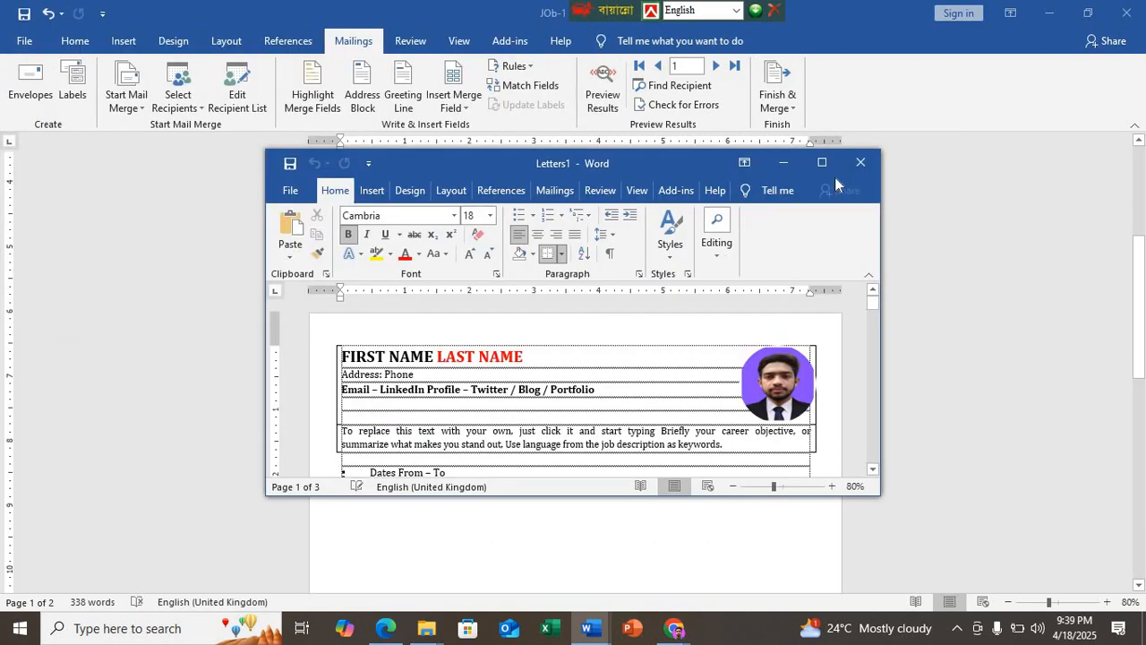
pyautogui.click(821, 162)
# Step: Examine the recipient details and page content of every letter in the merged document
pyautogui.scroll(-10, 467, 344)
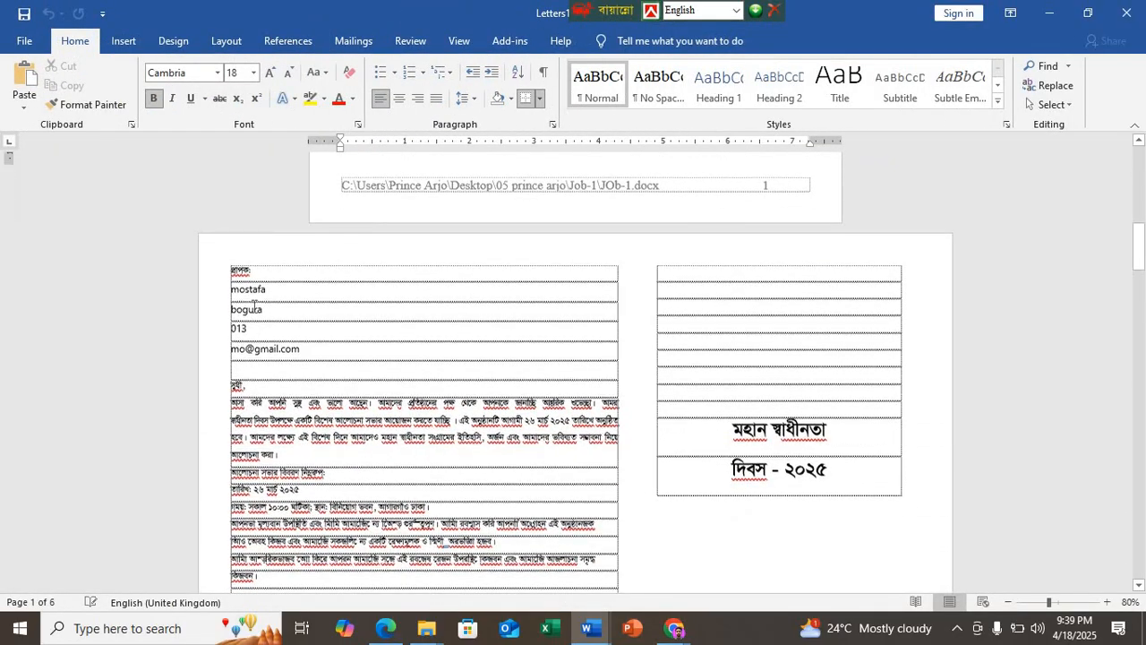
pyautogui.scroll(-6, 265, 317)
pyautogui.scroll(-6, 273, 324)
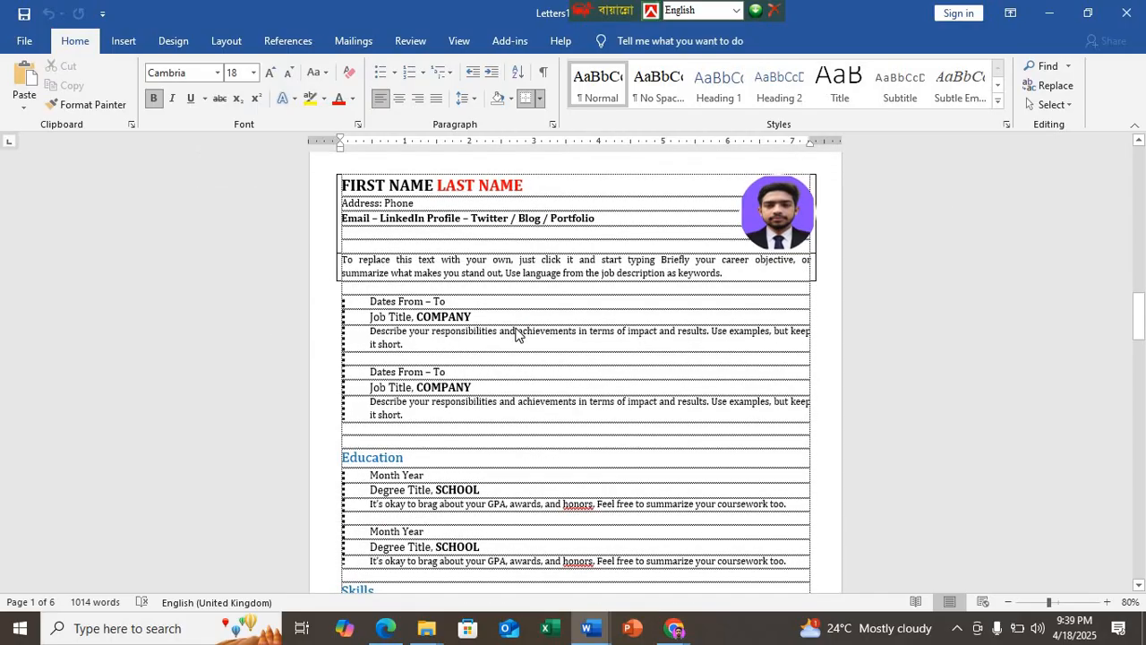
pyautogui.scroll(-5, 517, 336)
pyautogui.scroll(-14, 517, 336)
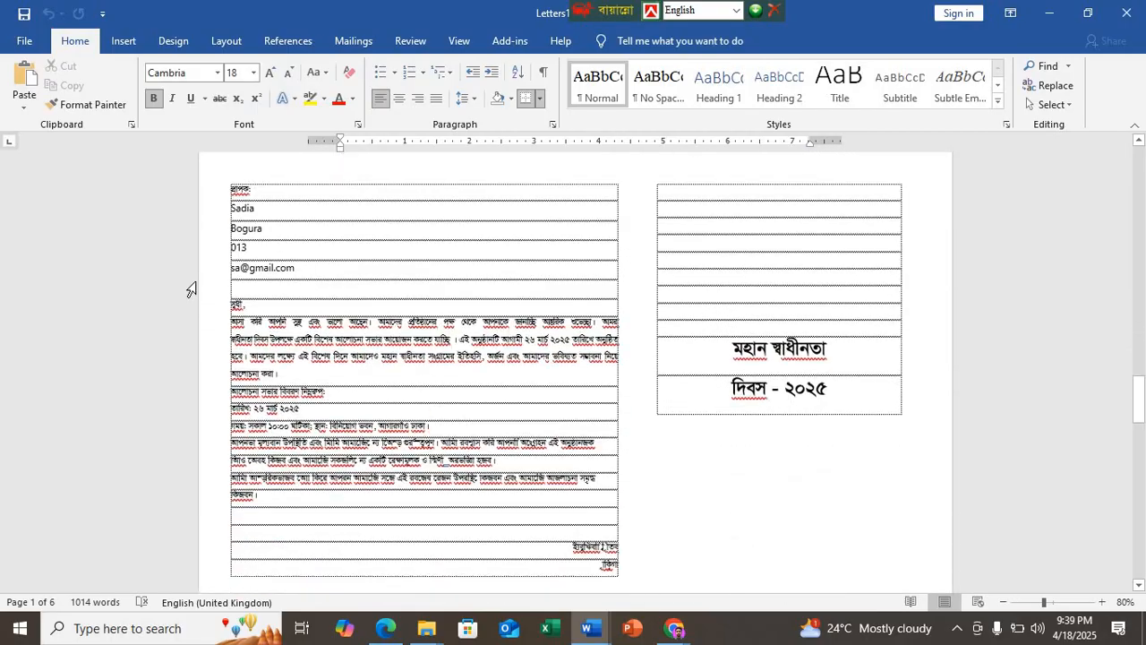
pyautogui.scroll(-12, 429, 336)
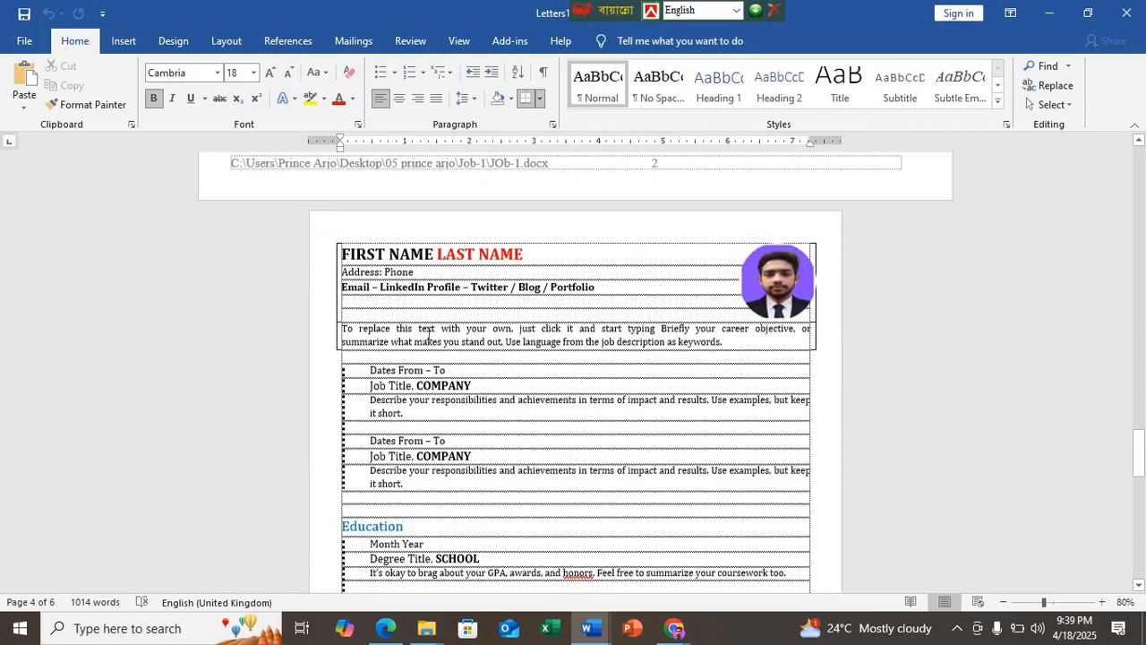
pyautogui.scroll(-5, 278, 369)
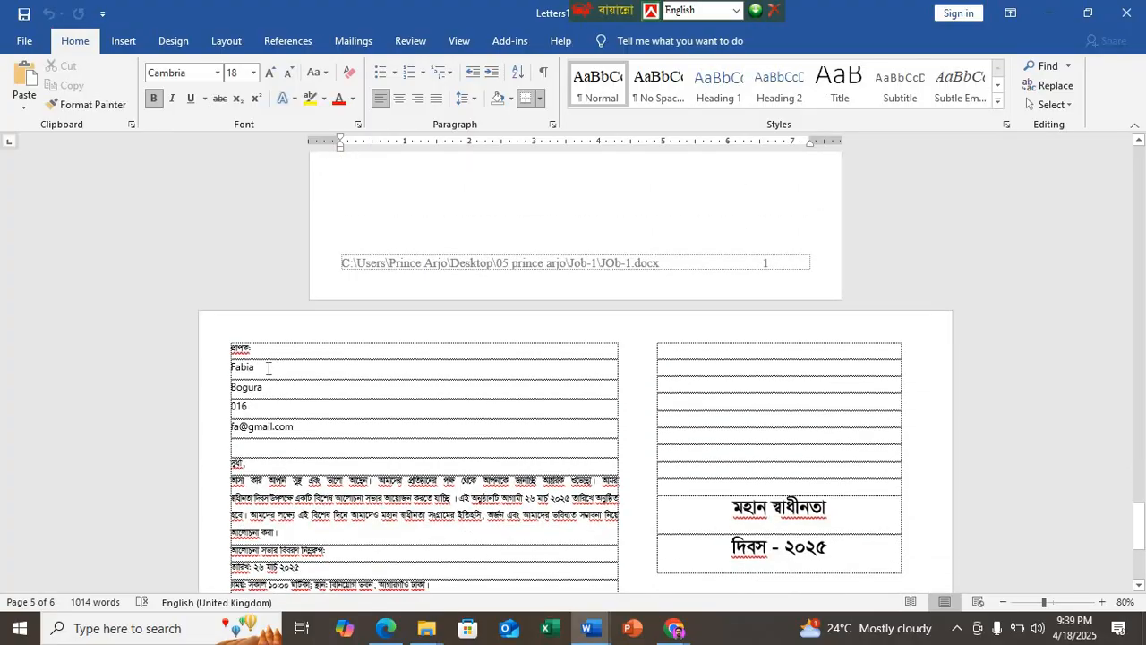
pyautogui.scroll(-5, 290, 377)
pyautogui.scroll(-1, 379, 448)
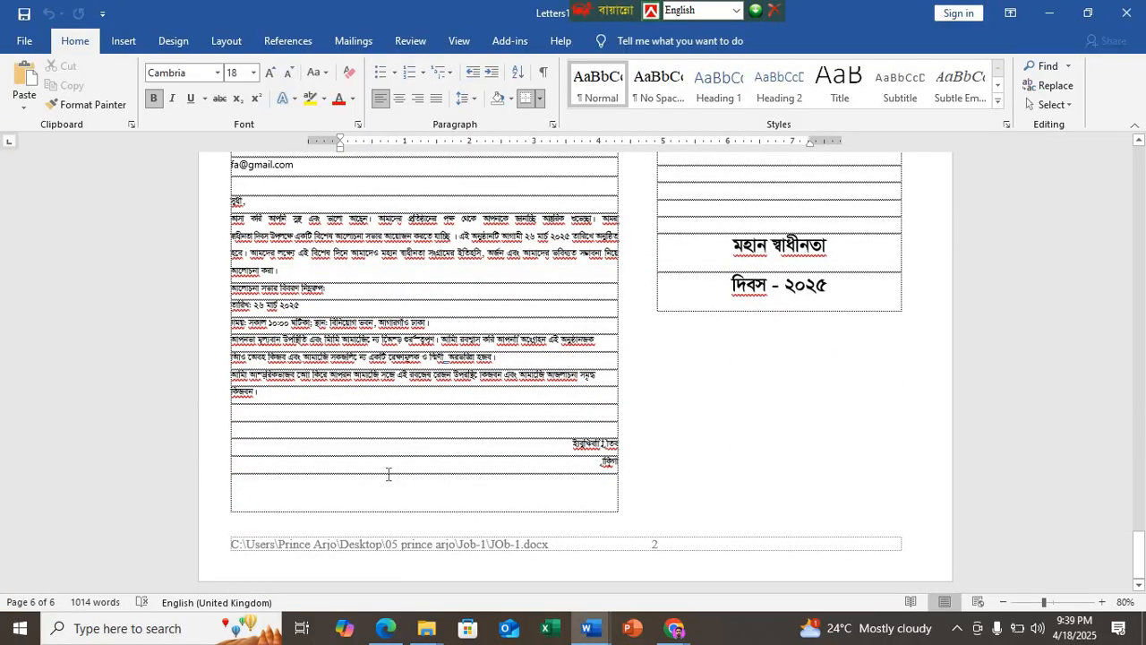
pyautogui.scroll(6, 387, 474)
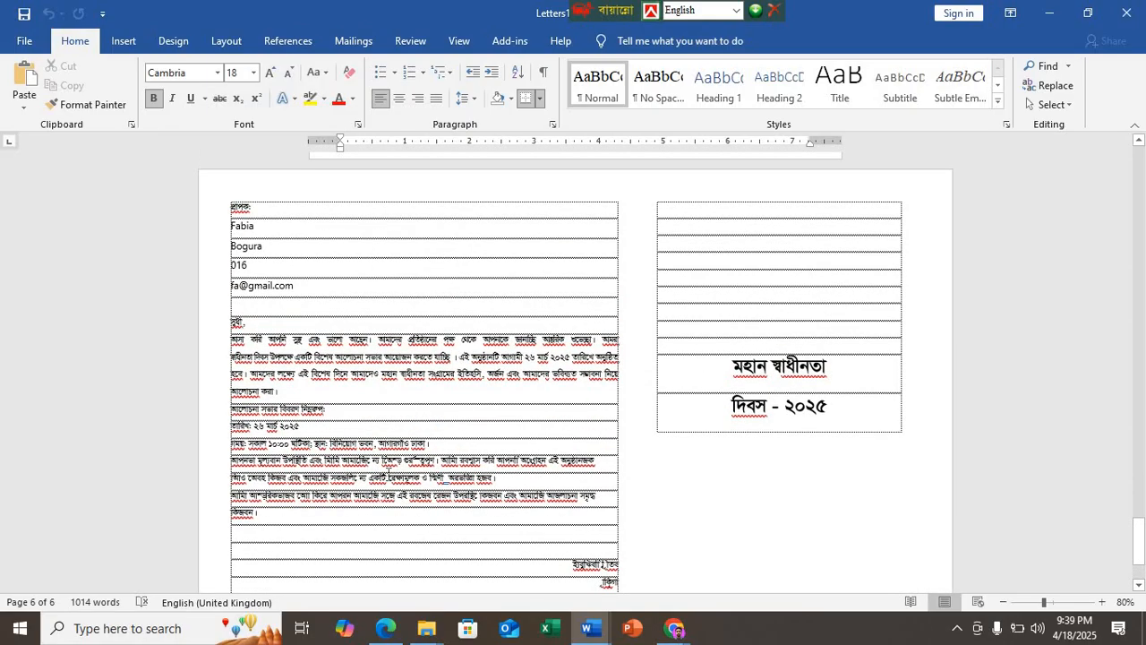
pyautogui.scroll(15, 388, 474)
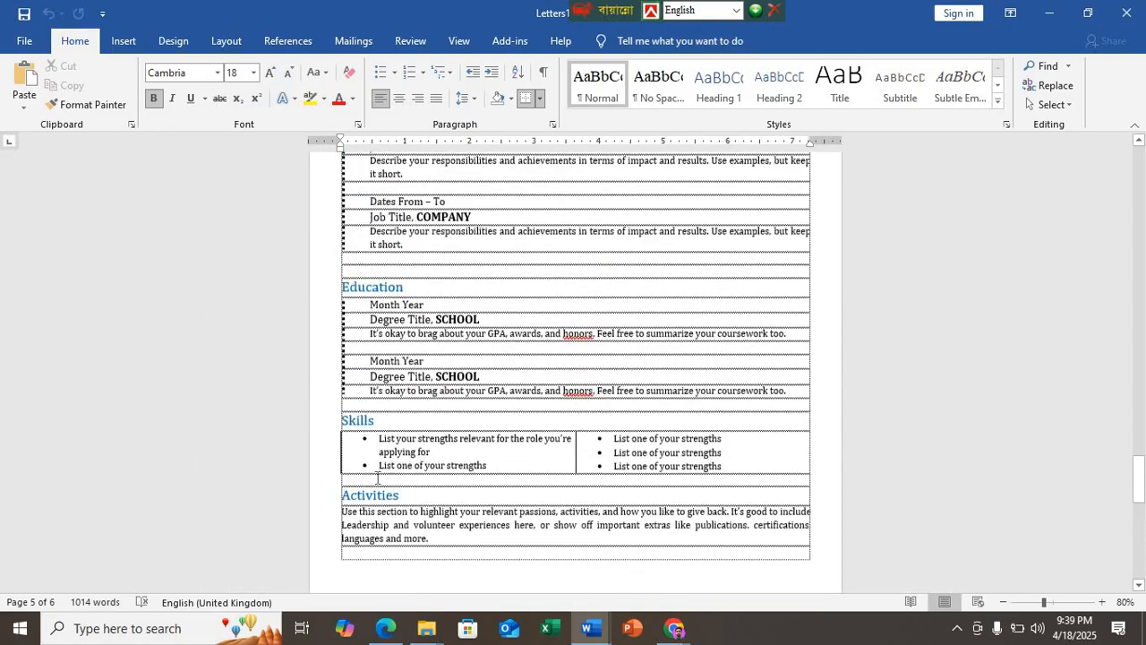
pyautogui.scroll(-18, 377, 481)
pyautogui.scroll(19, 373, 484)
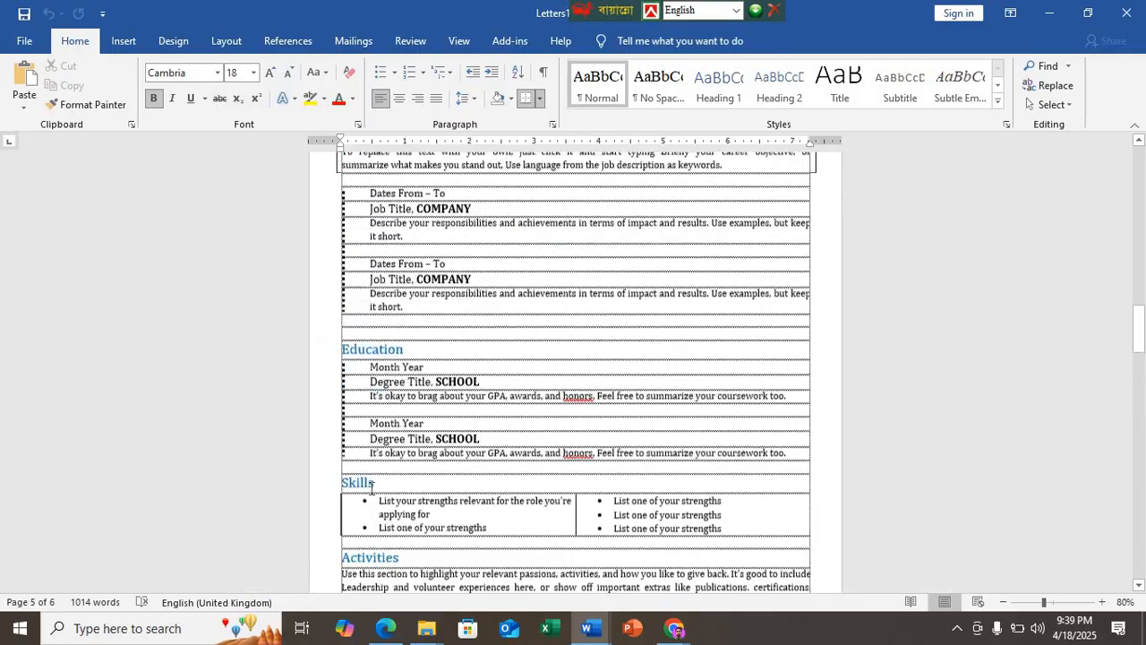
pyautogui.scroll(-10, 370, 486)
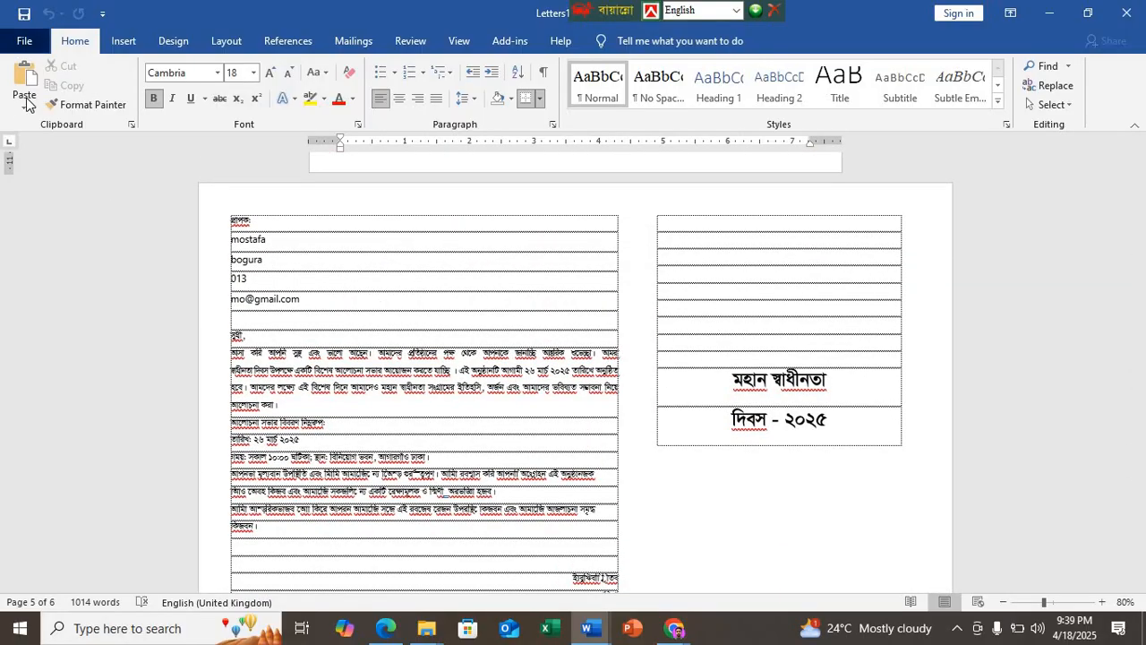
# Step: Save the merged letters as a PDF named "FIRST NAME LAST NAME all" in the Job-1 folder
pyautogui.click(25, 41)
pyautogui.click(63, 272)
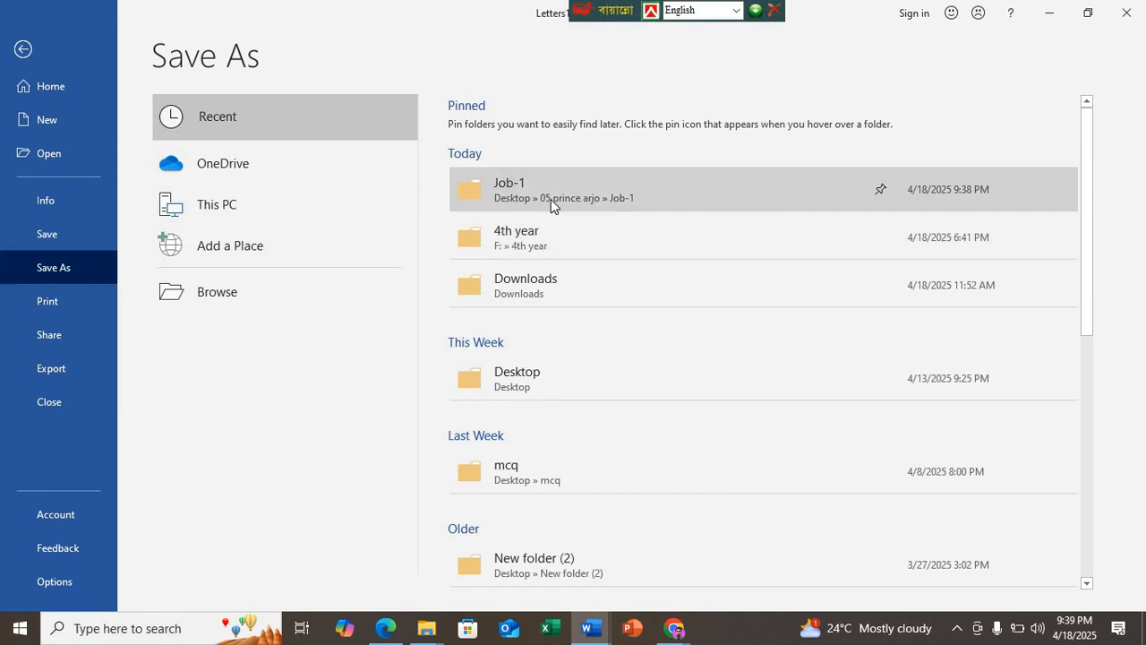
pyautogui.click(550, 198)
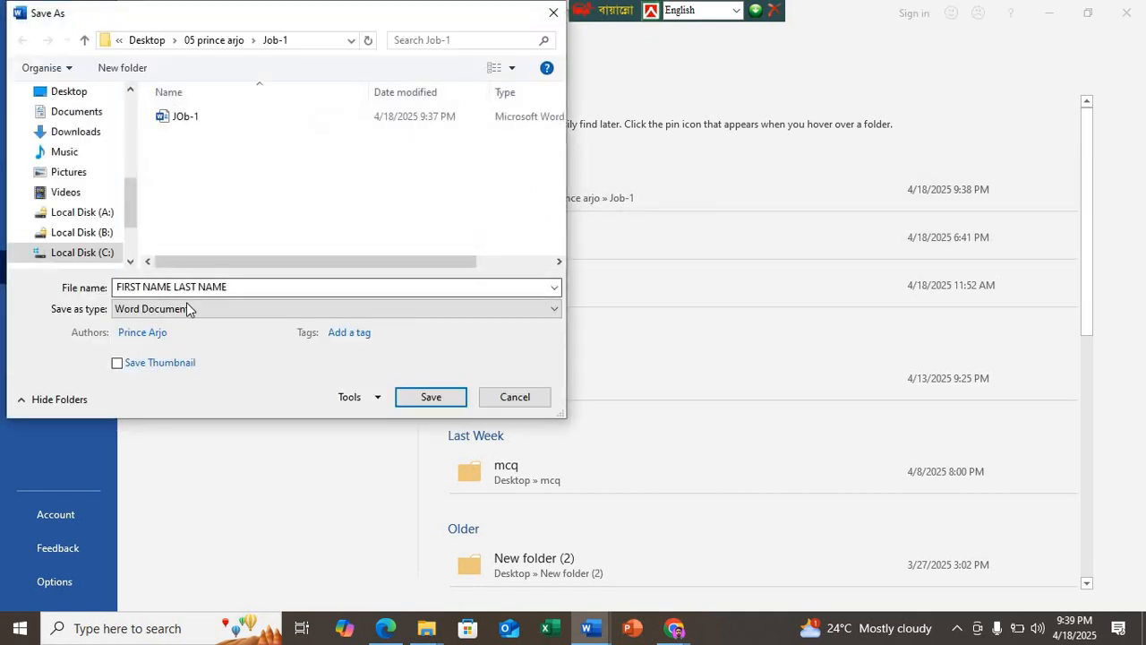
pyautogui.click(189, 308)
pyautogui.click(179, 403)
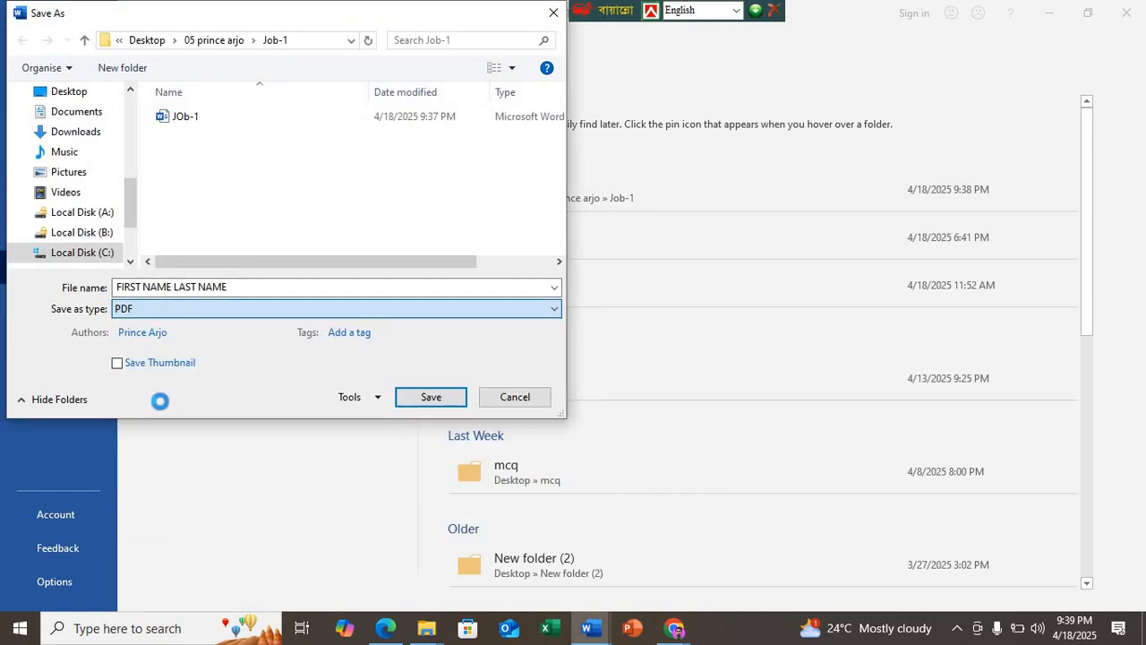
pyautogui.tripleClick(255, 284)
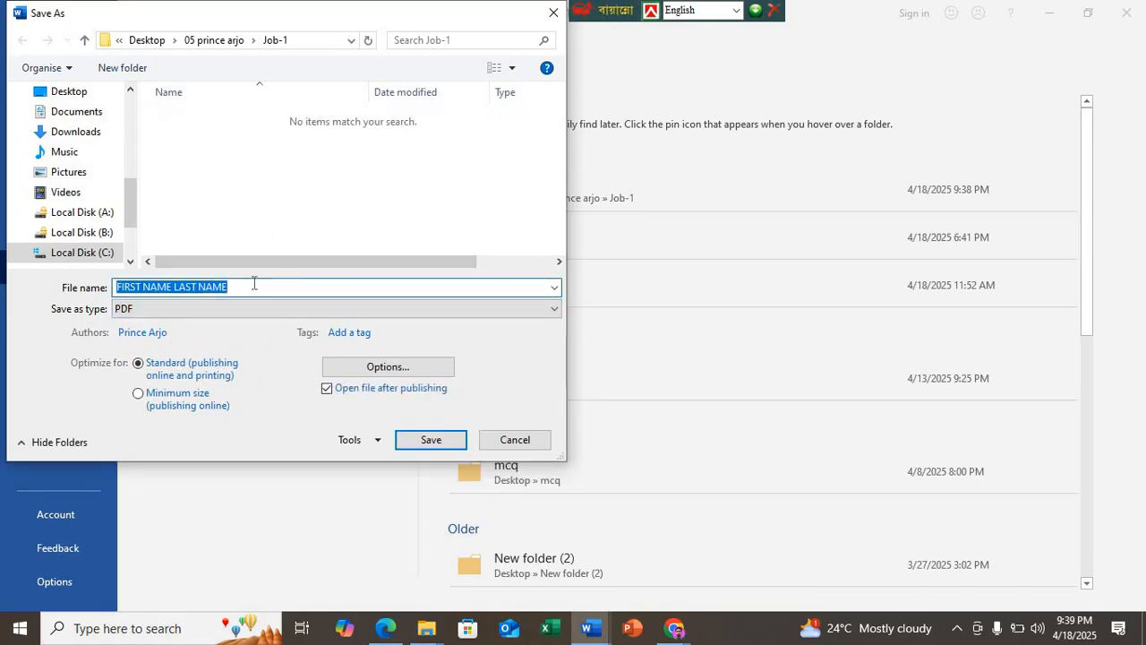
pyautogui.click(252, 288)
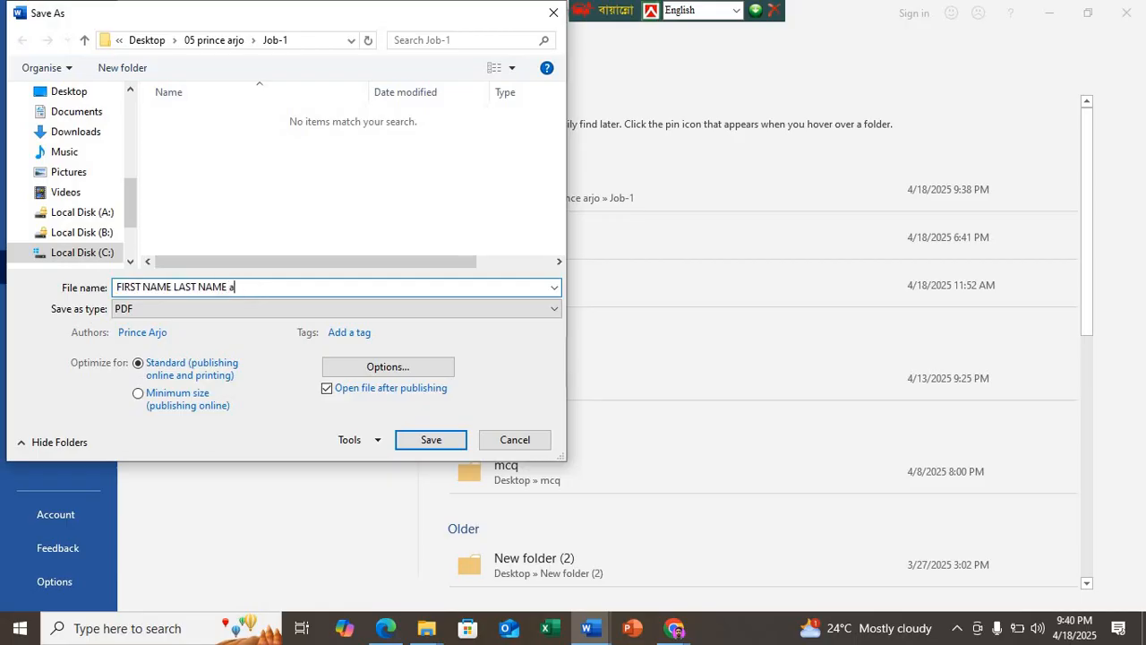
pyautogui.press('Return')
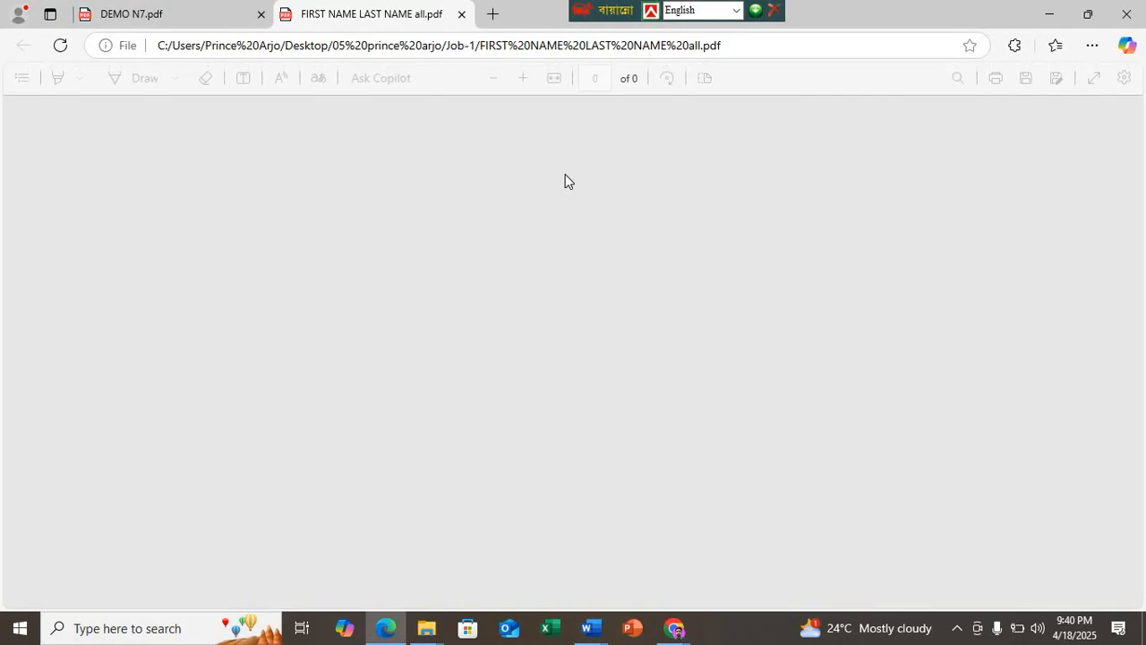
# Step: Examine the pages of the published PDF, close it, and return to the merged letters in Word
pyautogui.scroll(-15, 537, 215)
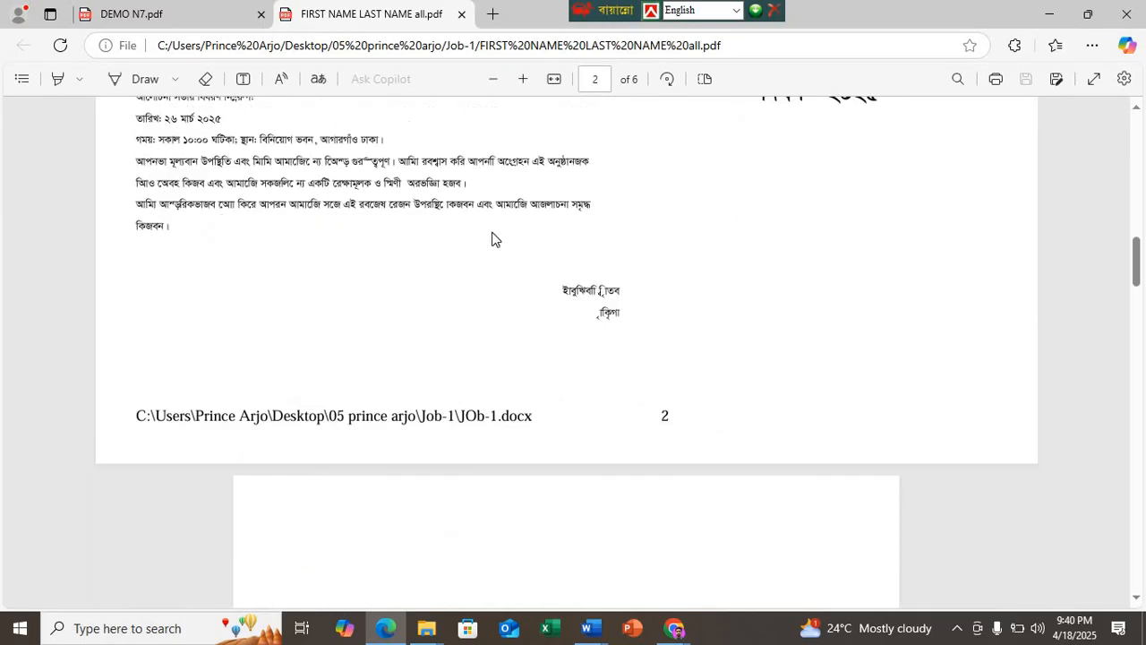
pyautogui.scroll(10, 403, 296)
pyautogui.scroll(-20, 339, 358)
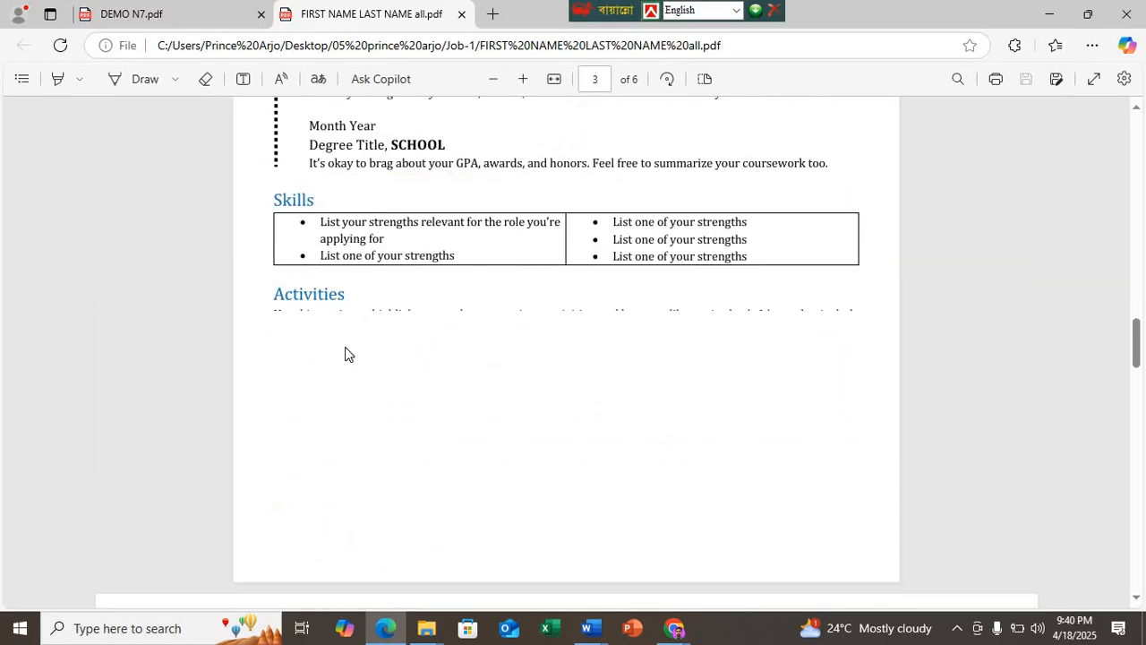
pyautogui.scroll(-12, 352, 352)
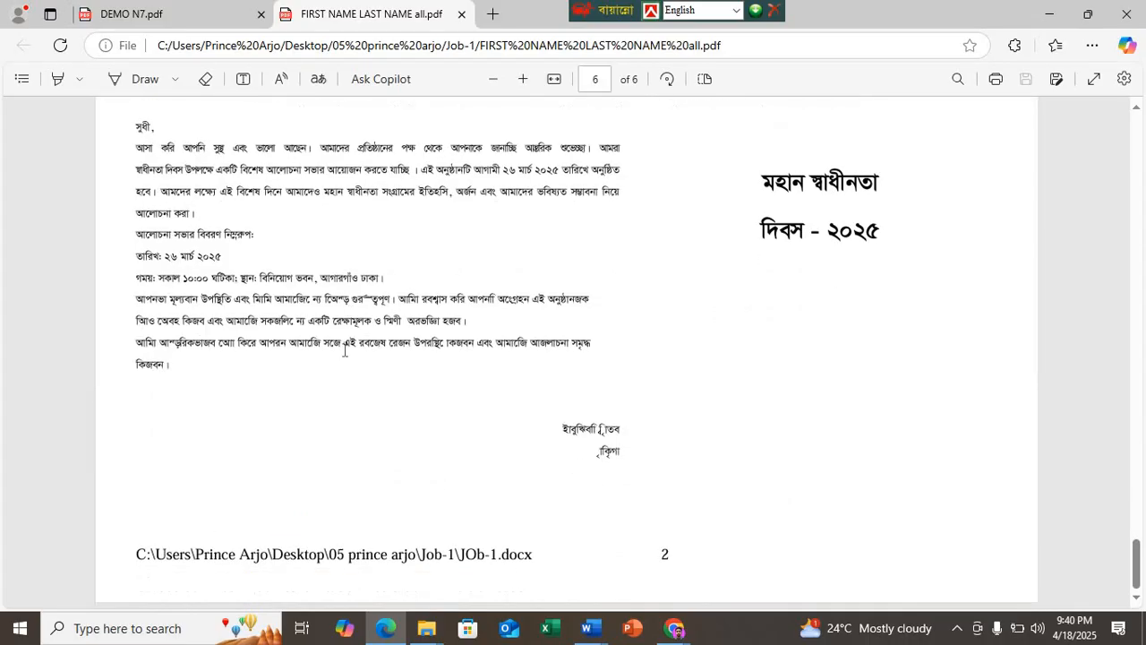
pyautogui.scroll(12, 344, 350)
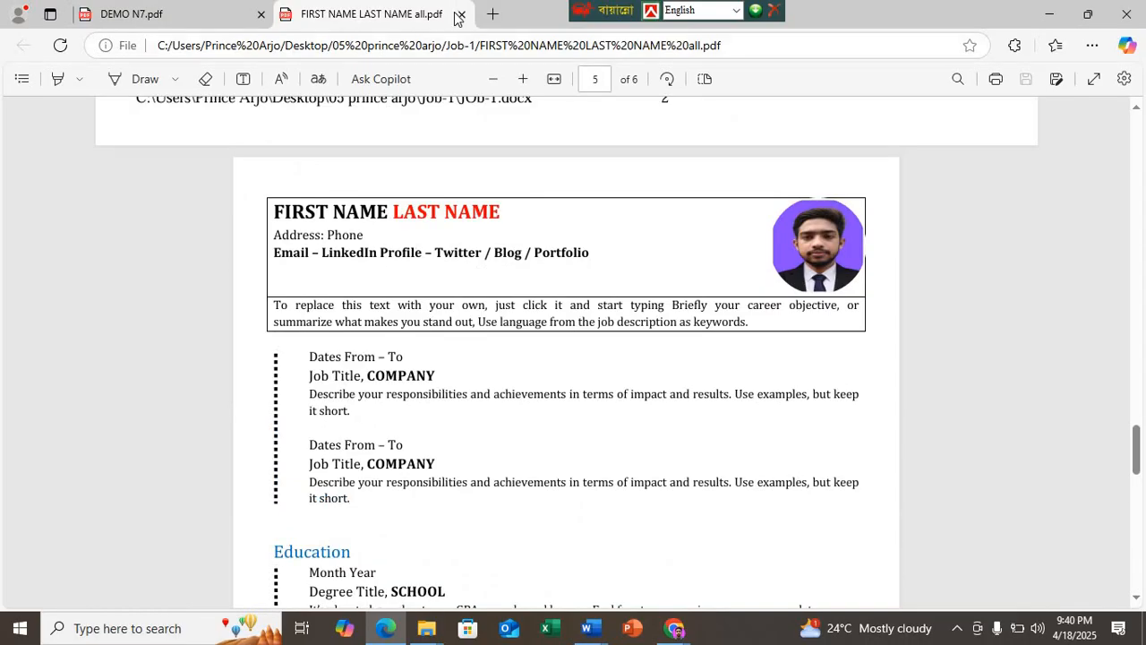
pyautogui.click(460, 15)
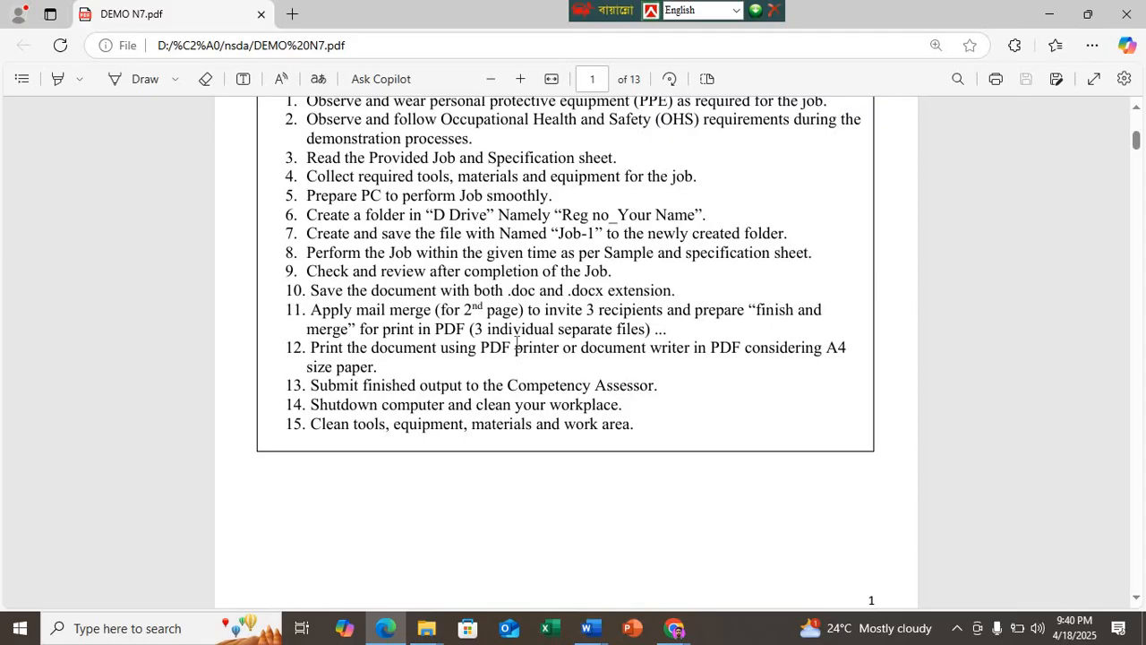
pyautogui.click(1049, 13)
# Step: Close the merged Letters1 document without saving it, and close JOb-1 with its changes saved
pyautogui.scroll(15, 511, 335)
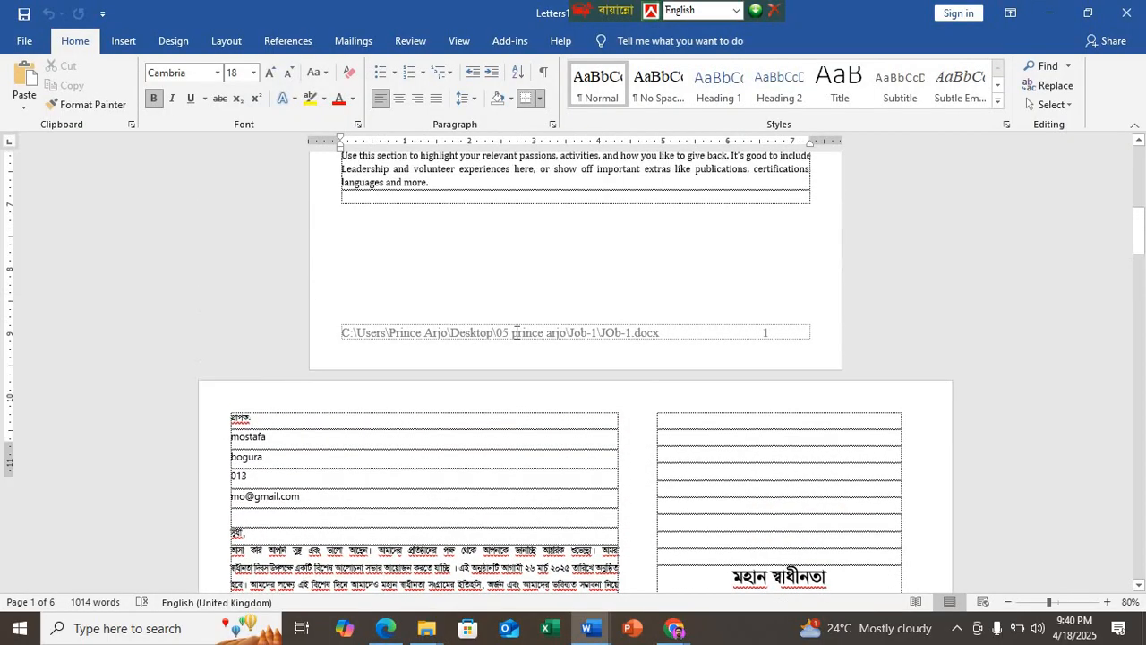
pyautogui.scroll(-20, 559, 337)
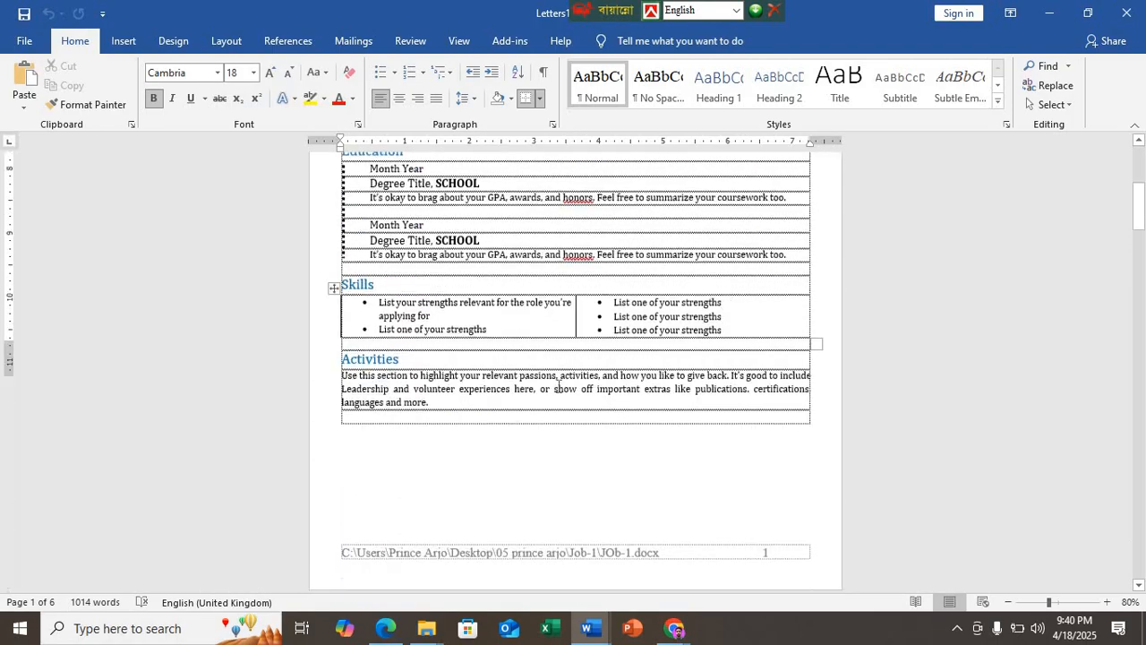
pyautogui.scroll(2, 580, 556)
pyautogui.scroll(10, 580, 556)
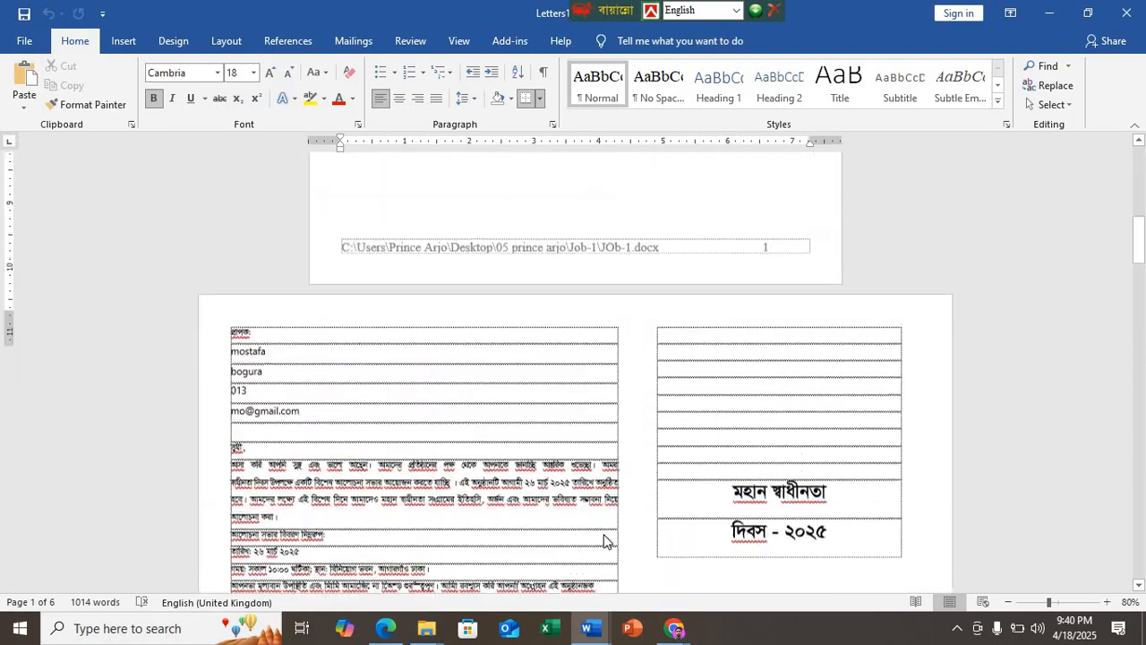
pyautogui.click(353, 41)
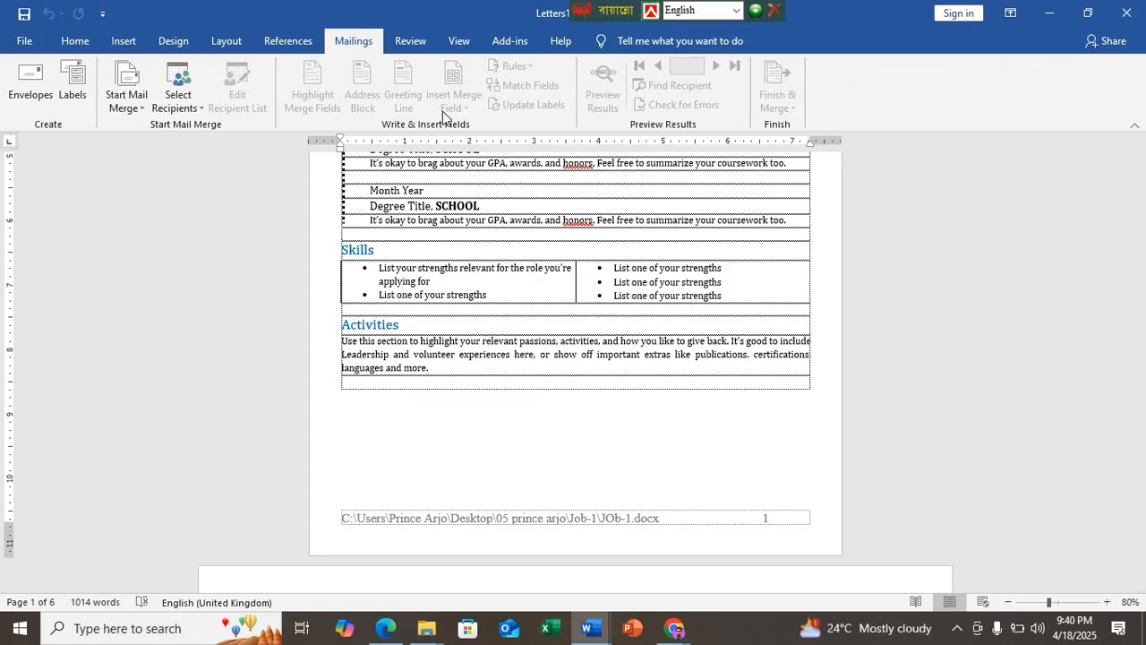
pyautogui.moveTo(442, 14); pyautogui.dragTo(442, 112)
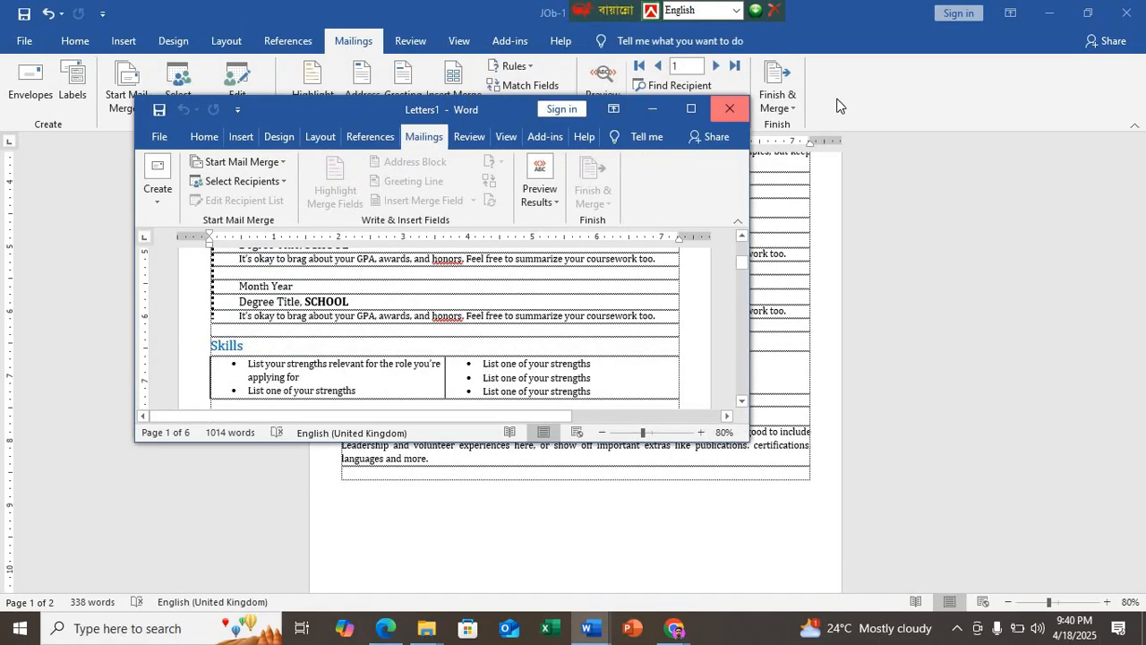
pyautogui.click(730, 109)
pyautogui.click(507, 345)
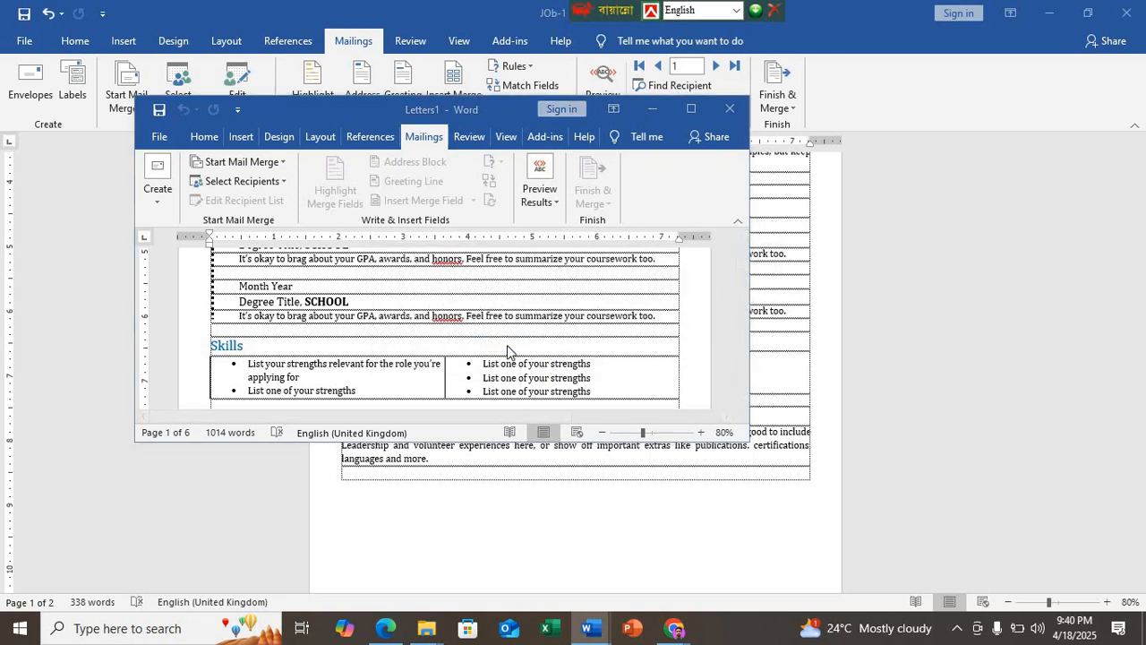
pyautogui.press('Escape')
pyautogui.click(730, 108)
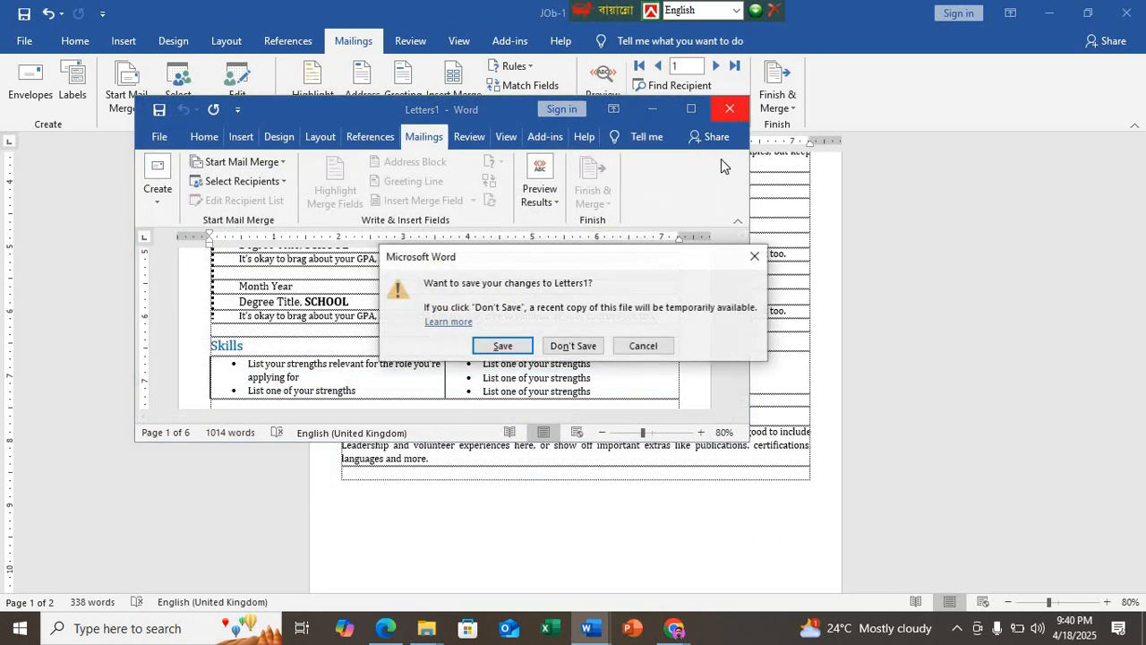
pyautogui.click(569, 347)
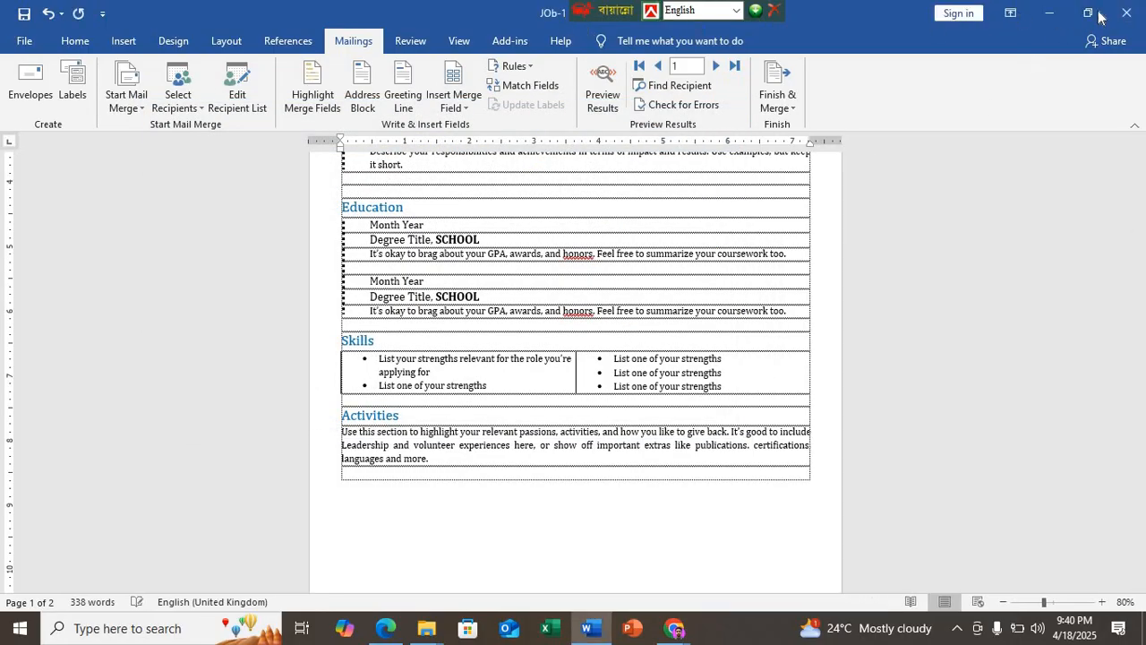
pyautogui.click(1126, 12)
pyautogui.click(504, 330)
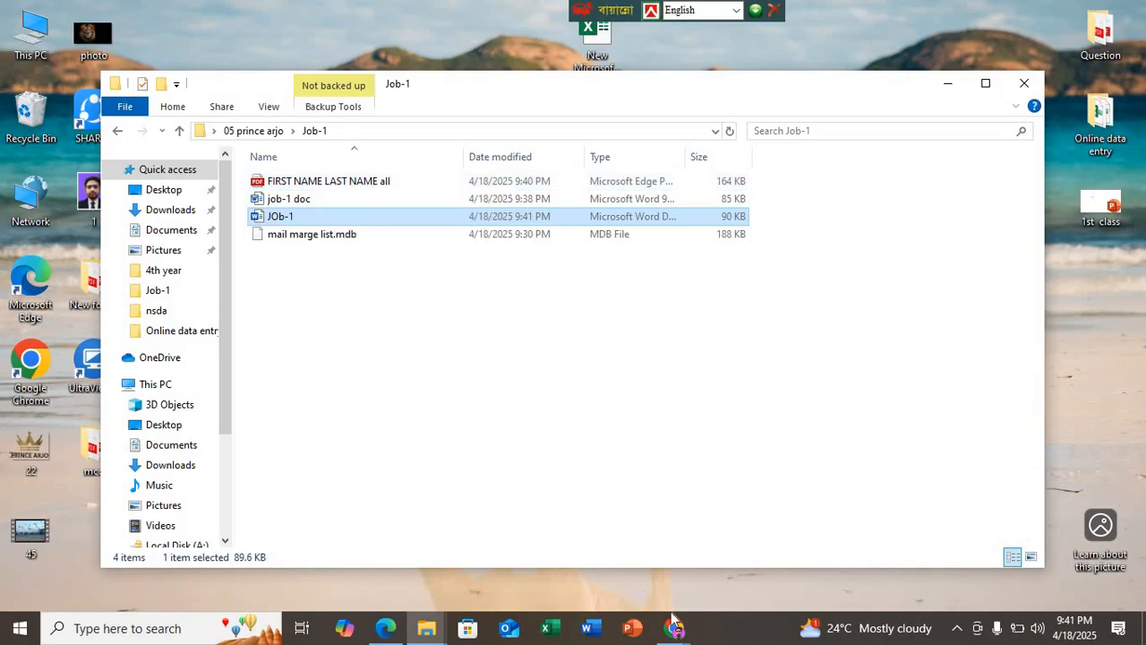
# Step: Switch to the Google Meet window in Chrome and close the Bijoy Unicode Converter page
pyautogui.moveTo(676, 628)
pyautogui.click(575, 569)
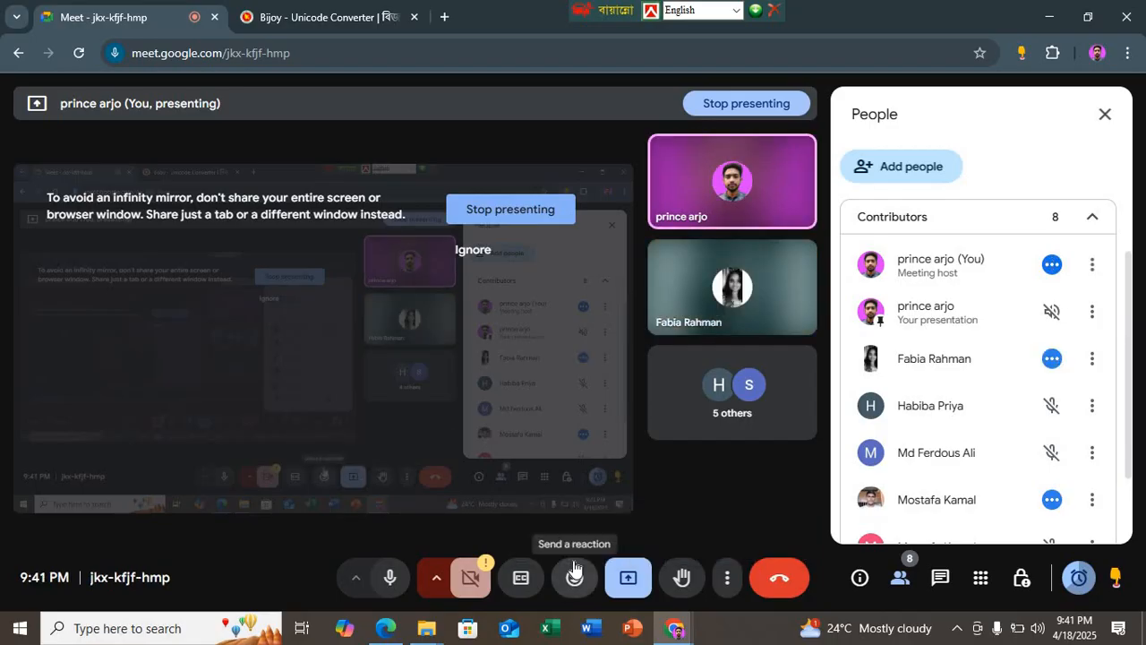
pyautogui.click(413, 17)
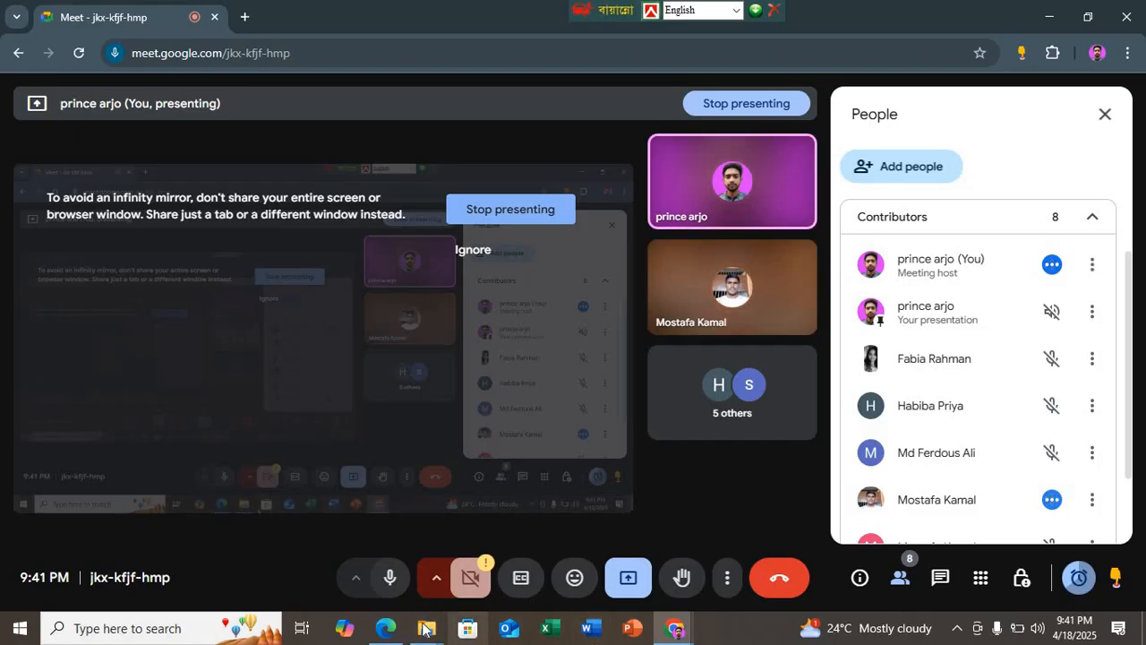
# Step: Open the "FIRST NAME LAST NAME all" PDF from the Job-1 folder in File Explorer
pyautogui.moveTo(426, 628)
pyautogui.moveTo(335, 542)
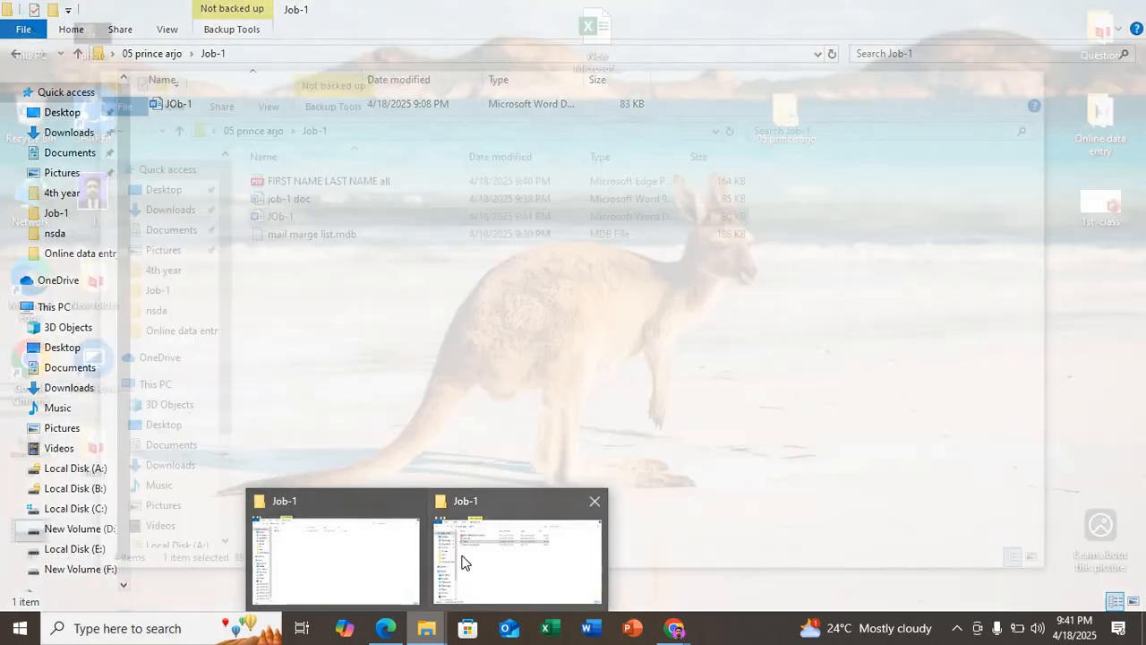
pyautogui.click(461, 558)
pyautogui.doubleClick(305, 184)
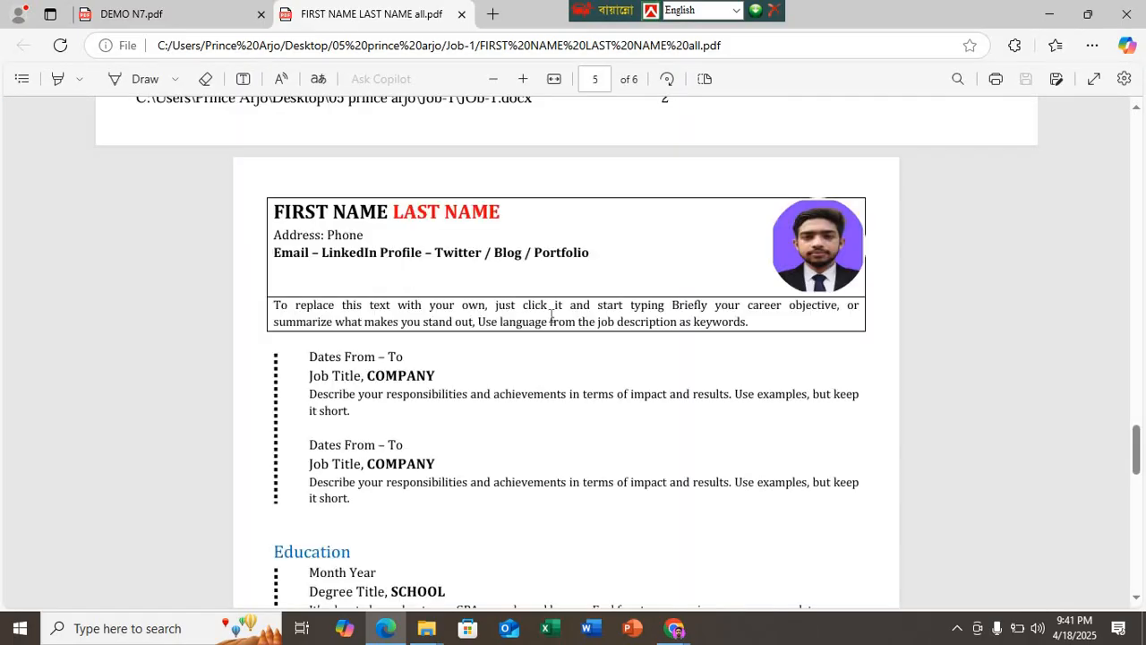
# Step: Examine the résumé and invitation pages for every recipient in the merged PDF, close it, and return to the Job-1 folder
pyautogui.keyDown('ctrl'); pyautogui.scroll(-5, 552, 315); pyautogui.keyUp('ctrl')
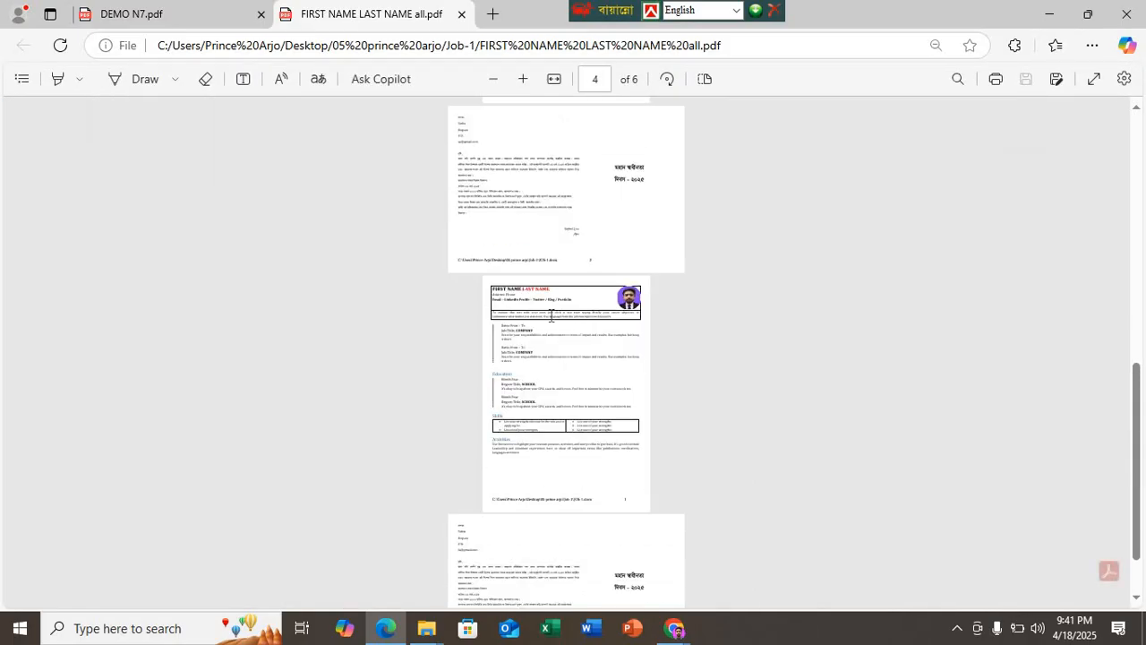
pyautogui.scroll(3, 562, 316)
pyautogui.scroll(2, 554, 212)
pyautogui.keyDown('ctrl'); pyautogui.scroll(1, 554, 212); pyautogui.keyUp('ctrl')
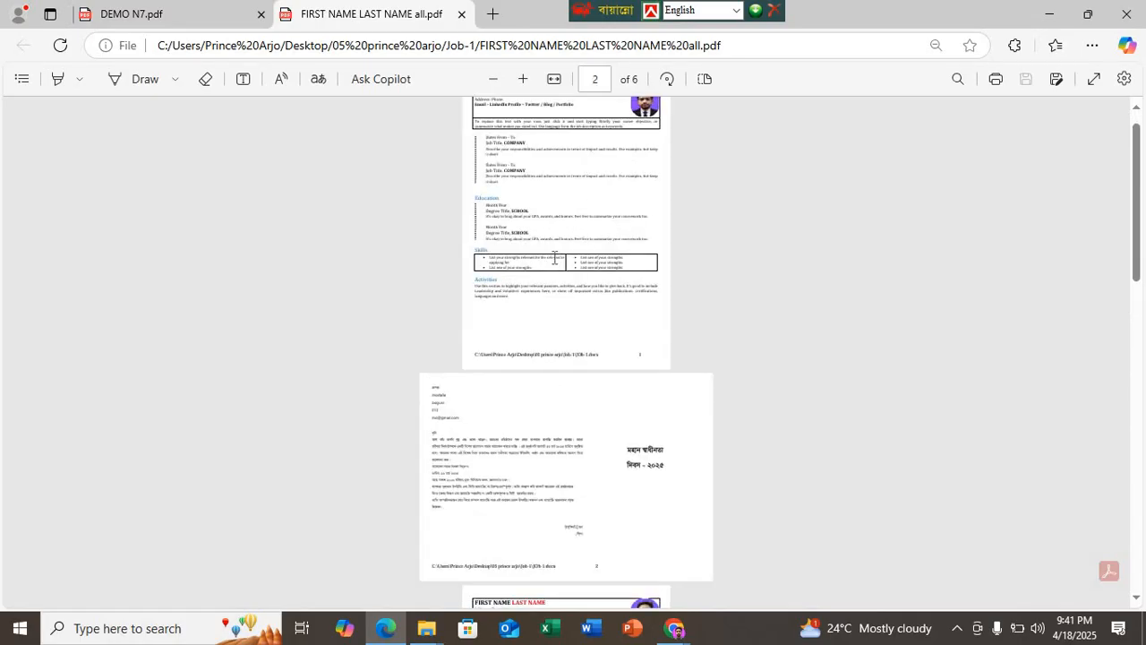
pyautogui.keyDown('ctrl'); pyautogui.scroll(2, 555, 261); pyautogui.keyUp('ctrl')
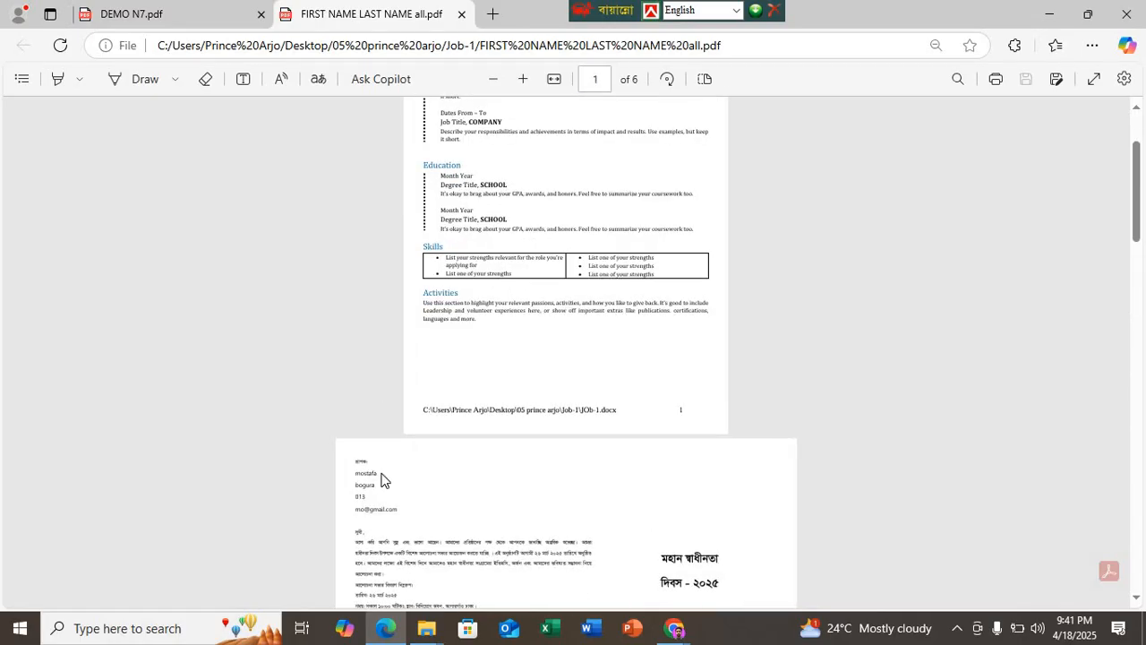
pyautogui.scroll(-10, 382, 475)
pyautogui.scroll(-10, 490, 292)
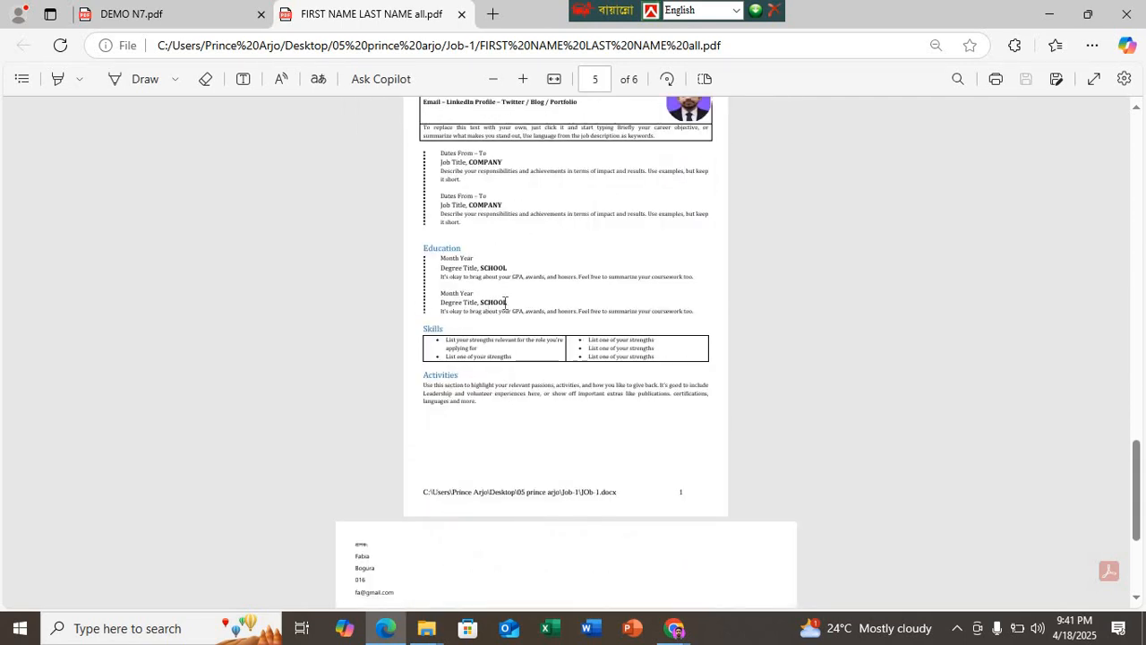
pyautogui.scroll(-3, 510, 299)
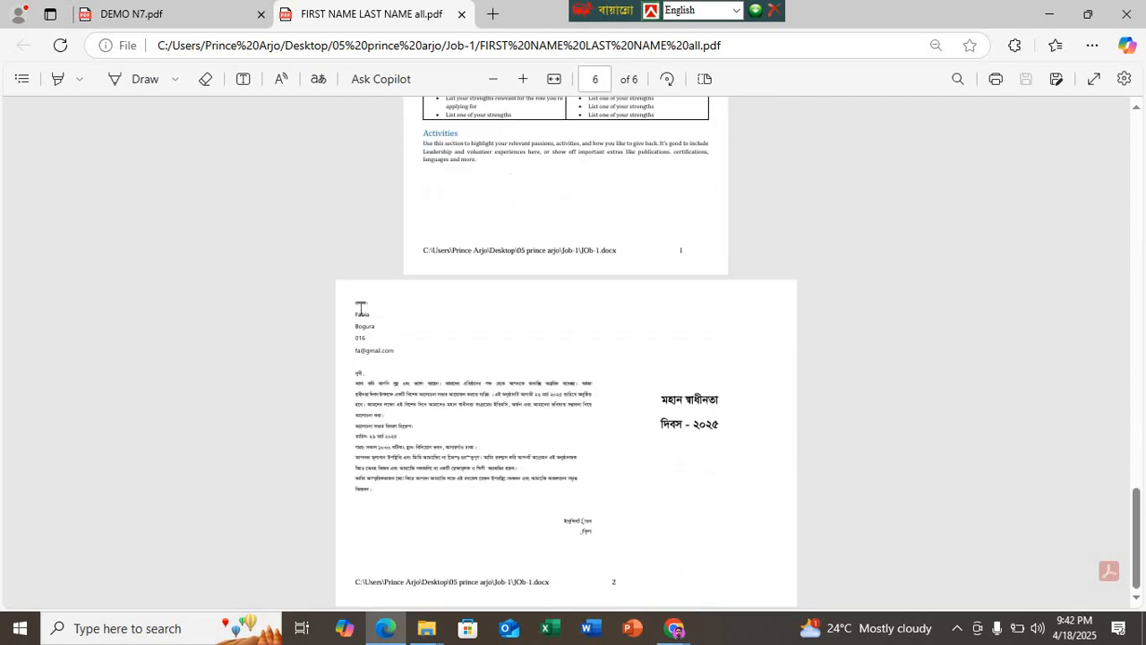
pyautogui.click(461, 14)
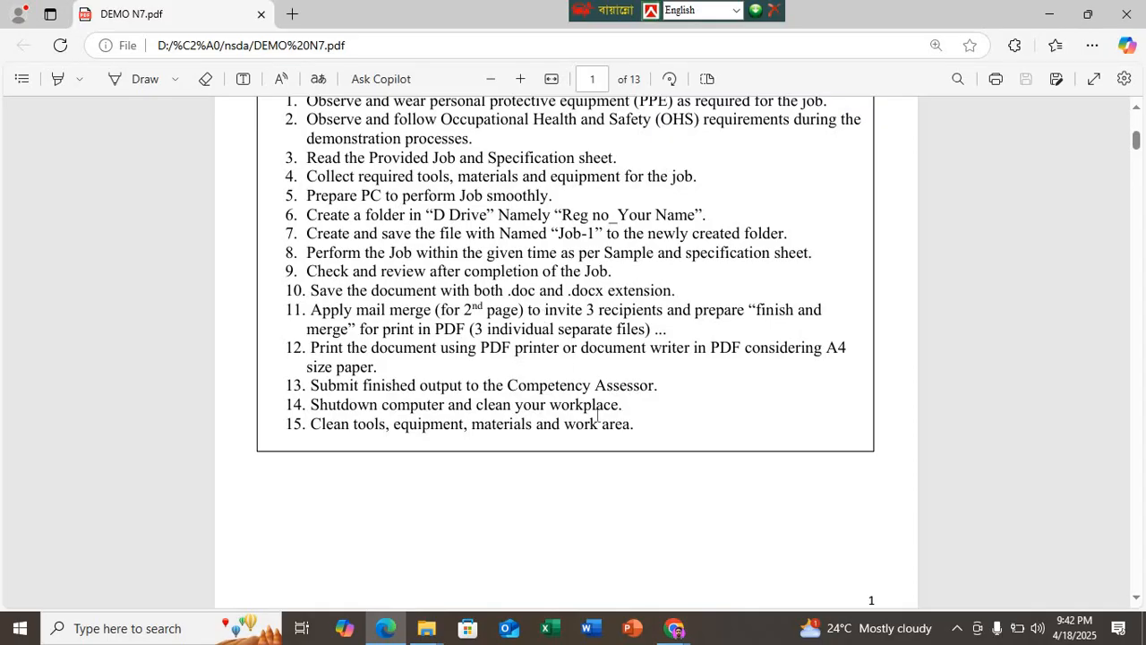
pyautogui.click(1049, 14)
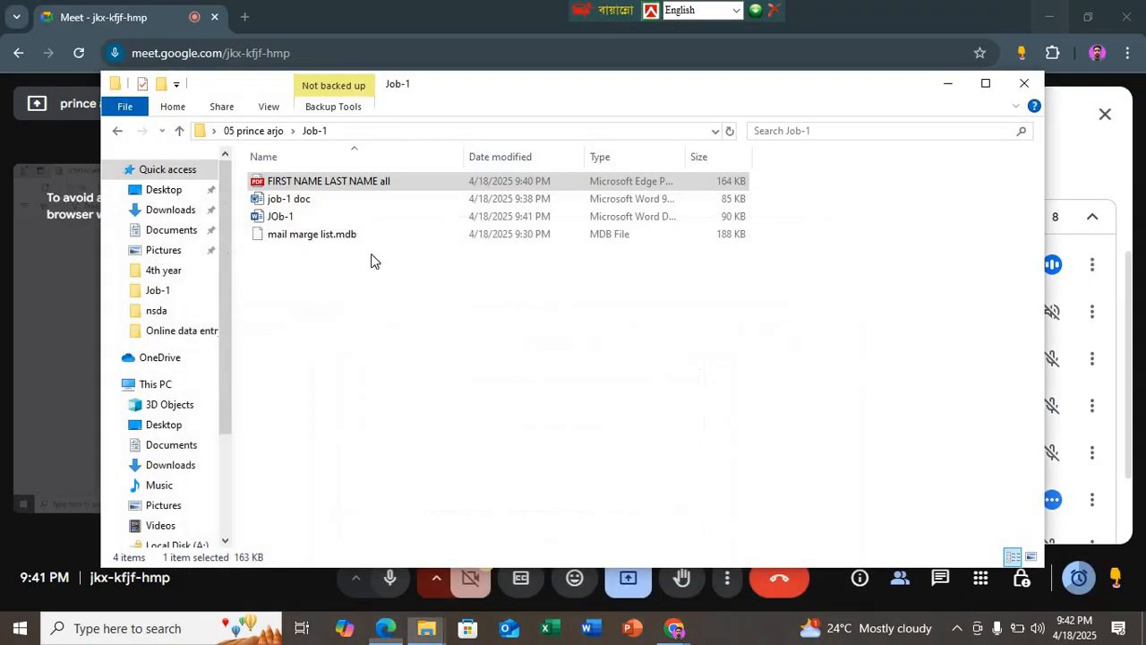
# Step: Reopen the "FIRST NAME LAST NAME all" PDF, check the first recipient's résumé and invitation pages, and close the file
pyautogui.click(329, 181)
pyautogui.doubleClick(327, 183)
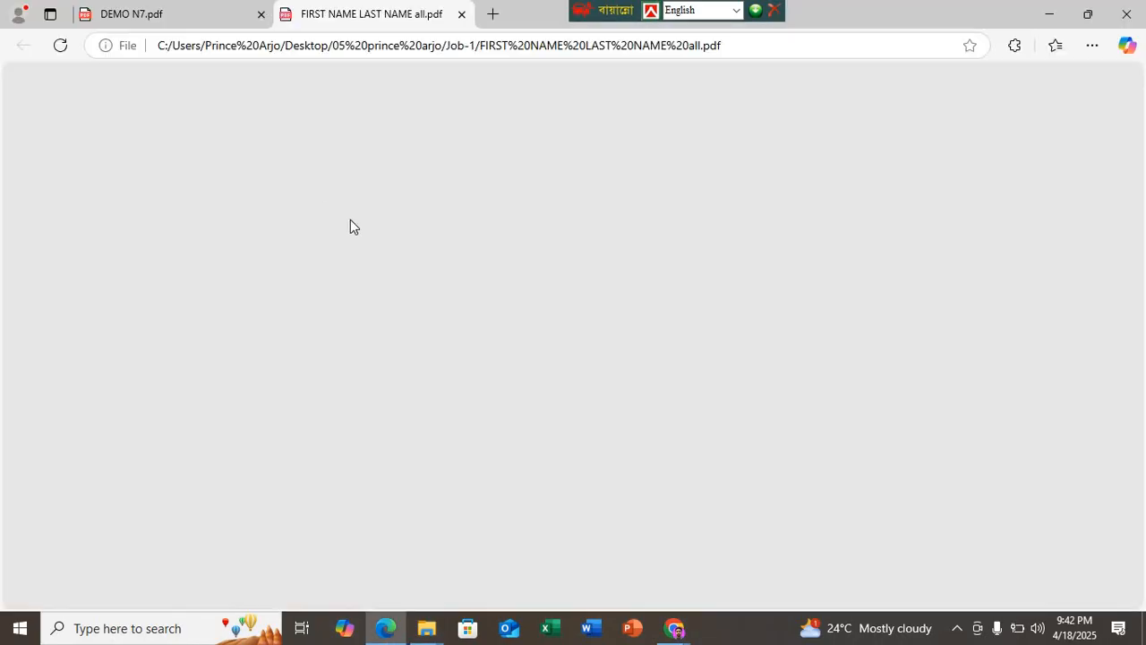
pyautogui.scroll(5, 350, 226)
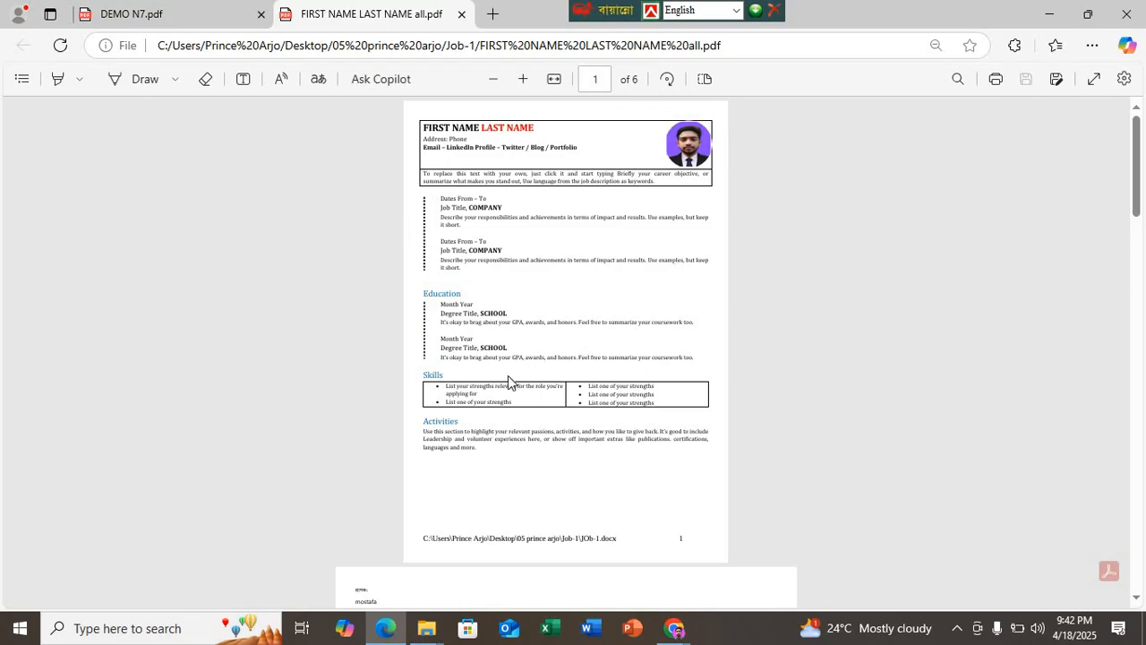
pyautogui.scroll(-5, 527, 332)
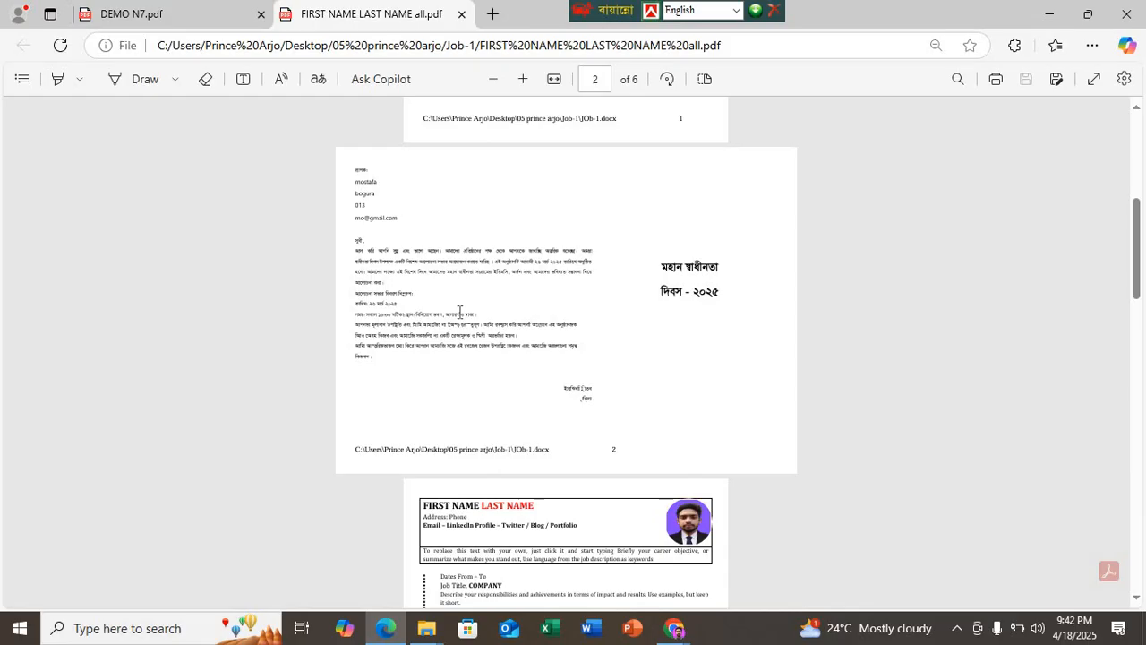
pyautogui.click(461, 14)
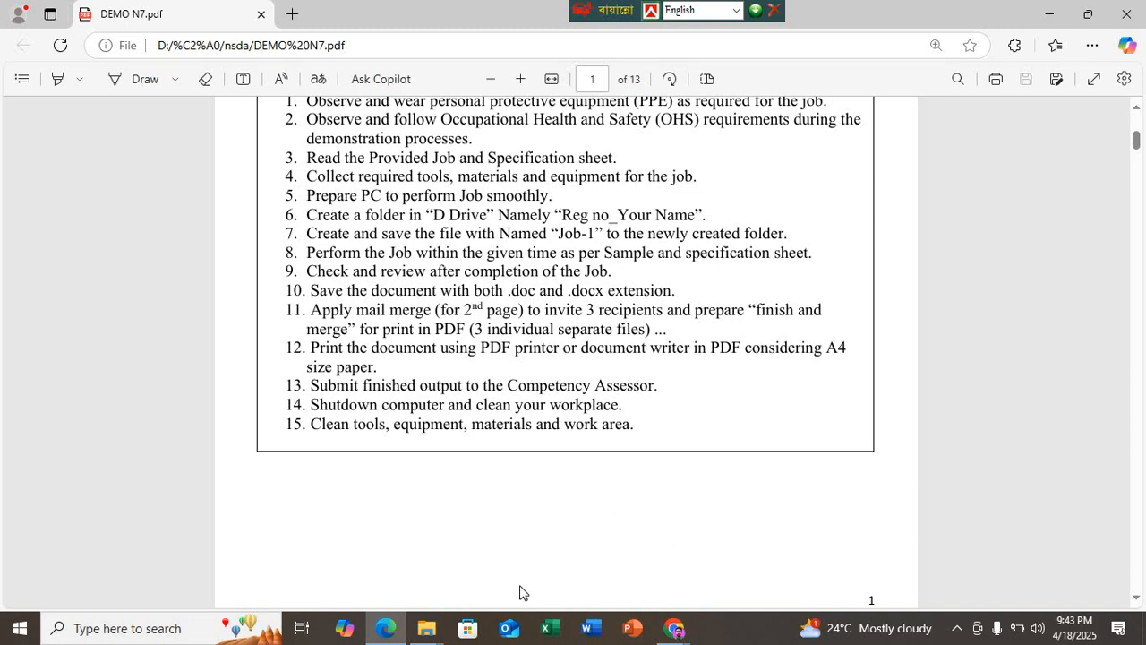
# Step: Return to the Job-1 folder and open the JOb-1 Word document with its mail-merge recipient data connected
pyautogui.click(1058, 22)
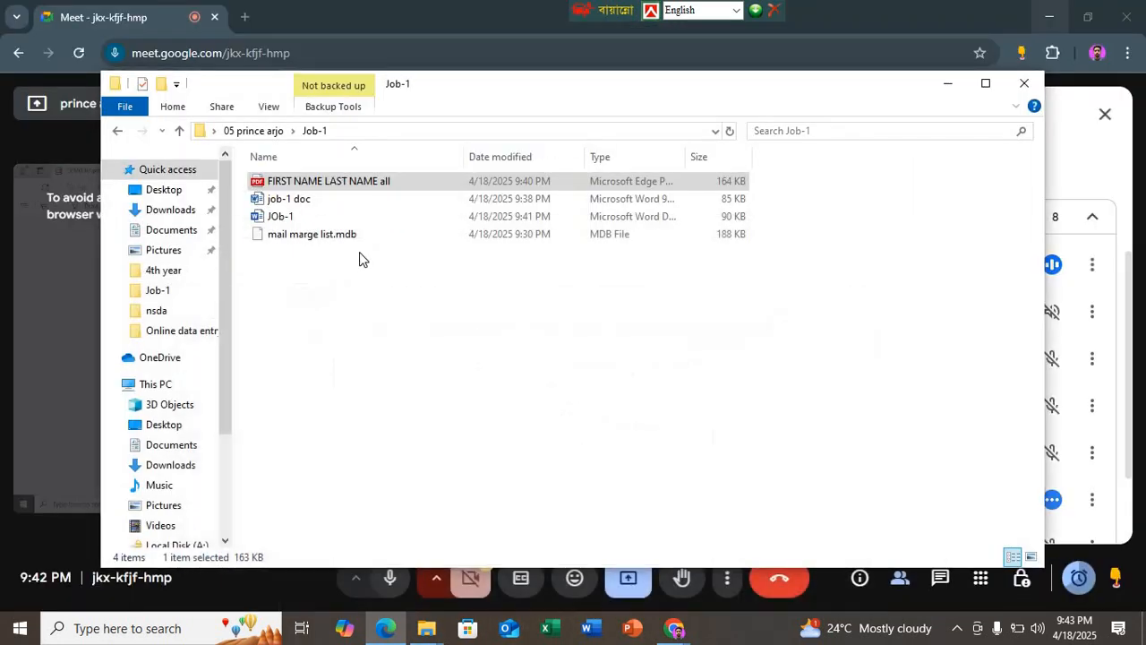
pyautogui.click(317, 219)
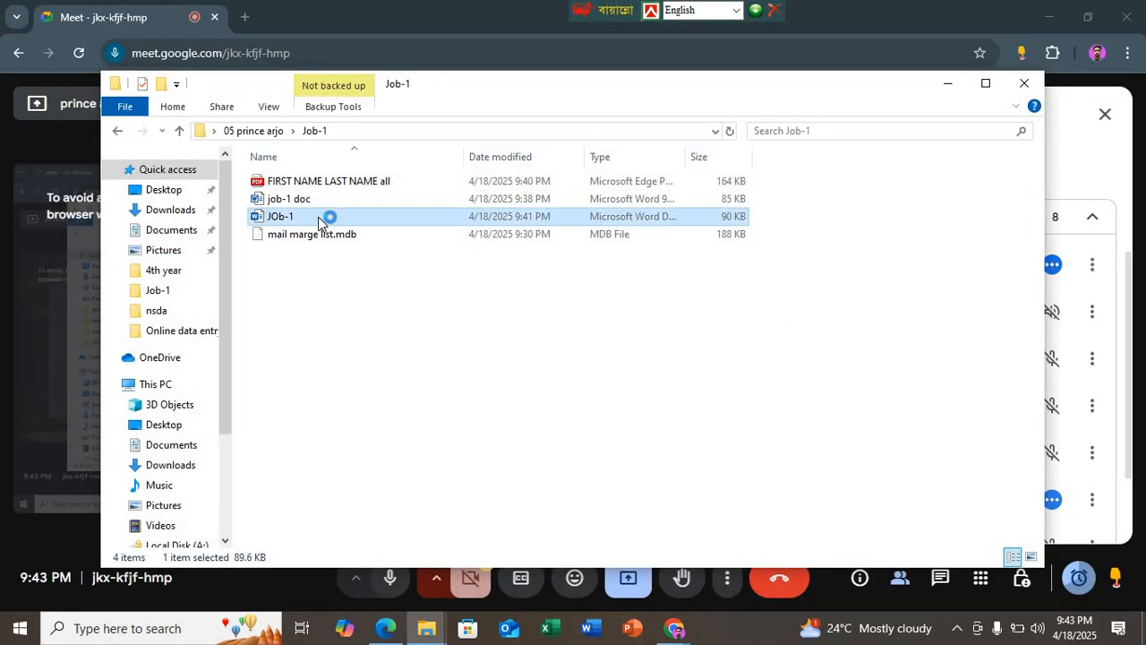
pyautogui.doubleClick(318, 219)
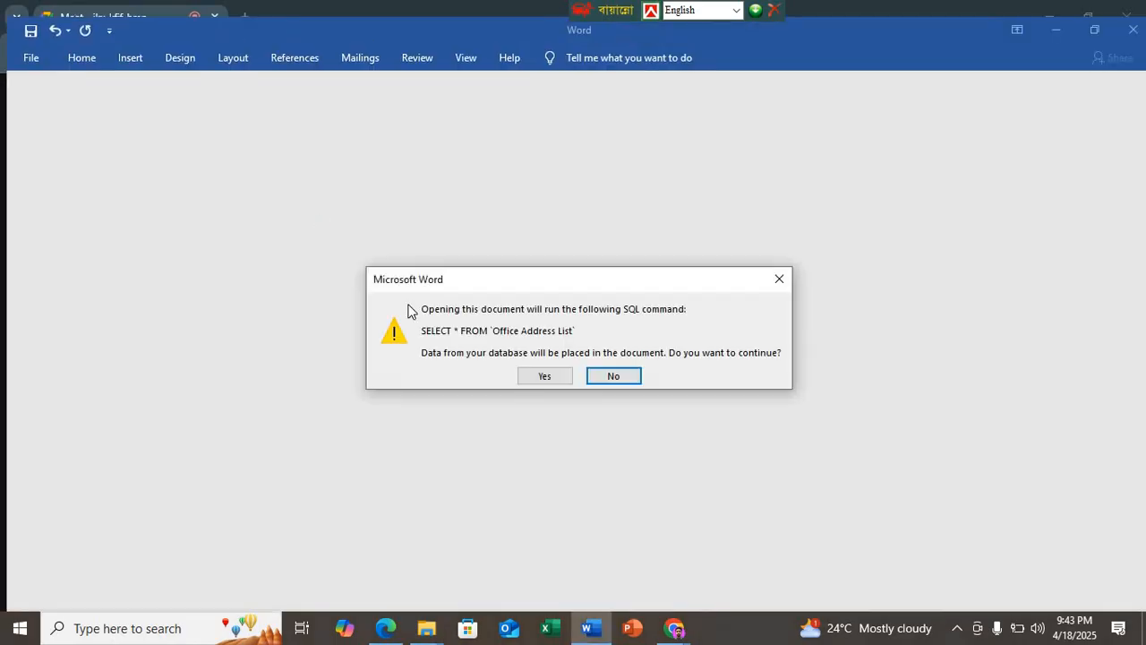
pyautogui.press('Return')
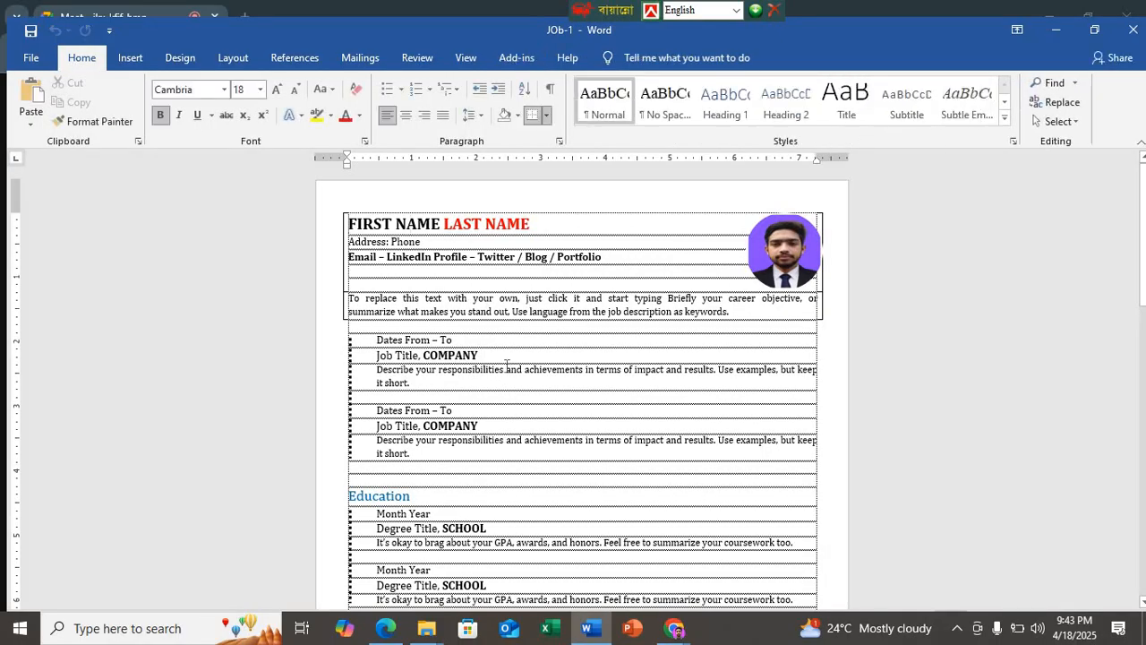
# Step: Merge all records to the Microsoft Print to PDF printer, printing only page 2 of the document
pyautogui.click(362, 59)
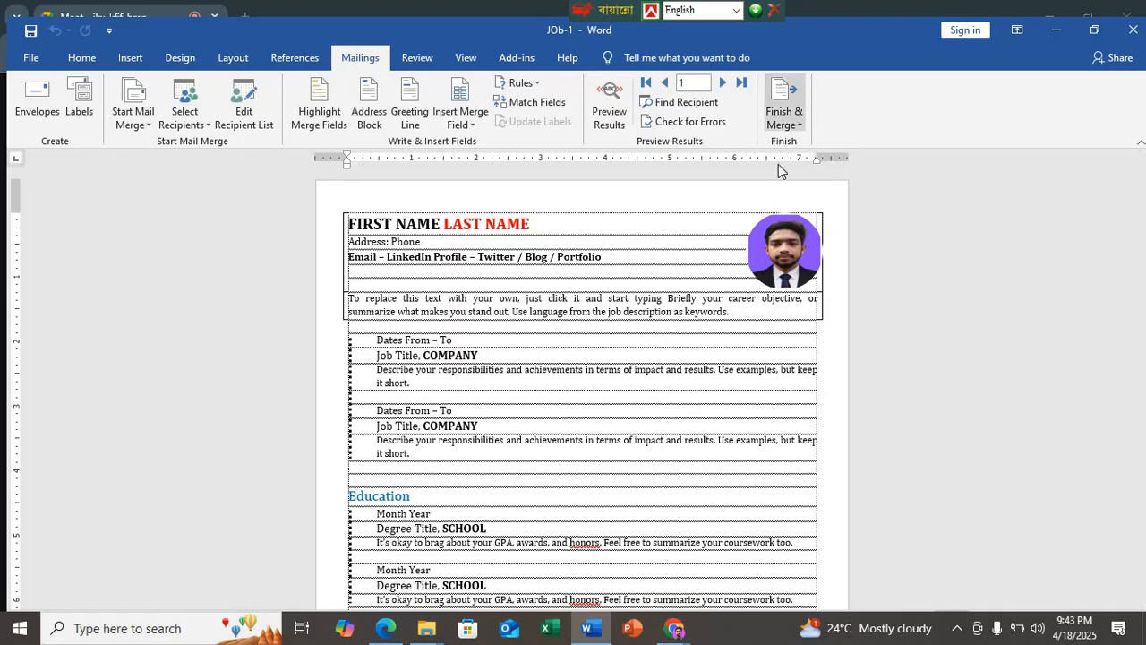
pyautogui.click(780, 116)
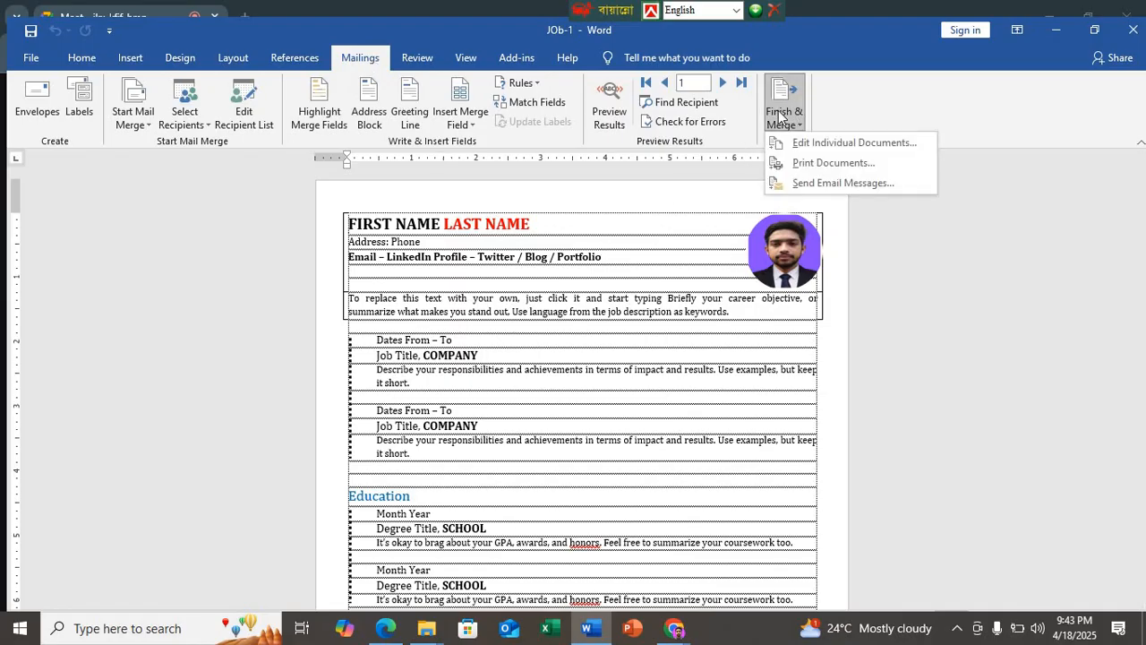
pyautogui.click(812, 165)
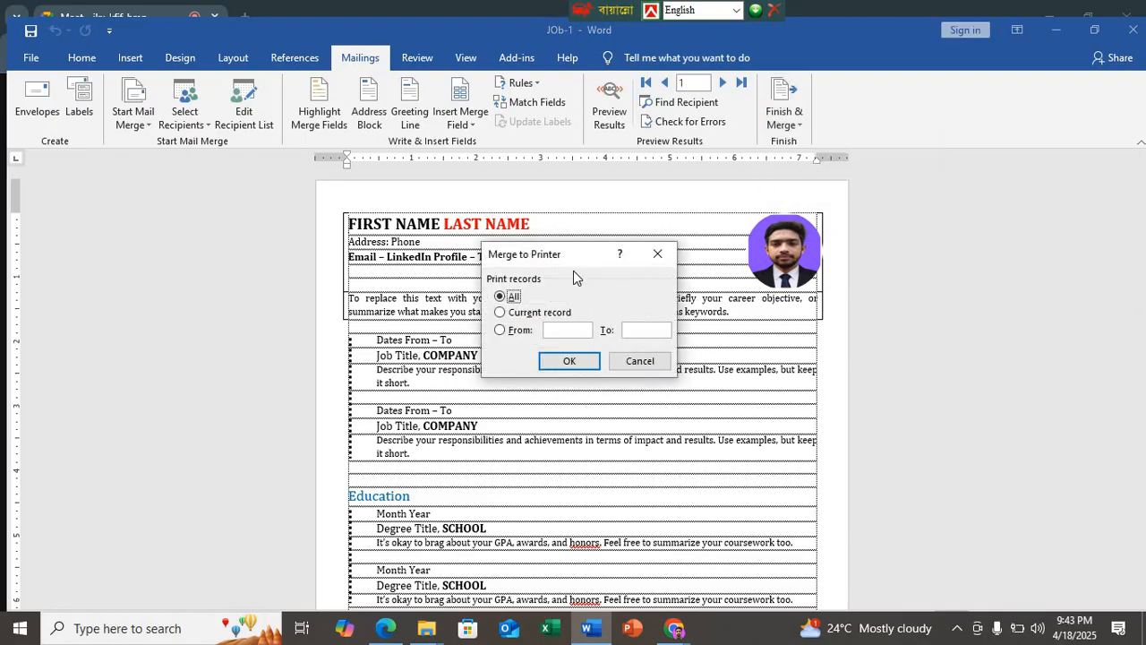
pyautogui.click(564, 360)
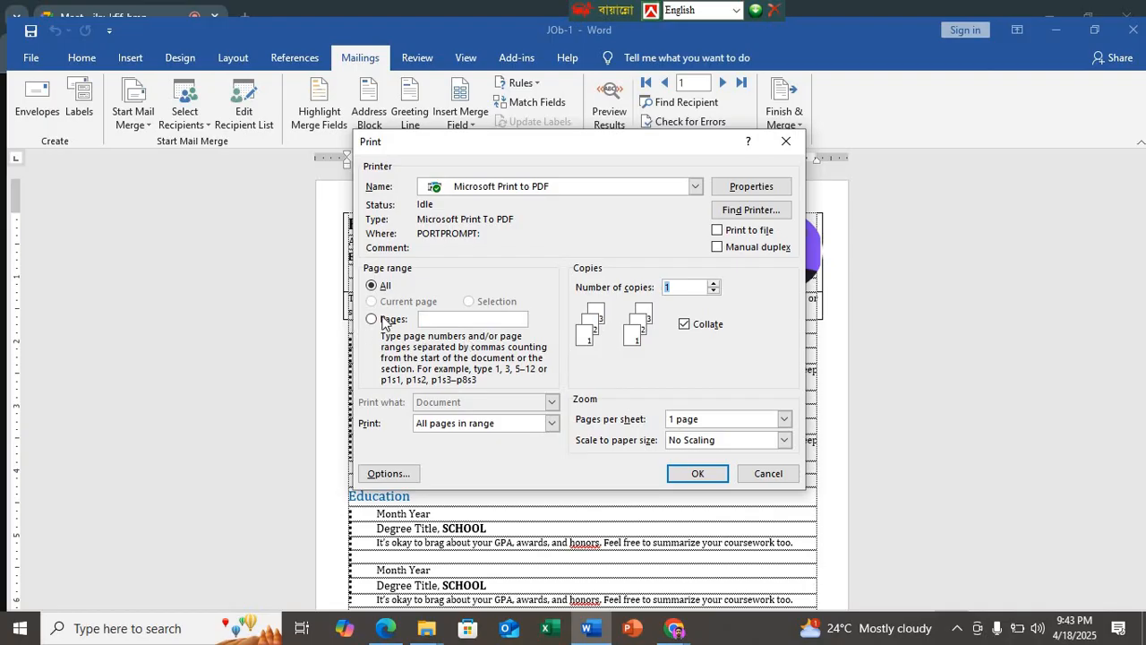
pyautogui.click(371, 320)
pyautogui.click(695, 187)
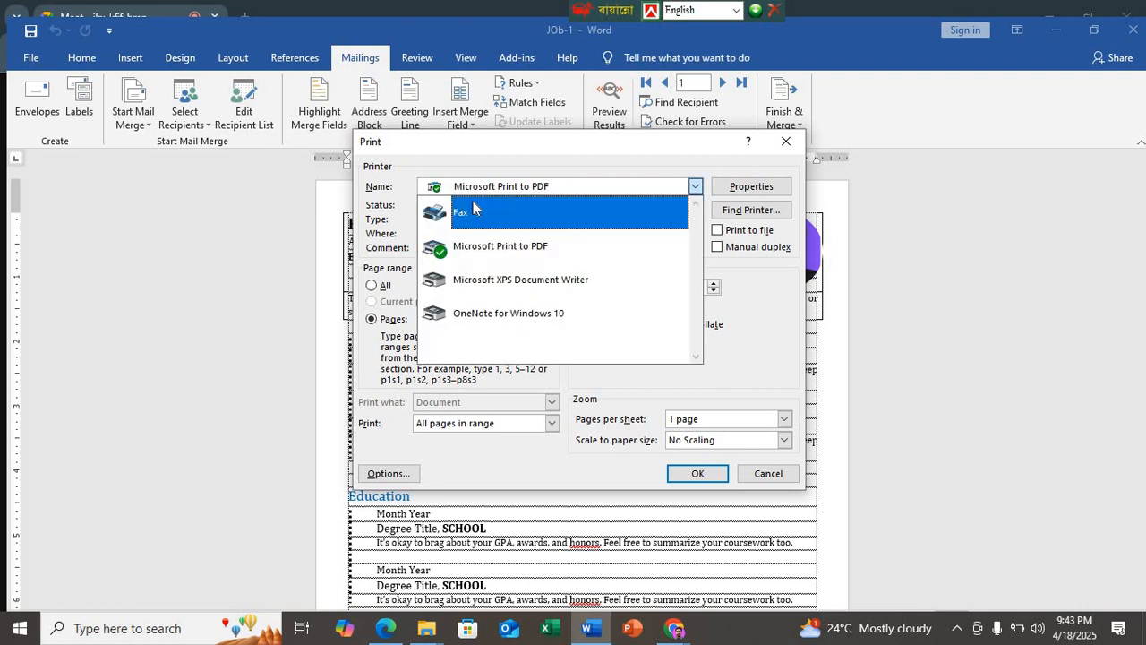
pyautogui.click(538, 255)
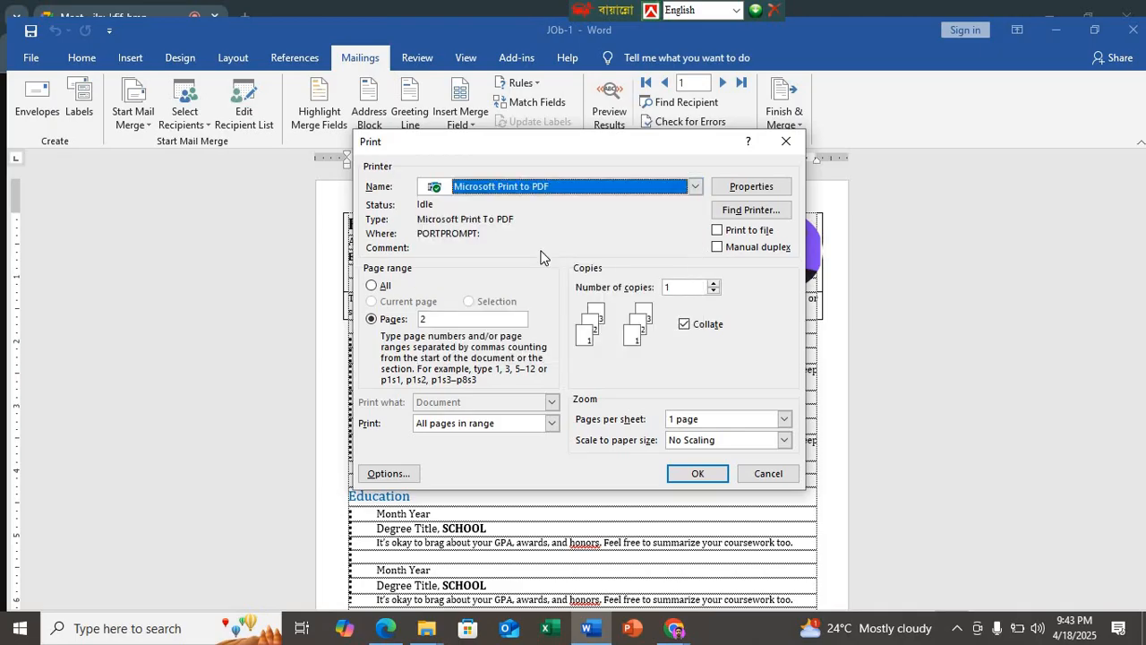
pyautogui.click(695, 475)
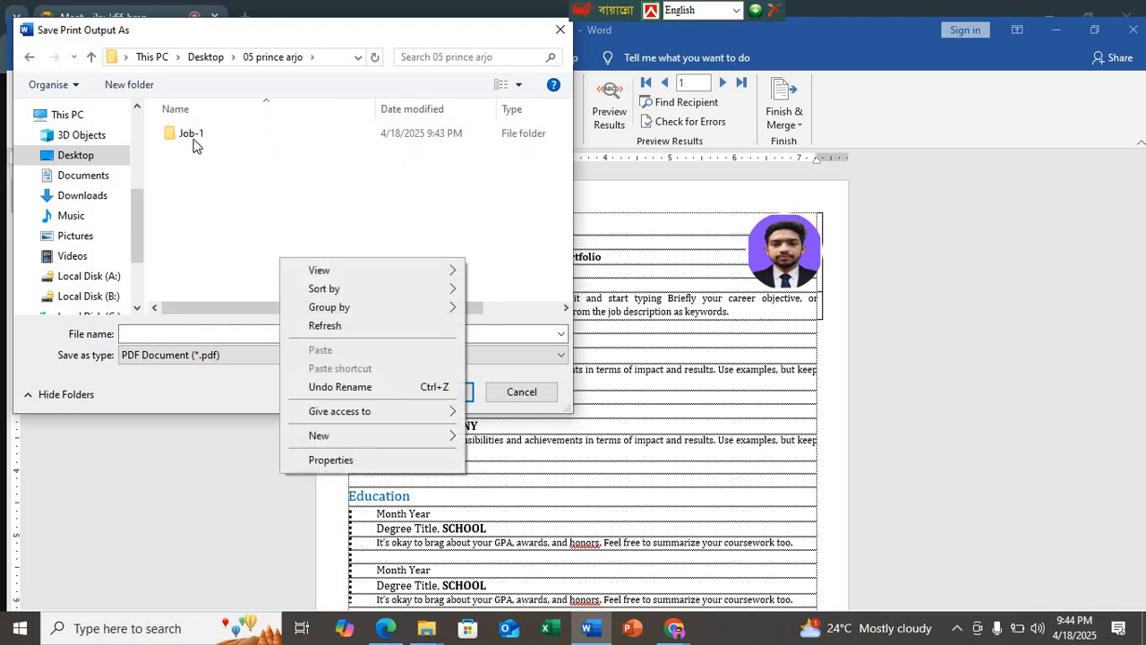
# Step: Save the print output in the Job-1 folder as a PDF named "FIRST NAME LAST NAME 2nd page onlr"
pyautogui.click(327, 326)
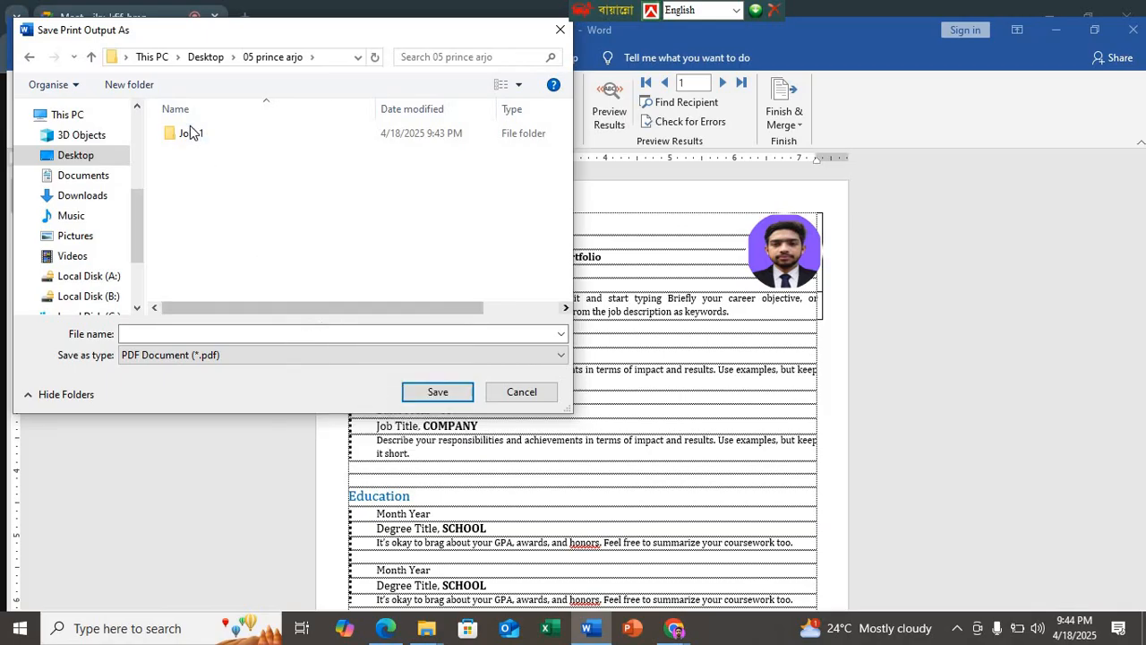
pyautogui.doubleClick(190, 133)
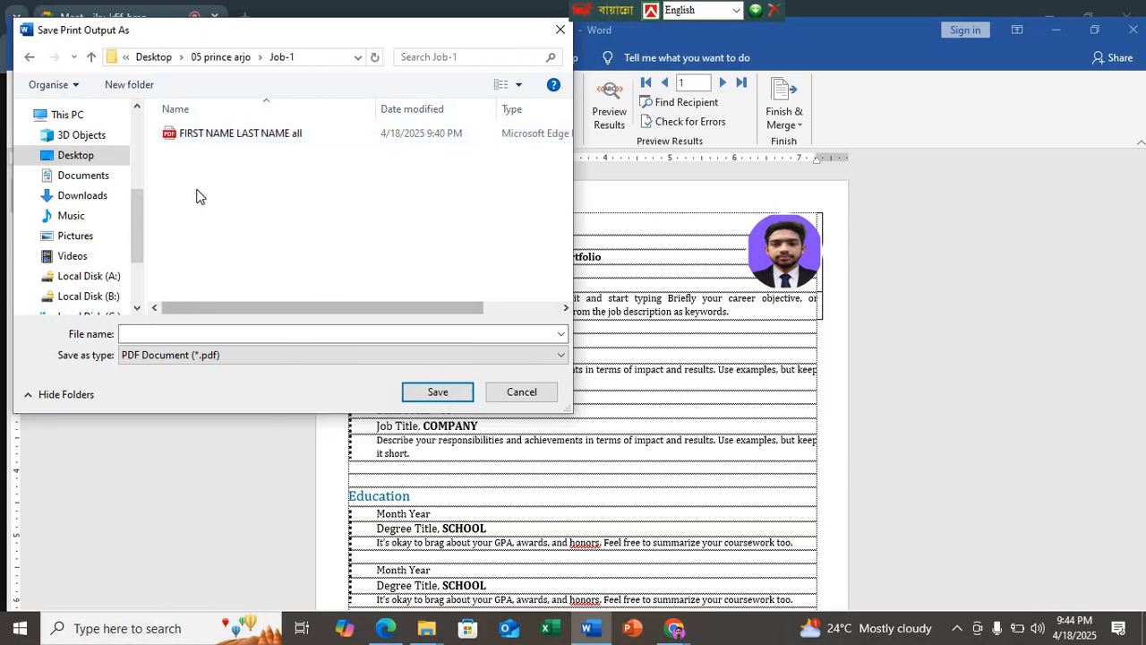
pyautogui.click(215, 133)
pyautogui.click(252, 332)
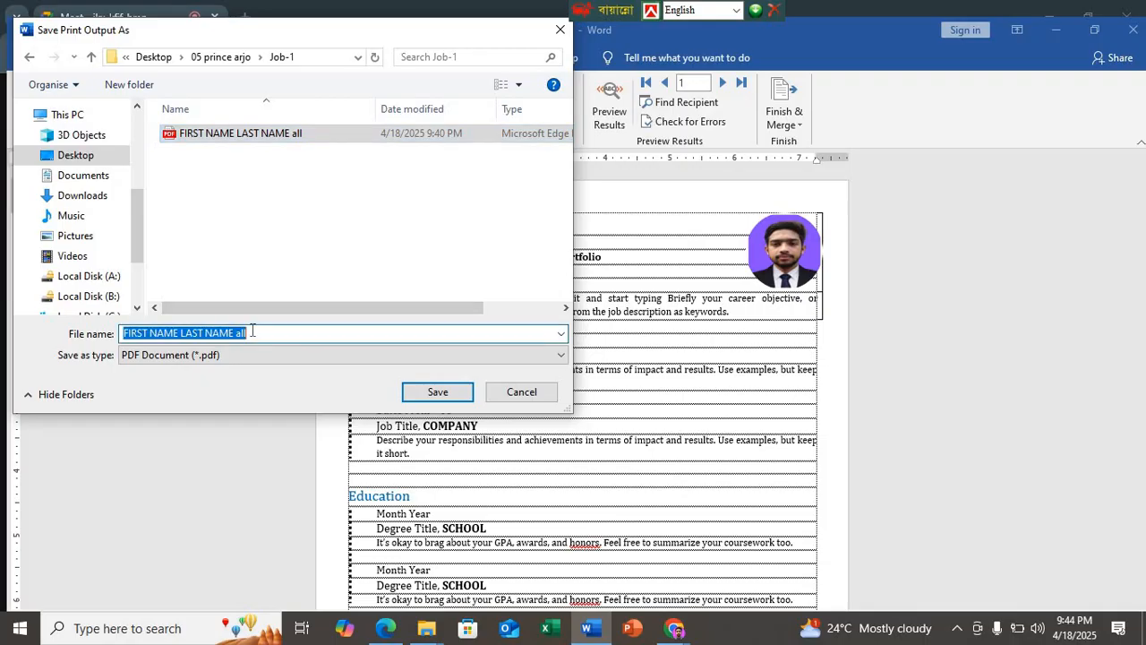
pyautogui.click(252, 332)
pyautogui.press('BackSpace')
pyautogui.press('BackSpace')
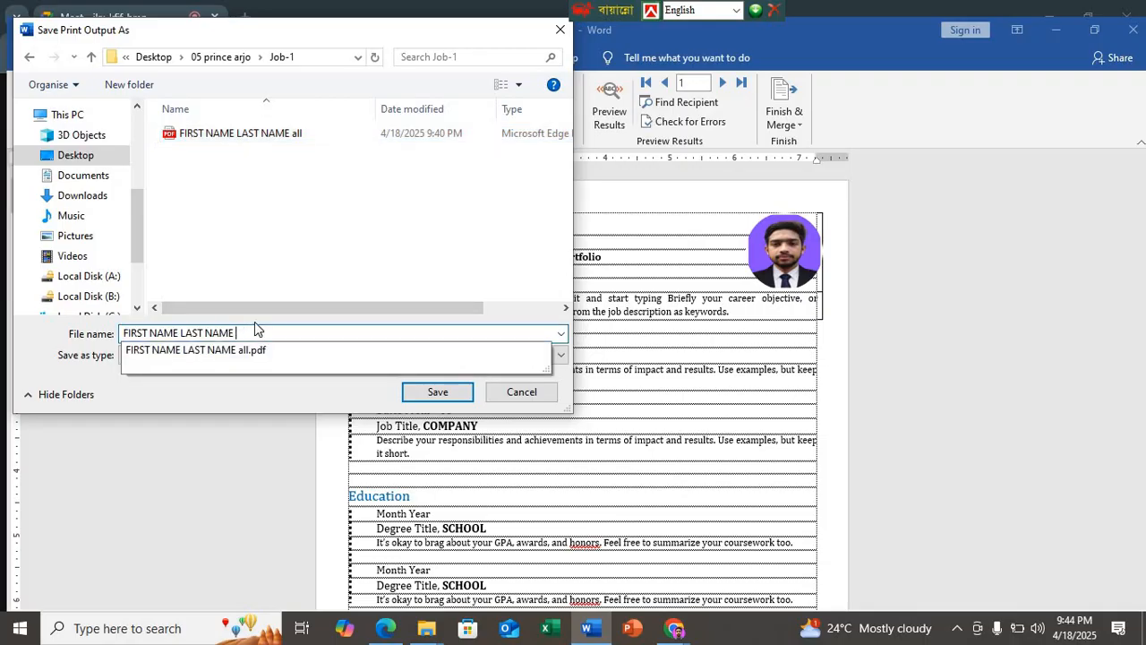
pyautogui.write('2nd p')
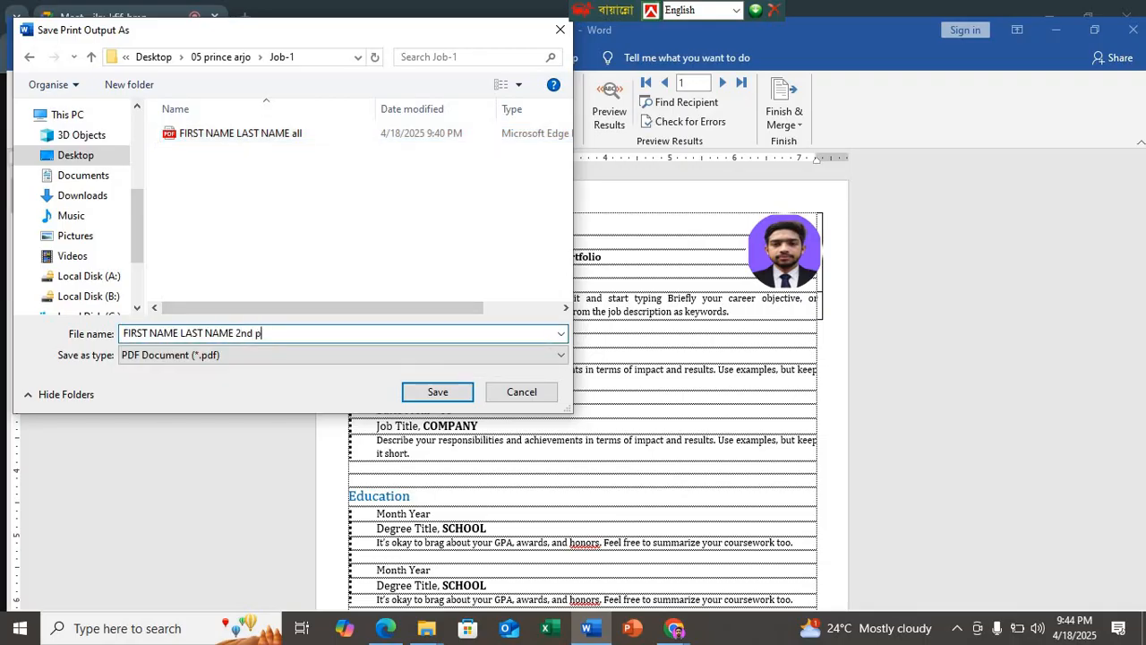
pyautogui.write('age onl')
pyautogui.press('Return')
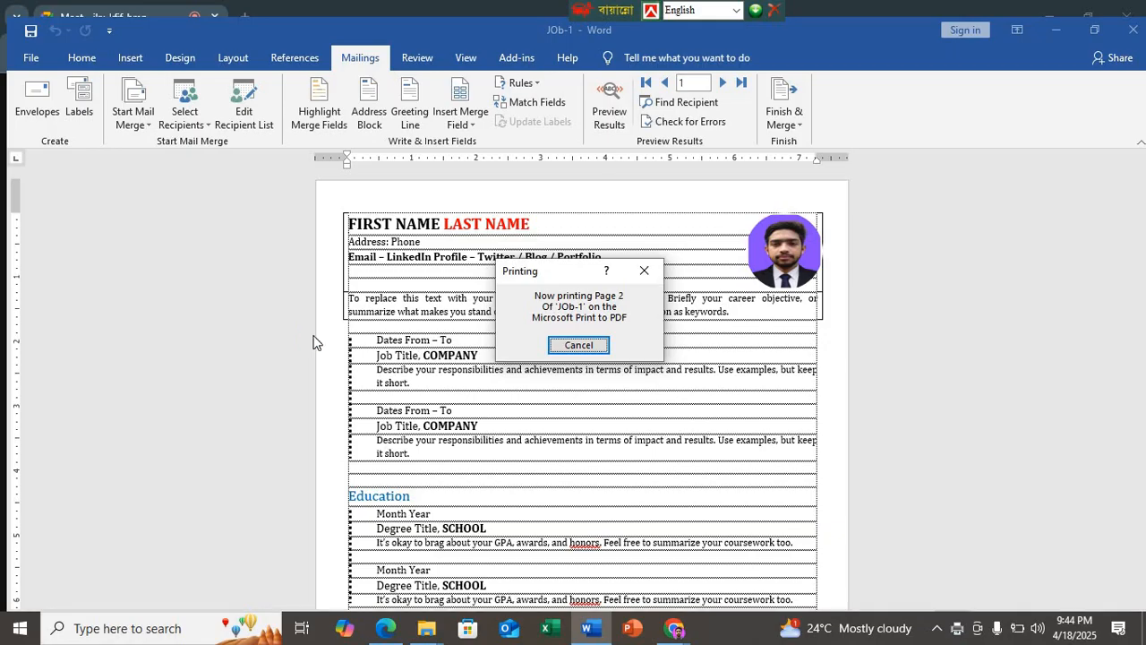
# Step: Open the "FIRST NAME LAST NAME 2nd page onlr" PDF, check each recipient's invitation page, close it, and return to the Job-1 folder
pyautogui.click(1057, 30)
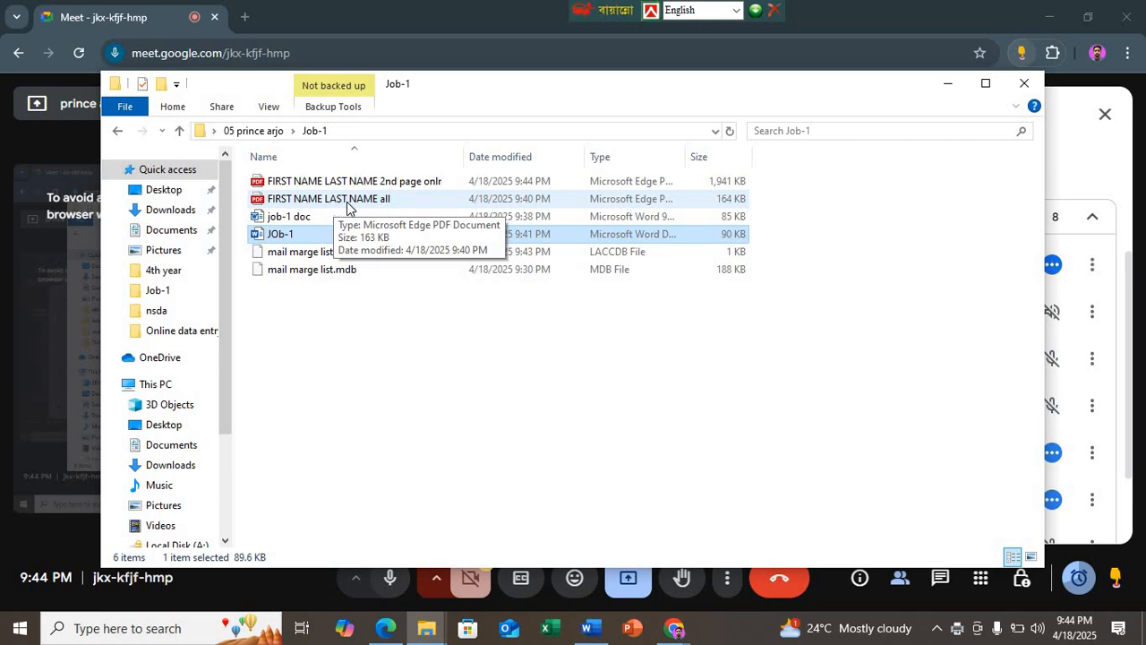
pyautogui.click(408, 185)
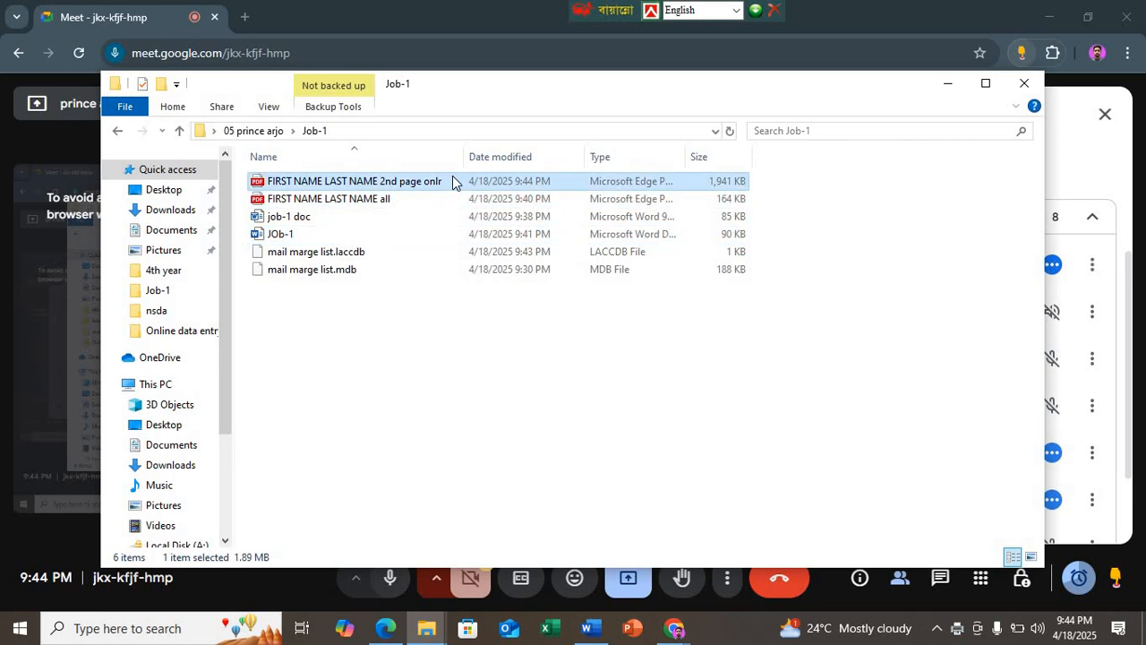
pyautogui.doubleClick(450, 186)
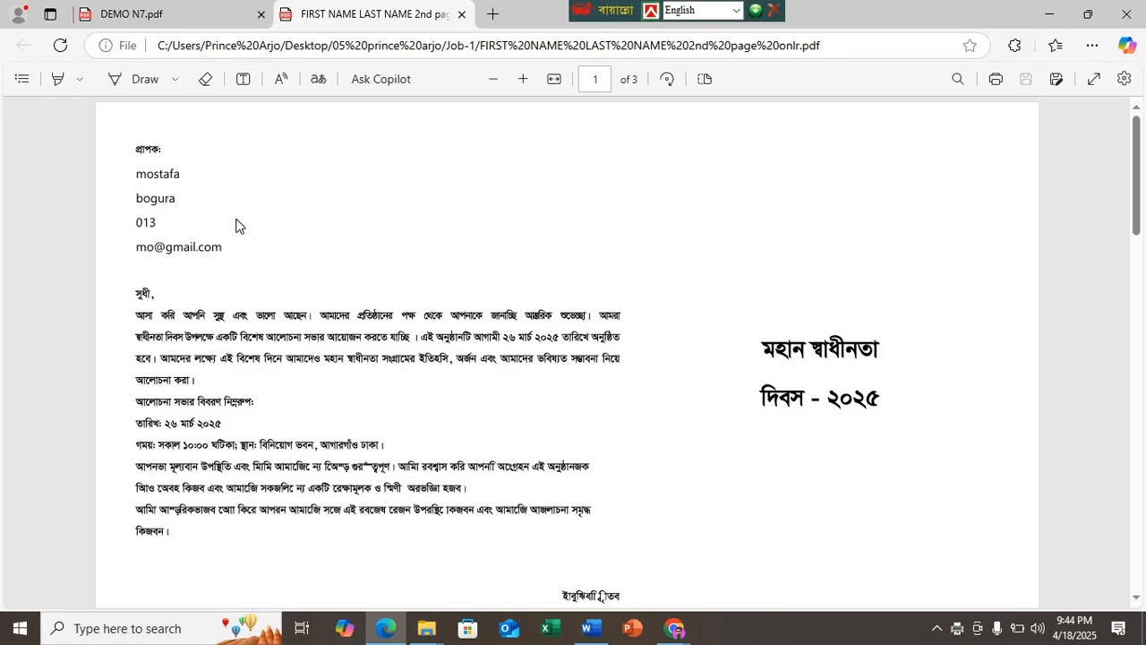
pyautogui.scroll(-10, 215, 224)
pyautogui.scroll(-12, 187, 273)
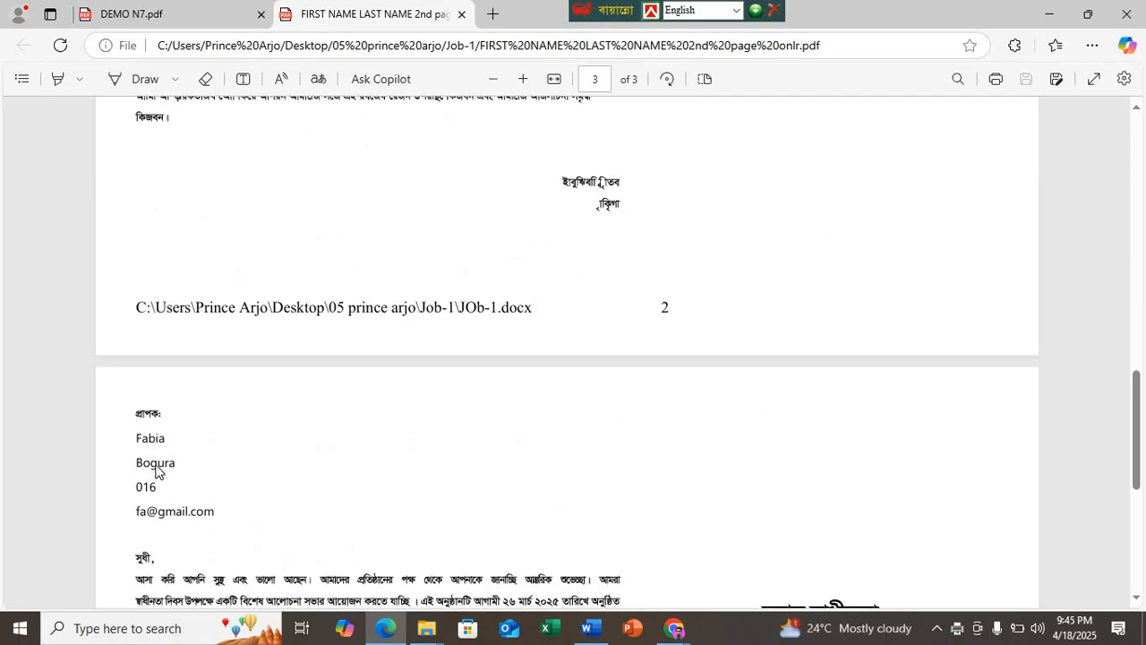
pyautogui.scroll(-5, 157, 465)
pyautogui.scroll(20, 155, 472)
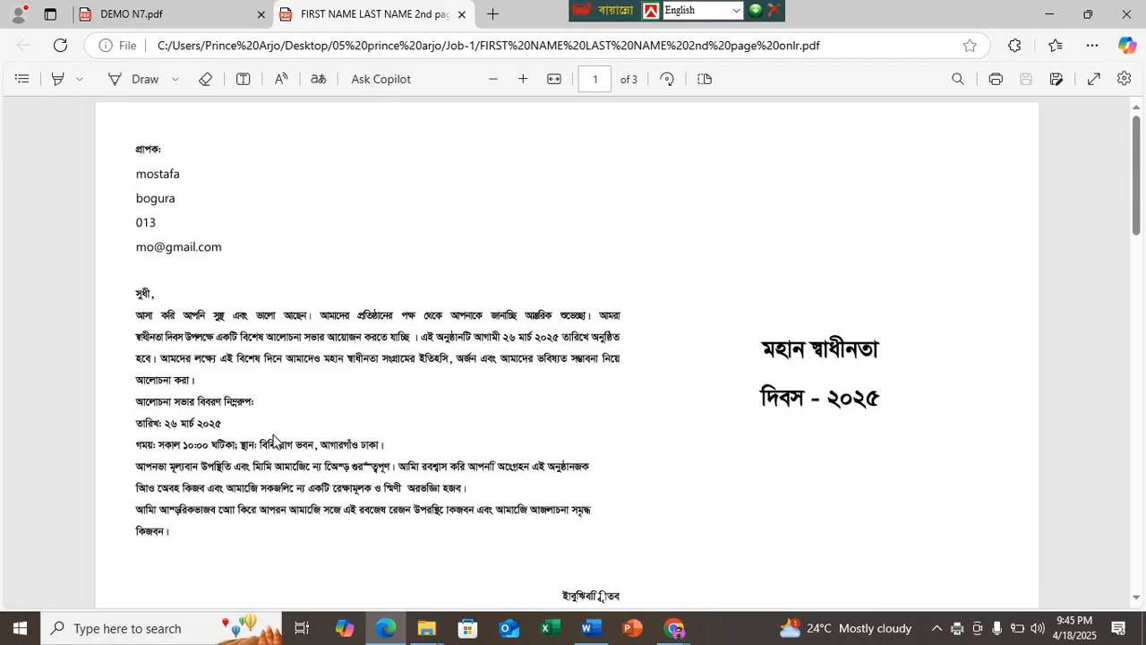
pyautogui.scroll(-2, 276, 445)
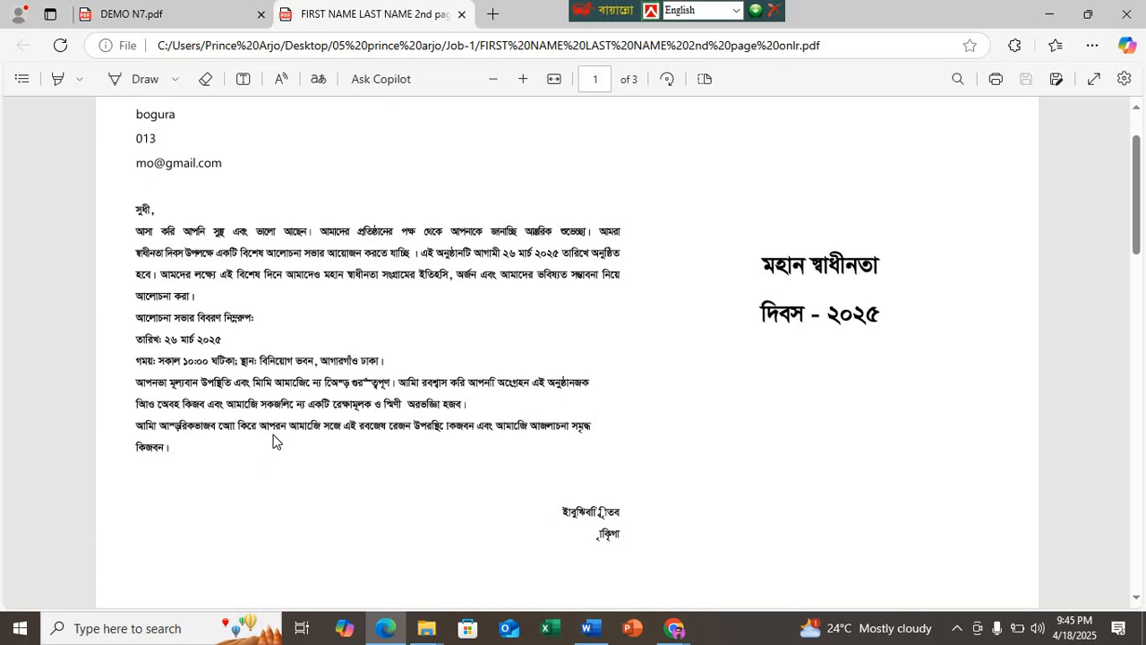
pyautogui.click(462, 14)
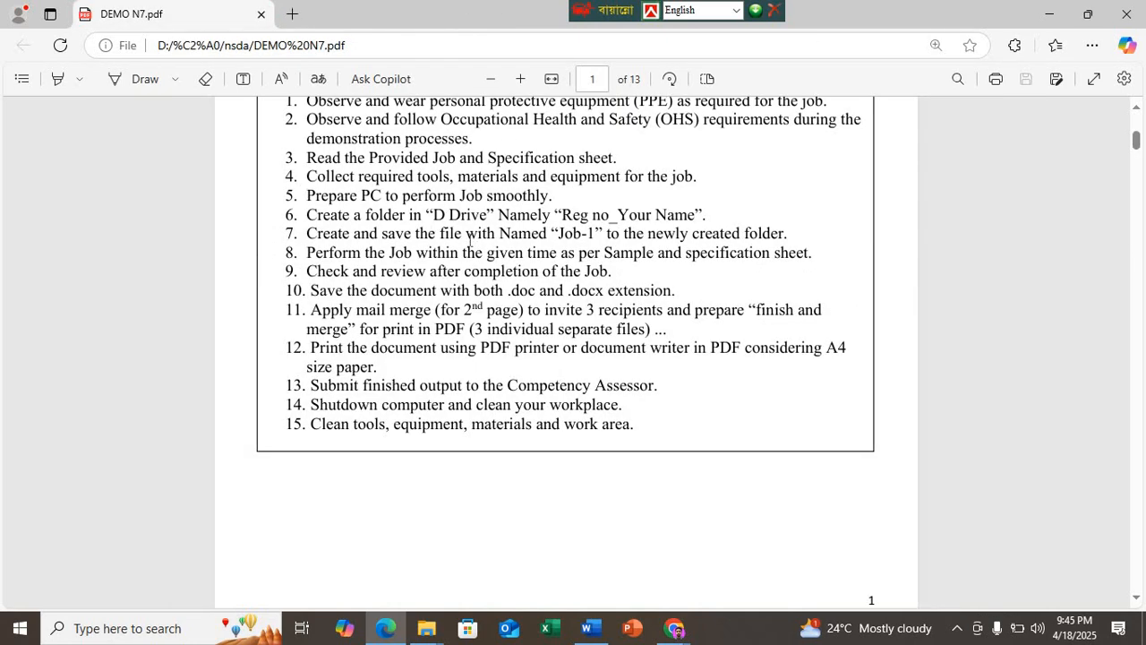
pyautogui.click(1050, 14)
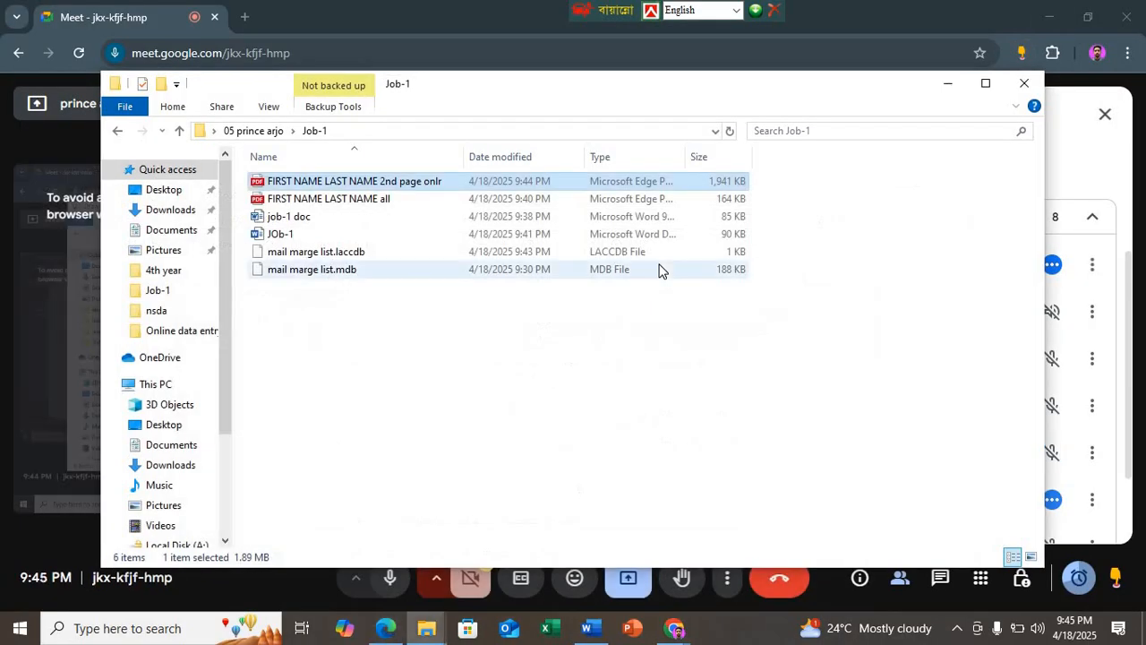
# Step: Return to the JOb-1 document and set up a merge of all records to the printer, limited to page 2
pyautogui.doubleClick(304, 236)
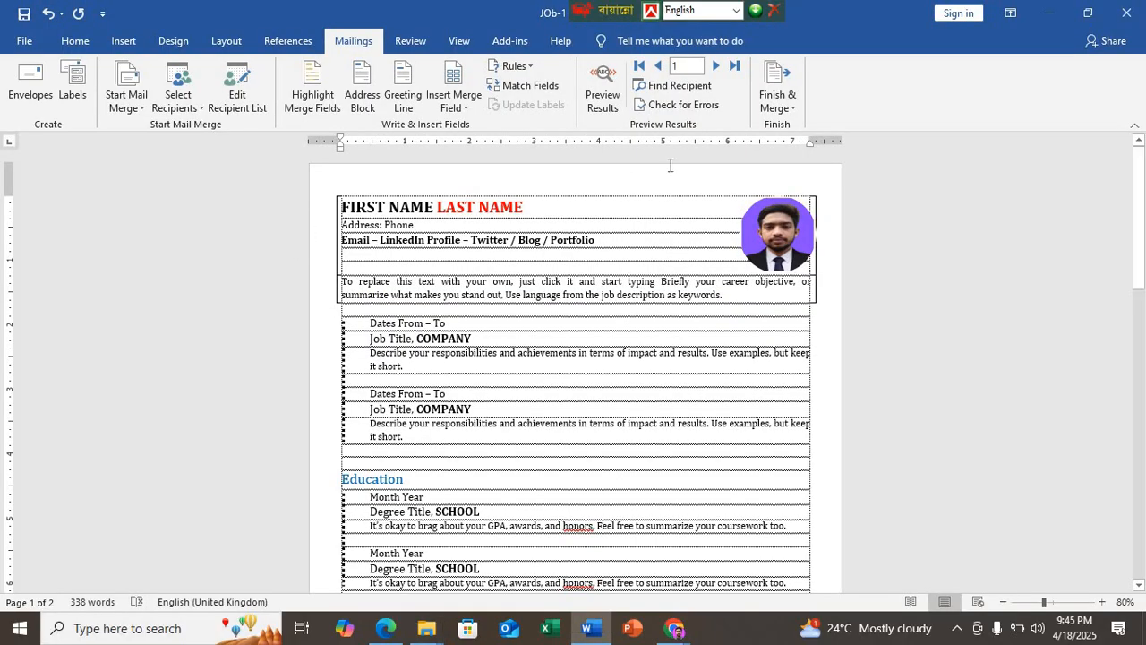
pyautogui.click(780, 97)
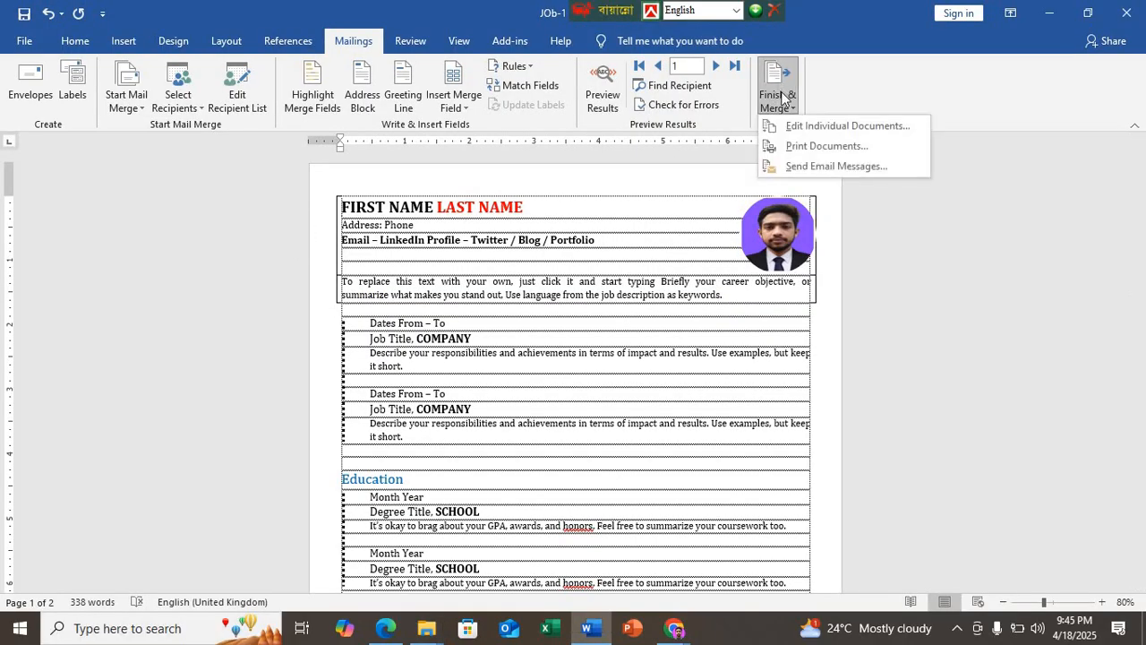
pyautogui.click(817, 145)
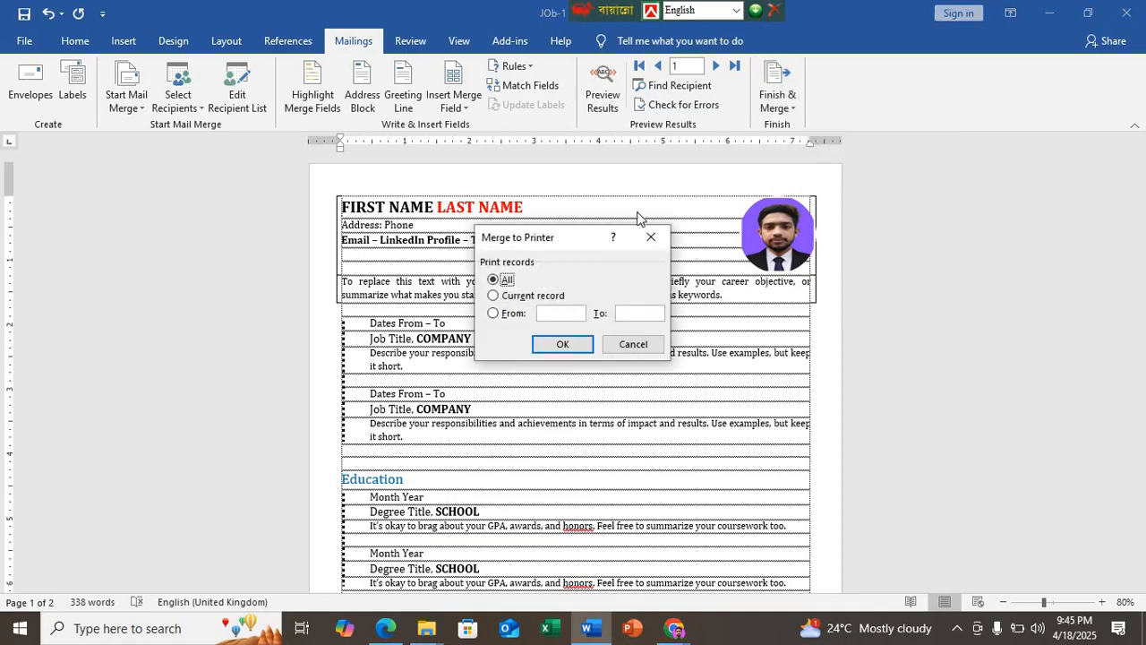
pyautogui.click(553, 342)
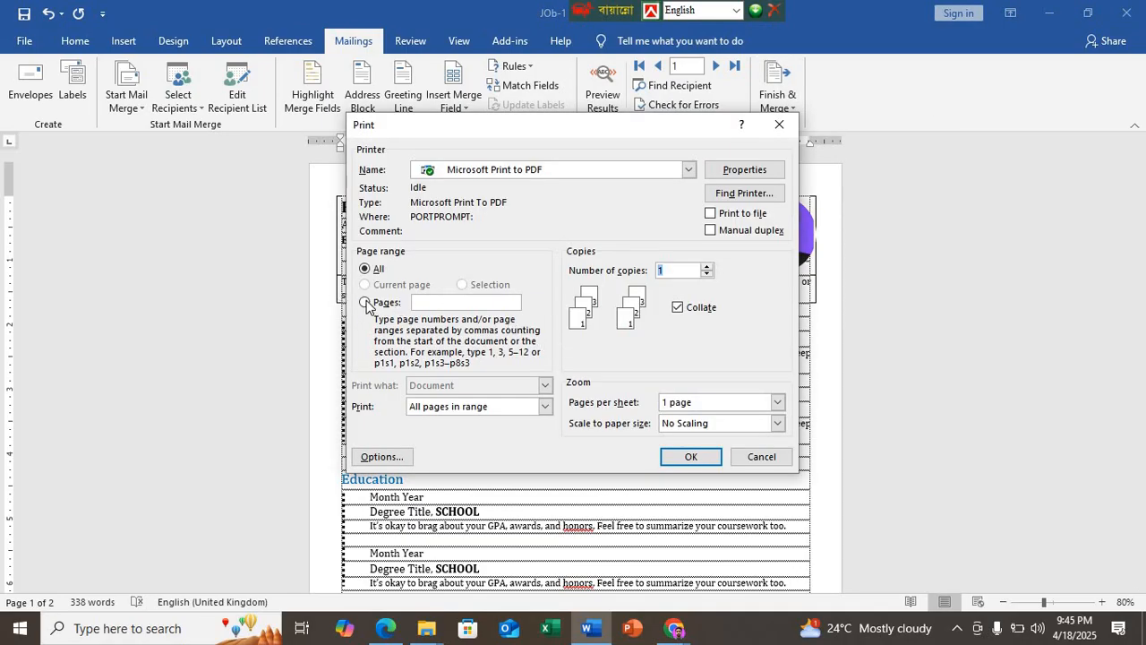
pyautogui.click(454, 302)
pyautogui.write('2')
# Step: Review the print-range and pages-per-sheet choices and Word's display and printing options, keeping the existing settings
pyautogui.click(543, 409)
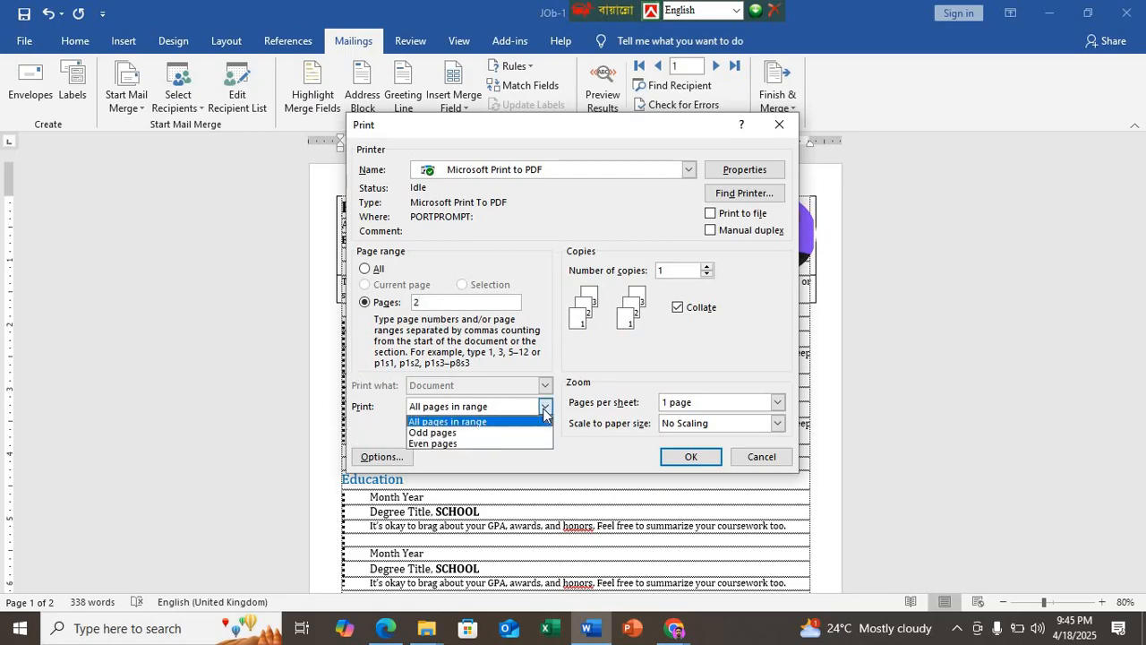
pyautogui.click(544, 410)
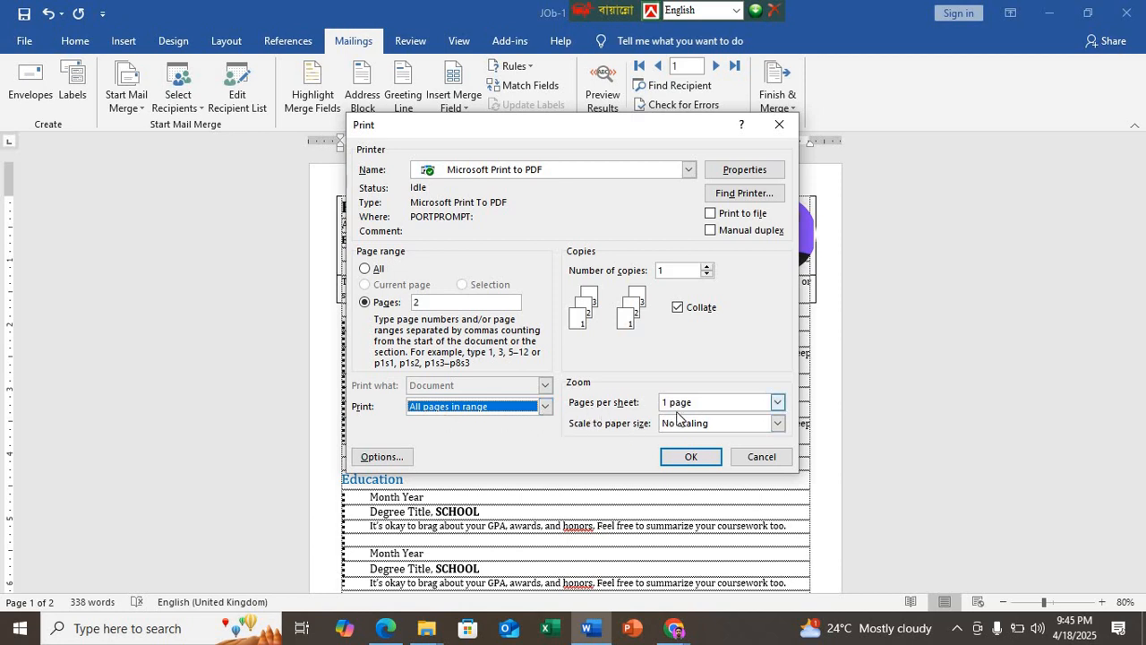
pyautogui.click(777, 404)
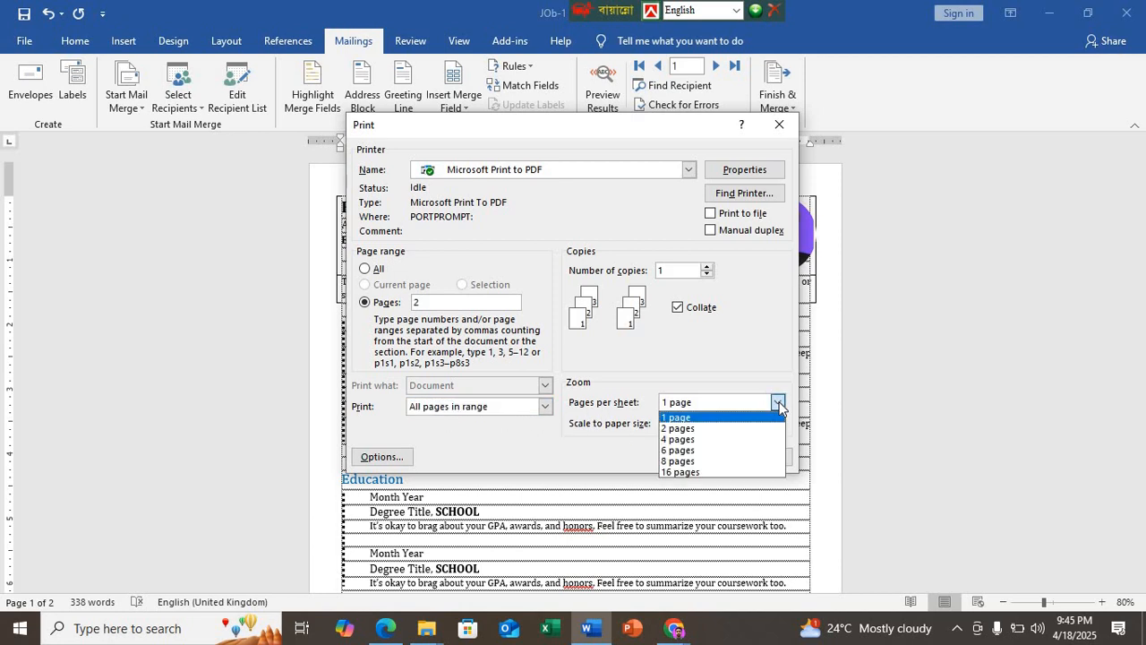
pyautogui.click(778, 404)
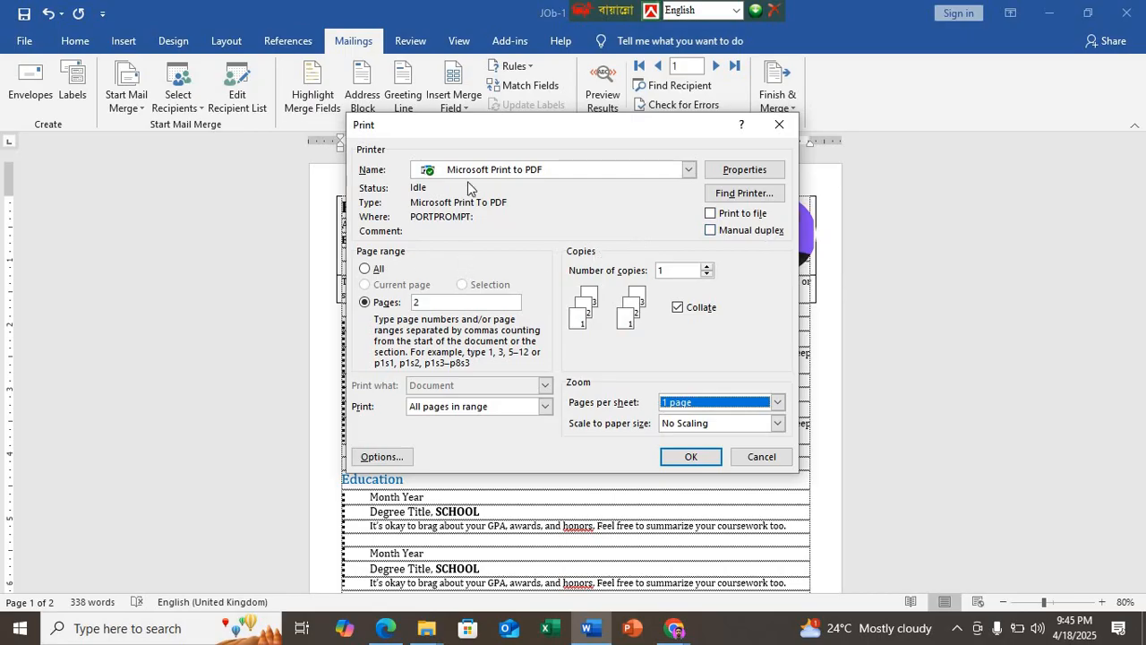
pyautogui.click(378, 457)
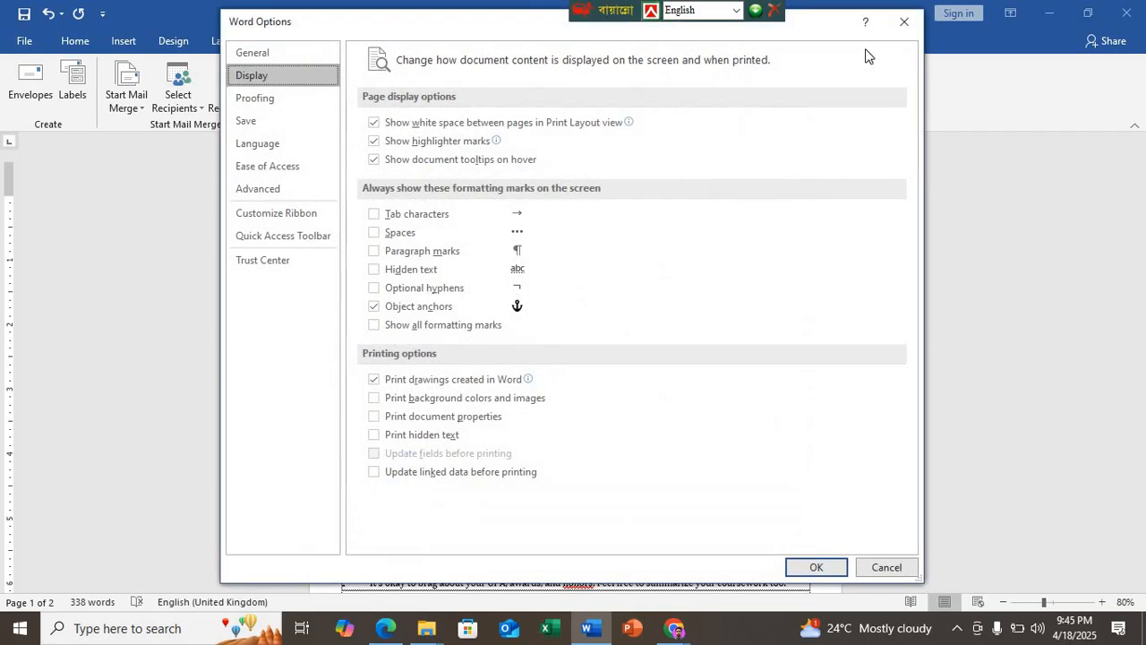
pyautogui.click(893, 24)
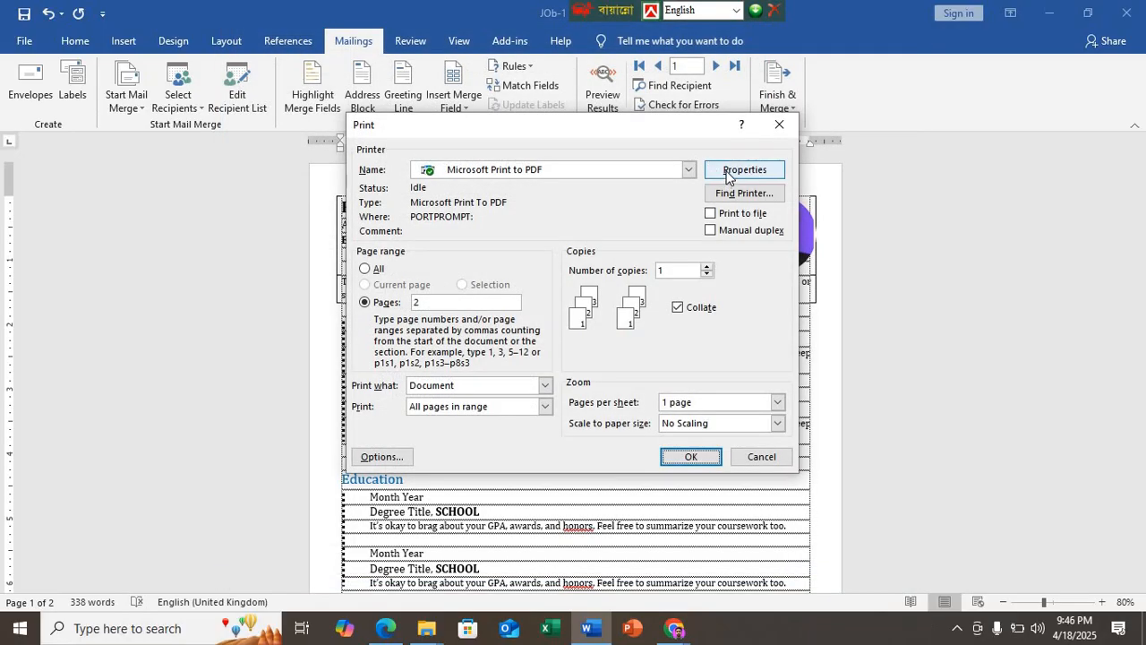
# Step: Review the PDF printer's layout properties, the printer search and the choices for what to print, keeping the existing settings
pyautogui.click(728, 174)
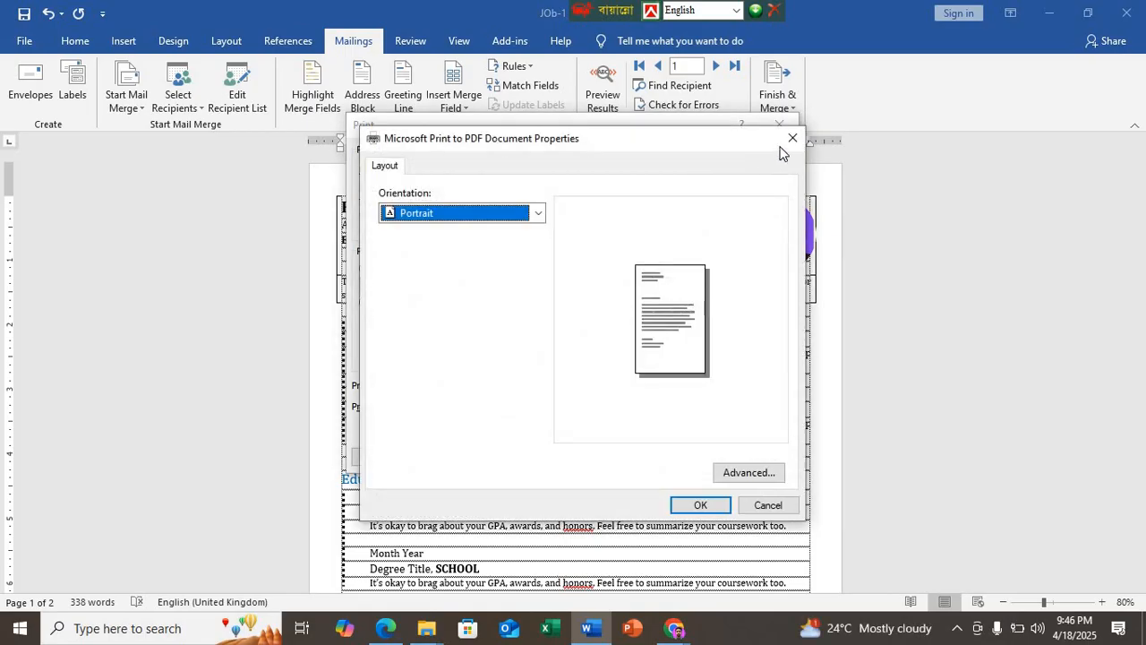
pyautogui.click(788, 143)
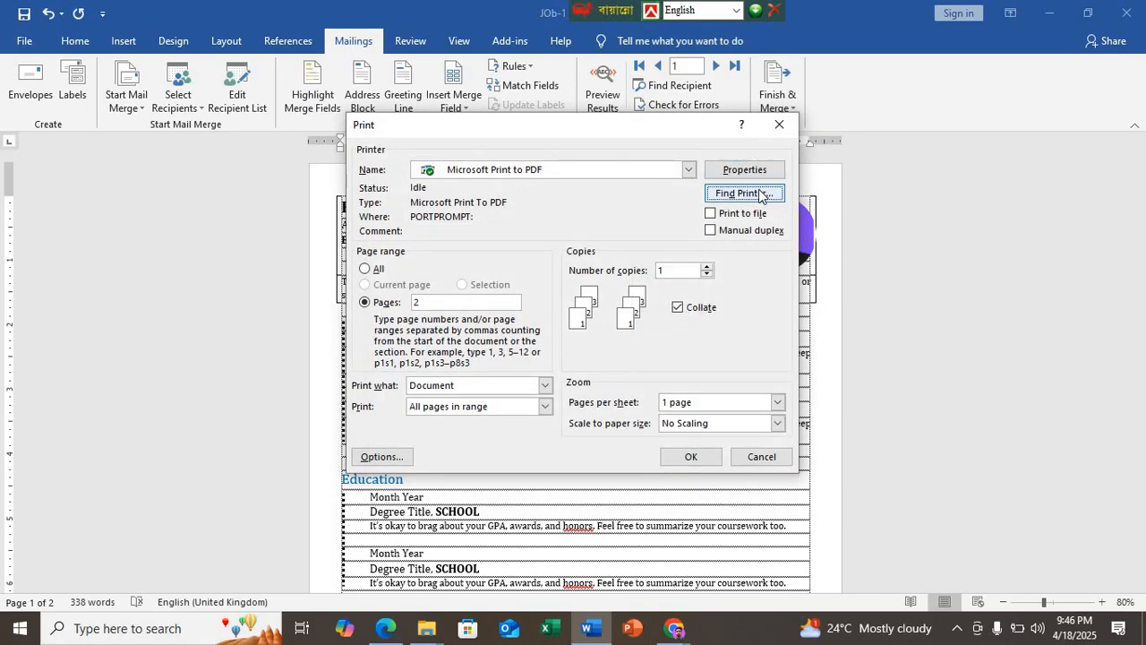
pyautogui.click(757, 196)
pyautogui.press('Return')
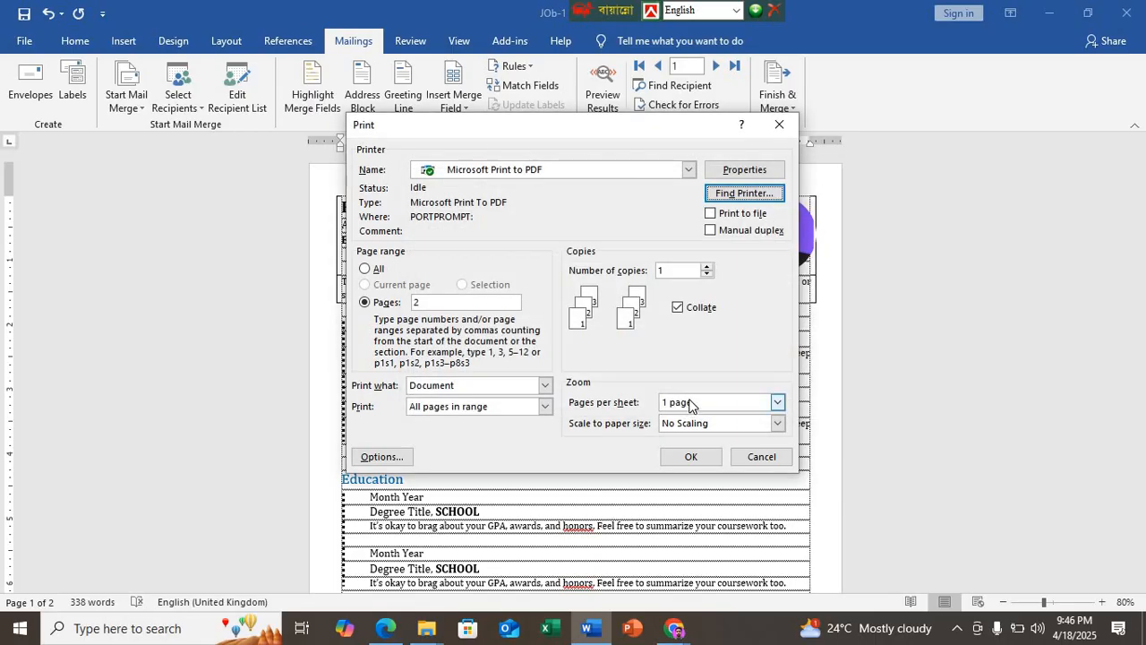
pyautogui.click(545, 386)
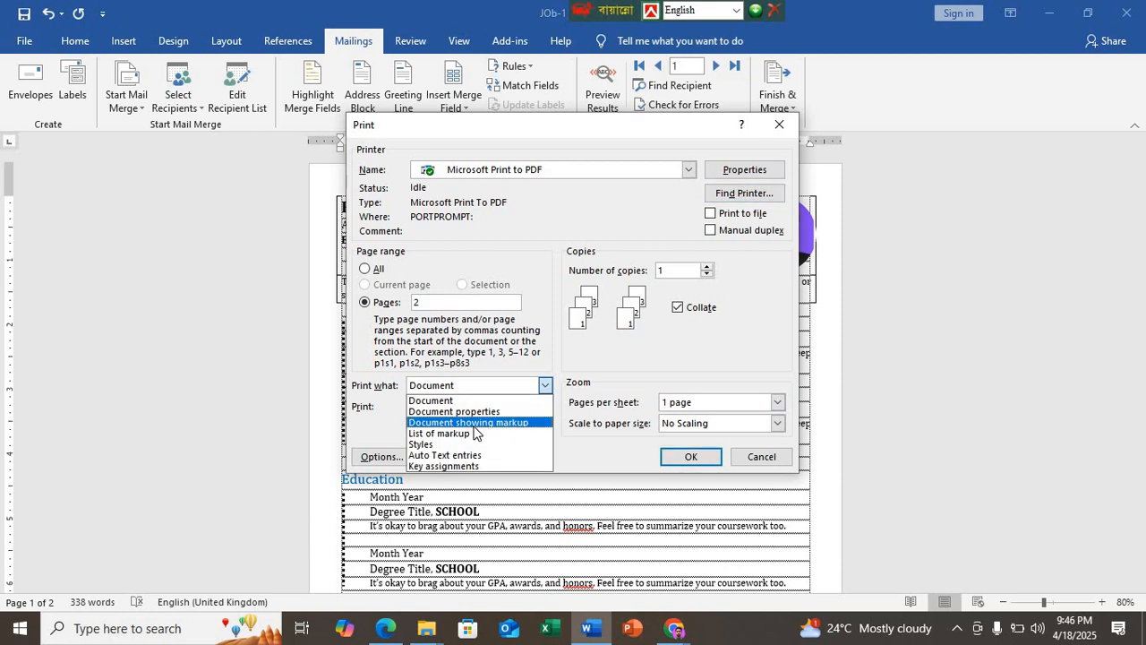
pyautogui.click(519, 401)
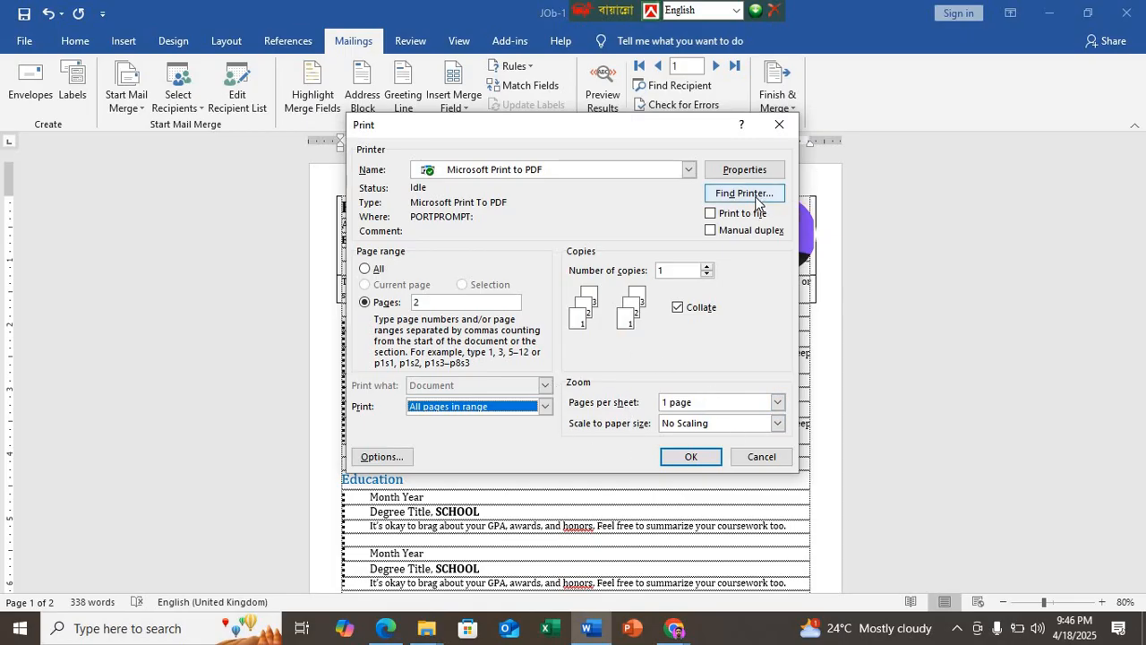
pyautogui.click(745, 170)
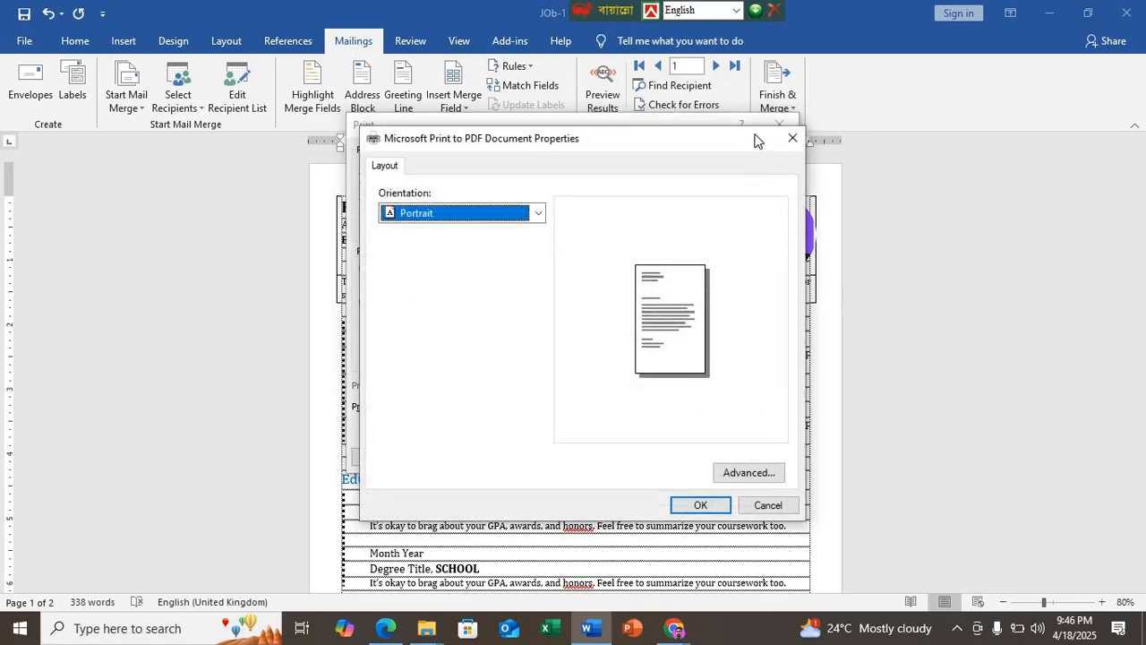
pyautogui.click(793, 140)
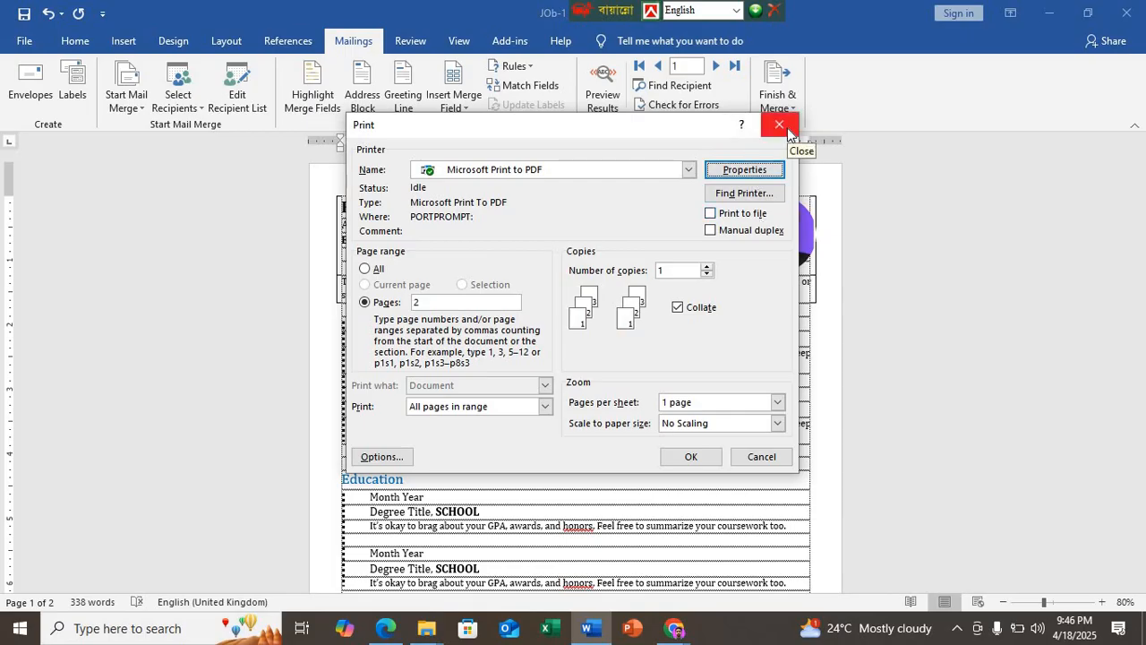
# Step: Scale the page-2 merge printout to A4, review Word's display options, and send the job to Microsoft Print to PDF
pyautogui.click(707, 428)
pyautogui.scroll(-2, 709, 457)
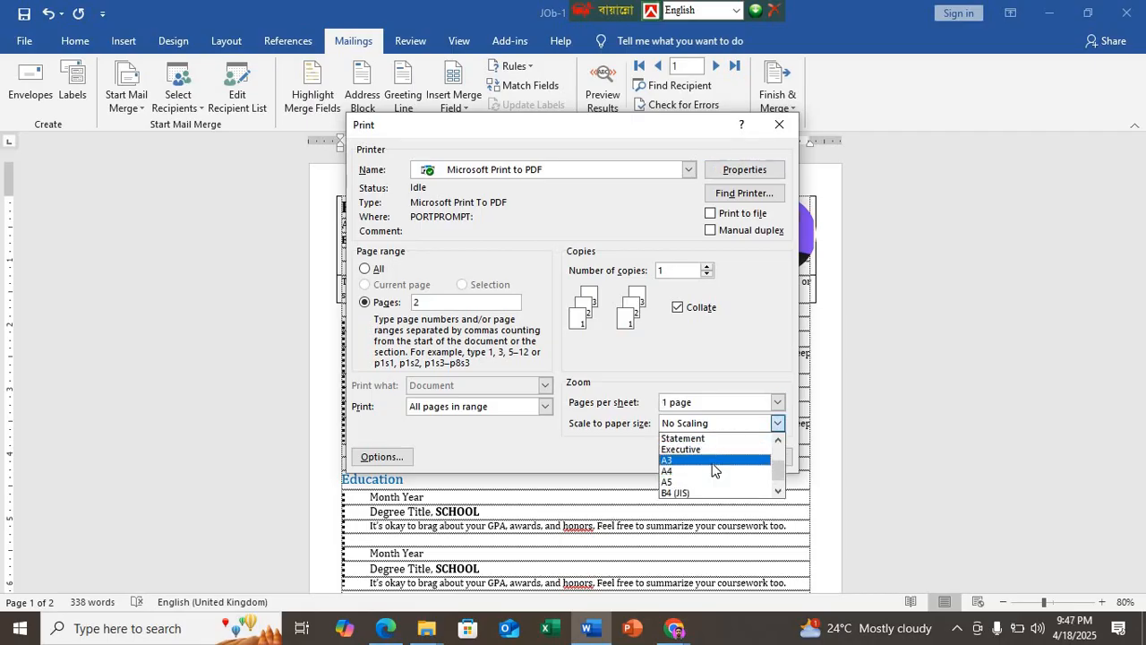
pyautogui.scroll(-1, 712, 469)
pyautogui.click(712, 460)
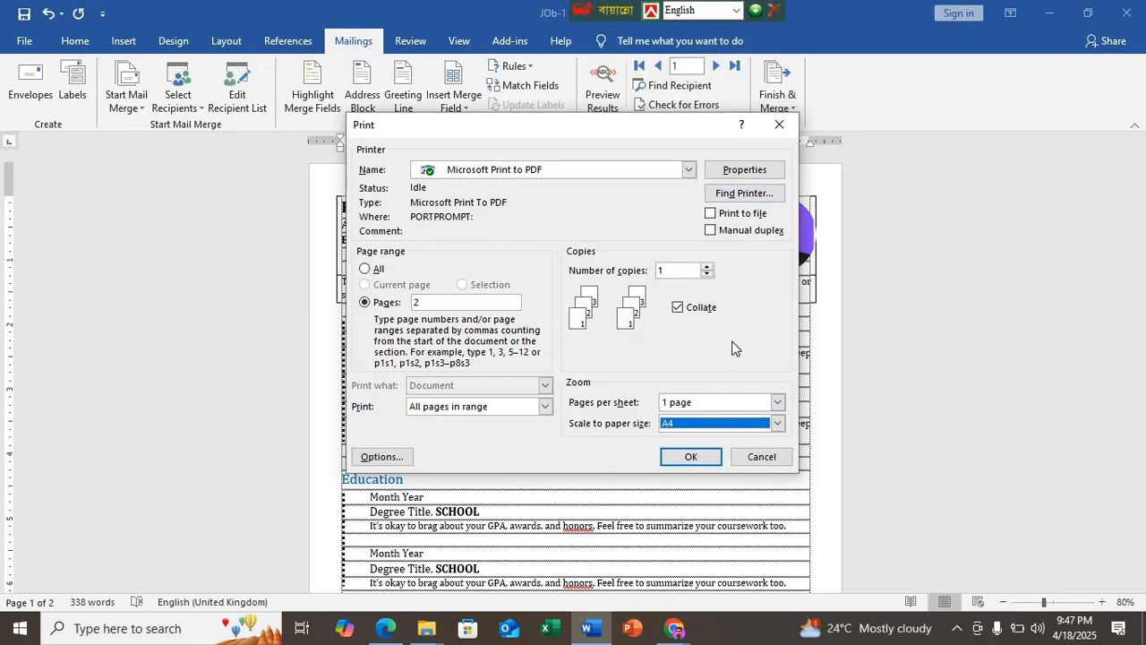
pyautogui.click(380, 456)
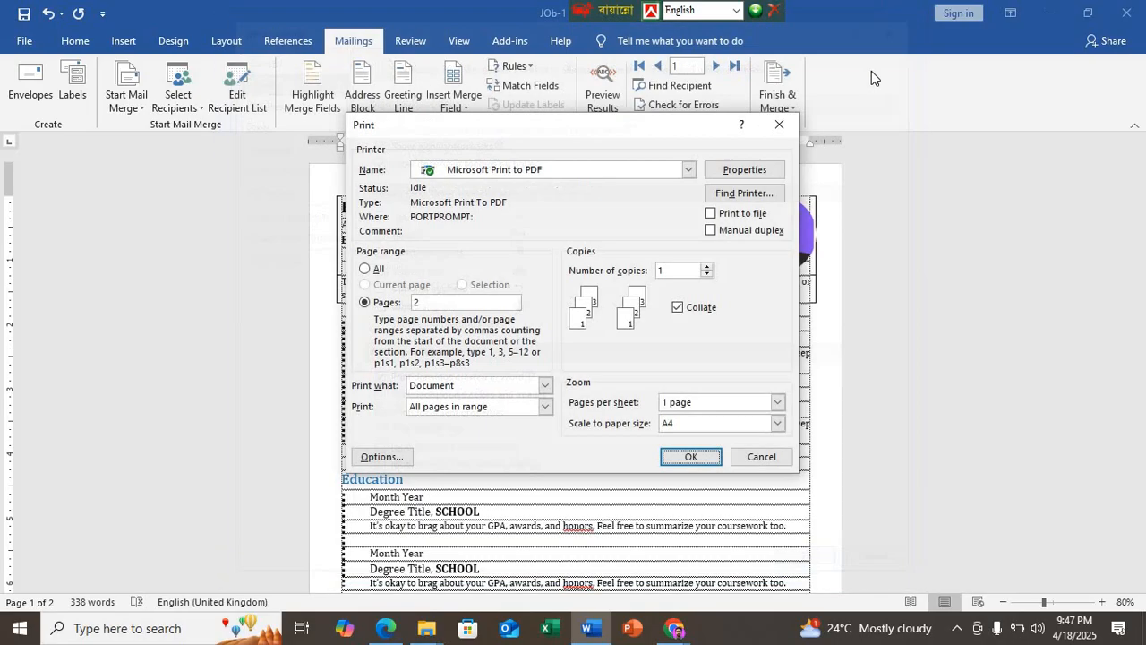
pyautogui.click(904, 22)
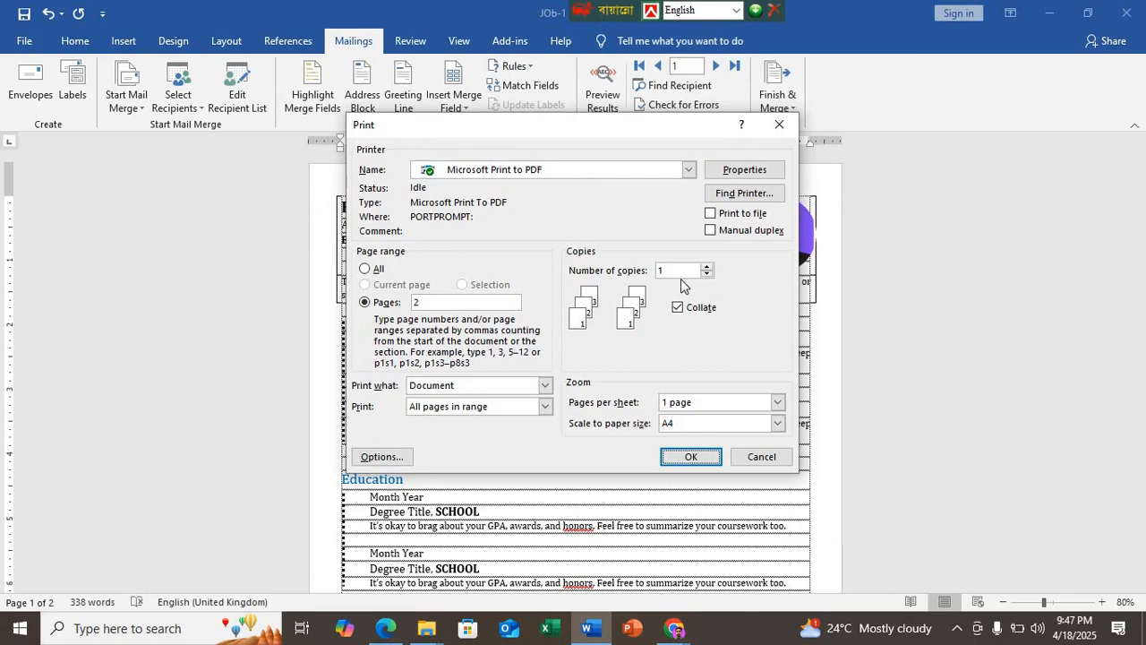
pyautogui.click(692, 458)
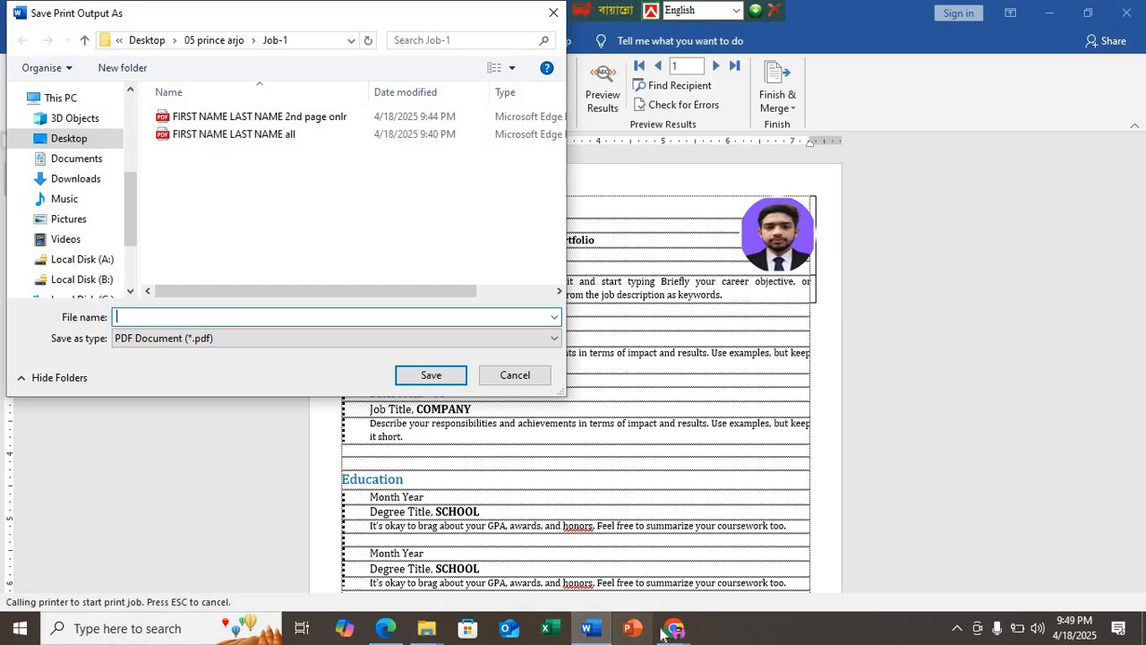
# Step: Switch to the Job-1 folder in File Explorer and refresh its file list
pyautogui.moveTo(664, 637)
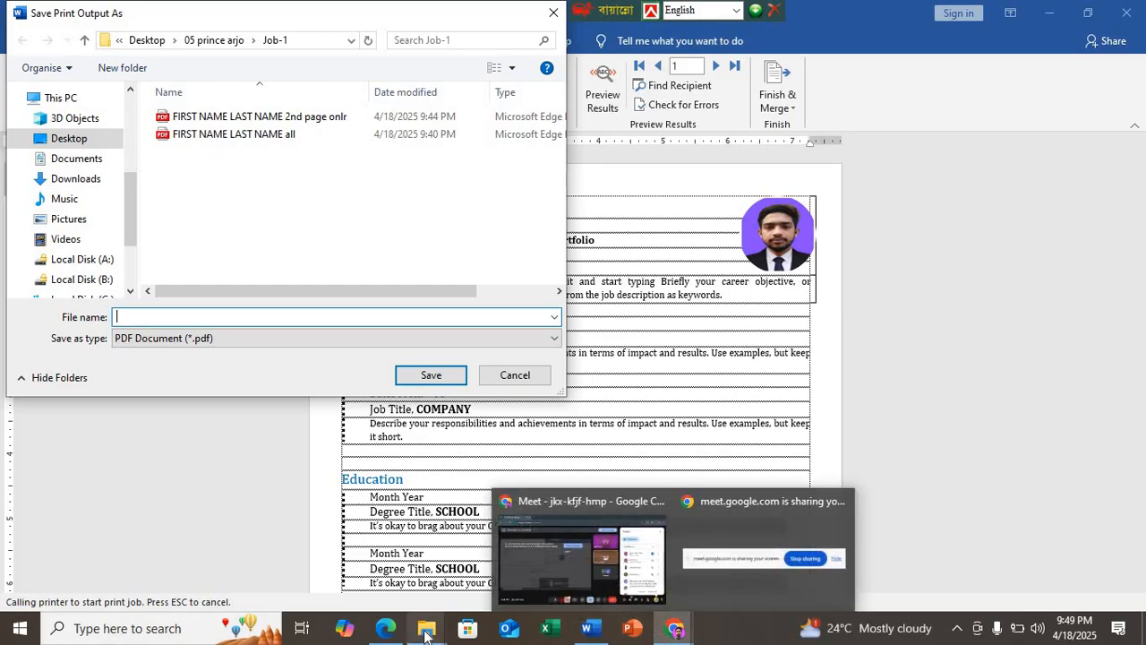
pyautogui.moveTo(427, 628)
pyautogui.click(378, 597)
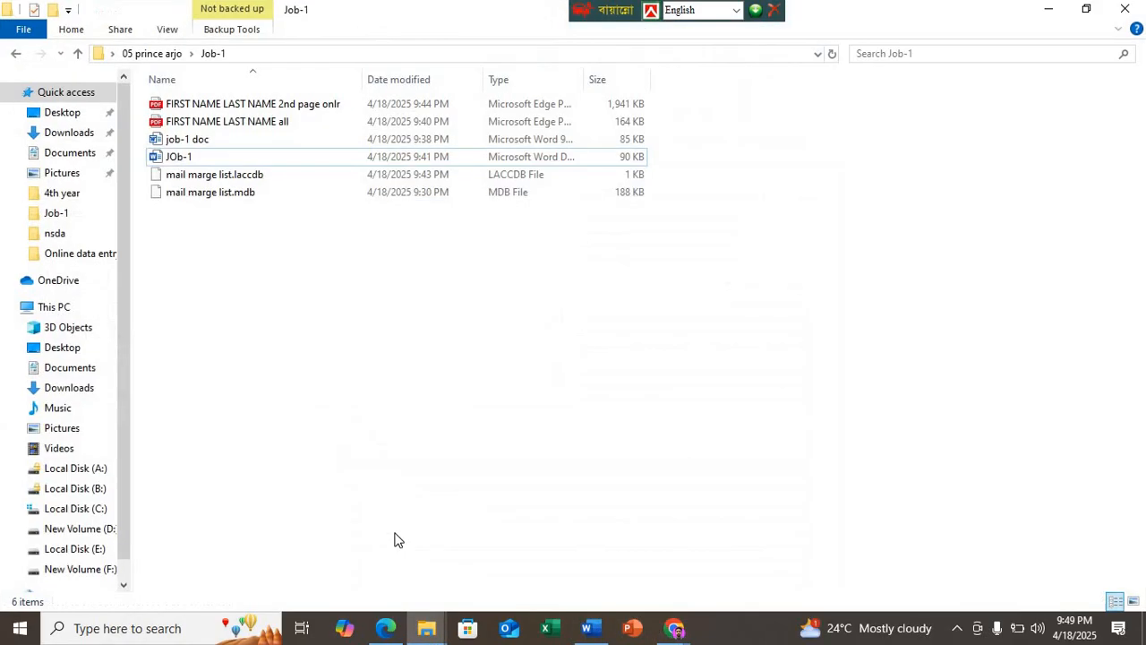
pyautogui.rightClick(338, 271)
pyautogui.click(372, 340)
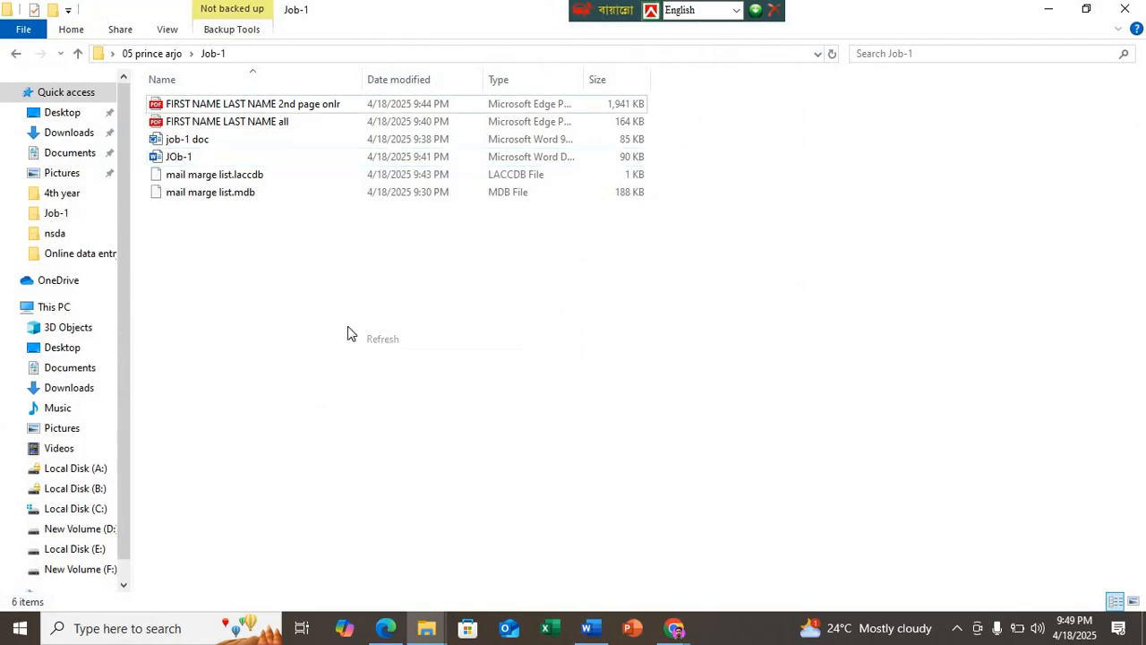
pyautogui.rightClick(324, 308)
pyautogui.click(383, 380)
pyautogui.rightClick(256, 300)
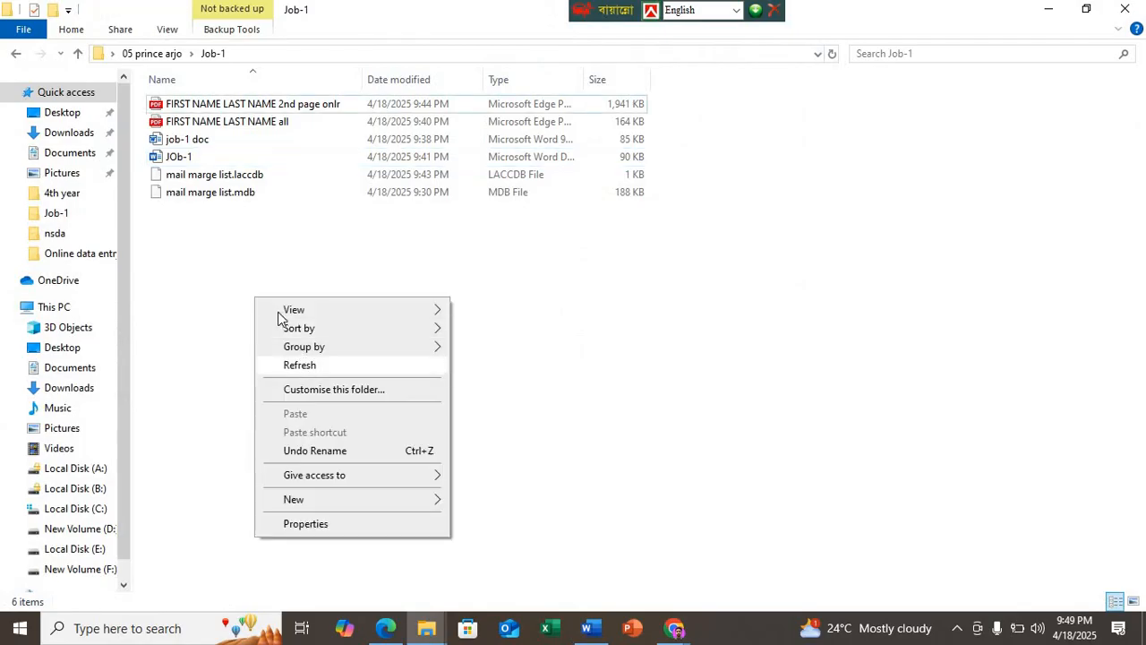
pyautogui.rightClick(279, 312)
pyautogui.click(306, 376)
pyautogui.rightClick(312, 399)
pyautogui.click(314, 400)
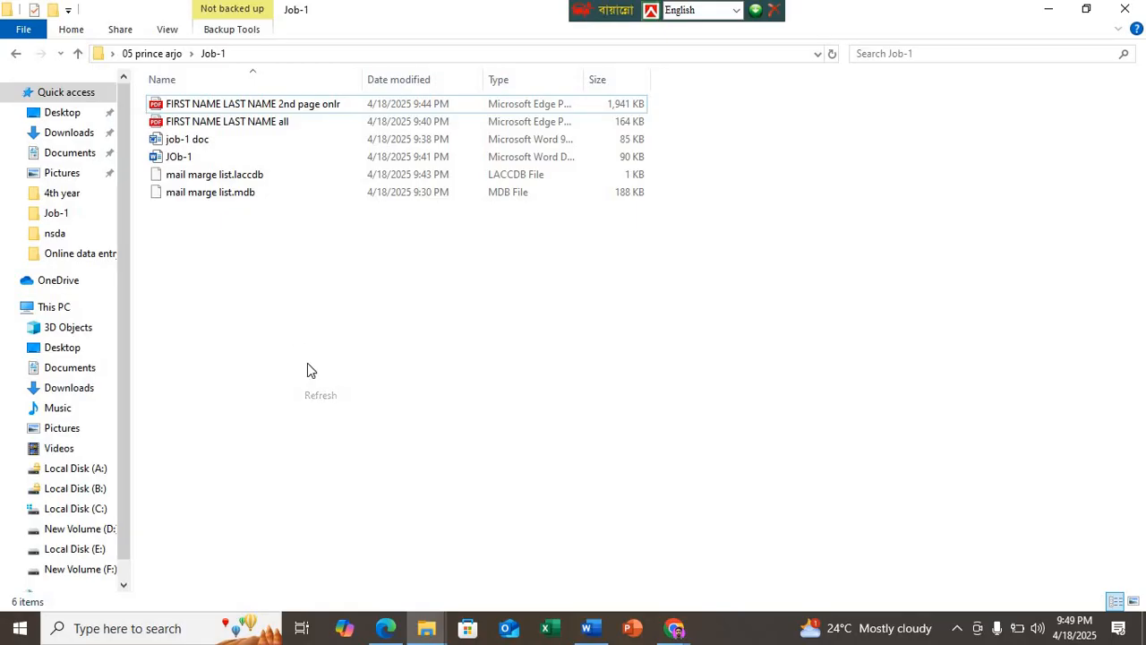
pyautogui.rightClick(307, 364)
pyautogui.click(317, 380)
pyautogui.rightClick(256, 306)
pyautogui.click(295, 376)
pyautogui.rightClick(277, 326)
pyautogui.click(317, 395)
pyautogui.rightClick(278, 323)
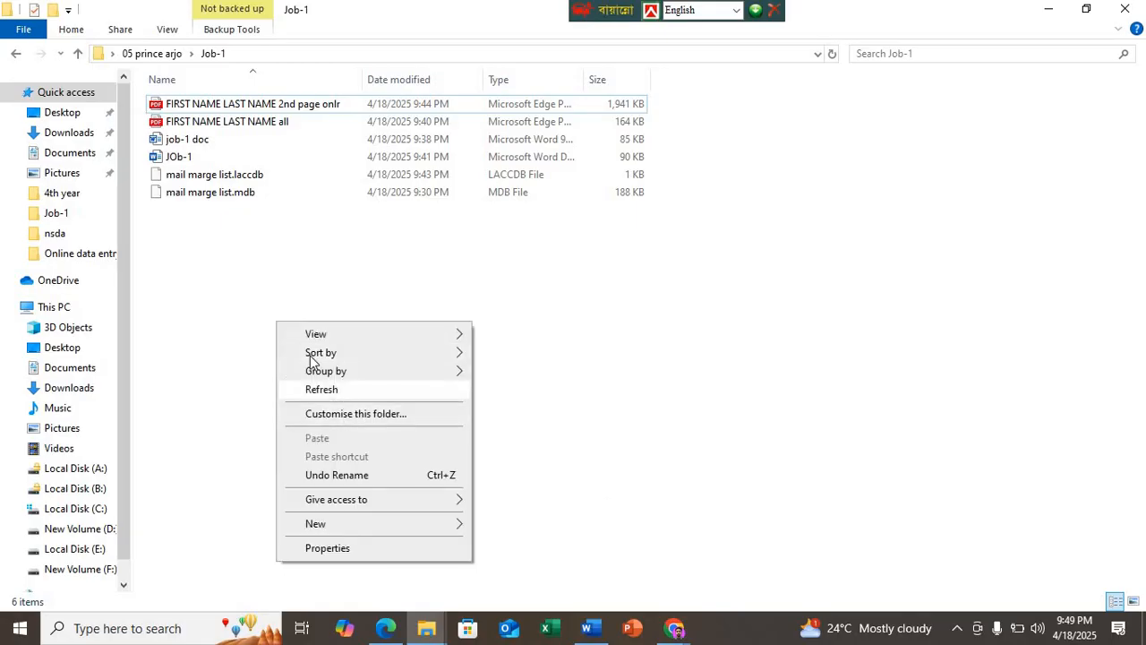
pyautogui.click(322, 389)
pyautogui.rightClick(302, 352)
pyautogui.rightClick(298, 353)
pyautogui.click(340, 423)
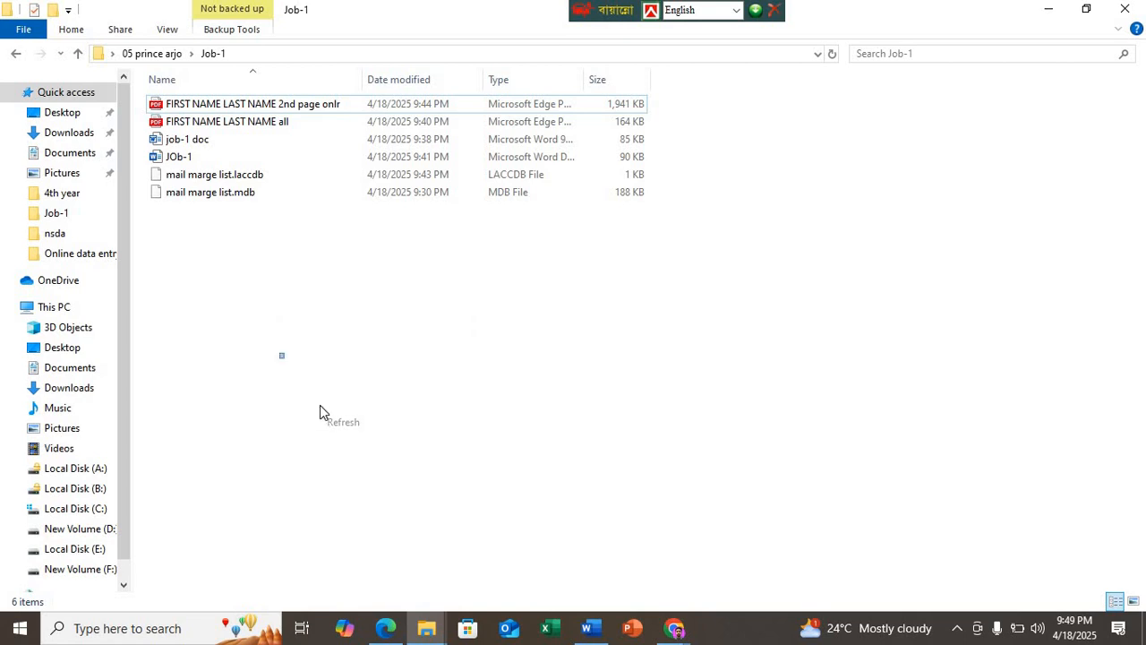
pyautogui.rightClick(282, 352)
pyautogui.click(291, 422)
pyautogui.rightClick(302, 350)
pyautogui.click(323, 417)
pyautogui.rightClick(277, 350)
pyautogui.click(315, 417)
pyautogui.rightClick(279, 369)
pyautogui.click(323, 437)
pyautogui.rightClick(278, 366)
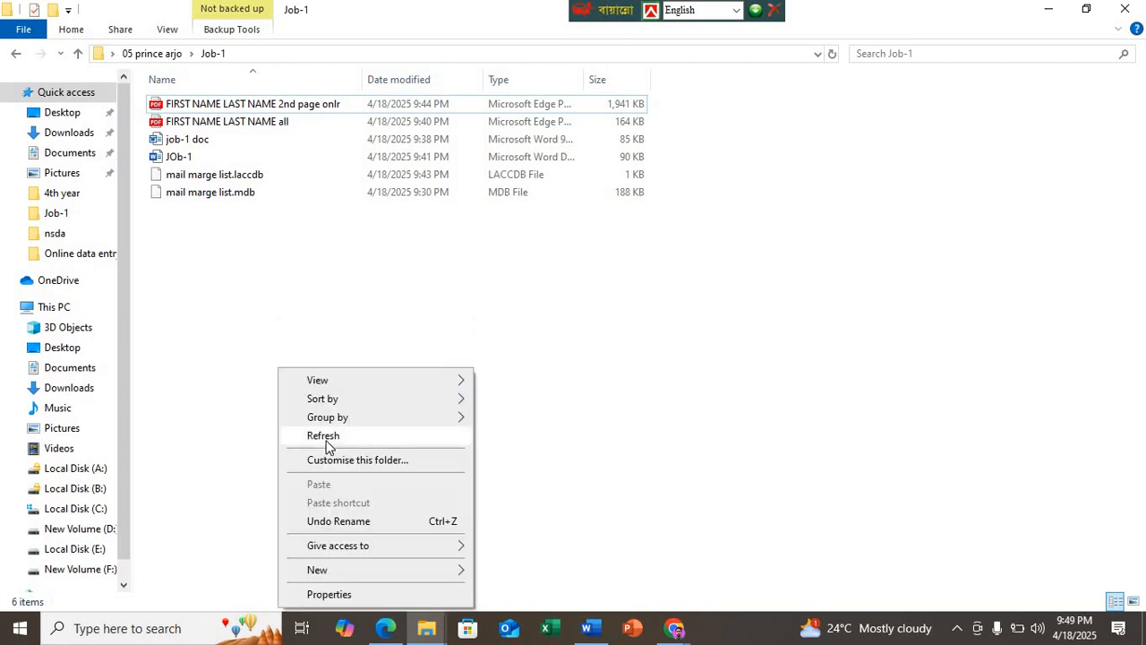
pyautogui.click(322, 435)
pyautogui.rightClick(299, 409)
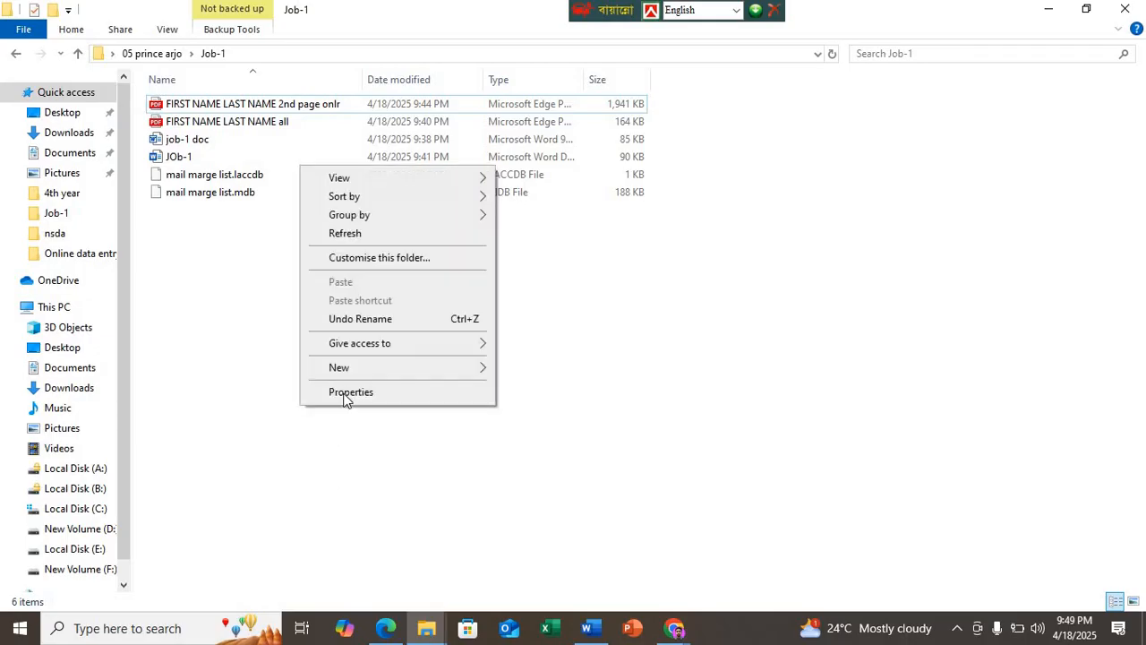
pyautogui.click(336, 237)
# Step: Try to return to Word, and then to close its window
pyautogui.click(589, 631)
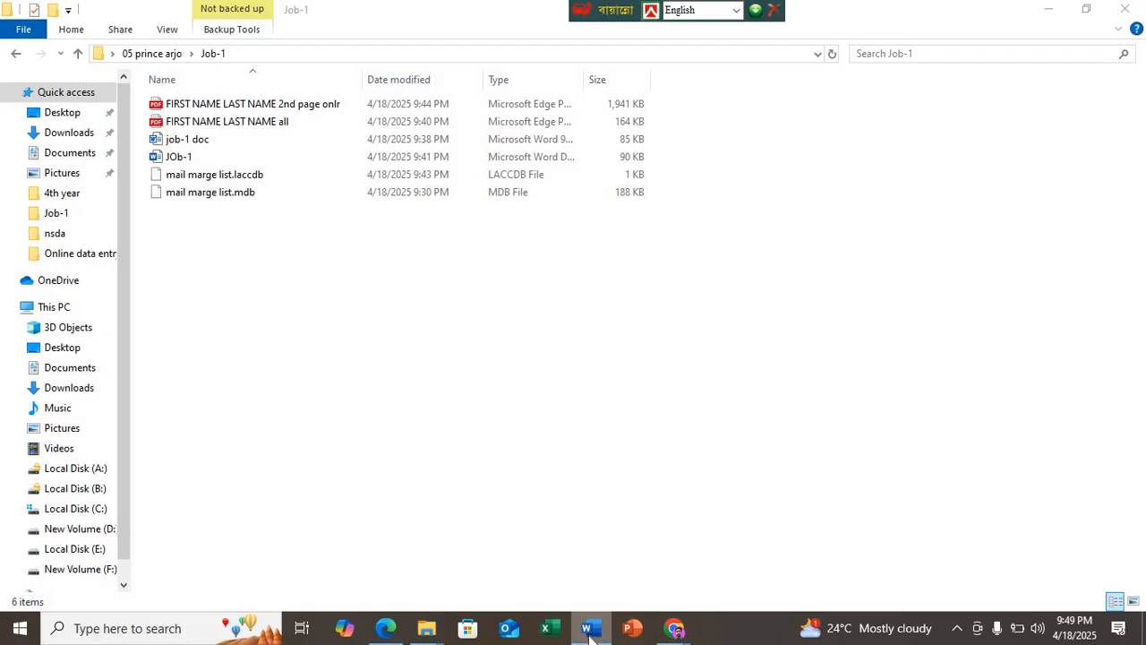
pyautogui.rightClick(588, 631)
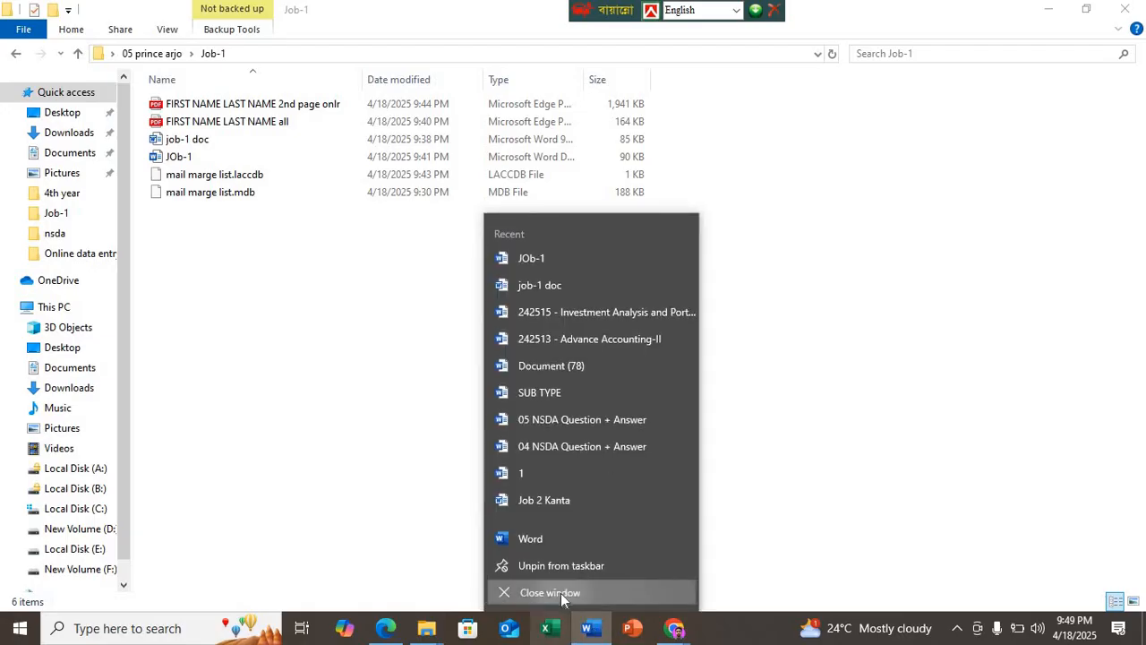
pyautogui.click(563, 594)
pyautogui.rightClick(285, 322)
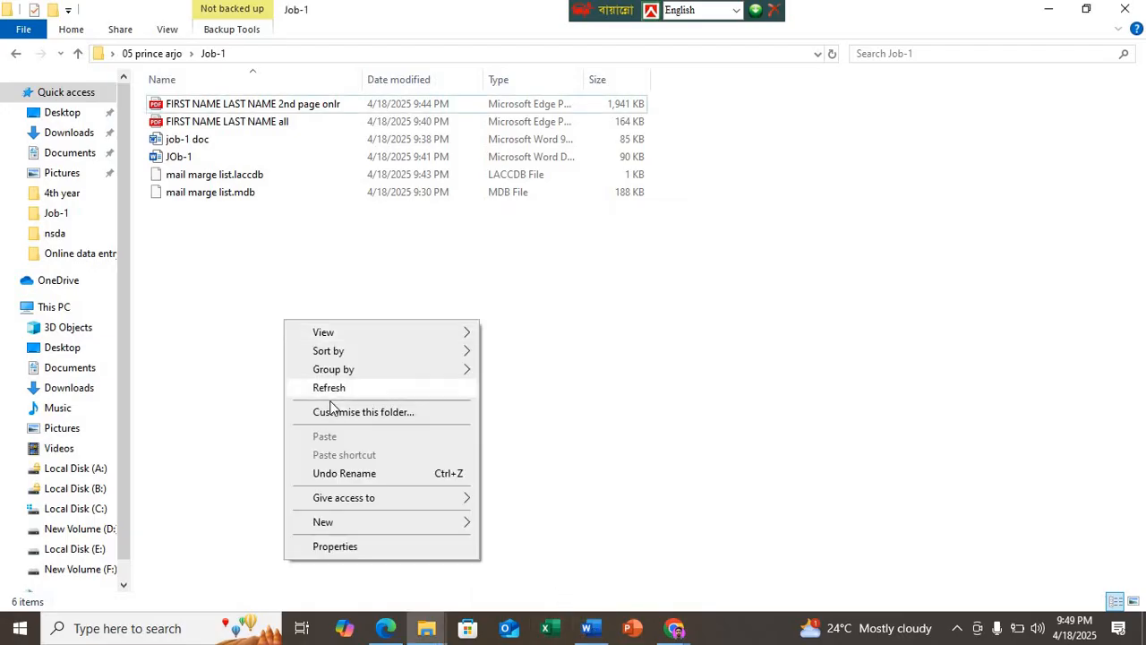
pyautogui.rightClick(334, 331)
pyautogui.click(377, 399)
pyautogui.rightClick(329, 354)
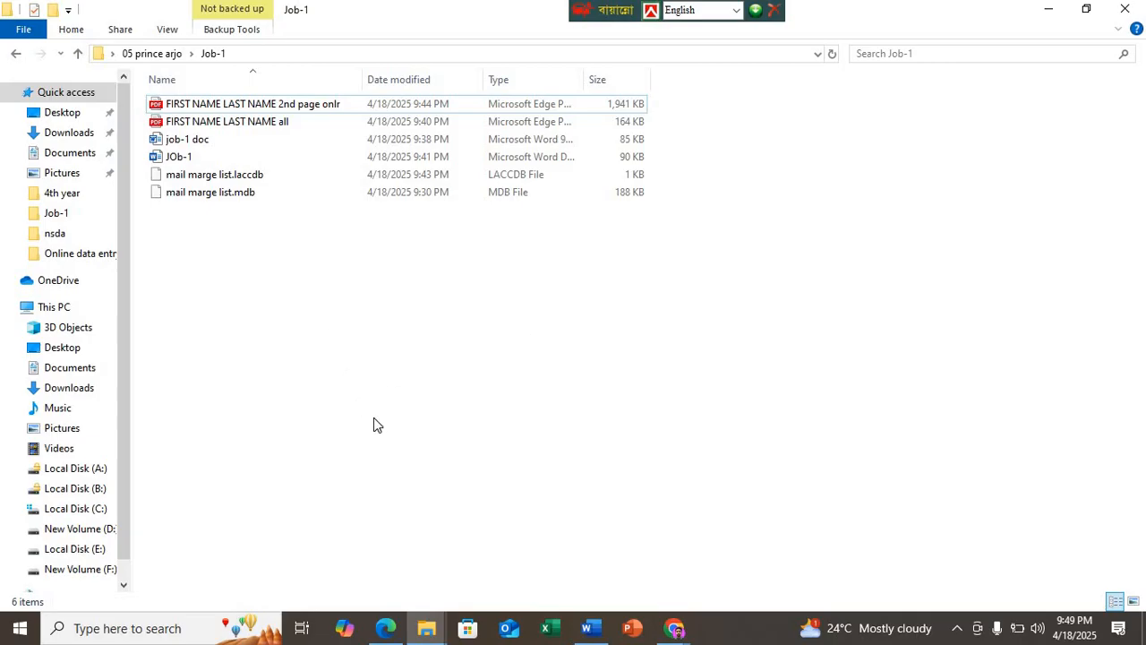
pyautogui.click(379, 422)
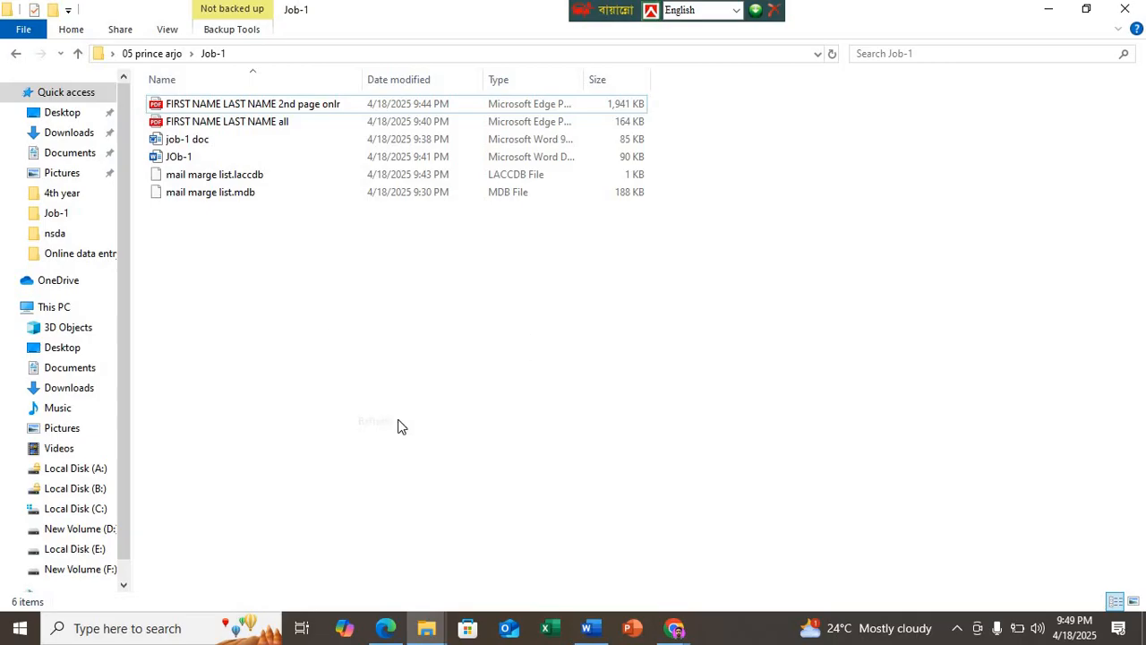
pyautogui.click(388, 627)
pyautogui.click(388, 628)
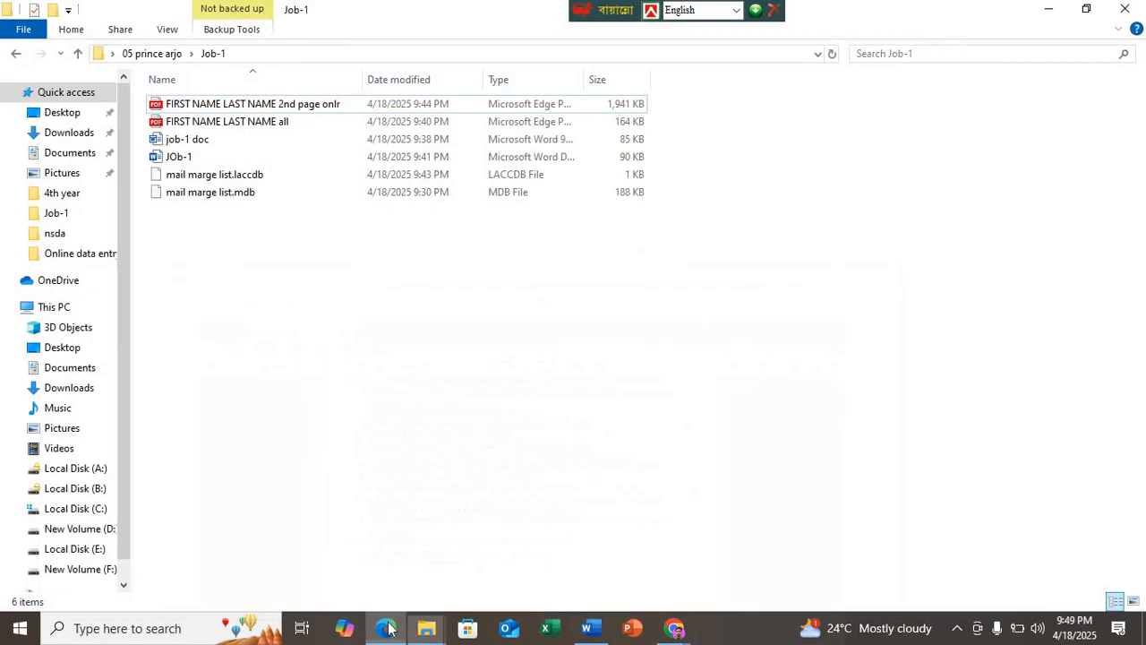
# Step: Reopen the JOb-1 document from the Job-1 folder, dismiss Word's warning and maximize the document window
pyautogui.doubleClick(188, 160)
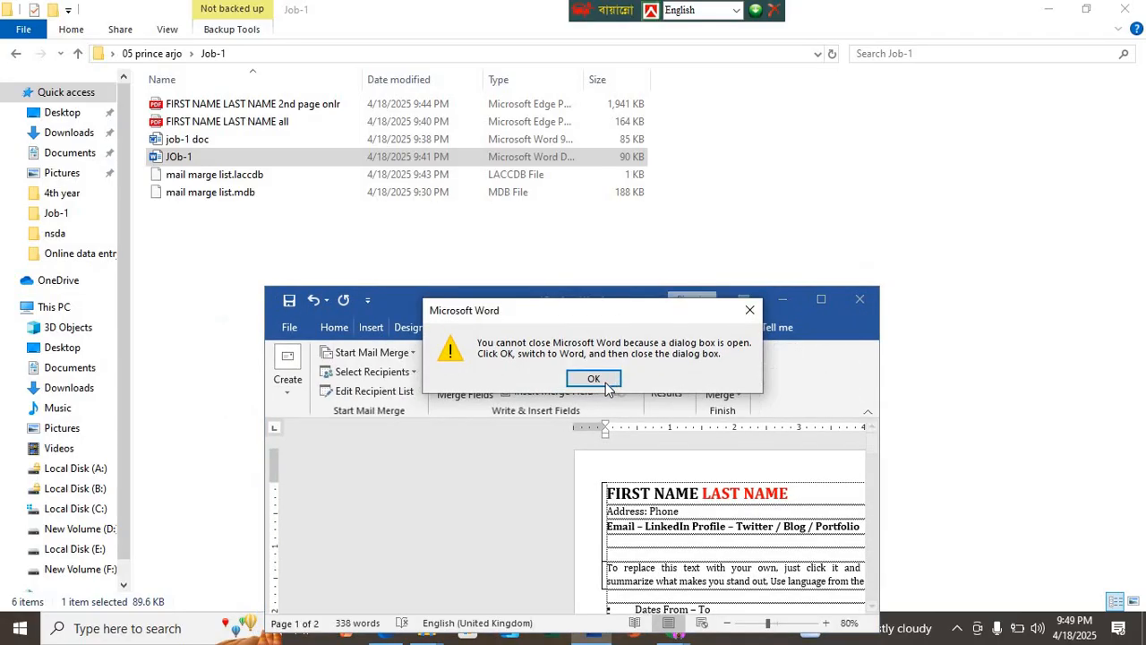
pyautogui.click(598, 378)
pyautogui.click(583, 359)
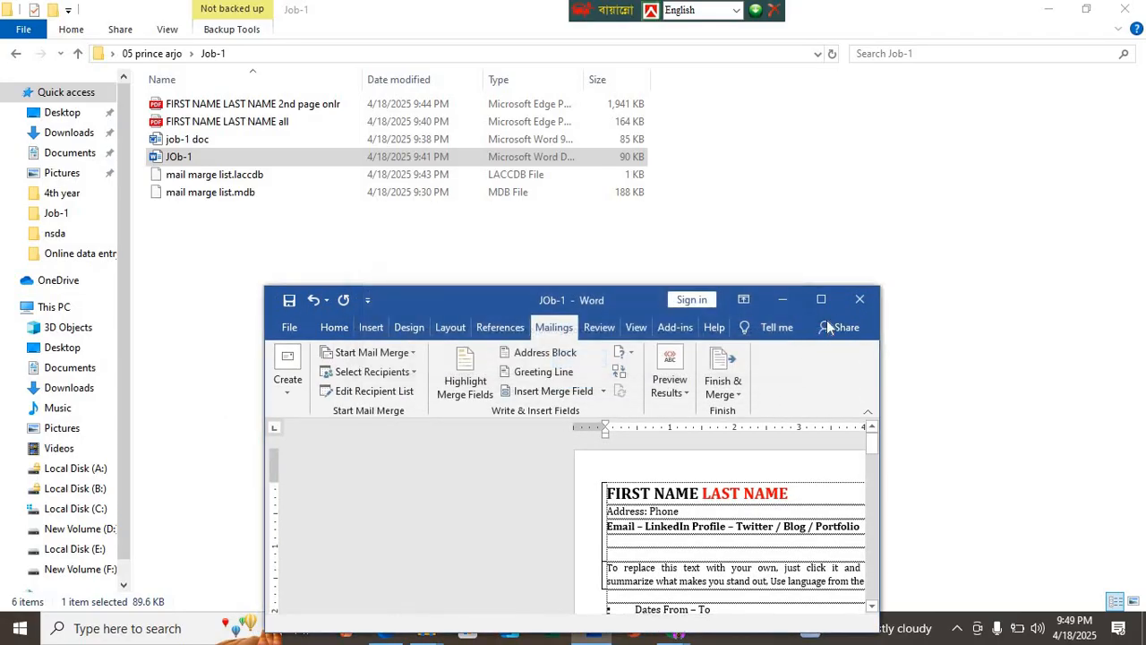
pyautogui.click(579, 361)
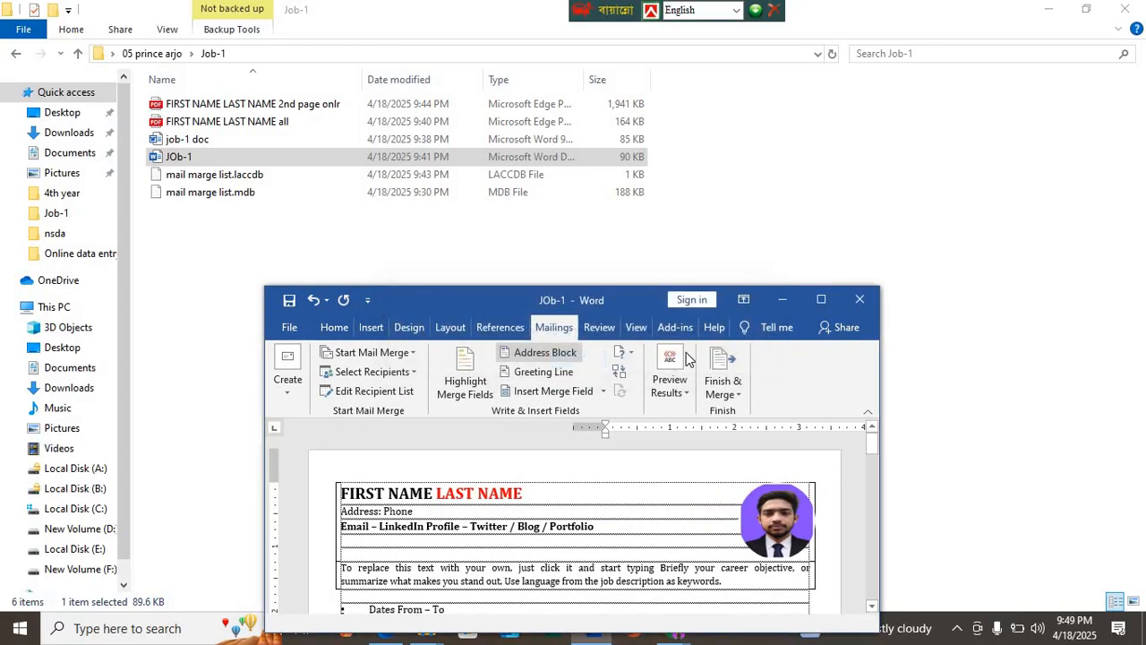
pyautogui.click(819, 298)
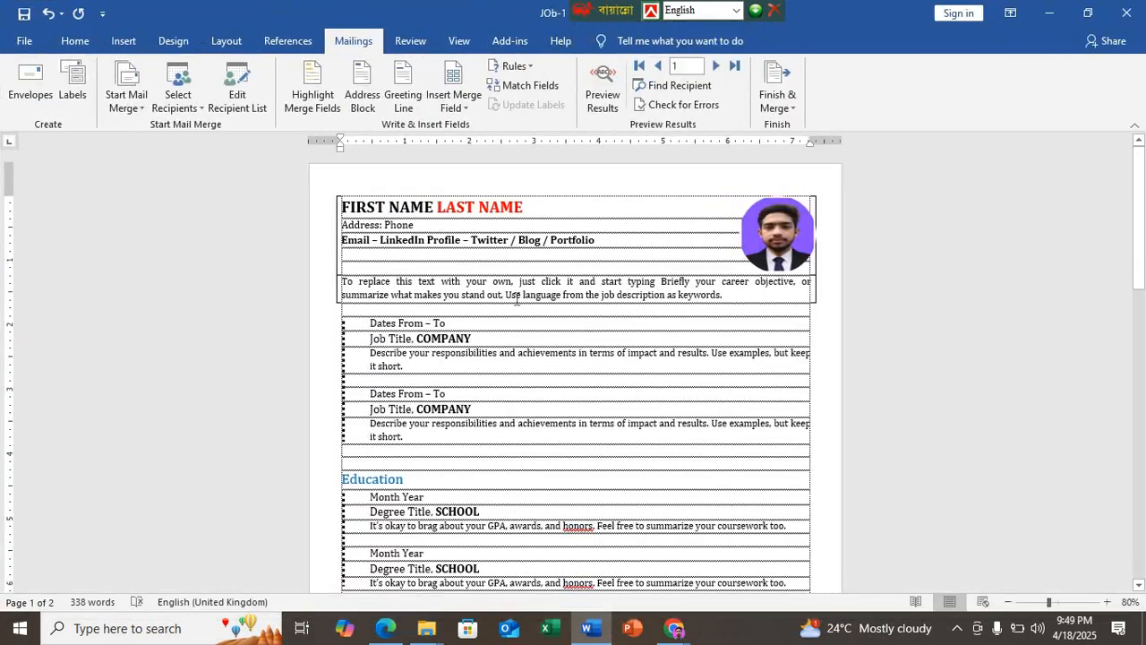
# Step: Check the invitation page, merge the recipient records into a new document of individual letters, and maximize its window
pyautogui.scroll(-10, 529, 283)
pyautogui.scroll(-8, 529, 283)
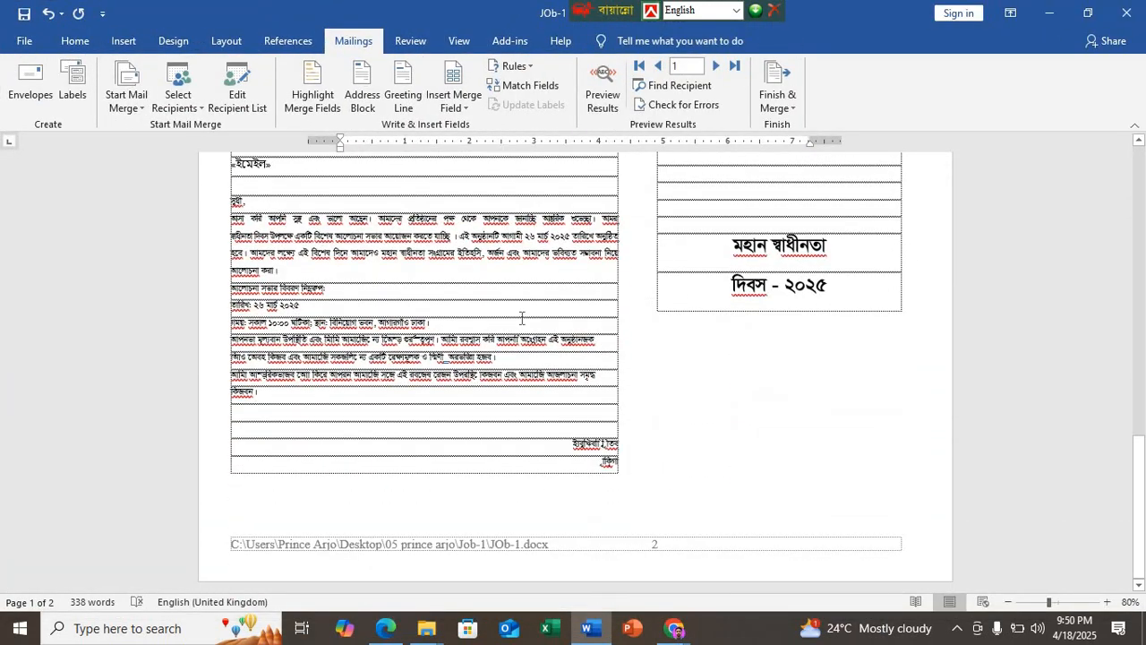
pyautogui.scroll(4, 519, 319)
pyautogui.click(777, 94)
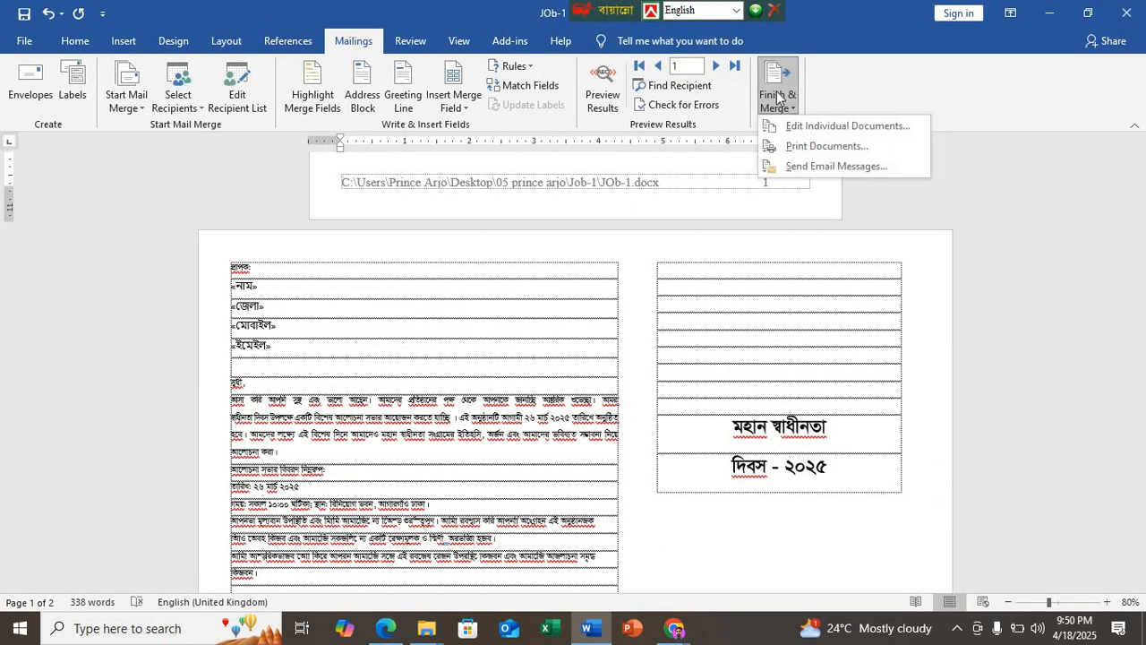
pyautogui.click(806, 124)
pyautogui.click(556, 344)
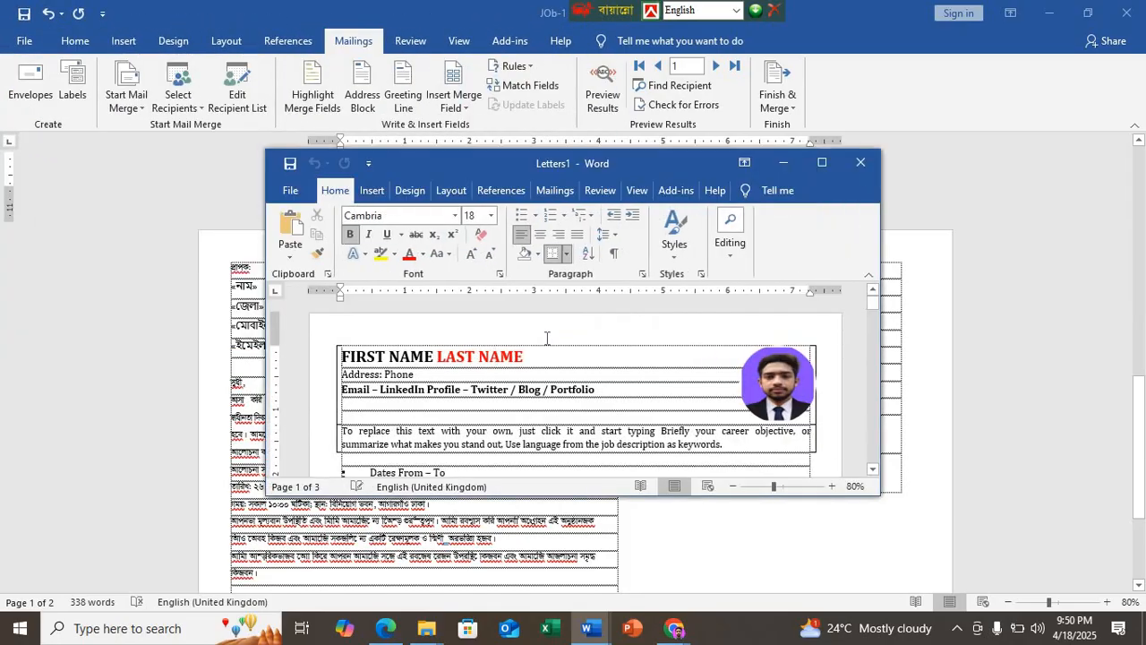
pyautogui.click(822, 163)
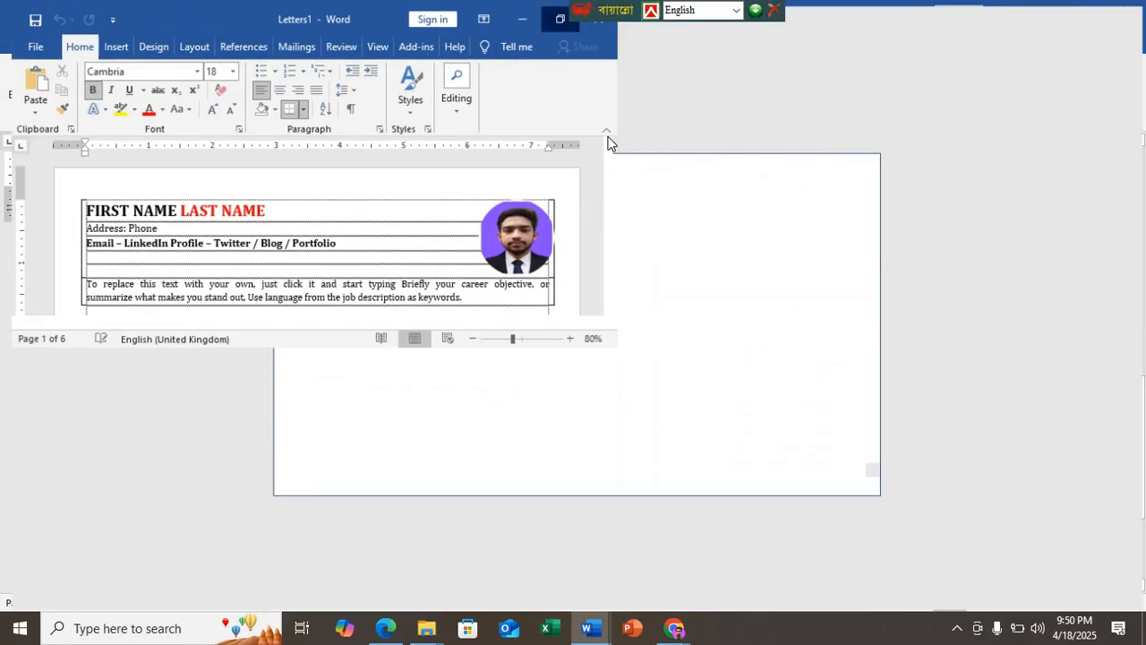
# Step: Look through the merged letters down to the invitation on the last page
pyautogui.scroll(-3, 439, 225)
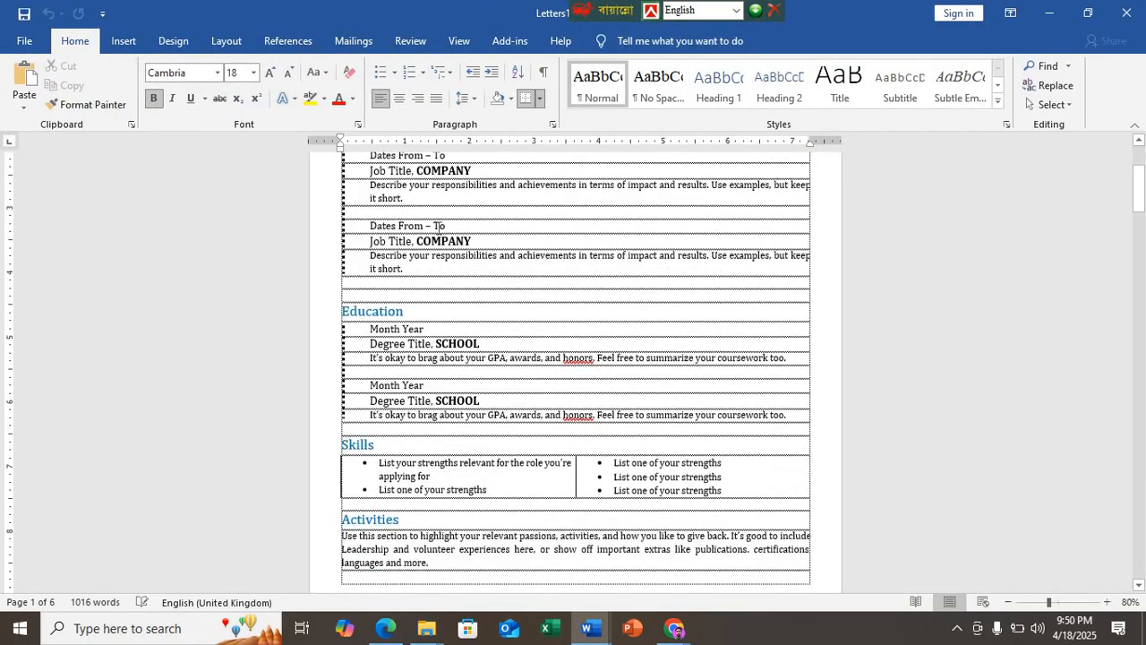
pyautogui.scroll(-20, 439, 226)
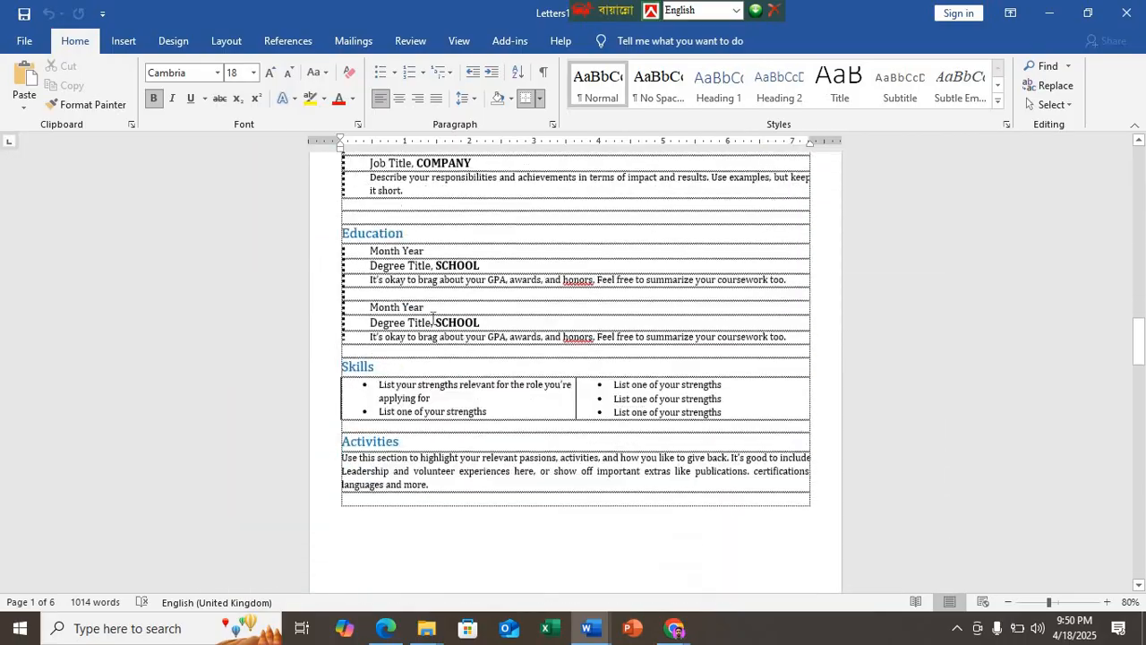
pyautogui.scroll(-20, 434, 320)
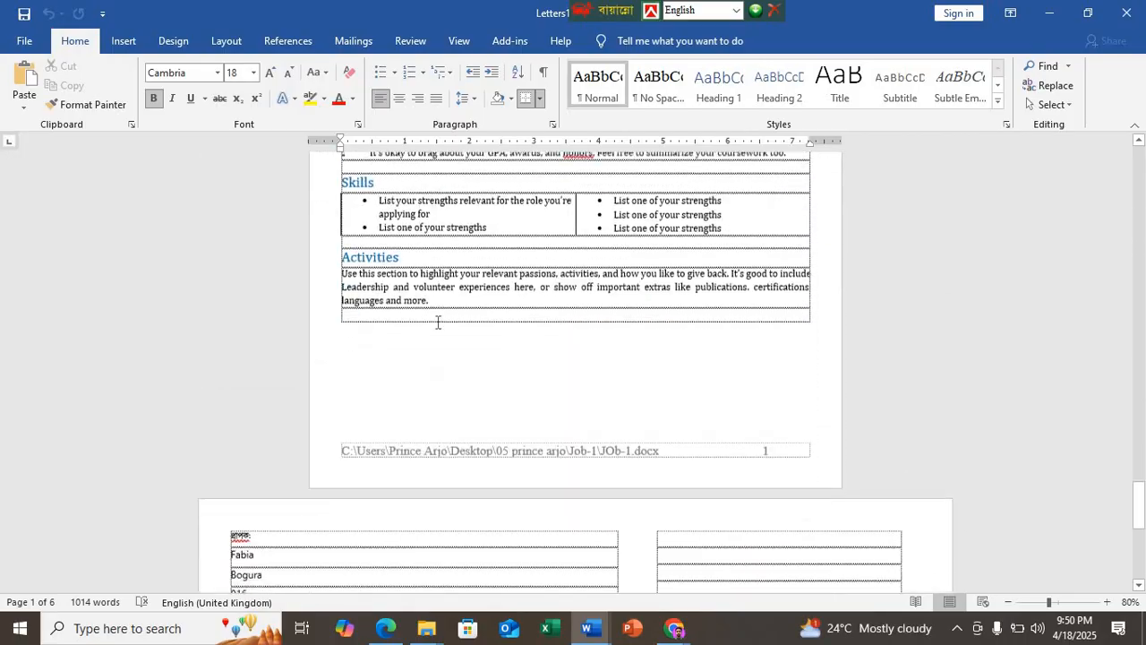
pyautogui.scroll(-10, 438, 322)
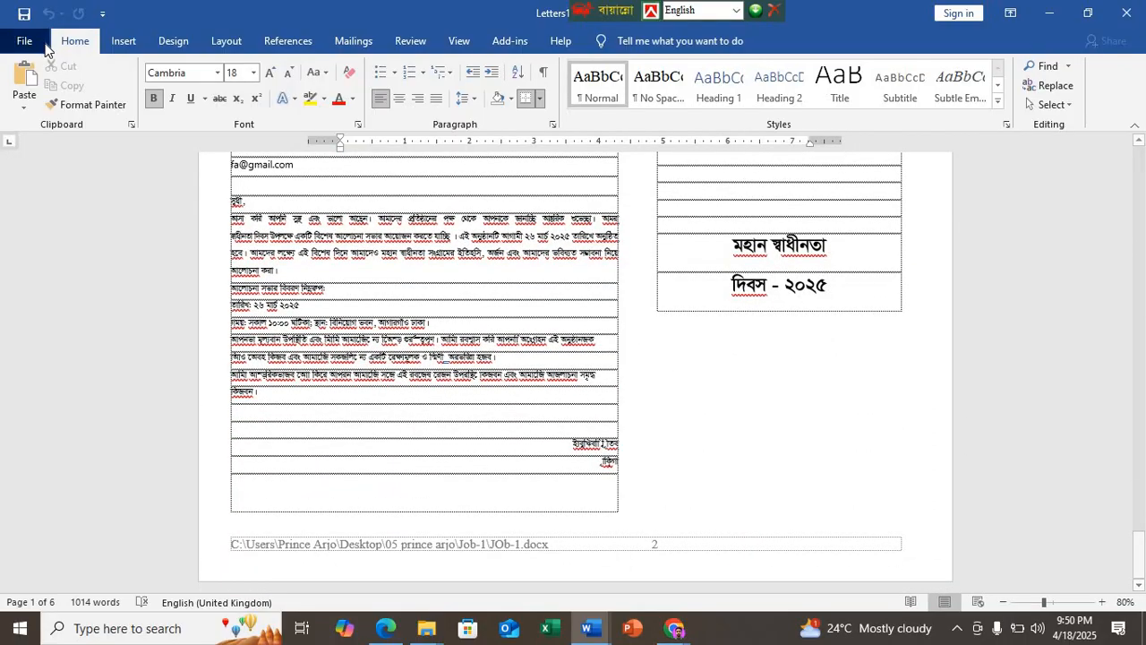
# Step: Check the merged letters' print preview, page setup and PDF printer properties, closing each dialog without changes
pyautogui.click(45, 47)
pyautogui.click(89, 293)
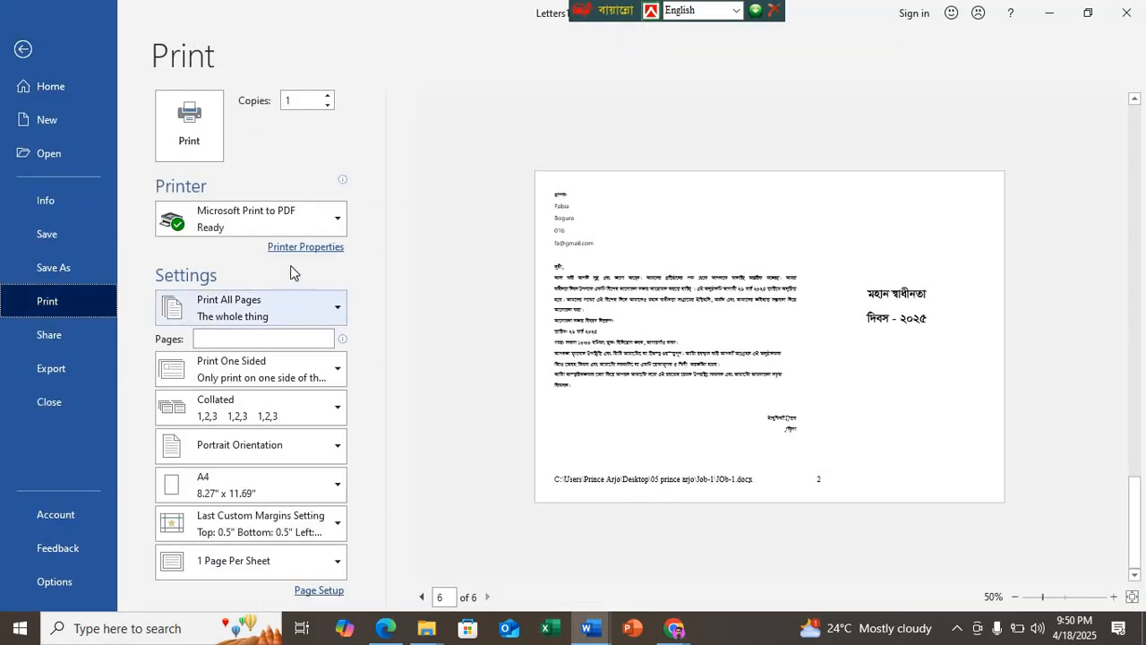
pyautogui.click(313, 593)
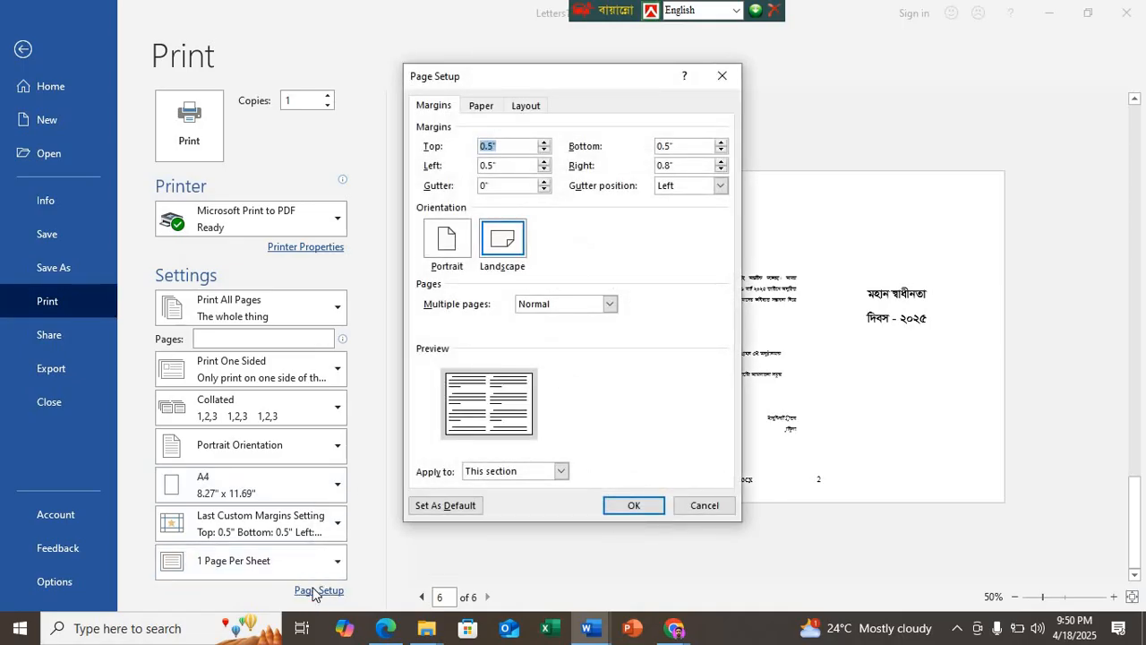
pyautogui.click(482, 105)
pyautogui.click(524, 106)
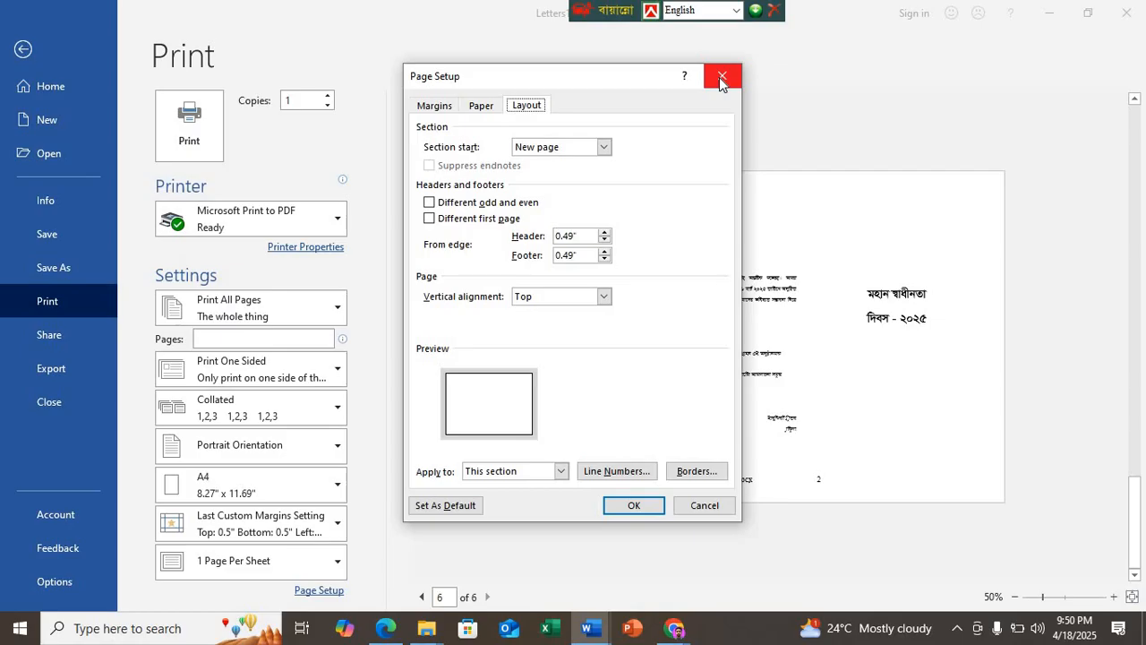
pyautogui.click(720, 77)
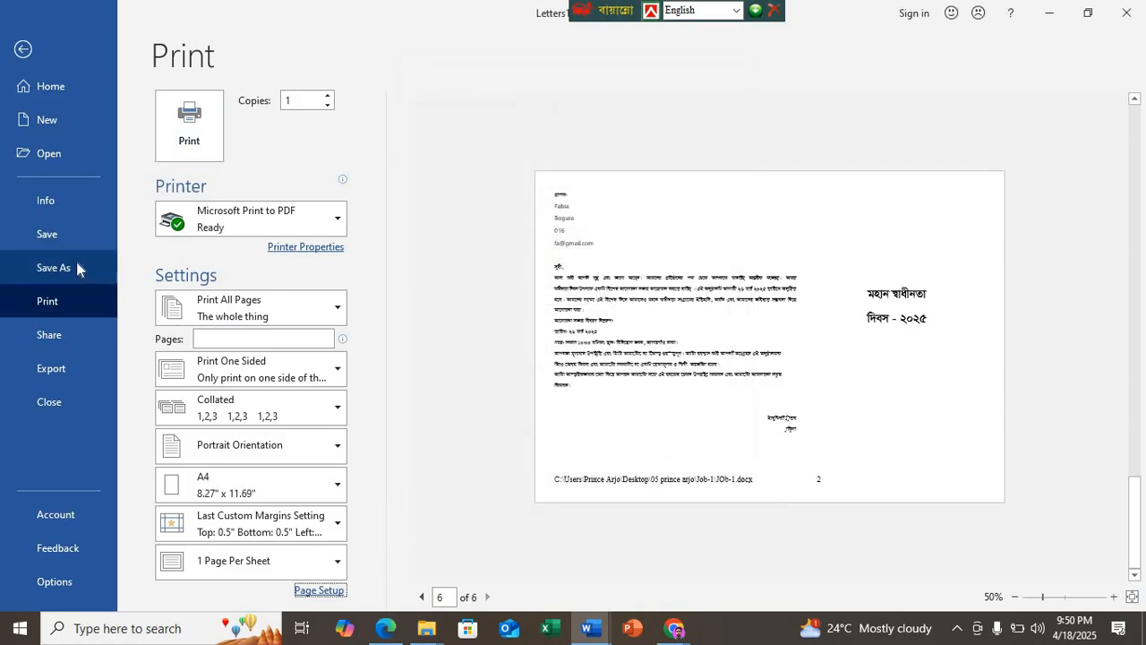
pyautogui.click(310, 247)
pyautogui.click(447, 19)
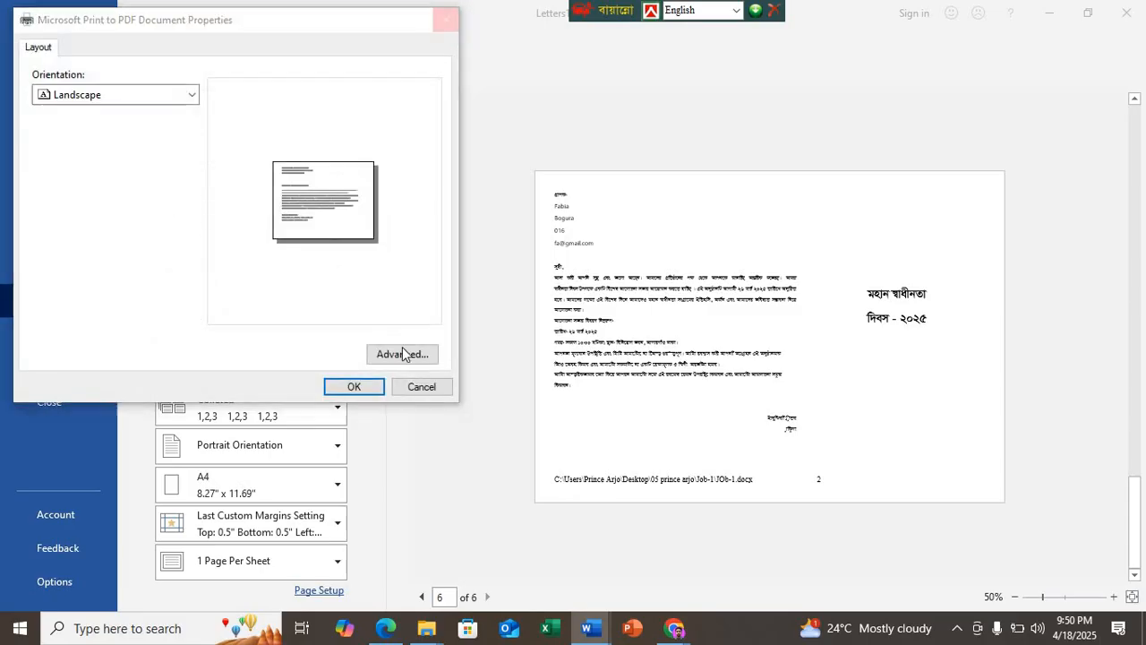
# Step: Leave the print view and close the merged letters document without saving it
pyautogui.click(25, 48)
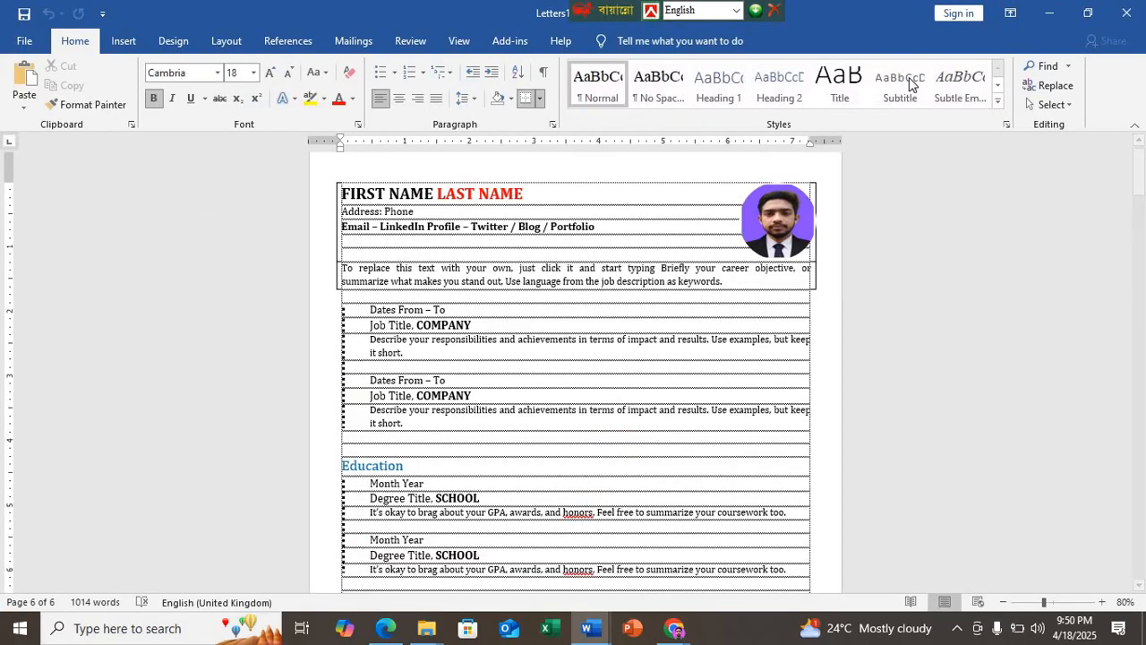
pyautogui.click(1127, 12)
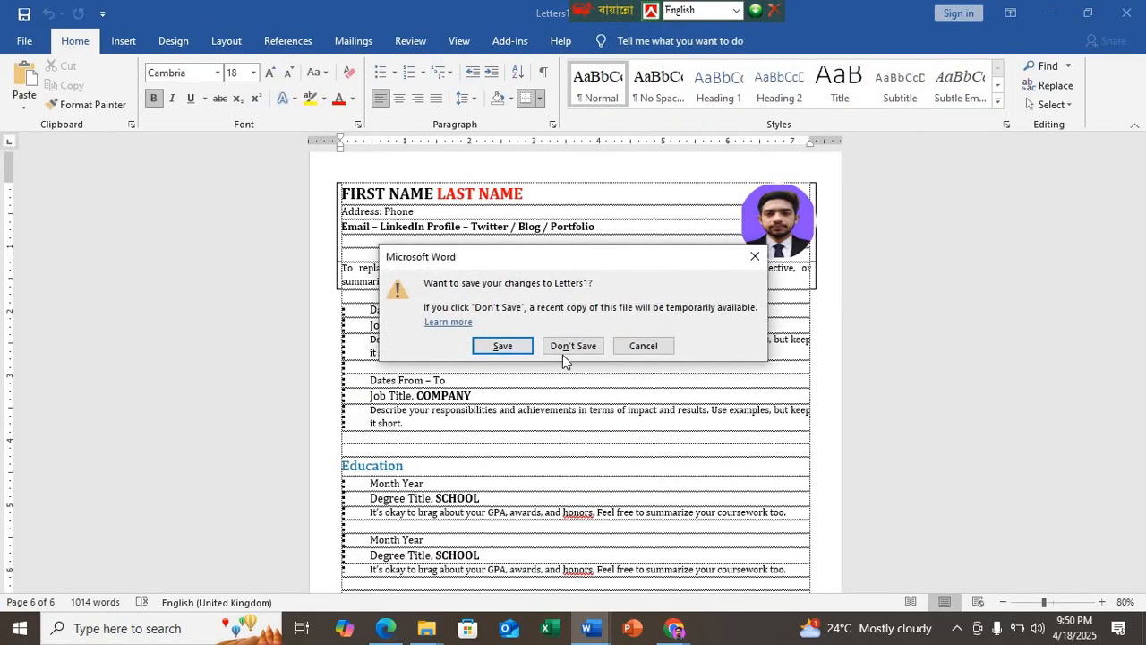
pyautogui.click(573, 347)
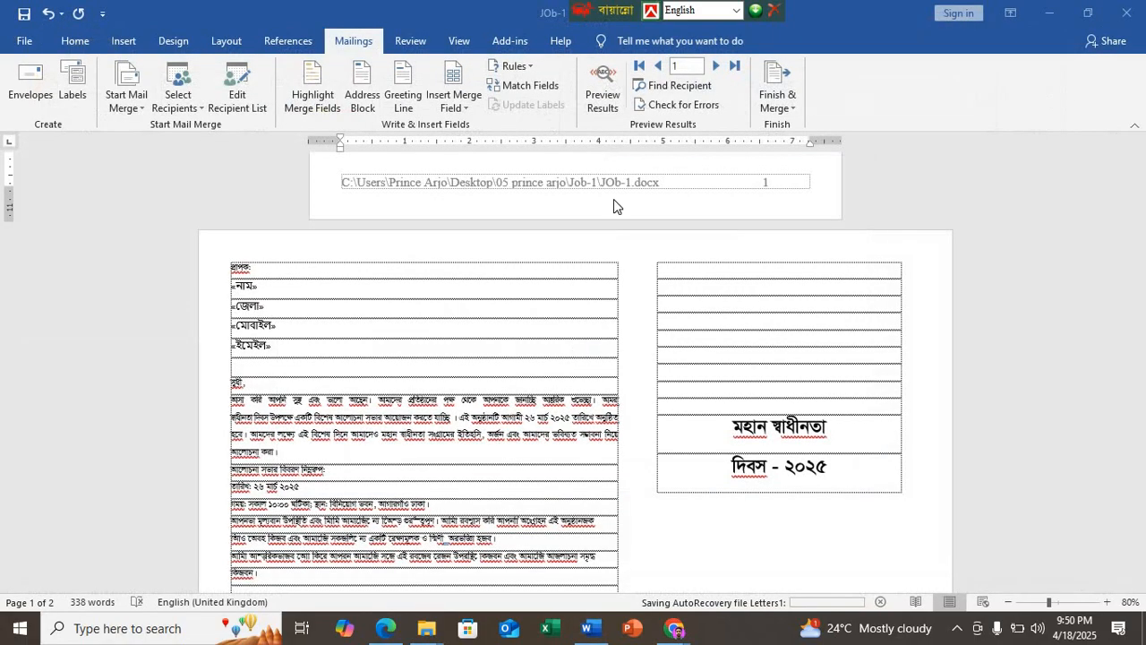
# Step: Merge all records to the printer and open the print settings
pyautogui.click(775, 93)
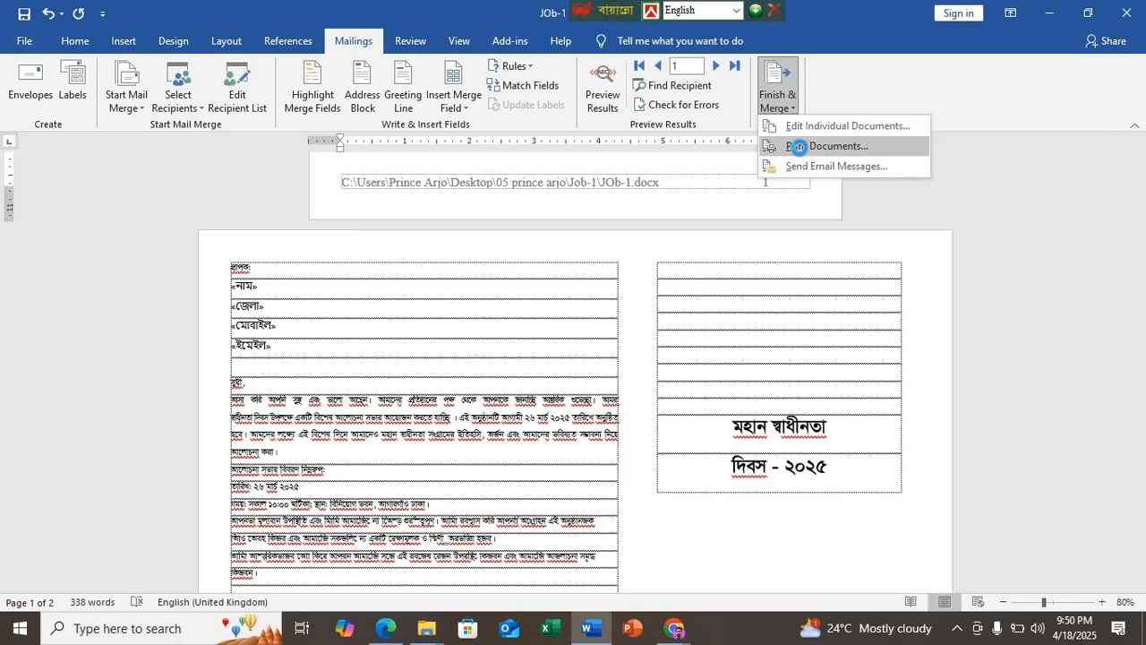
pyautogui.click(799, 146)
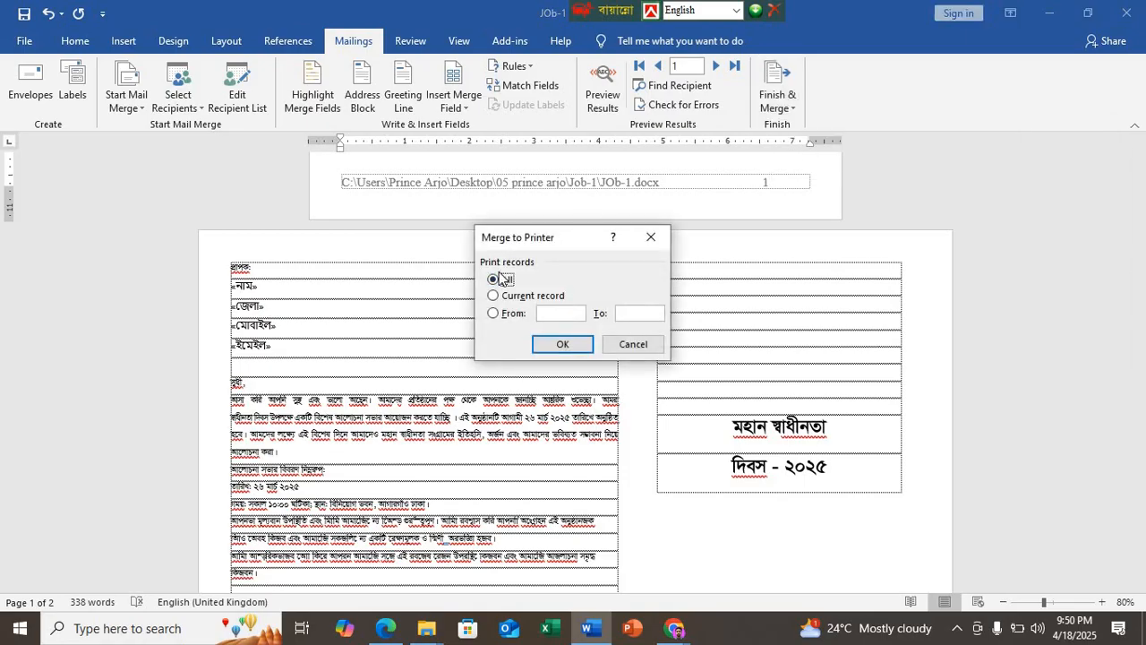
pyautogui.click(509, 298)
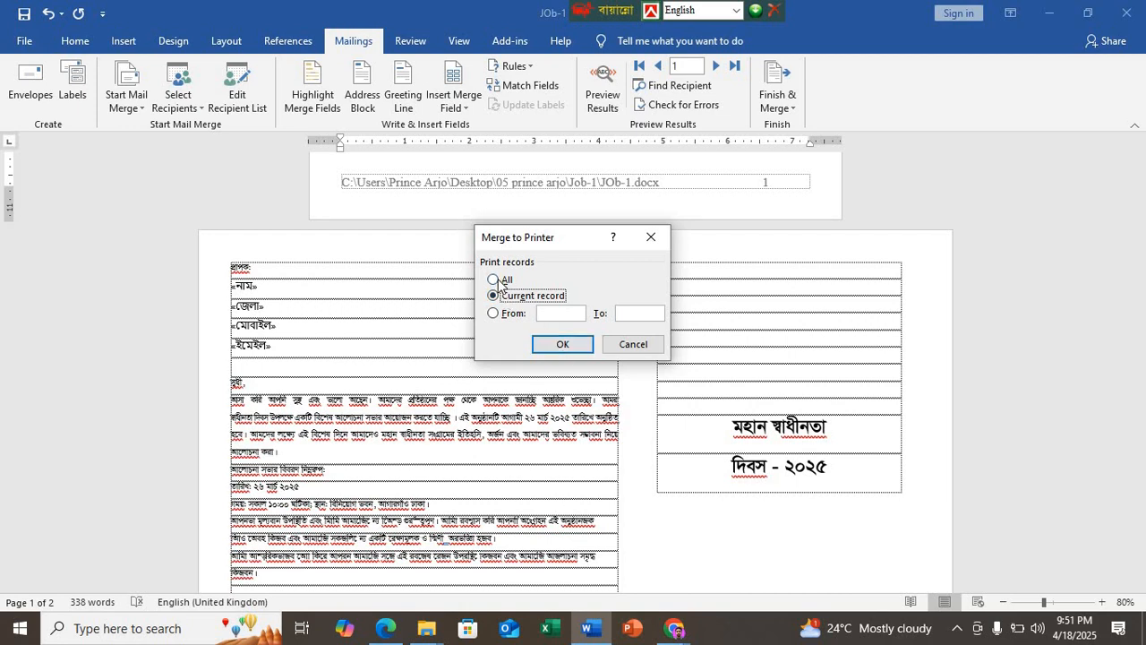
pyautogui.click(494, 280)
pyautogui.click(562, 345)
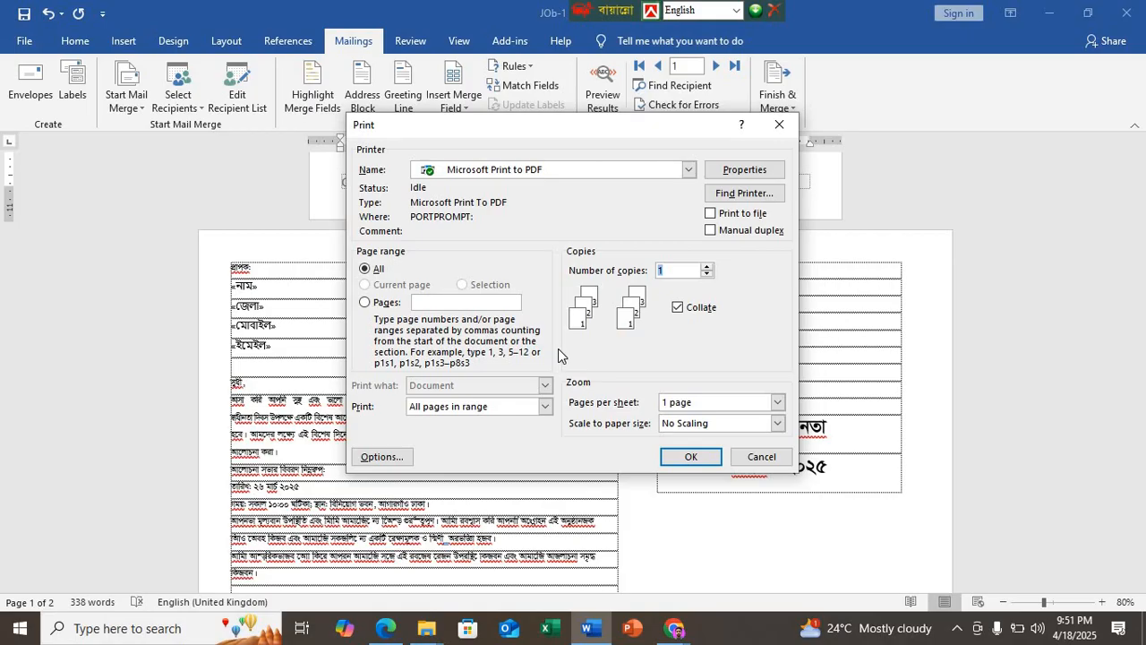
# Step: Try the manual duplex option for the printout and leave it off
pyautogui.click(711, 232)
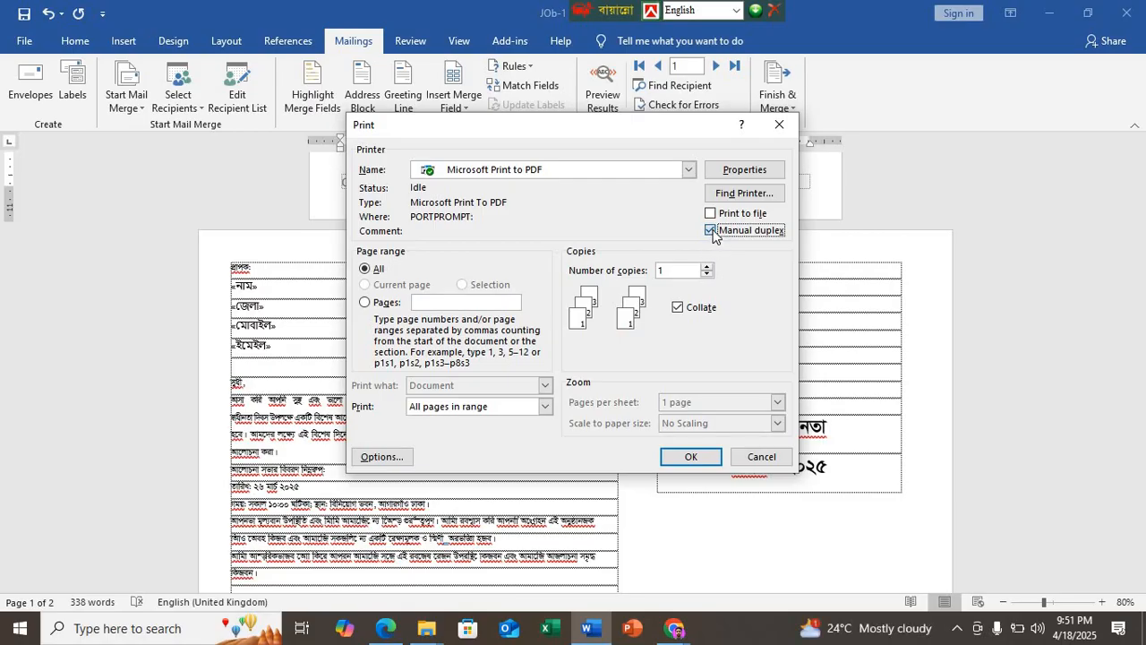
pyautogui.click(714, 233)
pyautogui.click(713, 233)
pyautogui.click(713, 232)
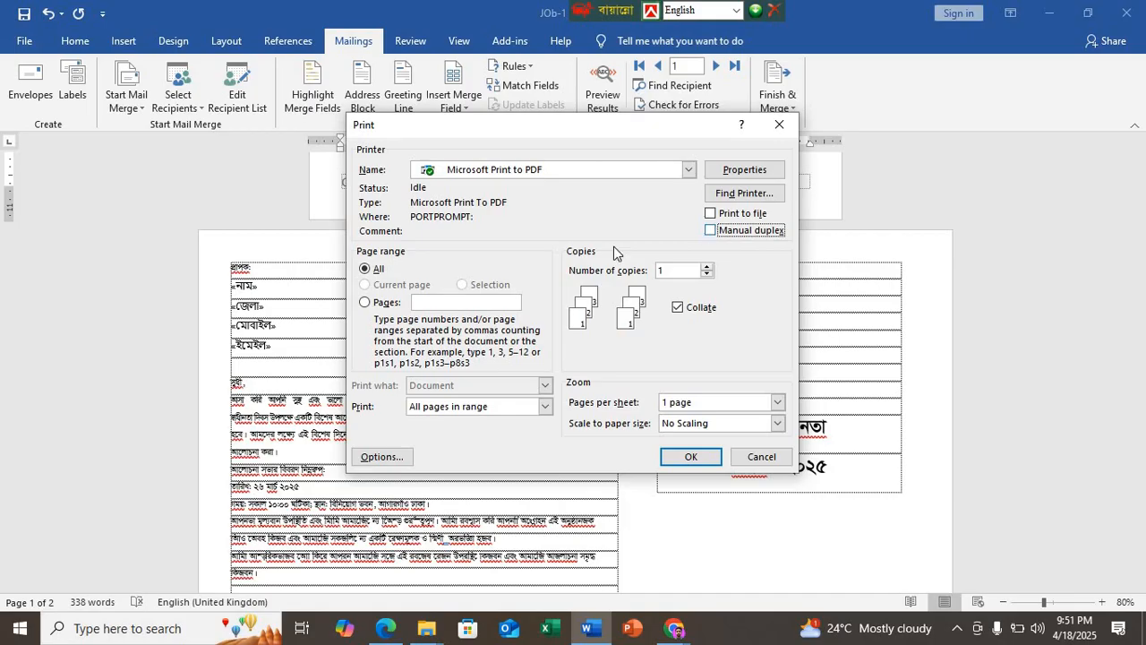
# Step: Limit the printout's page range to page 2
pyautogui.click(367, 303)
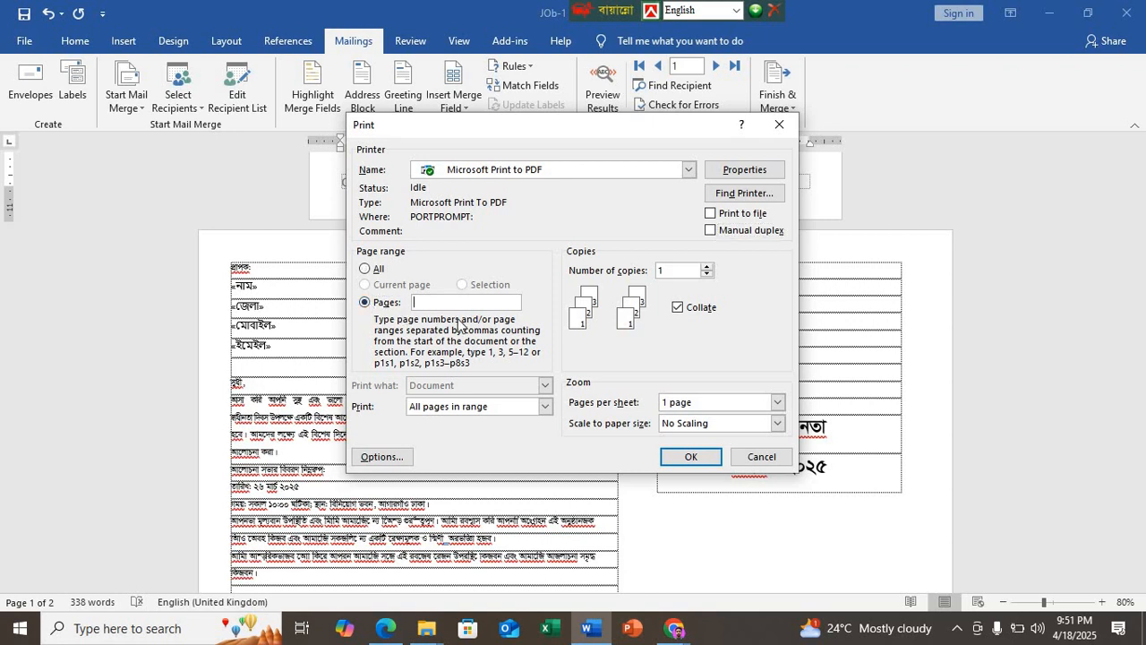
pyautogui.write('2')
# Step: Check the printer search and the PDF printer's orientation properties, closing both without changes
pyautogui.click(736, 199)
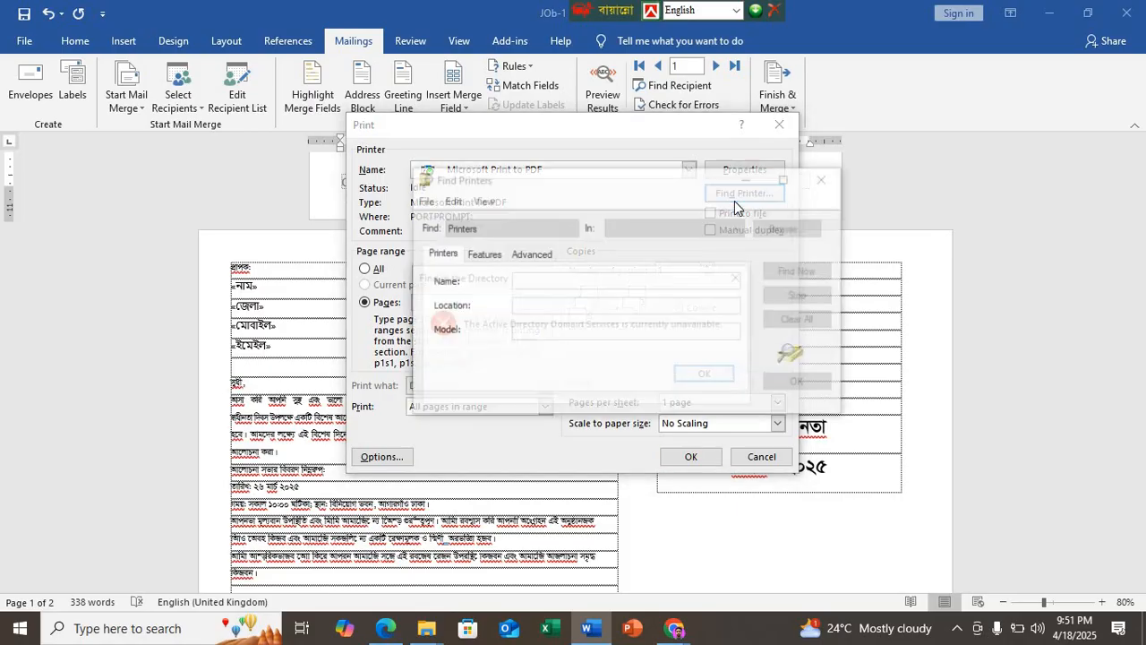
pyautogui.click(737, 277)
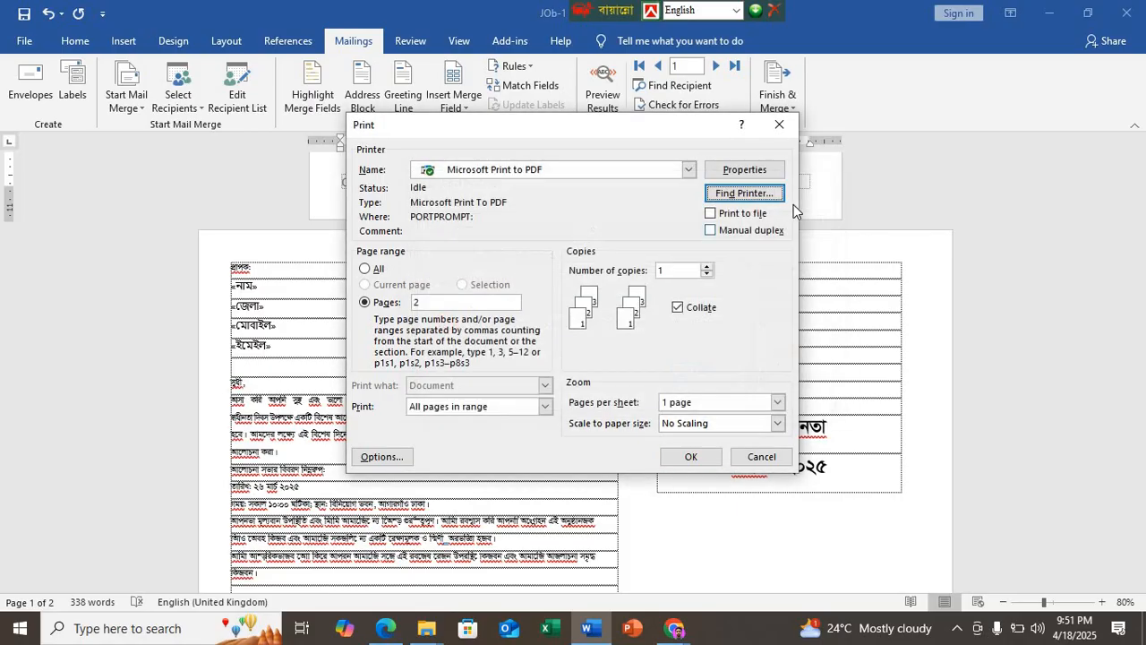
pyautogui.click(761, 170)
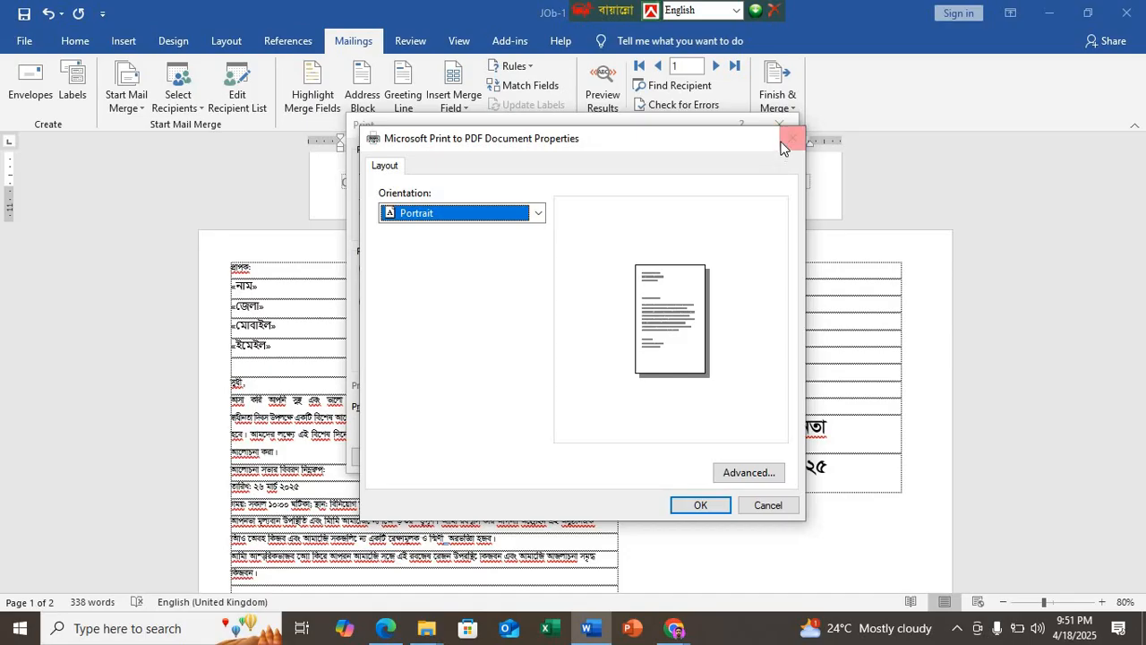
pyautogui.click(793, 138)
# Step: Look through the General, Display, Proofing, Save and Advanced options from the print settings, without changing any
pyautogui.click(385, 457)
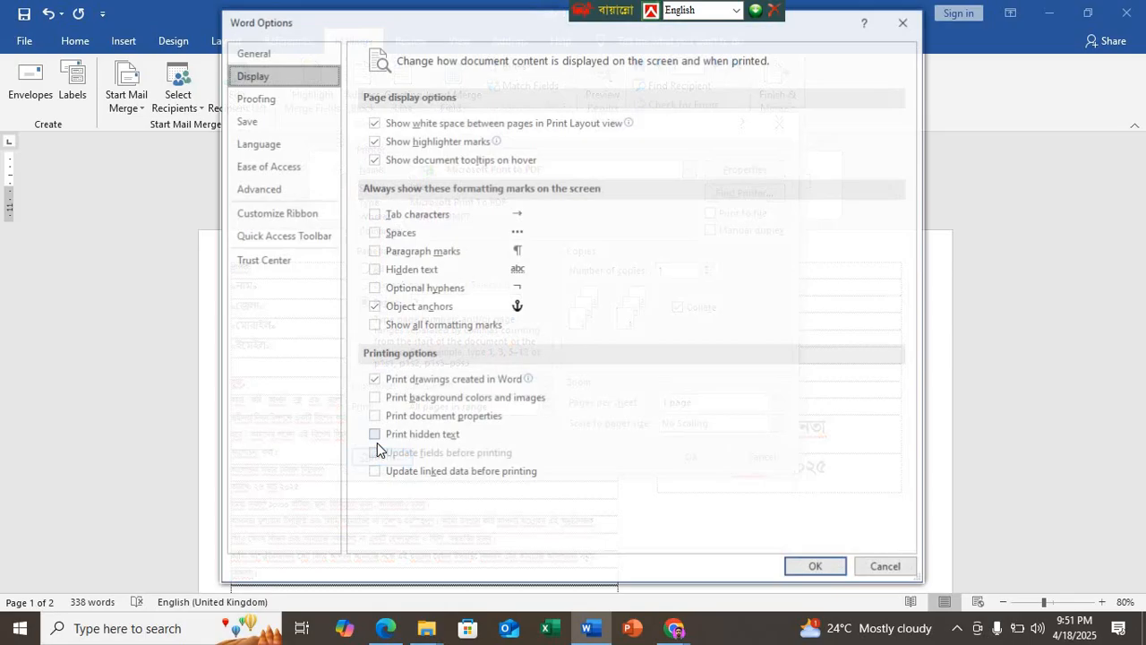
pyautogui.click(270, 55)
pyautogui.click(268, 70)
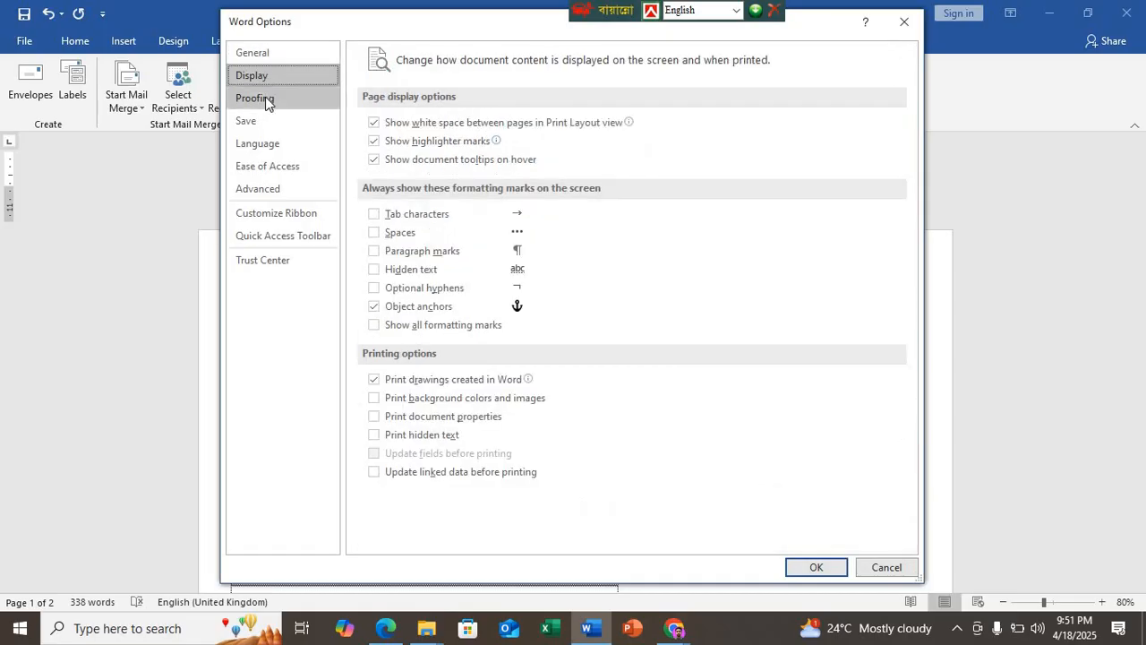
pyautogui.click(265, 97)
pyautogui.click(263, 125)
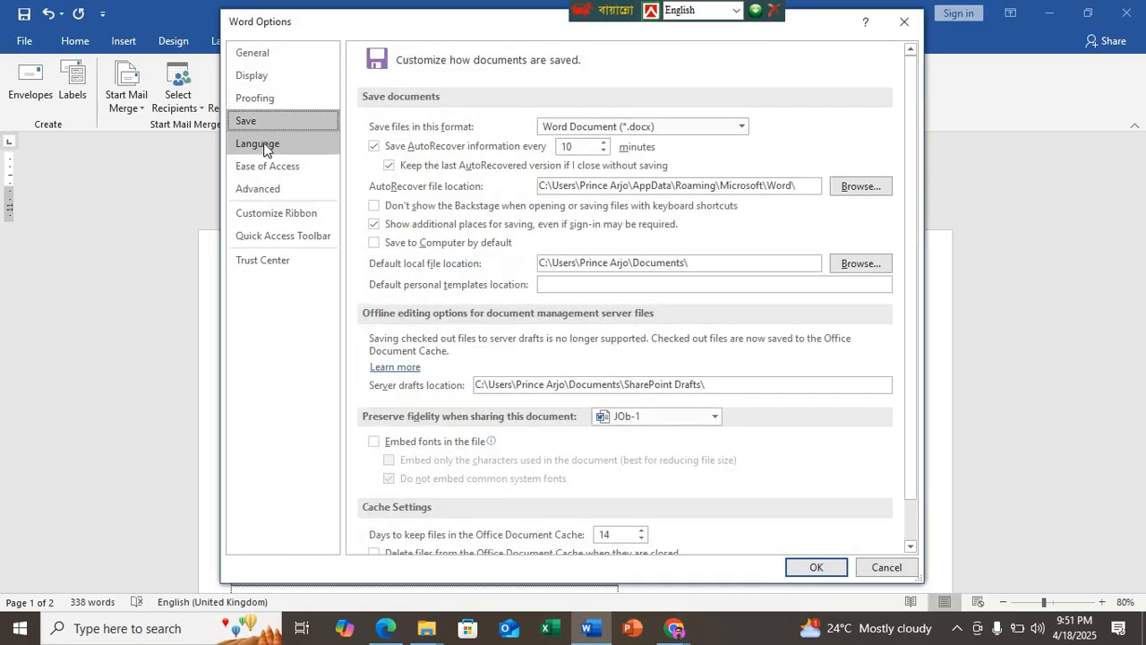
pyautogui.click(276, 190)
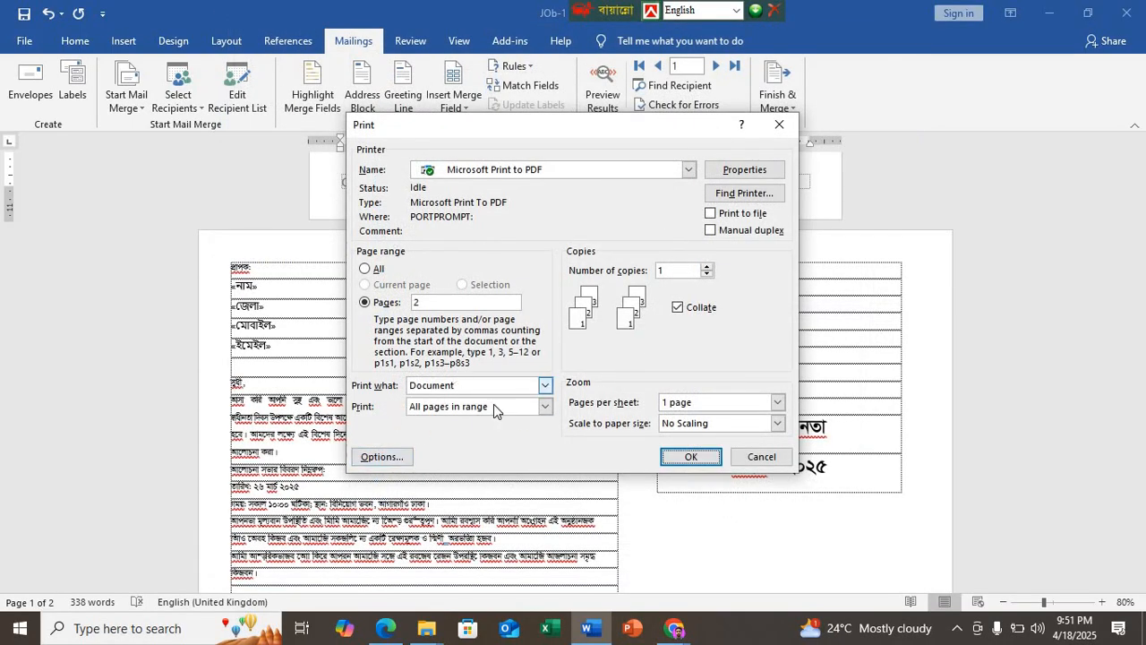
# Step: Check the available choices for what to print and for odd or even pages, leaving both unchanged
pyautogui.click(544, 409)
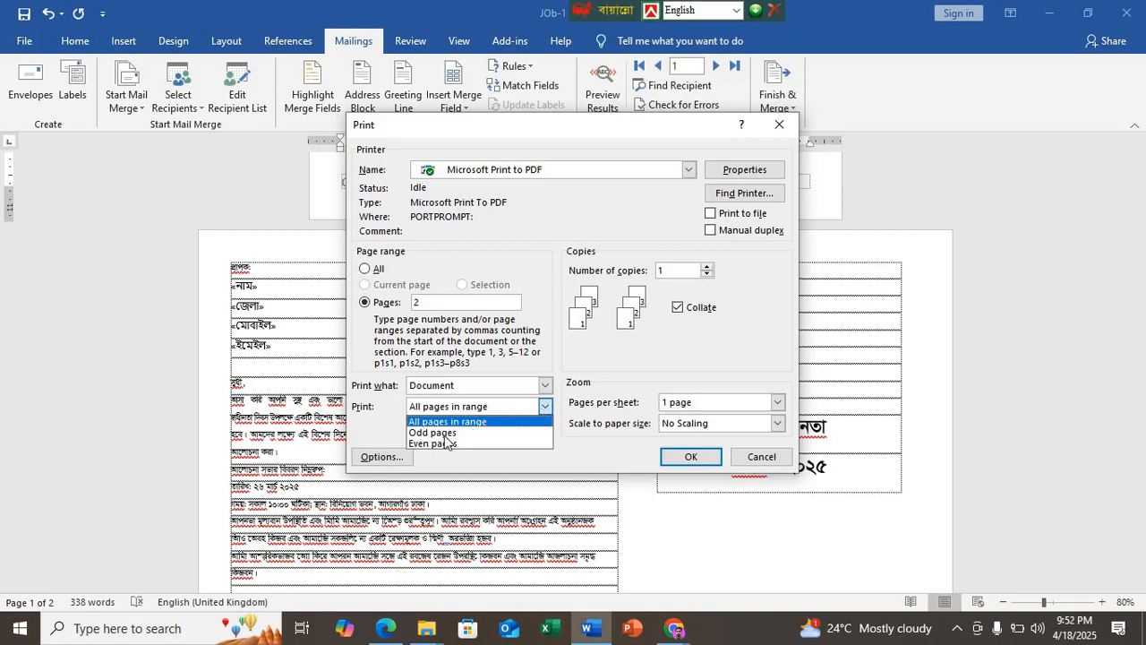
pyautogui.click(546, 385)
pyautogui.click(547, 385)
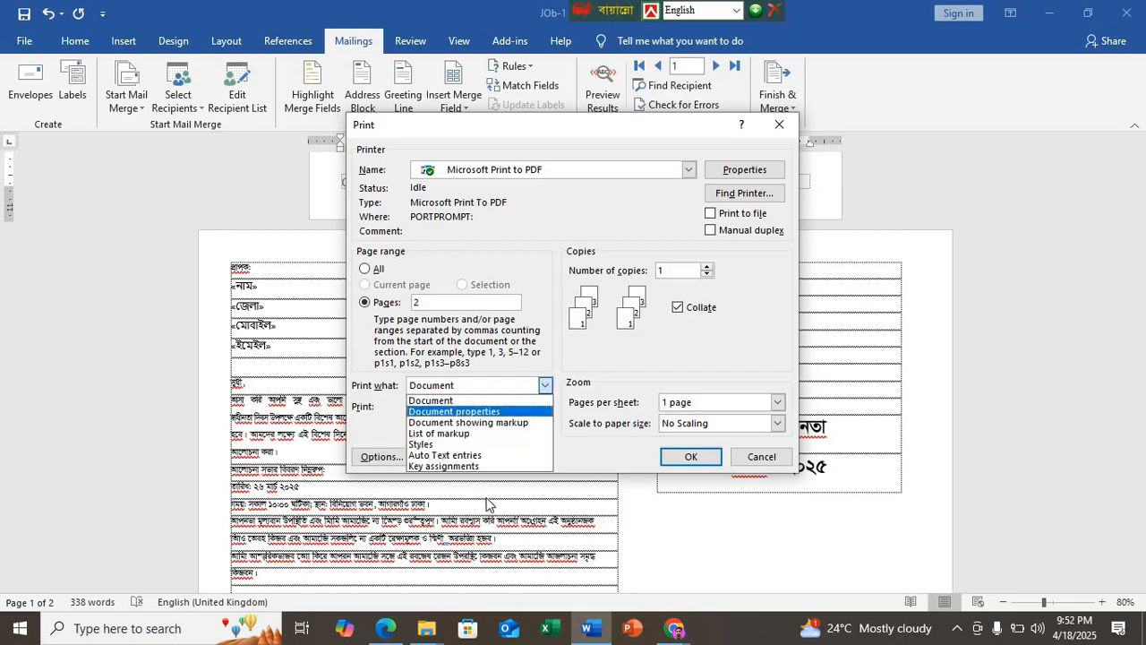
pyautogui.press('Tab')
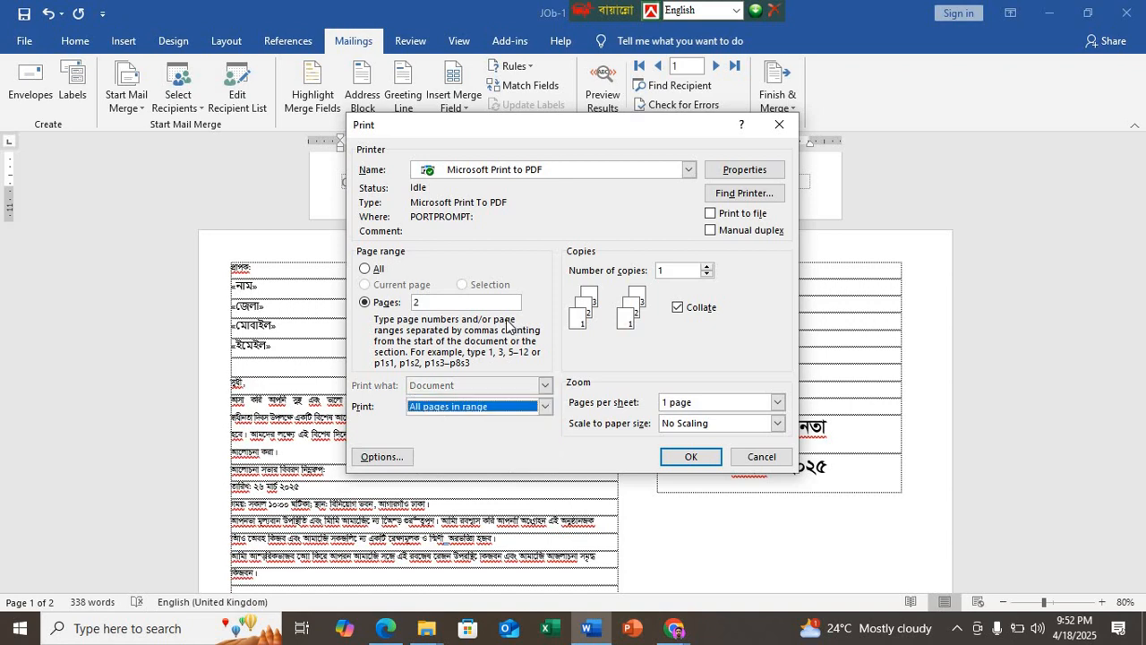
# Step: Reset the page range to an empty list of specific pages and set the printout to 2 pages per sheet
pyautogui.click(363, 269)
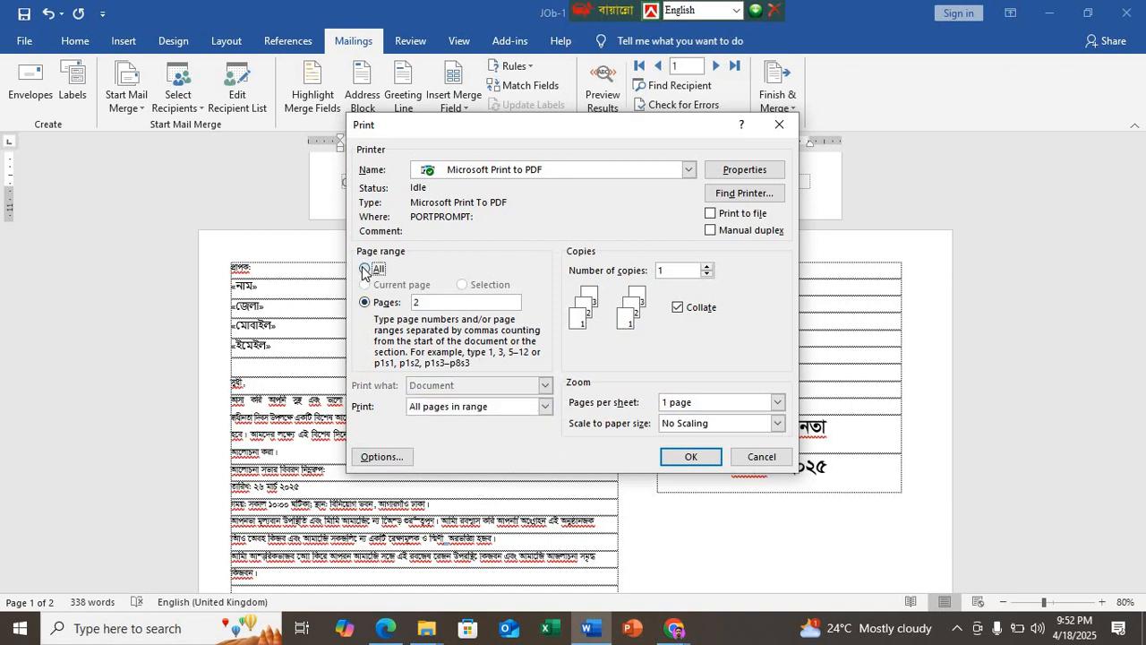
pyautogui.click(363, 270)
pyautogui.click(365, 303)
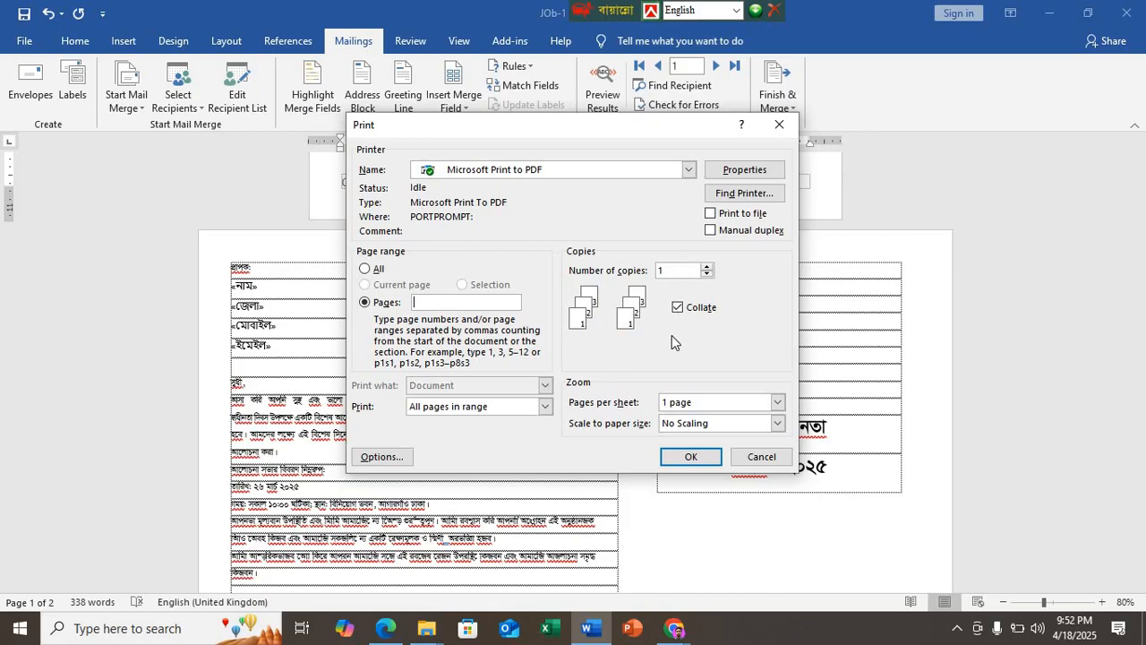
pyautogui.click(776, 403)
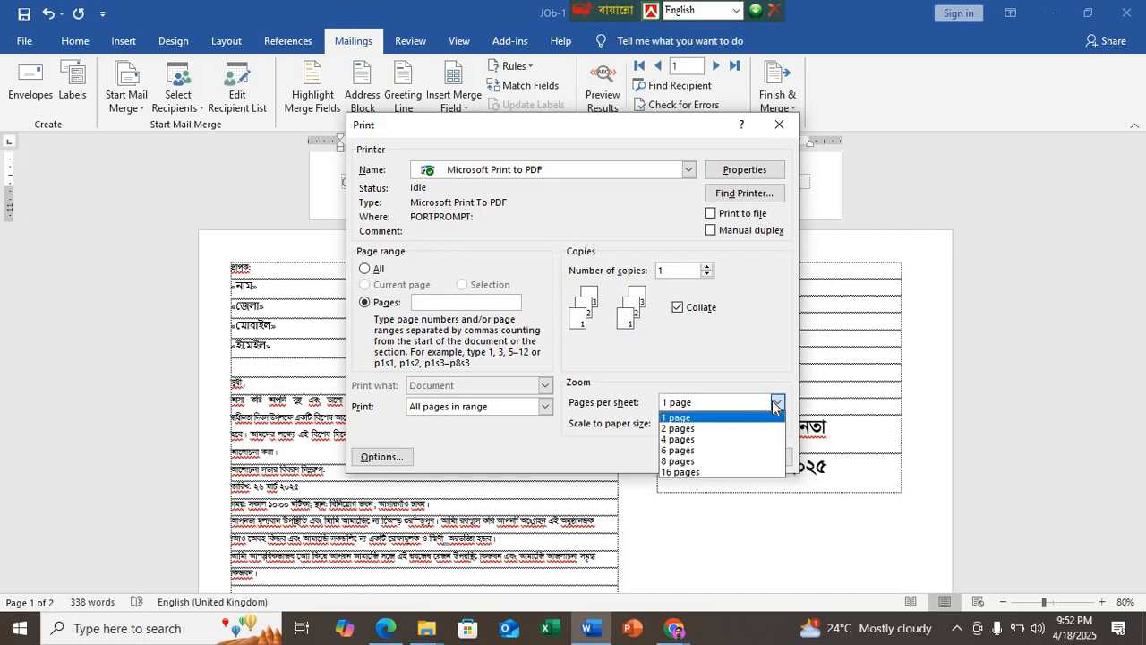
pyautogui.click(678, 428)
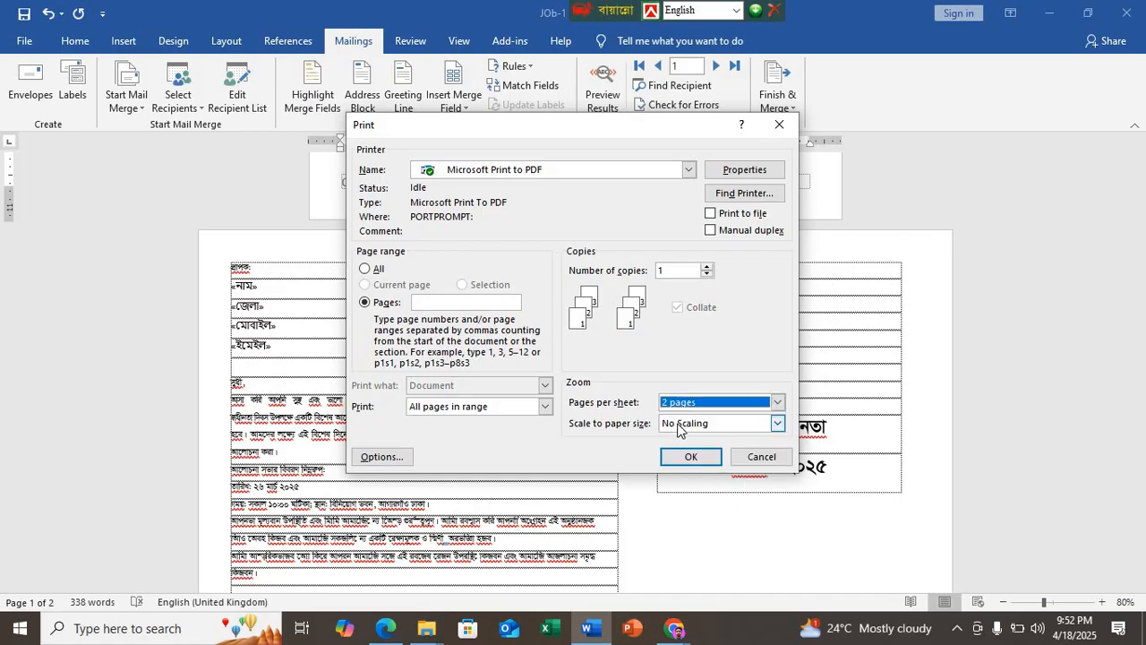
# Step: Restrict the merged printout to page 2 with 3 copies and 1 page per sheet, keeping all pages in range
pyautogui.click(545, 406)
pyautogui.click(546, 388)
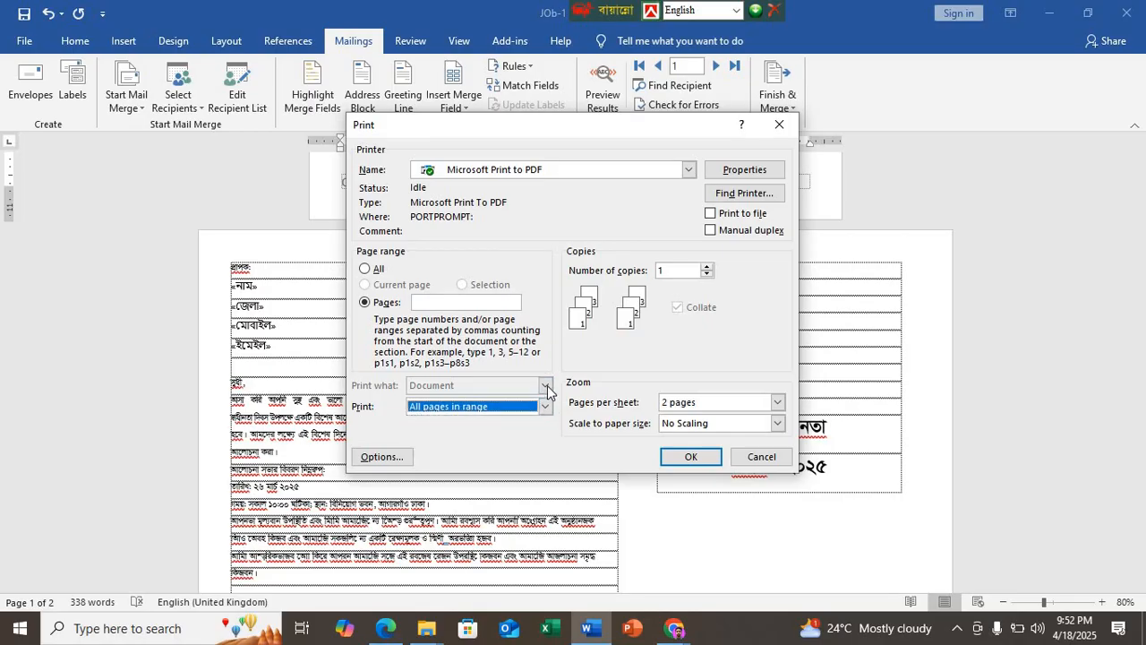
pyautogui.click(427, 304)
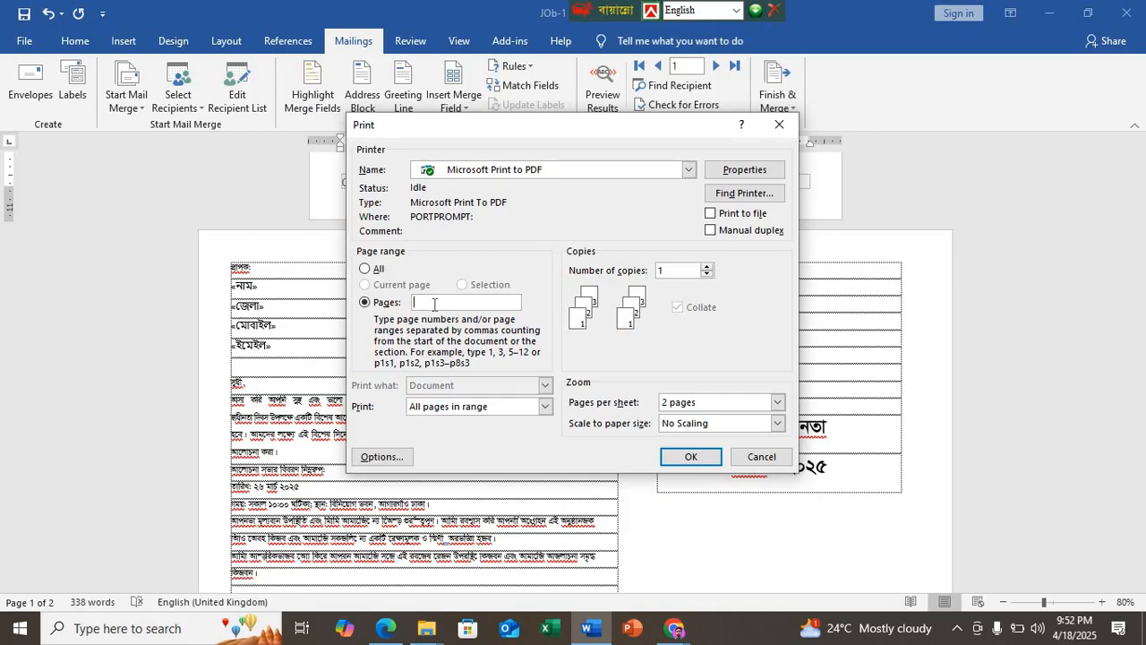
pyautogui.write('2')
pyautogui.moveTo(675, 270); pyautogui.dragTo(647, 270)
pyautogui.write('3')
pyautogui.click(779, 407)
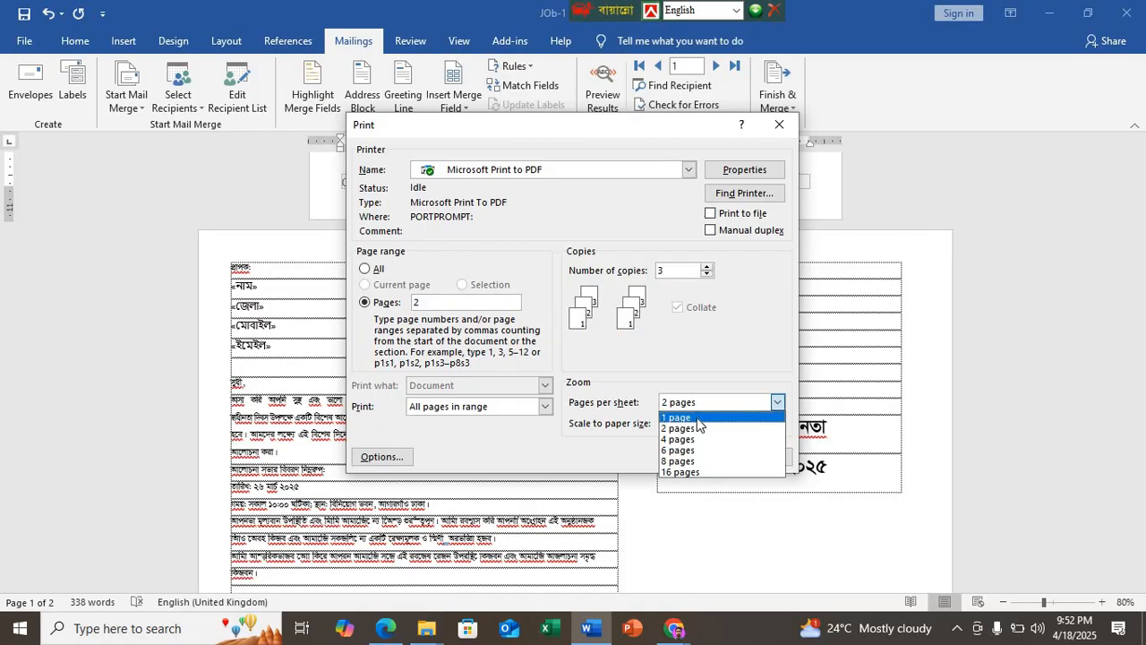
pyautogui.click(706, 419)
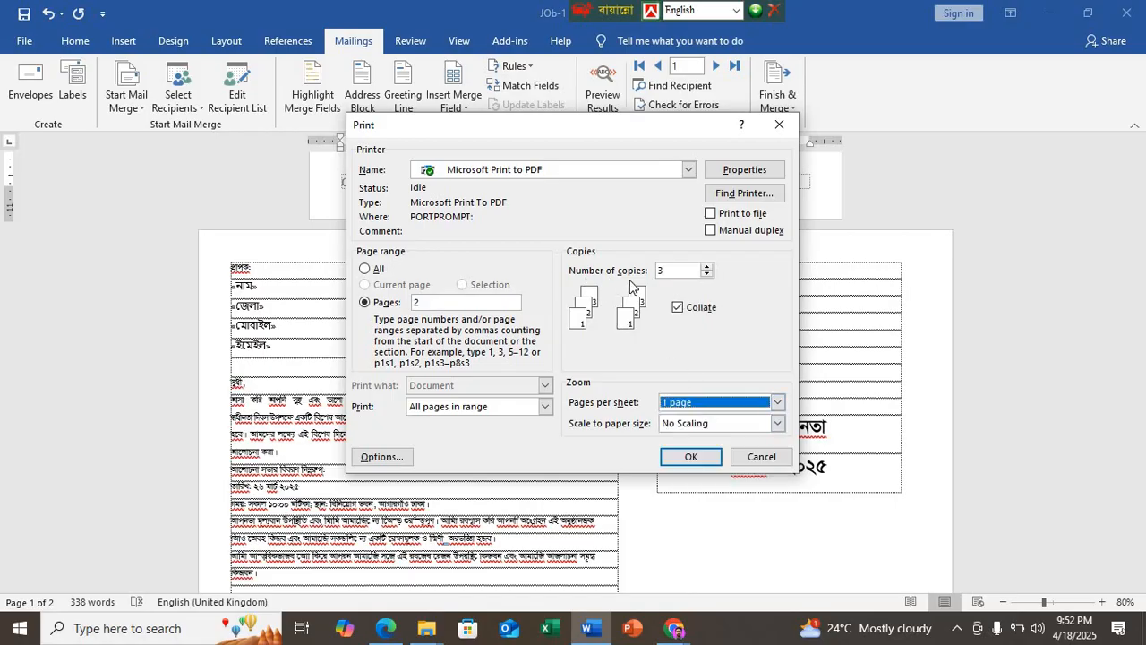
# Step: Send the merged printout to the PDF printer, cancel saving the output file and dismiss the merge warning
pyautogui.click(686, 458)
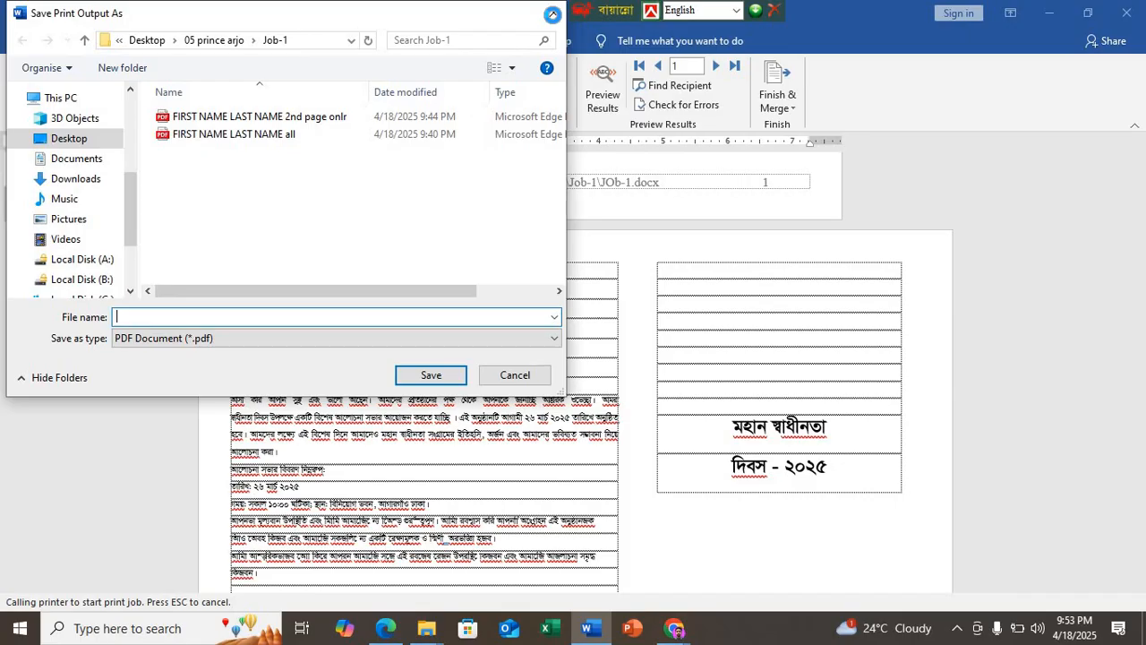
pyautogui.click(538, 374)
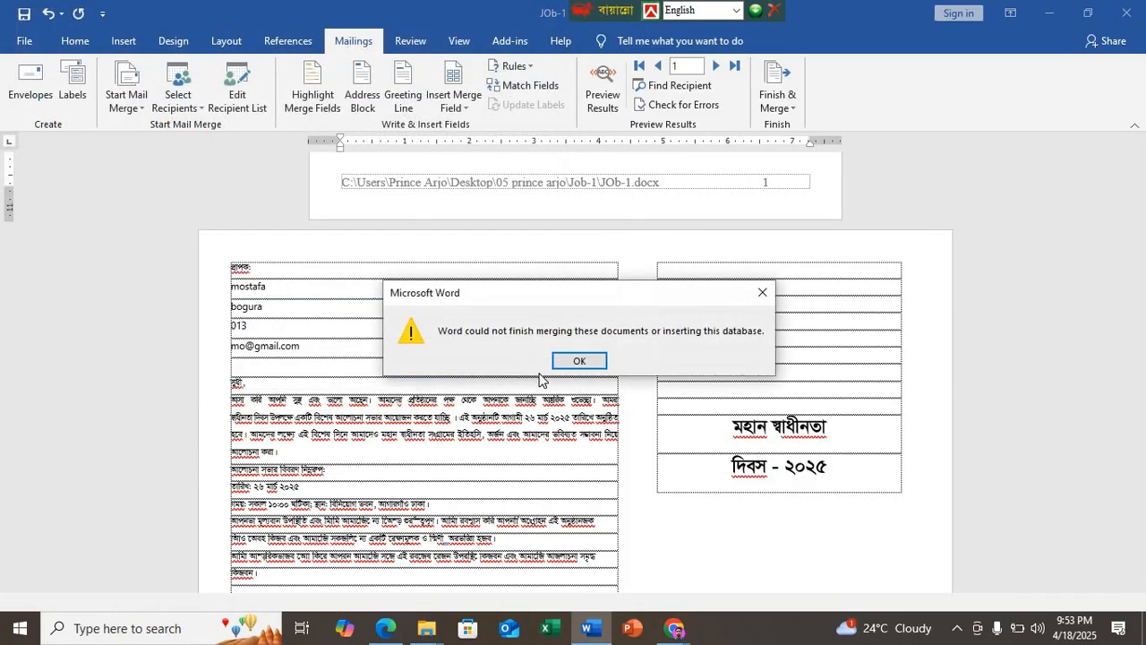
pyautogui.click(567, 361)
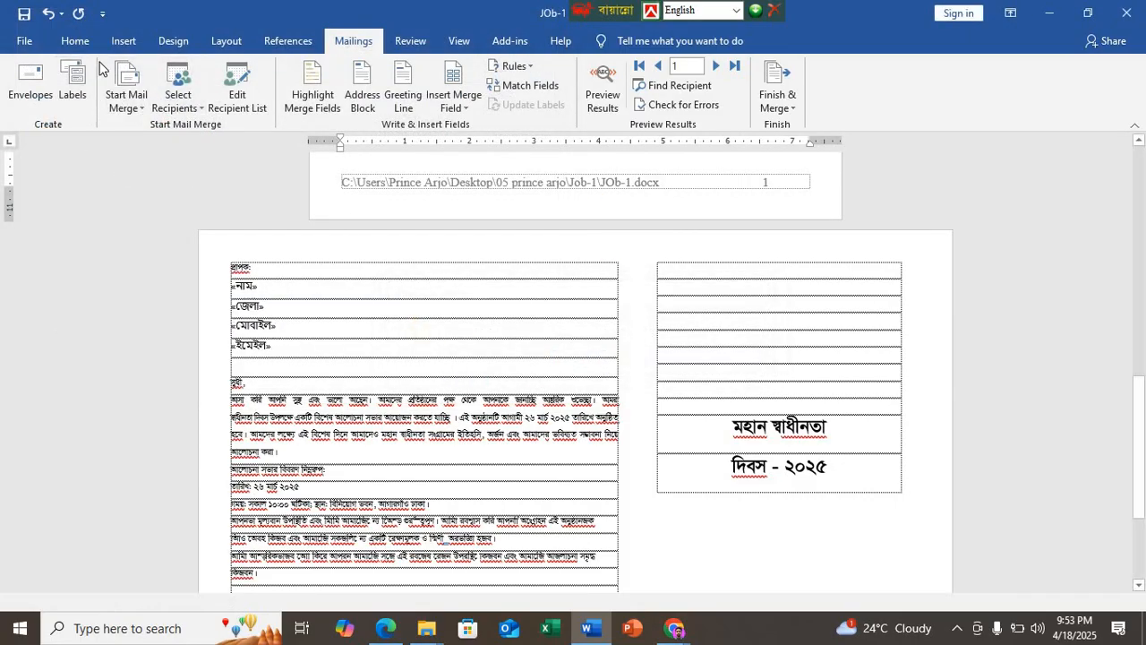
# Step: Check the print settings and the available save locations without changes, and look over both pages of the document
pyautogui.click(75, 41)
pyautogui.click(25, 42)
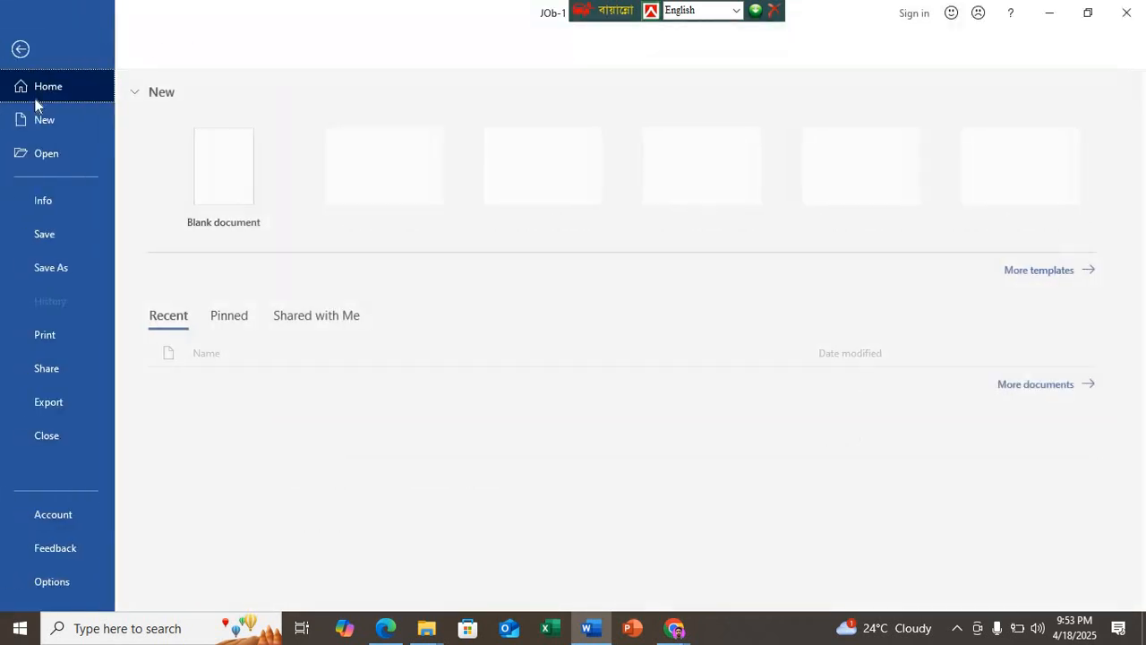
pyautogui.click(57, 335)
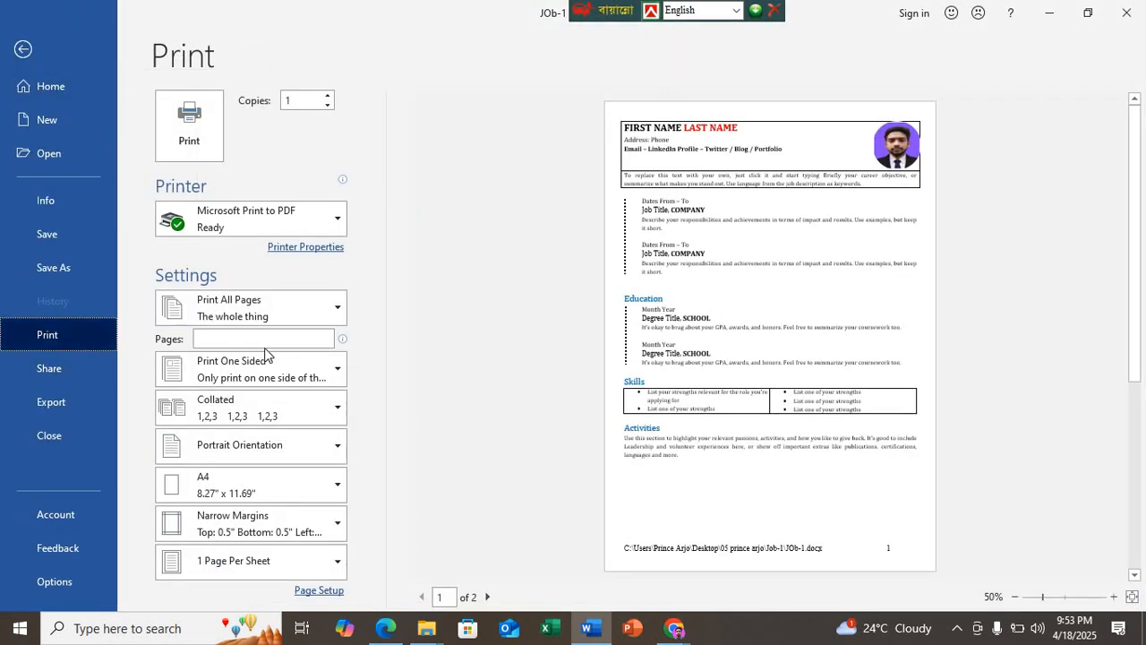
pyautogui.click(82, 267)
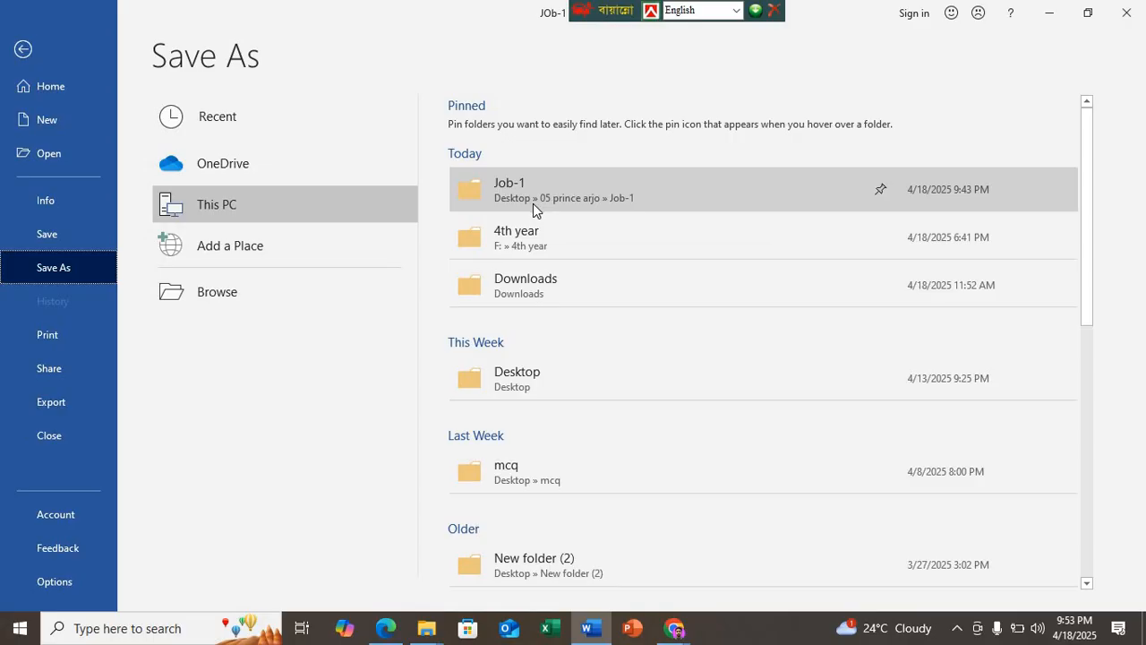
pyautogui.press('Escape')
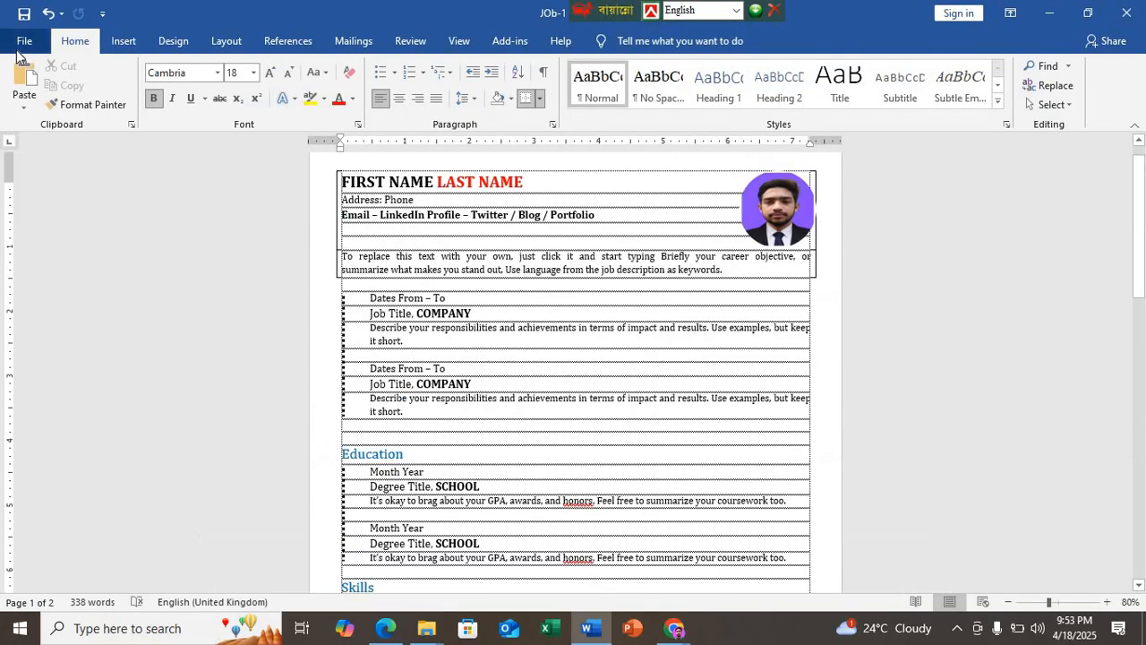
pyautogui.scroll(-10, 555, 233)
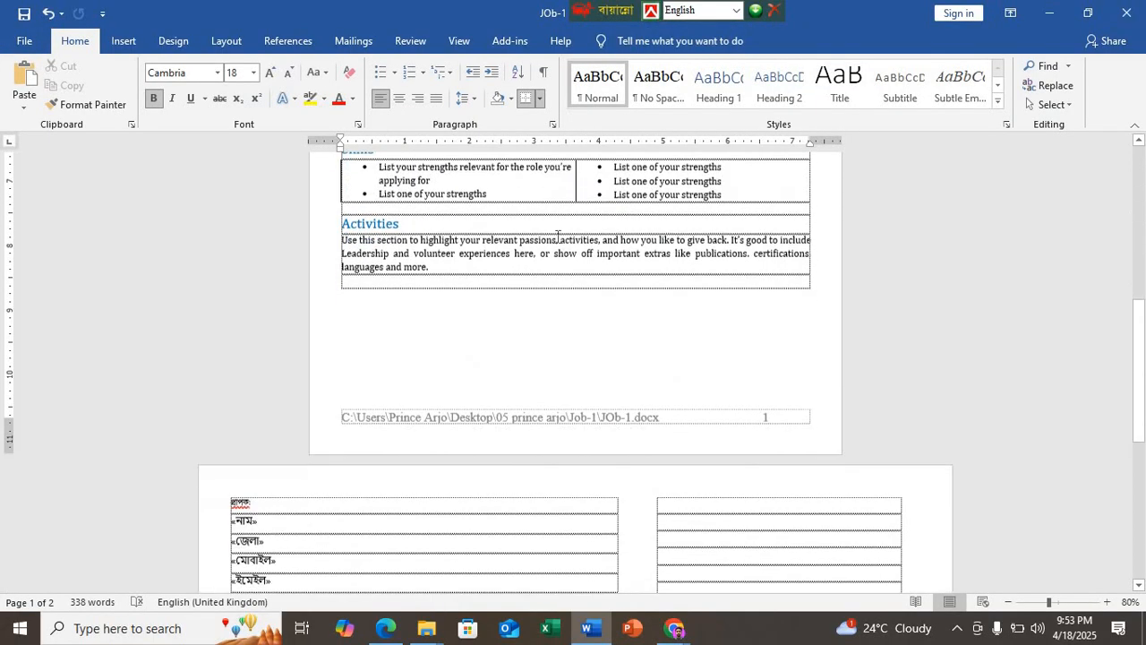
pyautogui.scroll(10, 556, 243)
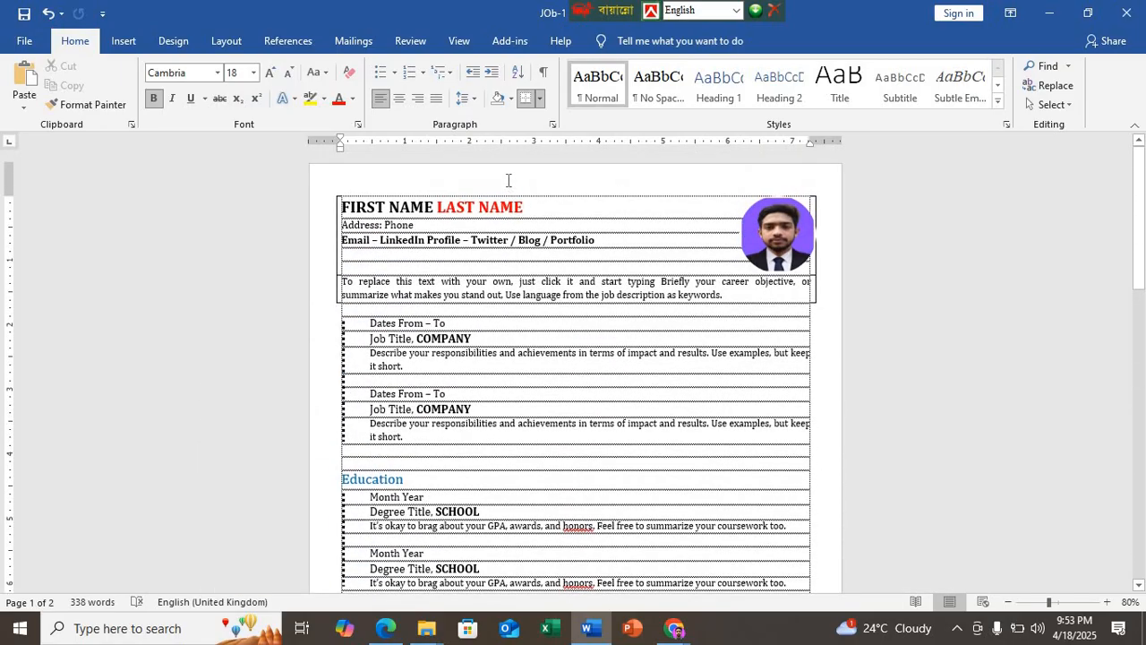
pyautogui.scroll(-10, 463, 186)
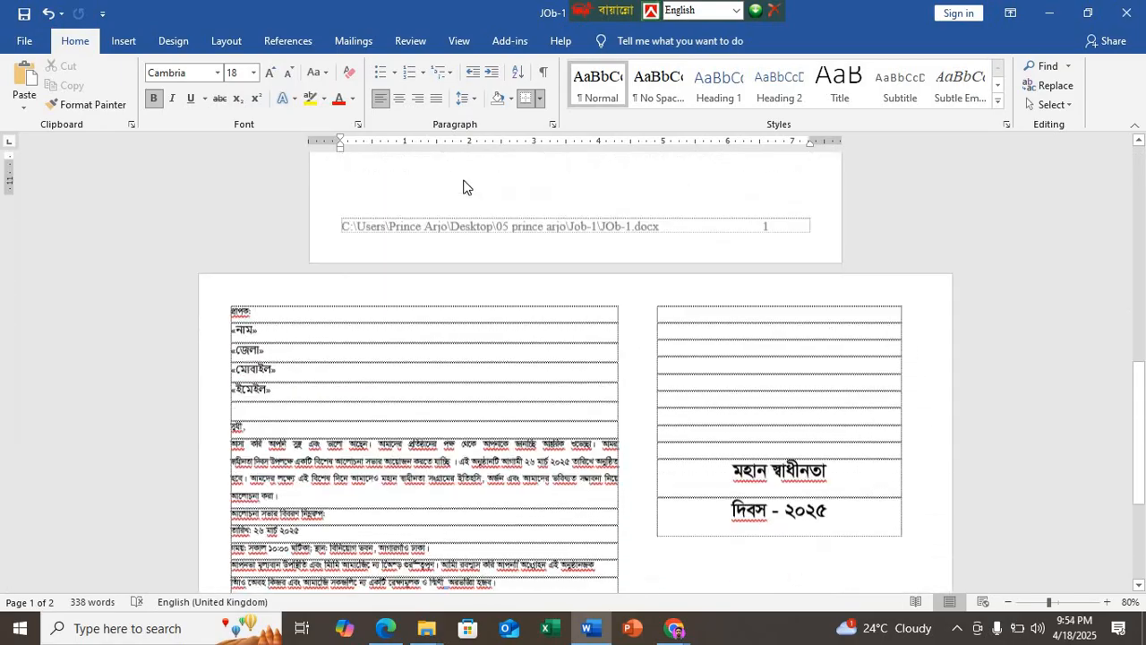
pyautogui.scroll(-4, 463, 186)
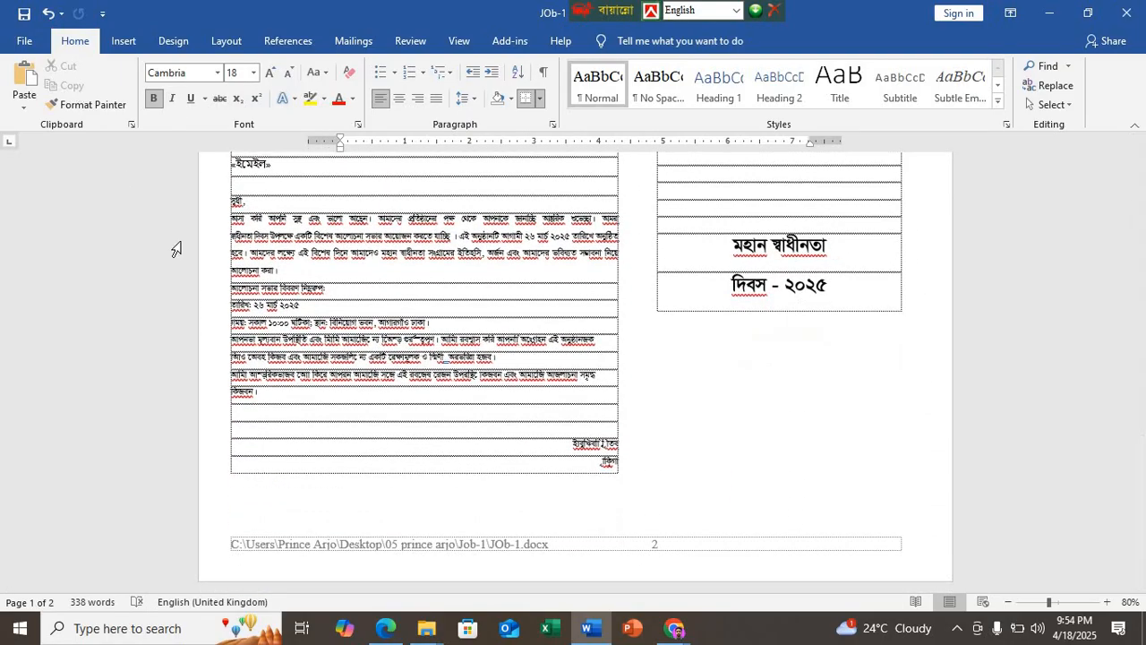
# Step: Start saving a copy of the document in the Job-1 folder with PDF as the file type
pyautogui.click(24, 40)
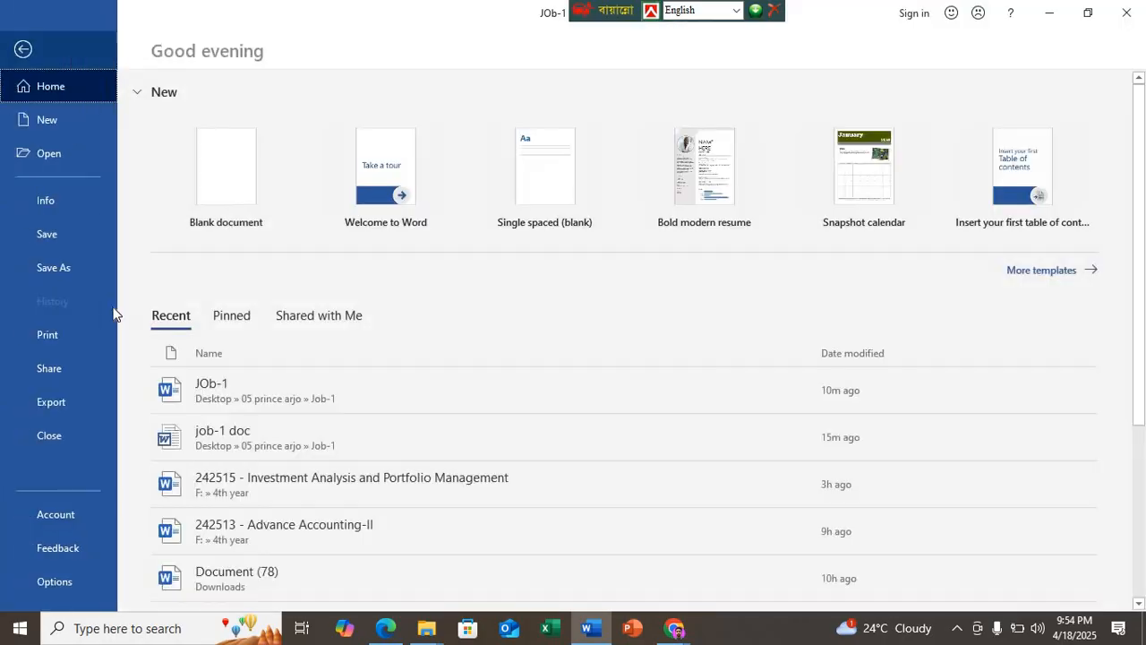
pyautogui.click(79, 271)
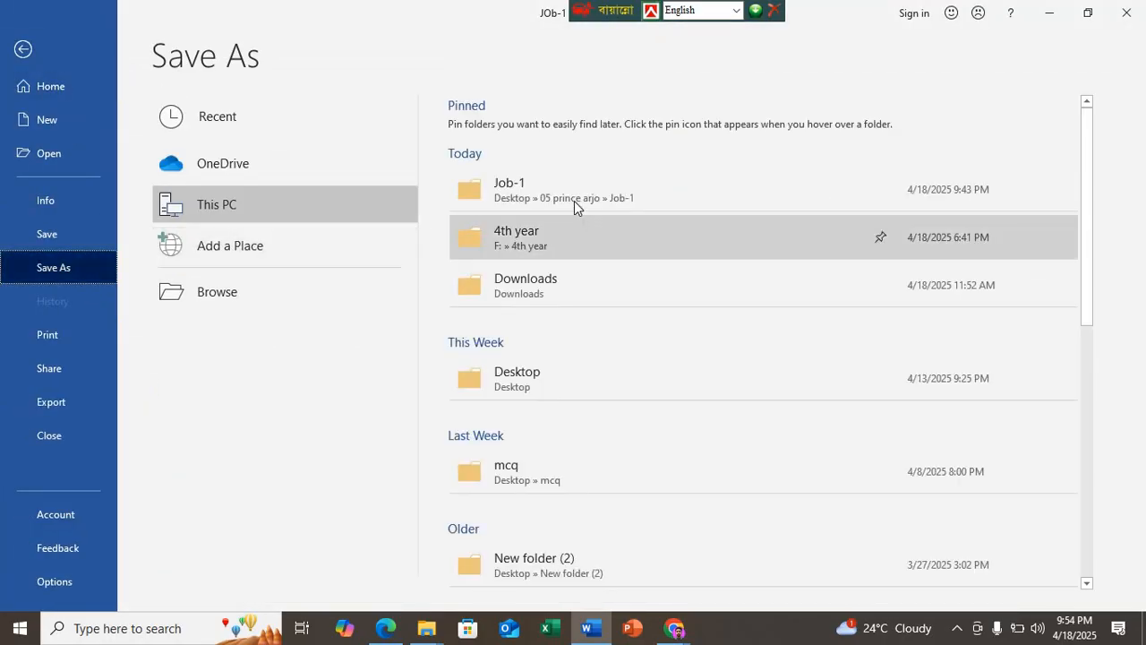
pyautogui.click(574, 200)
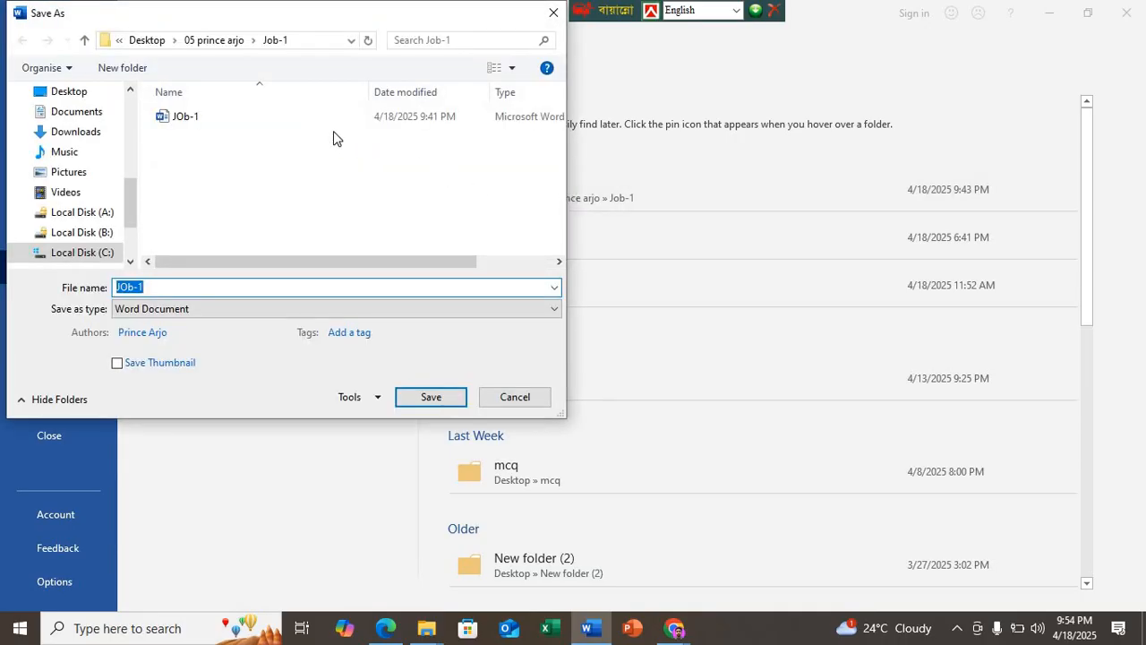
pyautogui.click(230, 40)
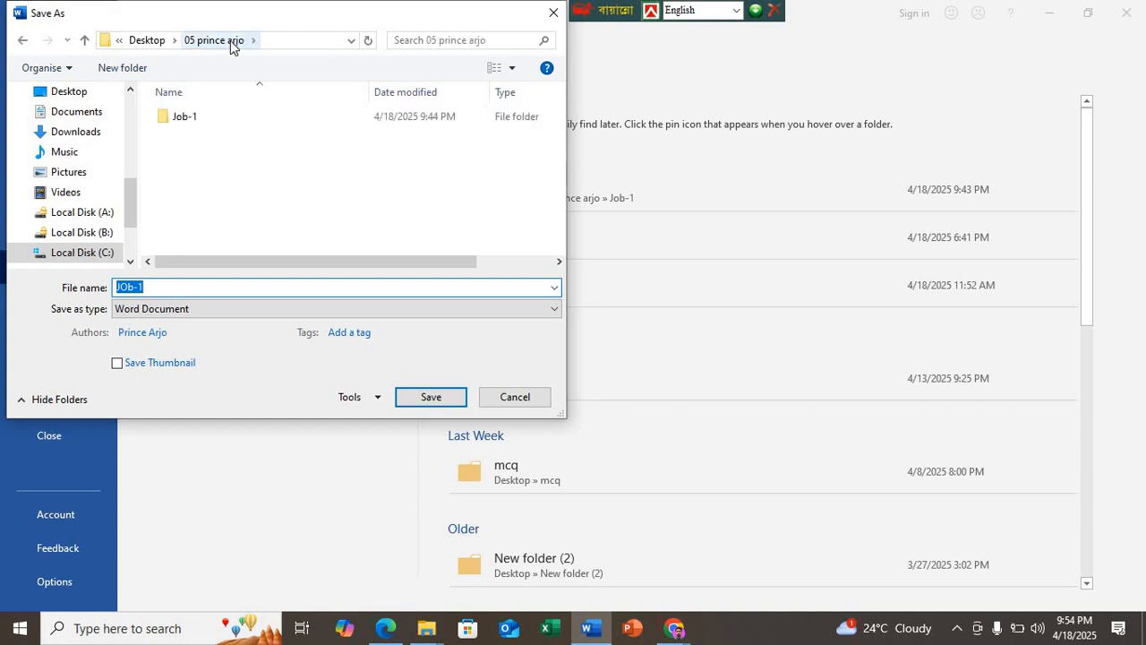
pyautogui.click(197, 117)
pyautogui.doubleClick(197, 117)
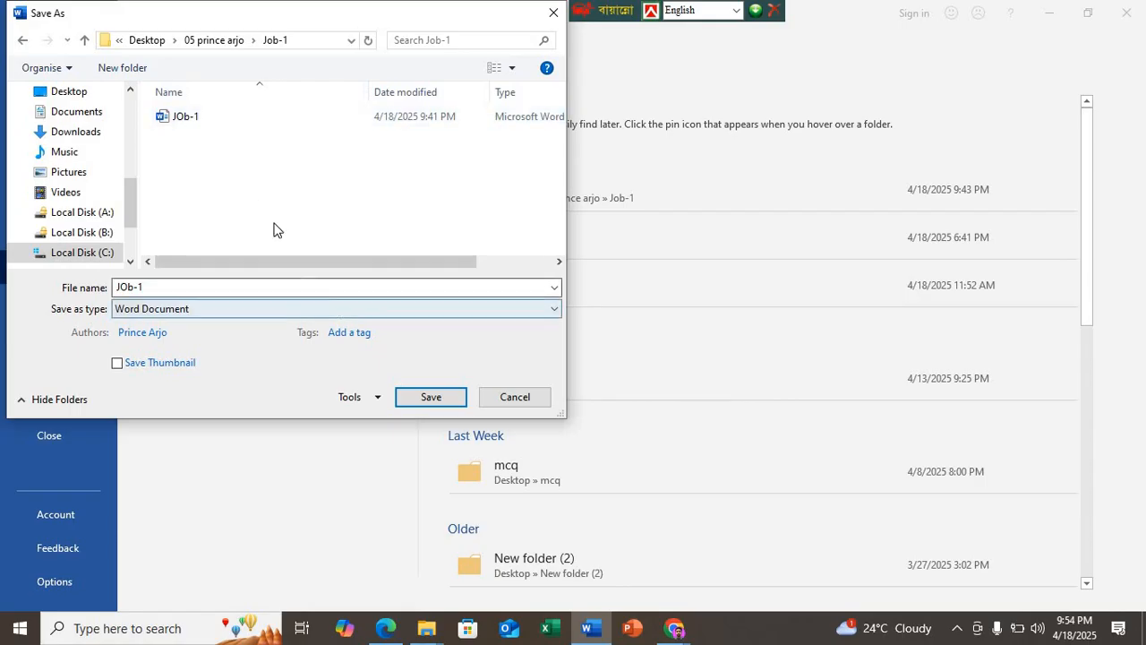
pyautogui.click(281, 310)
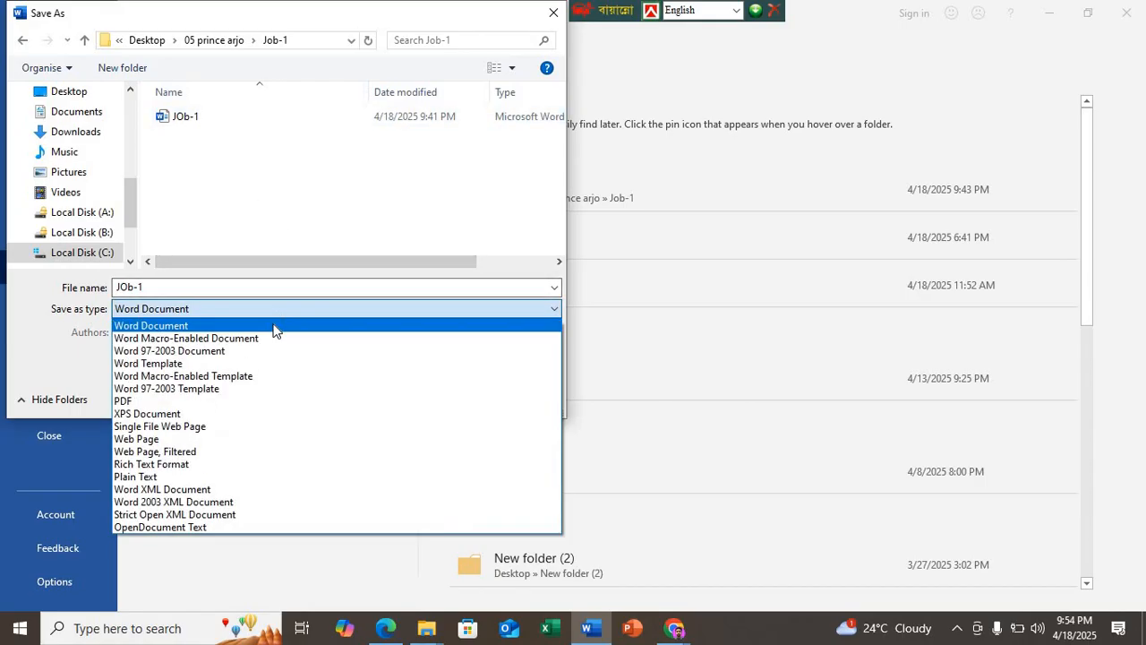
pyautogui.click(170, 400)
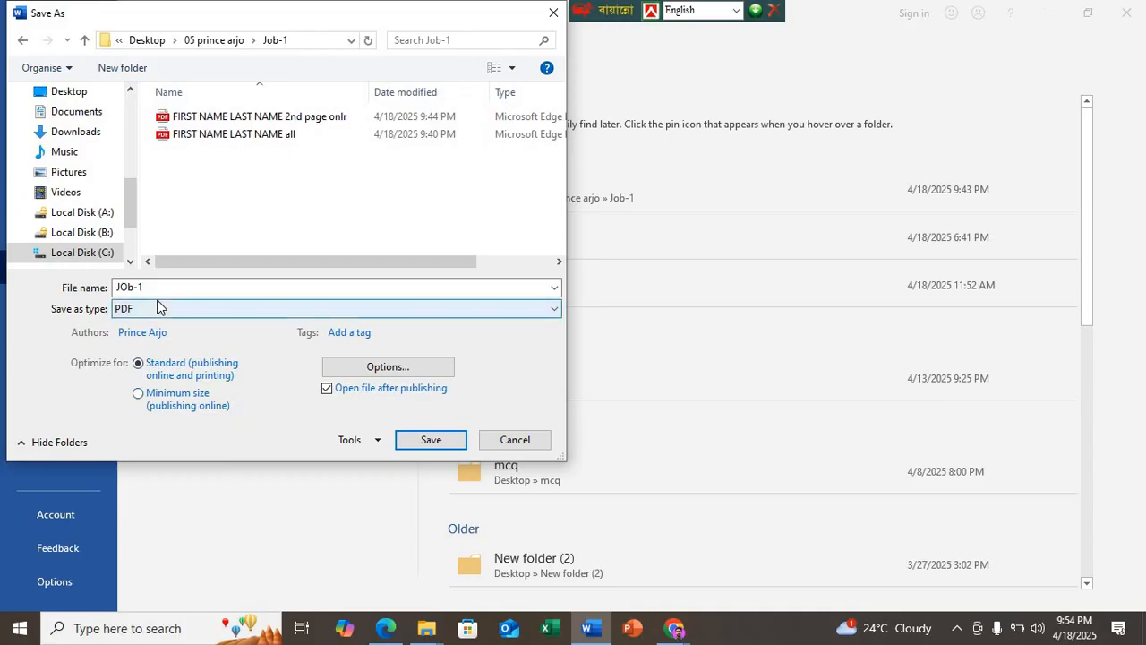
# Step: Set the PDF export's page range to pages 1 to 2
pyautogui.click(384, 368)
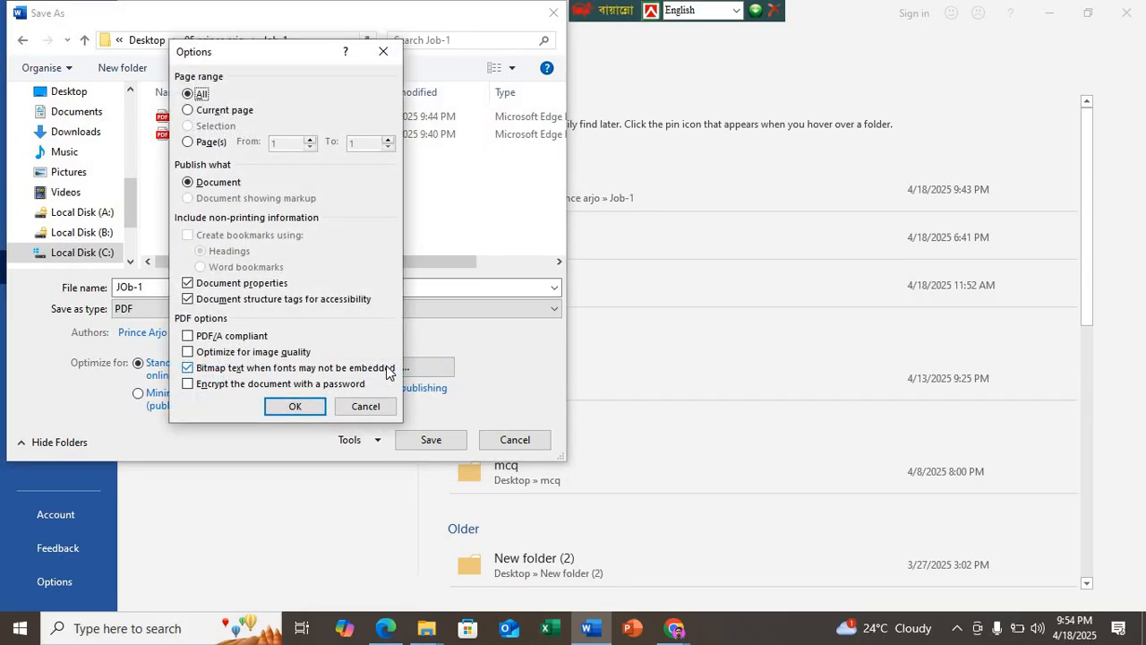
pyautogui.click(188, 142)
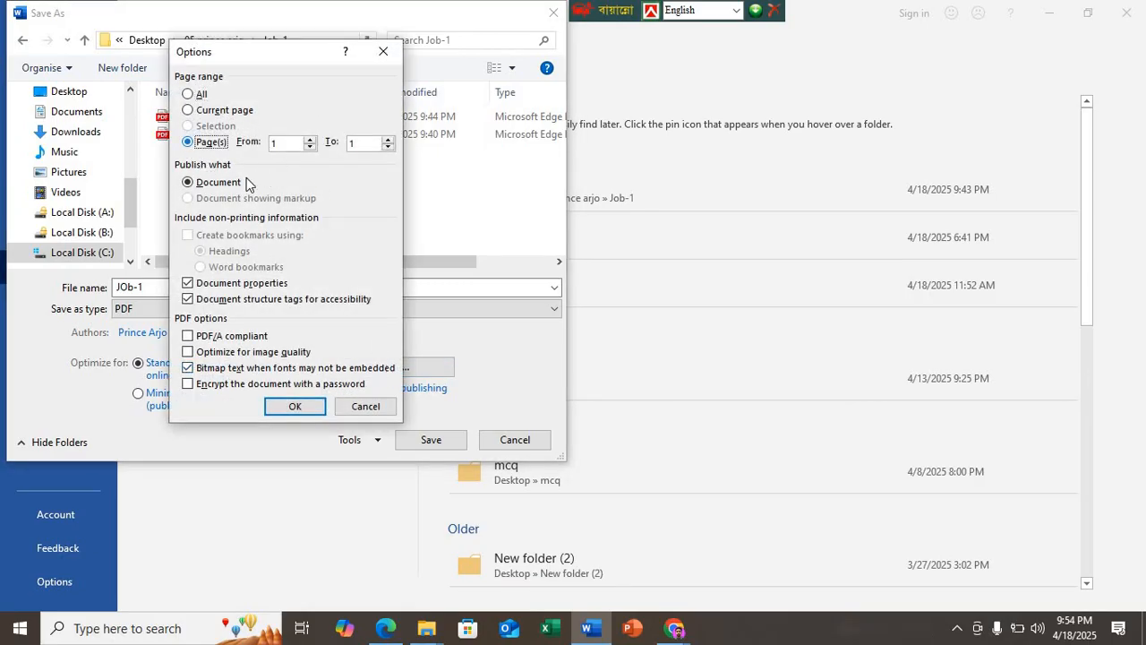
pyautogui.click(285, 145)
pyautogui.moveTo(283, 54); pyautogui.dragTo(662, 132)
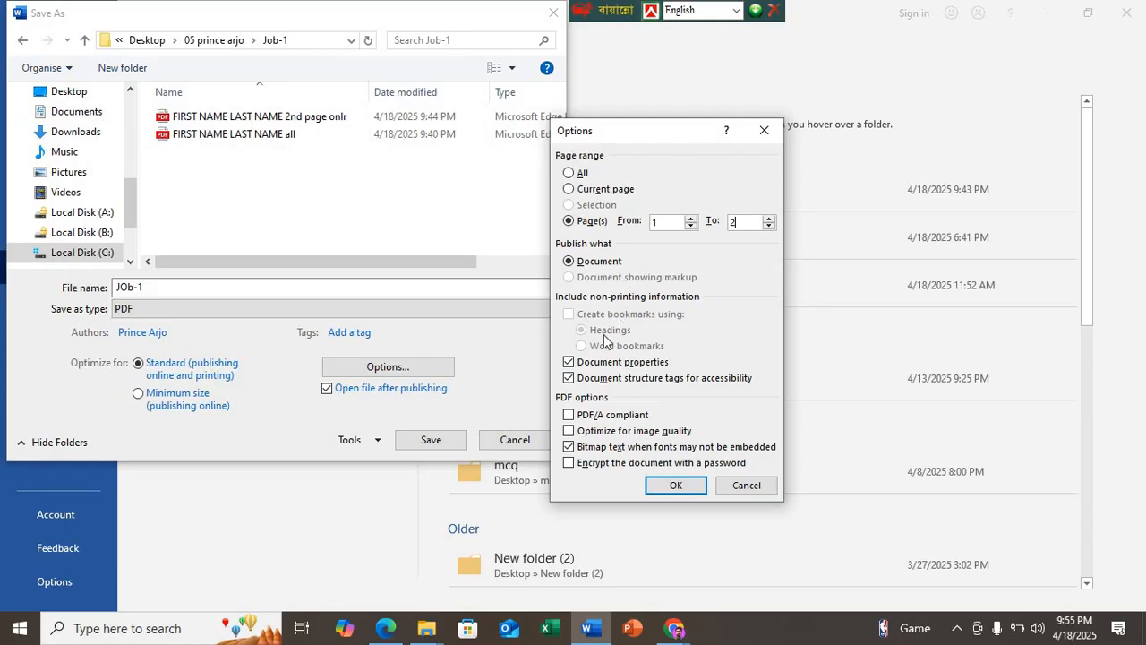
pyautogui.click(673, 488)
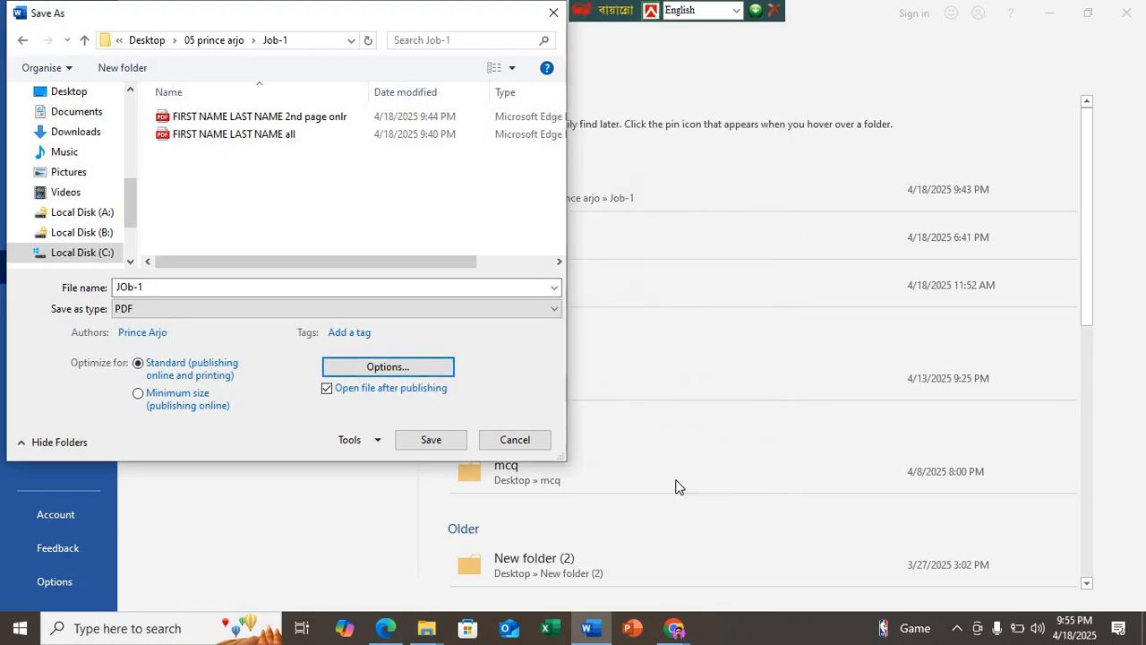
# Step: Name the PDF copy JOb-11111 and save it
pyautogui.click(176, 289)
pyautogui.write('11')
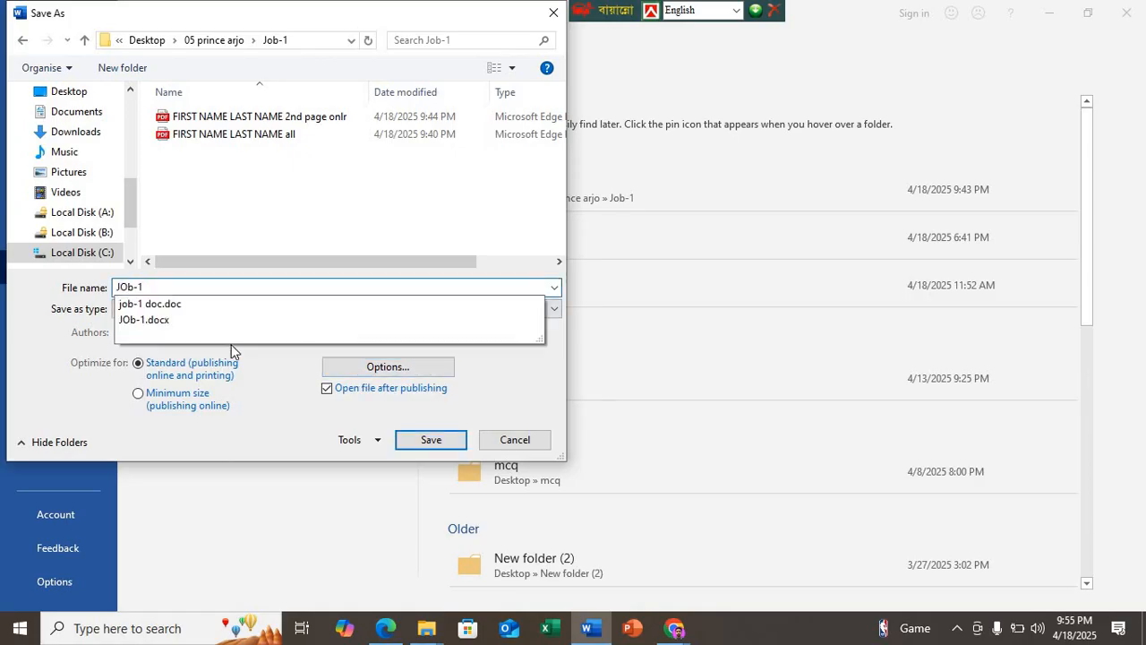
pyautogui.write('11')
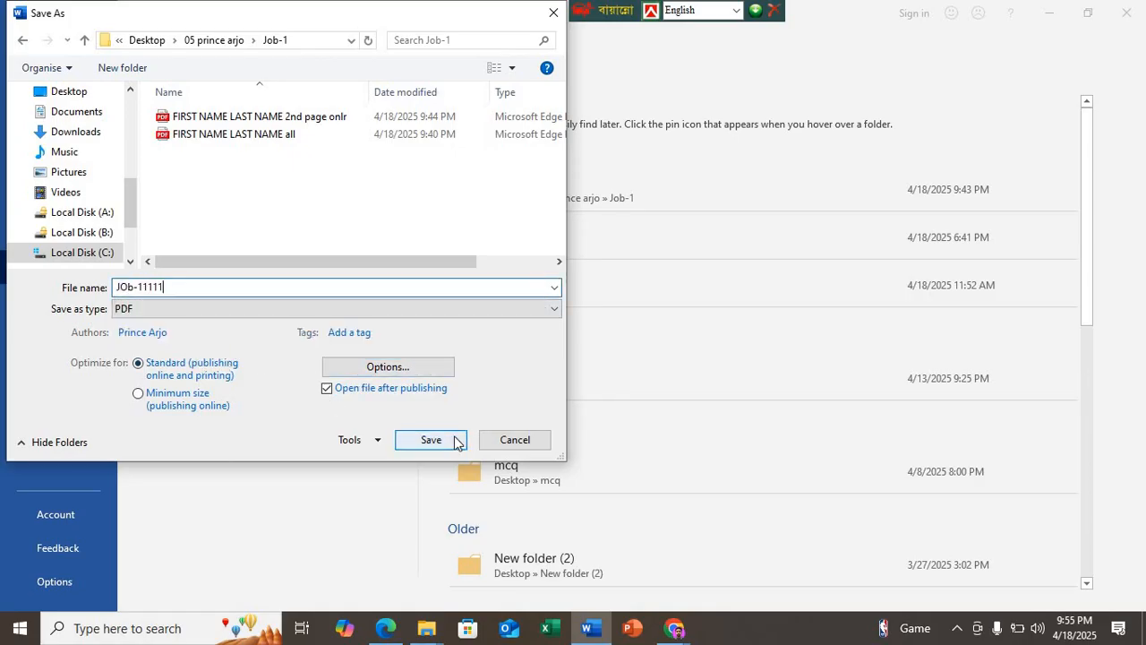
pyautogui.click(455, 439)
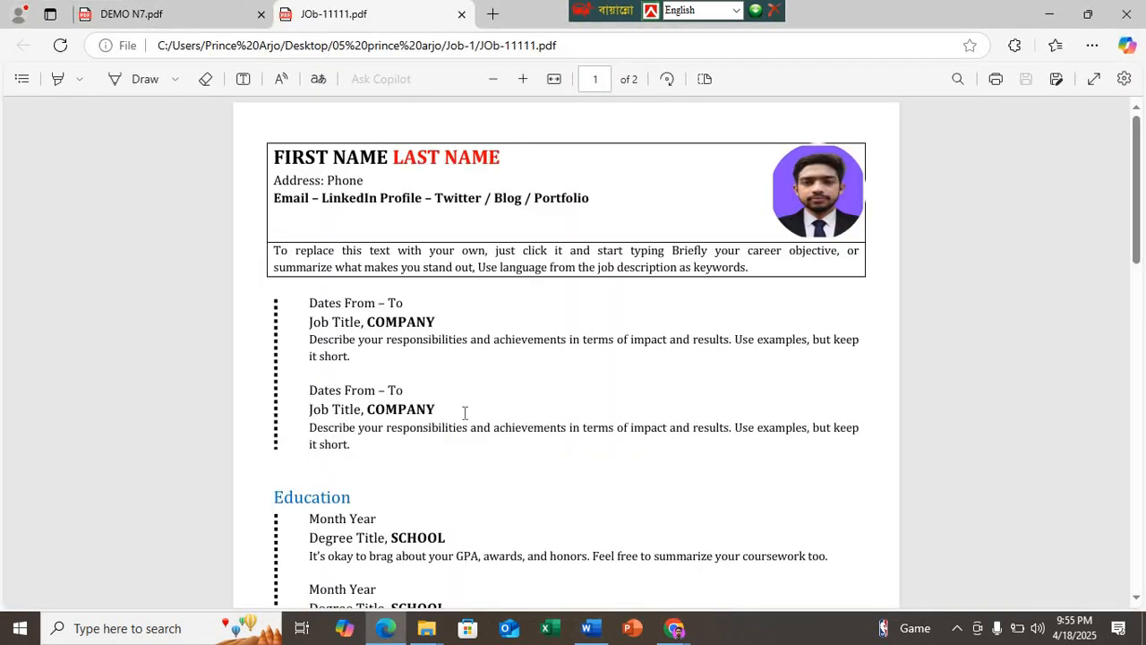
# Step: Review both pages of the exported JOb-11111 PDF, close it and return to the document in Word
pyautogui.scroll(-20, 455, 430)
pyautogui.scroll(18, 426, 404)
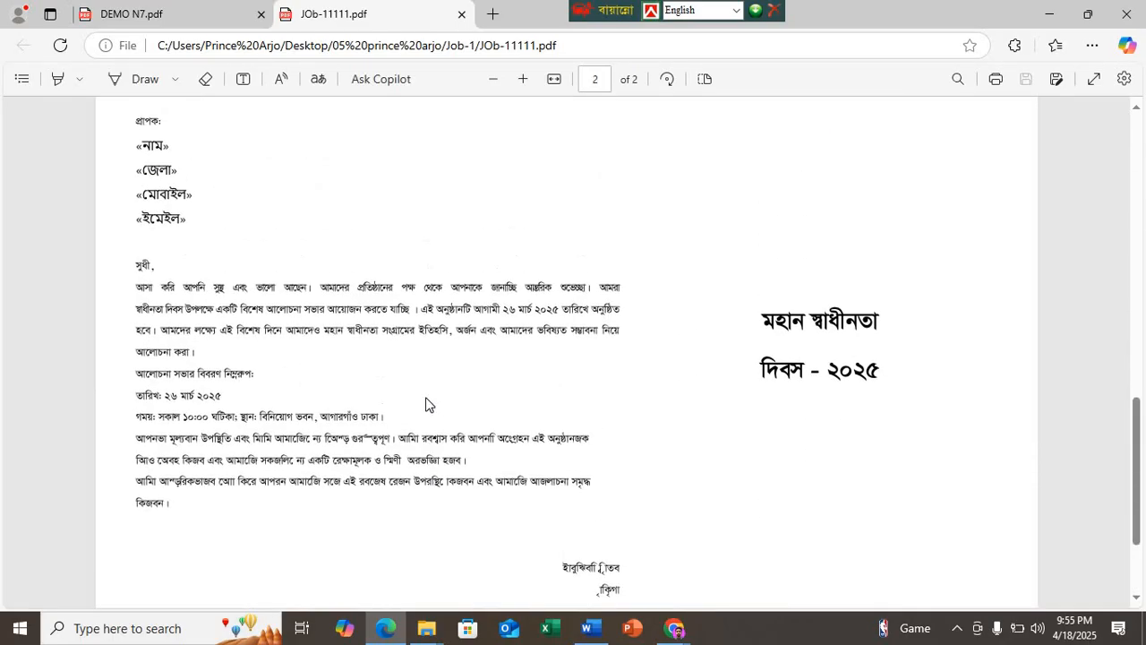
pyautogui.scroll(-12, 426, 398)
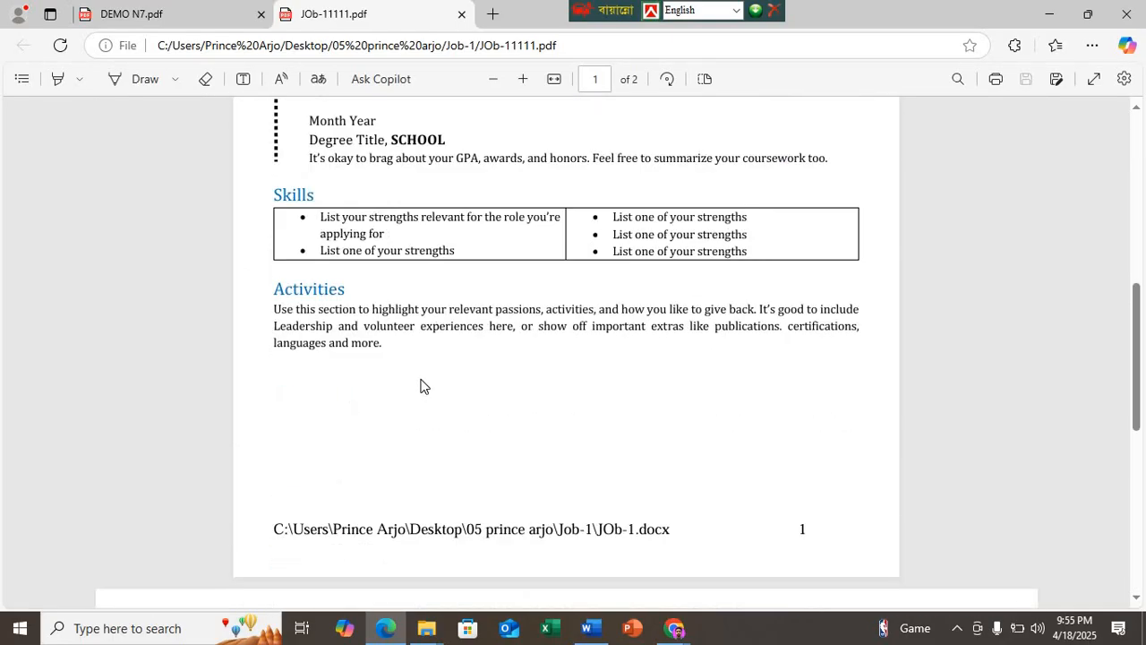
pyautogui.scroll(12, 422, 384)
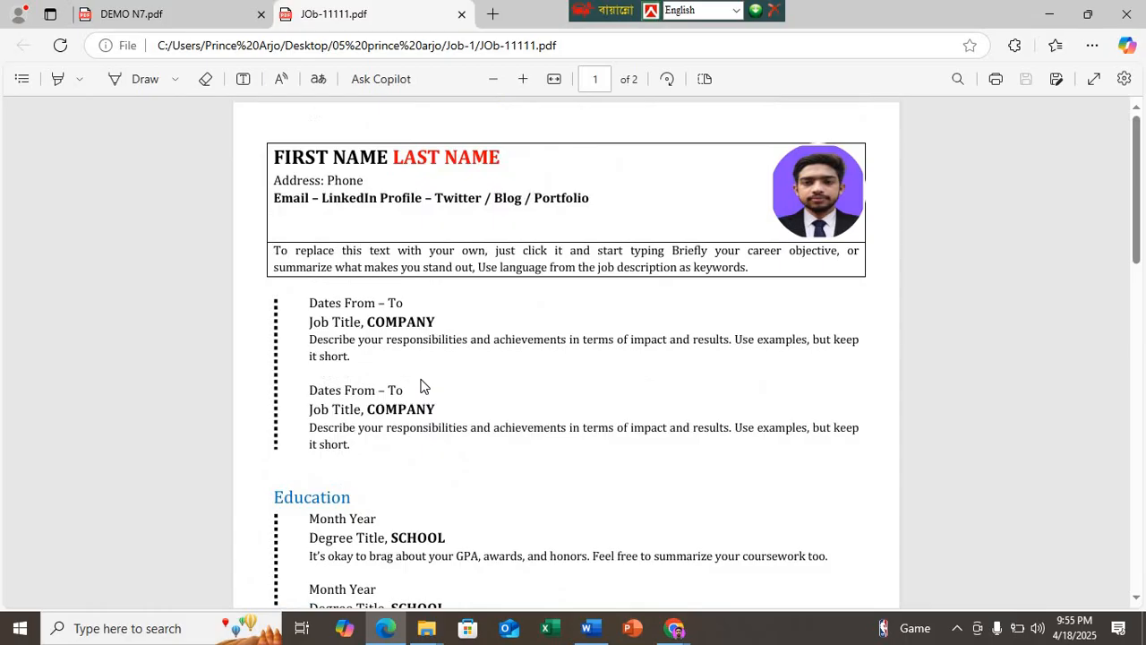
pyautogui.click(461, 15)
pyautogui.scroll(5, 430, 116)
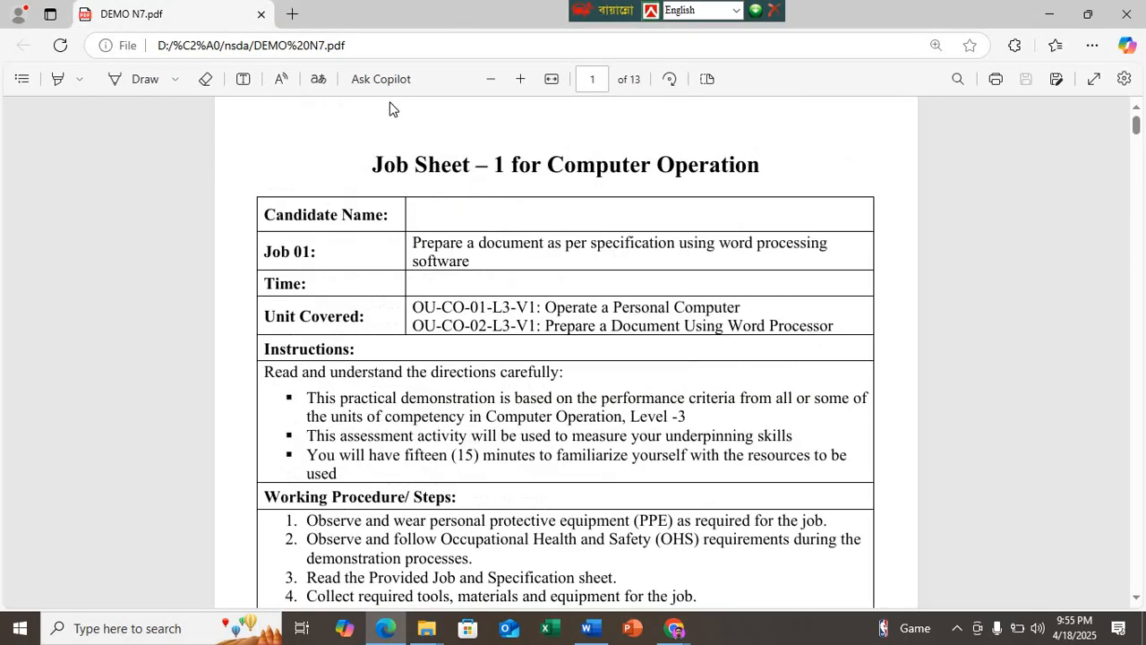
pyautogui.click(1065, 15)
pyautogui.scroll(15, 466, 279)
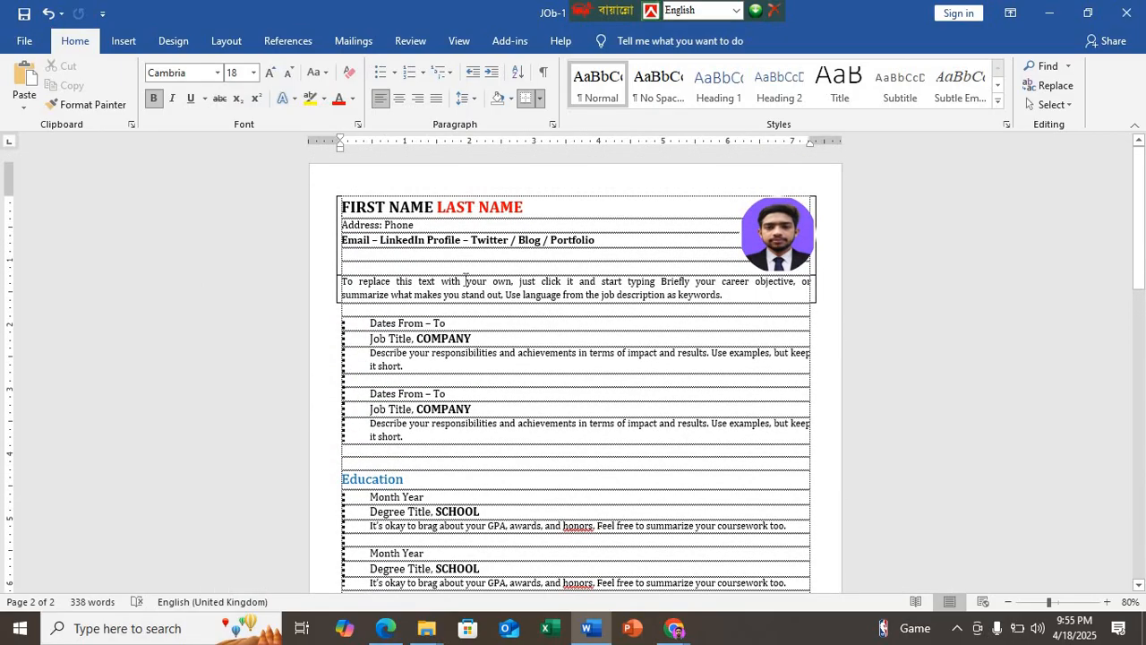
pyautogui.scroll(-15, 465, 280)
pyautogui.scroll(2, 522, 297)
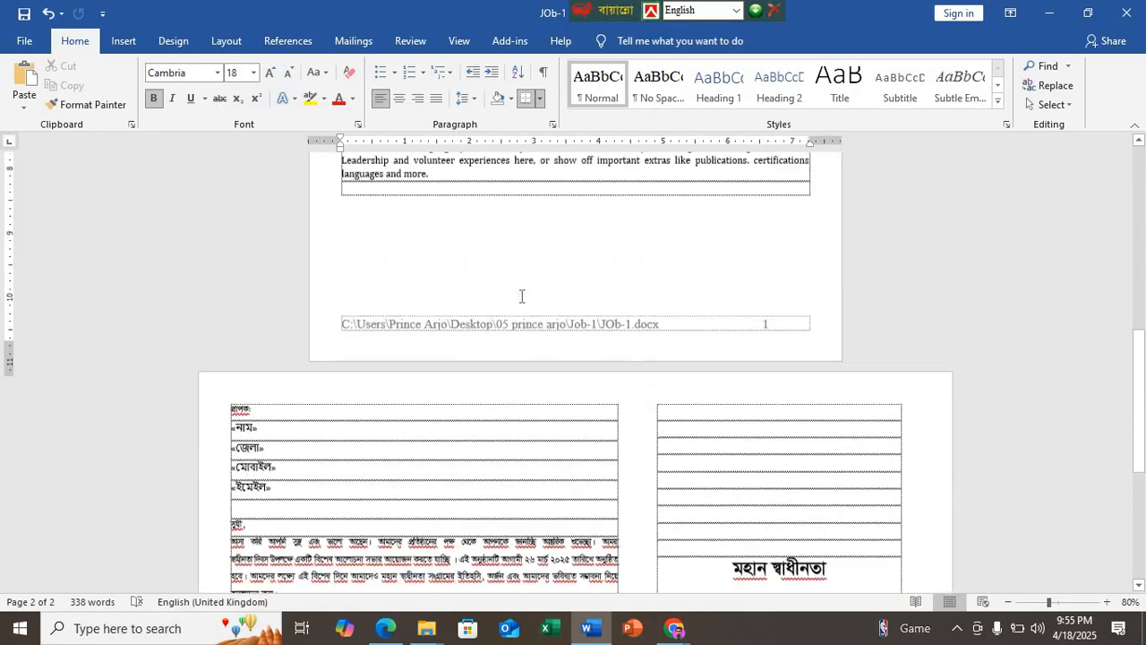
# Step: Start saving another copy of the document in the Job-1 folder with PDF as the file type
pyautogui.scroll(-6, 521, 307)
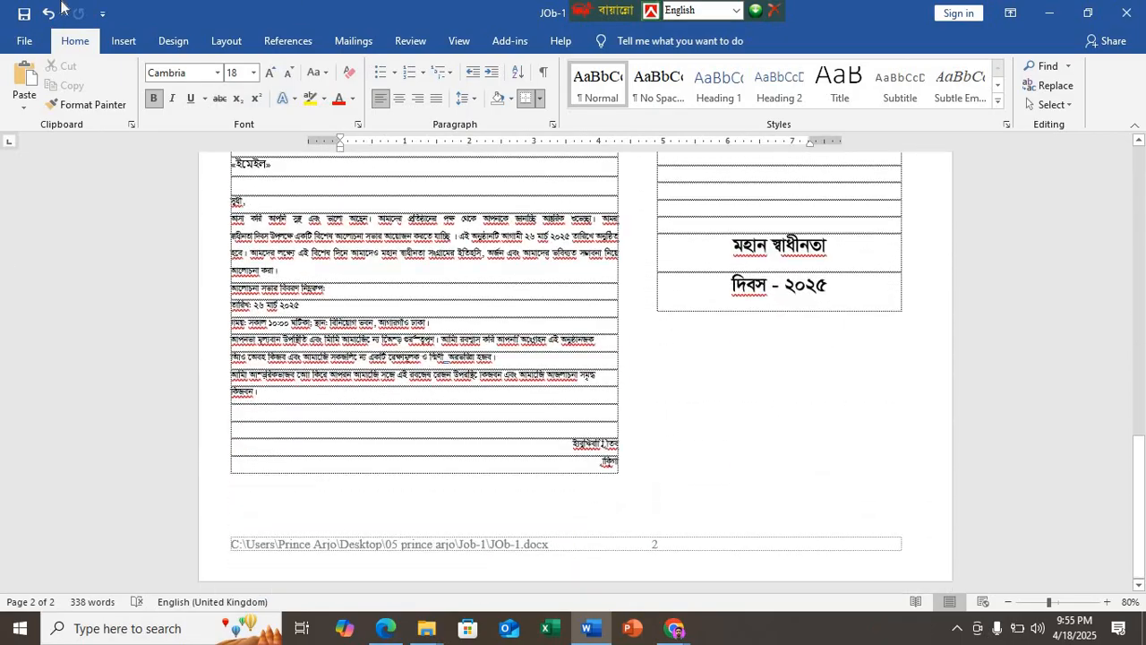
pyautogui.click(25, 40)
pyautogui.click(67, 344)
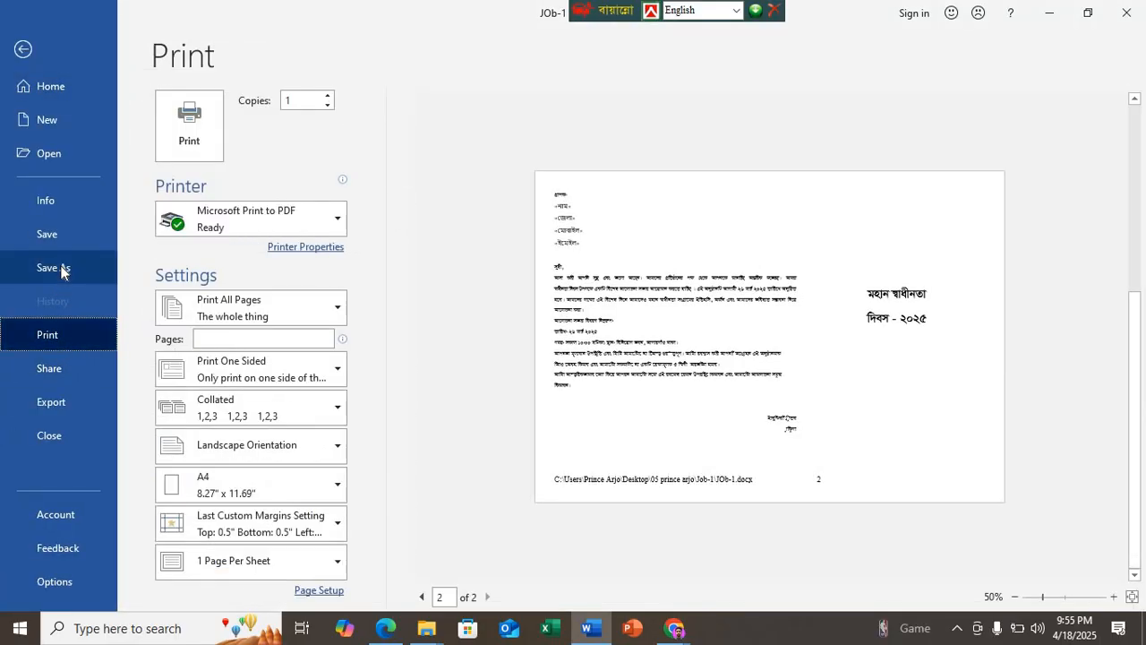
pyautogui.click(53, 267)
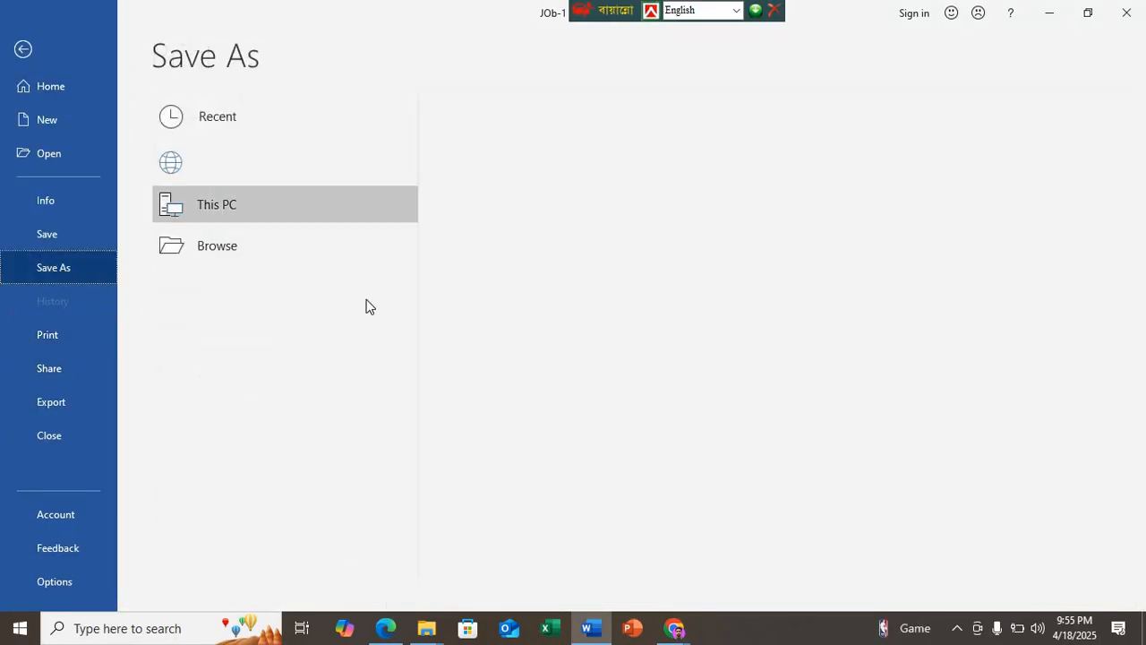
pyautogui.click(542, 204)
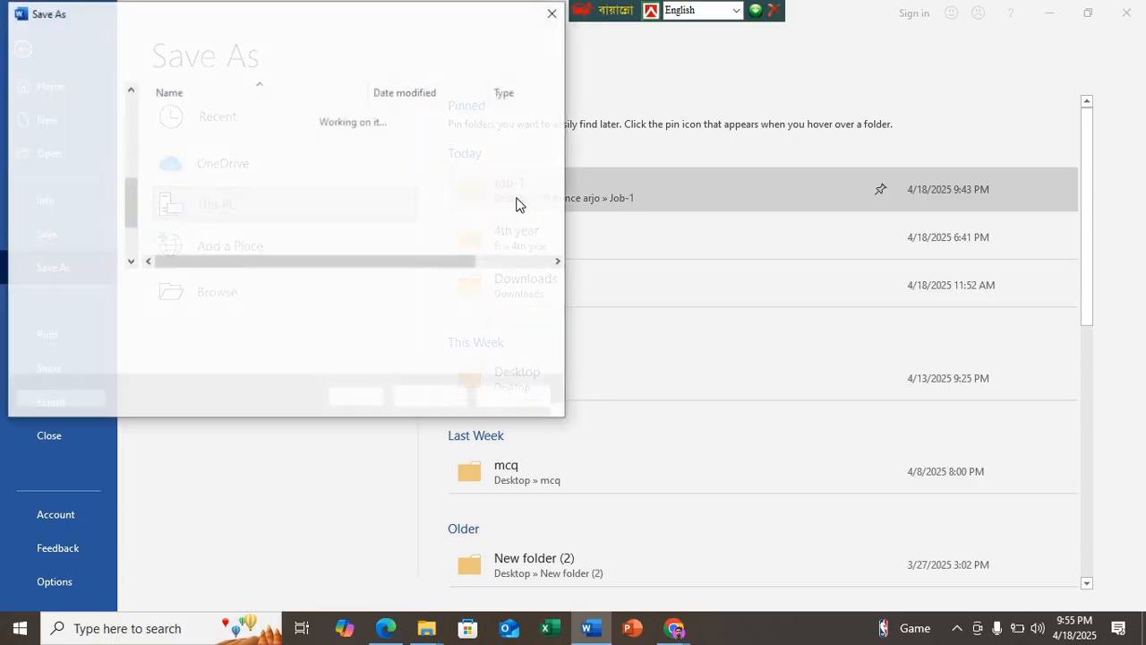
pyautogui.click(191, 309)
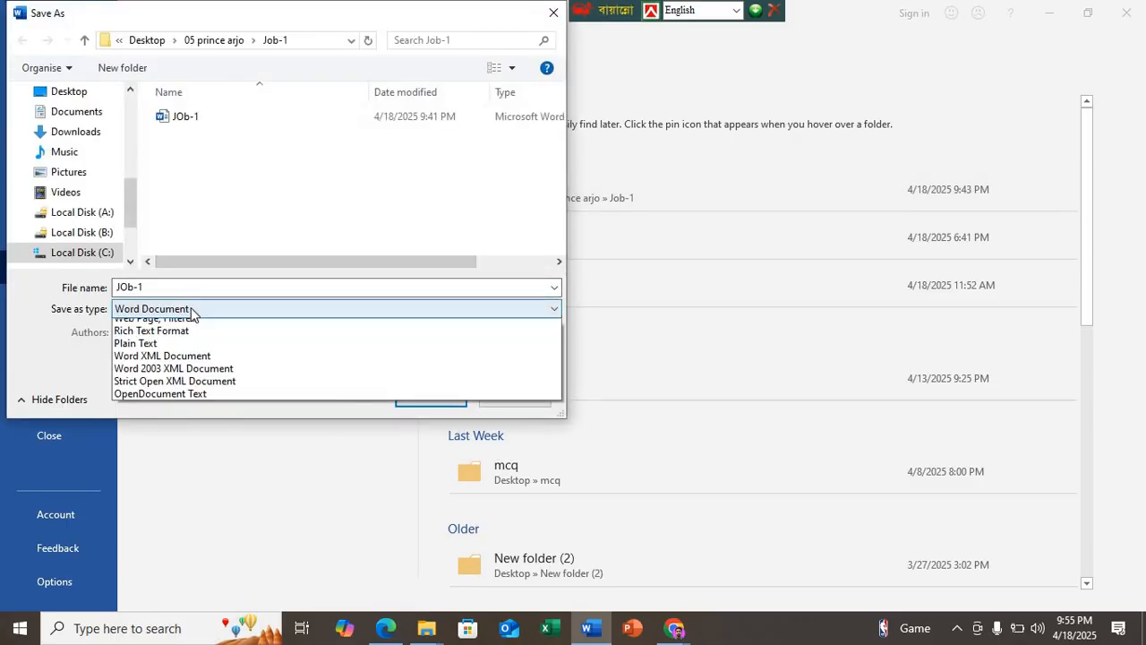
pyautogui.click(123, 403)
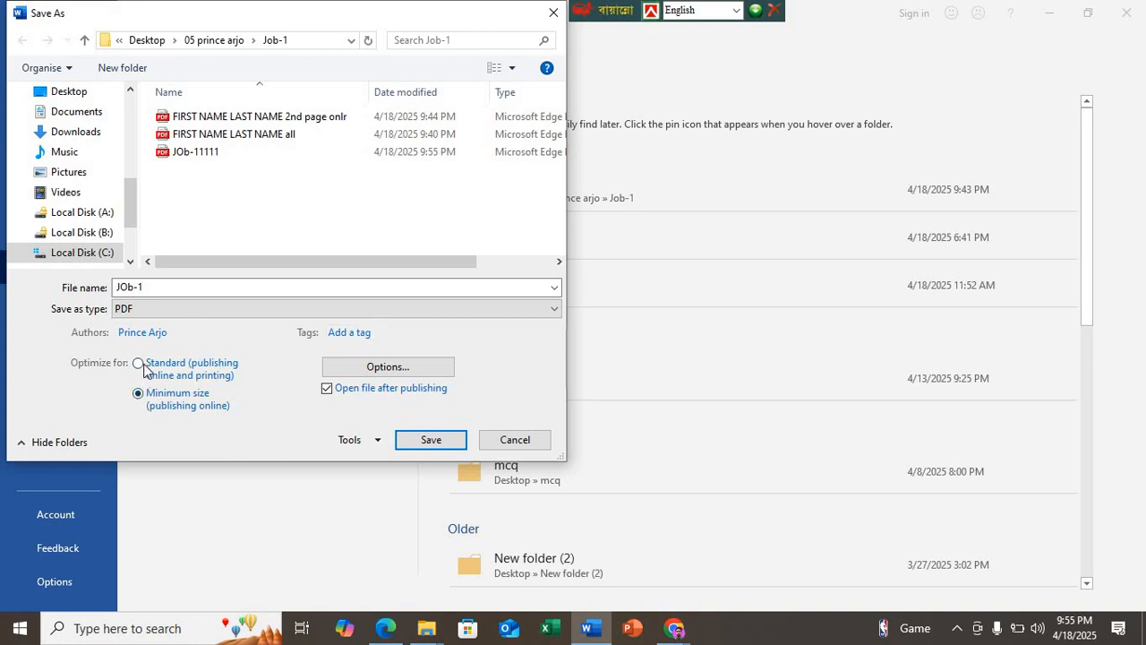
# Step: Optimize the PDF for standard publishing and limit its page range to page 1 only
pyautogui.click(139, 365)
pyautogui.click(368, 368)
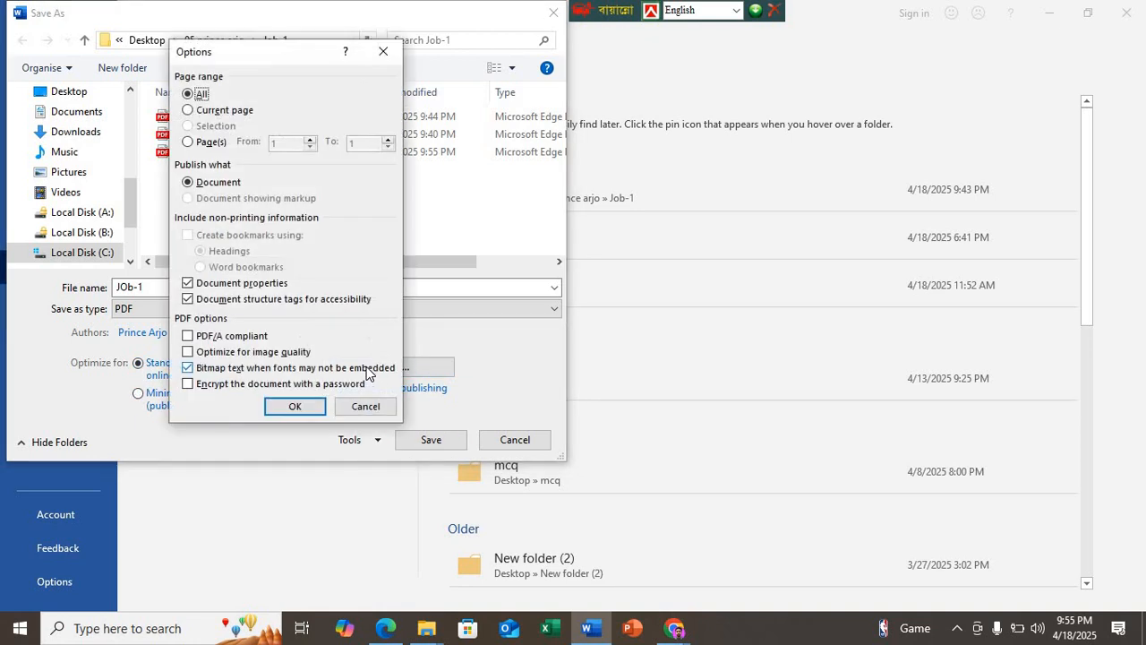
pyautogui.click(188, 143)
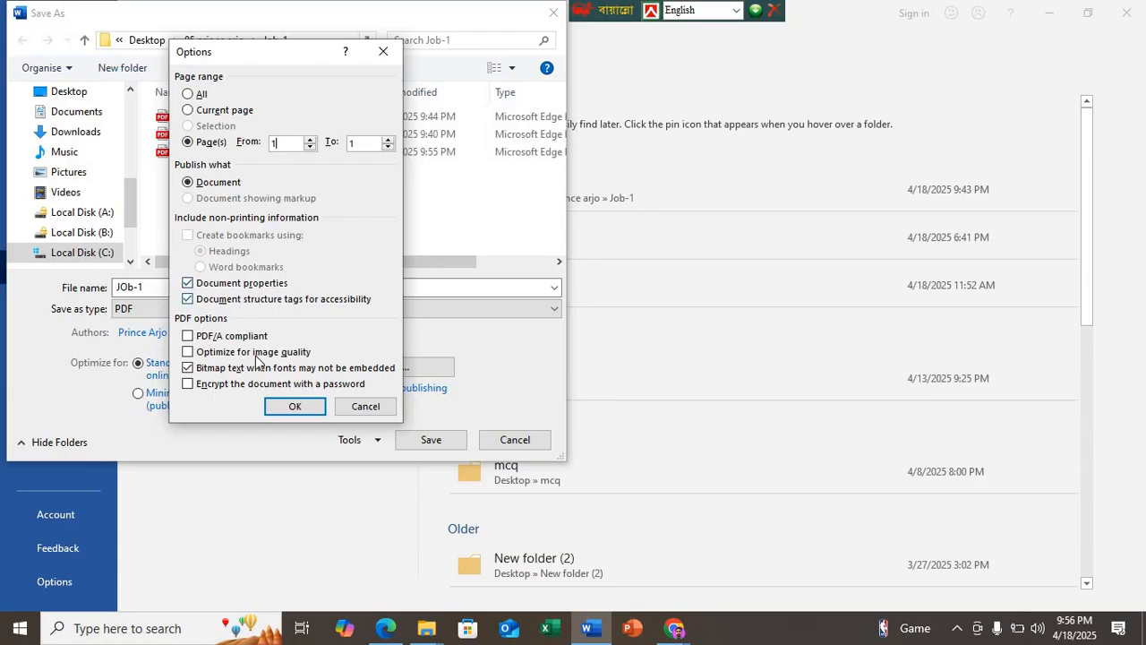
pyautogui.click(287, 408)
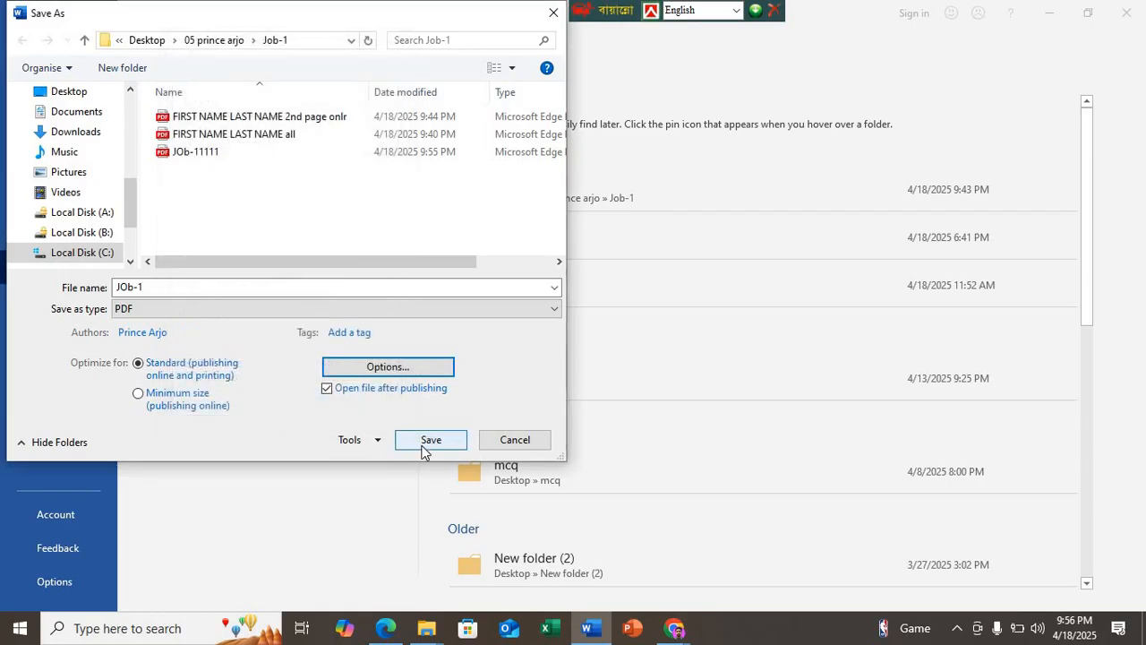
# Step: Name the single-page PDF copy JOb-22222, recheck its page range options and save it
pyautogui.doubleClick(166, 287)
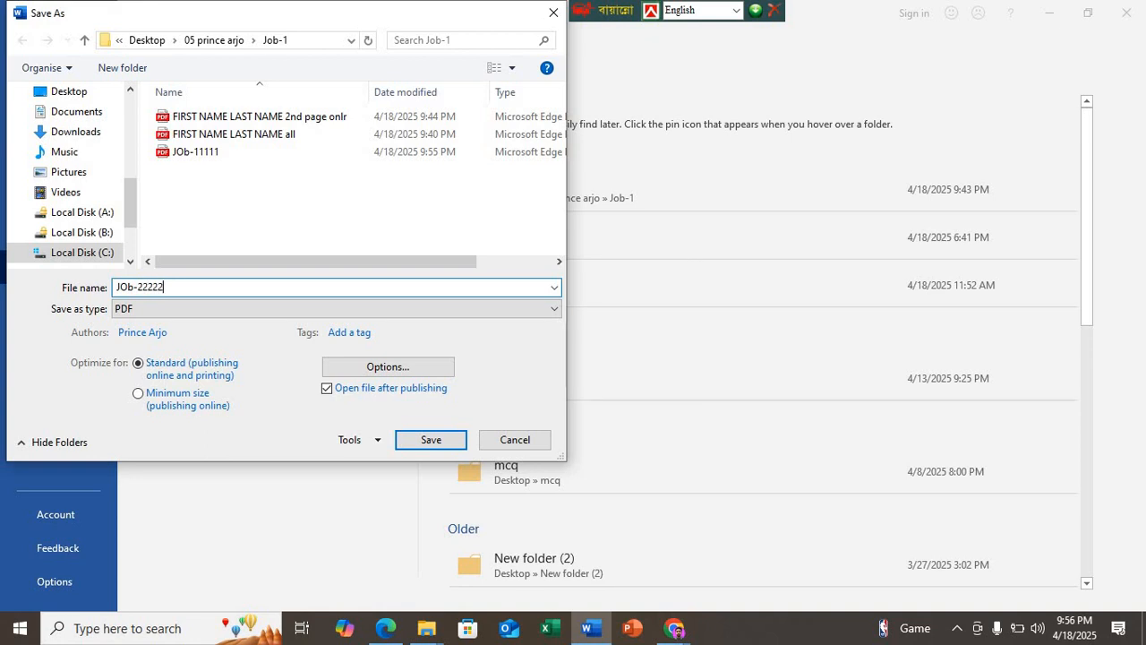
pyautogui.click(352, 371)
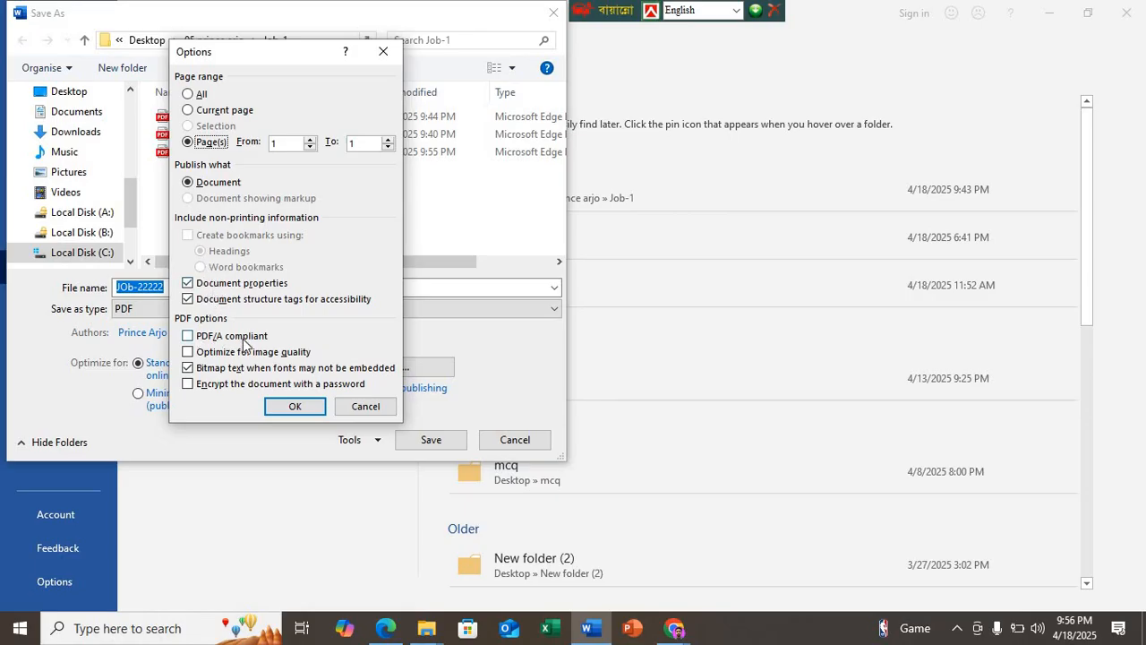
pyautogui.click(294, 408)
pyautogui.click(405, 438)
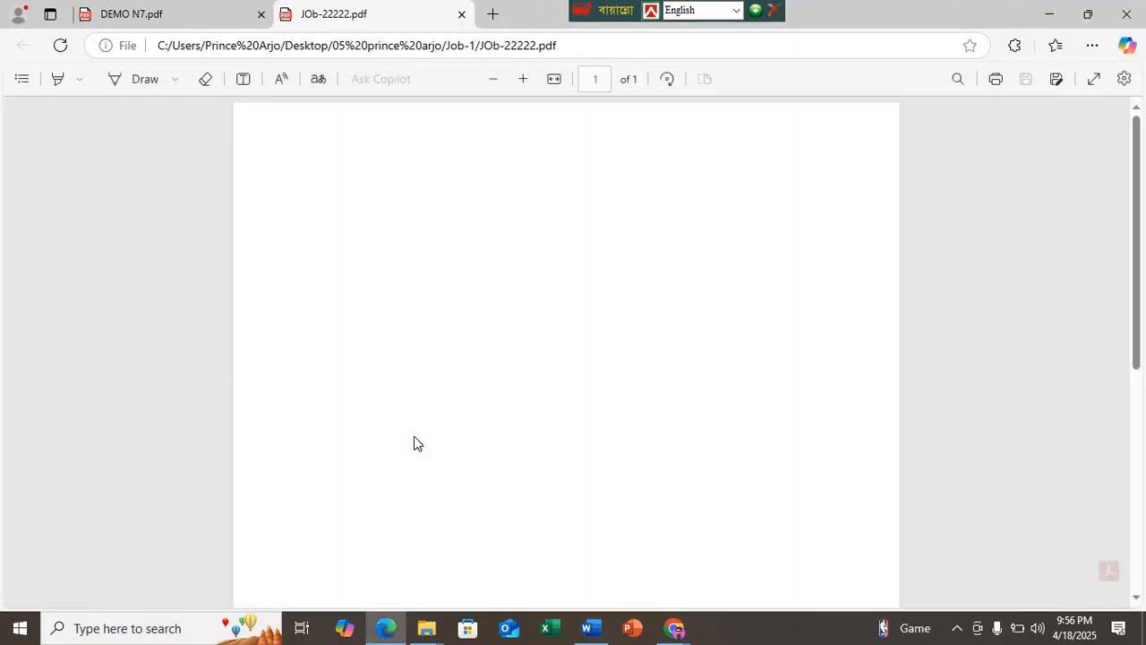
# Step: Review the exported JOb-22222 PDF, close it and return to the document in Word
pyautogui.scroll(-5, 392, 376)
pyautogui.scroll(5, 392, 376)
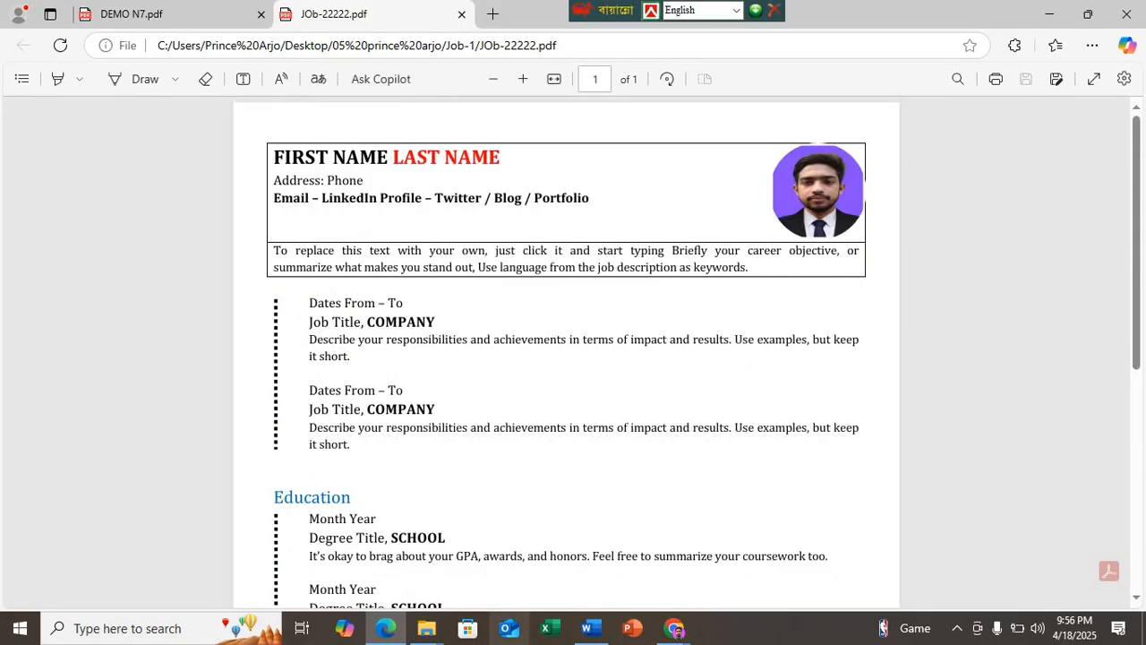
pyautogui.moveTo(589, 627)
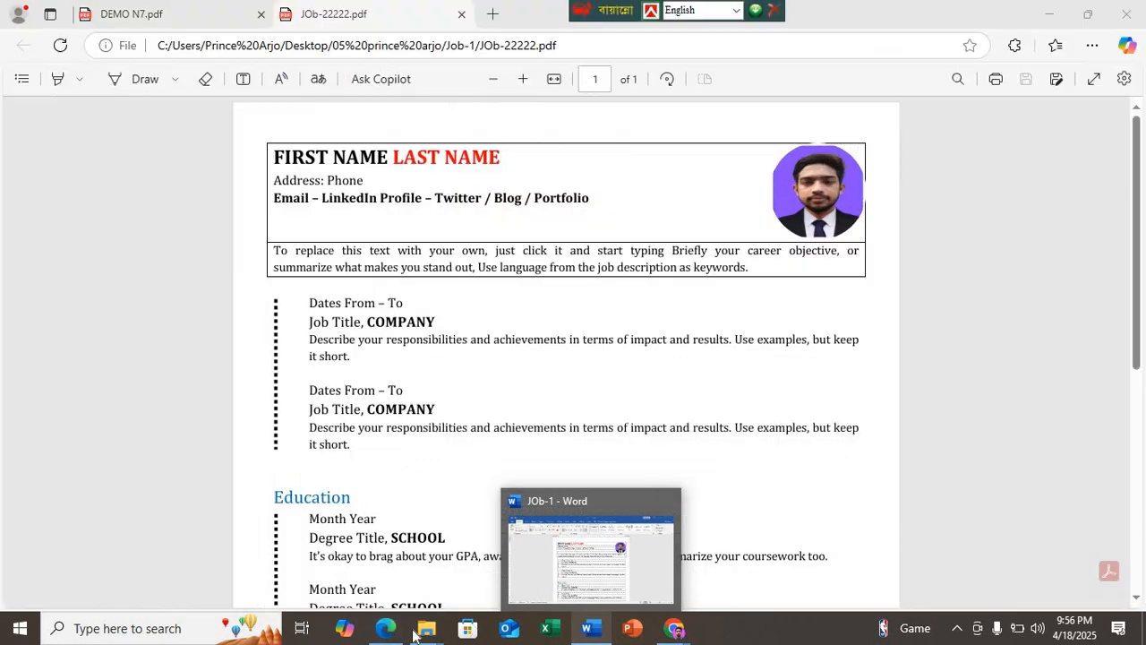
pyautogui.click(461, 15)
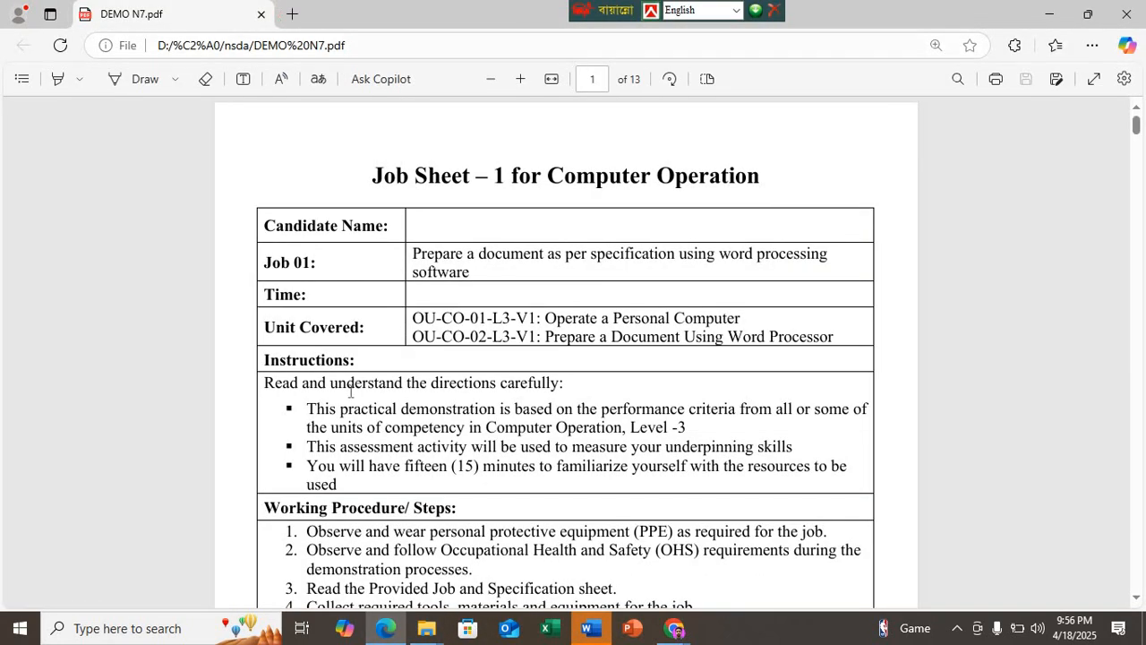
pyautogui.click(604, 634)
# Step: Close the JOb-1 document without saving its changes and minimize the browser to show the Job-1 folder
pyautogui.hotkey('alt', 'F4')
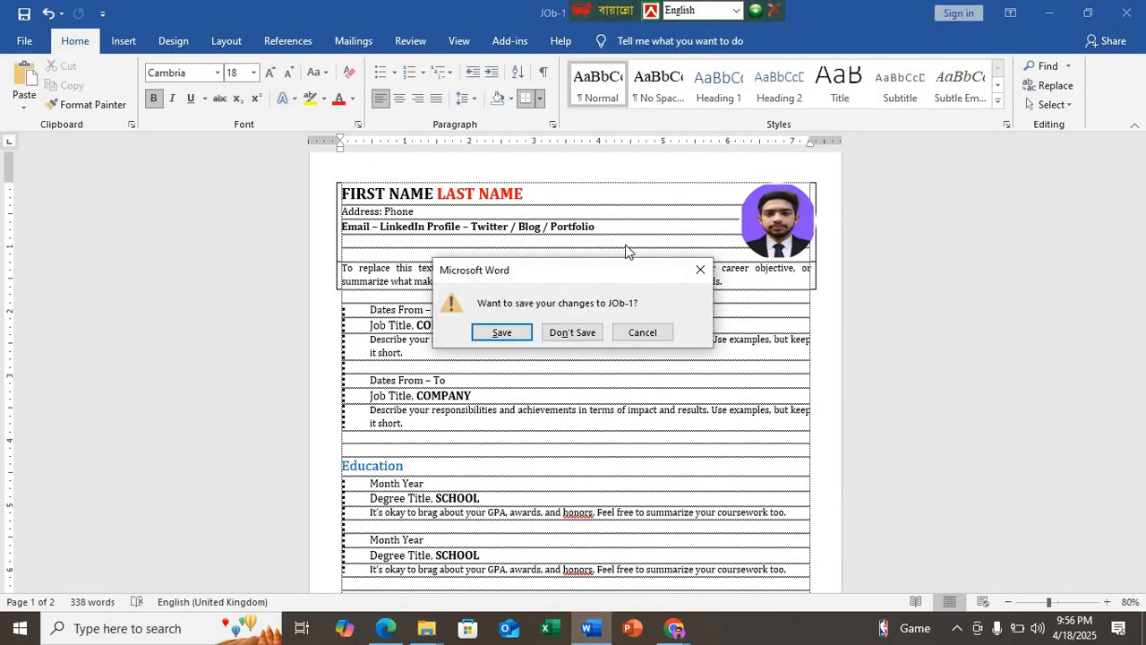
pyautogui.click(564, 331)
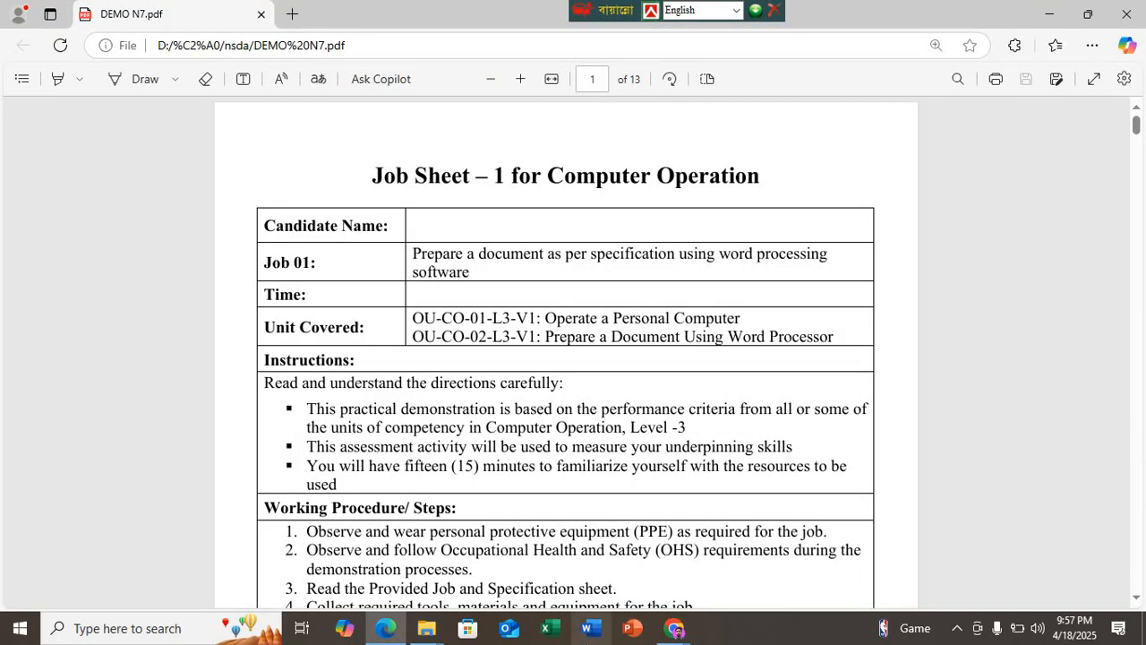
pyautogui.click(1050, 14)
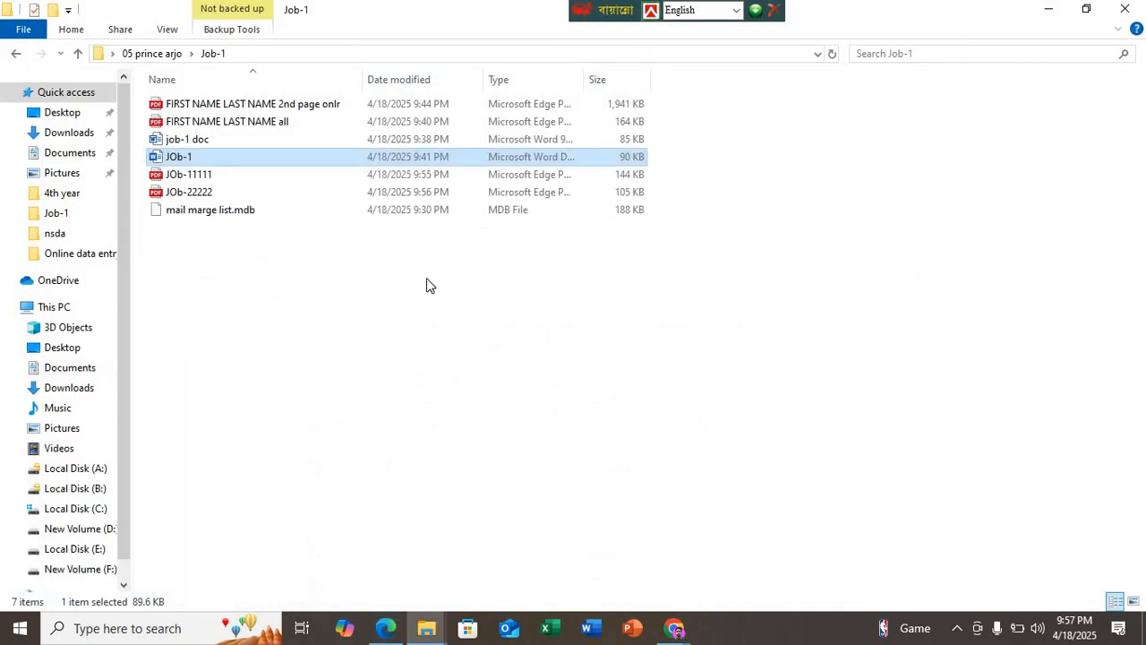
# Step: Refresh the Job-1 folder and reopen the JOb-1 Word document, allowing it to load its mail merge data
pyautogui.rightClick(427, 277)
pyautogui.click(443, 349)
pyautogui.doubleClick(192, 156)
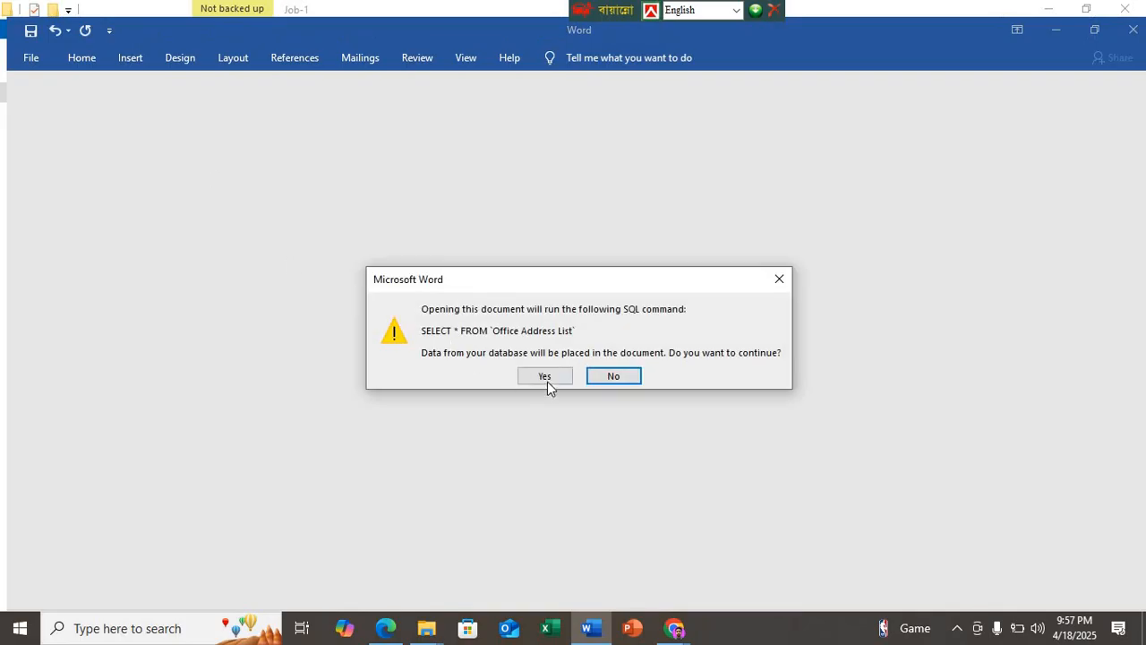
pyautogui.click(547, 378)
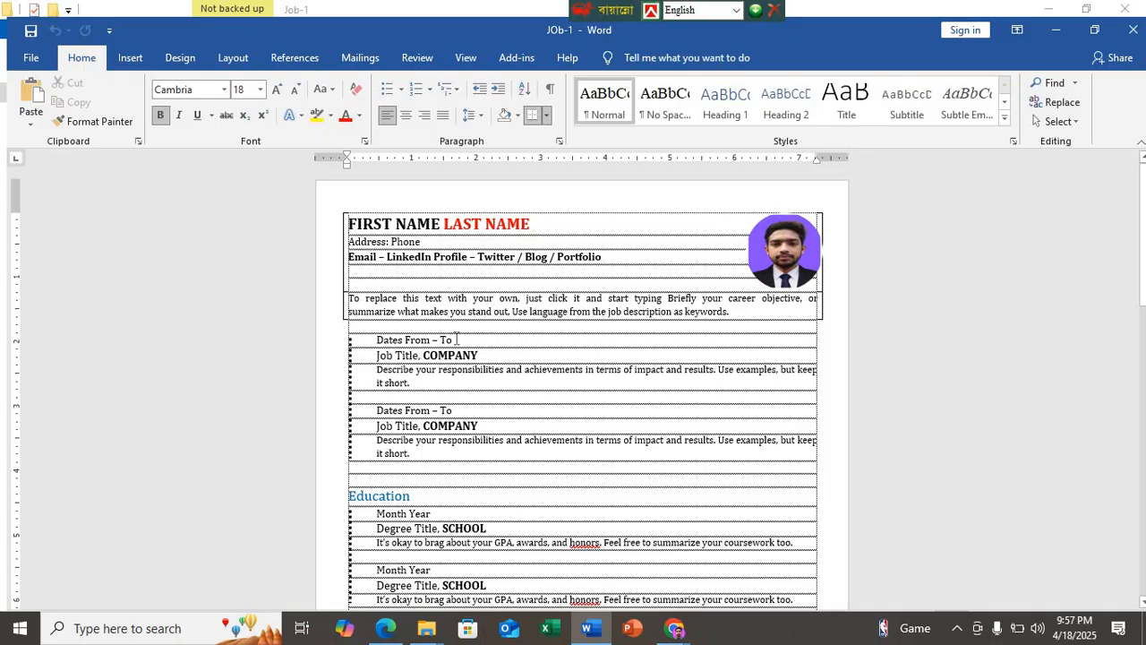
# Step: Check the Google Meet call in Chrome, then return to the JOb-1 document in Word
pyautogui.scroll(8, 456, 338)
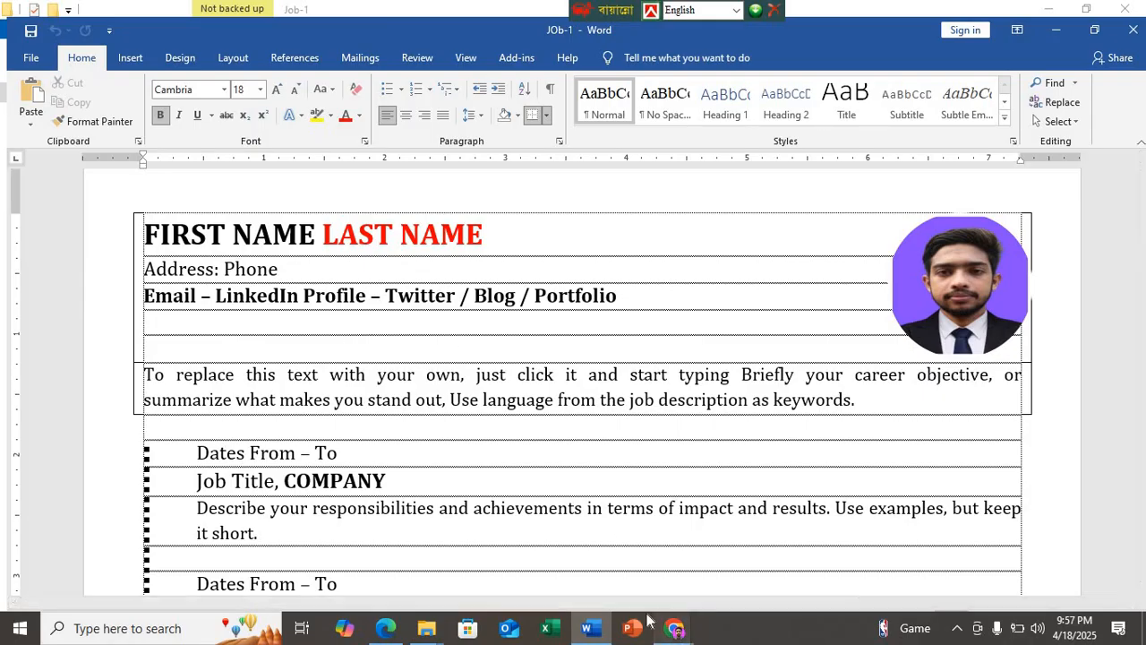
pyautogui.click(670, 633)
pyautogui.click(580, 584)
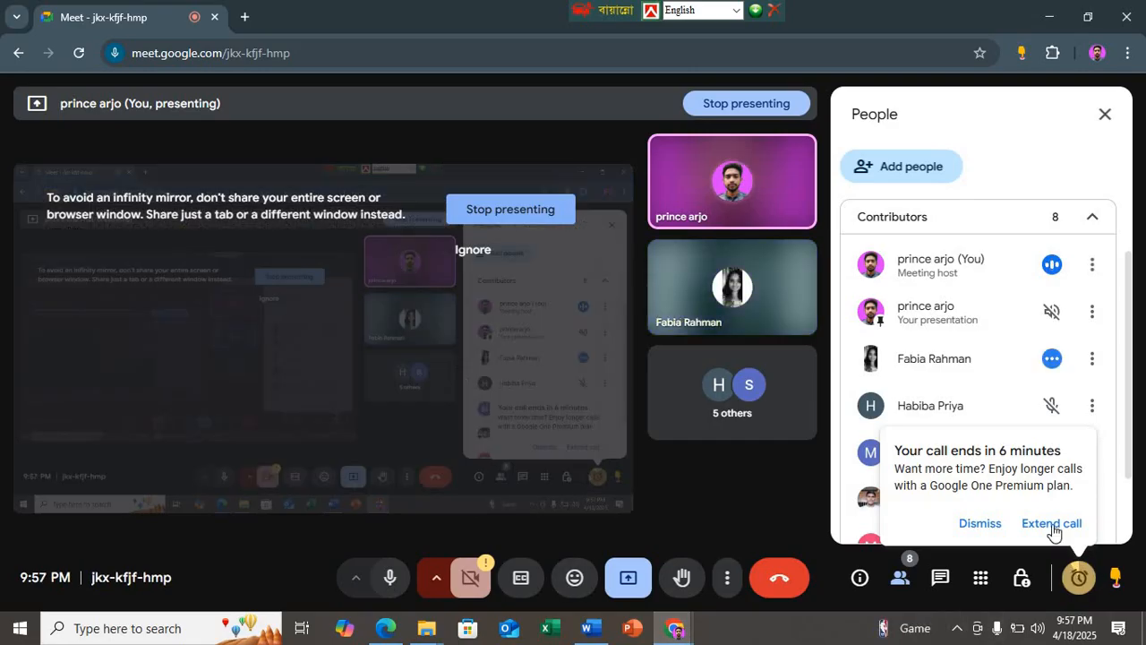
pyautogui.click(591, 630)
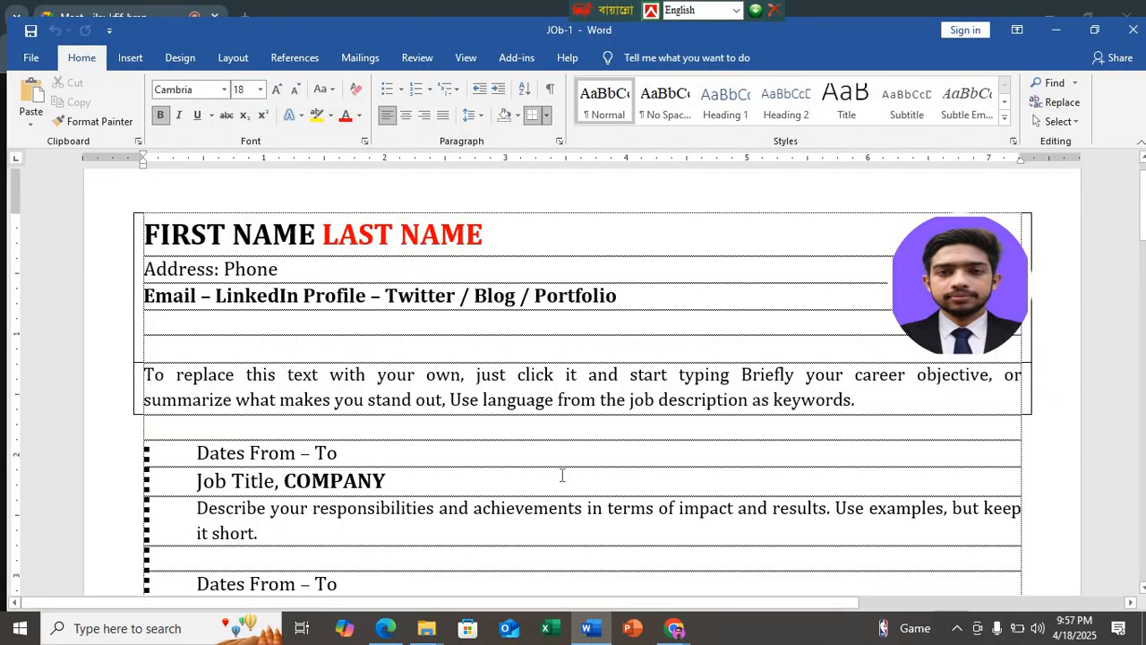
# Step: Zoom the document out to 60% so both pages fit side by side, and maximize the Word window
pyautogui.scroll(-10, 562, 475)
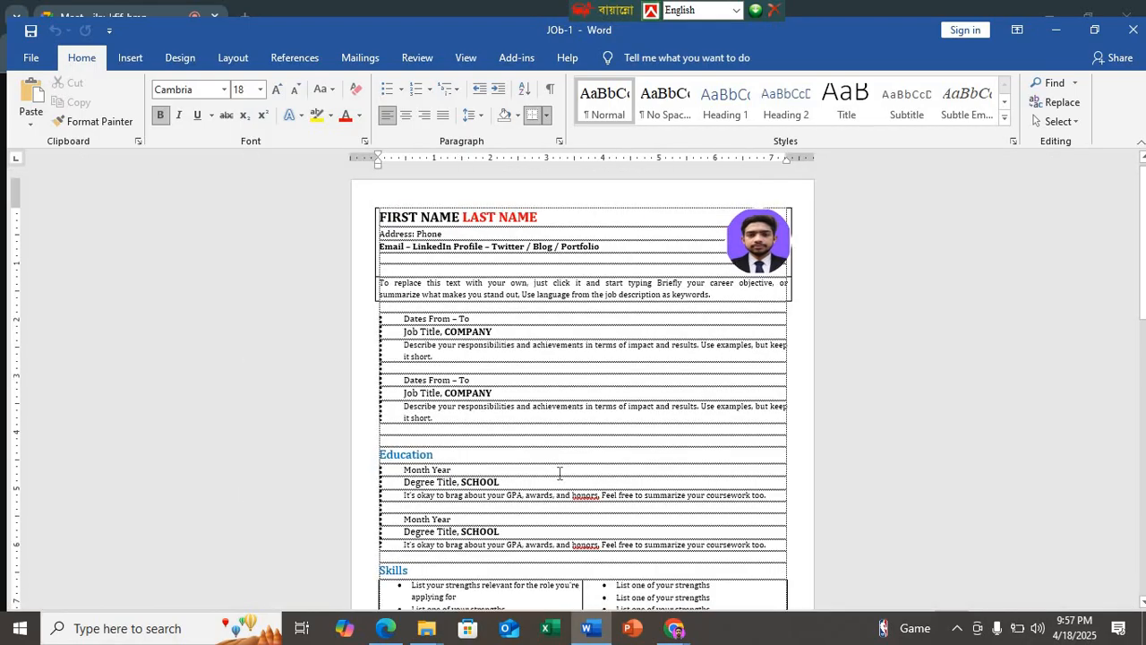
pyautogui.scroll(-10, 560, 473)
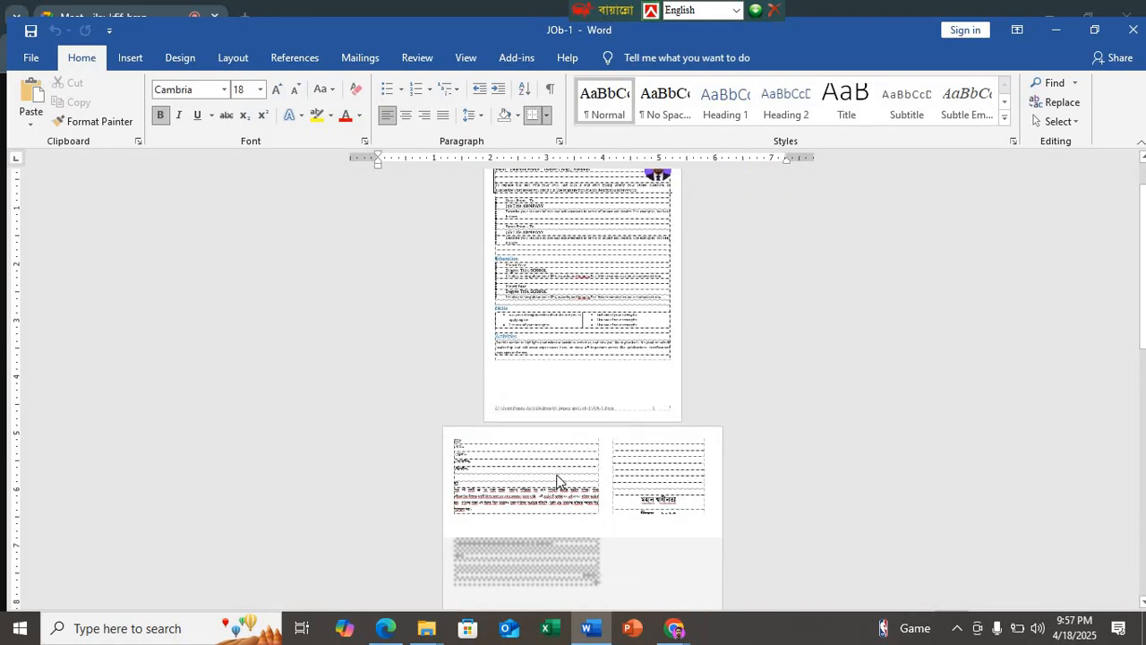
pyautogui.scroll(6, 556, 481)
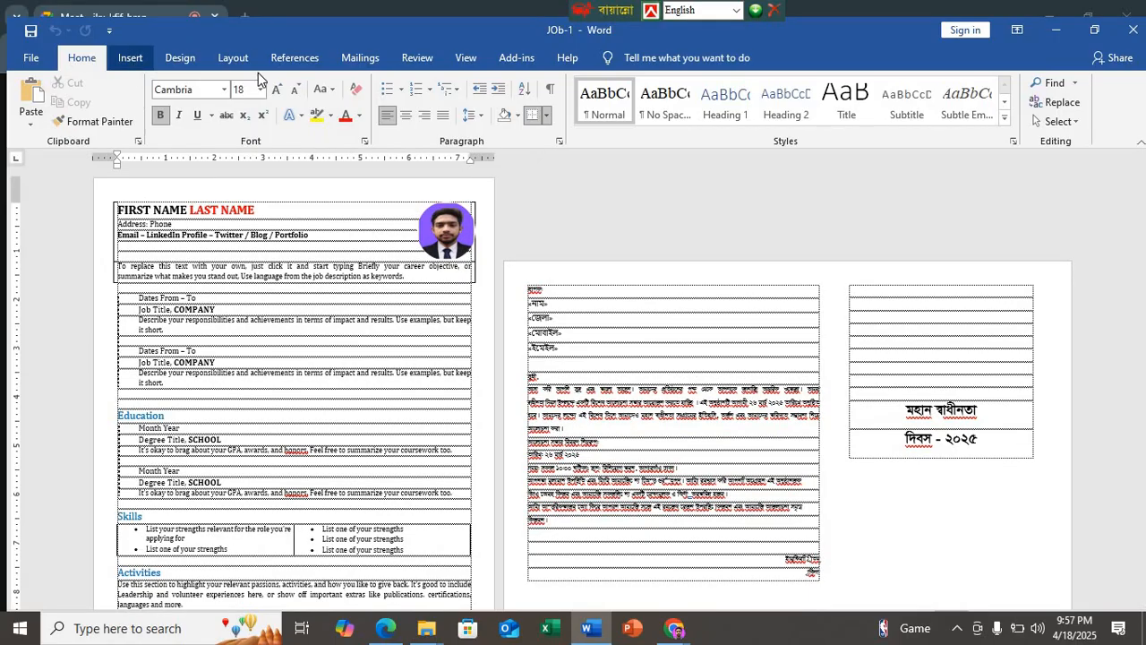
pyautogui.click(1094, 30)
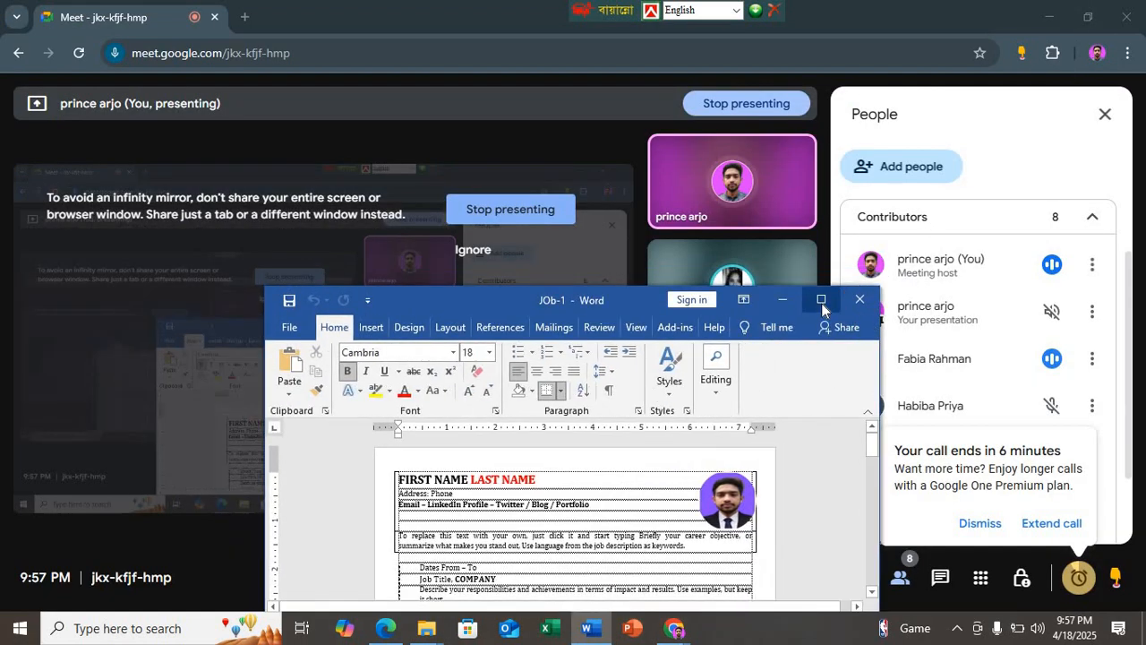
pyautogui.click(822, 303)
# Step: Start a custom watermark for the document and set it to a picture watermark
pyautogui.click(126, 42)
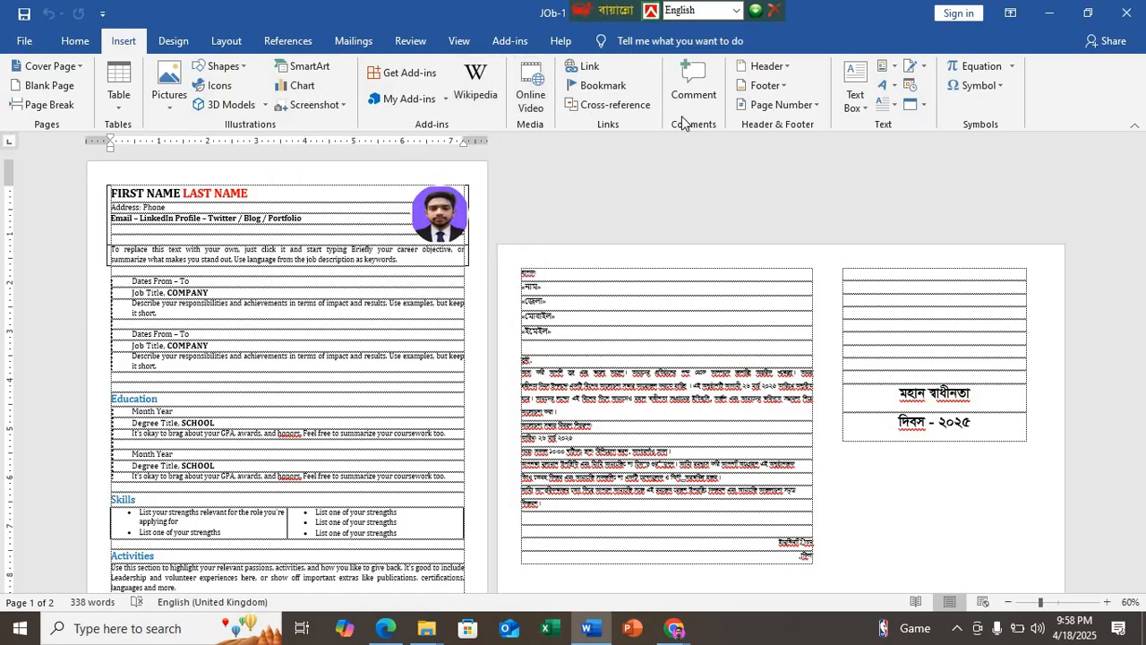
pyautogui.click(173, 40)
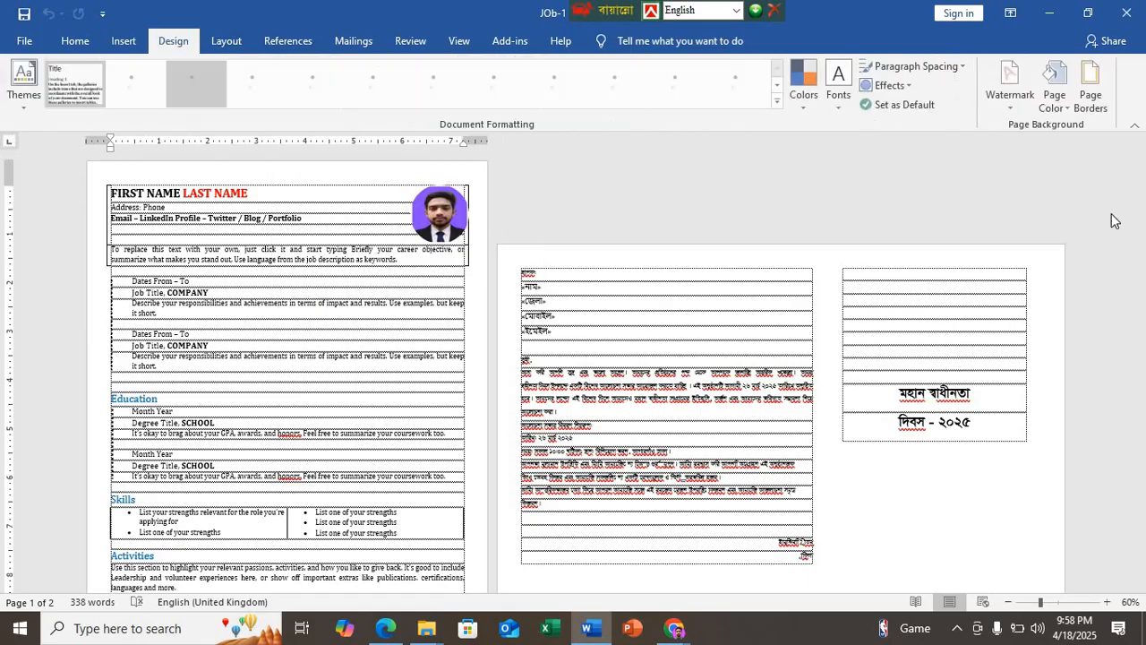
pyautogui.click(1010, 83)
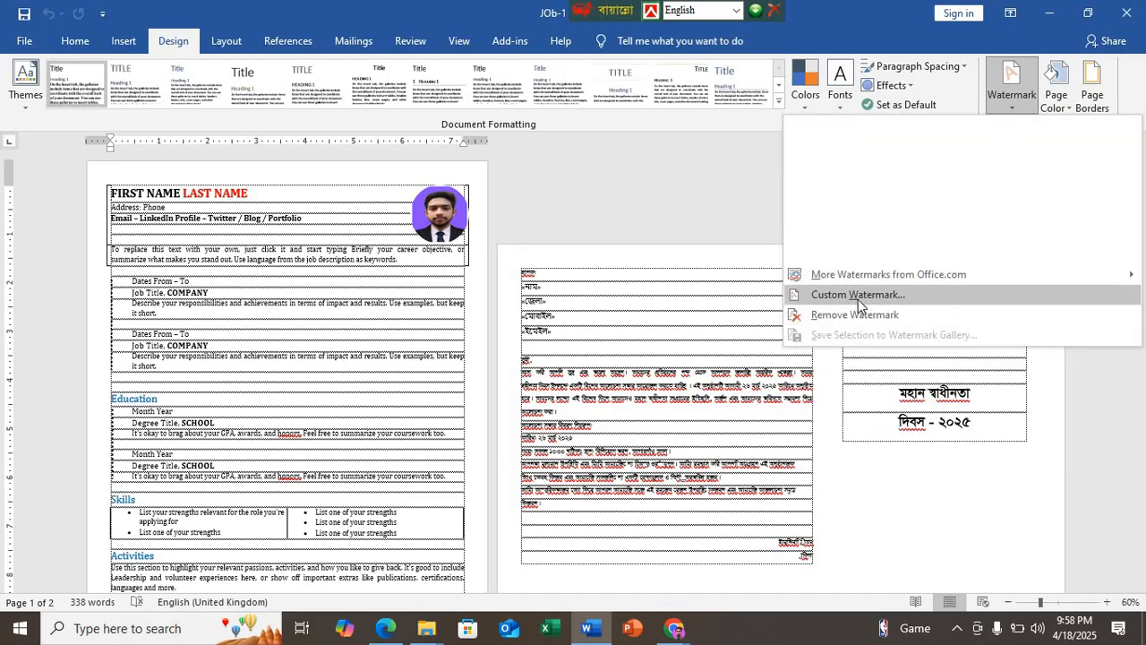
pyautogui.click(857, 296)
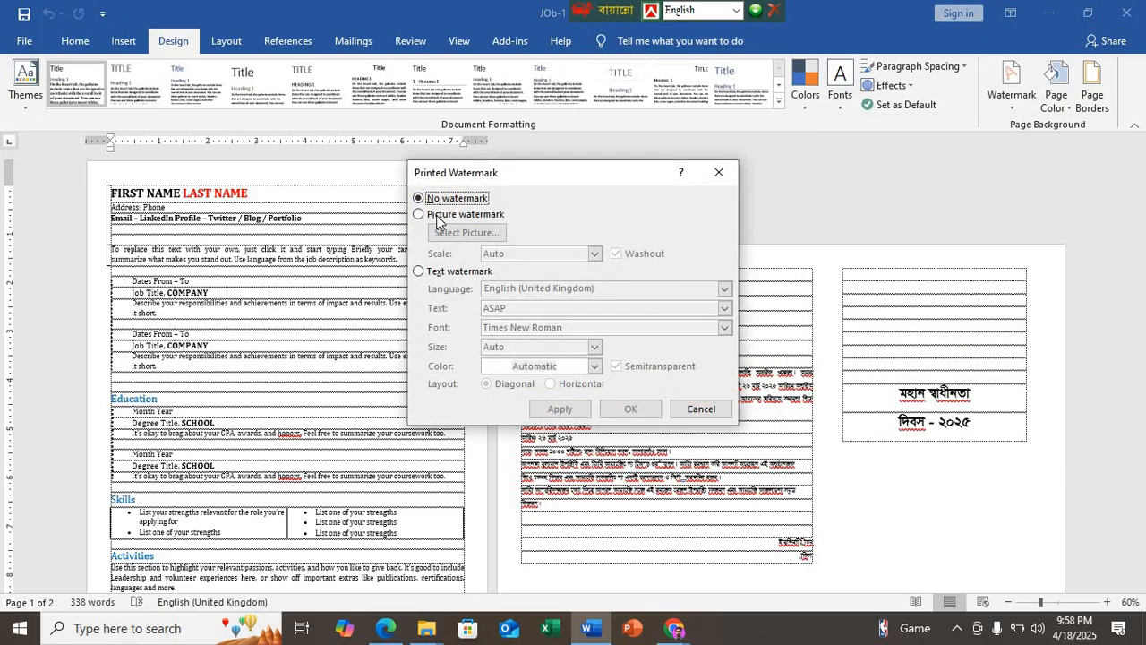
pyautogui.click(418, 215)
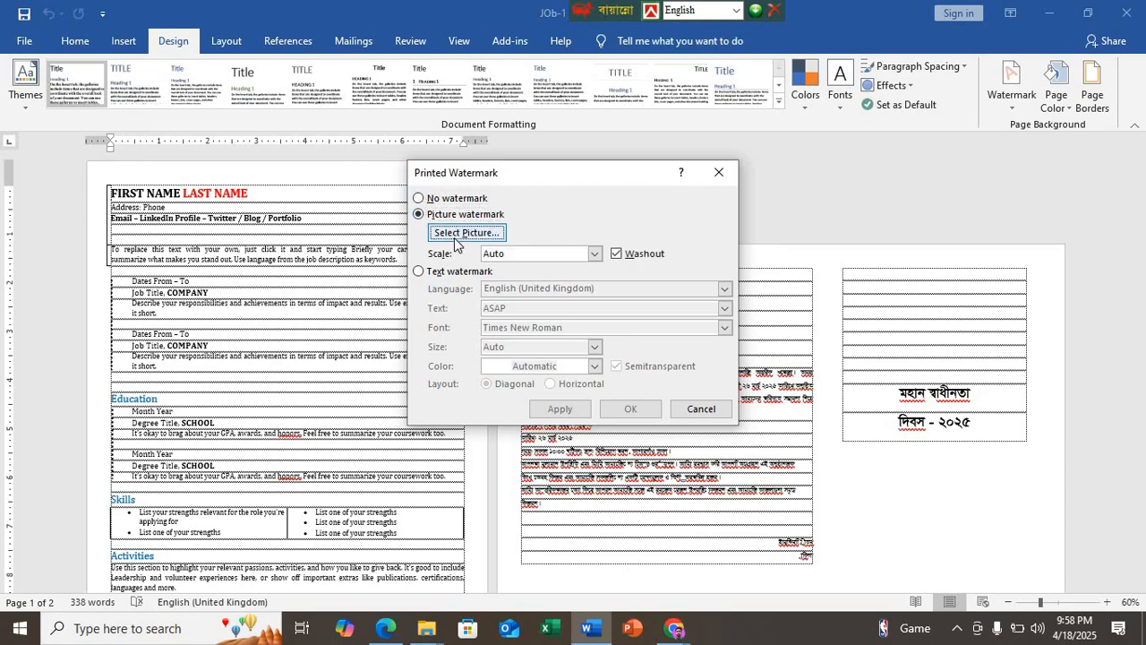
# Step: Choose the lion picture photo.jpeg from the Desktop as the watermark and apply it to the document
pyautogui.click(457, 236)
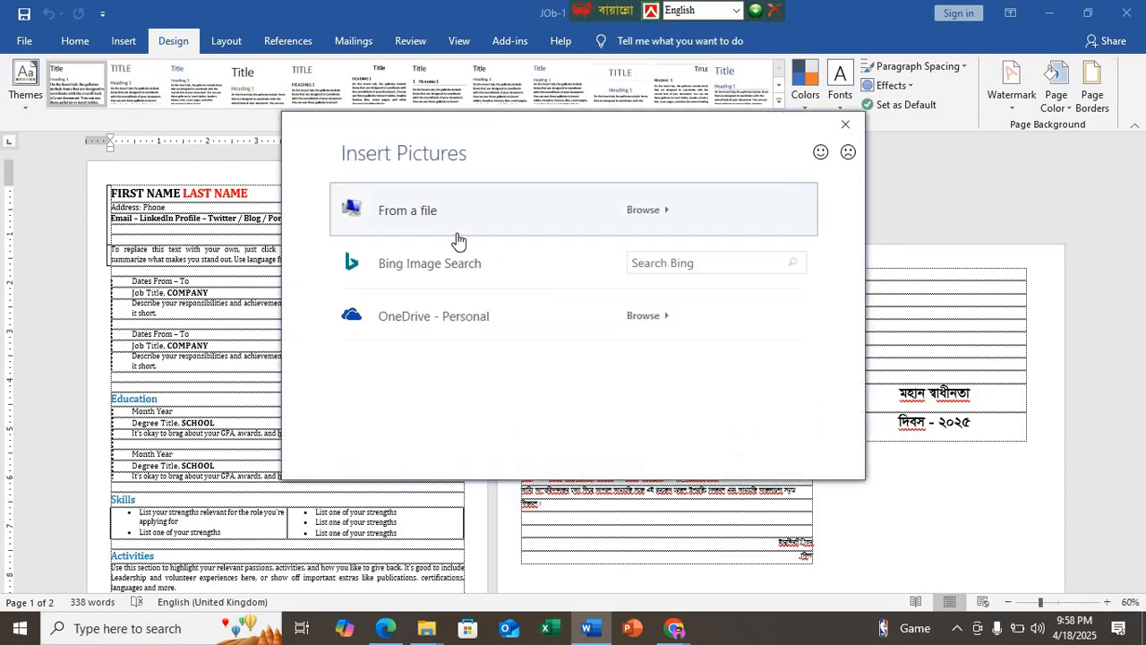
pyautogui.press('Escape')
pyautogui.click(508, 224)
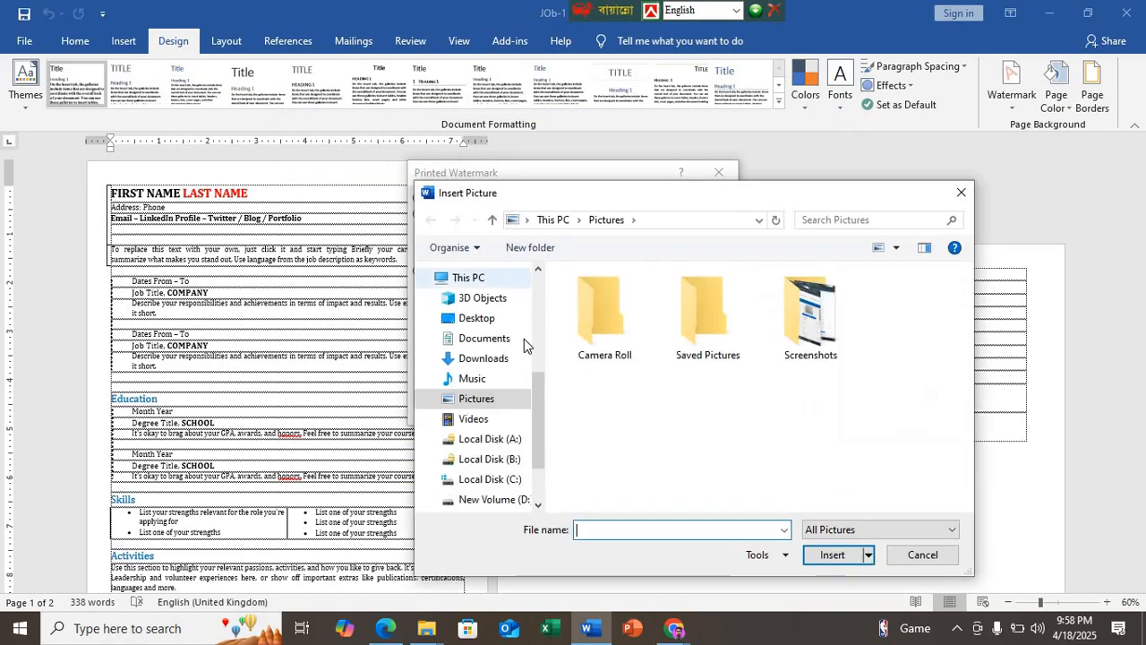
pyautogui.click(477, 319)
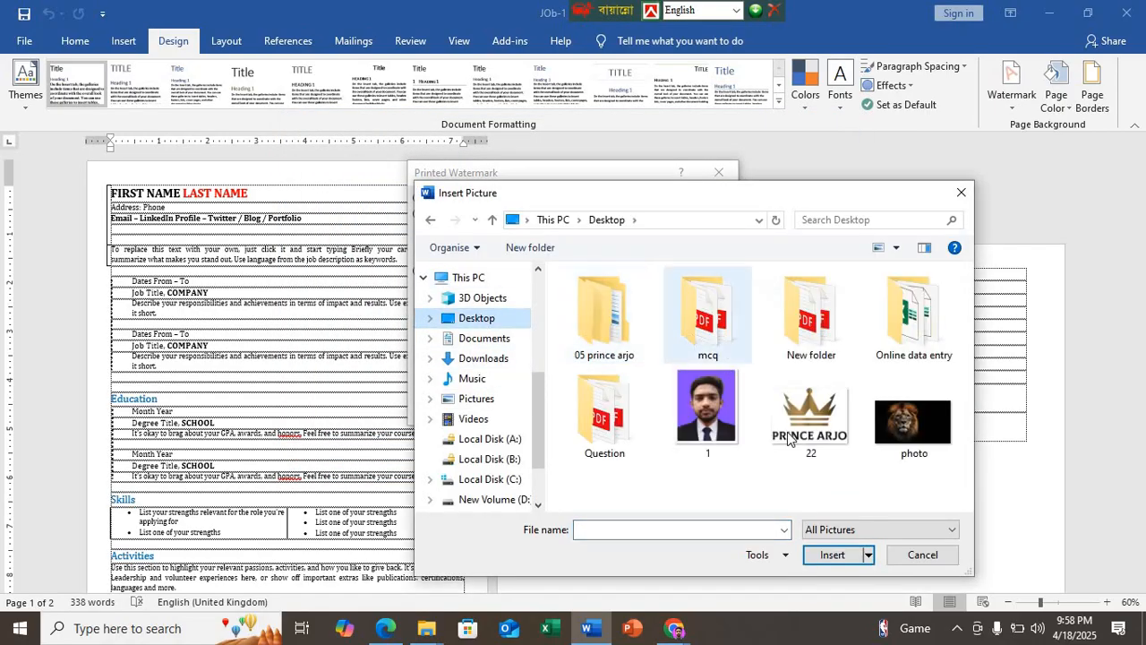
pyautogui.click(913, 416)
pyautogui.click(824, 555)
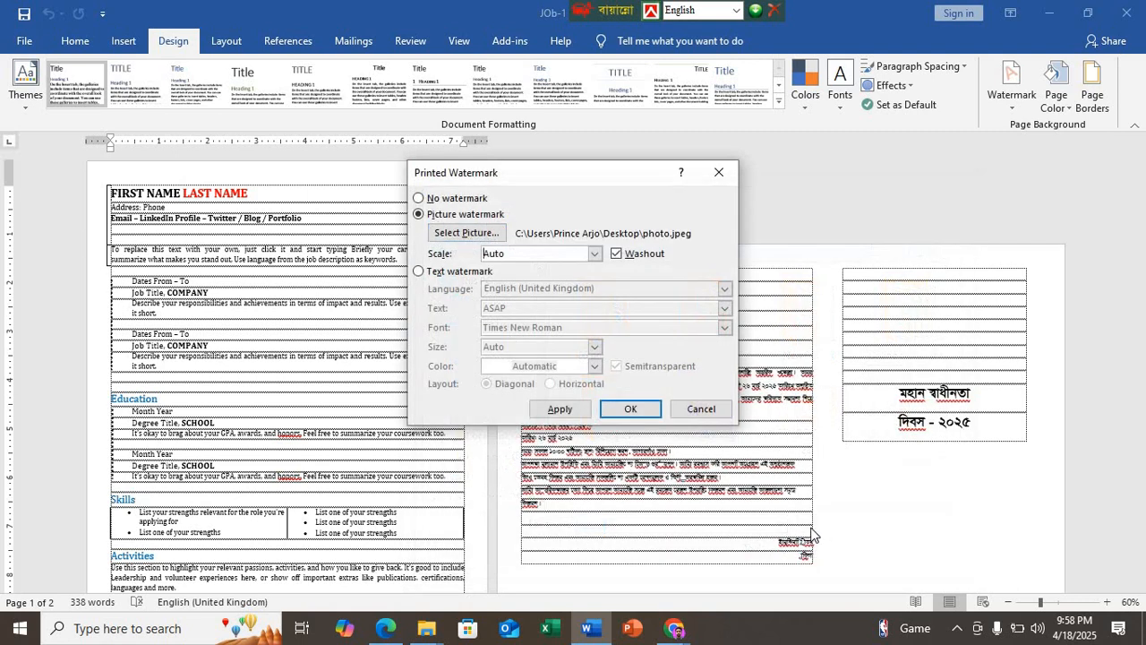
pyautogui.click(562, 410)
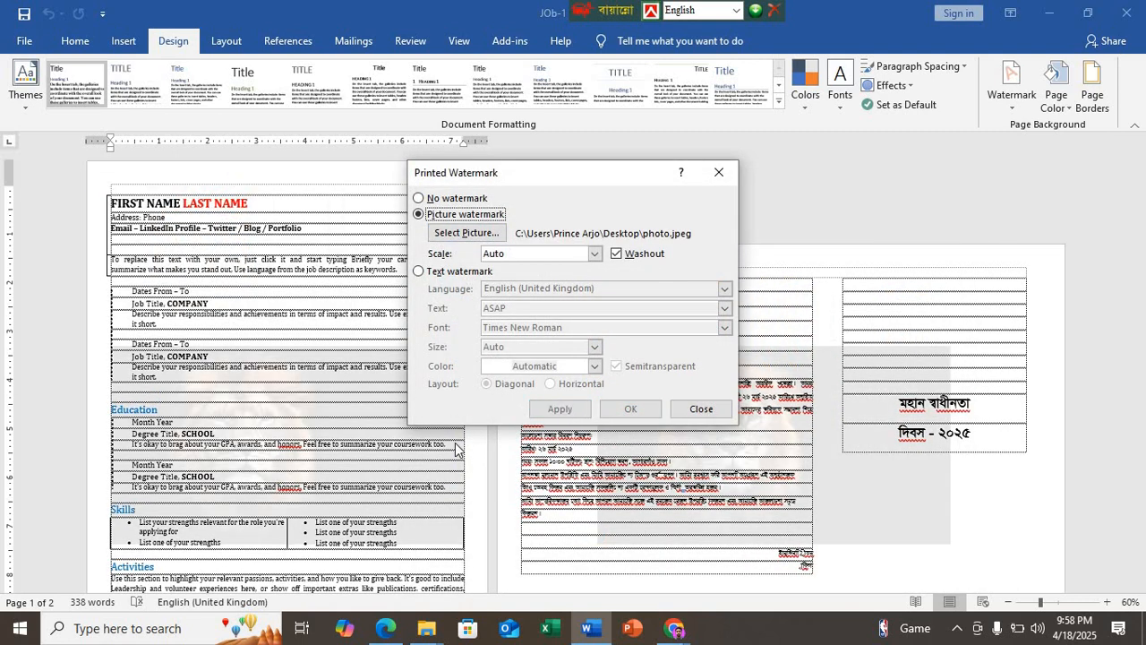
pyautogui.click(719, 172)
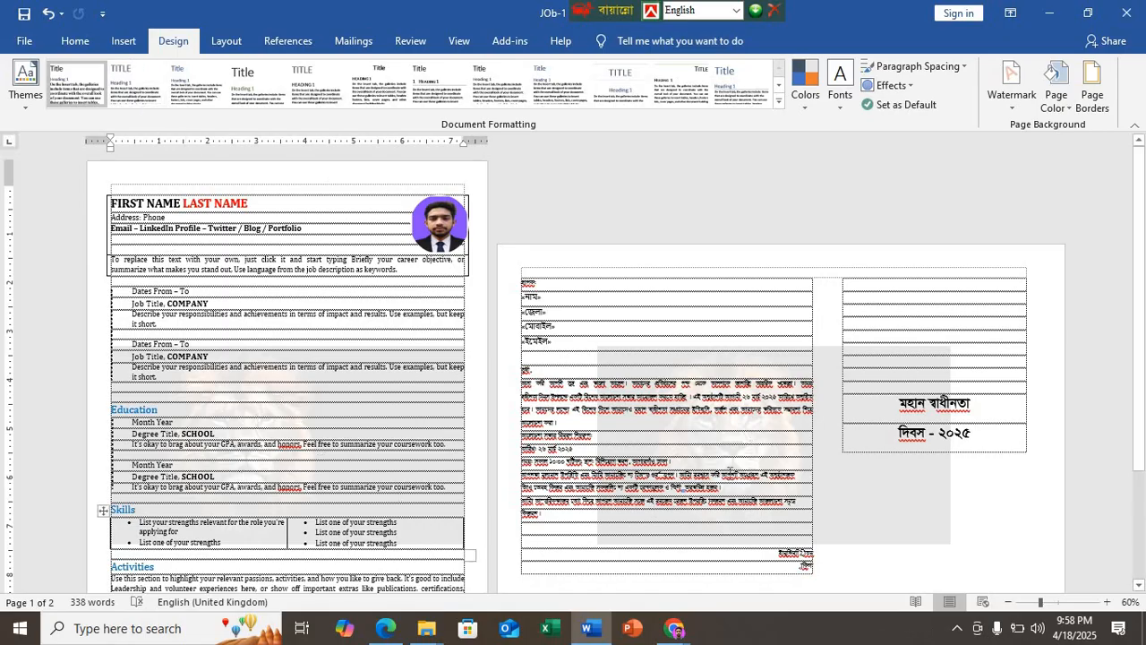
# Step: Try deleting the lion watermark on page 2 while editing the header, and undo the deletion
pyautogui.click(353, 422)
pyautogui.doubleClick(264, 179)
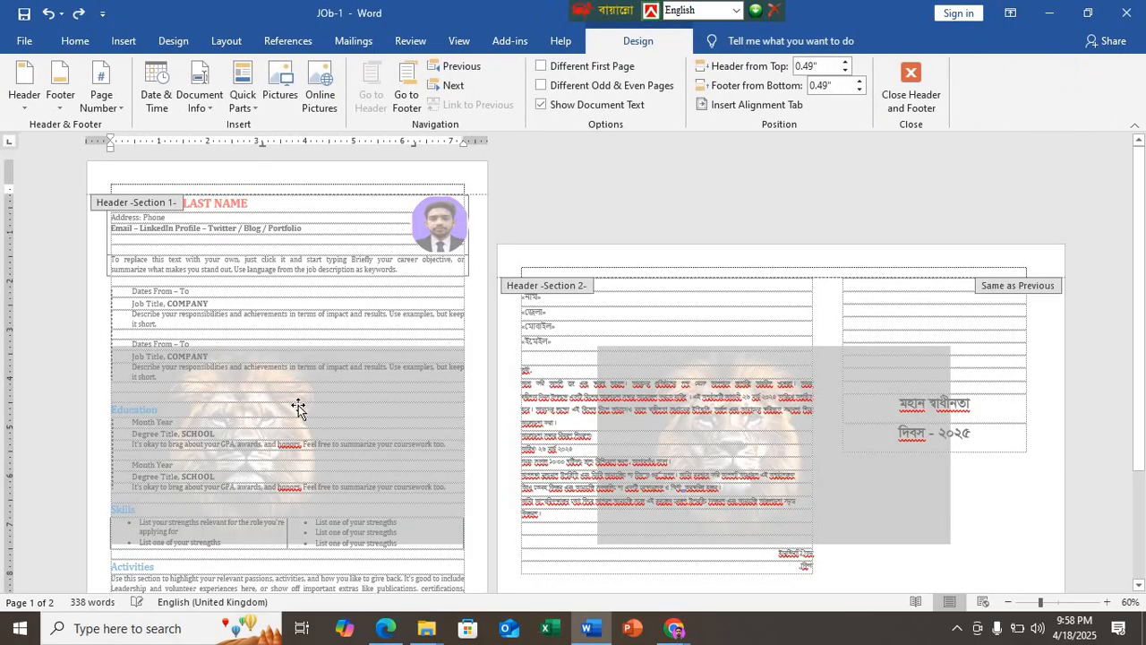
pyautogui.click(332, 387)
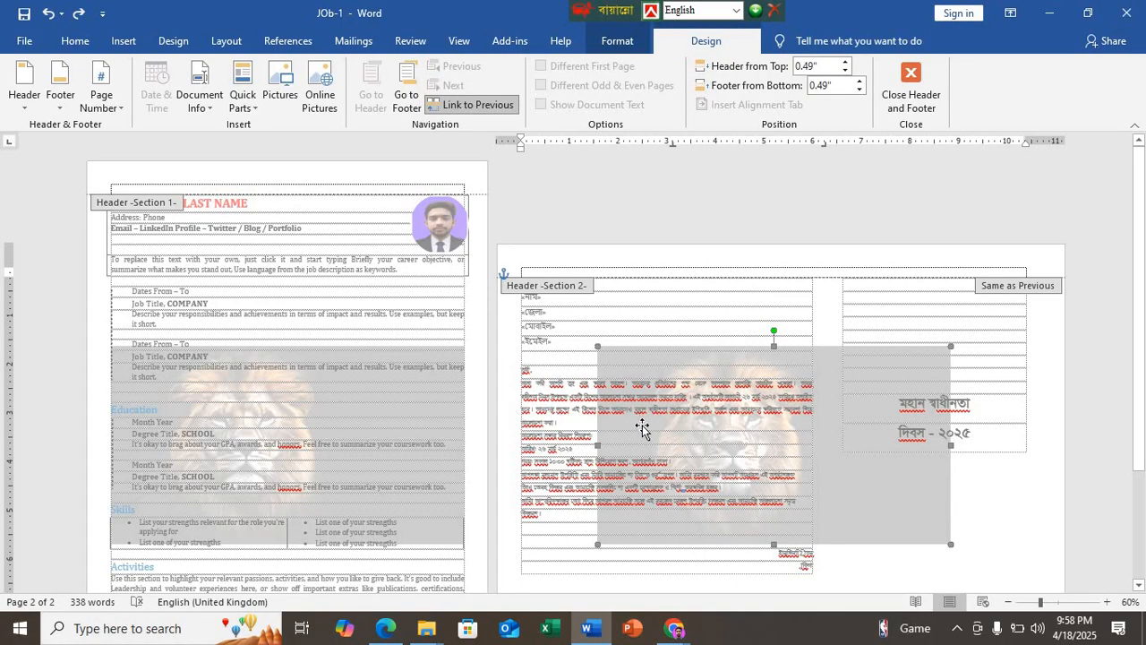
pyautogui.press('Delete')
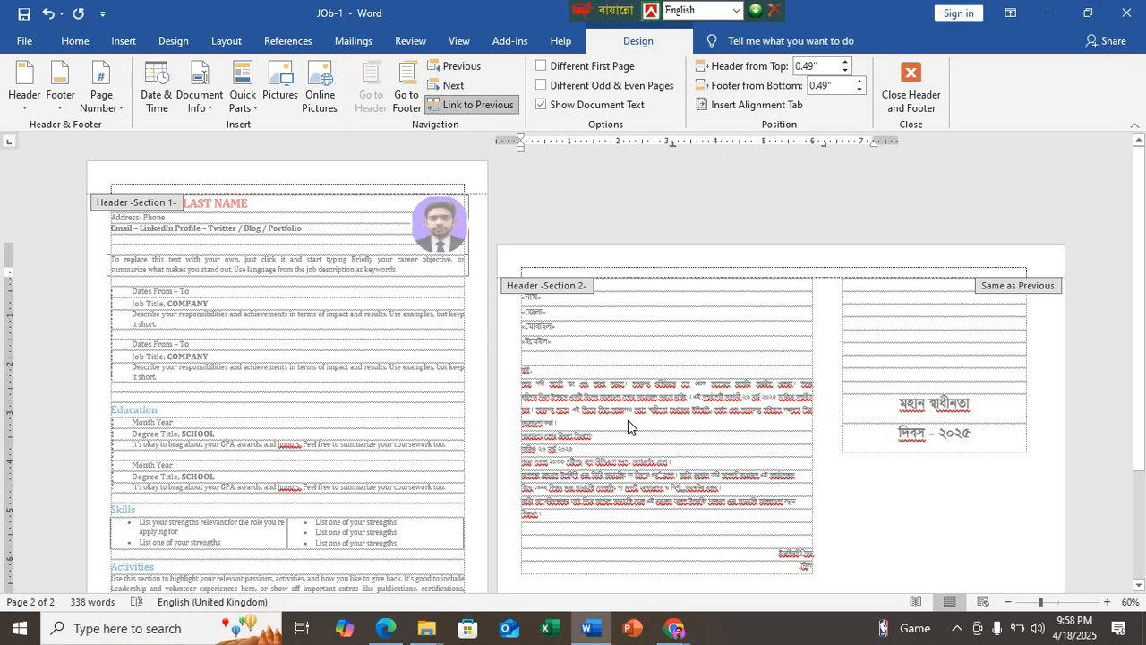
pyautogui.hotkey('ctrl', 'z')
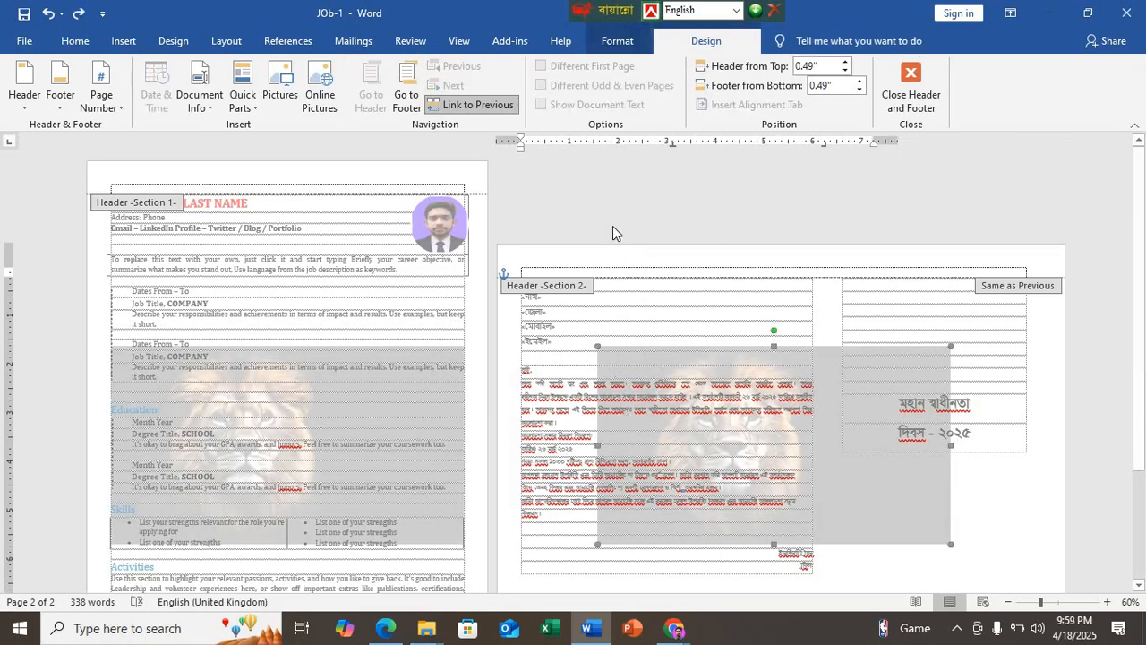
# Step: Give the headers and footers a different first page and different odd and even pages
pyautogui.click(619, 265)
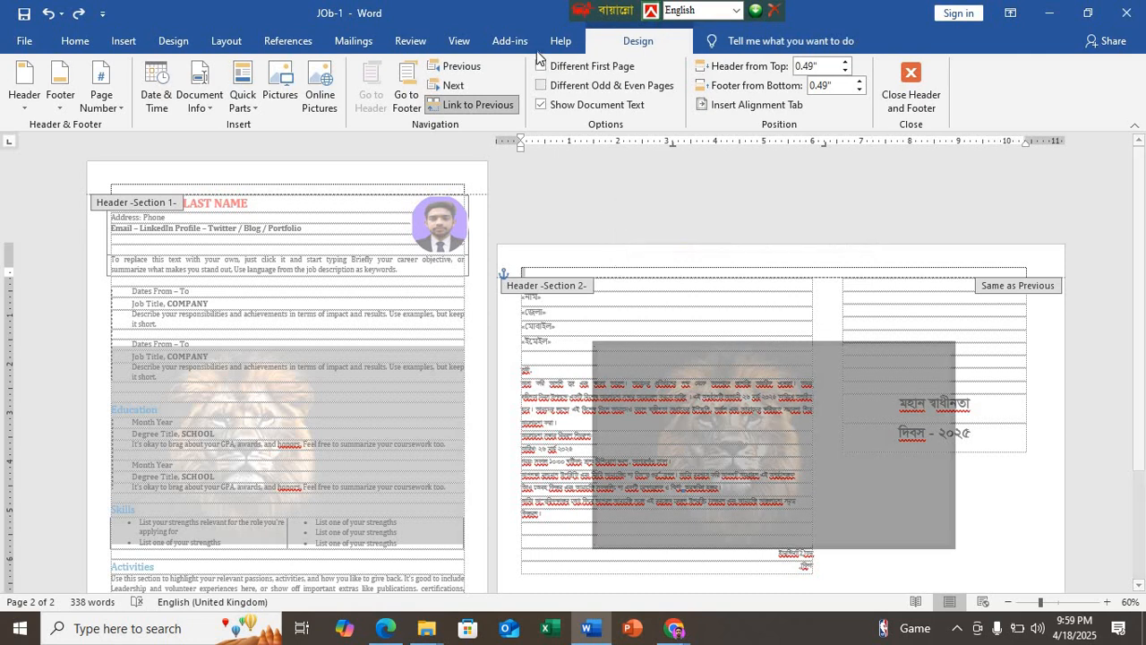
pyautogui.click(542, 68)
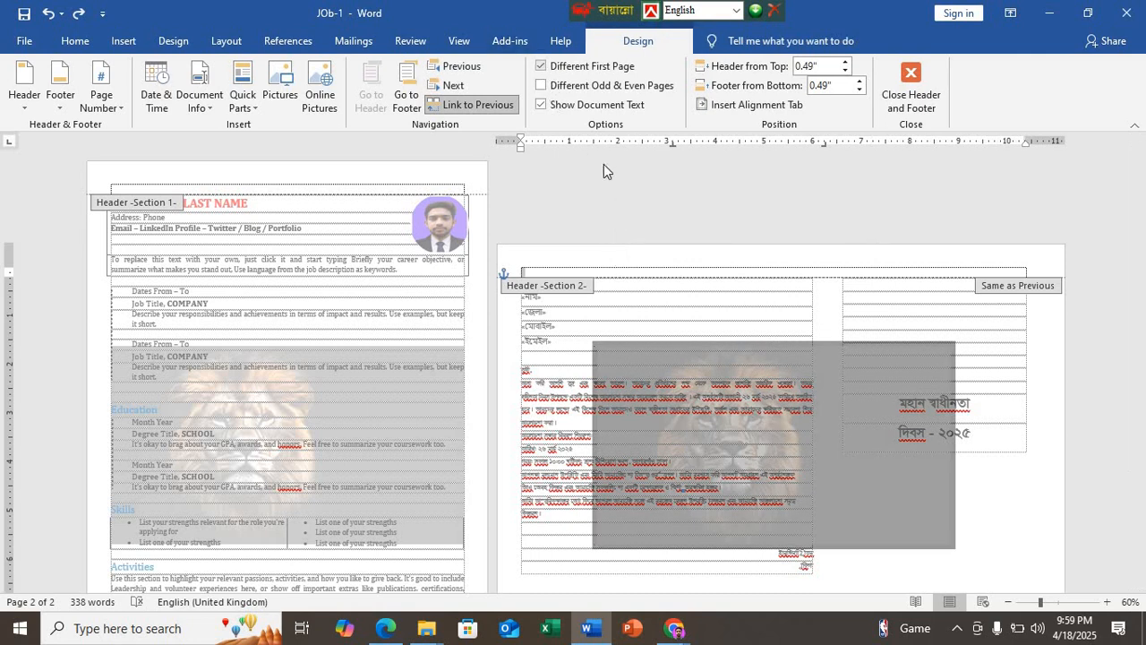
pyautogui.click(540, 85)
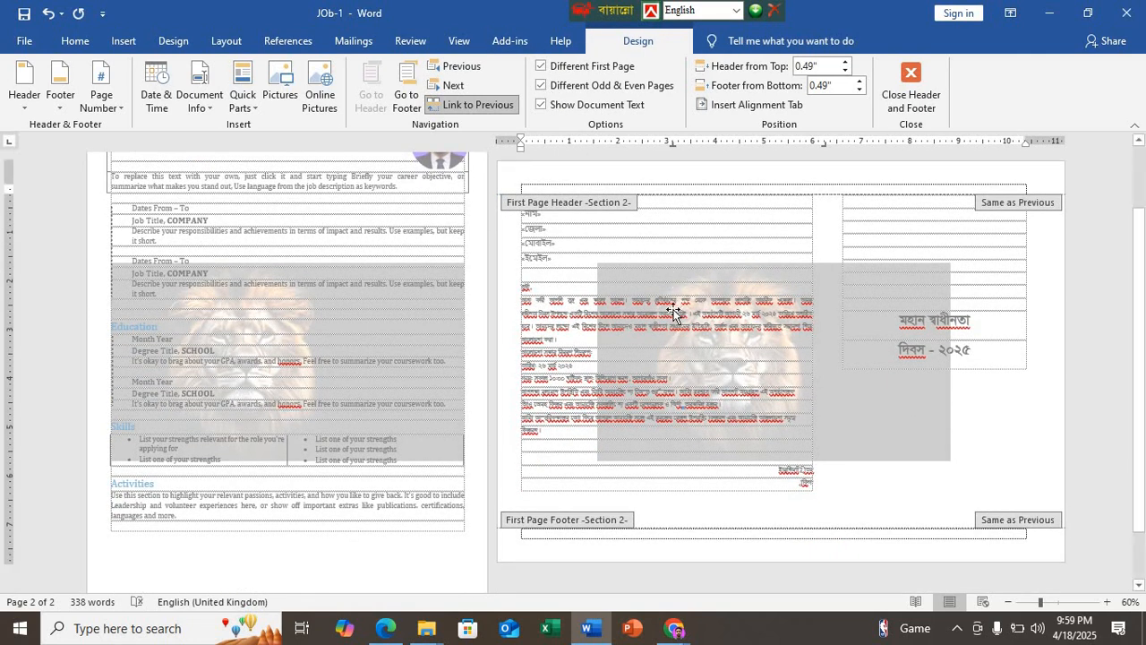
pyautogui.click(673, 311)
pyautogui.click(358, 271)
pyautogui.scroll(1, 360, 272)
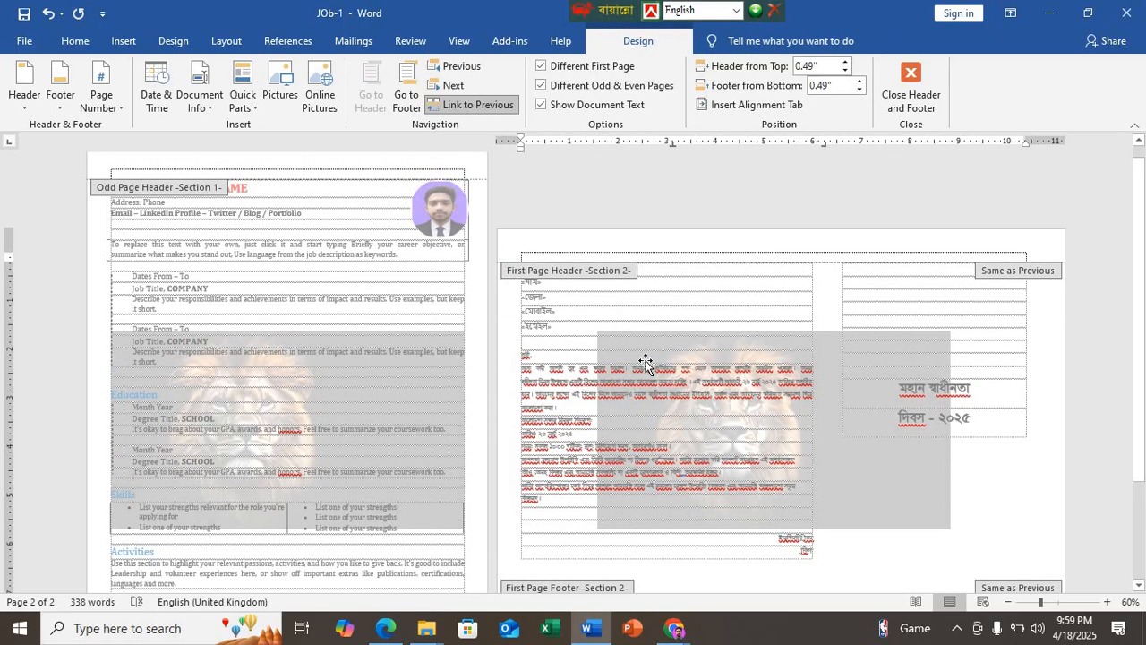
# Step: Delete the lion watermark from page 2 only and return to the document body
pyautogui.click(630, 342)
pyautogui.moveTo(629, 342); pyautogui.dragTo(627, 305)
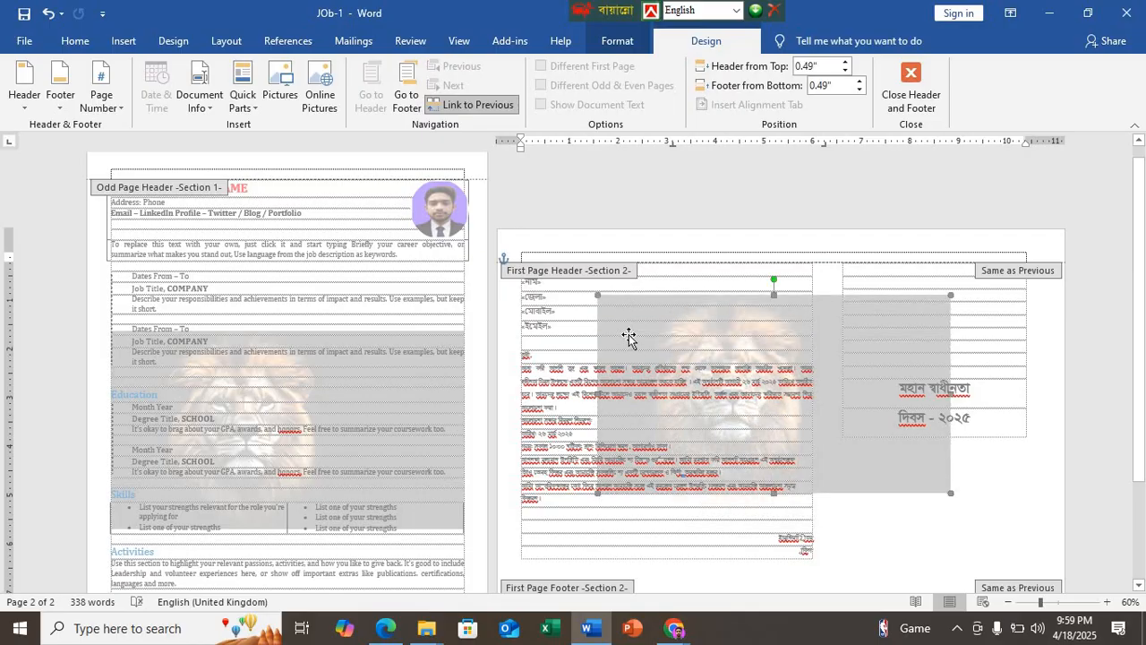
pyautogui.press('Delete')
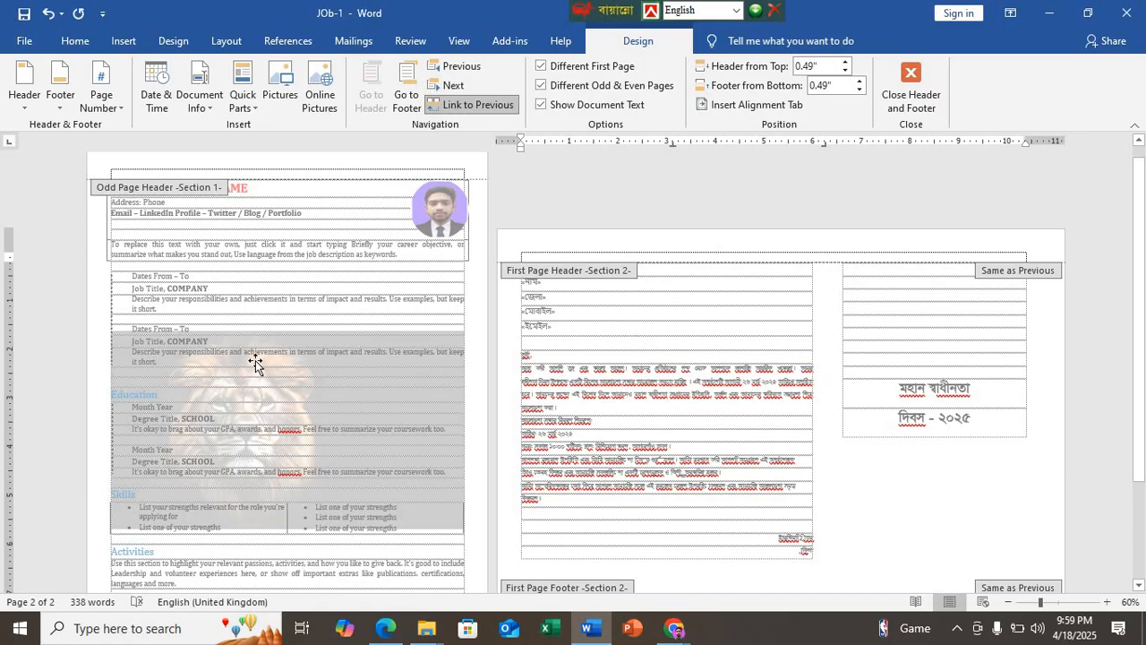
pyautogui.doubleClick(582, 352)
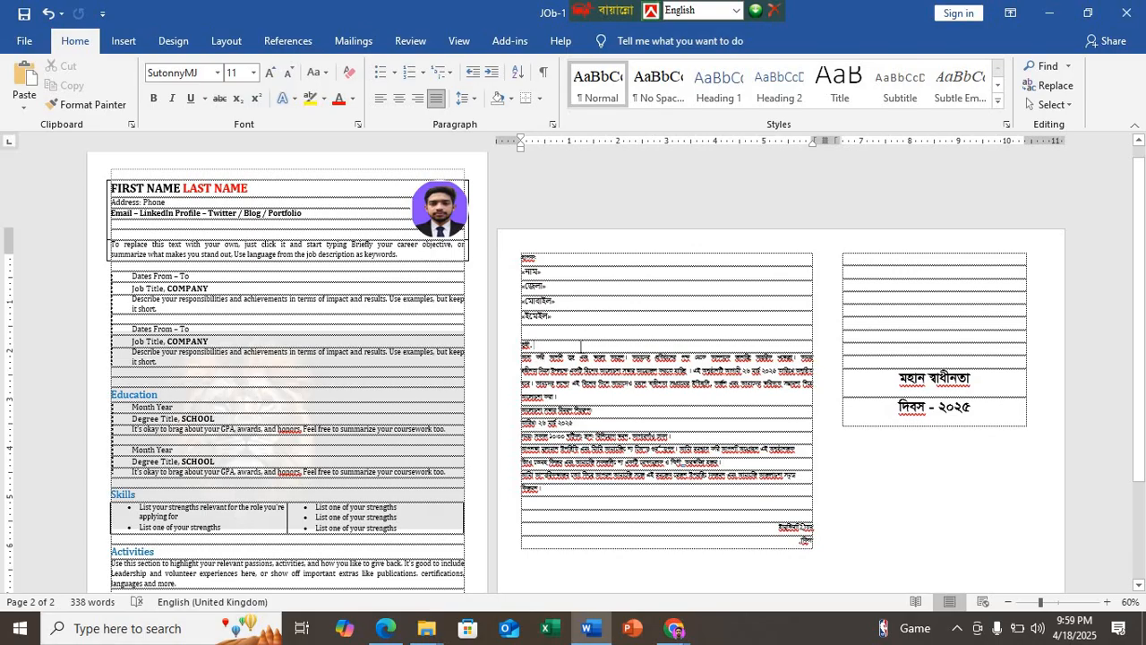
# Step: Undo the page 2 watermark deletion, the header option changes and the lion watermark itself
pyautogui.hotkey('ctrl', 'z')
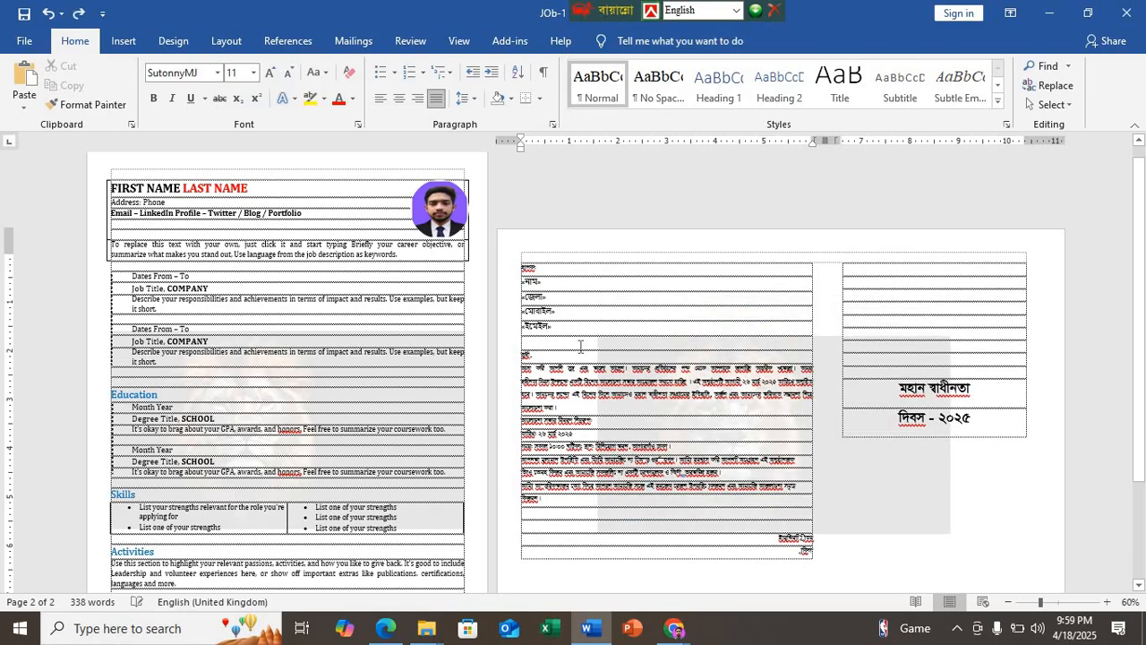
pyautogui.hotkey('ctrl', 'z')
pyautogui.hotkey('ctrl', 'z')
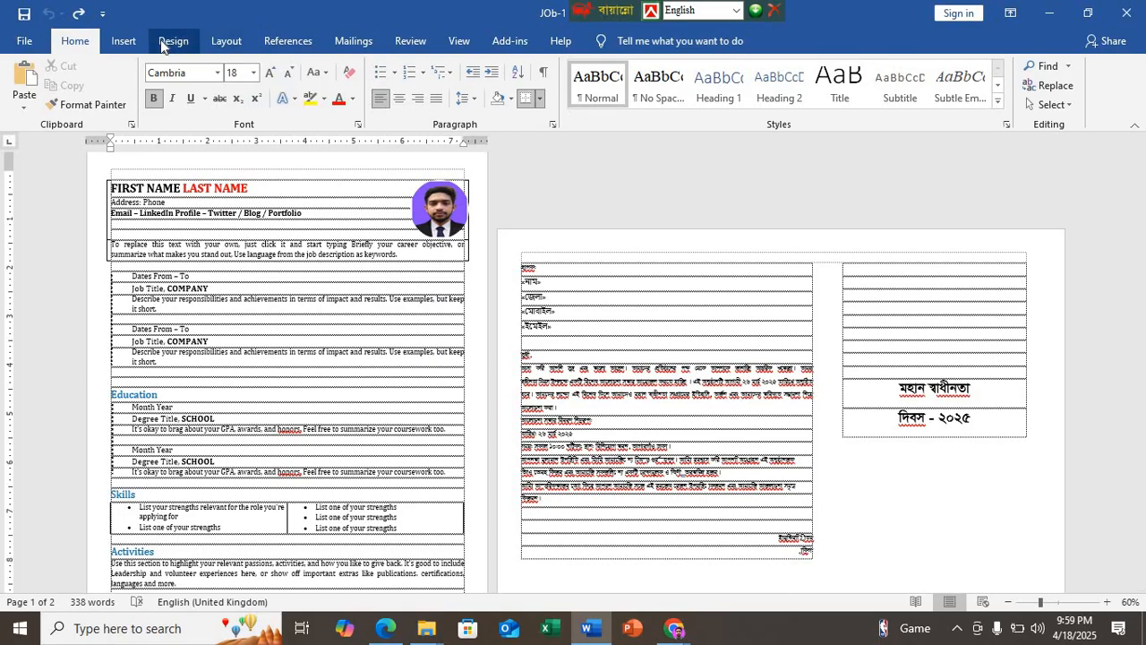
# Step: Add a custom picture watermark to the document using the crown logo 22.png from the Desktop
pyautogui.click(170, 40)
pyautogui.click(1011, 83)
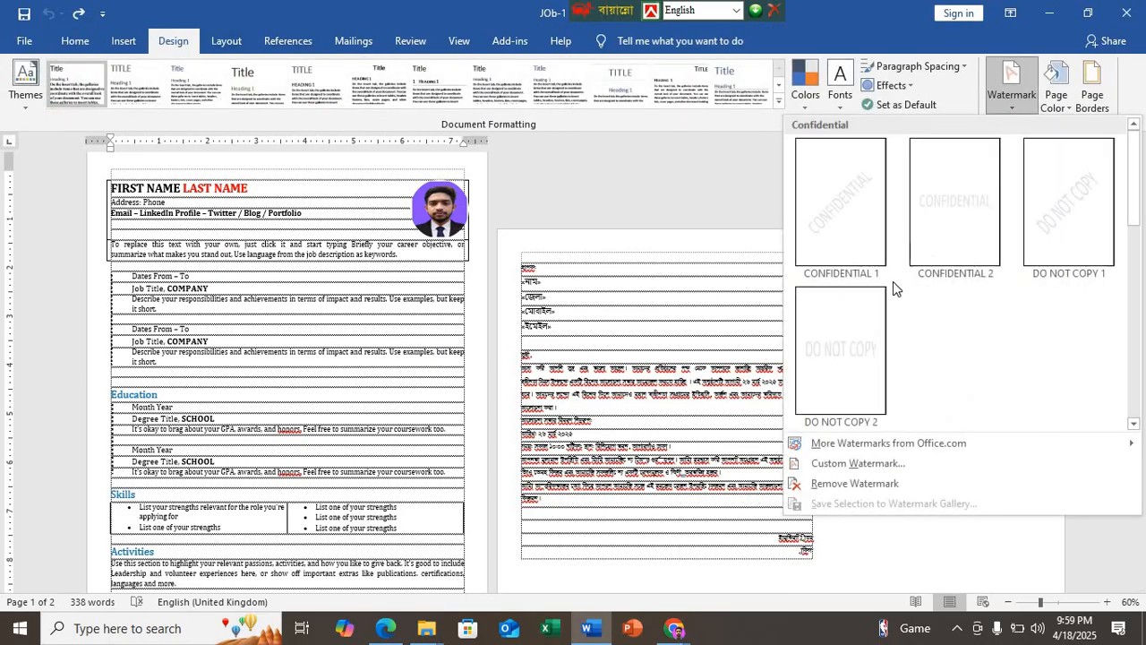
pyautogui.click(839, 463)
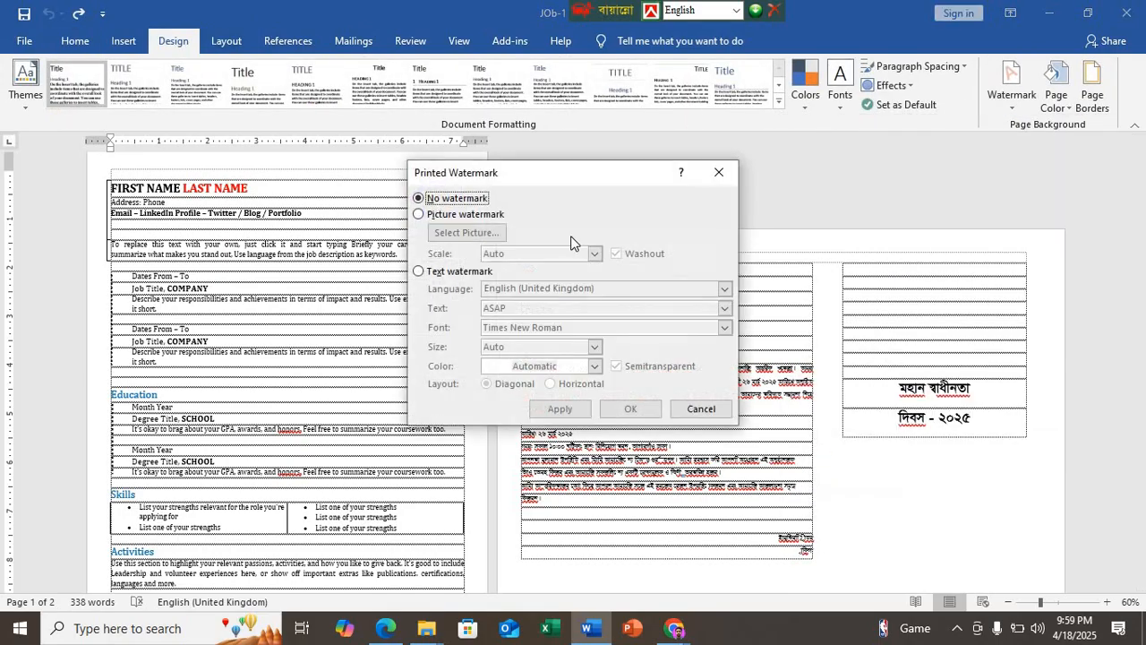
pyautogui.click(421, 215)
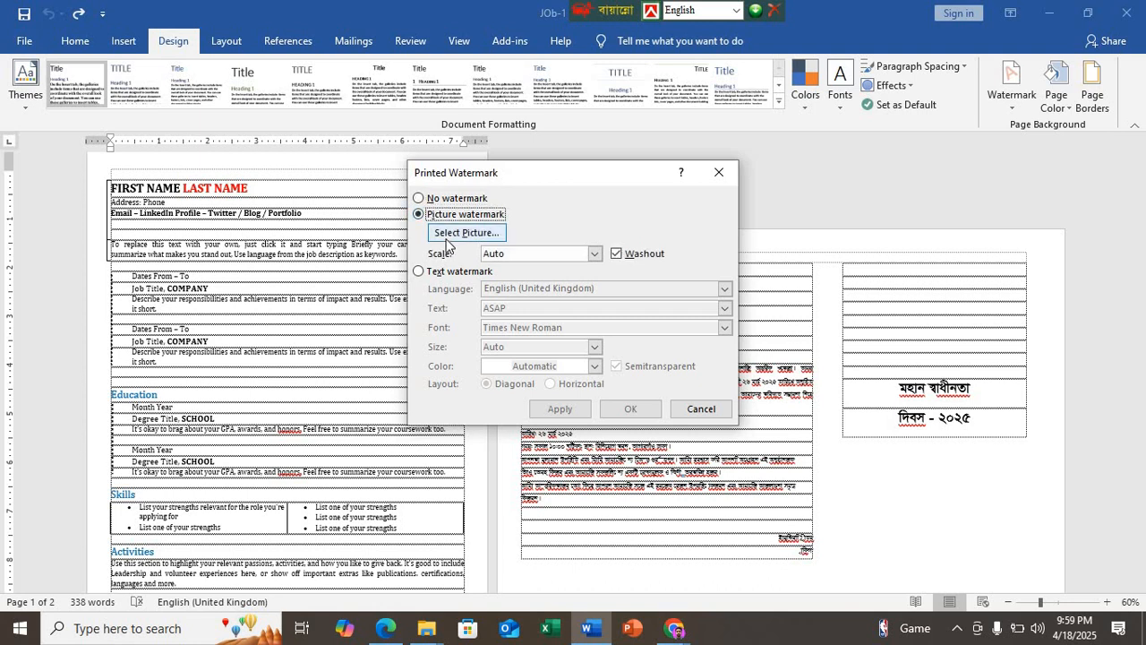
pyautogui.click(471, 232)
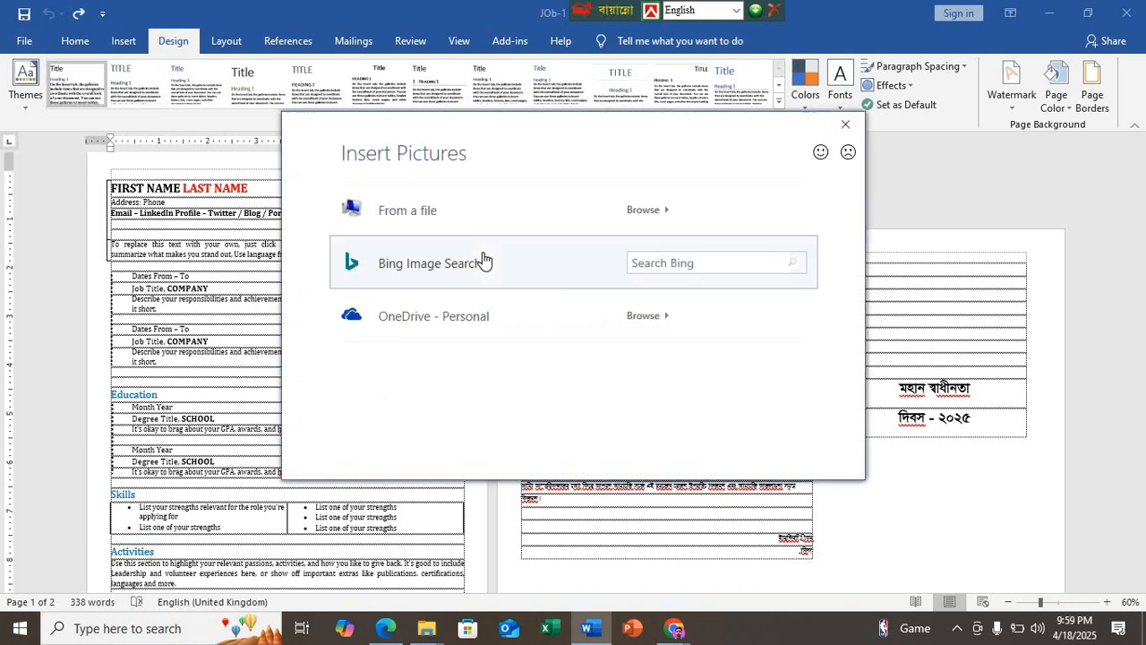
pyautogui.click(468, 215)
pyautogui.click(922, 434)
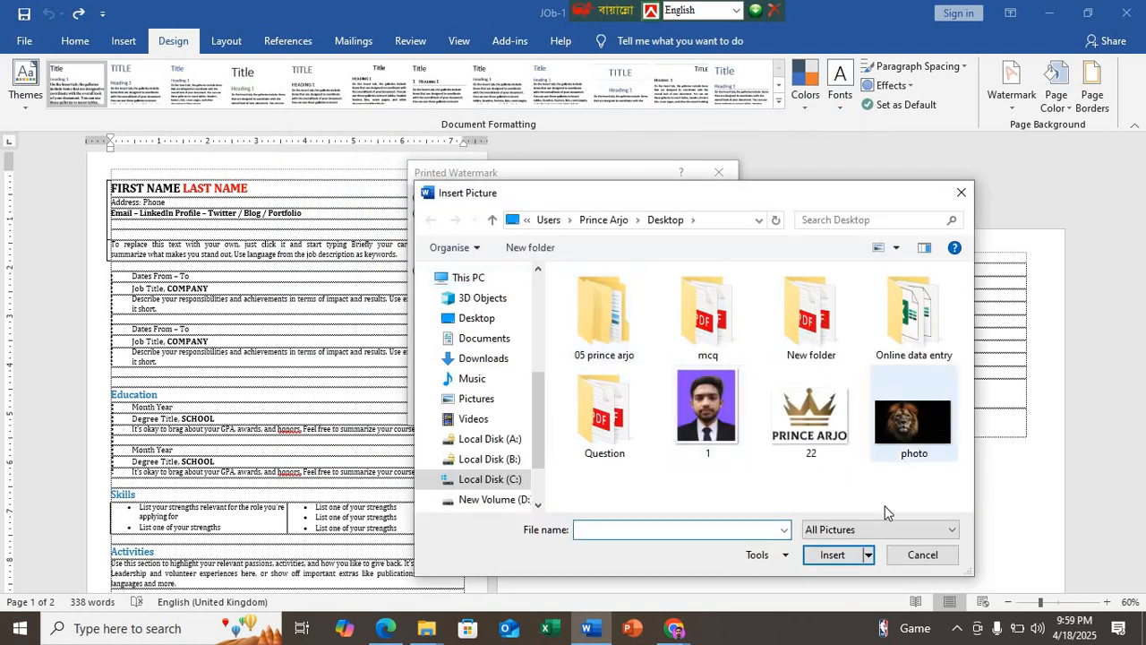
pyautogui.click(804, 445)
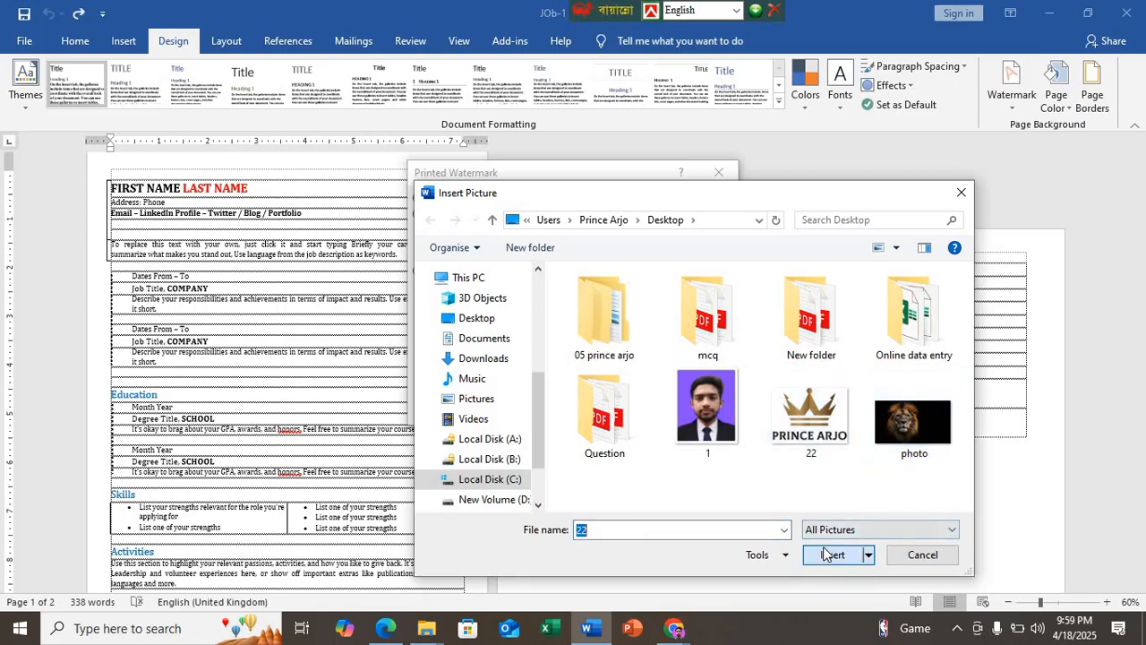
pyautogui.click(822, 554)
pyautogui.click(573, 412)
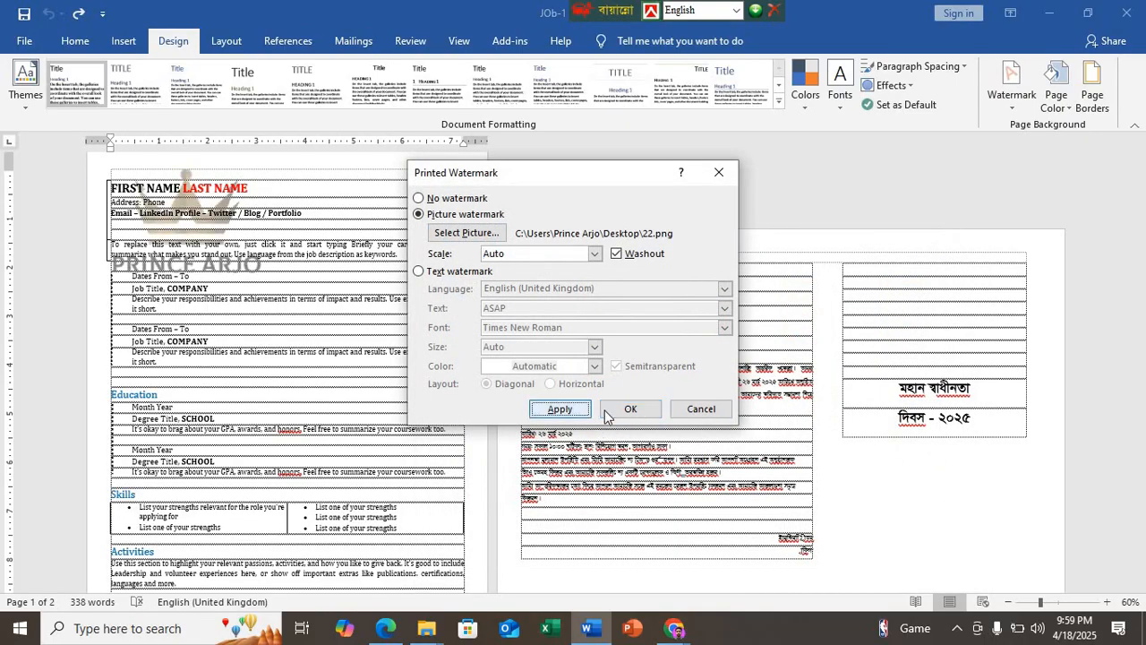
pyautogui.click(716, 174)
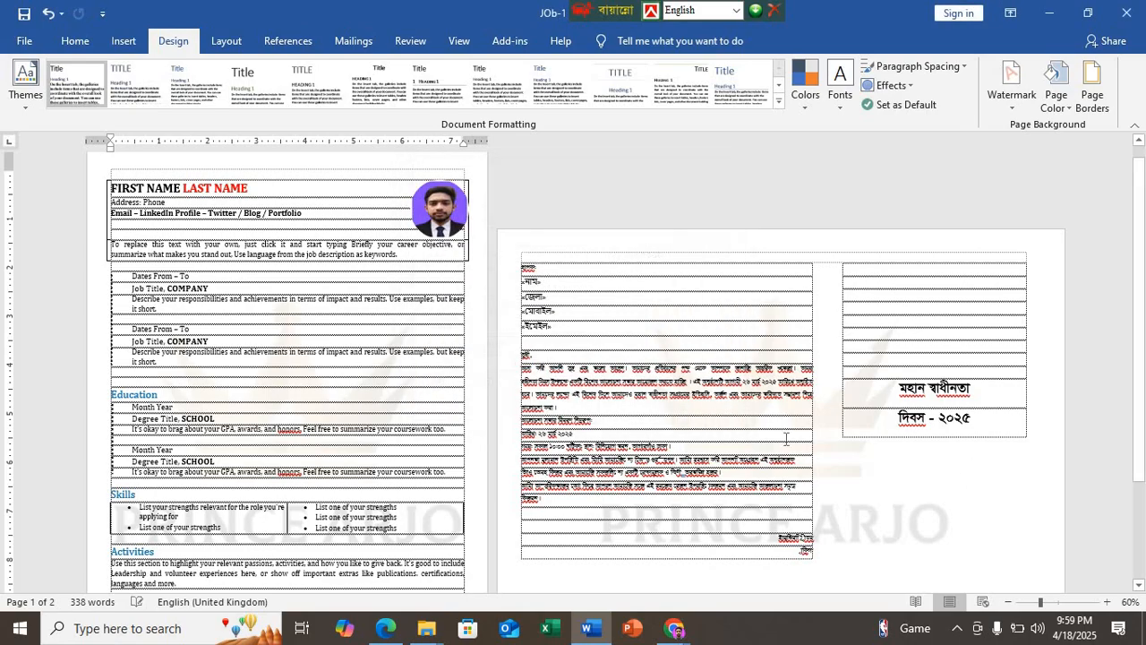
# Step: Turn off Washout for the existing crown logo watermark and apply the change
pyautogui.scroll(-1, 824, 409)
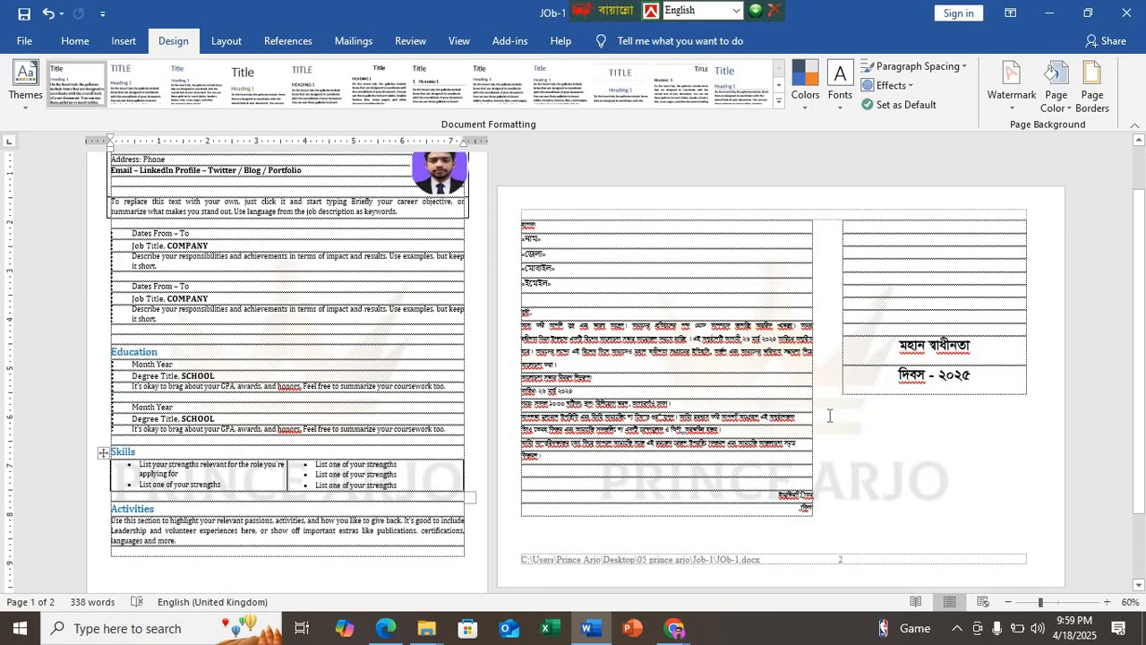
pyautogui.click(1011, 82)
pyautogui.click(875, 462)
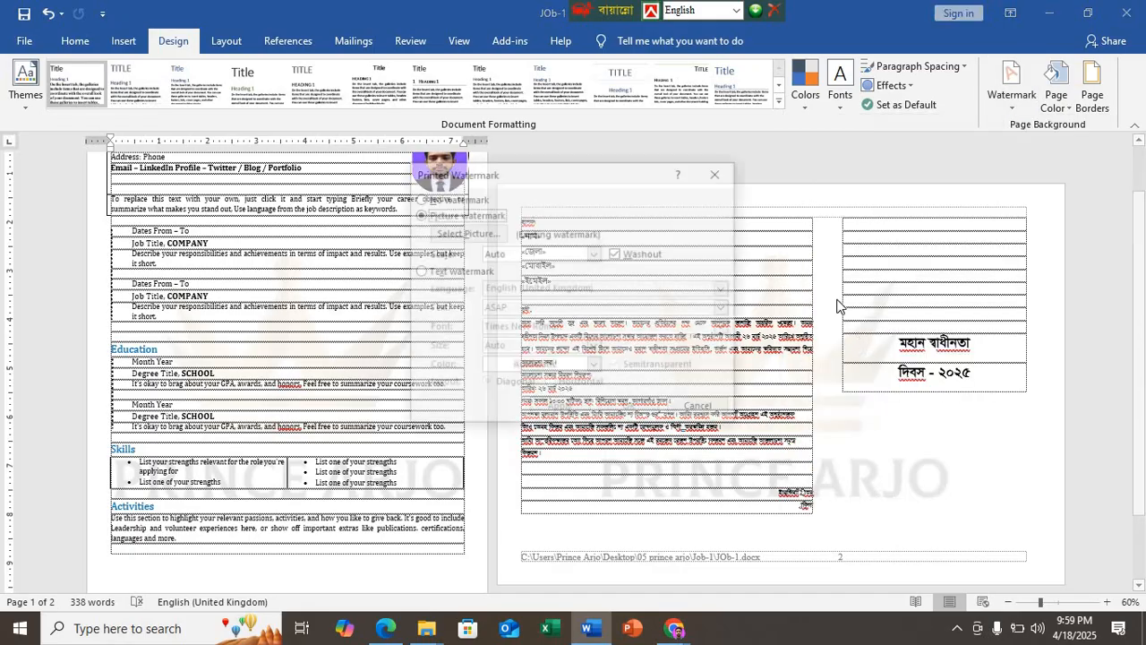
pyautogui.click(617, 254)
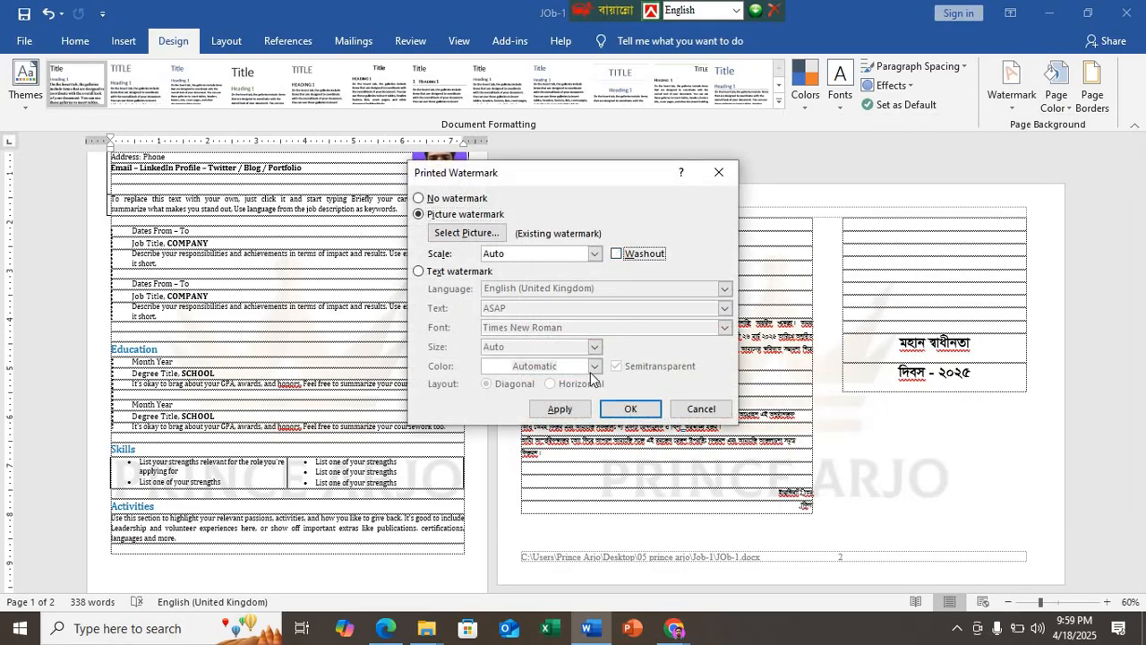
pyautogui.click(557, 409)
pyautogui.click(717, 175)
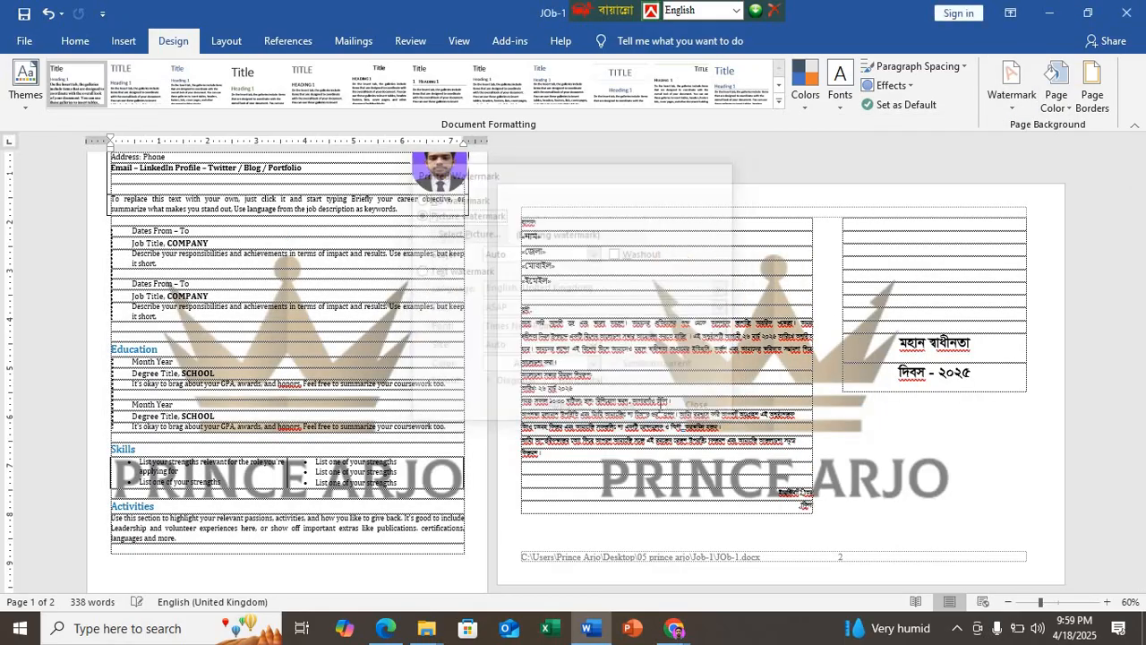
# Step: Open the page 1 header for editing and enable Different First Page and Different Odd & Even Pages
pyautogui.scroll(1, 622, 355)
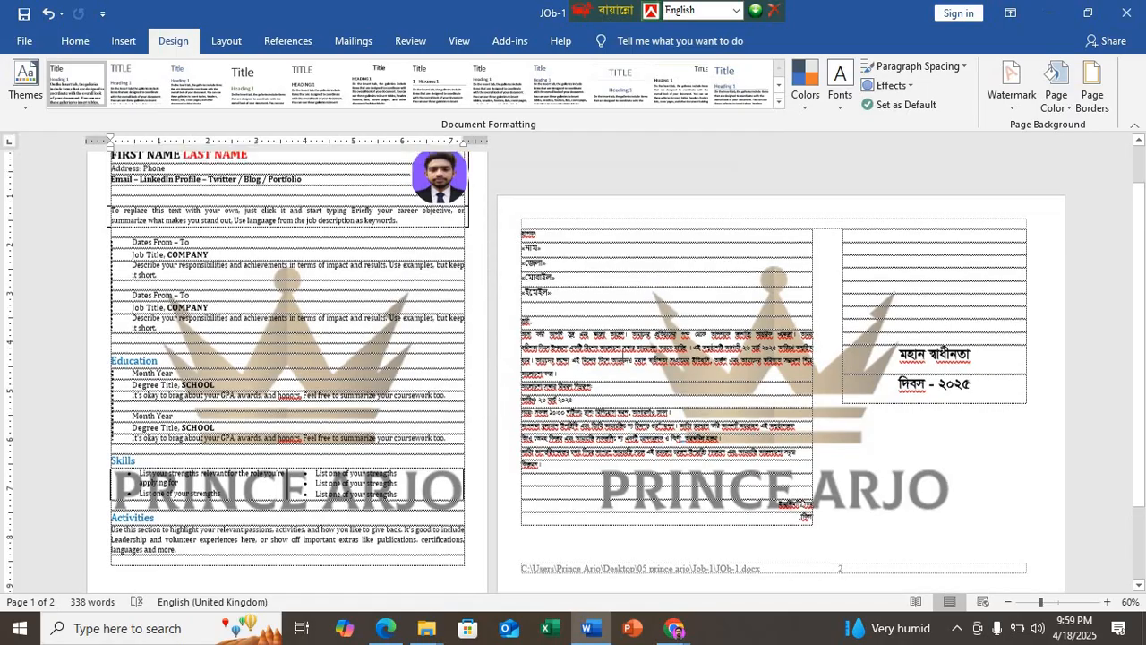
pyautogui.doubleClick(355, 165)
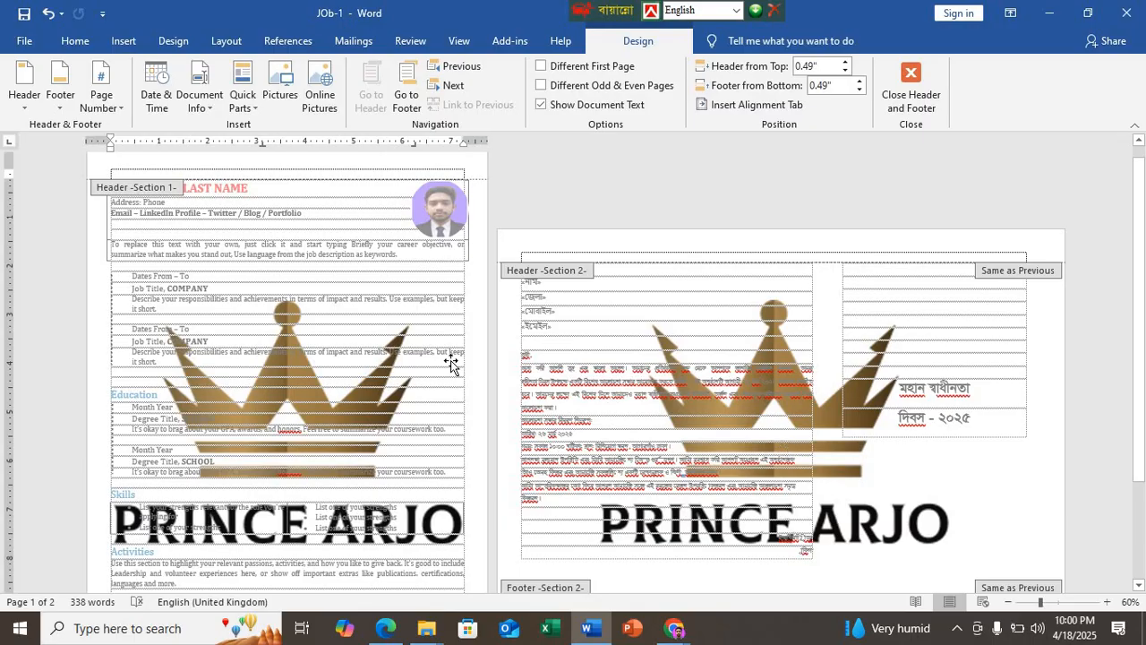
pyautogui.click(541, 67)
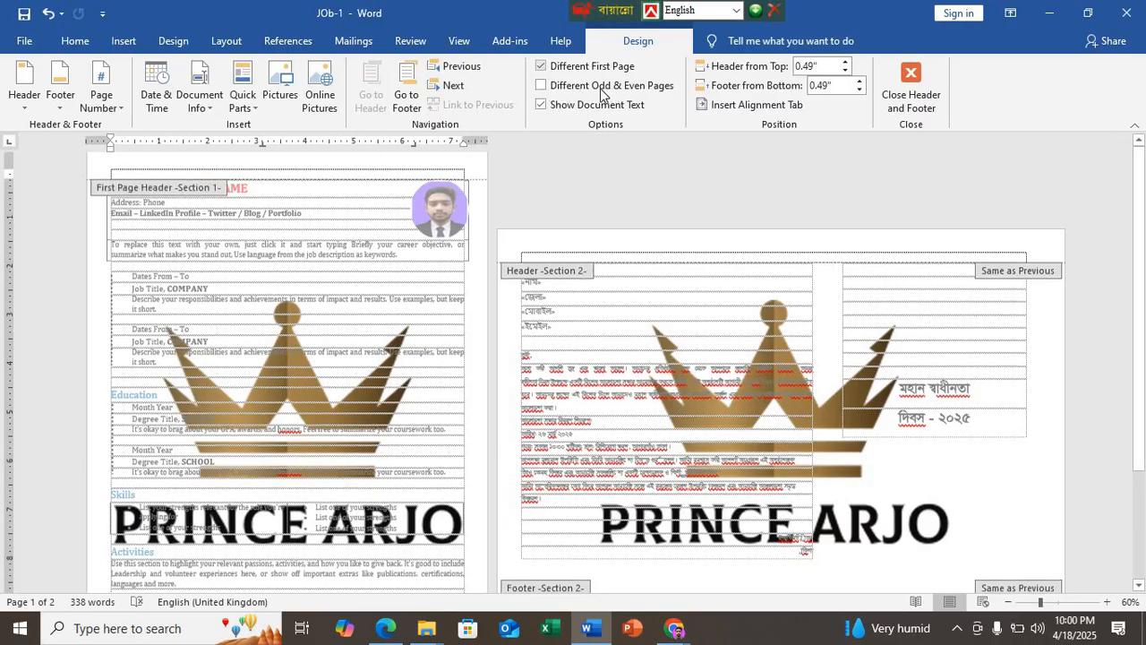
pyautogui.click(542, 85)
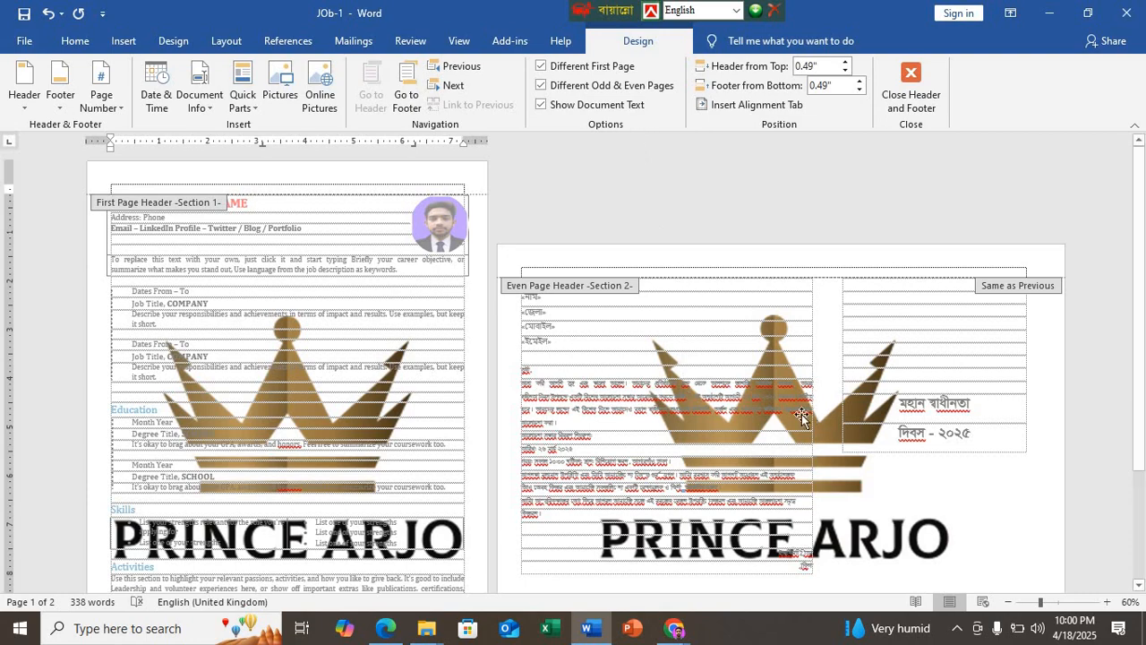
# Step: Delete the crown logo watermark from page 1's first-page header and return to editing the document body
pyautogui.click(278, 412)
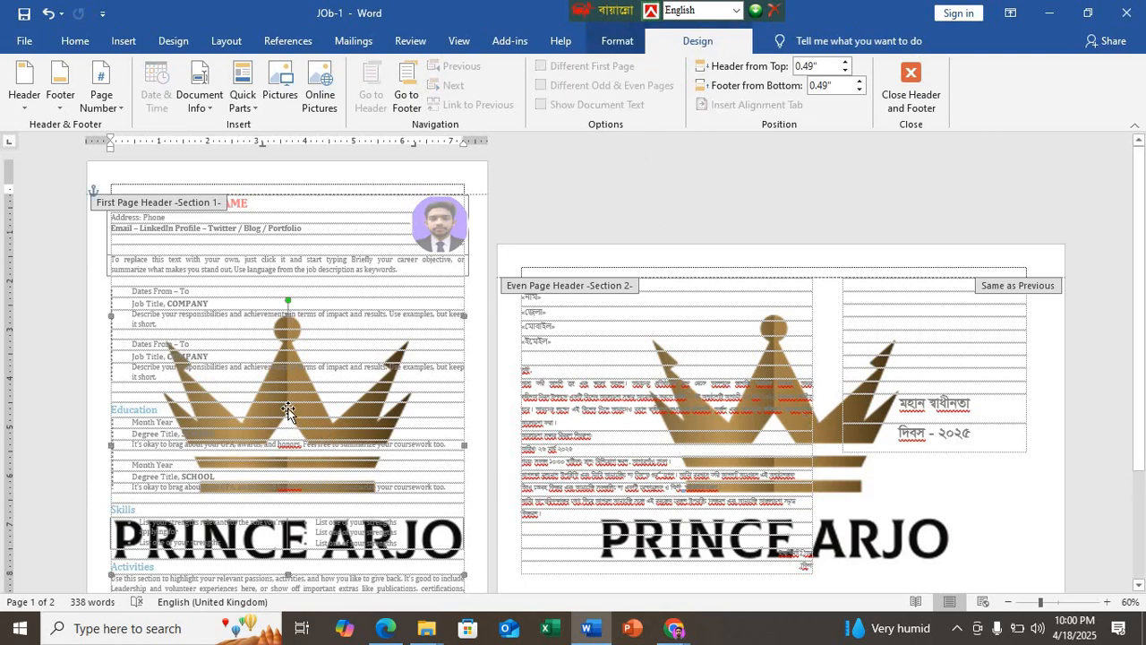
pyautogui.hotkey('ctrl', 'z')
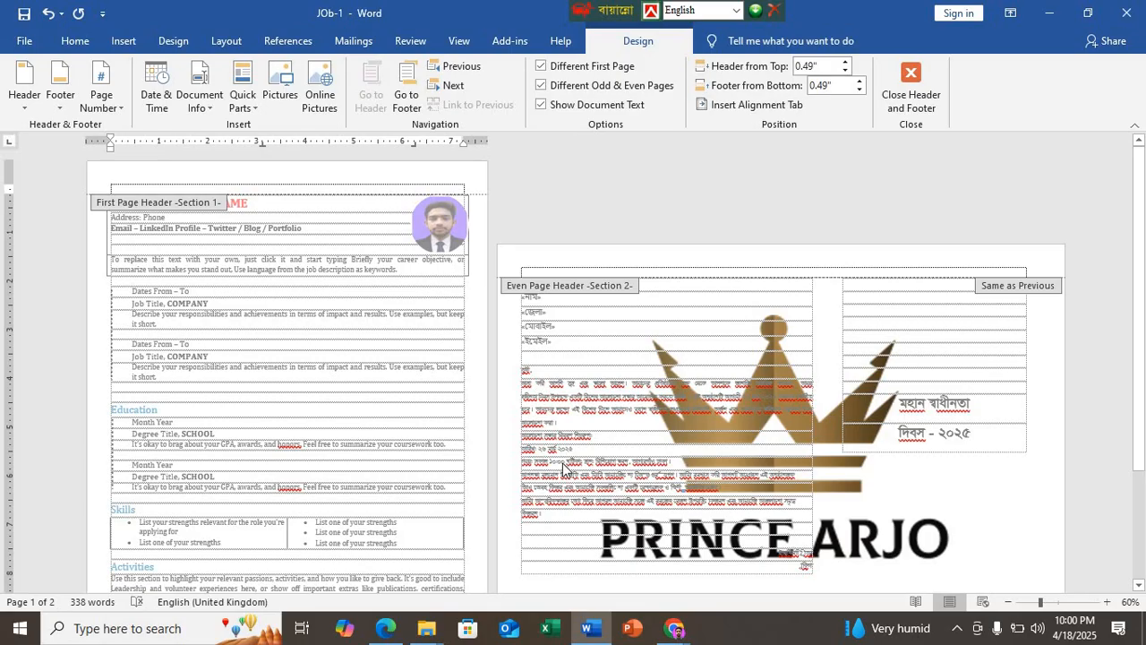
pyautogui.doubleClick(374, 399)
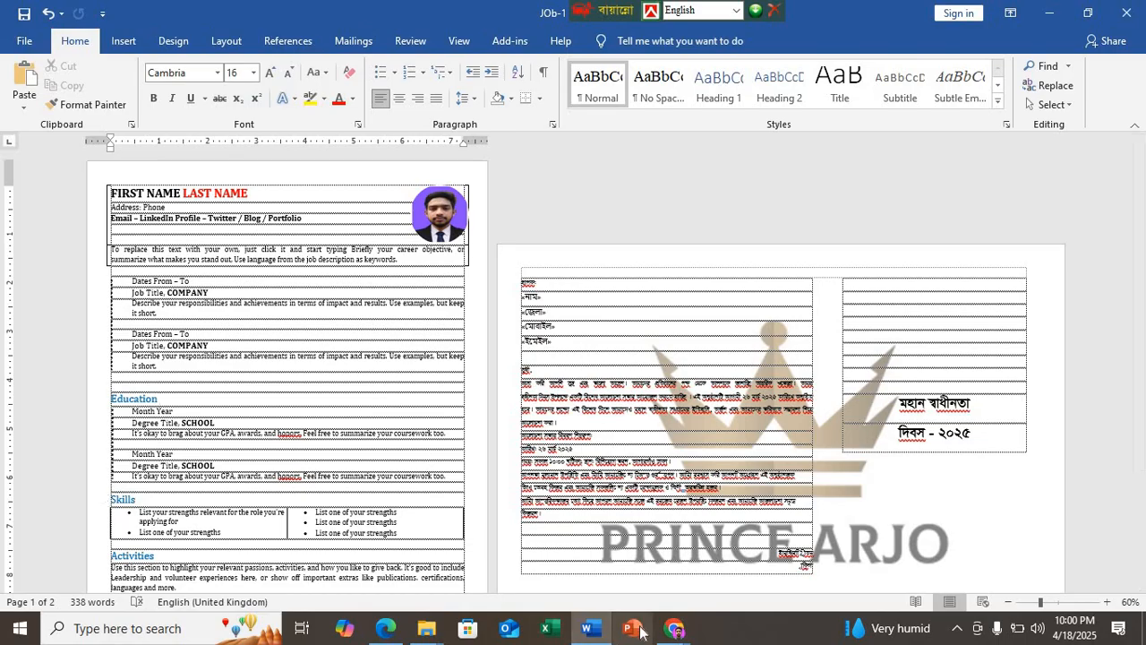
pyautogui.click(1126, 13)
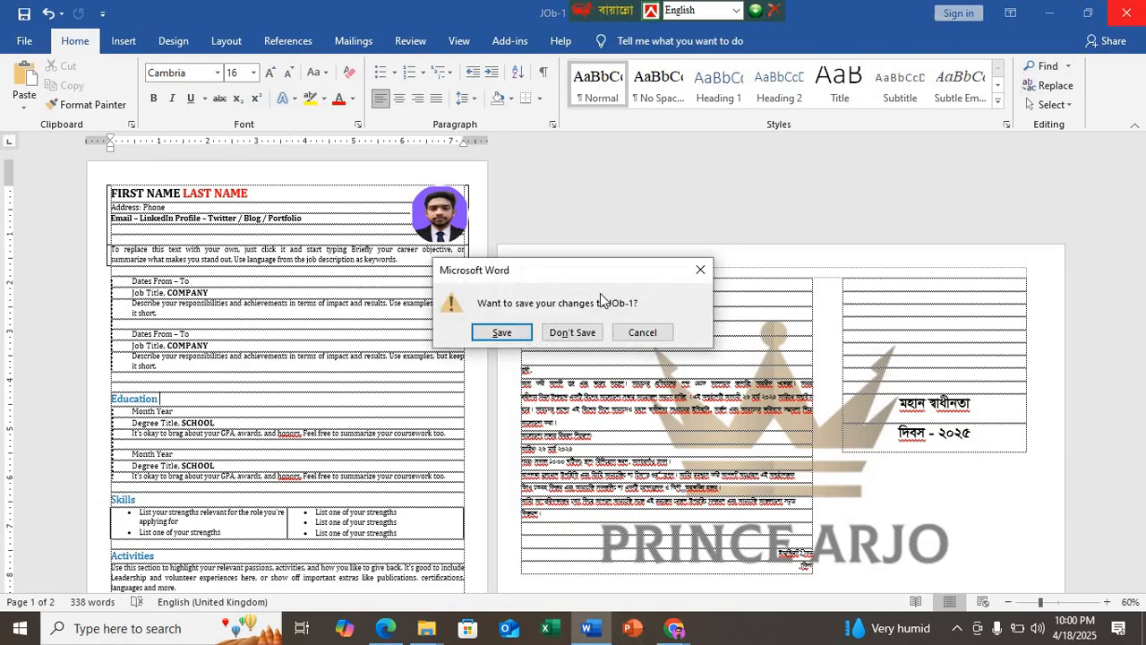
pyautogui.click(697, 272)
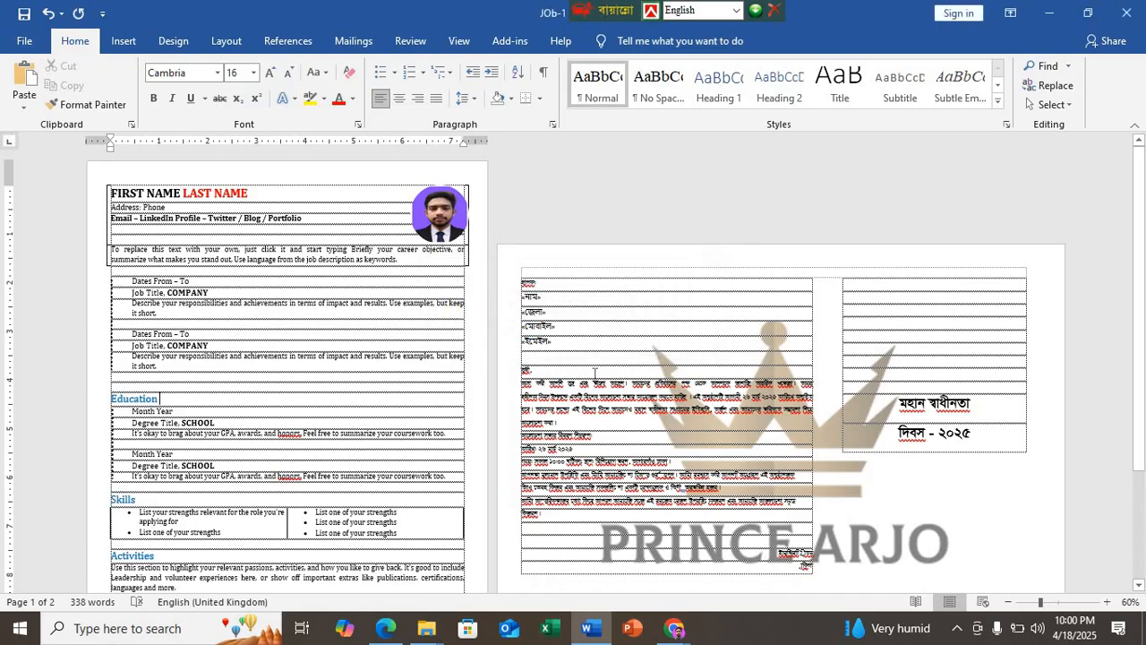
pyautogui.scroll(-5, 589, 374)
pyautogui.scroll(5, 589, 375)
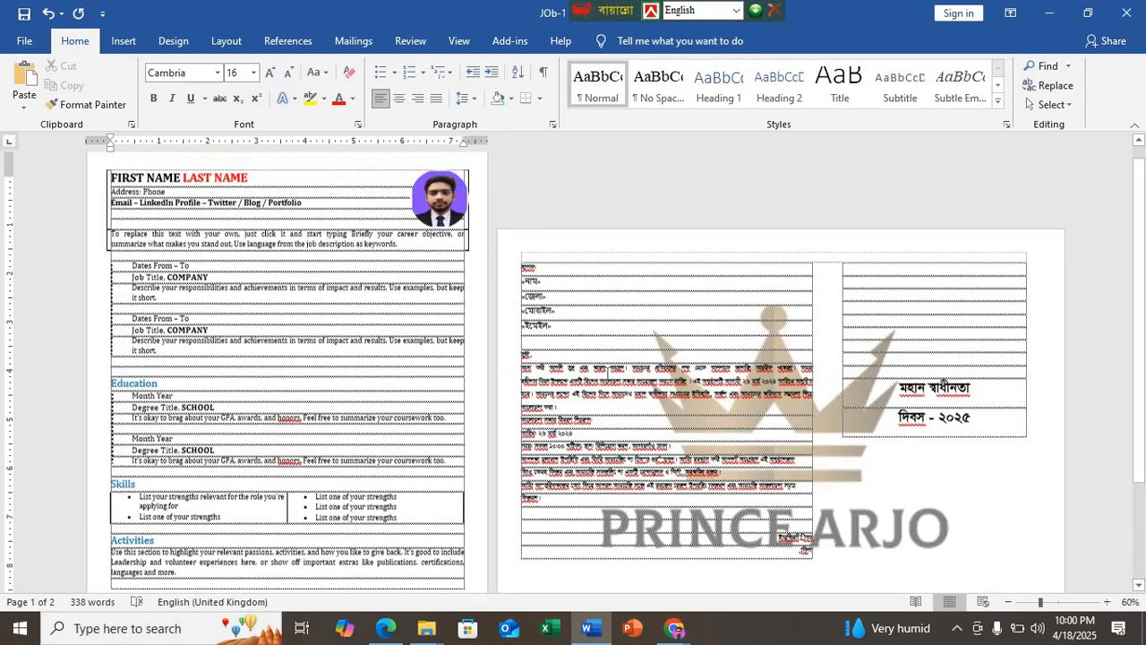
# Step: Switch to the Google Meet call in Chrome, check the call's time-limit notice and dismiss it
pyautogui.click(675, 628)
pyautogui.click(565, 565)
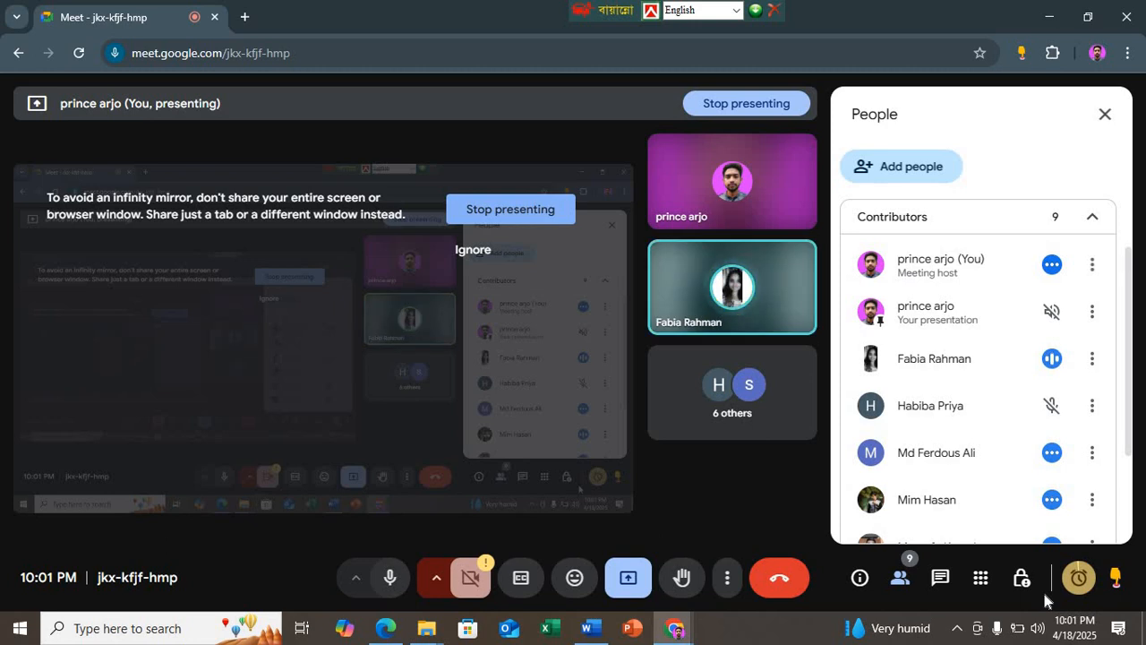
pyautogui.click(1071, 578)
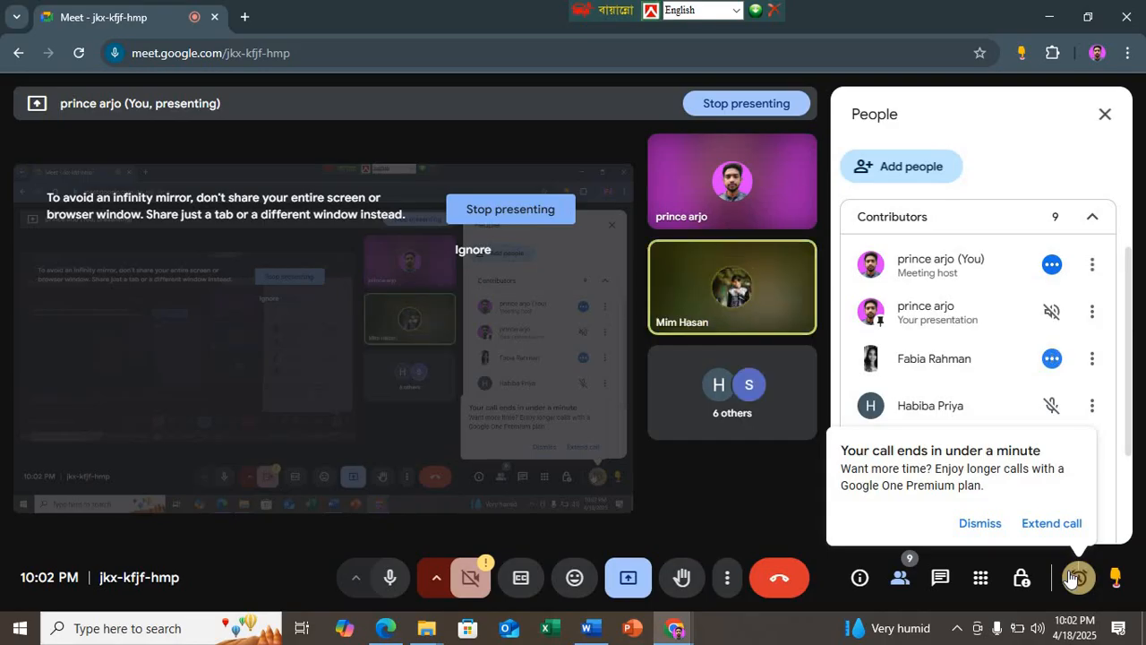
pyautogui.click(974, 525)
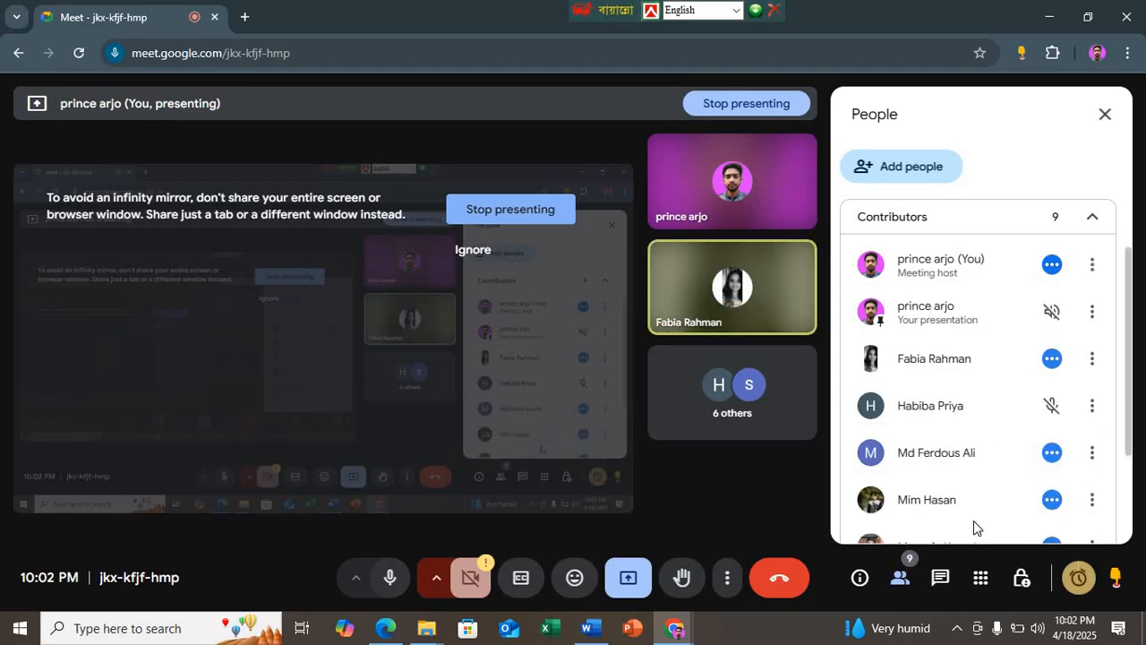